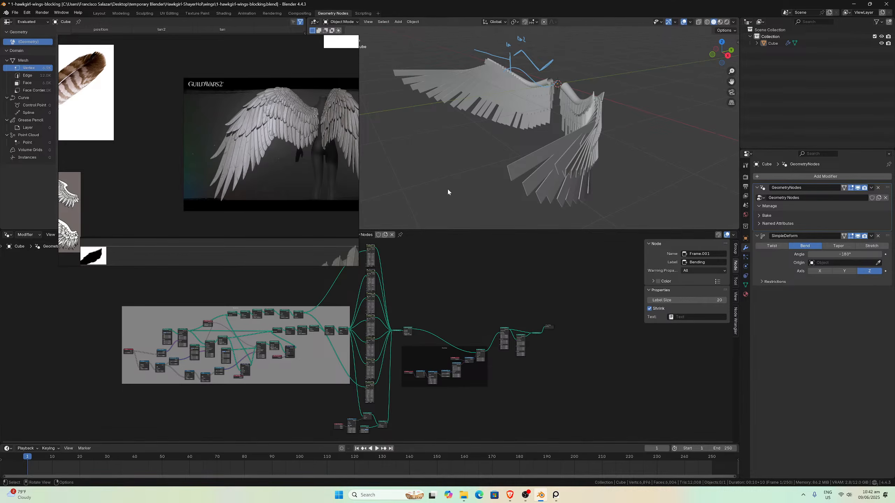
- Examine the bent feather wings from above, from oblique angles and from the front
middle_drag(468, 172, 400, 125)
middle_drag(465, 108, 498, 104)
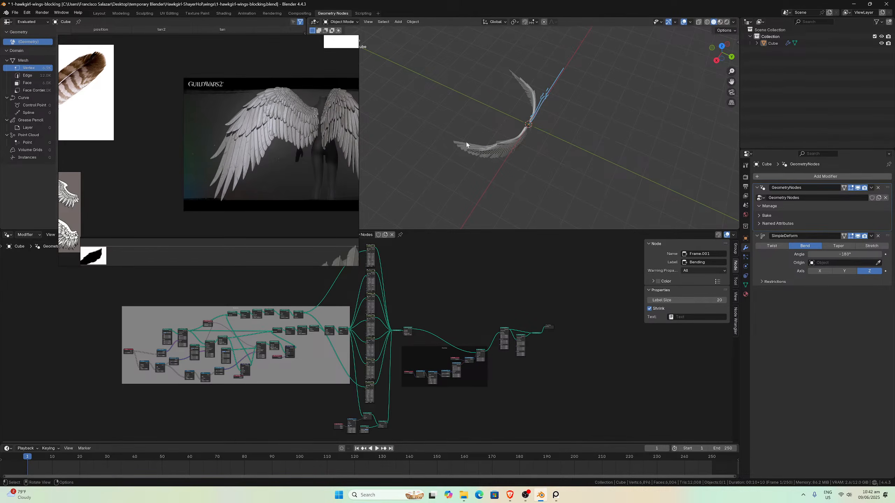
middle_drag(483, 137, 575, 93)
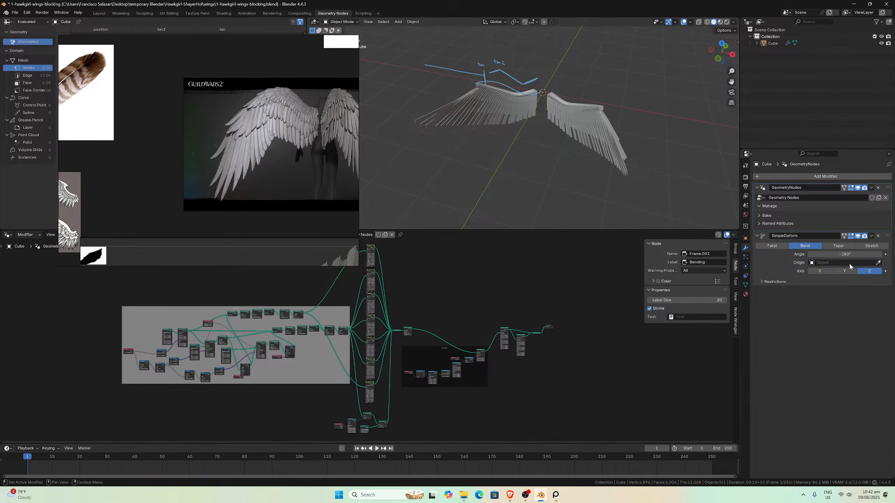
scroll(543, 151, up, 3)
middle_drag(544, 152, 540, 127)
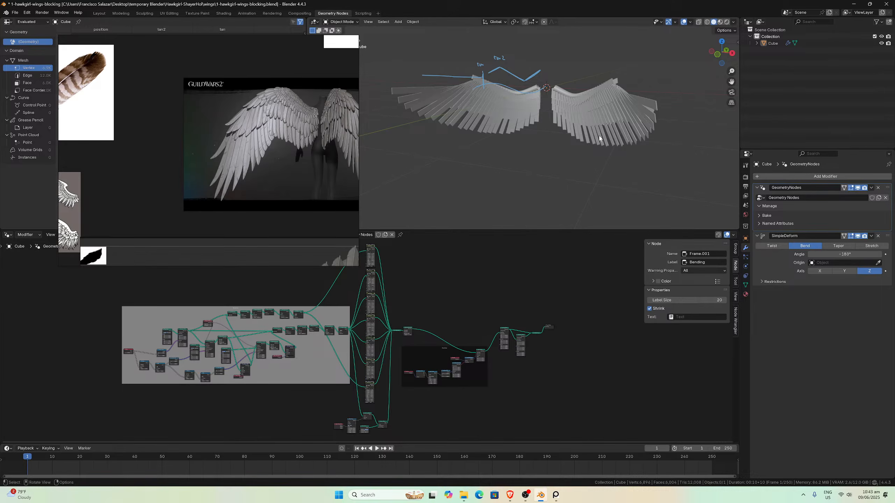
key(KP_1)
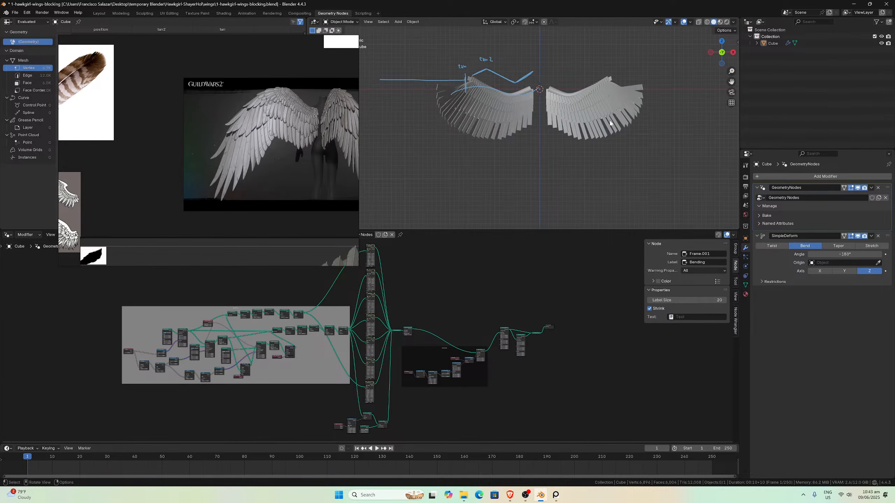
scroll(613, 87, up, 5)
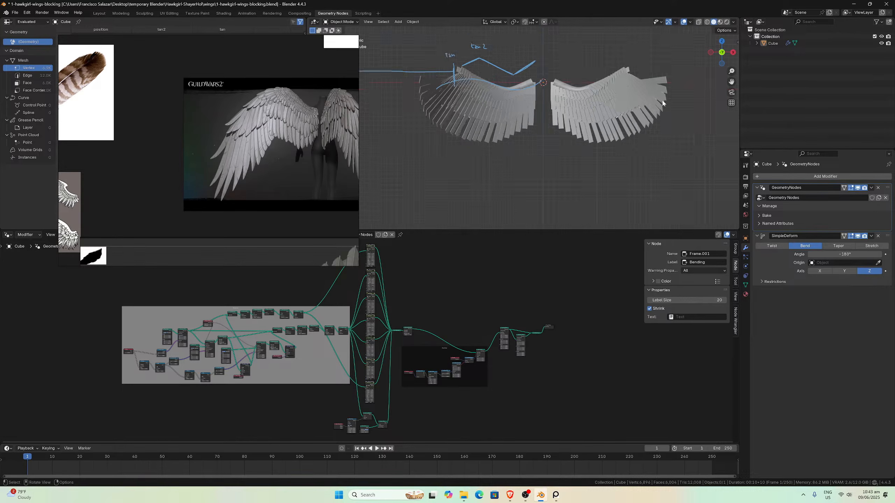
mouse_move(725, 78)
shift+middle_down()
mouse_move(705, 169)
mouse_move(708, 138)
shift+middle_up()
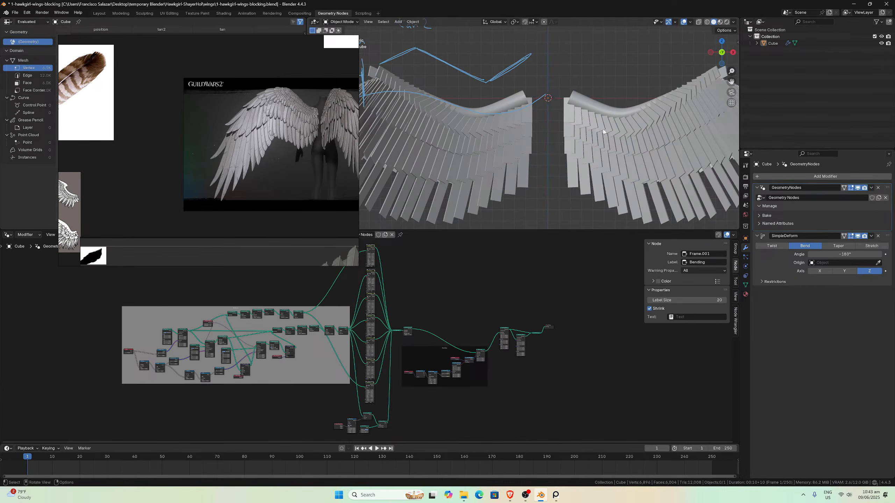
- Compare the feather layering and spread of both wings with the close-up of the wing reference image
scroll(264, 186, up, 2)
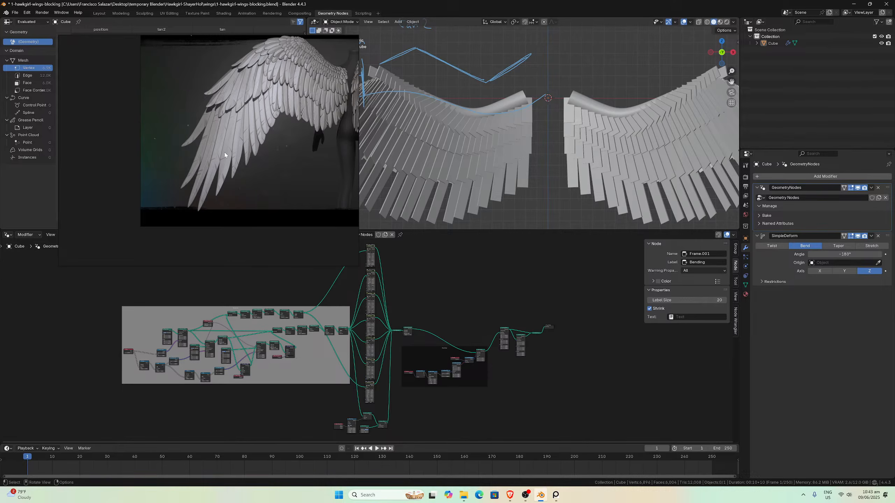
scroll(499, 176, down, 1)
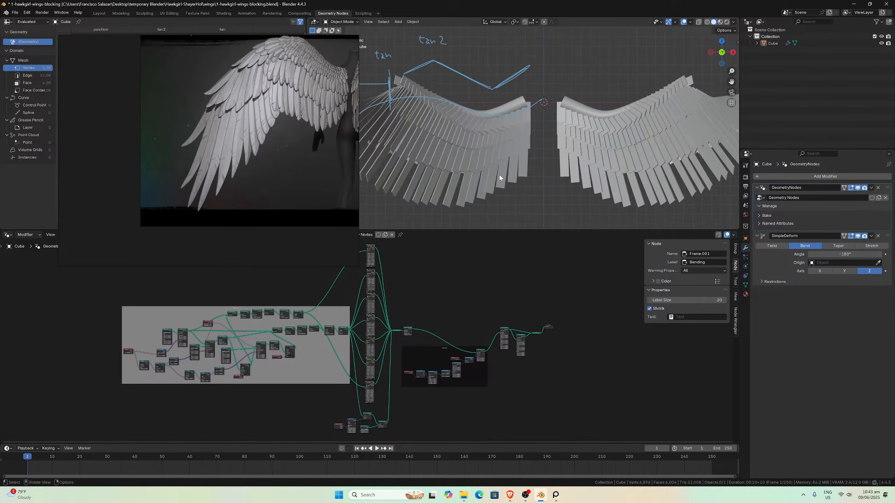
scroll(500, 178, down, 2)
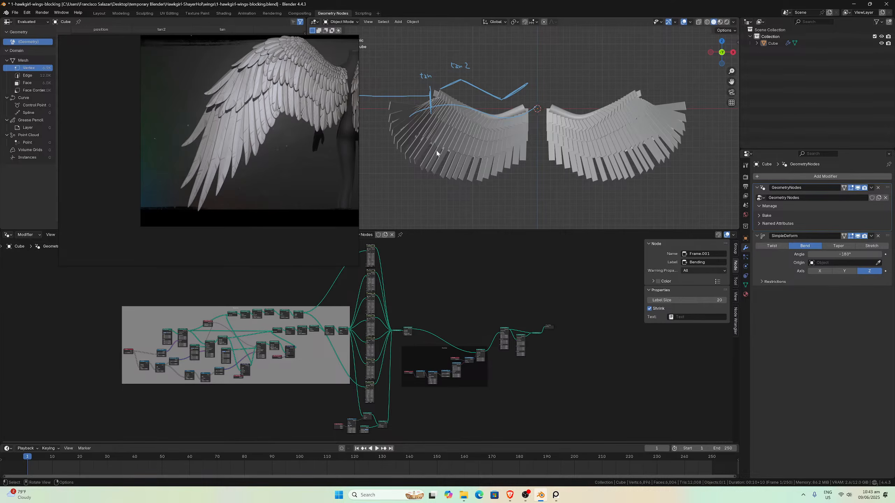
scroll(436, 153, down, 2)
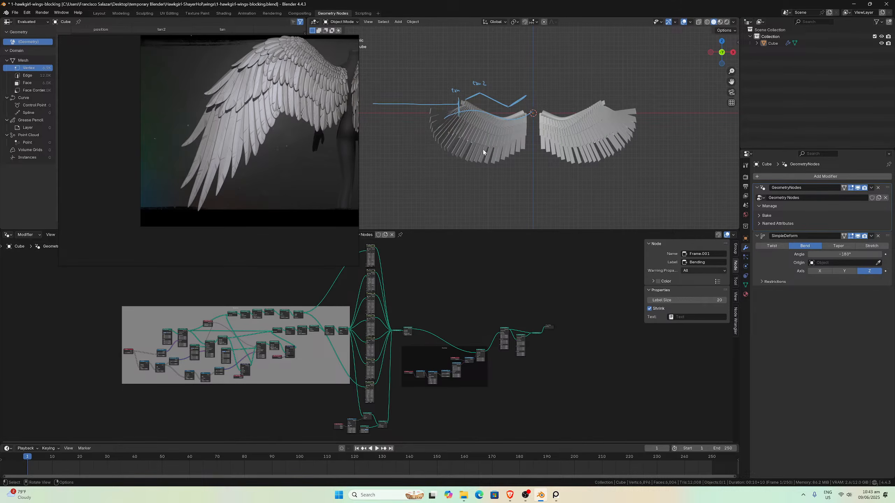
middle_drag(486, 151, 464, 135)
drag(731, 82, 772, 90)
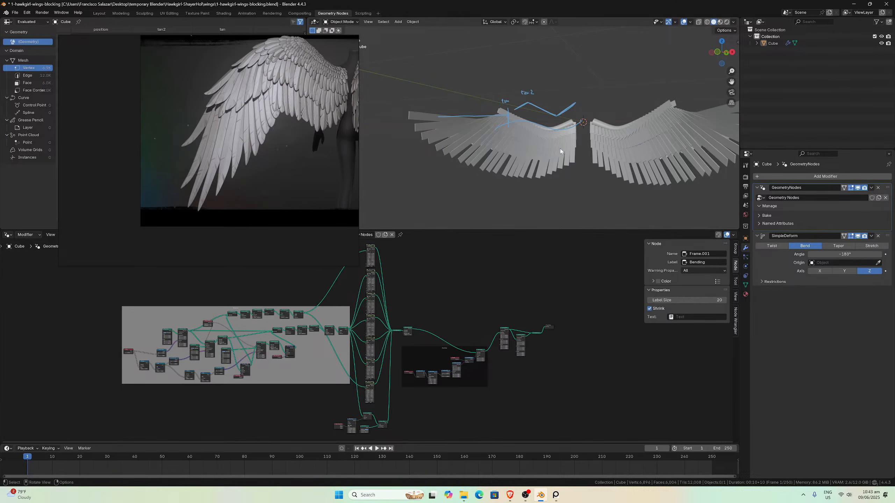
scroll(532, 143, up, 5)
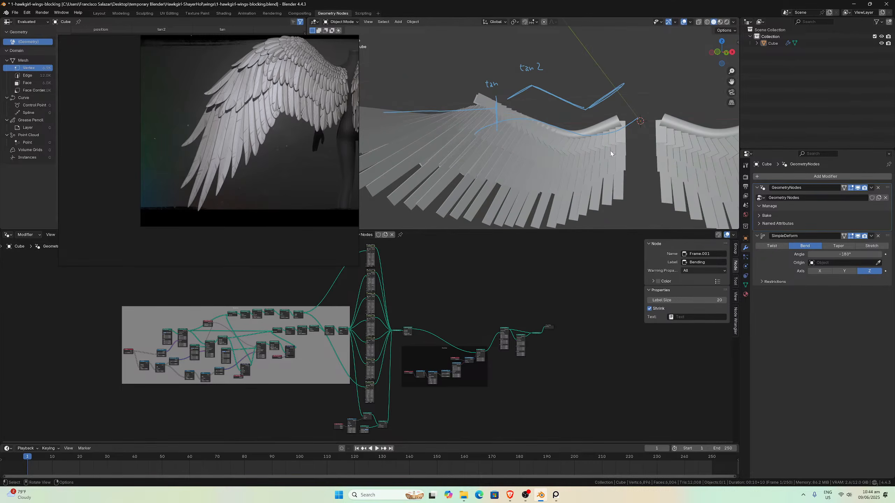
mouse_move(607, 123)
middle_down()
mouse_move(632, 140)
mouse_move(605, 131)
mouse_move(606, 155)
middle_up()
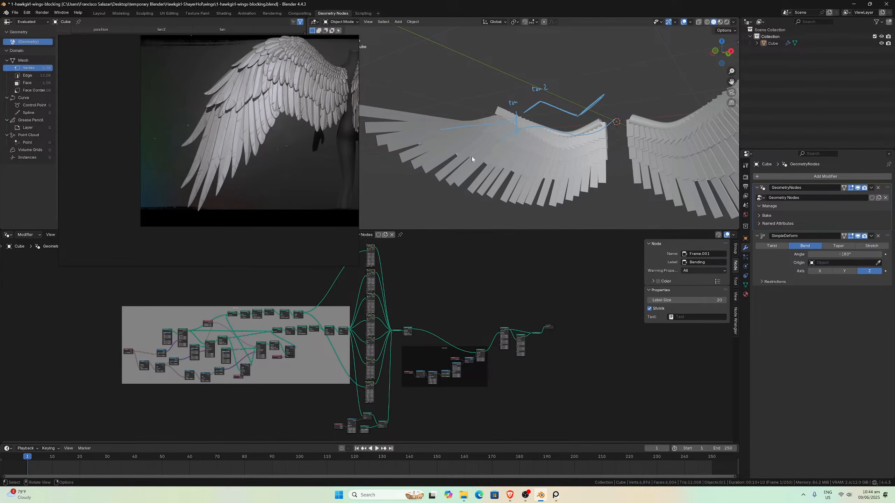
mouse_move(472, 159)
middle_down()
mouse_move(536, 173)
mouse_move(607, 130)
mouse_move(553, 150)
mouse_move(592, 148)
mouse_move(591, 155)
middle_up()
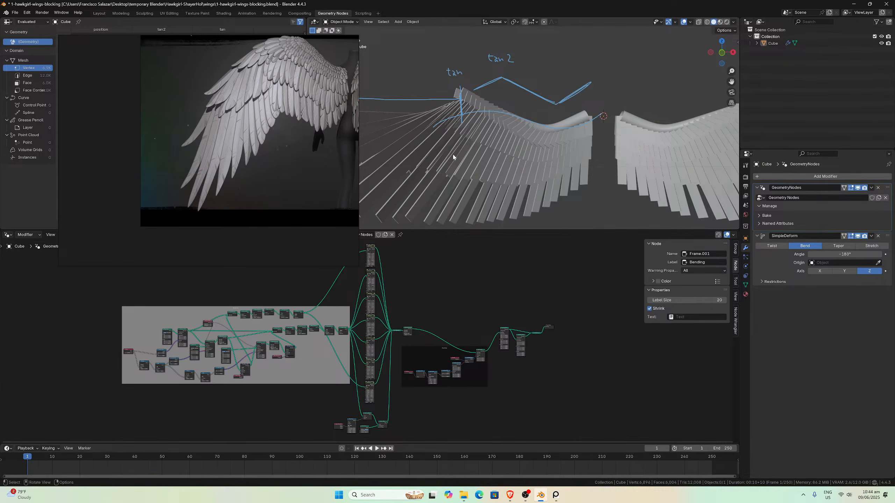
scroll(536, 136, down, 3)
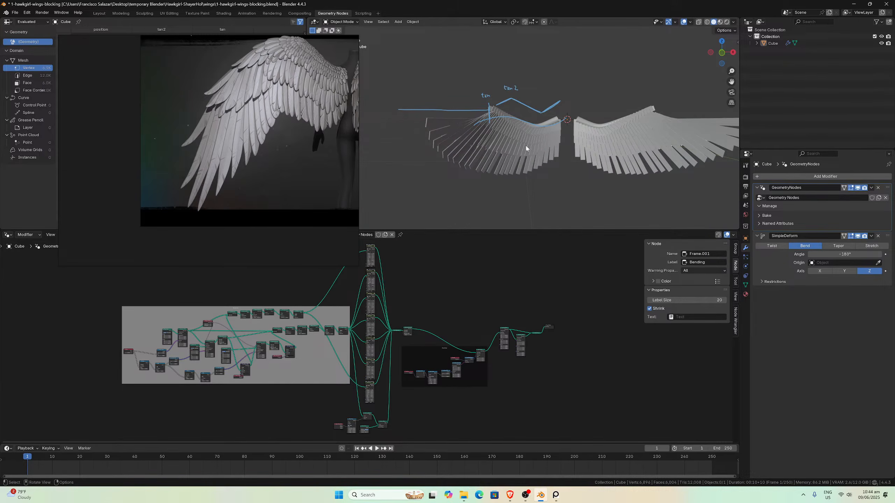
scroll(525, 148, up, 3)
middle_drag(524, 148, 487, 138)
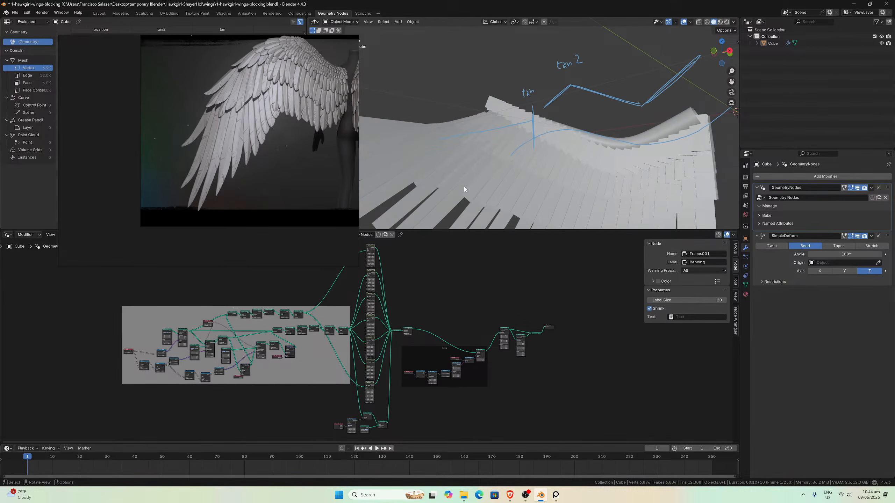
mouse_move(464, 190)
middle_down()
mouse_move(491, 198)
mouse_move(440, 180)
middle_up()
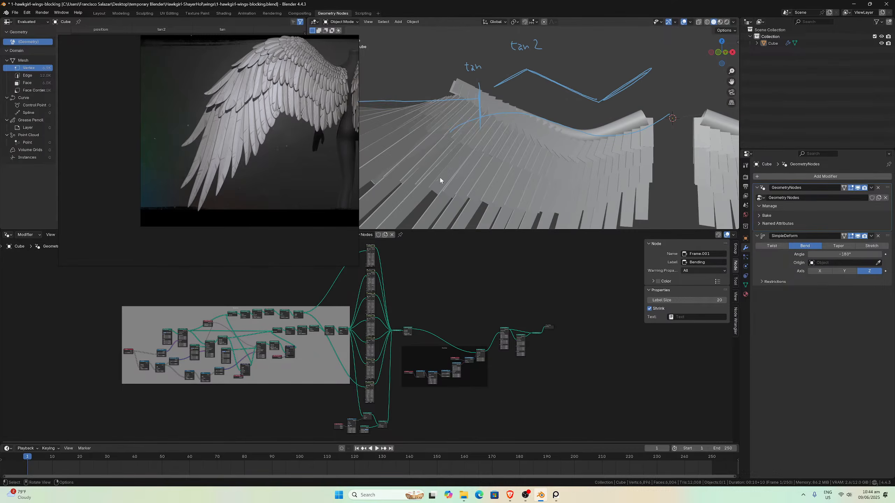
scroll(458, 175, down, 4)
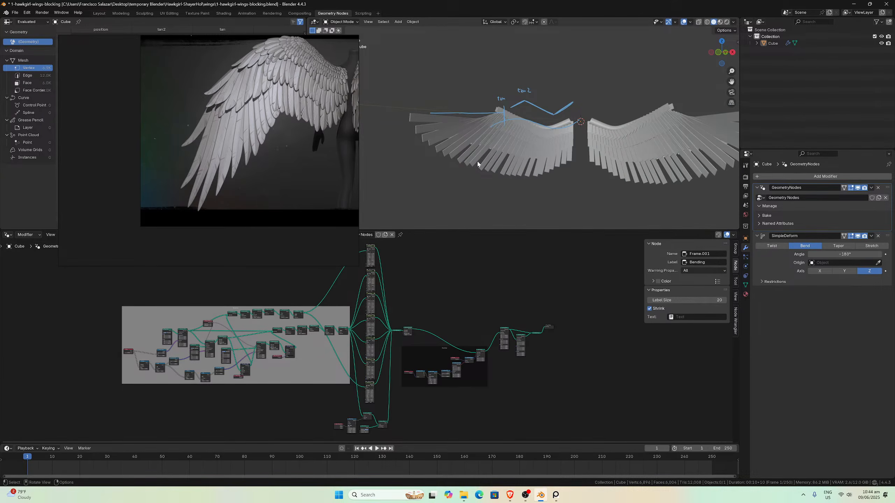
scroll(480, 163, up, 3)
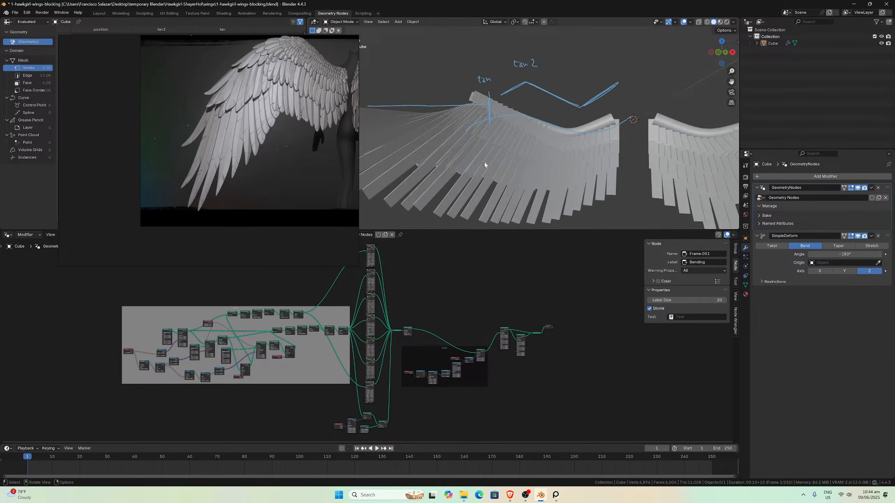
mouse_move(482, 164)
middle_down()
mouse_move(630, 176)
mouse_move(488, 162)
middle_up()
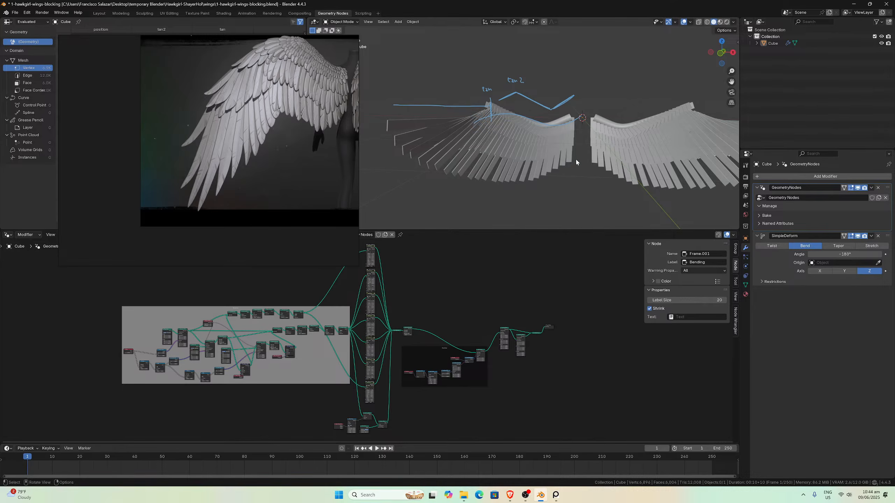
key(KP_1)
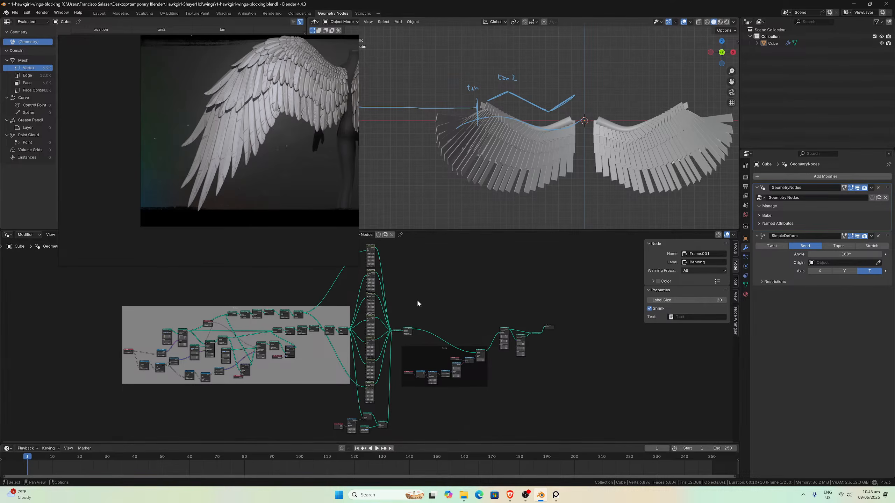
- Inspect the feather node groups in the node tree and the gap between the two wing roots
scroll(417, 298, up, 6)
middle_drag(424, 298, 455, 363)
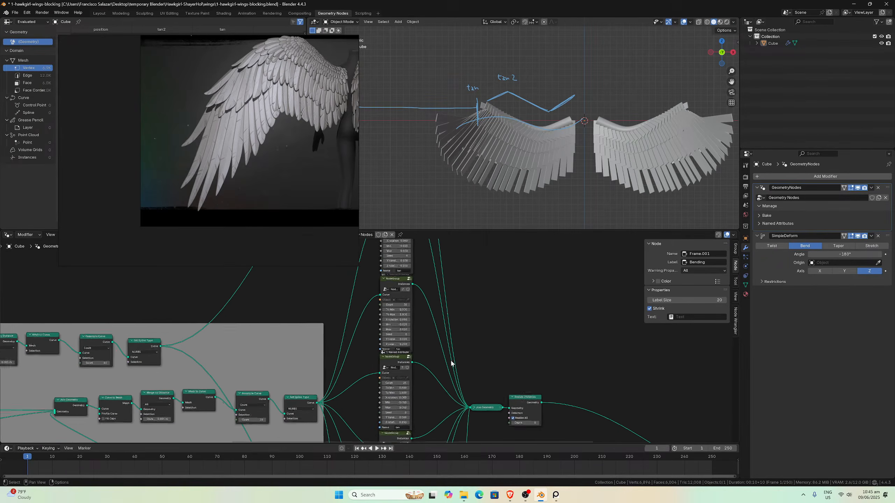
scroll(407, 384, up, 3)
scroll(405, 393, down, 4)
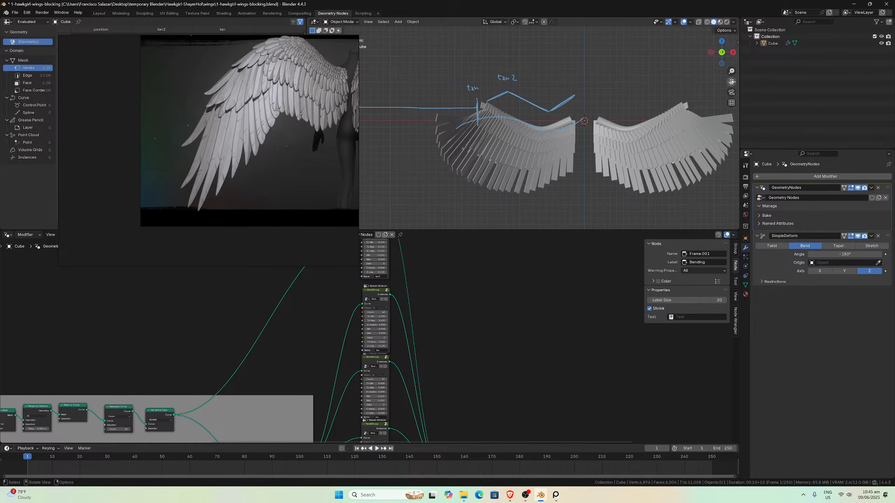
drag(732, 82, 650, 100)
scroll(537, 103, up, 5)
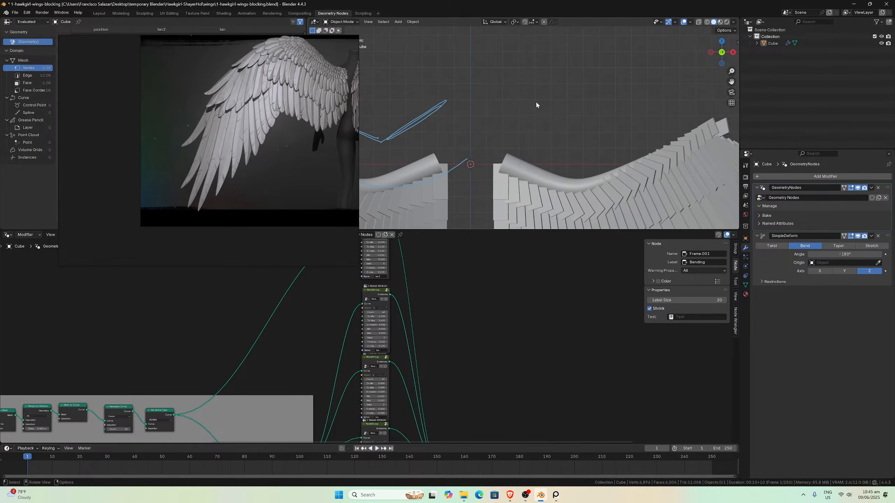
scroll(539, 103, up, 3)
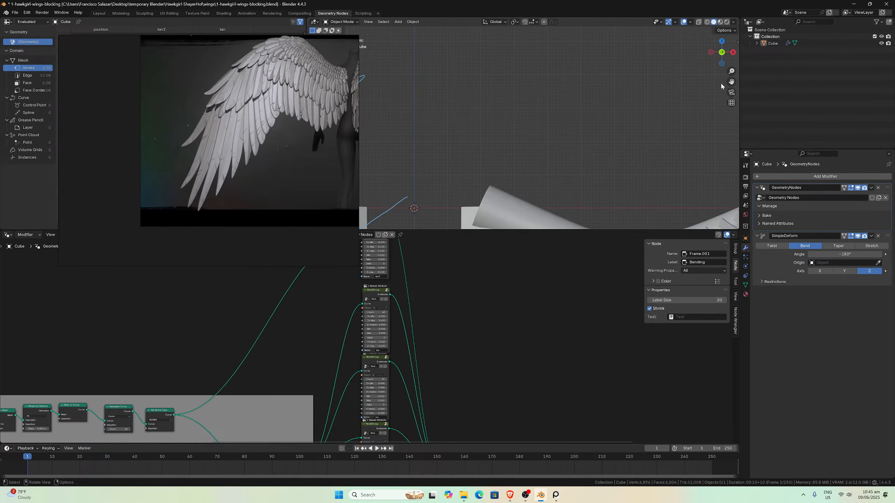
scroll(721, 86, down, 3)
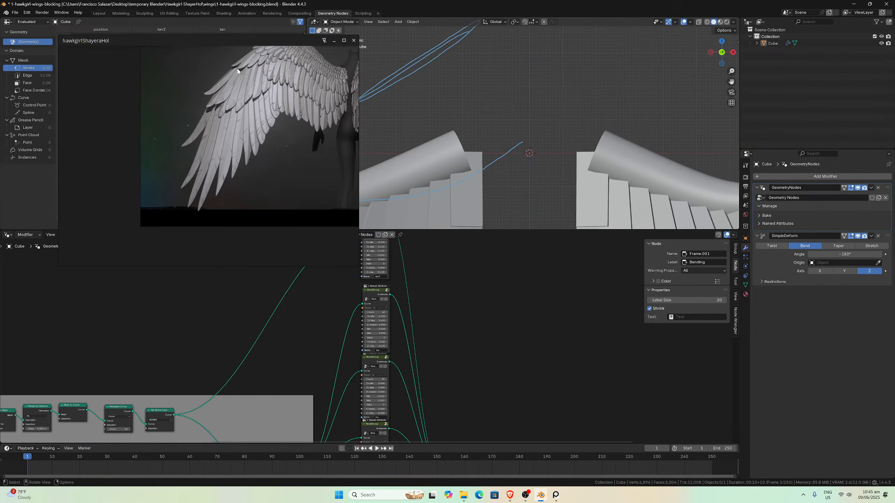
- Move the wing reference window clear of the 3D viewport and add a 2 m cube at the world origin
key(shift+a)
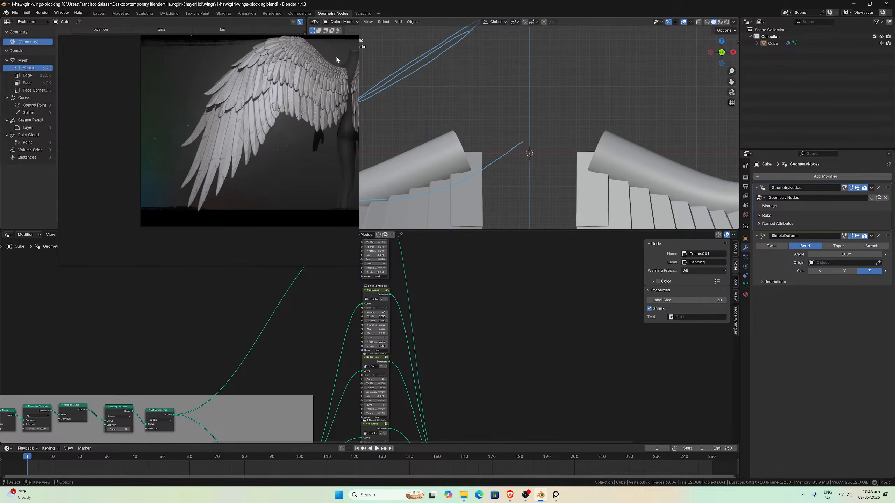
drag(336, 55, 272, 55)
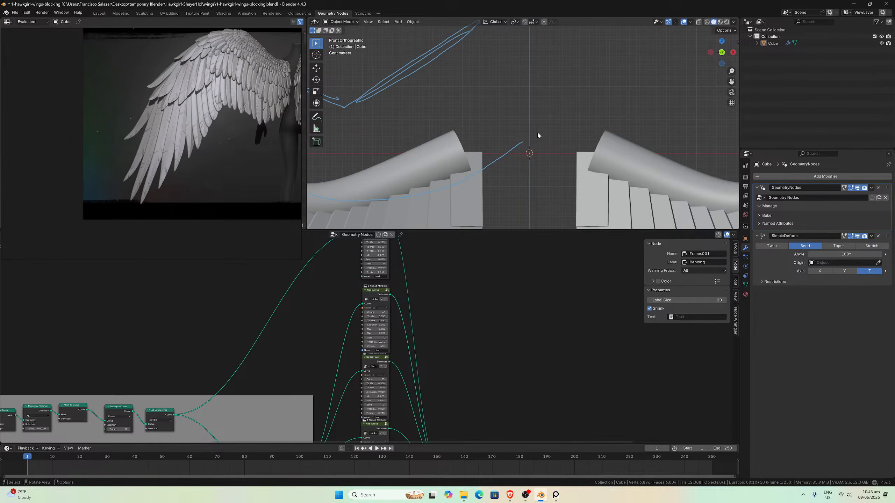
key(shift+a)
key(shift+a)
mouse_move(508, 140)
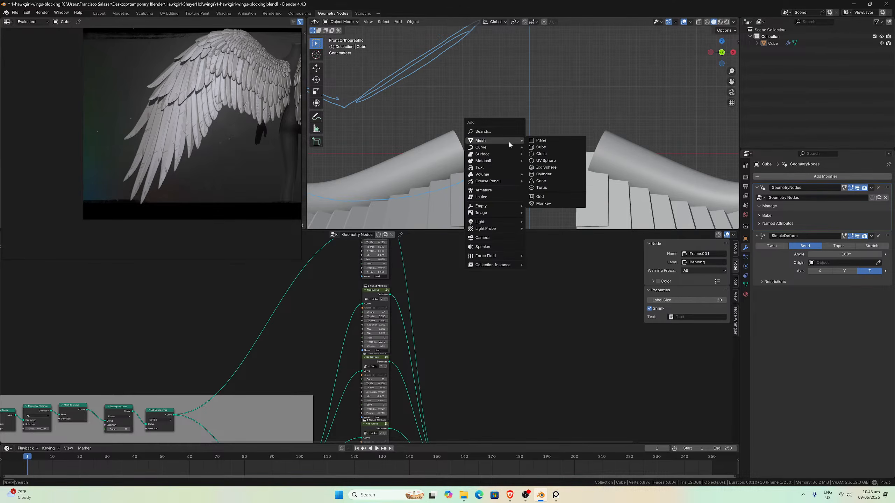
click(543, 148)
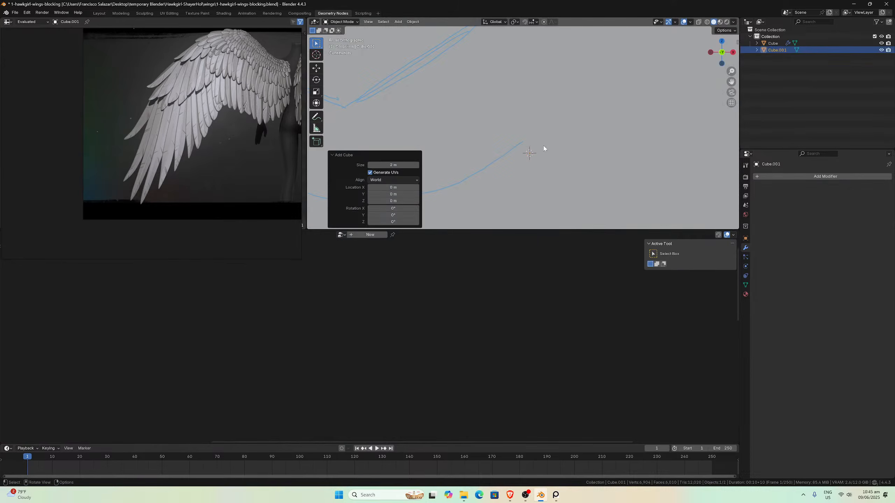
- Scale the new cube to about 0.093 along X and about -0.053 along Y, making a narrow vertical post between the wings
scroll(592, 161, down, 6)
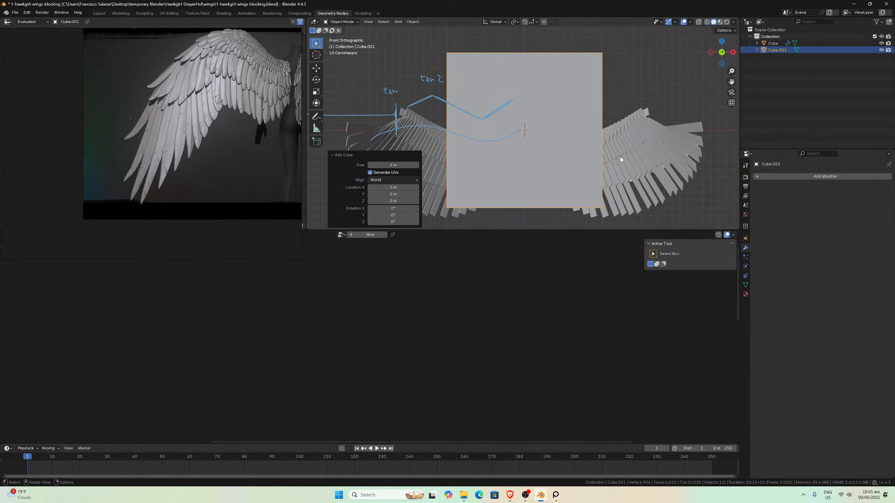
key(s)
key(x)
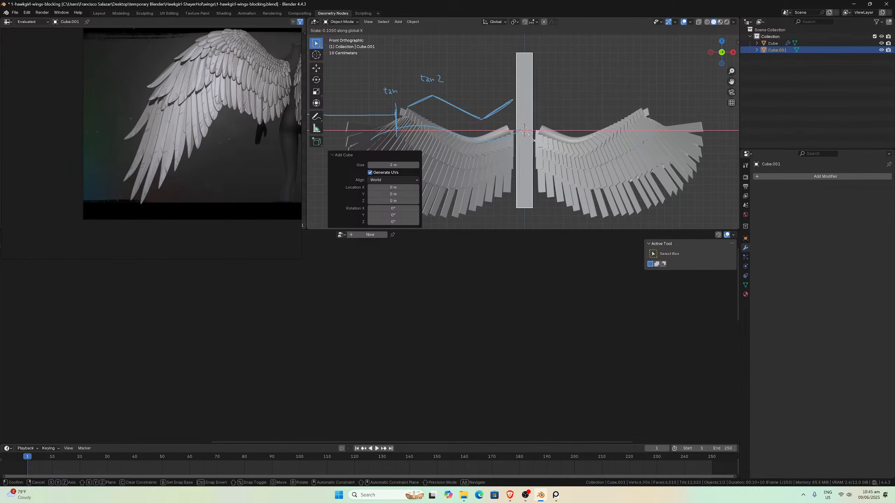
click(535, 139)
middle_drag(535, 139, 570, 140)
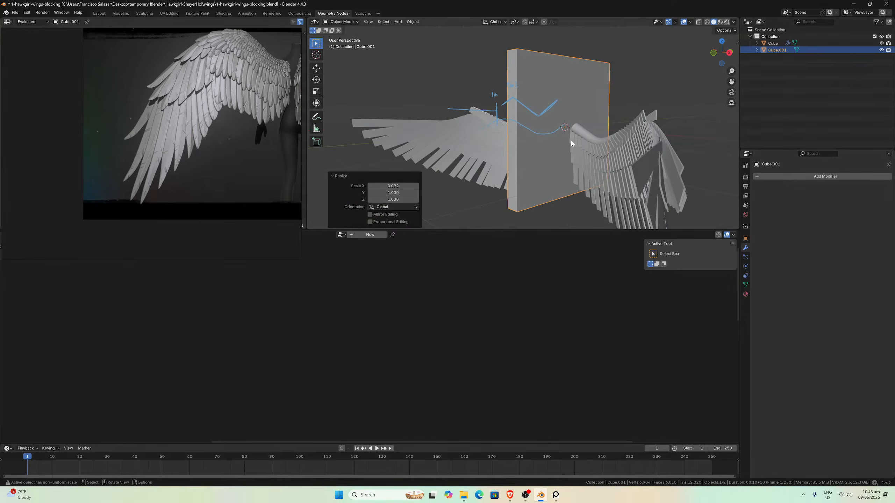
key(s)
key(y)
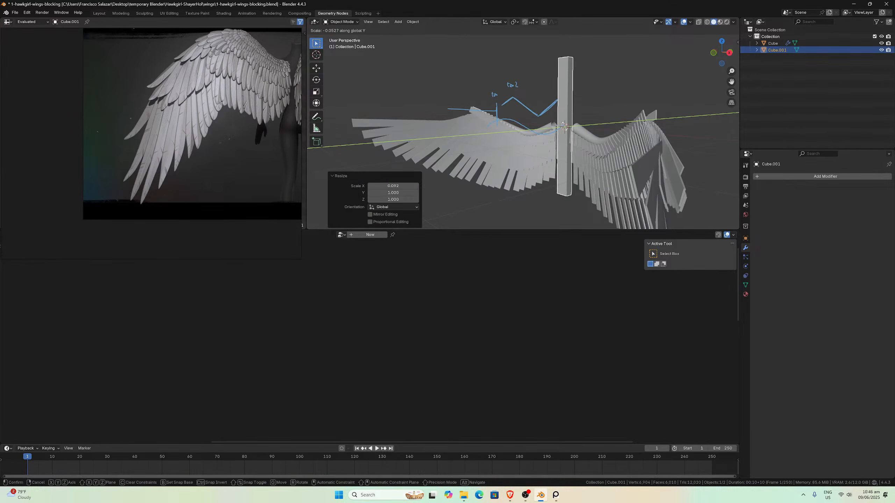
click(564, 127)
key(KP_1)
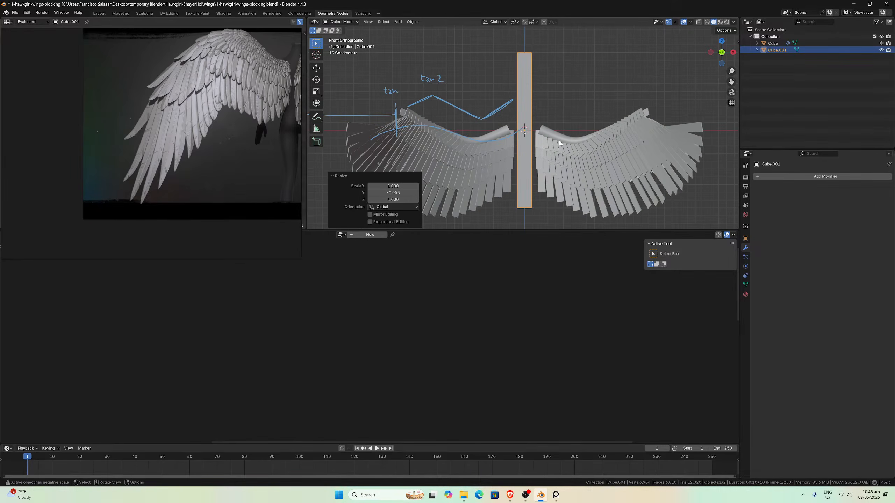
- Try to scale the post to 0.770 along Z and lower it about 0.767 m in Object Mode
key(s)
key(z)
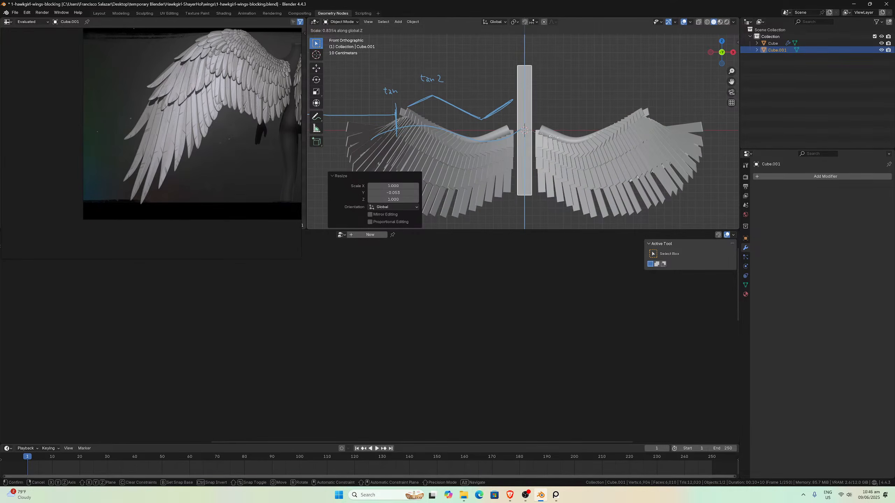
click(552, 135)
scroll(552, 135, up, 4)
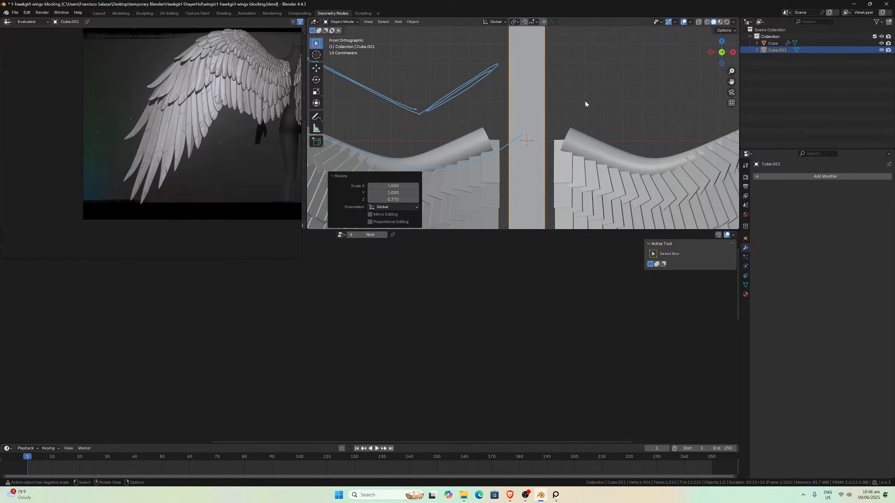
key(g)
key(z)
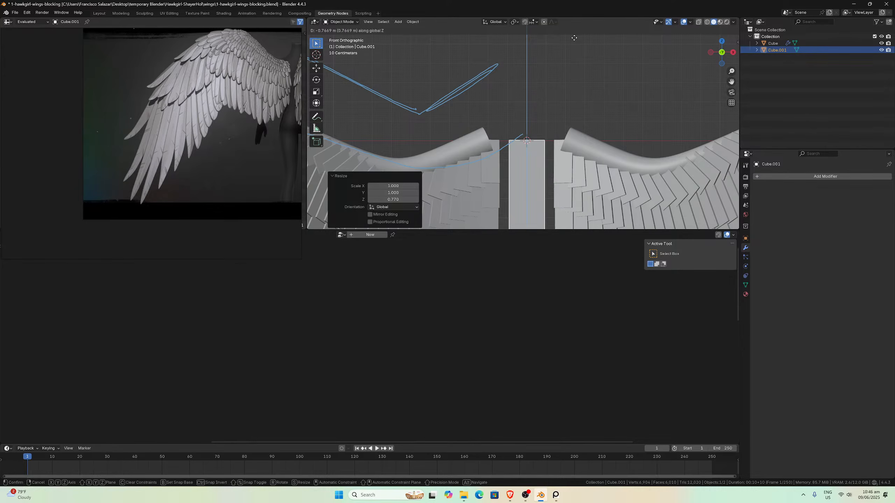
click(574, 39)
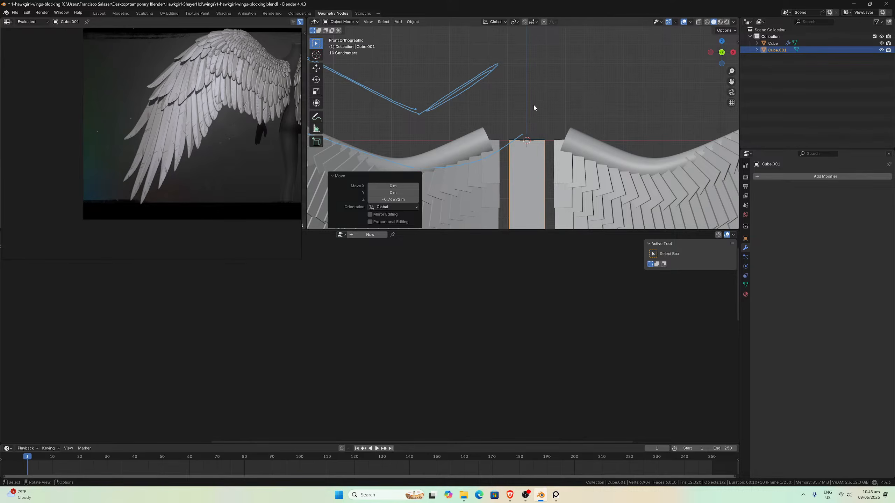
scroll(533, 103, down, 5)
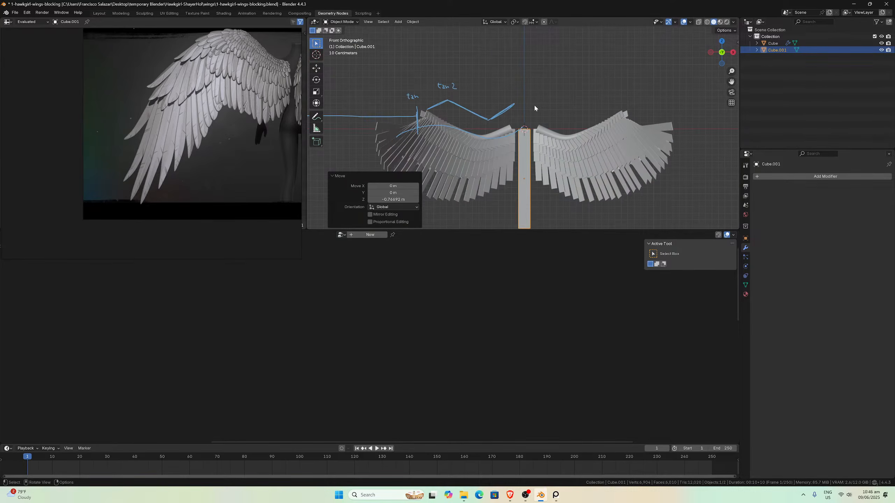
key(ctrl+z)
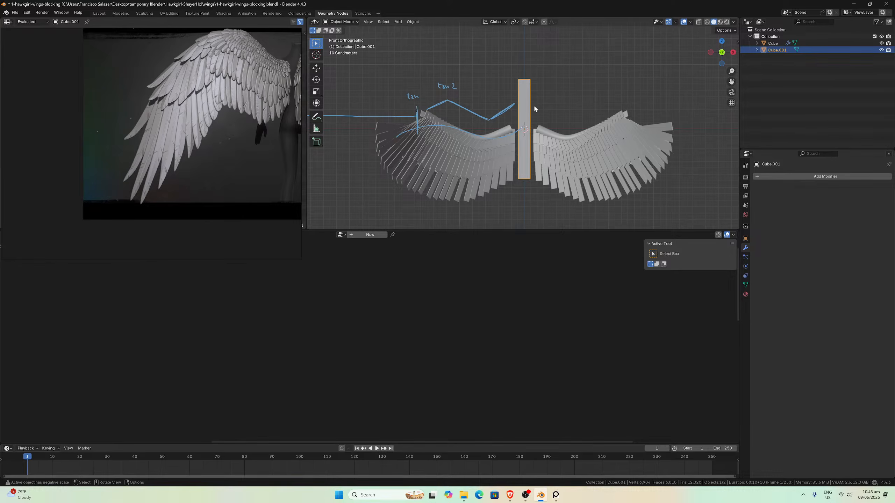
key(ctrl+z)
- Move all of the post's mesh -1 m along Z in Edit Mode, leaving its origin between the wing roots
key(Tab)
key(g)
key(z)
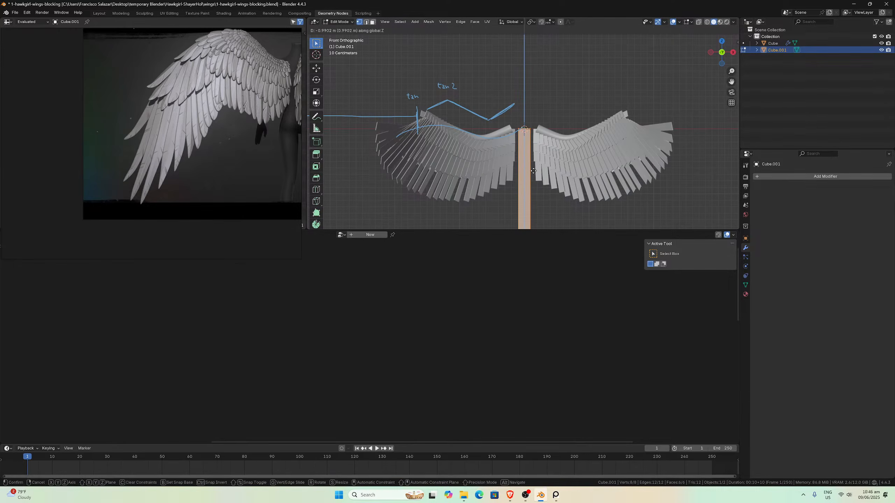
click(518, 174)
double_click(393, 199)
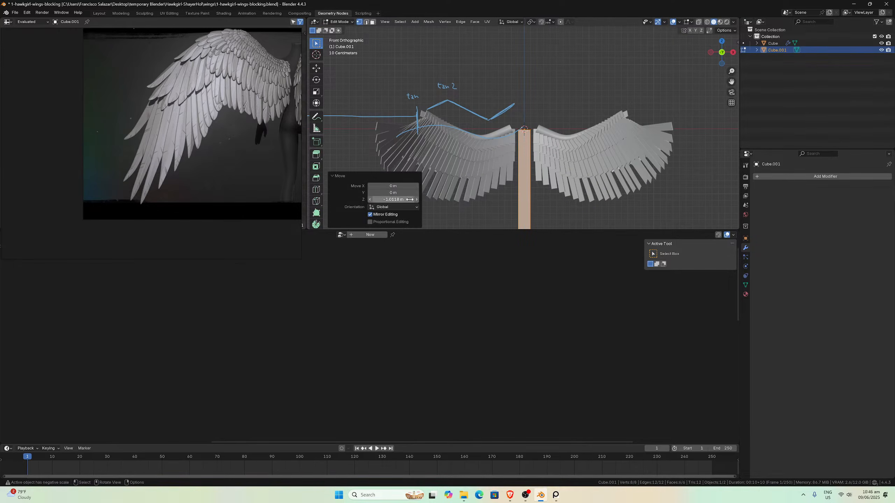
text(-1)
key(Return)
key(Tab)
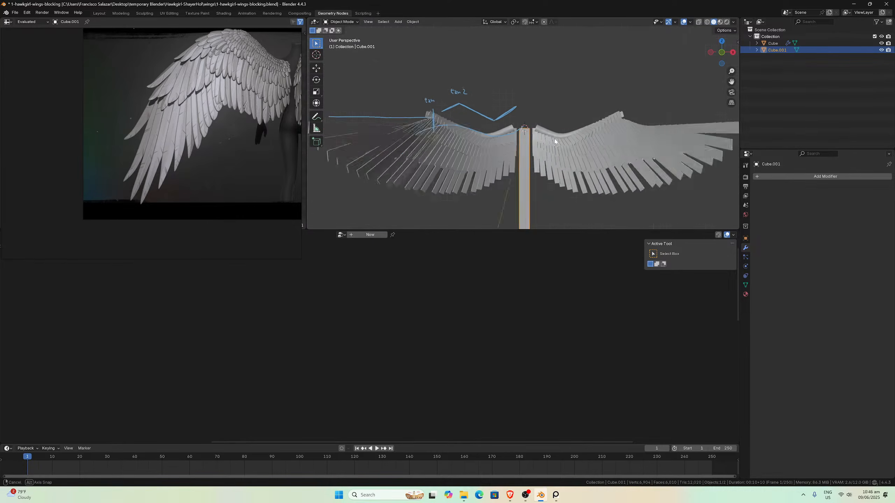
- Scale the post to about 0.64 along Y in Object Mode to make it thinner from front to back
middle_drag(555, 138, 449, 117)
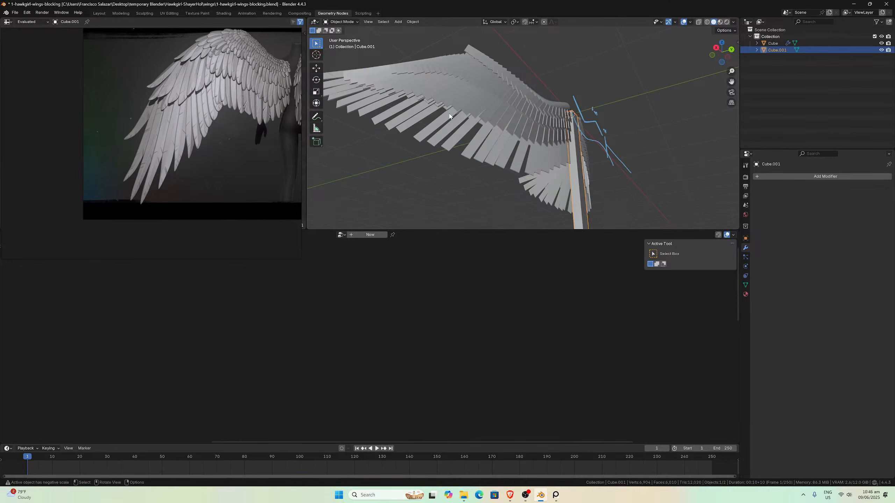
key(s)
key(y)
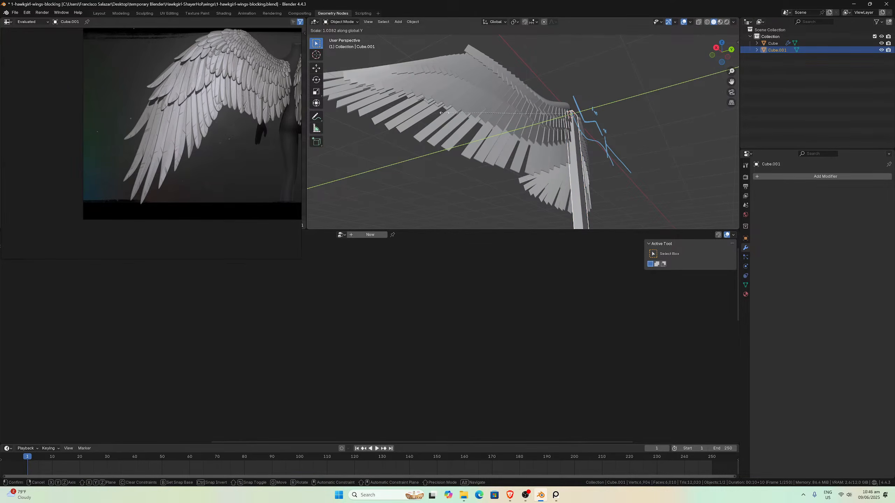
click(491, 119)
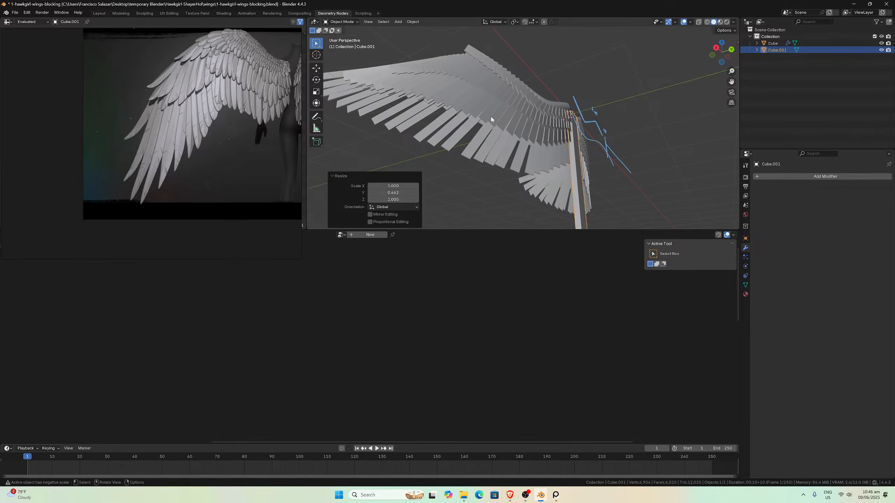
- Examine the post's proportions and its gap to both wing roots from the front and from angled views
middle_drag(492, 119, 559, 138)
key(KP_1)
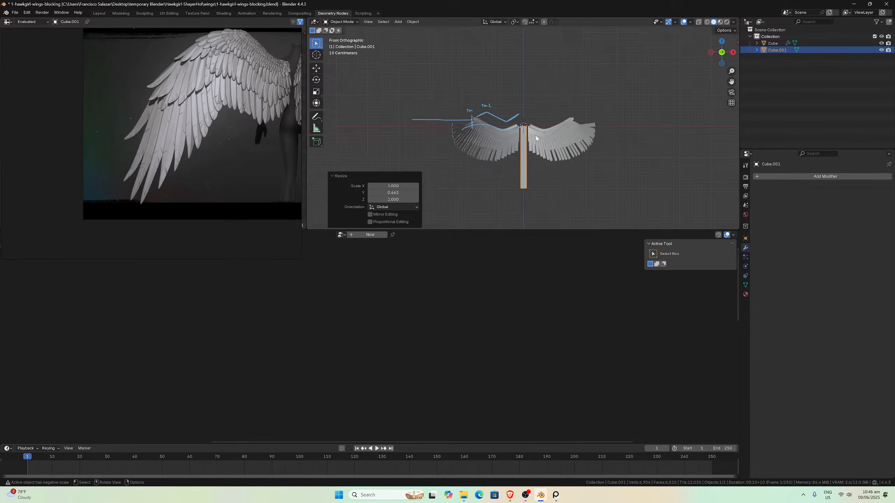
scroll(536, 135, up, 5)
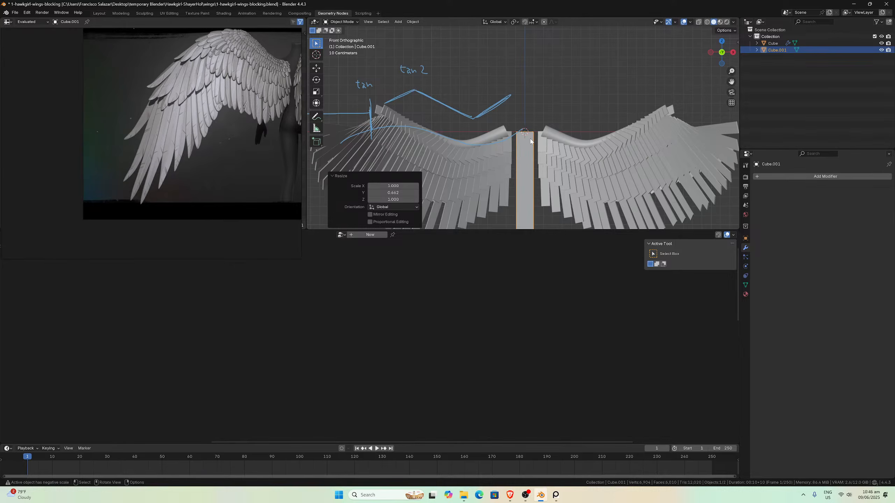
scroll(531, 141, down, 3)
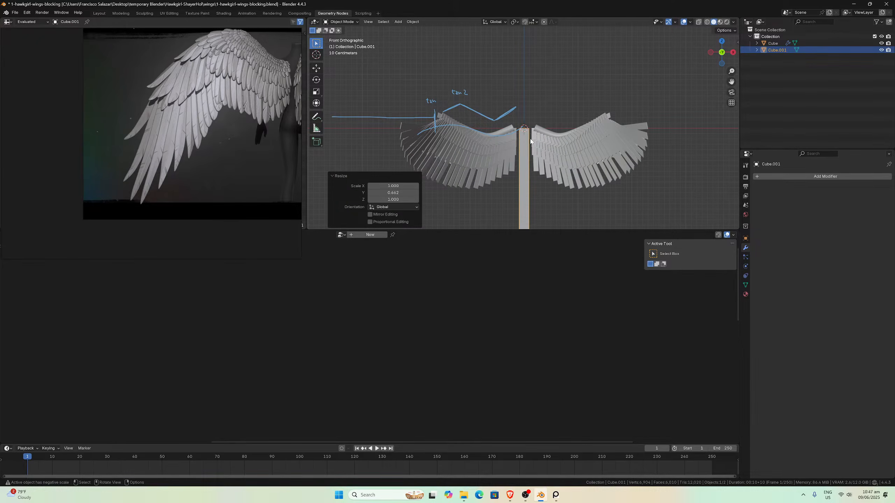
scroll(530, 141, up, 4)
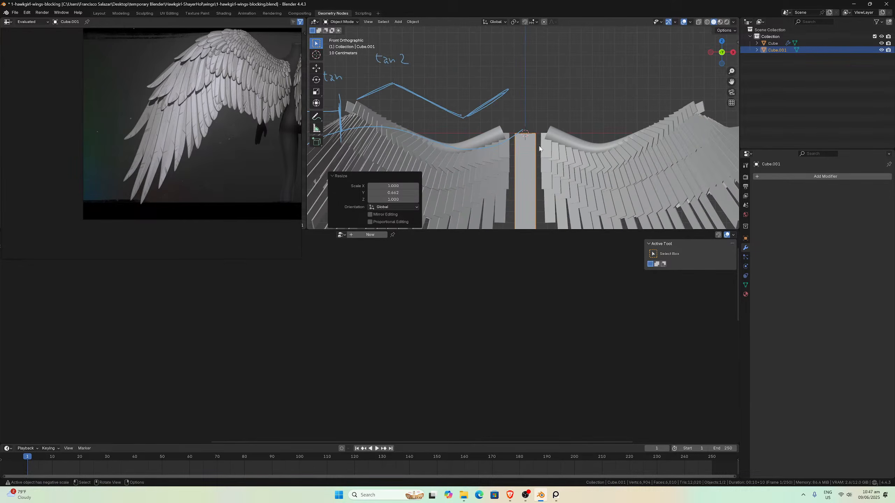
scroll(553, 132, down, 3)
middle_drag(552, 132, 531, 168)
scroll(530, 168, up, 2)
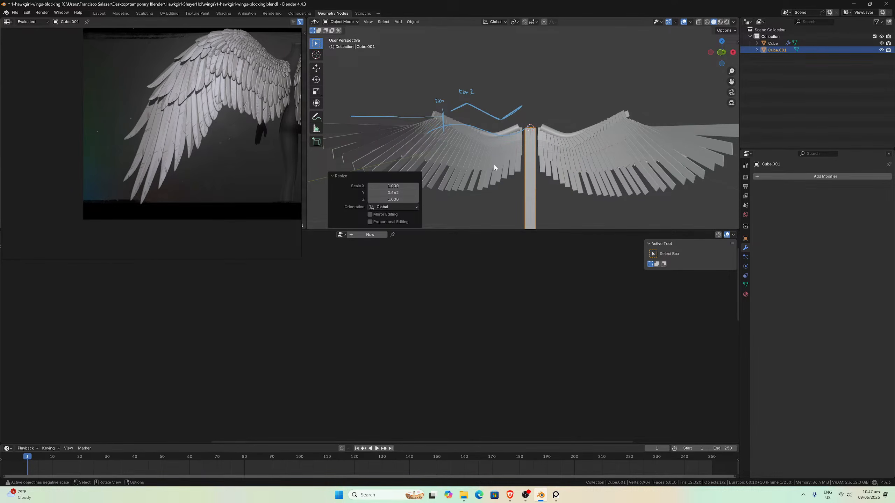
mouse_move(493, 165)
middle_down()
mouse_move(436, 145)
mouse_move(425, 154)
middle_up()
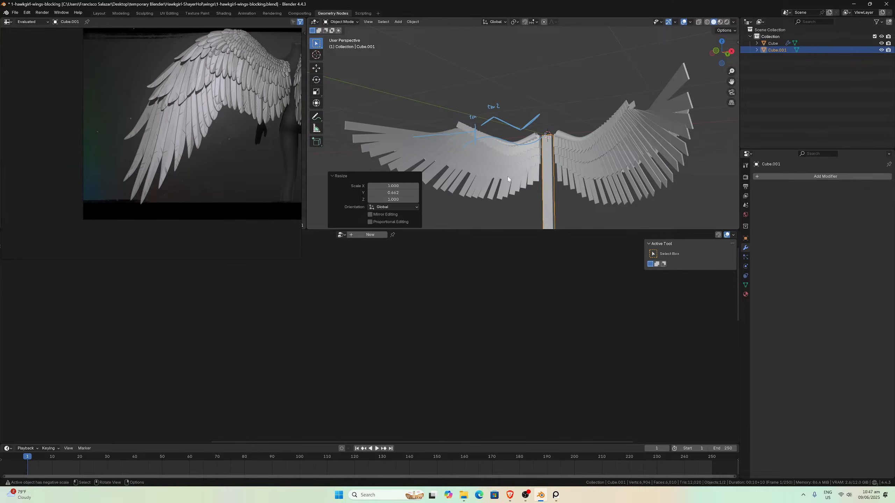
middle_drag(526, 175, 551, 183)
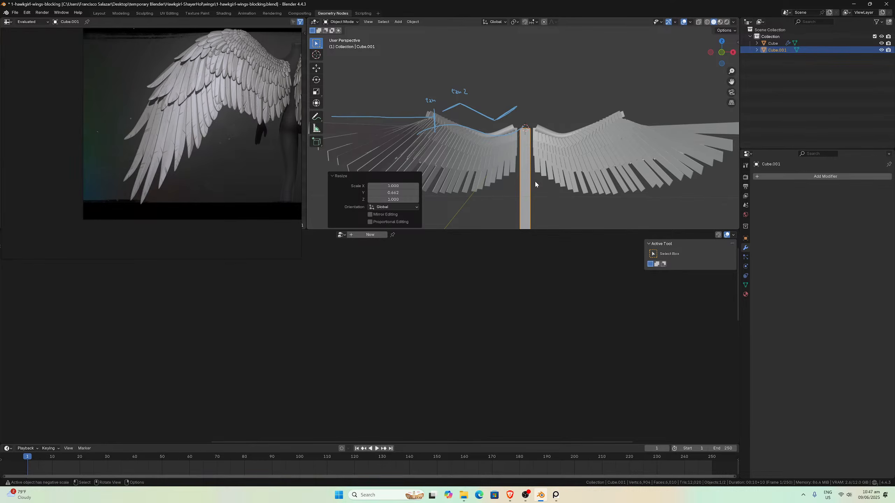
key(KP_1)
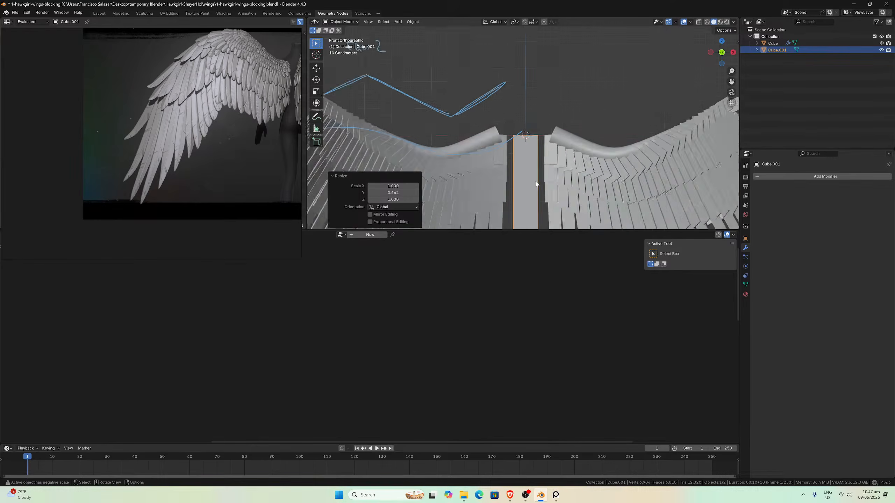
scroll(538, 180, up, 4)
scroll(538, 180, down, 3)
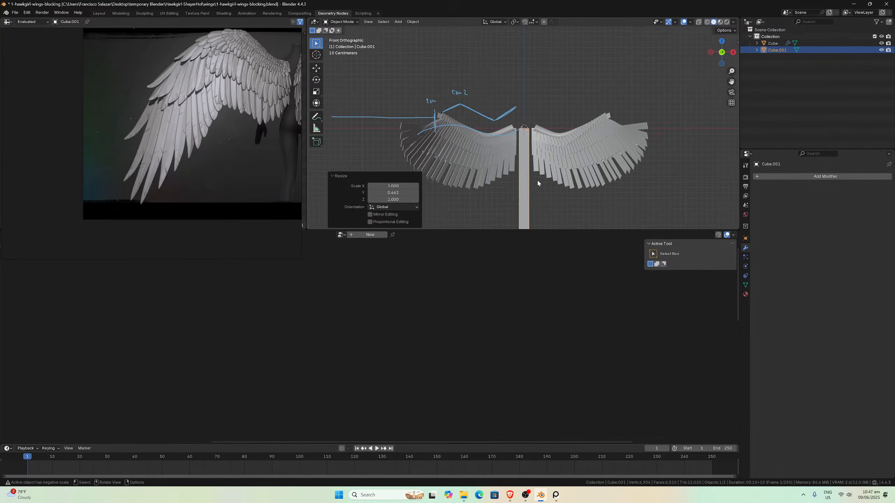
scroll(537, 182, down, 2)
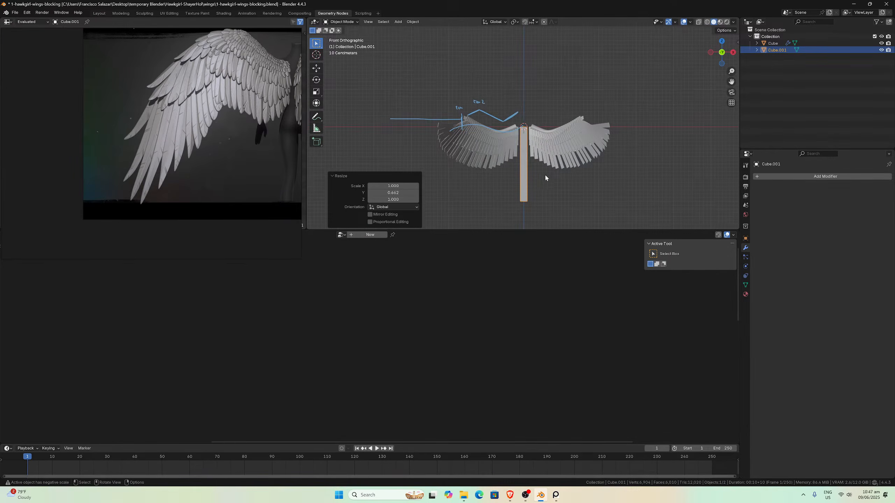
scroll(545, 178, up, 6)
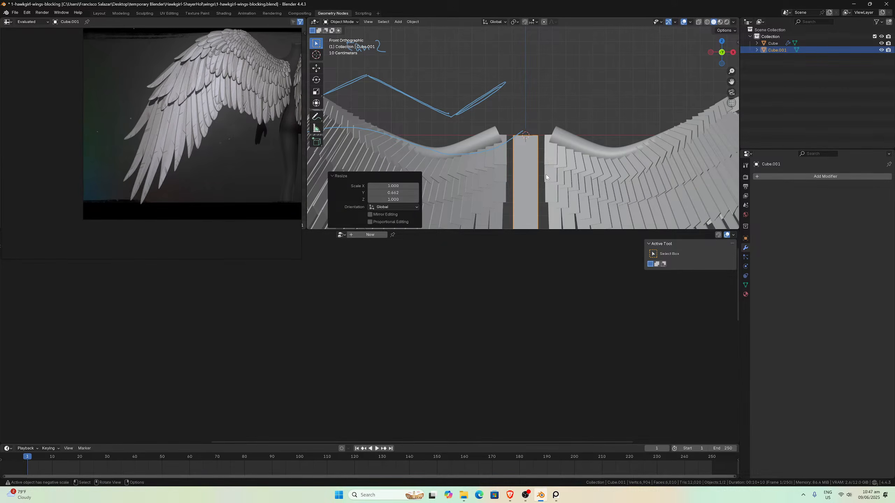
scroll(546, 175, down, 5)
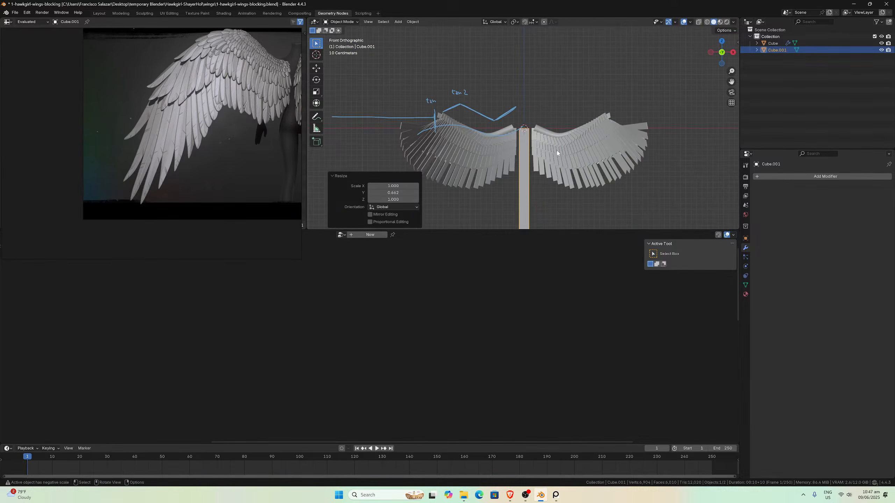
scroll(546, 151, up, 5)
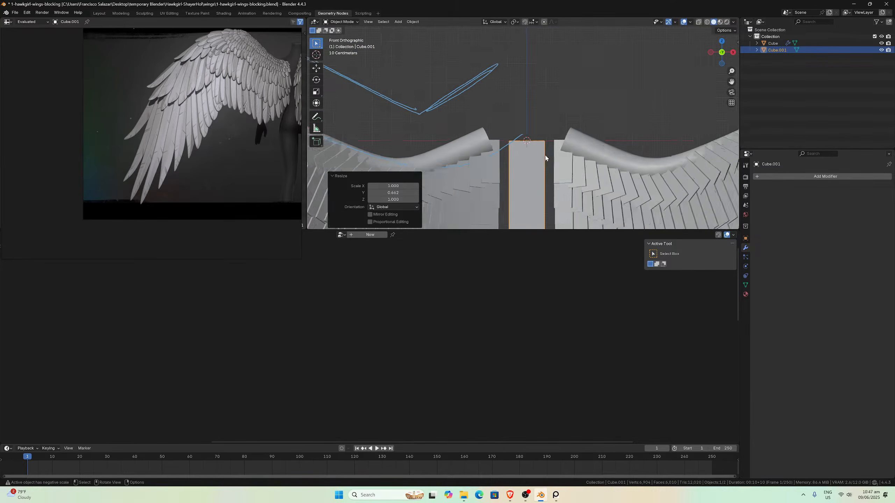
scroll(546, 158, down, 9)
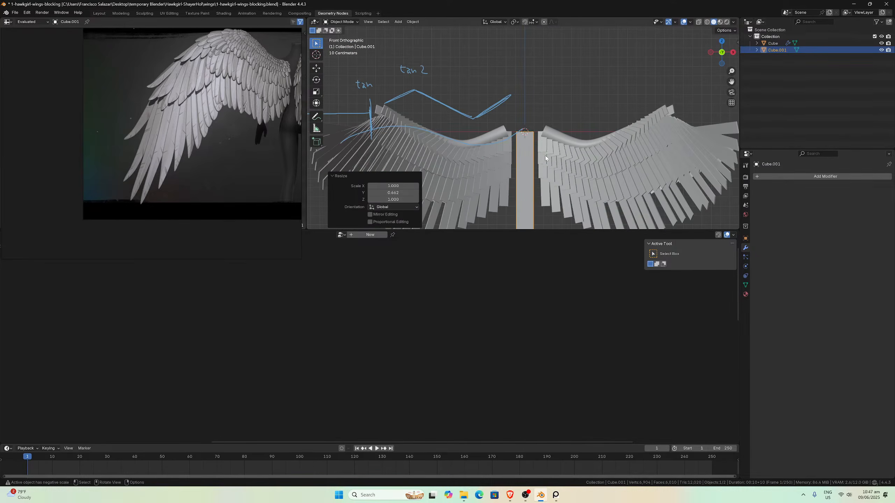
scroll(527, 171, up, 10)
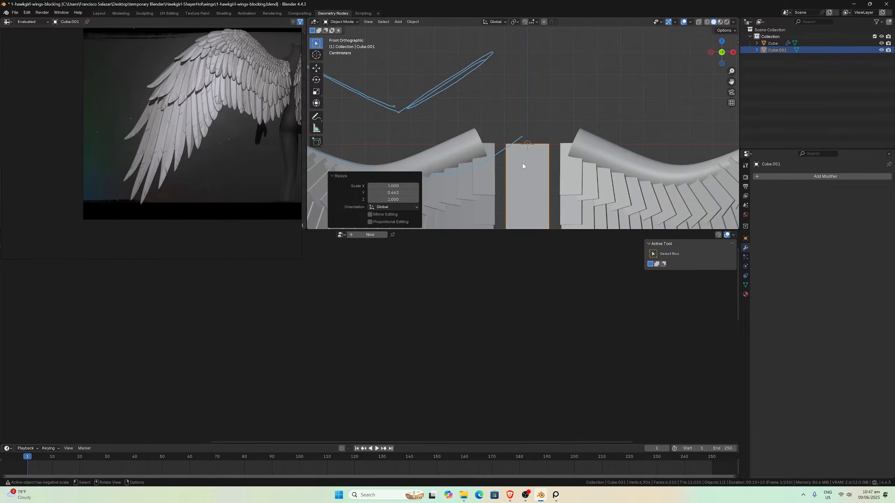
scroll(527, 170, down, 8)
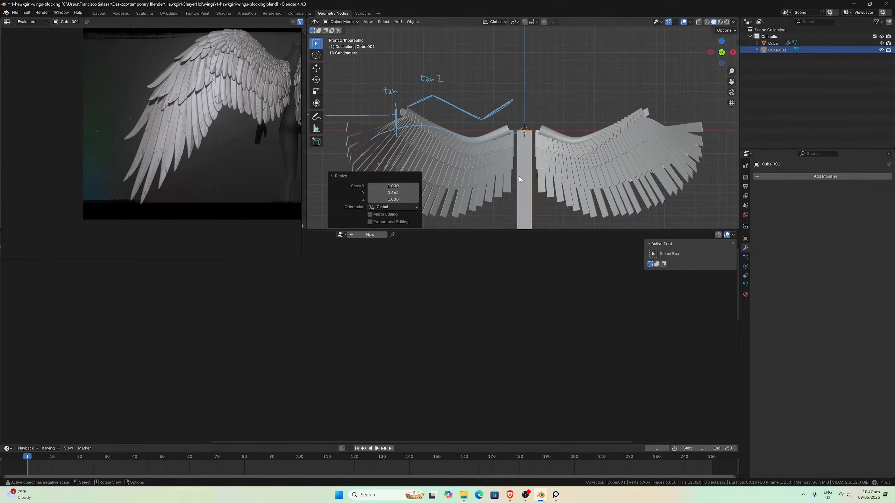
scroll(524, 185, up, 2)
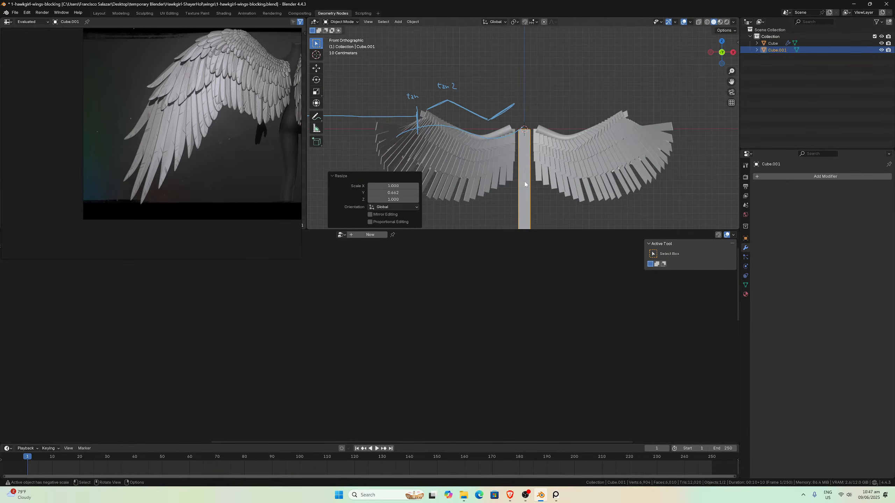
- Add a horizontal loop cut at the post's mid-height and a vertical one down its centre, and turn on X-ray display
click(525, 184)
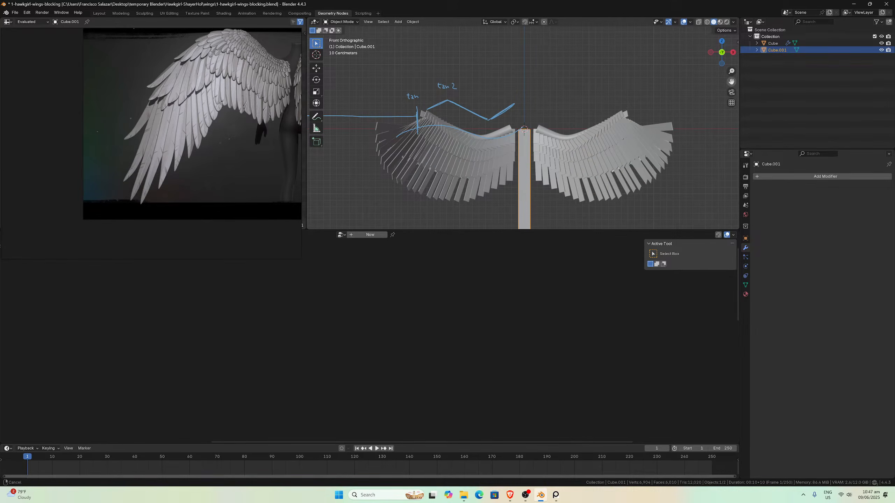
shift+middle_drag(526, 184, 524, 129)
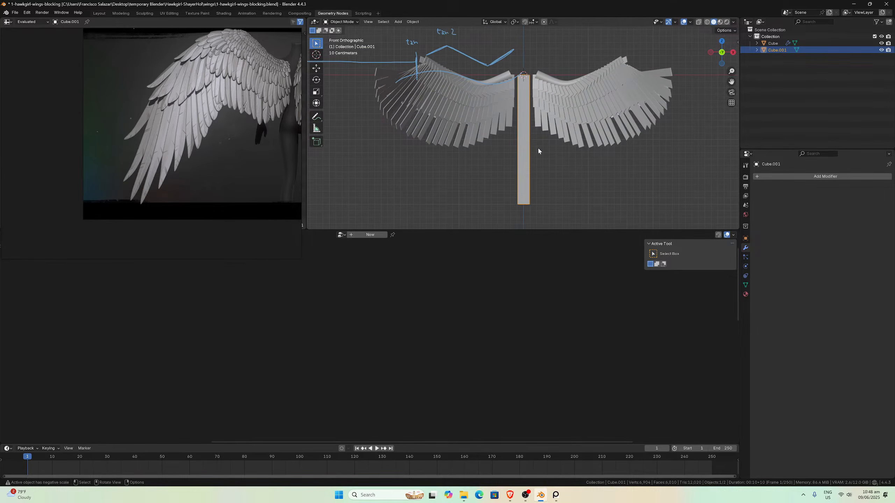
key(Tab)
scroll(532, 149, up, 1)
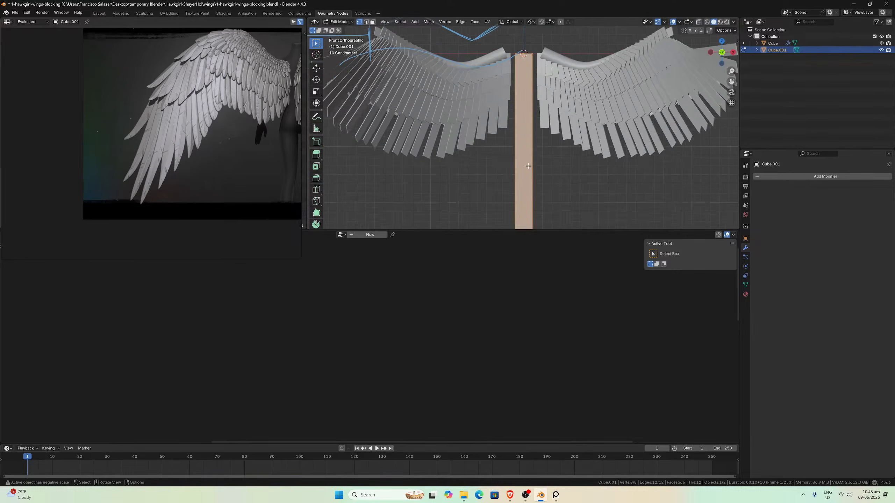
key(ctrl+r)
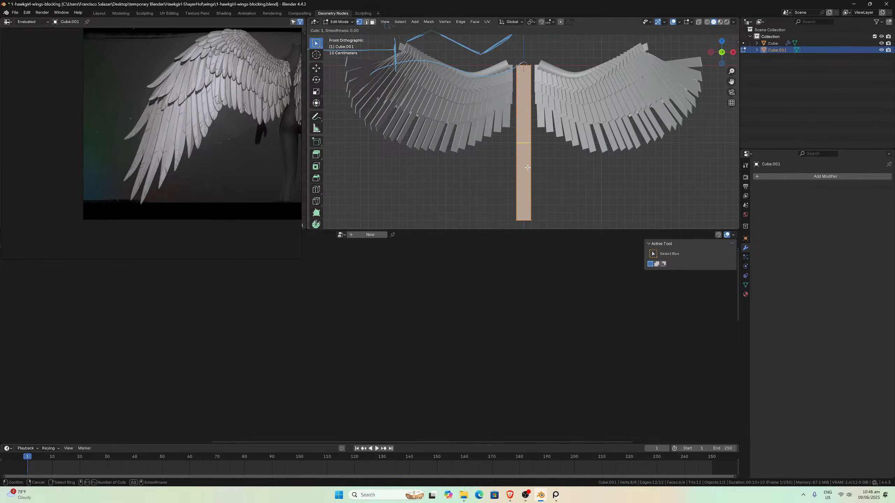
click(527, 169)
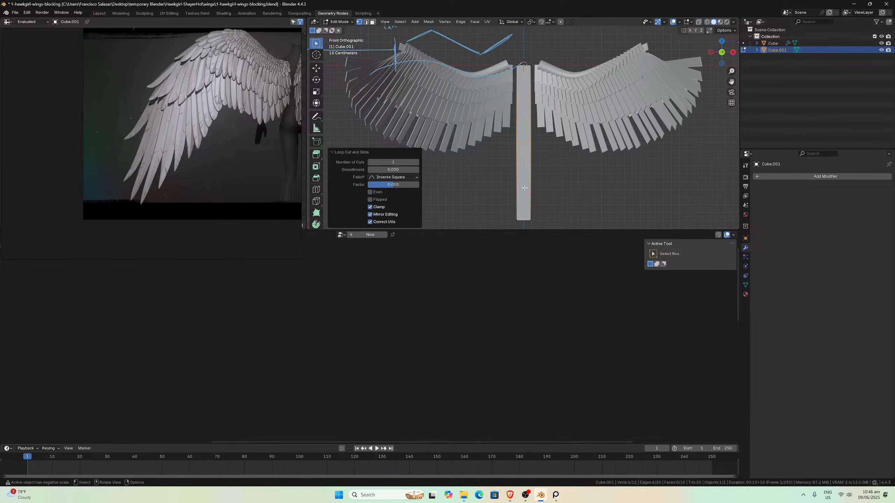
click(527, 216)
click(699, 21)
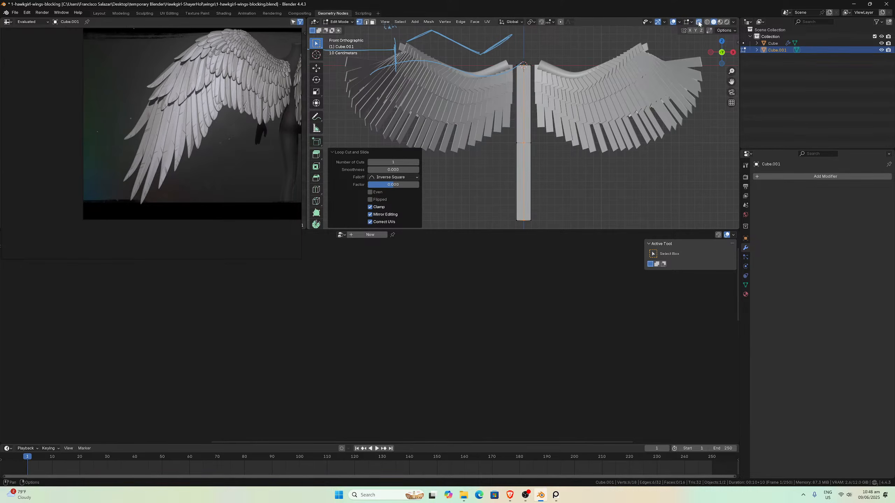
- Raise the post's two bottom outer corners, the left one by about 0.18 m, to form a pointed feather tip
click(518, 223)
key(g)
click(519, 212)
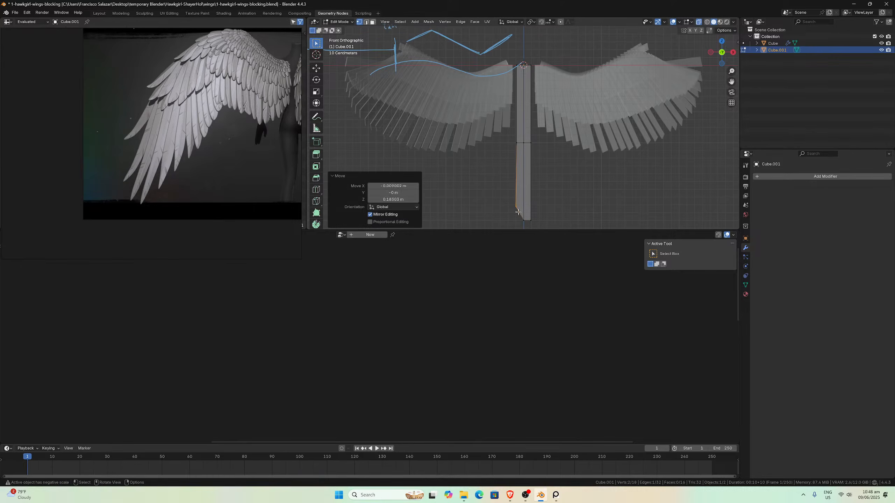
drag(529, 216, 533, 223)
key(g)
click(532, 216)
- Adjust the mid-height side vertices, moving the right ones about 0.018 m outward and 0.15 m up to bow the feather slightly
drag(512, 137, 521, 146)
key(g)
click(521, 146)
click(535, 147)
key(g)
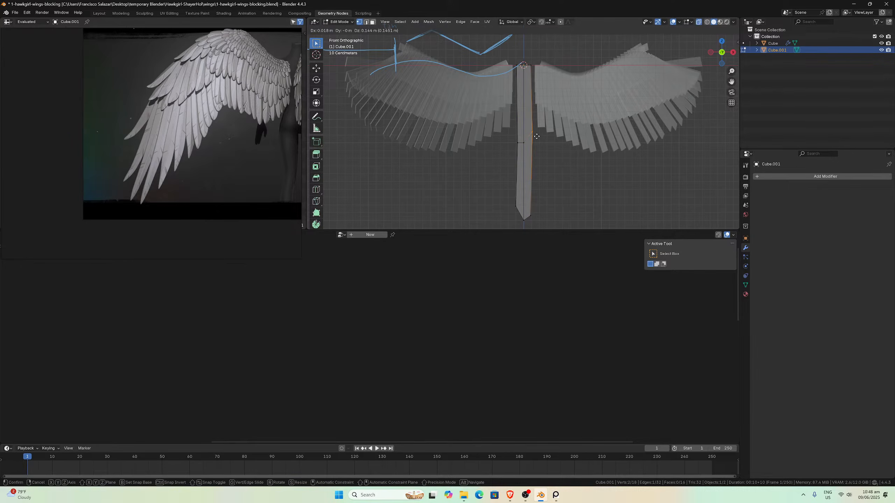
click(537, 136)
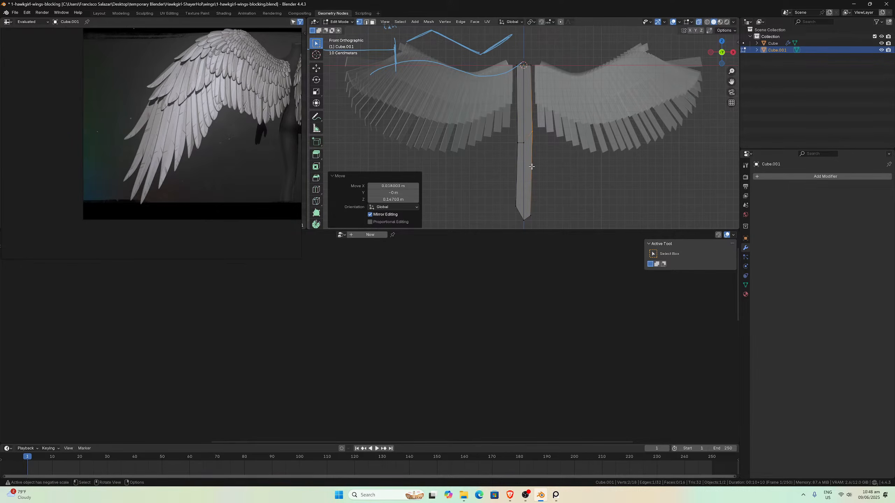
- Duplicate the pointed feather in place, hide the copy, and reopen the original in Edit Mode
key(Tab)
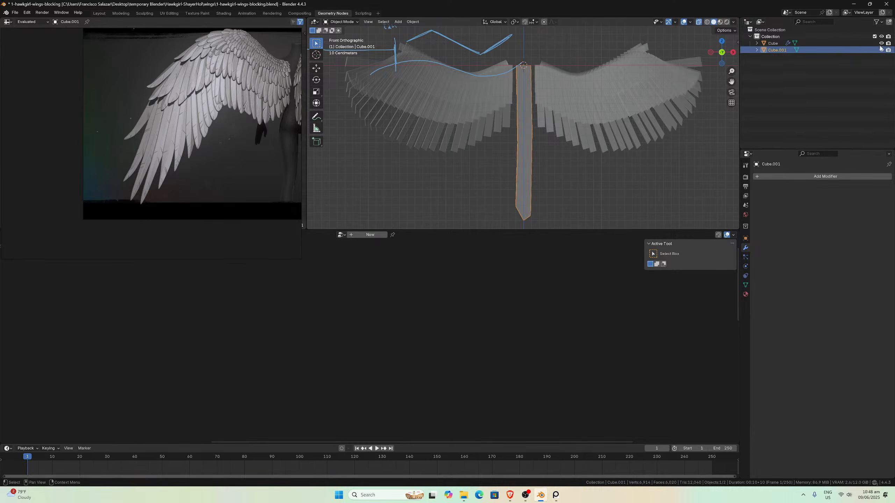
key(h)
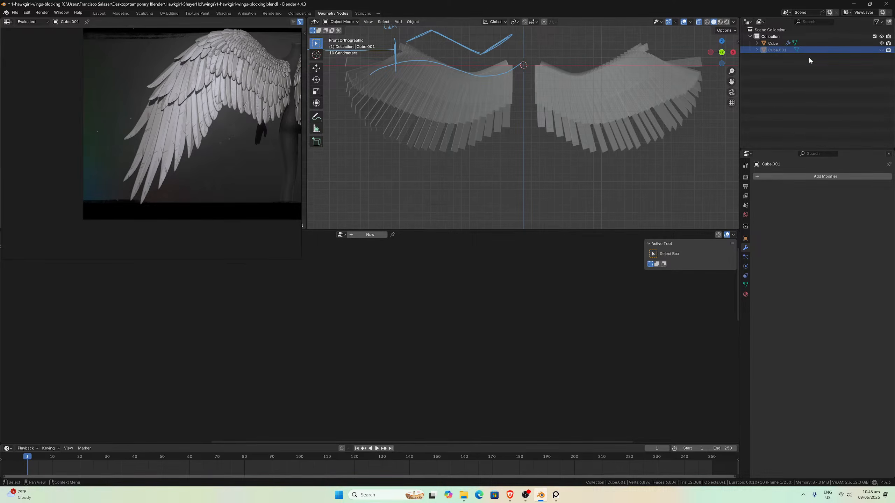
click(881, 50)
click(530, 116)
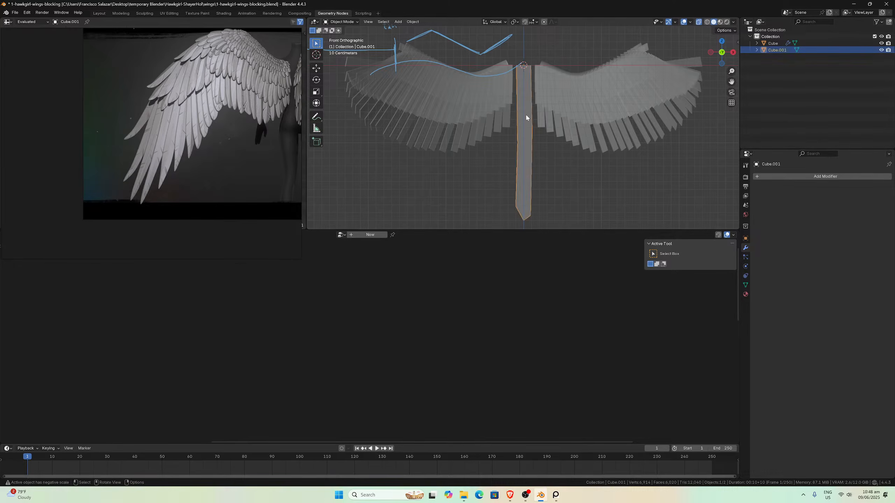
key(shift+d)
right_click(562, 121)
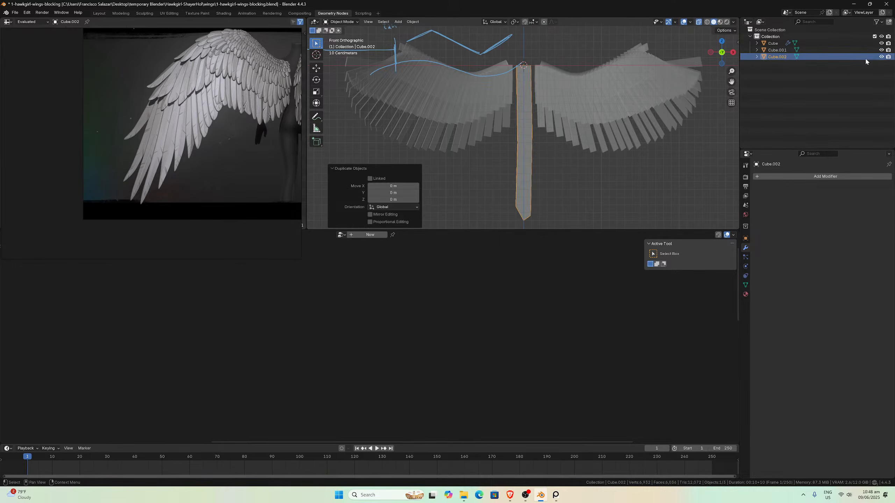
click(881, 56)
click(523, 133)
key(Tab)
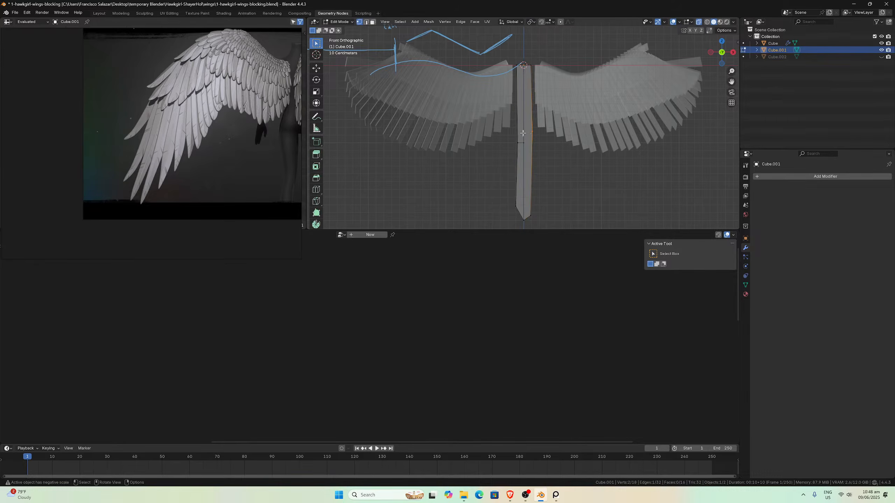
- Narrow the original feather's middle by moving the right mid-height vertices about 0.06 m and the left ones about 0.008 m inward
scroll(526, 138, up, 1)
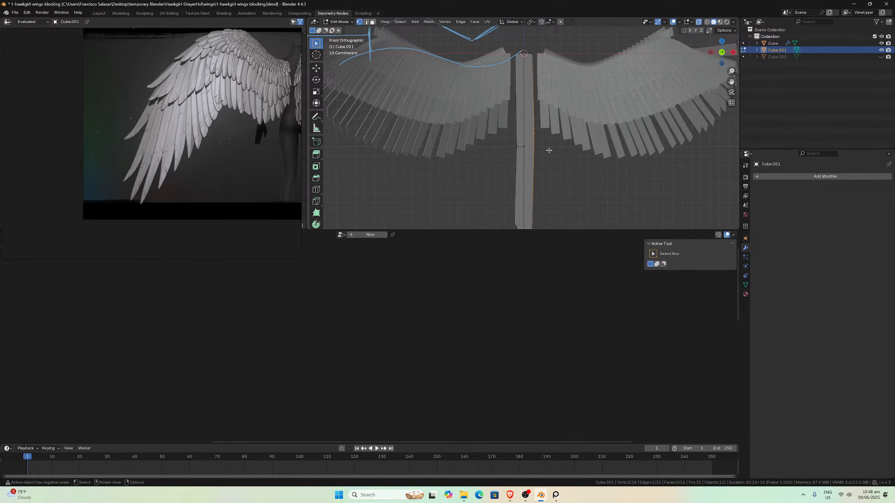
key(g)
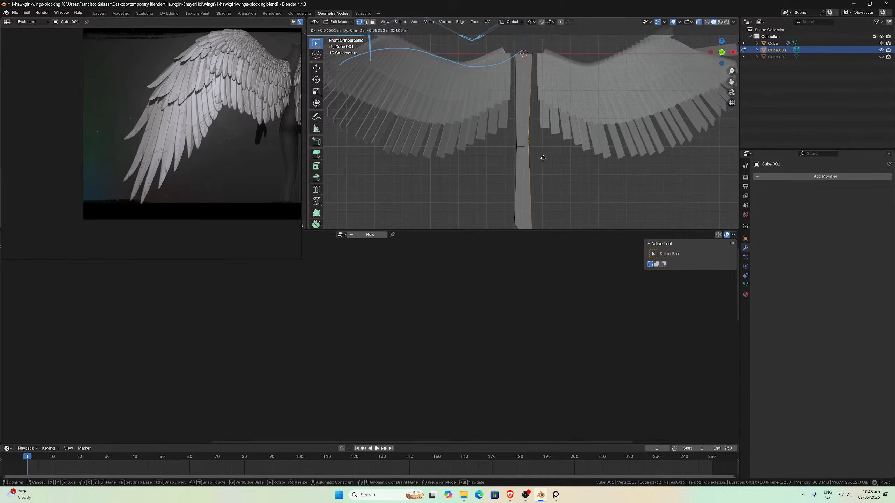
click(542, 164)
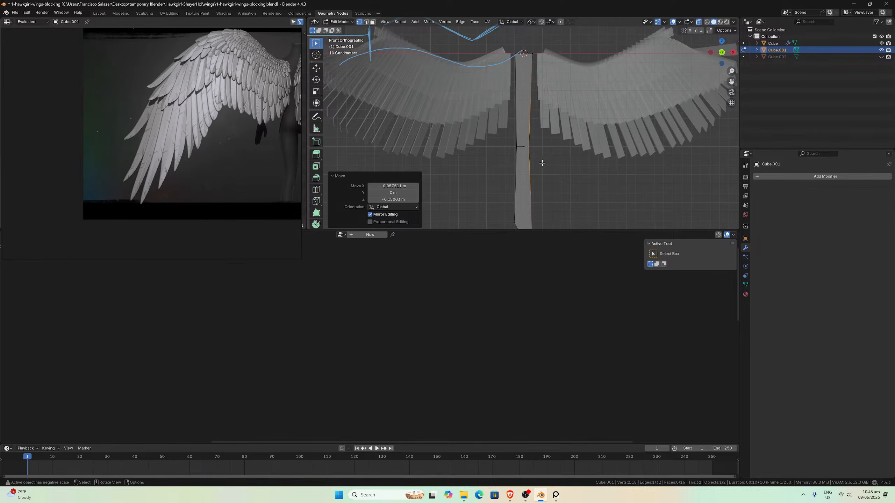
click(519, 147)
key(g)
click(518, 146)
middle_drag(518, 145, 529, 172)
key(KP_1)
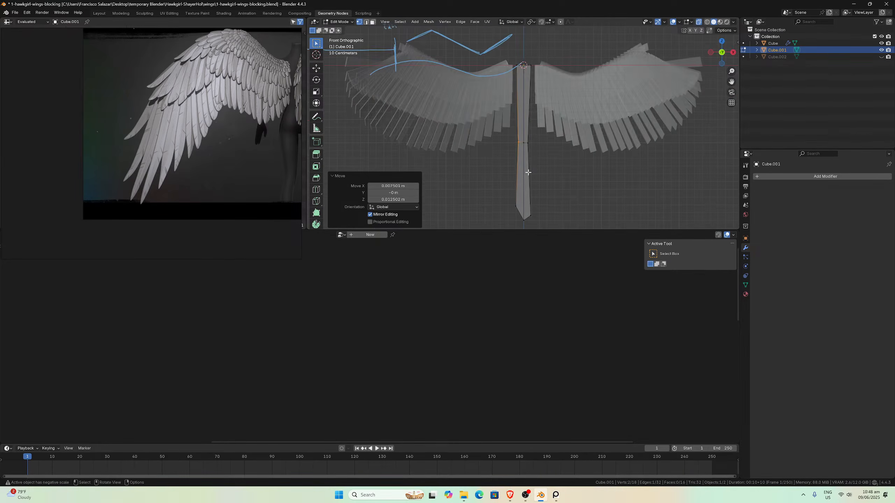
- Pull both bottom outer corners down past the centre and slightly inward to give the feather a notched tip, then return to Object Mode
scroll(528, 172, down, 2)
key(g)
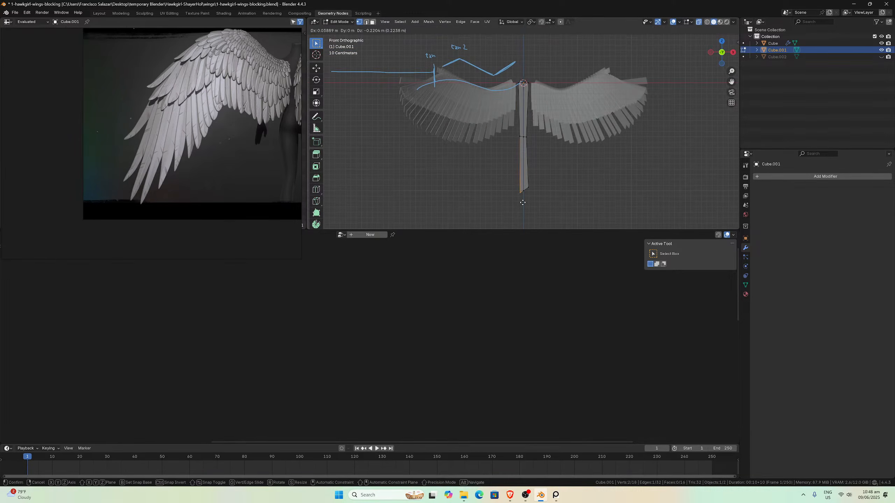
click(522, 200)
drag(526, 181, 530, 192)
key(g)
click(529, 194)
key(g)
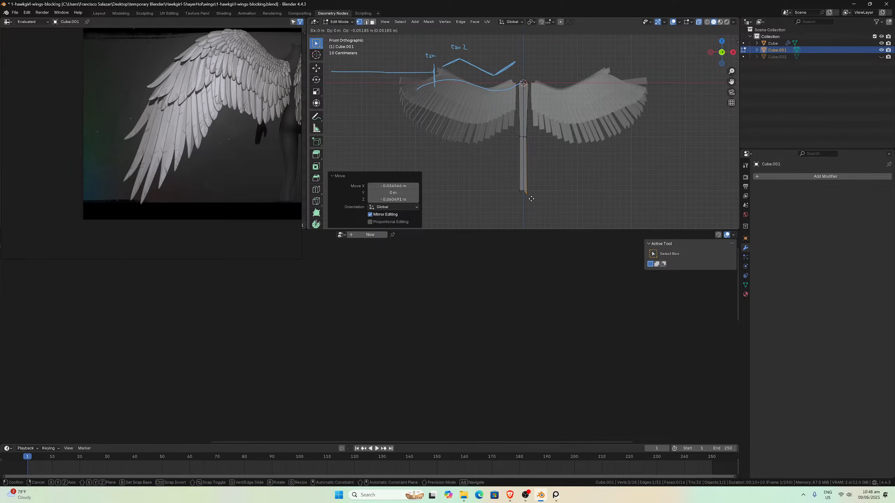
click(532, 199)
drag(516, 188, 521, 194)
key(g)
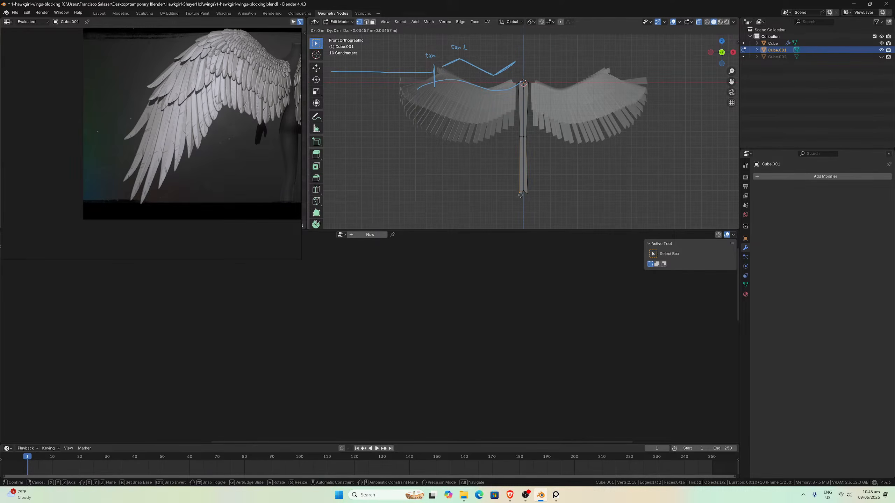
click(521, 195)
scroll(524, 177, up, 2)
key(Tab)
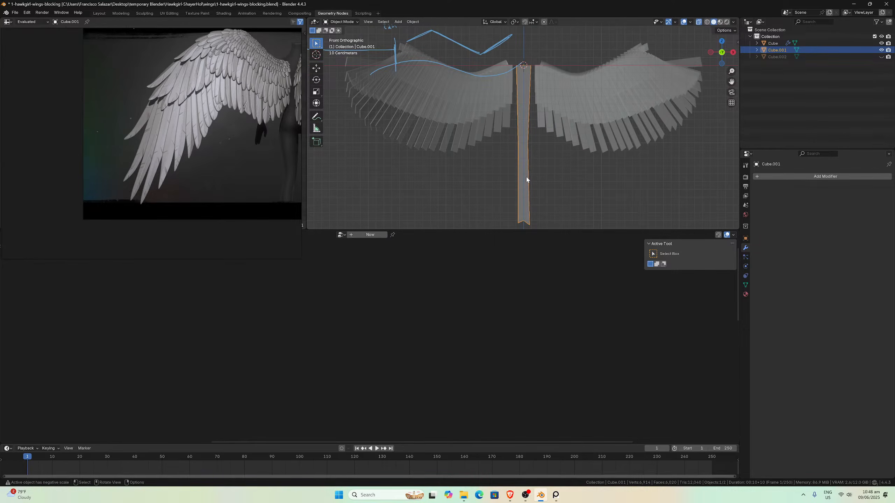
- Duplicate the notched feather in place, hide the copy, and reselect the original
key(shift)
key(shift+d)
right_click(549, 186)
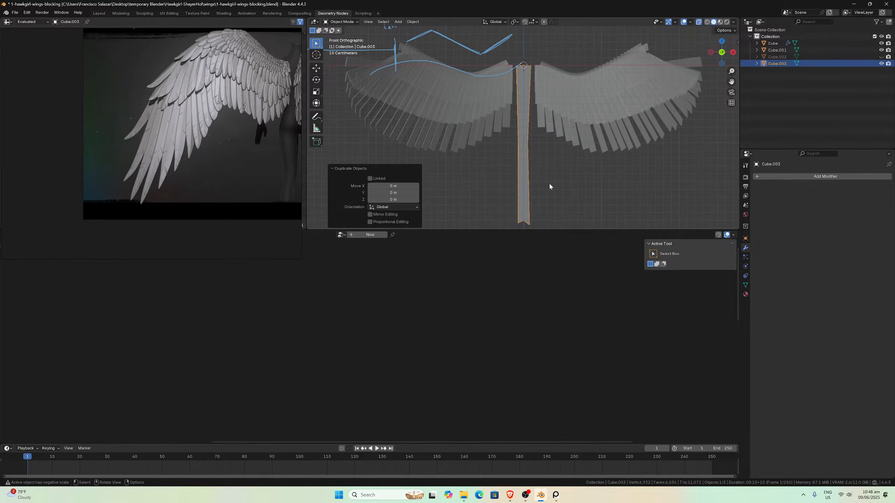
key(h)
click(524, 184)
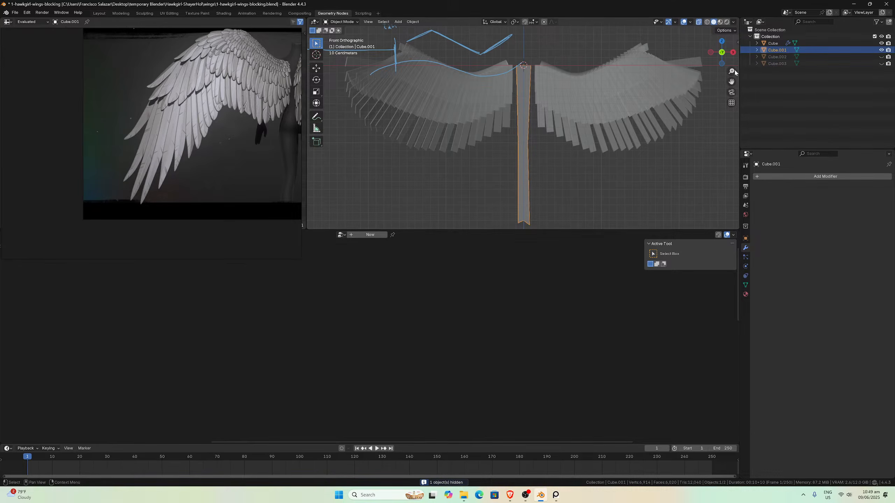
- Widen the original feather's middle in Edit Mode by moving its mid-height side vertices outward, the right ones by about 0.08 m
key(Tab)
drag(516, 136, 521, 147)
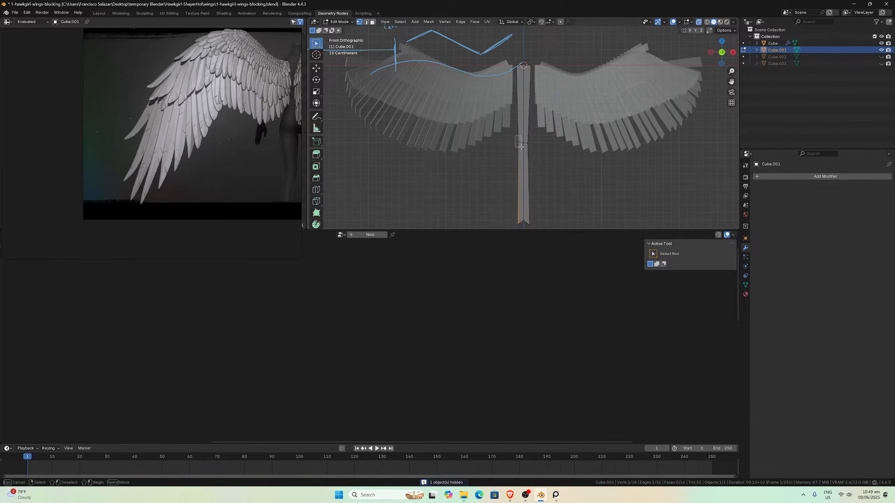
key(g)
click(513, 149)
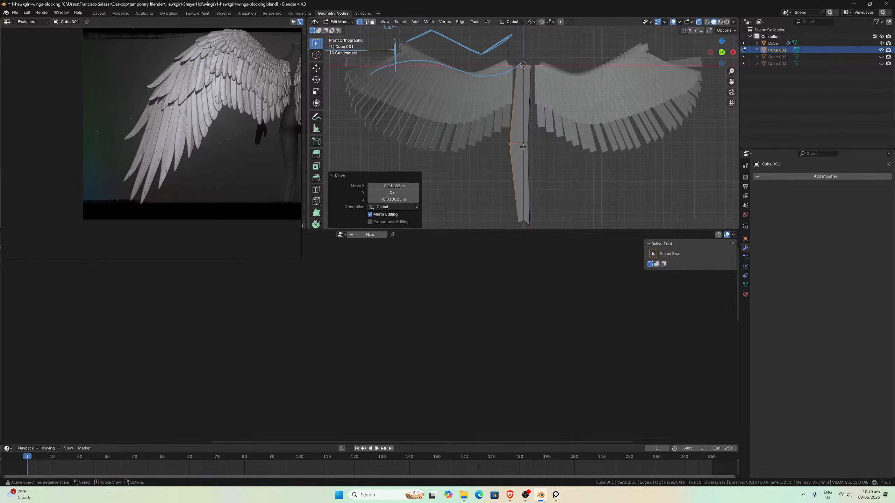
key(g)
click(523, 145)
drag(526, 140, 529, 145)
key(g)
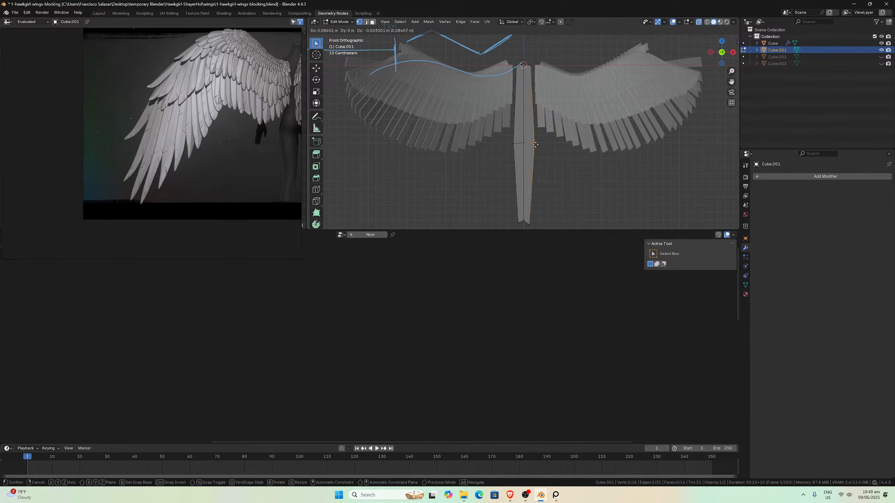
click(535, 144)
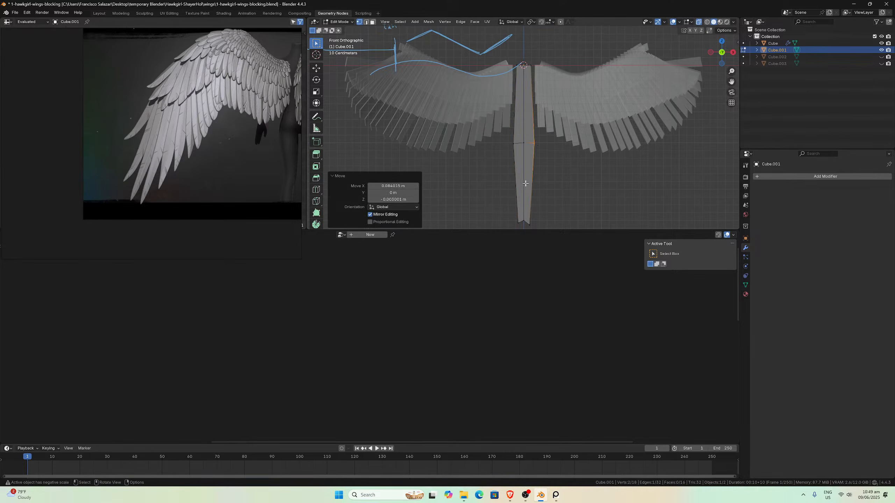
- Reposition the bottom vertices to turn the notched tip into a nearly flat end, then return to Object Mode
drag(514, 214, 535, 216)
key(g)
click(526, 223)
key(g)
click(531, 215)
key(Tab)
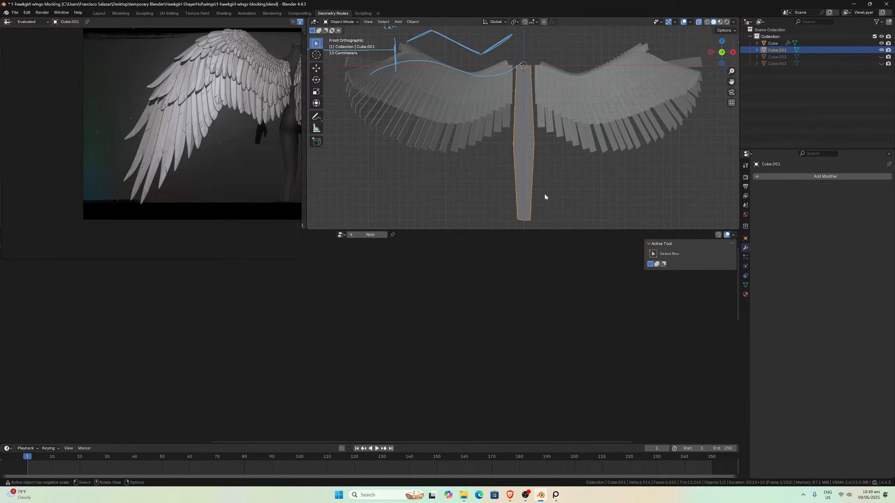
- Rename the flat-ended feather to 1 and unhide the two hidden feather copies
double_click(778, 51)
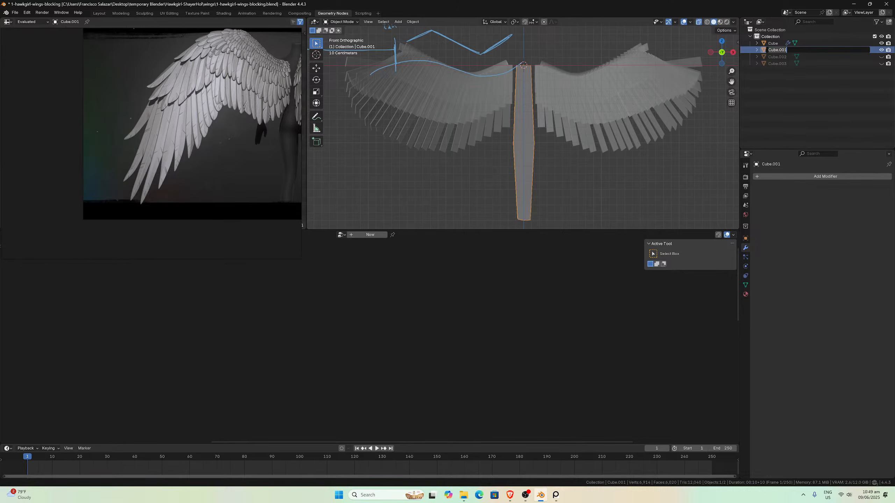
text(1)
key(Return)
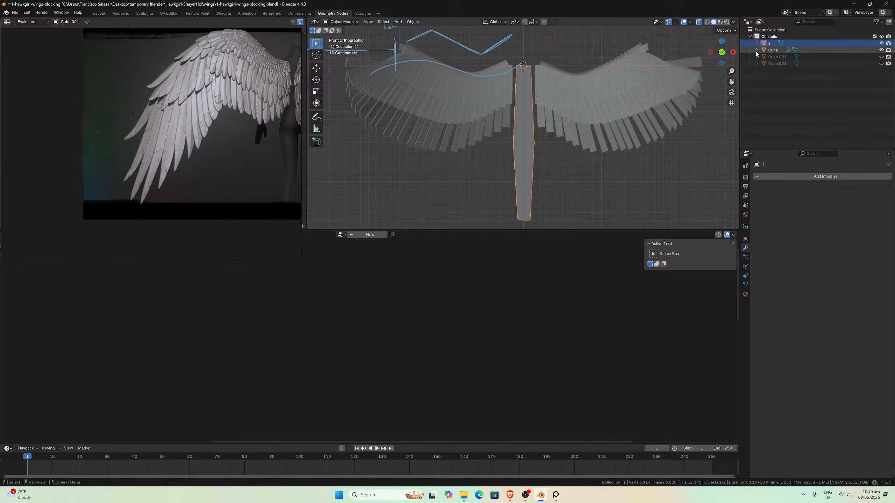
drag(882, 57, 882, 67)
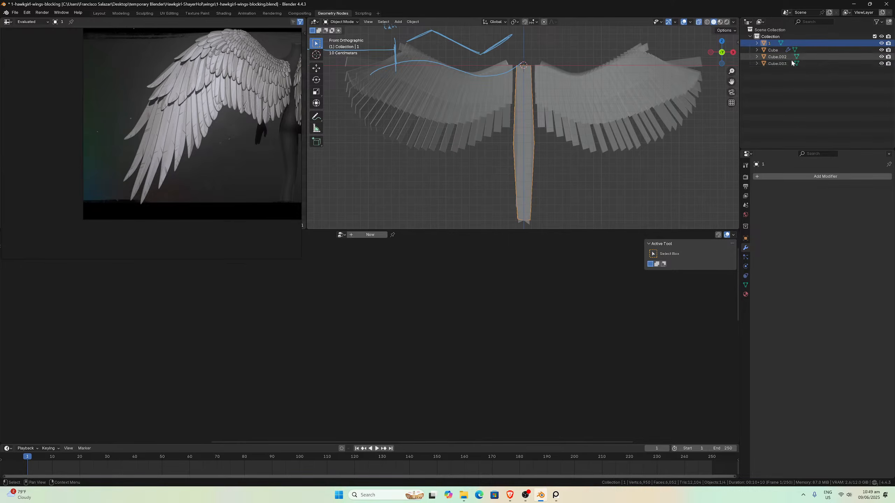
- Rename the pointed feather copy to 2 and the notched feather copy to 3
double_click(777, 57)
text(2)
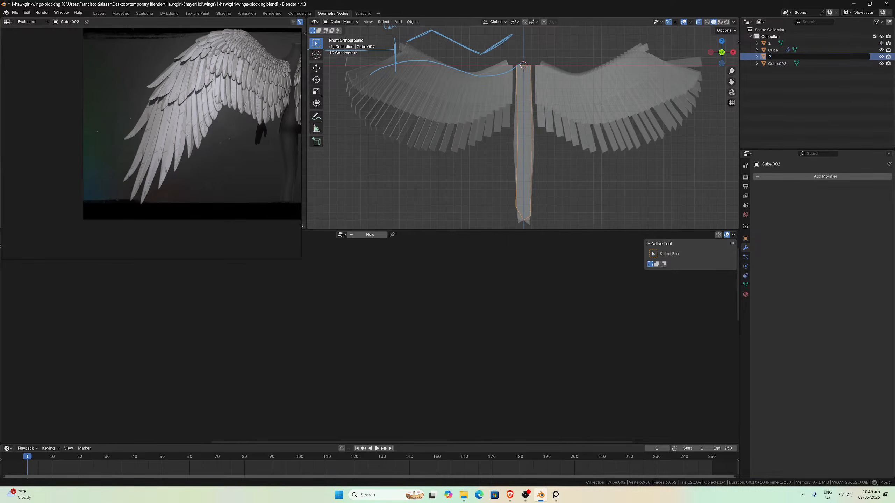
key(Return)
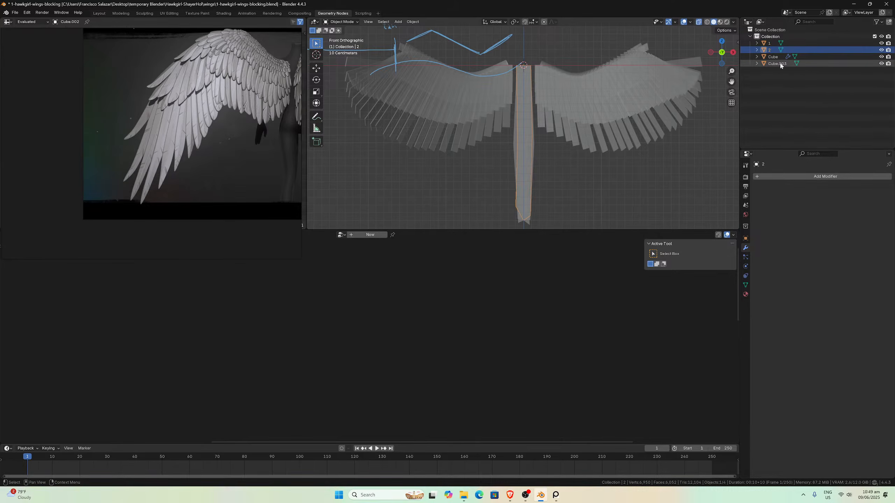
click(778, 66)
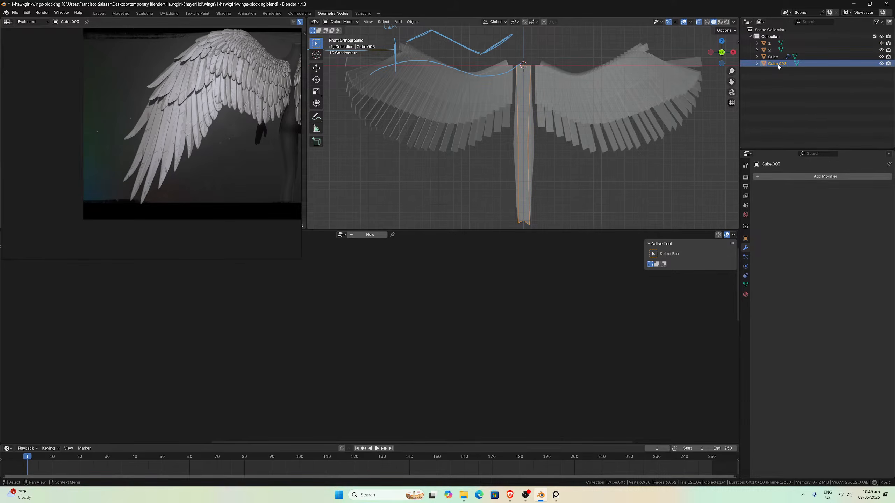
double_click(777, 64)
text(3)
key(Return)
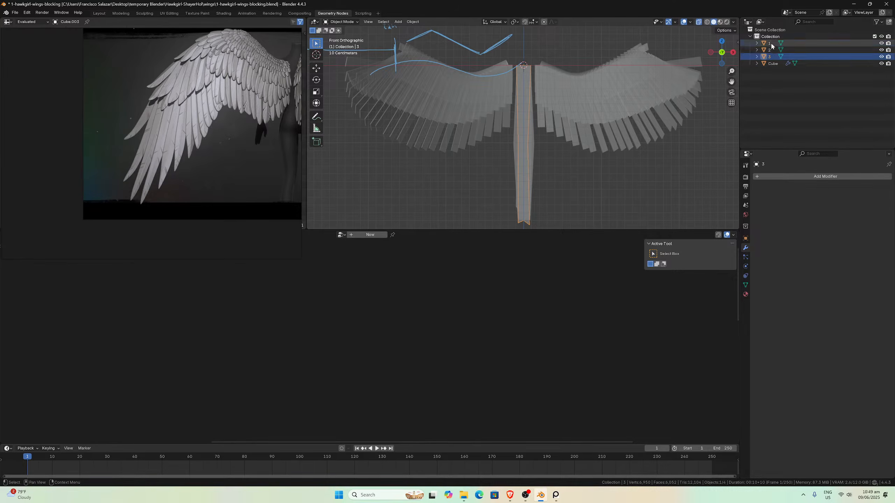
- Move feathers 1, 2 and 3 into a new collection named feathers, then deselect everything
click(773, 44)
shift+click(773, 56)
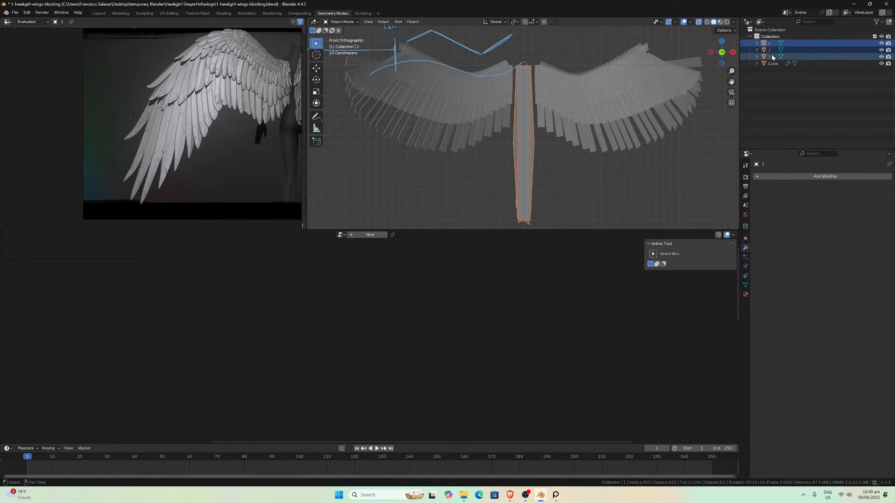
key(m)
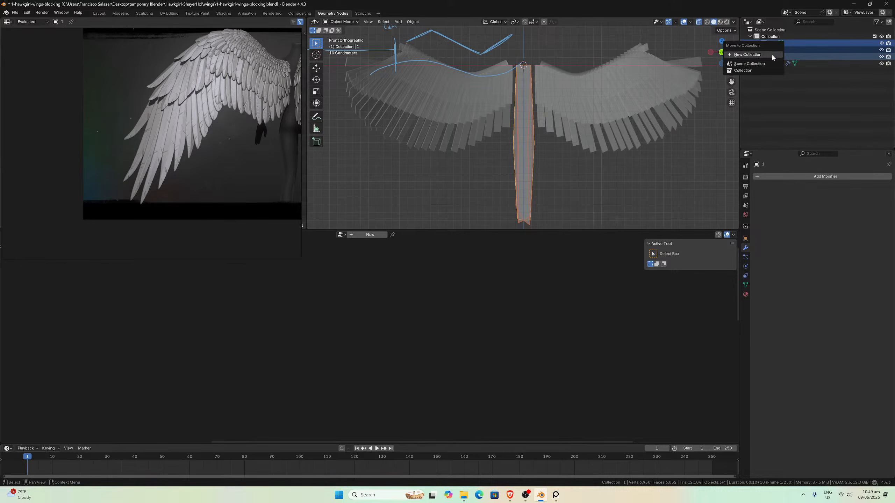
click(774, 57)
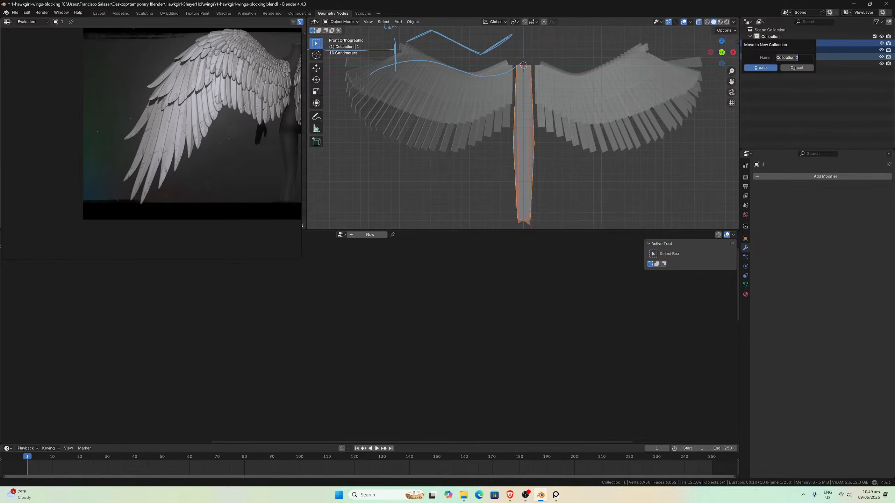
text(feathers)
key(Return)
click(771, 68)
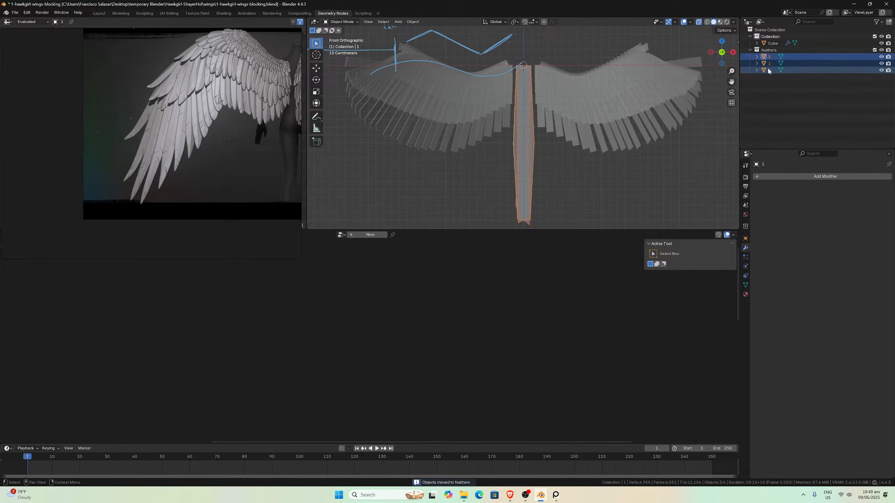
click(681, 165)
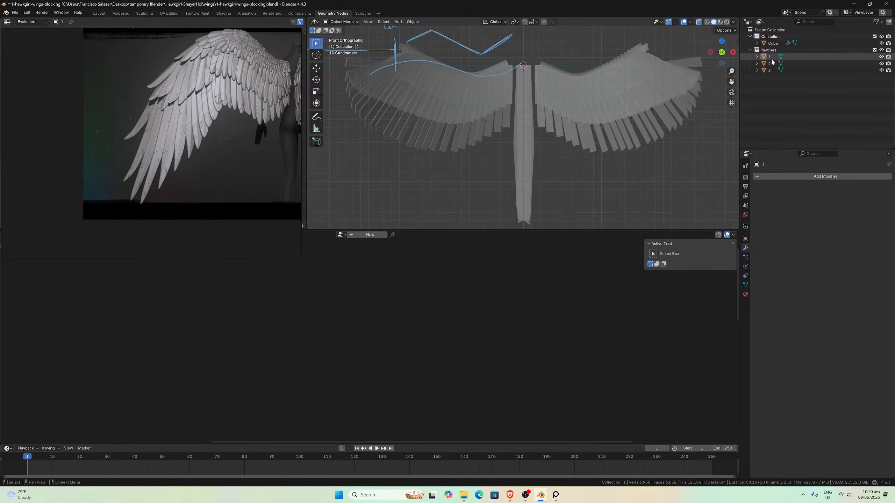
- Select the wings object and turn off the X-ray display in the viewport
click(502, 87)
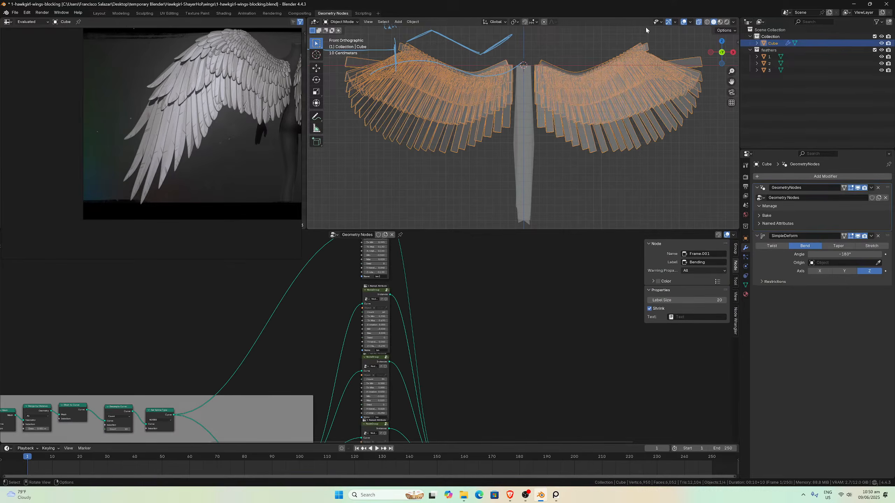
click(699, 22)
scroll(367, 308, up, 2)
scroll(387, 289, down, 3)
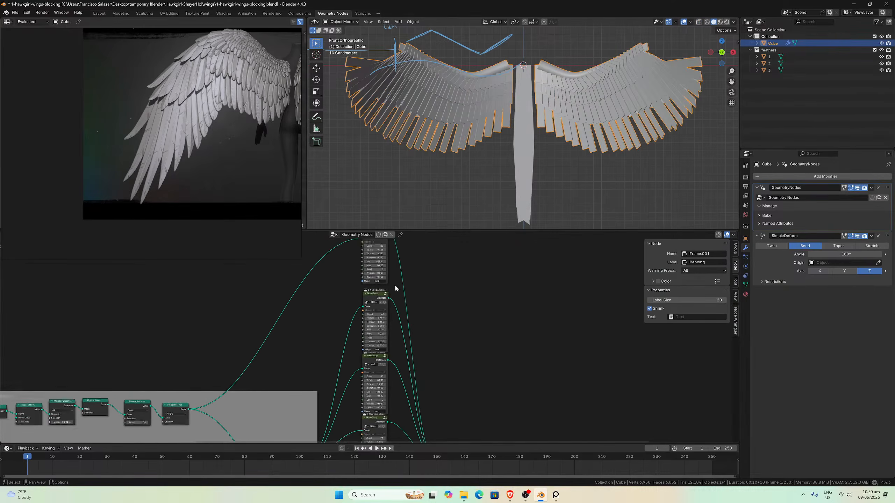
- Examine the settings of the stacked feather NodeGroups and select the group with To Min 0.800 and To Max 1.600
middle_drag(395, 284, 466, 392)
scroll(461, 383, up, 6)
middle_drag(487, 357, 449, 305)
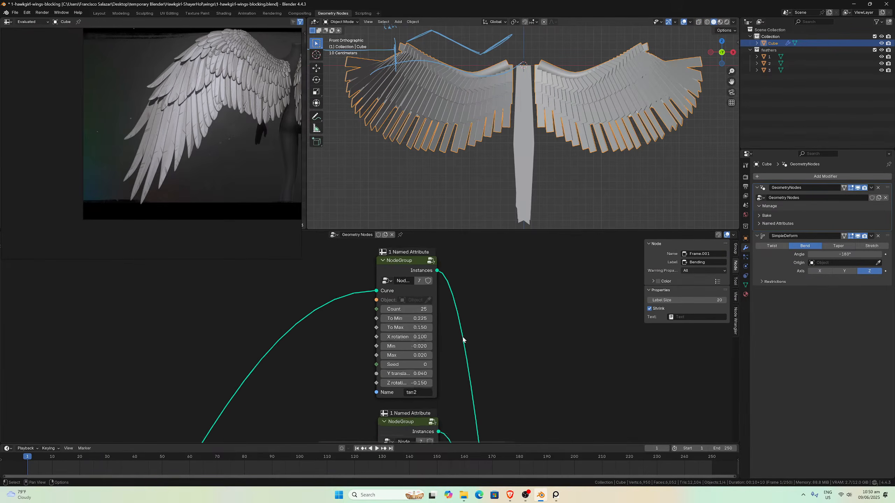
scroll(418, 298, up, 2)
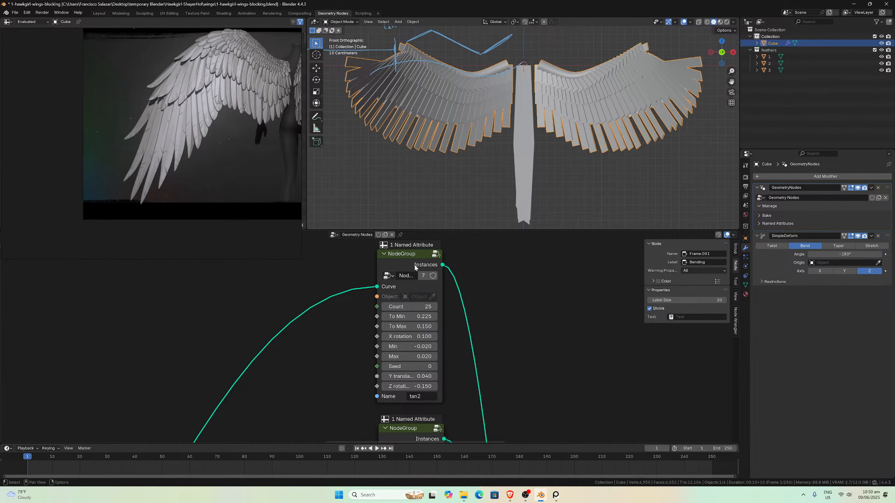
mouse_move(414, 263)
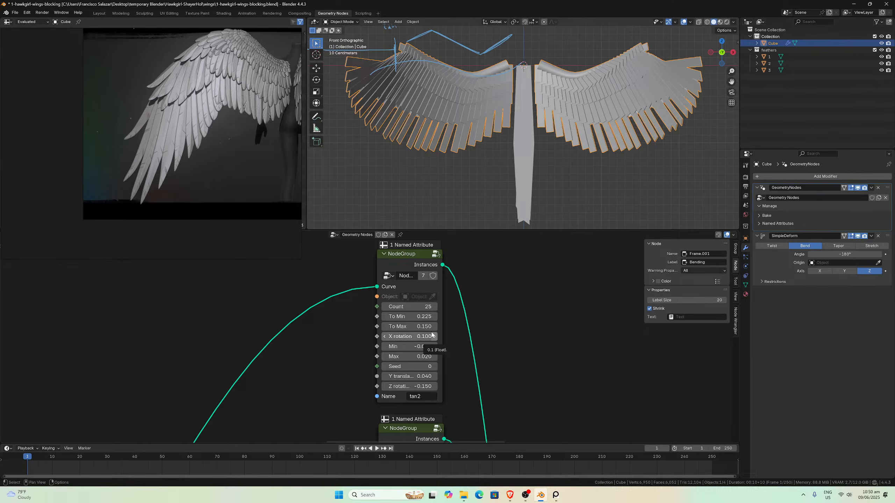
click(411, 263)
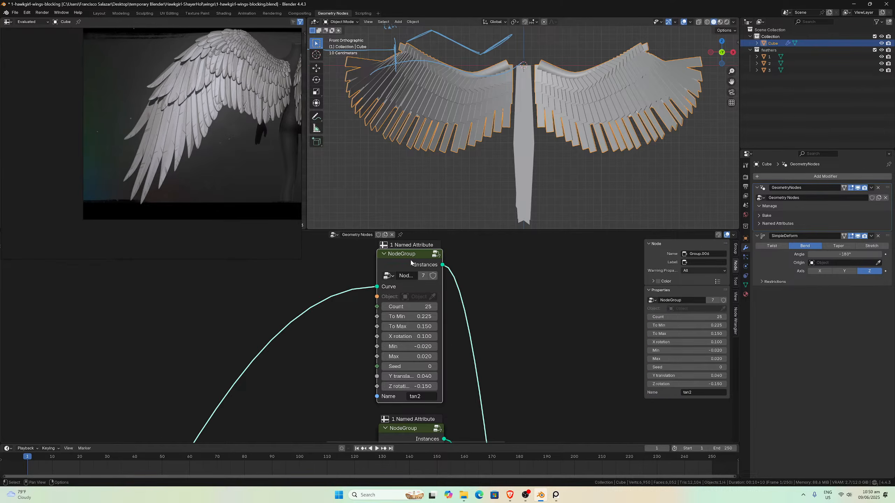
scroll(455, 355, down, 6)
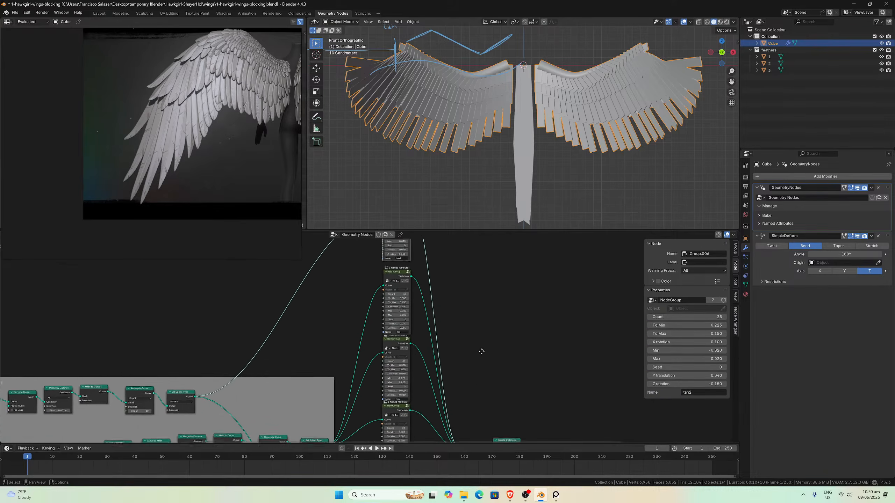
middle_drag(482, 351, 519, 299)
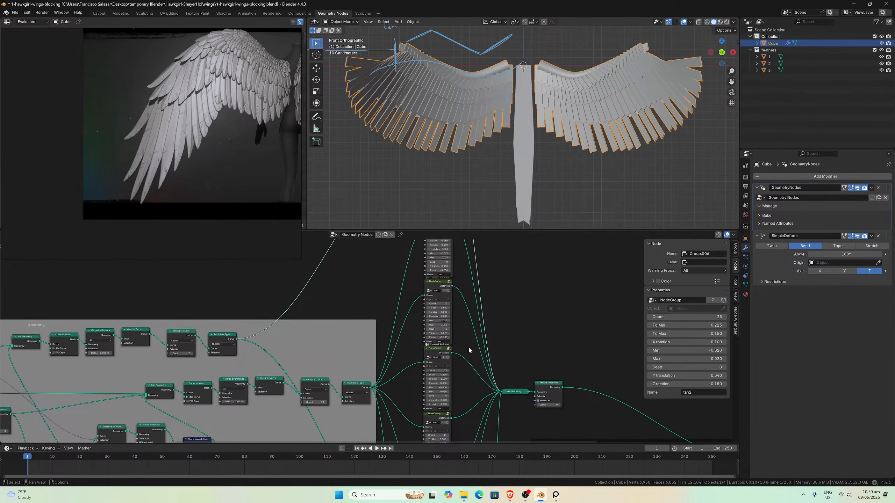
scroll(469, 350, up, 2)
click(450, 352)
middle_drag(483, 326, 458, 398)
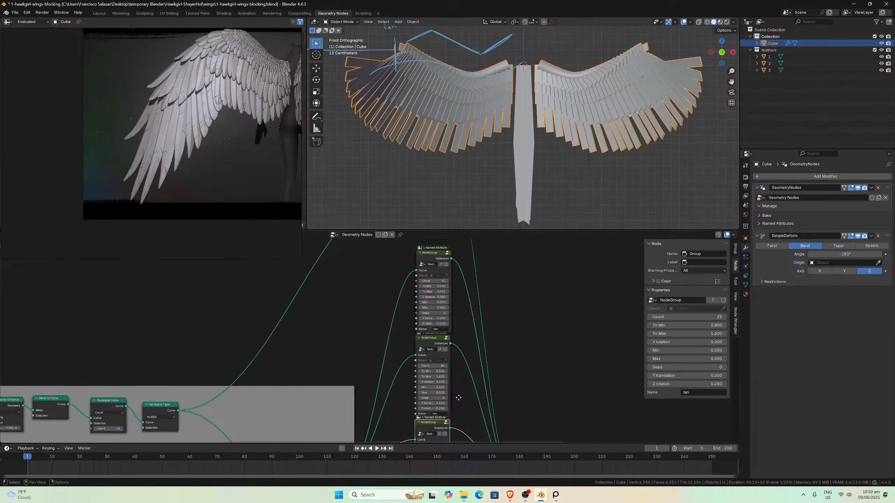
- Cut the links from all other NodeGroups to Join Geometry, keeping only the selected long-feather group connected
scroll(458, 393, down, 2)
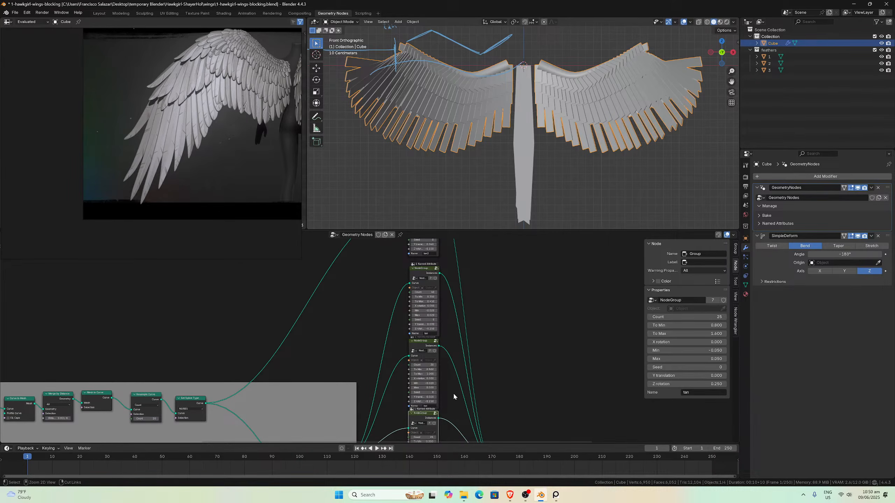
middle_drag(476, 369, 459, 265)
scroll(456, 335, down, 2)
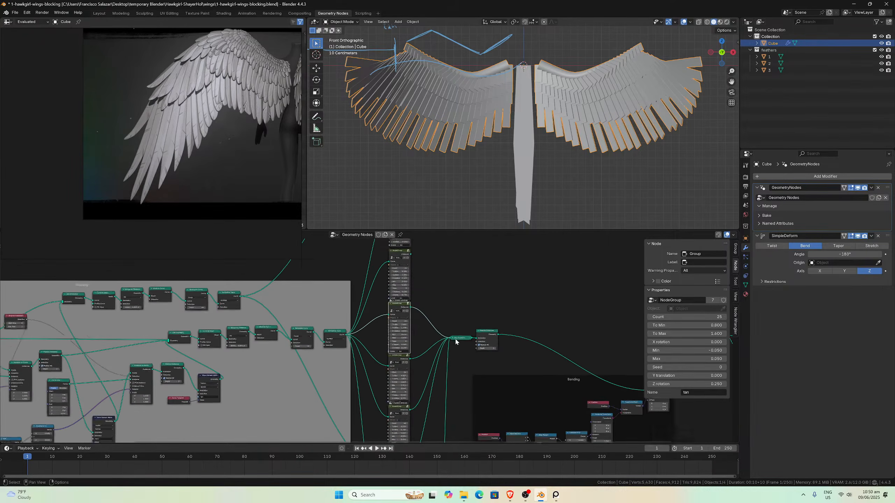
mouse_move(456, 342)
middle_down()
mouse_move(448, 323)
mouse_move(458, 285)
middle_up()
ctrl+right_drag(418, 289, 432, 353)
- Open the connected long-feather NodeGroup for editing and reposition its Object Info and Combine XYZ nodes around the Cube node
scroll(420, 289, up, 6)
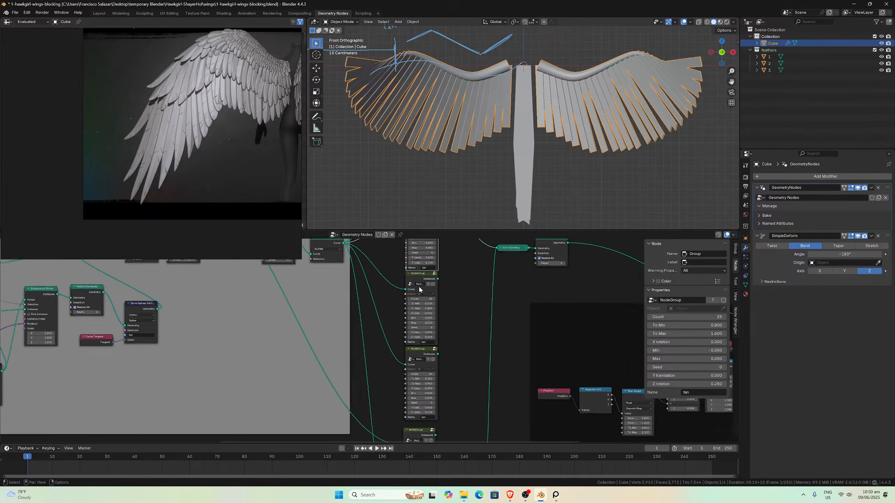
middle_drag(419, 289, 437, 383)
scroll(437, 375, up, 3)
mouse_move(469, 324)
middle_down()
mouse_move(449, 368)
mouse_move(469, 330)
middle_up()
scroll(450, 366, up, 4)
scroll(467, 329, up, 2)
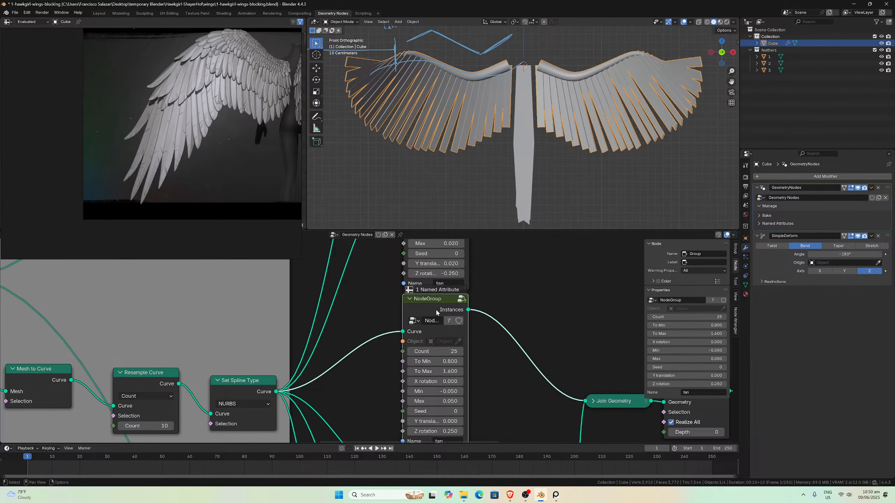
key(Tab)
scroll(388, 335, up, 5)
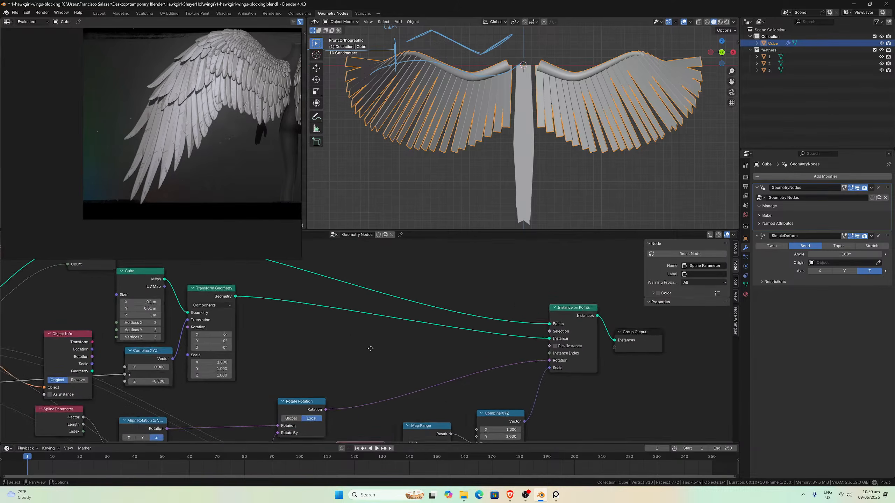
drag(329, 376, 331, 338)
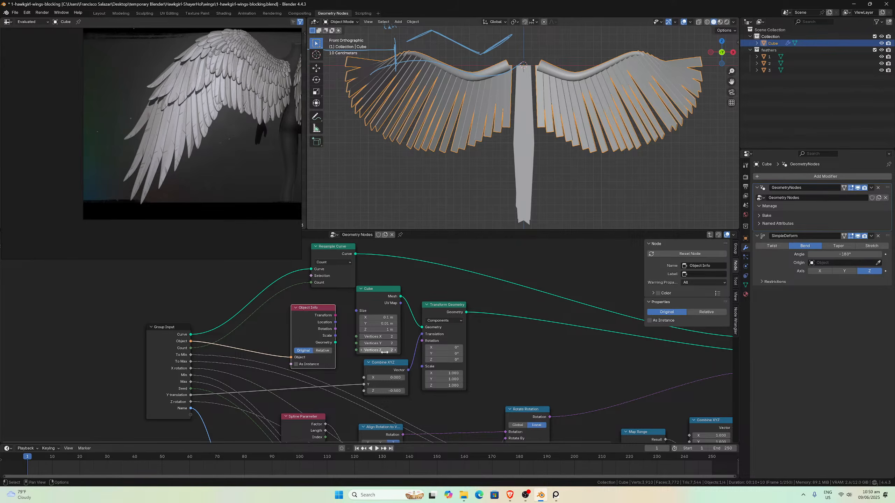
drag(390, 363, 380, 364)
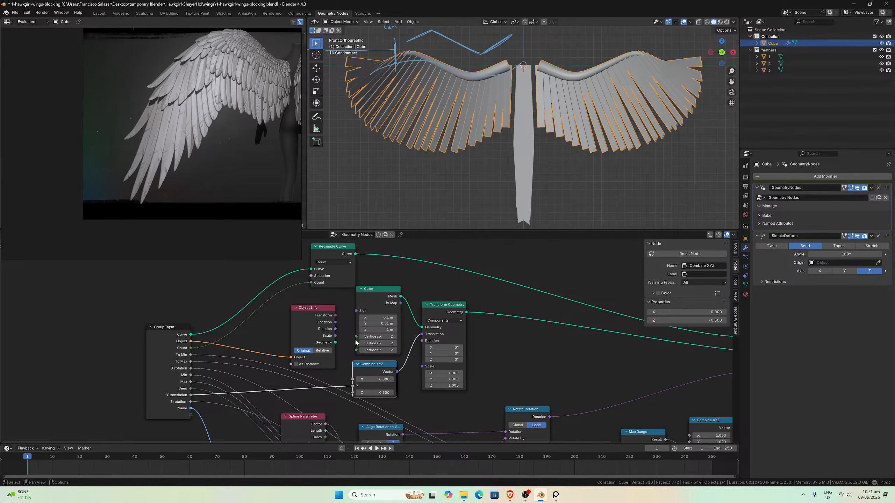
- Add a Collection Info node and place it beside the Transform Geometry node
key(shift+a)
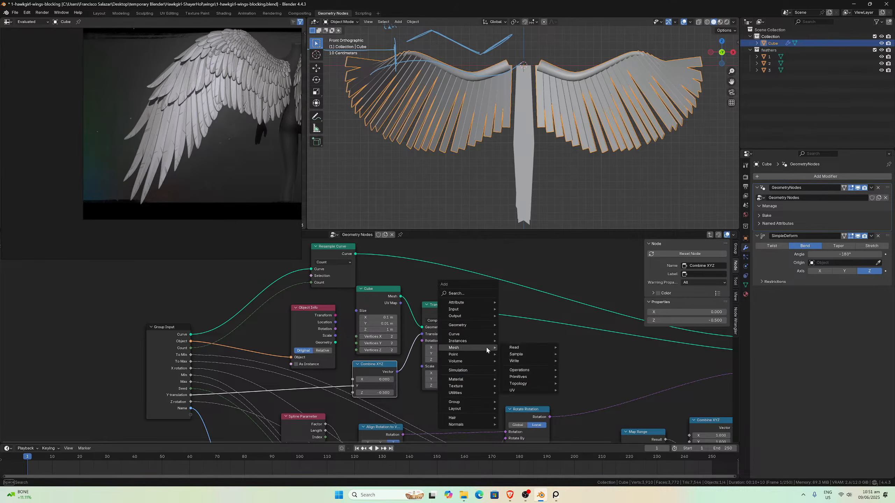
click(467, 293)
text(coll)
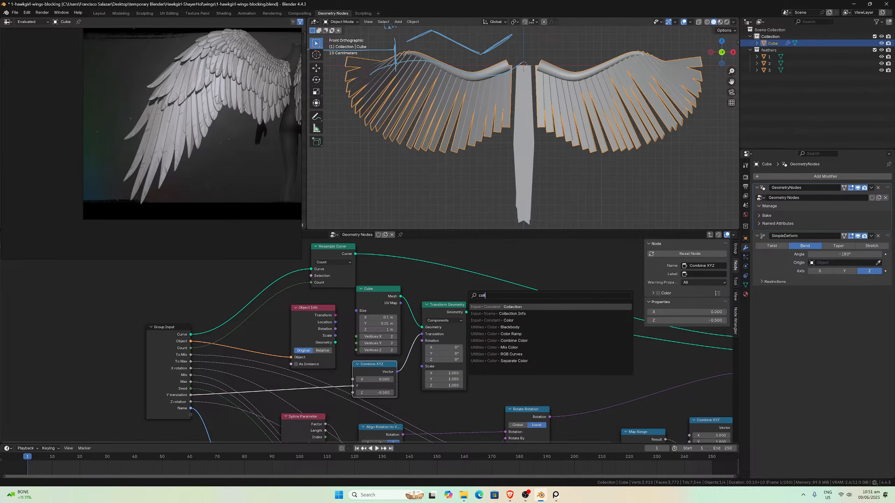
key(Down)
key(Return)
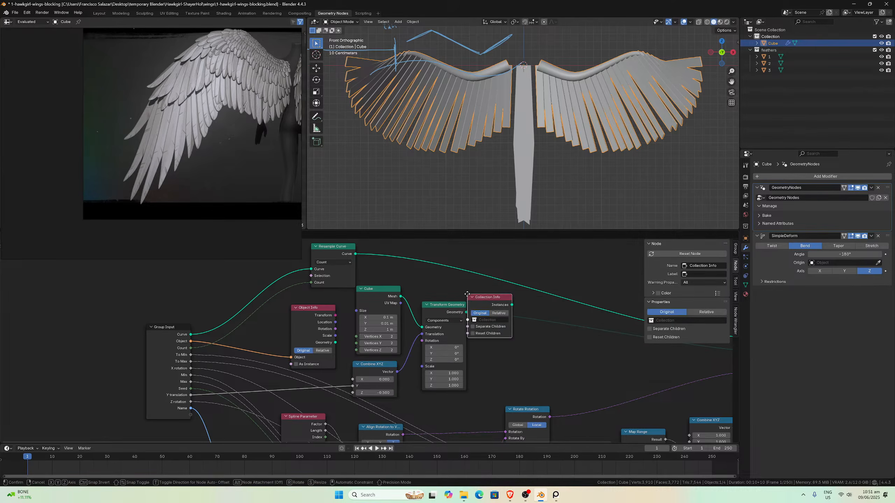
click(477, 336)
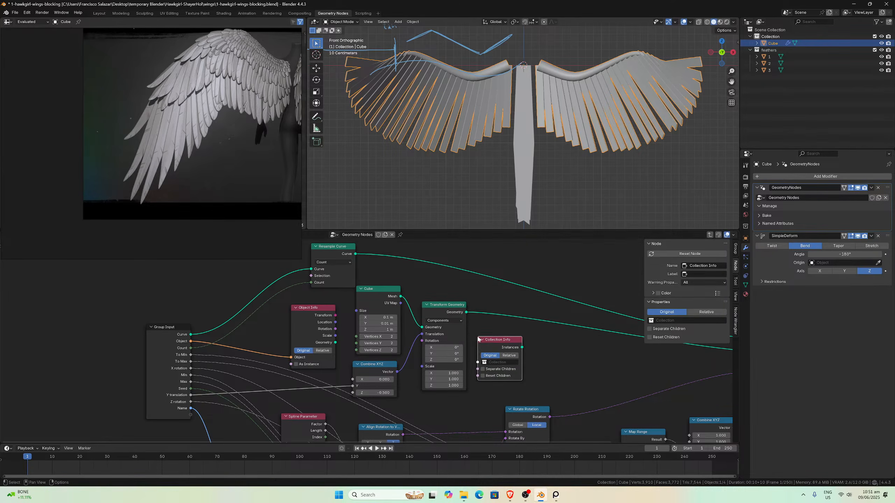
- Set the Collection Info node to the feathers collection with Separate Children enabled
click(483, 369)
click(493, 362)
click(496, 378)
- Connect the Collection Info instances to the Instance input of Instance on Points, replacing the transformed cube
scroll(501, 374, down, 2)
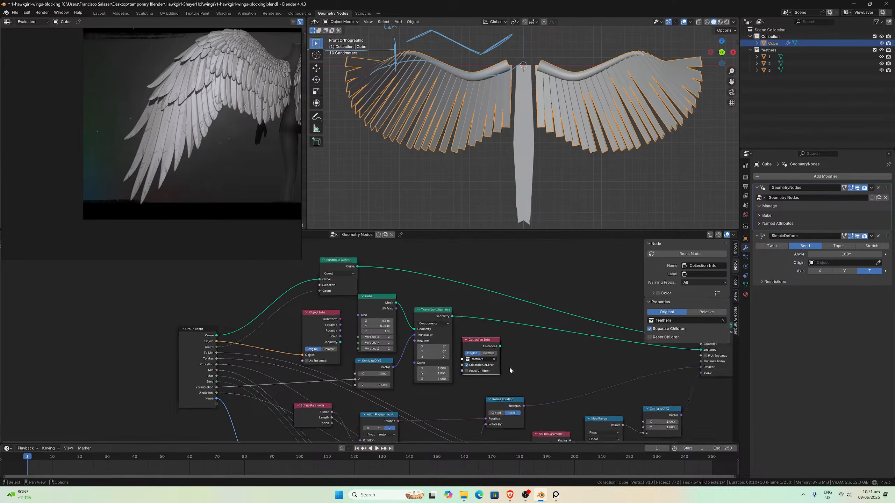
middle_drag(509, 367, 451, 380)
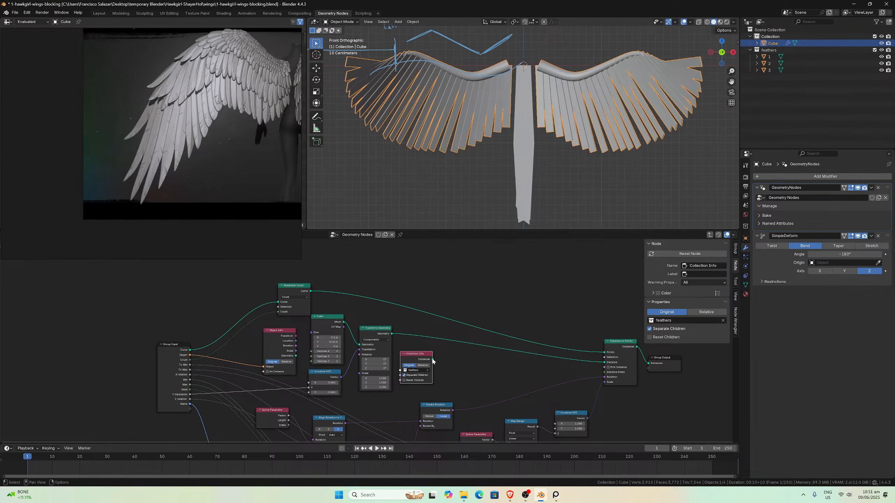
drag(433, 360, 563, 367)
drag(601, 366, 605, 362)
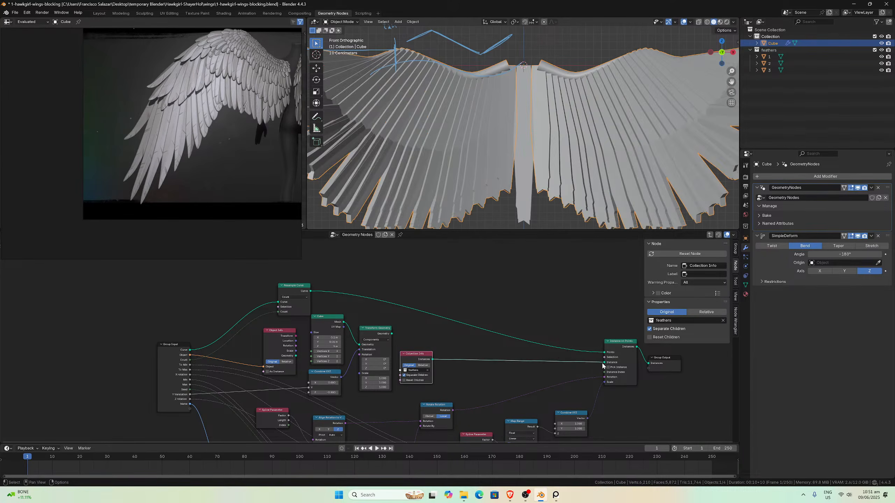
- Try the Relative transform space on the Collection Info node, then restore Original
mouse_move(517, 227)
middle_down()
mouse_move(444, 180)
mouse_move(536, 179)
mouse_move(411, 170)
mouse_move(425, 178)
middle_up()
middle_drag(460, 385, 510, 373)
scroll(502, 375, up, 3)
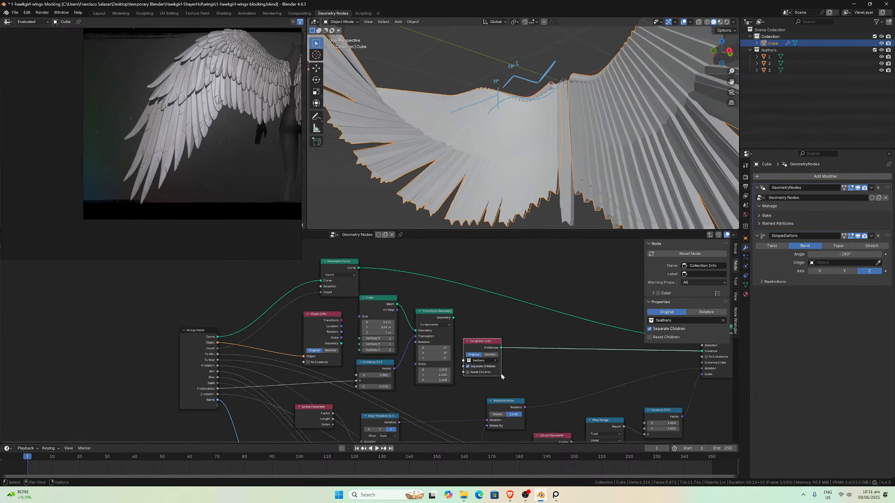
click(476, 369)
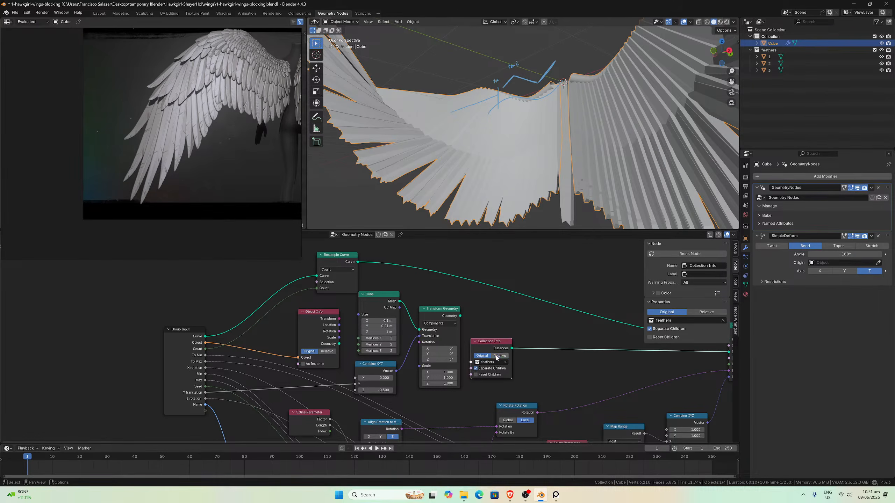
click(499, 356)
click(486, 358)
- Examine the instanced feathers up close along the wing's edge and compare them with the Collection Info setup
middle_drag(420, 169, 480, 190)
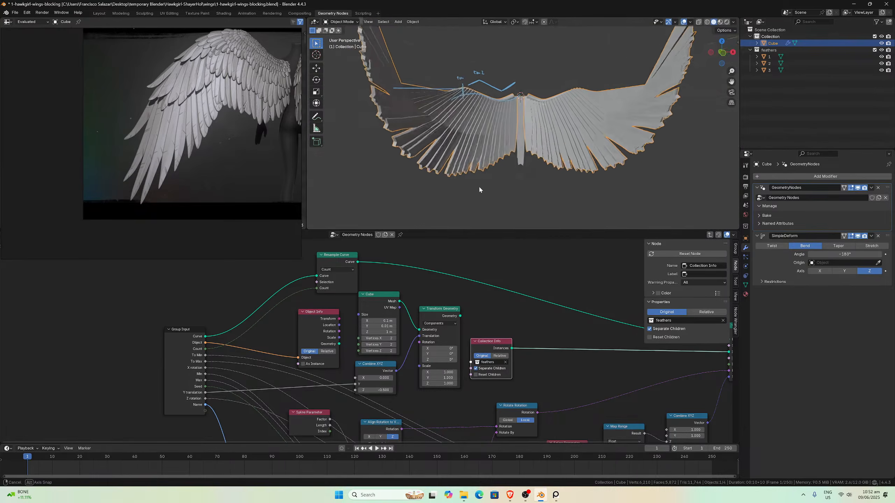
scroll(510, 159, up, 4)
drag(728, 85, 892, 129)
scroll(591, 120, up, 2)
middle_drag(591, 121, 553, 122)
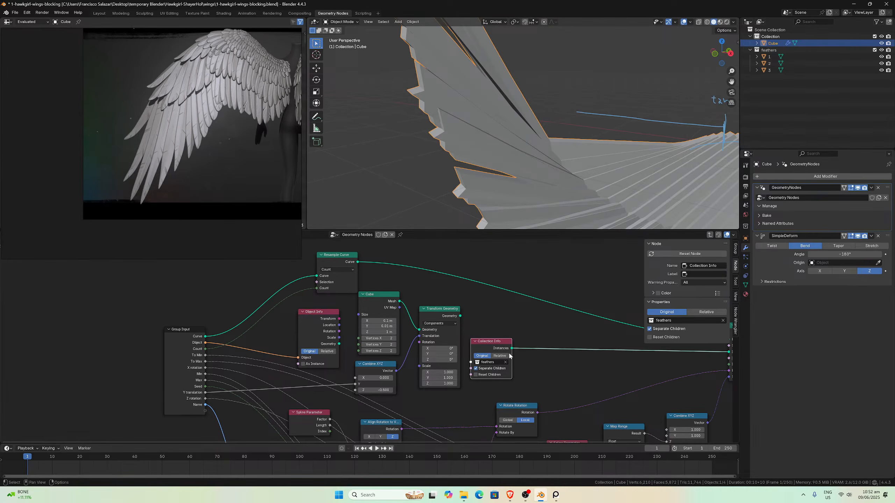
middle_drag(521, 364, 477, 369)
scroll(476, 362, up, 3)
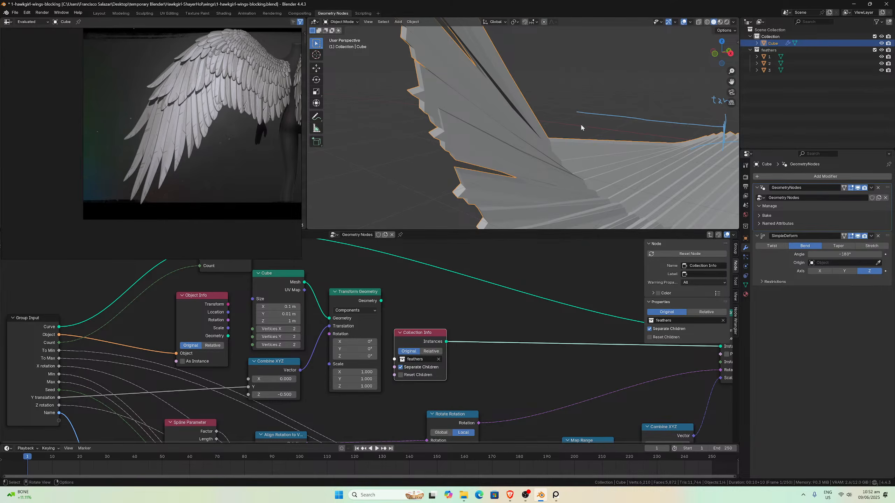
scroll(544, 147, down, 1)
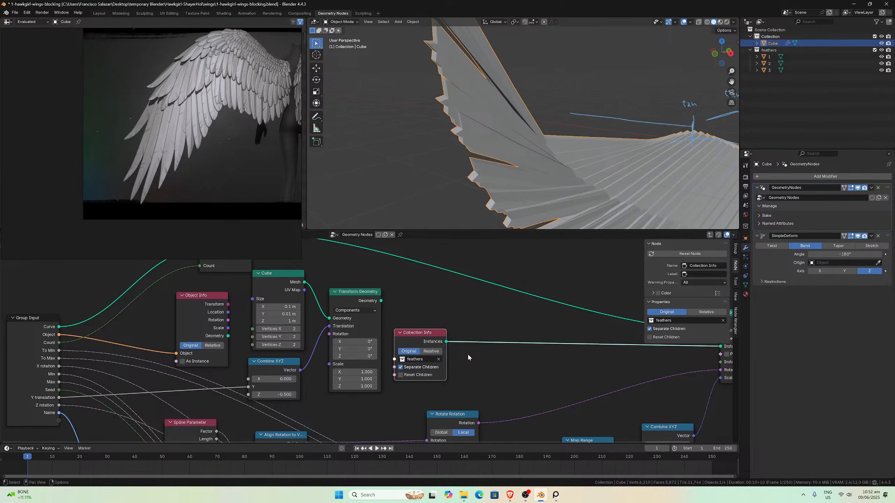
- Add a Random Value node beside the Collection Info node and set its data type to Vector
key(shift+a)
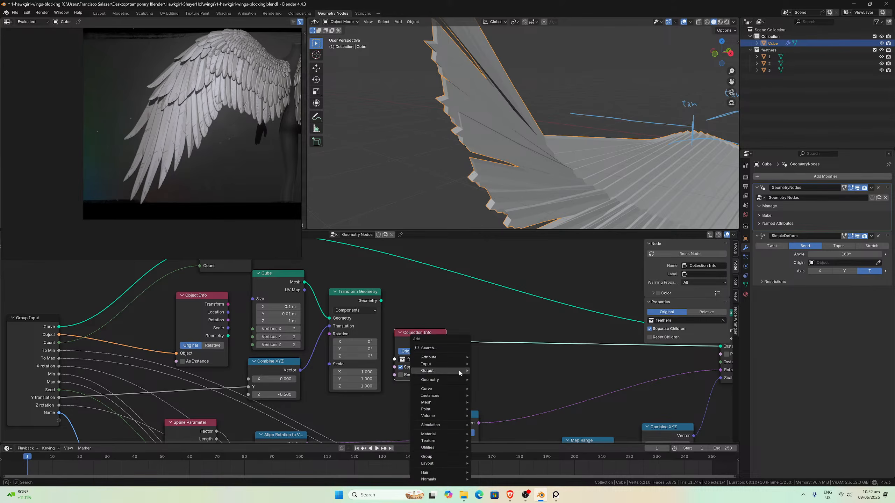
click(450, 348)
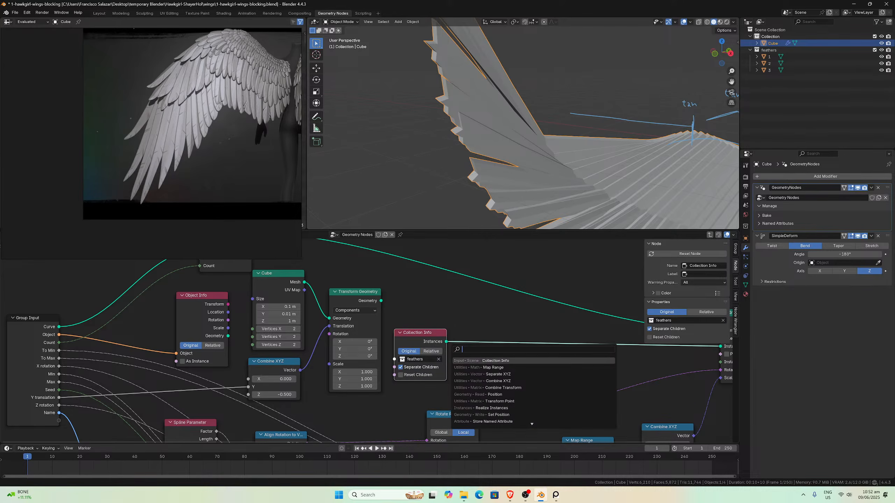
text(rand)
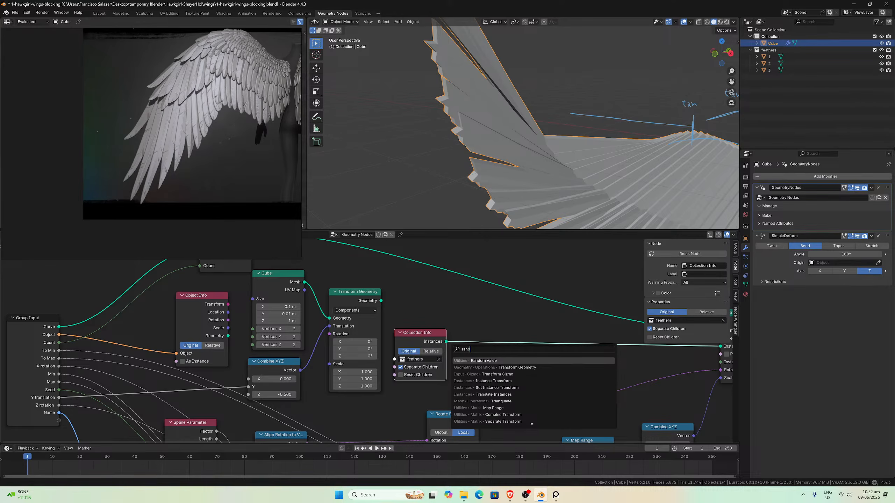
key(Return)
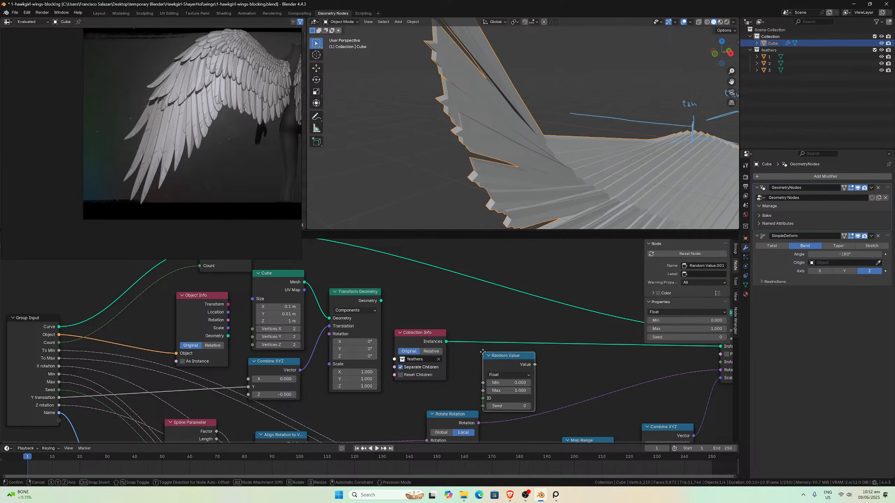
click(481, 350)
click(503, 373)
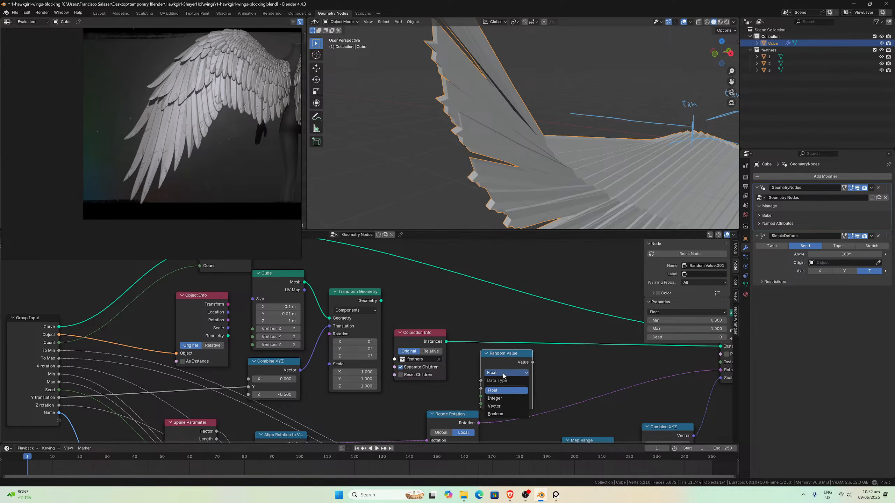
click(500, 408)
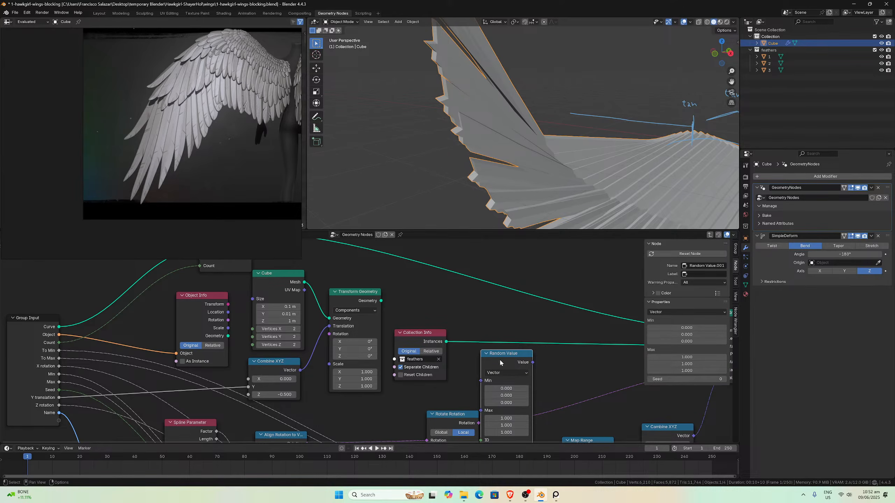
- Delete the new Random Value node and move the Collection Info node slightly farther from the Transform Geometry node
key(g)
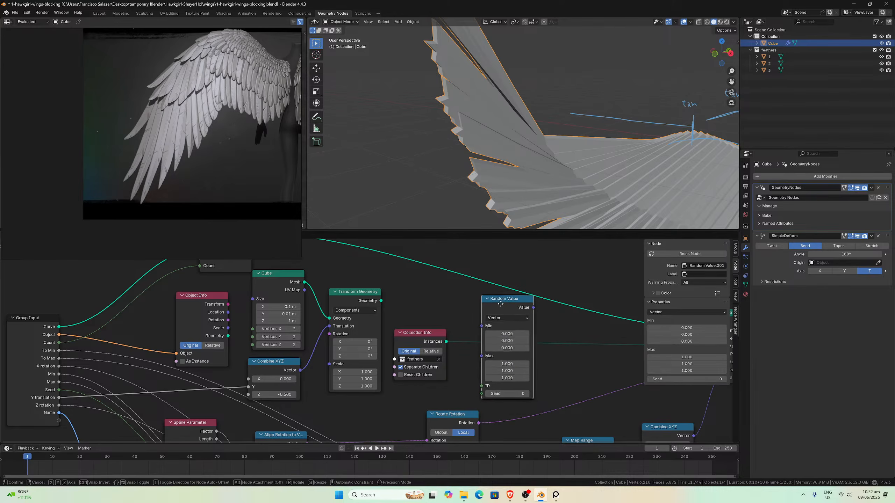
click(498, 312)
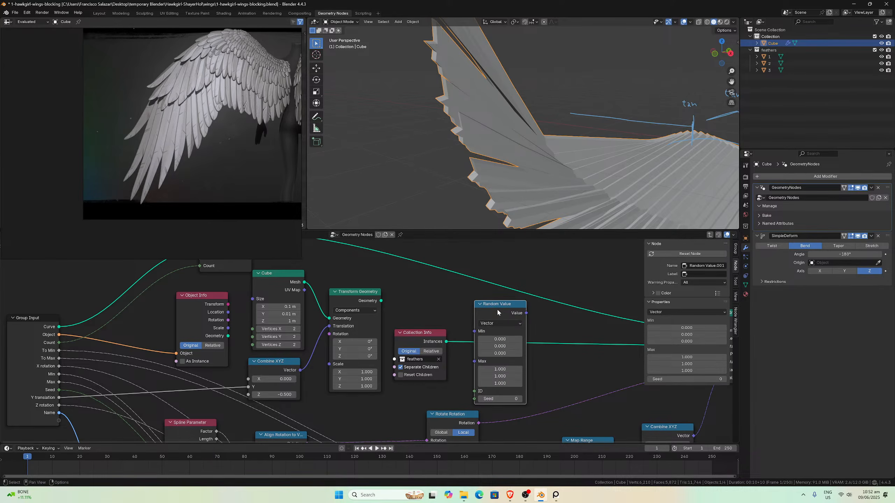
key(x)
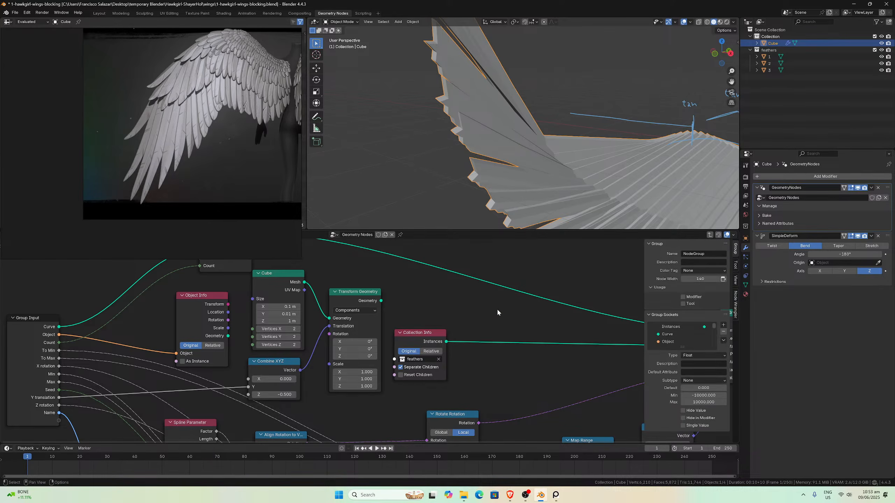
drag(418, 334, 437, 332)
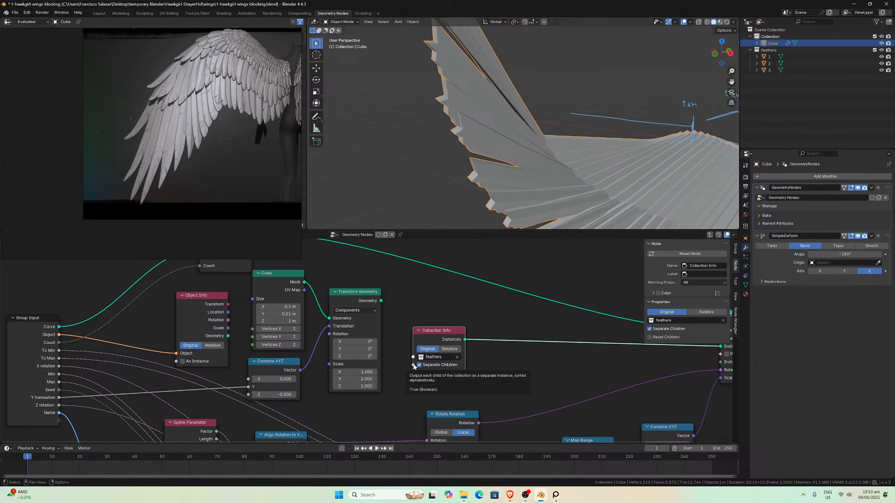
- Try the Reset Children option on the Collection Info node, then turn it back off
middle_drag(507, 127, 474, 122)
click(419, 372)
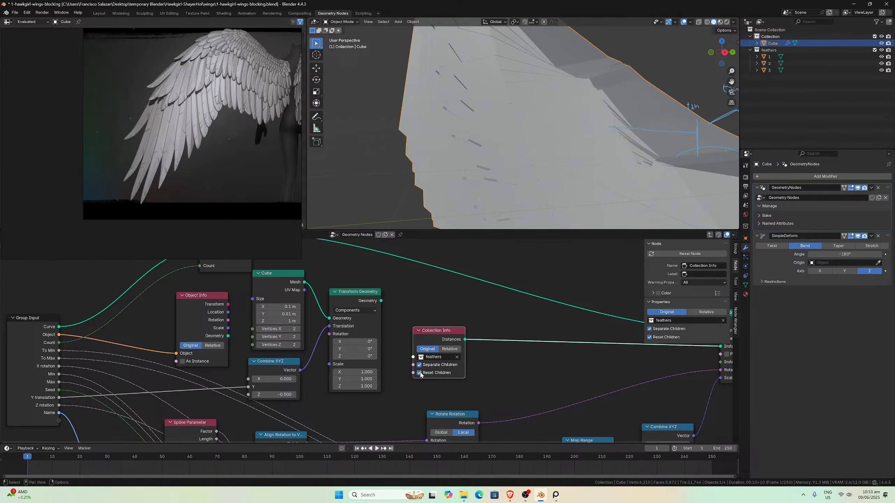
click(419, 373)
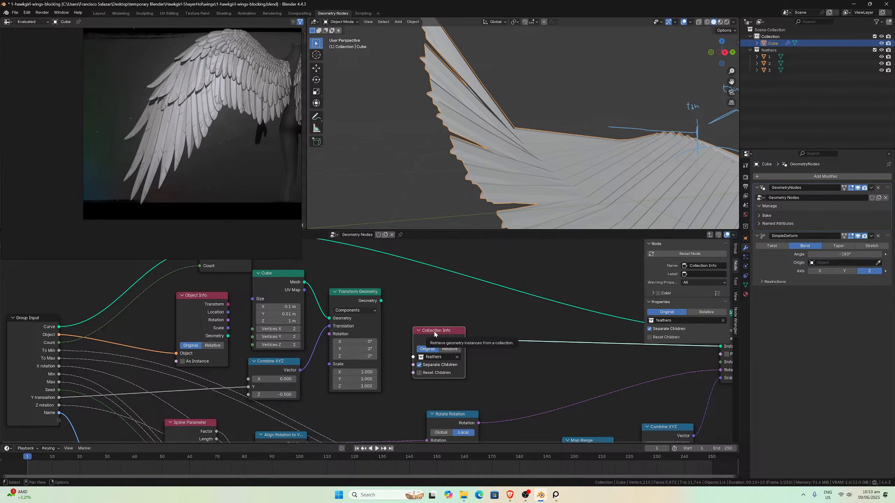
- Enable Pick Instance on the Instance on Points node
middle_drag(518, 370, 398, 382)
scroll(398, 383, down, 1)
click(586, 368)
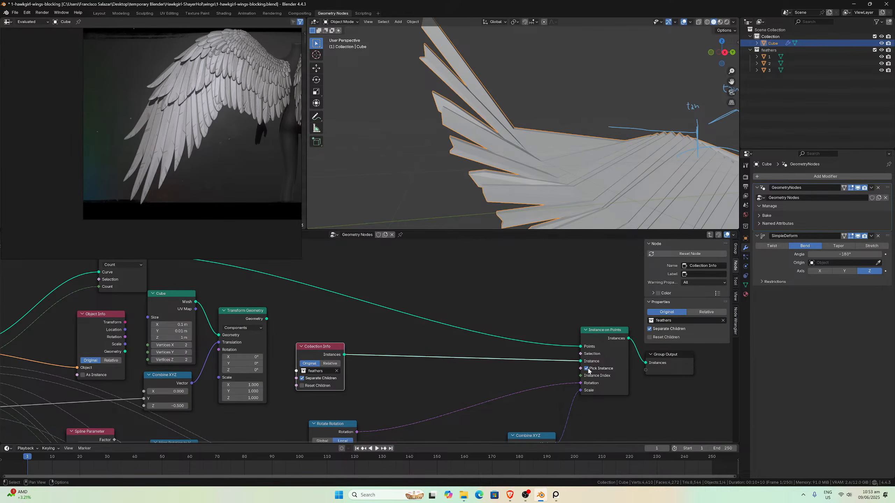
- Examine the feather instances along the wing's outer edge from several angles and distances
middle_drag(511, 148, 518, 183)
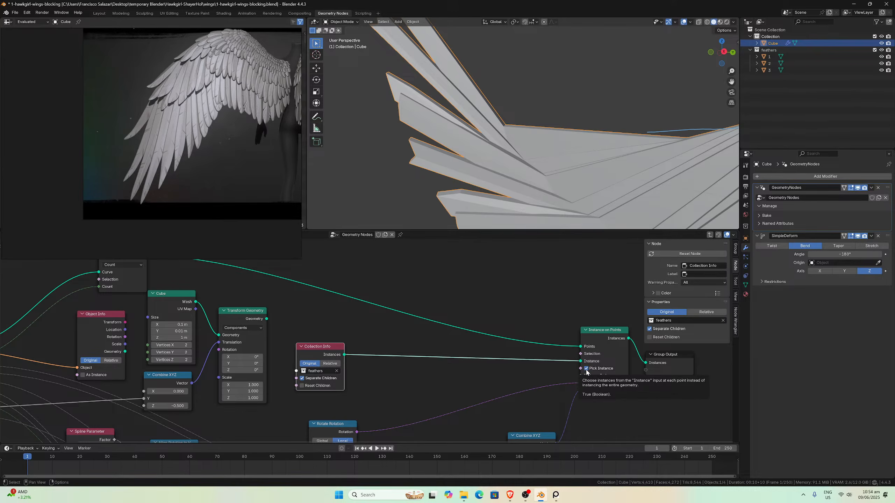
middle_drag(544, 222, 566, 188)
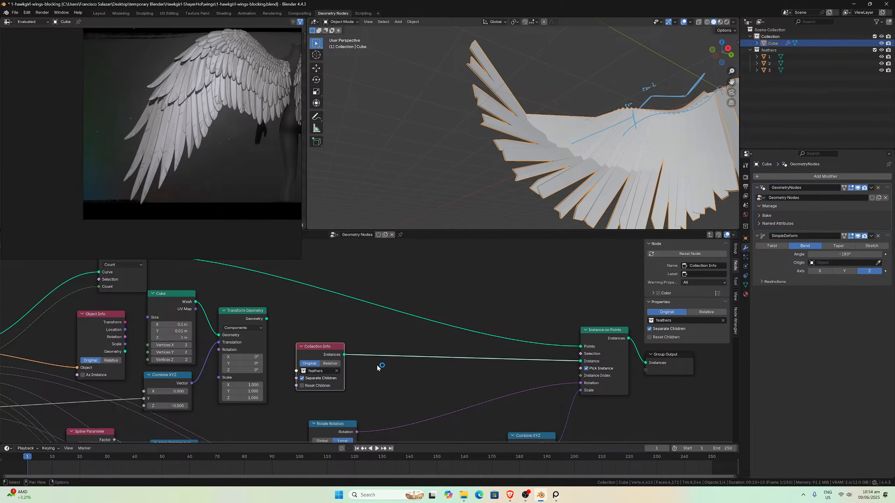
middle_drag(555, 120, 534, 189)
scroll(535, 188, up, 4)
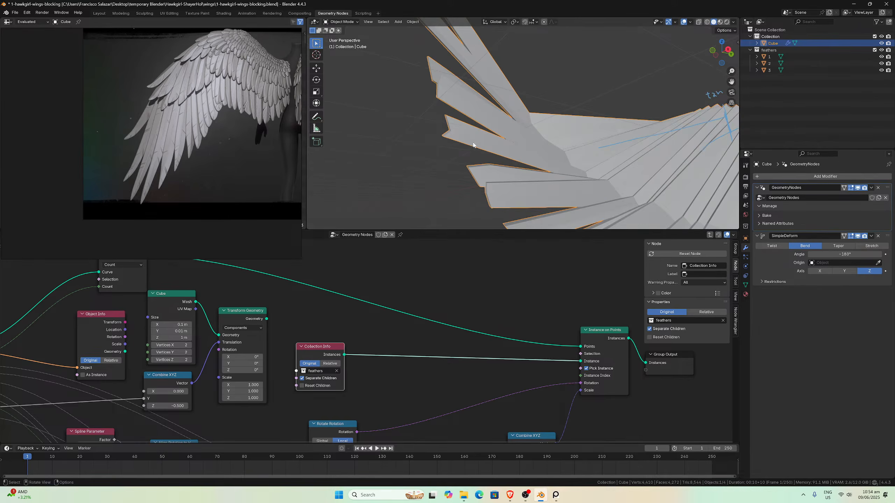
middle_drag(490, 149, 507, 178)
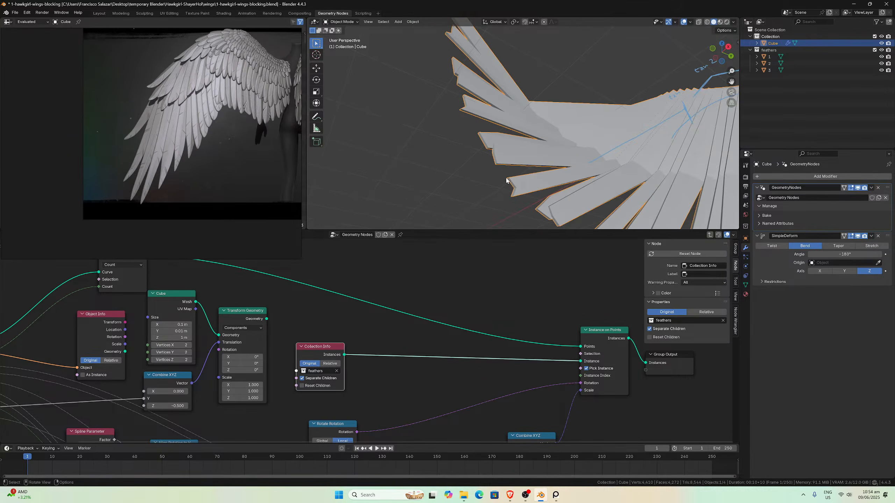
middle_drag(565, 197, 570, 228)
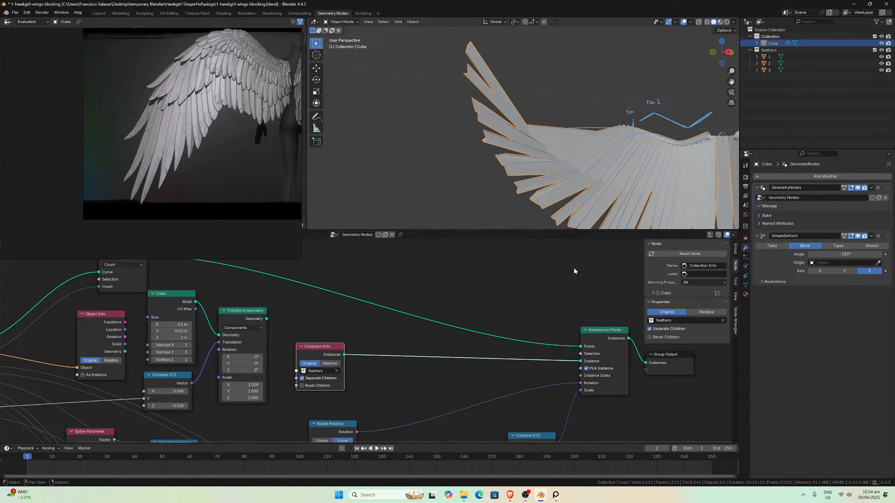
click(586, 368)
middle_drag(585, 199, 555, 191)
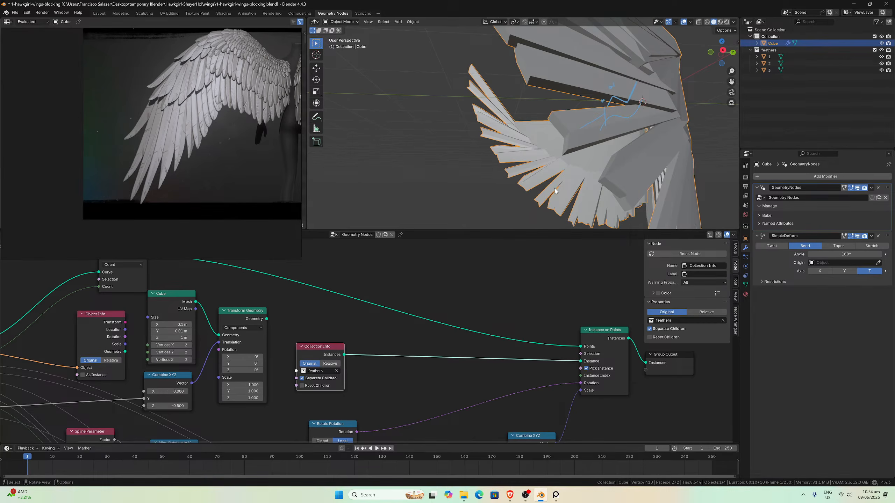
middle_drag(505, 225, 485, 97)
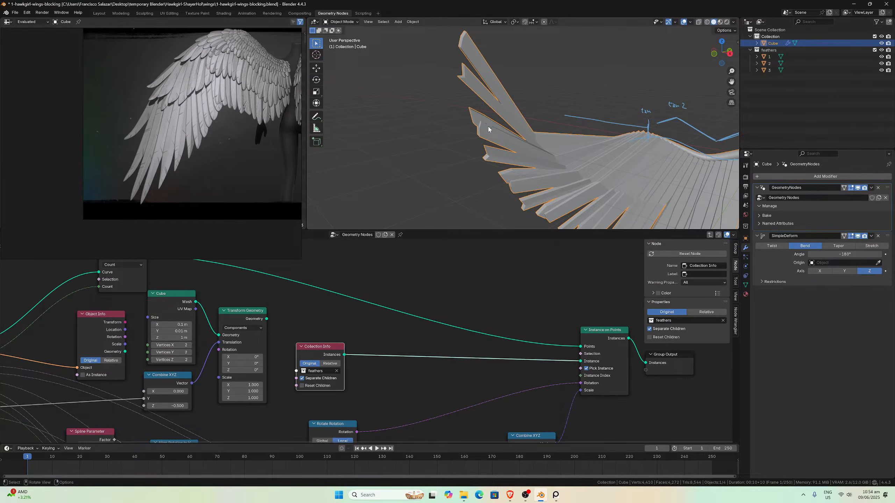
middle_drag(480, 95, 650, 140)
middle_drag(603, 123, 493, 110)
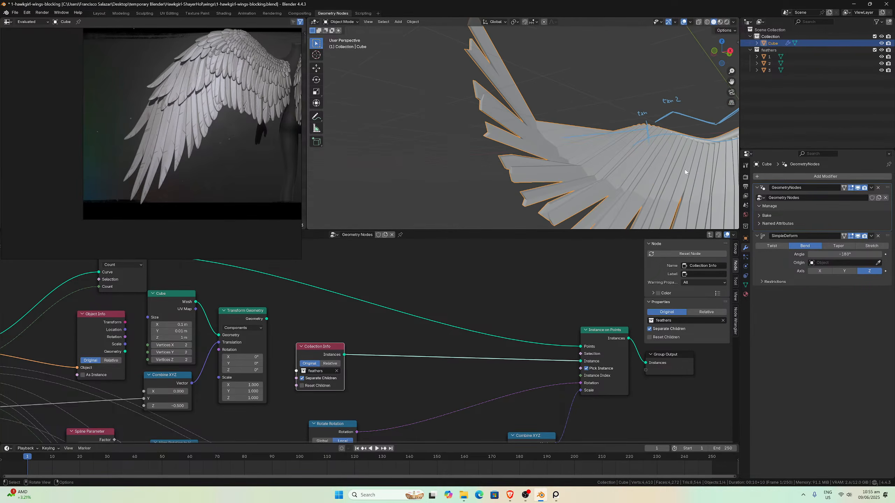
- Switch the SimpleDeform modifier's viewport display off and back on, and compare the wing's shape
click(857, 237)
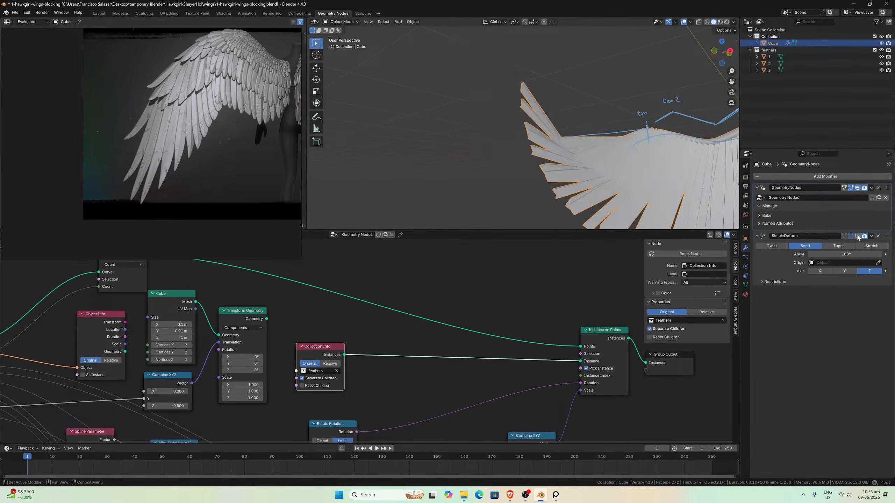
click(857, 237)
middle_drag(583, 209, 476, 67)
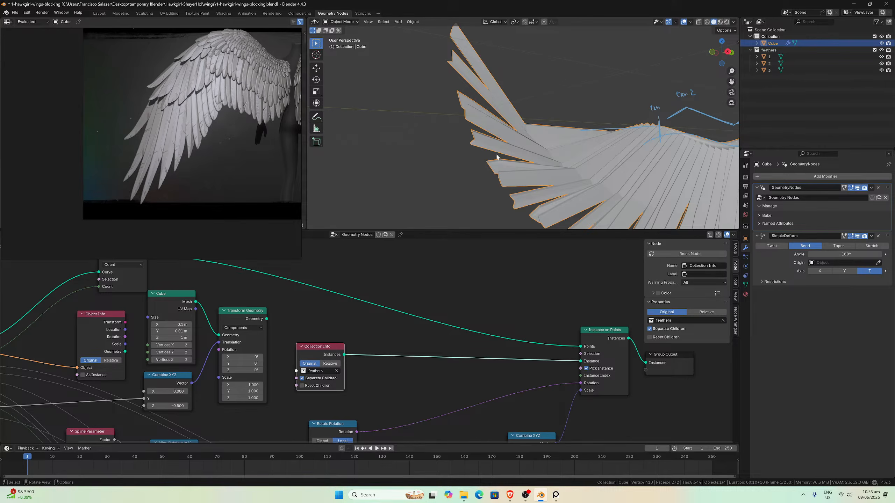
mouse_move(495, 162)
middle_down()
mouse_move(507, 166)
mouse_move(488, 164)
middle_up()
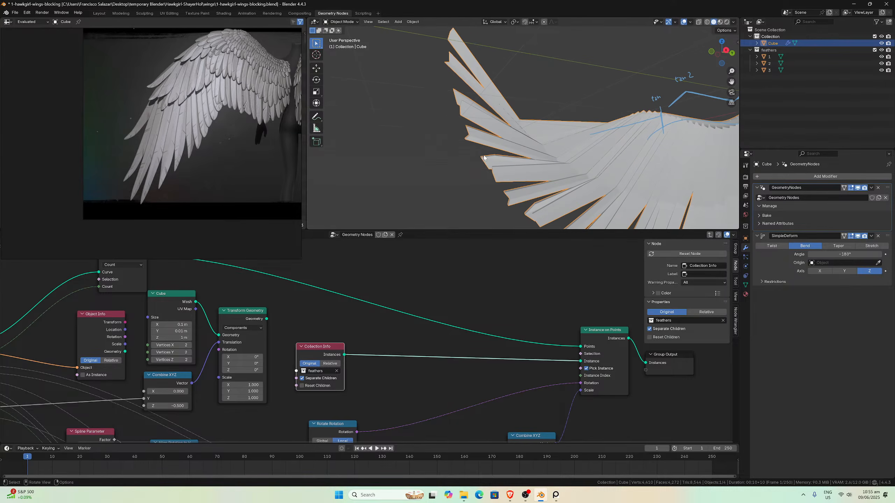
middle_drag(523, 193, 590, 199)
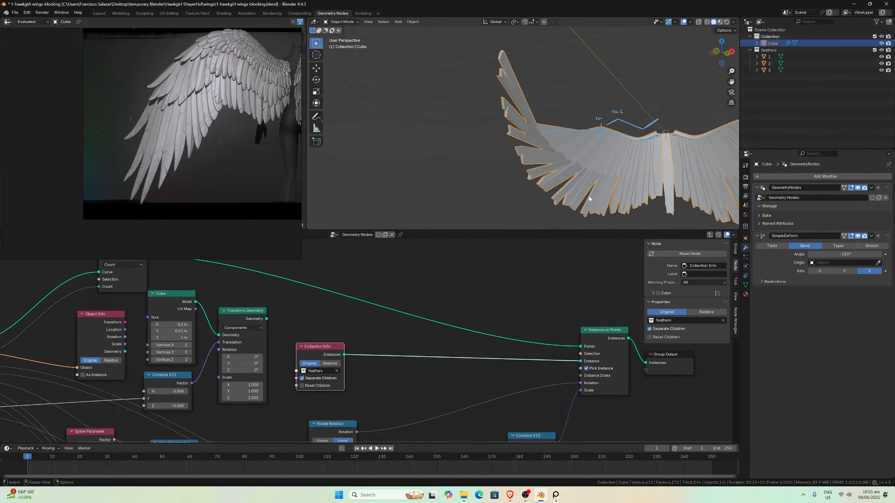
- Hide the feathers collection in the viewport so only the wing object is displayed
click(882, 50)
mouse_move(596, 125)
middle_down()
mouse_move(569, 112)
mouse_move(579, 112)
mouse_move(618, 175)
mouse_move(634, 170)
mouse_move(622, 174)
mouse_move(622, 196)
middle_up()
scroll(625, 193, up, 2)
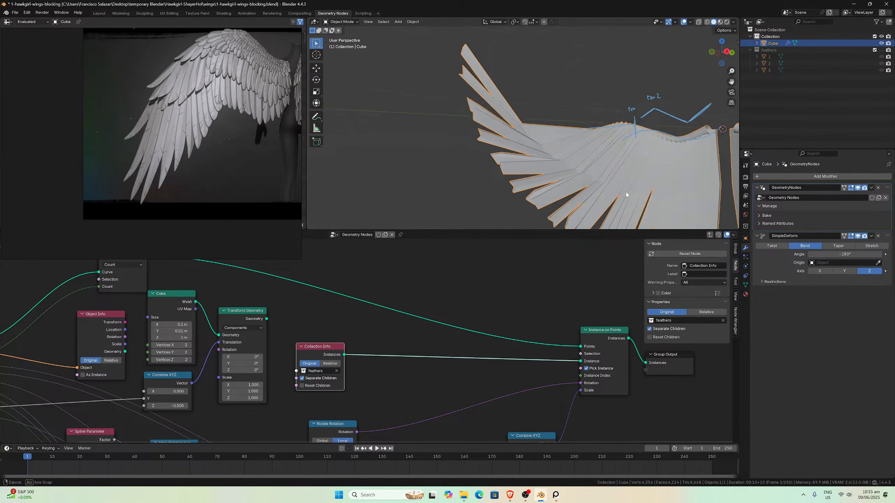
- Leave the node group and set the Count of the selected NodeGroup node to 9
click(266, 321)
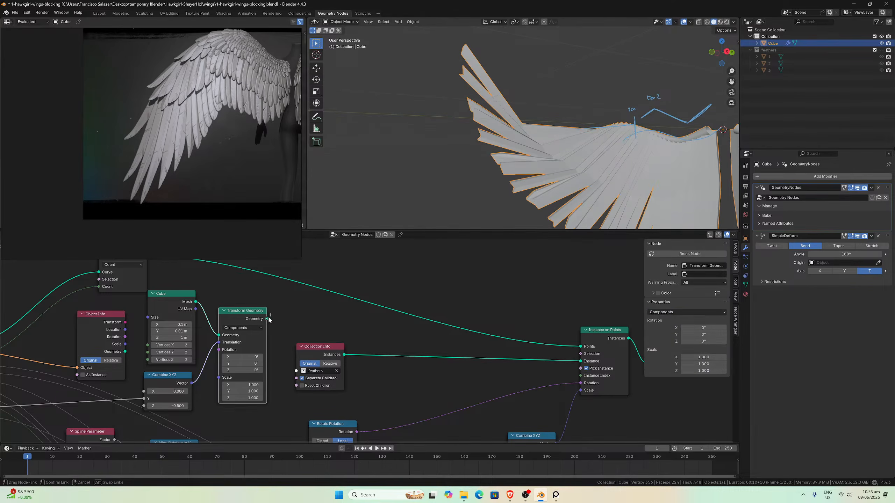
middle_drag(249, 296, 495, 297)
key(Tab)
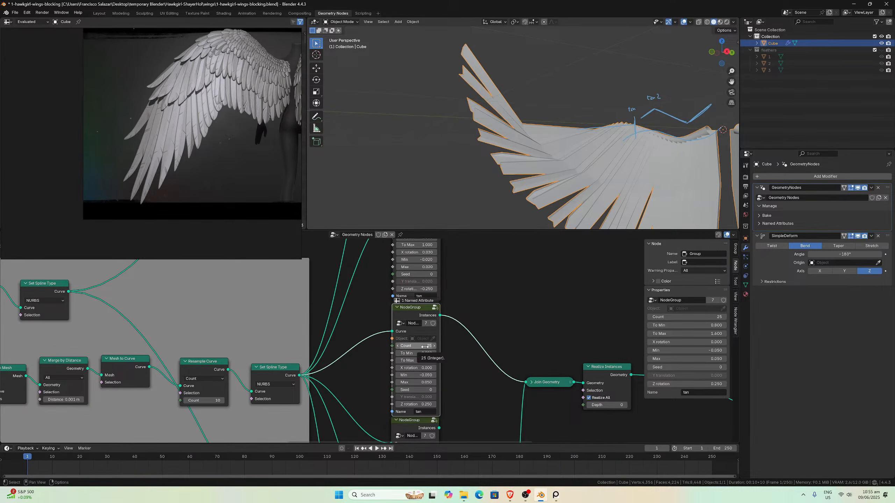
click(425, 347)
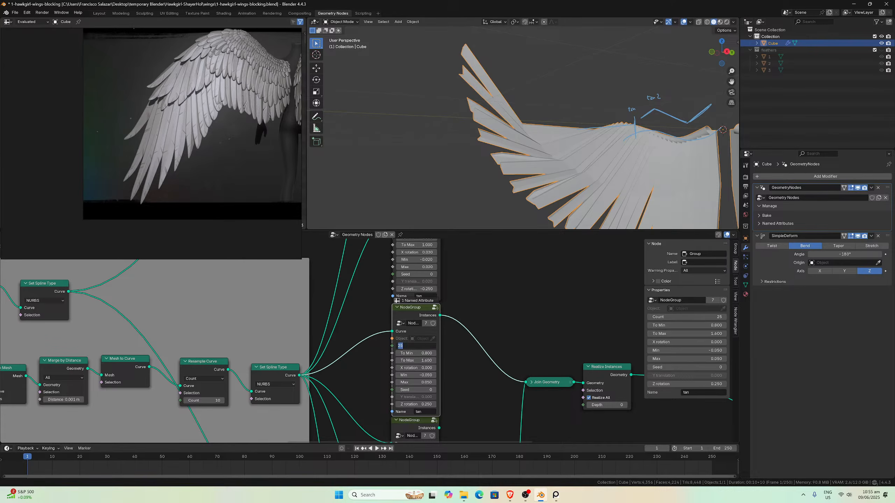
text(9)
key(Return)
- Inspect the thinned-out wing from several angles to compare the individual feather shapes and orientations
middle_drag(539, 218, 548, 144)
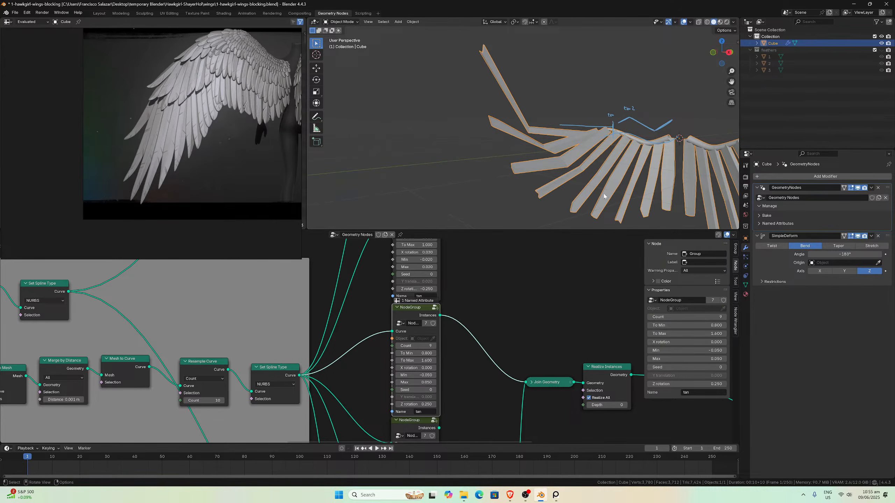
middle_drag(627, 171, 615, 167)
scroll(614, 167, up, 1)
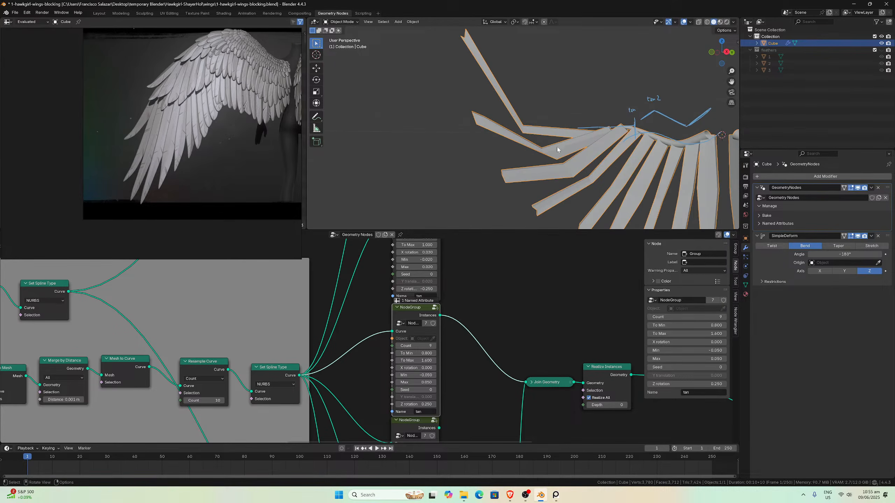
scroll(514, 119, down, 1)
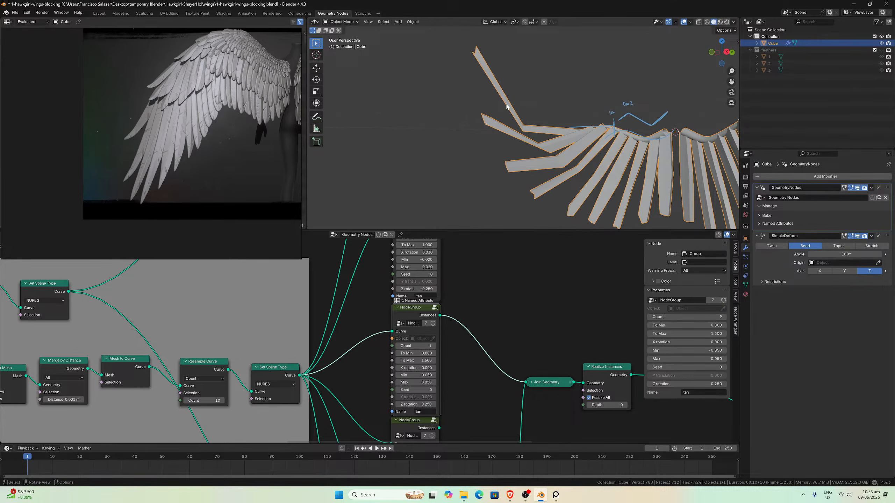
middle_drag(520, 170, 512, 161)
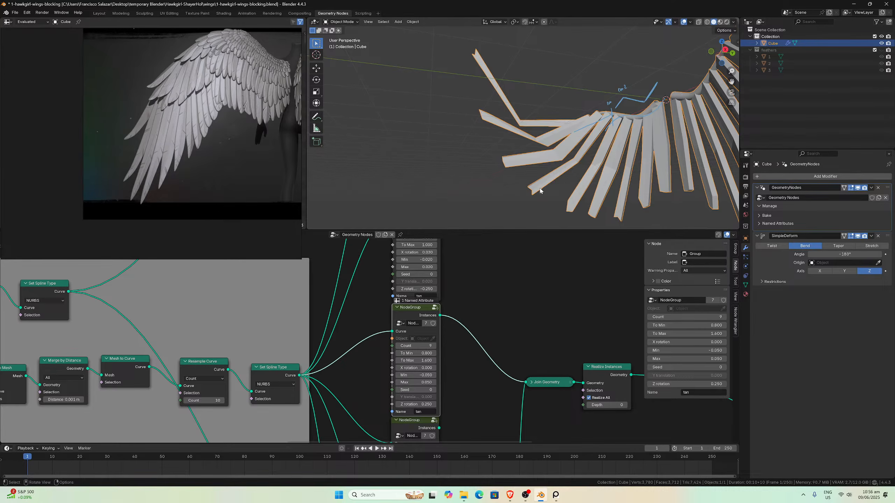
mouse_move(576, 201)
middle_down()
mouse_move(621, 202)
mouse_move(586, 199)
middle_up()
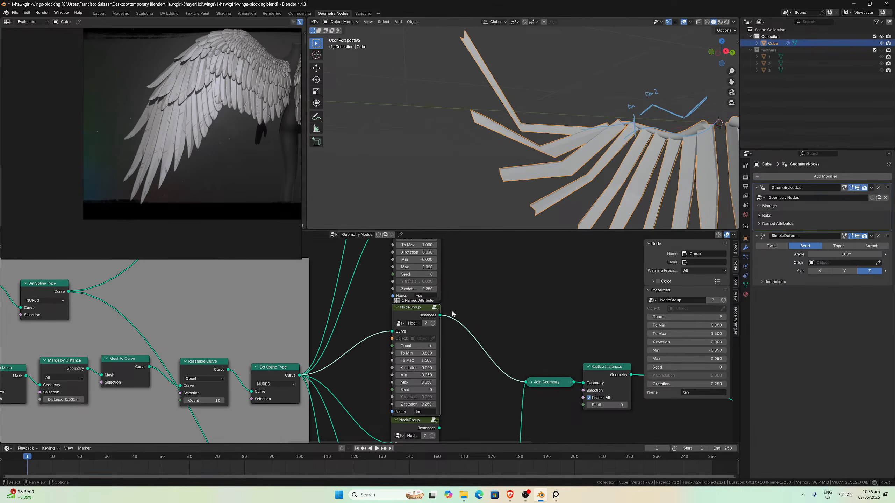
scroll(452, 313, down, 2)
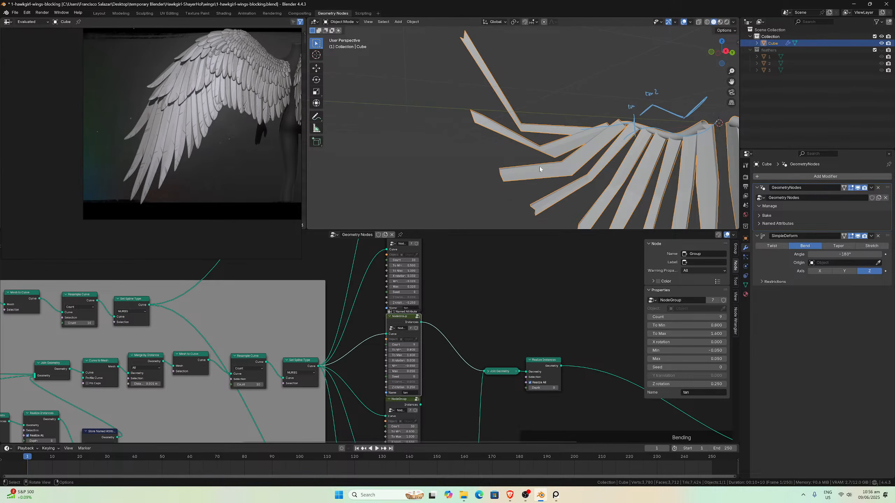
mouse_move(541, 168)
middle_down()
mouse_move(564, 166)
mouse_move(555, 167)
middle_up()
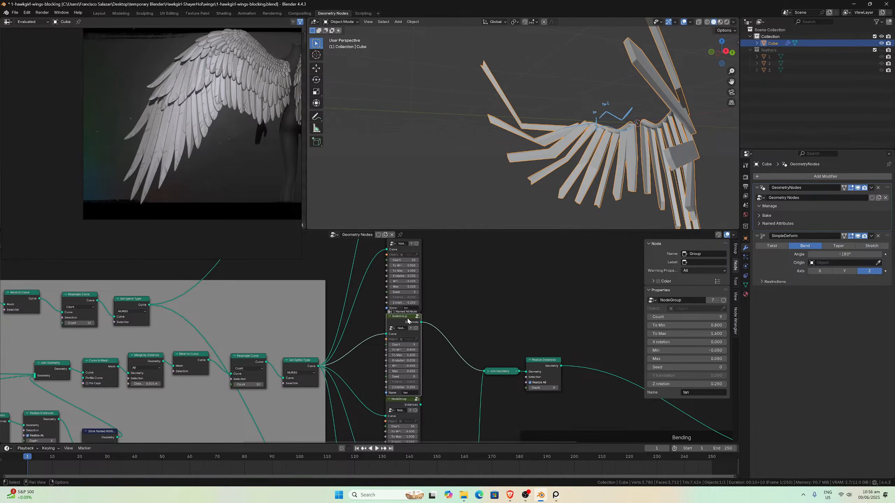
- Inside the node group, disconnect the Group Input's Object output from the Object Info node and save the file
key(Tab)
scroll(470, 394, up, 3)
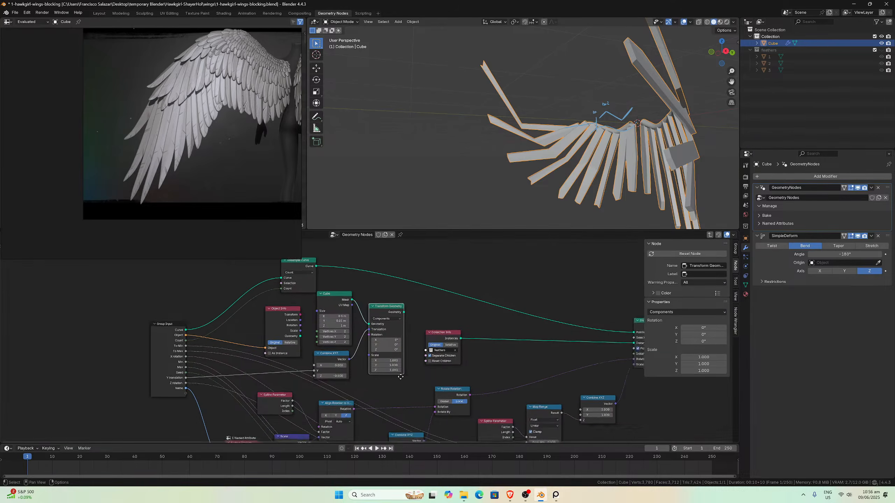
scroll(417, 387, down, 1)
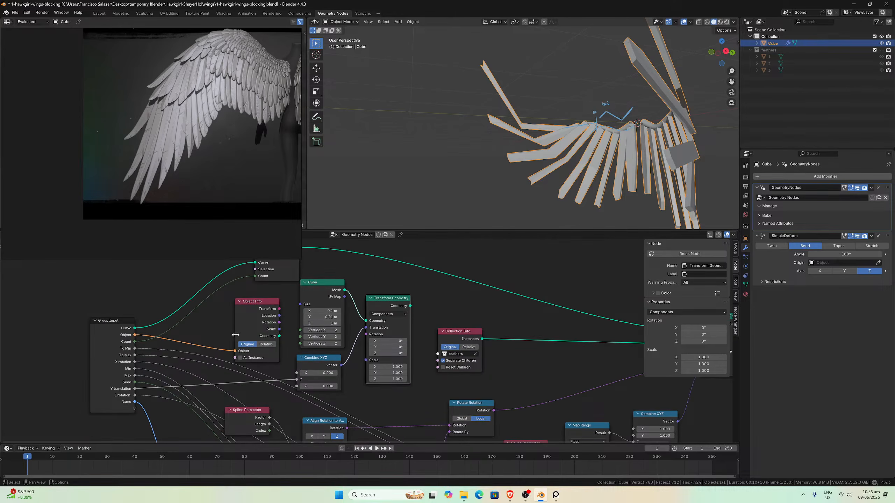
drag(233, 351, 171, 340)
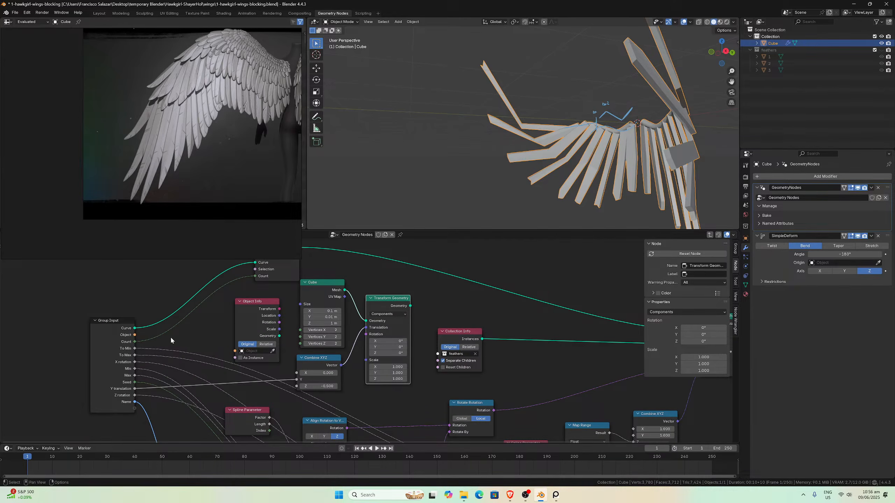
click(130, 338)
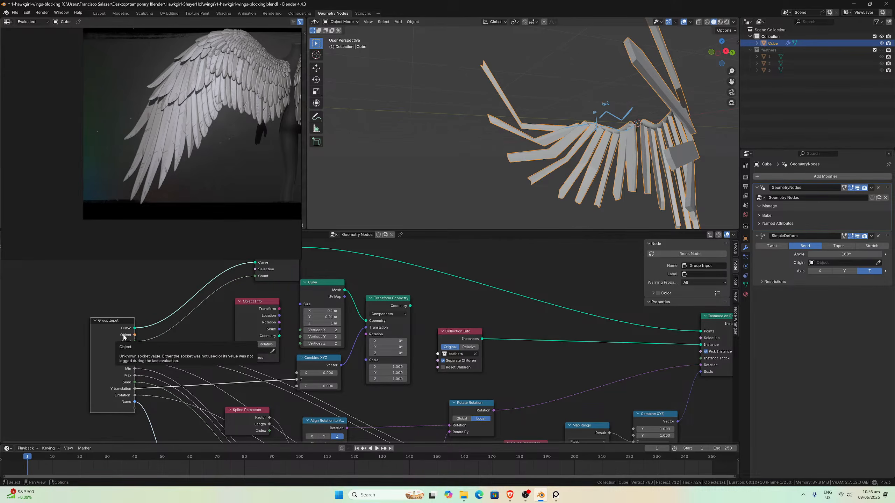
key(ctrl+s)
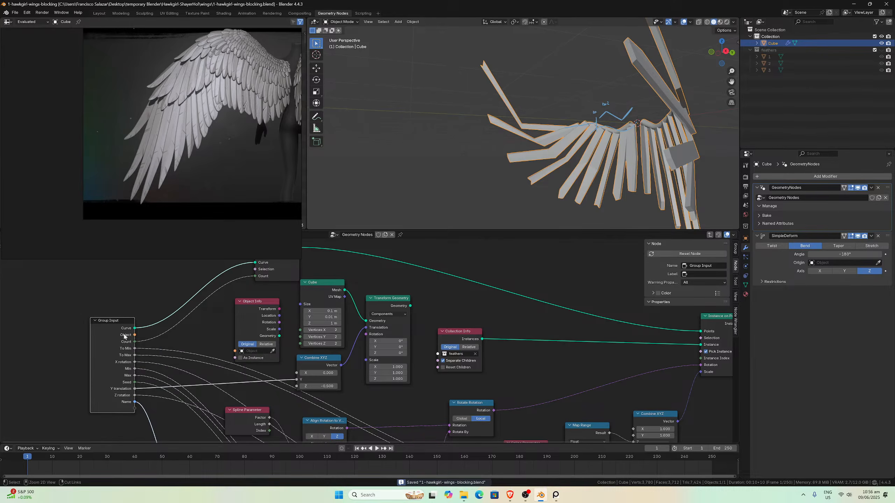
click(95, 321)
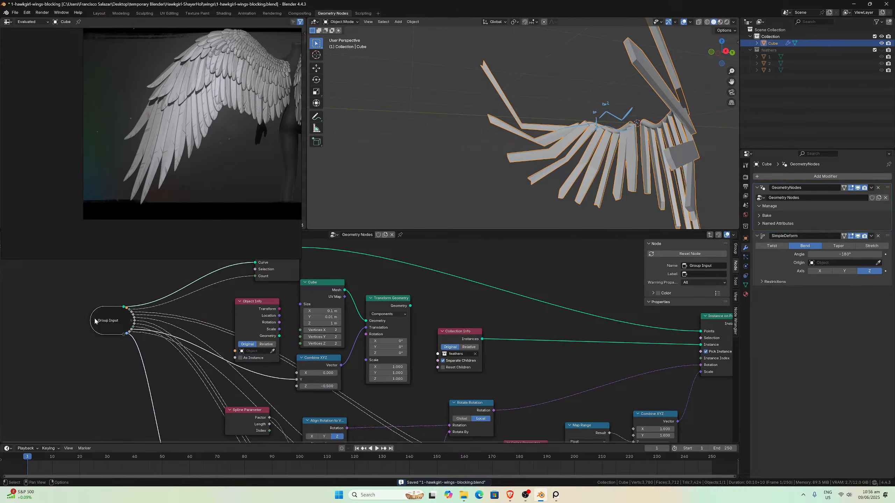
click(95, 321)
right_click(109, 323)
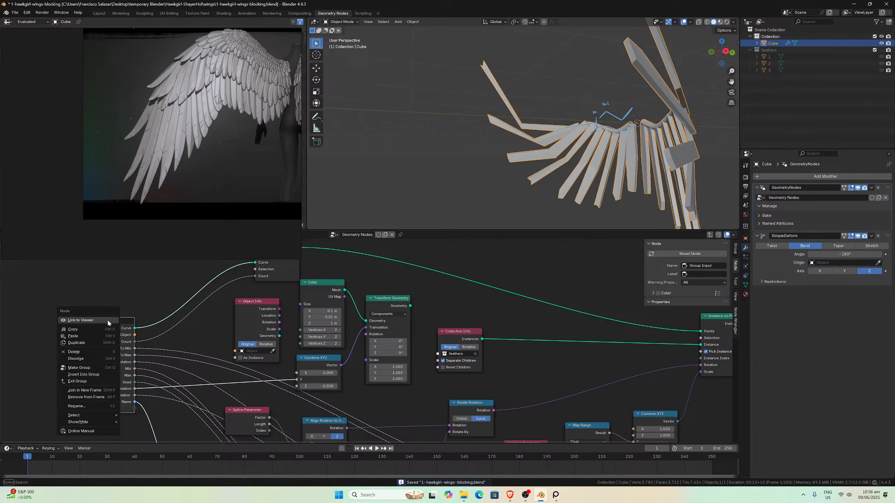
right_click(120, 322)
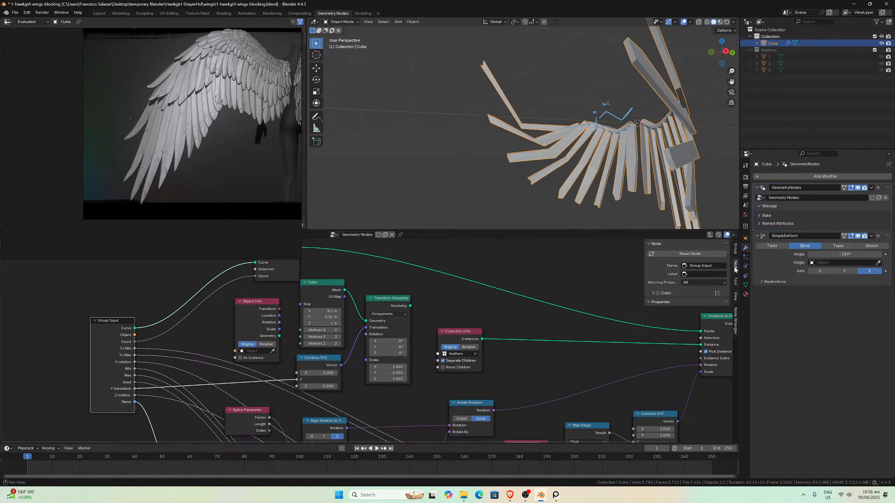
click(650, 303)
click(650, 302)
- Remove the unused Object input from the node group's sockets
click(735, 249)
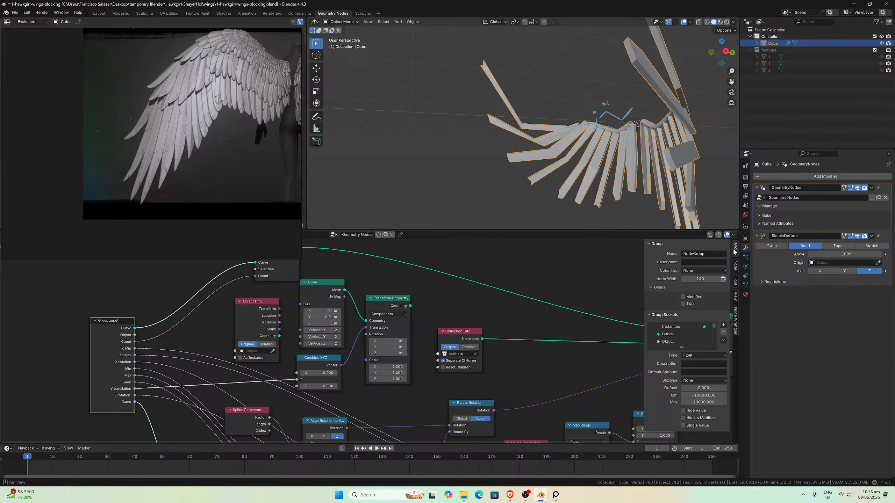
scroll(674, 340, down, 1)
click(675, 335)
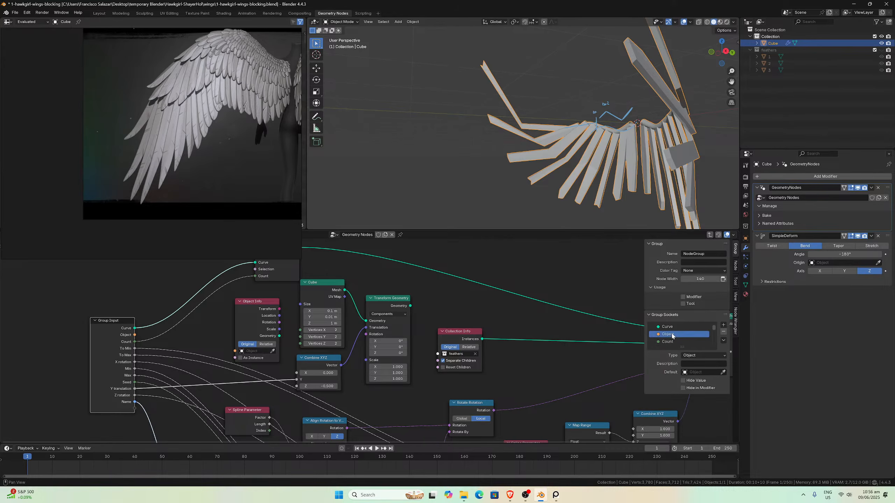
click(724, 332)
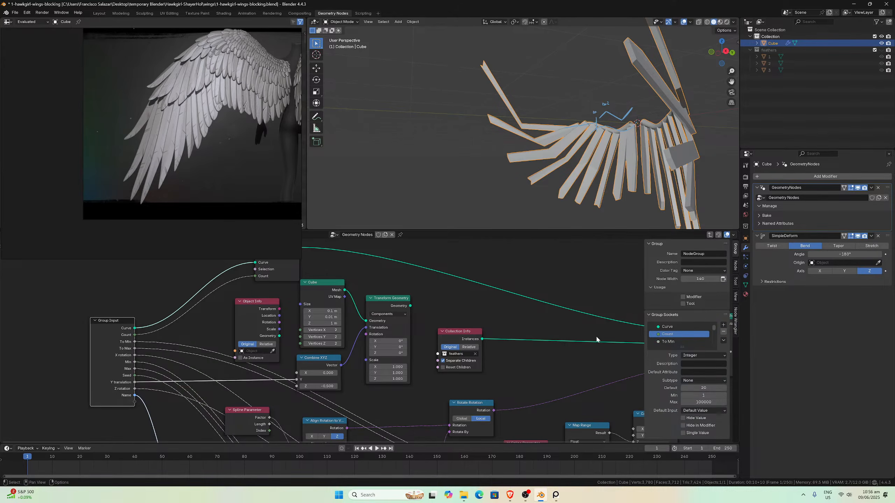
key(n)
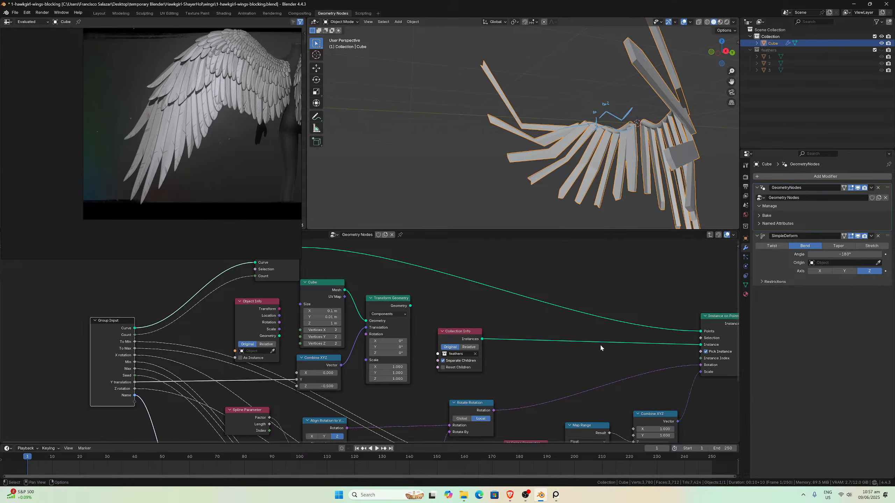
- Leave the node group and look over the main node tree, from the NodeGroup nodes through the Bending frame to the output
scroll(600, 345, down, 3)
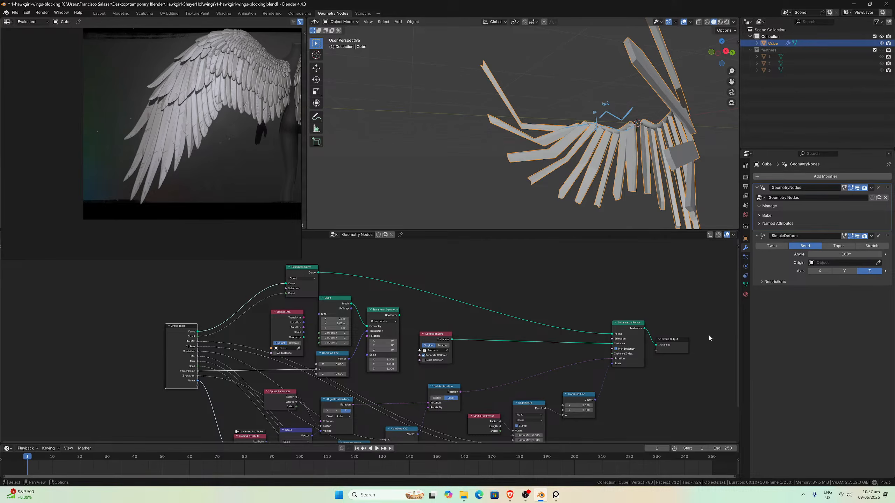
key(Tab)
scroll(642, 371, down, 1)
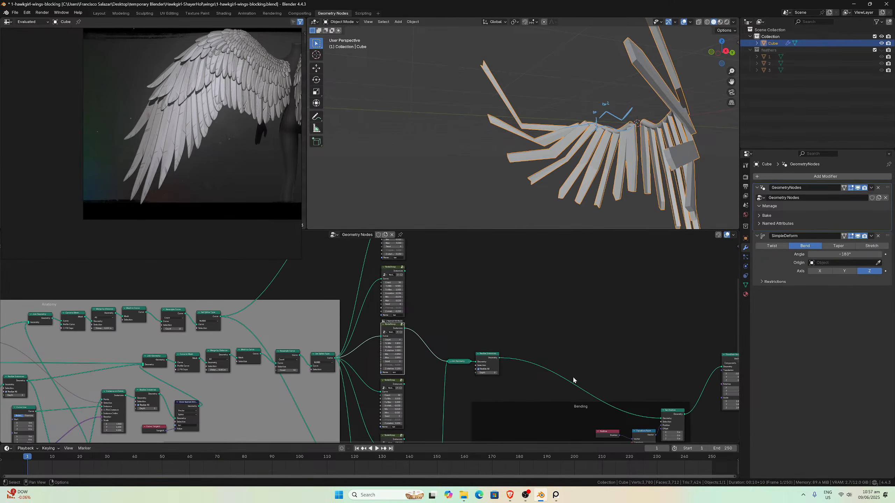
scroll(574, 380, down, 4)
middle_drag(505, 349, 639, 353)
scroll(631, 353, up, 2)
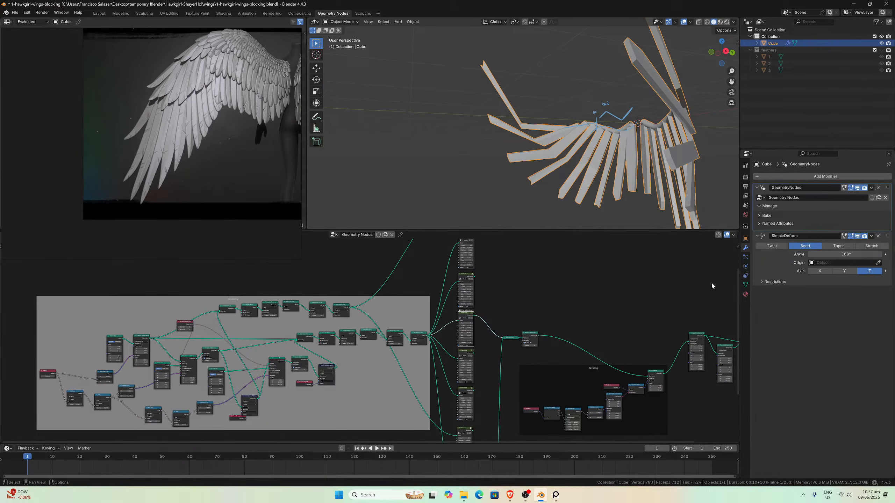
scroll(635, 295, down, 1)
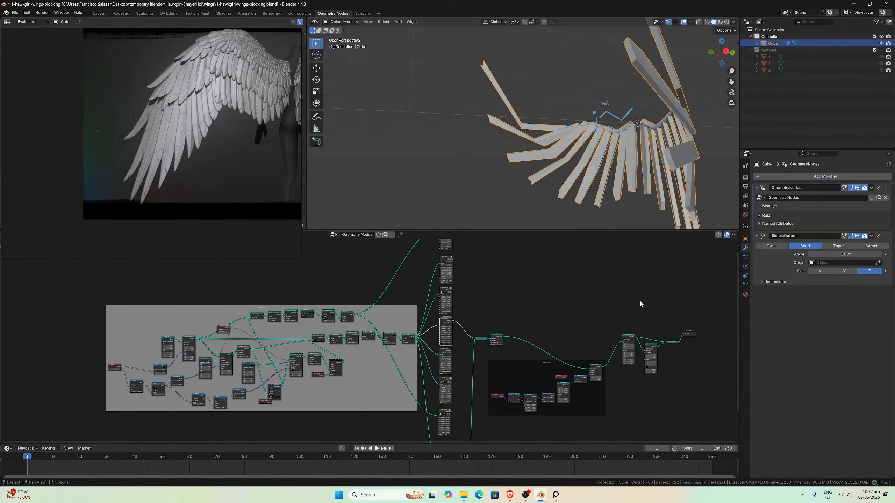
scroll(677, 312, up, 4)
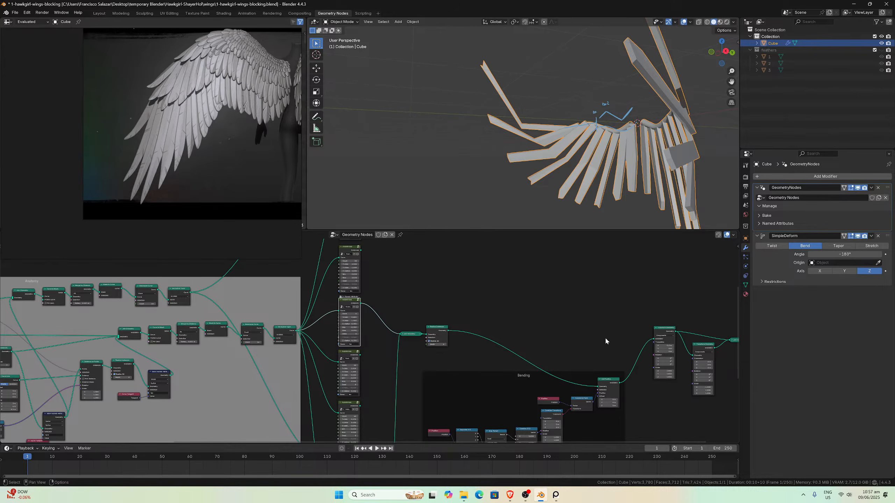
scroll(627, 367, down, 2)
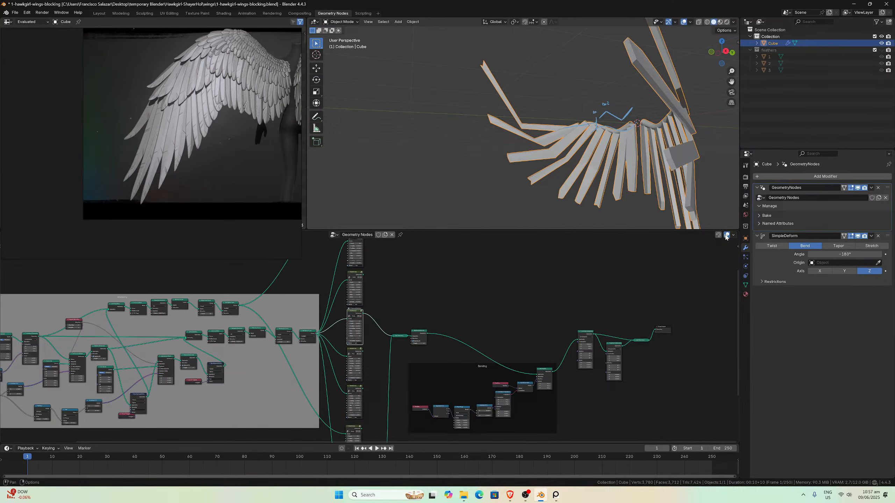
scroll(436, 317, up, 4)
middle_drag(426, 316, 548, 368)
scroll(546, 368, down, 1)
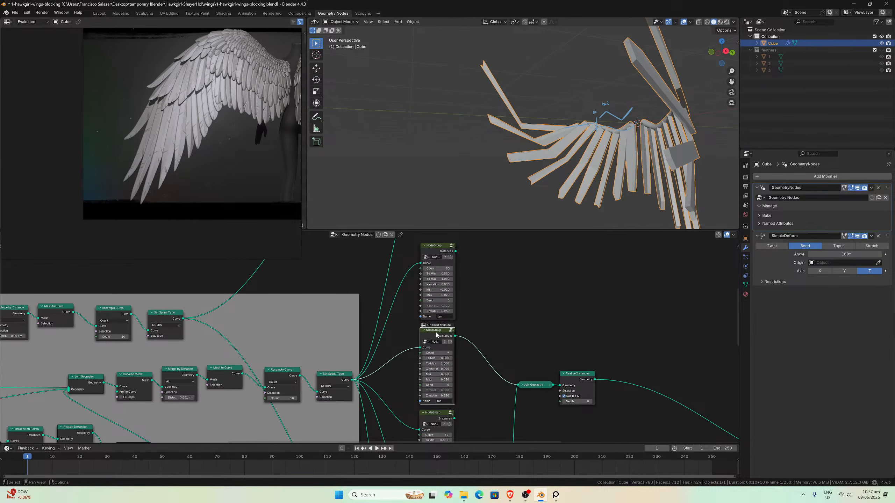
- Check the wing-tip feathers up close and show the feathers collection in the viewport
scroll(524, 187, up, 6)
mouse_move(525, 187)
middle_down()
mouse_move(492, 170)
mouse_move(517, 178)
middle_up()
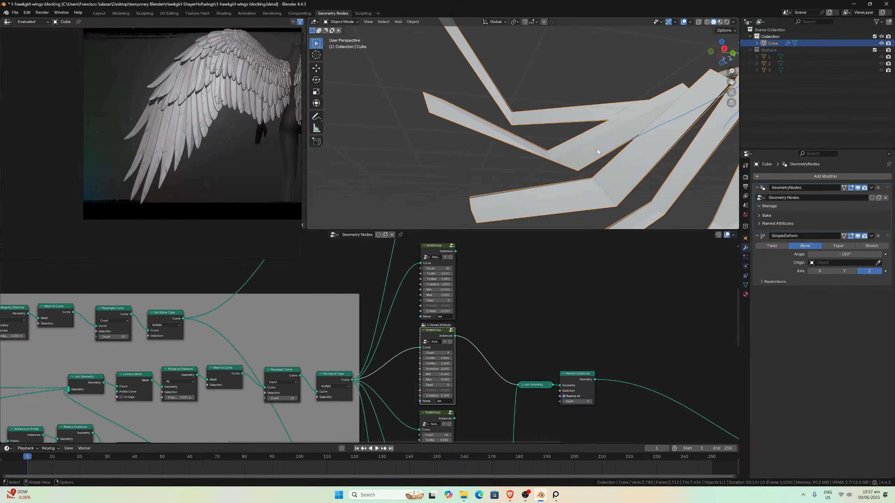
click(881, 50)
scroll(634, 149, down, 6)
middle_drag(635, 148, 651, 159)
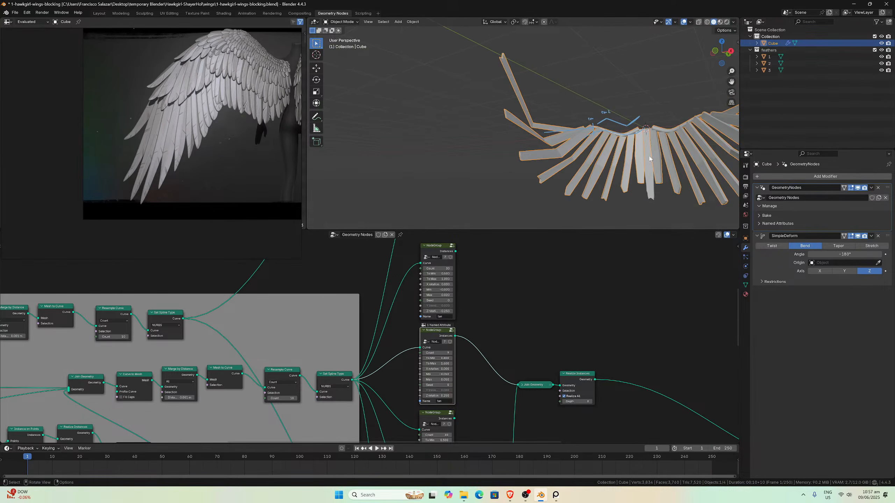
- Add a Subdivision Surface modifier to feather 1 in the feathers collection
click(650, 159)
click(768, 176)
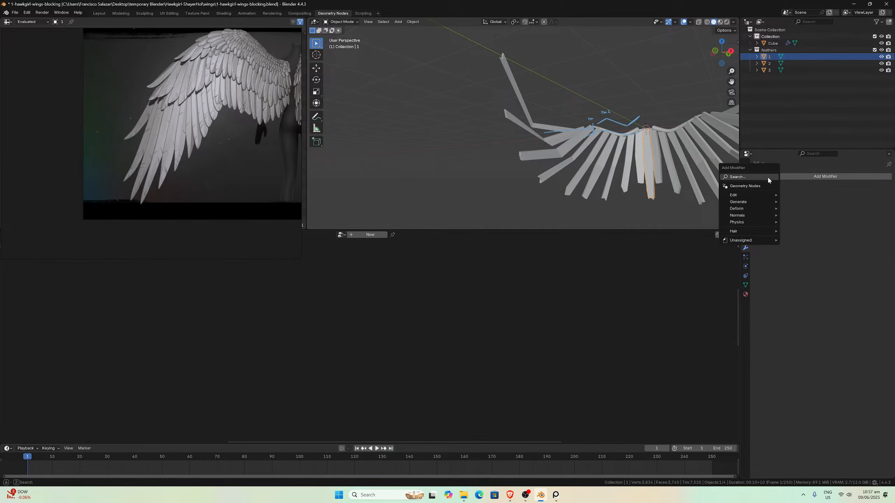
mouse_move(754, 201)
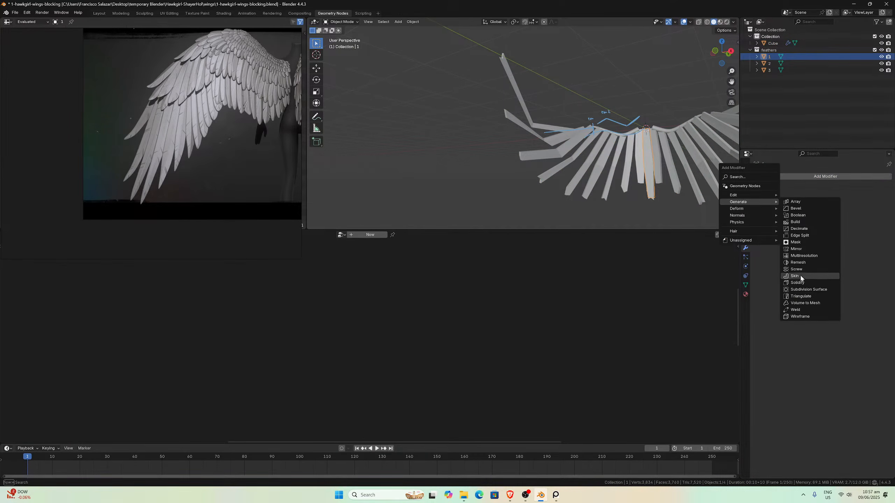
click(802, 289)
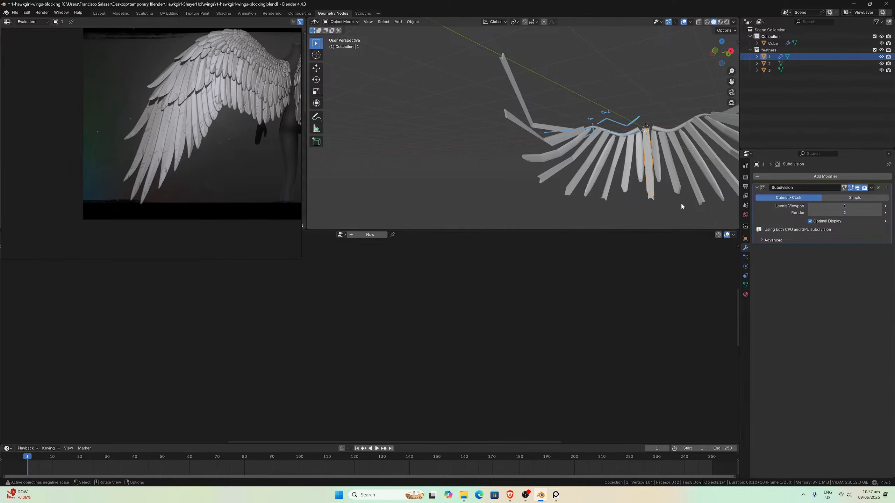
- Add a Subdivision Surface modifier to feather 3 and to feather 2
click(654, 188)
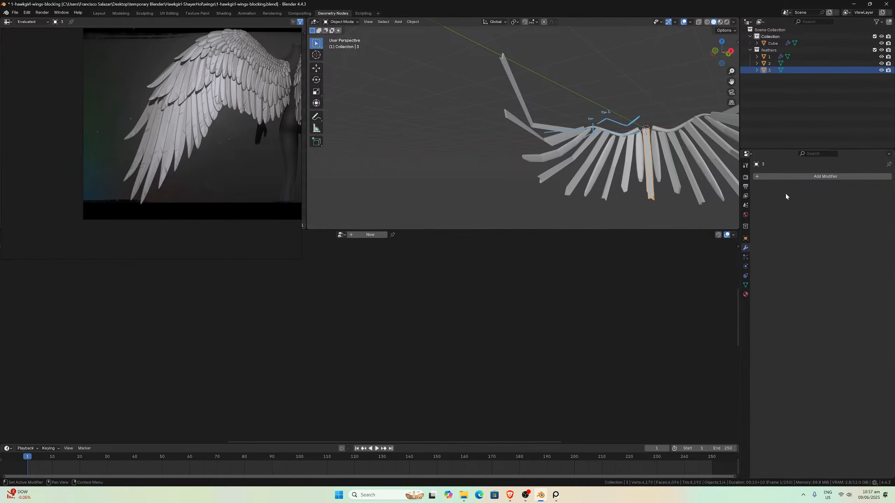
click(784, 176)
mouse_move(781, 184)
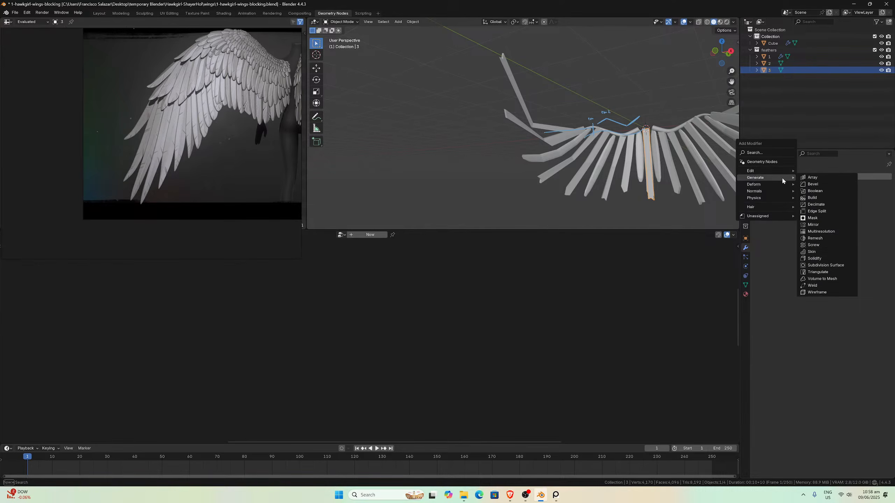
click(825, 265)
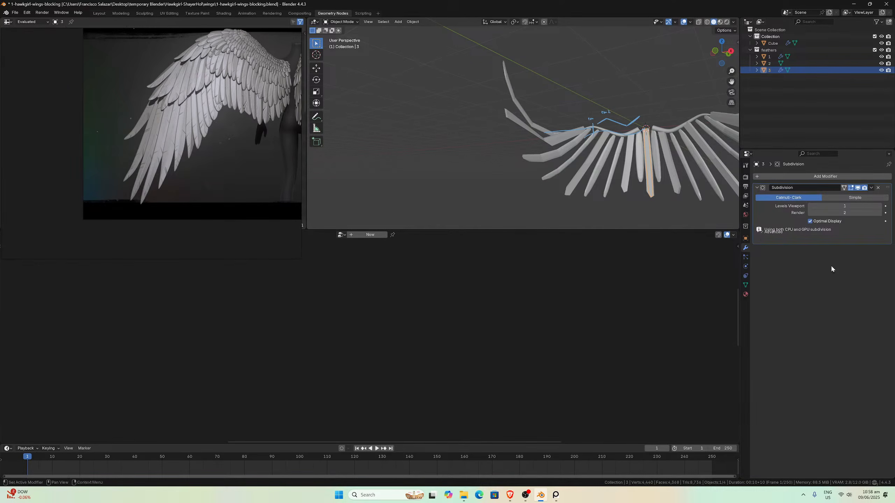
click(646, 186)
click(775, 176)
mouse_move(775, 176)
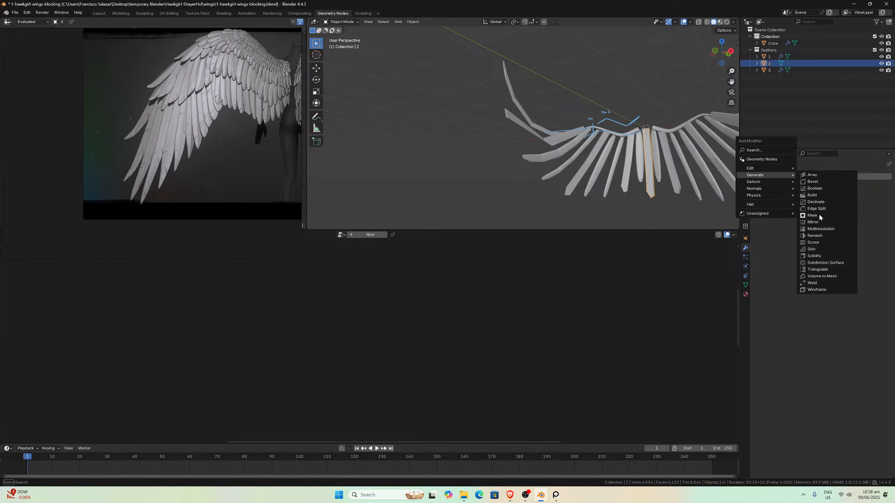
click(825, 262)
middle_drag(613, 148, 667, 164)
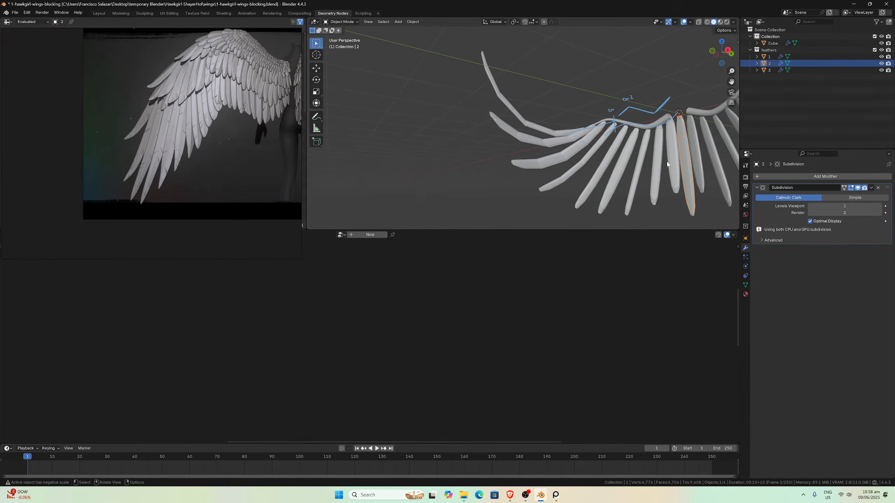
- Switch the Subdivision modifier to Simple on feathers 2, 3 and 1, and check the wing's feather shapes
click(851, 198)
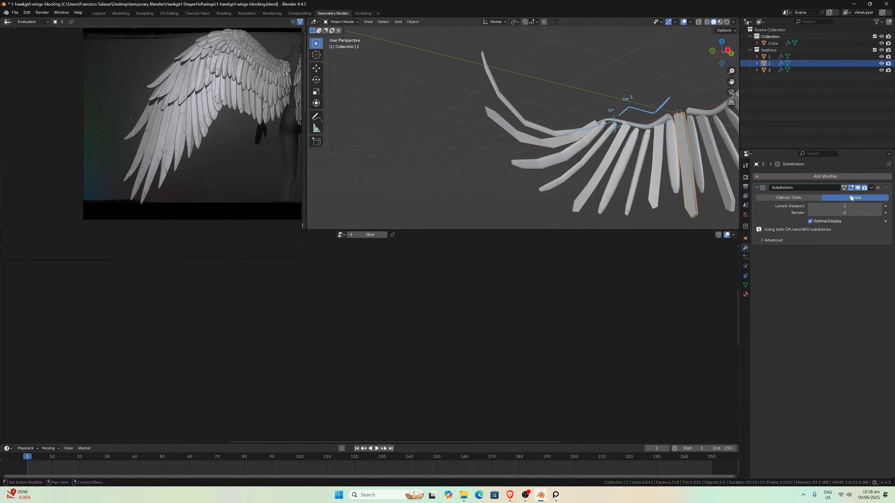
click(776, 70)
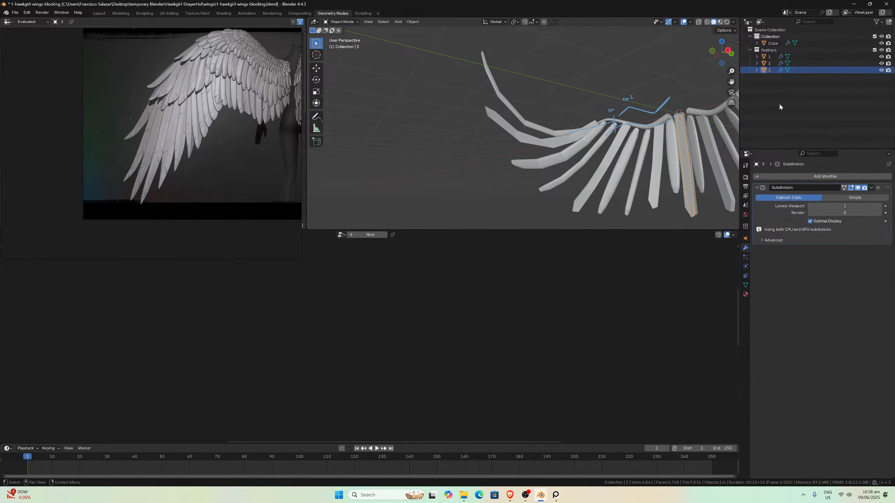
click(853, 198)
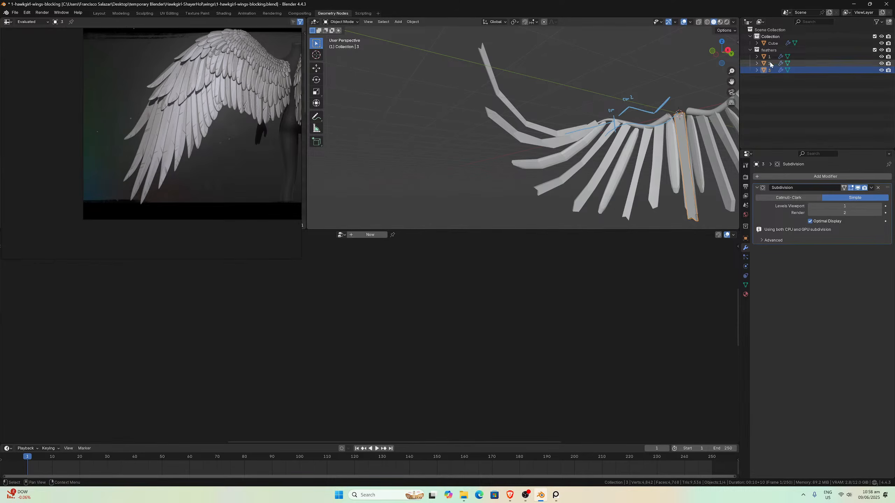
click(770, 57)
click(849, 199)
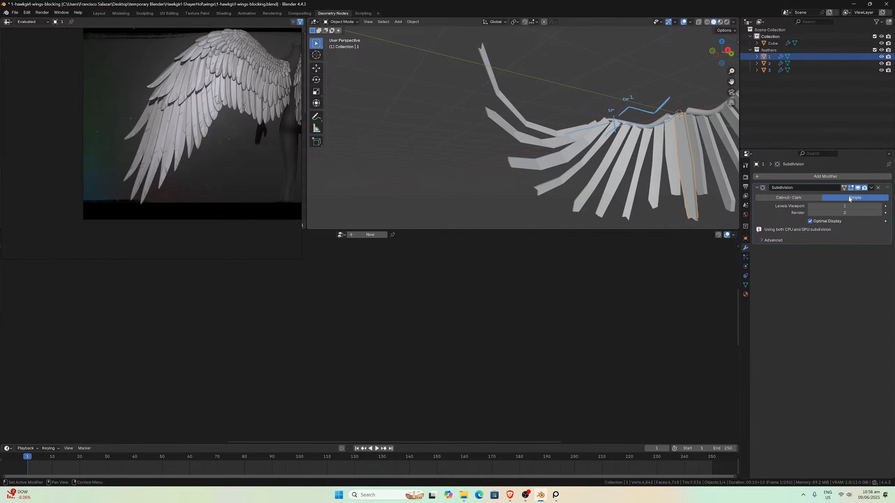
scroll(505, 152, up, 4)
middle_drag(504, 153, 509, 182)
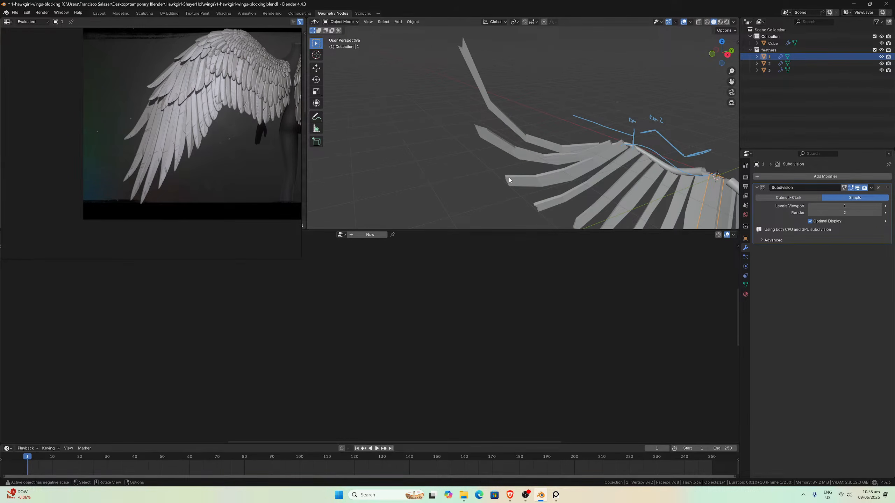
- Select the wing object and enter its selected NodeGroup for editing
click(689, 156)
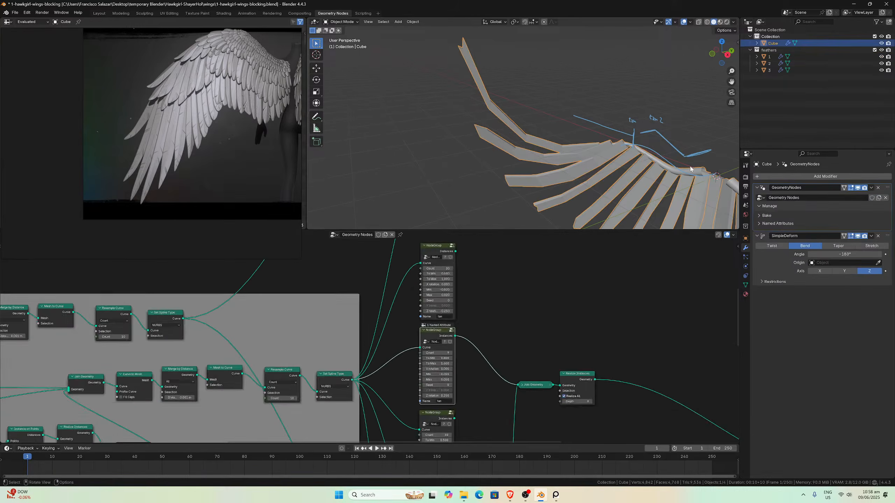
middle_drag(493, 346, 520, 327)
scroll(519, 327, up, 4)
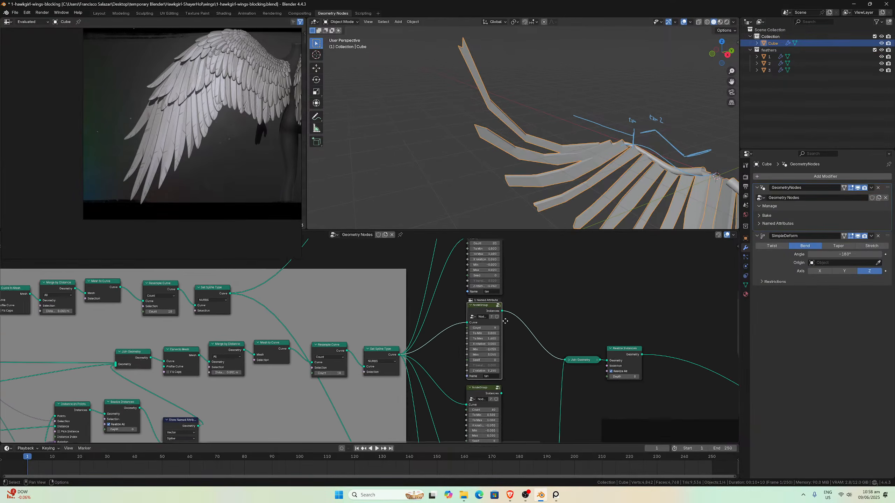
key(Tab)
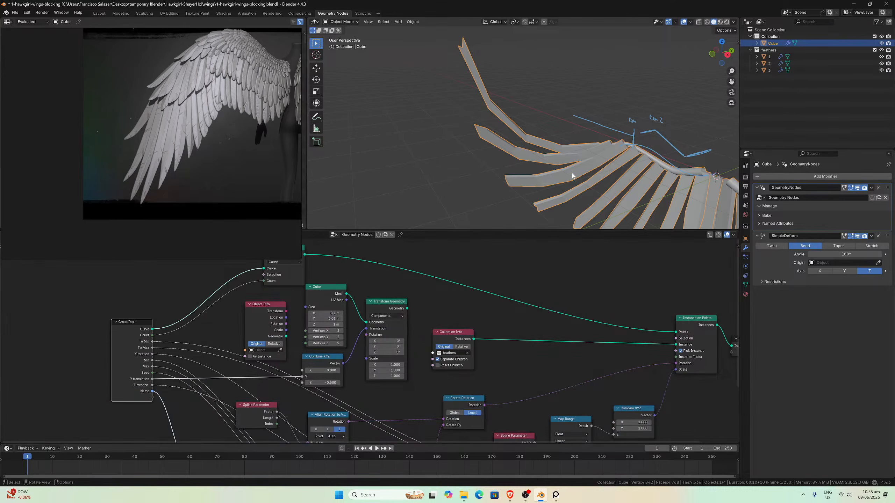
- Hide the feathers collection and view the wing alone
middle_drag(570, 174, 606, 141)
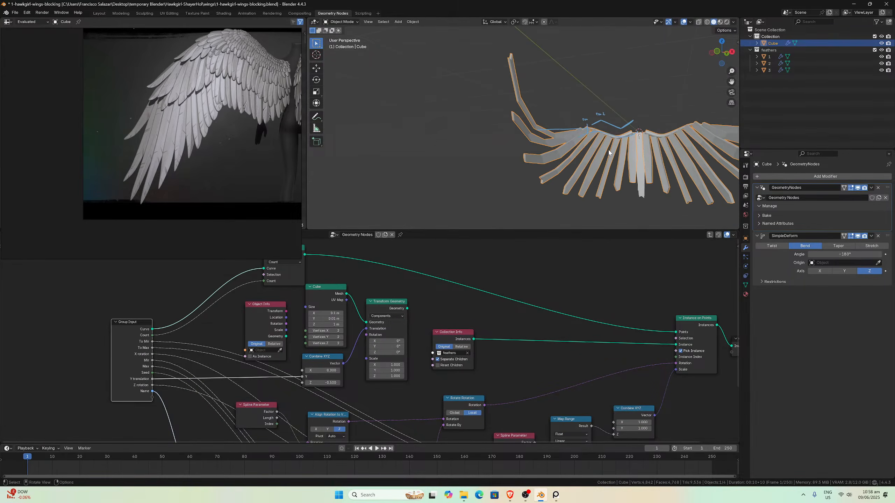
click(882, 50)
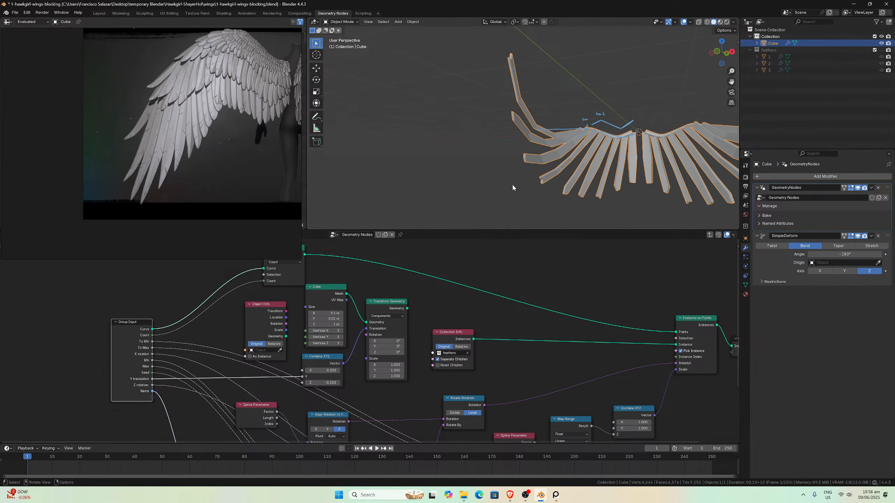
scroll(513, 185, up, 3)
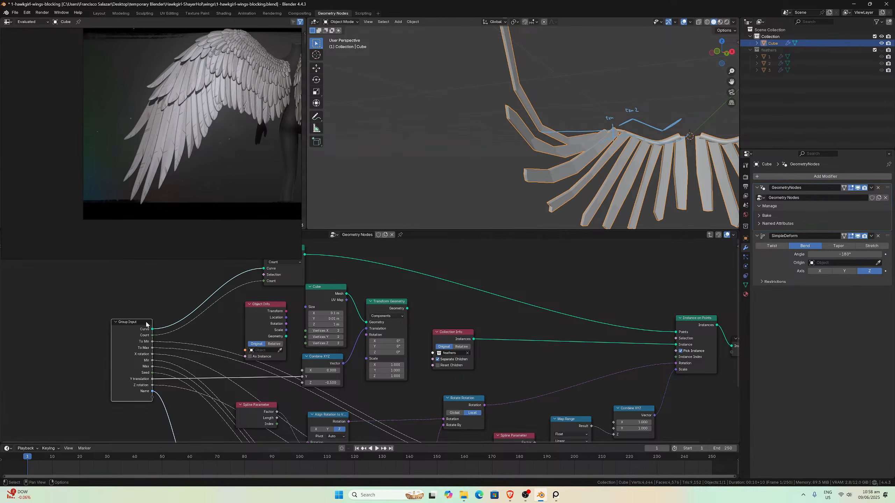
- Exit the node group and set the Count of the NodeGroup already connected to Join Geometry to 15
key(Tab)
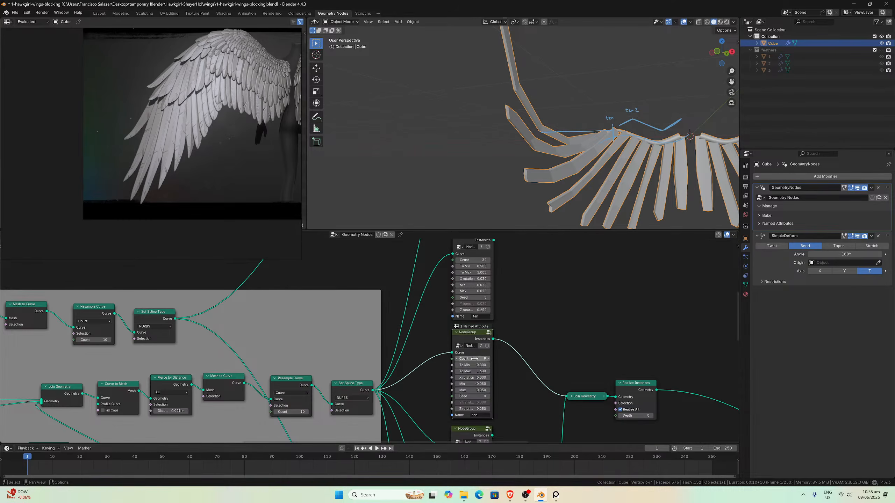
click(457, 359)
key(Return)
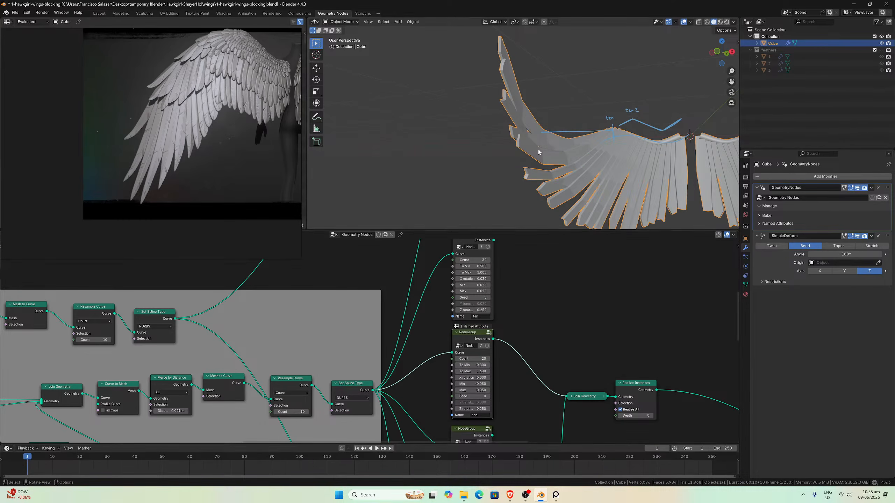
mouse_move(564, 149)
middle_down()
mouse_move(493, 145)
mouse_move(548, 155)
middle_up()
middle_drag(521, 312, 507, 325)
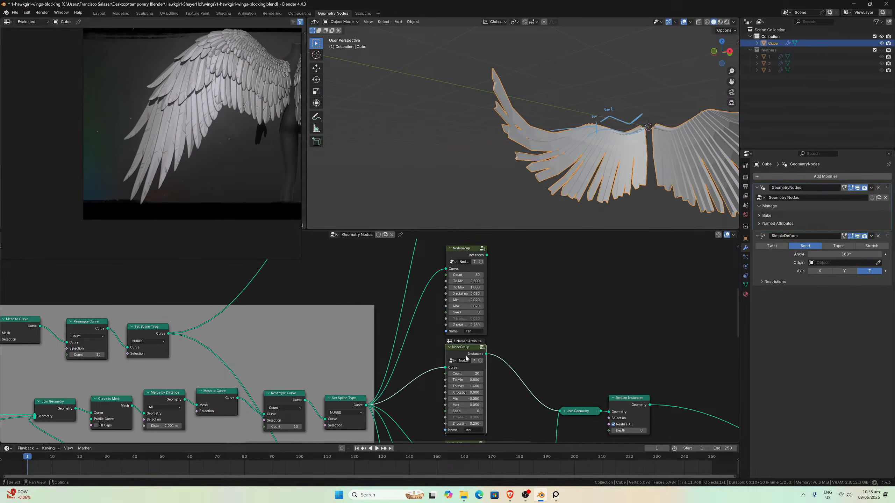
click(465, 374)
key(Return)
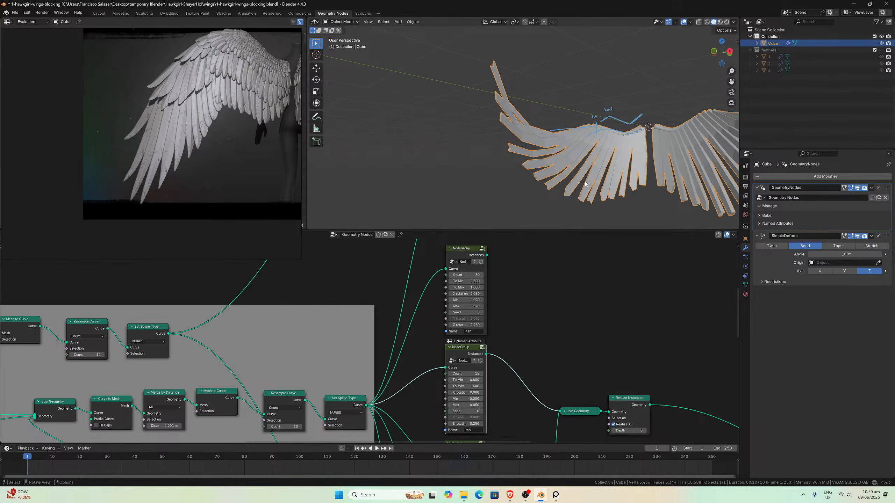
middle_drag(585, 184, 585, 181)
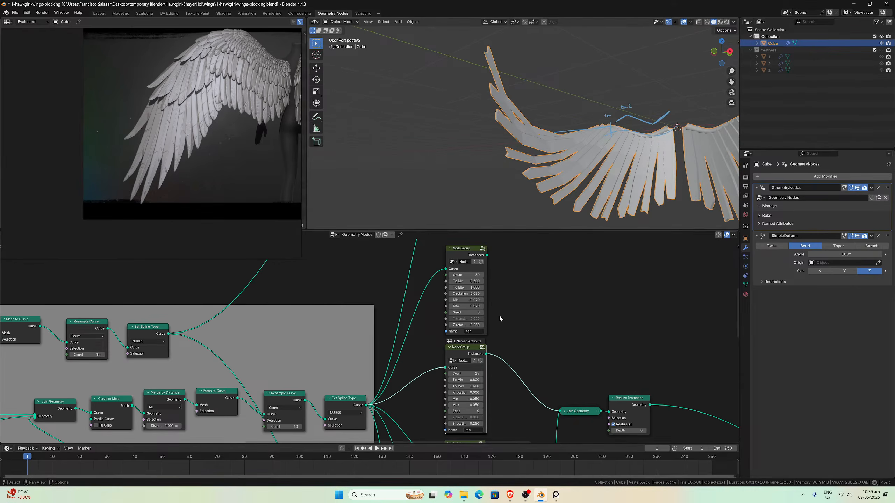
- Connect the Instances output of the NodeGroup directly above to Join Geometry
scroll(501, 299, up, 1)
scroll(511, 304, down, 3)
middle_drag(522, 309, 479, 329)
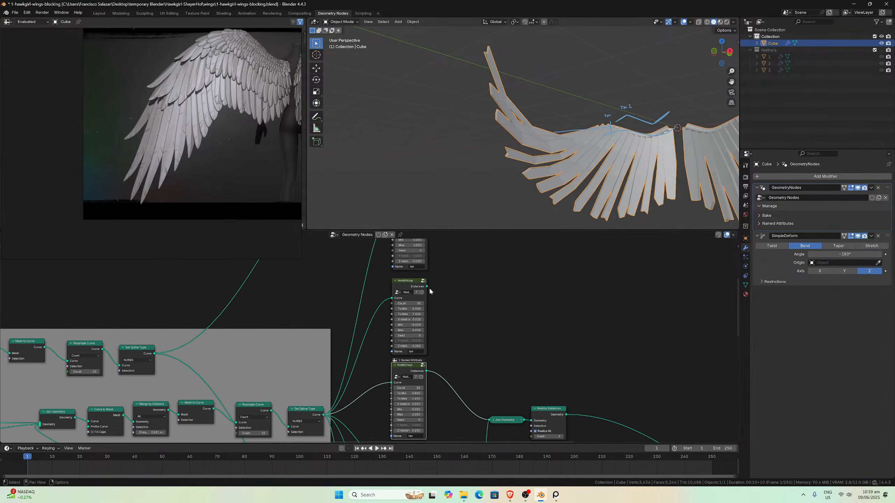
drag(427, 287, 491, 420)
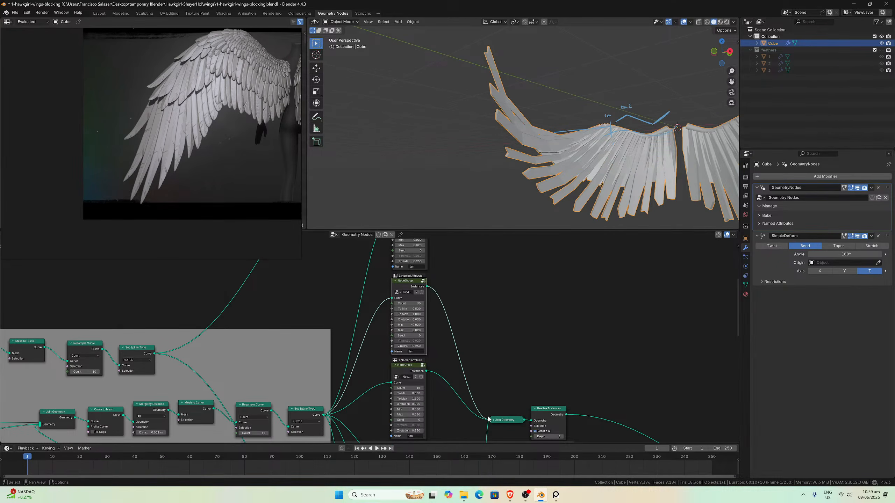
scroll(612, 207, up, 4)
scroll(608, 194, down, 2)
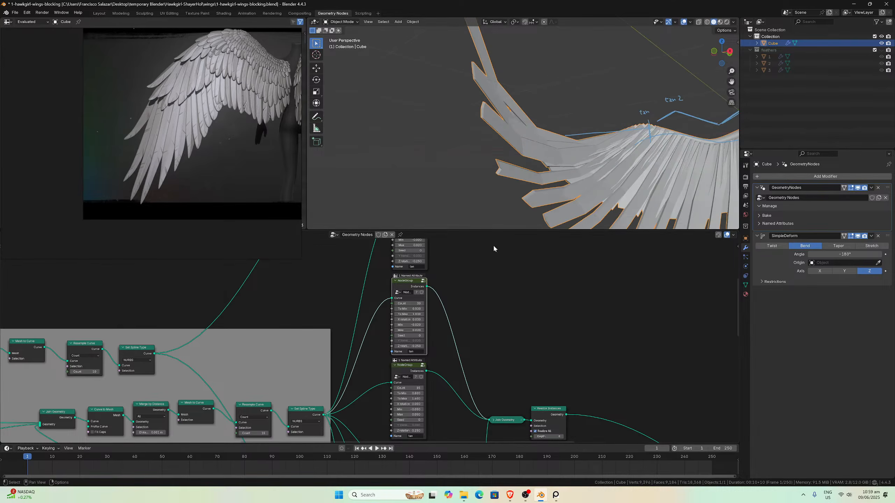
- Set the newly connected upper NodeGroup's Count to 25 and inspect the wing from the side
click(419, 304)
text(25)
key(Return)
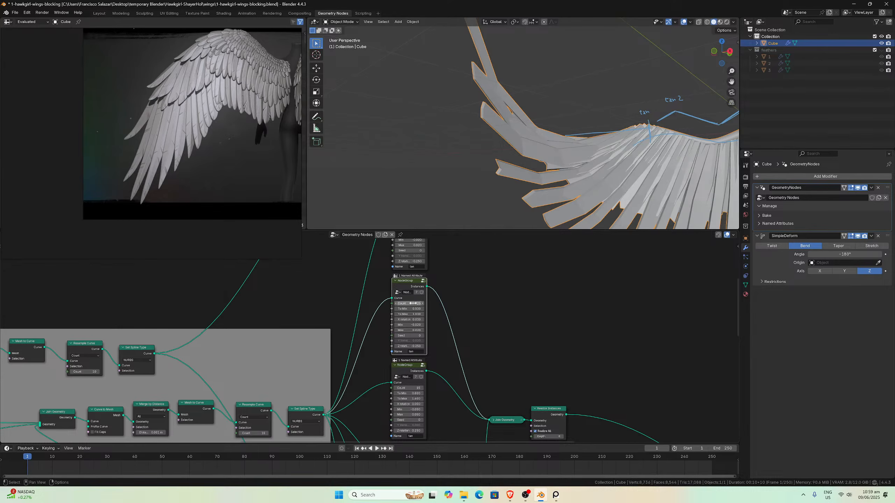
middle_drag(600, 178, 553, 167)
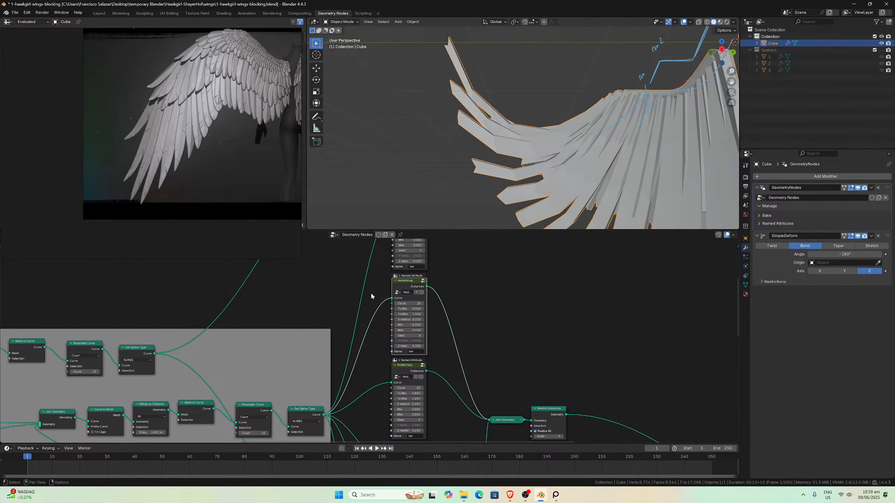
middle_drag(539, 208, 477, 268)
scroll(546, 208, down, 5)
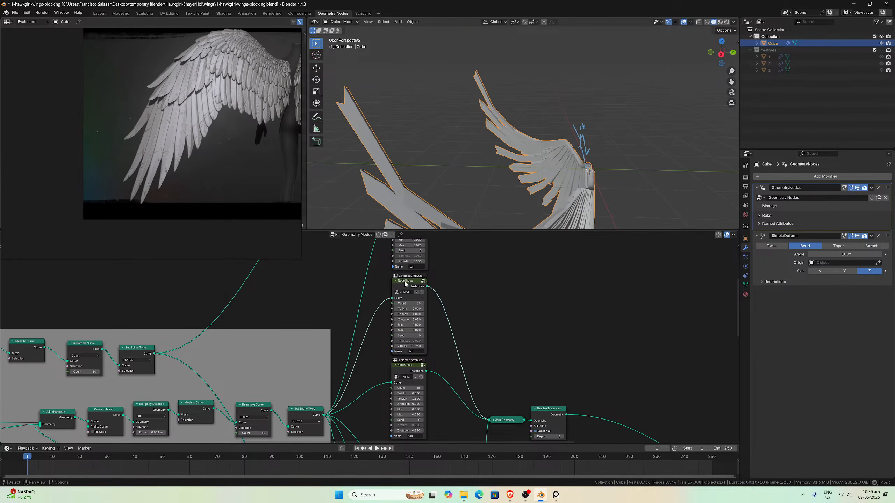
- Inside the NodeGroup, route the feathers Collection Info instances through Transform Geometry instead of the cube, into Instance on Points
key(Tab)
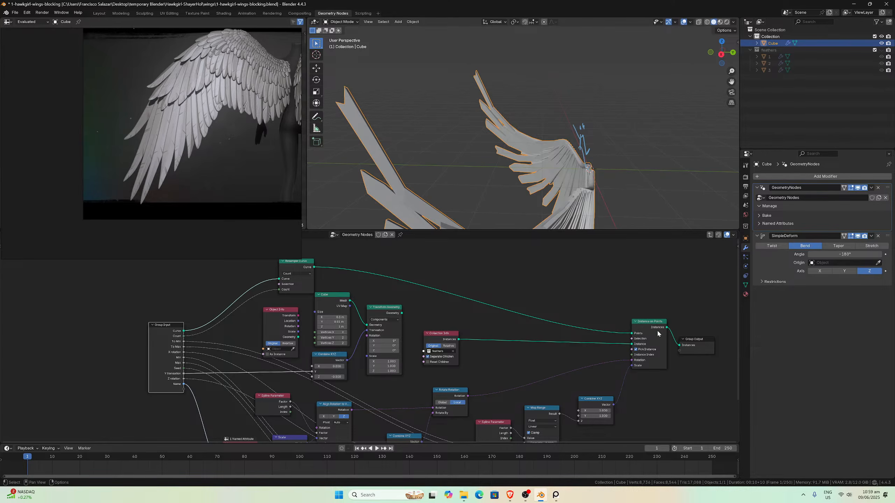
scroll(443, 365, up, 4)
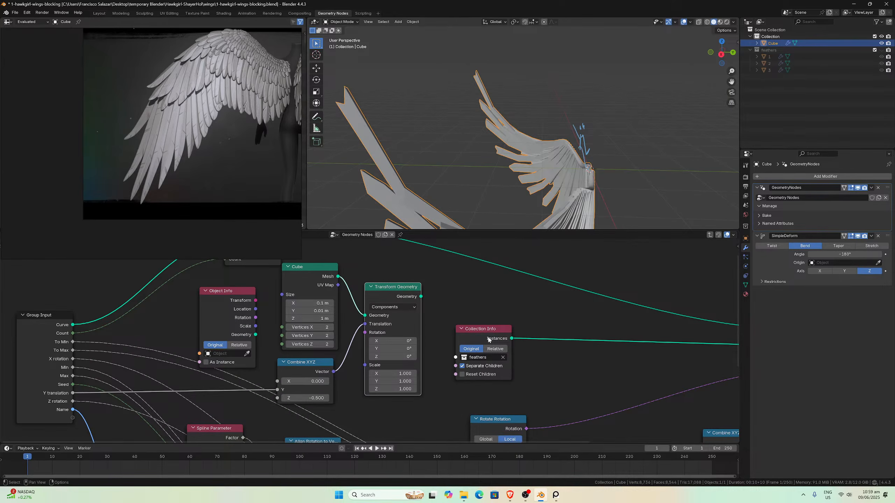
drag(487, 337, 463, 305)
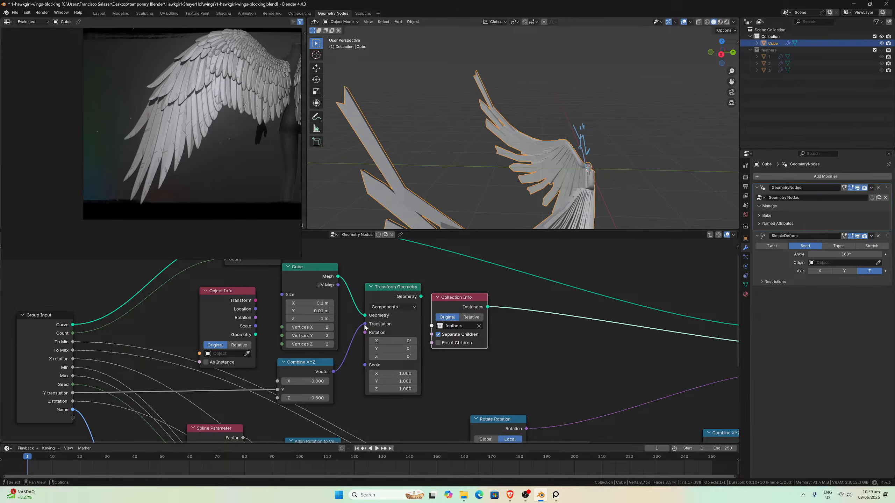
drag(364, 316, 542, 300)
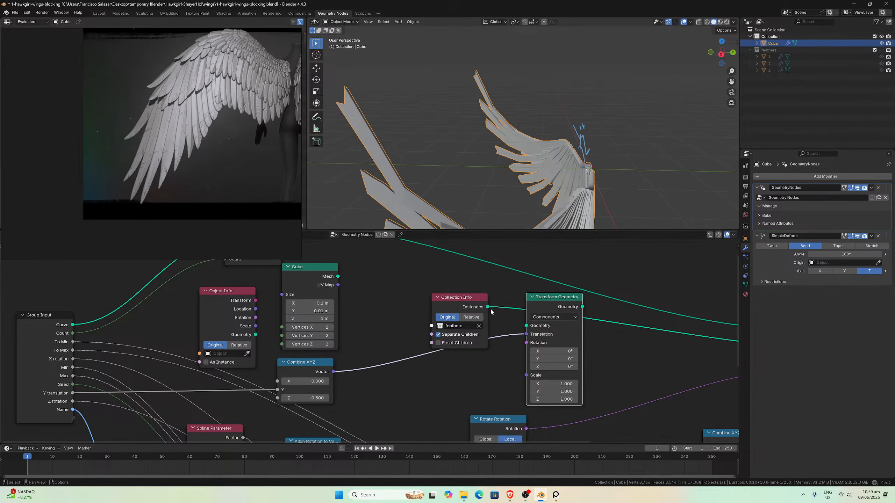
drag(488, 307, 685, 342)
scroll(601, 315, down, 2)
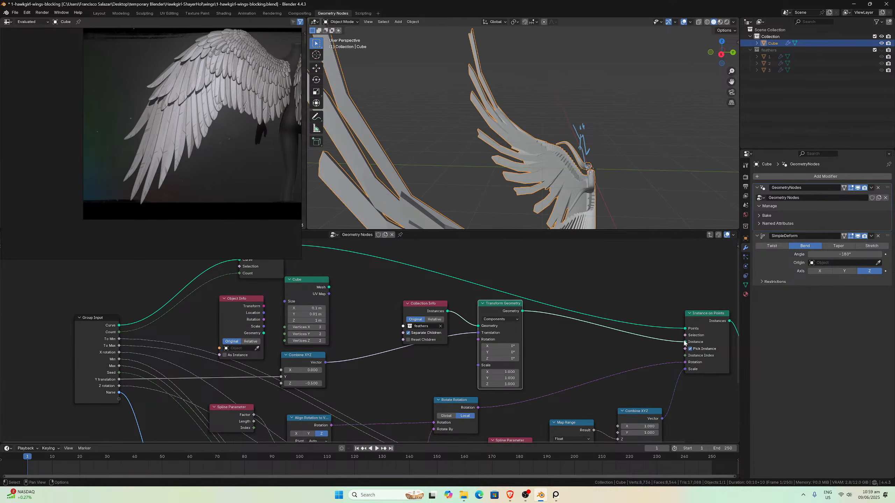
- Set the Z value of the Combine XYZ feeding the translation to 0 and move Collection Info clear of the translation link
middle_drag(587, 200, 615, 148)
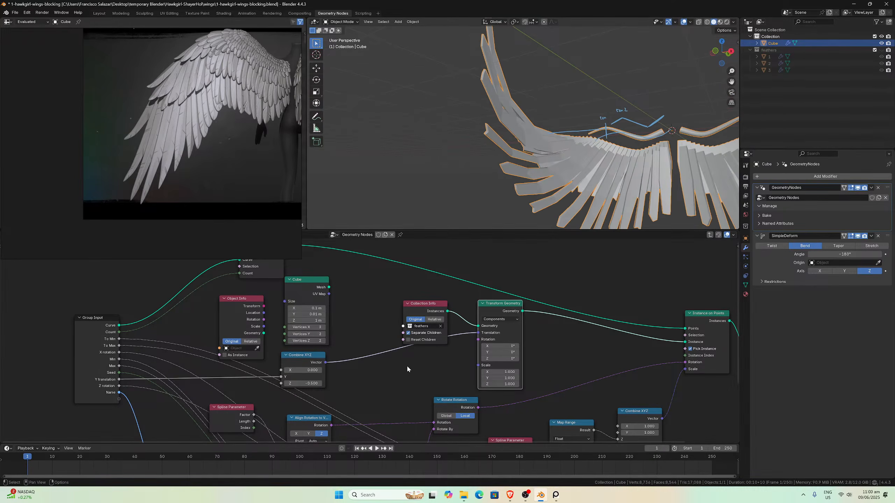
click(303, 383)
text(0)
key(Return)
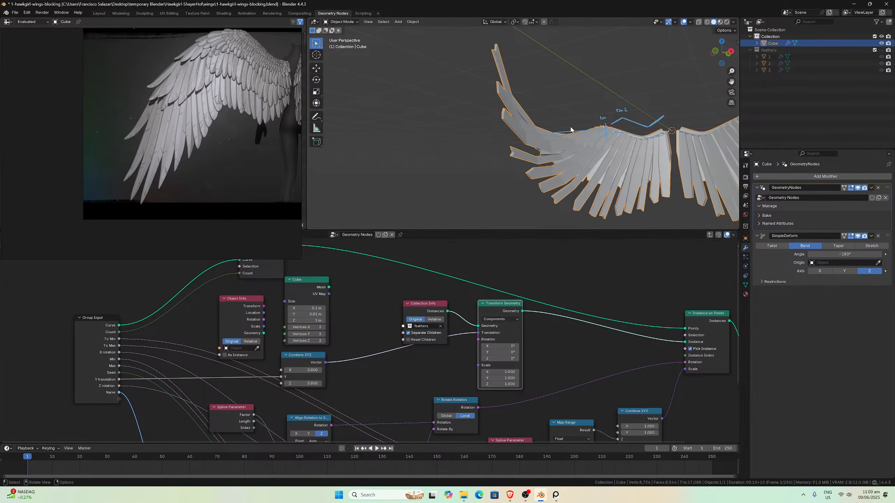
middle_drag(571, 129, 511, 145)
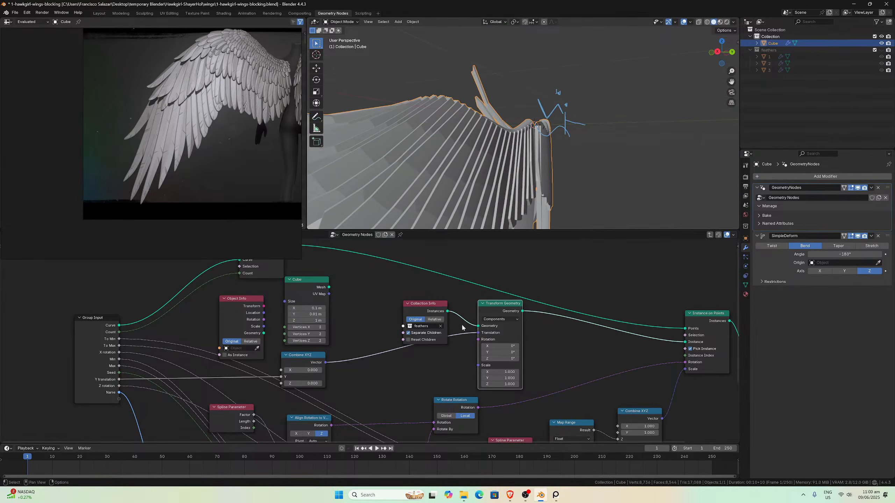
drag(426, 311, 405, 298)
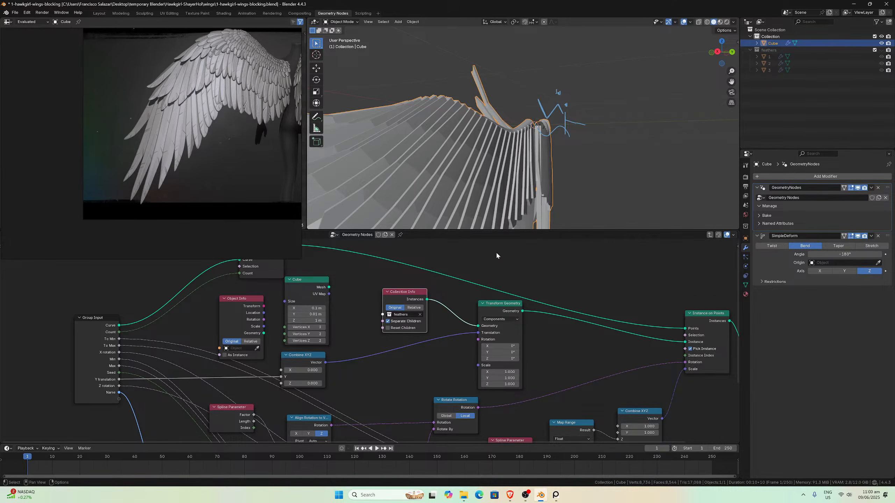
middle_drag(504, 197, 528, 169)
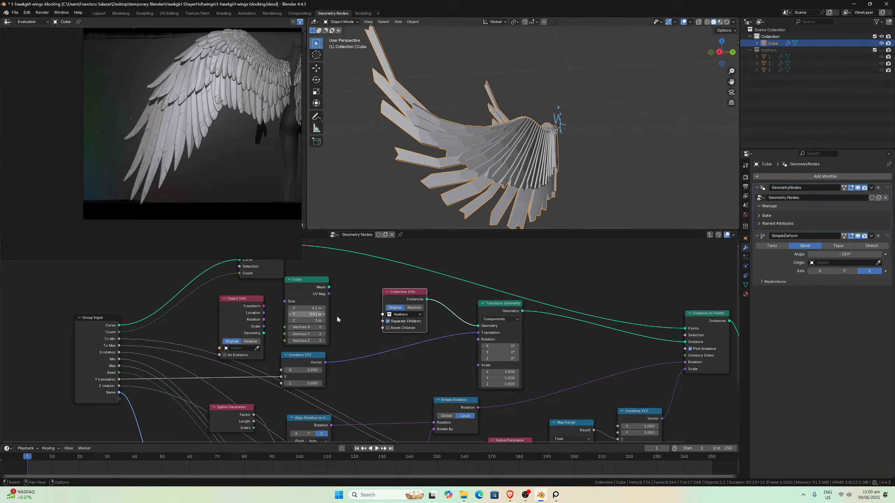
- Exit the group, set the Count of the first unconnected NodeGroup below the joined ones to 25, and connect its Instances to Join Geometry
key(Tab)
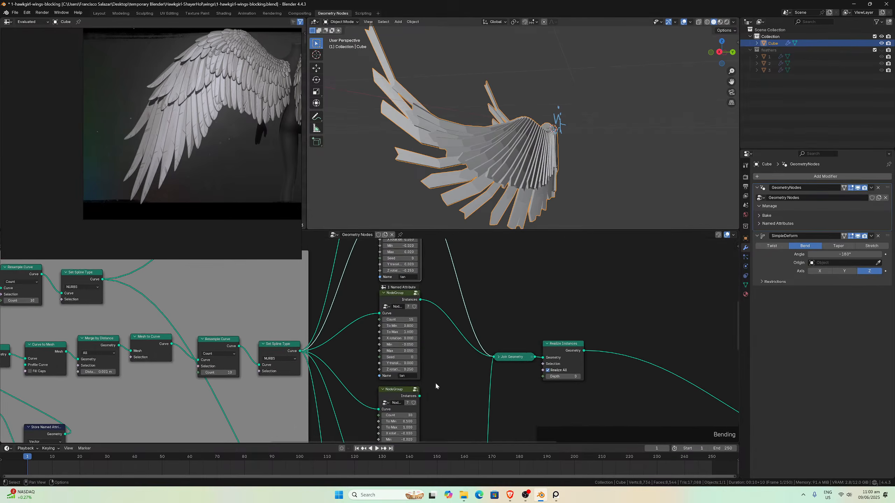
scroll(414, 372, down, 4)
click(395, 375)
text(2)
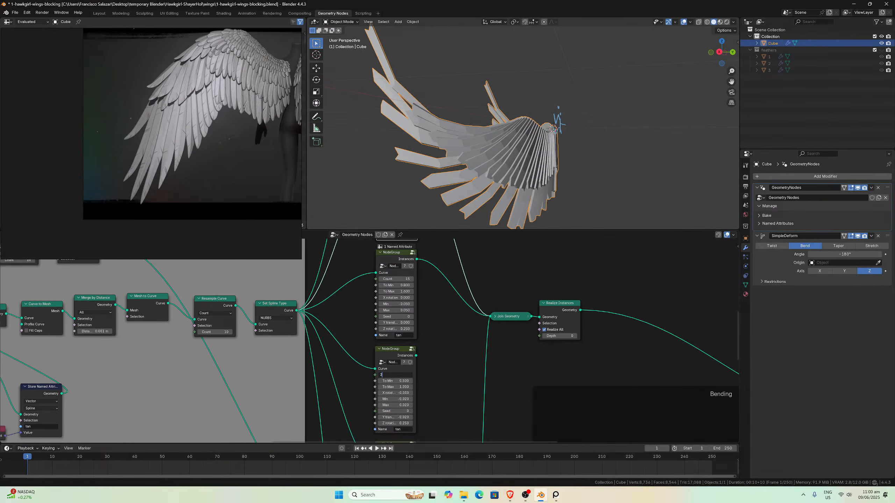
text(5)
key(Return)
drag(416, 355, 490, 316)
- Inspect the added feather layer from several angles and save the blend file
middle_drag(564, 120, 602, 147)
scroll(595, 97, up, 5)
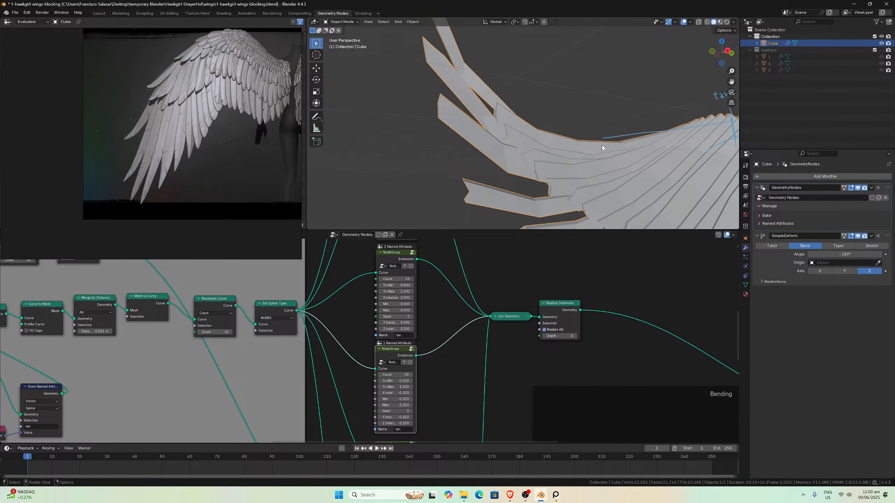
mouse_move(602, 144)
middle_down()
mouse_move(649, 96)
mouse_move(621, 104)
mouse_move(559, 98)
mouse_move(586, 114)
middle_up()
scroll(626, 104, up, 2)
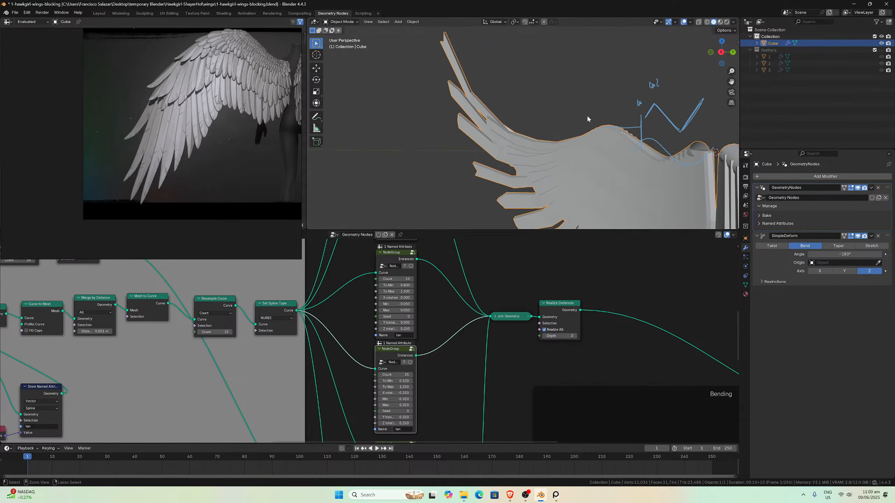
key(ctrl+s)
- Set the Count of the next unconnected NodeGroup below the joined ones to 30
scroll(472, 339, down, 6)
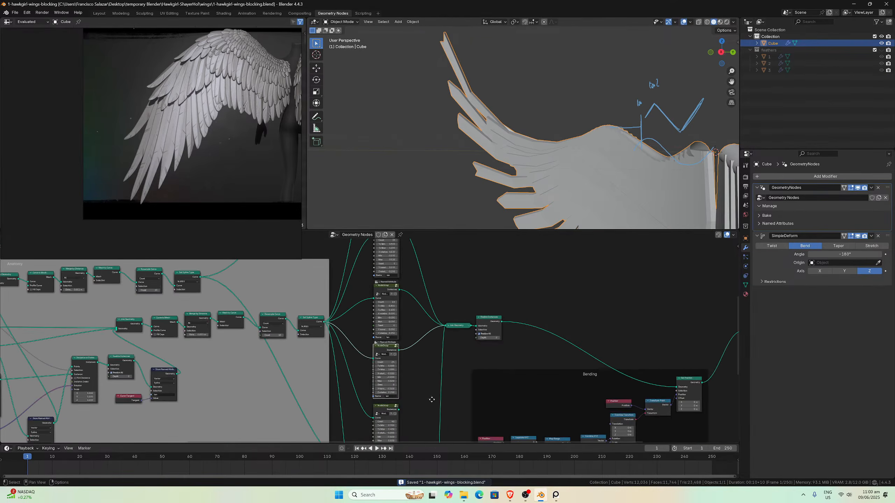
scroll(439, 322, up, 4)
middle_drag(431, 400, 424, 370)
scroll(409, 399, up, 4)
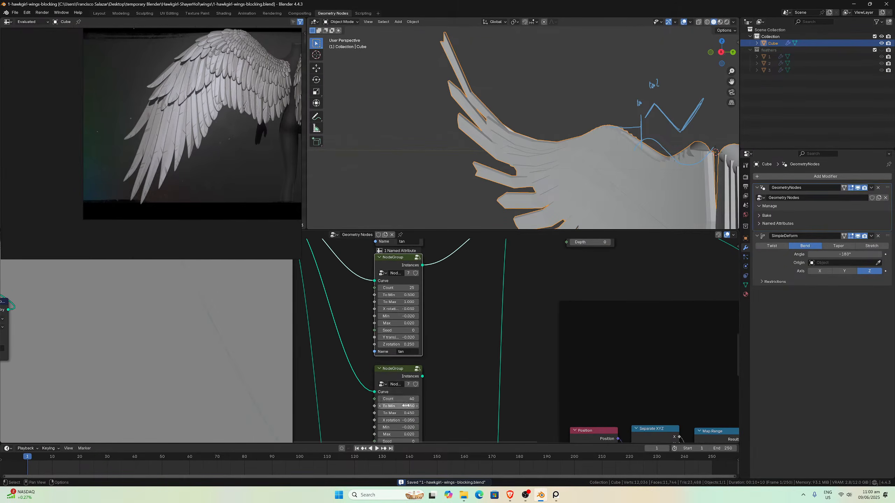
middle_drag(454, 344, 441, 492)
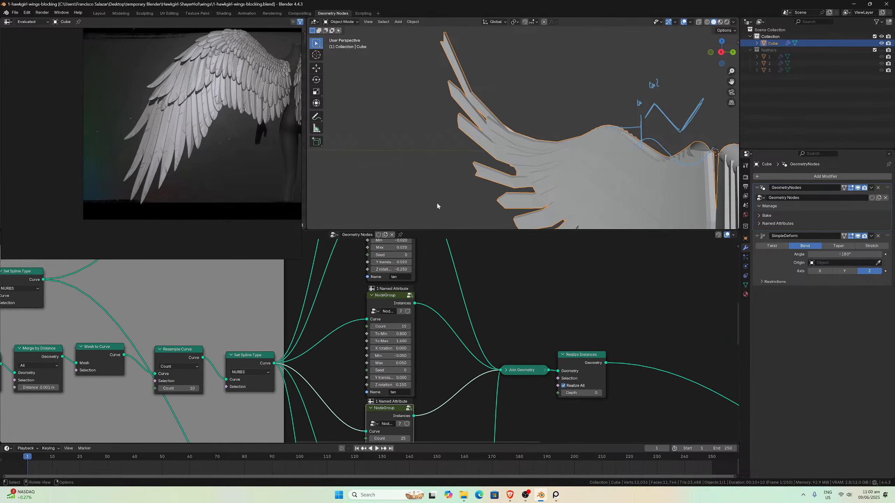
scroll(426, 330, down, 2)
middle_drag(554, 162, 352, 83)
middle_drag(624, 169, 525, 212)
scroll(515, 299, down, 3)
middle_drag(444, 412, 533, 262)
scroll(505, 348, up, 4)
middle_drag(508, 372, 460, 387)
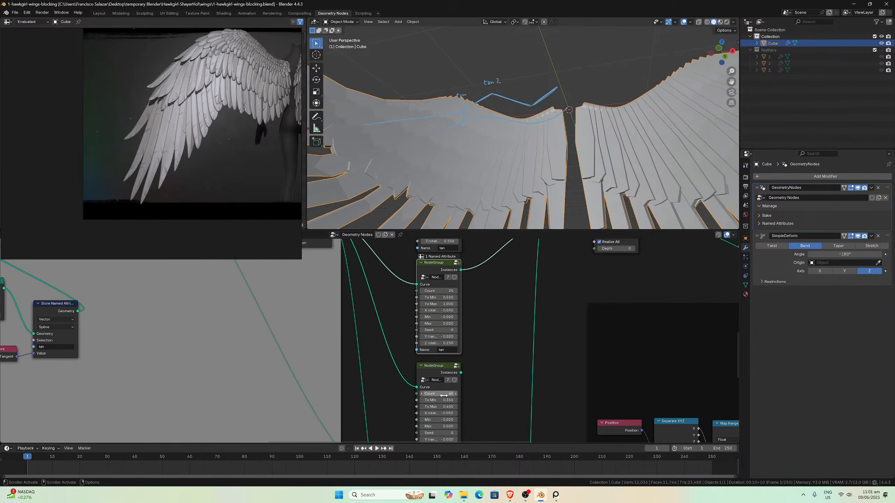
click(439, 393)
text(30)
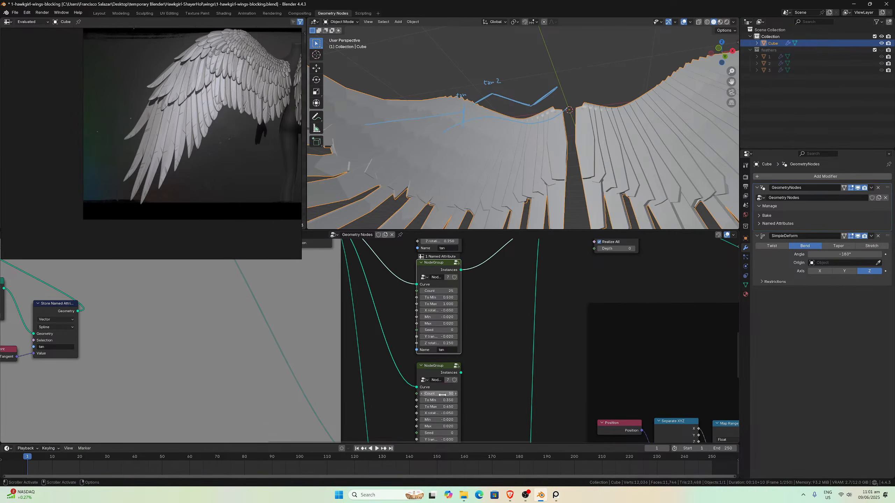
key(Return)
- Set the Count of the lowest NodeGroup, which uses the tan2 attribute, to 20
scroll(478, 378, down, 1)
middle_drag(484, 356, 481, 266)
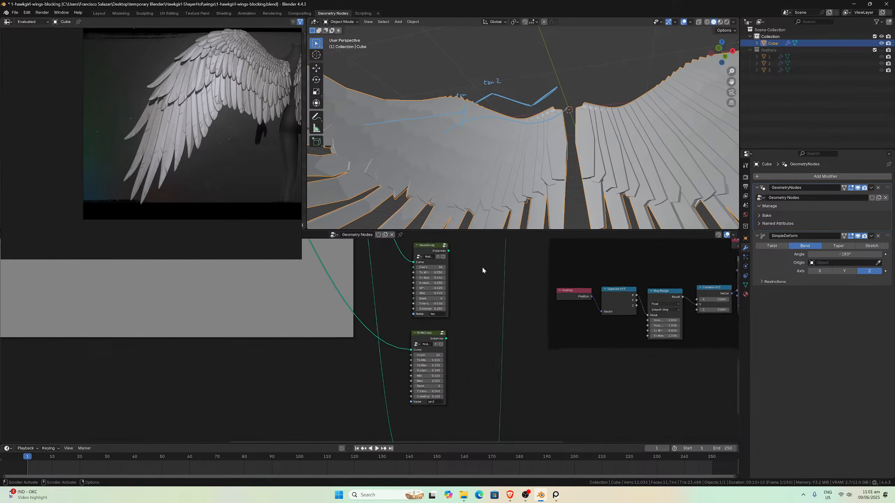
scroll(361, 344, up, 1)
click(437, 358)
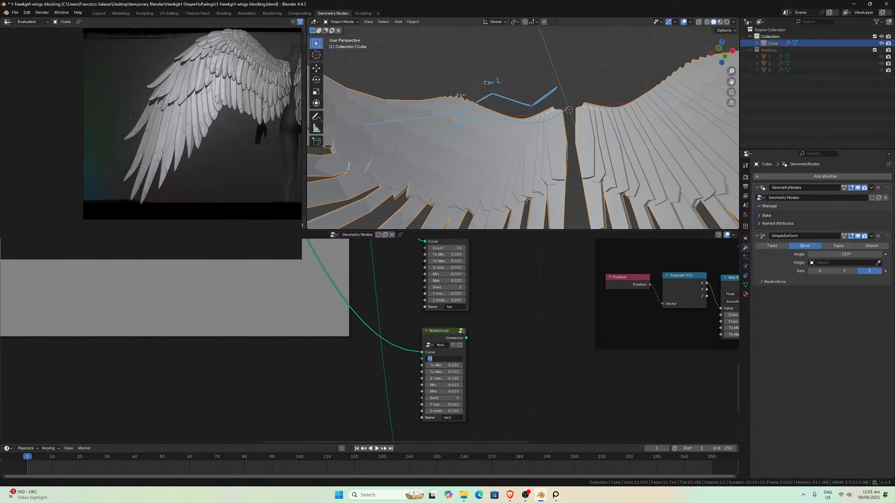
text(20)
key(Return)
- Set the Count of the first unconnected NodeGroup above the joined ones, which uses the tan attribute, to 30
scroll(471, 305, down, 2)
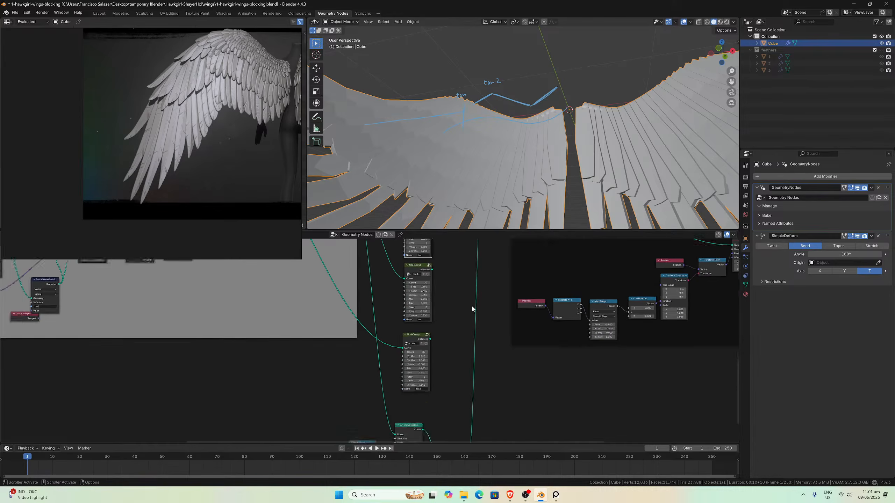
middle_drag(471, 304, 442, 437)
scroll(441, 329, up, 2)
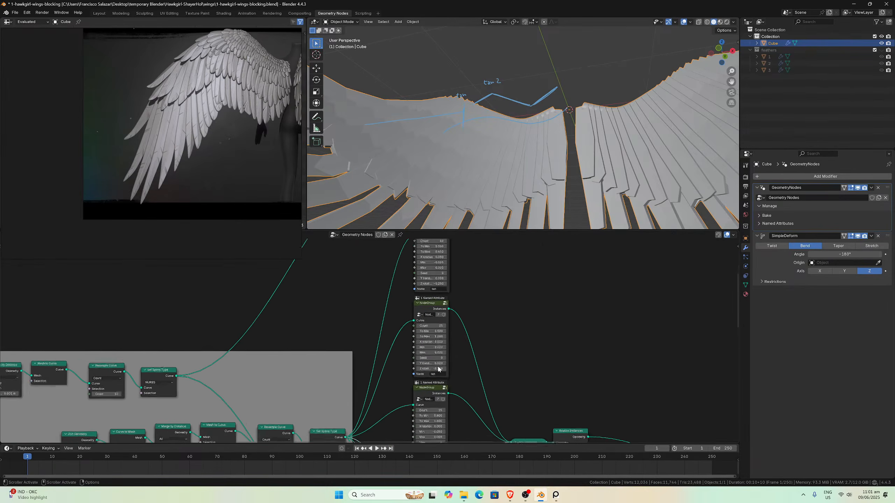
middle_drag(468, 300, 464, 380)
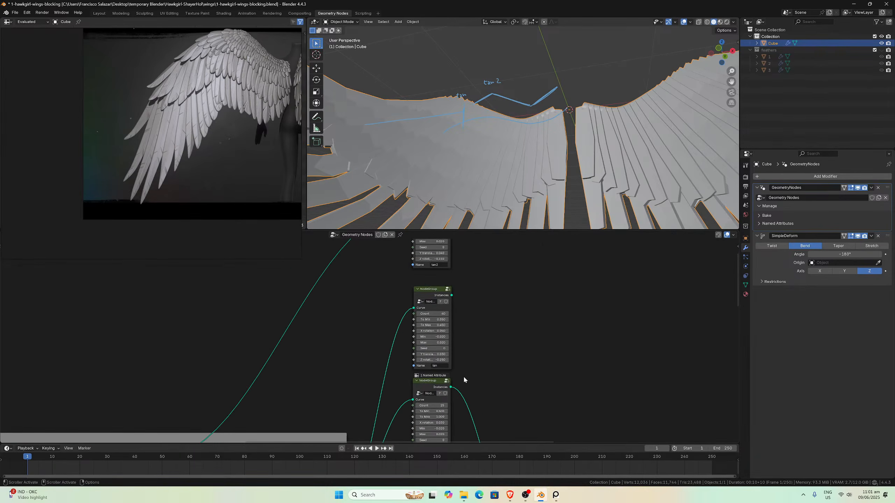
double_click(438, 313)
text(30)
key(Return)
- Set the Count of the topmost NodeGroup, which uses the tan2 attribute, to 20
scroll(442, 310, up, 5)
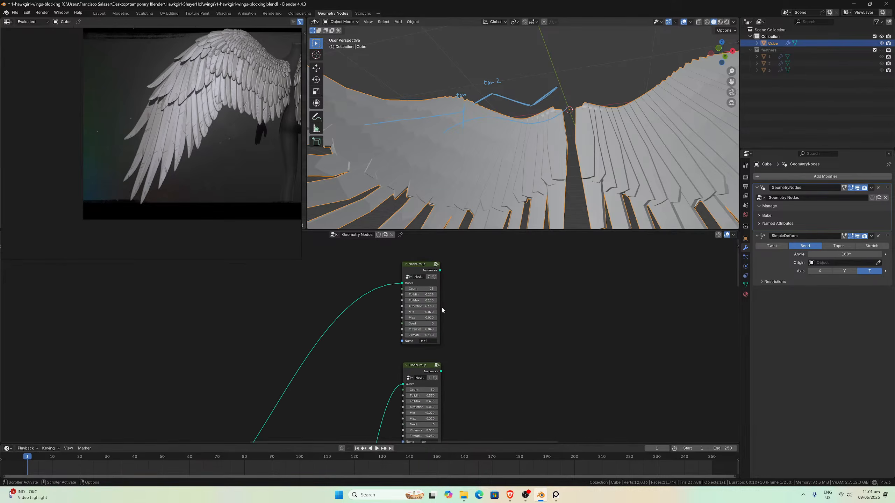
click(423, 289)
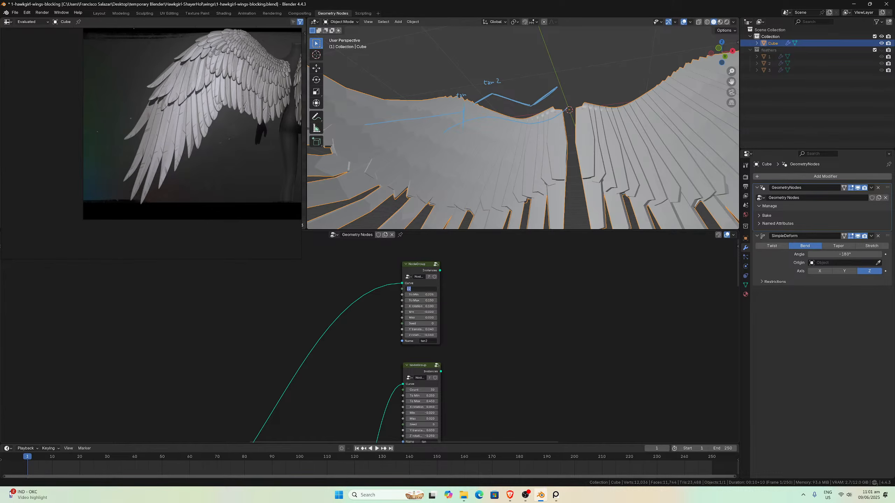
text(20)
key(Return)
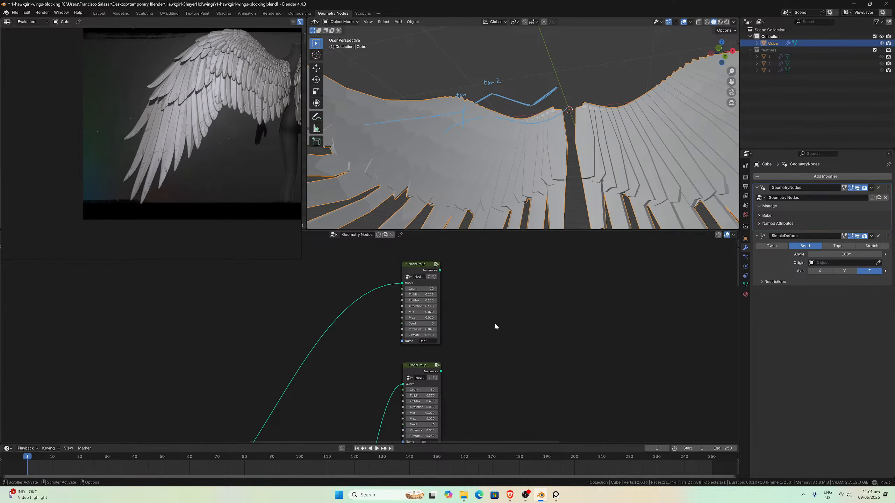
- Connect the Instances output of the next unconnected NodeGroup below the joined ones to Join Geometry
scroll(510, 326, down, 6)
scroll(470, 344, up, 3)
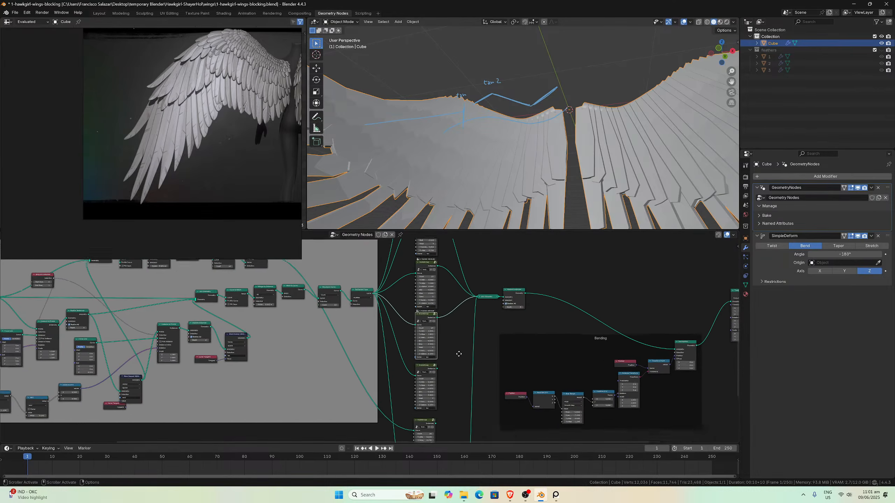
drag(420, 367, 471, 275)
- Inspect the new feather layer on both wings from several angles and review the settings of the stacked NodeGroups
middle_drag(544, 176, 598, 176)
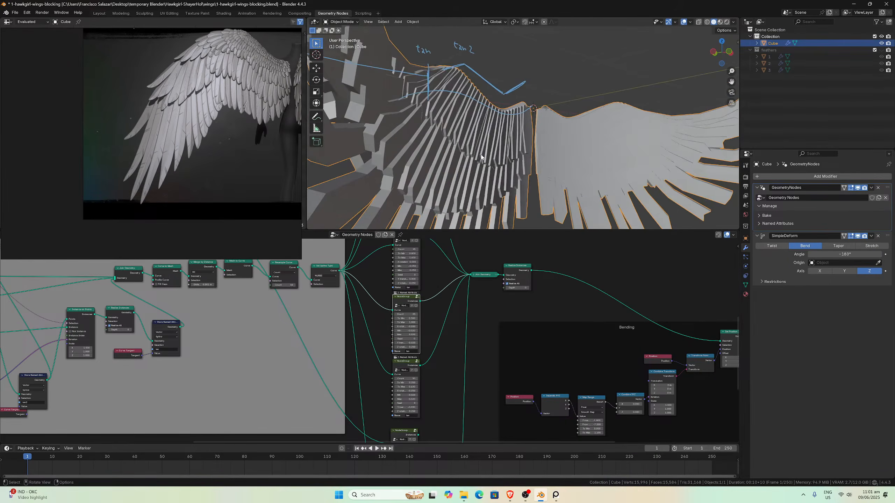
middle_drag(482, 158, 482, 169)
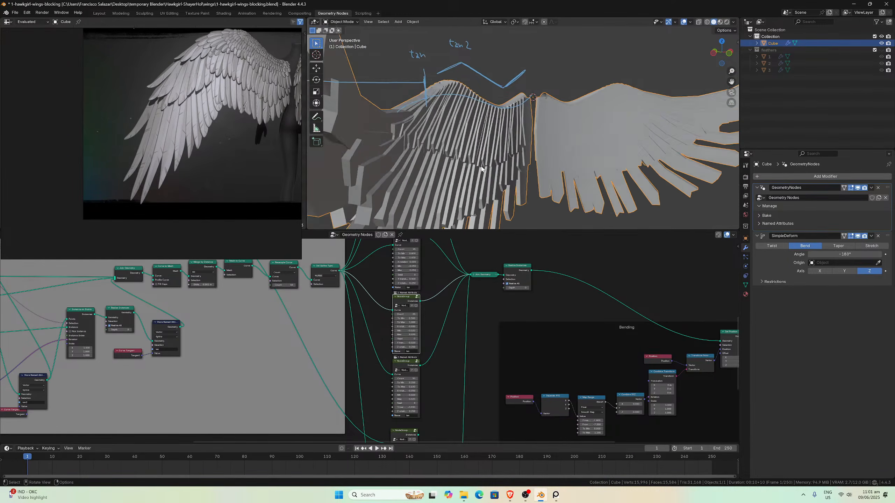
scroll(417, 168, up, 3)
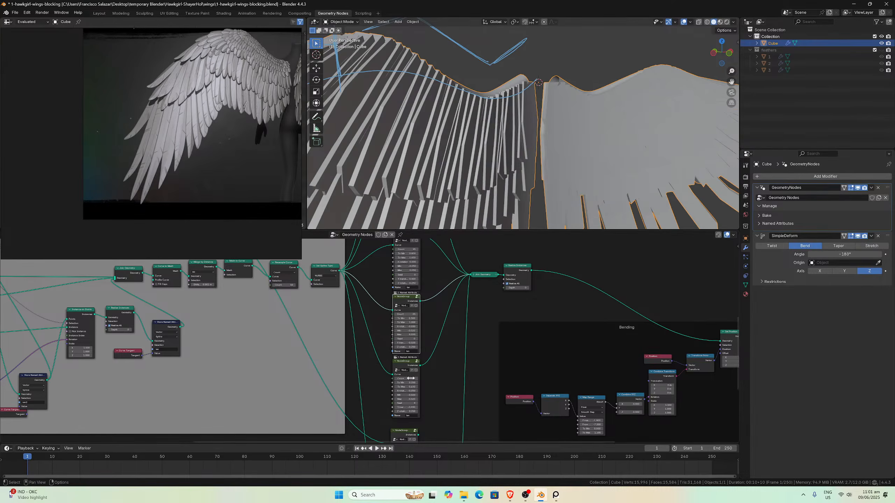
scroll(481, 154, down, 2)
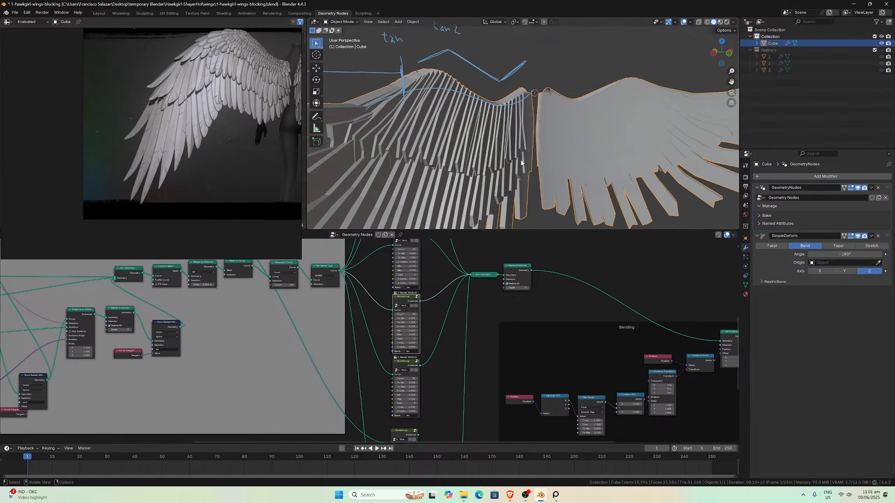
middle_drag(521, 163, 537, 173)
middle_drag(528, 168, 400, 117)
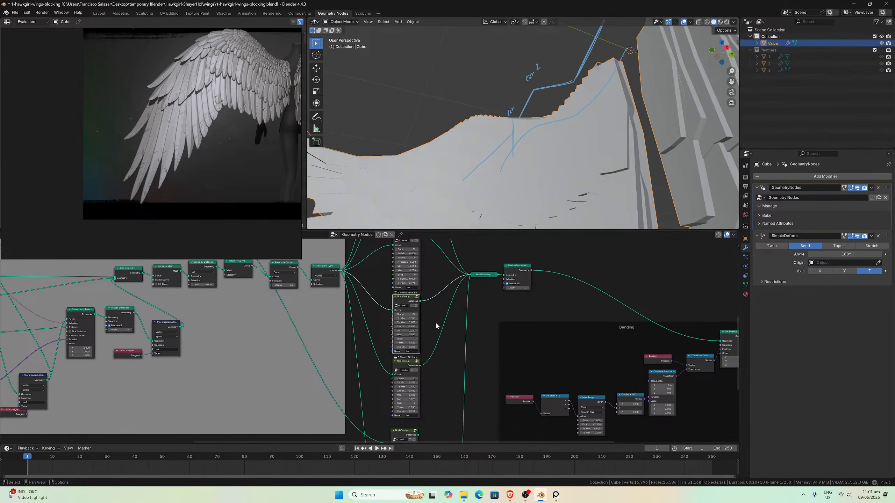
scroll(435, 322, up, 2)
middle_drag(574, 155, 582, 172)
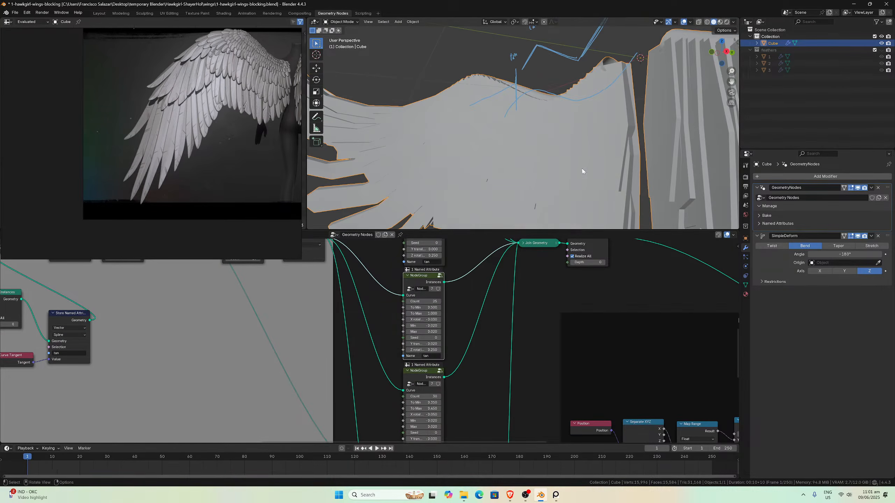
scroll(463, 311, down, 3)
scroll(467, 323, up, 4)
scroll(467, 323, down, 2)
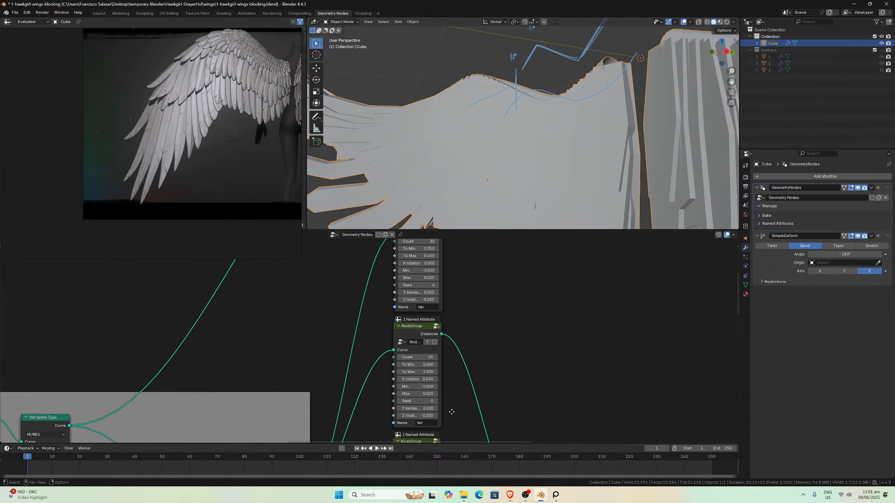
scroll(453, 393, down, 3)
scroll(478, 343, up, 4)
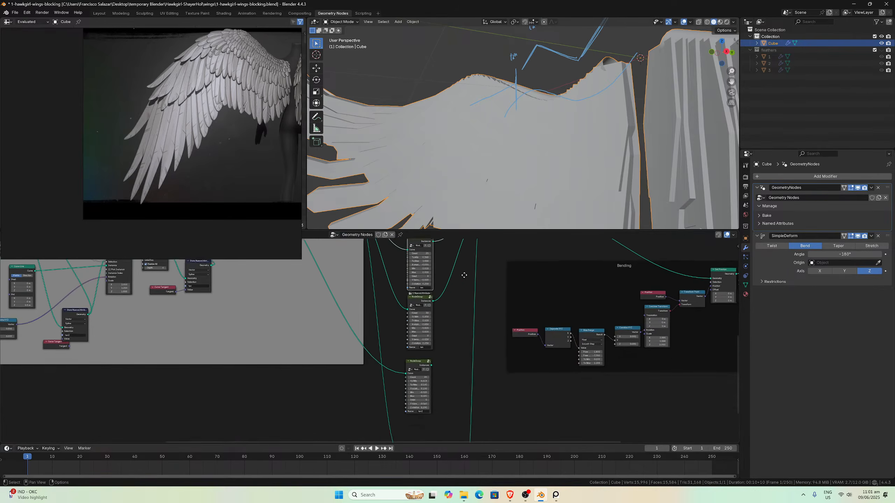
scroll(457, 368, up, 2)
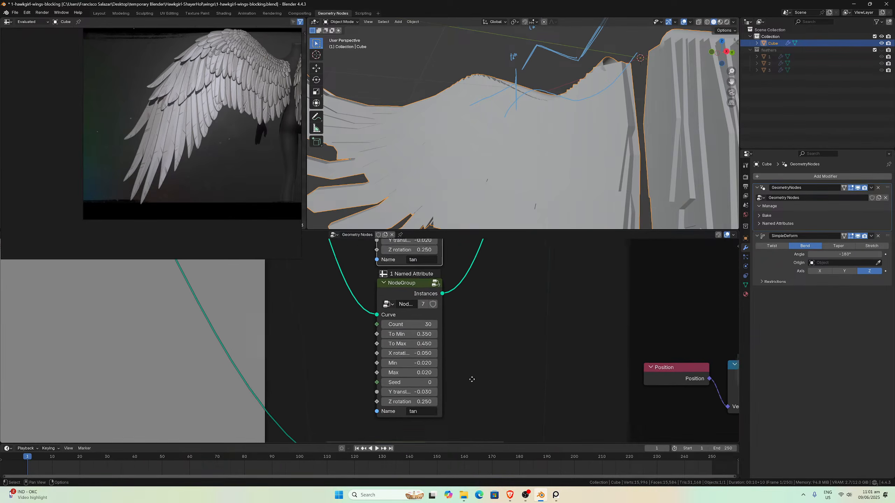
- Try other X rotation and Z rotation values on the lowest joined NodeGroup, undoing each change
middle_drag(616, 140, 645, 127)
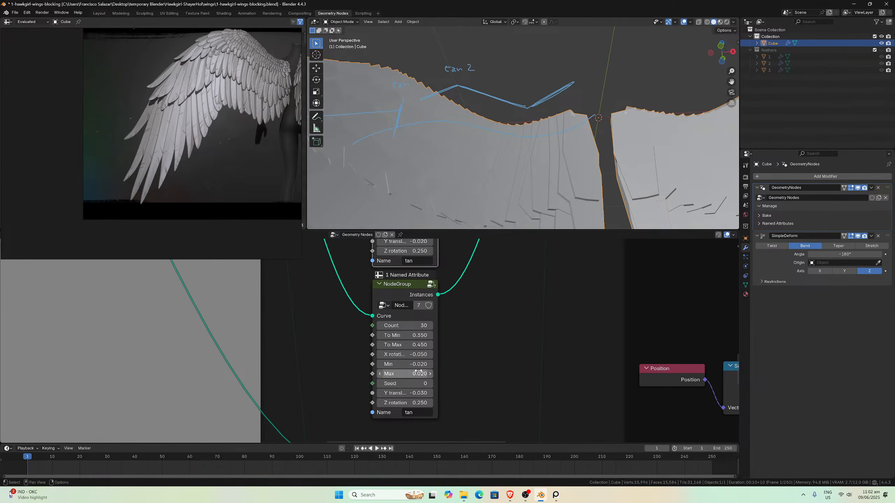
drag(405, 354, 383, 354)
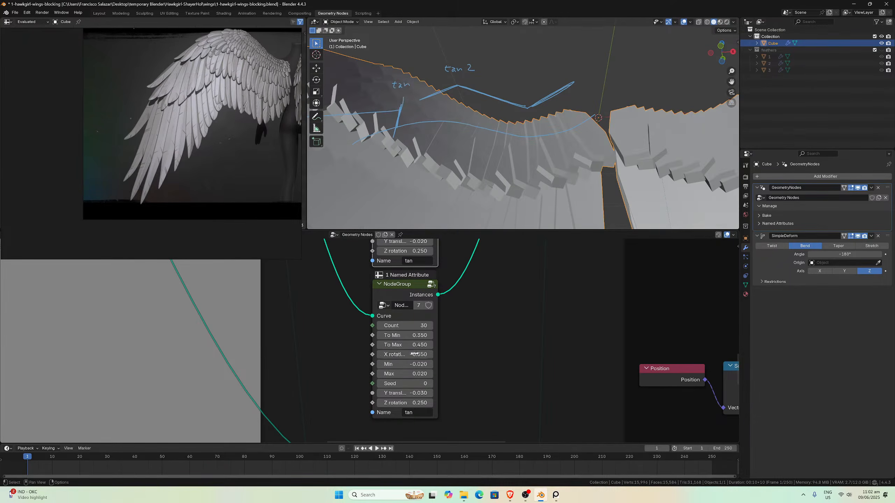
key(ctrl+z)
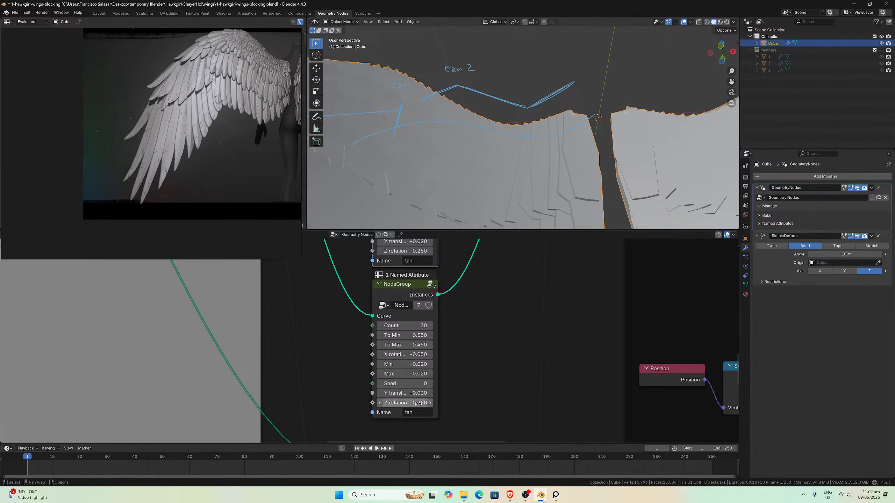
drag(418, 404, 396, 404)
key(ctrl+z)
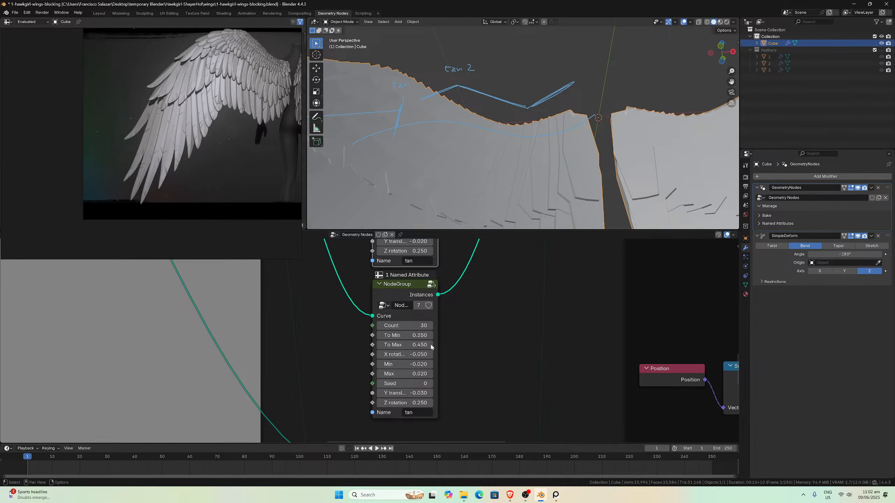
- Connect the Instances output of the lowest NodeGroup, which uses the tan2 attribute, to Join Geometry and check the wing's upper edge
scroll(458, 332, down, 3)
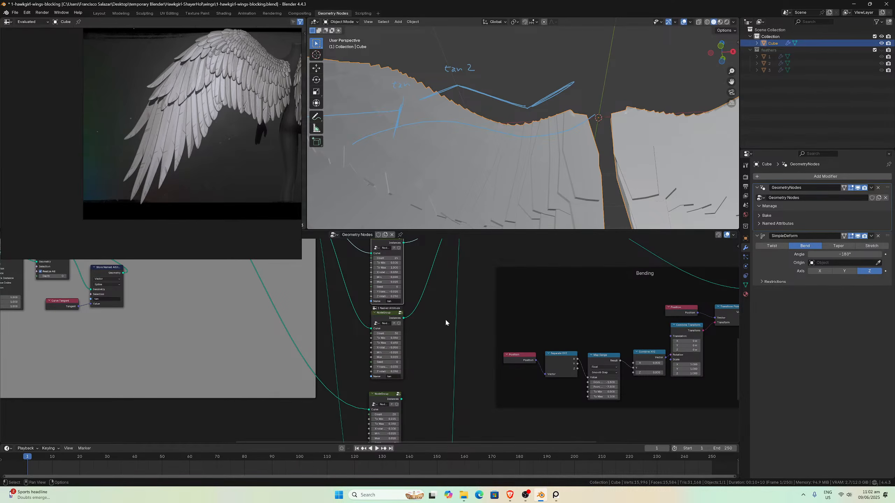
middle_drag(439, 308, 460, 387)
scroll(437, 347, up, 2)
middle_drag(435, 345, 439, 378)
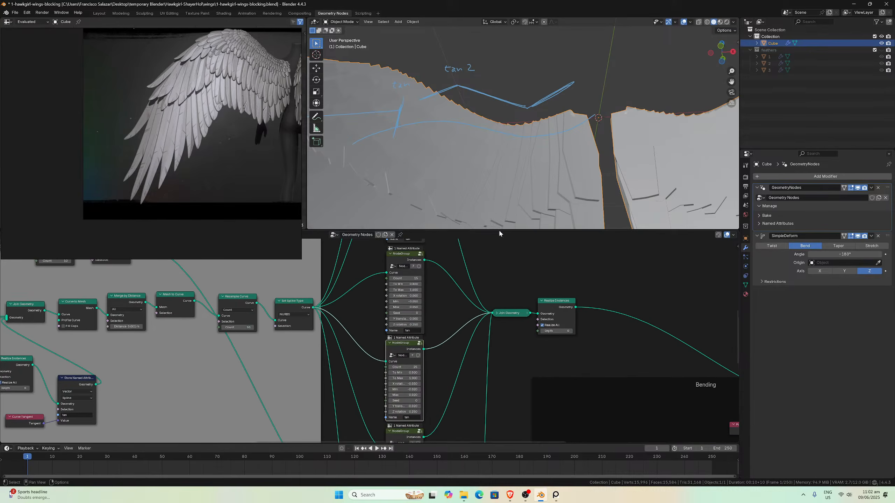
middle_drag(498, 227, 518, 205)
scroll(447, 307, down, 2)
mouse_move(427, 307)
middle_down()
mouse_move(447, 359)
mouse_move(439, 303)
middle_up()
scroll(433, 331, down, 1)
middle_drag(428, 360, 427, 332)
scroll(420, 345, up, 1)
scroll(427, 334, down, 2)
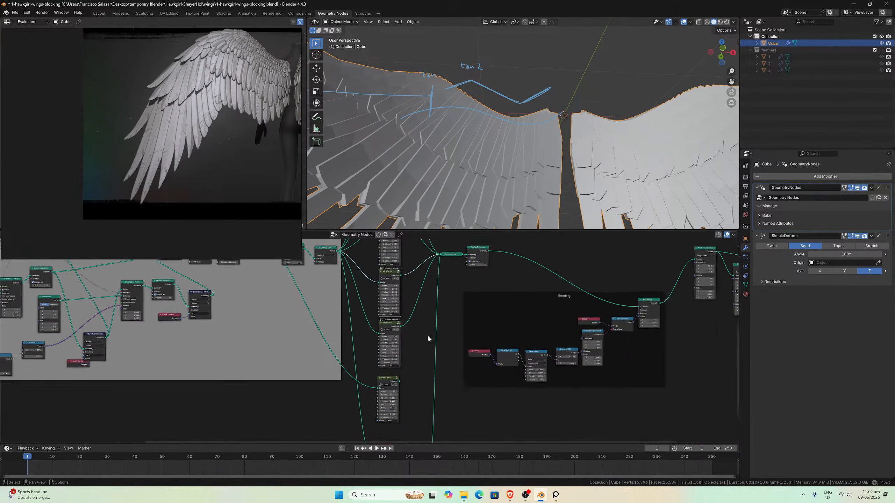
drag(394, 389, 433, 273)
mouse_move(472, 112)
middle_down()
mouse_move(443, 116)
mouse_move(457, 136)
mouse_move(445, 131)
mouse_move(484, 122)
middle_up()
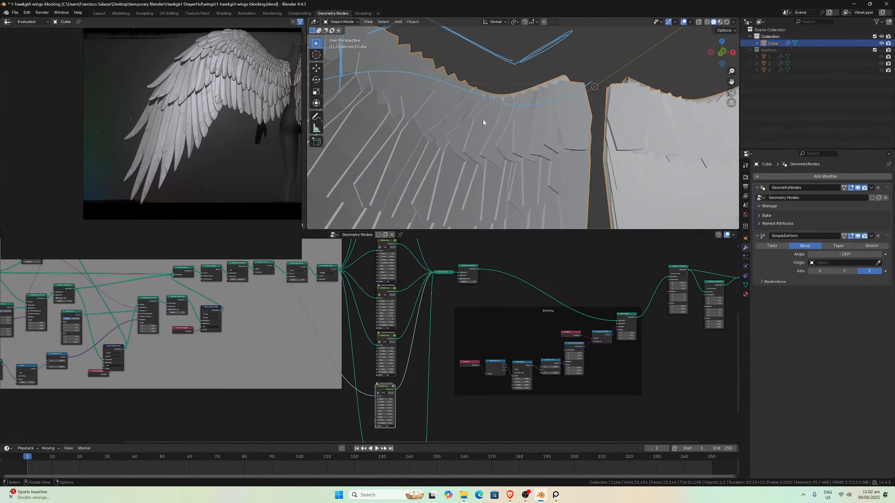
middle_drag(721, 81, 569, 81)
- Examine the alignment, rotation and scale nodes inside the lowest tan2 NodeGroup, return to the main node tree, and review the wing
middle_drag(425, 387, 430, 309)
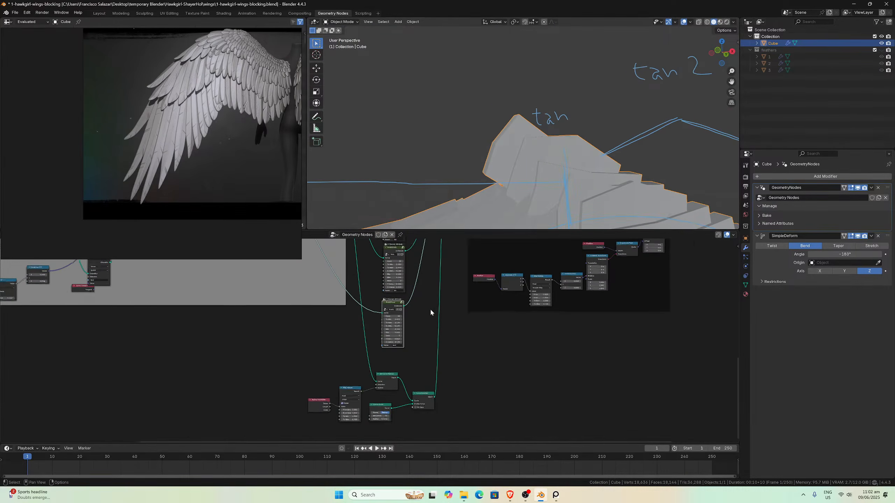
scroll(431, 313, up, 2)
scroll(432, 319, up, 4)
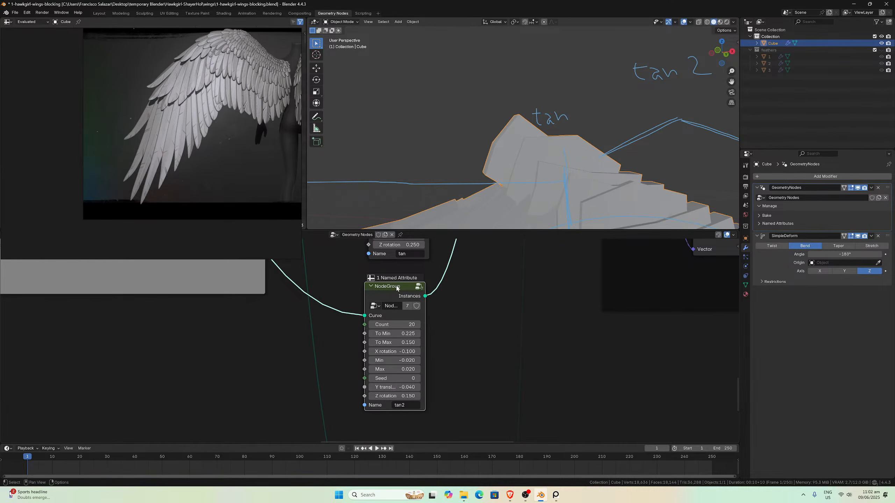
key(Tab)
scroll(448, 356, down, 3)
scroll(401, 327, up, 1)
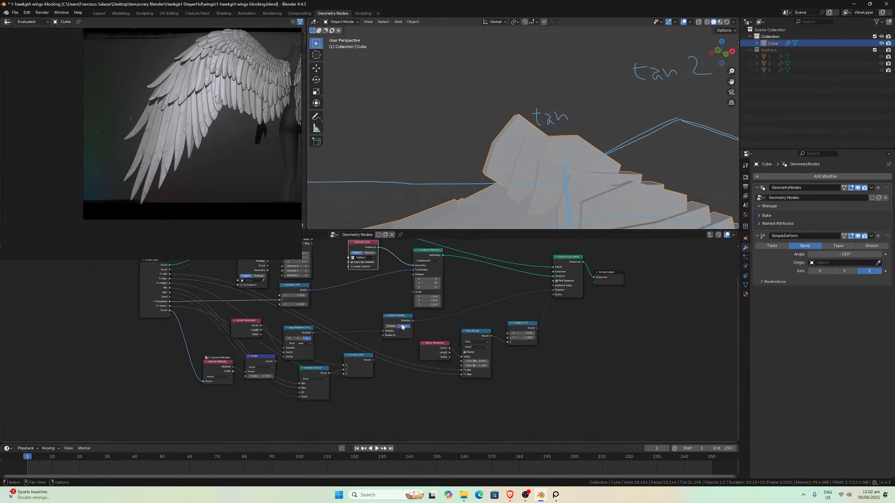
scroll(403, 327, up, 1)
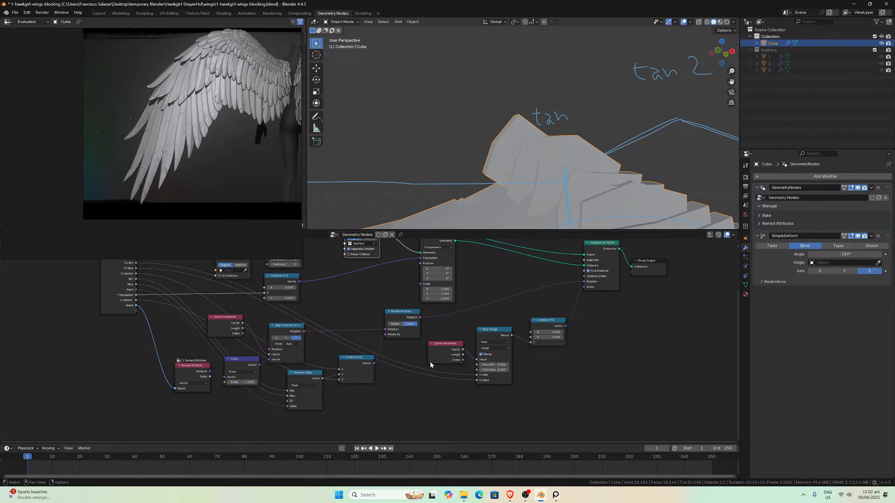
scroll(429, 362, up, 1)
middle_drag(429, 363, 531, 400)
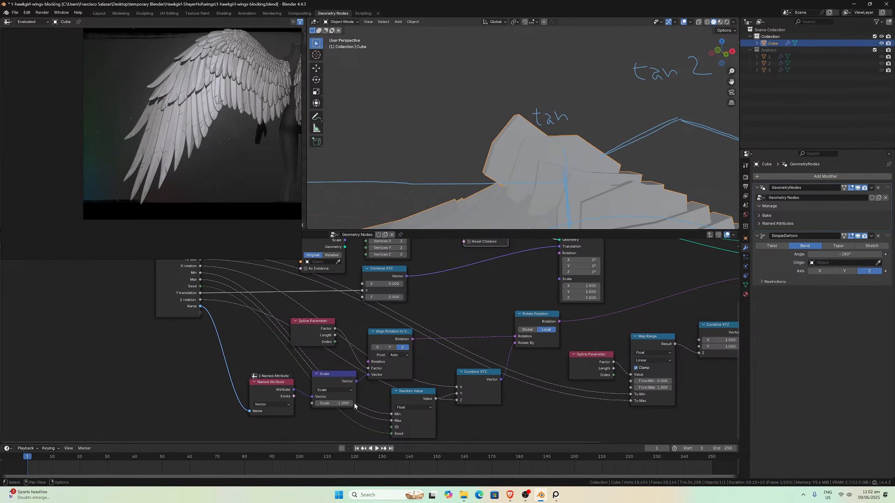
middle_drag(516, 394, 368, 384)
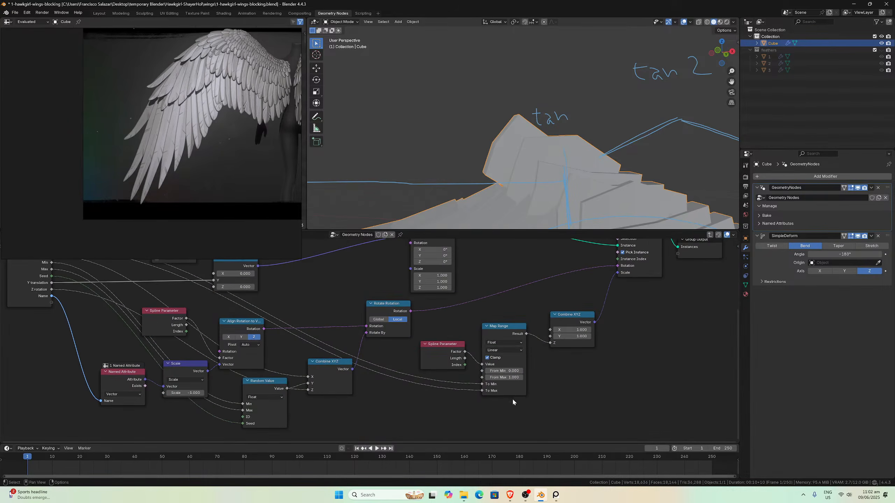
middle_drag(458, 374, 489, 380)
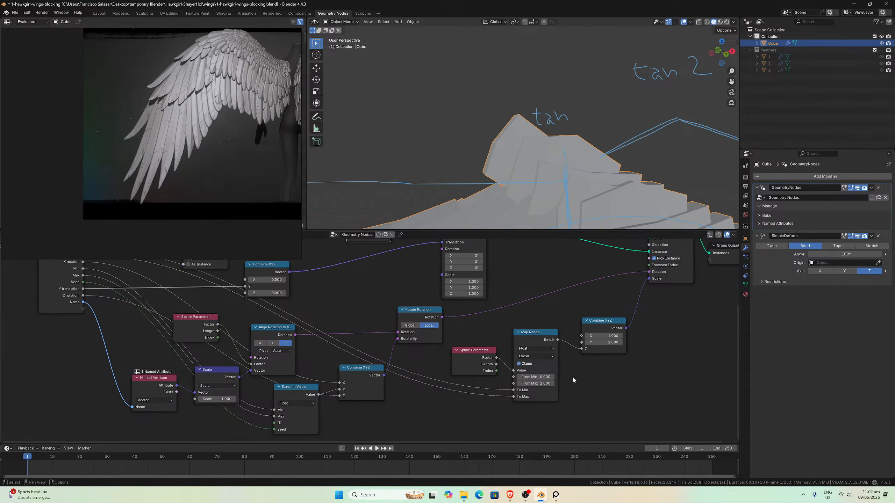
middle_drag(355, 386, 466, 371)
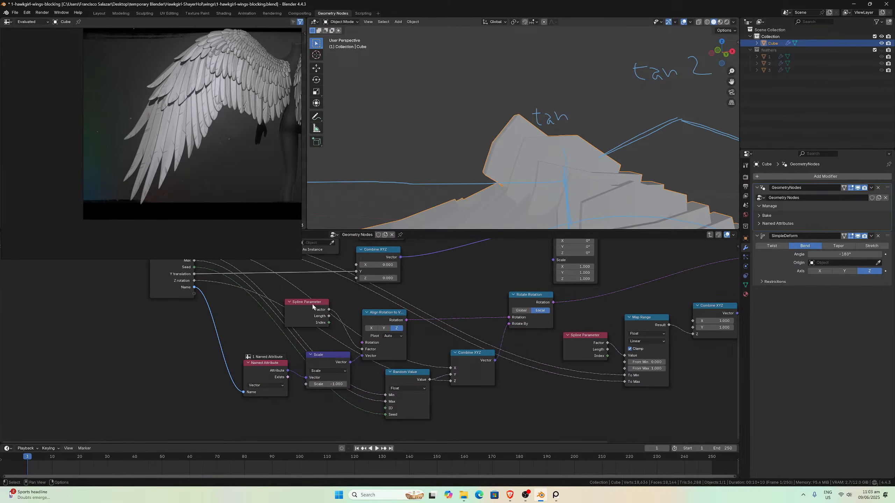
middle_drag(177, 311, 215, 366)
scroll(455, 416, down, 1)
middle_drag(454, 392, 445, 376)
scroll(261, 315, up, 1)
middle_drag(247, 293, 236, 312)
click(210, 284)
key(Tab)
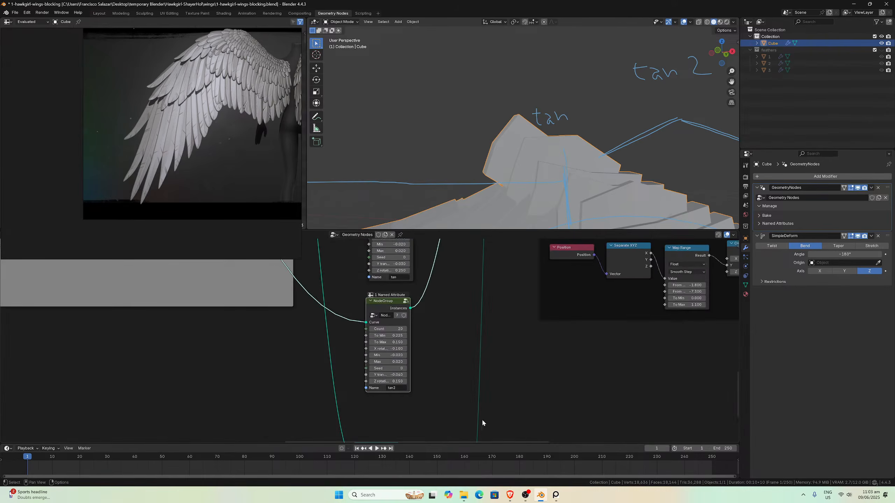
scroll(430, 379, up, 1)
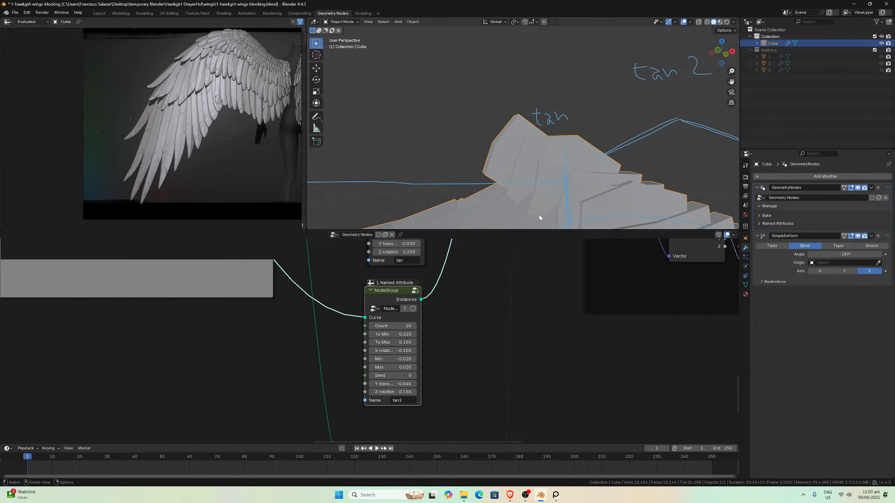
middle_drag(538, 216, 577, 183)
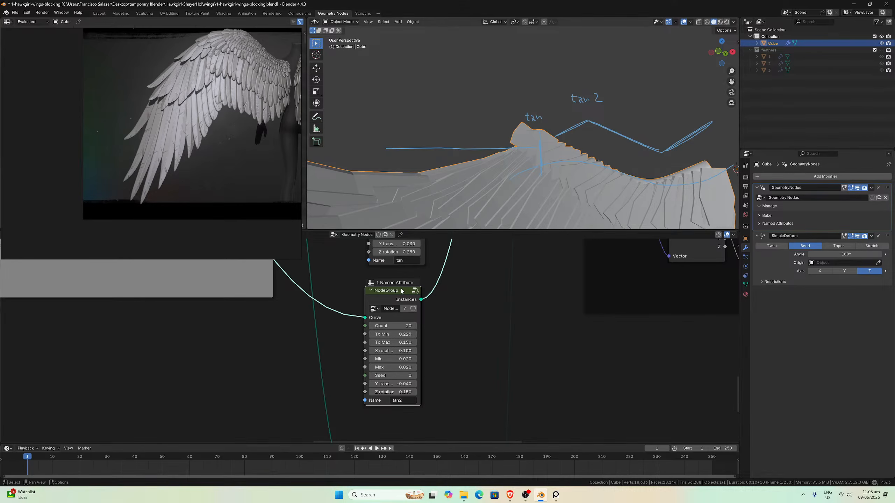
- Open the lowest tan2 NodeGroup and reposition its Spline Parameter and Align Rotation to Vector nodes above the Scale node
key(Tab)
scroll(468, 362, down, 4)
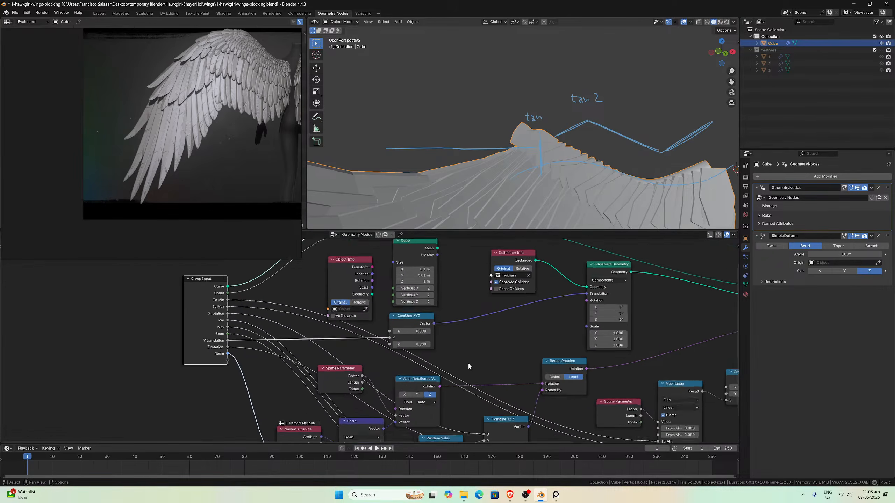
middle_drag(473, 364, 503, 321)
scroll(497, 340, up, 4)
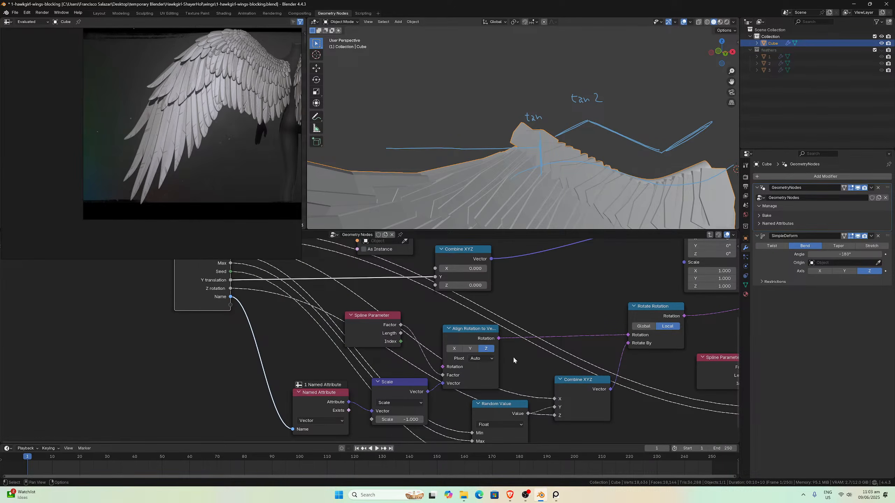
scroll(406, 337, up, 3)
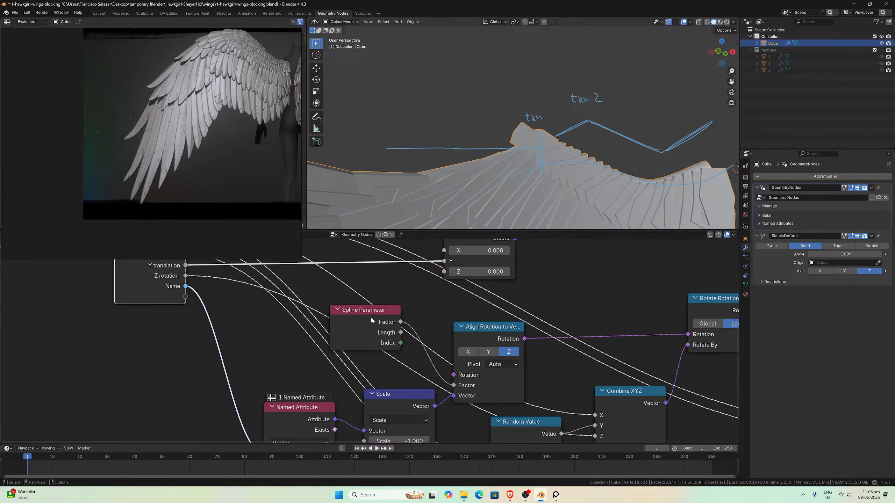
drag(372, 319, 363, 330)
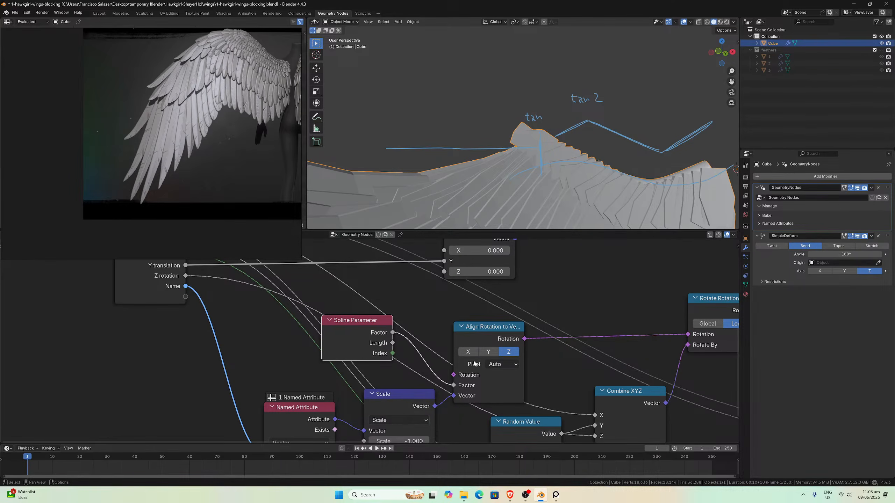
scroll(498, 363, down, 5)
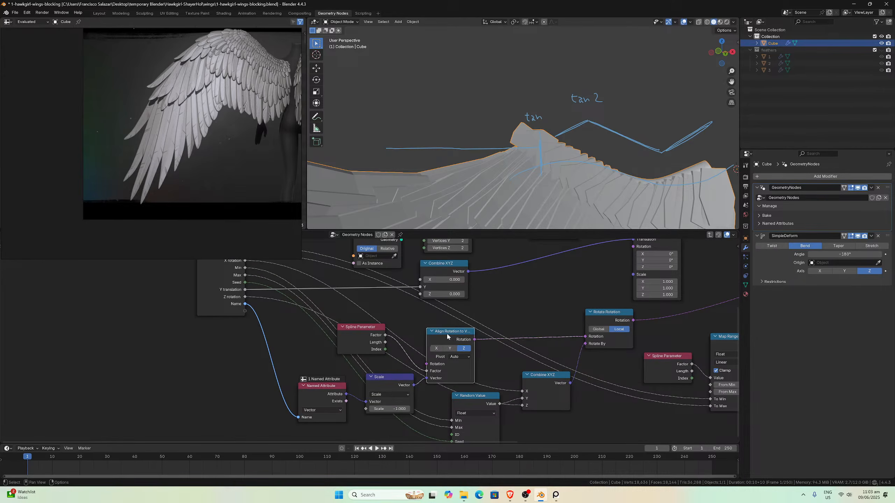
drag(447, 333, 481, 310)
drag(369, 331, 403, 319)
scroll(448, 342, up, 1)
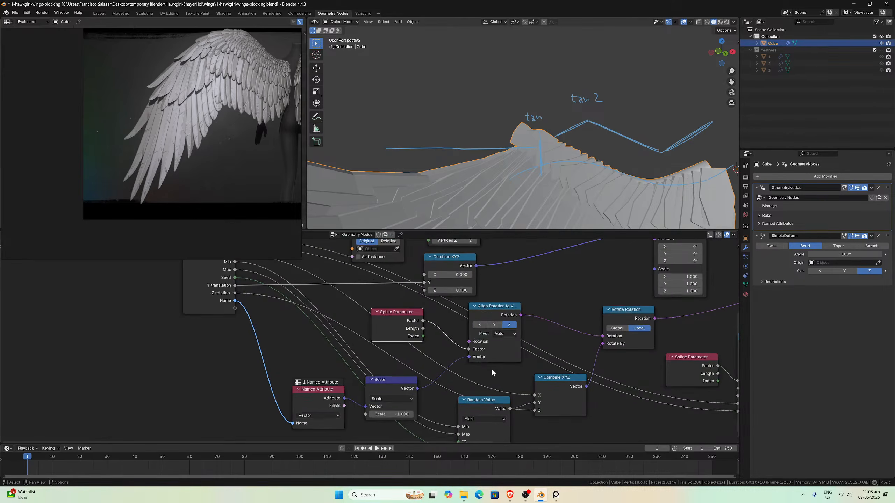
- Examine the node chain from the named attribute through Rotate Rotation and Map Range to Instance on Points
middle_drag(492, 369, 431, 361)
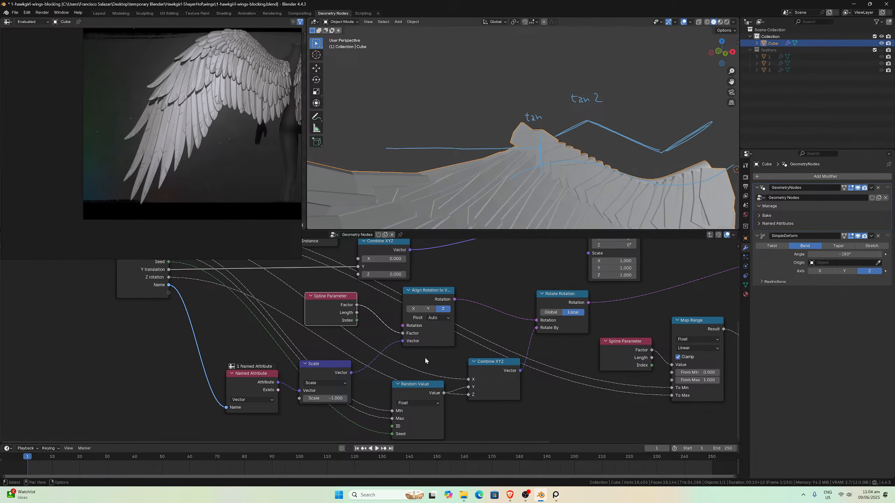
scroll(425, 357, down, 3)
middle_drag(425, 357, 394, 359)
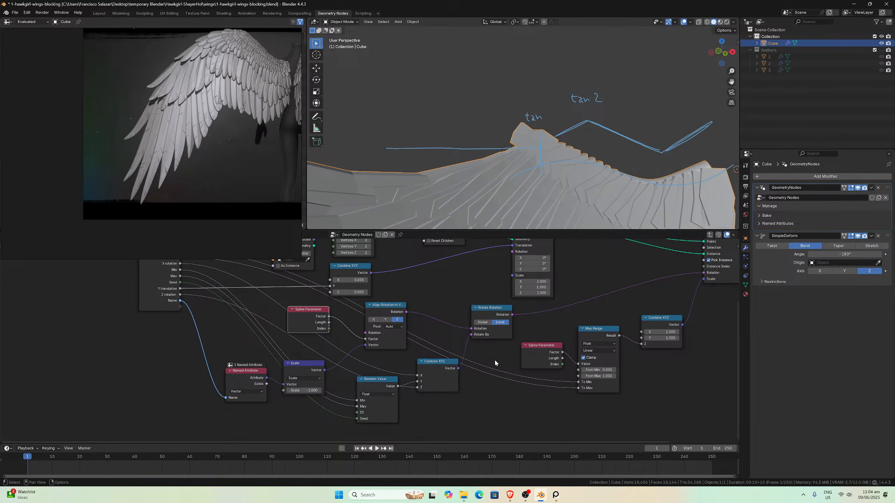
scroll(500, 370, down, 2)
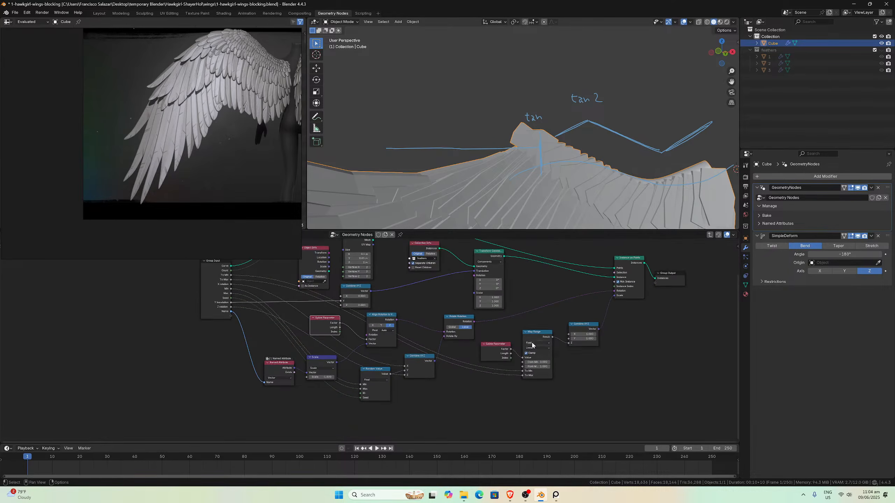
middle_drag(562, 371, 527, 377)
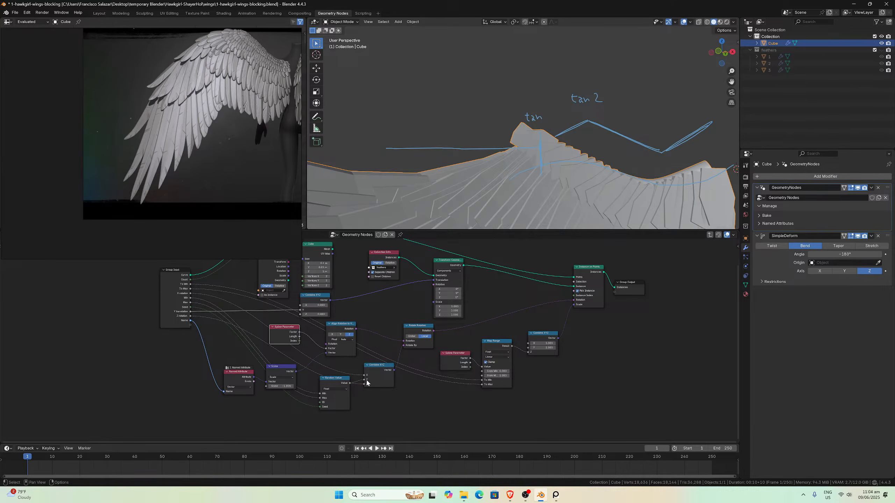
- Try detaching the Align Rotation to Vector link from the Rotate Rotation node, and undo it
scroll(363, 379, up, 2)
middle_drag(363, 377, 444, 354)
scroll(445, 354, up, 1)
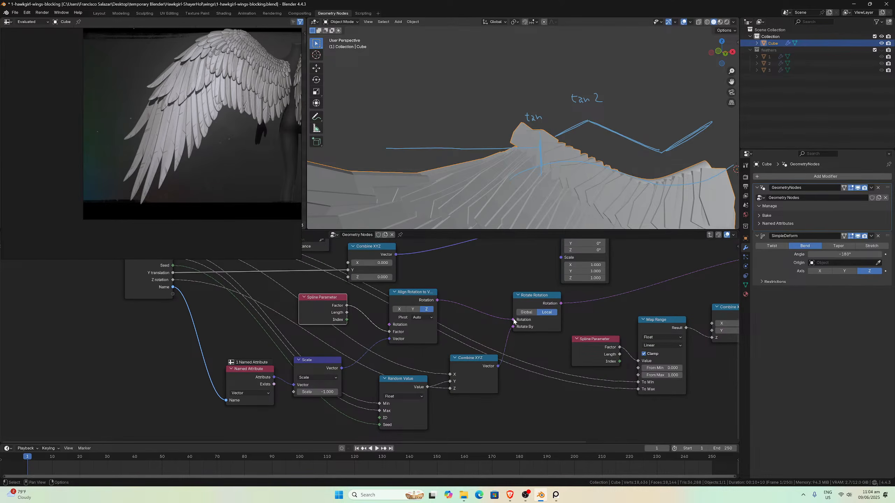
drag(513, 319, 500, 318)
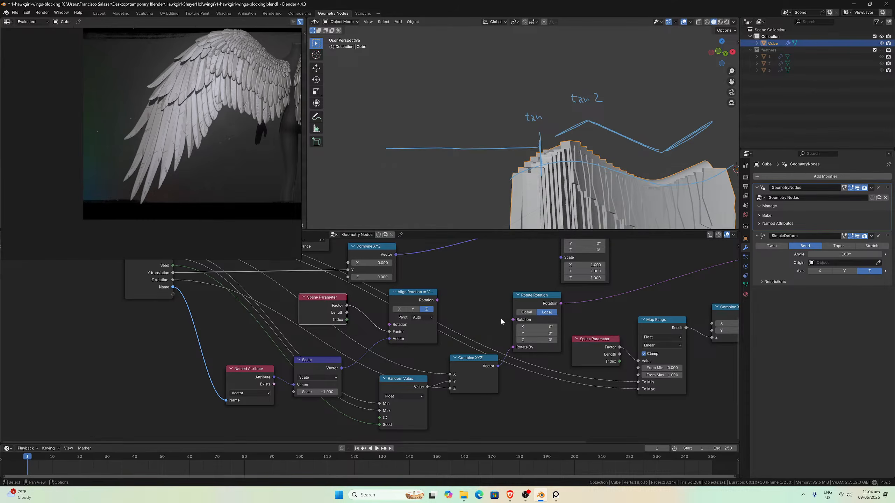
key(ctrl+z)
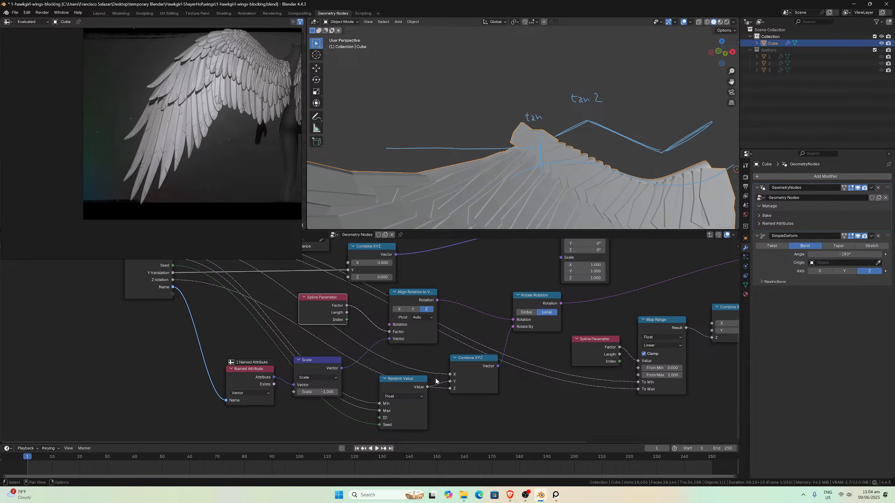
- Move the Random Value node away from Combine XYZ, nudge the Spline Parameter node aside, and check the wing's upper edge
drag(407, 384, 388, 374)
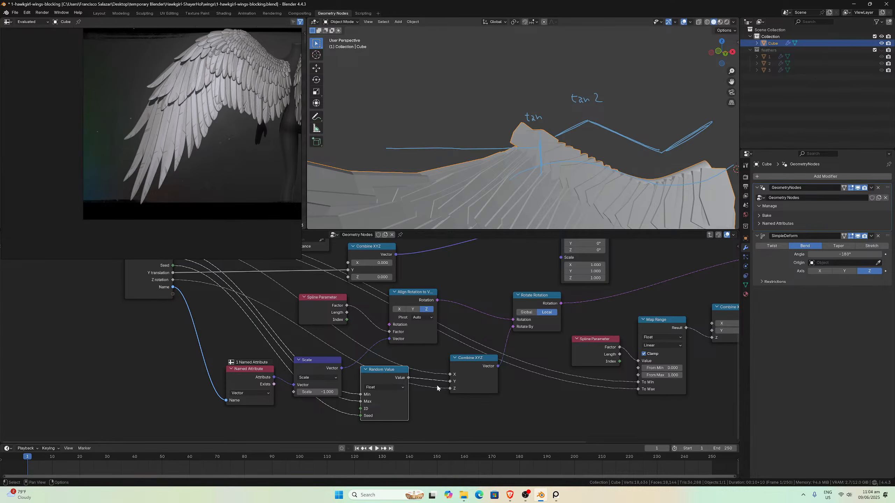
drag(326, 303, 320, 302)
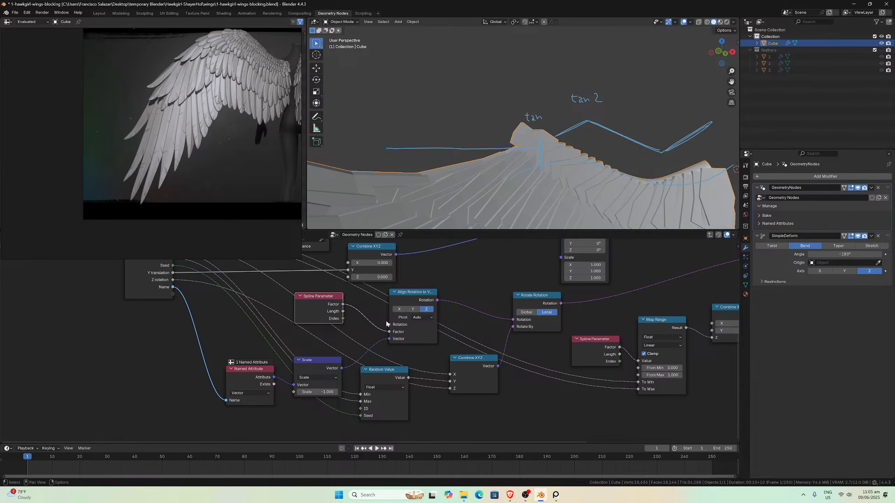
scroll(560, 155, down, 1)
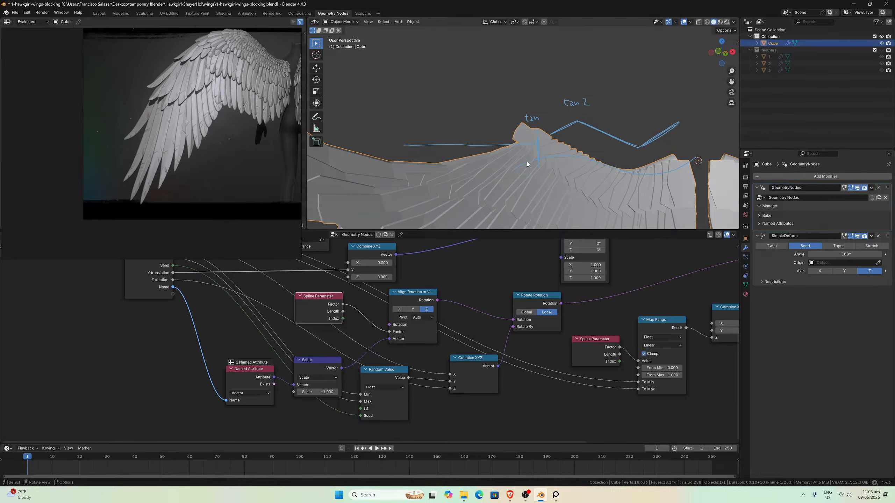
mouse_move(527, 164)
middle_down()
mouse_move(571, 169)
mouse_move(548, 153)
middle_up()
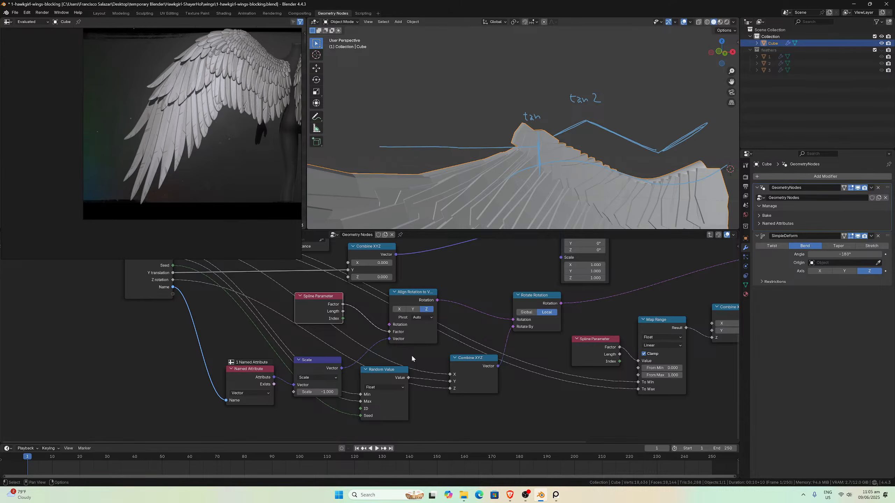
- Try raising the Scale node's factor from negative to 0.010 while watching the feather direction, and cancel the change
middle_drag(409, 356, 492, 365)
scroll(476, 374, up, 4)
scroll(445, 389, up, 1)
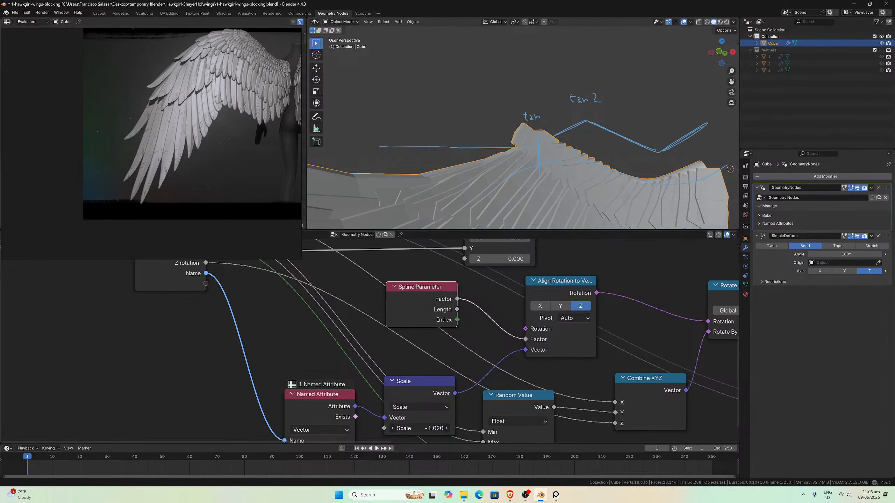
drag(420, 429, 446, 428)
drag(446, 429, 446, 428)
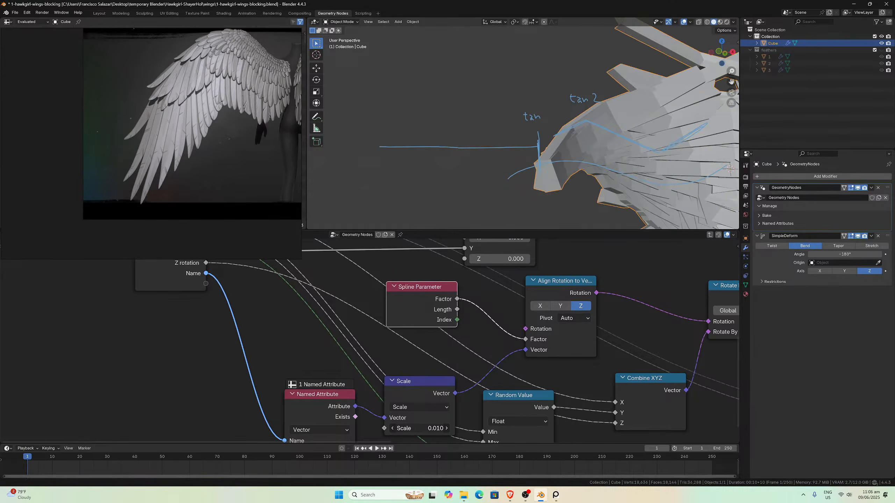
key(BackSpace)
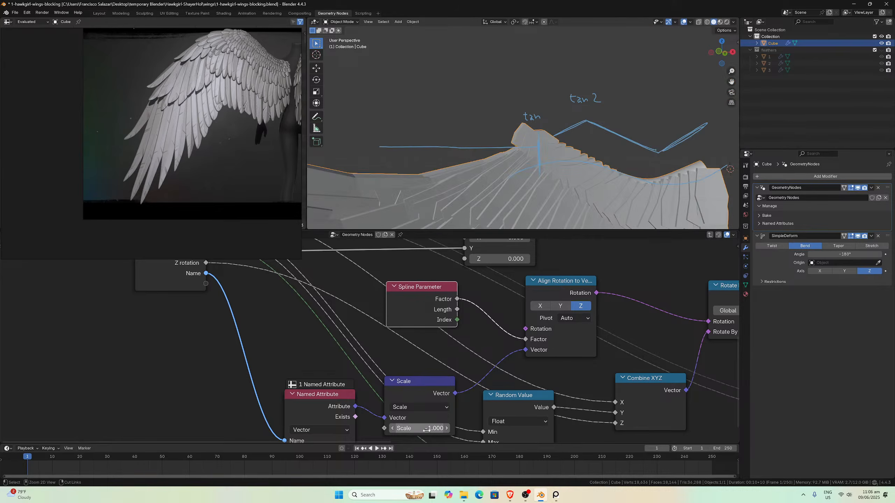
- Try a factor of -0.020 on the Scale node fed by the named attribute, and undo it
scroll(365, 396, down, 1)
middle_drag(365, 396, 359, 367)
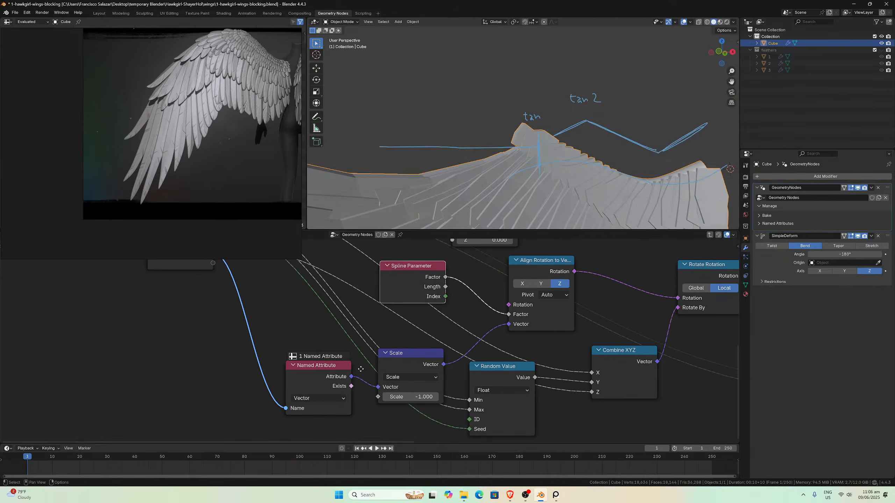
drag(378, 387, 405, 388)
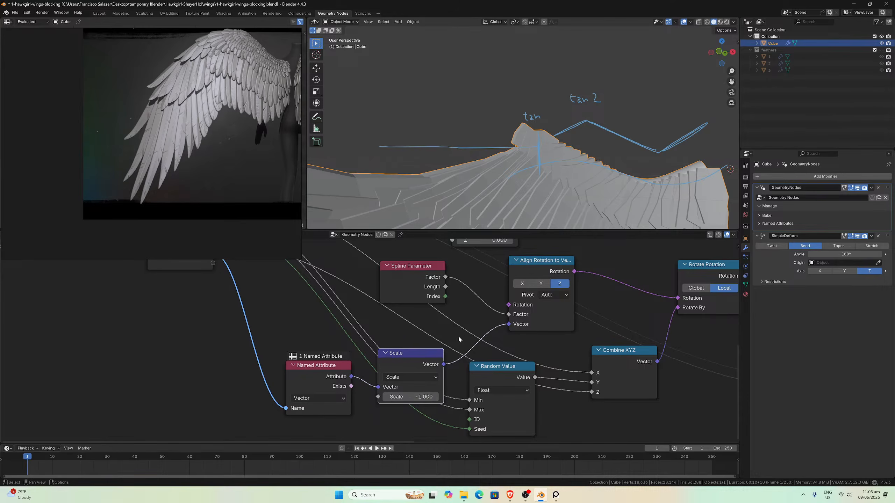
middle_drag(466, 310, 456, 311)
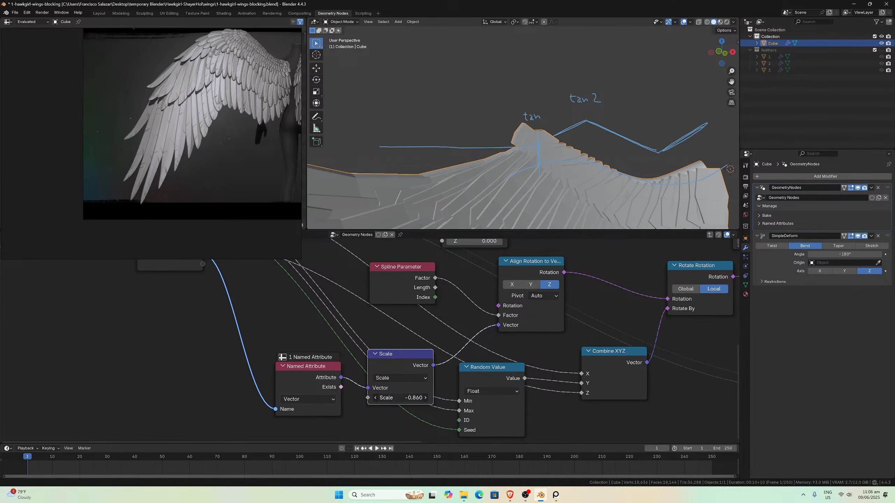
drag(400, 398, 410, 397)
drag(410, 398, 416, 398)
drag(416, 398, 416, 397)
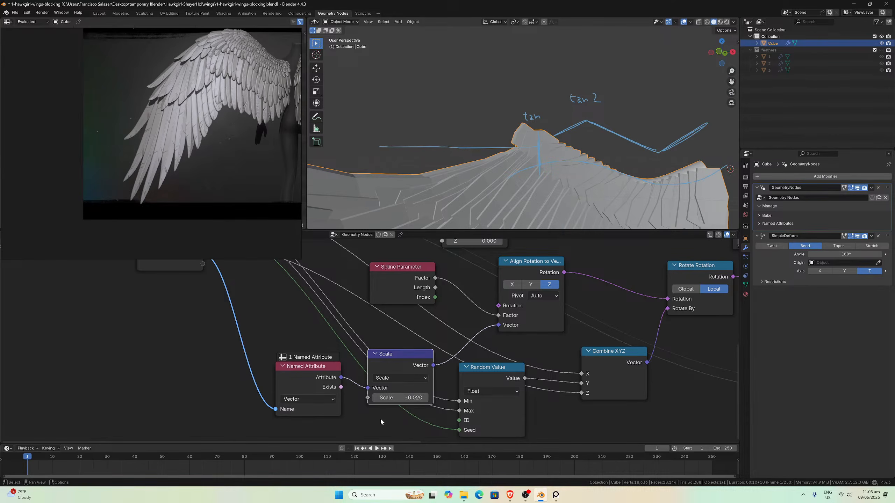
key(ctrl+z)
- Shift the Spline Parameter node away from Align Rotation to Vector, then try unlinking its Factor and undo the unlinking
middle_drag(418, 338, 405, 351)
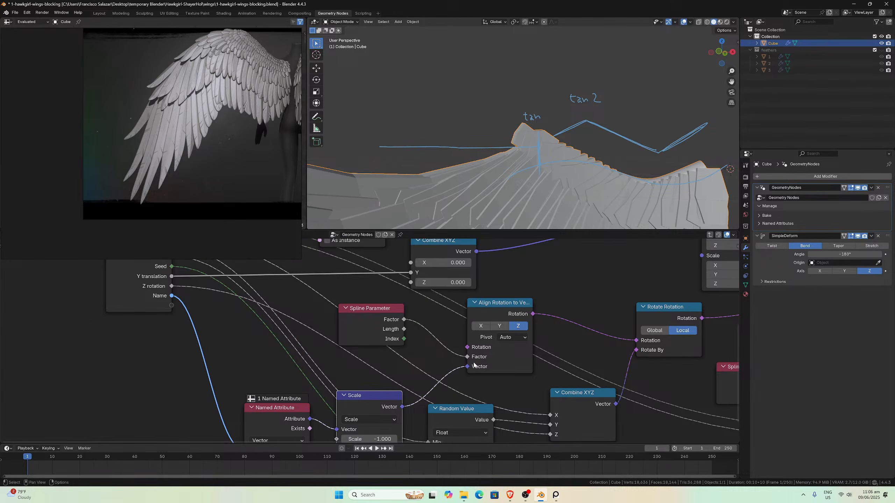
drag(387, 313, 374, 310)
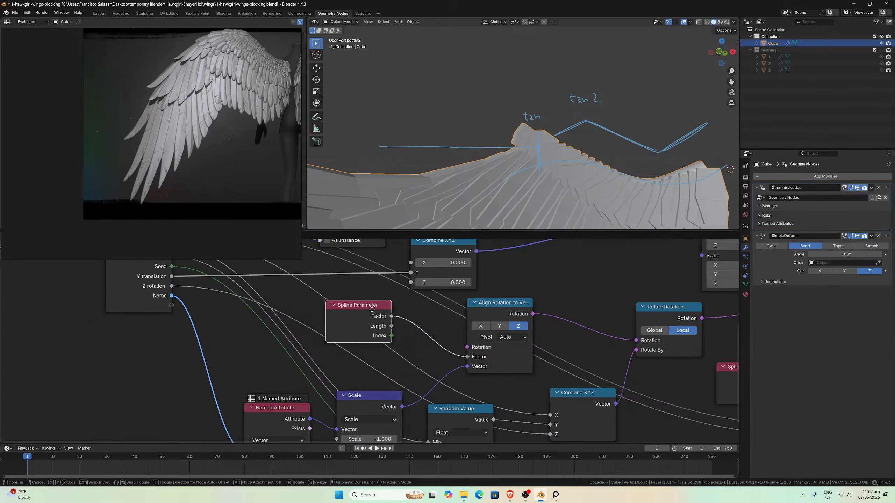
drag(467, 358, 438, 347)
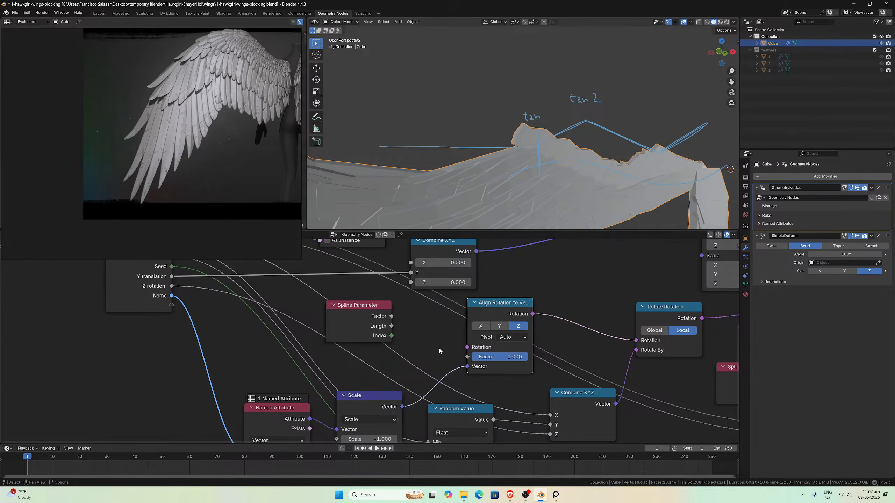
middle_drag(570, 158, 560, 150)
key(ctrl+z)
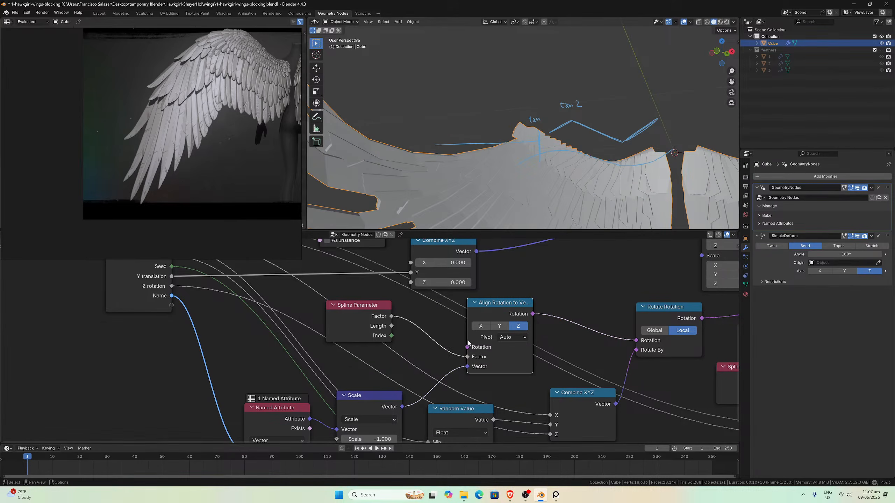
- Select the Spline Parameter node and review how the feathers fan out across both wings
click(372, 309)
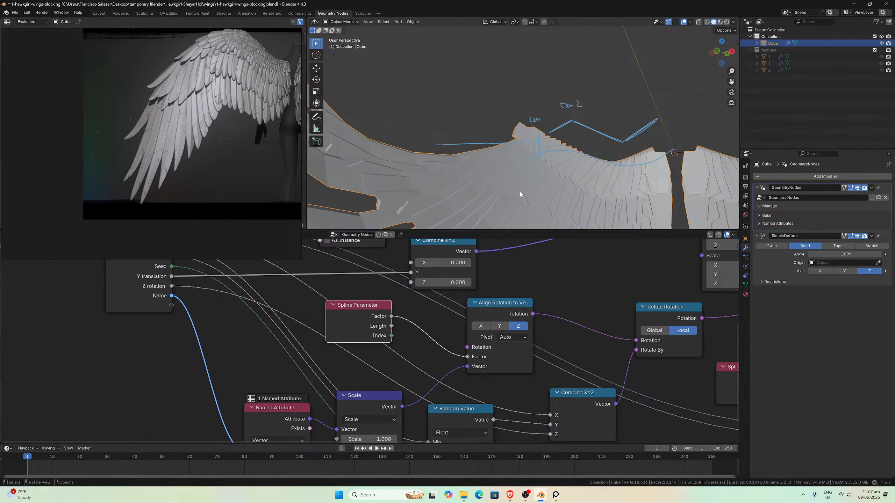
middle_drag(520, 192, 566, 169)
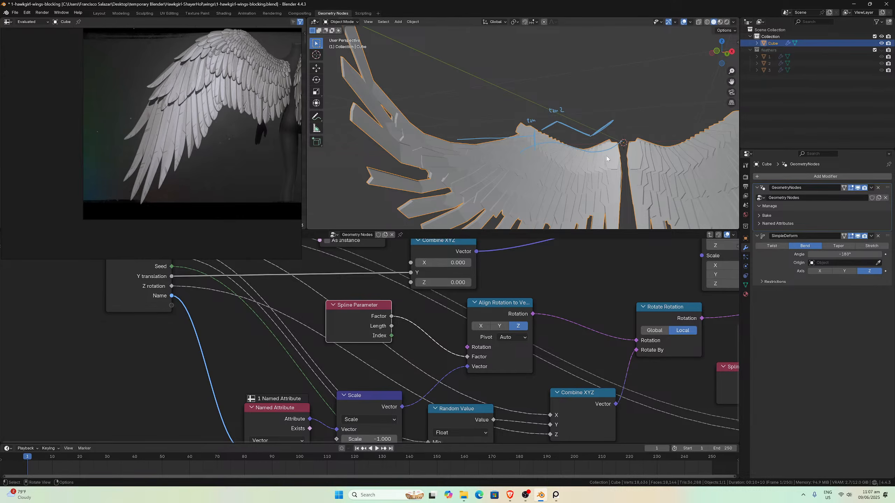
middle_drag(609, 165, 619, 168)
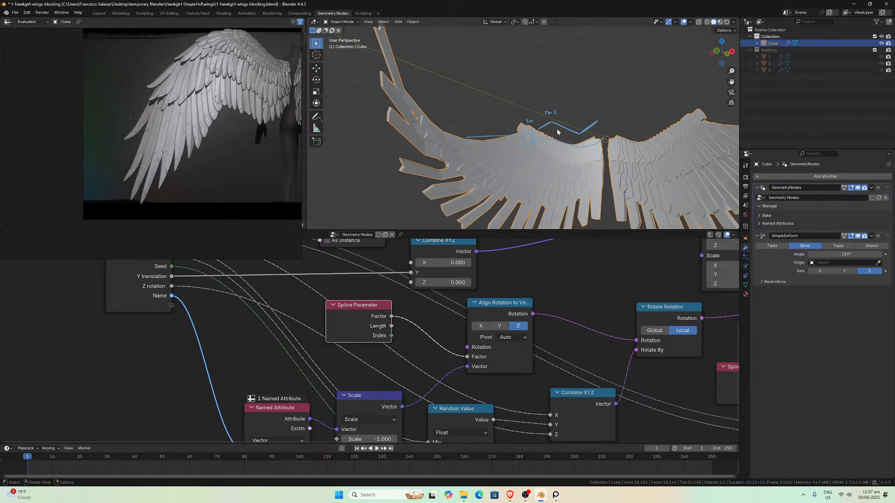
scroll(556, 130, up, 2)
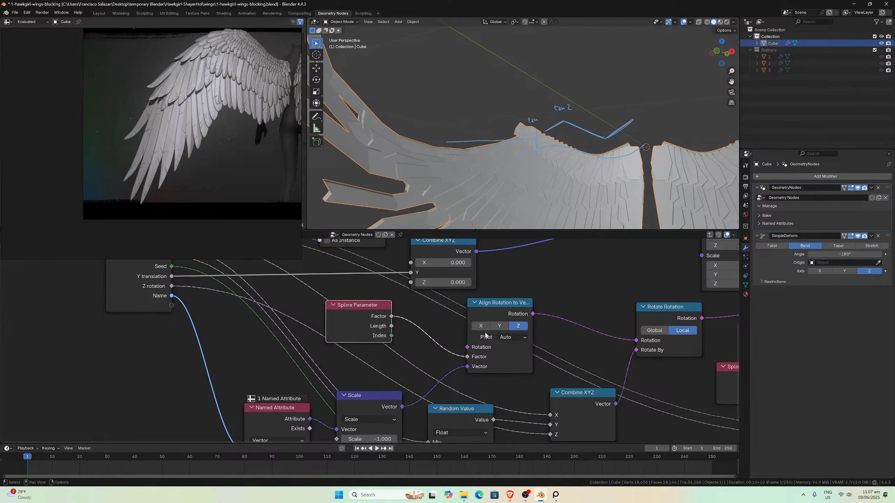
- Try unplugging the Rotation input of Rotate Rotation once more, undo it, and review the surrounding alignment nodes
drag(635, 340, 621, 339)
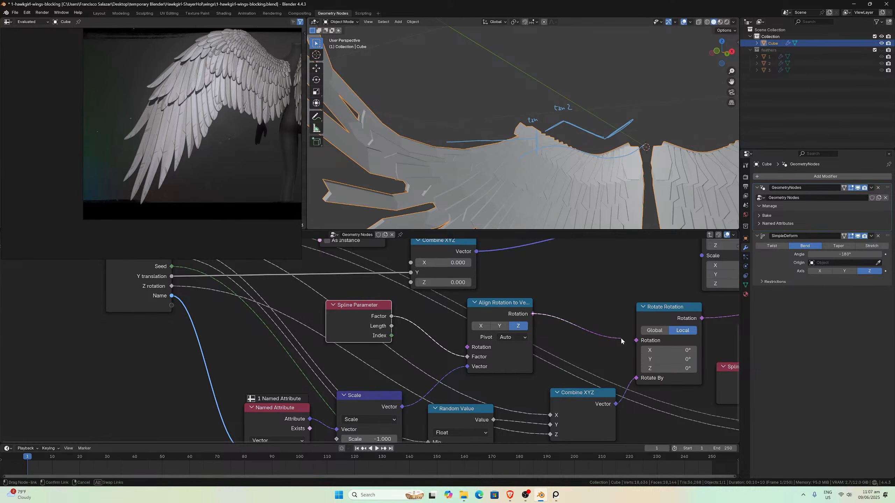
key(ctrl+z)
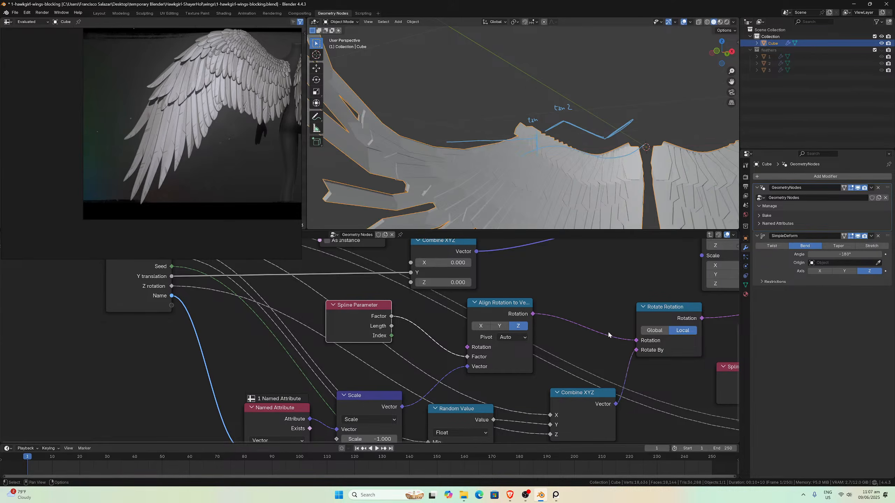
middle_drag(589, 327, 497, 312)
scroll(514, 292, down, 1)
scroll(482, 319, up, 2)
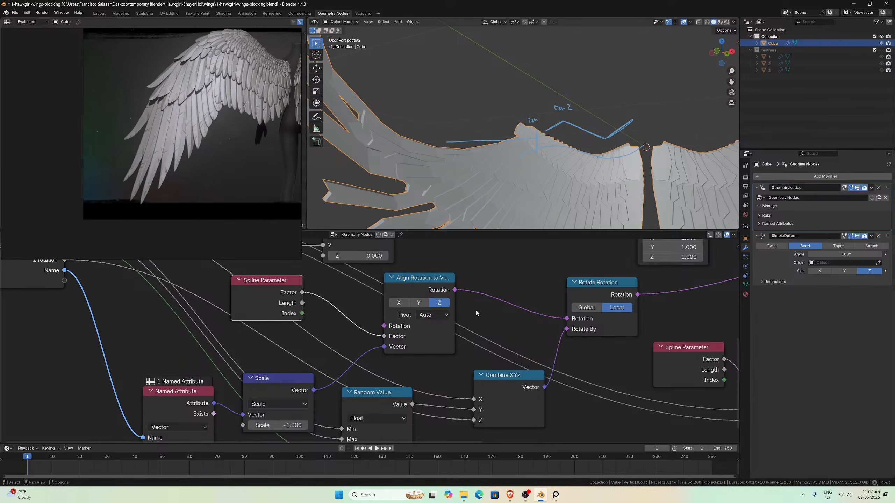
- Try unplugging the Rotation input of Rotate Rotation and turning its Y rotation to 92.1°, and undo both
scroll(494, 309, up, 1)
scroll(537, 147, up, 2)
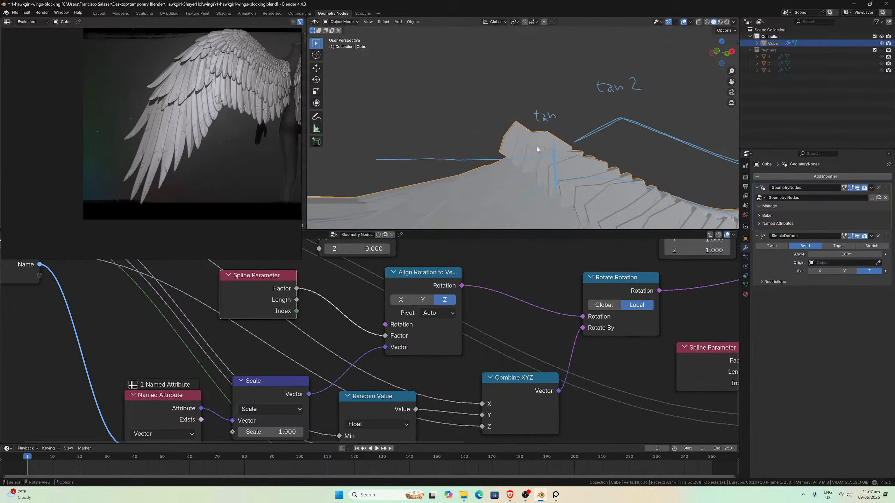
scroll(526, 151, up, 3)
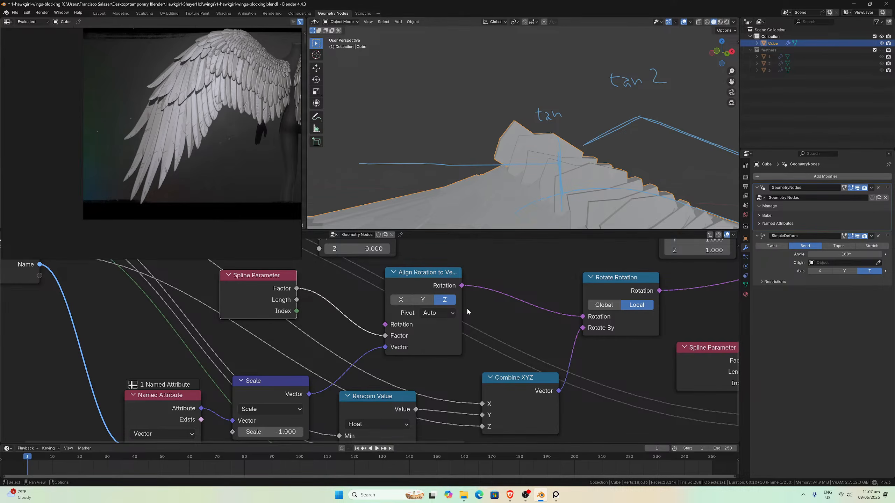
scroll(466, 311, down, 1)
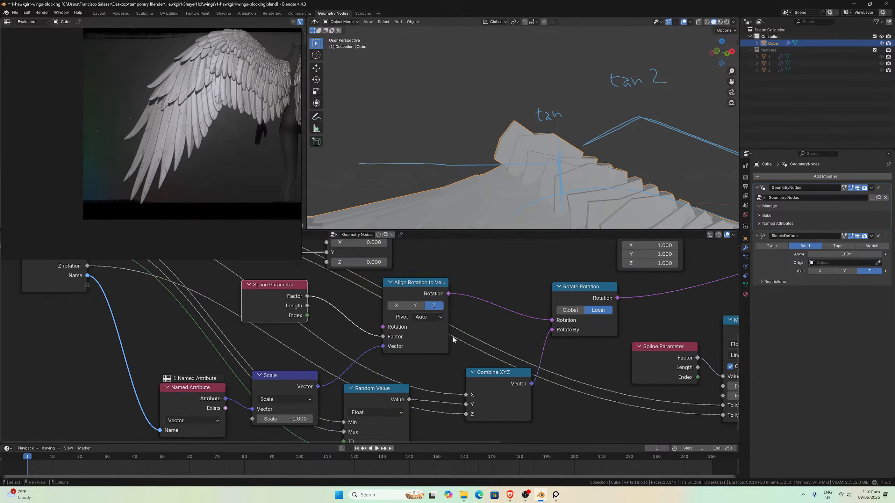
middle_drag(449, 348, 463, 318)
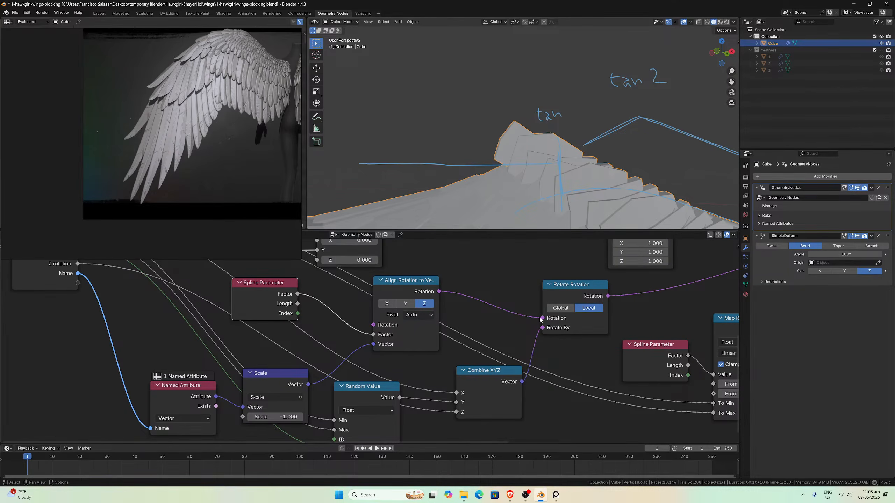
drag(542, 318, 617, 337)
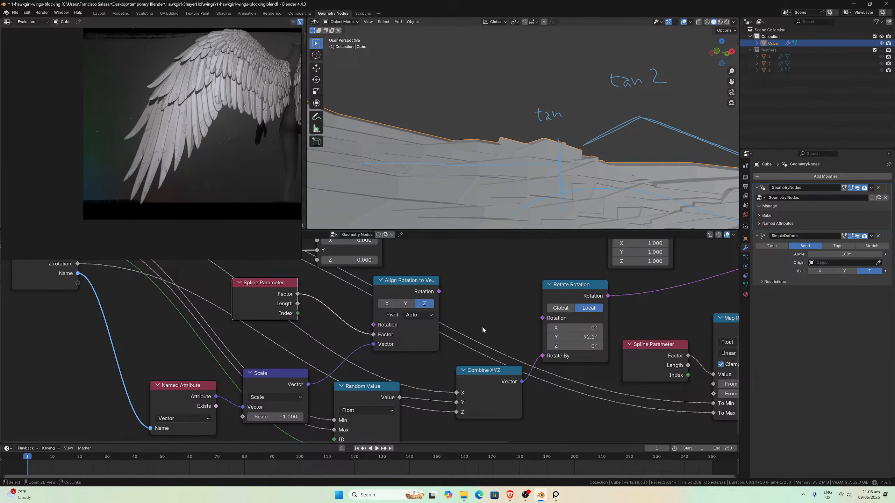
key(ctrl+z)
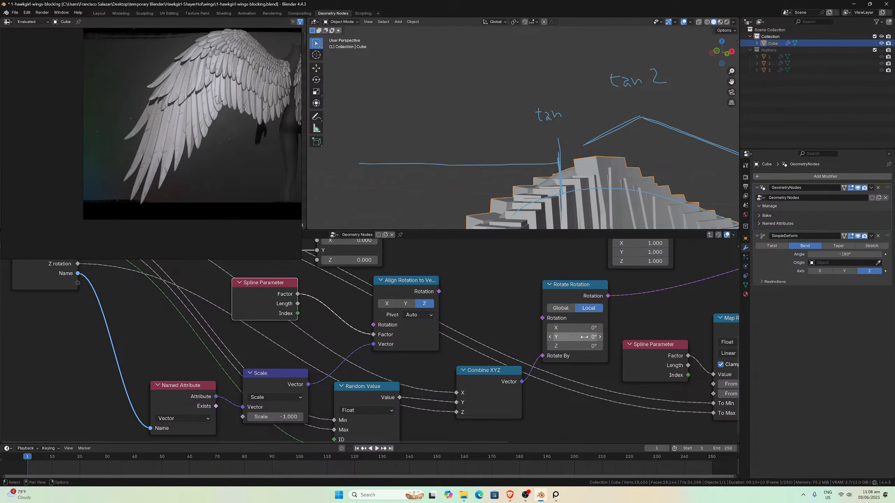
drag(575, 337, 543, 319)
key(ctrl+z)
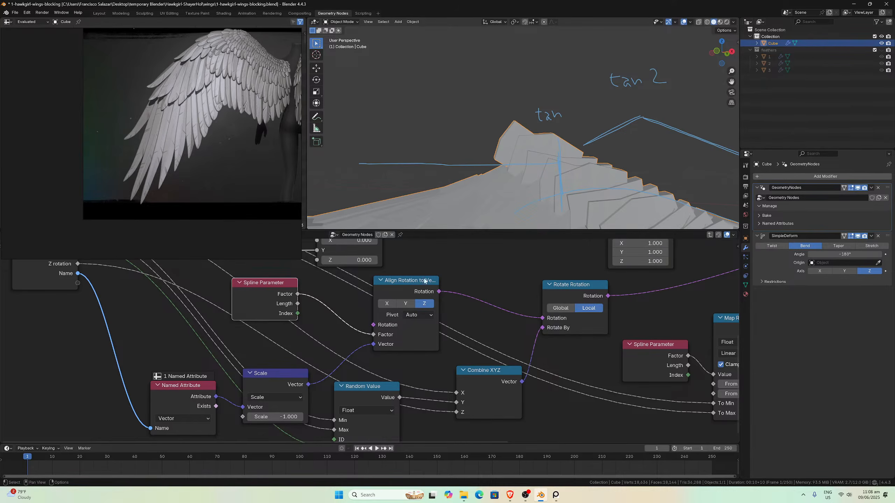
- Inspect the sockets of Align Rotation to Vector and Random Value, and the To Min and To Max inputs of Map Range
mouse_move(439, 293)
mouse_move(374, 338)
scroll(450, 377, down, 1)
mouse_move(398, 396)
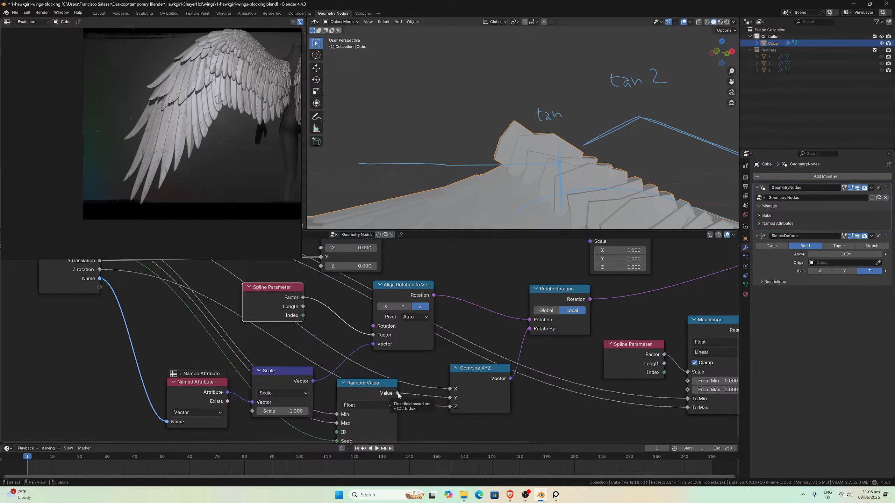
middle_drag(398, 396, 226, 379)
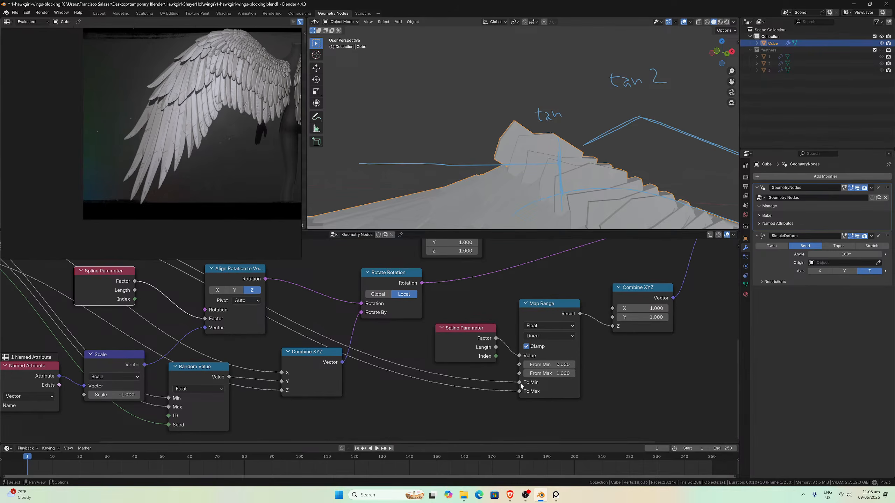
mouse_move(521, 383)
scroll(521, 380, up, 4)
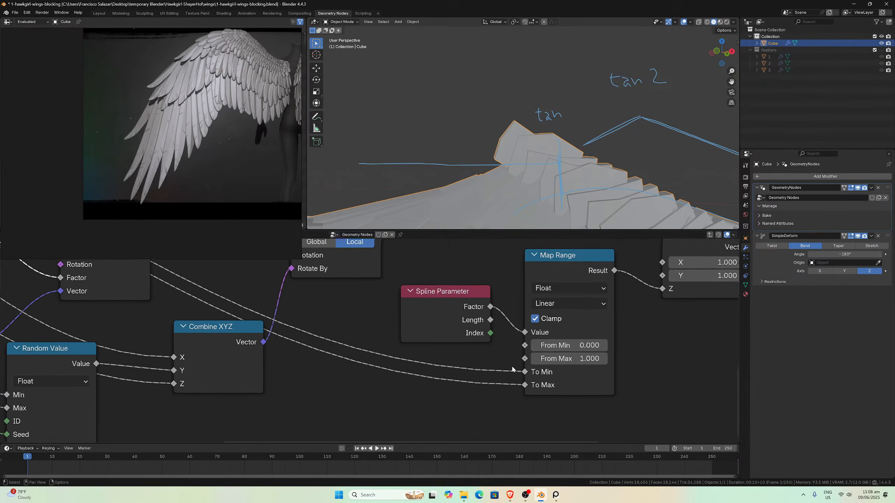
middle_drag(518, 377, 457, 353)
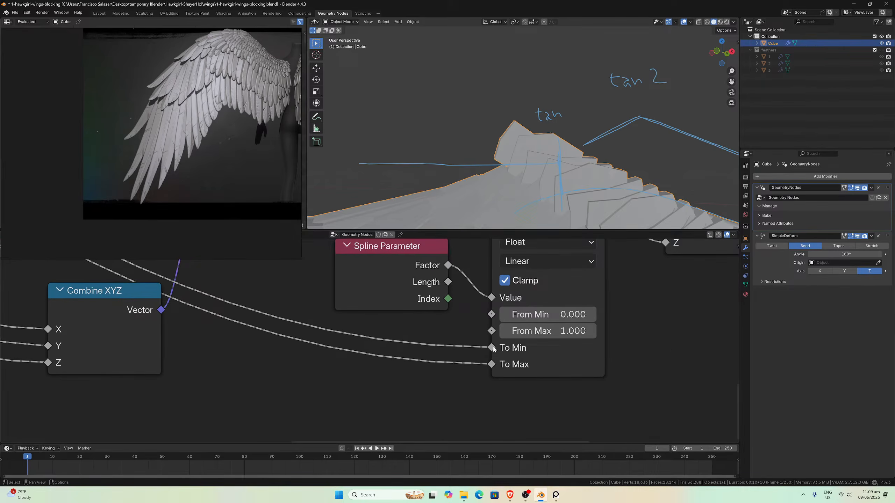
mouse_move(494, 349)
- Turn on the Screencast Keys display for the viewport and hide its settings again
key(n)
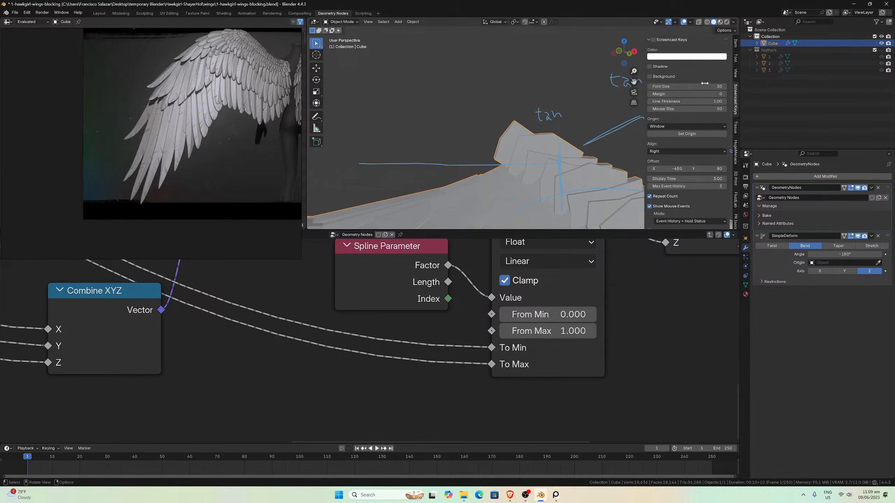
key(n)
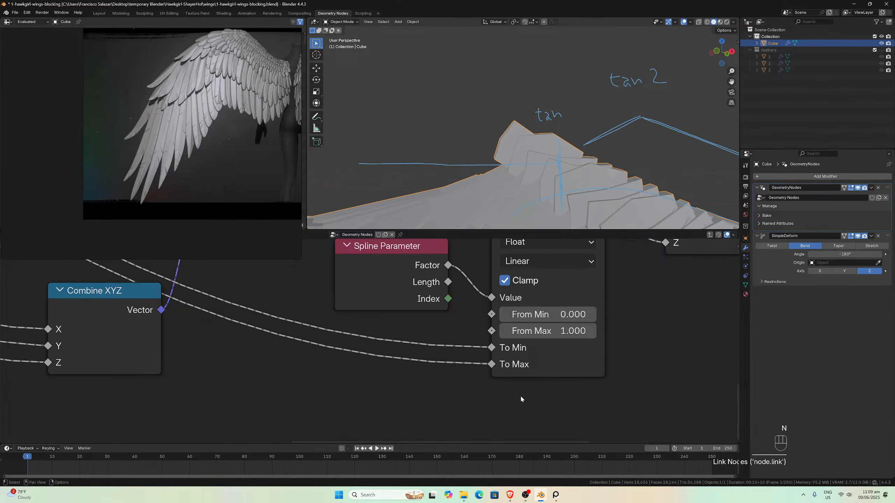
- Review the group's whole node network, from Group Input through the rotation and Map Range nodes to Instance on Points
scroll(465, 400, down, 4)
middle_drag(446, 391, 434, 403)
scroll(429, 409, down, 1)
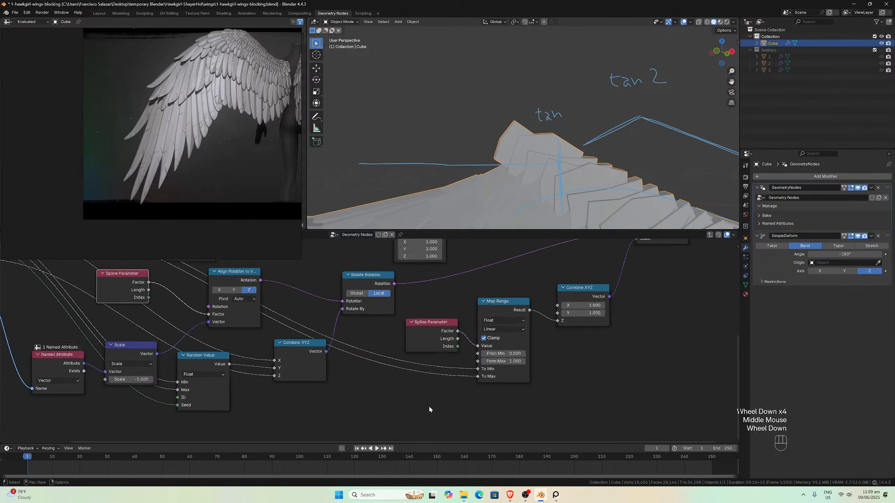
scroll(379, 357, down, 1)
middle_drag(380, 357, 417, 384)
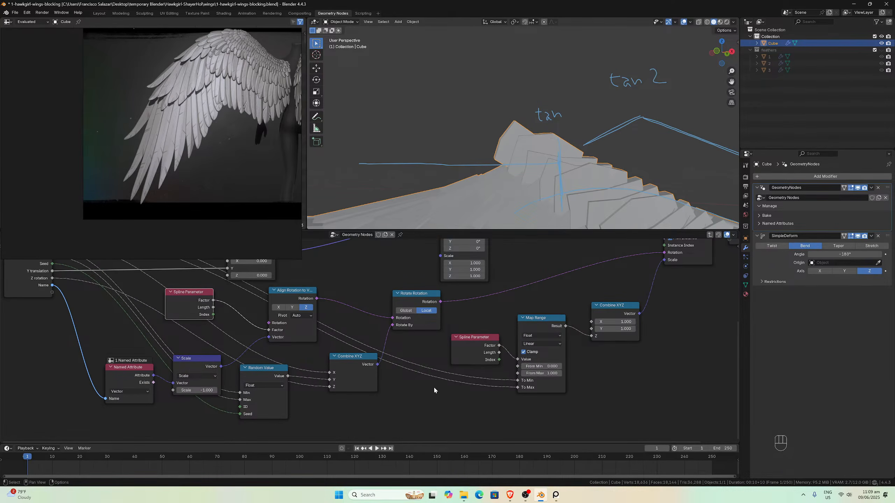
scroll(433, 386, down, 3)
middle_drag(434, 386, 452, 401)
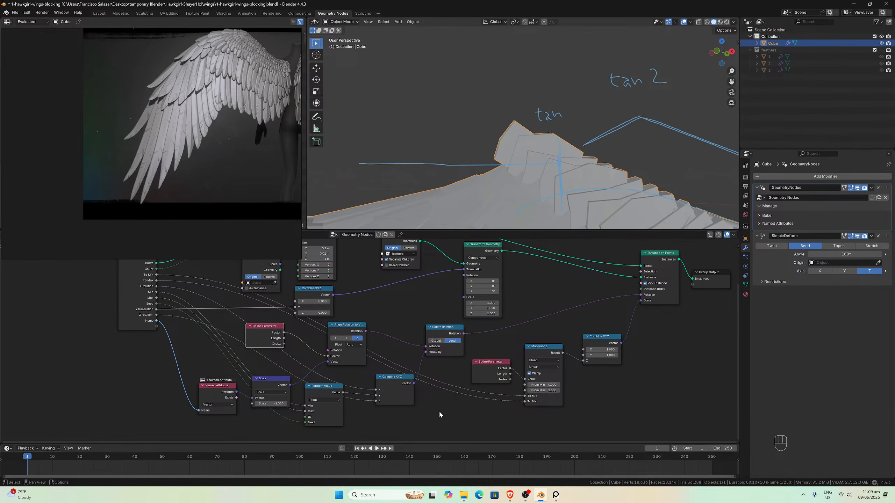
scroll(439, 407, up, 3)
scroll(438, 407, down, 2)
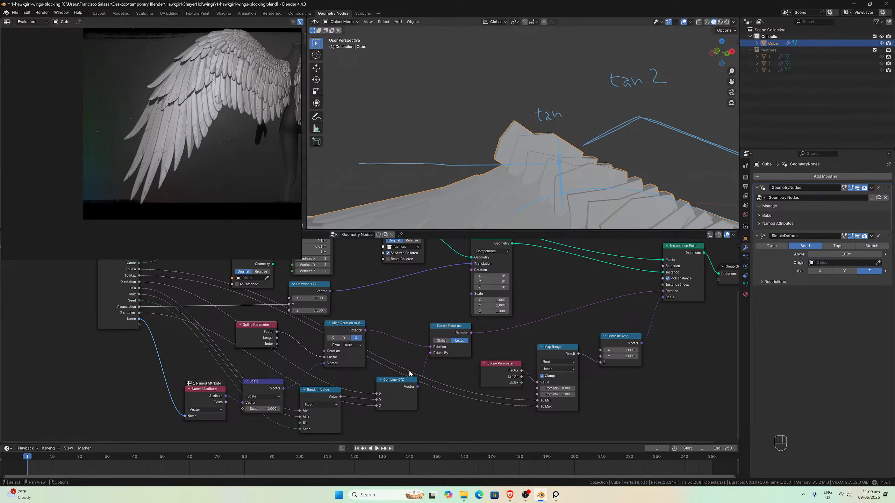
- Inspect the Combine XYZ inputs feeding Rotate Rotation and the attribute vector passing in and out of the Scale node
scroll(409, 369, up, 2)
scroll(474, 371, up, 3)
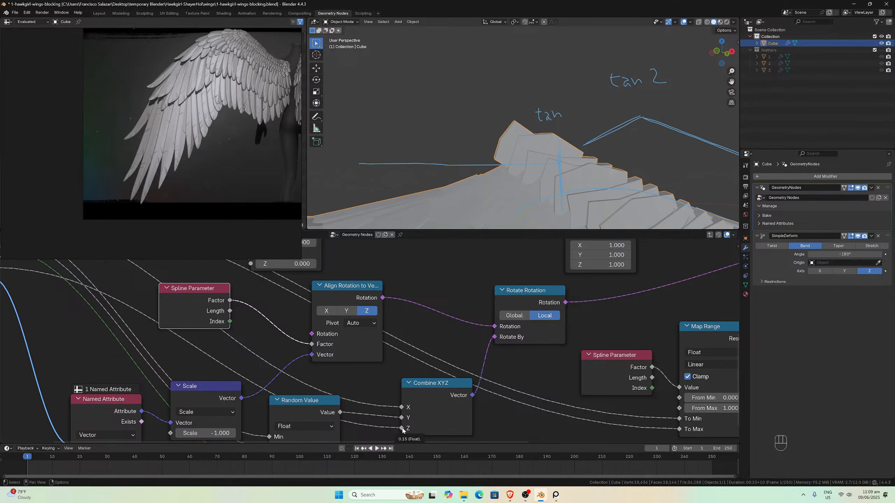
scroll(403, 431, down, 2)
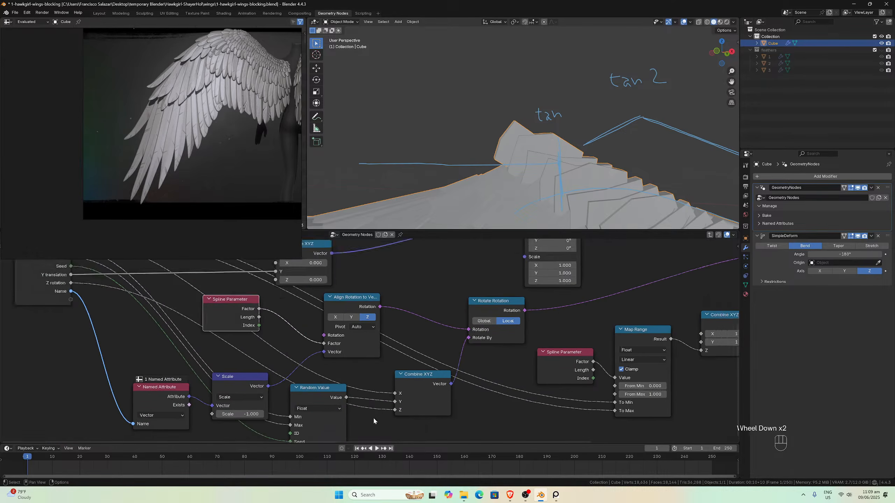
middle_drag(405, 412, 445, 389)
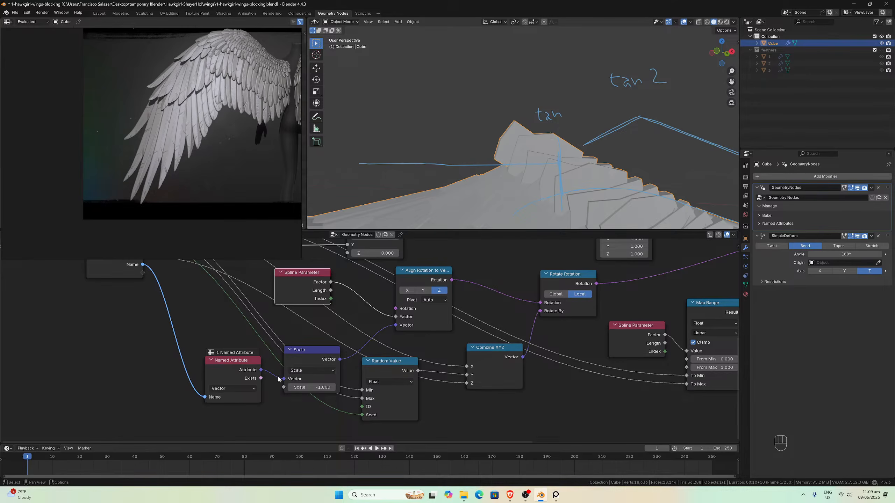
mouse_move(283, 379)
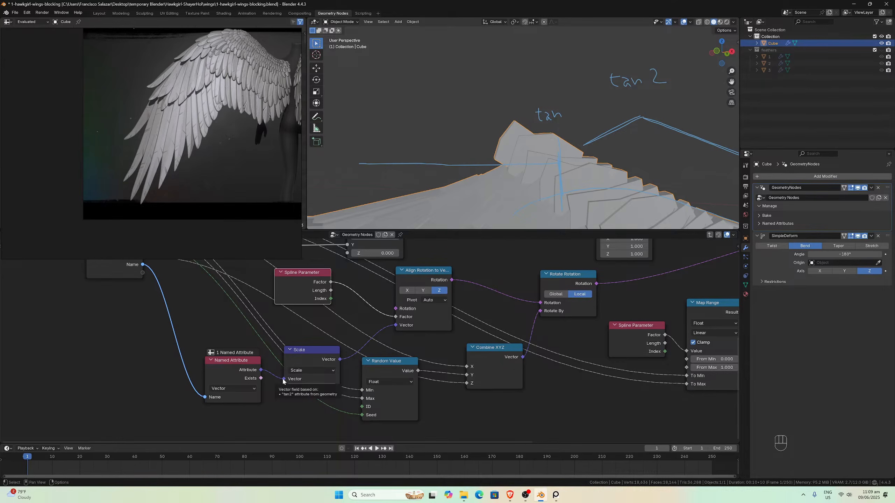
mouse_move(340, 361)
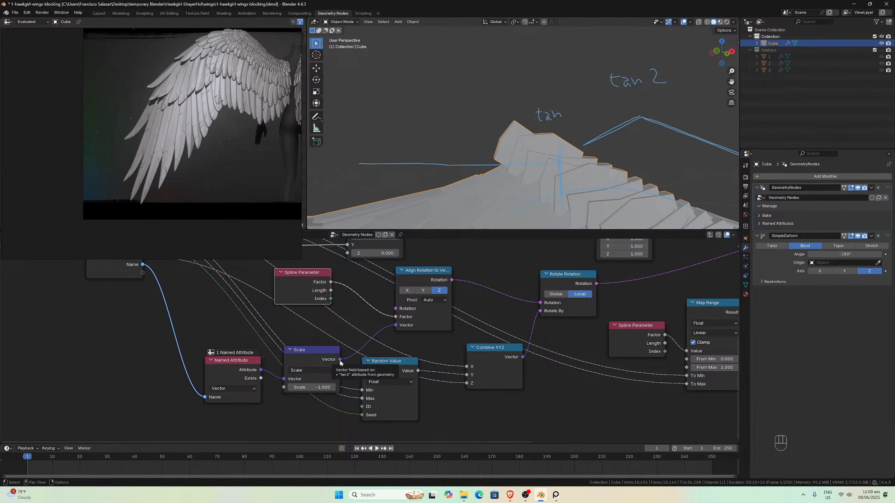
- Examine the feathers at the wing's bend against the tan and tan 2 annotations
scroll(340, 364, down, 4)
middle_drag(416, 374, 416, 381)
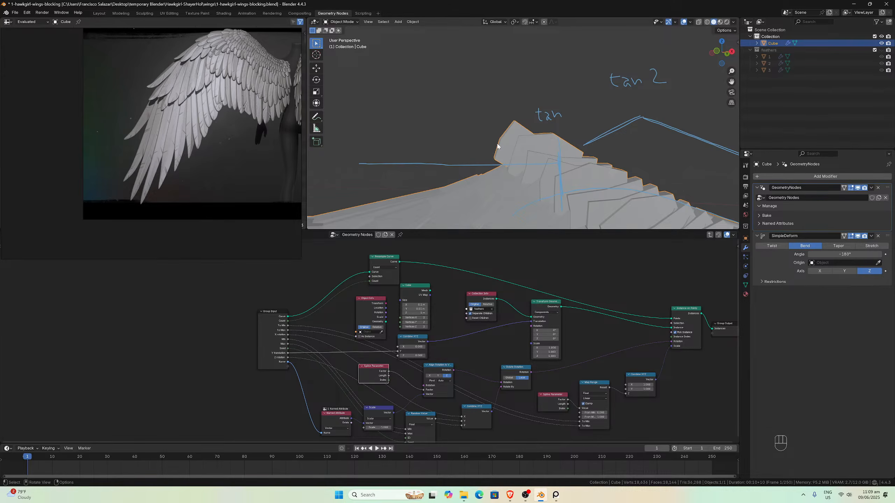
scroll(492, 152, down, 4)
scroll(471, 164, up, 1)
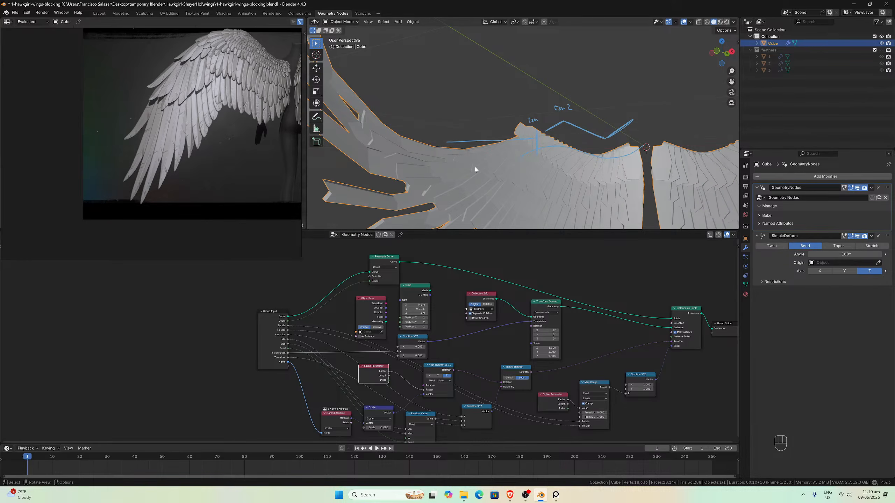
scroll(524, 146, up, 4)
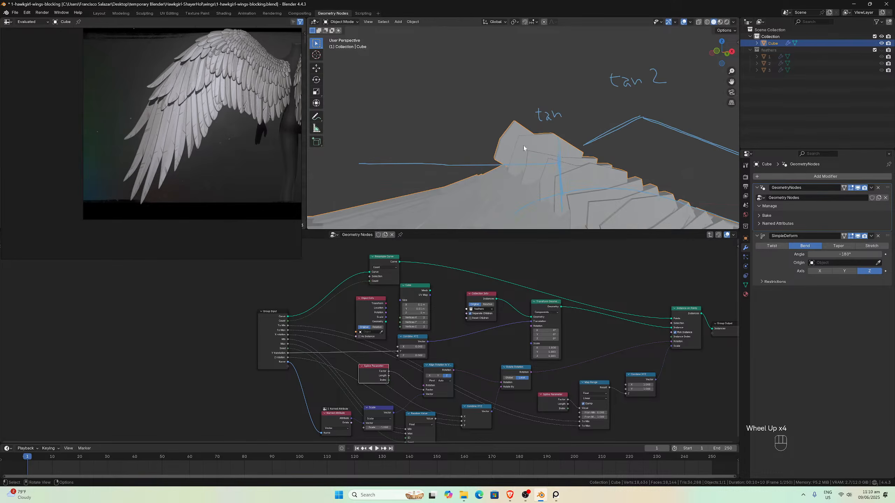
scroll(524, 148, down, 2)
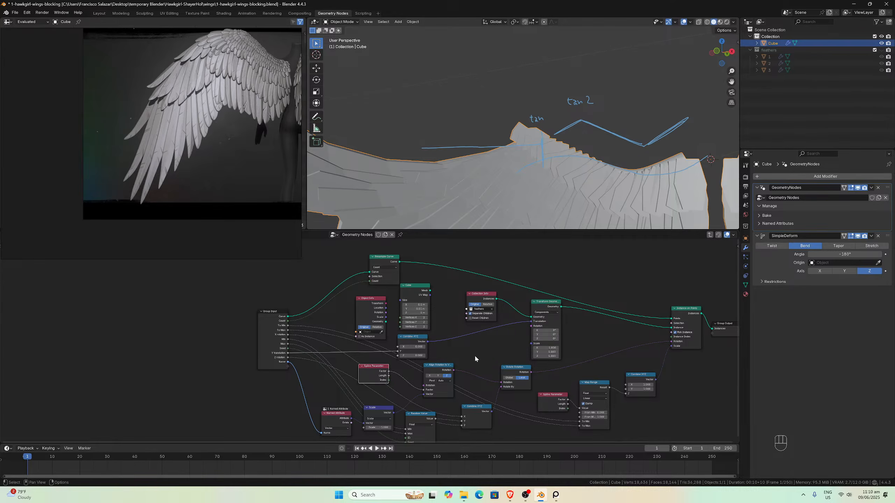
- Select the Group Input node, leave the node group and return to the last NodeGroup in the main tree
scroll(480, 353, up, 3)
scroll(483, 373, down, 2)
middle_drag(484, 380, 513, 325)
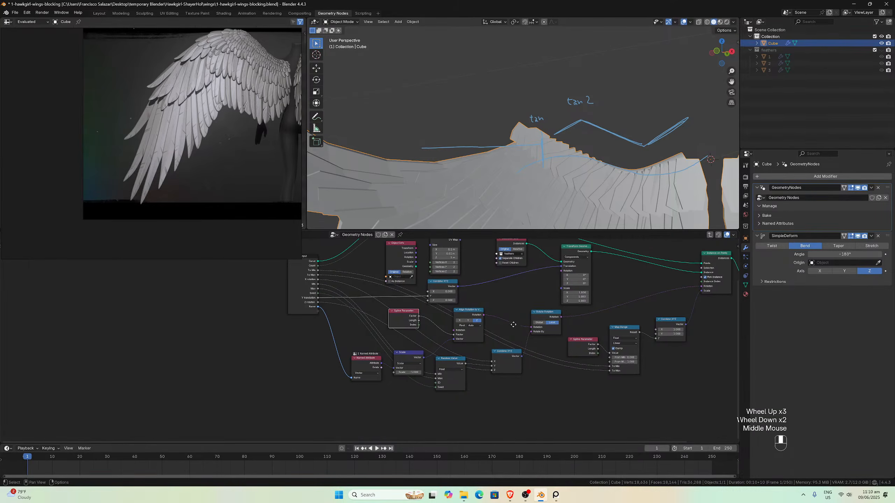
click(294, 263)
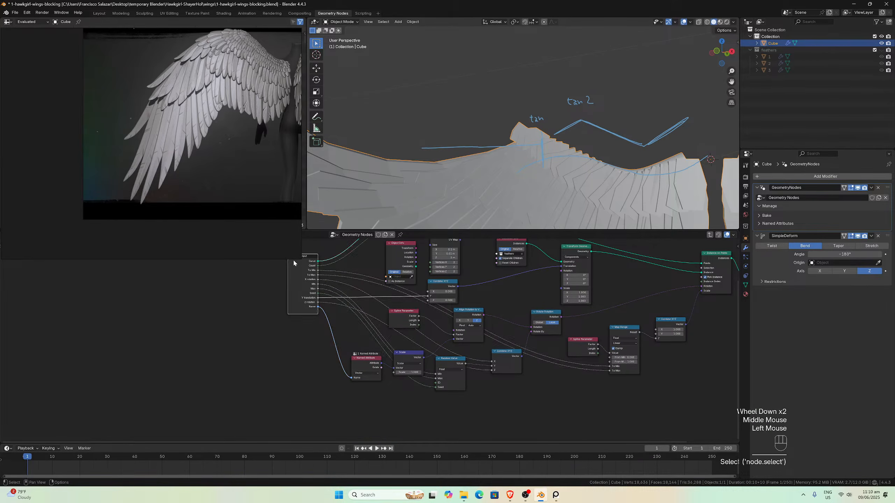
key(Tab)
scroll(401, 387, up, 3)
- Try the attribute name tan on the last NodeGroup and check the feathers at the wing's bend
click(398, 396)
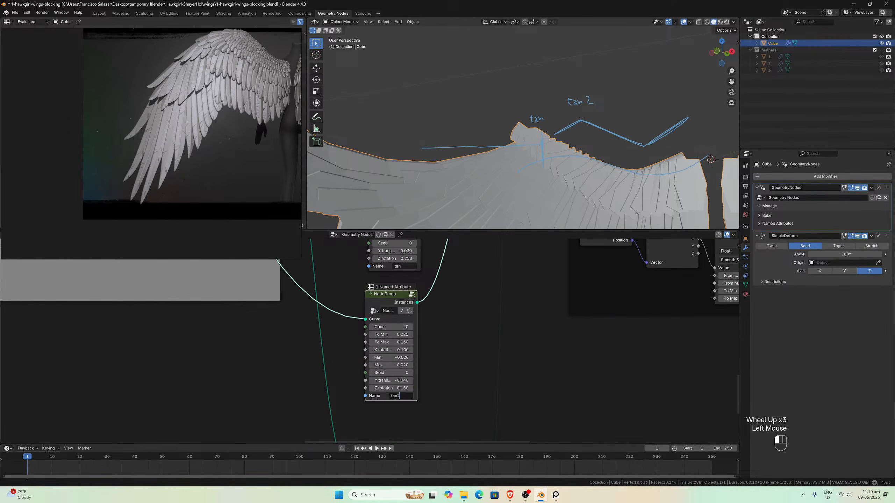
key(BackSpace)
key(Return)
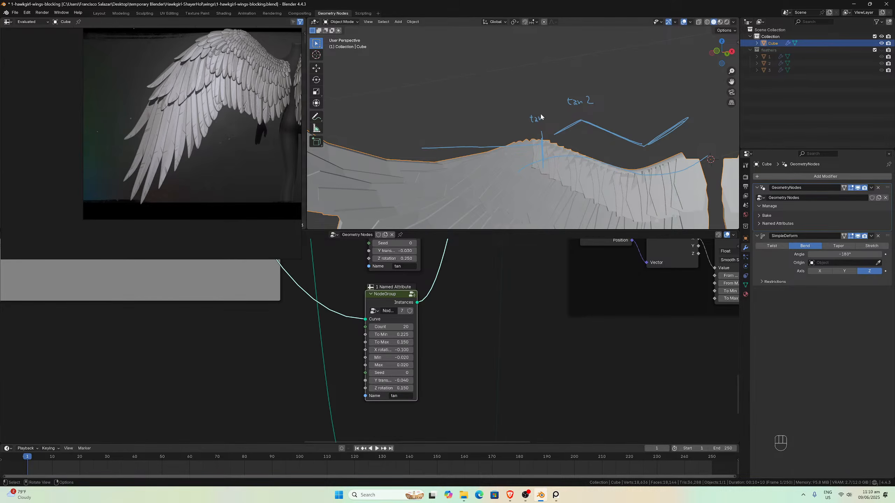
scroll(539, 118, down, 2)
middle_drag(539, 118, 566, 142)
scroll(528, 121, up, 2)
scroll(566, 143, up, 2)
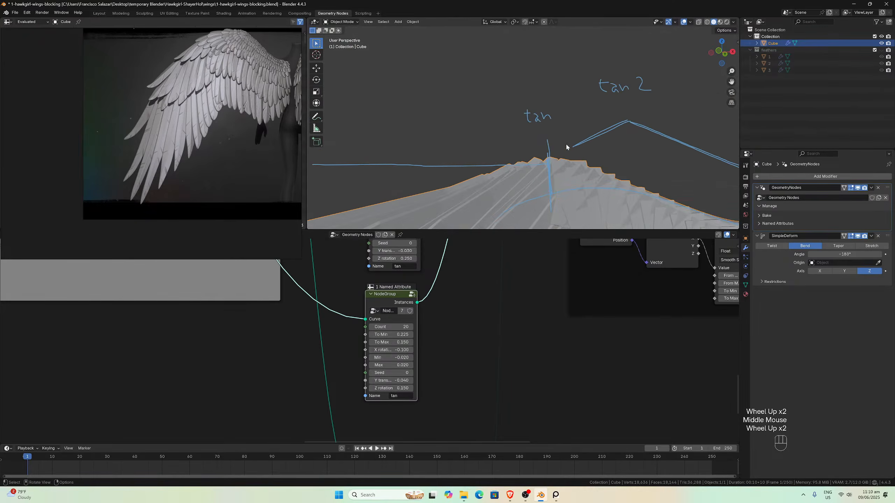
- Try cutting two other NodeGroups' links to Join Geometry, and undo the cuts together with the last attribute name change
scroll(580, 175, down, 1)
scroll(479, 274, down, 3)
middle_drag(465, 292, 449, 387)
scroll(447, 383, down, 1)
middle_drag(412, 284, 426, 313)
scroll(425, 312, up, 1)
scroll(424, 311, down, 2)
ctrl+right_drag(416, 300, 429, 322)
middle_drag(426, 241, 424, 292)
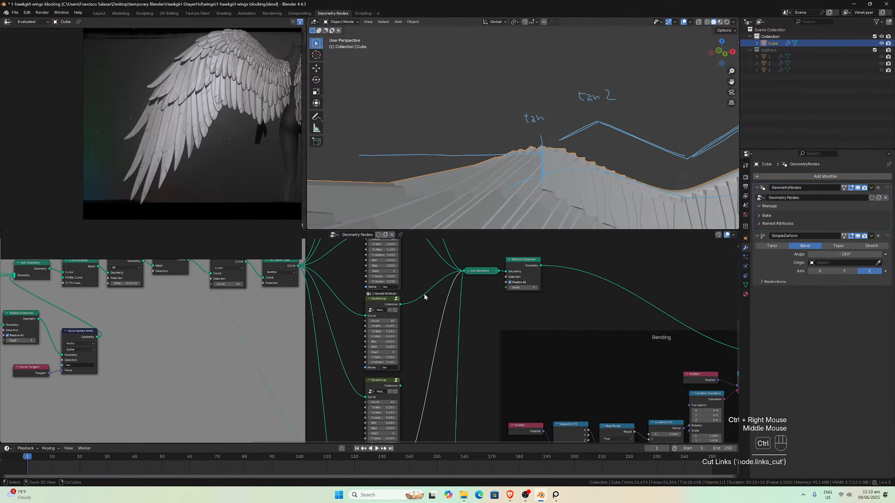
ctrl+right_drag(424, 293, 429, 303)
middle_drag(555, 165, 568, 165)
key(ctrl+z)
key(ctrl+z)
key(ctrl+z)
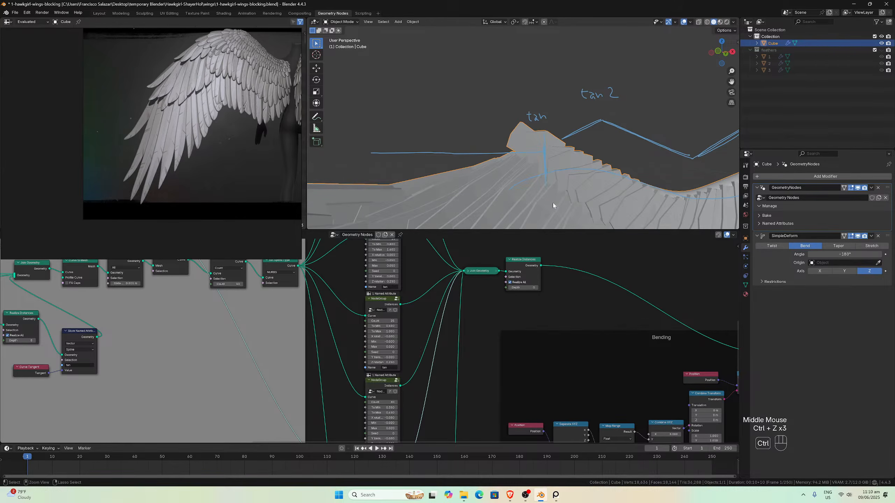
- Review the settings of the tan2 NodeGroup and of the tan NodeGroup above it
middle_drag(449, 392, 469, 284)
scroll(493, 305, up, 3)
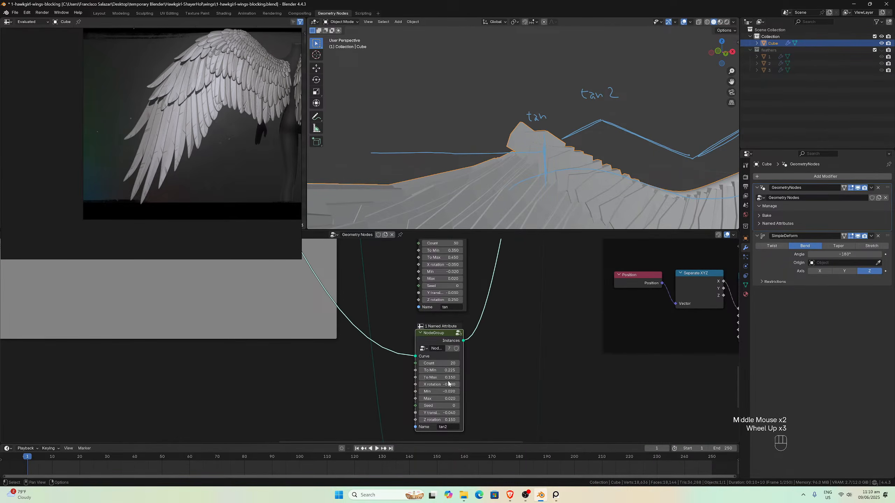
scroll(497, 381, down, 1)
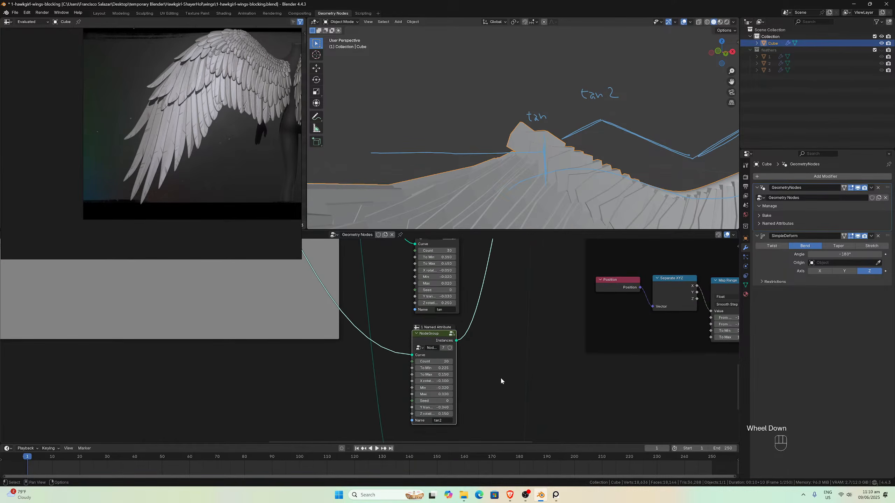
scroll(489, 365, up, 1)
middle_drag(504, 339, 495, 352)
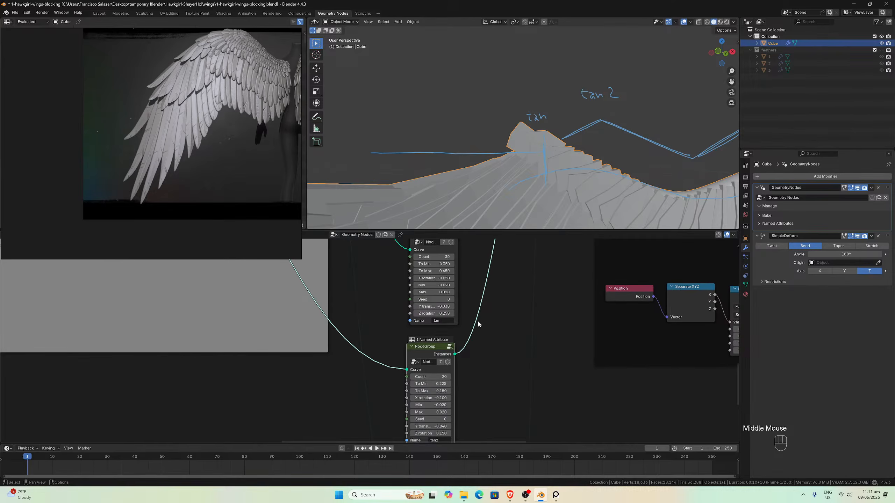
- Examine the wings from the opposite side and look through the stack of NodeGroups feeding Join Geometry
scroll(462, 313, down, 3)
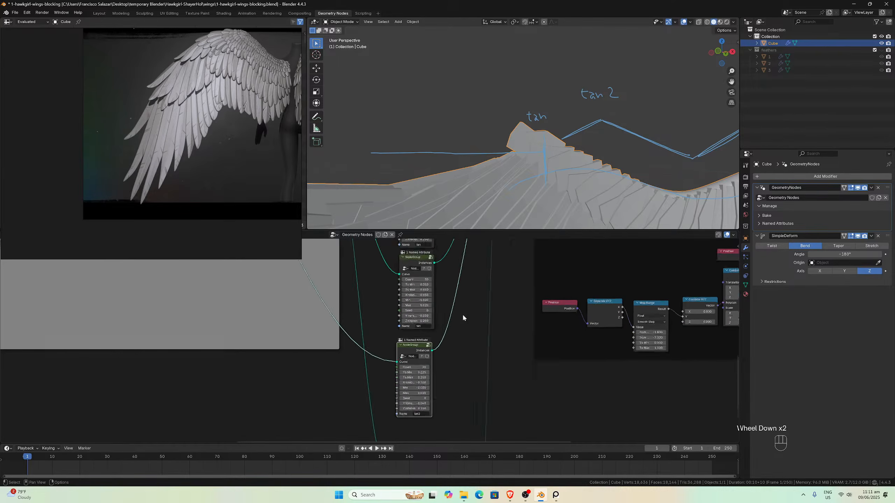
middle_drag(468, 297, 446, 355)
scroll(441, 316, down, 2)
scroll(441, 316, down, 3)
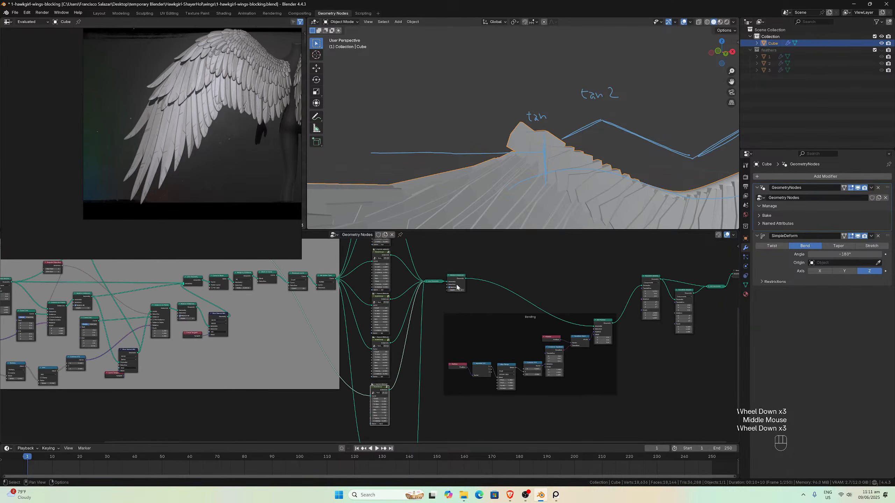
middle_drag(550, 166, 444, 178)
scroll(419, 290, up, 1)
middle_drag(419, 296, 410, 371)
scroll(414, 320, up, 2)
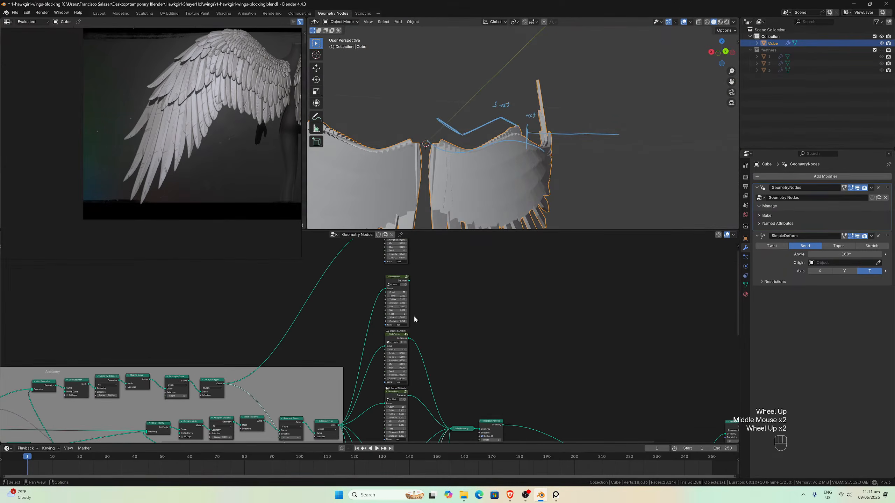
- Link the Instances outputs of the two disconnected upper feather node groups to the Join Geometry node
drag(409, 281, 452, 429)
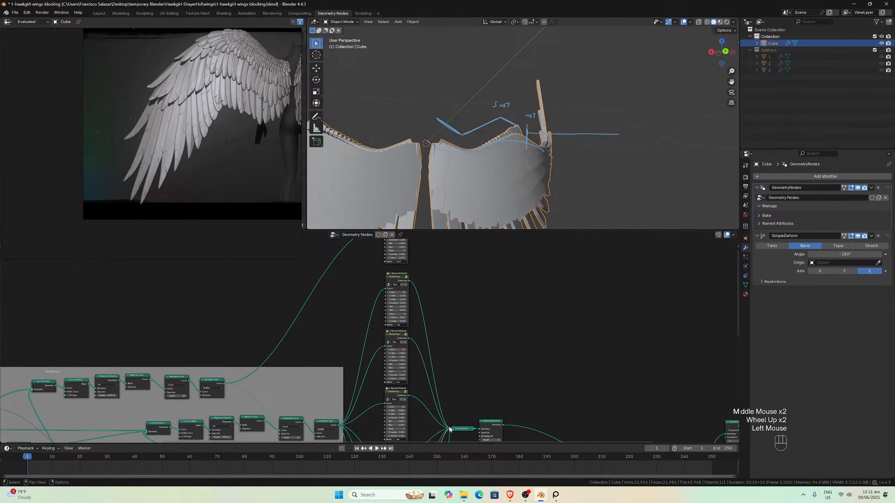
middle_drag(441, 315, 440, 355)
scroll(440, 352, down, 1)
drag(405, 265, 432, 387)
drag(436, 423, 437, 424)
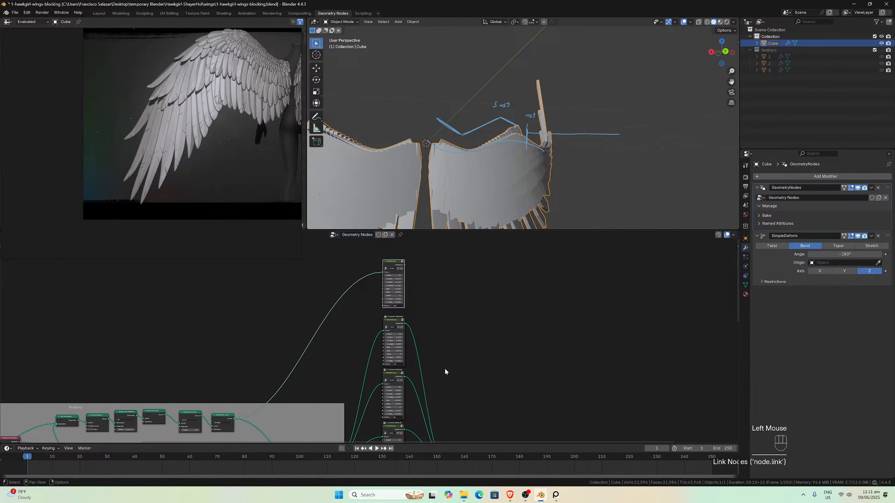
middle_drag(444, 370, 455, 341)
scroll(448, 328, down, 2)
middle_drag(431, 291, 422, 271)
drag(411, 245, 448, 424)
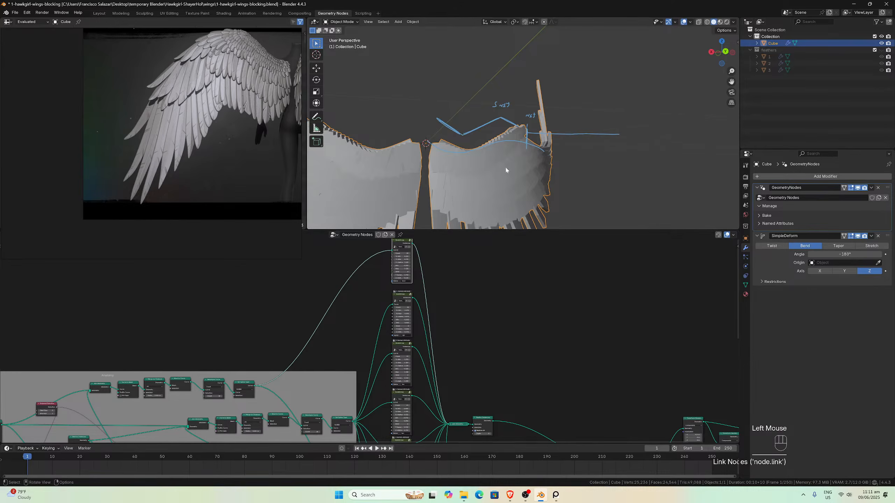
middle_drag(506, 169, 564, 166)
scroll(614, 155, down, 2)
scroll(550, 168, up, 2)
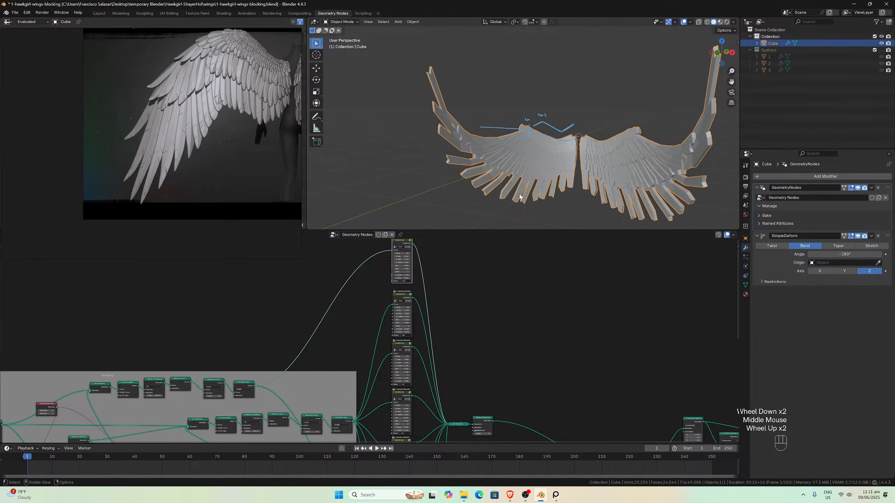
- Set the Count to 20 on the feather node group nearest the Join Geometry node, and save the file
middle_drag(474, 354, 448, 342)
scroll(494, 303, up, 5)
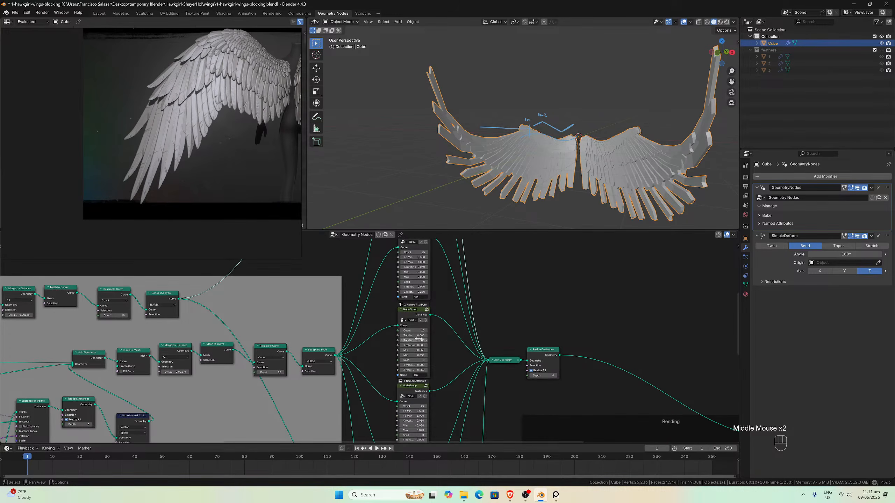
scroll(431, 341, up, 3)
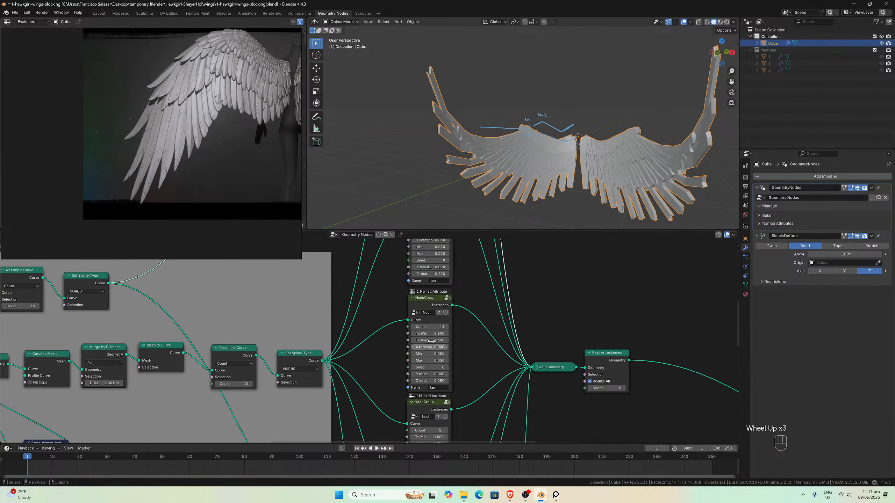
click(430, 327)
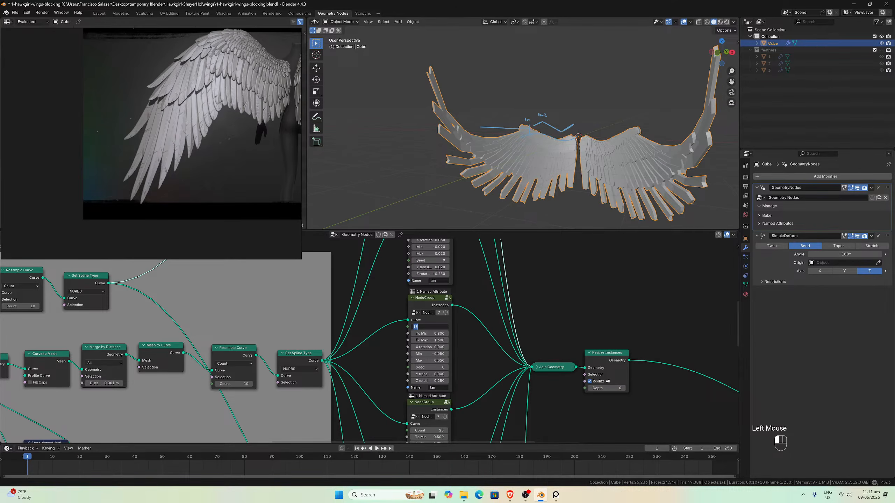
text(20)
key(Return)
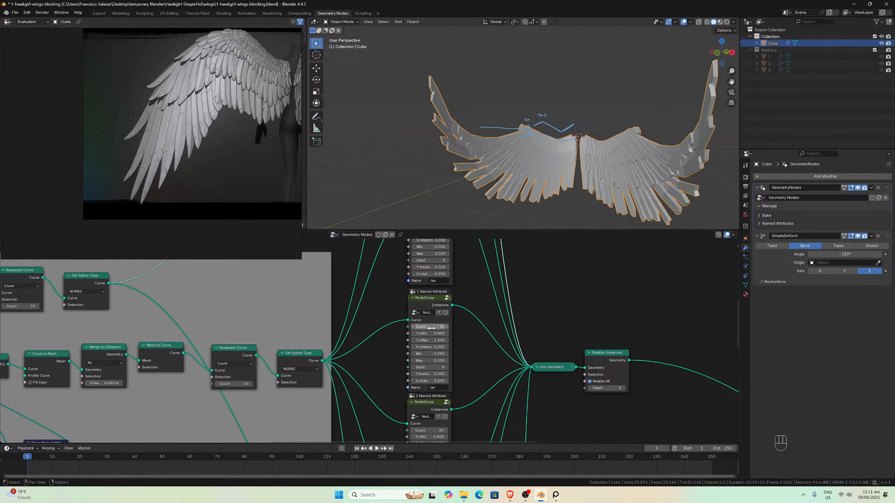
middle_drag(501, 142, 523, 135)
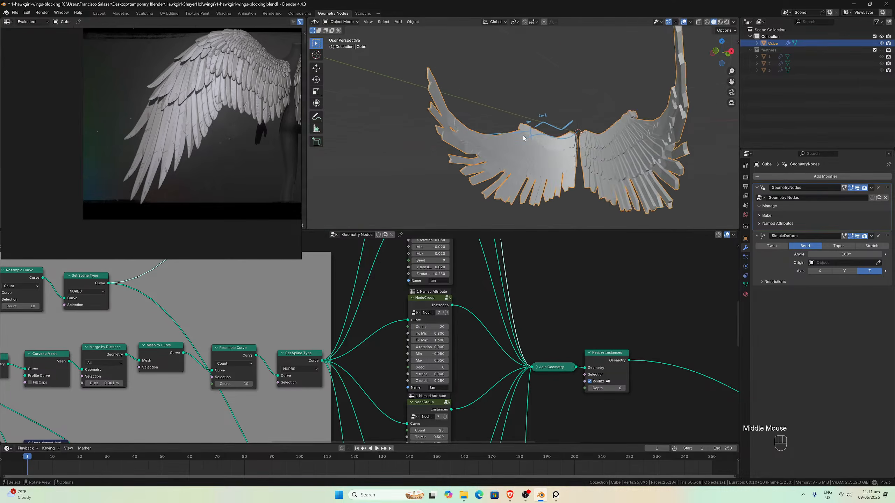
scroll(523, 135, up, 2)
key(ctrl+s)
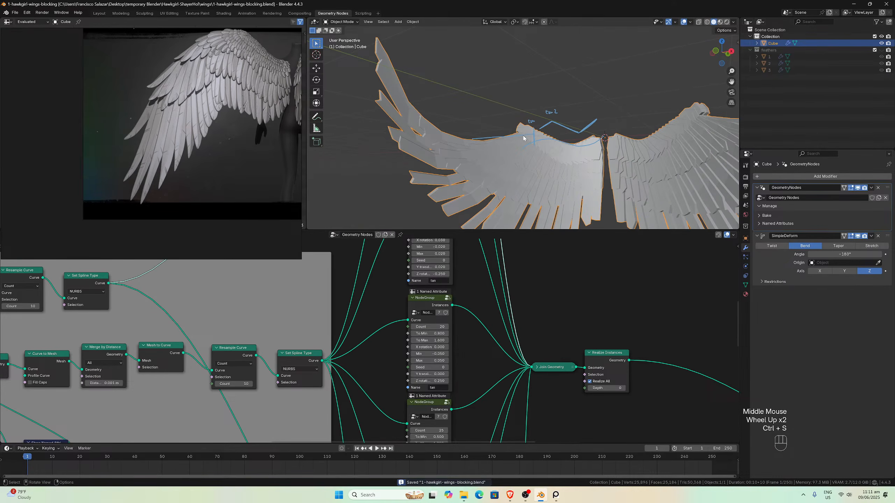
scroll(533, 144, down, 3)
mouse_move(537, 148)
middle_down()
mouse_move(556, 167)
mouse_move(519, 143)
mouse_move(524, 135)
mouse_move(551, 151)
mouse_move(531, 146)
middle_up()
scroll(555, 165, up, 3)
scroll(531, 145, up, 3)
scroll(705, 106, down, 2)
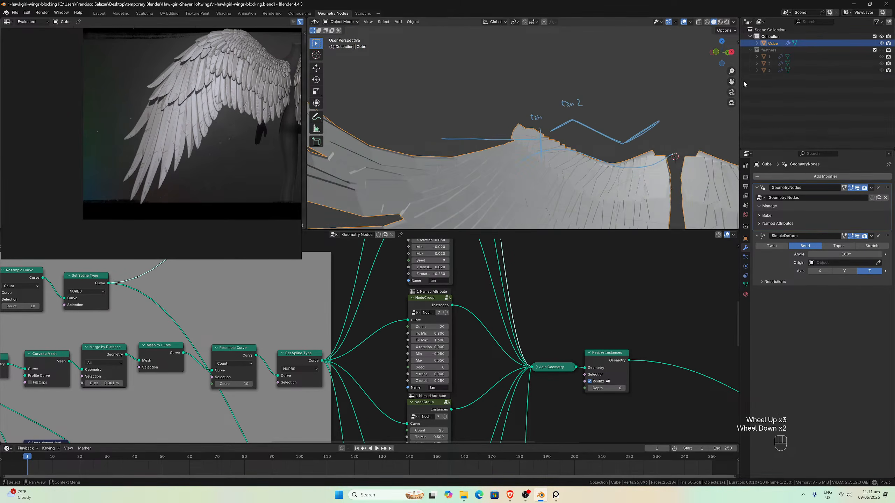
scroll(596, 117, down, 3)
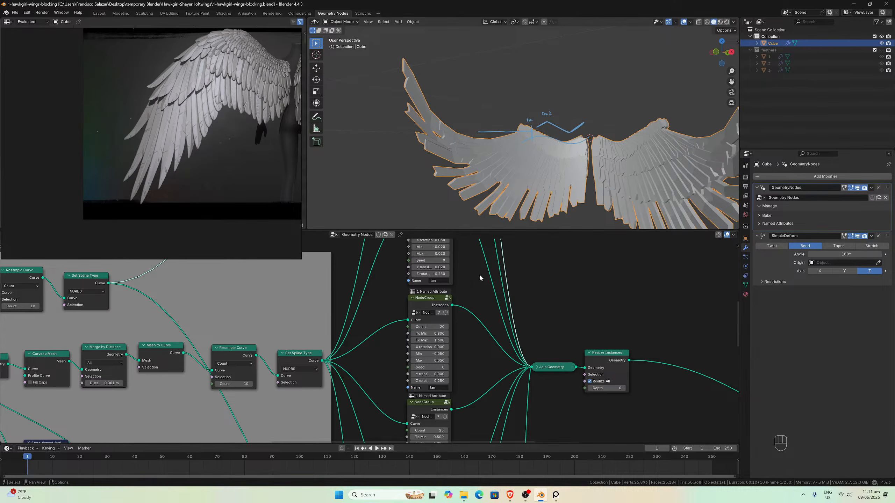
- Open the feather node group directly above the one with Count 20 for editing
scroll(479, 280, down, 1)
middle_drag(480, 280, 433, 350)
click(383, 275)
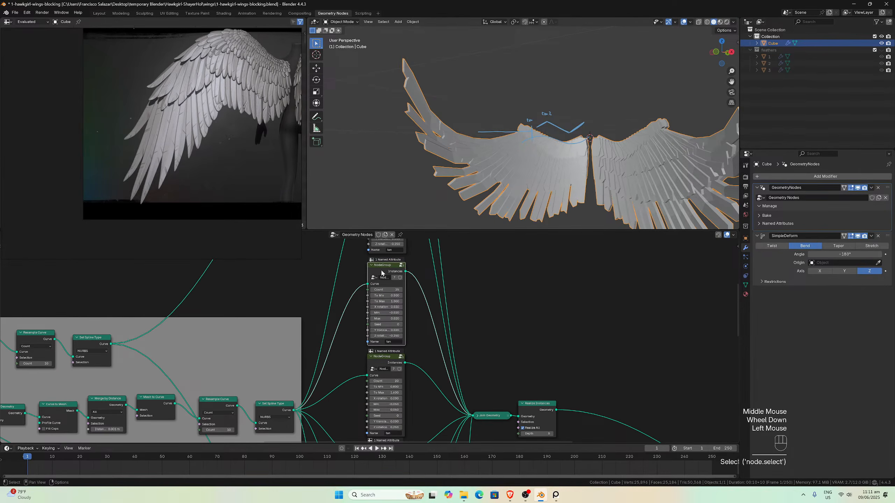
key(Tab)
scroll(394, 319, up, 2)
scroll(372, 332, down, 1)
middle_drag(430, 272, 374, 364)
scroll(374, 364, up, 1)
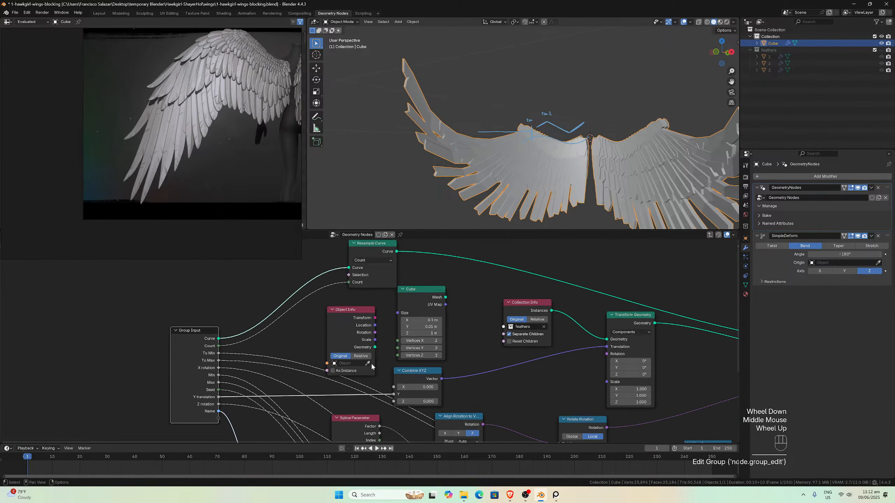
scroll(364, 320, up, 1)
- Move the Object Info node slightly up and closer to the Cube node
click(364, 319)
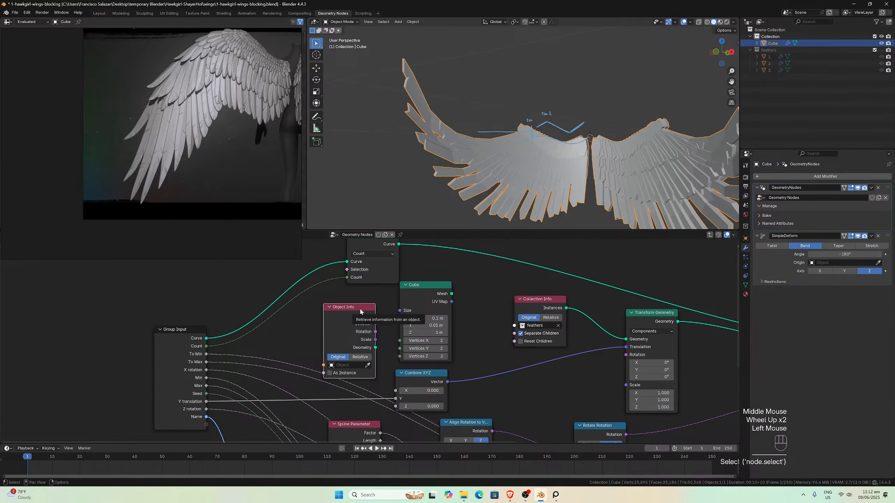
drag(361, 306, 371, 294)
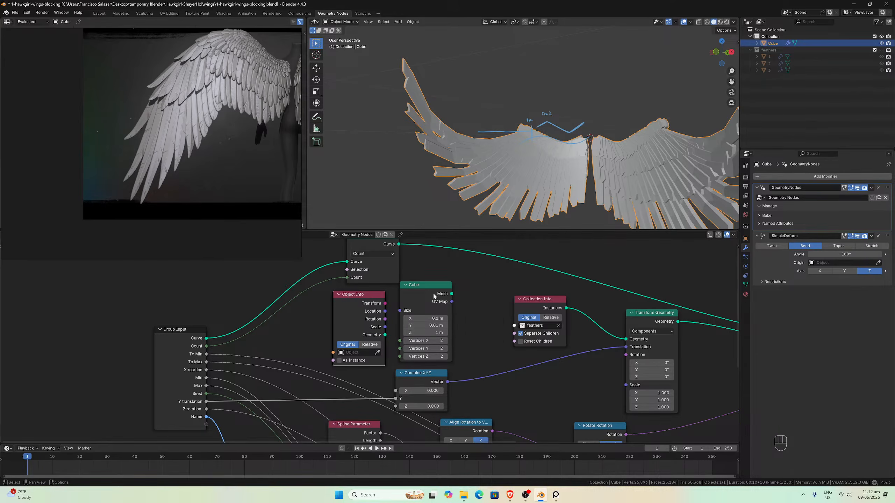
middle_drag(475, 301, 420, 299)
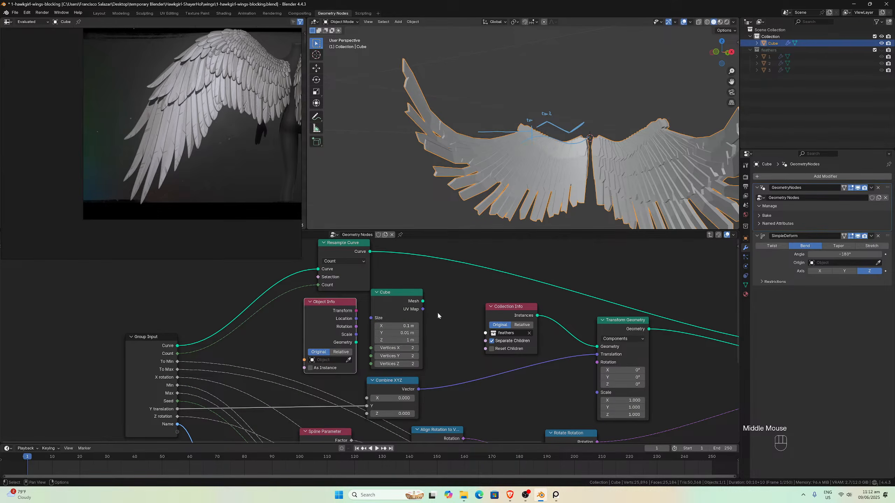
middle_drag(439, 315, 421, 305)
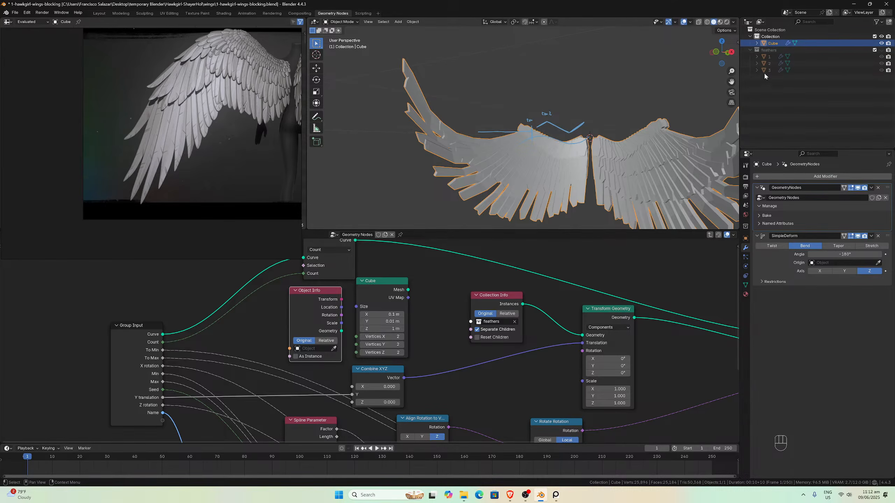
- Examine the Instance on Points setup and how the feather shapes are distributed along the wing and its tips
scroll(670, 164, up, 2)
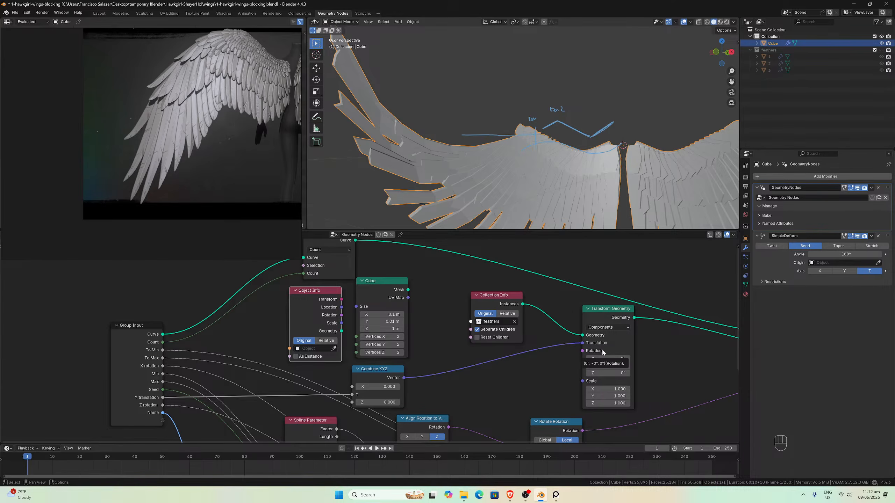
scroll(674, 353, down, 2)
middle_drag(674, 353, 507, 361)
scroll(572, 365, up, 3)
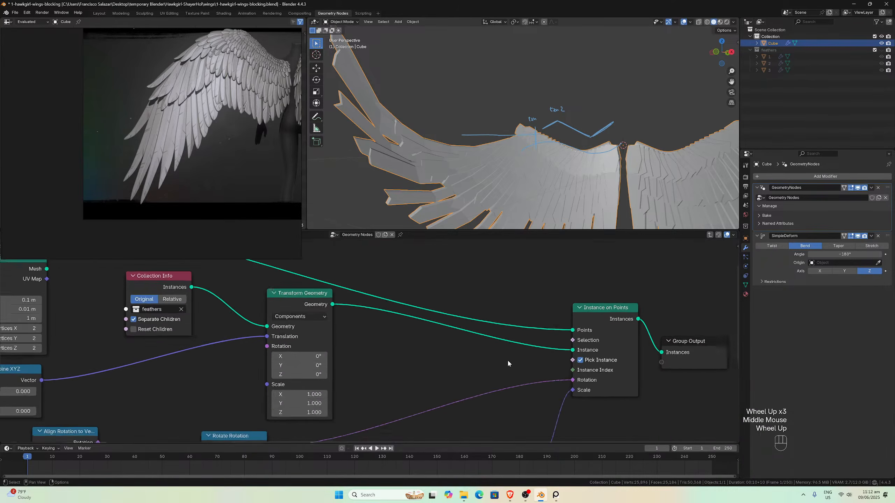
scroll(508, 361, up, 2)
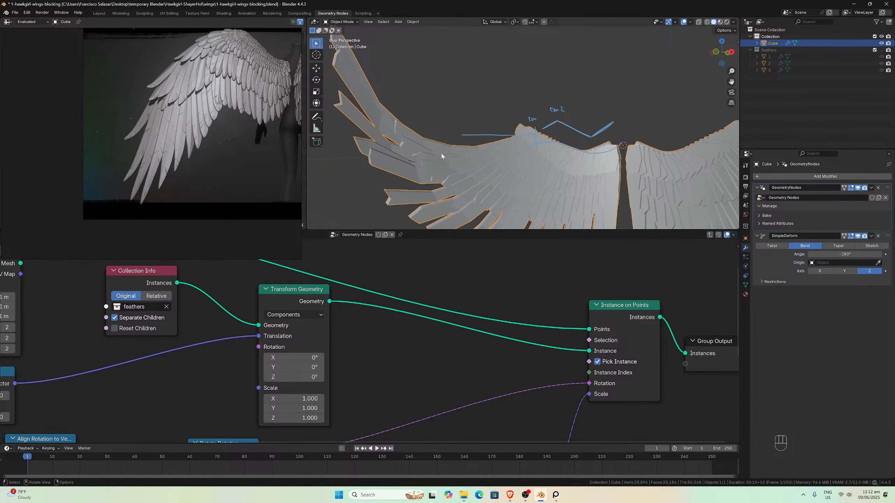
middle_drag(496, 197, 481, 168)
scroll(474, 167, up, 2)
scroll(431, 152, down, 2)
middle_drag(431, 152, 416, 128)
scroll(360, 88, up, 1)
scroll(424, 140, down, 1)
scroll(424, 140, up, 3)
drag(732, 82, 423, 76)
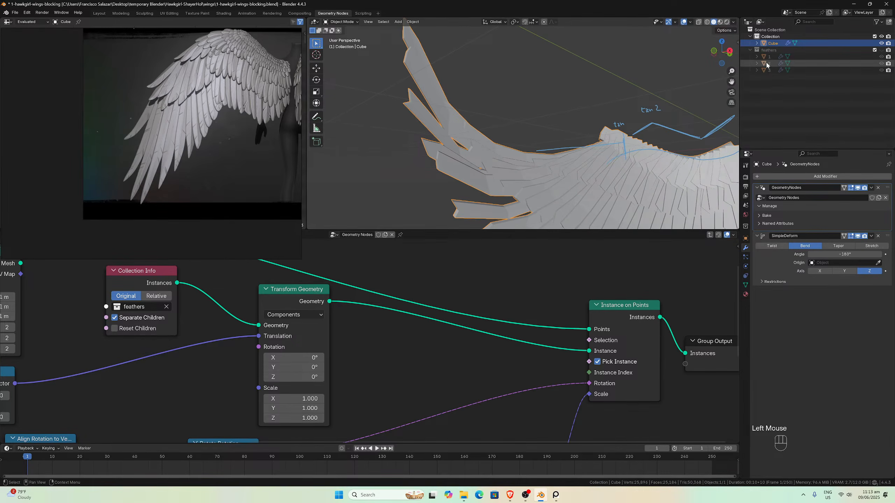
middle_drag(493, 90, 436, 98)
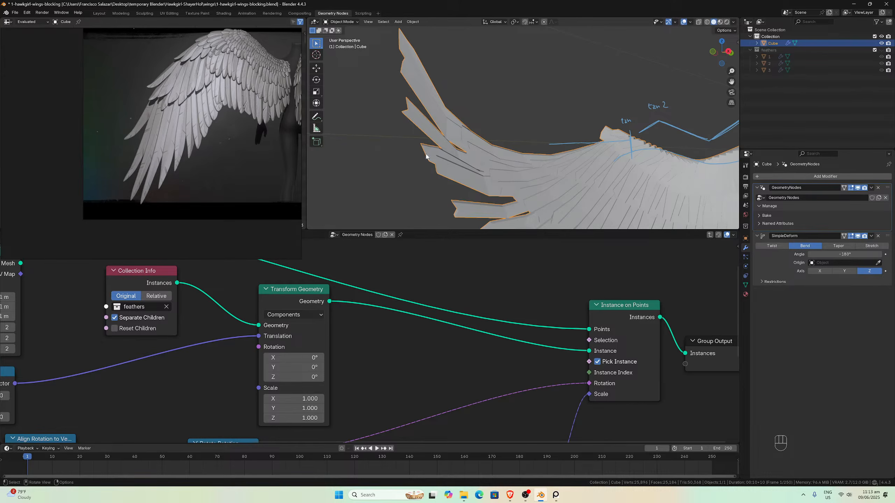
scroll(474, 184, down, 3)
middle_drag(463, 202, 568, 187)
scroll(569, 188, up, 3)
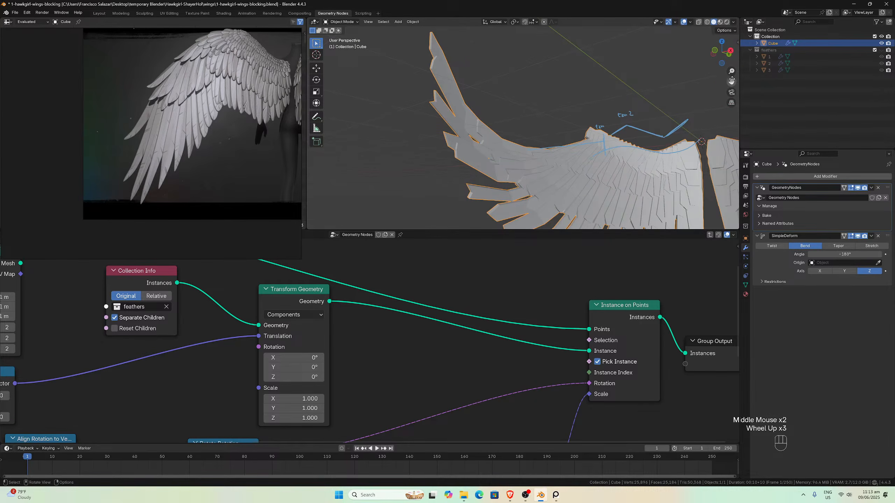
drag(732, 82, 663, 42)
scroll(582, 137, up, 2)
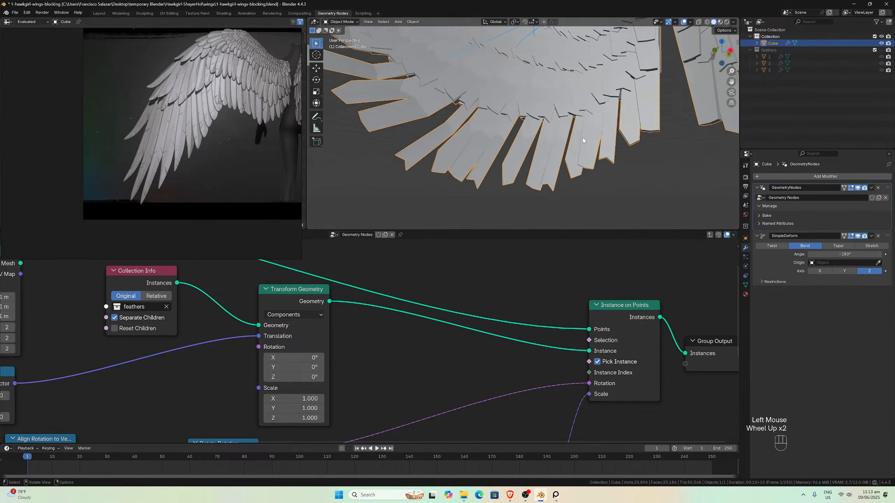
middle_drag(583, 138, 589, 144)
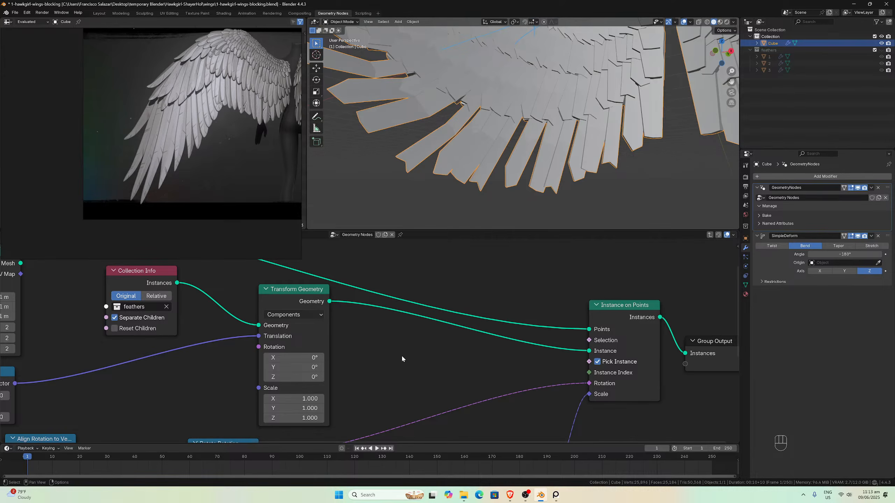
- Try the Relative transform space on the feathers Collection Info node, and return it to Original
middle_drag(411, 346, 419, 376)
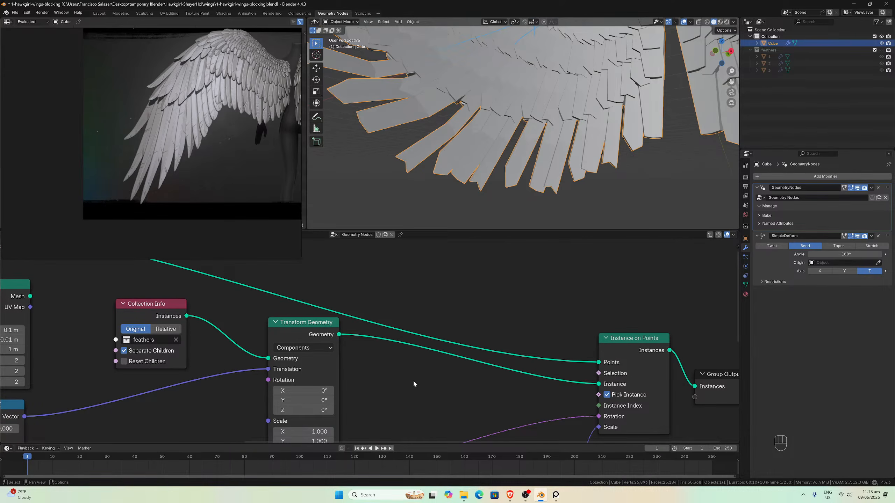
click(165, 329)
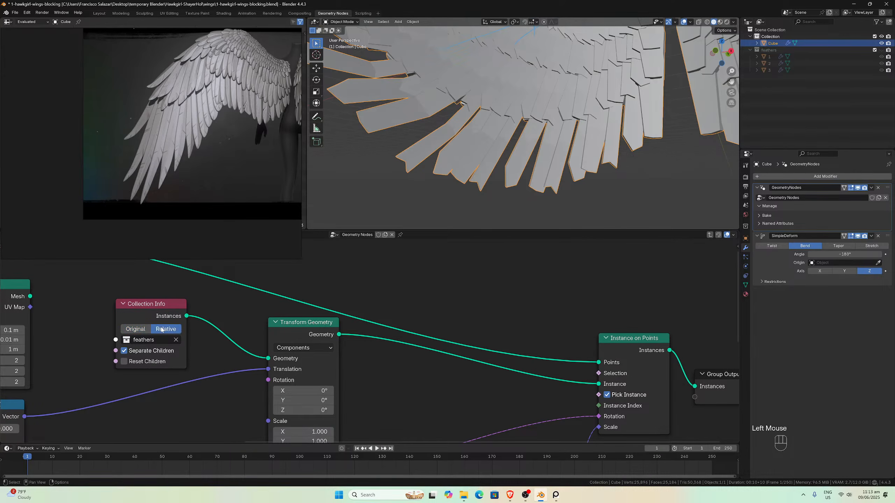
click(144, 330)
click(144, 330)
click(143, 331)
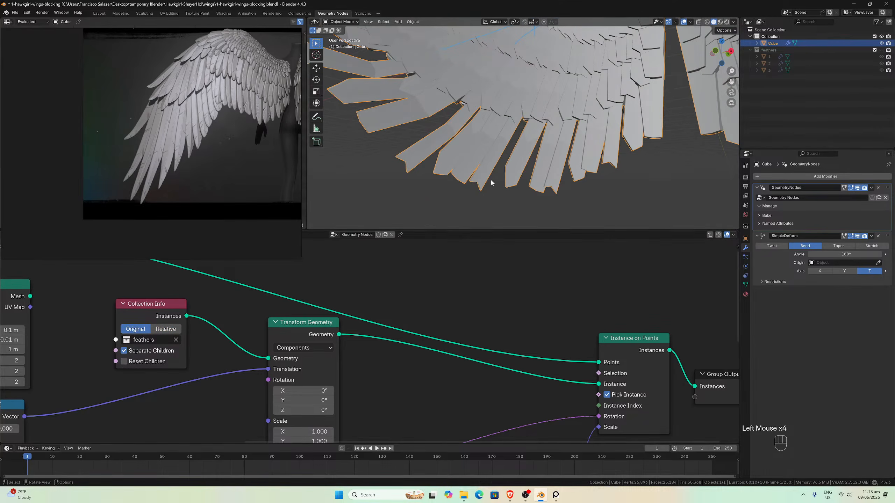
middle_drag(493, 172, 553, 147)
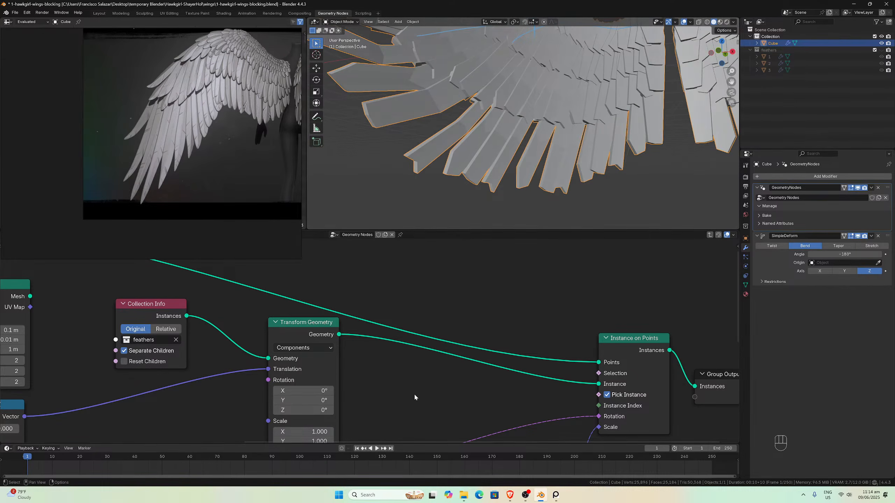
- Add a Random Value node between the Transform Geometry and Instance on Points nodes and set its data type to Integer
middle_drag(414, 393, 415, 342)
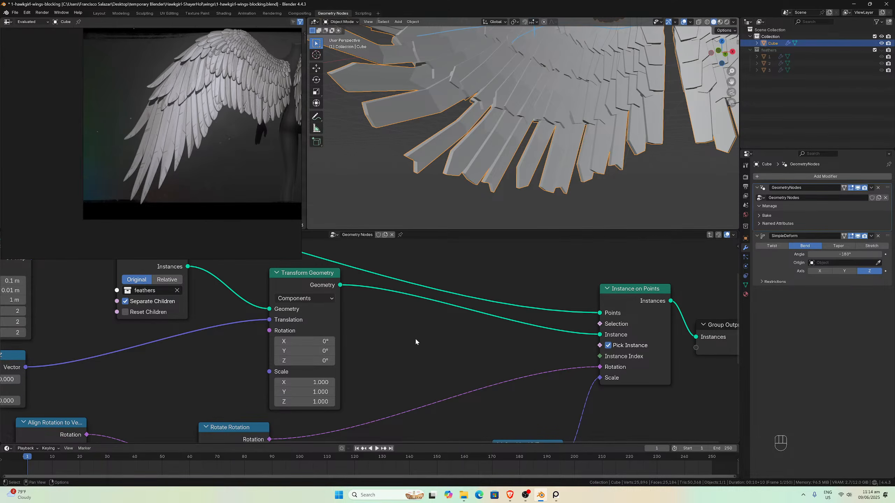
middle_drag(385, 327, 439, 352)
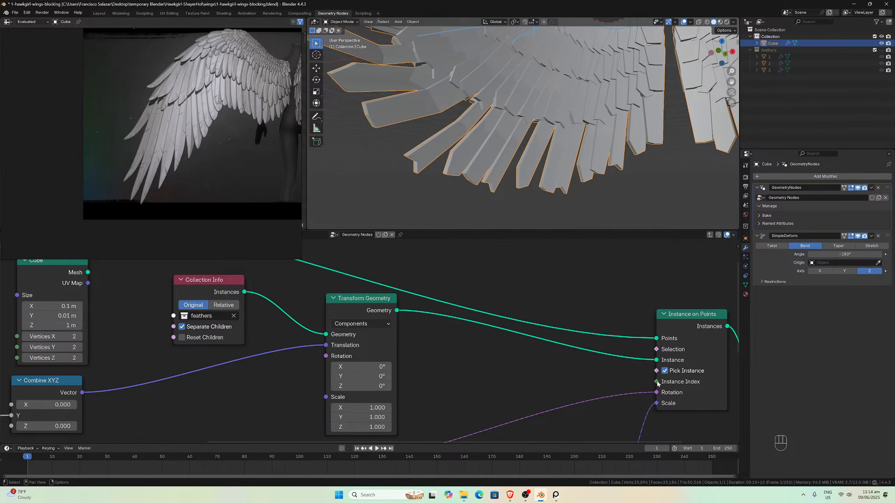
mouse_move(658, 384)
key(shift+a)
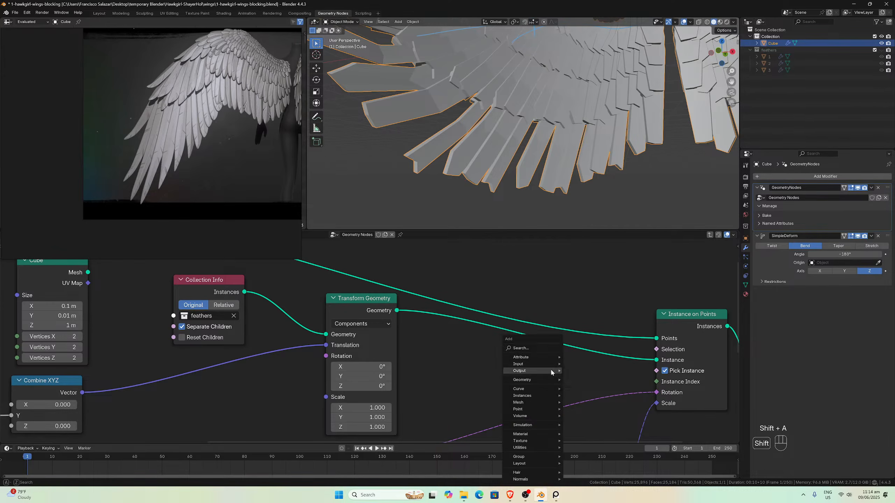
click(537, 351)
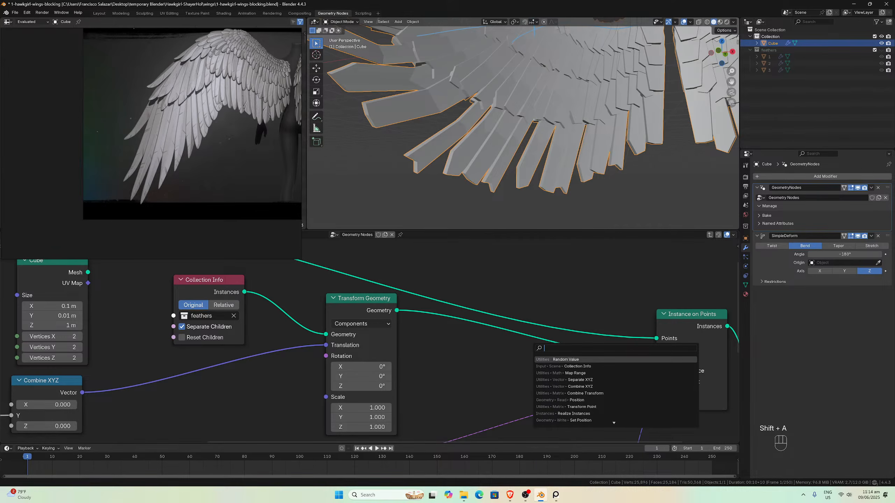
key(Return)
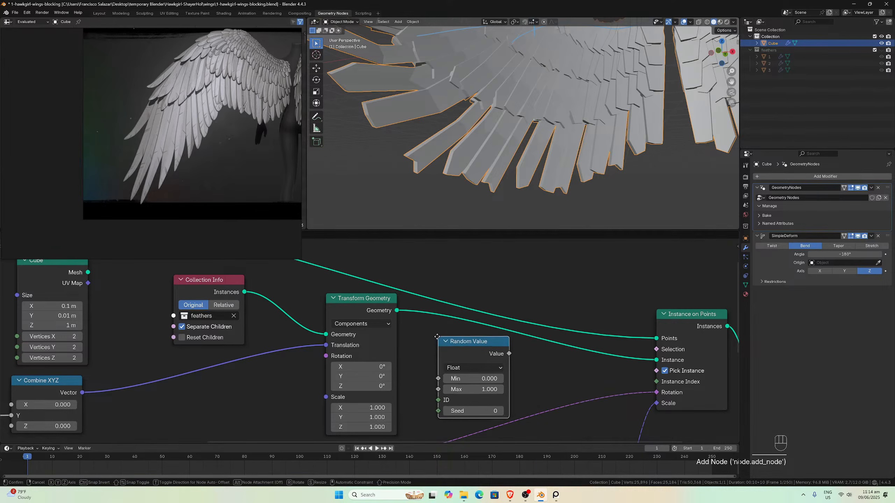
click(430, 339)
click(458, 371)
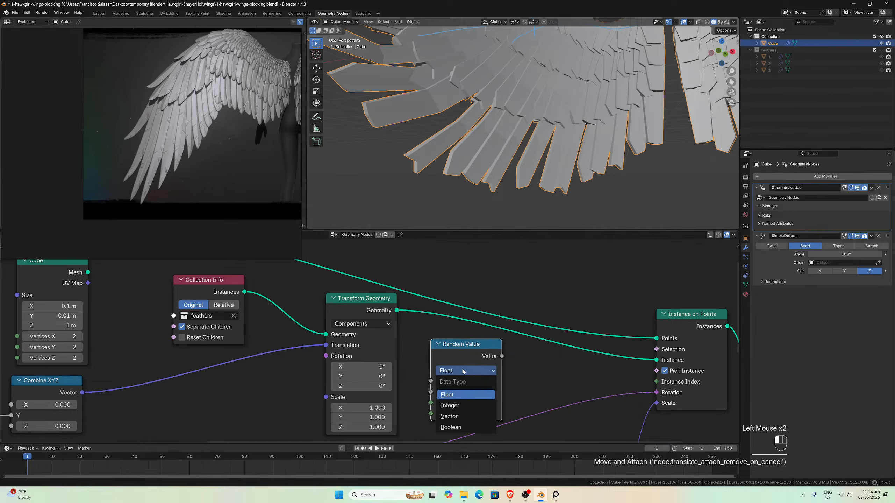
click(465, 395)
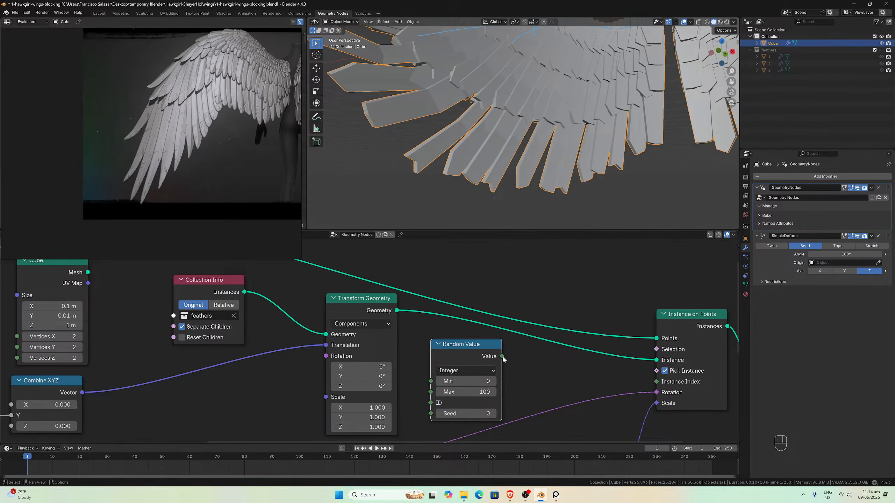
- Set the Random Value node's Max to 3 and connect its Value to the Instance Index of Instance on Points
key(ctrl+s)
drag(502, 356, 563, 376)
click(466, 392)
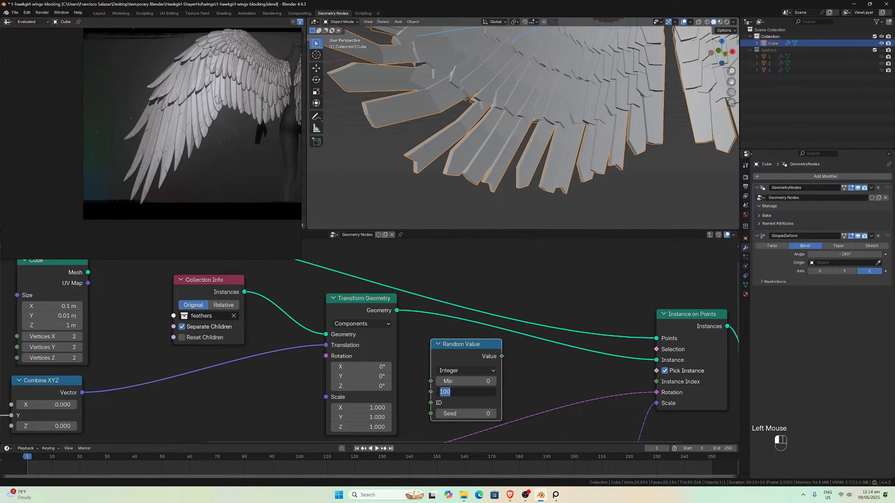
text(3)
key(Return)
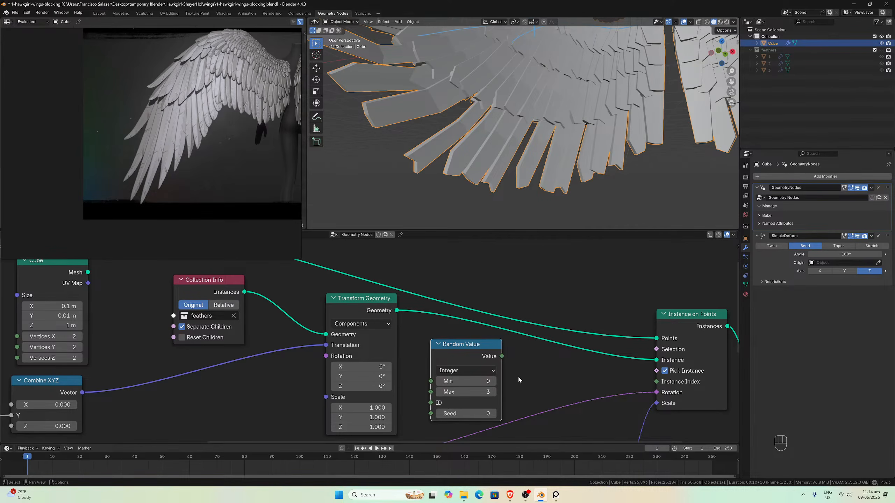
drag(502, 356, 655, 382)
- Examine the randomized feather shapes along the wing and its tips from several angles
scroll(469, 122, down, 2)
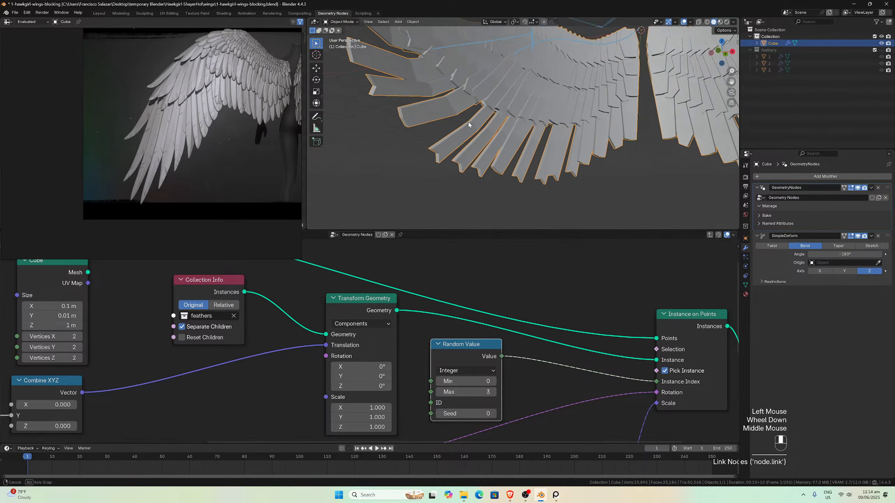
middle_drag(469, 121, 439, 126)
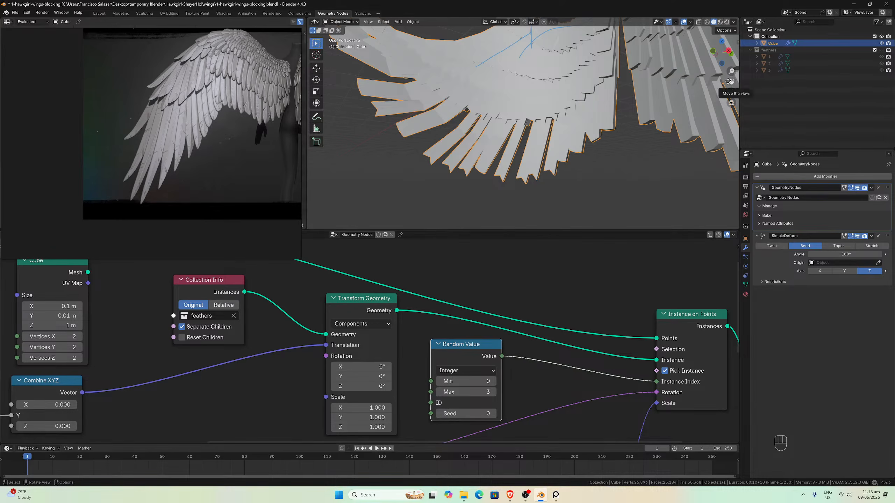
drag(728, 82, 732, 82)
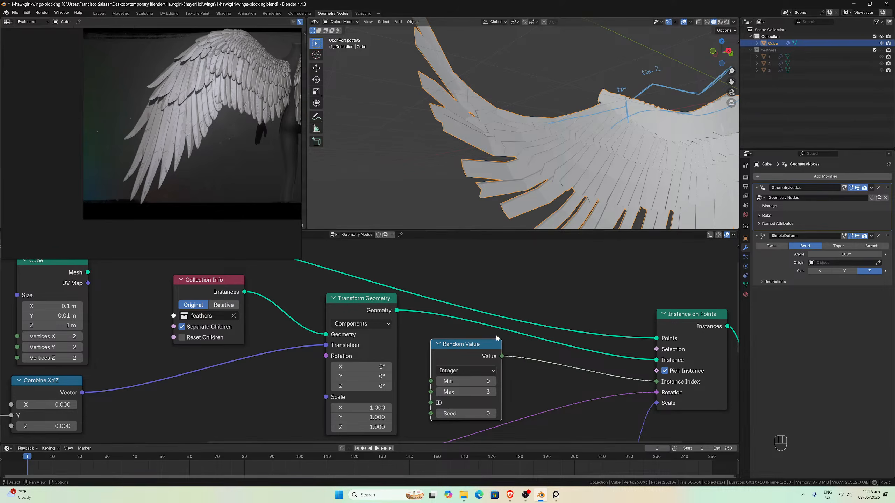
click(477, 370)
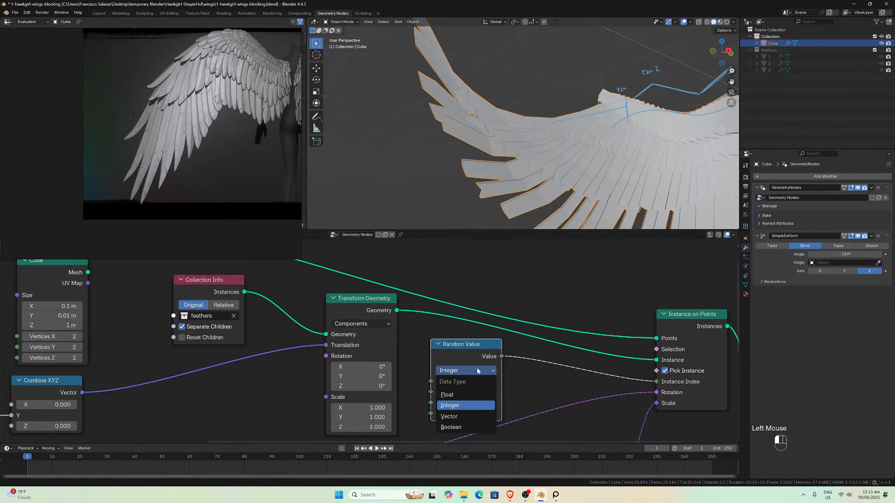
click(478, 370)
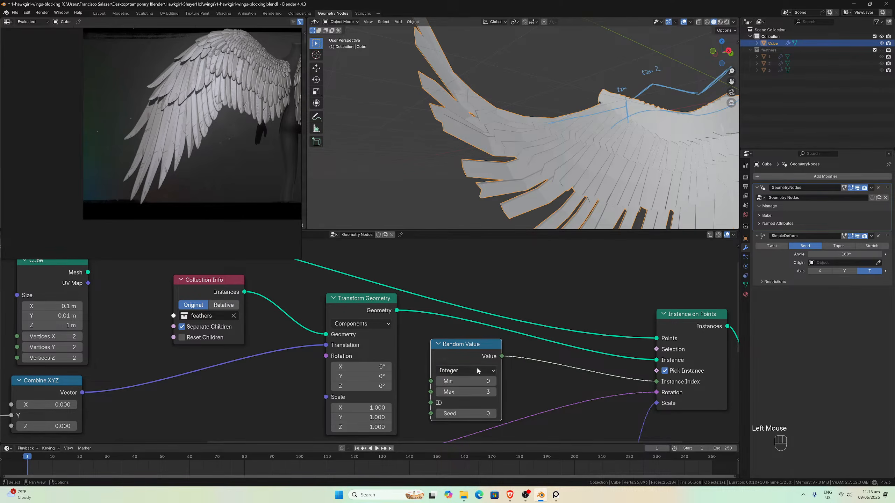
middle_drag(474, 213, 484, 178)
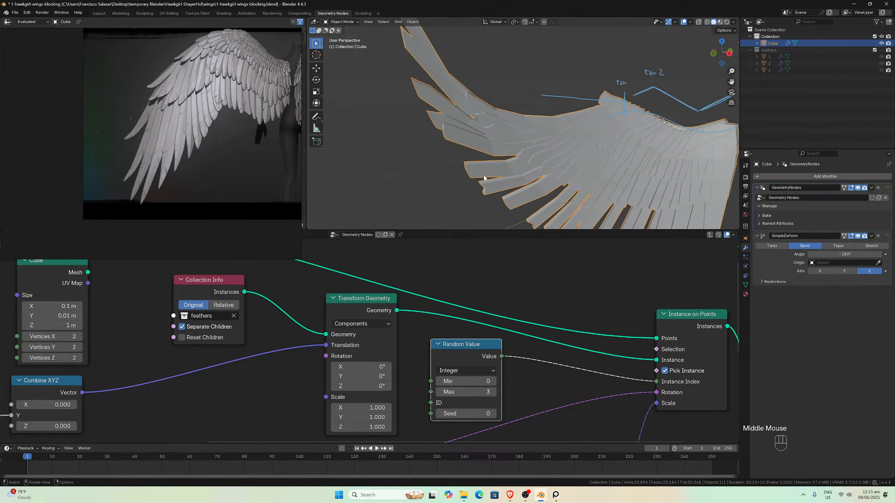
drag(731, 81, 763, 124)
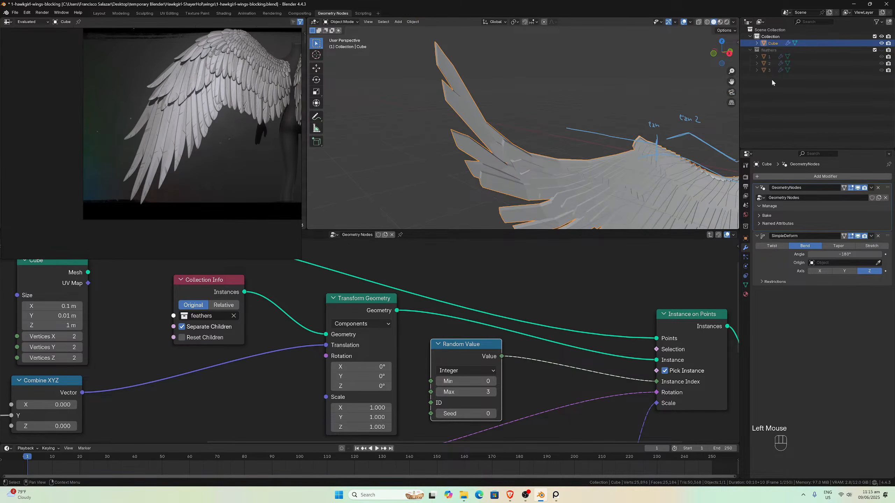
middle_drag(535, 75, 561, 174)
scroll(525, 86, down, 3)
scroll(566, 180, up, 2)
drag(732, 81, 754, 14)
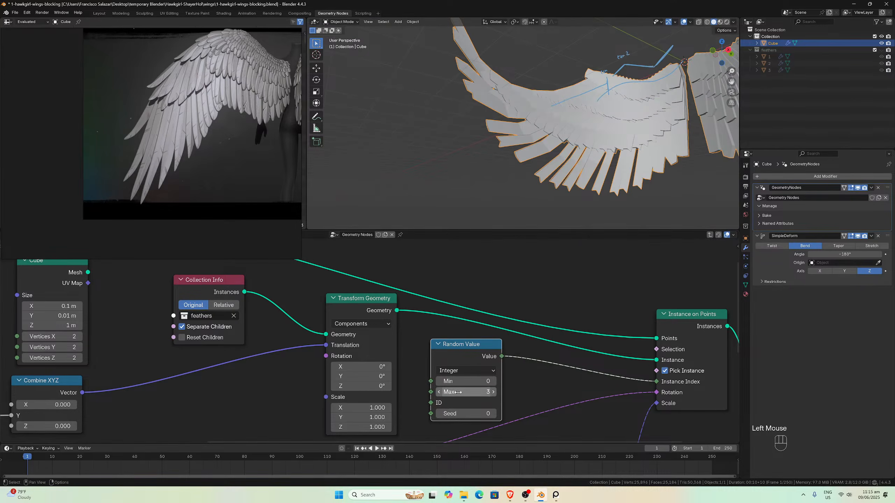
- Set the Random Value node's Max to 2 and check the feather distribution on the wing
click(439, 392)
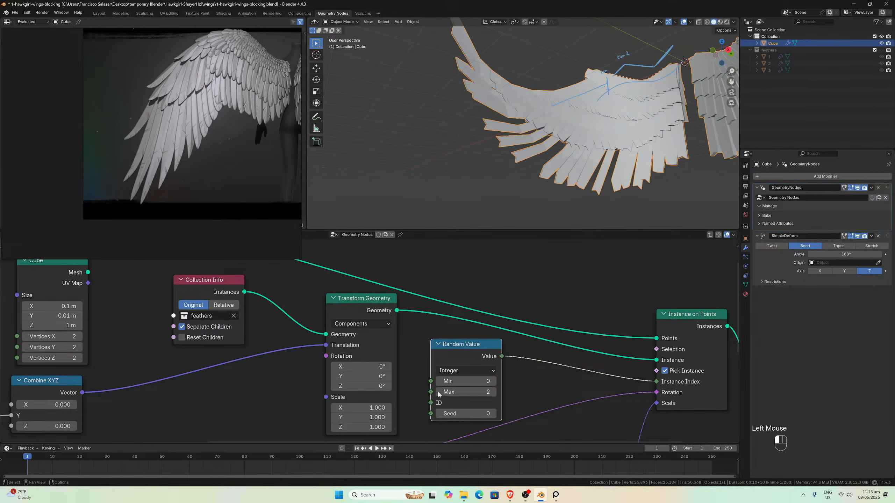
scroll(567, 182, up, 2)
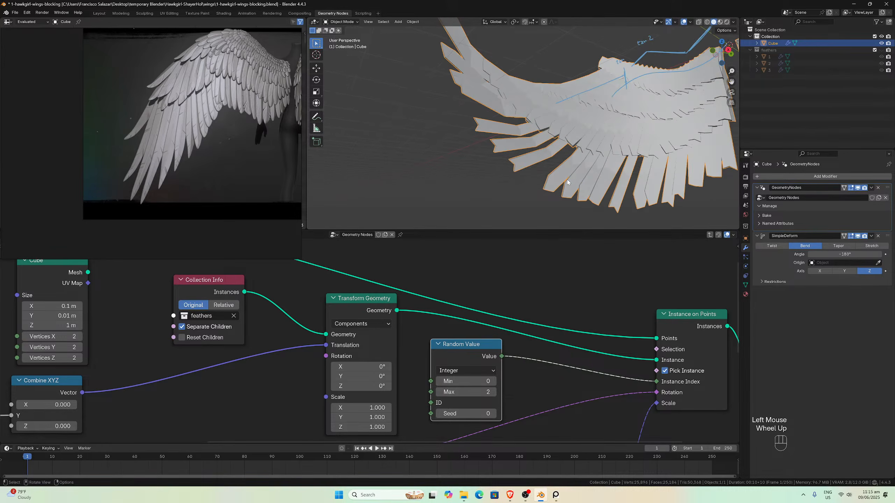
middle_drag(559, 168, 589, 190)
scroll(599, 192, down, 1)
scroll(589, 190, up, 1)
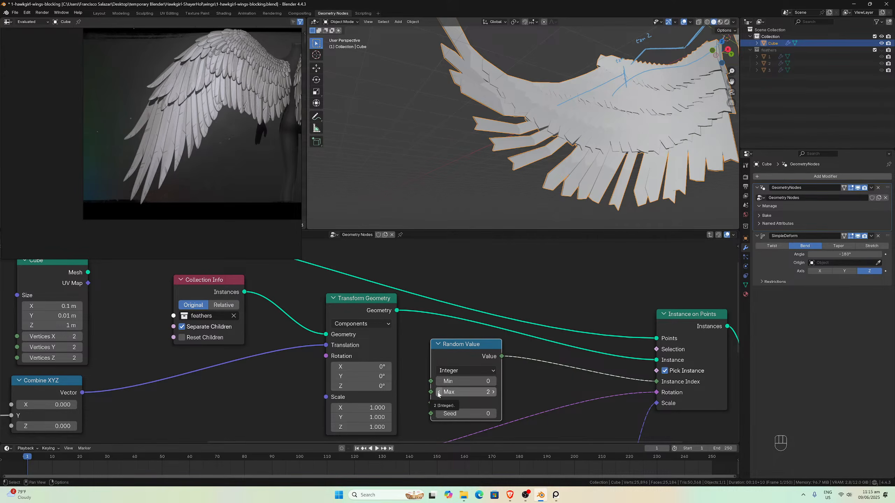
- Try raising the Random Value node's Max step by step to 7, and return it to 2
click(494, 392)
click(494, 392)
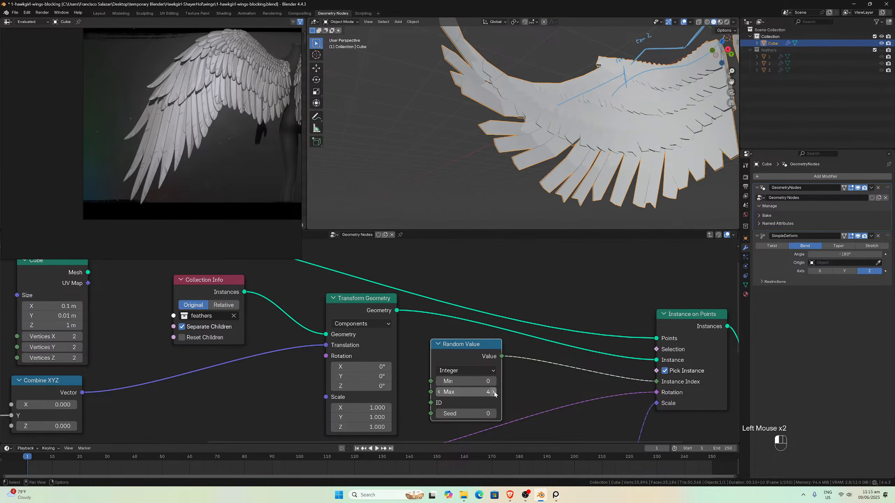
click(493, 392)
click(494, 392)
click(493, 392)
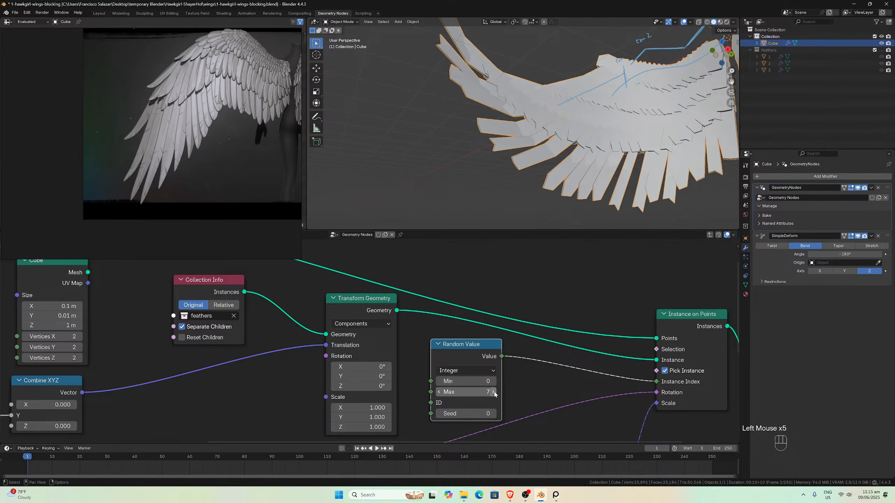
click(439, 392)
click(439, 391)
click(439, 392)
click(439, 391)
click(439, 392)
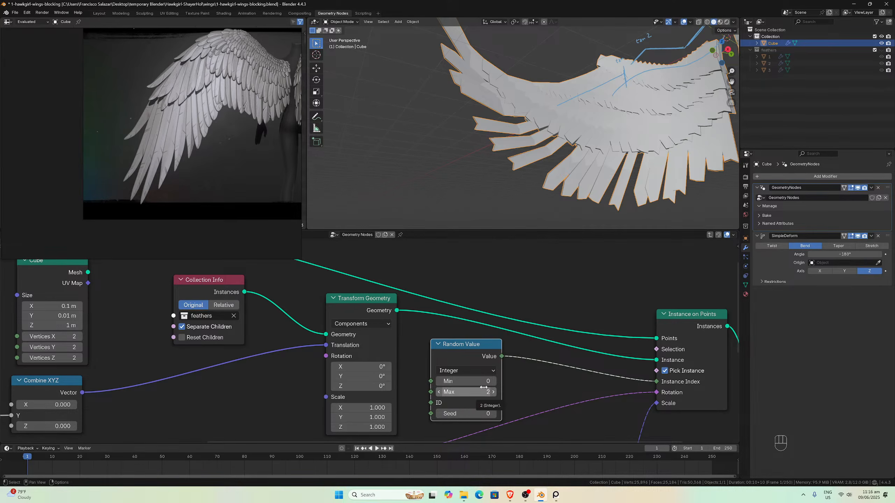
- Move the Random Value node slightly up towards Transform Geometry and lower its Max to 0 to compare the feathers
mouse_move(466, 354)
mouse_down()
mouse_move(456, 339)
mouse_move(460, 347)
mouse_up()
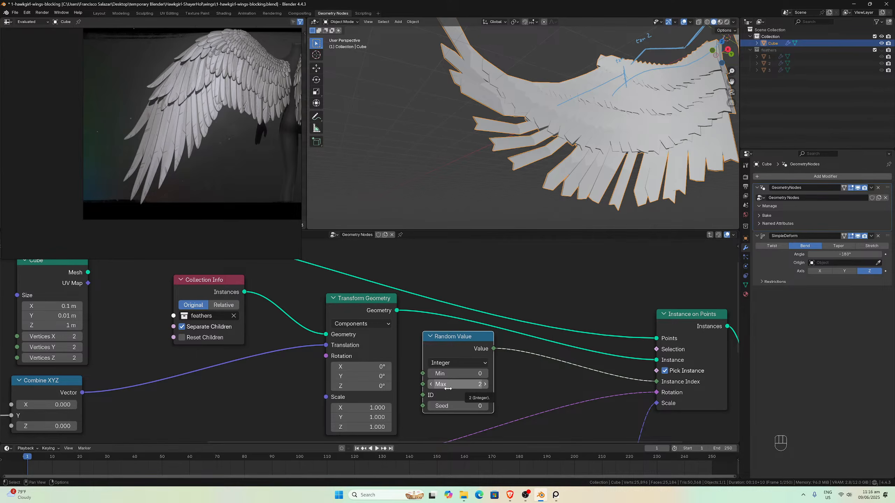
click(431, 384)
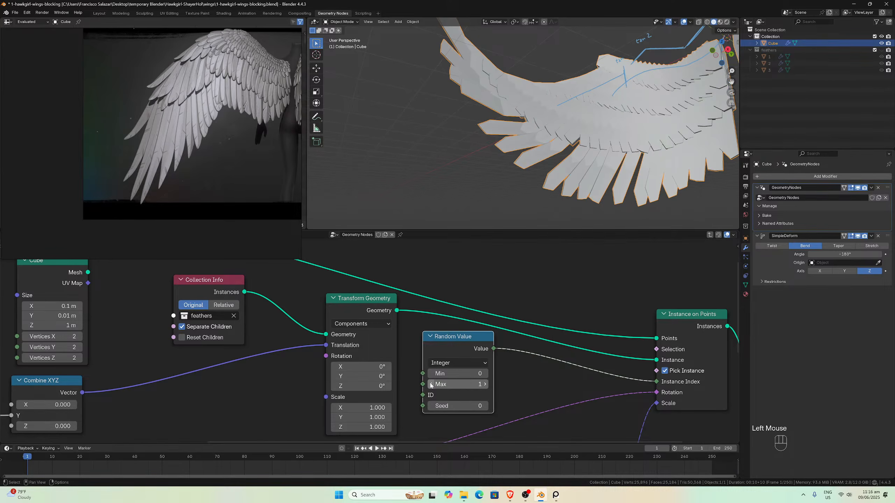
click(431, 384)
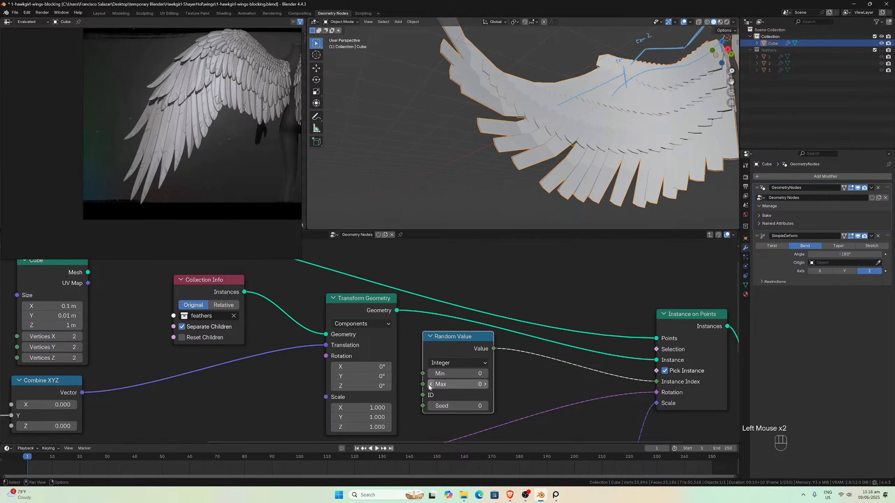
scroll(472, 189, down, 2)
mouse_move(472, 189)
middle_down()
mouse_move(478, 185)
mouse_move(489, 207)
mouse_move(472, 187)
mouse_move(478, 189)
middle_up()
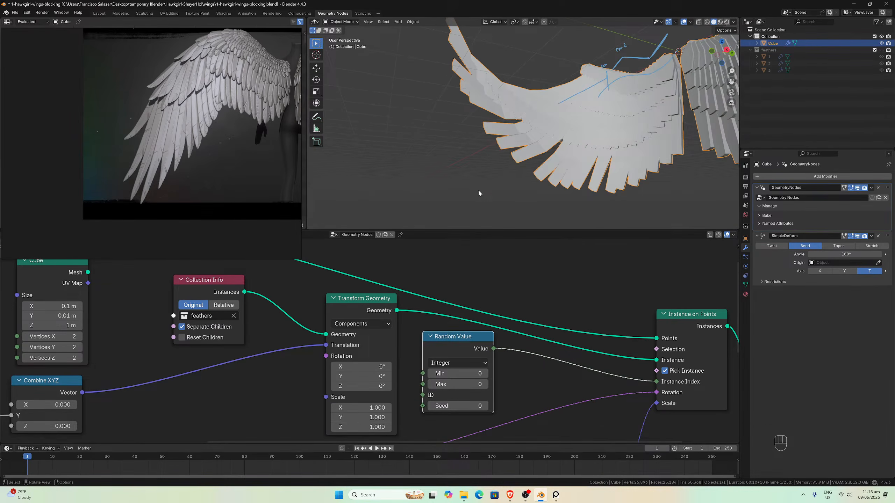
- Raise the Random Value node's Max to 1 and then 2, checking the wing's feather shapes at each value
click(485, 384)
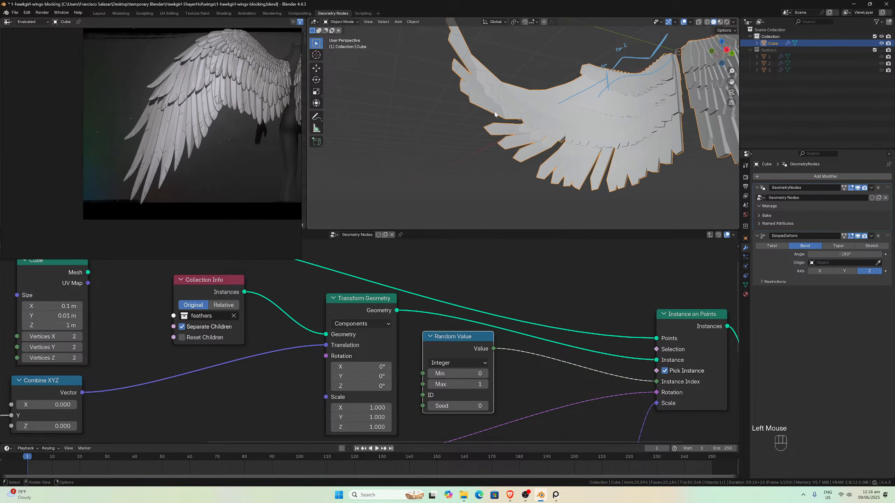
middle_drag(497, 115, 510, 145)
scroll(521, 137, up, 1)
scroll(510, 146, down, 2)
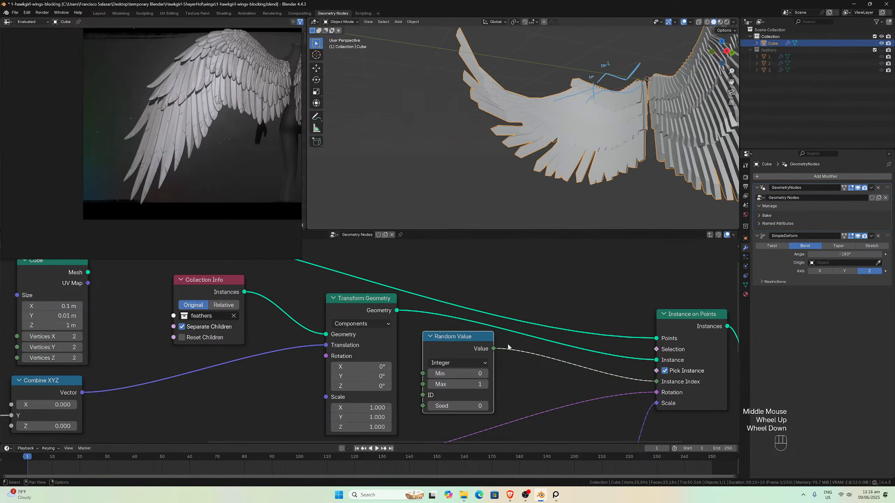
click(486, 384)
scroll(535, 152, up, 2)
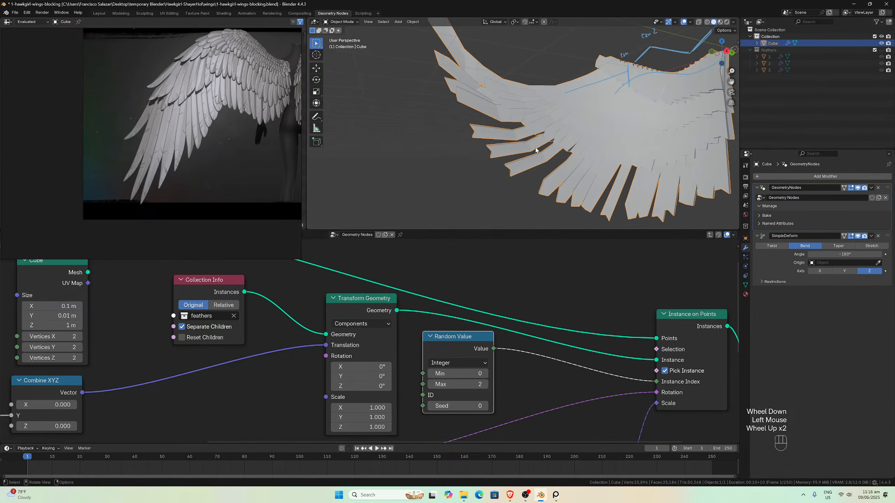
middle_drag(536, 151, 544, 151)
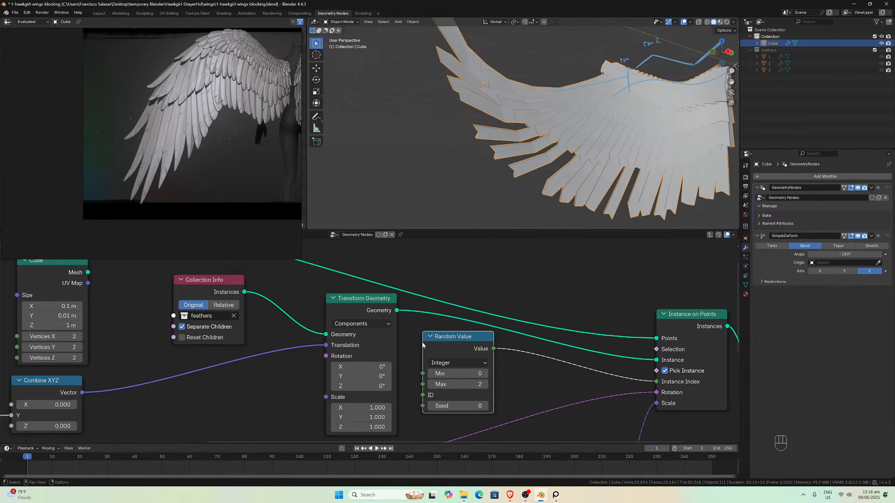
- Annotate the set {1, 2, 3} below the wing in front view, with indices 0, 1, 2 above it and lines linking each pair
scroll(472, 185, down, 2)
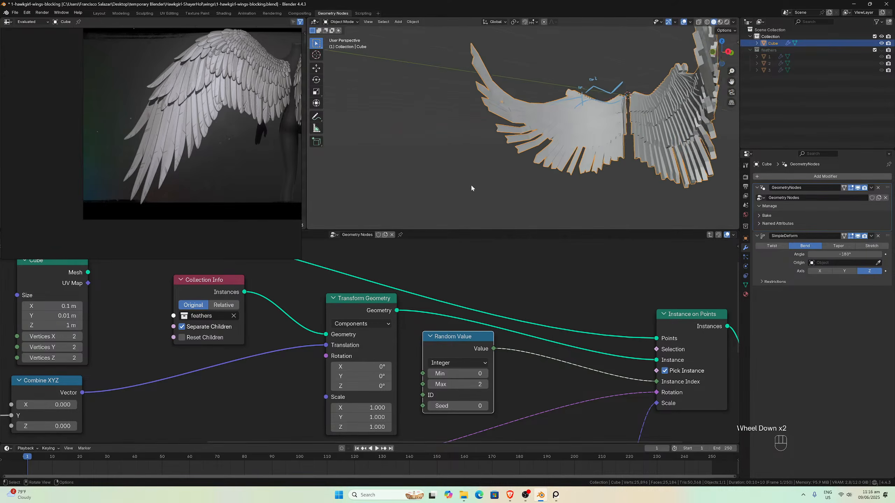
middle_drag(472, 185, 493, 193)
key(KP_1)
scroll(500, 187, up, 2)
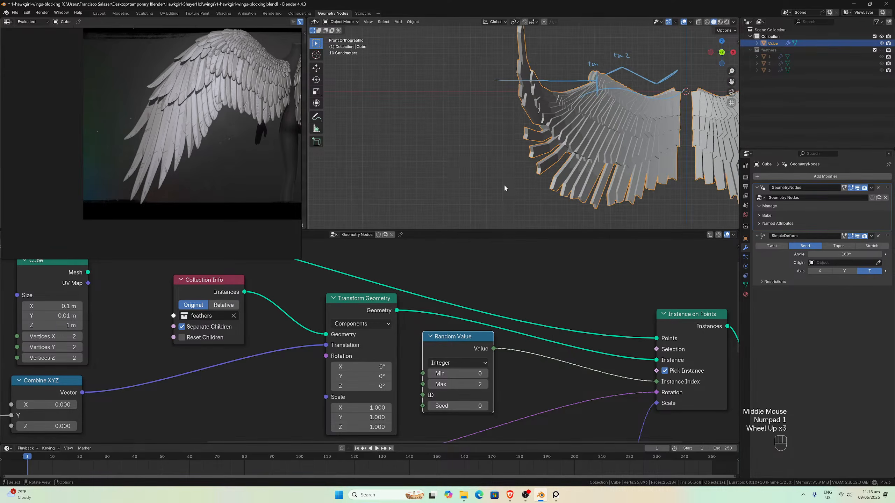
scroll(496, 196, up, 1)
scroll(496, 196, down, 1)
scroll(484, 202, down, 1)
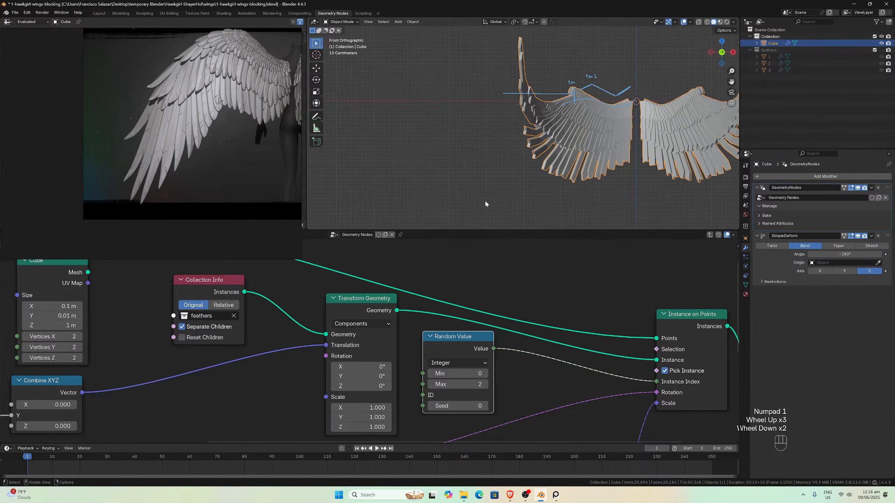
mouse_move(488, 199)
mouse_down()
mouse_move(492, 224)
mouse_move(533, 203)
mouse_move(534, 220)
mouse_up()
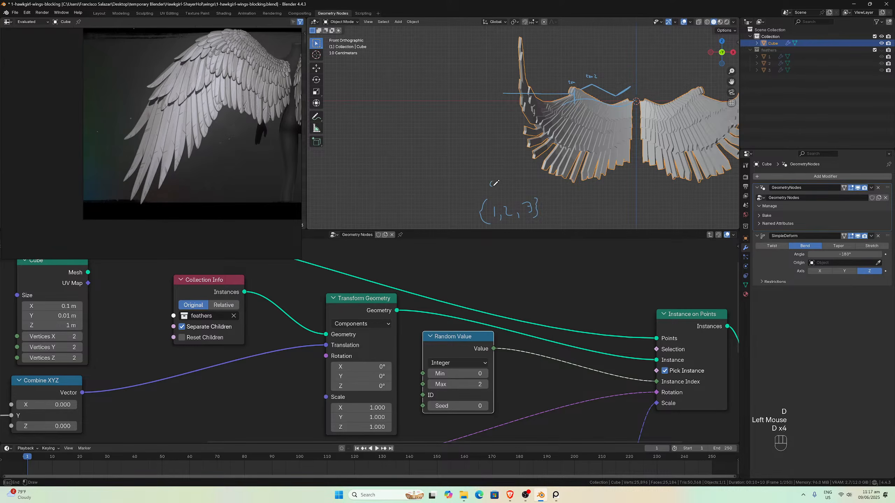
mouse_move(493, 181)
mouse_down()
mouse_move(529, 186)
mouse_move(496, 203)
mouse_up()
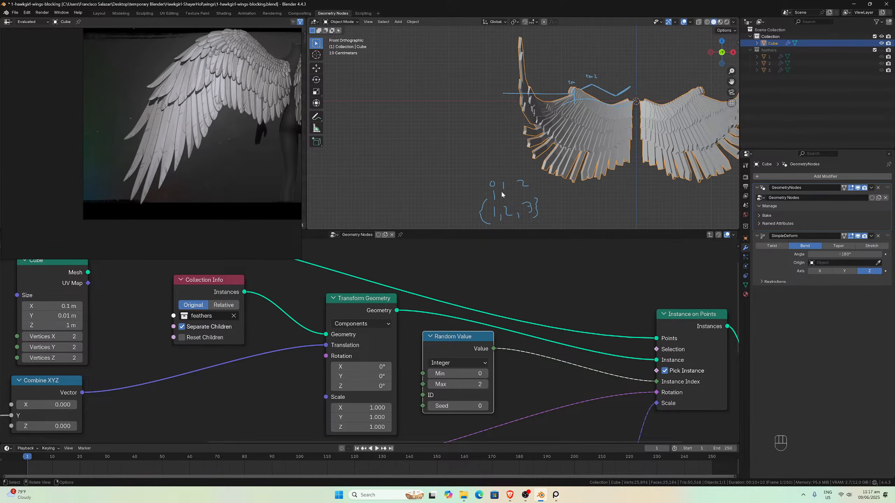
mouse_move(505, 192)
mouse_down()
mouse_move(506, 200)
mouse_move(527, 197)
mouse_up()
- Try a Min of 1 on the Random Value node, check the wing's feathers, and return Min to 0
middle_drag(486, 148, 511, 172)
scroll(498, 156, up, 2)
scroll(506, 165, down, 1)
scroll(511, 173, down, 1)
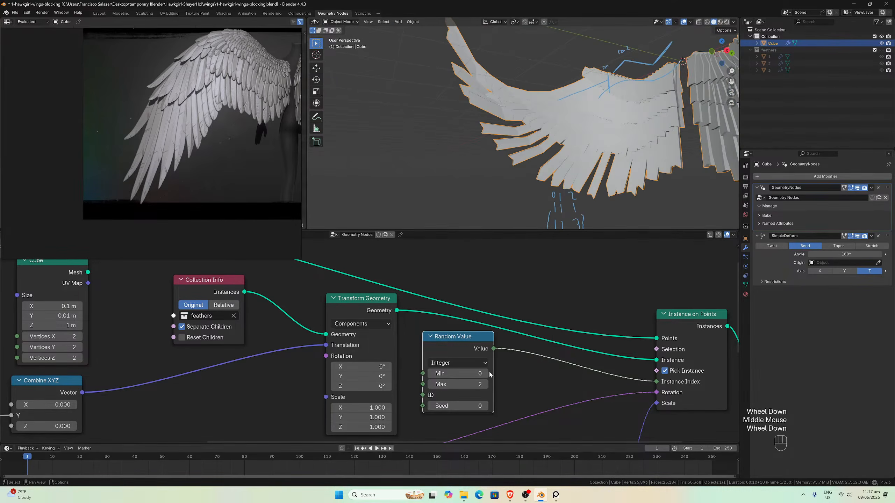
click(486, 374)
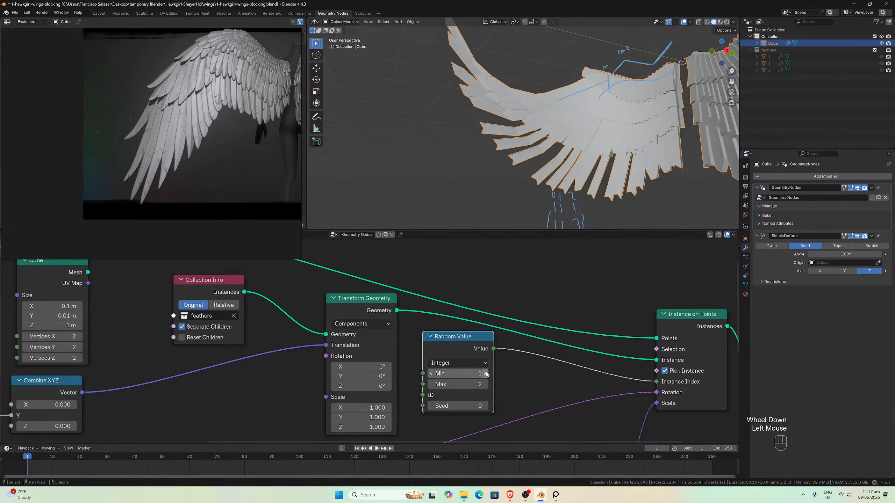
middle_drag(509, 217, 530, 145)
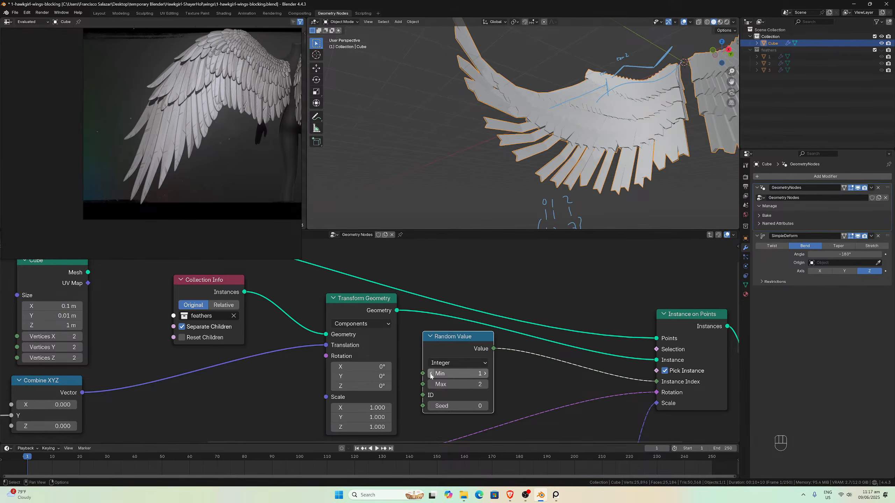
drag(445, 374, 440, 374)
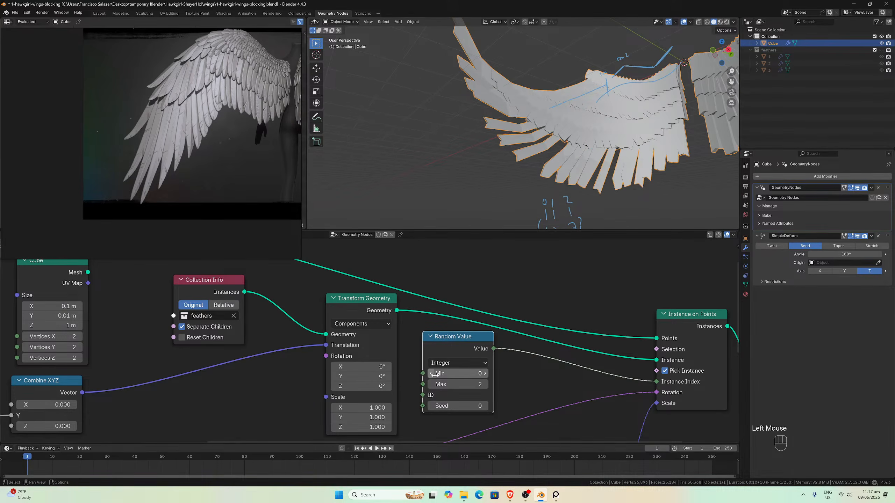
- Switch the Random Value node's data type to Float and try a Max of -0.5
click(450, 365)
click(445, 389)
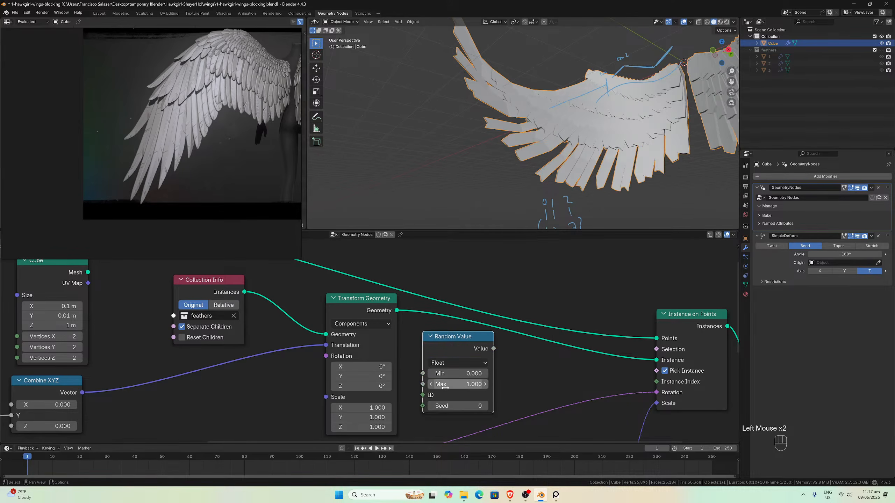
click(453, 364)
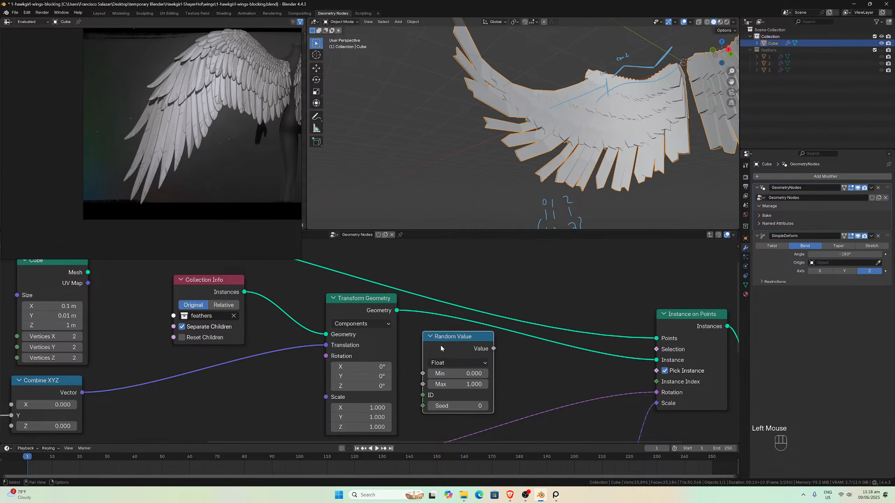
click(459, 362)
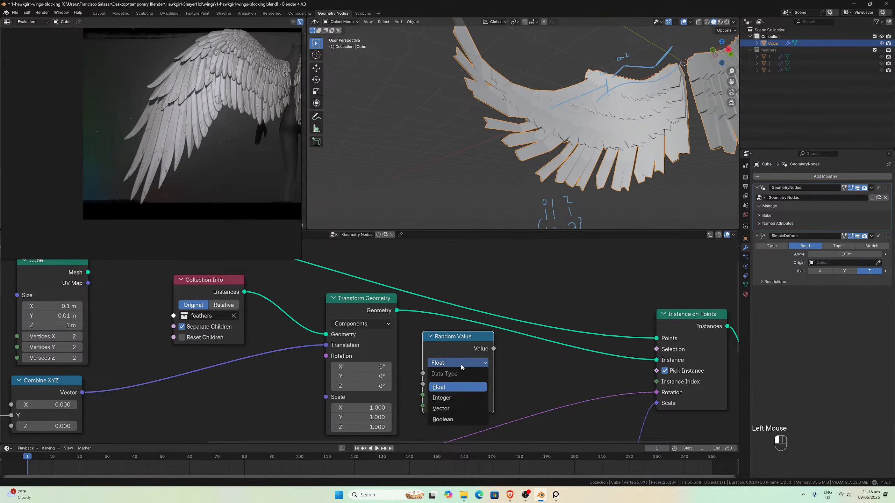
click(456, 387)
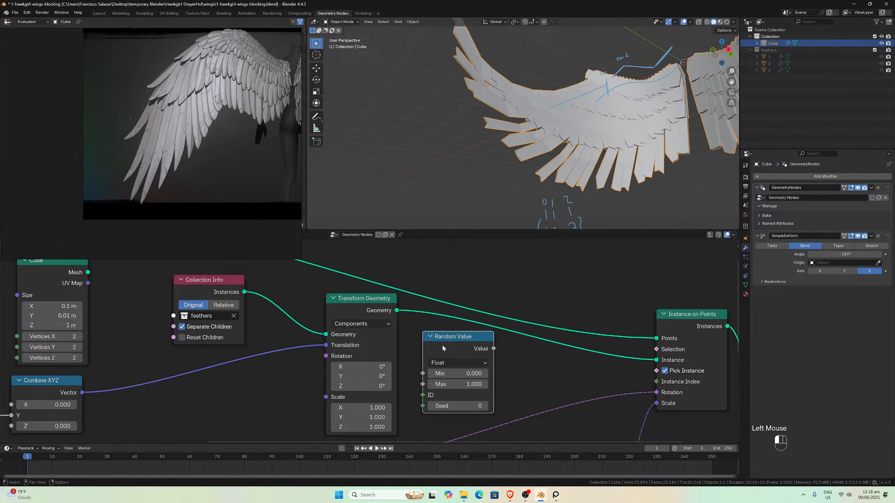
double_click(471, 385)
text(-)
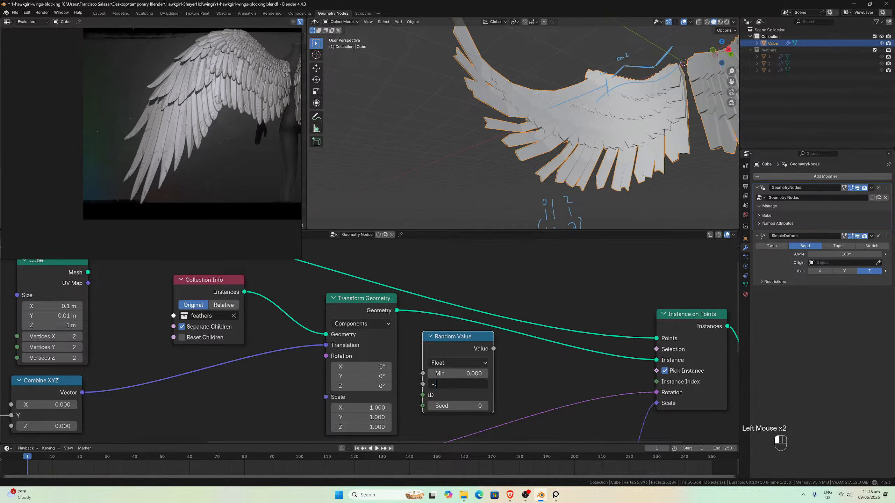
text(0.5)
key(Return)
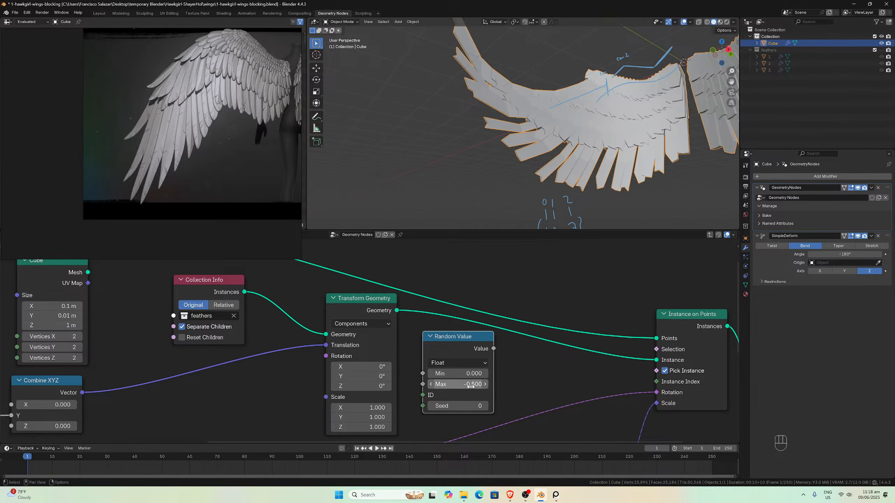
- Try float Max values of 0.5 and 1 on the Random Value node, and return its data type to Integer
click(470, 385)
text(0.5)
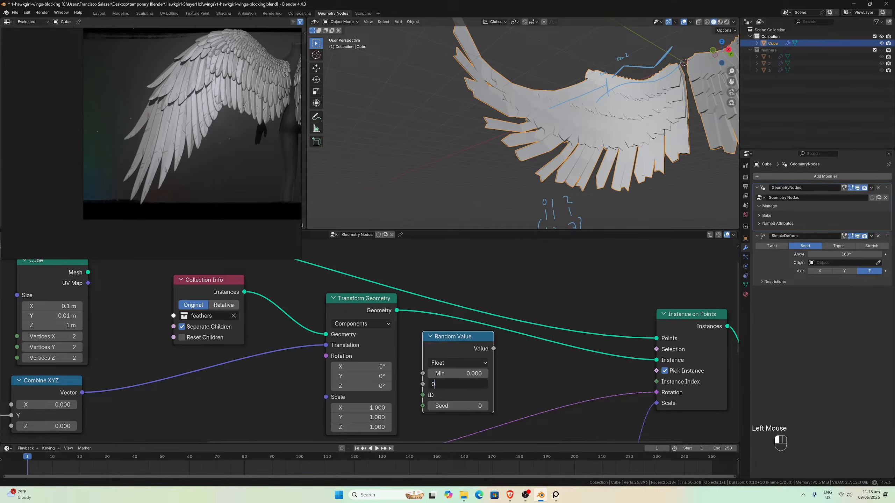
key(Return)
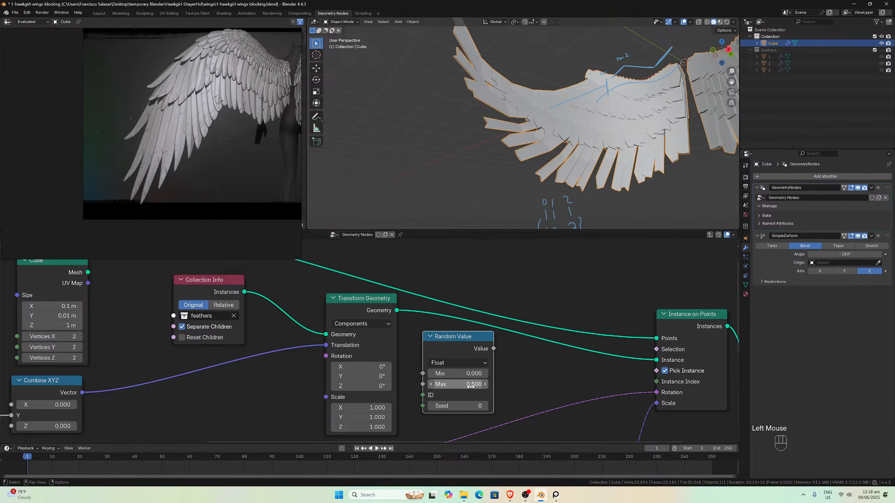
click(471, 385)
text(1)
key(Return)
click(474, 361)
click(468, 397)
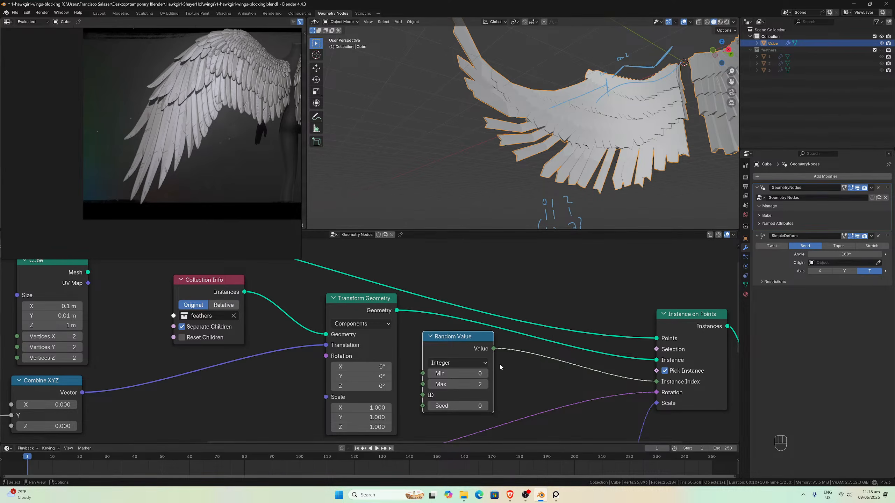
- Try raising the Random Value node's integer Max to 3, 4 and 5, and set it back to 2
click(485, 385)
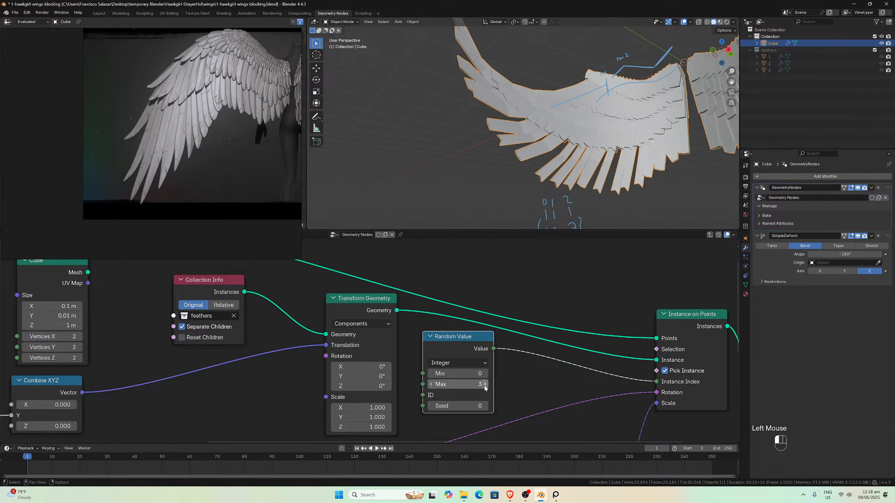
click(486, 385)
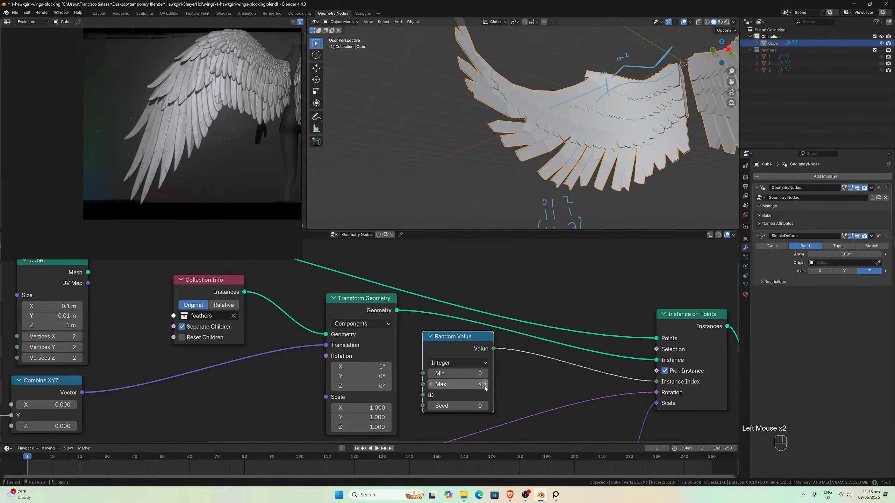
click(485, 384)
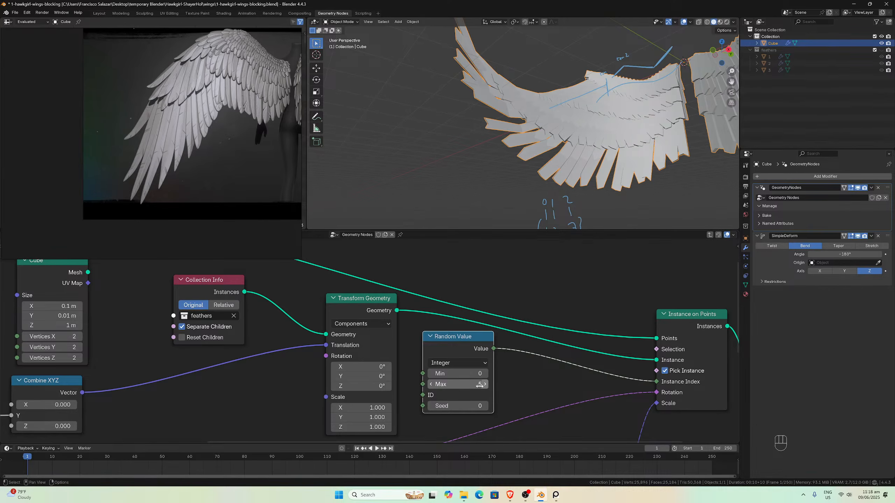
click(456, 384)
text(2)
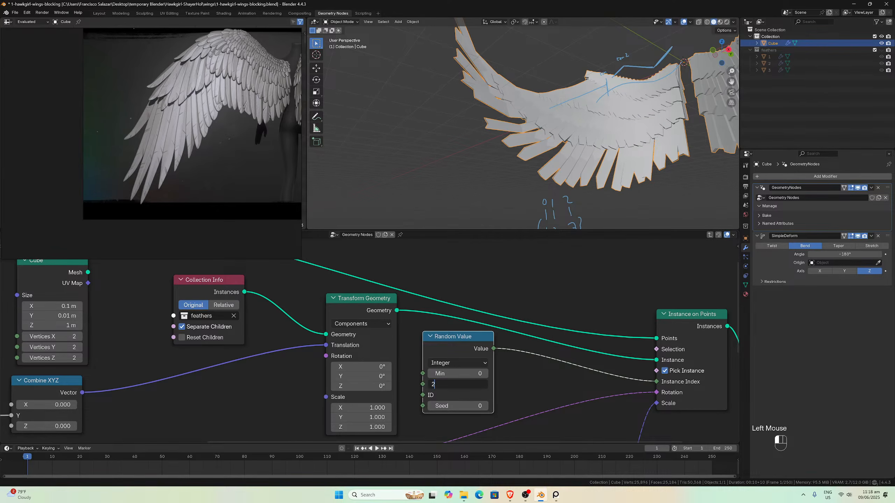
key(Return)
- Examine the wing from several angles and distances to judge how the feather shapes vary and overlap
scroll(447, 151, down, 2)
middle_drag(447, 151, 456, 120)
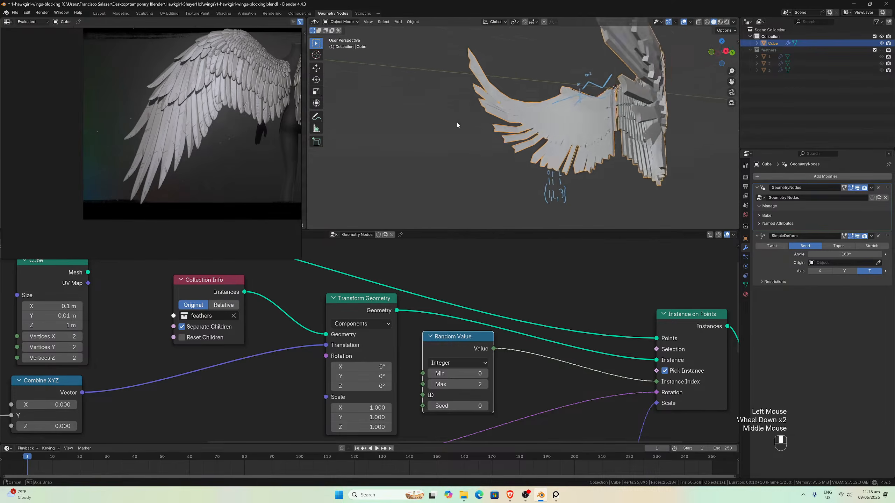
scroll(466, 127, up, 4)
middle_drag(539, 173, 544, 156)
scroll(603, 183, up, 1)
scroll(599, 181, up, 1)
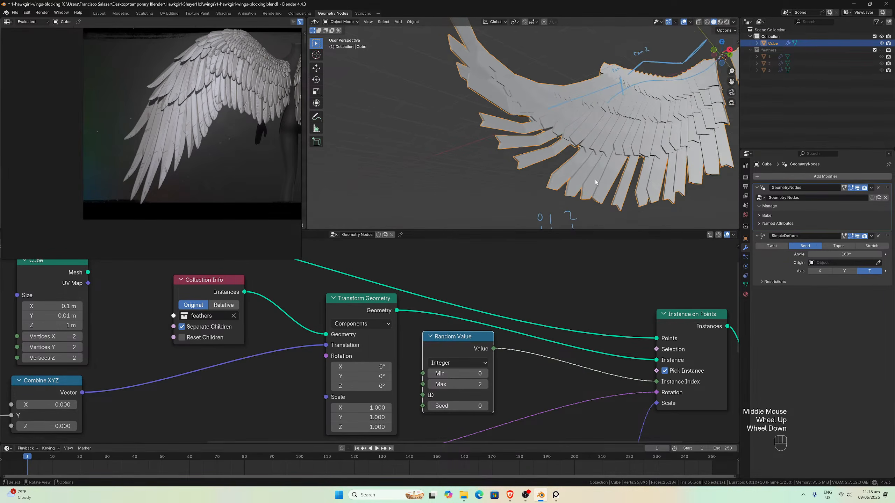
scroll(595, 179, down, 1)
mouse_move(595, 179)
middle_down()
mouse_move(605, 183)
mouse_move(581, 183)
mouse_move(583, 174)
middle_up()
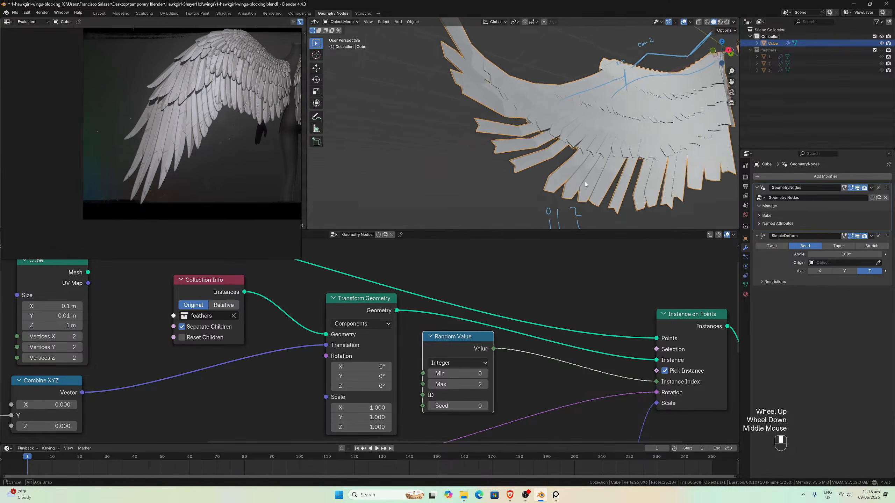
scroll(585, 167, up, 1)
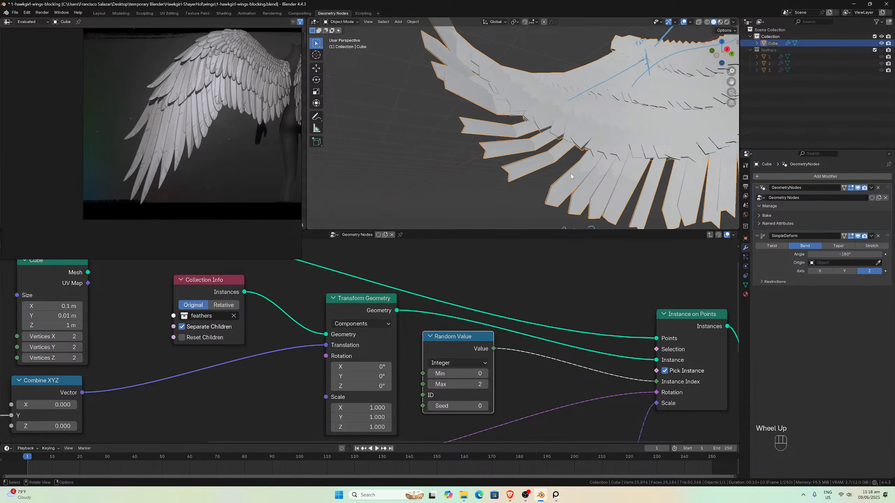
middle_drag(571, 173, 605, 175)
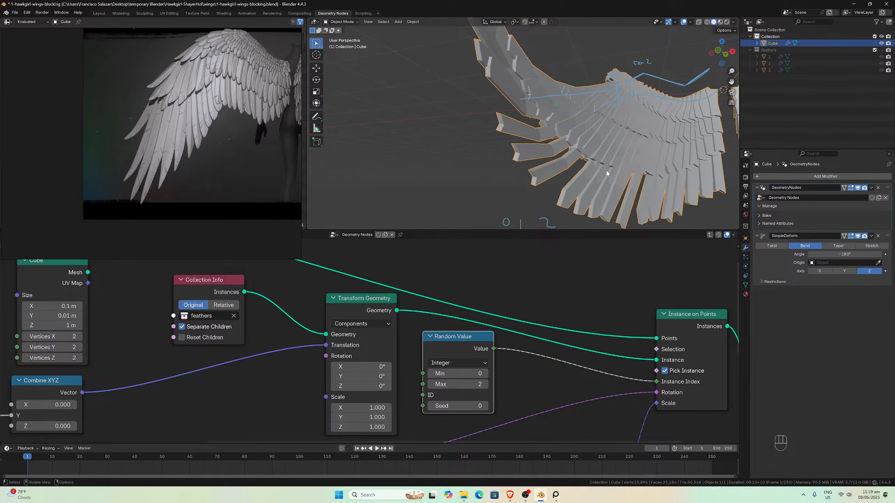
middle_drag(607, 172, 571, 162)
scroll(576, 176, down, 2)
scroll(576, 176, down, 1)
scroll(577, 179, up, 4)
scroll(567, 170, down, 1)
scroll(569, 161, down, 1)
scroll(571, 161, up, 1)
scroll(599, 159, up, 1)
middle_drag(631, 156, 644, 138)
scroll(643, 139, up, 3)
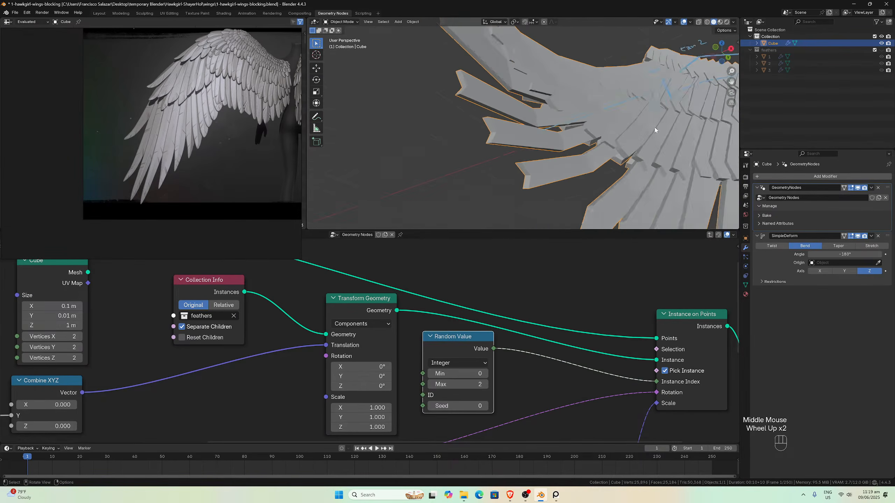
drag(730, 82, 592, 110)
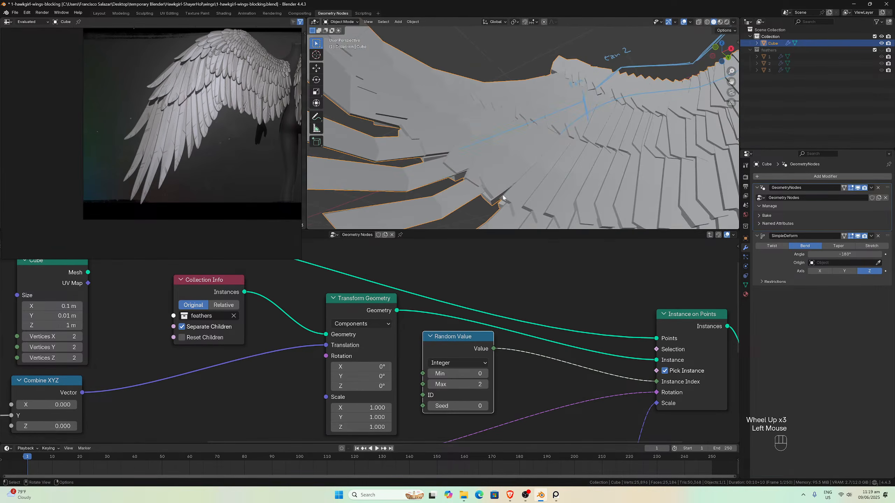
scroll(551, 201, down, 2)
mouse_move(551, 200)
middle_down()
mouse_move(520, 198)
mouse_move(549, 187)
mouse_move(542, 199)
middle_up()
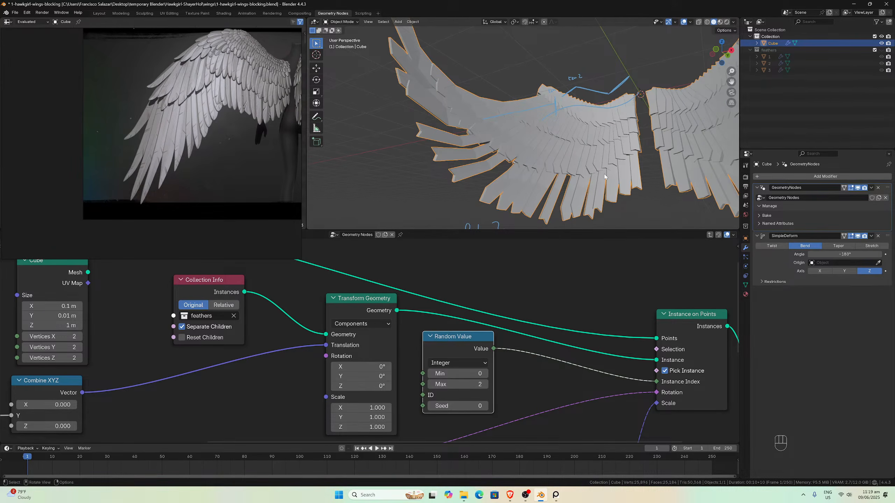
- Try a Seed of 2 on the Random Value node, undo it, and inspect the feathers where the two wings meet
click(474, 401)
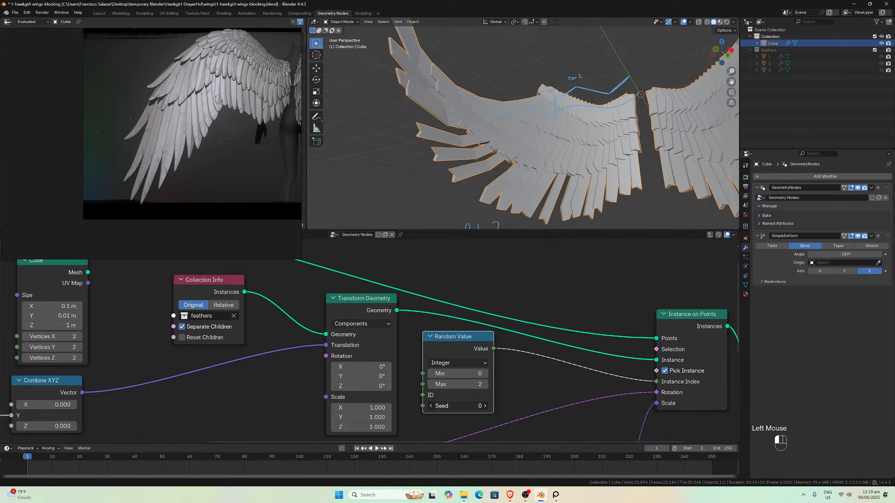
mouse_move(473, 406)
mouse_down()
mouse_move(502, 406)
mouse_move(457, 411)
mouse_up()
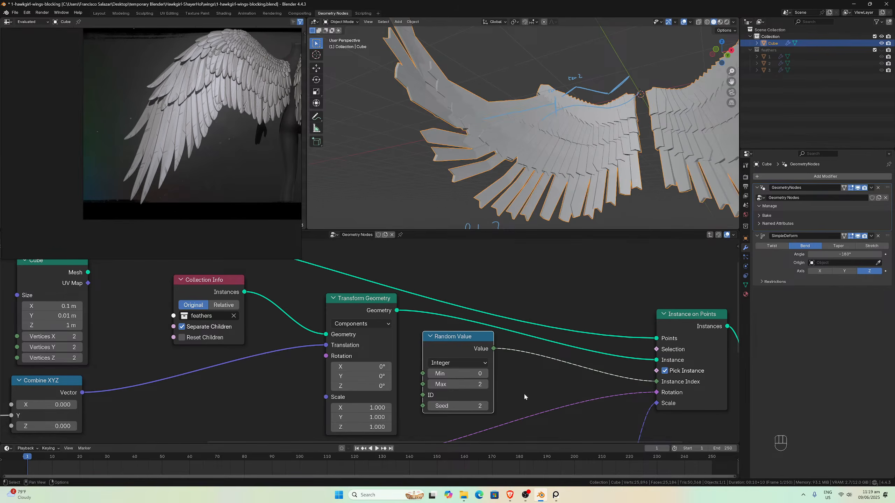
key(ctrl+z)
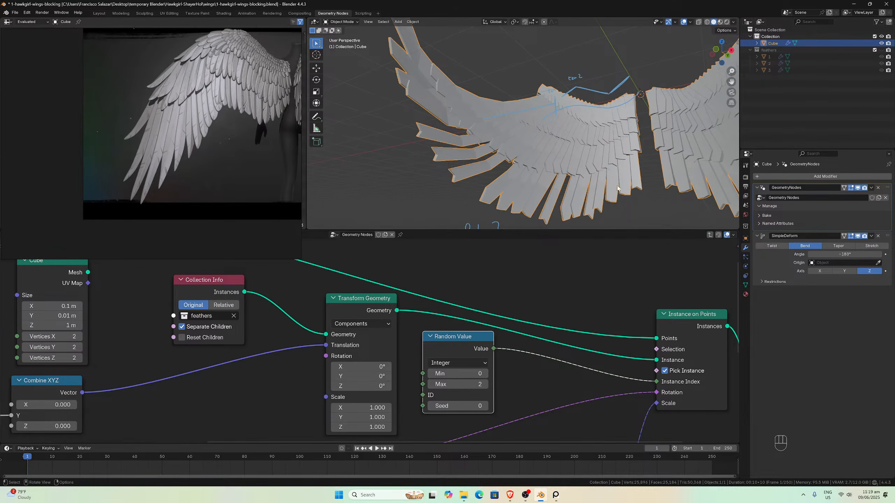
scroll(618, 186, up, 2)
drag(732, 82, 581, 63)
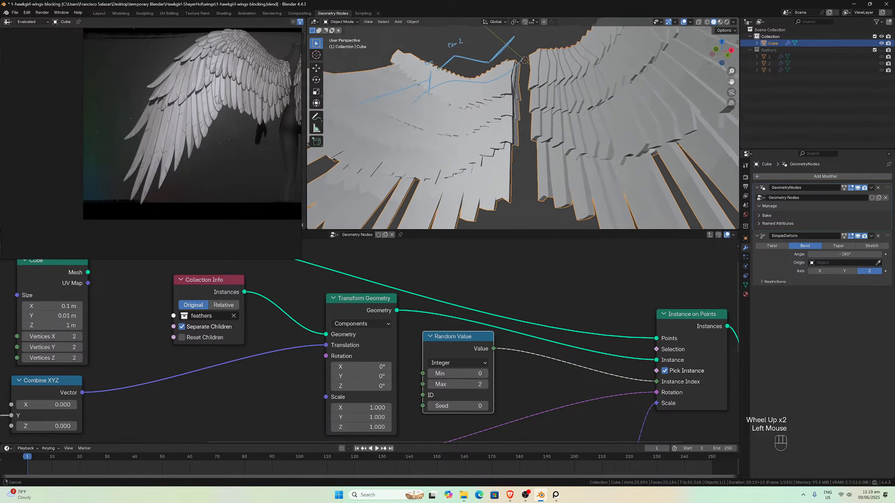
middle_drag(593, 132, 604, 149)
scroll(605, 149, up, 1)
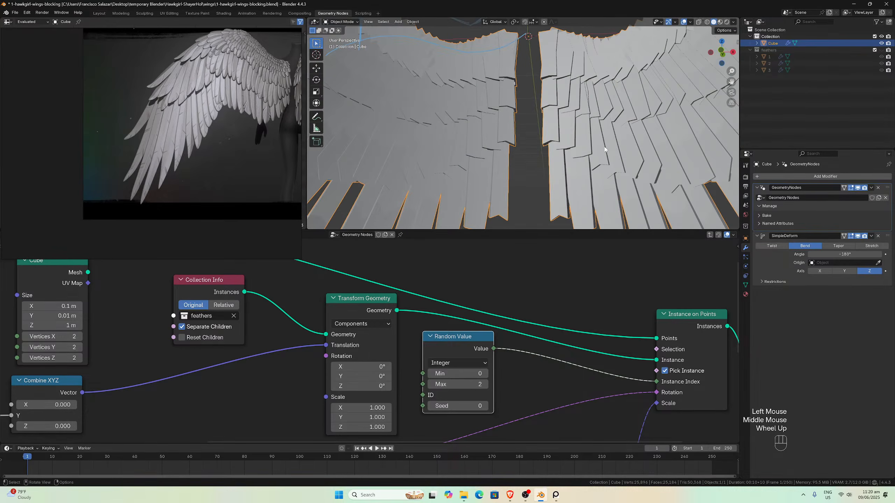
- Examine the feather rows of both wings from several angles and distances, especially near the gap between them
scroll(614, 159, up, 1)
scroll(581, 152, down, 2)
middle_drag(582, 152, 490, 161)
scroll(477, 166, down, 1)
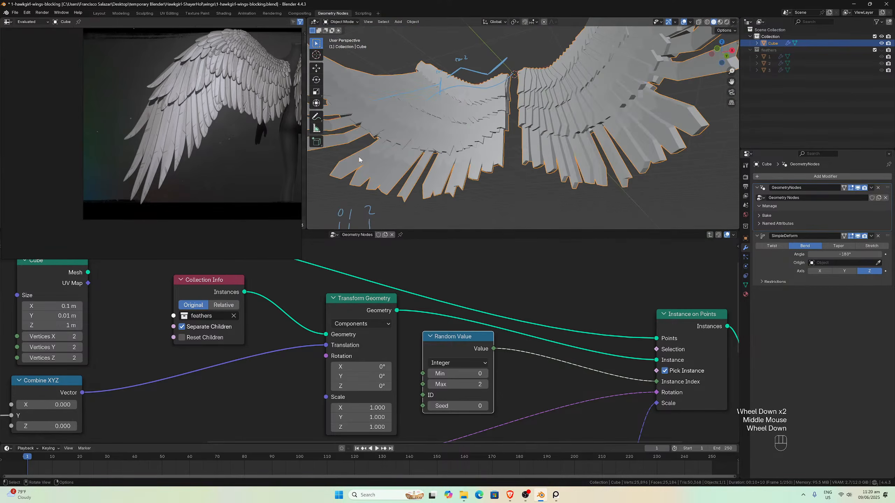
drag(731, 82, 823, 90)
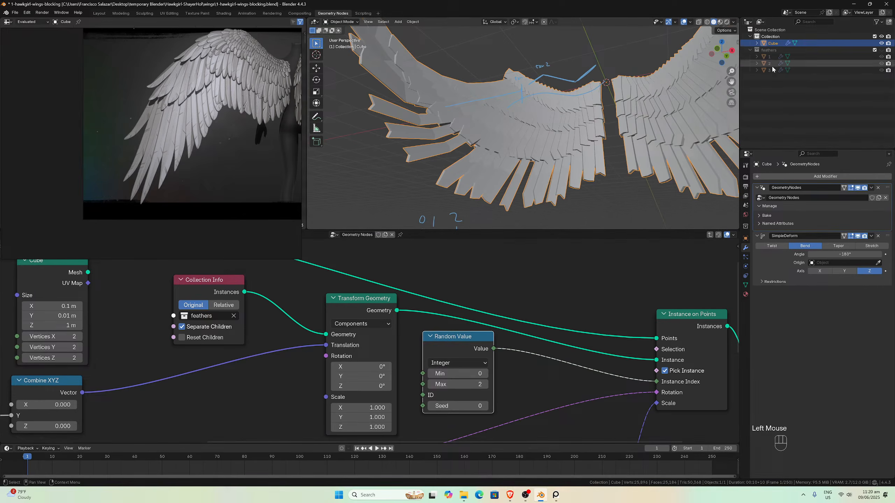
mouse_move(561, 153)
middle_down()
mouse_move(570, 148)
mouse_move(564, 153)
middle_up()
scroll(564, 153, up, 1)
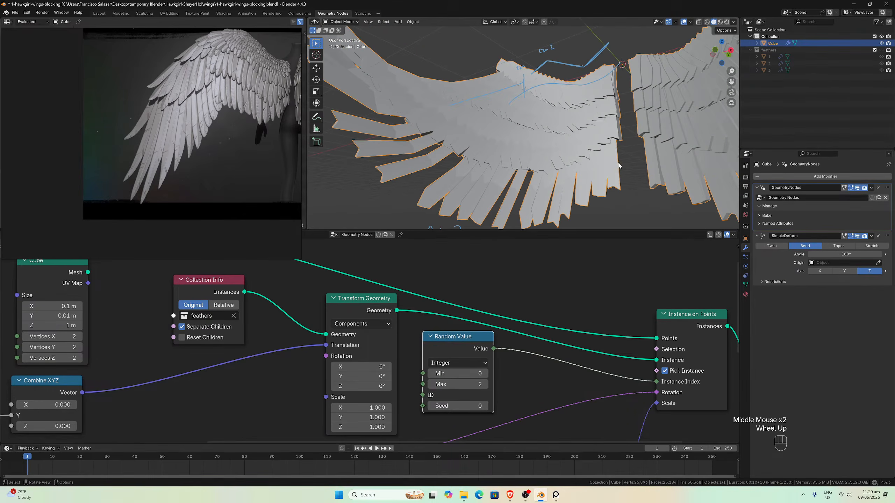
scroll(620, 166, up, 1)
middle_drag(620, 166, 646, 161)
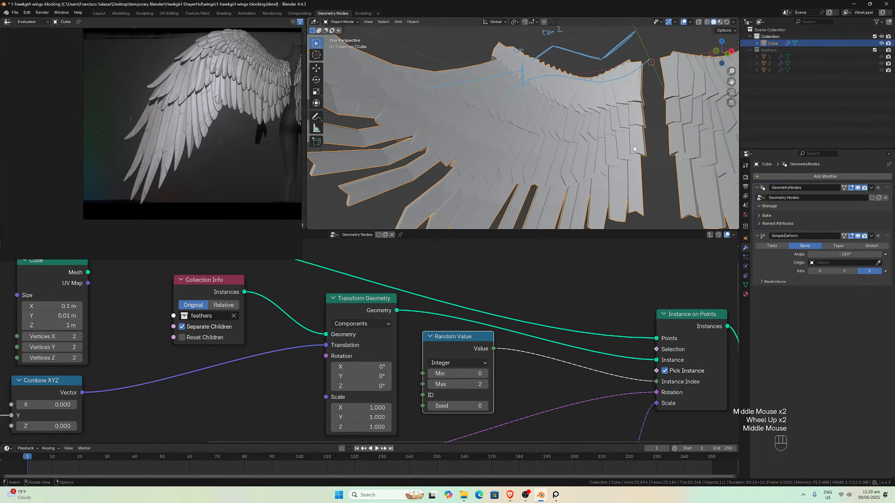
scroll(634, 149, up, 1)
scroll(651, 115, down, 1)
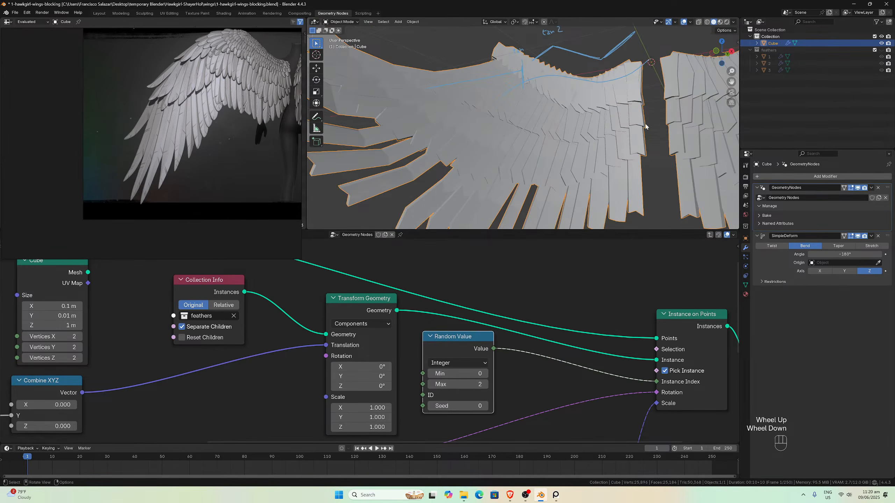
middle_drag(651, 116, 633, 148)
scroll(646, 127, up, 1)
scroll(647, 163, down, 1)
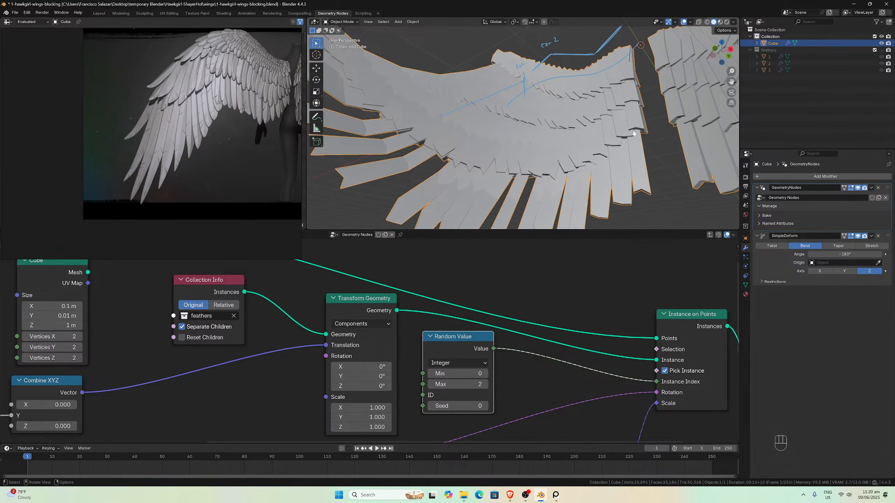
middle_drag(638, 180, 619, 192)
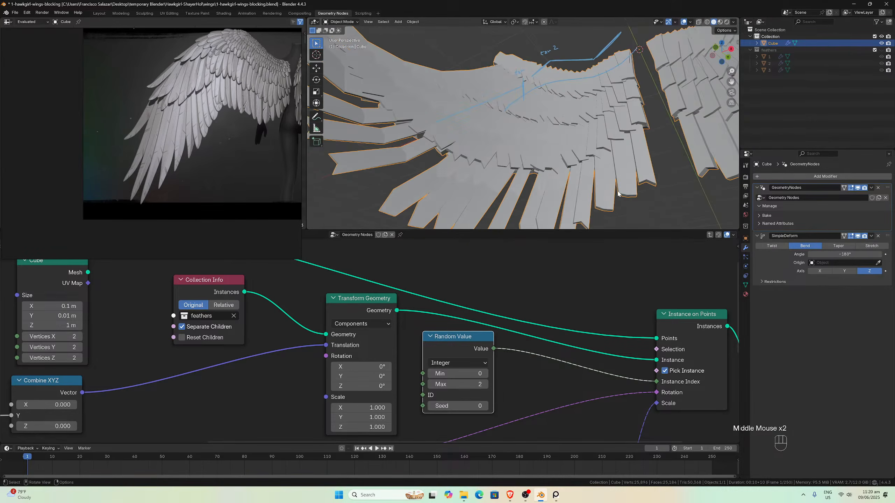
middle_drag(615, 74, 622, 112)
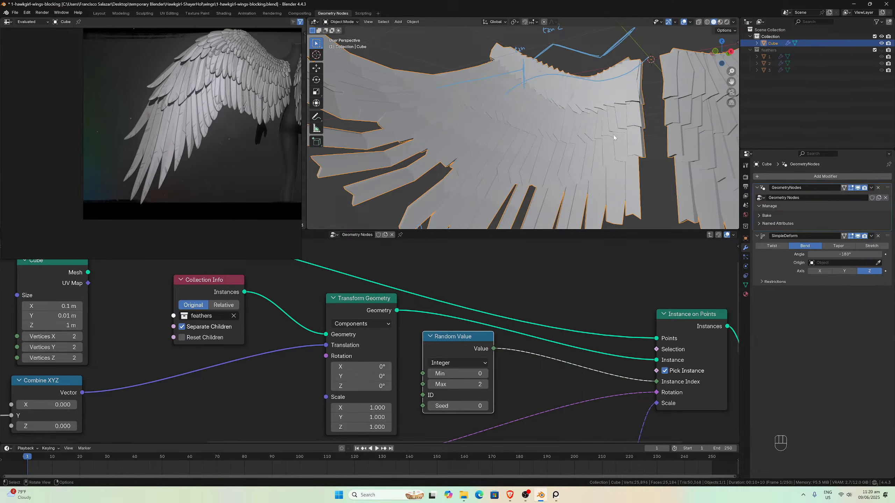
- Unlink Seed from the float Random Value node, connect the integer Random Value's Seed to the Group Input's Seed, and exit the group
scroll(448, 278, down, 4)
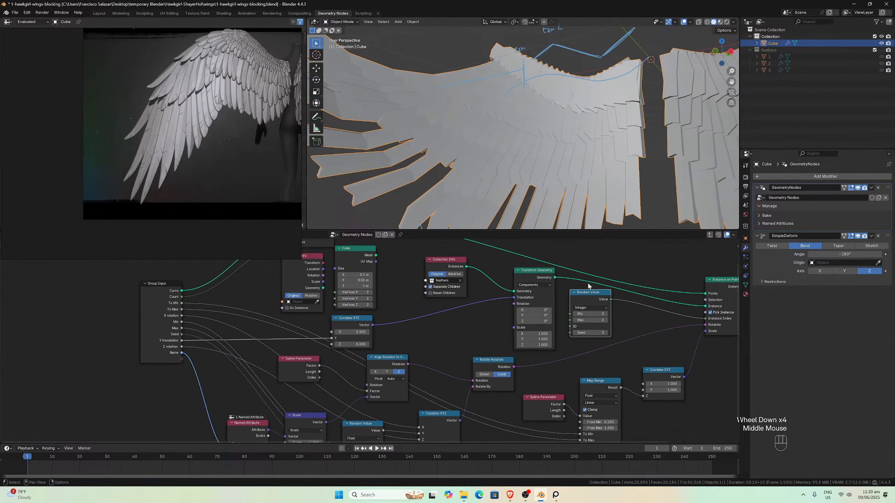
middle_drag(186, 336, 225, 270)
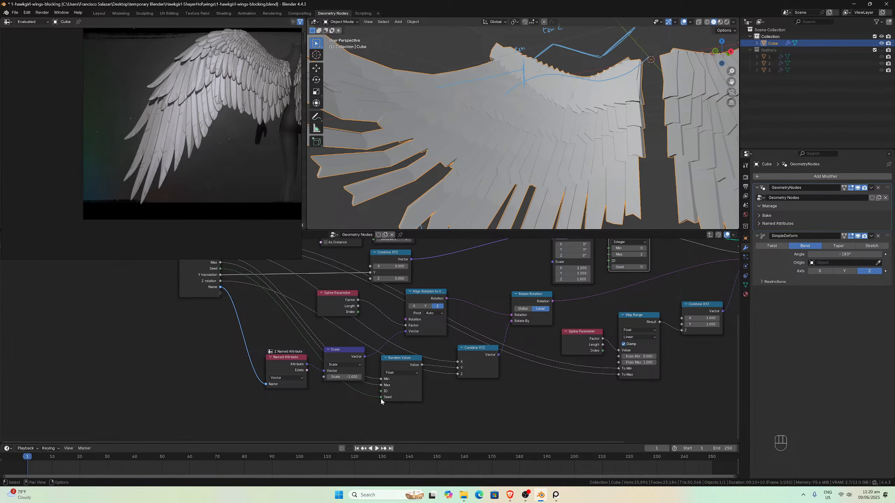
drag(381, 398, 370, 399)
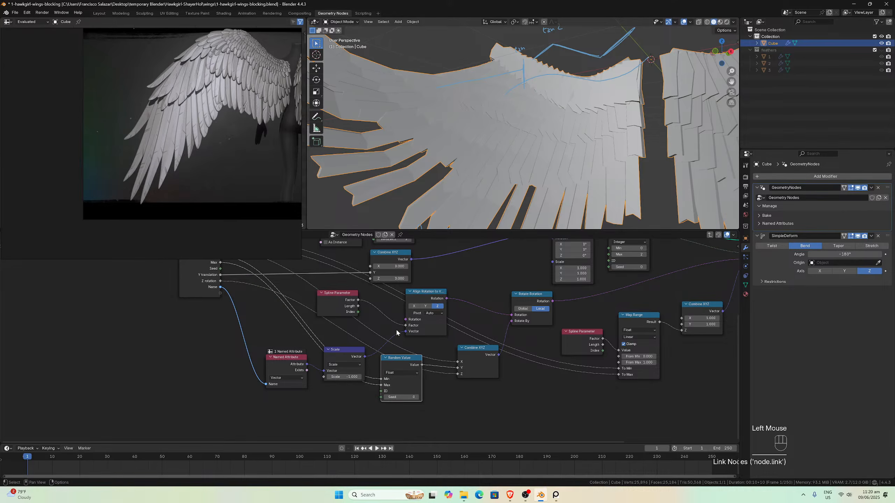
middle_drag(392, 312, 419, 416)
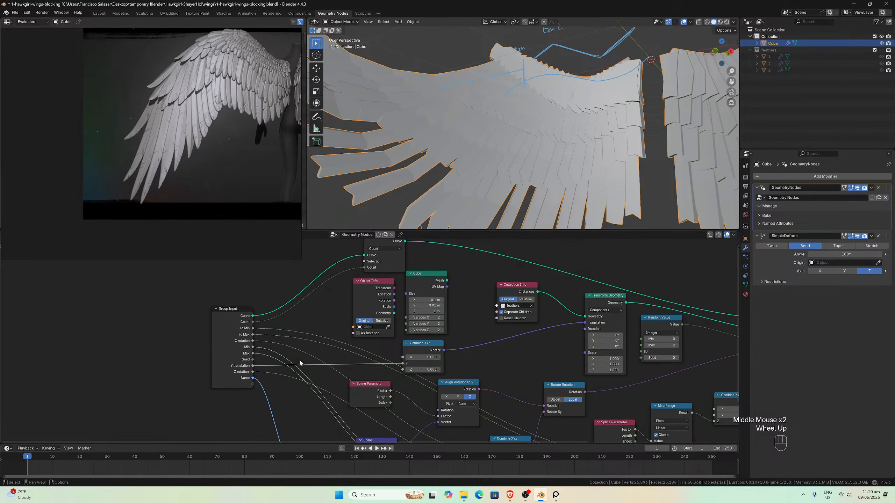
drag(641, 358, 263, 358)
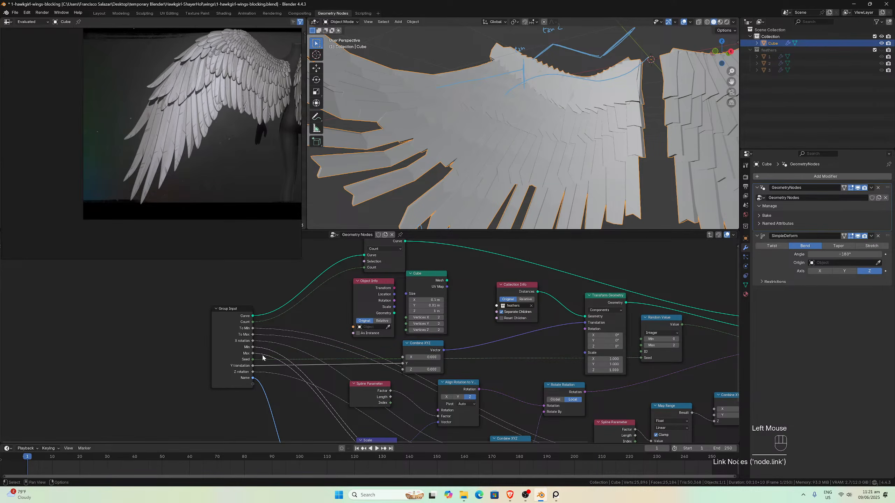
click(242, 309)
key(Tab)
- Set the Seed to 1 on the node group with Count 20 and check the wing's outer feathers
scroll(440, 307, down, 2)
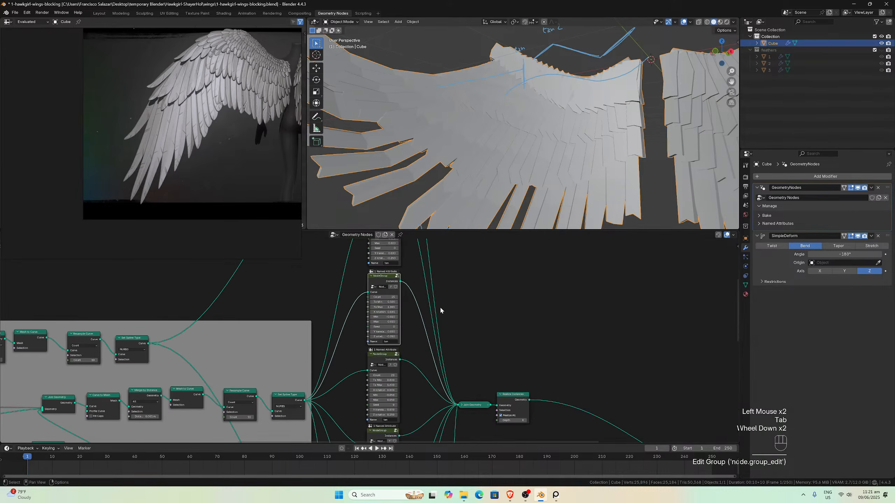
scroll(439, 309, up, 3)
scroll(436, 313, up, 2)
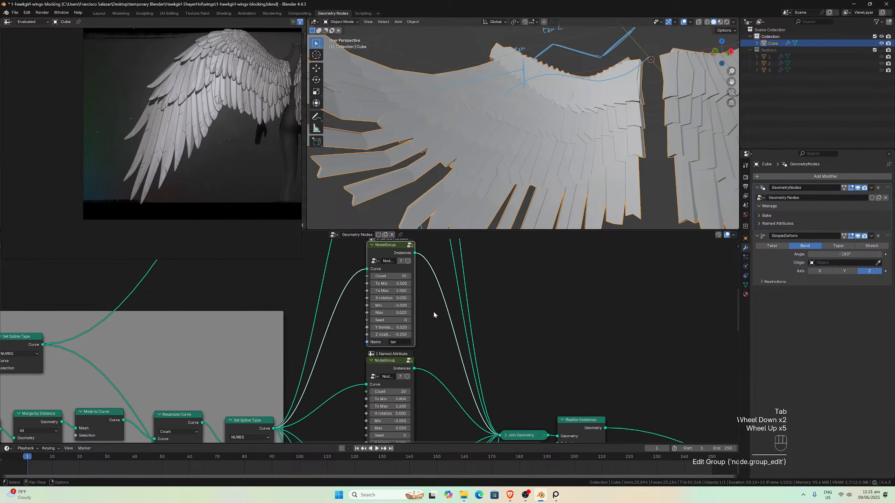
scroll(435, 312, down, 2)
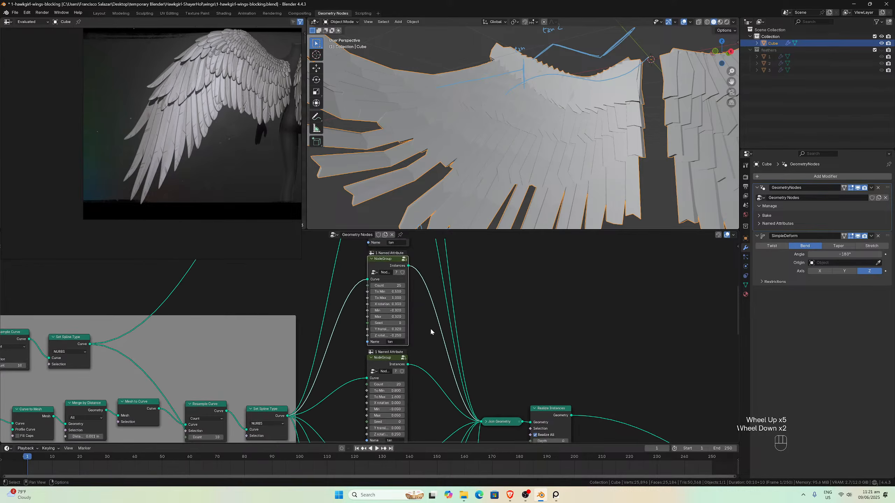
middle_drag(430, 332, 466, 250)
scroll(465, 251, up, 2)
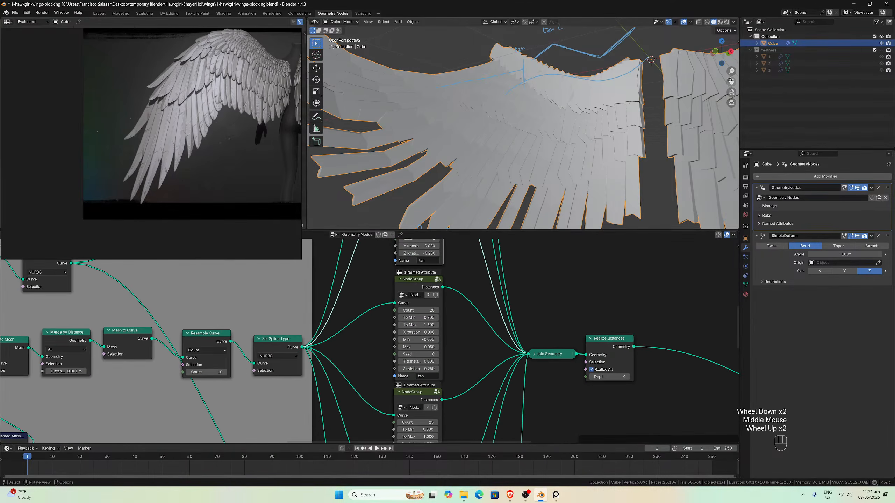
drag(731, 81, 730, 21)
scroll(572, 181, up, 1)
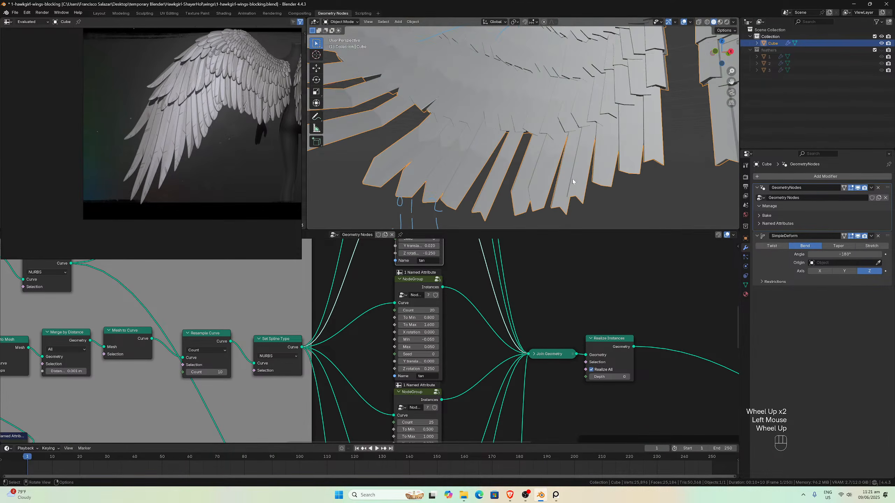
middle_drag(463, 365, 458, 342)
scroll(449, 328, up, 3)
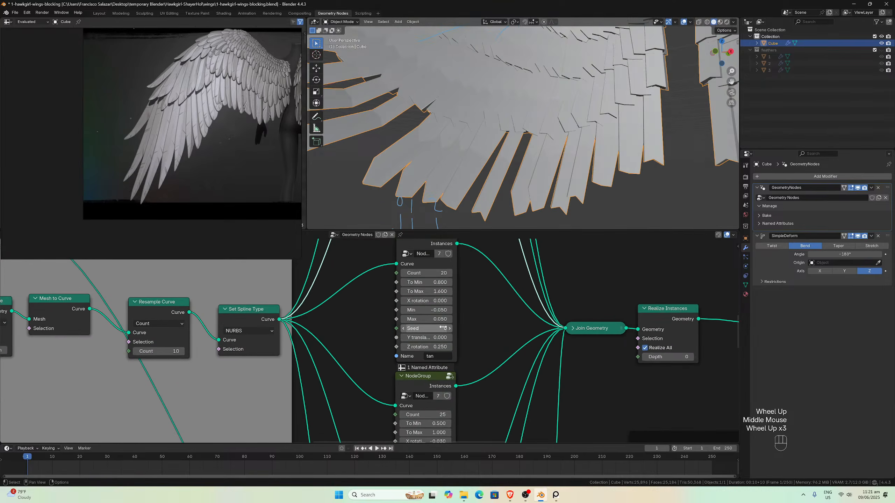
click(449, 329)
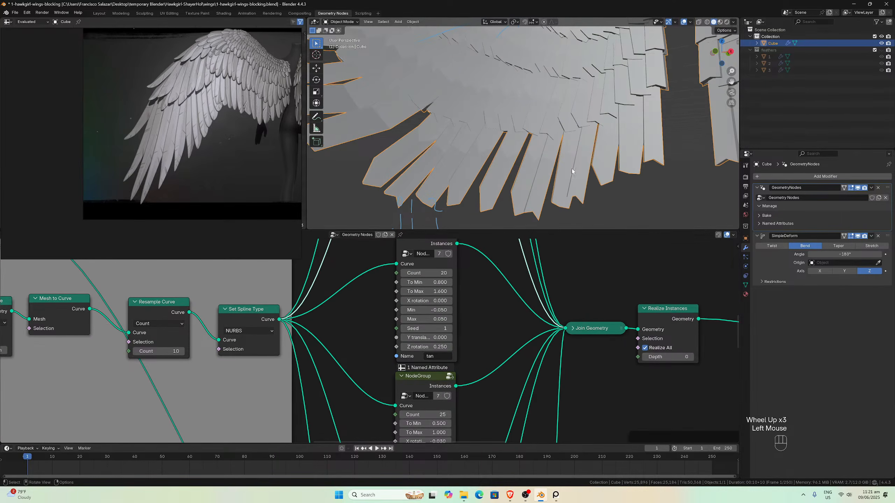
middle_drag(572, 172, 542, 166)
scroll(560, 167, down, 1)
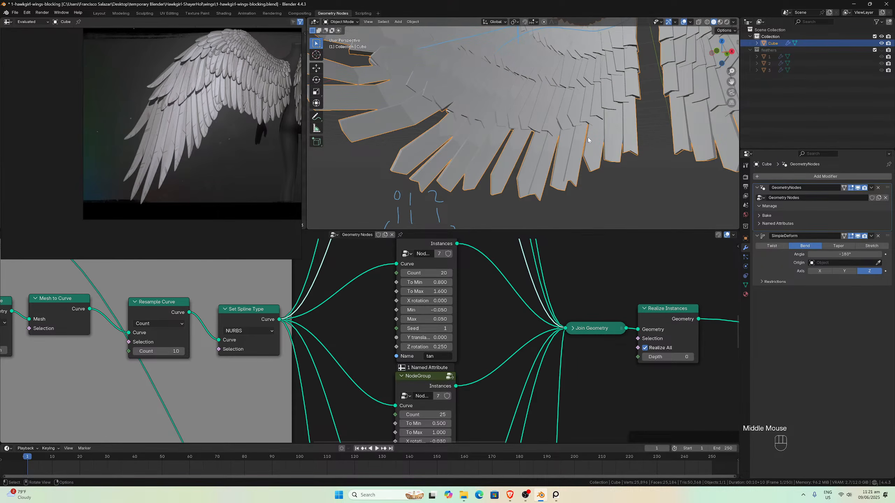
mouse_move(611, 125)
middle_down()
mouse_move(633, 120)
mouse_move(624, 123)
middle_up()
scroll(477, 318, down, 1)
- Try Seed values of 1, 2 and 3 on the Count 25 node group with X rotation -0.030, checking the feathers
middle_drag(477, 319, 486, 367)
scroll(470, 353, up, 1)
scroll(471, 352, down, 1)
scroll(486, 367, up, 1)
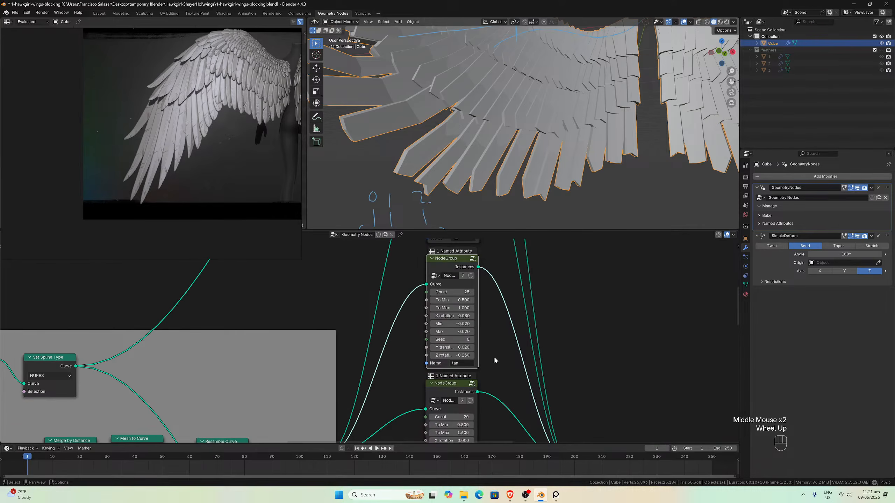
scroll(471, 341, down, 1)
mouse_move(472, 340)
middle_down()
mouse_move(476, 367)
mouse_move(473, 336)
middle_up()
scroll(493, 330, down, 1)
scroll(503, 344, up, 1)
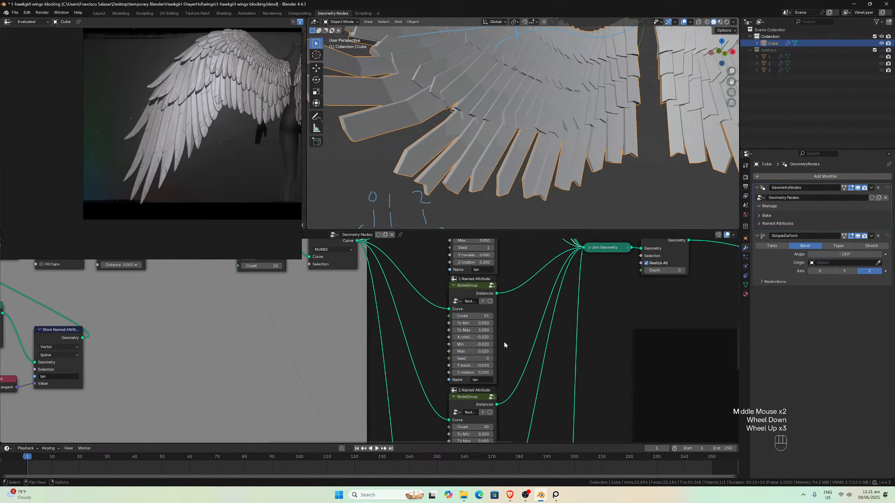
scroll(473, 334, down, 1)
scroll(474, 352, up, 4)
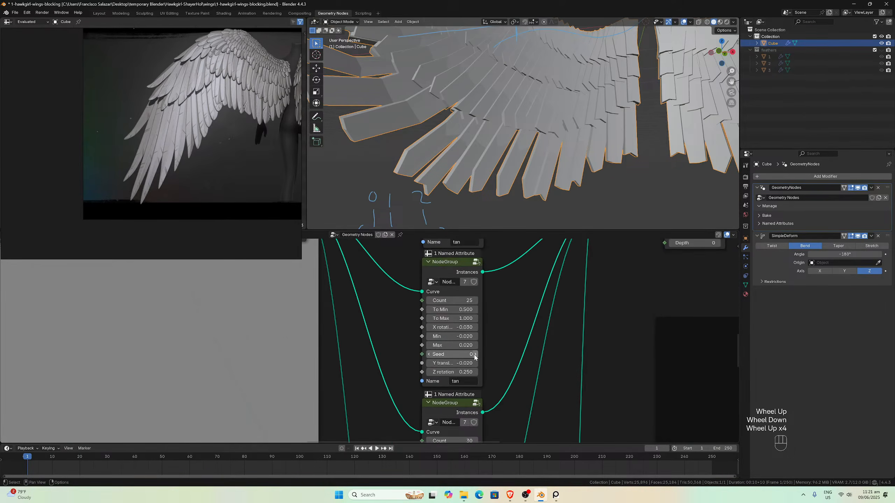
click(475, 354)
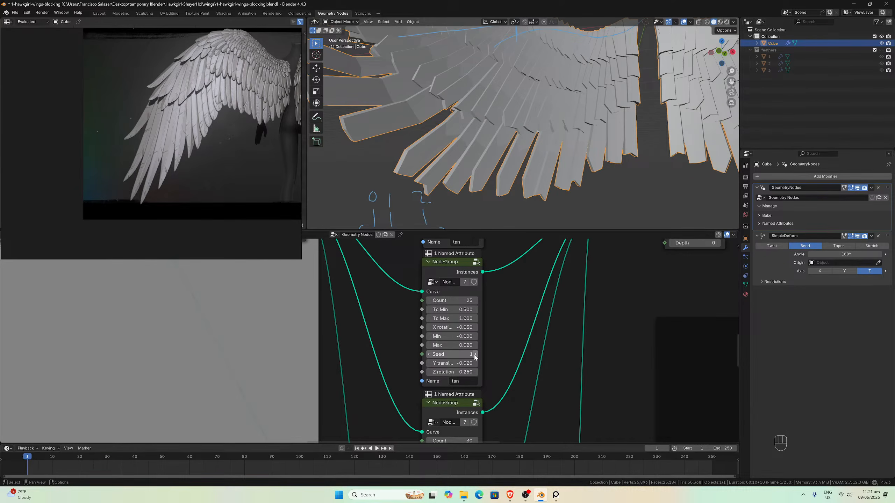
click(475, 355)
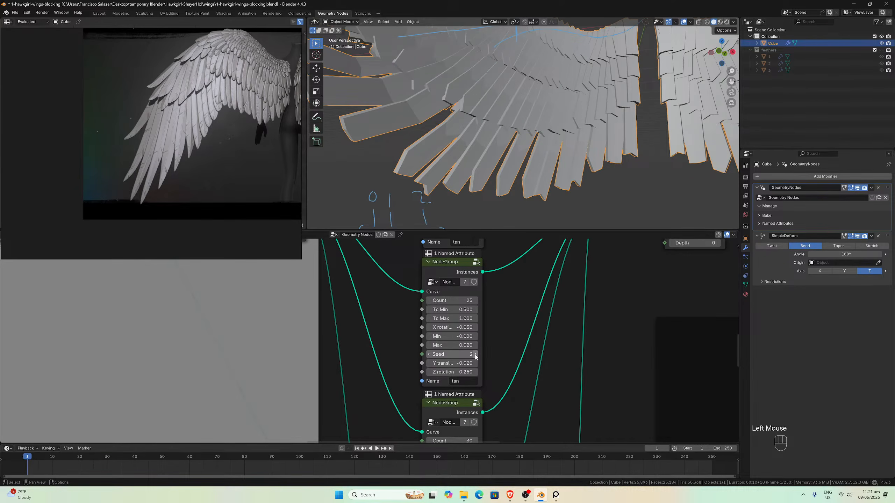
click(476, 354)
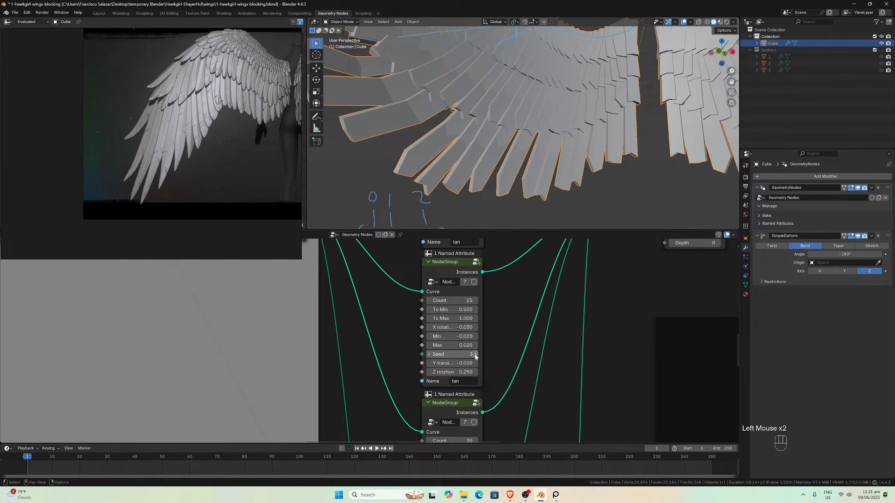
middle_drag(560, 146, 566, 144)
middle_drag(575, 150, 558, 150)
scroll(559, 151, down, 2)
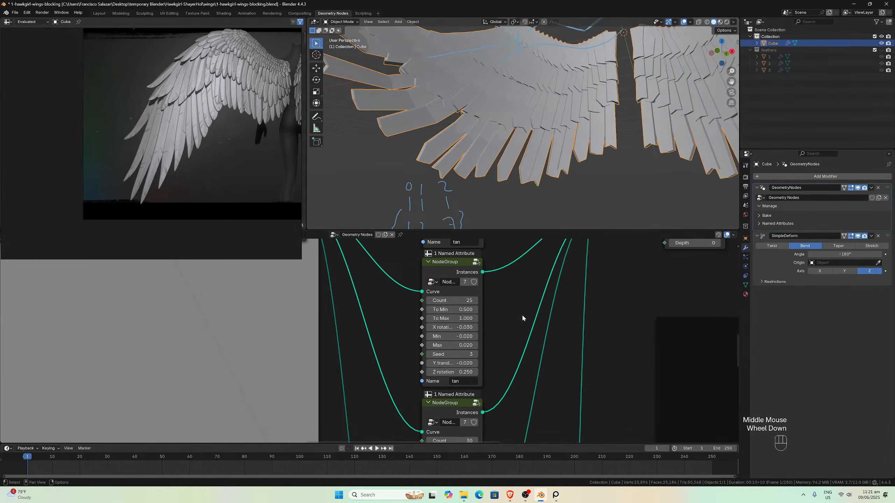
- Try a decimal Seed of 3.2 on the same Count 25 node group, and return its Seed to 0
click(474, 354)
text(3.2)
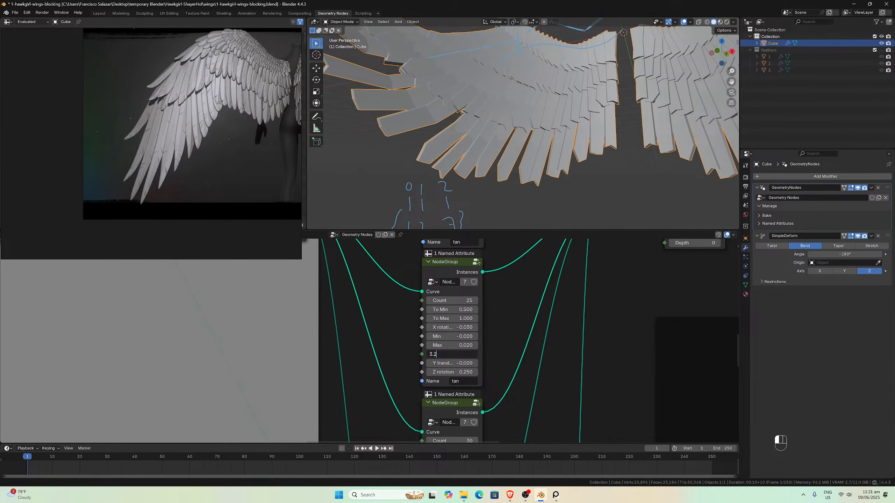
key(Return)
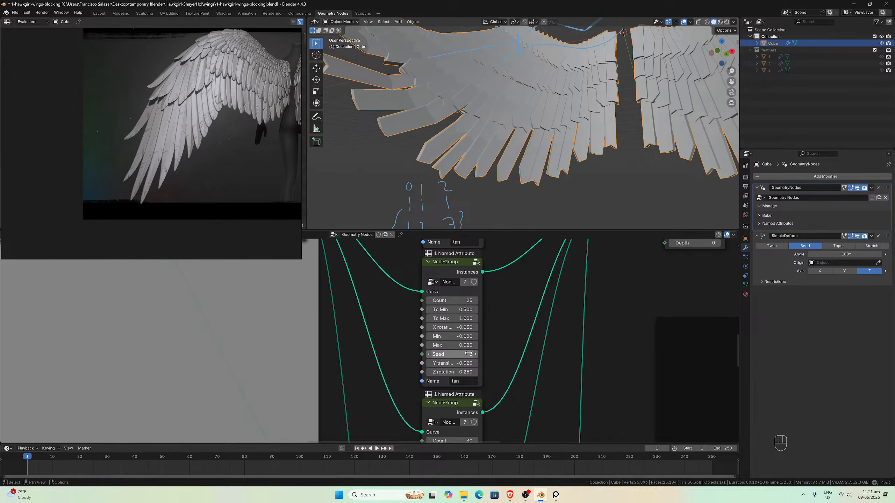
middle_drag(498, 329, 496, 360)
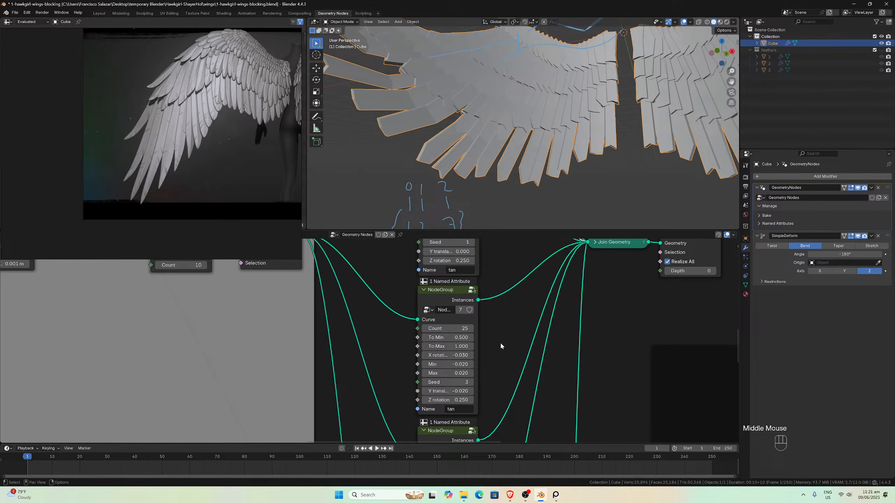
click(448, 382)
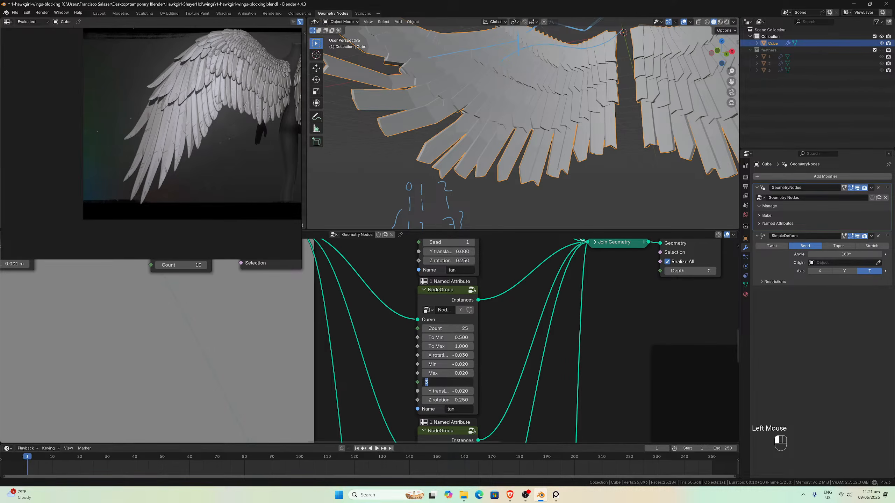
text(0)
key(Return)
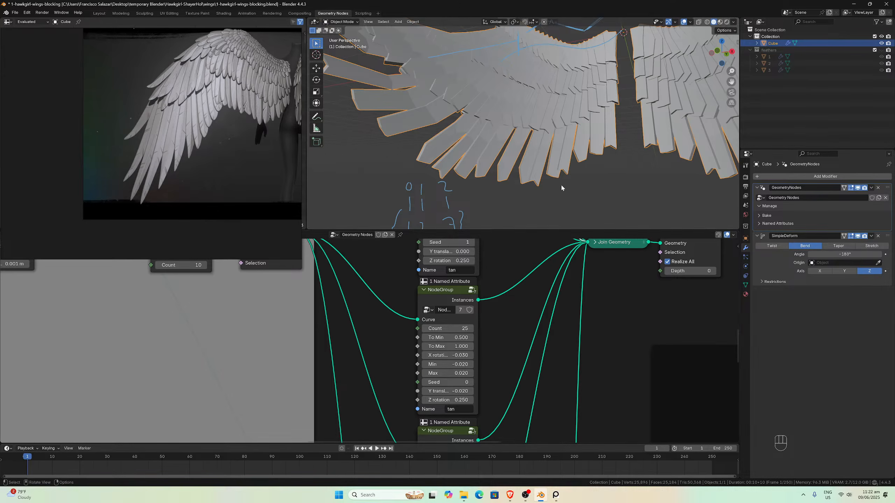
- Inspect the inner feather rows beside the gap between the two wings
middle_drag(621, 134, 625, 147)
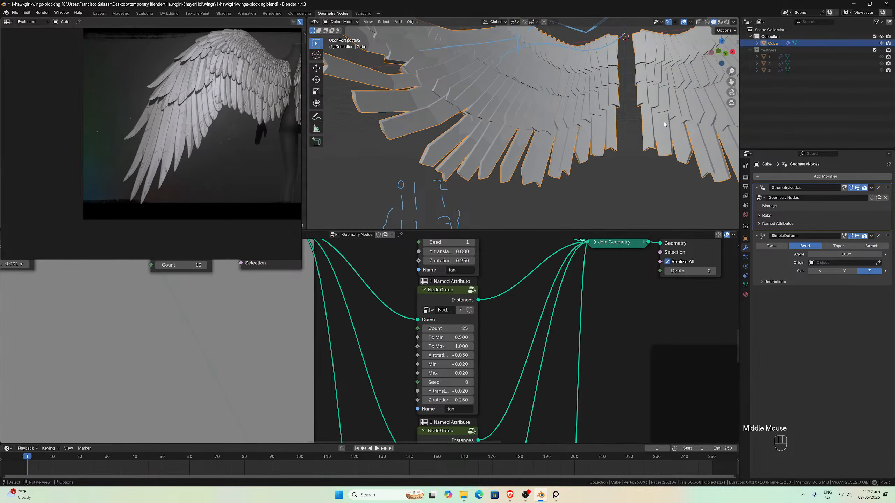
scroll(663, 122, up, 3)
drag(731, 82, 629, 155)
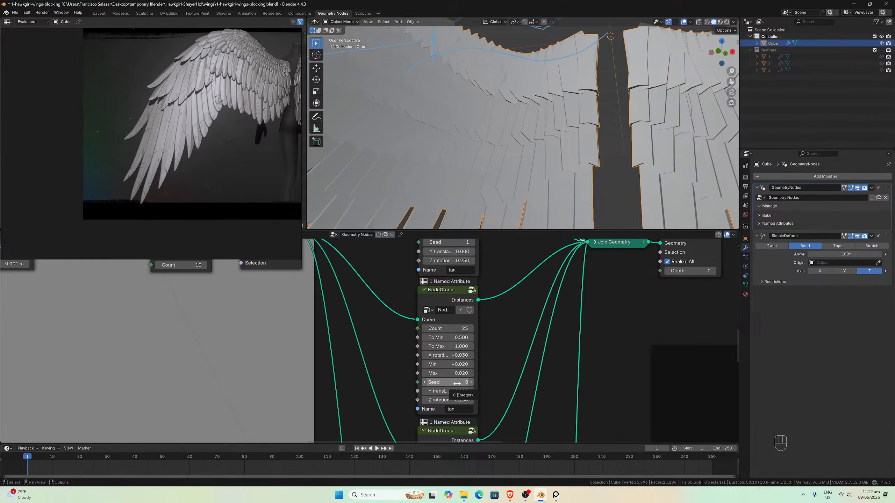
- Set the Seed to 3 on the Count 30 node group and check the inner feather rows
scroll(562, 159, down, 3)
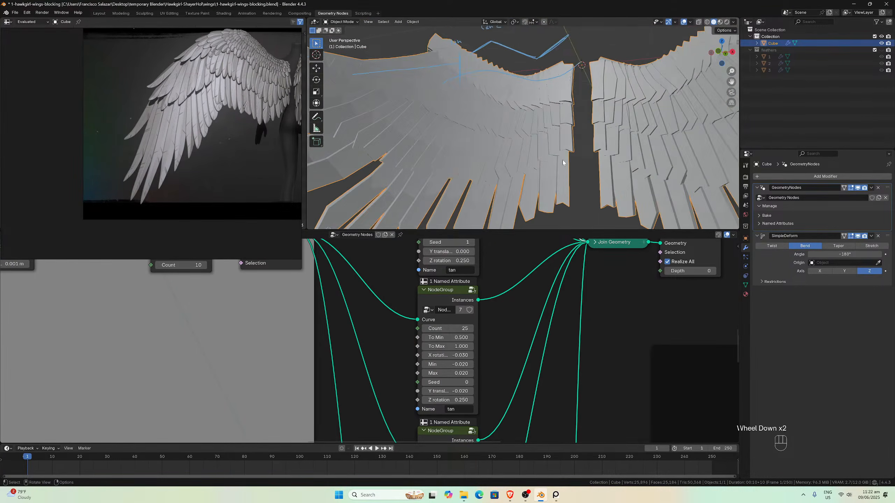
middle_drag(562, 159, 539, 141)
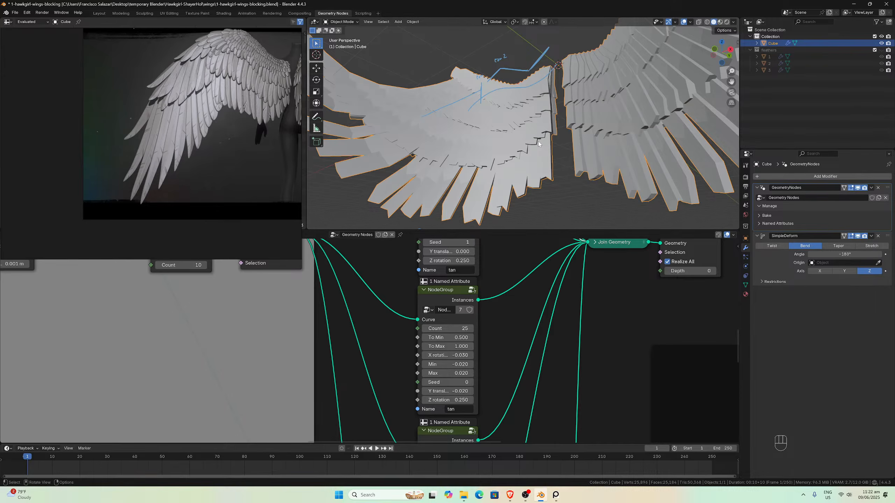
scroll(538, 144, up, 4)
middle_drag(540, 146, 565, 154)
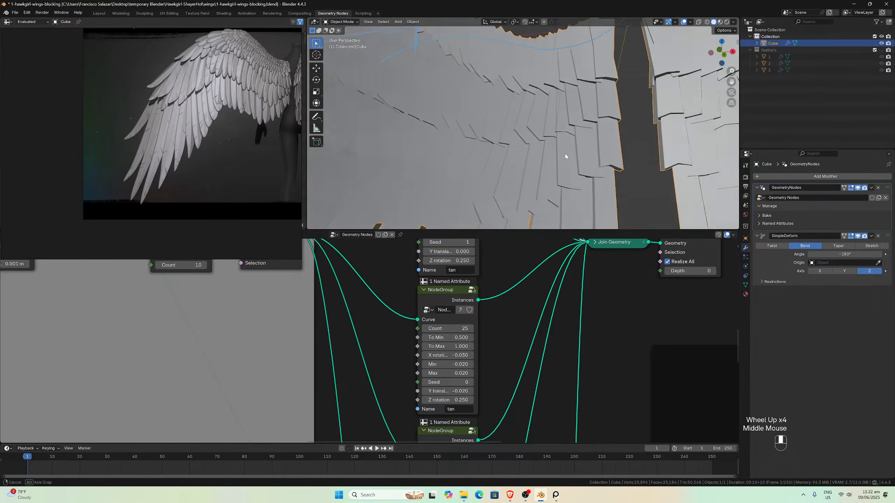
scroll(565, 154, down, 1)
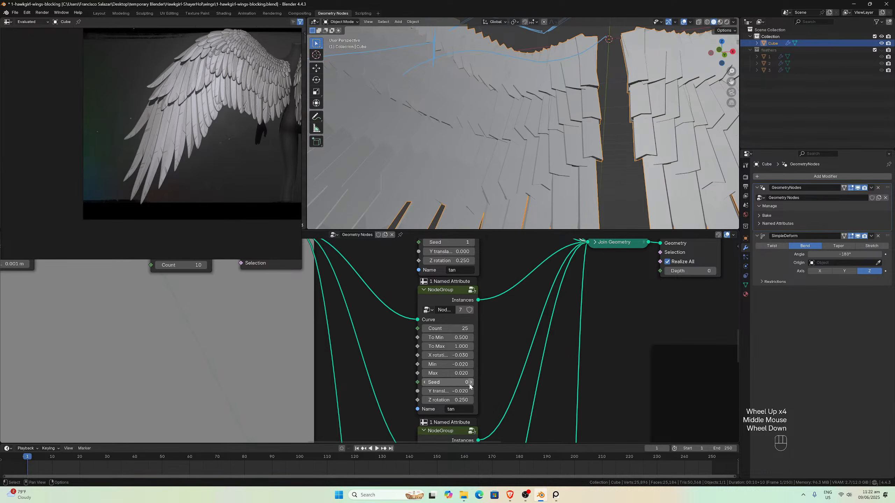
scroll(470, 385, down, 2)
scroll(471, 381, up, 1)
middle_drag(473, 384, 450, 349)
scroll(450, 349, up, 1)
scroll(450, 350, down, 1)
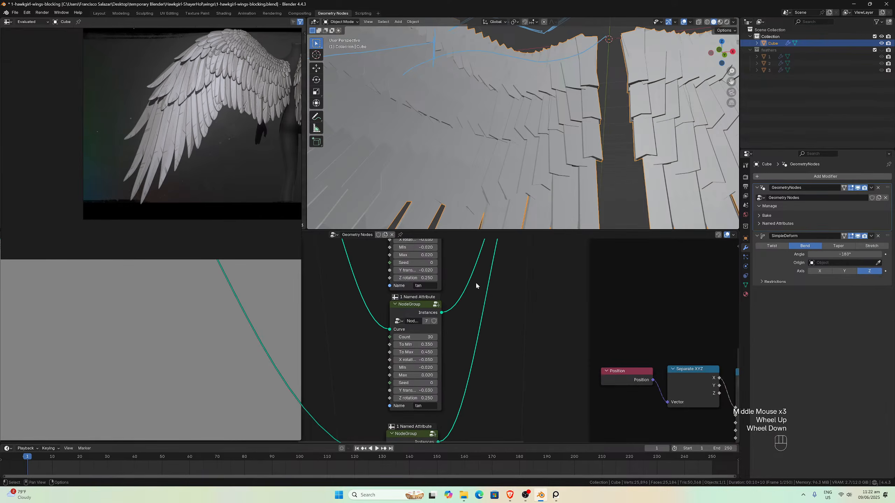
click(436, 383)
click(436, 383)
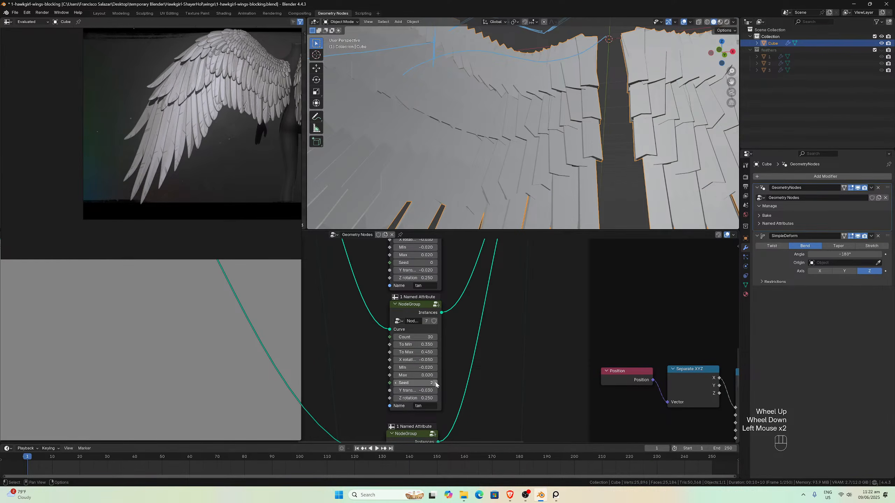
click(436, 384)
mouse_move(563, 136)
middle_down()
mouse_move(551, 134)
mouse_move(558, 146)
middle_up()
- Set the Seed to 5 on the Count 20 node group that uses the tan2 attribute
middle_drag(483, 336, 500, 268)
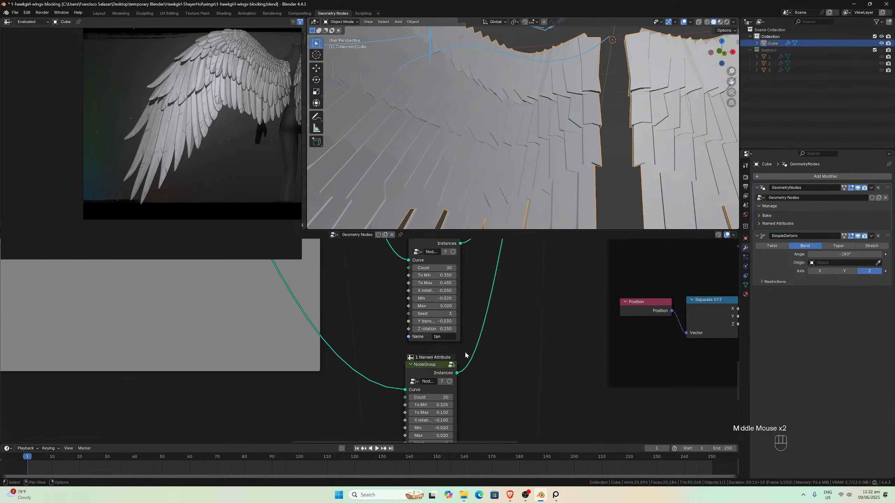
middle_drag(468, 362, 470, 314)
scroll(470, 314, up, 1)
scroll(470, 313, down, 1)
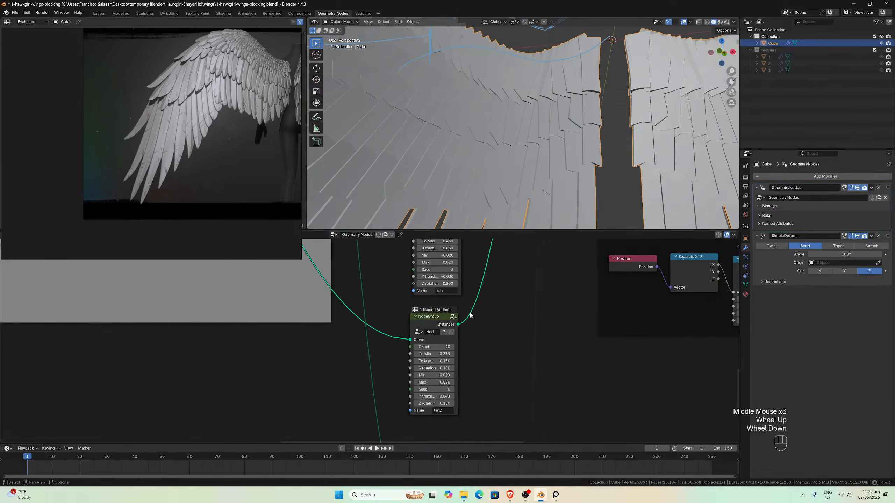
click(452, 390)
text(5)
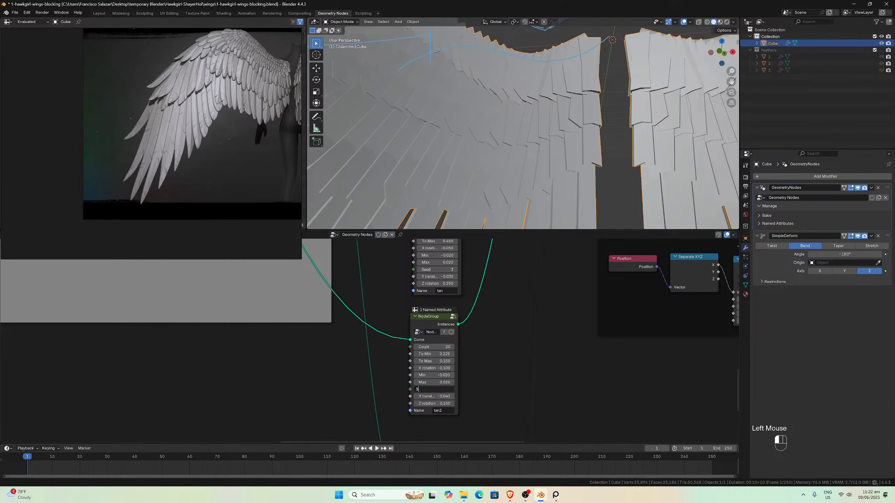
key(Return)
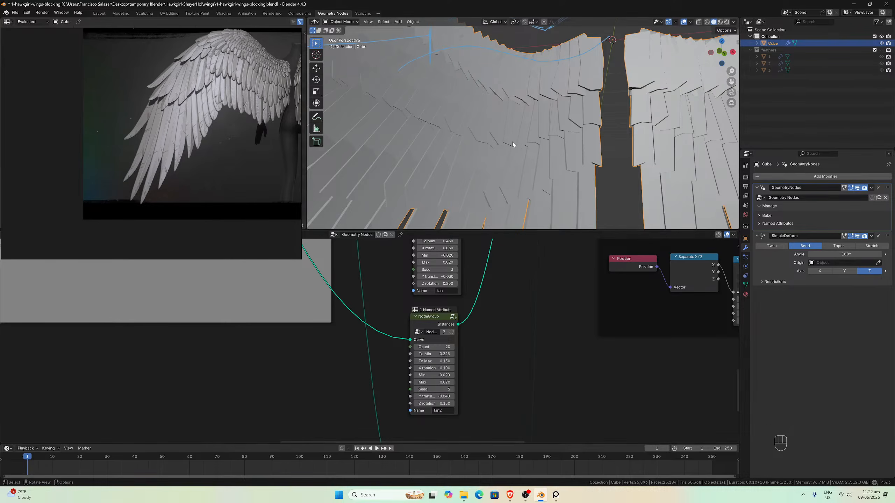
- Inspect the overlap and variation of the feather rows up close, across the whole wing and from the front
scroll(512, 141, down, 2)
mouse_move(445, 155)
middle_down()
mouse_move(433, 154)
mouse_move(469, 157)
mouse_move(444, 160)
mouse_move(459, 166)
mouse_move(444, 141)
mouse_move(455, 153)
mouse_move(451, 148)
middle_up()
scroll(449, 145, up, 3)
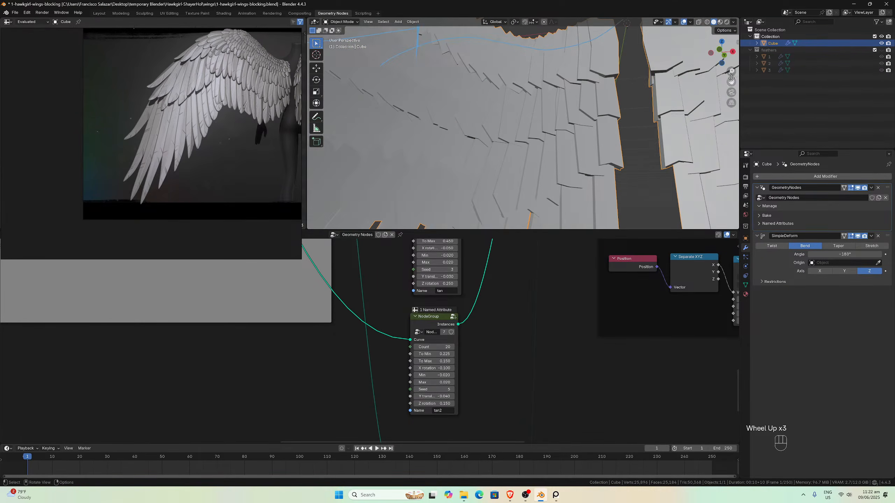
drag(731, 79, 631, 144)
middle_drag(632, 144, 600, 163)
scroll(614, 143, down, 4)
scroll(600, 162, up, 4)
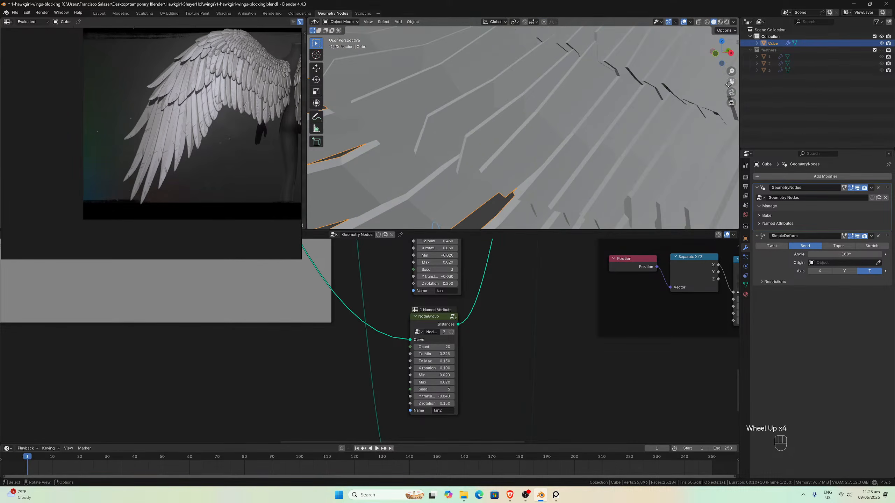
drag(729, 84, 644, 116)
scroll(644, 117, down, 1)
middle_drag(643, 116, 588, 151)
scroll(546, 132, down, 2)
scroll(542, 128, down, 1)
scroll(571, 153, down, 1)
scroll(550, 142, up, 4)
scroll(551, 143, down, 1)
scroll(566, 141, down, 3)
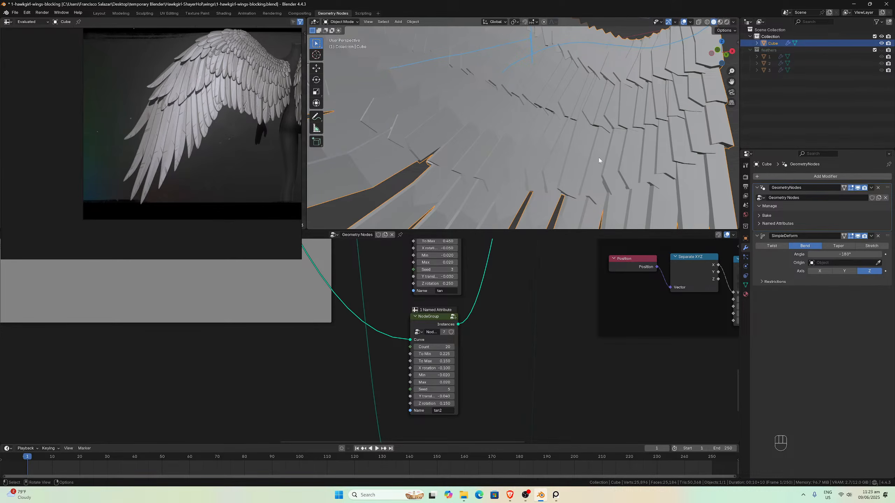
scroll(610, 149, down, 2)
middle_drag(610, 148, 621, 159)
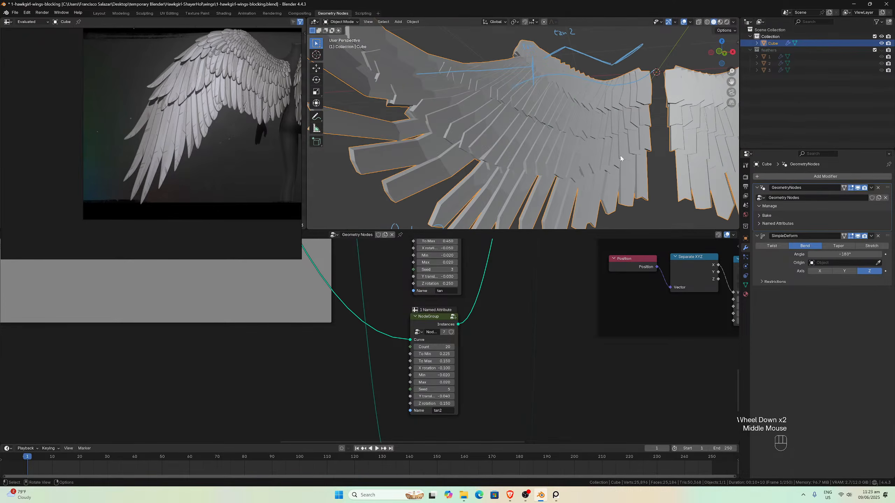
key(KP_1)
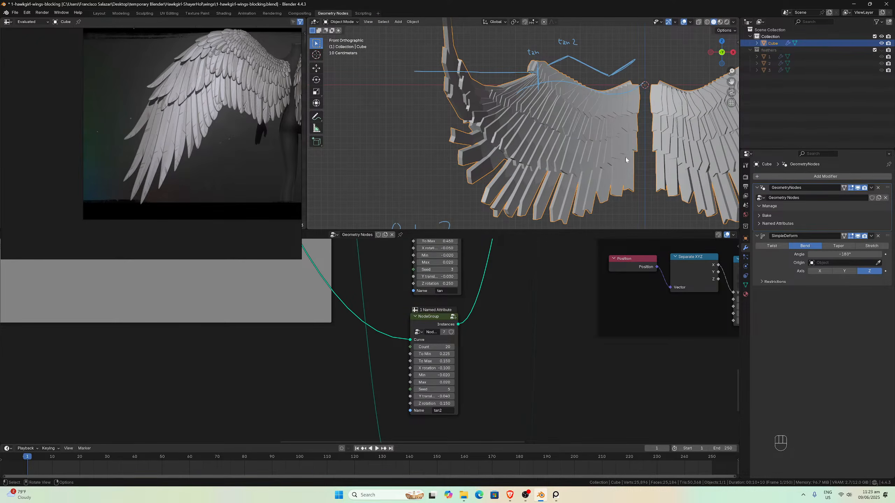
middle_drag(625, 175, 596, 162)
scroll(596, 163, up, 2)
scroll(596, 166, down, 1)
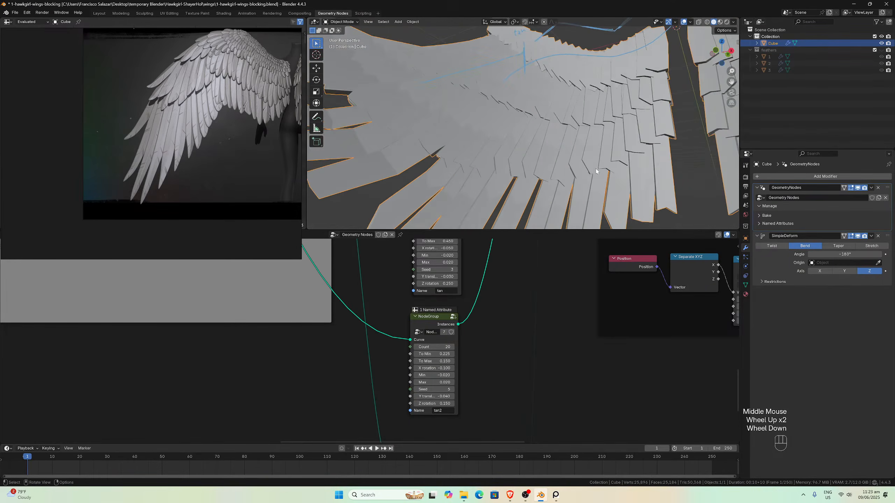
- Open the Count 20 node group with Seed 1 for editing
scroll(447, 324, down, 3)
middle_drag(447, 324, 414, 334)
scroll(439, 309, up, 1)
scroll(439, 308, down, 1)
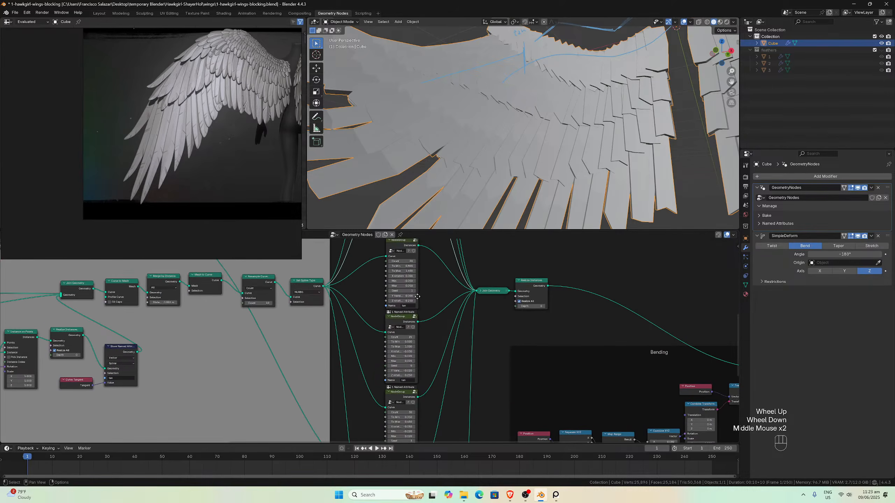
middle_drag(417, 296, 416, 324)
click(416, 324)
key(Tab)
scroll(598, 381, down, 1)
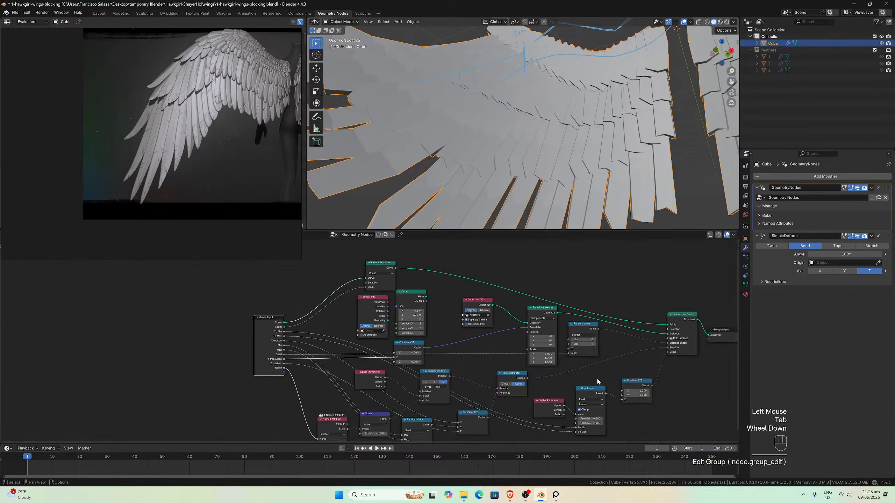
- Raise the integer Random Value node's Max to 3, 4 and 5, checking the feather variation on the wing
middle_drag(597, 381, 518, 377)
scroll(575, 335, up, 2)
scroll(575, 335, up, 2)
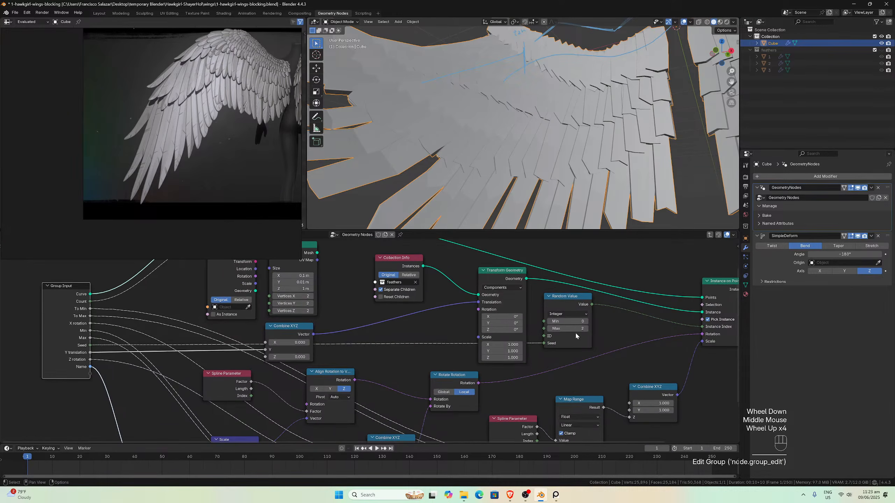
scroll(634, 208, down, 1)
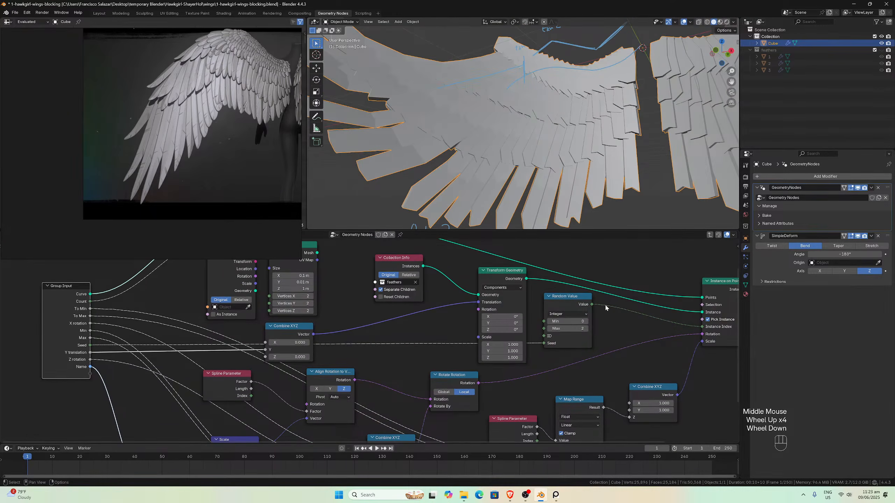
click(586, 329)
click(586, 329)
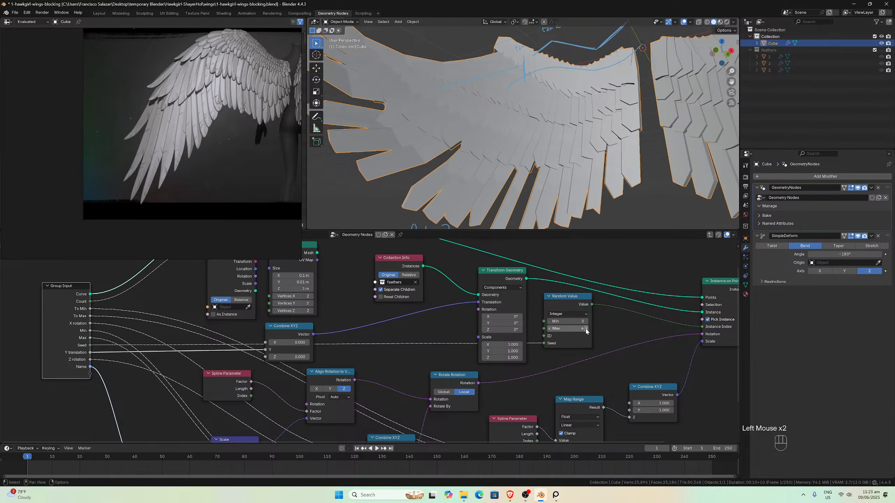
click(586, 329)
scroll(588, 217, down, 1)
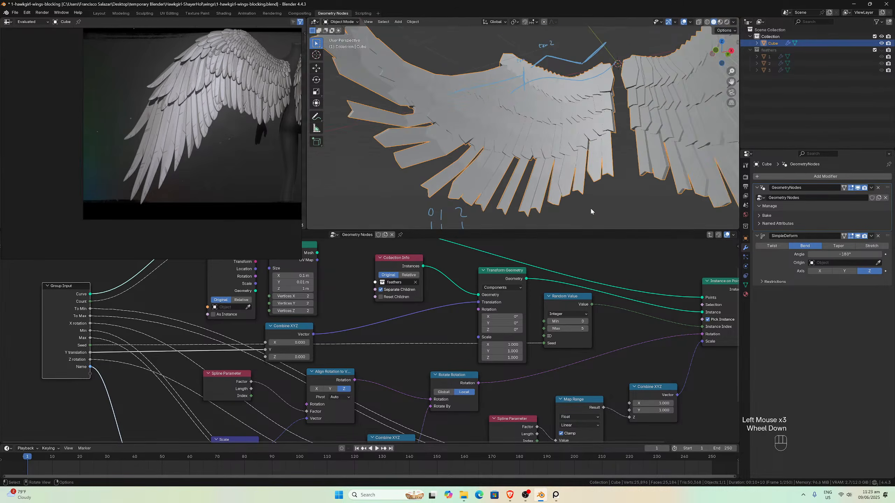
mouse_move(590, 207)
middle_down()
mouse_move(588, 220)
mouse_move(596, 203)
middle_up()
scroll(596, 205, up, 3)
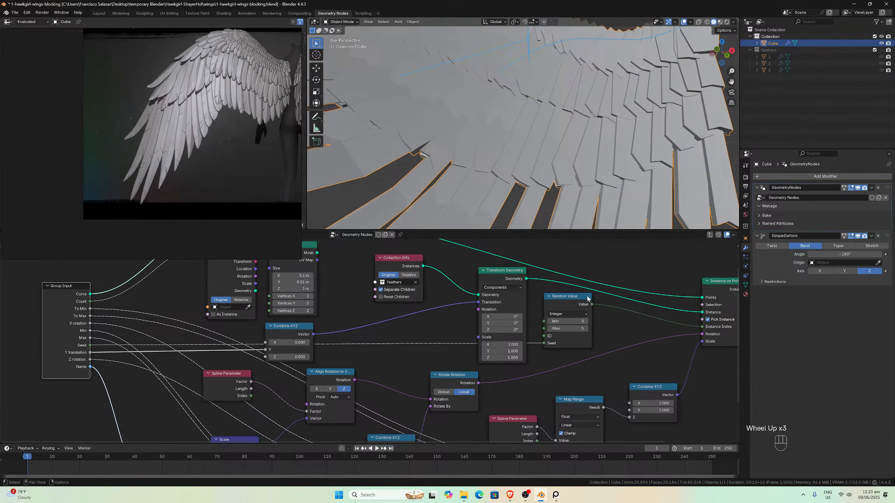
- Try 6 and 7 as the Random Value's Max, return it to 2, and leave the node group
click(587, 329)
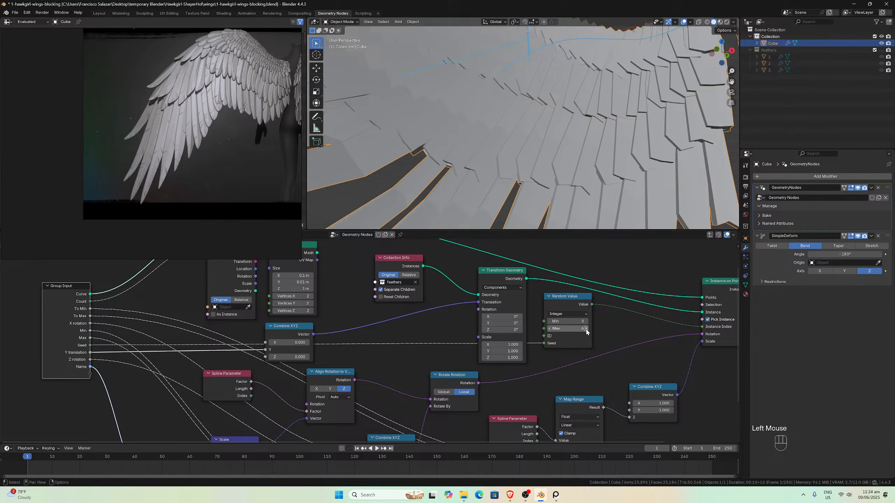
click(586, 329)
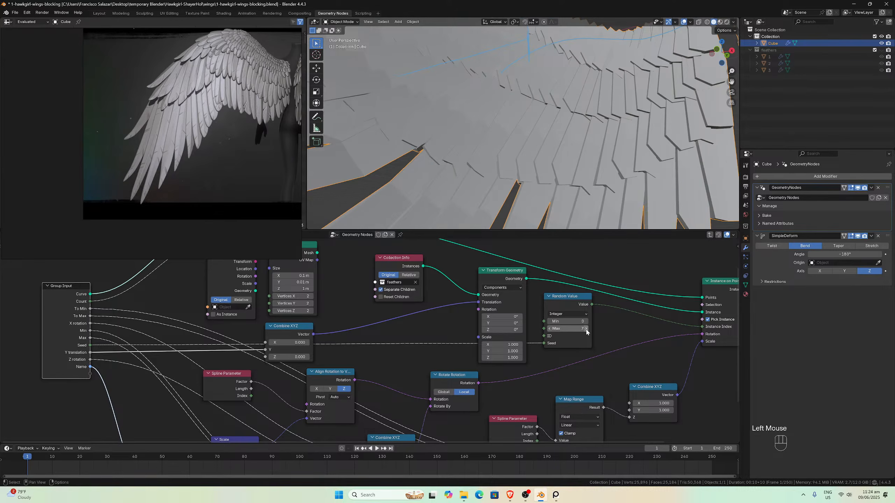
double_click(586, 330)
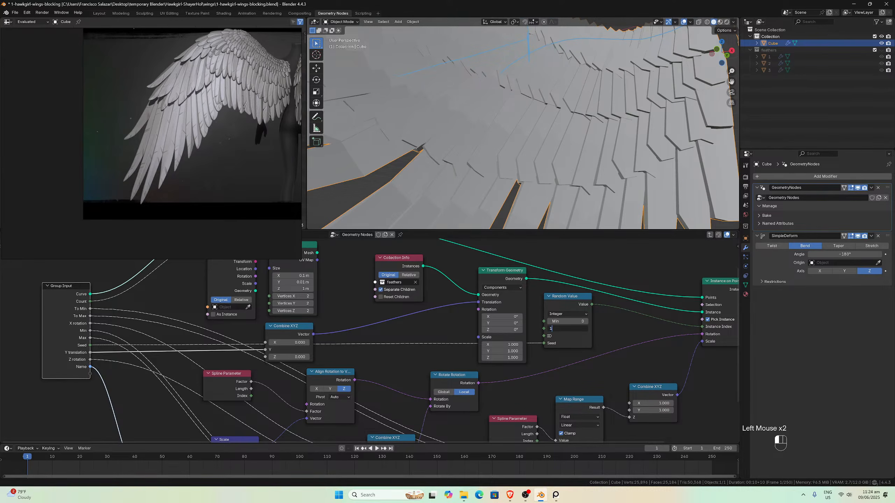
key(Return)
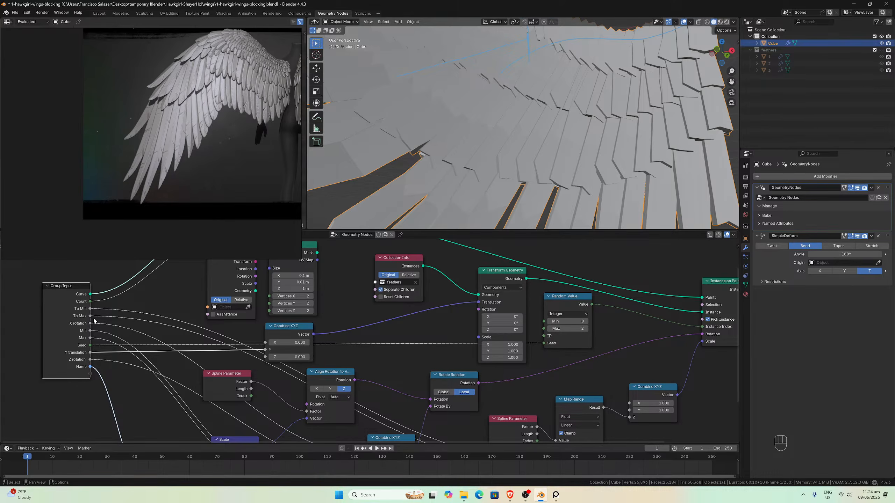
click(64, 291)
key(Tab)
- Set the Seed to 7 on the Count 25 node group
scroll(601, 360, down, 3)
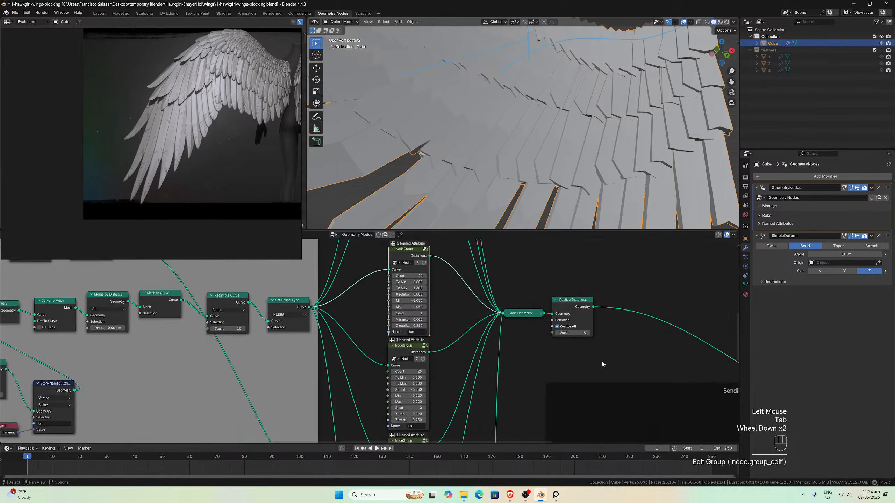
middle_drag(493, 399, 556, 359)
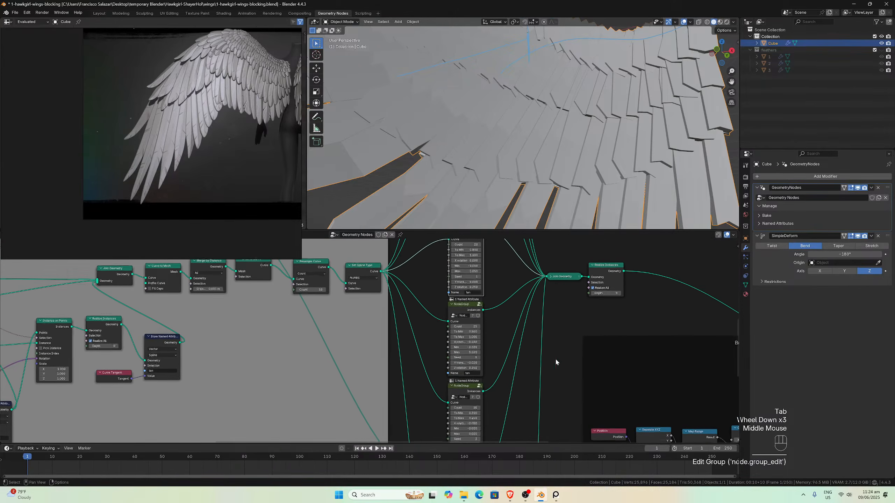
scroll(558, 353, up, 1)
middle_drag(510, 329, 507, 397)
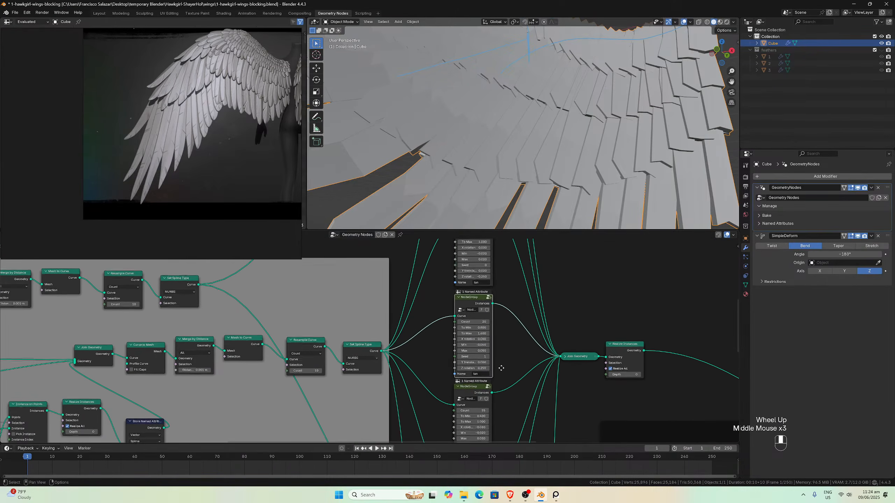
scroll(503, 366, down, 1)
middle_drag(504, 349, 504, 306)
scroll(493, 370, down, 1)
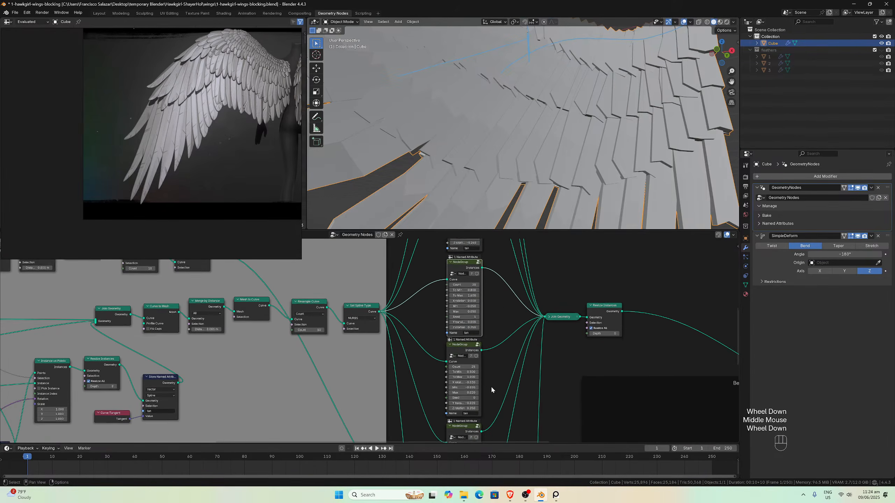
middle_drag(491, 386, 492, 349)
scroll(492, 348, up, 1)
scroll(492, 349, down, 1)
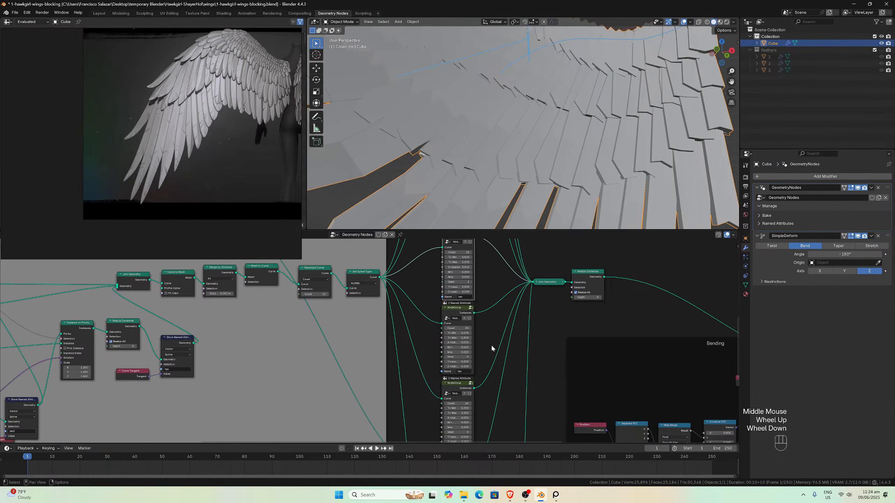
click(458, 357)
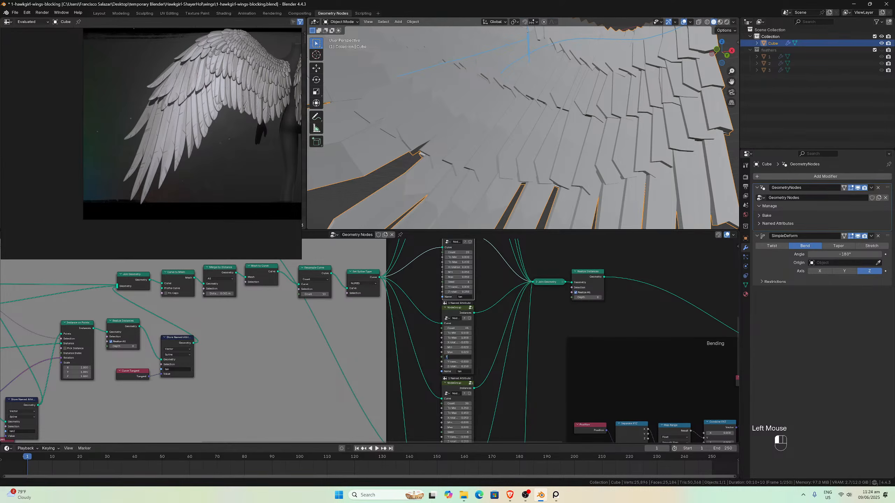
text(7)
key(Return)
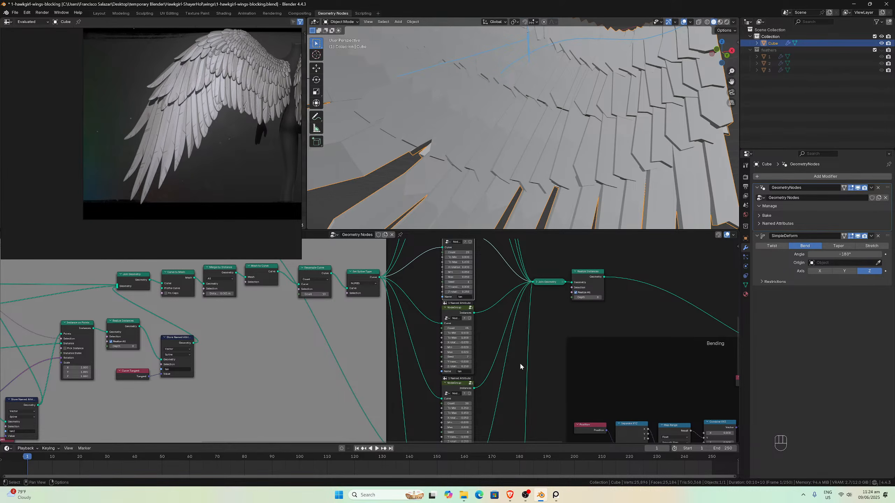
scroll(476, 351, down, 1)
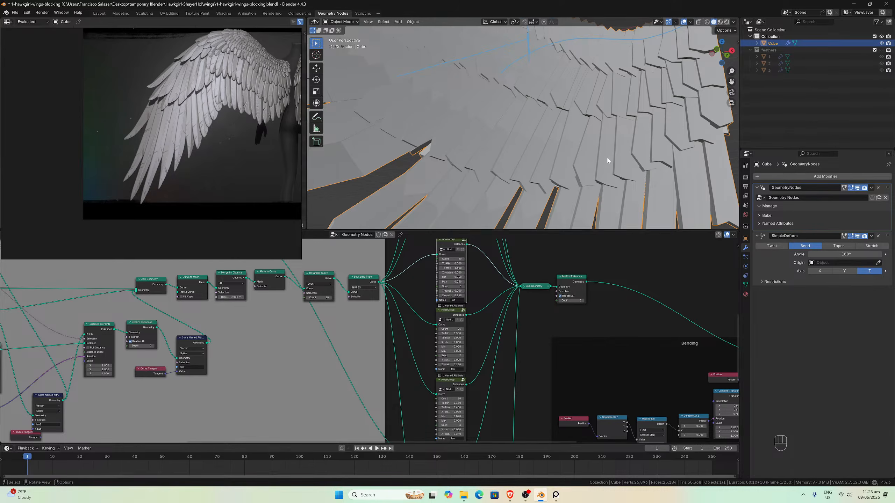
- Examine the feather variation across the wing rows up close and from several angles
scroll(604, 155, down, 2)
mouse_move(605, 155)
middle_down()
mouse_move(605, 172)
mouse_move(585, 171)
mouse_move(611, 163)
mouse_move(597, 158)
middle_up()
scroll(585, 171, up, 2)
scroll(585, 172, down, 2)
scroll(597, 158, up, 3)
scroll(590, 159, down, 1)
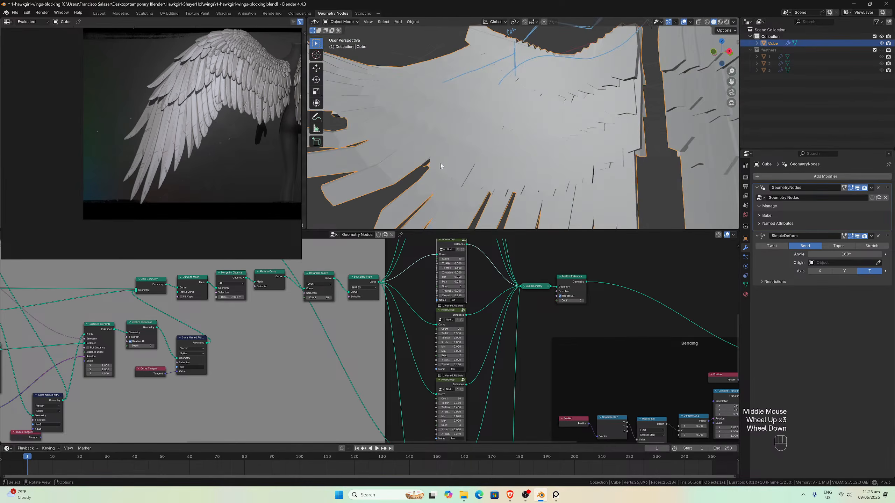
mouse_move(440, 163)
middle_down()
mouse_move(498, 160)
mouse_move(454, 167)
middle_up()
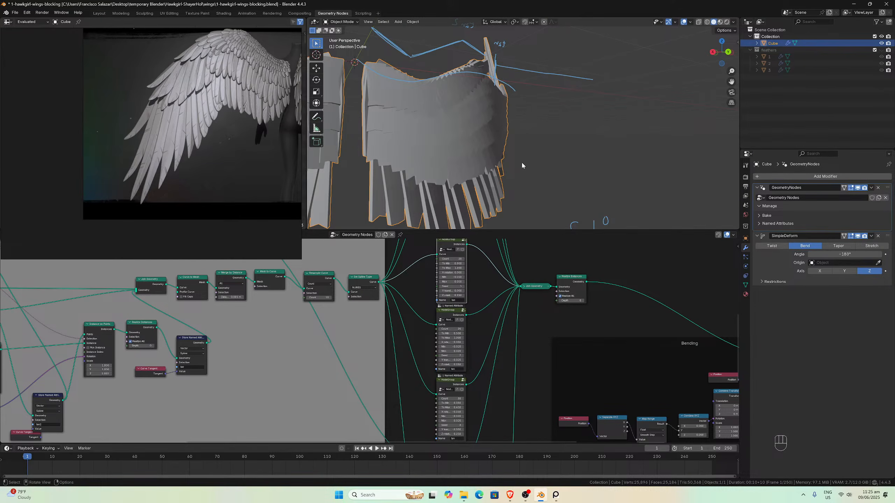
middle_drag(522, 163, 499, 160)
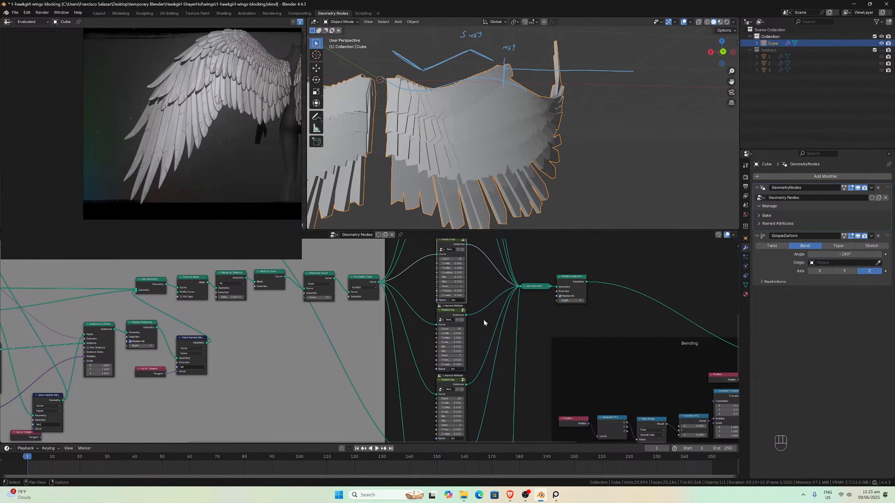
- Set the Seed to 7 on the feather node group directly above the Count 20 one
scroll(484, 321, up, 4)
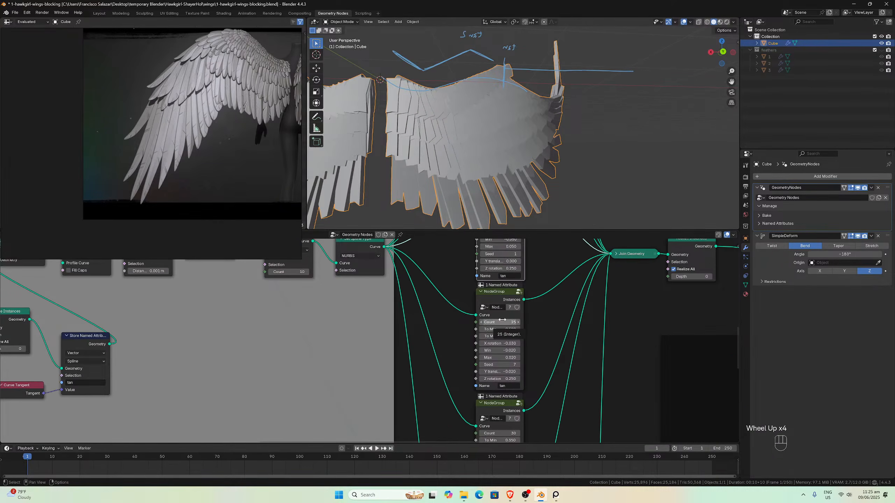
scroll(533, 331, down, 2)
middle_drag(534, 331, 525, 406)
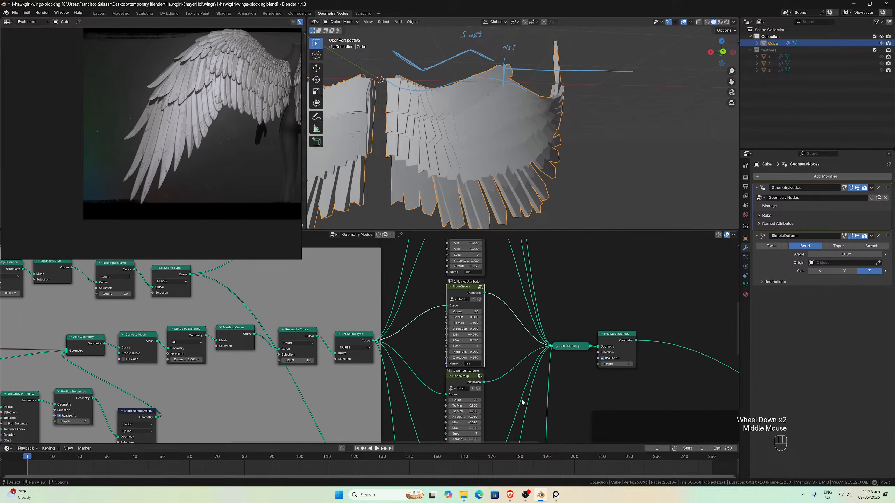
middle_drag(473, 254, 472, 284)
click(472, 285)
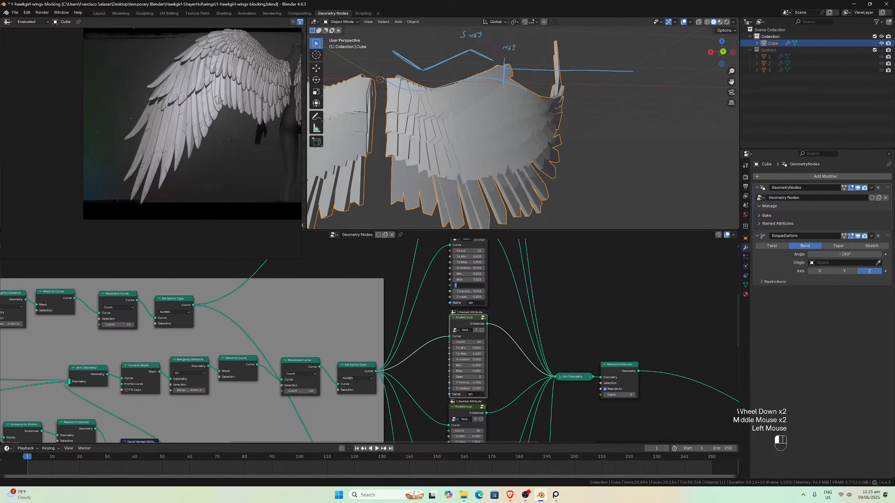
text(7)
key(Return)
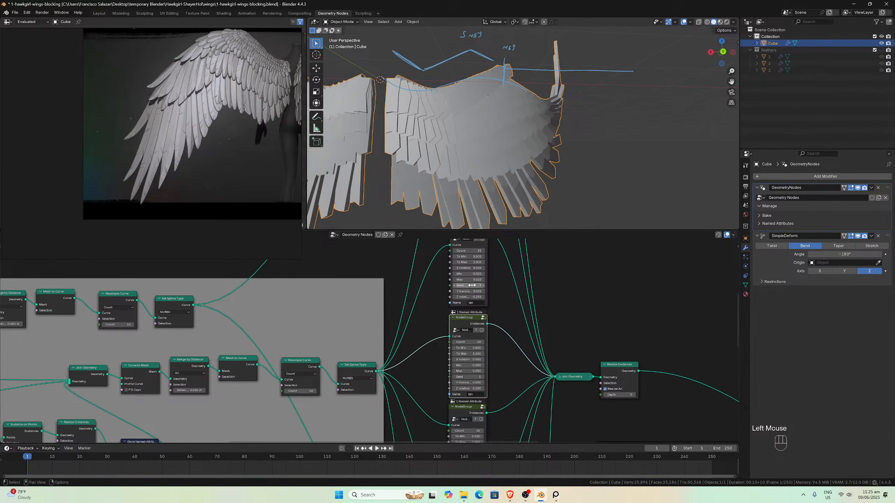
- Set the Seed to 3 on the second feather node group in the stack, just below the tan2 one
scroll(464, 313, down, 4)
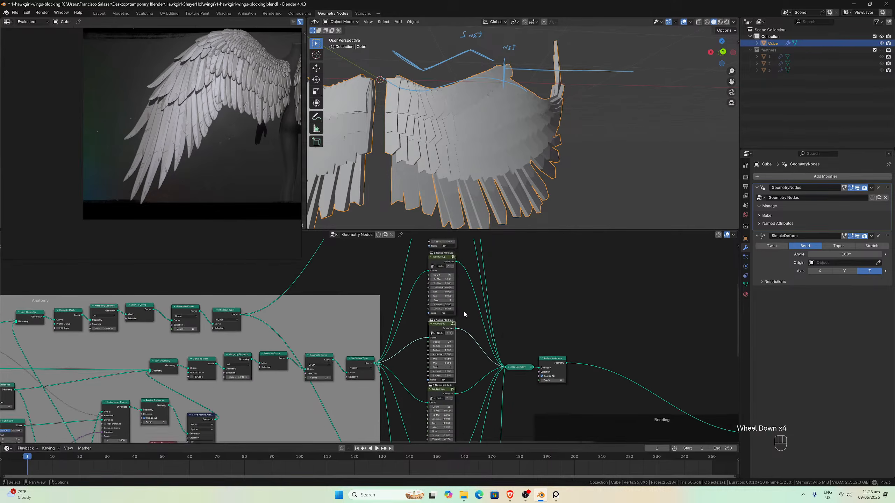
middle_drag(464, 314, 466, 334)
scroll(467, 386, down, 1)
middle_drag(466, 386, 463, 304)
mouse_move(466, 376)
middle_down()
mouse_move(466, 312)
mouse_move(469, 393)
middle_up()
middle_drag(457, 259, 458, 396)
scroll(458, 396, up, 1)
click(450, 340)
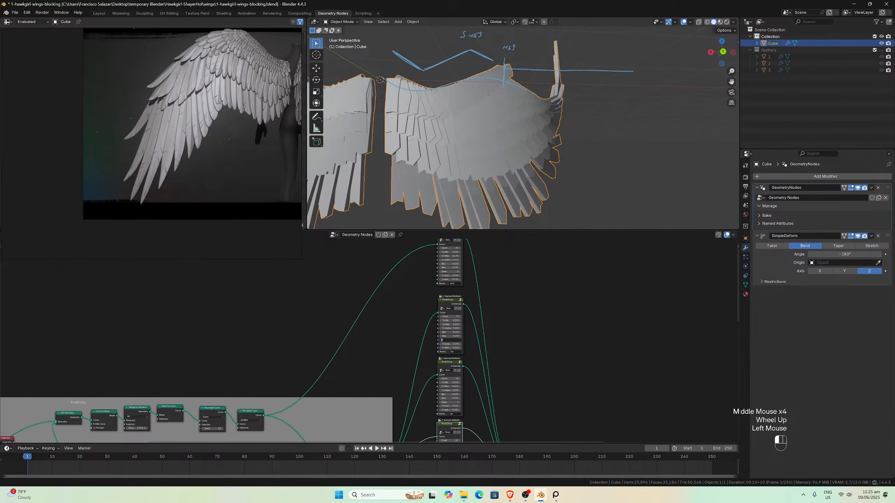
text(3)
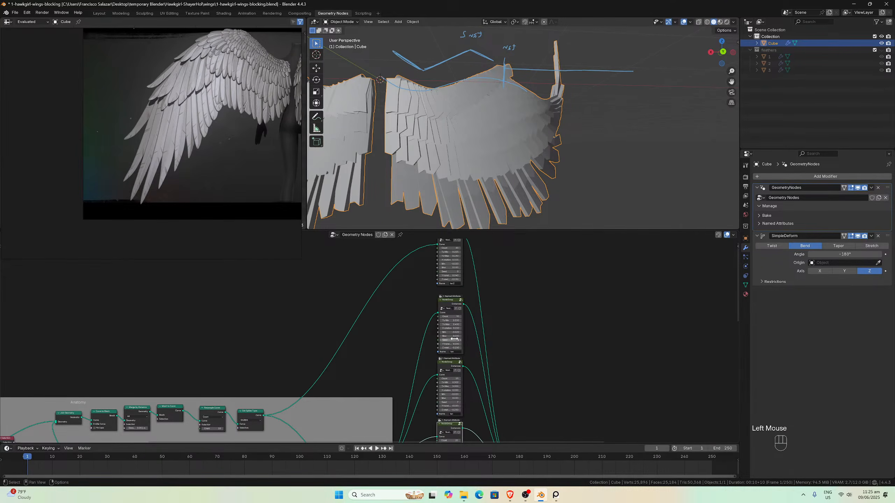
key(Return)
- Set the Seed to 5 on the topmost feather node group, the one using the tan2 attribute
middle_drag(460, 313, 465, 367)
scroll(465, 366, up, 4)
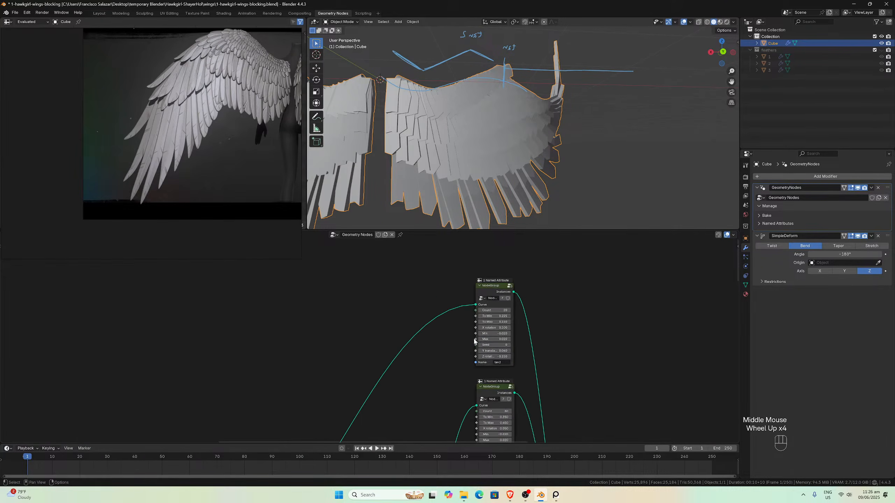
click(501, 343)
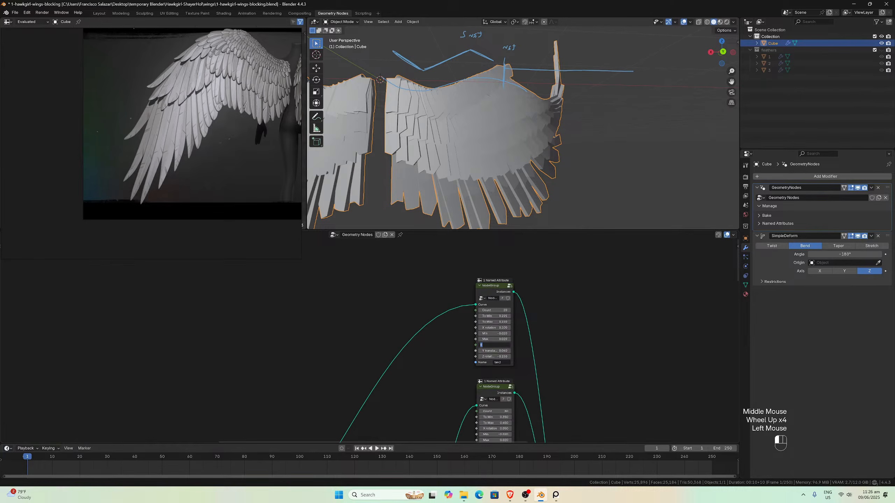
text(5)
click(473, 165)
- Check both wings as a whole, align the view to the front, and save the file
scroll(472, 151, down, 2)
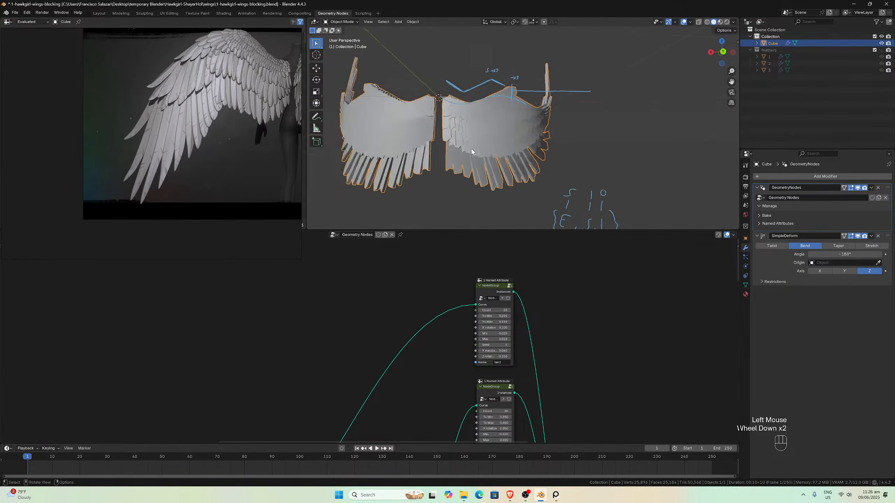
middle_drag(472, 151, 604, 156)
scroll(603, 156, down, 1)
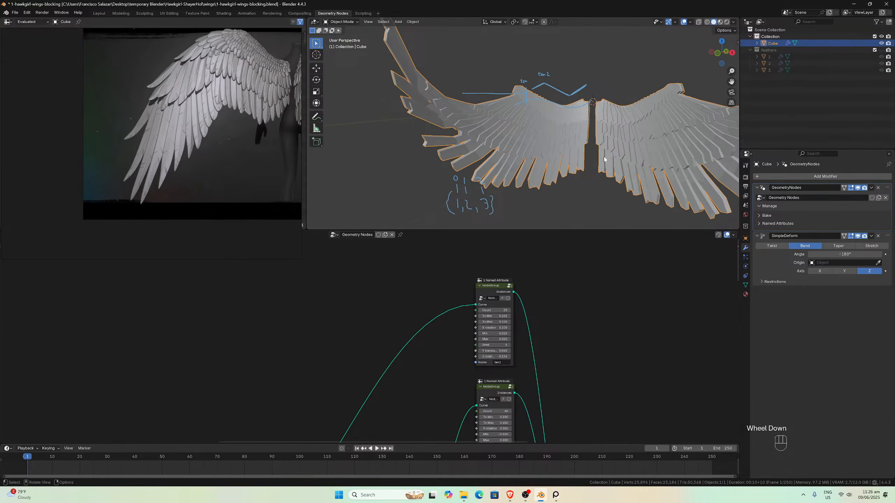
key(KP_1)
key(ctrl+s)
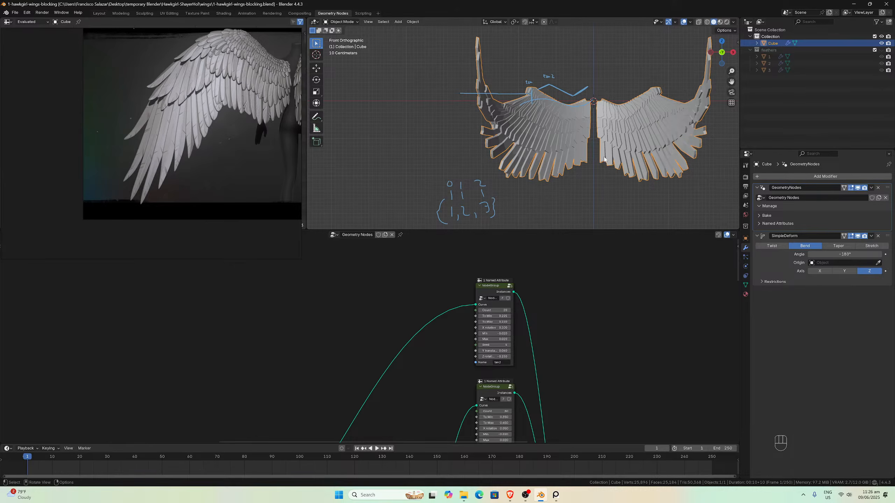
- Inspect the feathers of both wings from the front, save the blend file again, and close Blender
scroll(633, 138, up, 3)
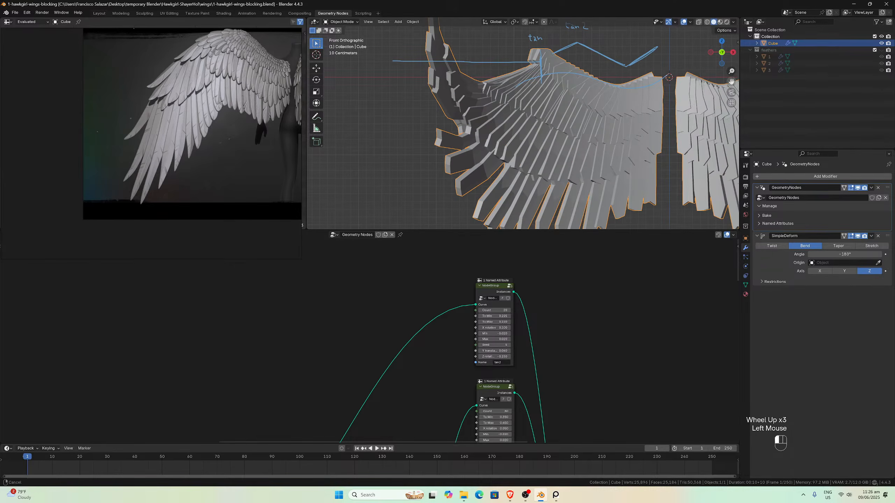
drag(731, 82, 529, 92)
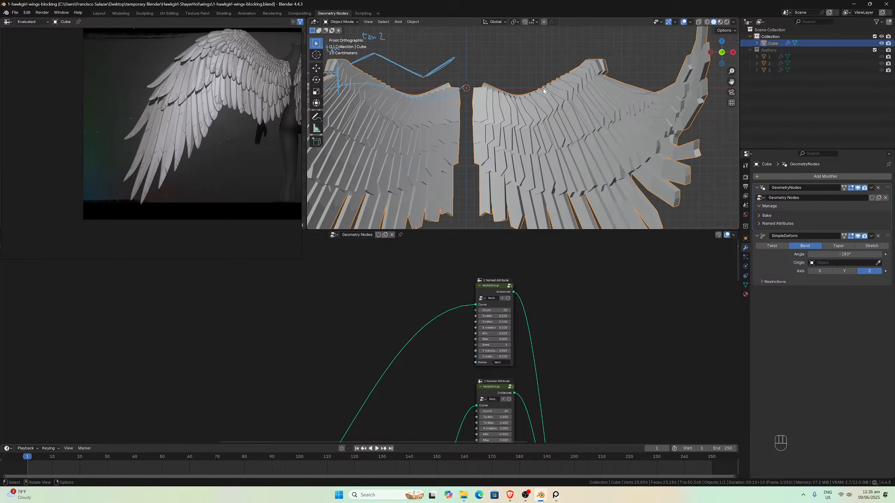
key(ctrl+s)
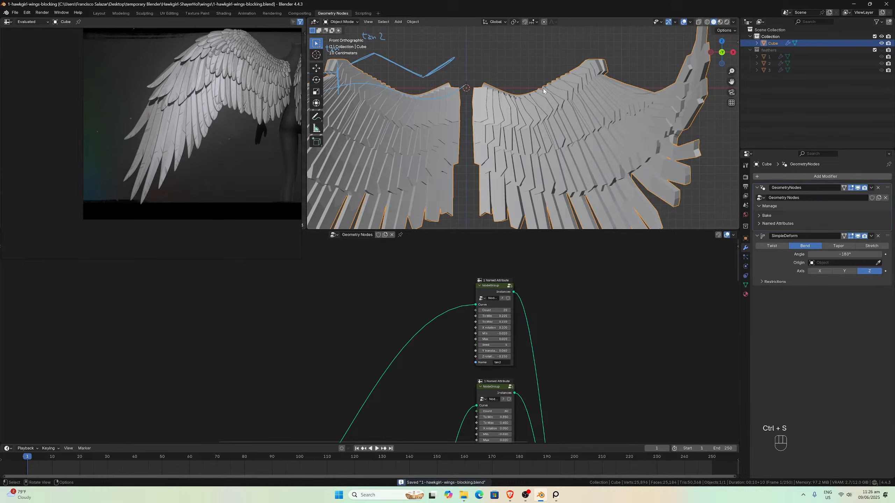
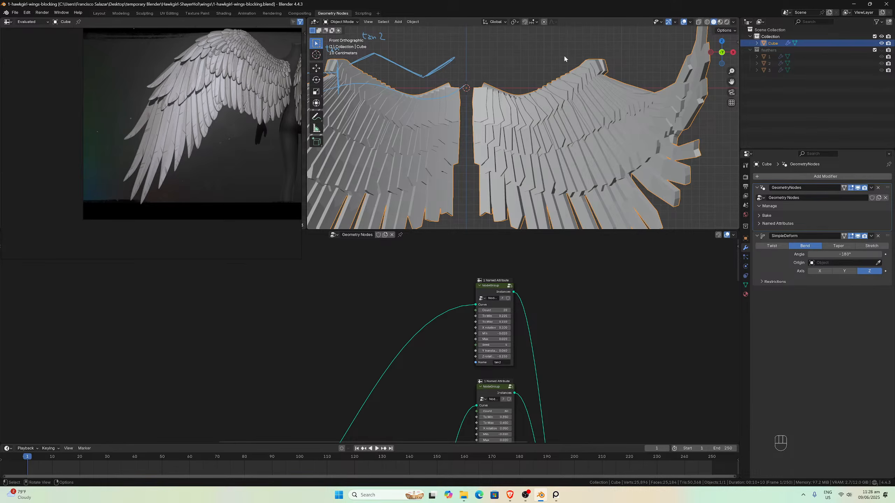
key(ctrl+s)
scroll(564, 57, down, 2)
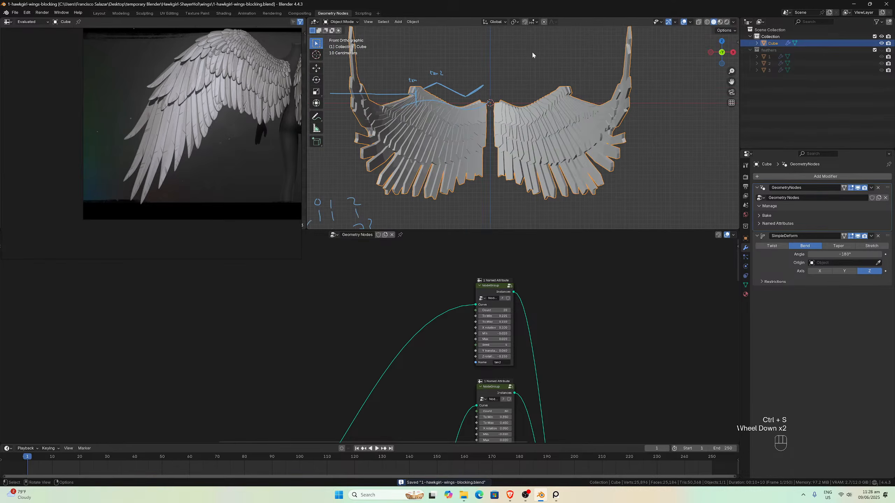
click(886, 4)
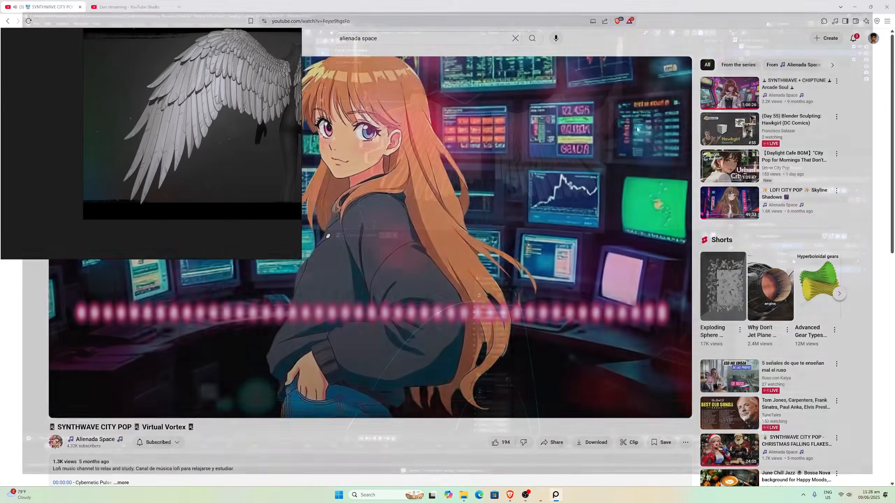
- Switch to File Explorer, open the wings folder, and duplicate 1-hawkgirl-wings-blocking.blend in place
click(472, 496)
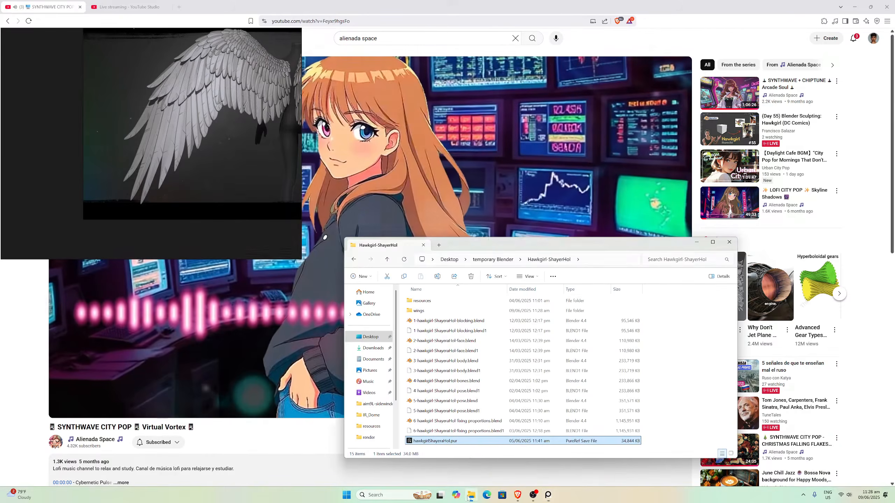
double_click(437, 311)
click(436, 301)
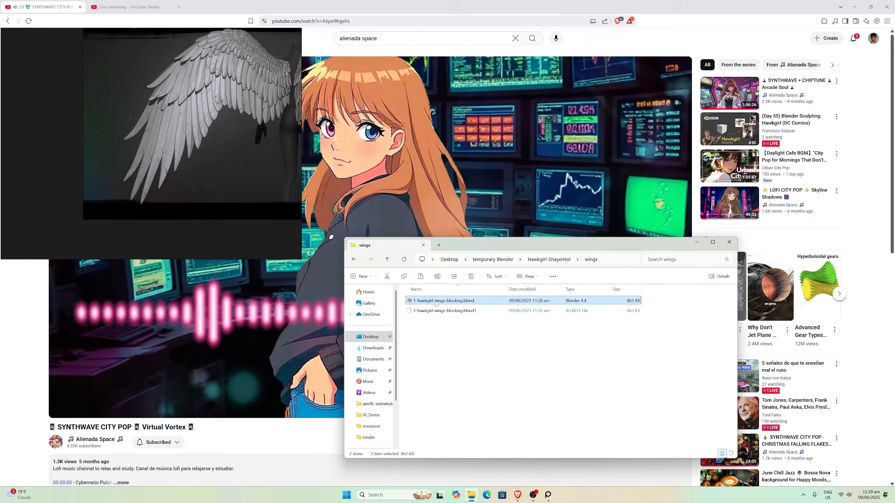
key(ctrl+c)
key(ctrl+v)
- Rename the copied blend file to 2-hawkgirl-wings-feathers.blend
right_click(436, 303)
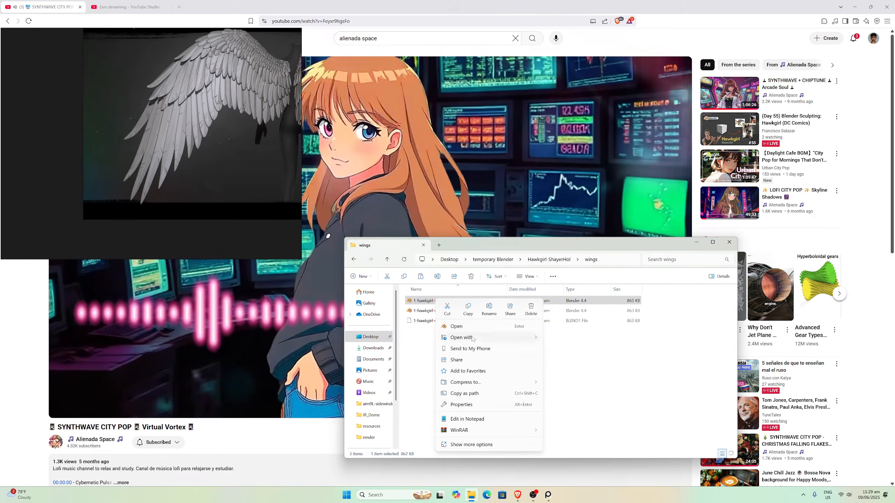
click(488, 316)
key(F2)
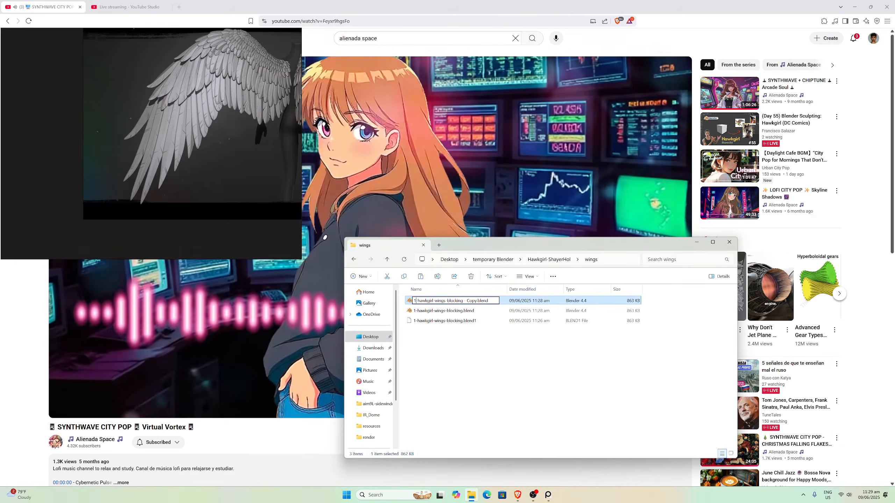
key(Delete)
text(2)
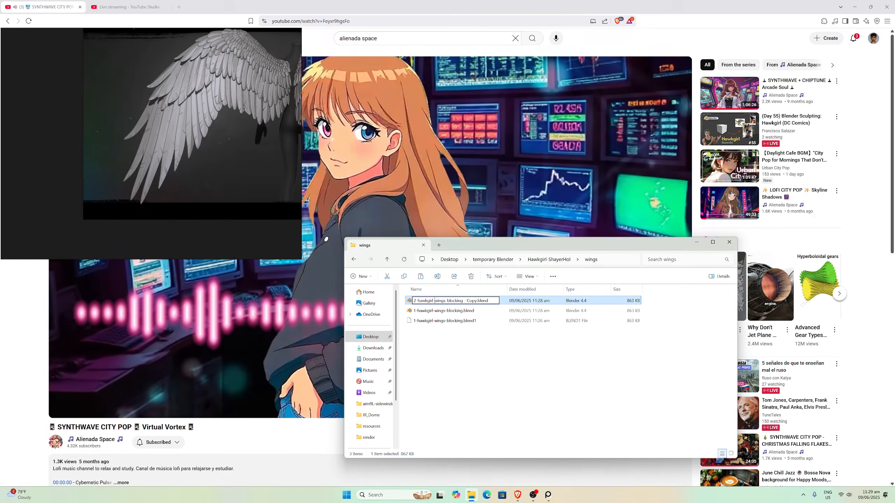
key(ctrl+Right)
key(ctrl+Right)
key(ctrl+BackSpace)
key(ctrl+BackSpace)
key(ctrl+BackSpace)
key(ctrl+BackSpace)
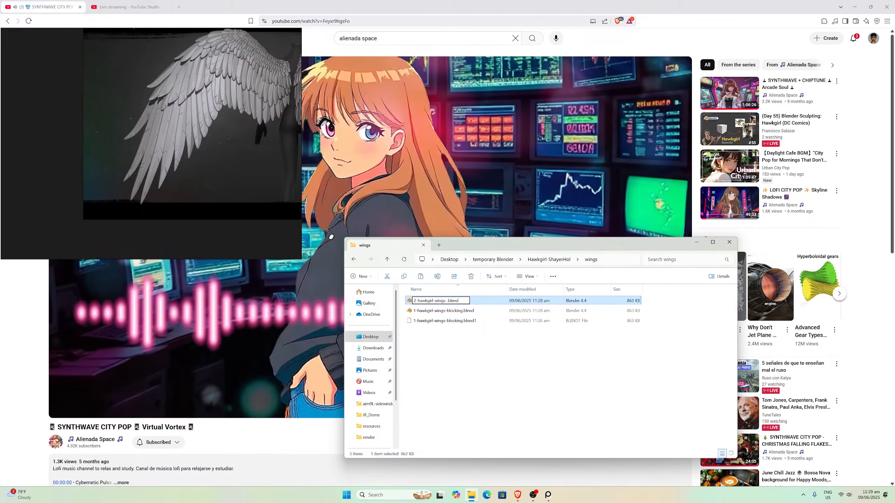
text(-feat)
text(hre)
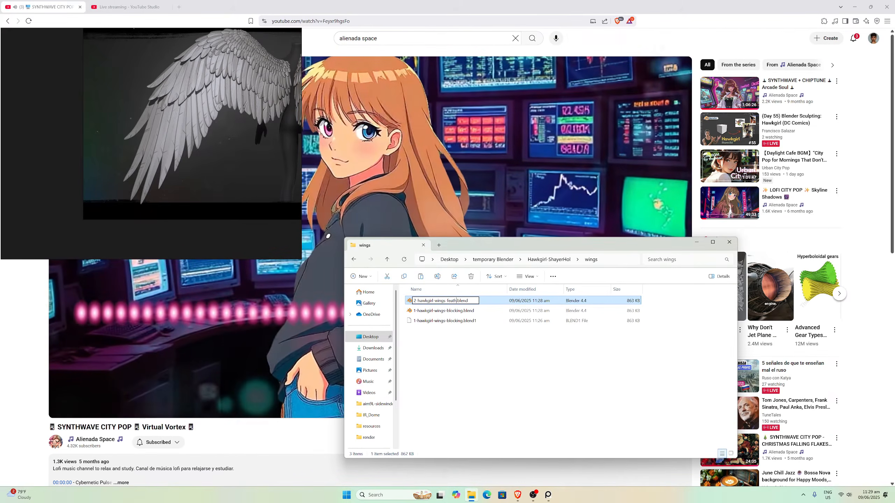
key(BackSpace)
key(BackSpace)
text(er)
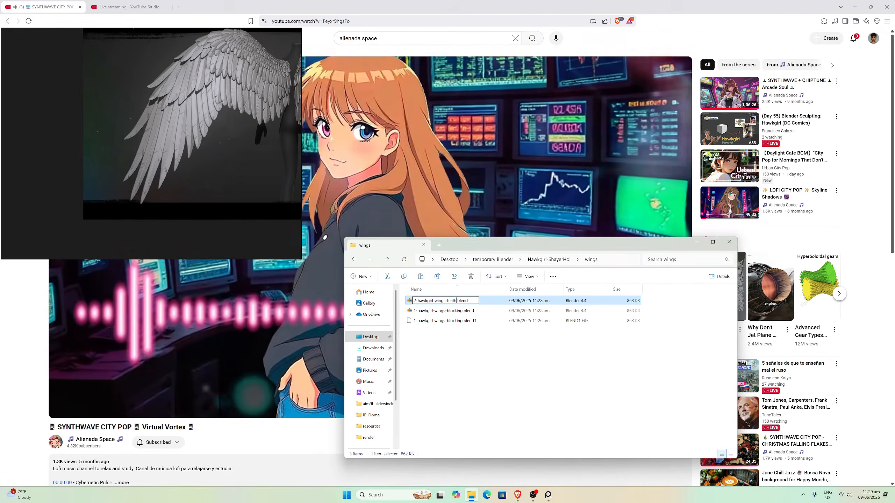
text(s)
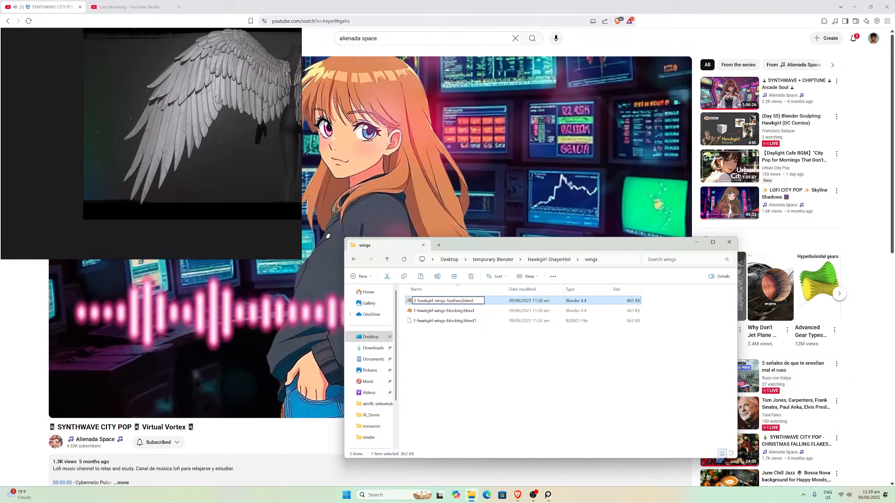
key(Return)
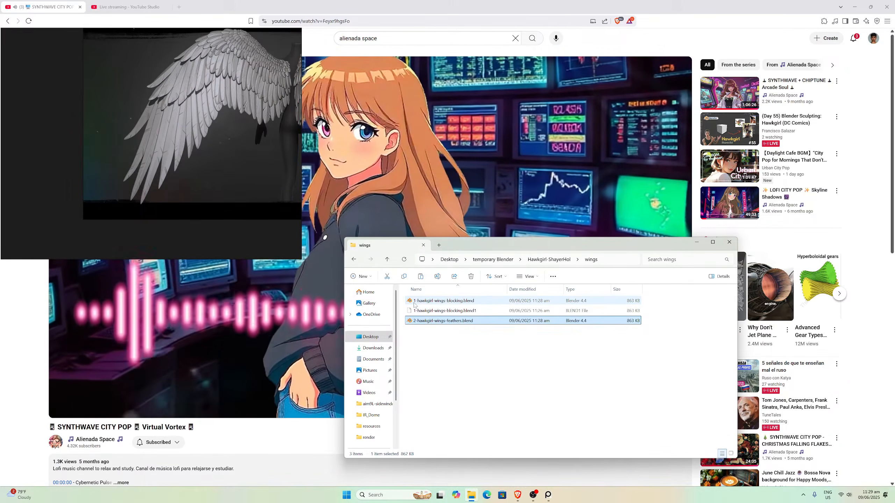
- Open 2-hawkgirl-wings-feathers.blend in Blender's Layout workspace and move the wing reference image clear of the model
double_click(436, 322)
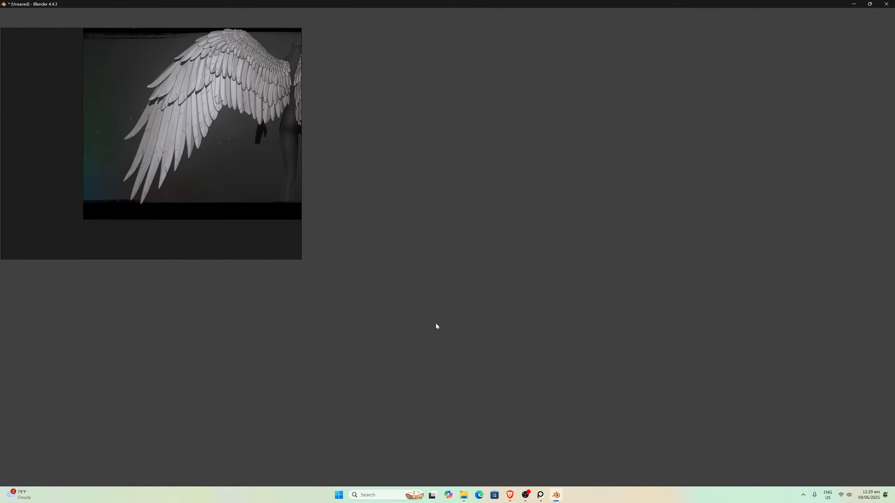
scroll(497, 105, down, 3)
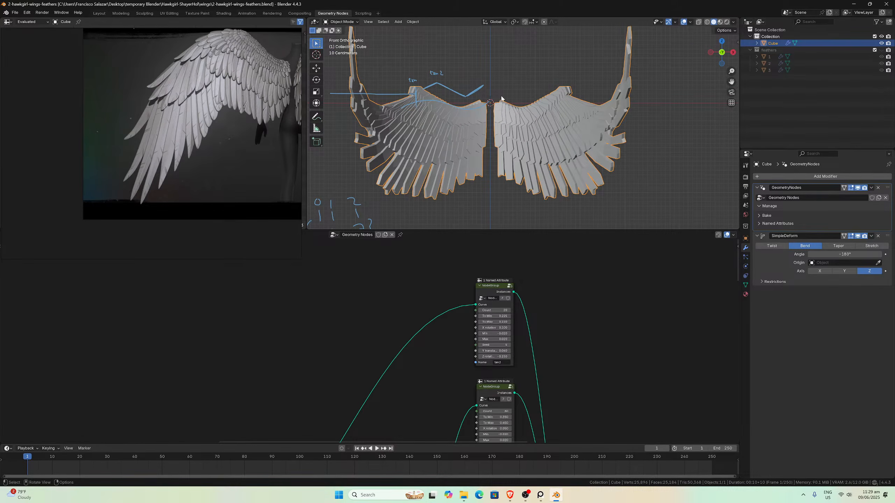
click(99, 14)
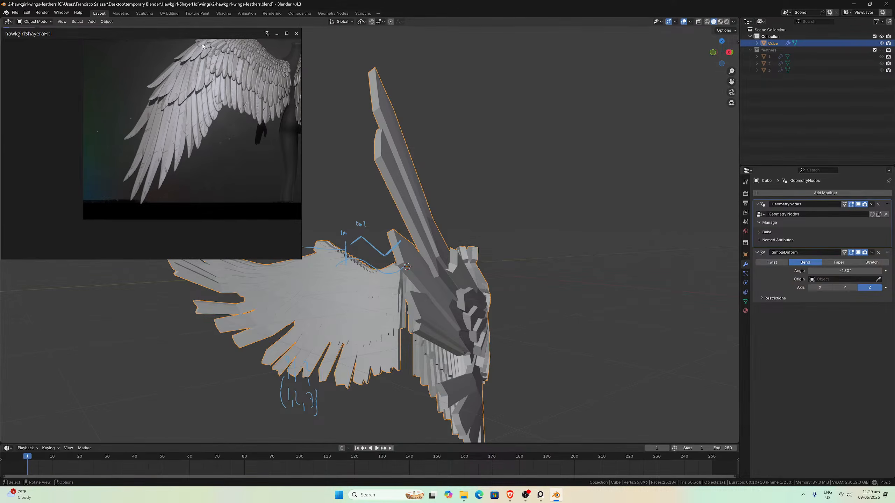
drag(209, 35, 41, 184)
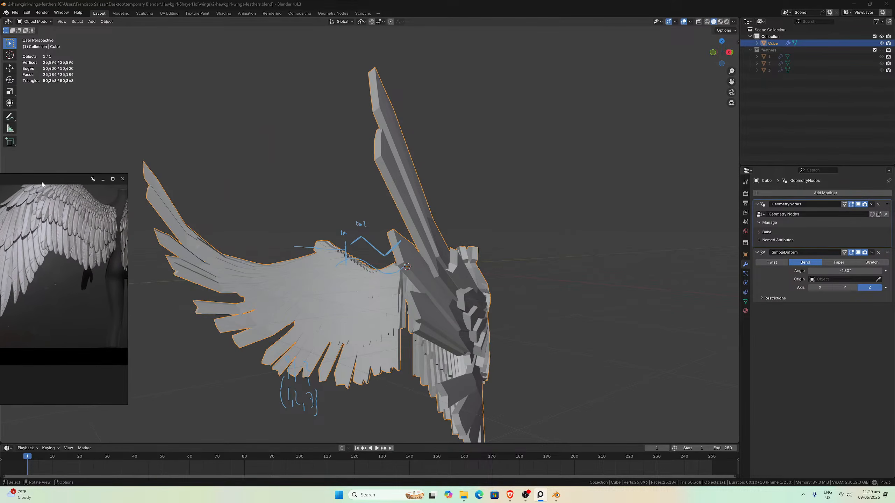
- Hide the wings object Cube while in the front orthographic view and save the blend file
key(KP_1)
key(KP_5)
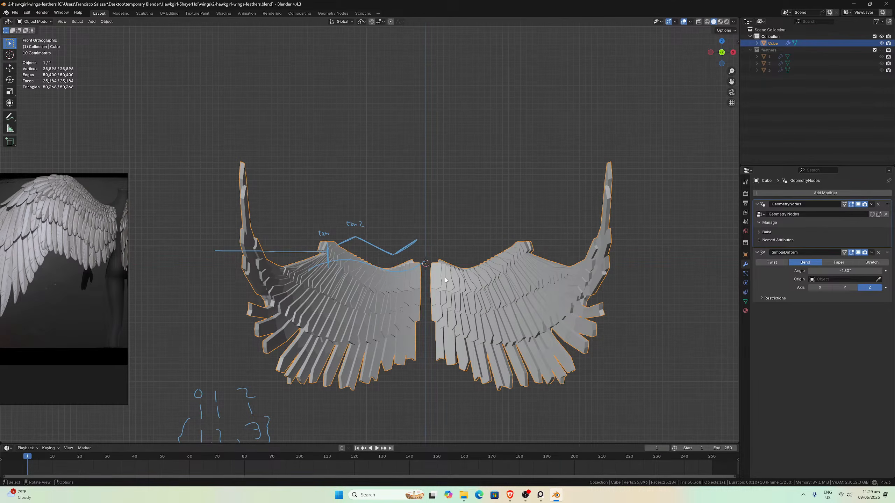
scroll(444, 272, up, 1)
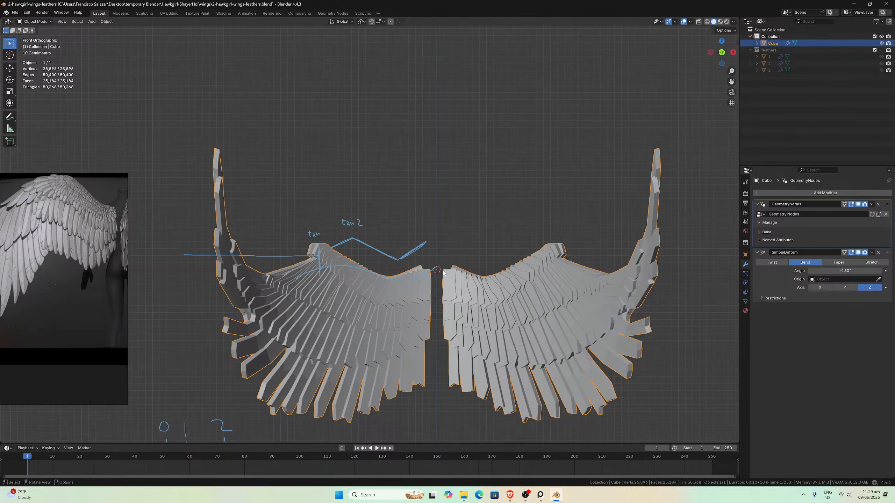
click(881, 43)
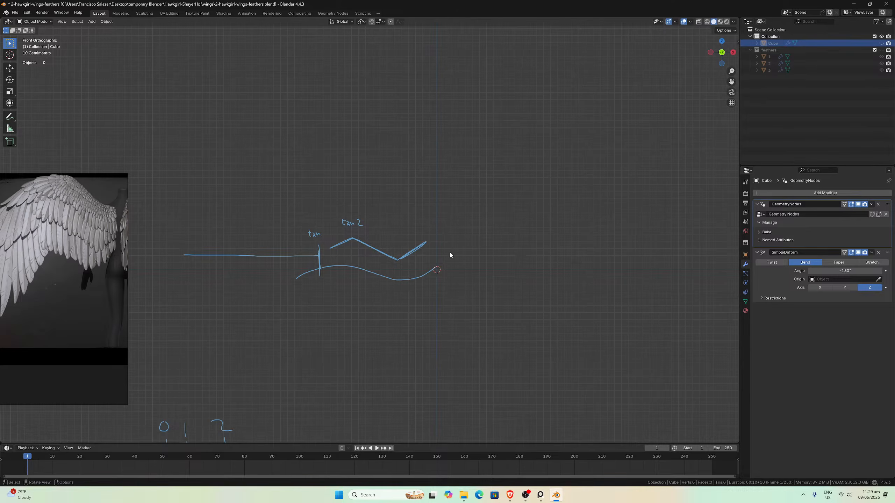
key(ctrl+s)
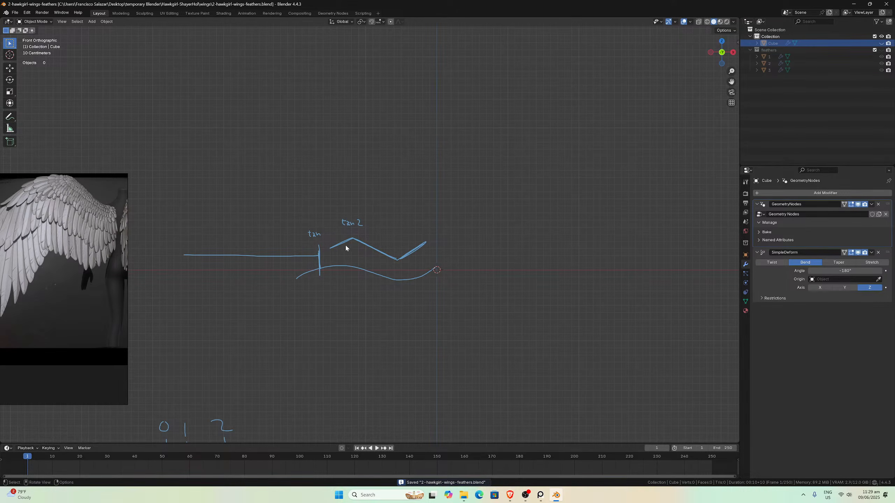
- Add a new mesh cube at the world origin and view it from the right side
click(48, 276)
scroll(80, 277, up, 2)
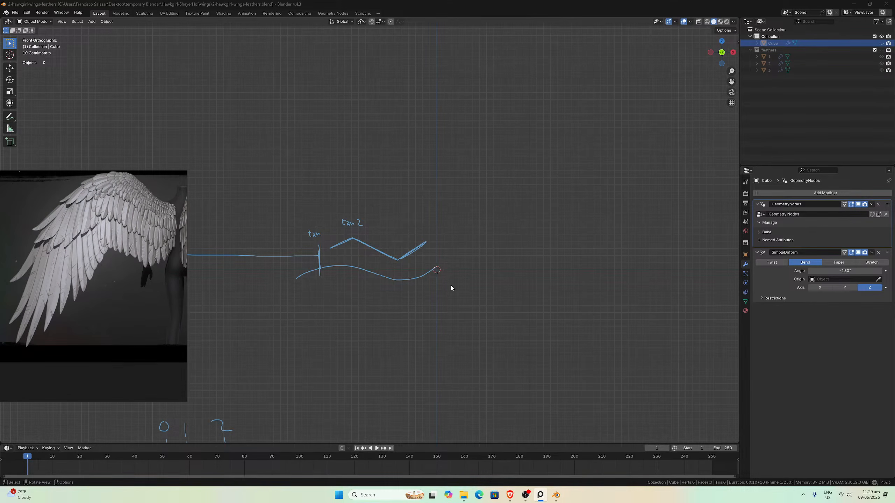
click(414, 225)
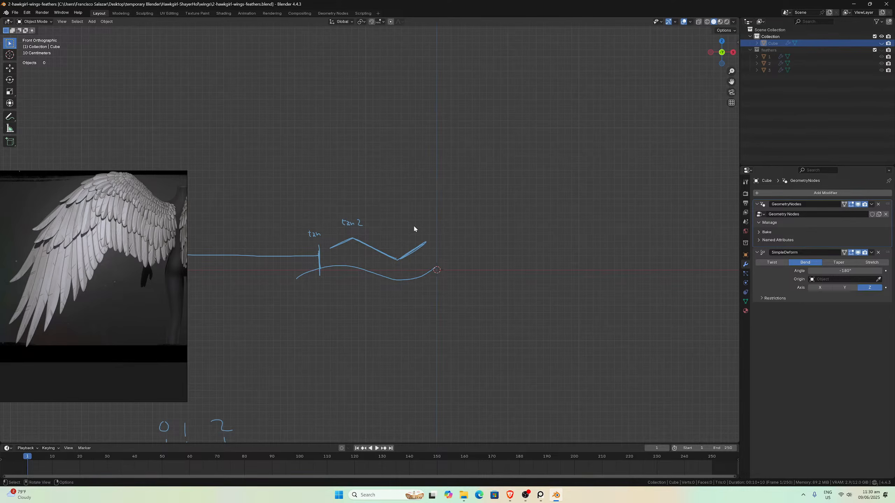
key(shift+a)
mouse_move(409, 246)
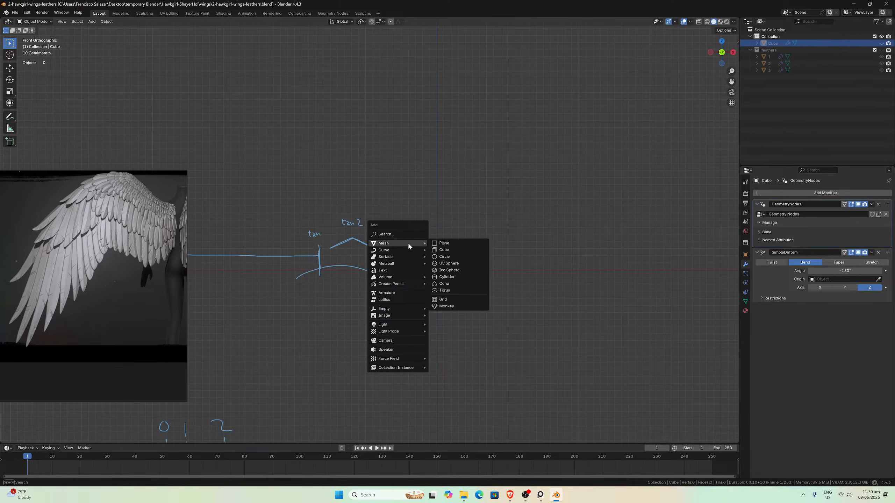
click(448, 252)
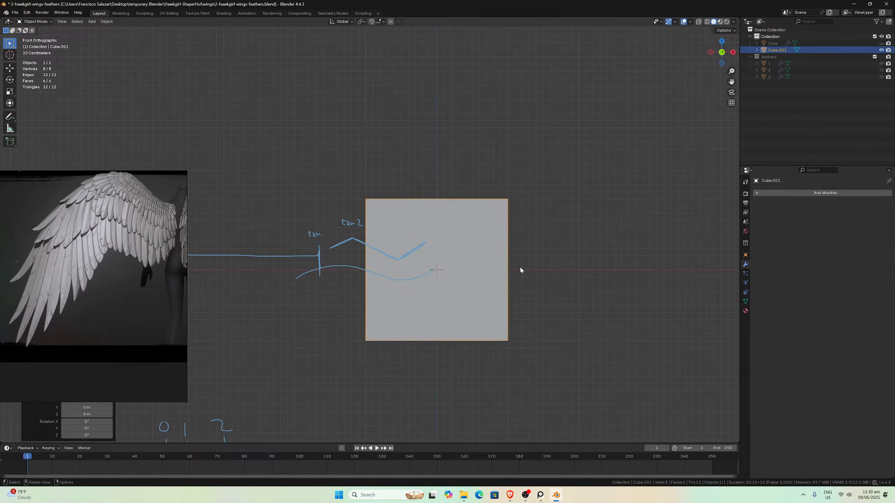
middle_drag(520, 270, 454, 264)
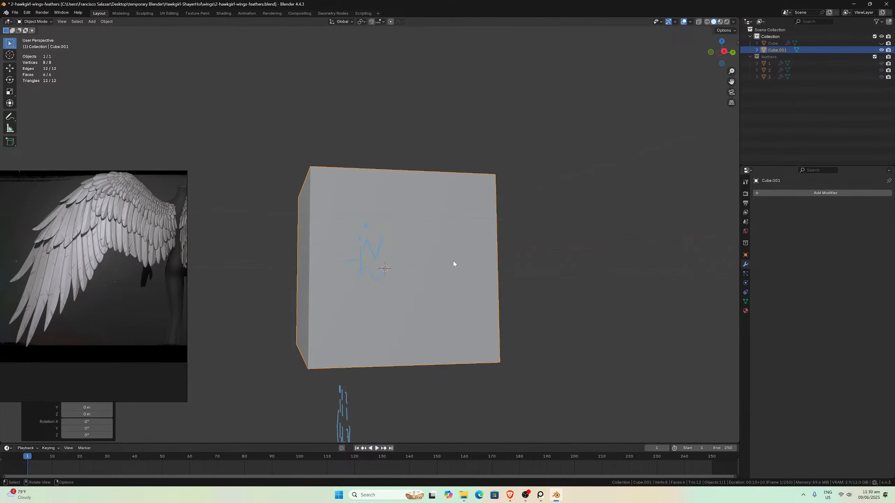
key(KP_3)
- Bring the grey sculpted feather and the brown feather photo over to the wing images on the reference board
scroll(123, 304, down, 5)
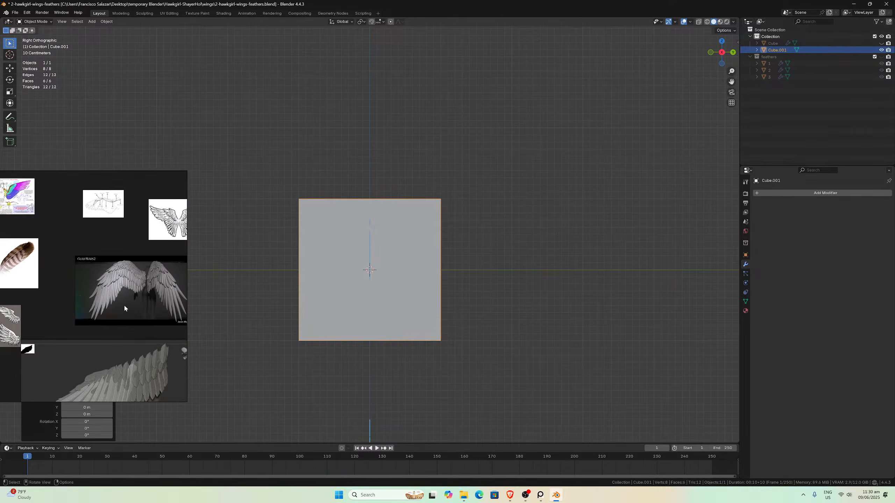
scroll(128, 310, up, 5)
scroll(126, 316, down, 5)
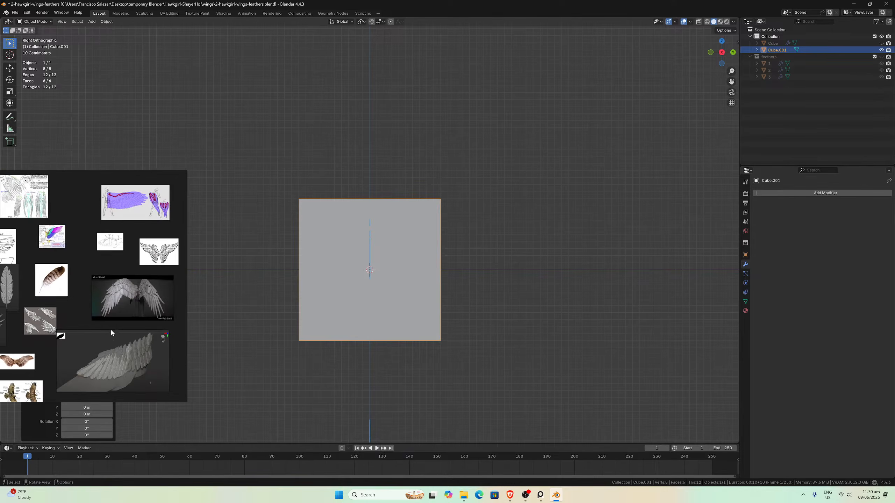
drag(4, 292, 123, 328)
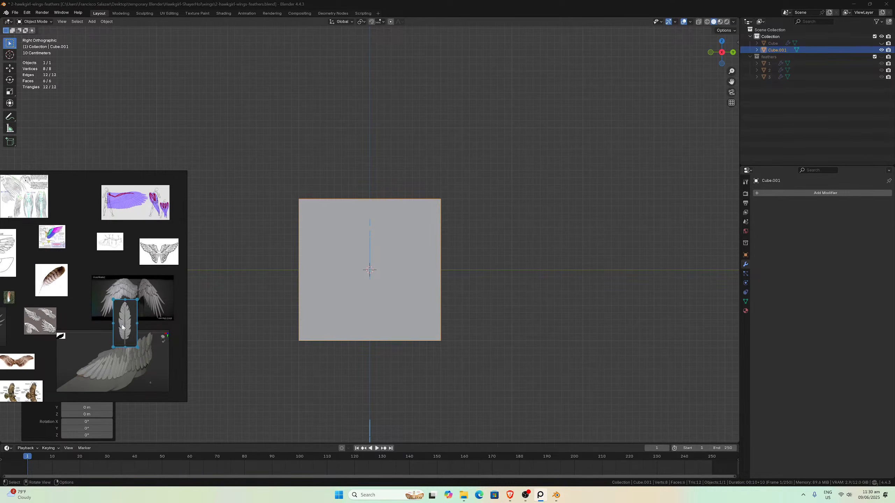
scroll(124, 327, up, 2)
drag(34, 287, 161, 308)
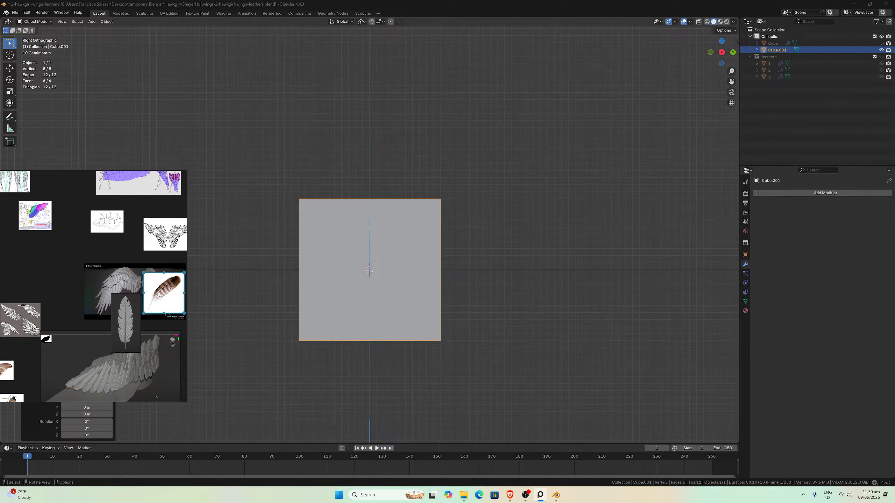
- Arrange both feather images beside the grey wing sculpt reference and shift the reference window closer to the cube
middle_drag(94, 300, 5, 261)
middle_drag(98, 296, 161, 313)
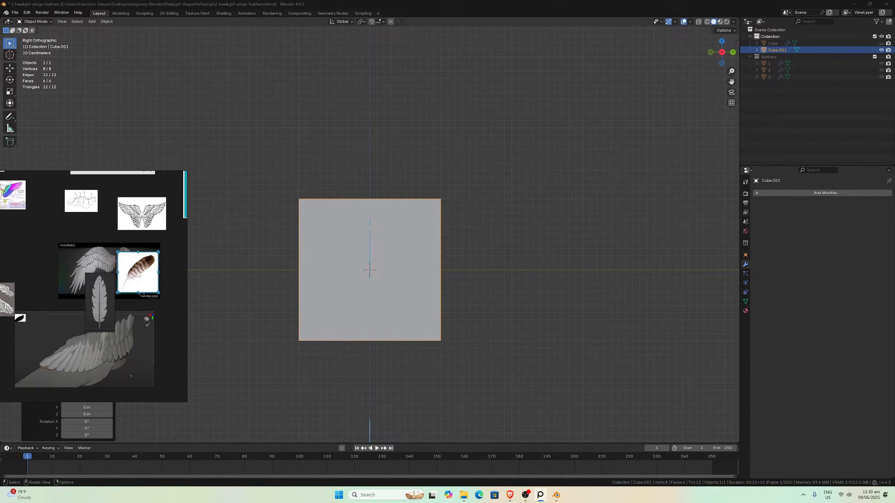
drag(140, 276, 171, 309)
drag(101, 299, 87, 318)
middle_drag(138, 312, 101, 289)
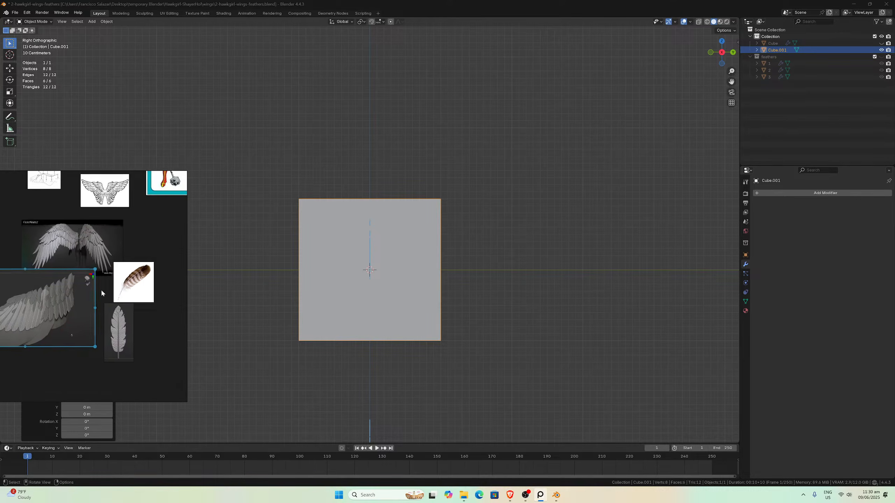
scroll(101, 291, up, 3)
scroll(143, 290, down, 2)
right_drag(142, 289, 209, 292)
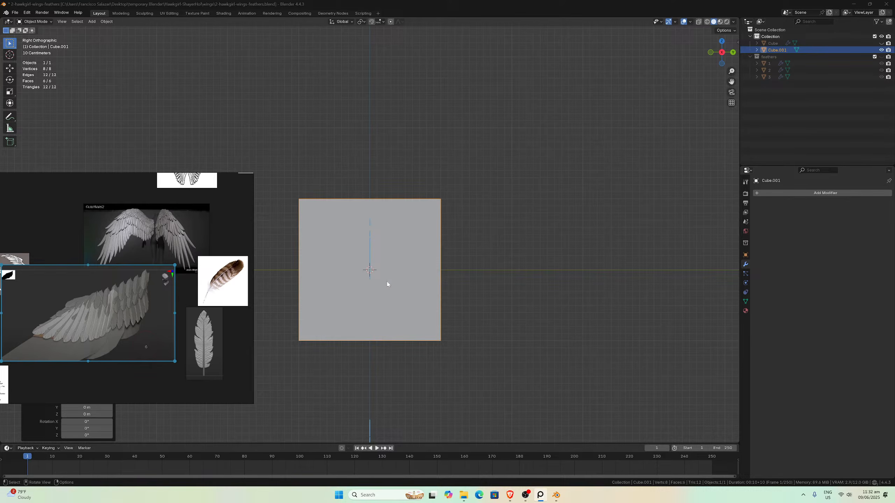
- Examine the new cube from several angles and from the front
mouse_move(397, 264)
middle_down()
mouse_move(350, 265)
mouse_move(478, 280)
mouse_move(392, 263)
middle_up()
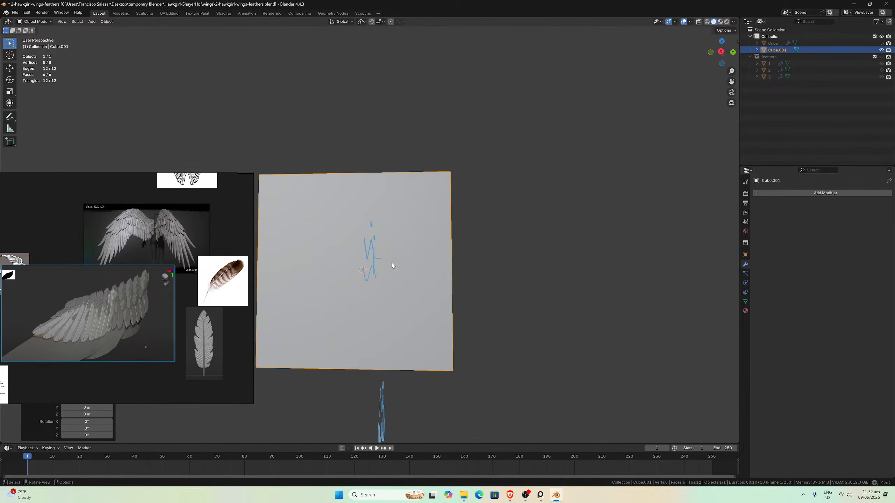
middle_drag(443, 271, 417, 277)
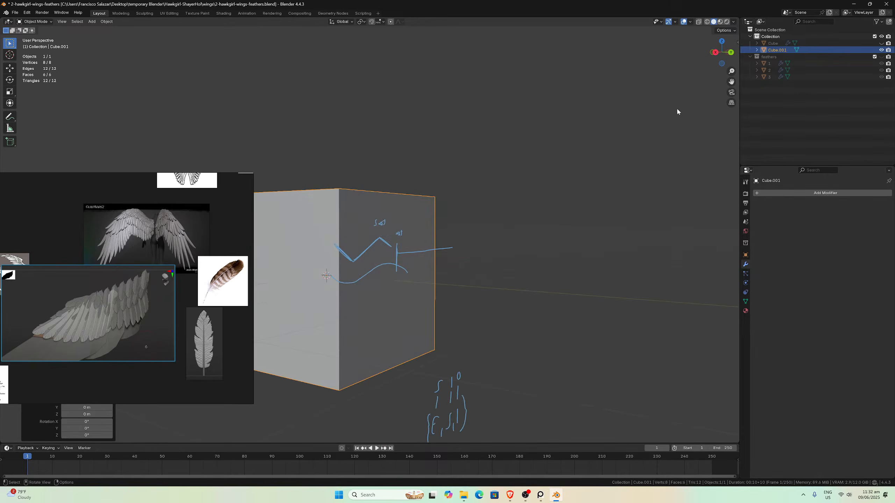
mouse_move(729, 91)
middle_down()
mouse_move(545, 156)
mouse_move(557, 166)
mouse_move(603, 161)
mouse_move(612, 156)
mouse_move(538, 143)
mouse_move(549, 123)
mouse_move(568, 140)
mouse_move(625, 150)
mouse_move(546, 143)
mouse_move(538, 153)
mouse_move(547, 161)
mouse_move(596, 159)
middle_up()
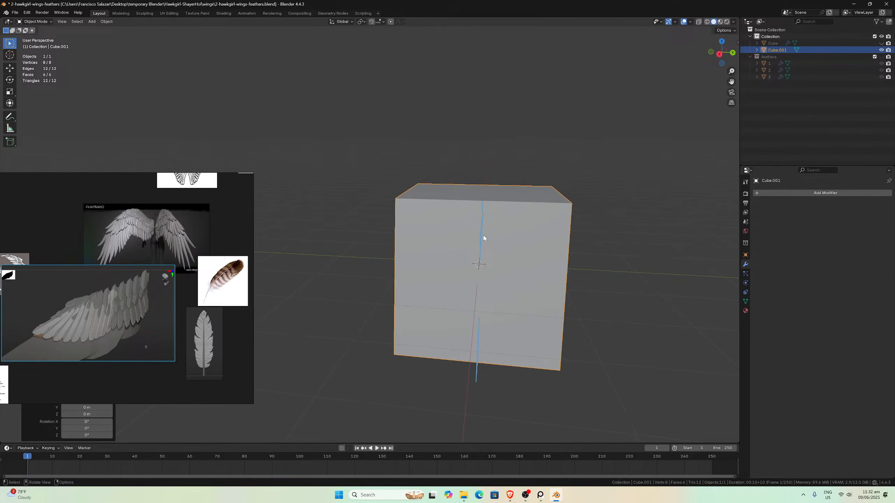
middle_drag(484, 239, 508, 219)
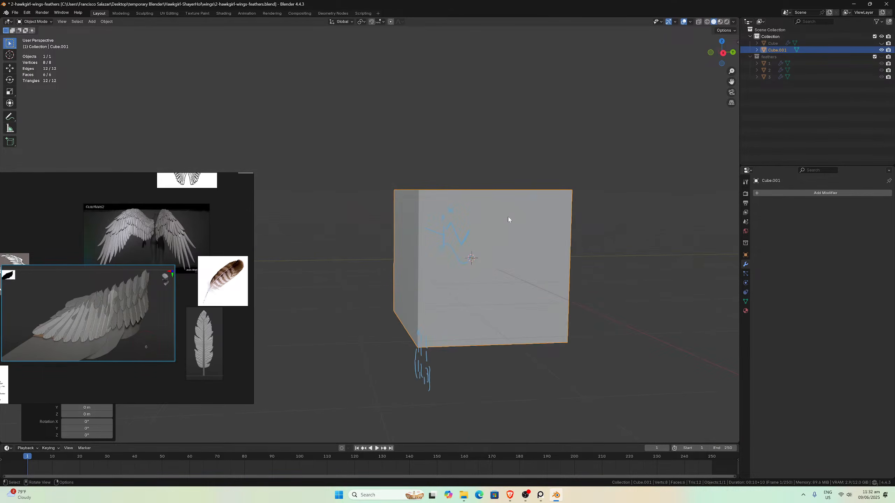
key(KP_1)
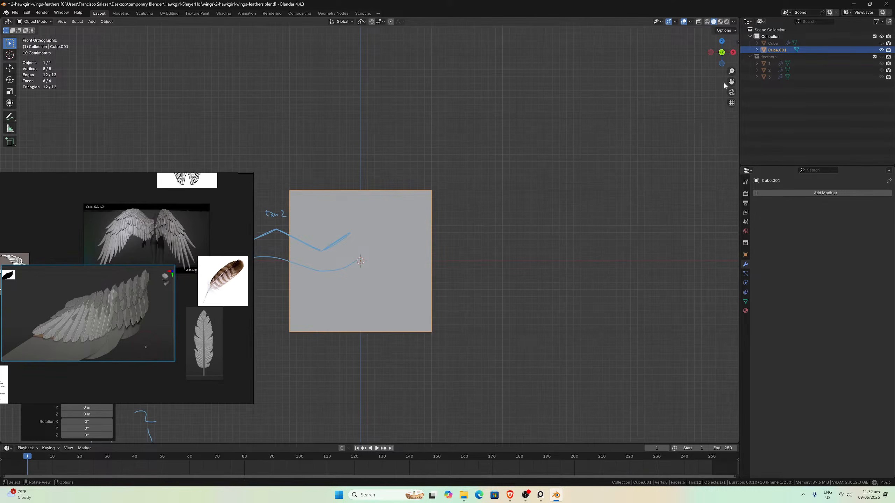
drag(731, 82, 762, 66)
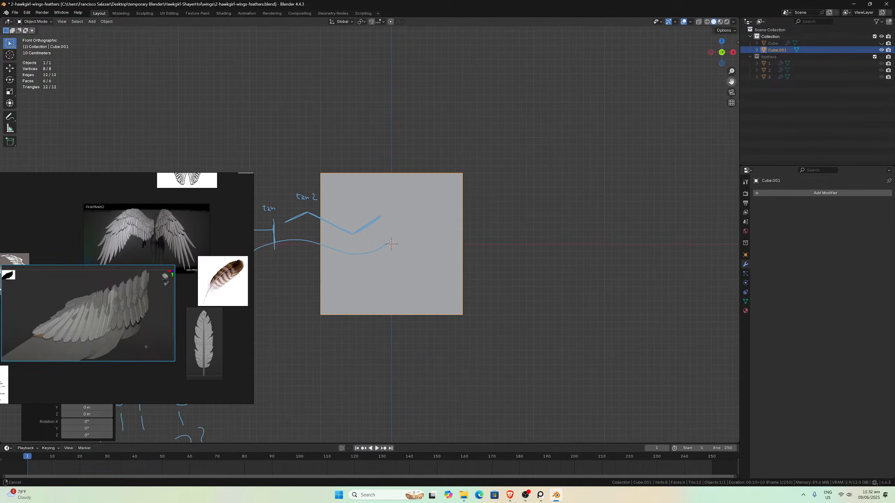
scroll(509, 234, up, 4)
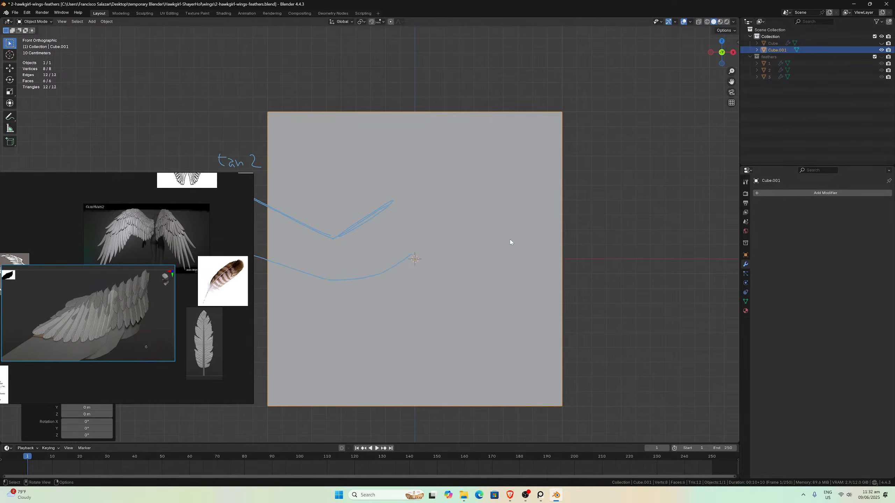
scroll(511, 243, down, 3)
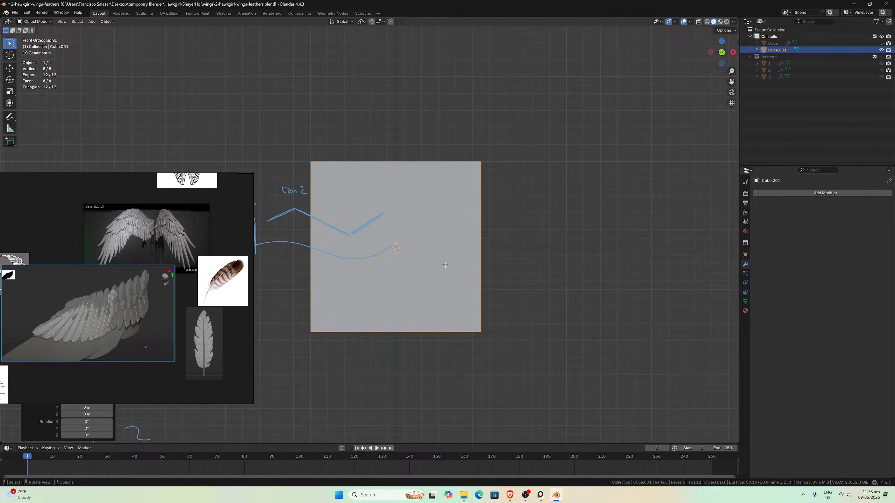
- In Edit Mode, flatten the whole cube into a thin slab by scaling it about -0.14 along global Y
key(Tab)
scroll(463, 266, down, 1)
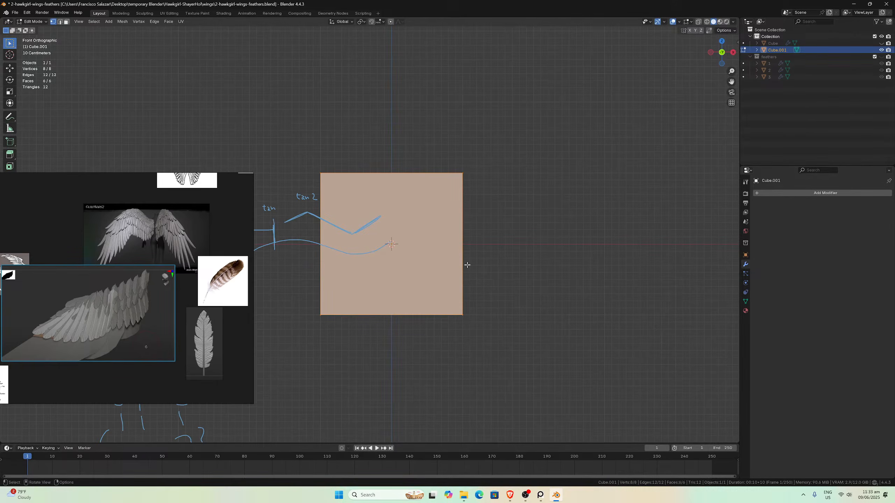
key(Tab)
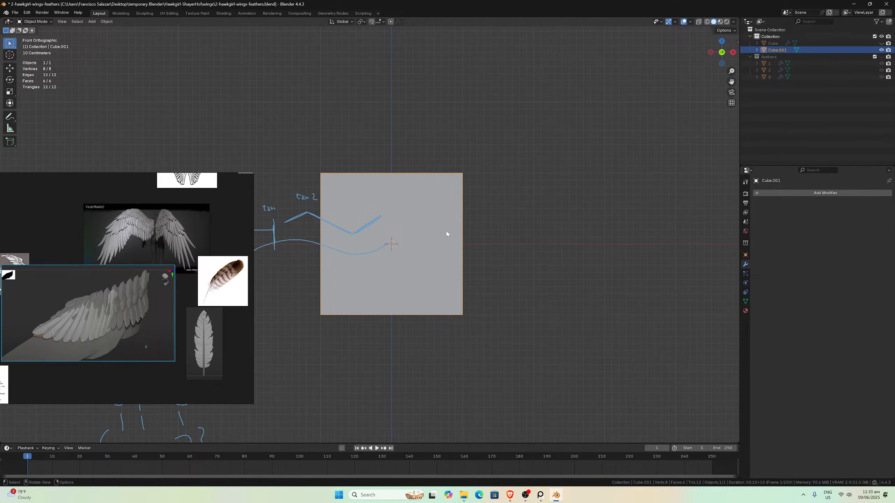
key(Tab)
mouse_move(447, 235)
middle_down()
mouse_move(465, 246)
mouse_move(436, 241)
middle_up()
key(s)
key(y)
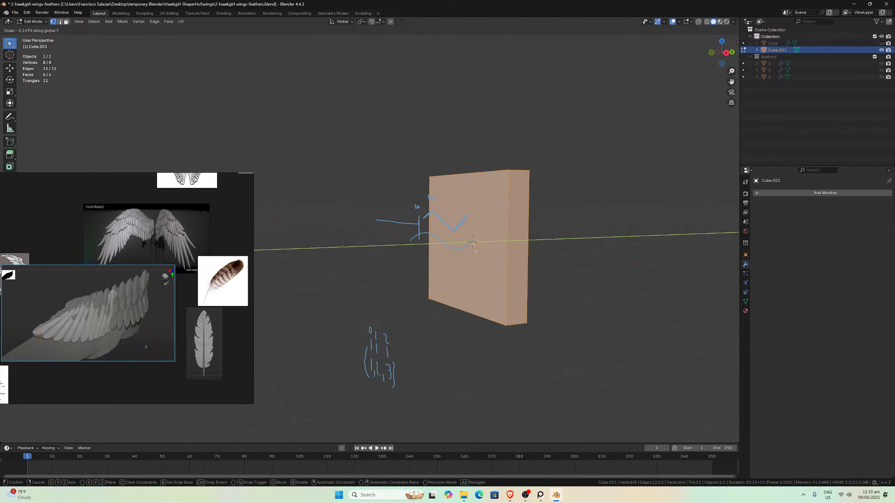
click(474, 245)
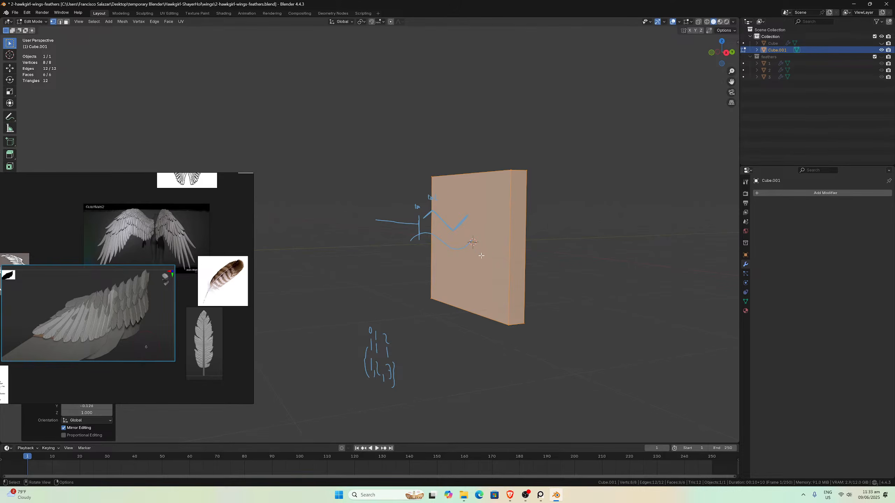
- Examine the slab's thin side from several angles and compare it with the feathers in the wing sculpt reference
scroll(491, 257, up, 3)
middle_drag(508, 259, 506, 259)
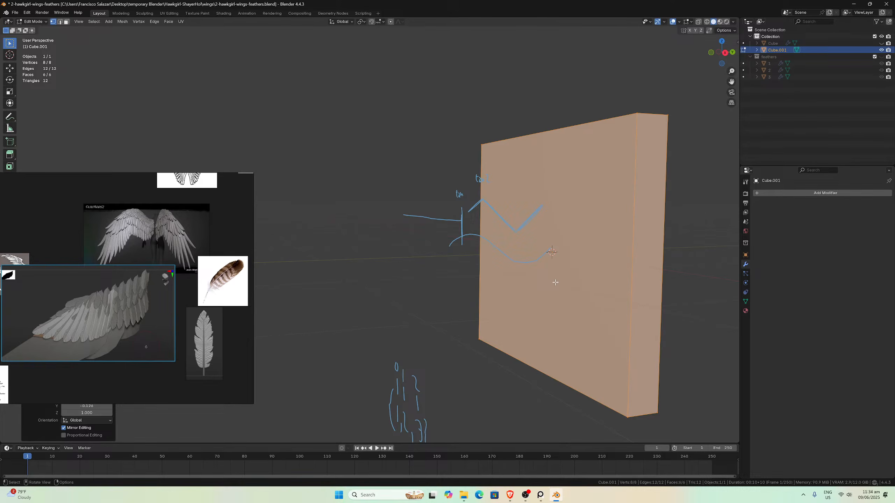
scroll(555, 282, down, 4)
mouse_move(555, 282)
middle_down()
mouse_move(499, 262)
mouse_move(459, 284)
mouse_move(526, 292)
mouse_move(347, 289)
mouse_move(389, 292)
mouse_move(379, 292)
middle_up()
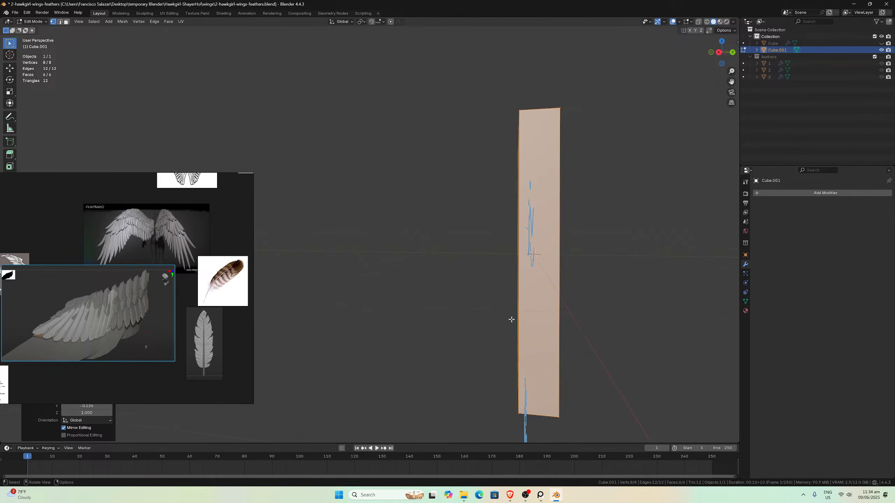
mouse_move(509, 318)
middle_down()
mouse_move(583, 313)
mouse_move(484, 310)
mouse_move(585, 314)
mouse_move(476, 310)
mouse_move(512, 311)
middle_up()
scroll(535, 309, down, 4)
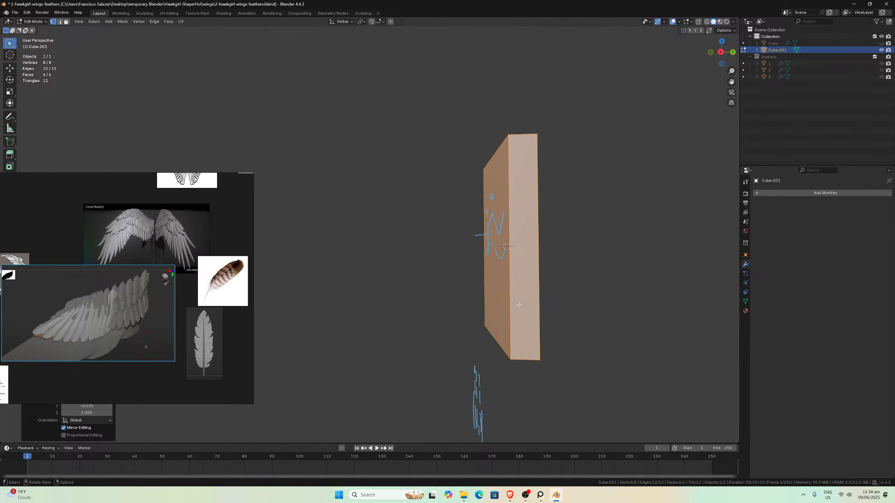
middle_drag(521, 252, 511, 214)
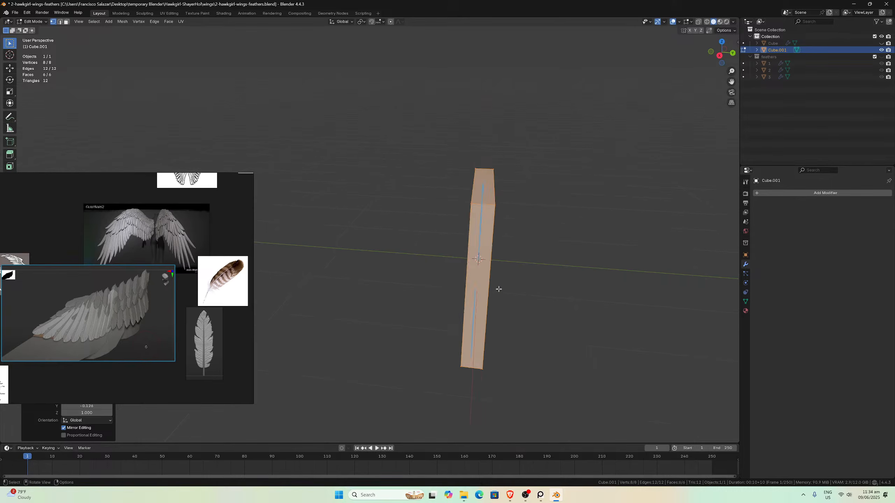
middle_drag(499, 289, 497, 258)
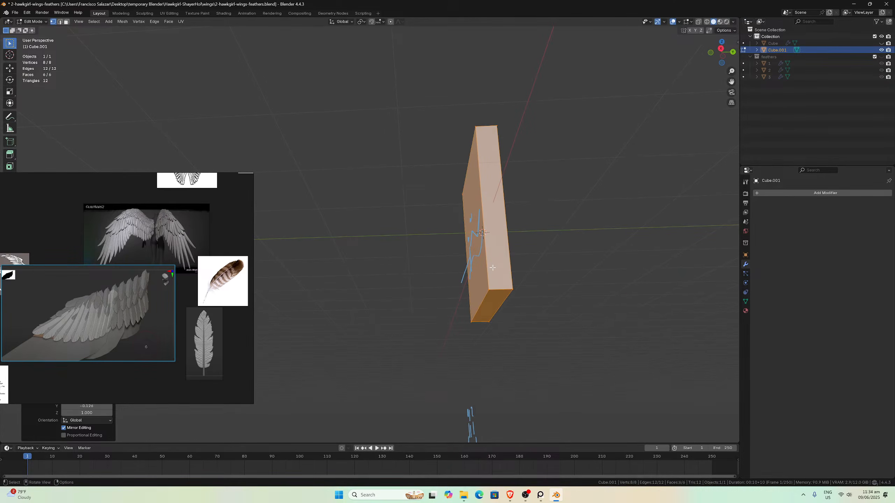
middle_drag(493, 268, 317, 290)
scroll(178, 304, up, 6)
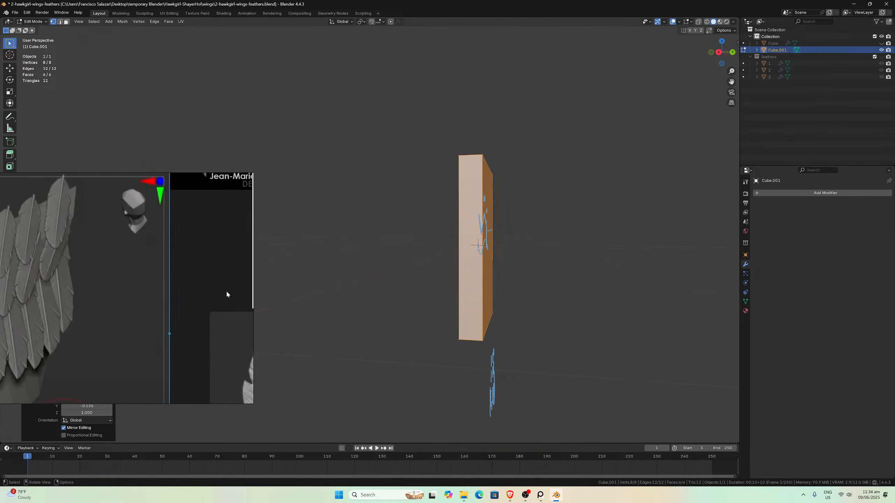
scroll(224, 293, down, 4)
middle_drag(443, 278, 470, 244)
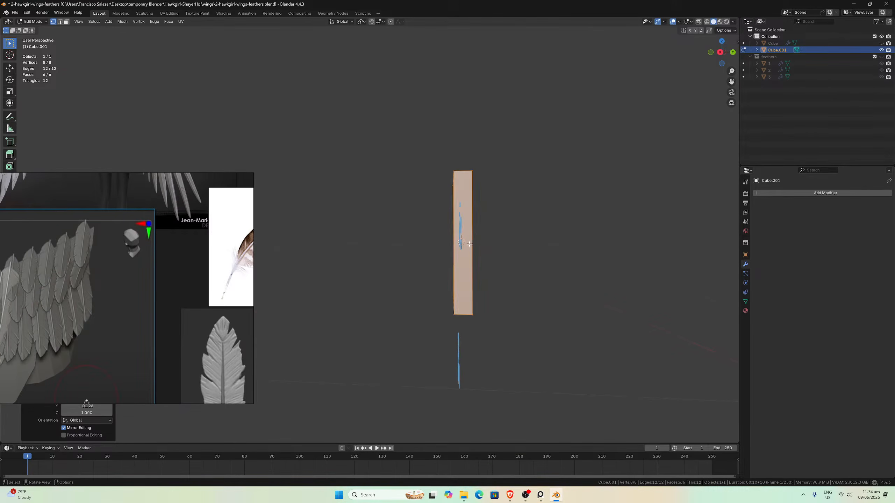
- Narrow the whole slab along global X to a little under half its width
scroll(227, 244, up, 2)
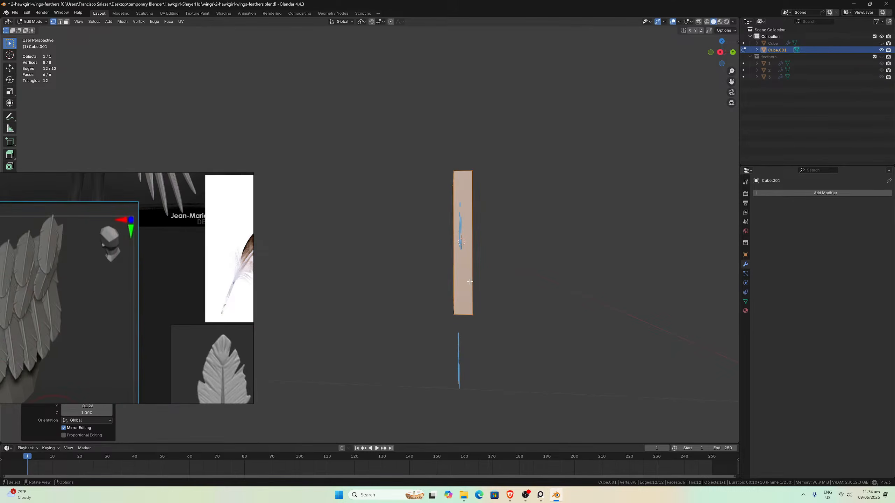
middle_drag(470, 282, 475, 269)
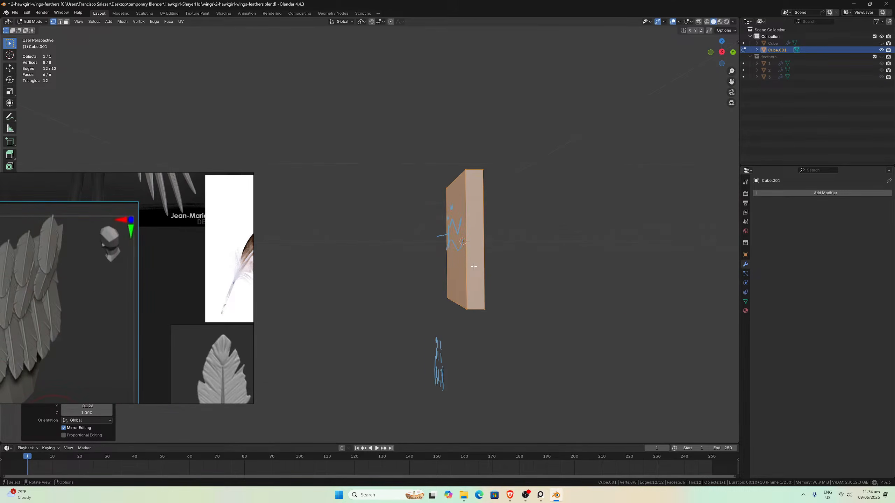
middle_drag(468, 282, 581, 252)
middle_drag(441, 250, 441, 251)
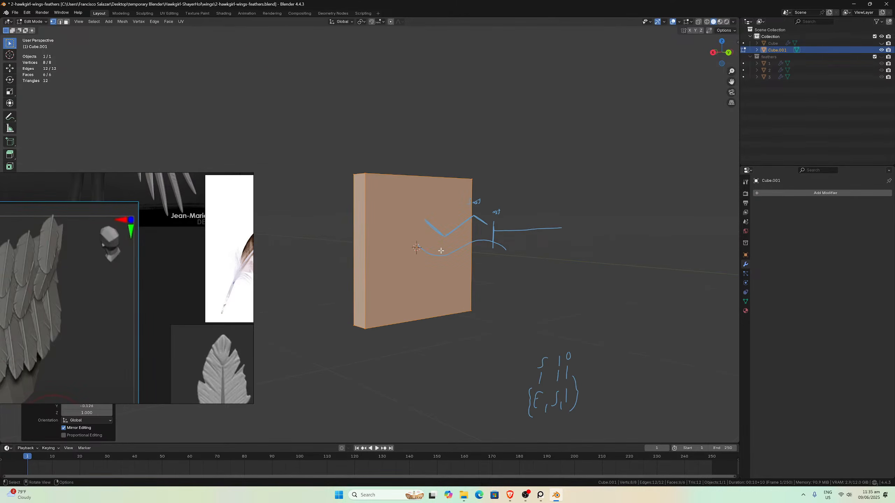
key(KP_1)
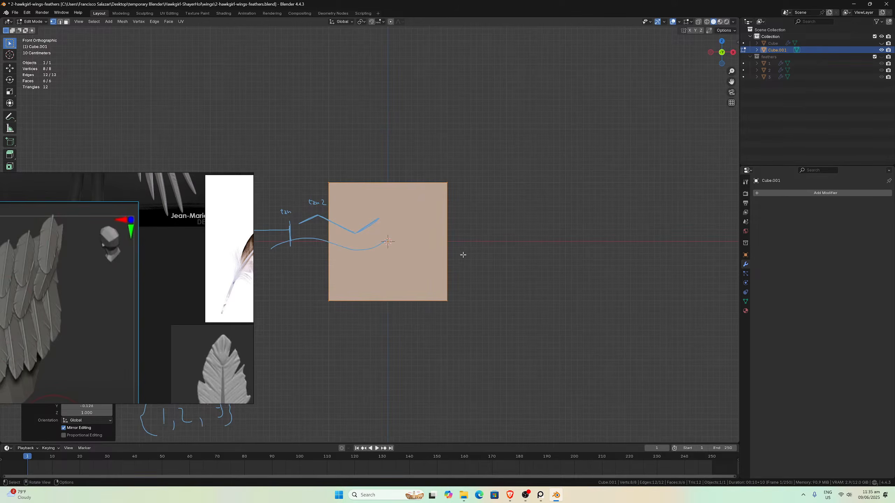
key(s)
key(x)
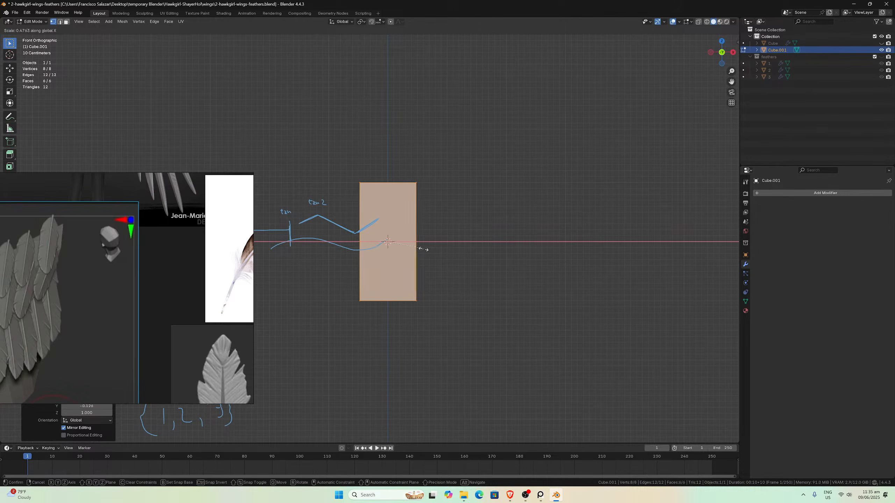
click(419, 250)
- Compare the slab with the full feather references and narrow it further along global X by about 0.94
scroll(215, 278, down, 4)
middle_drag(215, 279, 175, 276)
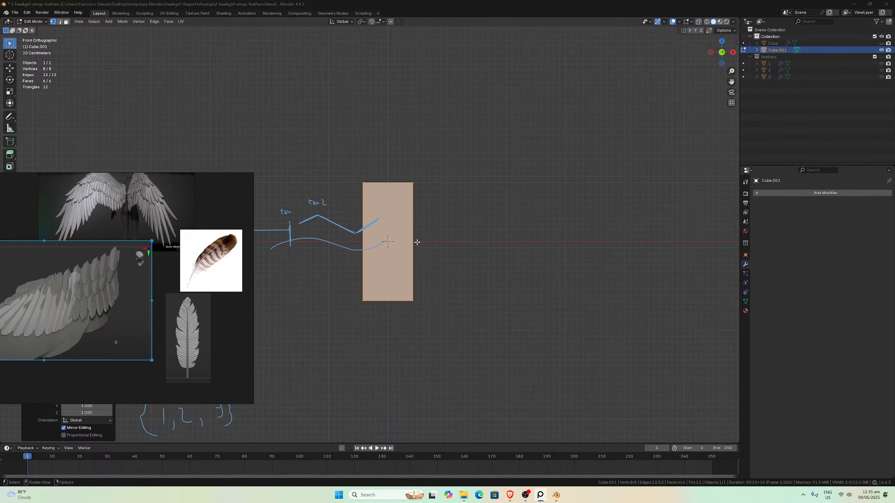
click(404, 234)
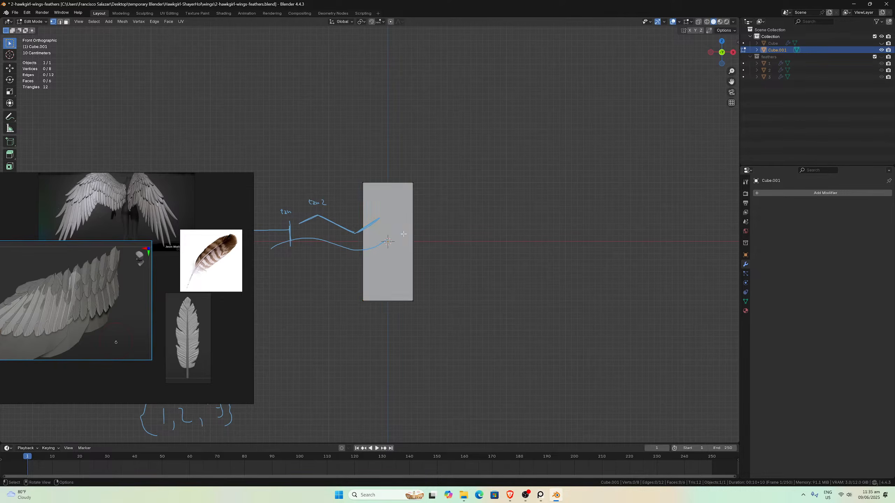
key(a)
key(s)
key(x)
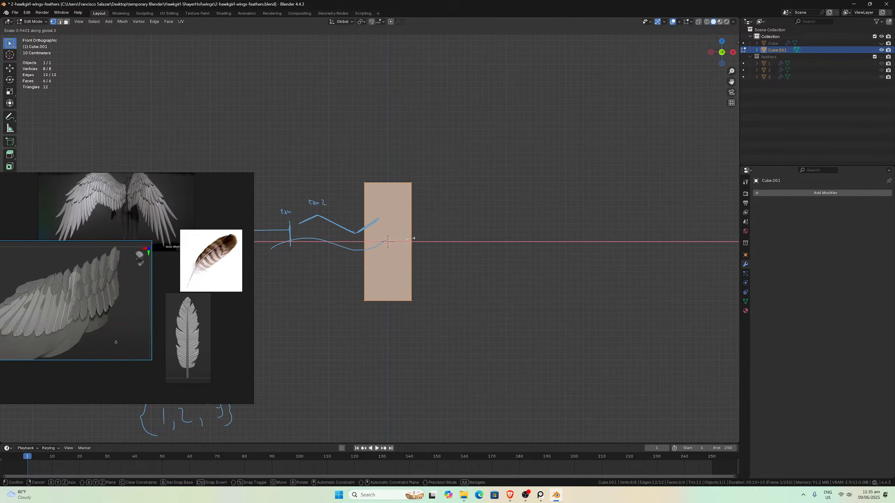
click(412, 240)
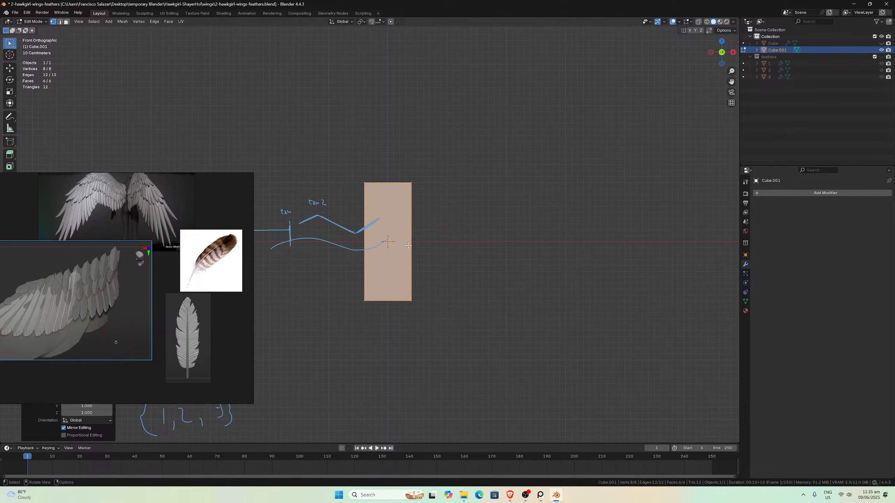
- In Object Mode, add a Subdivision Surface modifier to the slab and set its viewport level to 2
scroll(409, 246, up, 3)
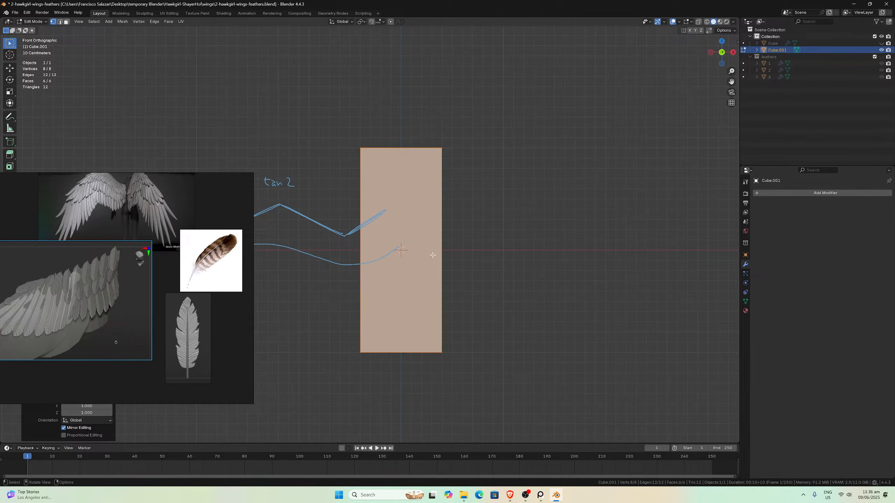
middle_drag(465, 233, 410, 234)
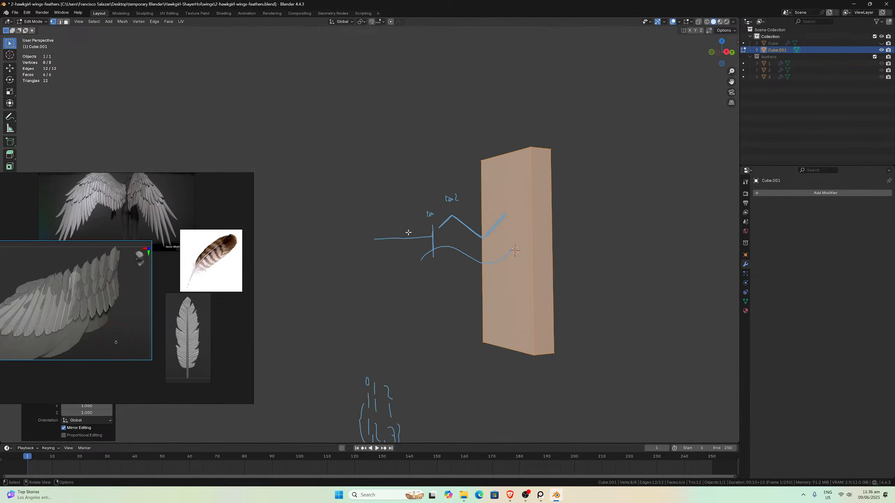
key(KP_1)
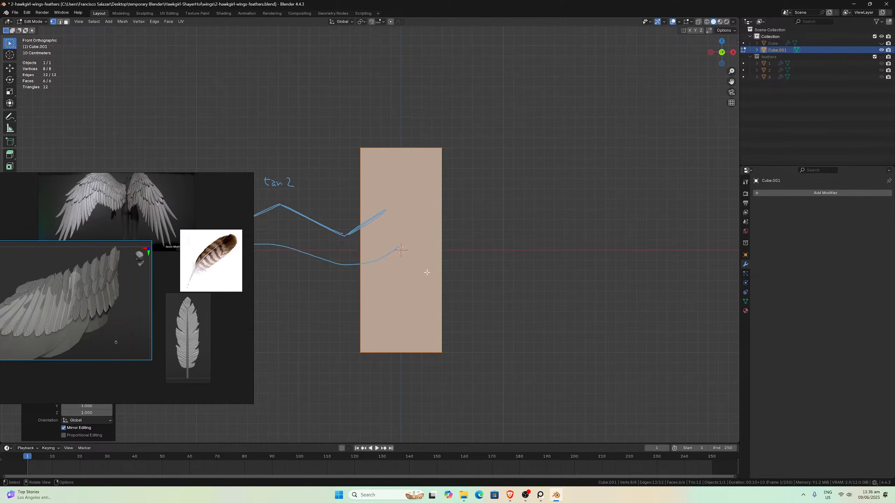
scroll(424, 270, down, 2)
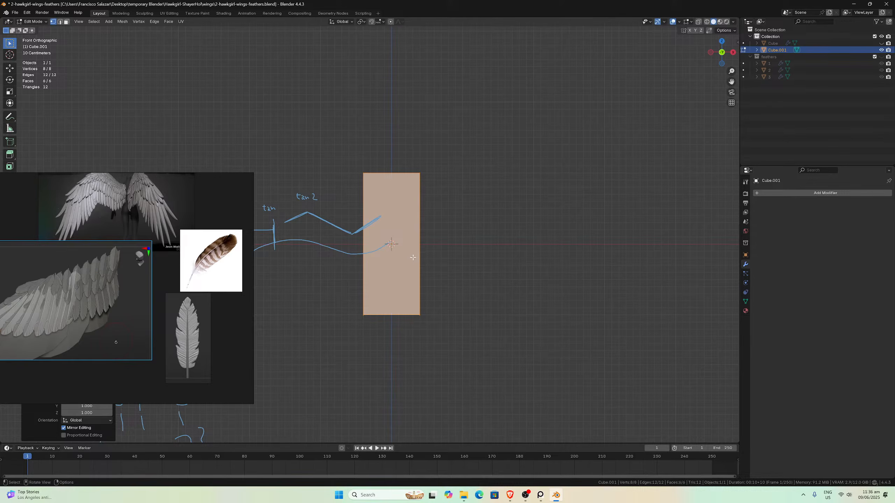
key(Tab)
middle_drag(416, 276, 333, 282)
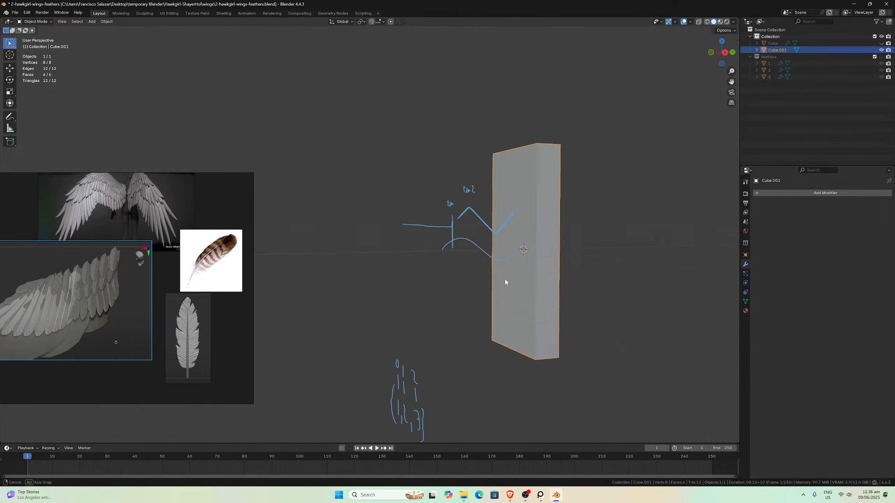
click(759, 193)
mouse_move(757, 212)
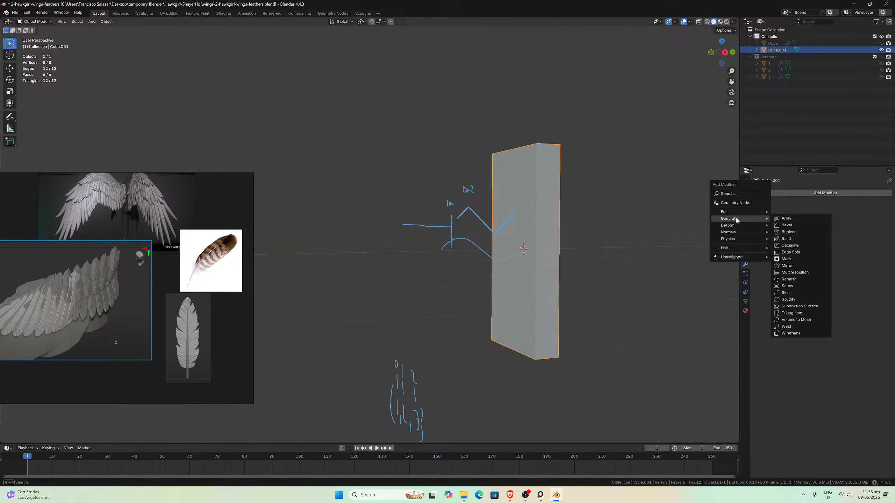
click(795, 306)
middle_drag(705, 285, 601, 265)
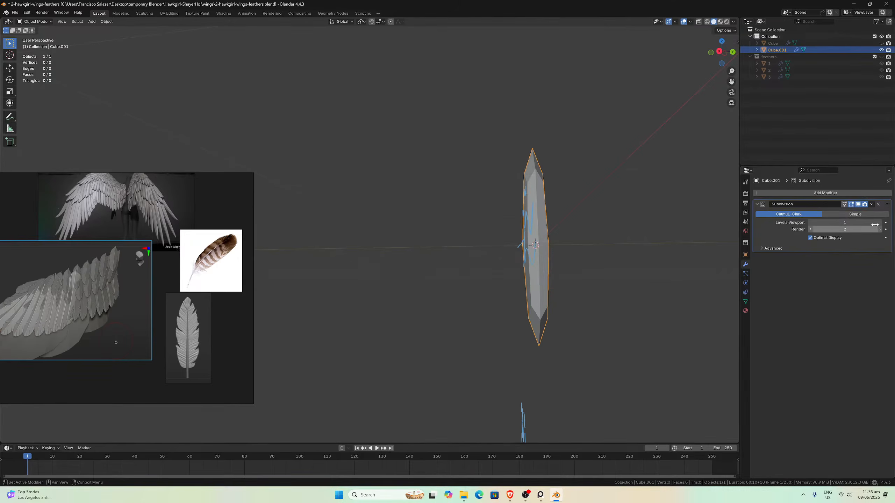
key(ctrl+2)
- Compare the subdivided shape from the front with a close-up of the grey sculpted feather reference
mouse_move(587, 235)
middle_down()
mouse_move(586, 244)
mouse_move(627, 249)
middle_up()
key(KP_1)
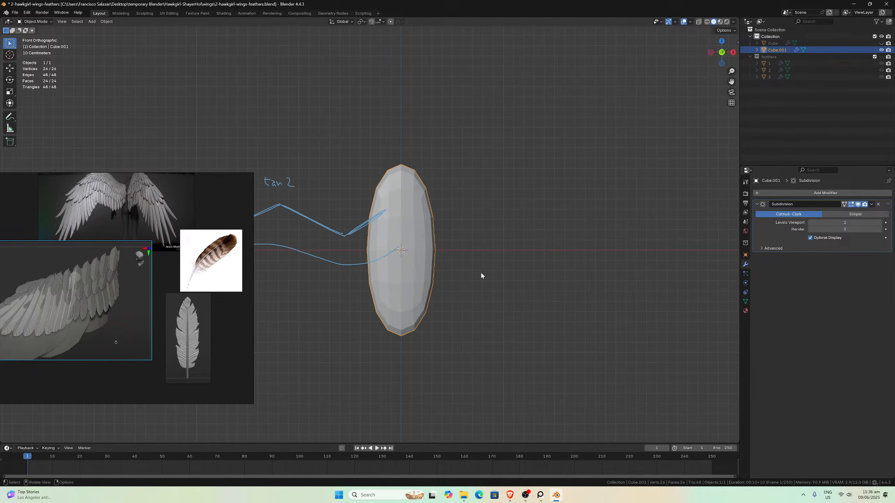
scroll(481, 274, up, 3)
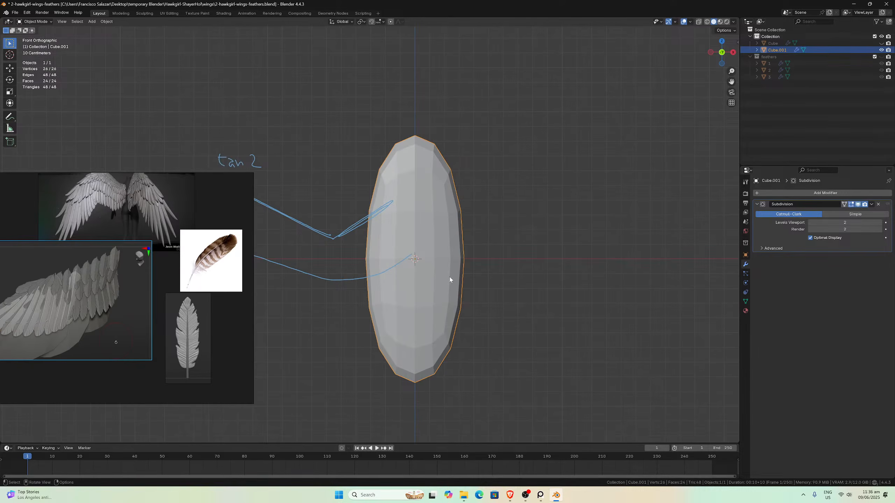
scroll(198, 329, up, 4)
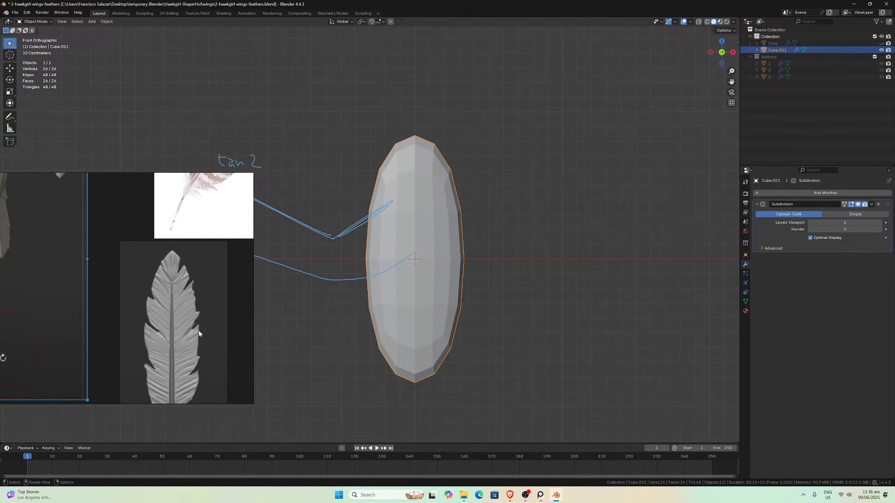
scroll(199, 328, down, 4)
- Enter Edit Mode on the subdivided slab and view its cage from an angle
mouse_move(494, 339)
middle_down()
mouse_move(426, 326)
mouse_move(560, 317)
middle_up()
key(Tab)
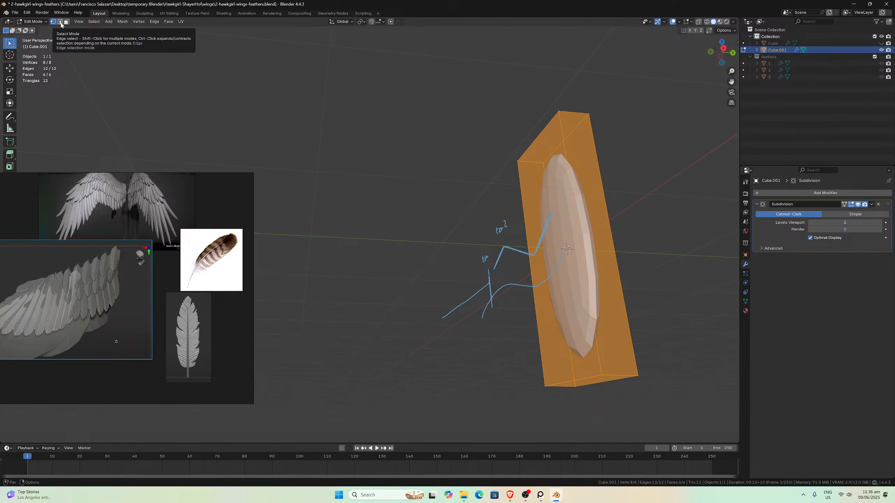
middle_drag(605, 164, 615, 171)
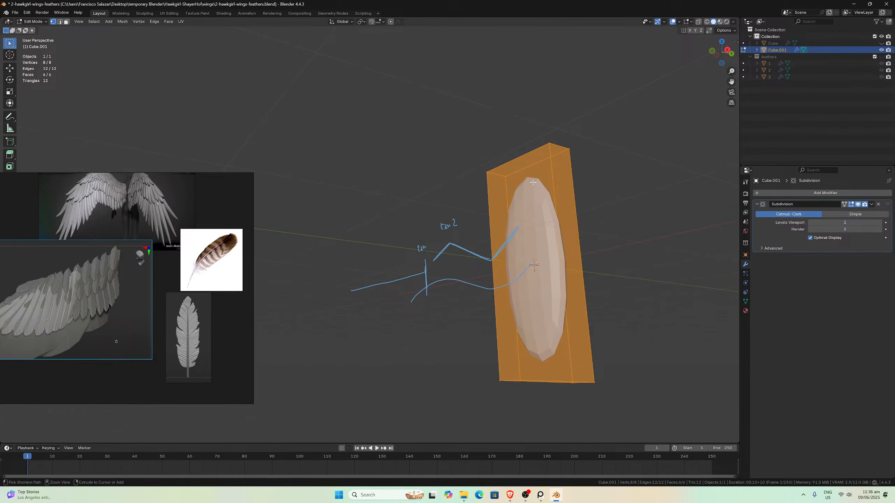
- Try loop cuts on the slab, one from its upper end and one across its middle, undoing each
key(ctrl+r)
click(521, 158)
click(521, 159)
mouse_move(521, 158)
middle_down()
mouse_move(583, 229)
mouse_move(623, 236)
middle_up()
key(ctrl+z)
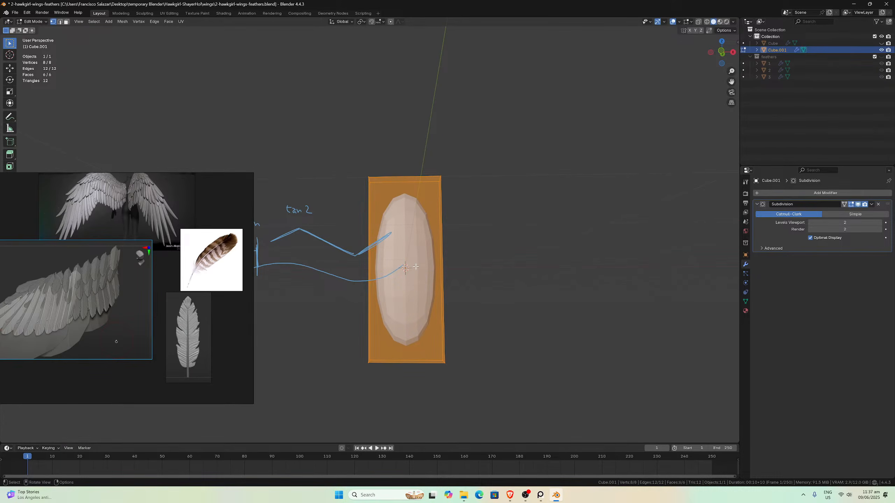
key(ctrl+r)
click(443, 268)
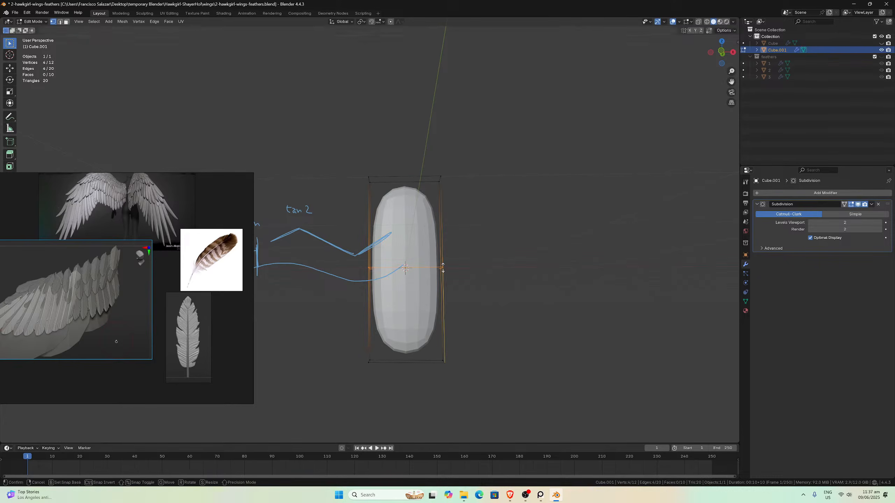
click(443, 268)
key(ctrl+z)
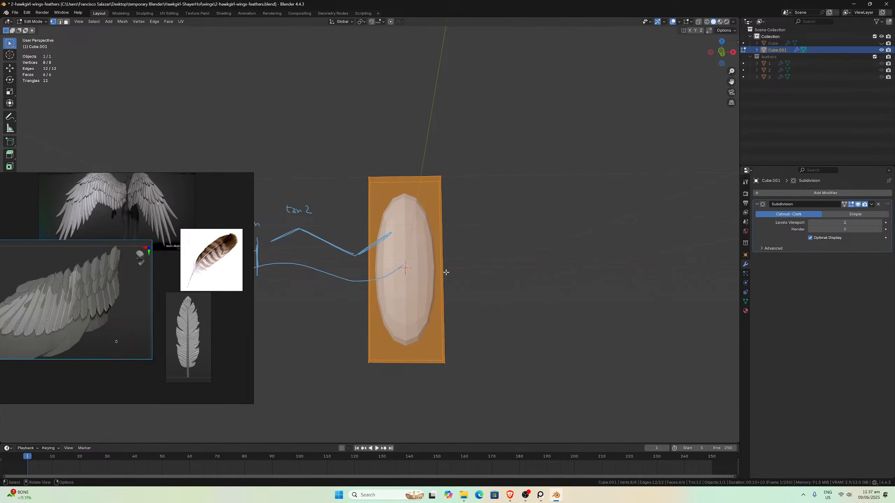
- Try the Simple subdivision type on the modifier and switch back to Catmull-Clark
middle_drag(446, 272, 397, 278)
click(859, 214)
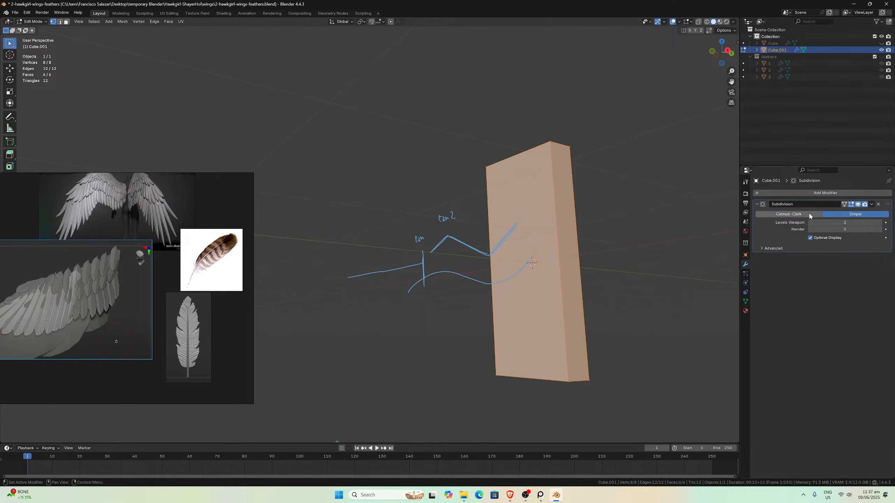
click(810, 215)
mouse_move(631, 255)
middle_down()
mouse_move(574, 264)
mouse_move(631, 271)
middle_up()
key(KP_1)
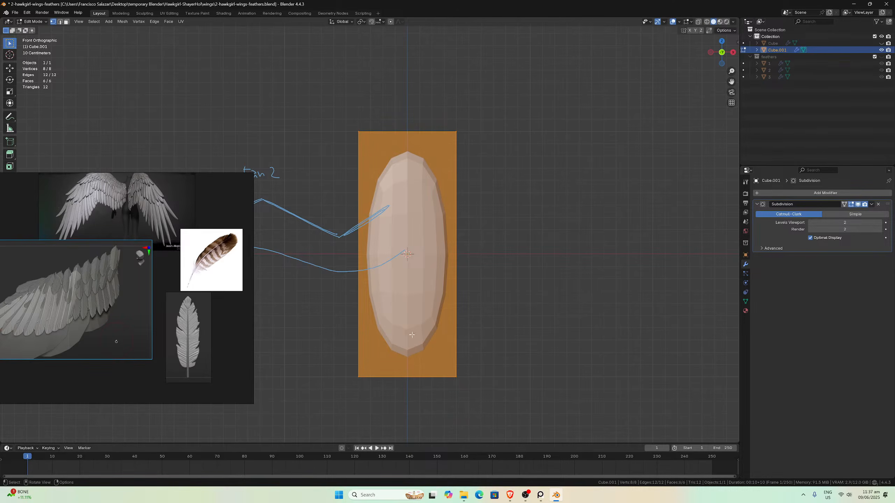
- In edge select mode, select the four short edges running through the slab's thickness at its corners
middle_drag(412, 335, 435, 329)
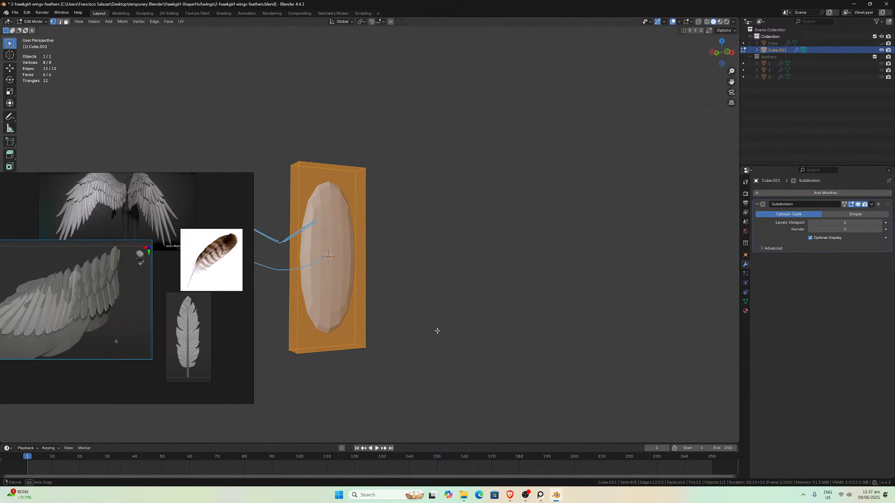
click(61, 23)
click(294, 353)
middle_drag(294, 354, 280, 334)
middle_drag(585, 376, 592, 393)
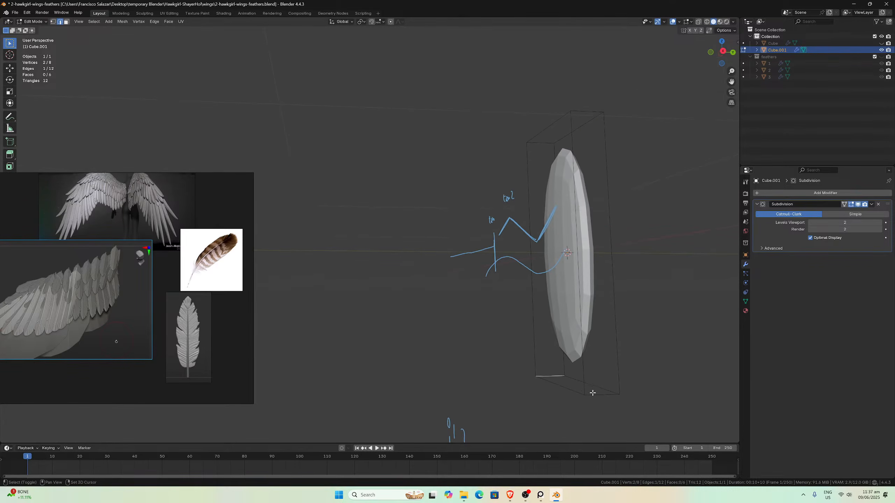
shift+click(592, 392)
middle_drag(570, 298, 569, 211)
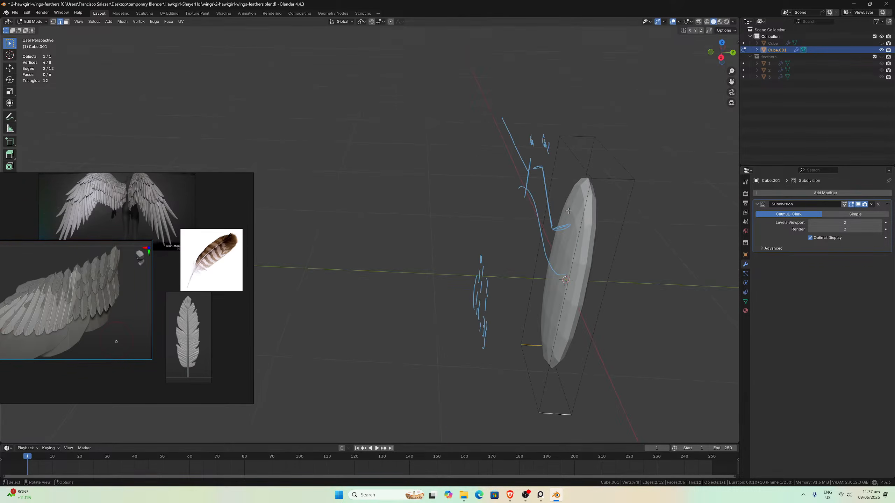
shift+click(603, 179)
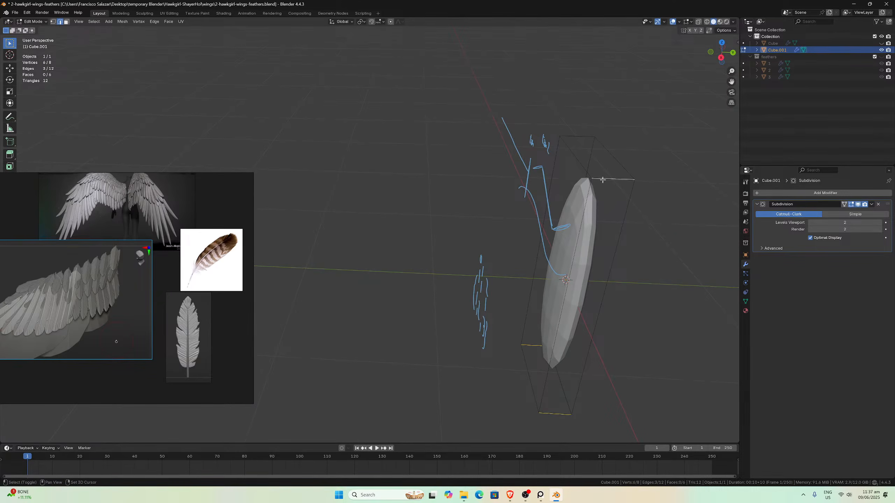
shift+click(573, 137)
middle_drag(603, 177, 615, 202)
- Try bevelling the four selected corner edges by about 0.28 m with 2 segments, and undo the bevel
key(ctrl+b)
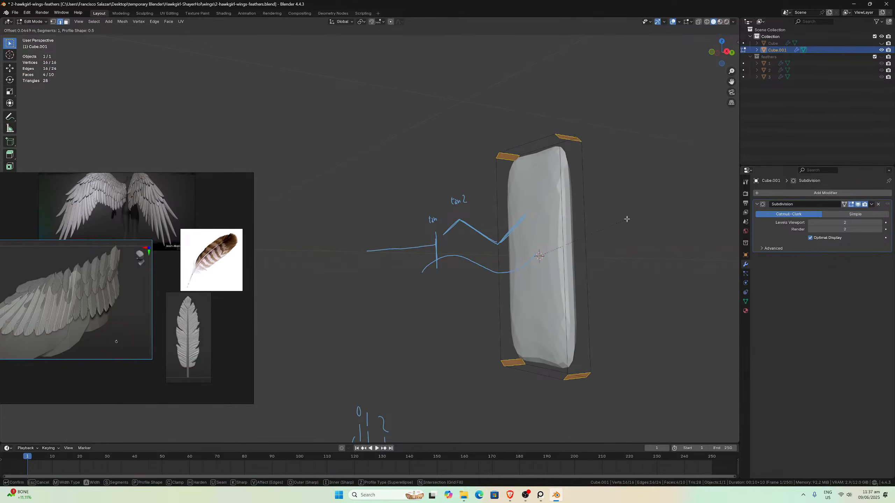
scroll(642, 227, up, 1)
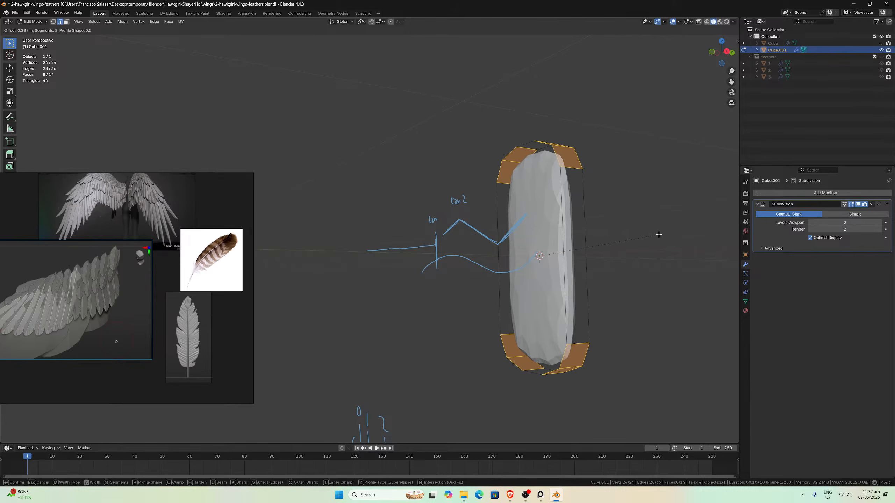
click(656, 233)
mouse_move(556, 239)
middle_down()
mouse_move(609, 244)
mouse_move(550, 230)
mouse_move(524, 256)
mouse_move(541, 257)
middle_up()
key(ctrl+z)
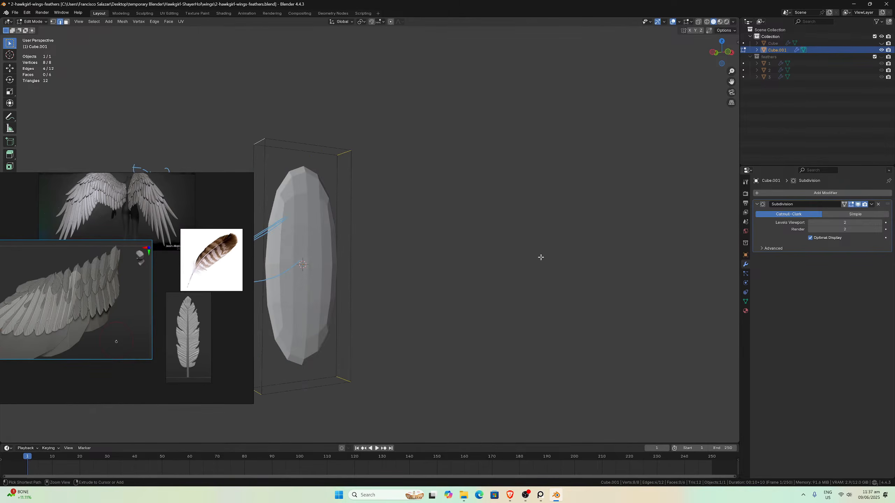
mouse_move(485, 244)
middle_down()
mouse_move(432, 235)
mouse_move(528, 307)
middle_up()
key(Tab)
key(Tab)
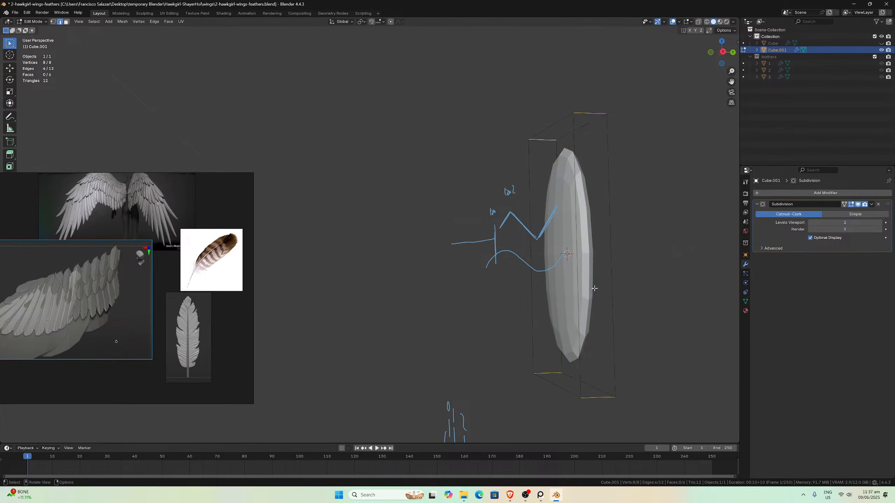
mouse_move(588, 281)
middle_down()
mouse_move(578, 282)
mouse_move(644, 386)
mouse_move(599, 340)
mouse_move(636, 364)
middle_up()
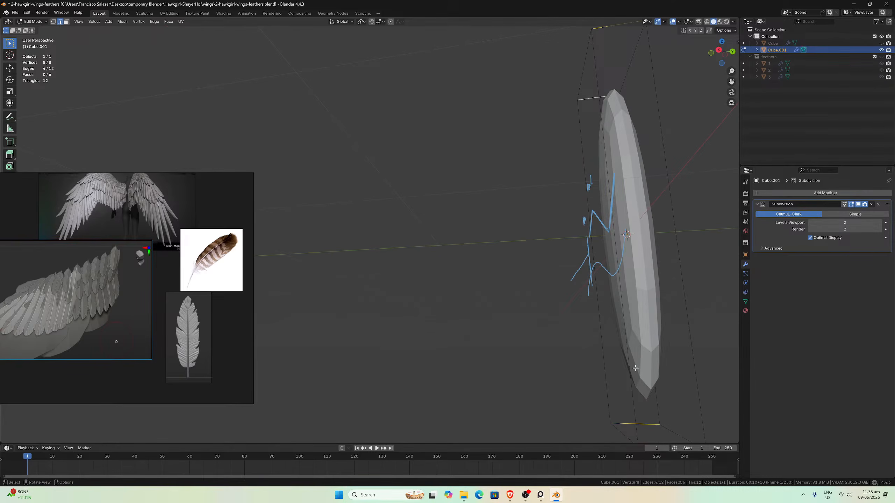
- Compare subdivision viewport levels 1 and 2 on the slab and settle on level 1
middle_drag(624, 362, 690, 359)
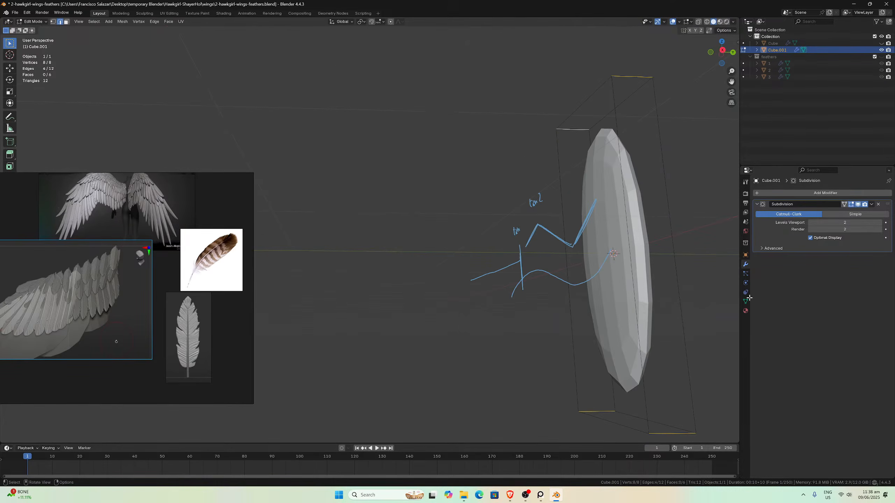
click(810, 222)
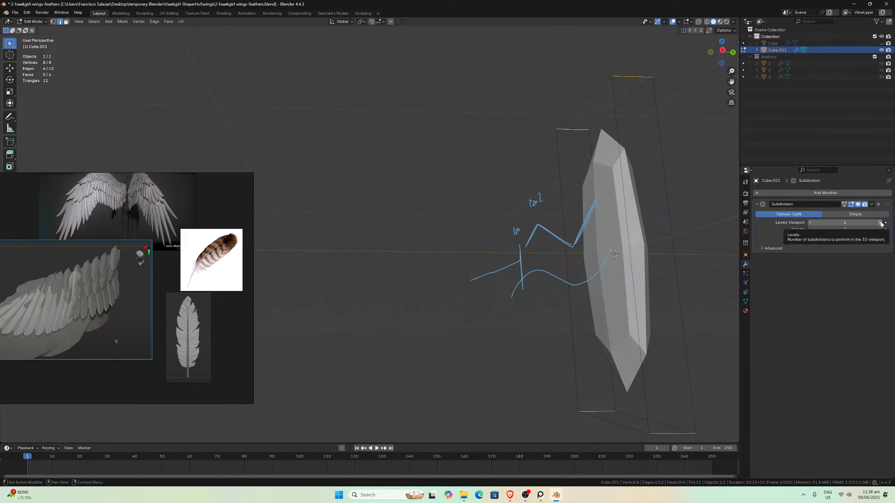
click(880, 223)
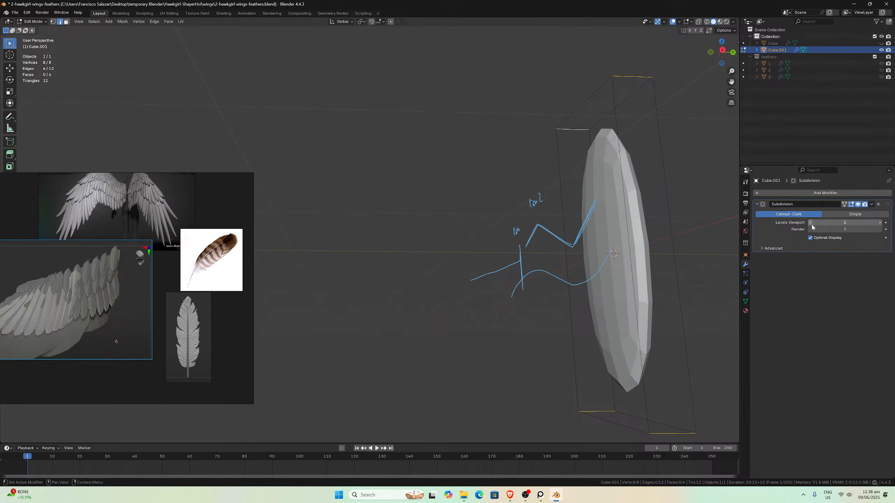
middle_drag(607, 268, 562, 266)
key(KP_1)
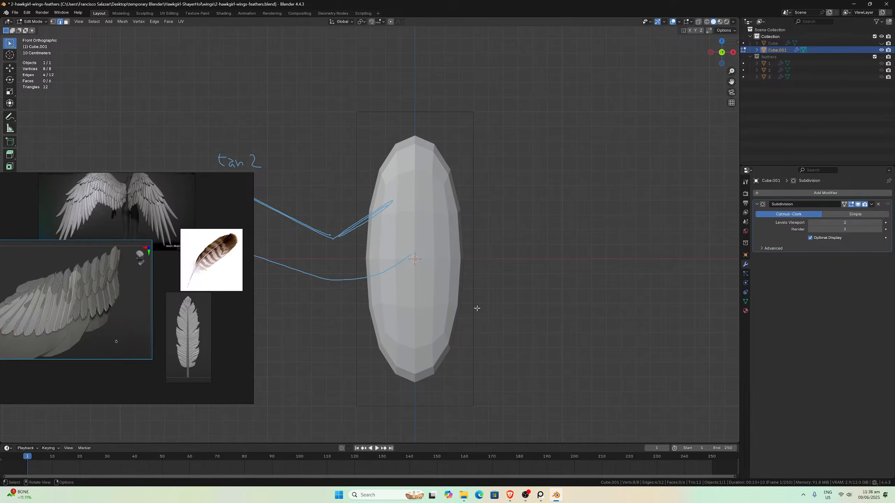
key(ctrl+1)
middle_drag(518, 310, 407, 322)
middle_drag(494, 324, 493, 322)
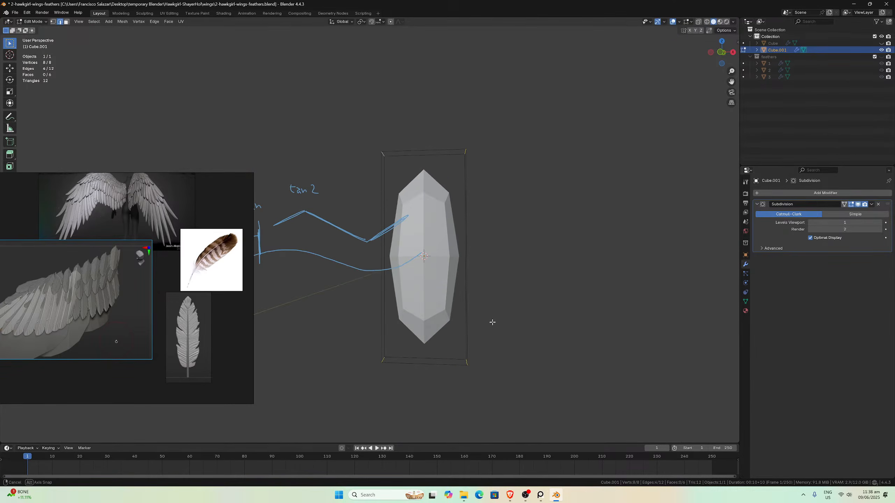
key(KP_1)
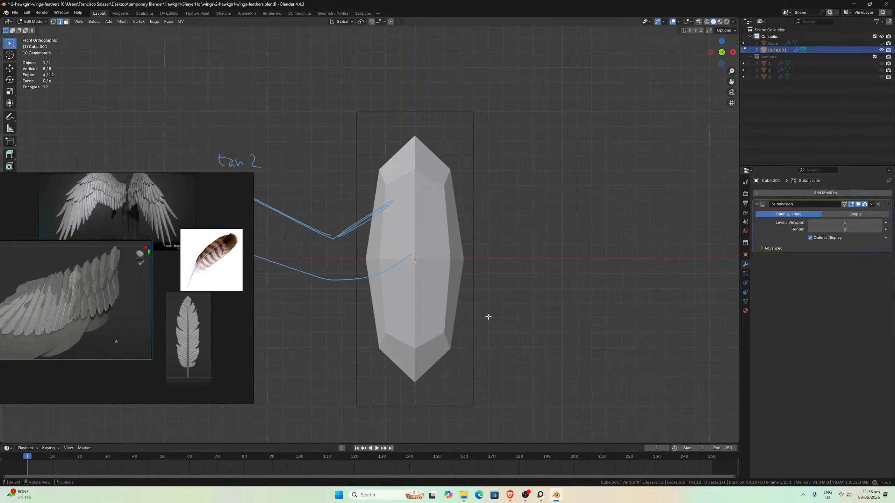
- Duplicate the subdivided slab in place and hide the copy as a backup
key(Tab)
key(shift+d)
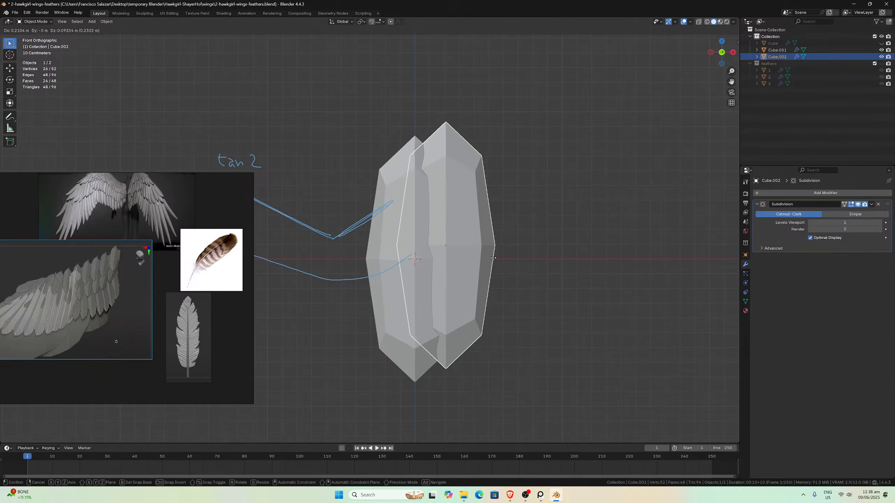
right_click(494, 261)
key(h)
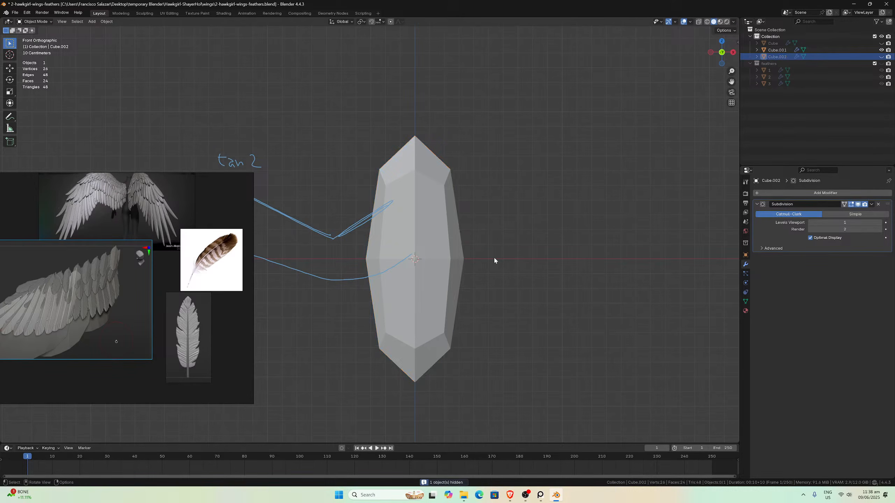
- Apply the level 1 Subdivision modifier to the original slab
click(444, 292)
click(871, 205)
click(852, 243)
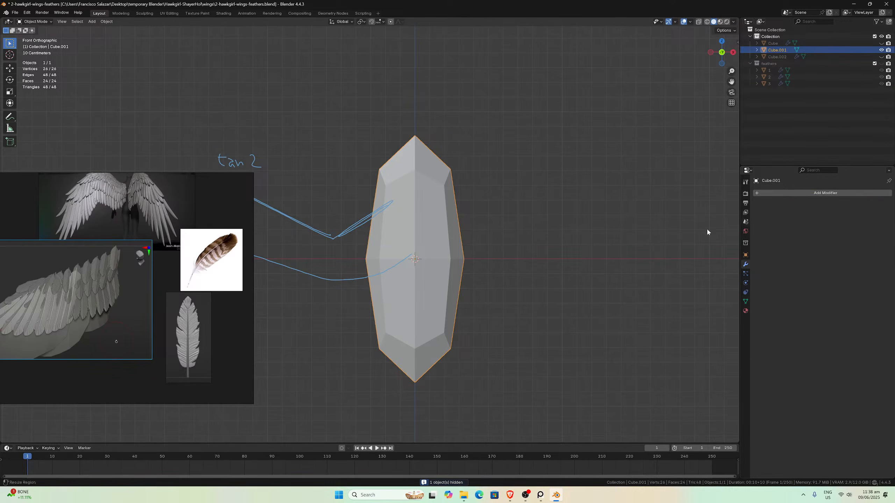
- Select the four large faces on the slab's front side and flatten them by scaling to 0 along Y
middle_drag(705, 229, 502, 266)
key(Tab)
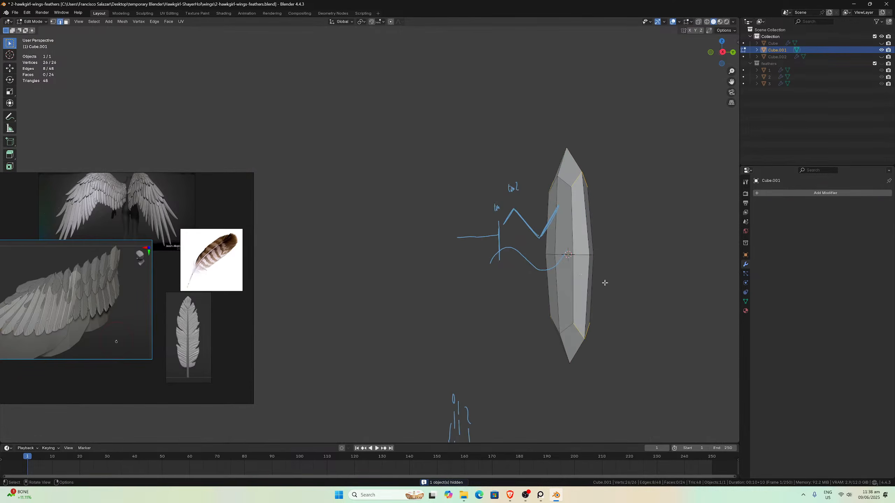
middle_drag(583, 274, 585, 282)
middle_drag(570, 329, 599, 290)
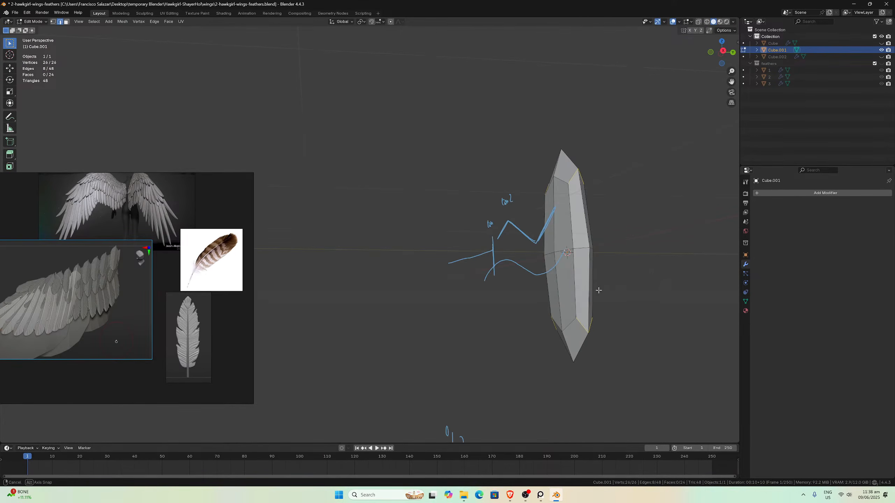
click(52, 22)
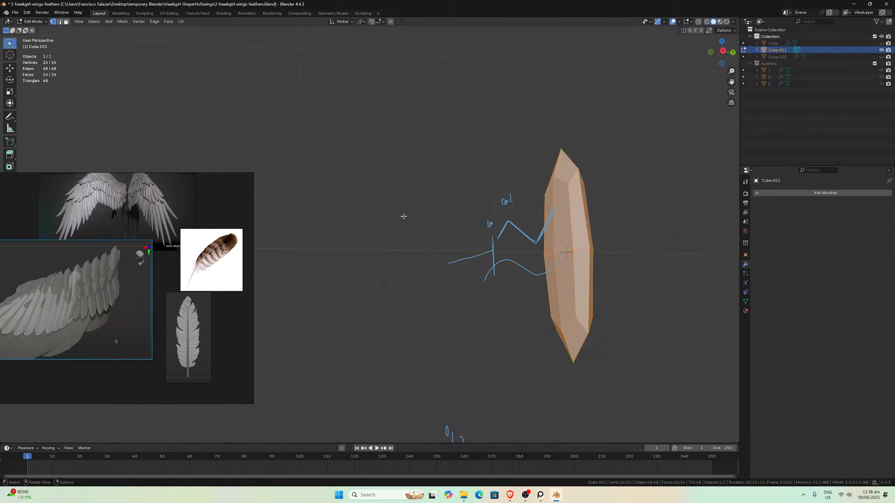
middle_drag(494, 268, 542, 288)
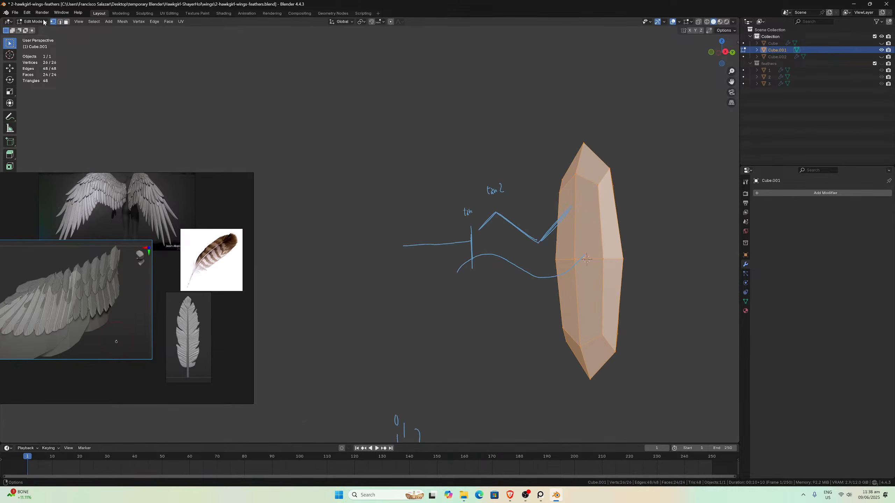
key(alt+a)
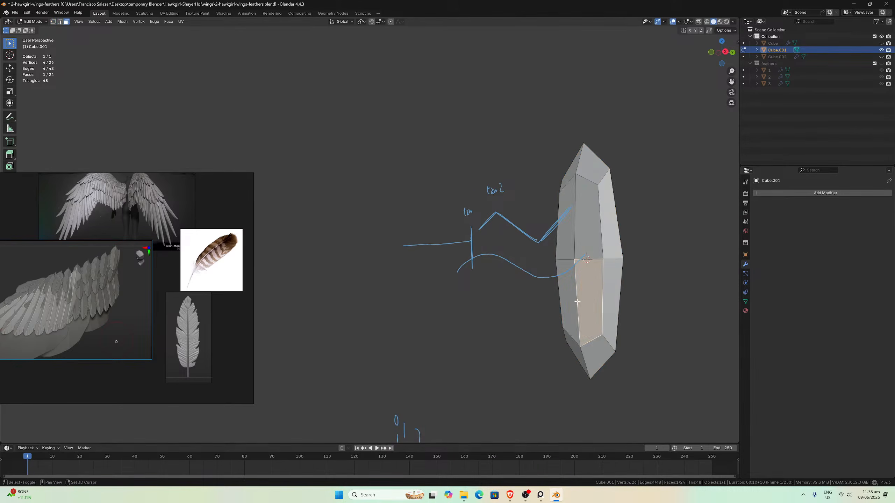
click(566, 285)
shift+click(564, 247)
middle_drag(564, 247, 614, 246)
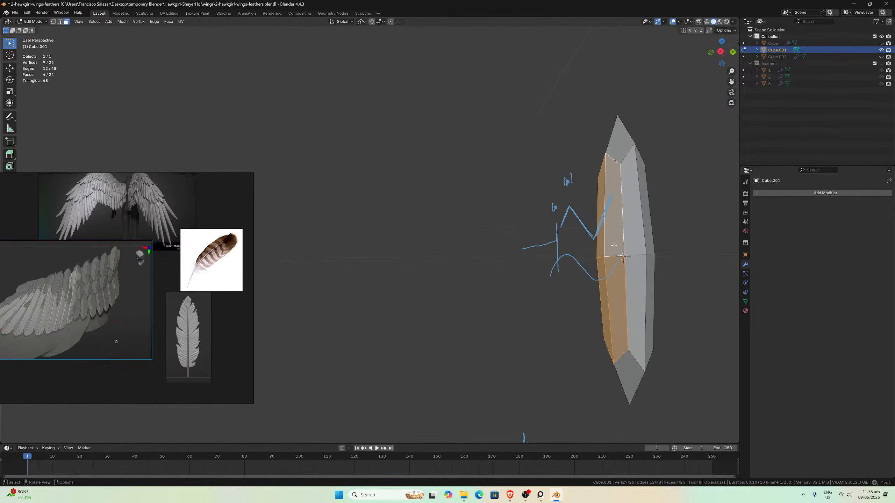
key(s)
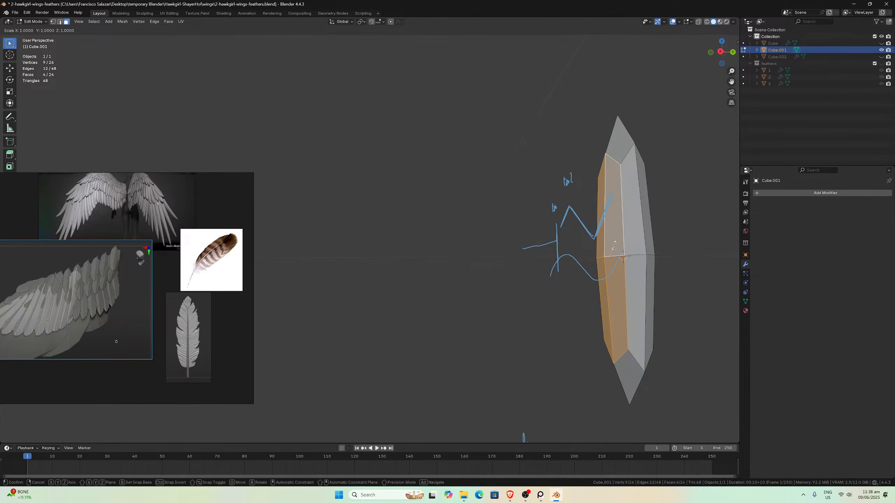
key(y)
key(0)
key(Return)
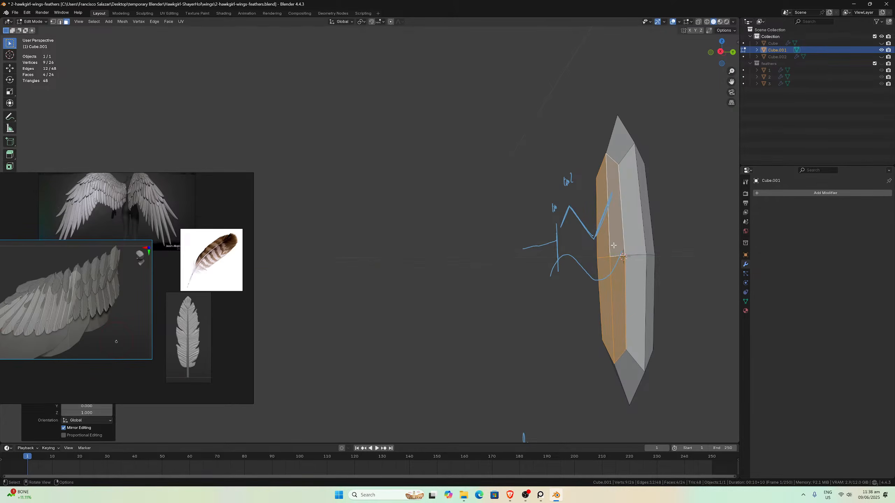
- Select the four large faces on the slab's back side and flatten them with a Y scale of 0
middle_drag(672, 139, 620, 136)
click(532, 206)
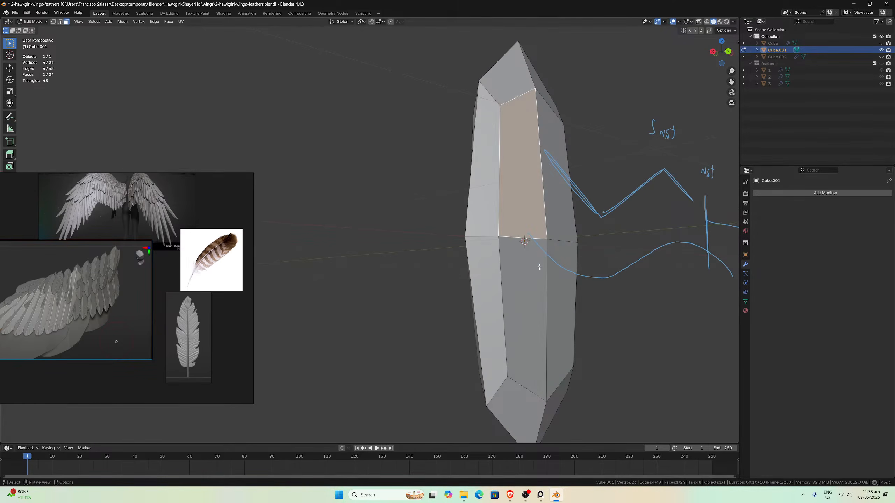
ctrl+shift+click(536, 221)
key(s)
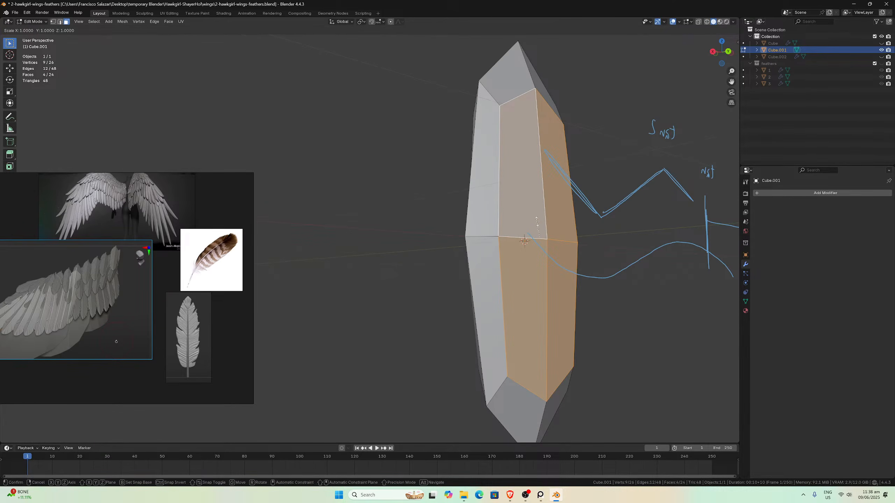
key(y)
key(0)
key(Return)
scroll(537, 222, down, 3)
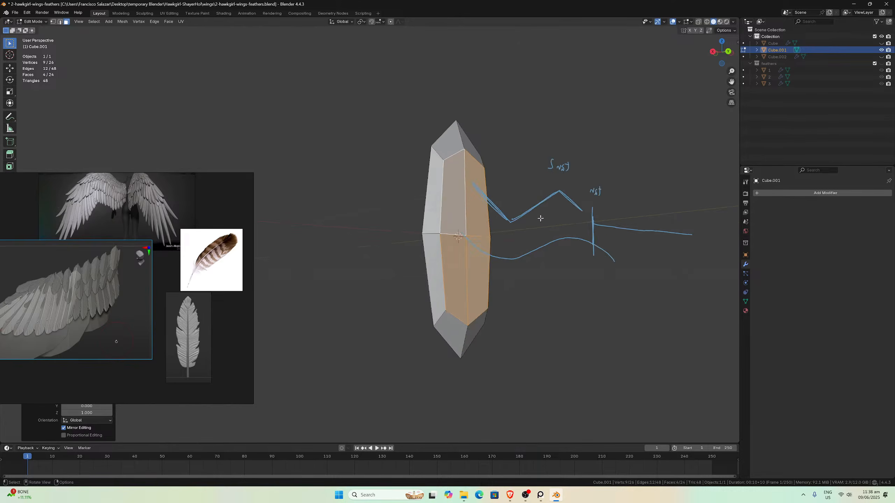
middle_drag(538, 222, 617, 284)
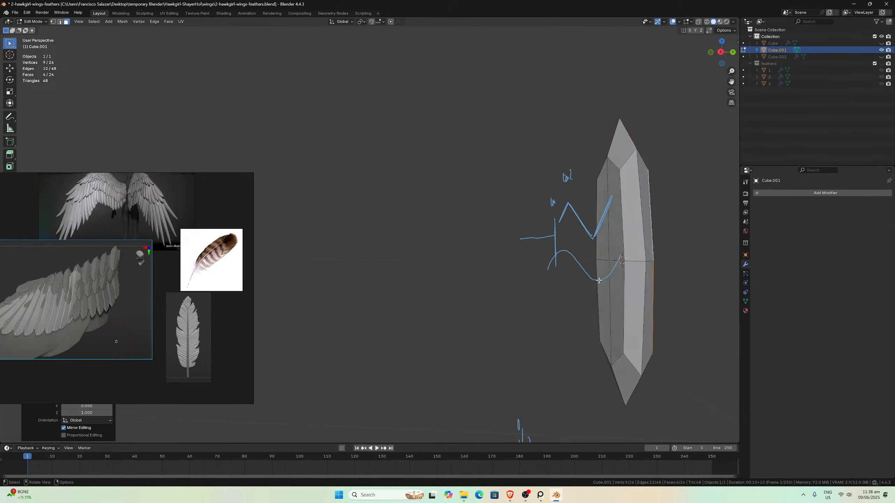
- Add a new Subdivision Surface modifier to the flattened slab
key(Tab)
click(768, 193)
mouse_move(769, 191)
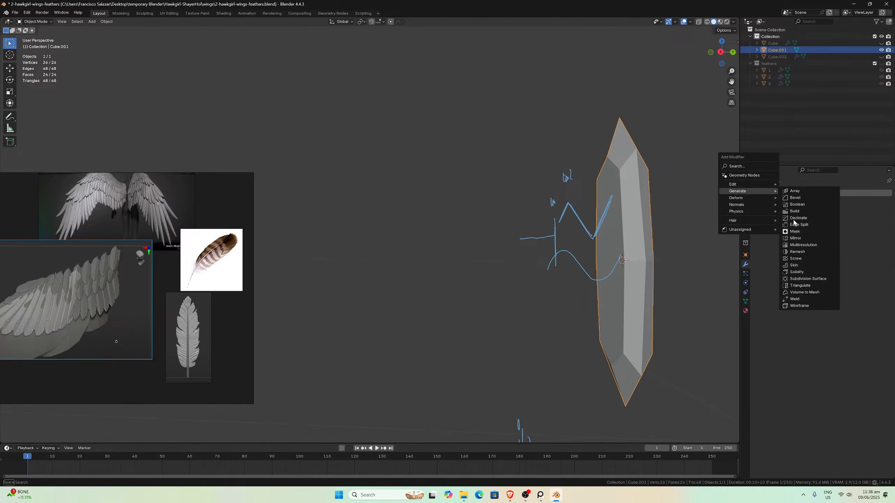
click(804, 279)
mouse_move(701, 312)
middle_down()
mouse_move(644, 306)
mouse_move(671, 308)
middle_up()
- With X-ray on, select the four inner vertices near both ends of the centre line and scale them 1.16 along Z
key(Tab)
key(KP_1)
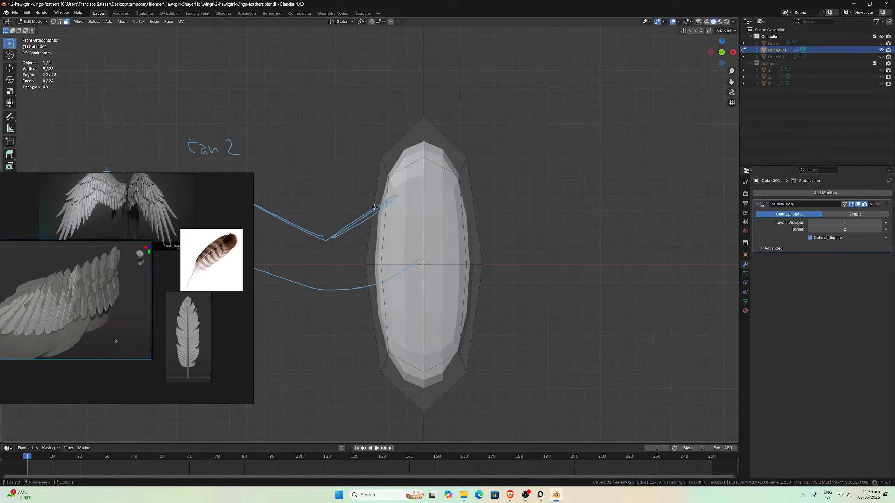
click(53, 22)
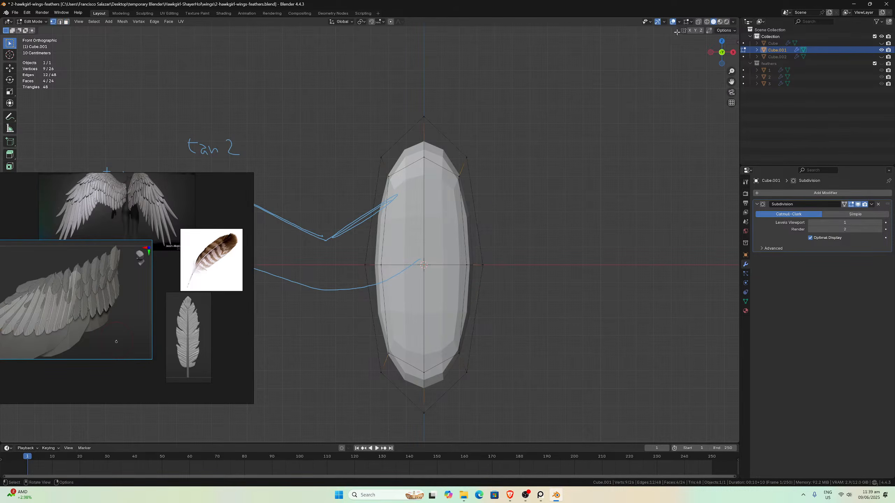
click(698, 23)
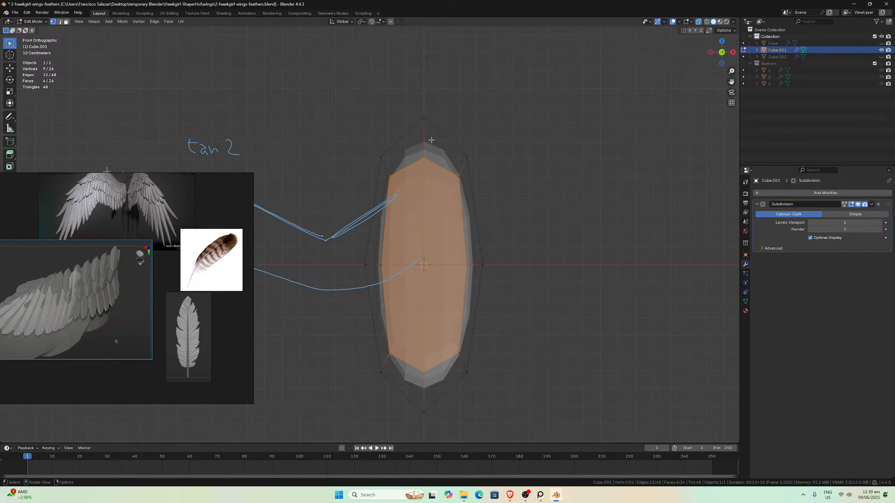
drag(419, 148, 432, 379)
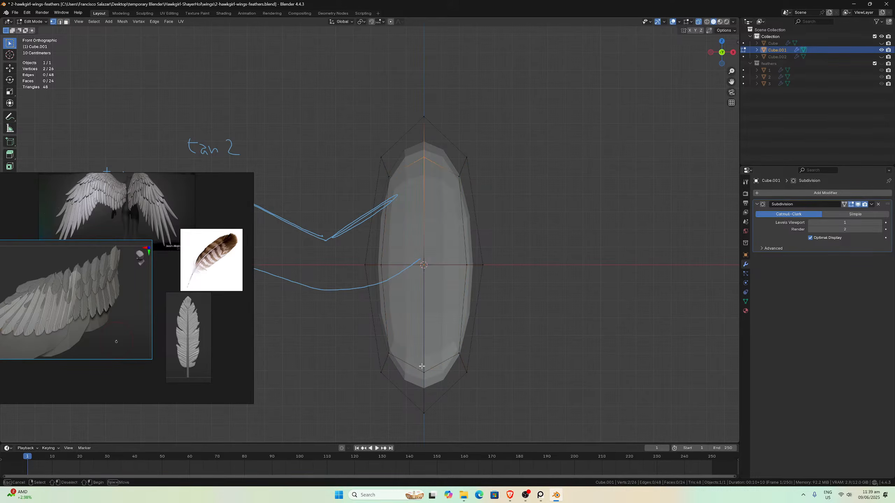
key(s)
key(z)
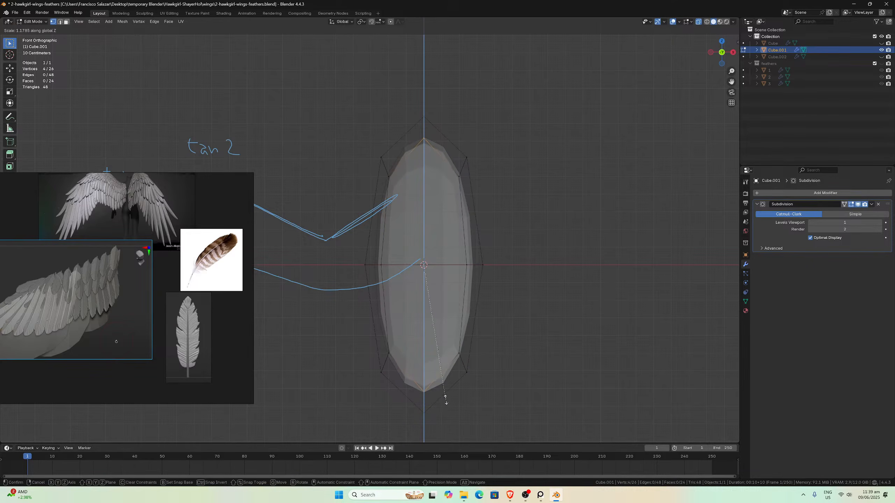
click(448, 397)
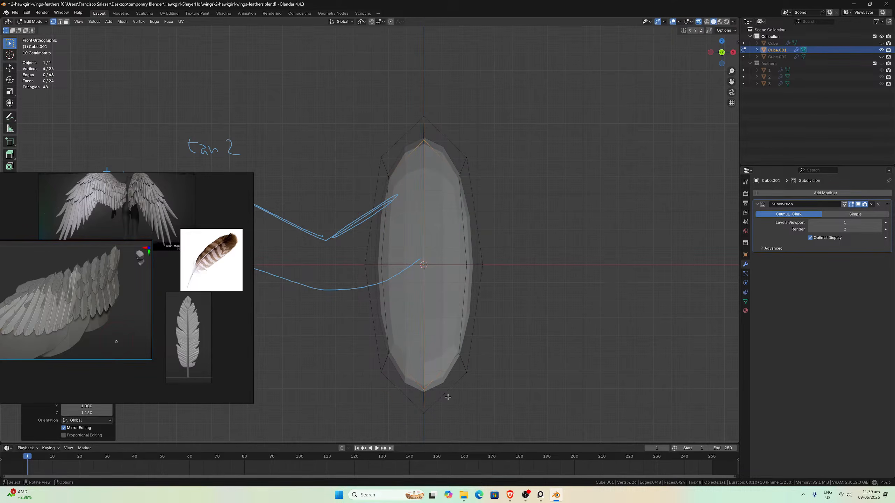
mouse_move(419, 319)
middle_down()
mouse_move(436, 313)
mouse_move(466, 277)
mouse_move(412, 296)
mouse_move(369, 293)
mouse_move(373, 299)
mouse_move(384, 293)
middle_up()
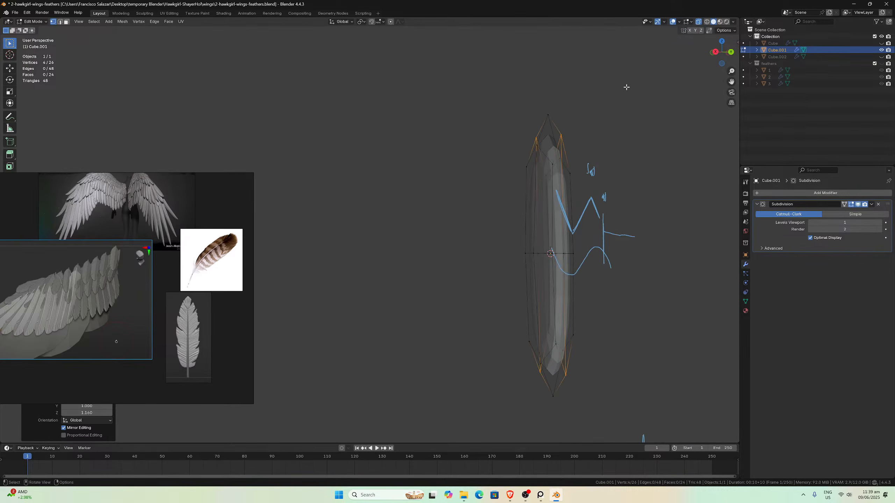
- Turn off X-ray and disable the Subdivision modifier's display in the viewport
click(699, 22)
mouse_move(499, 183)
middle_down()
mouse_move(555, 213)
mouse_move(616, 216)
mouse_move(521, 197)
mouse_move(532, 193)
mouse_move(543, 209)
mouse_move(592, 211)
middle_up()
key(ctrl+z)
click(858, 205)
middle_drag(687, 254, 602, 258)
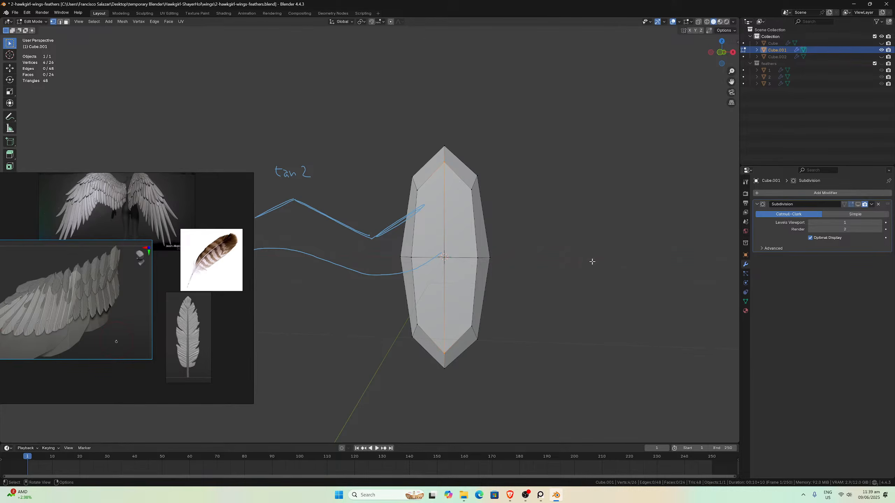
key(KP_1)
- Enable vertex snapping and move the two lower centre-line vertices along Z to the height of the lower tip
middle_drag(524, 297, 450, 322)
shift+click(593, 345)
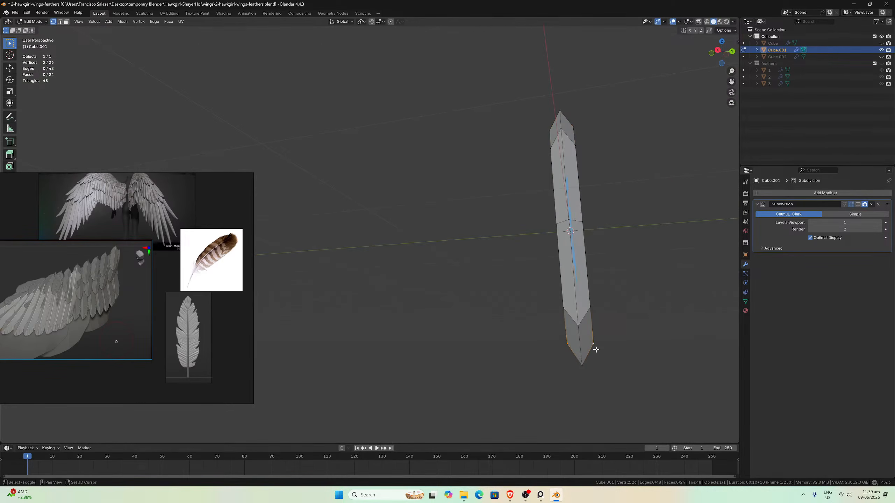
click(376, 23)
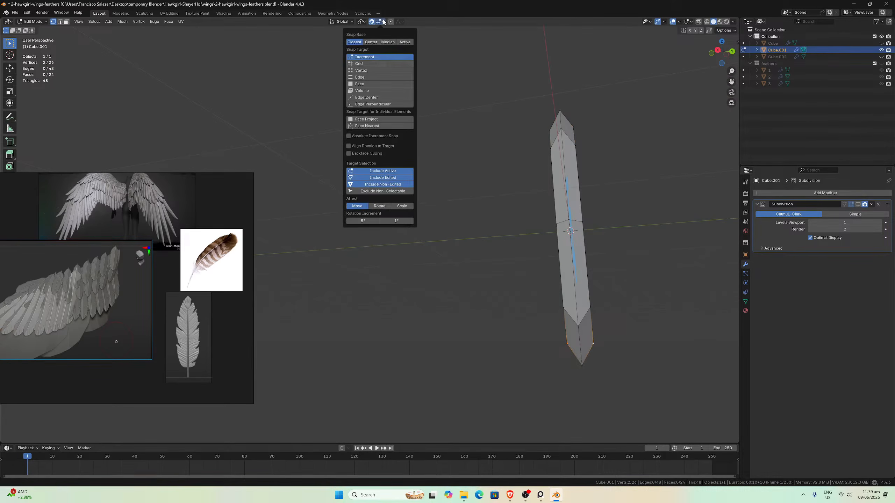
click(360, 70)
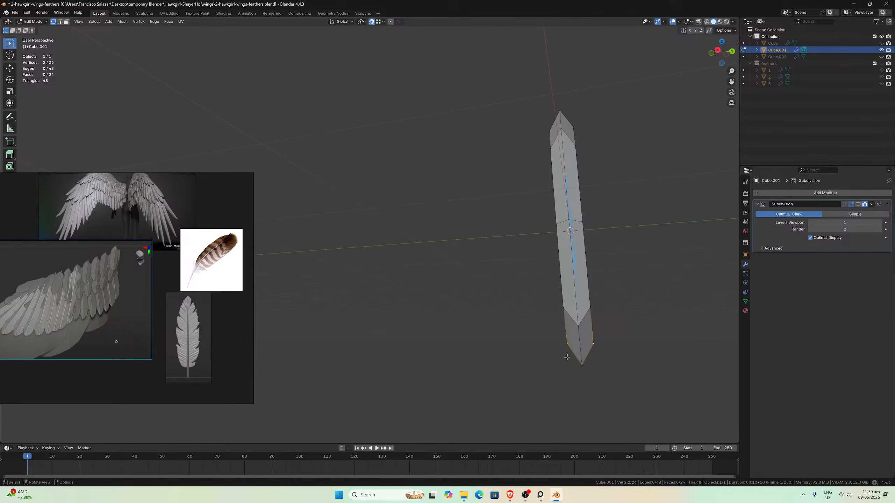
key(g)
key(z)
click(580, 364)
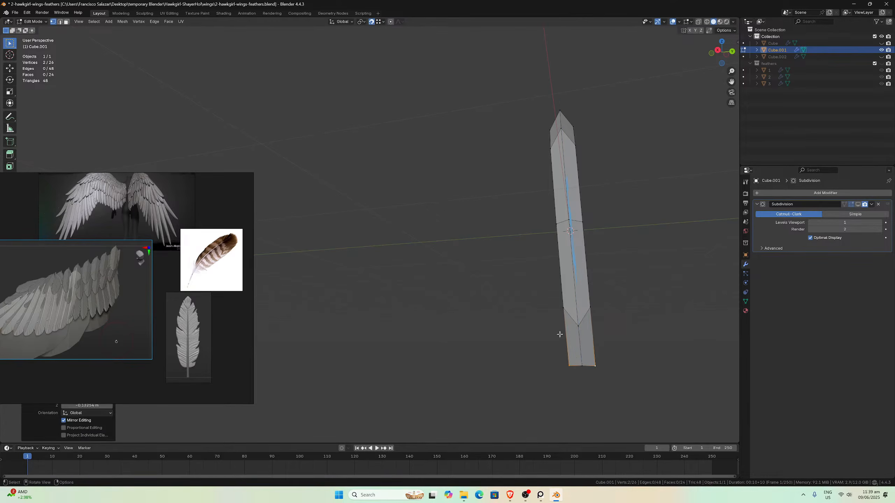
middle_drag(559, 334, 612, 326)
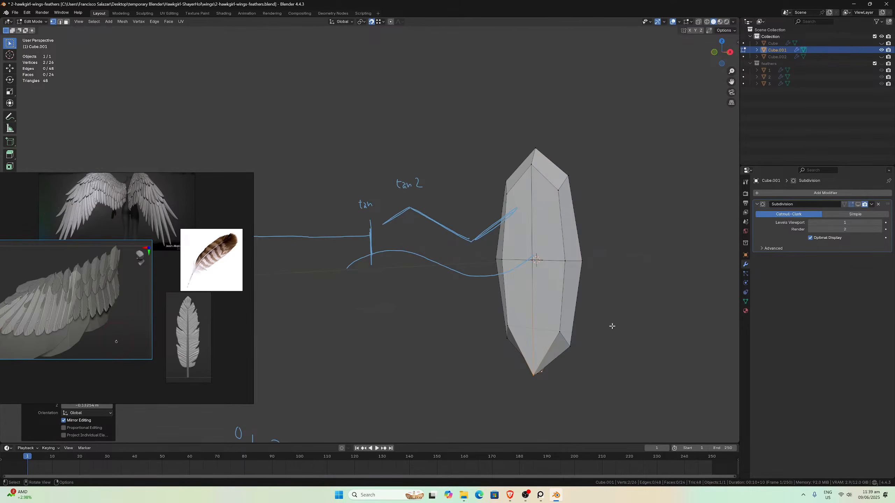
- Select the two upper centre-line vertices and snap them along Z to the height of the upper tip
click(530, 159)
mouse_move(530, 159)
middle_down()
mouse_move(606, 157)
mouse_move(671, 133)
mouse_move(630, 142)
middle_up()
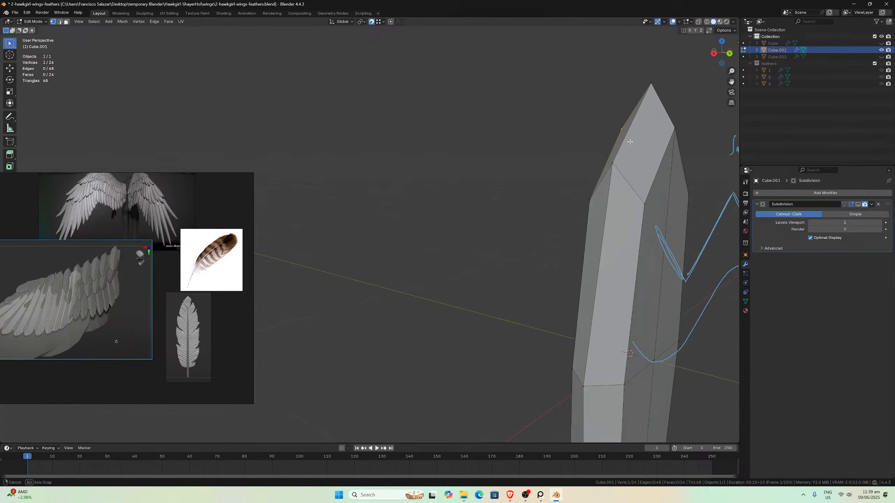
shift+click(669, 137)
key(g)
key(z)
click(652, 83)
middle_drag(516, 200, 577, 202)
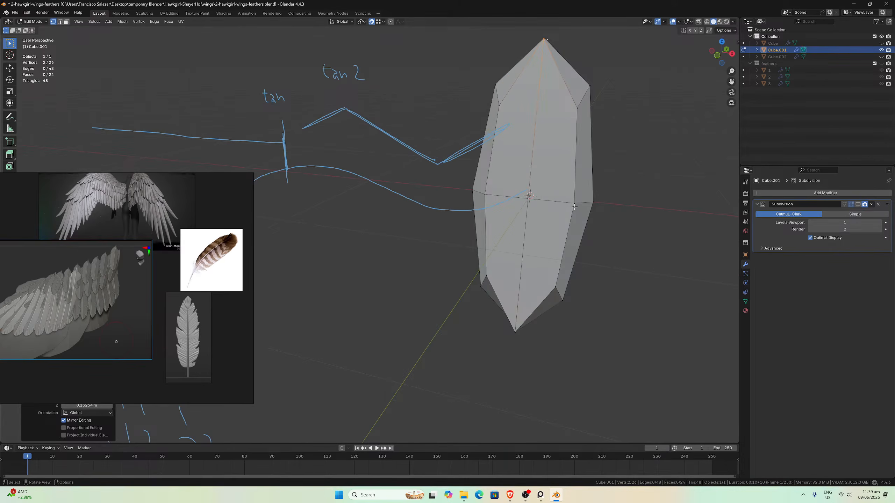
key(KP_1)
scroll(566, 190, down, 5)
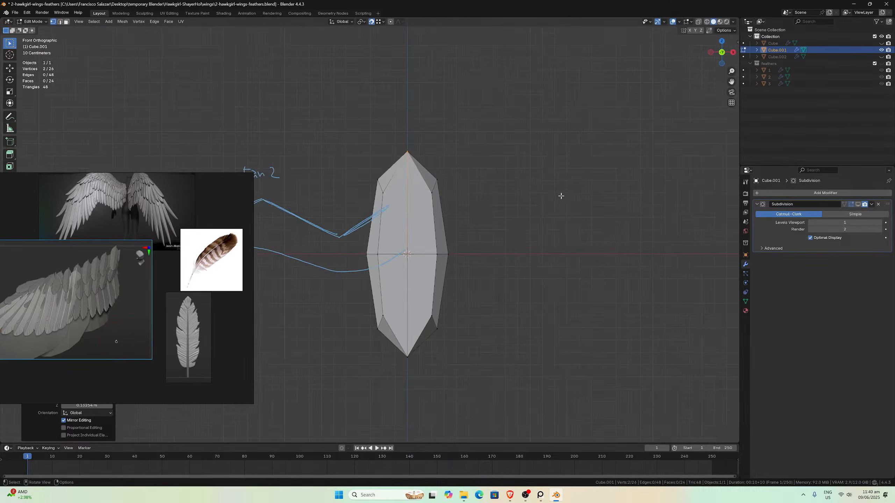
- Select the two inner mid-height vertices on the +X side and snap them along X to the slab's outer edge
mouse_move(561, 196)
middle_down()
mouse_move(549, 196)
mouse_move(605, 253)
mouse_move(557, 252)
mouse_move(578, 261)
mouse_move(575, 268)
middle_up()
key(g)
key(x)
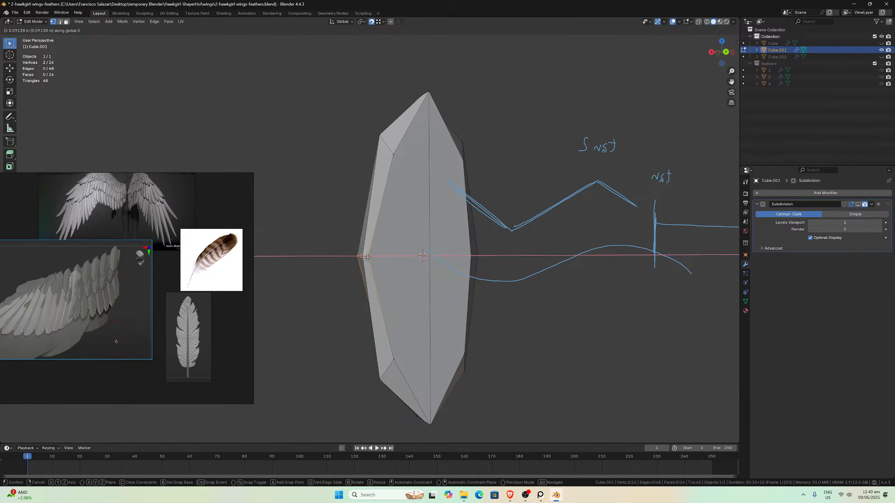
click(376, 257)
- Select the two inner mid-height vertices on the -X side and snap them along X to the slab's outer edge
mouse_move(377, 256)
middle_down()
mouse_move(398, 263)
mouse_move(288, 261)
middle_up()
click(318, 270)
scroll(376, 262, down, 4)
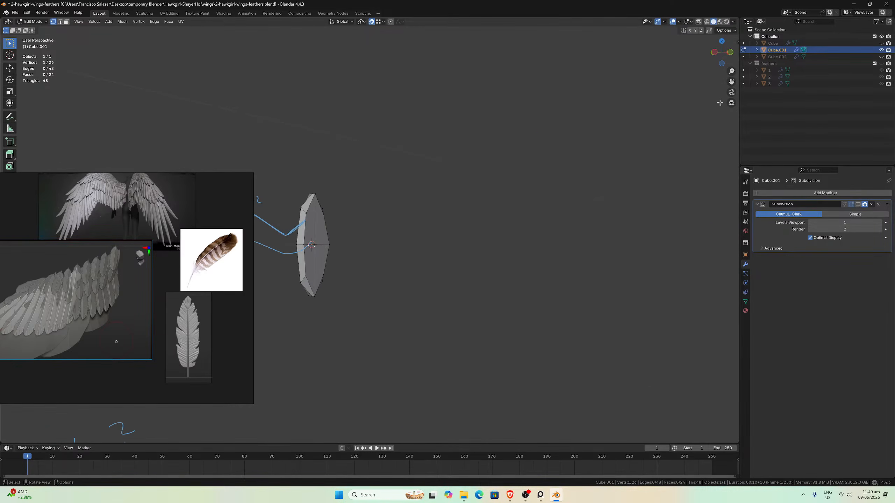
drag(732, 82, 893, 104)
scroll(618, 187, up, 1)
middle_drag(618, 187, 548, 194)
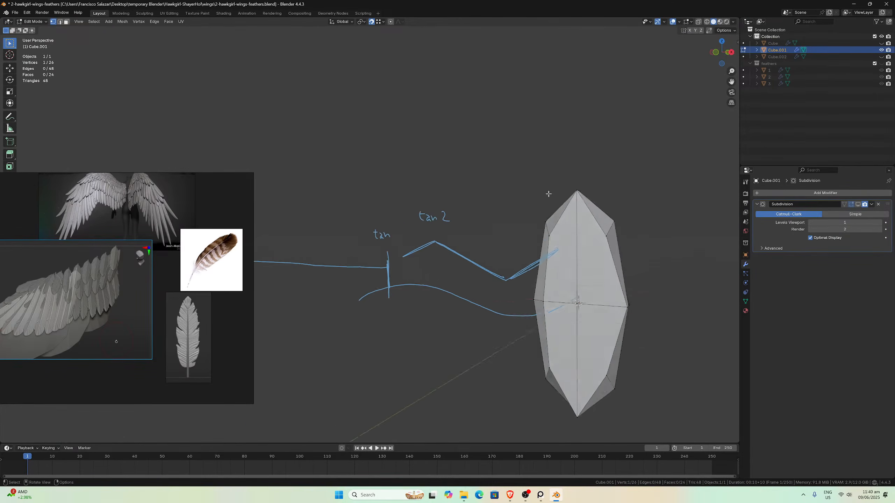
scroll(547, 194, down, 1)
shift+click(507, 284)
middle_drag(507, 284, 554, 276)
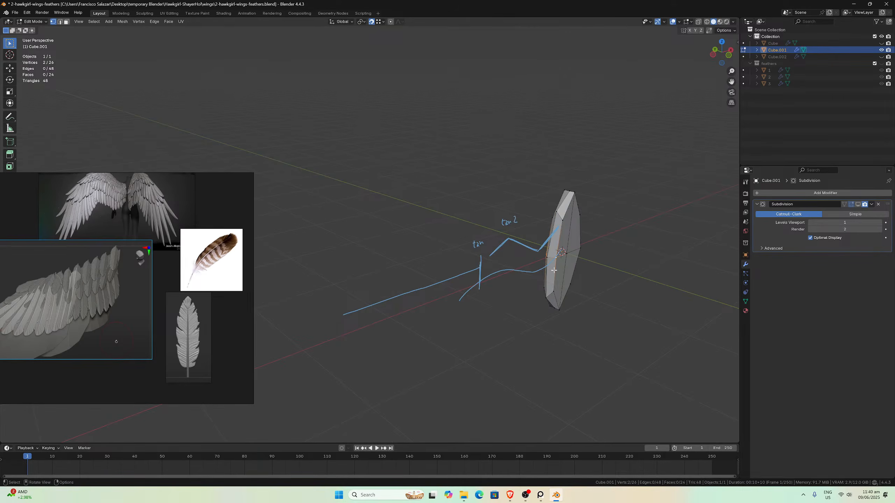
key(g)
click(550, 261)
scroll(550, 261, up, 2)
middle_drag(549, 261, 511, 228)
key(KP_1)
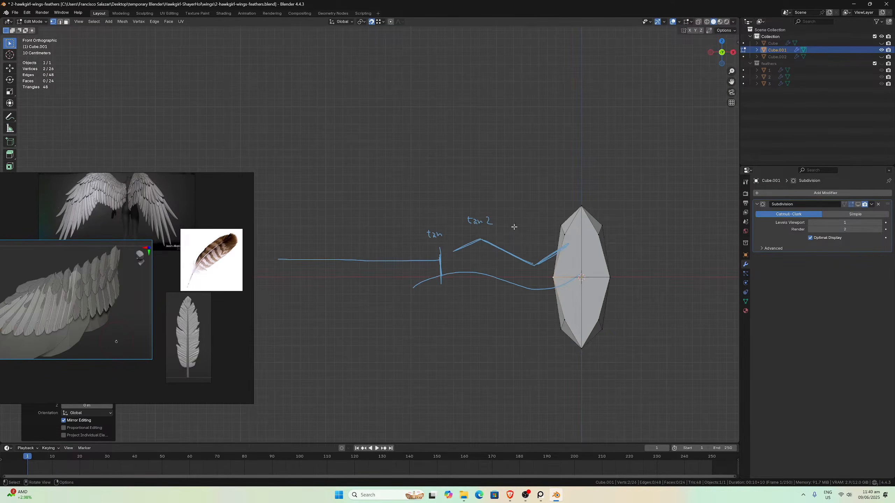
- Turn on X-ray and snap the two inner vertices at the lower +X corner to the outer corner along X and Z
shift+middle_drag(713, 233, 535, 172)
scroll(535, 172, up, 4)
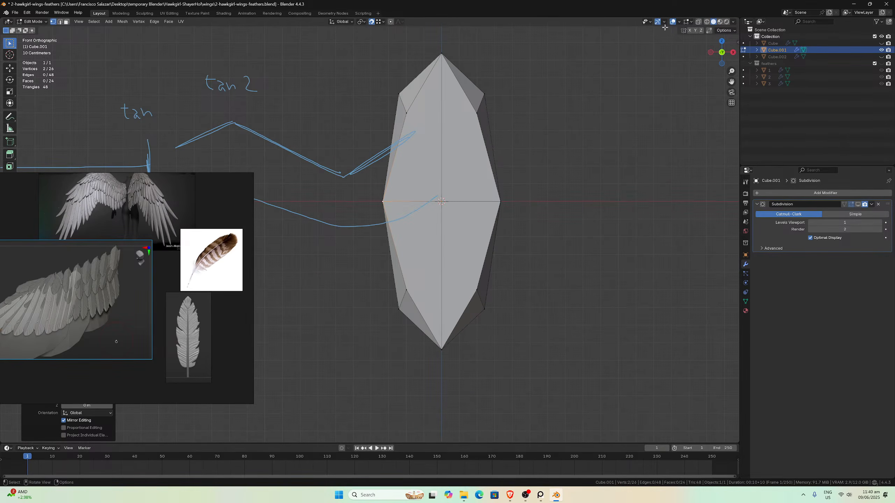
click(699, 22)
click(476, 288)
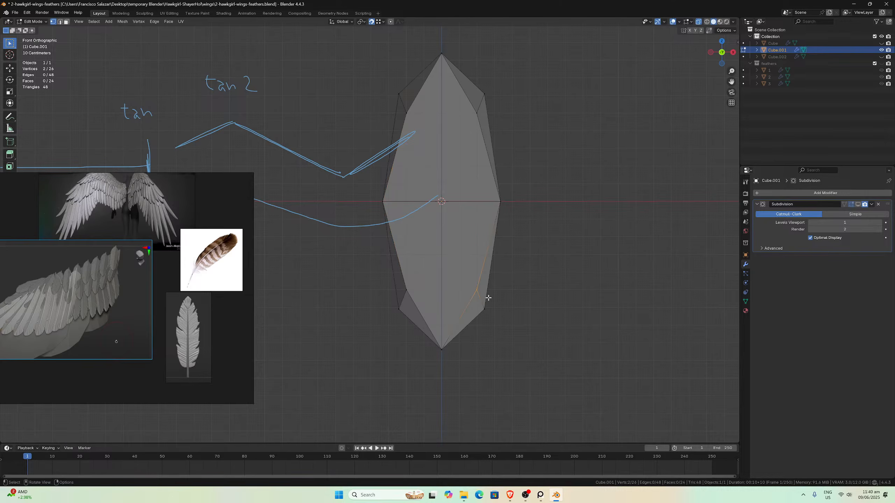
key(g)
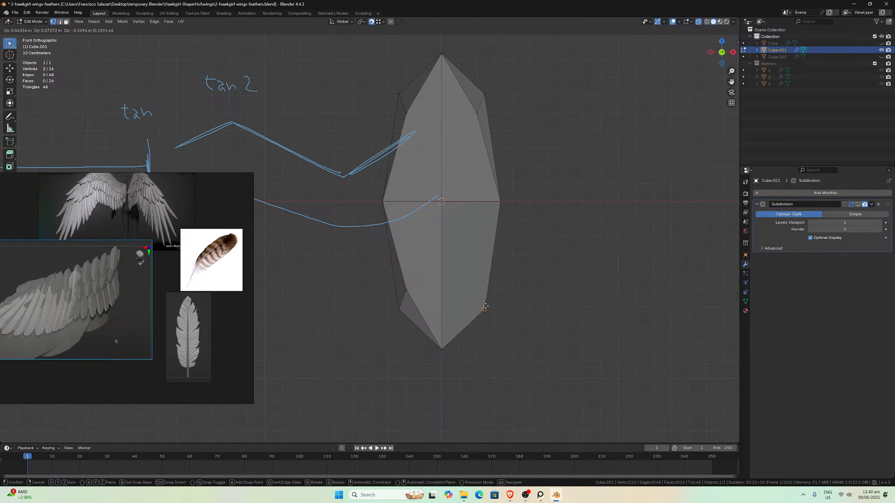
click(485, 307)
mouse_move(485, 307)
middle_down()
mouse_move(459, 297)
mouse_move(414, 316)
middle_up()
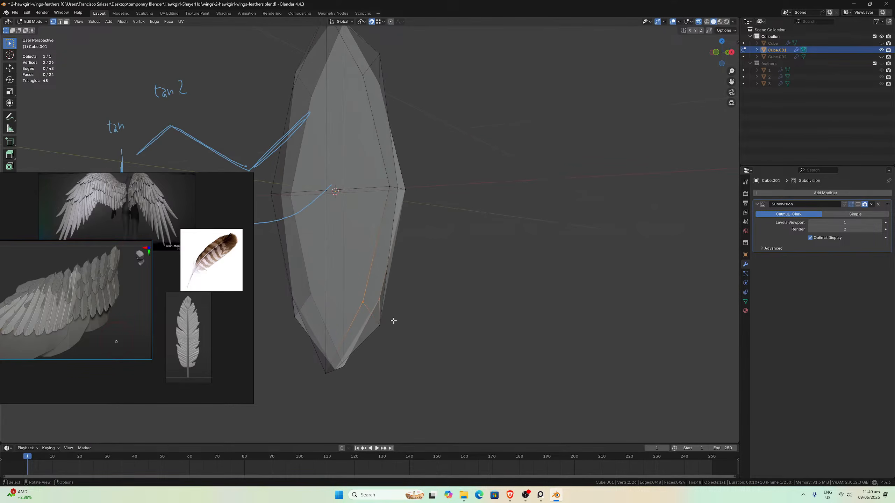
key(g)
key(z)
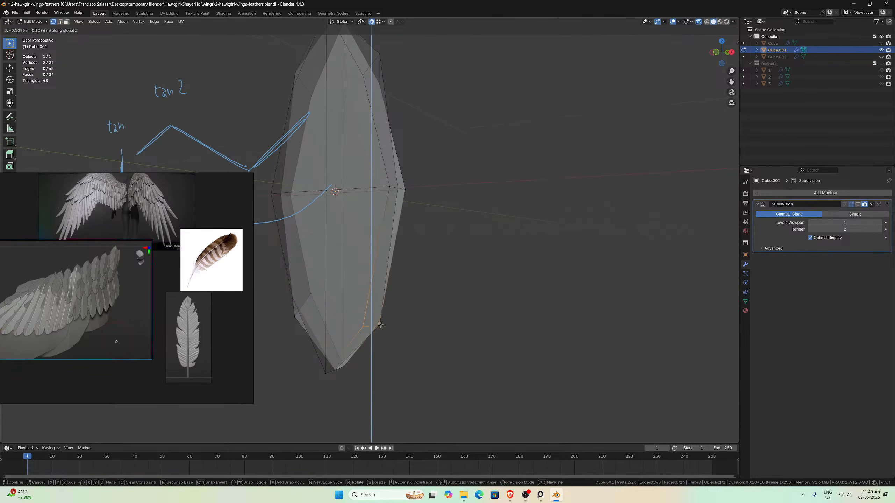
click(387, 327)
- Select the two inner vertices at the lower -X corner and snap them to the outer corner along X and Z
mouse_move(389, 327)
middle_down()
mouse_move(391, 314)
mouse_move(472, 310)
mouse_move(473, 297)
middle_up()
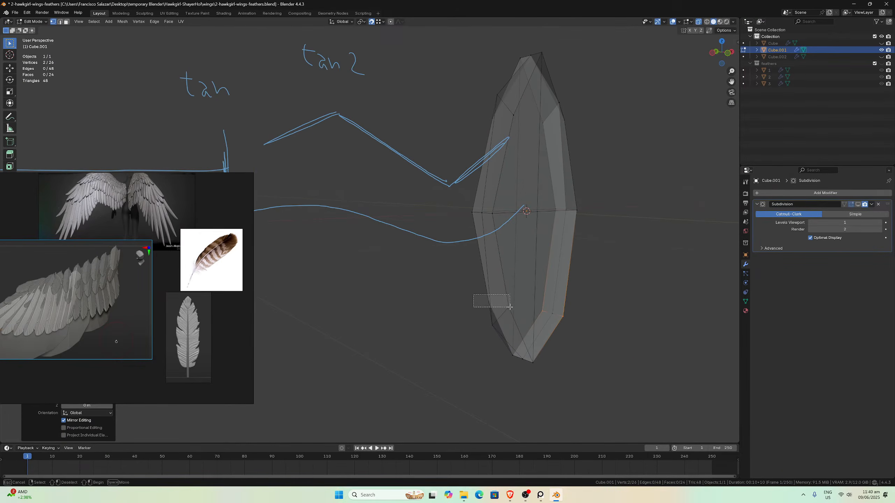
key(g)
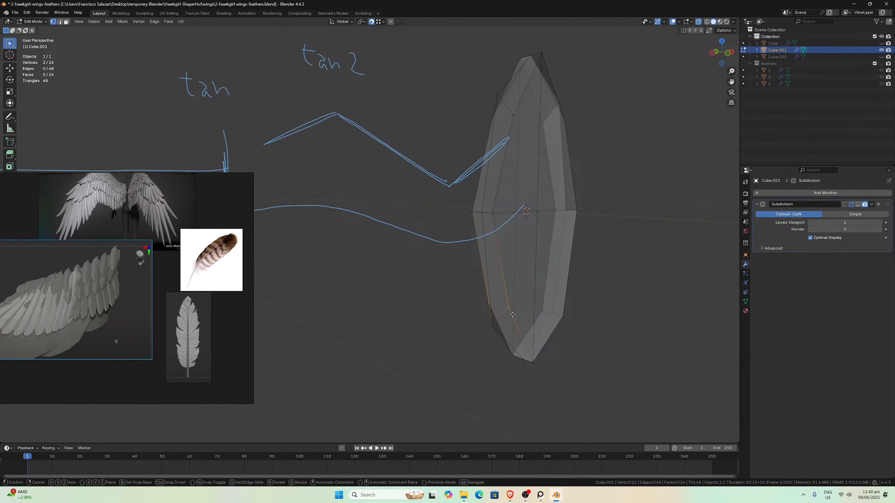
key(x)
click(493, 325)
key(g)
key(z)
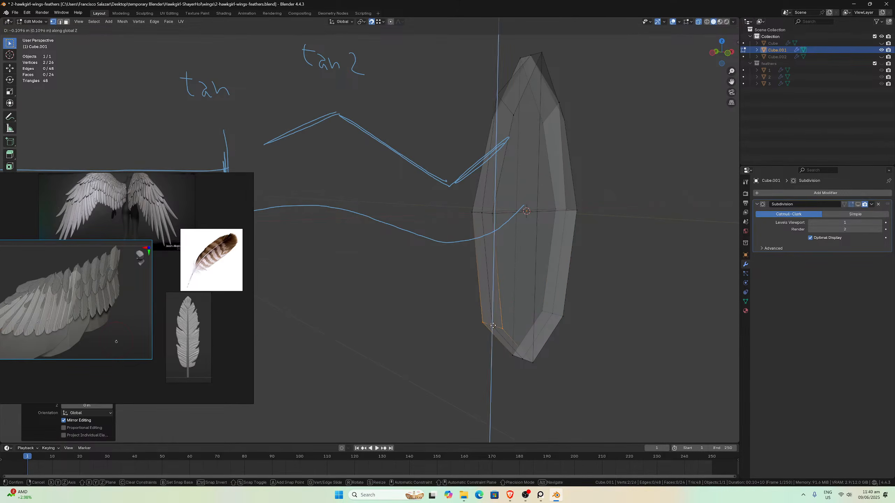
click(493, 326)
- Select the two inner vertices at the upper +X corner and snap them to the outer corner along Z and X
mouse_move(523, 288)
middle_down()
mouse_move(513, 280)
mouse_move(511, 290)
middle_up()
scroll(510, 290, up, 2)
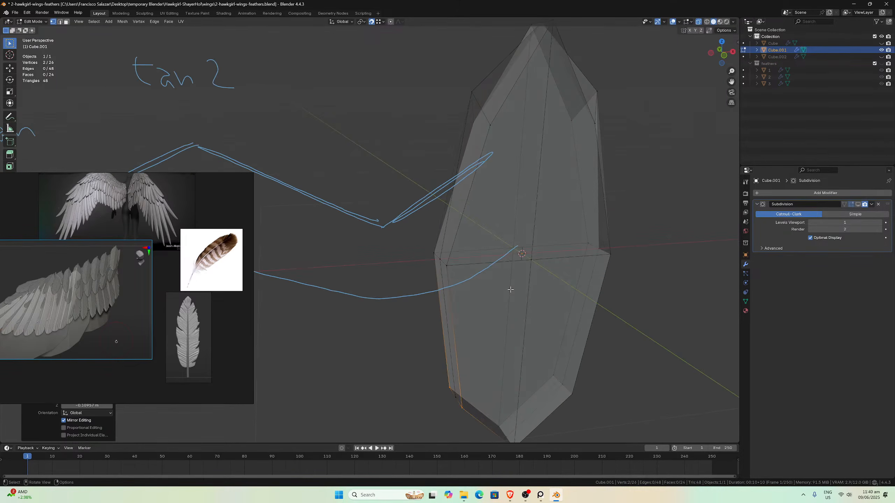
middle_drag(532, 188, 505, 191)
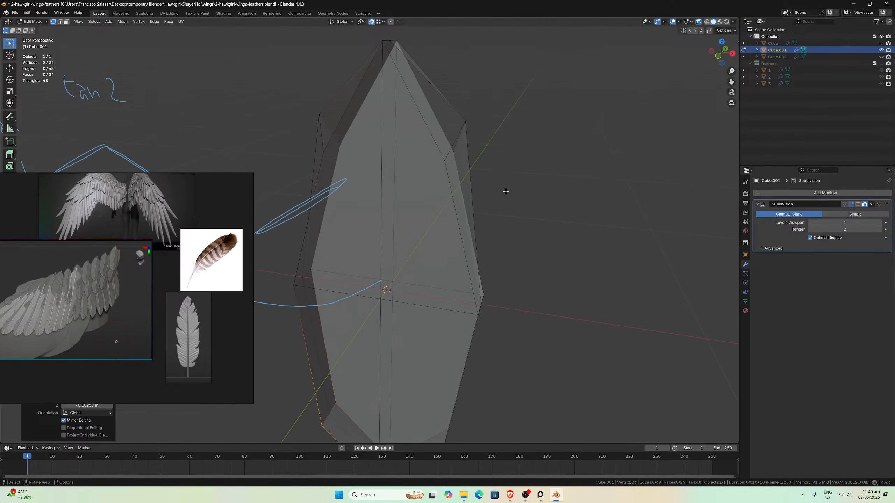
drag(735, 82, 849, 166)
middle_drag(598, 170, 581, 170)
scroll(522, 216, down, 2)
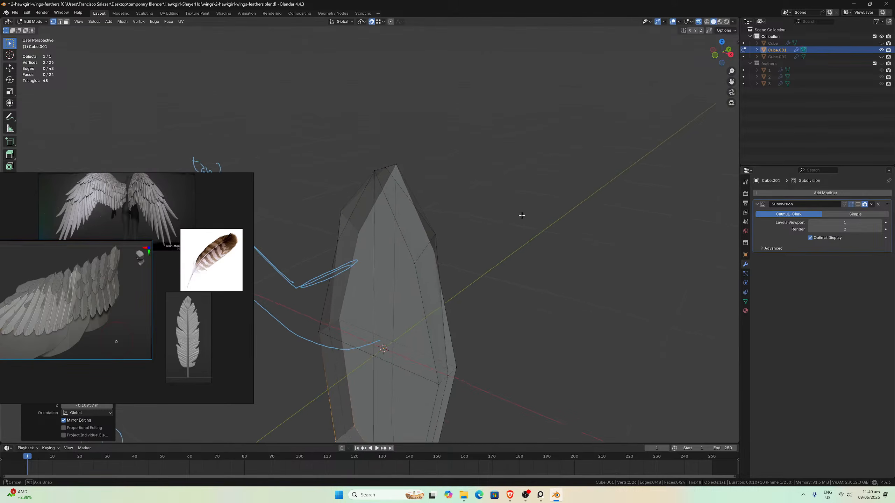
middle_drag(521, 215, 517, 210)
scroll(517, 210, down, 1)
drag(729, 84, 804, 94)
mouse_move(579, 184)
middle_down()
mouse_move(527, 181)
mouse_move(537, 194)
middle_up()
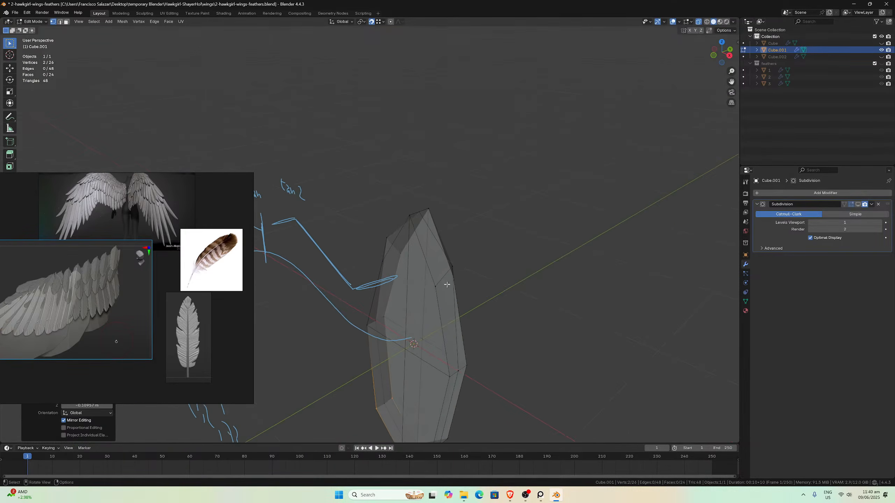
middle_drag(426, 277, 411, 283)
click(375, 302)
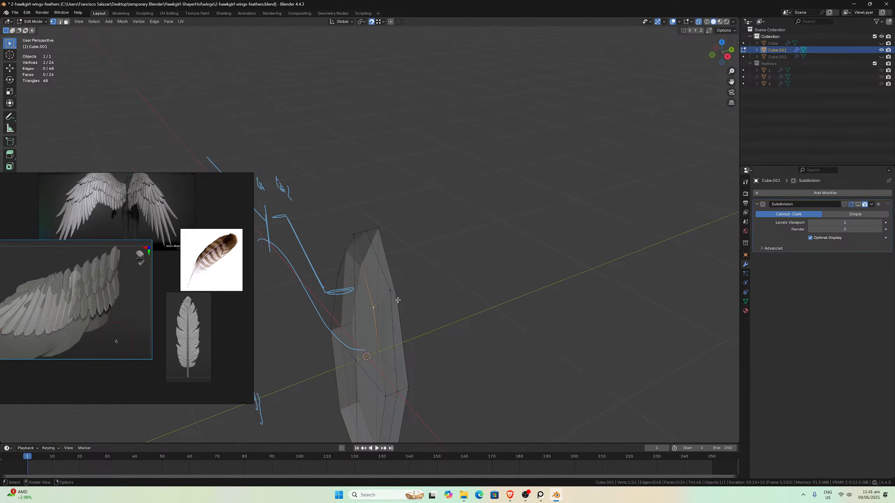
key(g)
key(z)
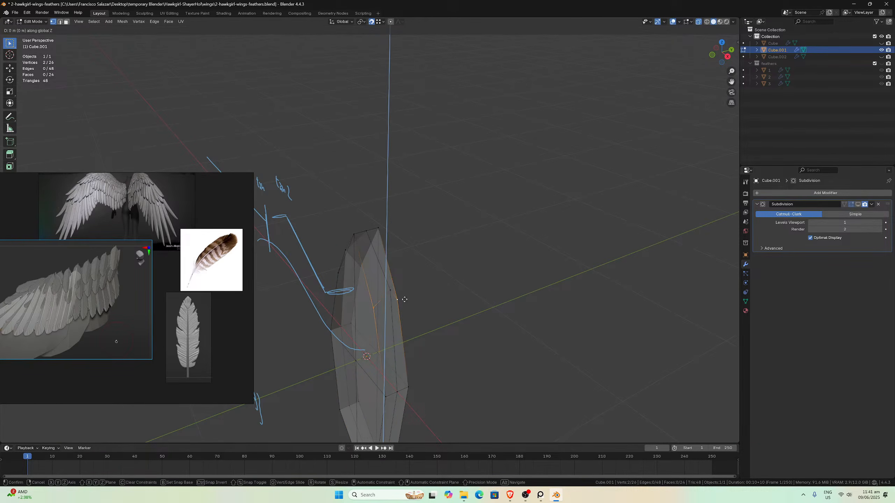
click(409, 296)
key(g)
key(z)
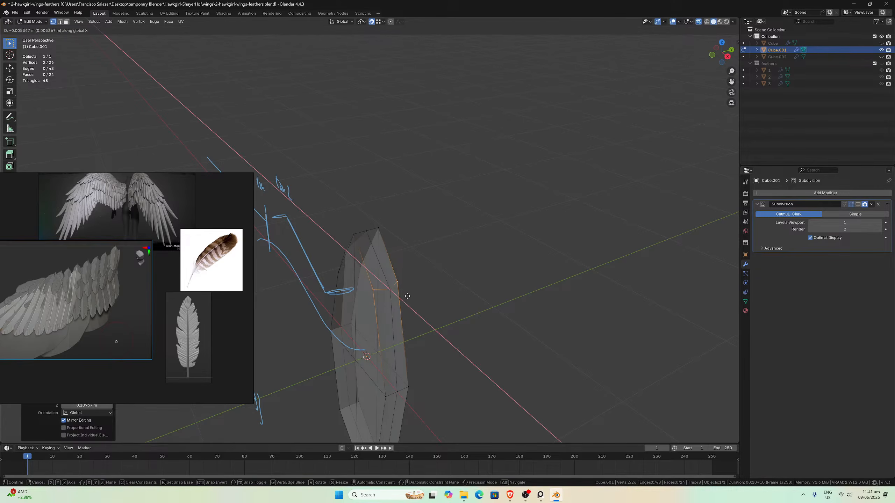
click(393, 294)
- Select the two inner vertices at the upper -X corner and snap them to the outer corner along X and Z
middle_drag(394, 294, 442, 291)
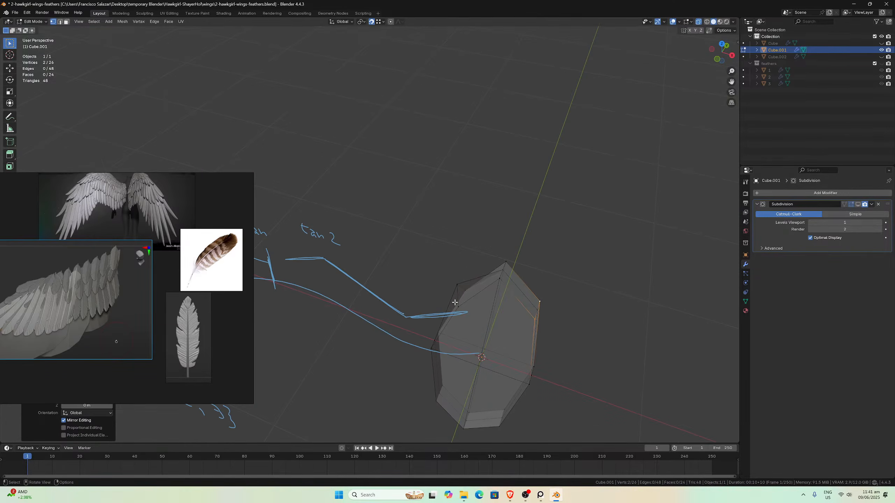
click(457, 306)
key(g)
key(z)
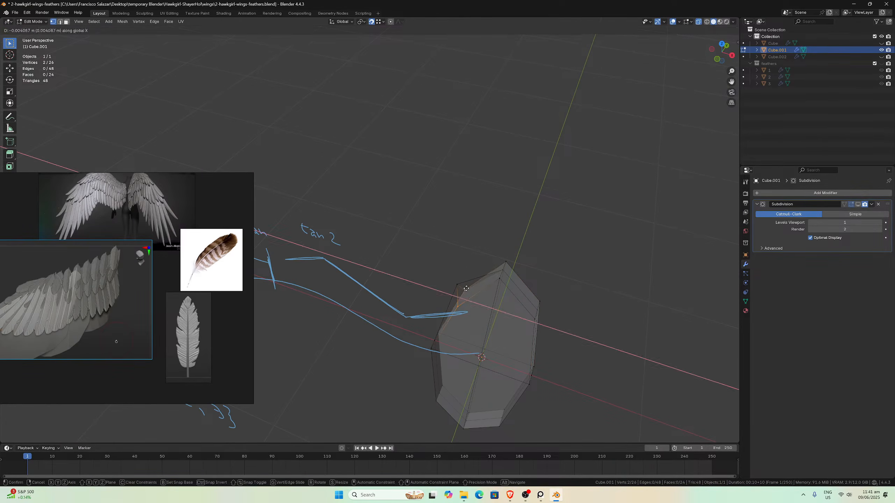
click(462, 287)
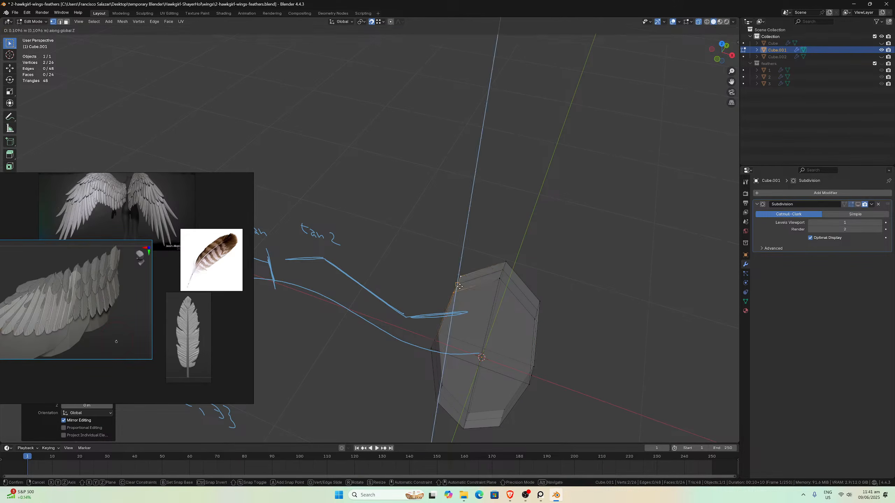
middle_drag(462, 288, 481, 255)
key(KP_1)
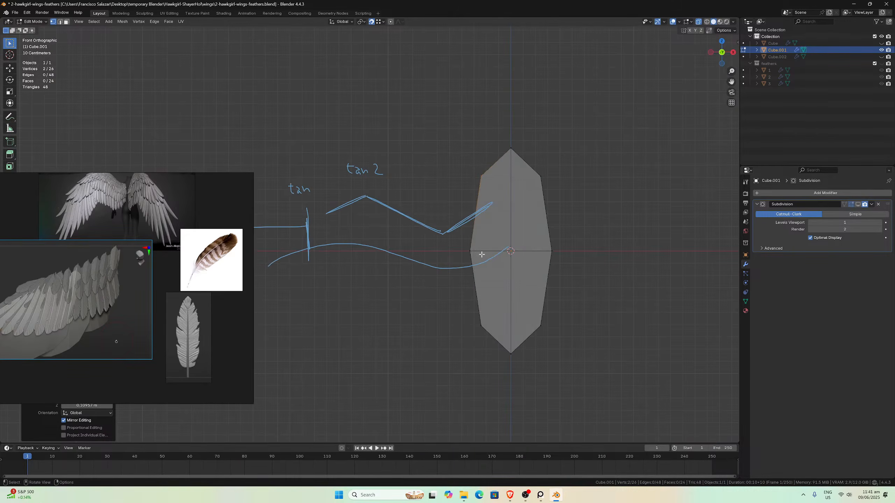
- Return to Object Mode, show the Subdivision modifier in the viewport, turn off X-ray and inspect the smoothed slab from the side
key(Tab)
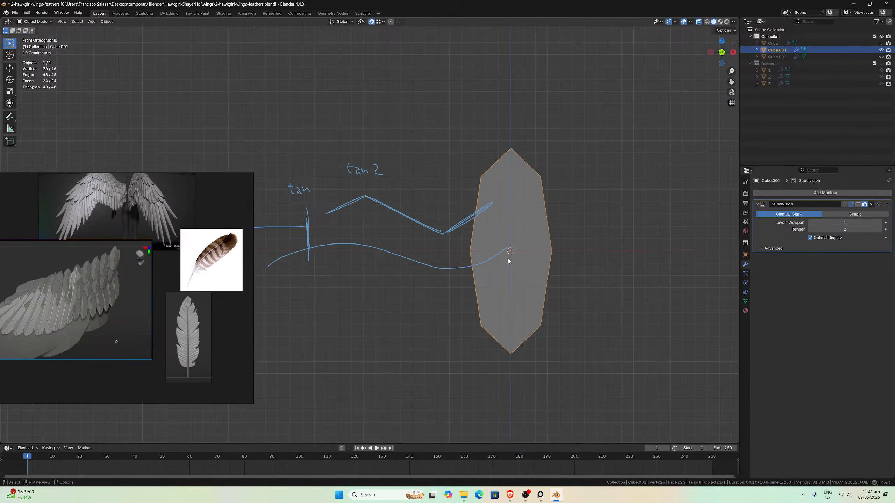
click(858, 205)
click(699, 21)
key(KP_6)
key(KP_6)
key(KP_6)
key(KP_6)
key(KP_6)
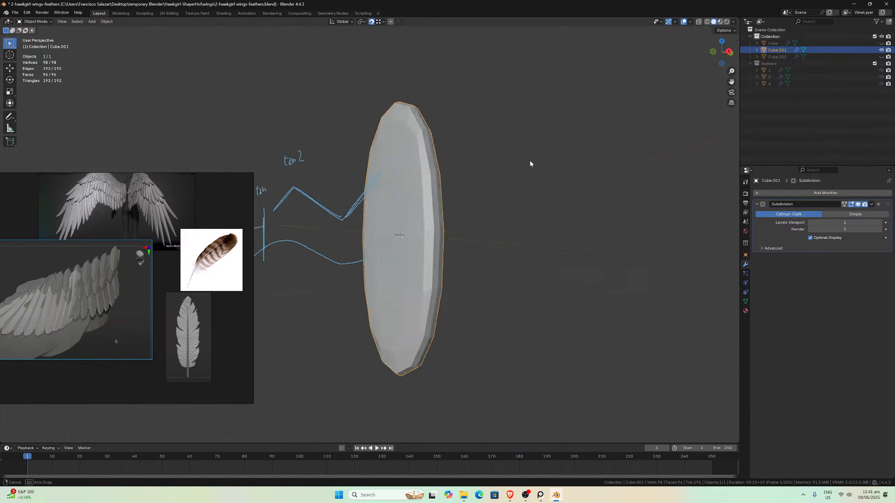
key(KP_6)
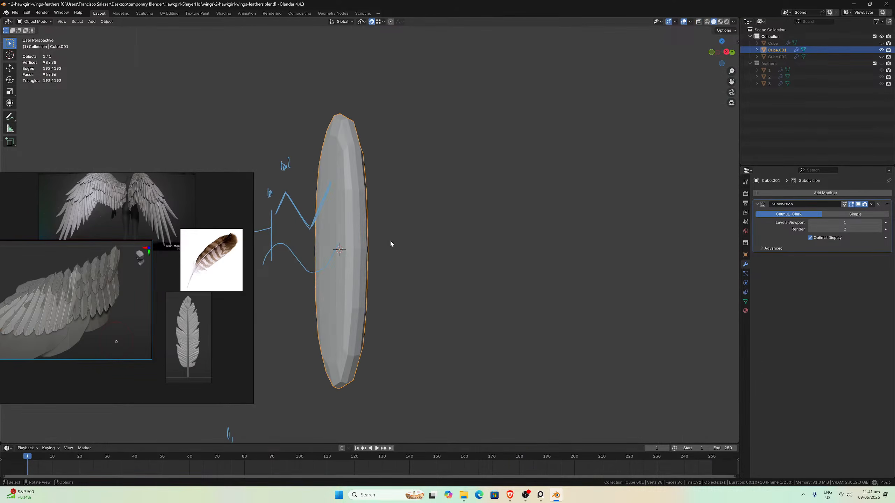
- Try dissolving the middle edge loop around the slab's thickness, undo it and return to Object Mode
key(Tab)
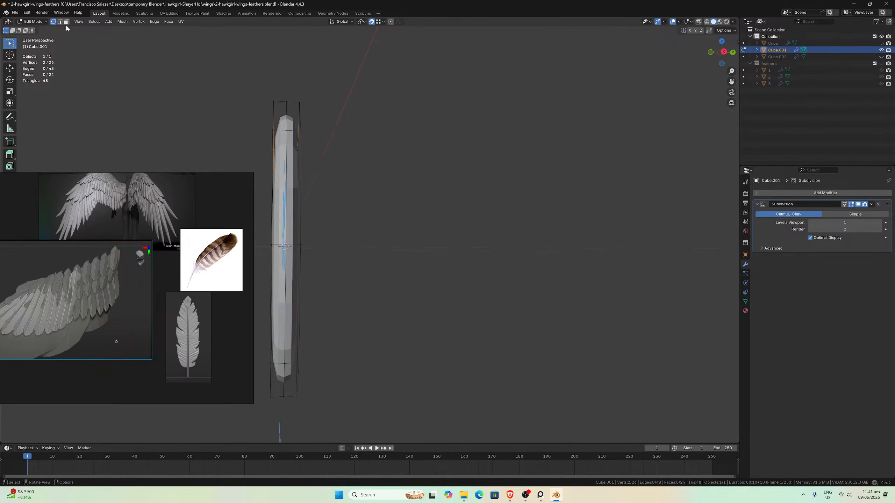
alt+click(286, 137)
key(x)
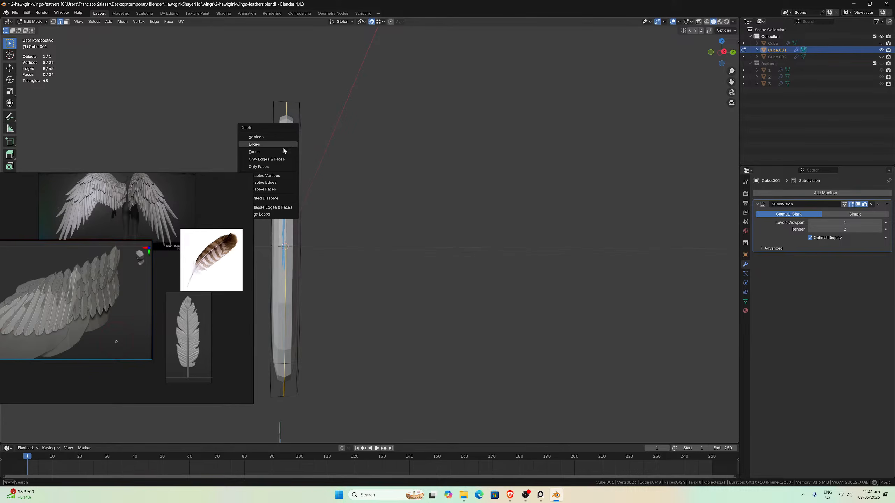
click(275, 180)
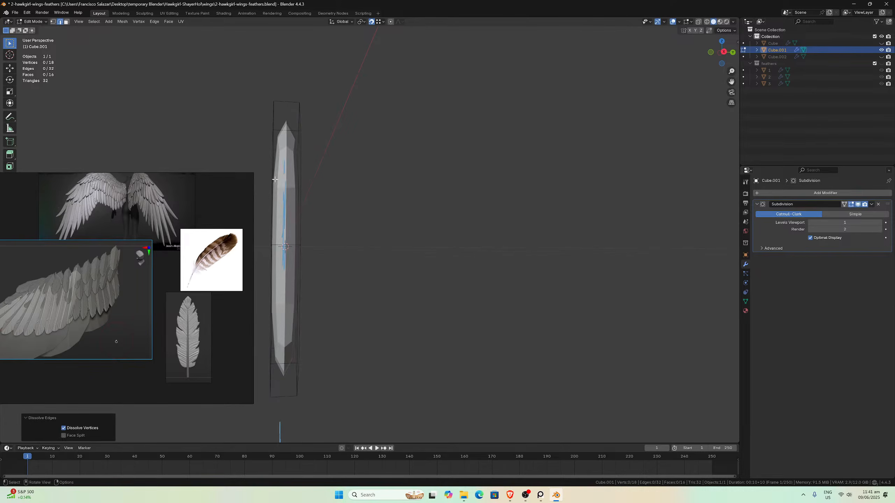
key(ctrl+z)
middle_drag(382, 240, 406, 272)
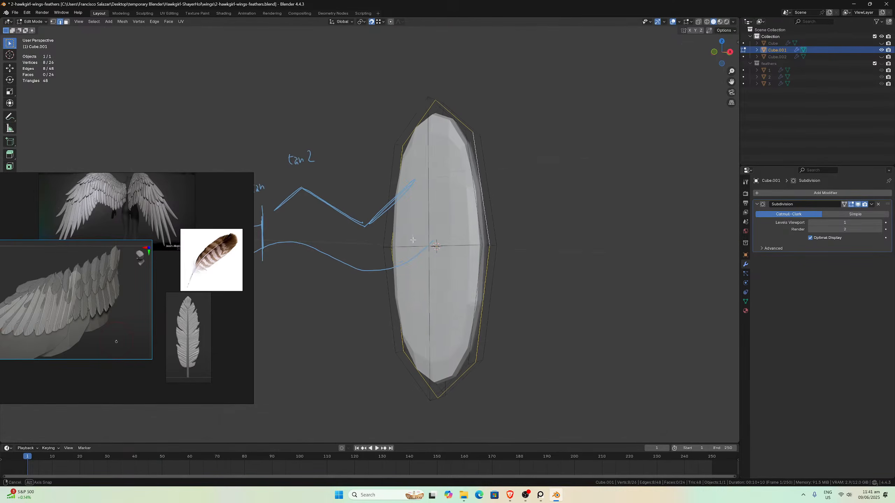
key(Tab)
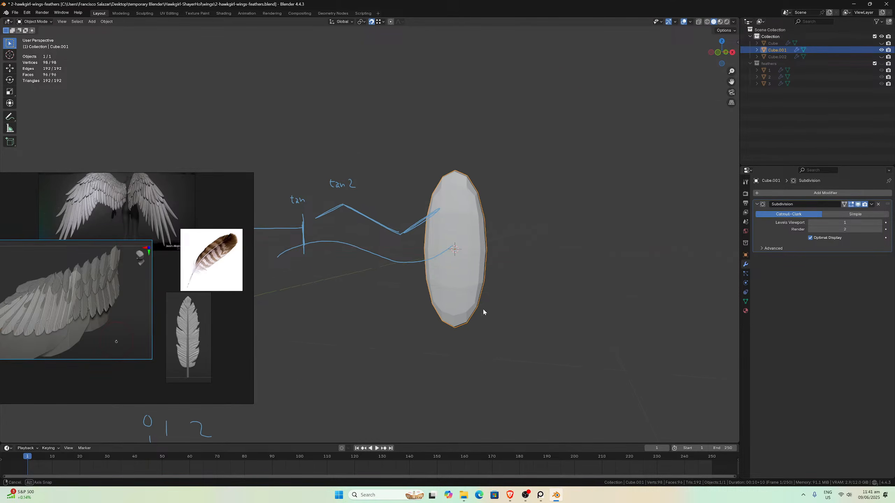
- Examine the smoothed feather slab's thickness edge-on and its oval outline from the front
middle_drag(483, 307, 415, 309)
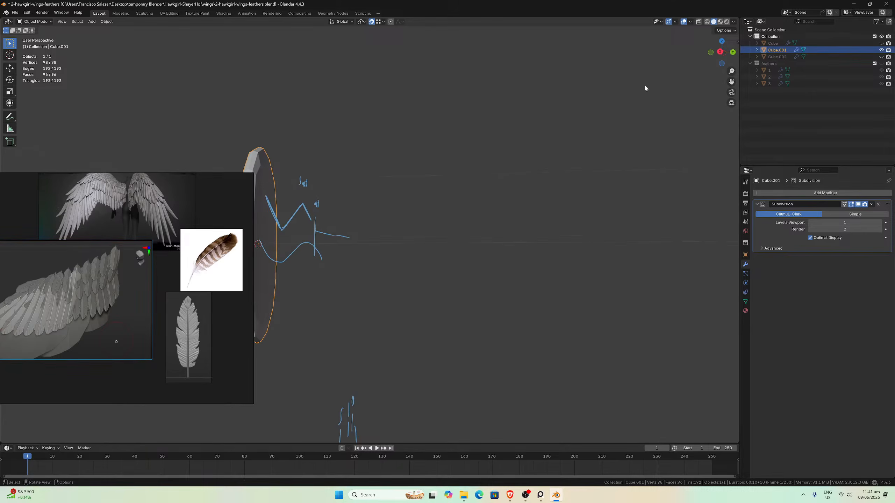
drag(732, 82, 748, 82)
middle_drag(497, 251, 504, 259)
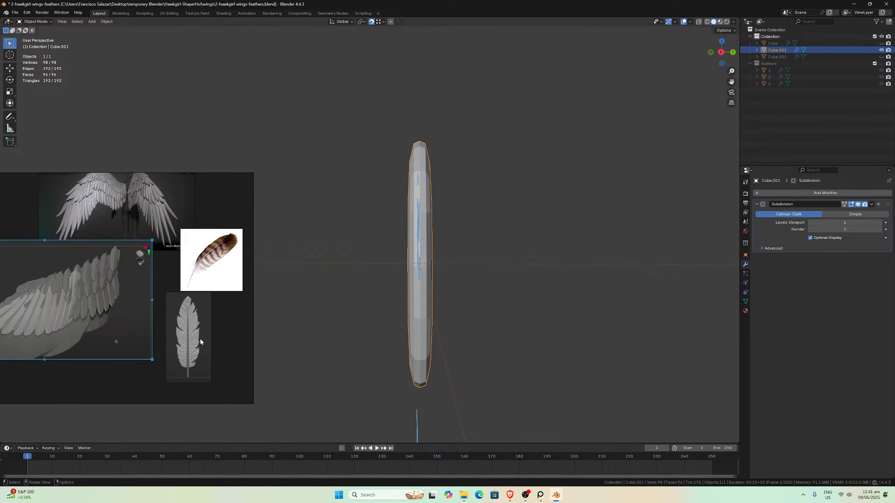
mouse_move(456, 296)
middle_down()
mouse_move(447, 297)
mouse_move(531, 298)
mouse_move(509, 291)
middle_up()
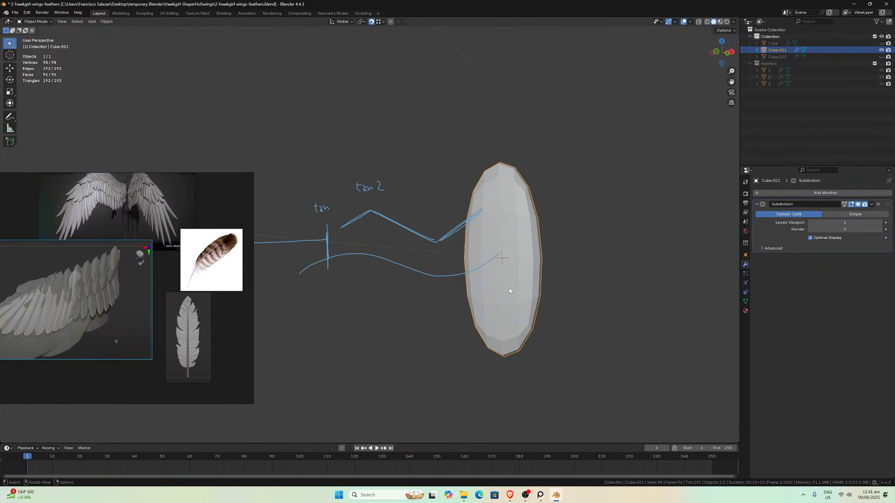
key(KP_1)
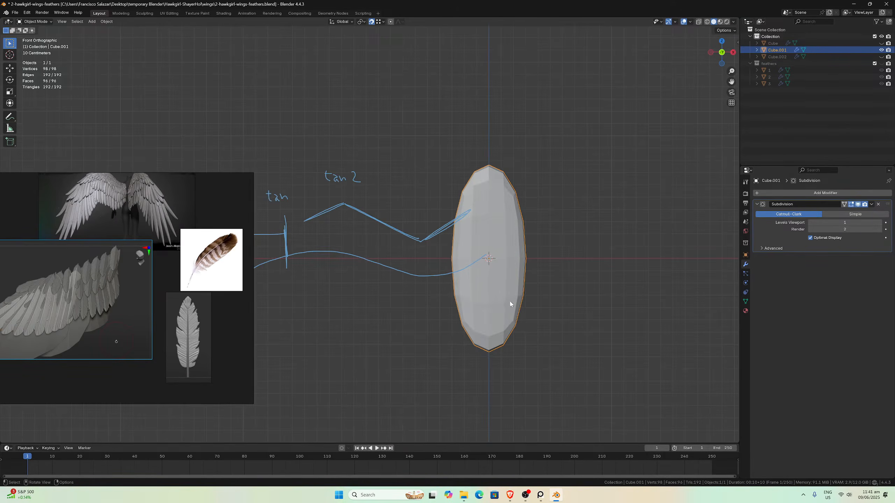
key(shift+a)
- Study the feather shafts, tips and layering in the wing reference images, and compare them with the slab's shape at an angle
scroll(154, 275, up, 5)
scroll(95, 272, down, 4)
scroll(161, 298, up, 2)
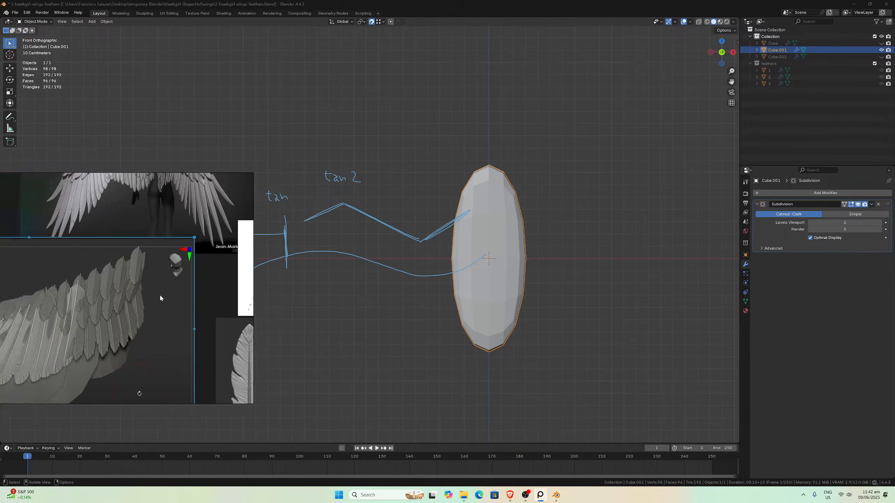
scroll(160, 299, up, 5)
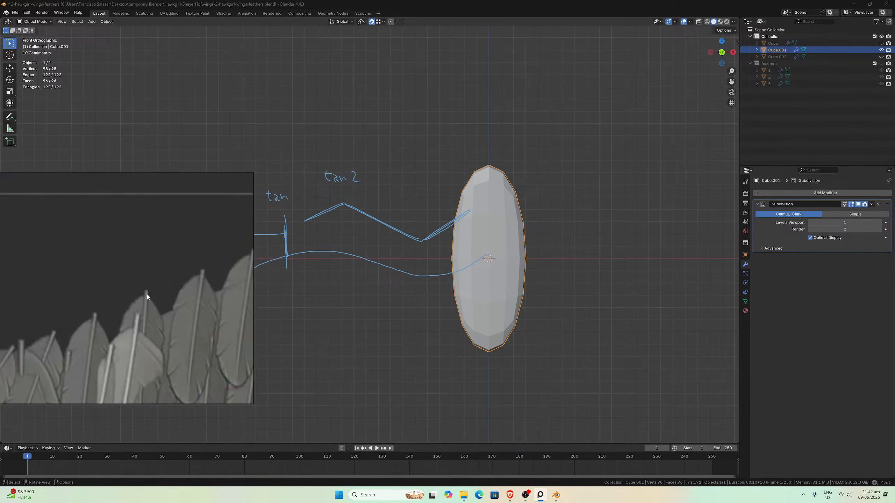
scroll(158, 302, down, 6)
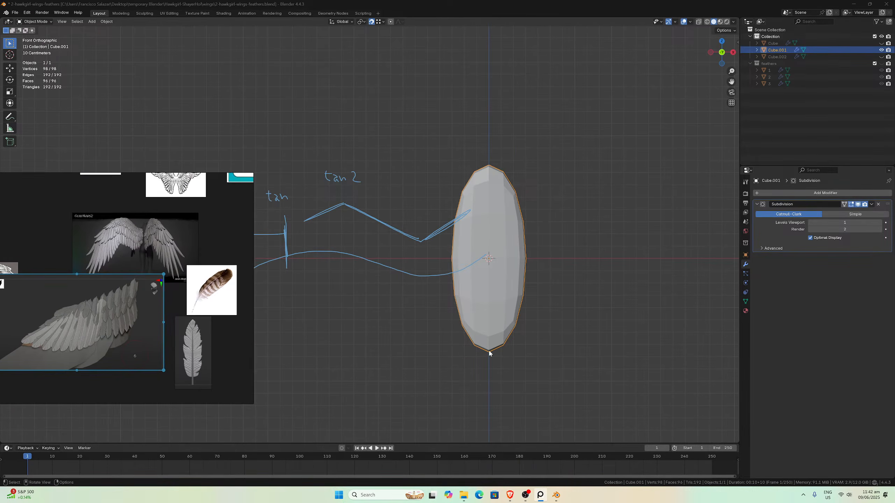
scroll(187, 291, down, 4)
scroll(167, 317, up, 6)
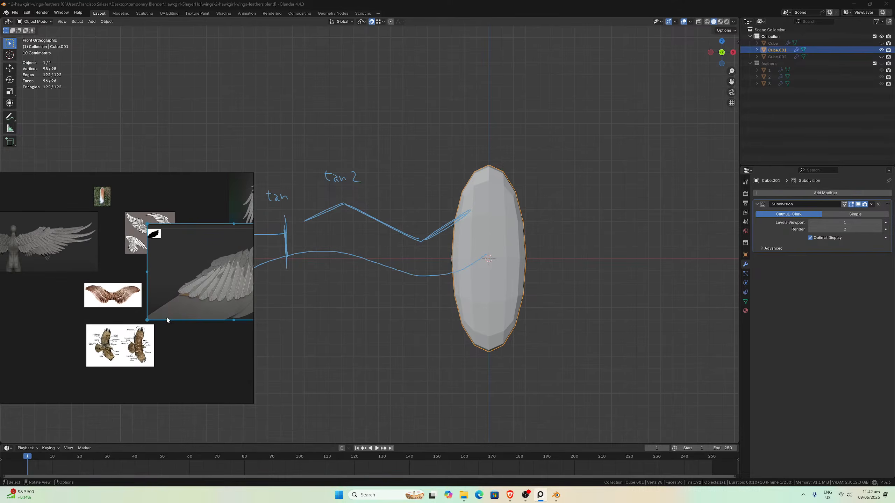
scroll(141, 325, up, 2)
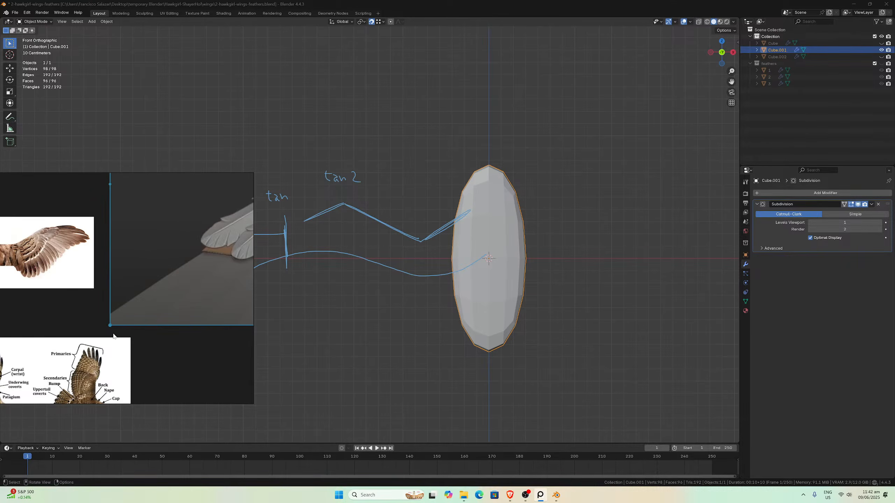
scroll(113, 339, down, 3)
scroll(104, 335, up, 4)
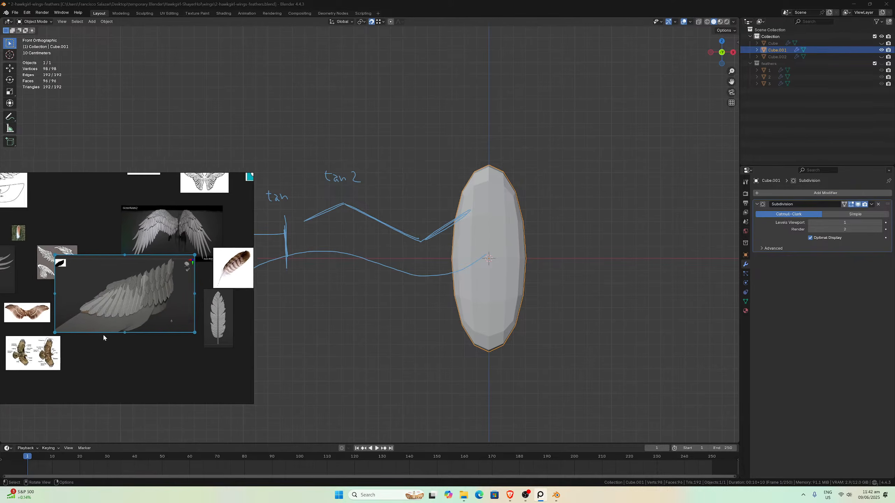
middle_drag(533, 360, 518, 330)
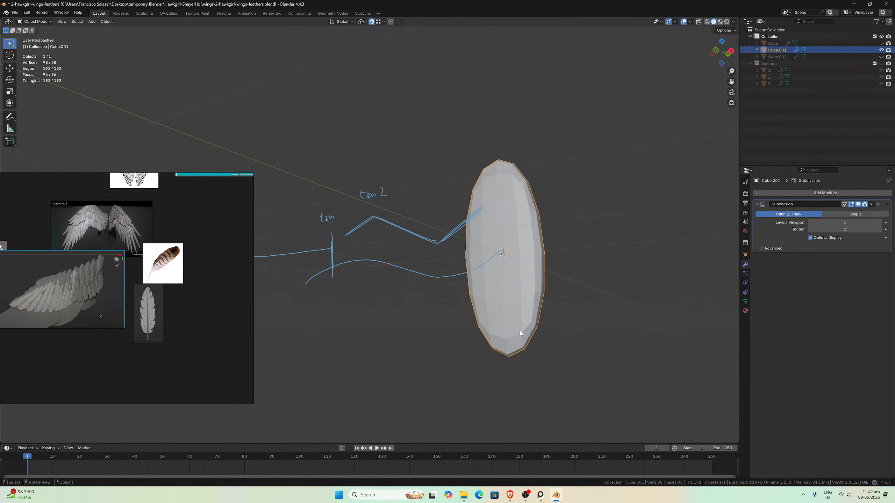
- Temporarily show the full wings mesh and Cube.002 from the front to compare each with Cube.001, hiding both again
key(KP_1)
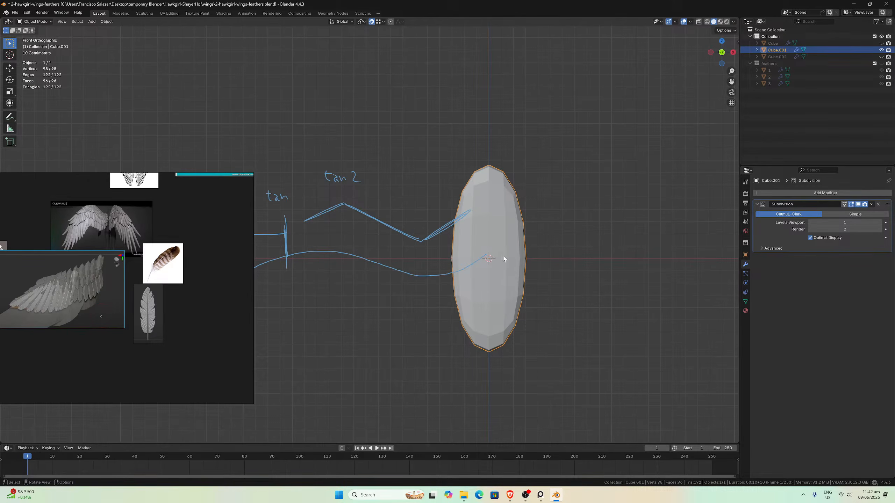
click(881, 43)
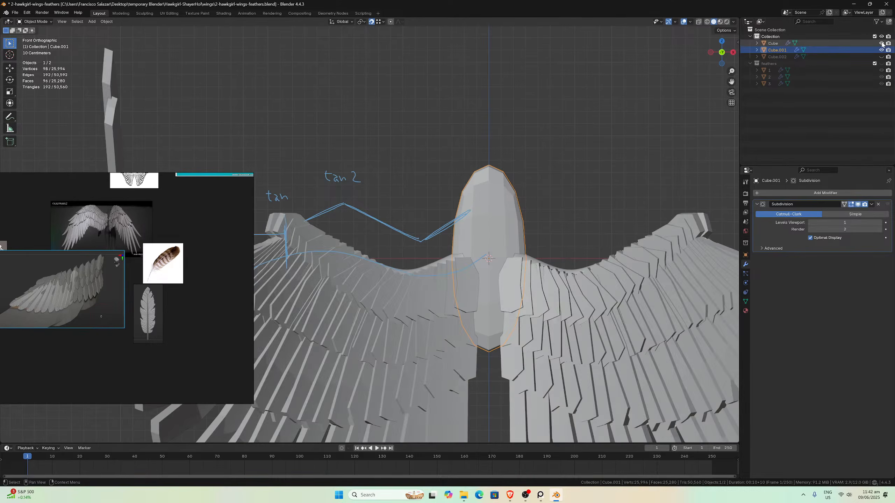
click(882, 43)
click(881, 56)
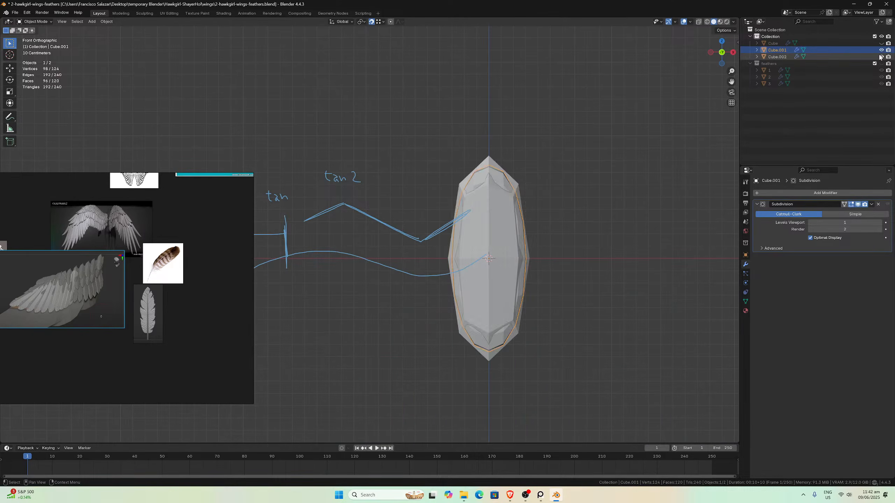
click(882, 57)
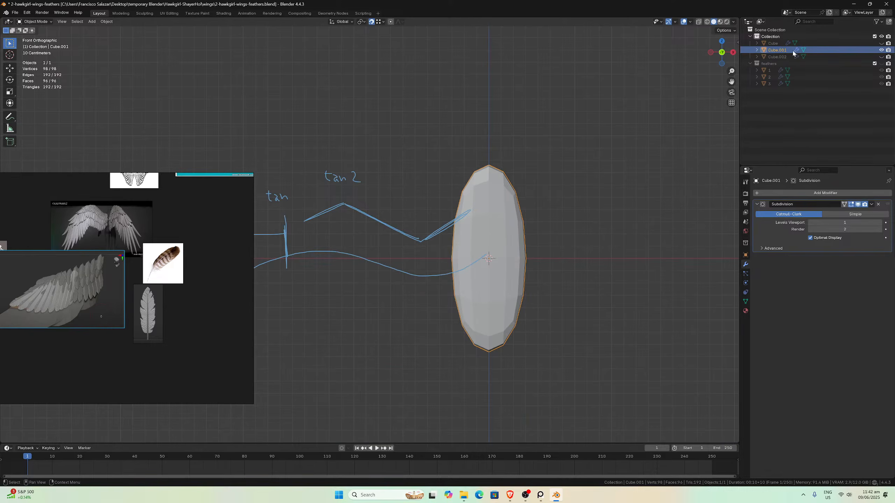
- Rename the feathers collection to "feathers blocking"
click(772, 66)
double_click(771, 65)
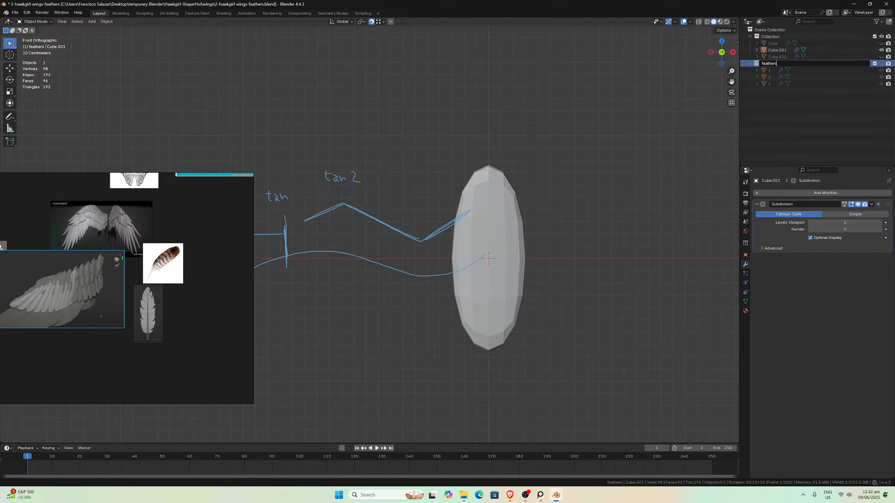
text(blocking)
key(Return)
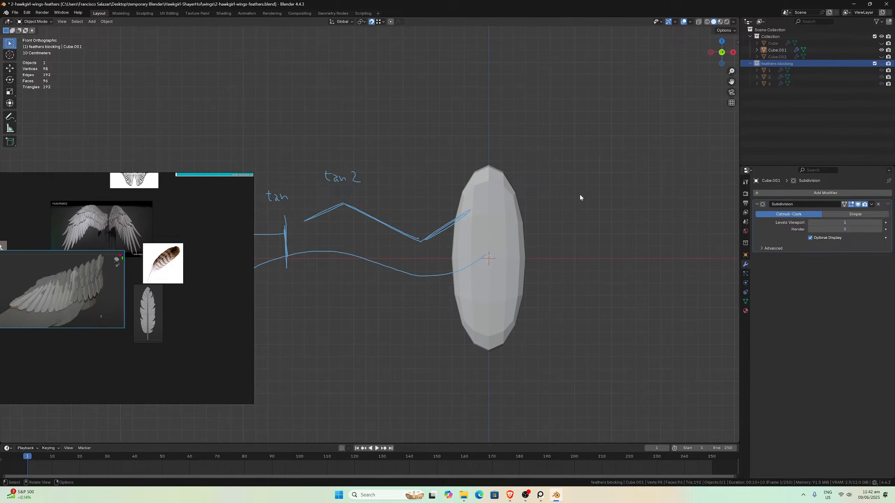
- Select the Cube.001 feather shape and save the file
click(882, 44)
click(882, 44)
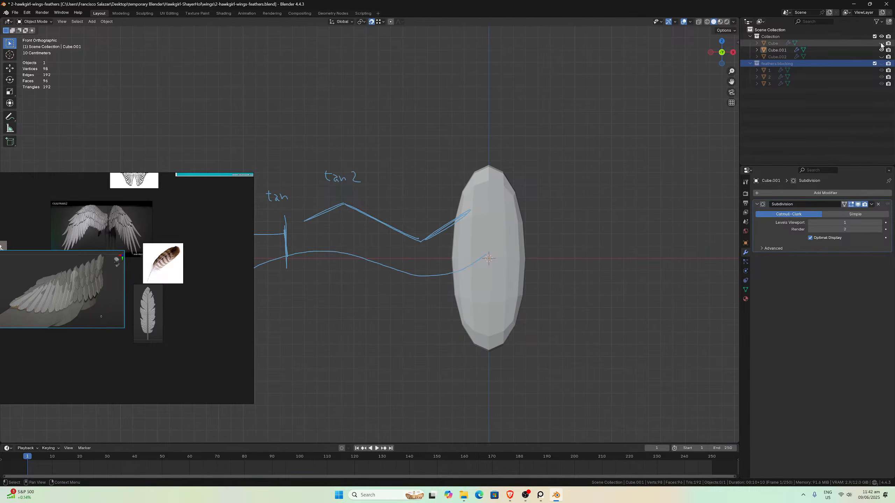
click(777, 50)
key(ctrl+s)
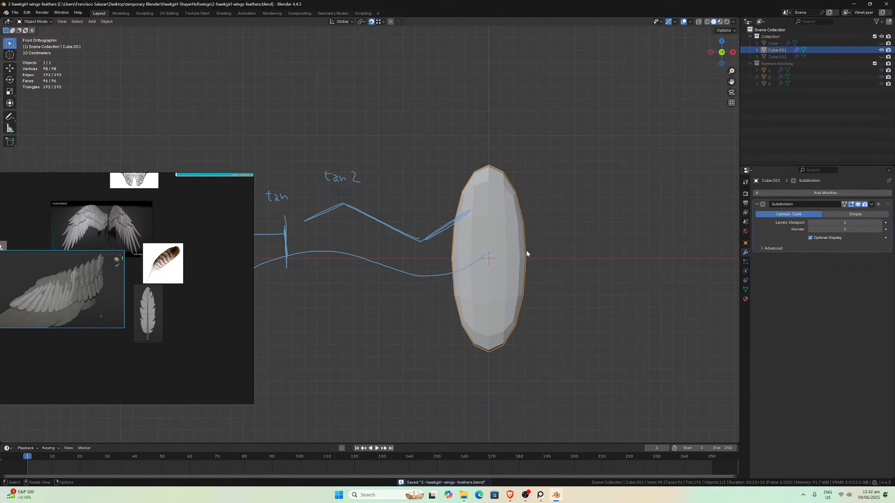
- Enlarge the grey sculpted feather in the reference board and inspect Cube.001's thickness from the side for comparison
scroll(148, 287, up, 5)
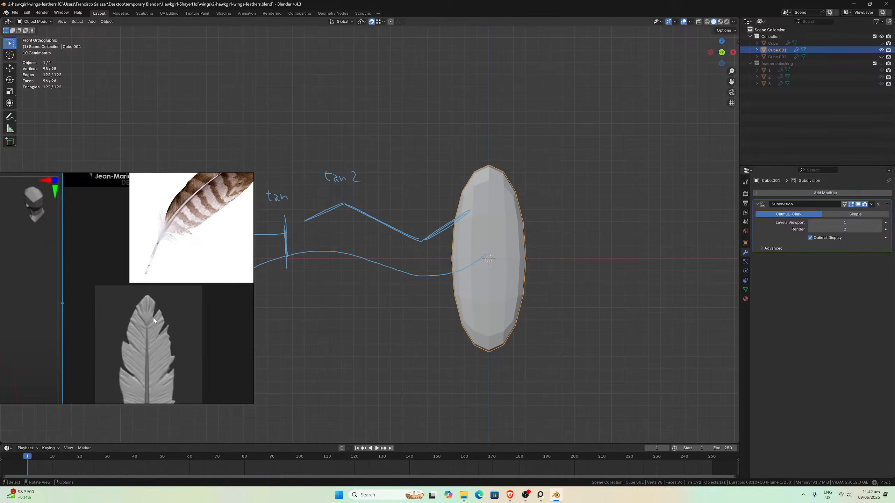
scroll(151, 303, up, 2)
scroll(149, 285, down, 5)
scroll(154, 279, up, 4)
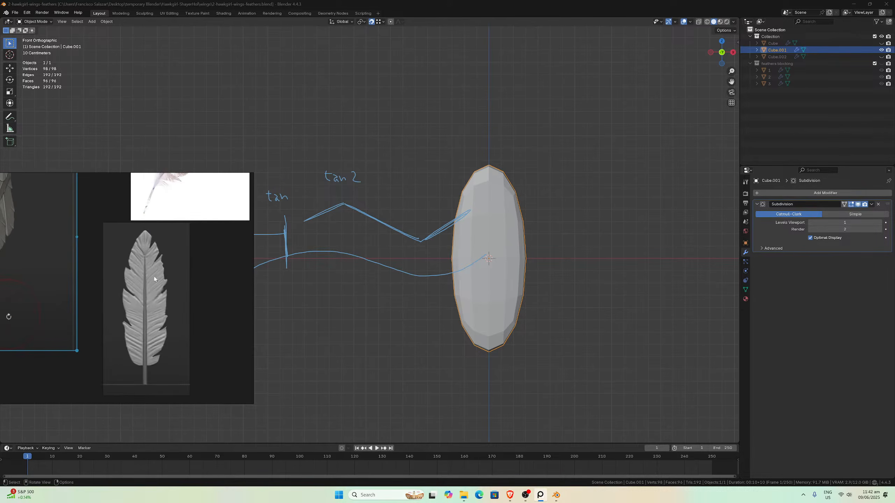
middle_drag(296, 259, 398, 254)
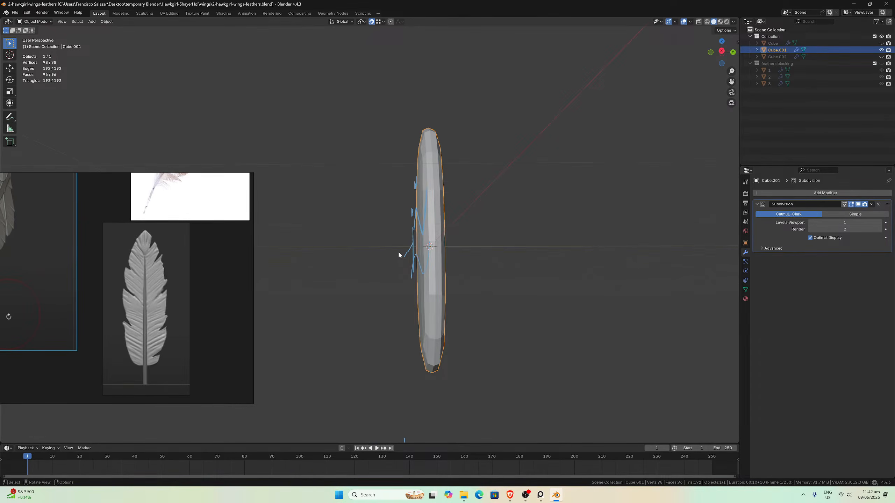
key(ctrl+s)
middle_drag(459, 259, 514, 258)
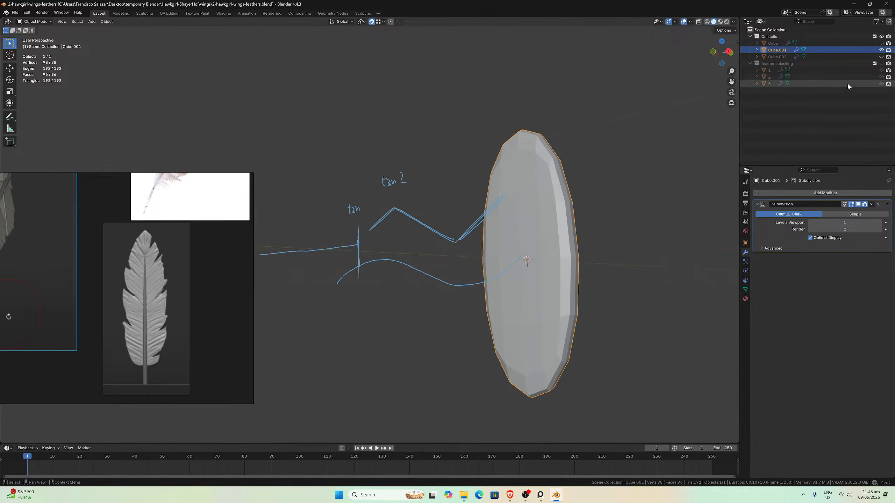
- Show Cube.002 over Cube.001 to compare the two feather shapes, and hide Cube.002 again
click(881, 56)
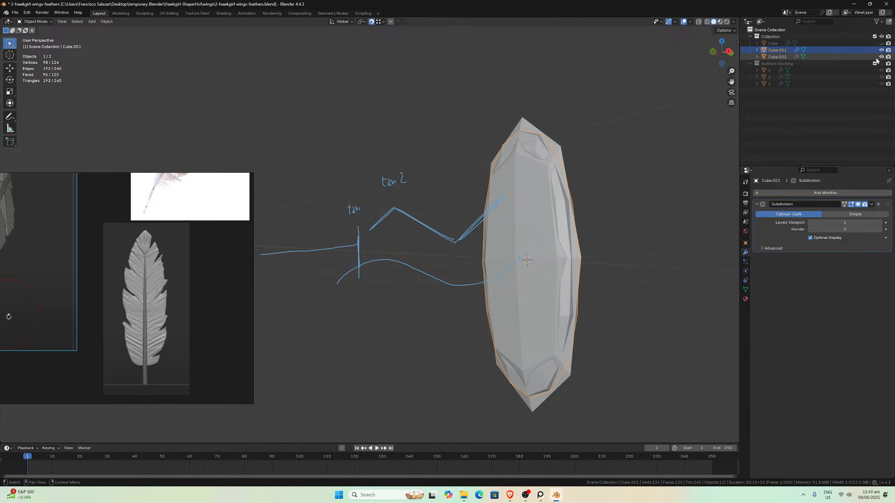
click(546, 142)
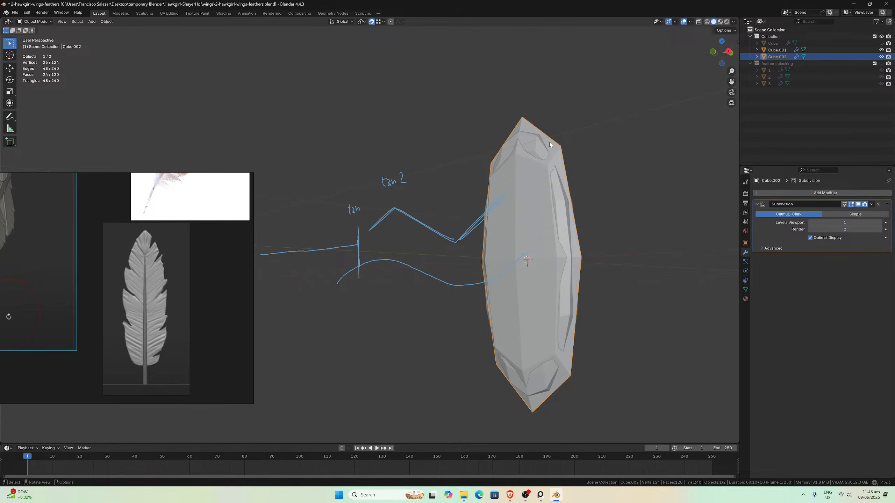
click(882, 56)
middle_drag(474, 233, 522, 237)
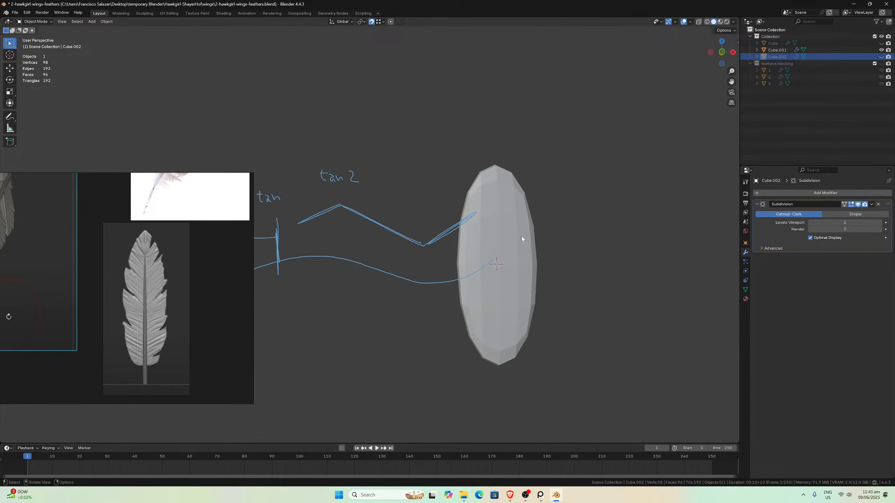
- Add a cylinder mesh with 16 vertices at the origin, moving the reference board clear of the creation settings
key(KP_1)
key(shift+a)
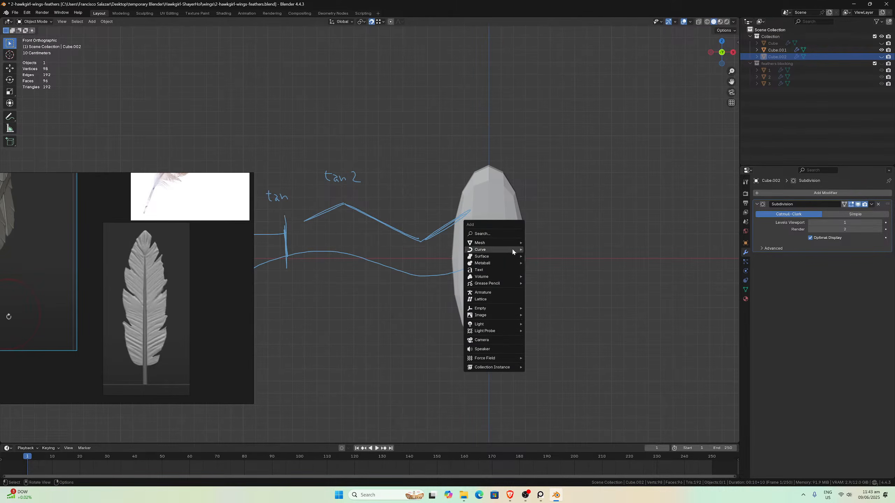
mouse_move(513, 243)
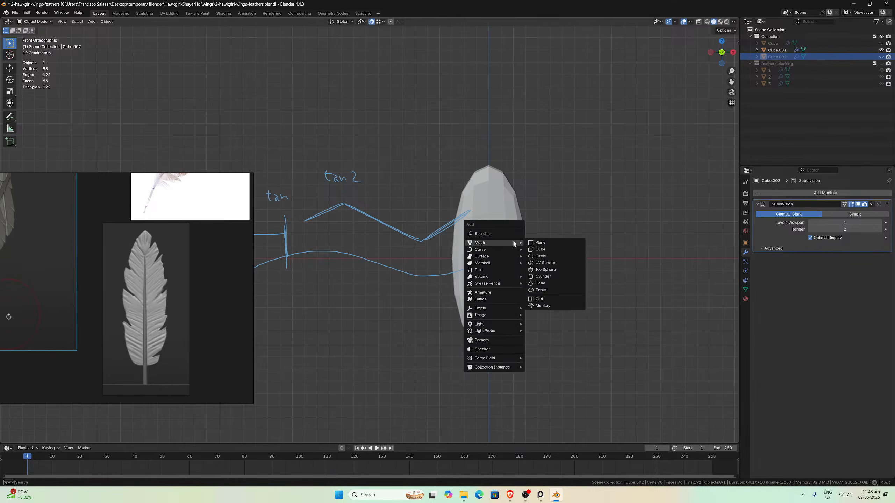
click(542, 277)
drag(116, 308, 153, 200)
click(87, 356)
text(16)
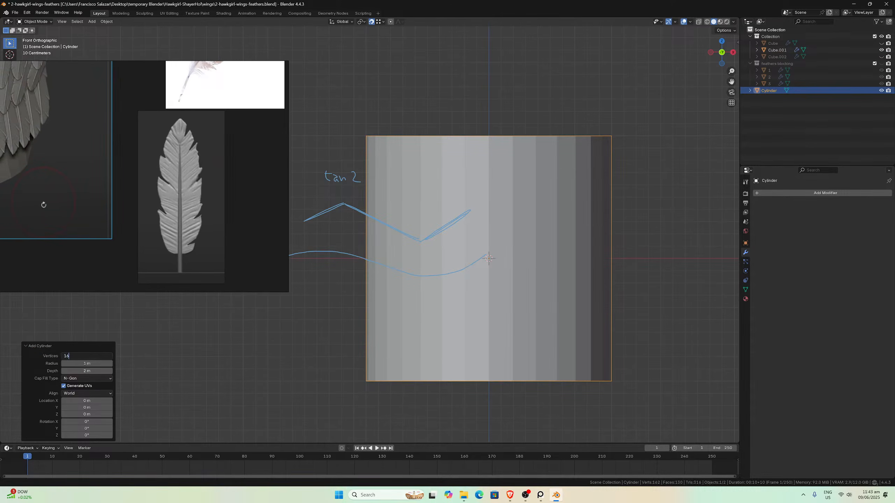
key(Return)
- Delete the upper and lower cap faces of the cylinder in Edit Mode, leaving an open tube
middle_drag(547, 329, 553, 208)
key(Tab)
key(alt+a)
click(66, 22)
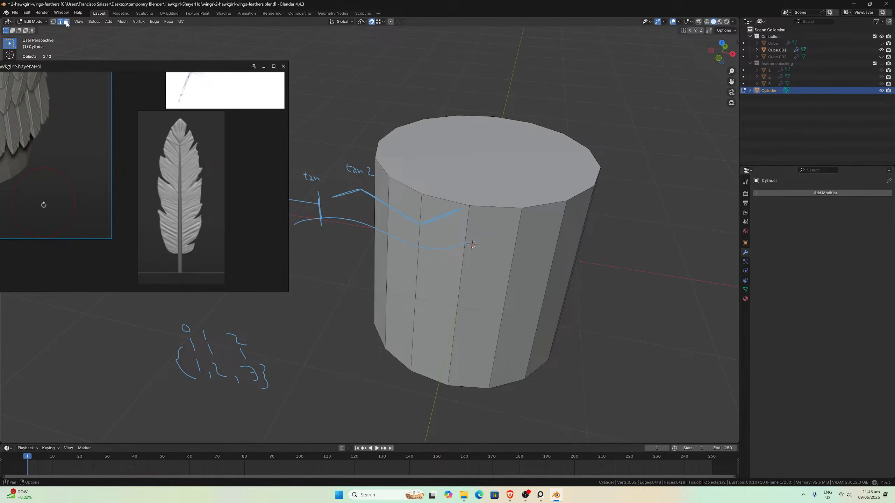
click(509, 185)
key(x)
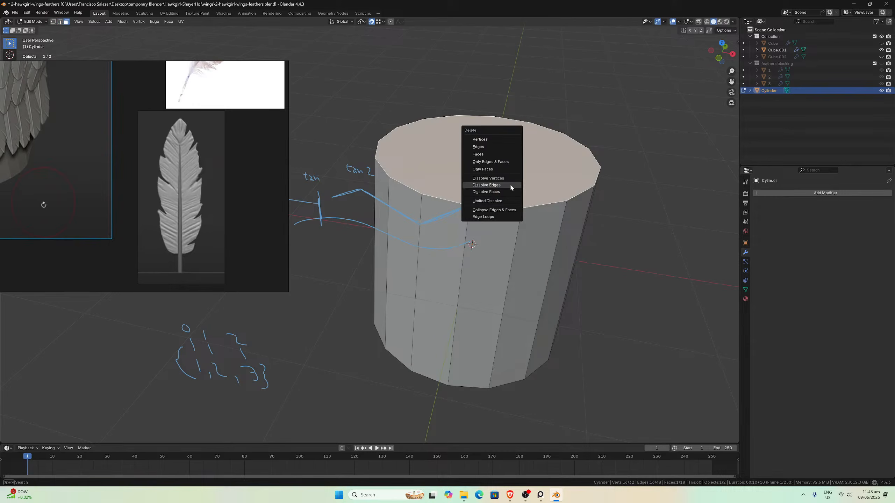
click(508, 155)
middle_drag(508, 155, 512, 329)
click(503, 319)
key(x)
click(497, 337)
- Scale the entire cylinder mesh uniformly to about 0.203 so it fits within the feather shape's width in front view
key(KP_1)
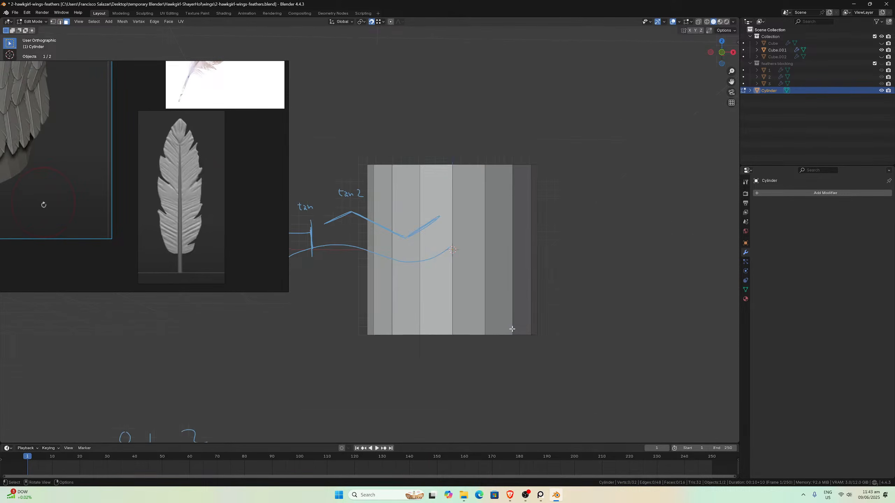
click(698, 21)
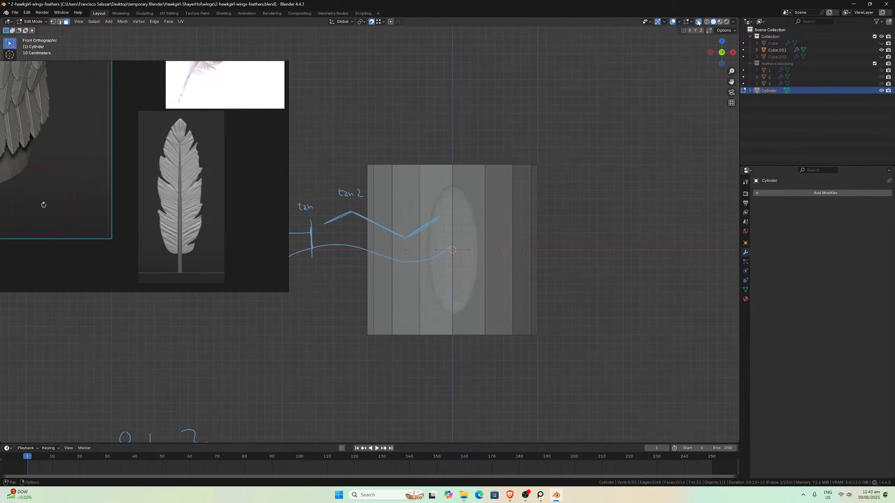
click(699, 21)
click(517, 303)
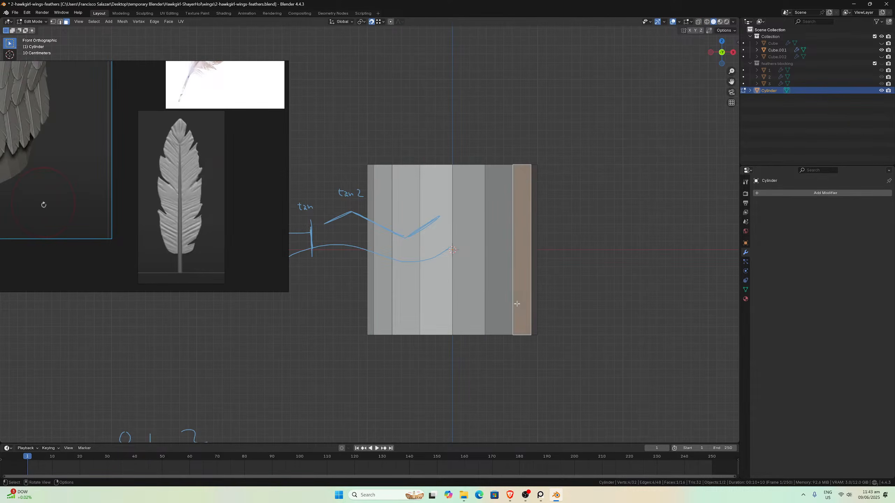
key(a)
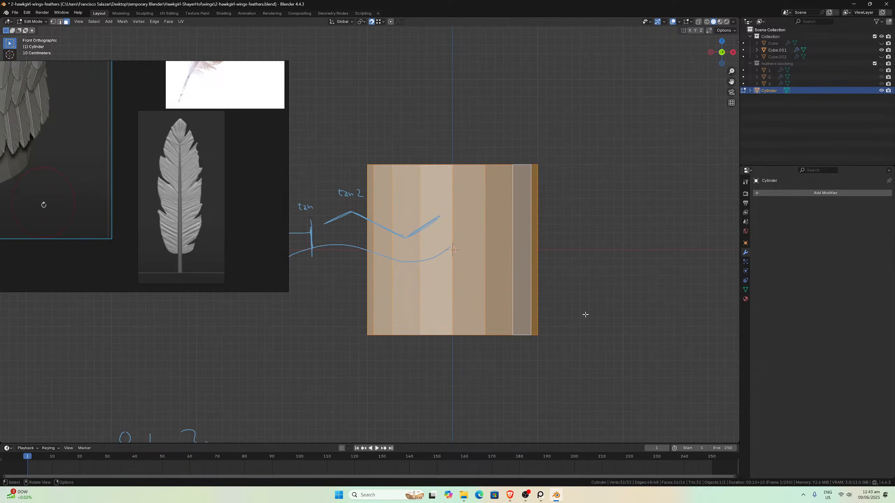
key(s)
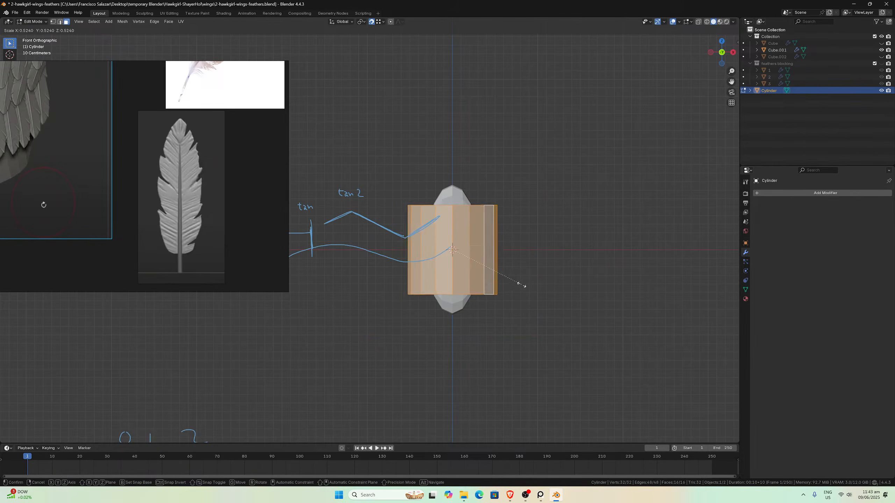
click(480, 265)
- Turn on X-ray and move the cylinder's lower vertex ring down along Z about 0.54 m to the feather shape's lower tip
scroll(510, 286, up, 4)
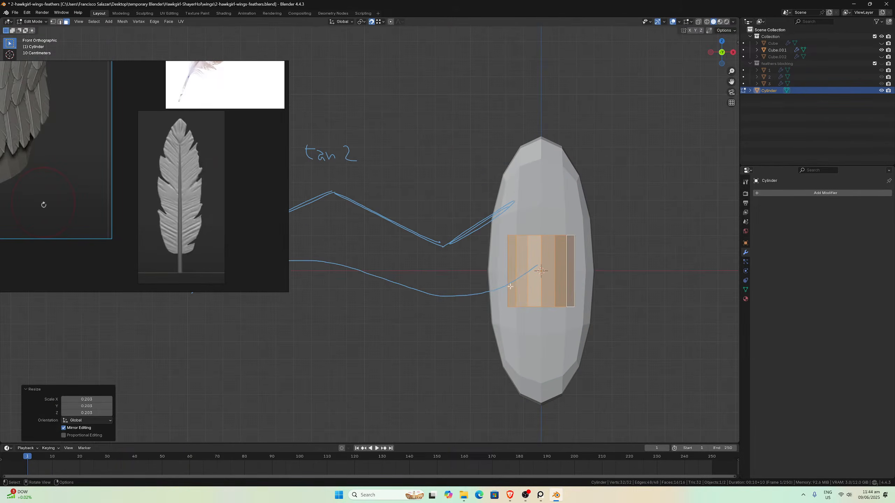
drag(731, 81, 615, 11)
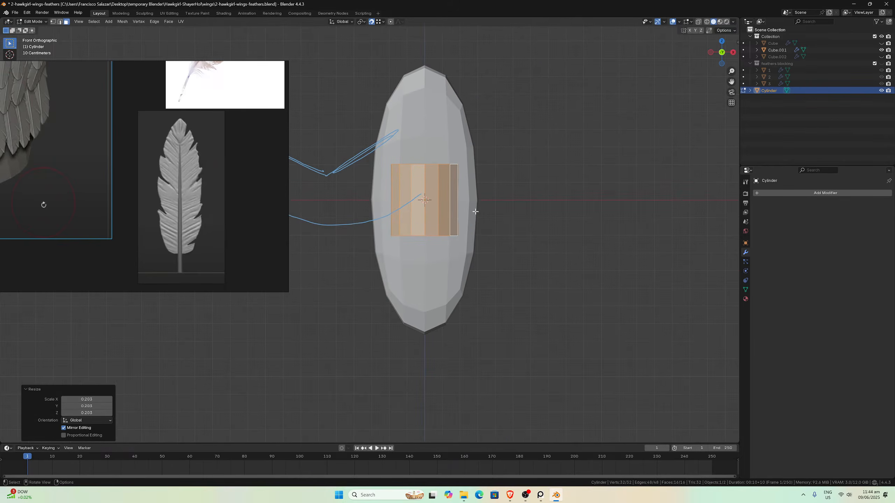
click(698, 22)
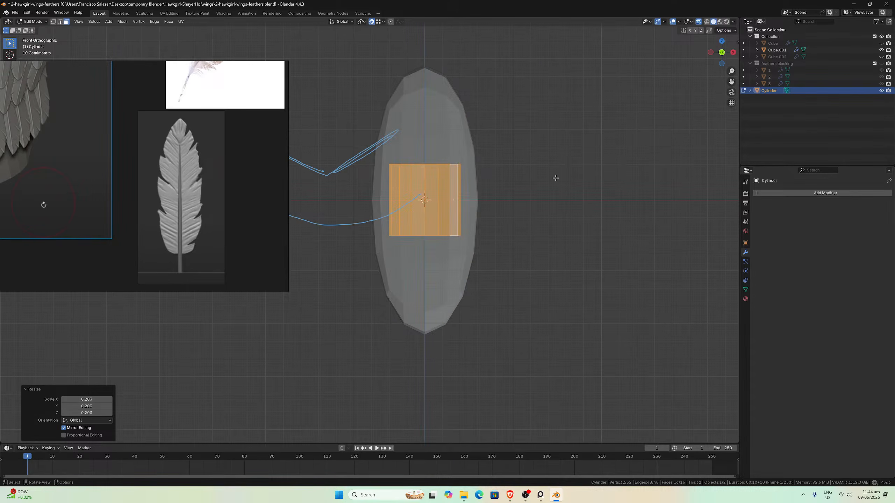
click(513, 252)
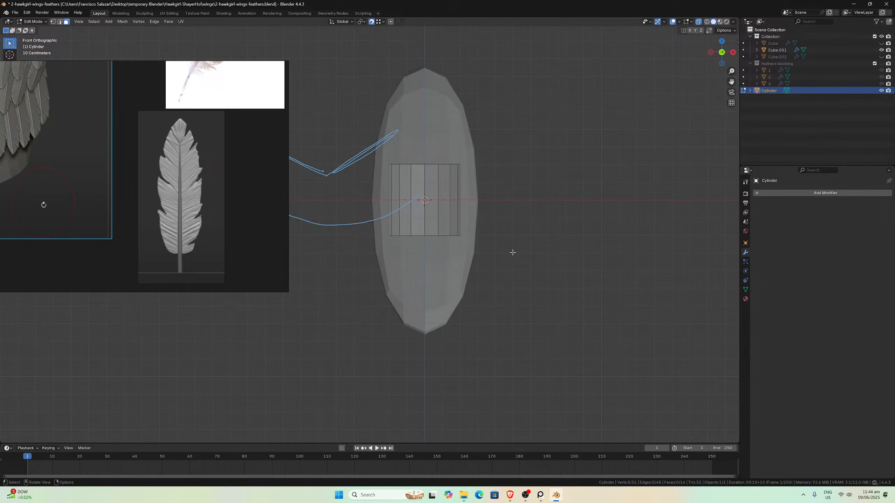
click(54, 22)
drag(373, 222, 524, 269)
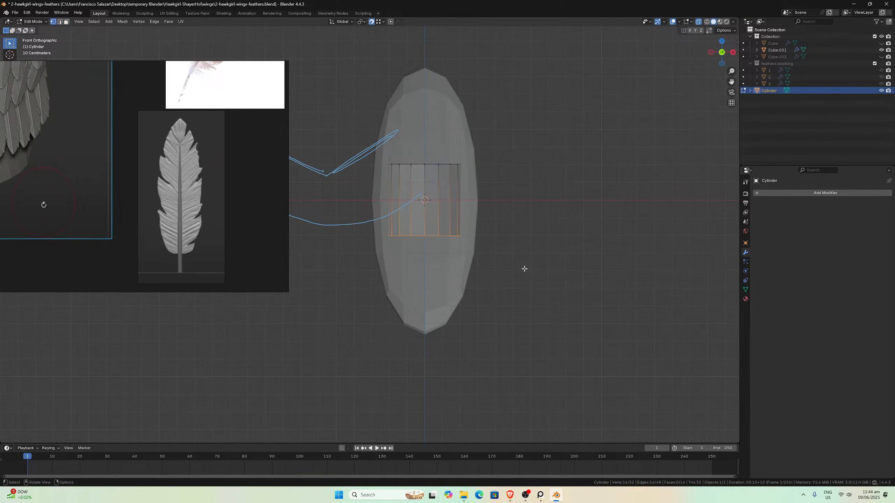
key(g)
key(z)
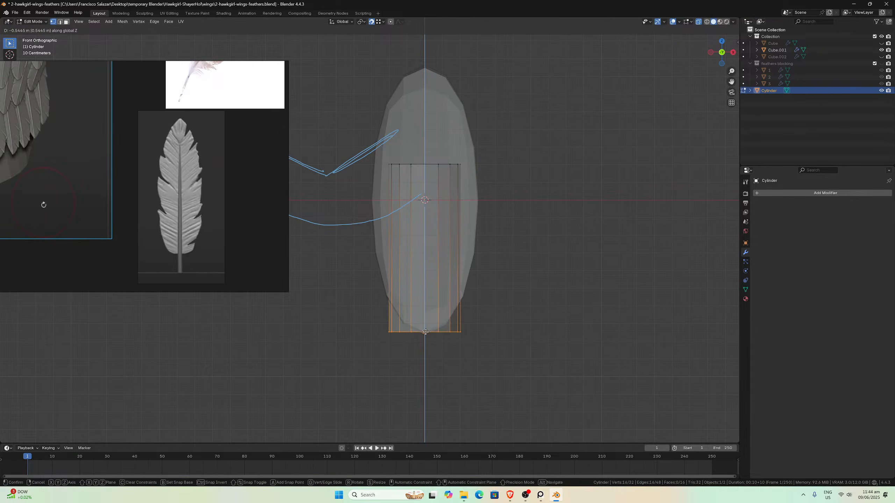
click(470, 365)
- Move the cylinder's upper vertex ring up along Z by about 0.33 m toward the feather shape's upper end
drag(370, 151, 474, 174)
key(g)
key(z)
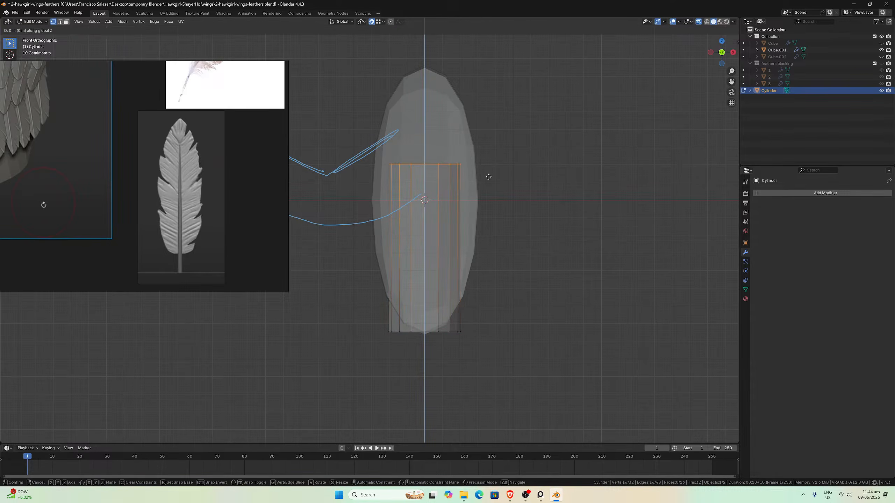
click(466, 114)
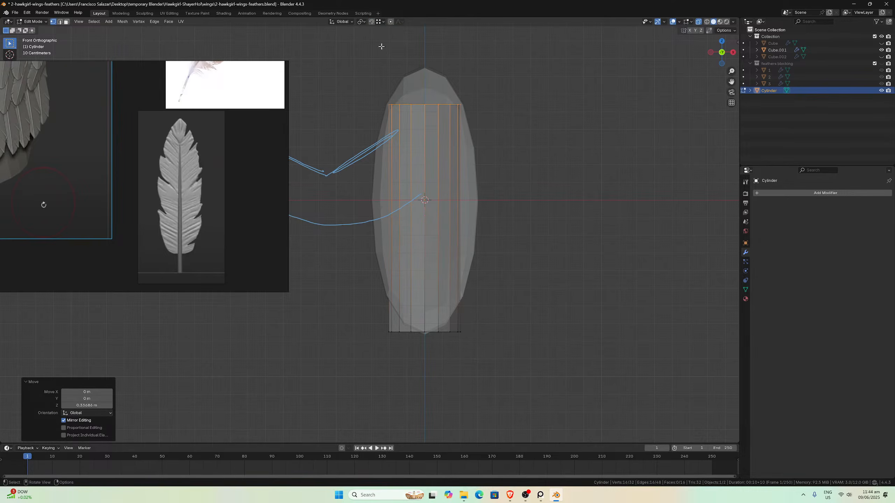
- Raise the cylinder's lower vertex ring along Z by about 0.018 m, just above the feather shape's lower tip
drag(359, 309, 486, 341)
key(g)
key(z)
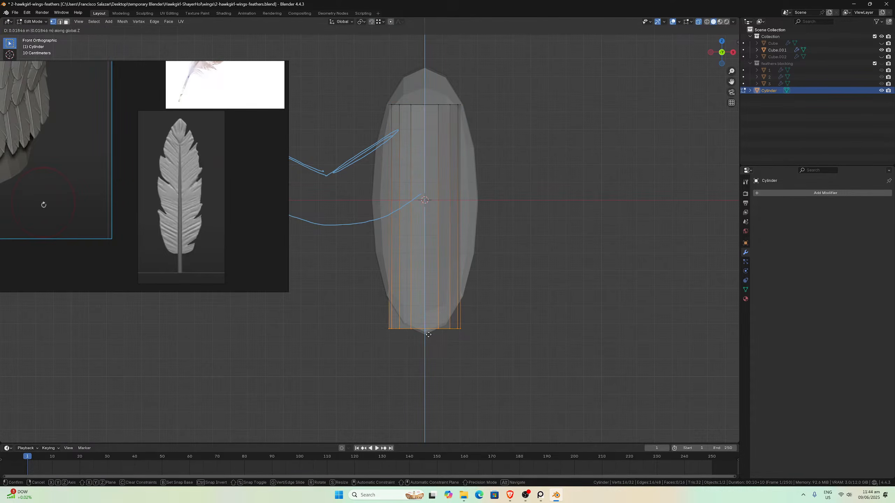
click(424, 334)
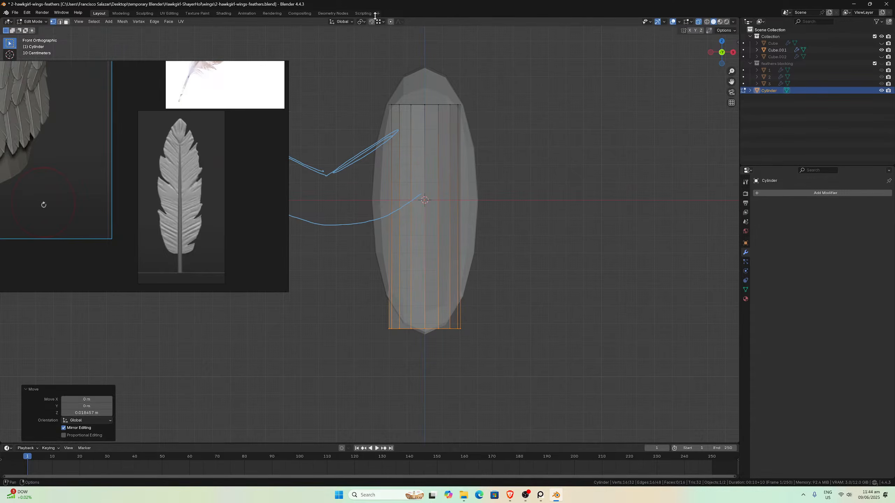
- Enable snapping, move the cylinder's lower vertex ring down along Z about 0.034 m past the feather shape's tip, and turn off X-ray
key(shift+Tab)
key(g)
key(z)
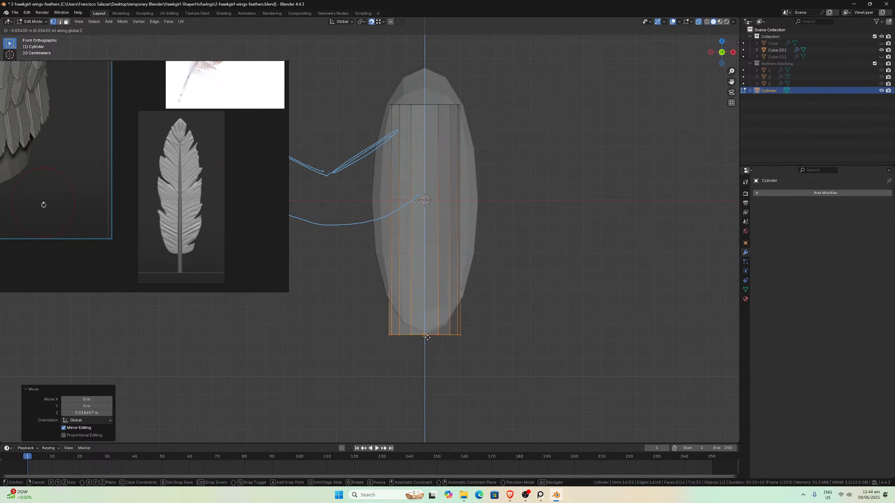
click(425, 337)
shift+middle_drag(495, 202, 500, 243)
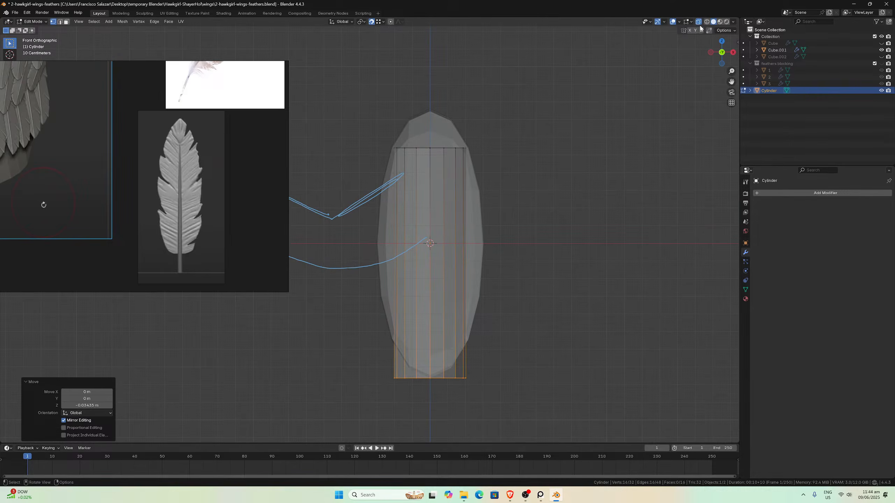
mouse_move(549, 141)
middle_down()
mouse_move(474, 225)
mouse_move(505, 267)
mouse_move(521, 267)
middle_up()
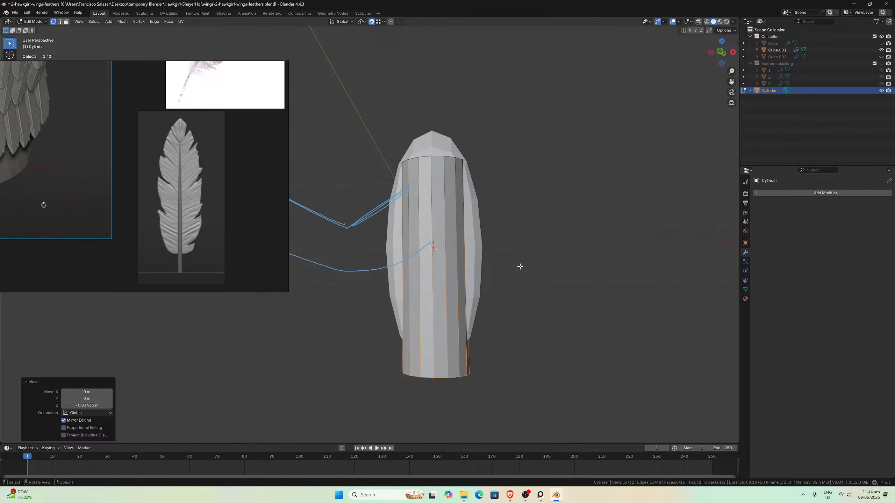
key(KP_1)
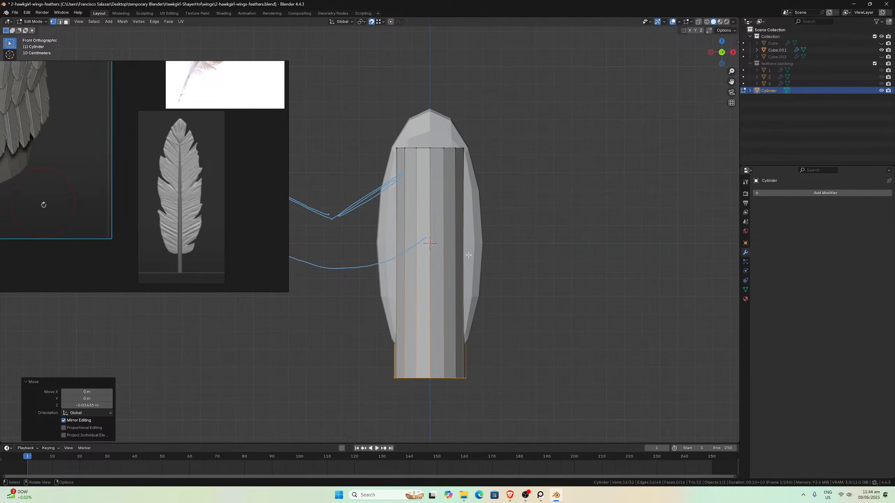
key(s)
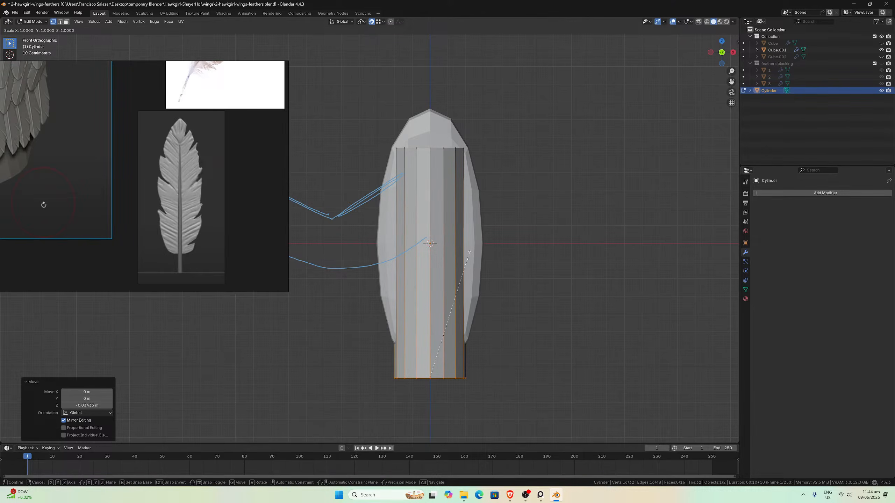
key(shift+z)
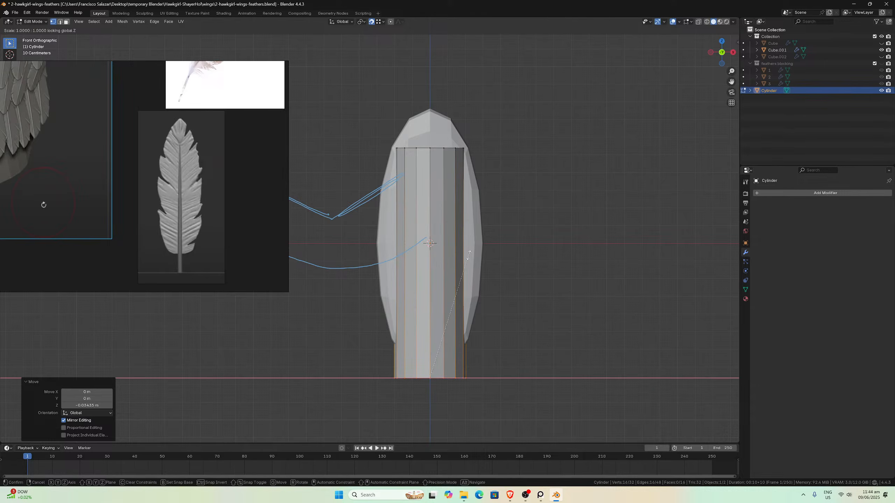
click(464, 258)
- Scale the entire cylinder mesh to about 0.44 in X and Y only, keeping its length along Z
key(a)
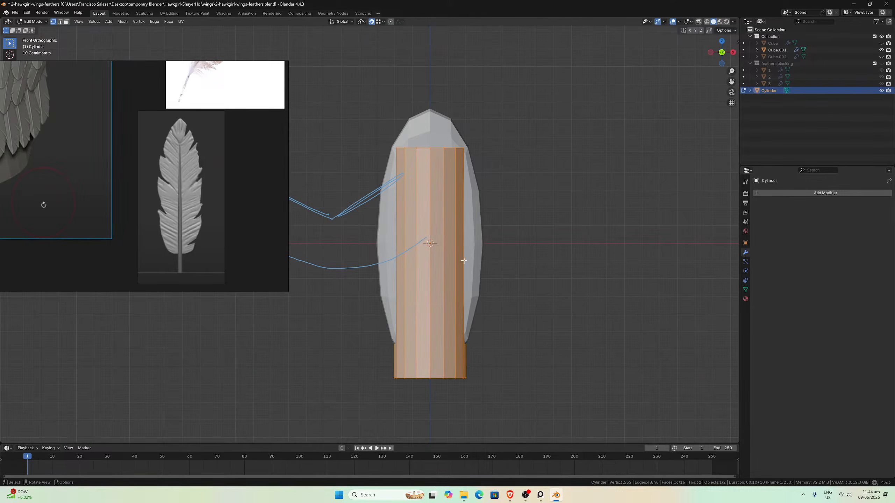
key(s)
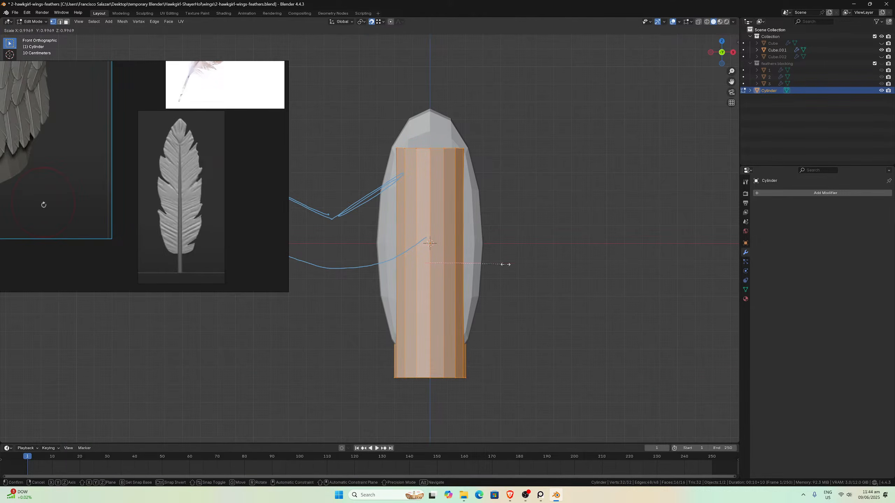
key(shift+z)
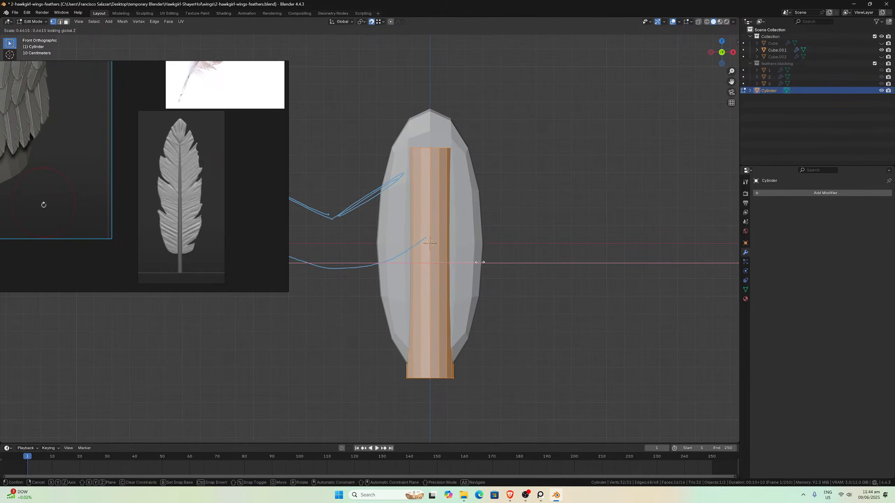
click(463, 262)
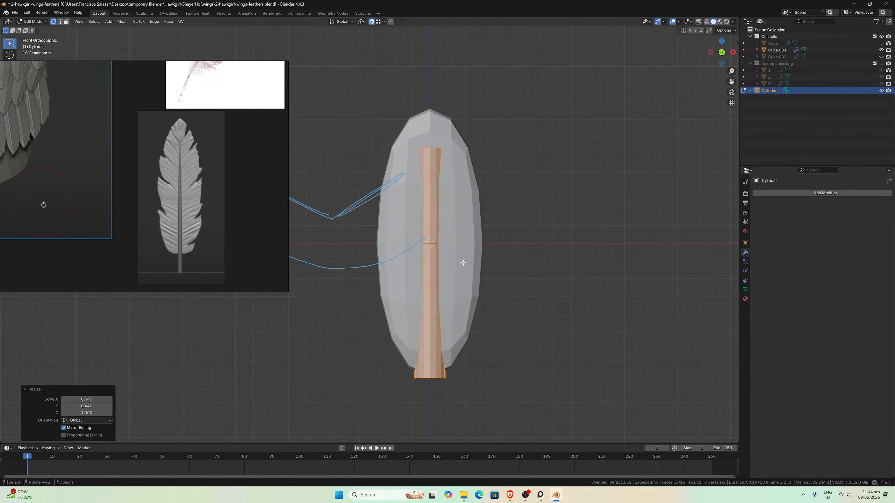
- Thin the whole cylinder further in right side view, scaling it to about 0.513 in X and Y with Z locked
middle_drag(463, 263, 451, 225)
drag(730, 84, 704, 30)
mouse_move(463, 321)
middle_down()
mouse_move(455, 316)
mouse_move(483, 314)
mouse_move(461, 325)
middle_up()
mouse_move(420, 313)
middle_down()
mouse_move(434, 288)
mouse_move(386, 322)
mouse_move(407, 341)
mouse_move(382, 336)
mouse_move(395, 333)
middle_up()
key(KP_3)
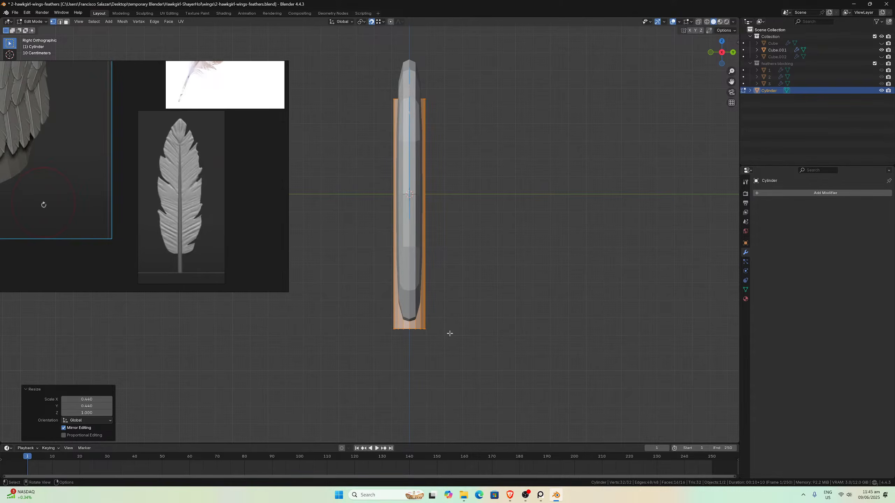
key(s)
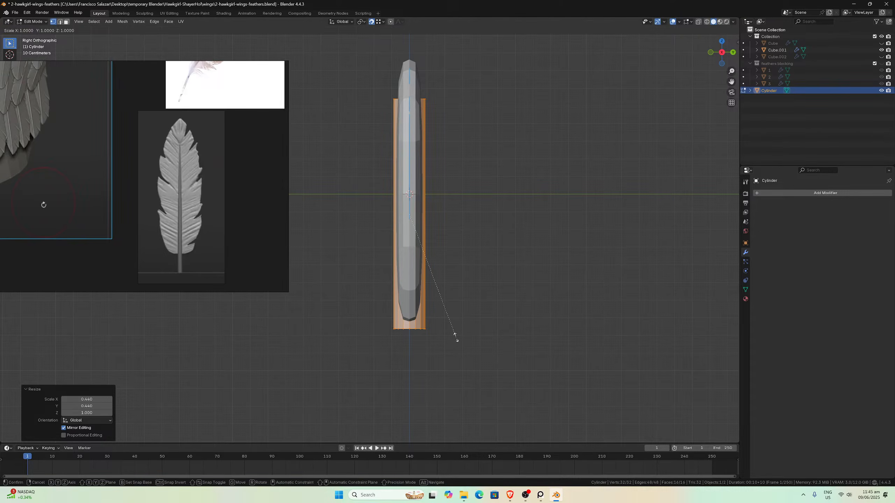
key(shift+z)
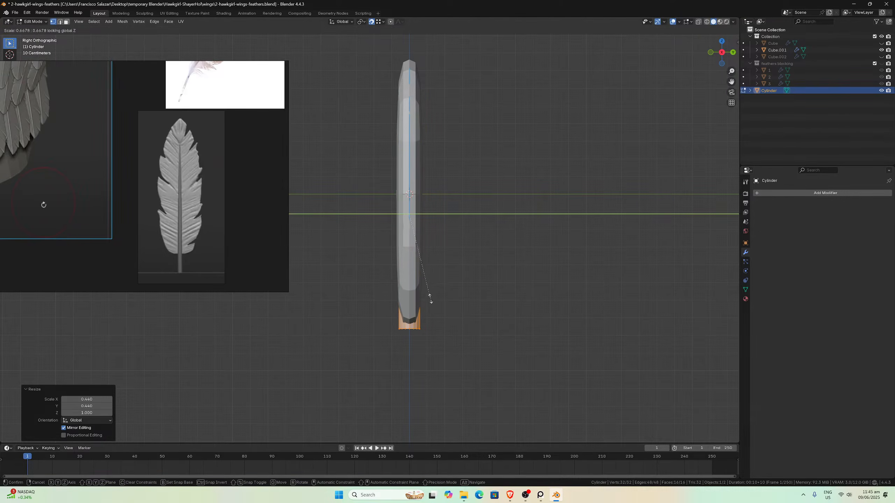
click(419, 281)
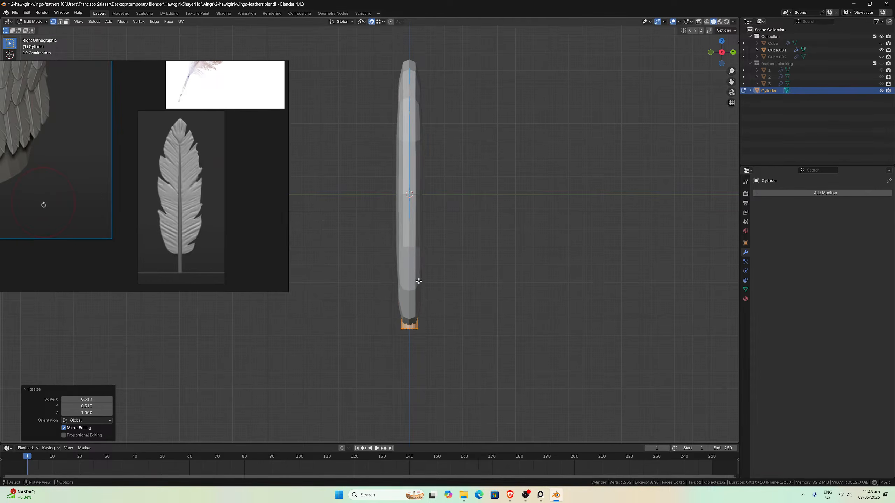
- Switch editing to the feather shape Cube.001 and scale its whole mesh along Y to about 0.49 in right side view
click(418, 286)
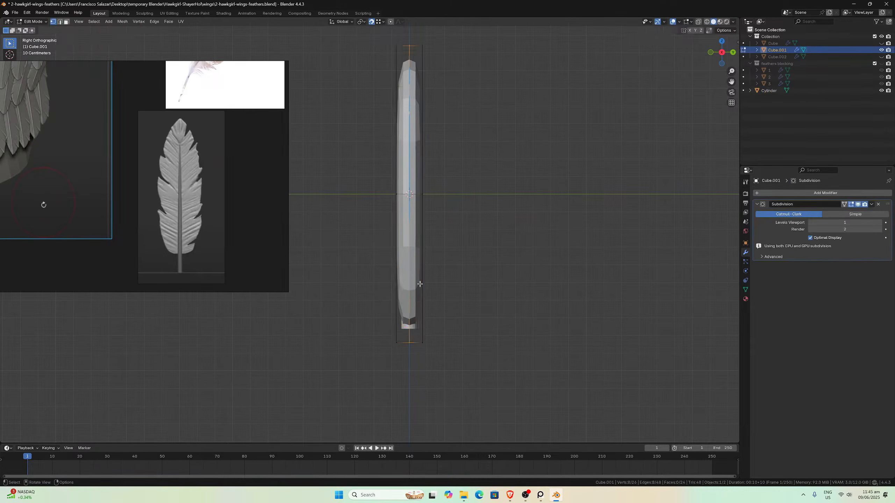
middle_drag(428, 292, 443, 306)
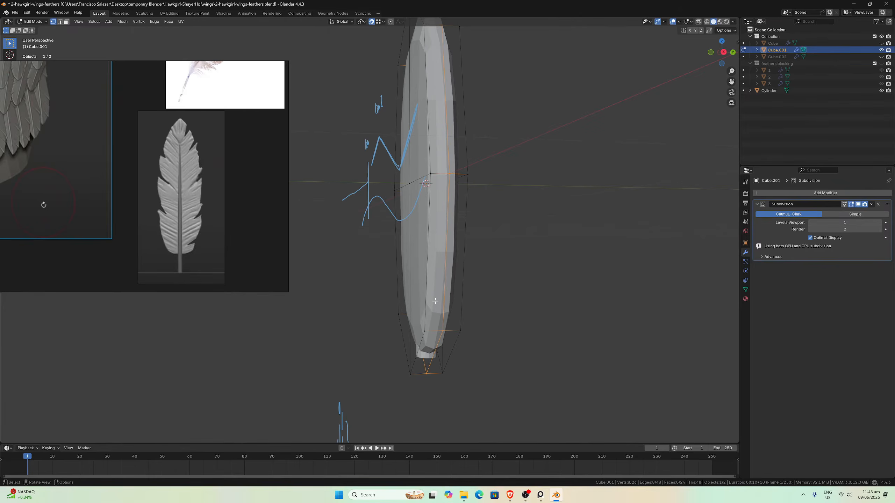
key(a)
key(KP_5)
middle_drag(515, 296, 511, 293)
key(KP_3)
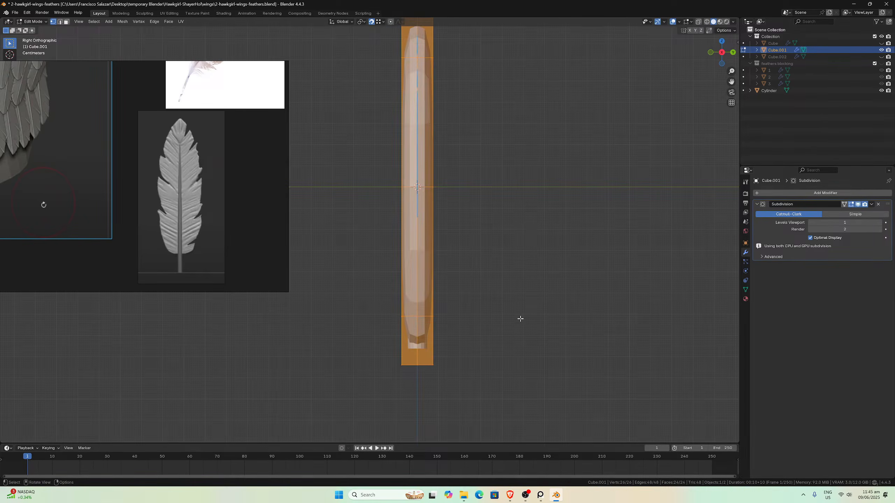
key(s)
key(y)
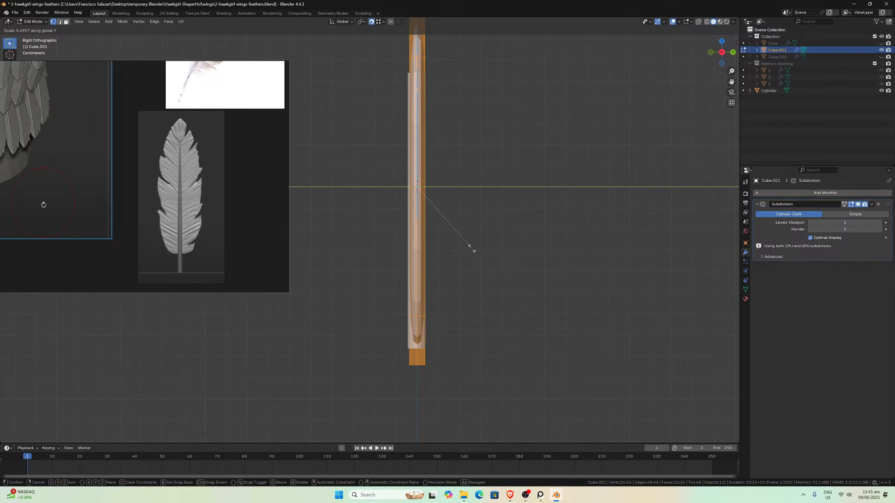
click(472, 248)
- Switch editing back to the cylinder and scale its lower vertex ring to about 1.311 in X and Y only
key(Tab)
click(409, 319)
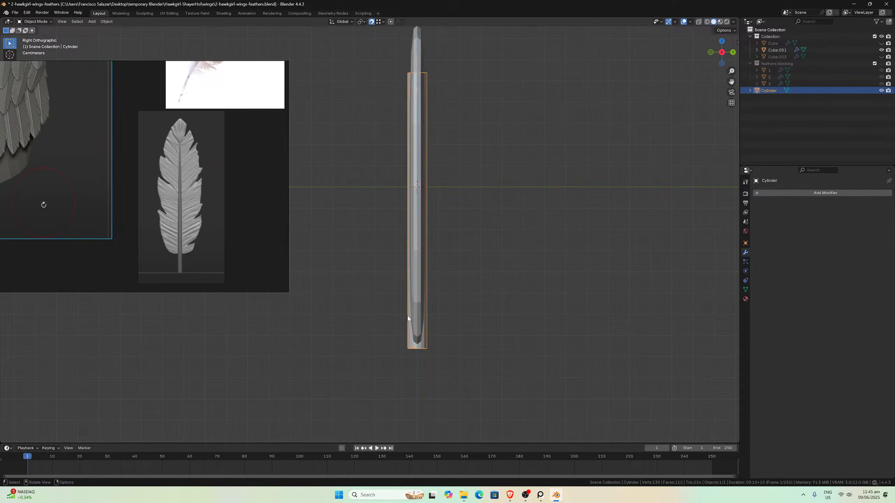
key(Tab)
click(417, 348)
alt+click(416, 348)
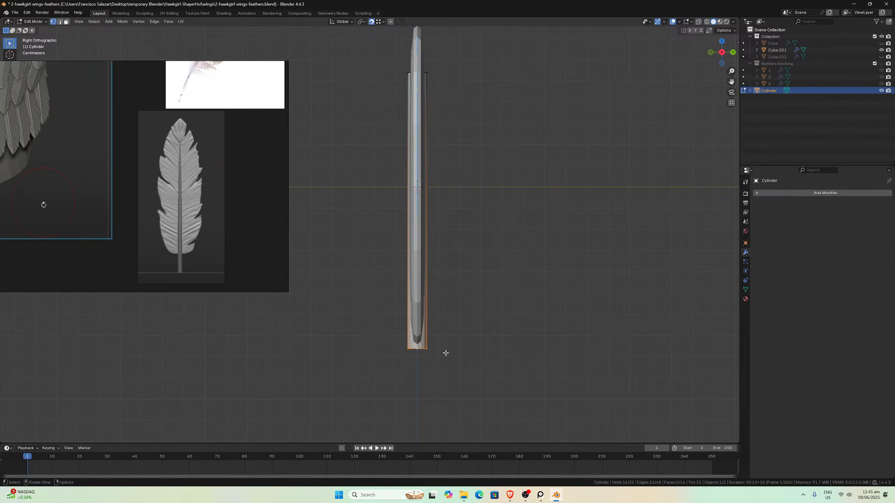
key(s)
key(shift+z)
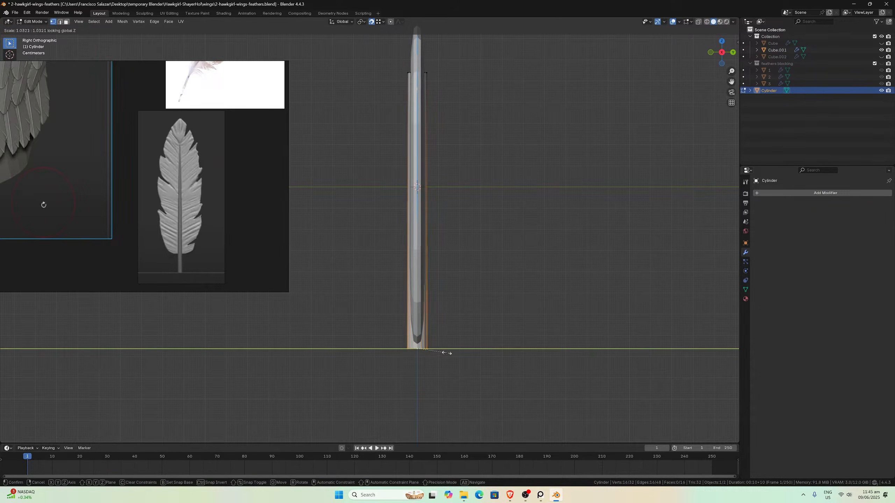
click(454, 356)
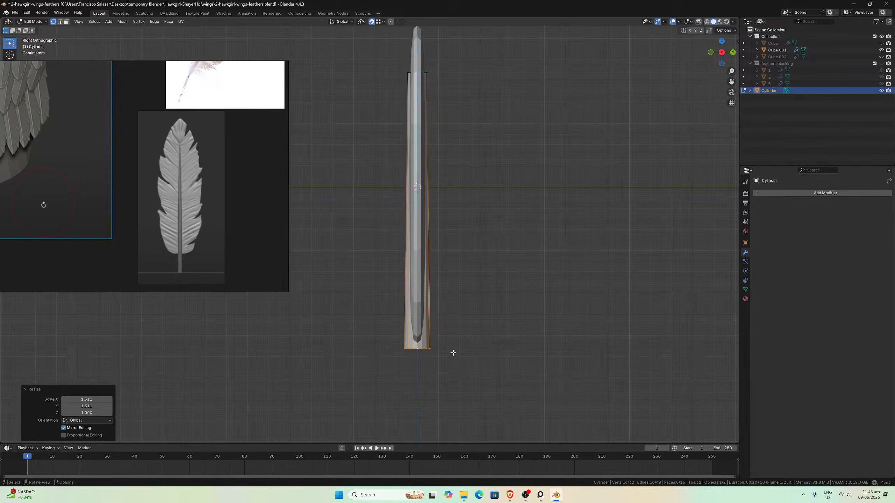
- Scale the cylinder's upper vertex ring to about 0.82 in X and Y only to taper the shaft
middle_drag(453, 354, 477, 300)
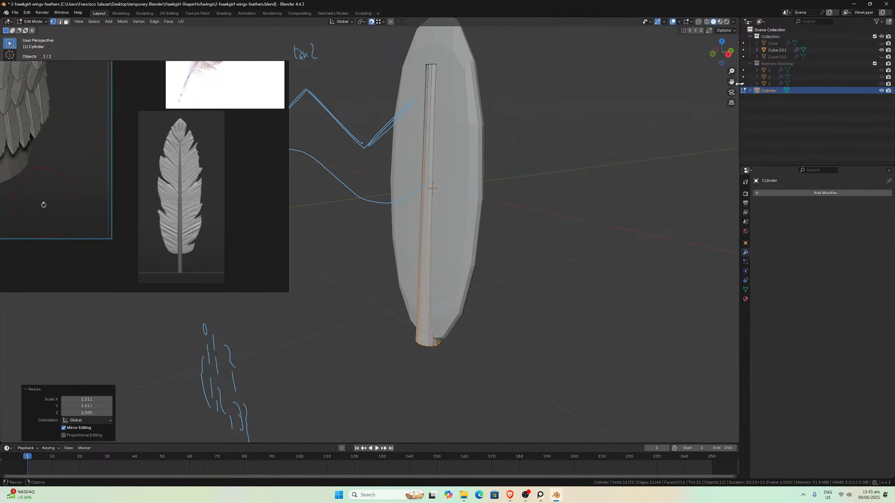
shift+middle_drag(645, 135, 403, 254)
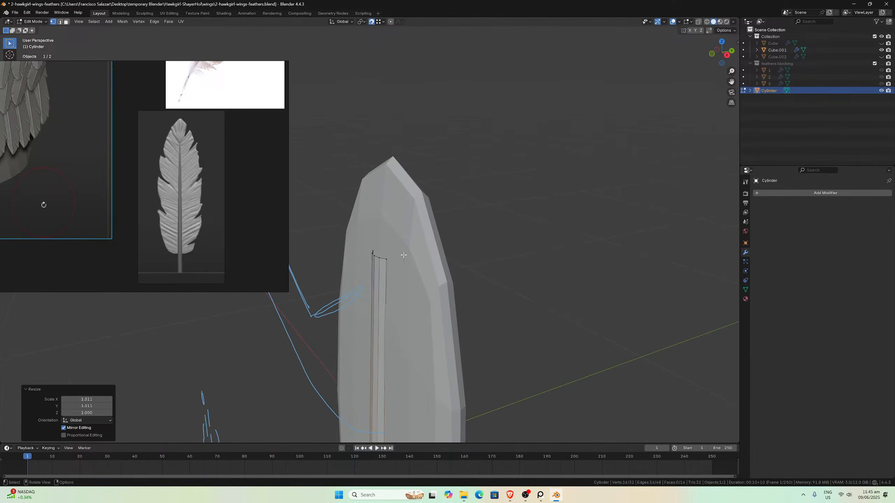
click(381, 258)
alt+click(384, 259)
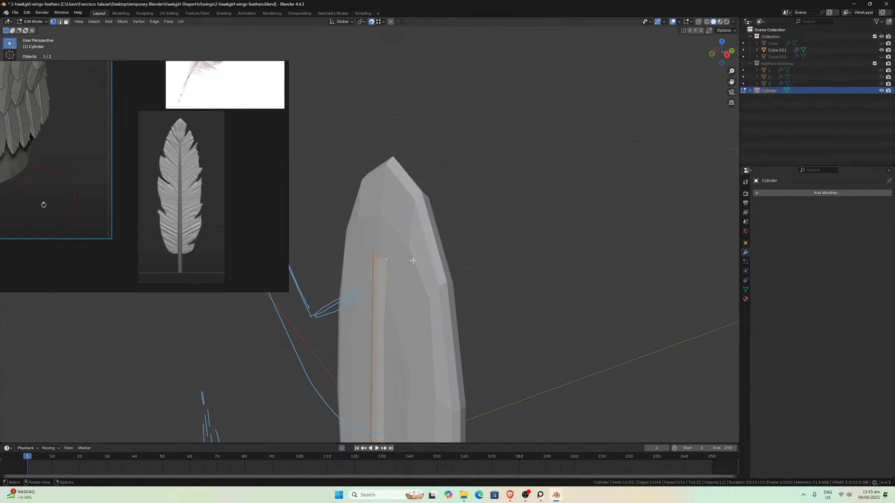
key(s)
key(shift+z)
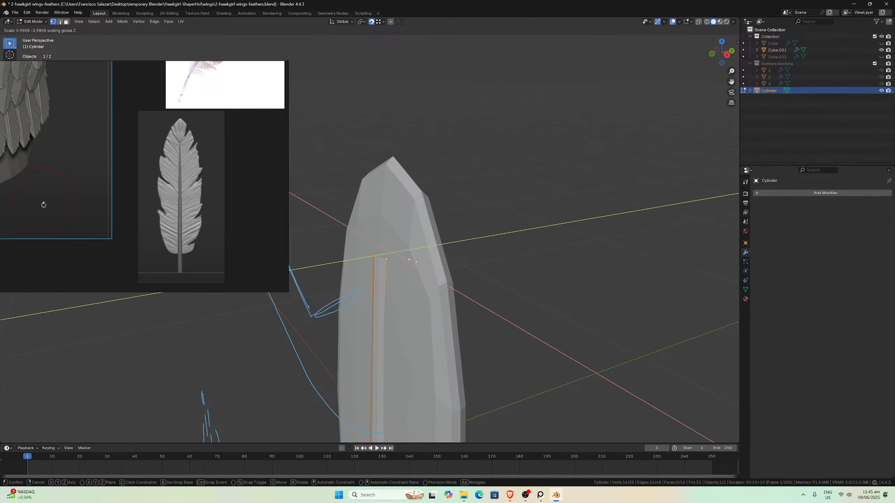
click(409, 259)
- Move the reference image window clear of the mesh menus and close the shaft's upper opening with Grid Fill
middle_drag(409, 259, 417, 277)
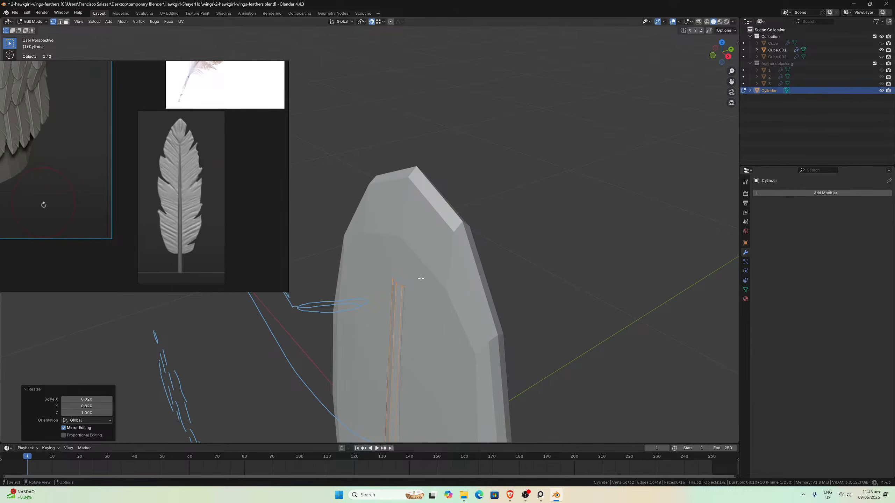
click(183, 22)
drag(145, 68, 67, 156)
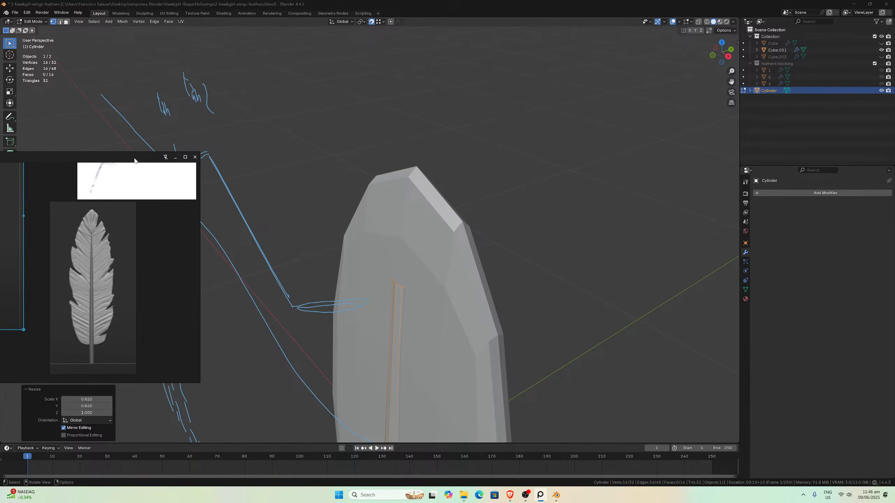
drag(134, 160, 106, 155)
click(168, 22)
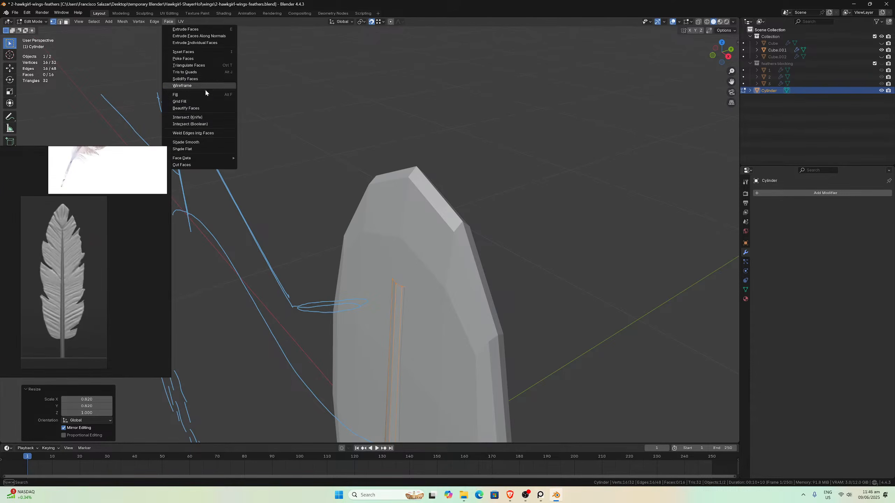
click(190, 101)
- Extrude the shaft's lower edge ring inward at a scale of about 0.595 and close the inner opening with Grid Fill
middle_drag(369, 249, 402, 305)
key(alt+a)
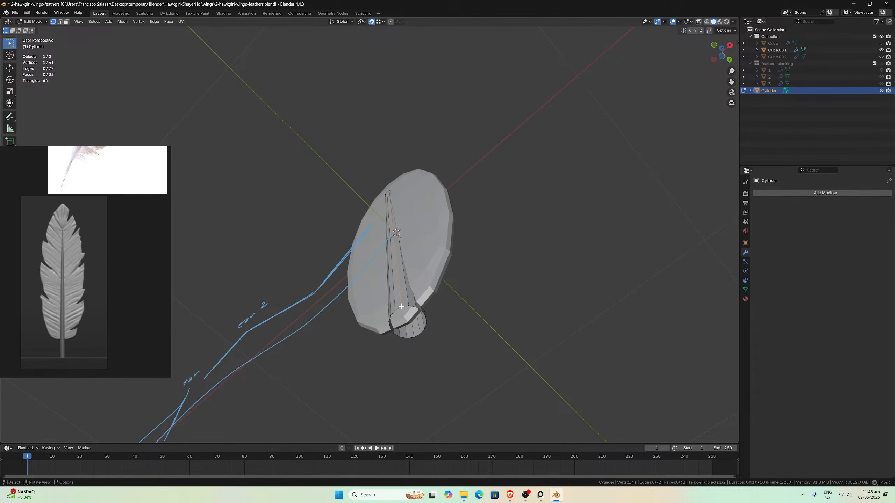
alt+click(402, 306)
key(e)
key(s)
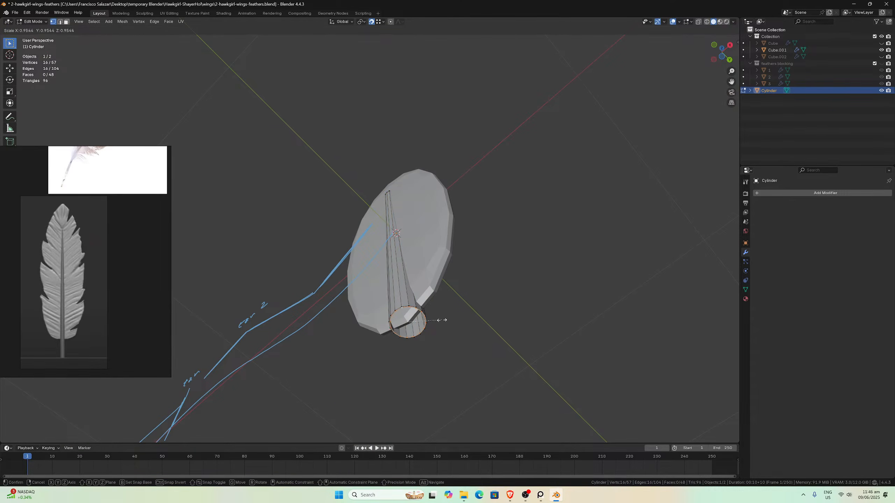
click(429, 319)
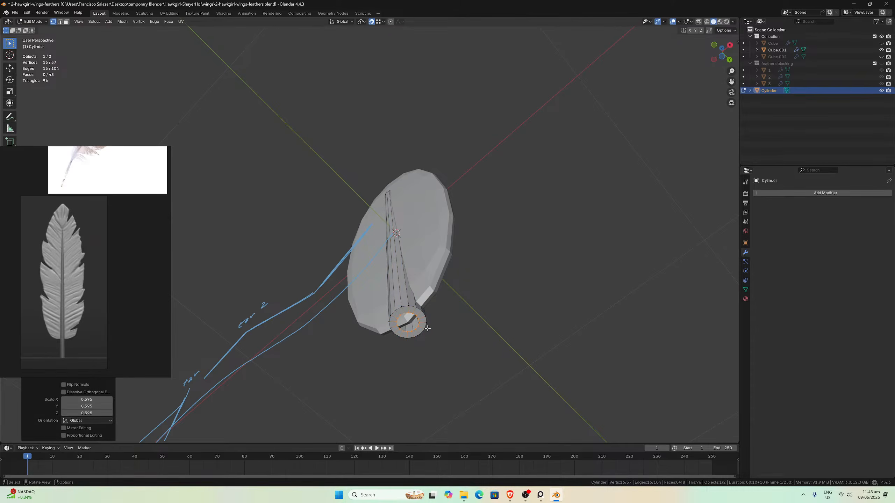
click(168, 22)
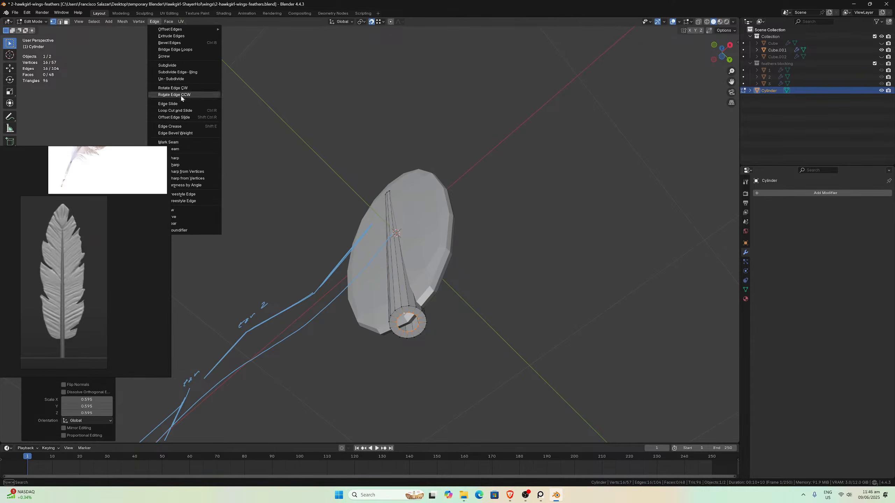
click(180, 101)
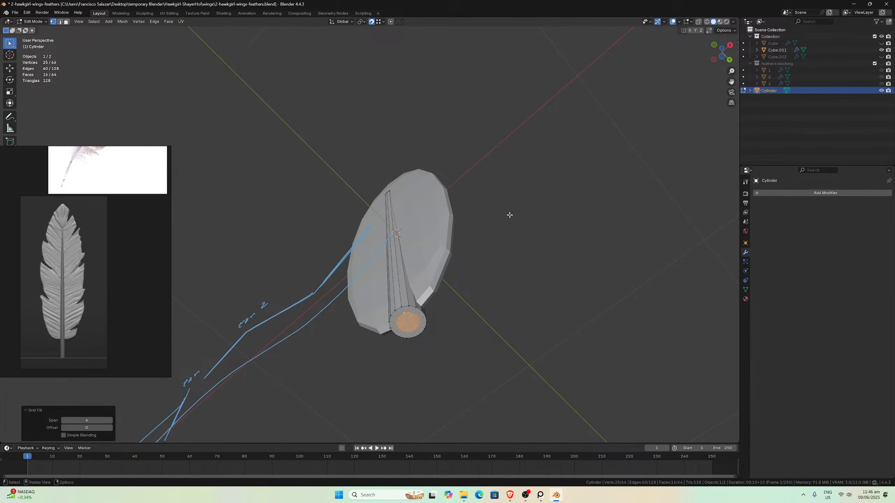
- Leave mesh editing and copy the feather block's Subdivision modifier to the shaft cylinder
middle_drag(510, 214, 488, 250)
key(Tab)
shift+click(419, 298)
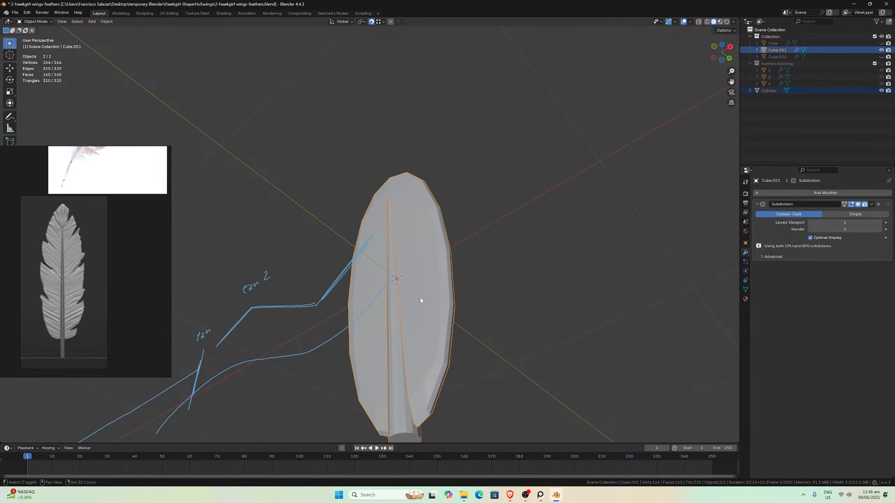
key(ctrl+l)
mouse_move(420, 297)
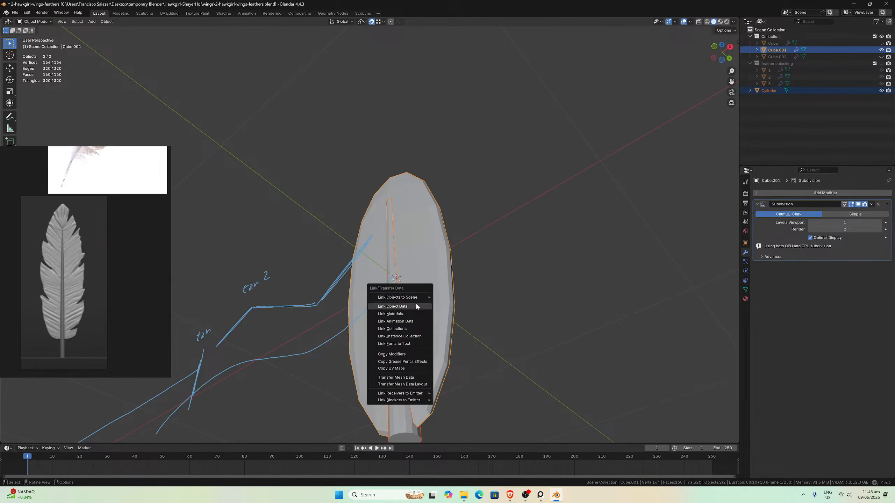
click(405, 354)
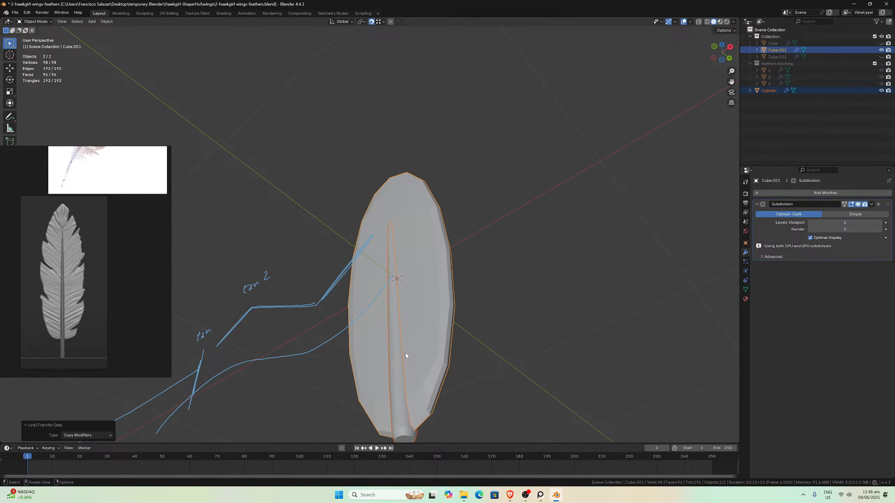
- Check the smoothed shaft against the feather block from the side and front, and save the file
mouse_move(416, 339)
middle_down()
mouse_move(433, 366)
mouse_move(454, 282)
mouse_move(446, 295)
mouse_move(466, 301)
middle_up()
scroll(433, 366, up, 5)
click(436, 336)
scroll(437, 327, down, 3)
key(KP_3)
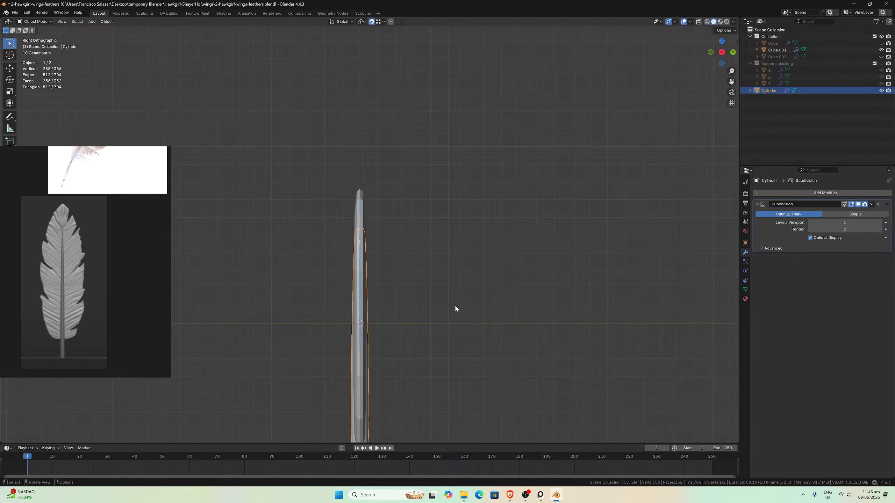
key(KP_1)
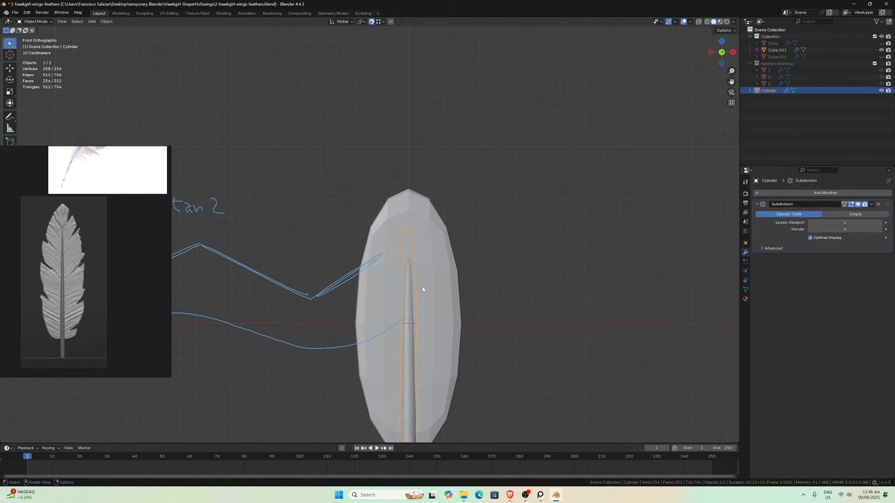
key(ctrl+s)
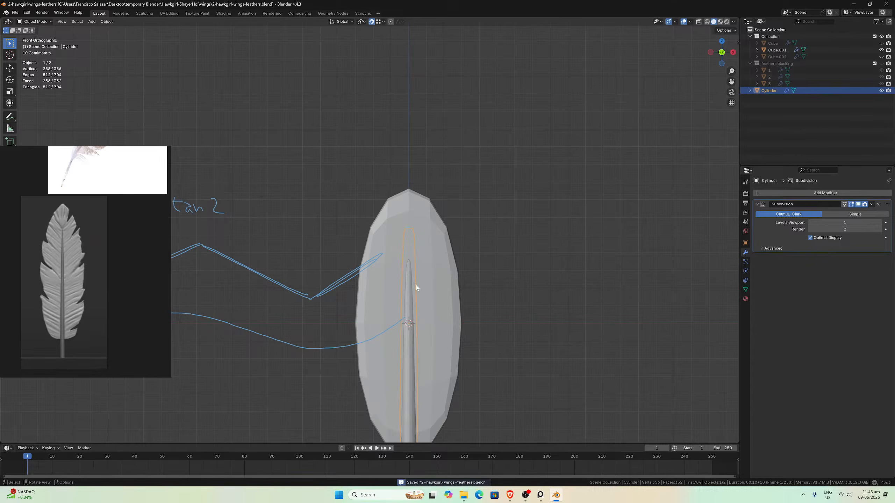
click(419, 289)
scroll(437, 281, down, 3)
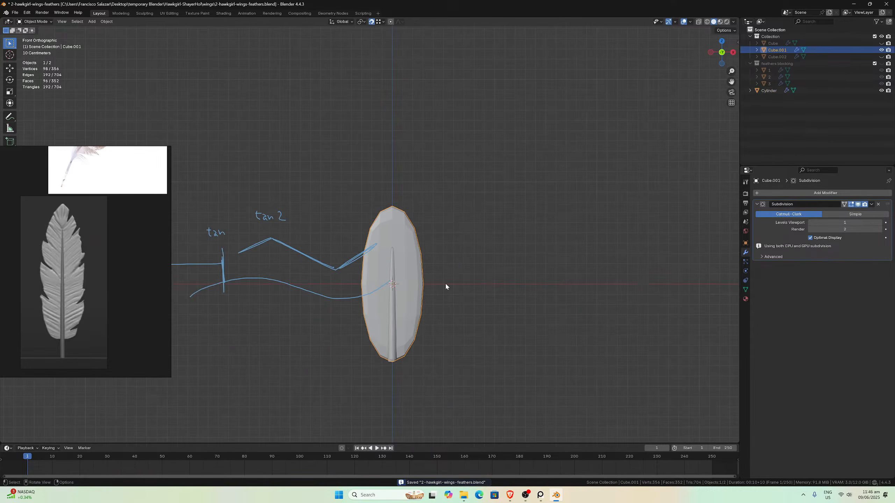
scroll(446, 286, up, 3)
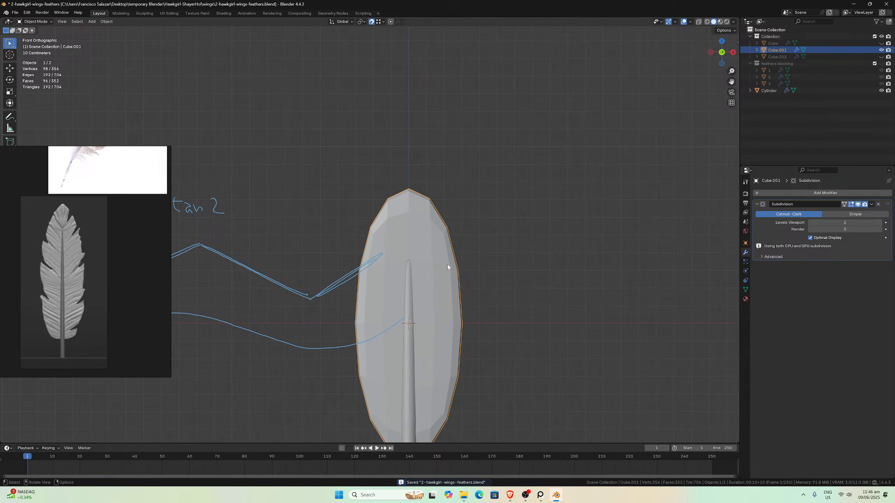
mouse_move(429, 293)
middle_down()
mouse_move(419, 282)
mouse_move(368, 274)
mouse_move(428, 286)
middle_up()
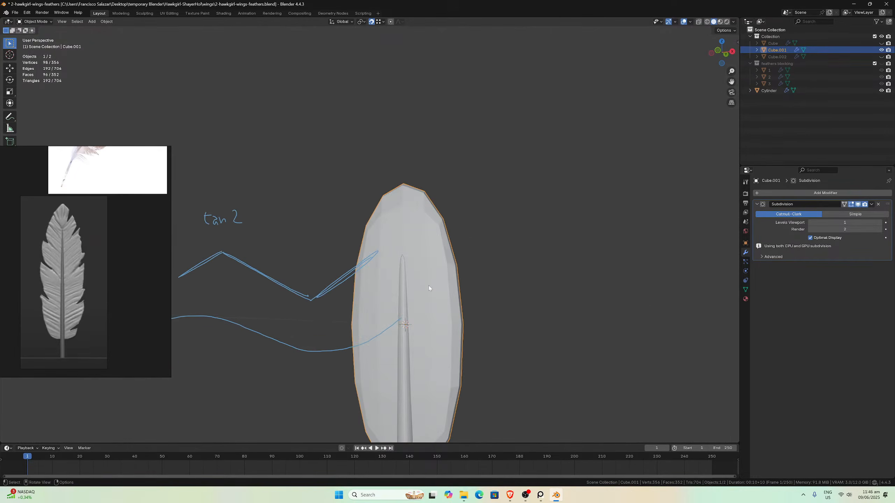
click(402, 289)
click(430, 262)
key(KP_3)
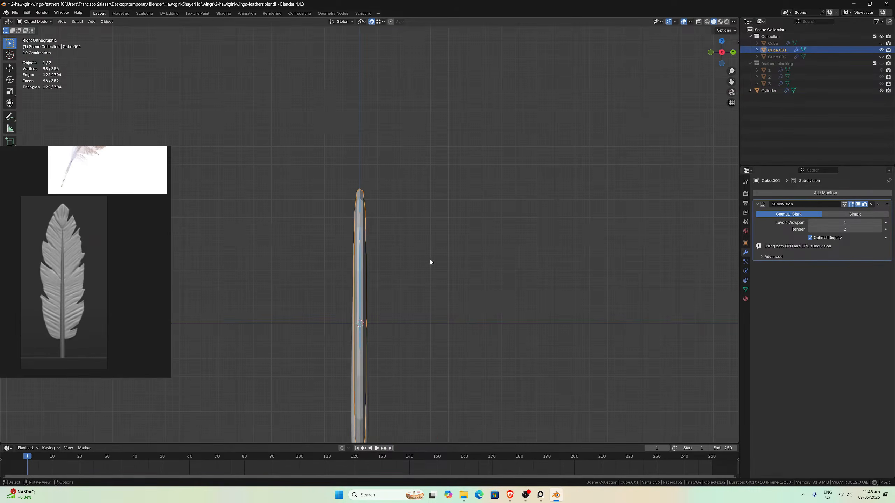
- Unhide Cube.002 and move it into a new collection named backup
click(776, 56)
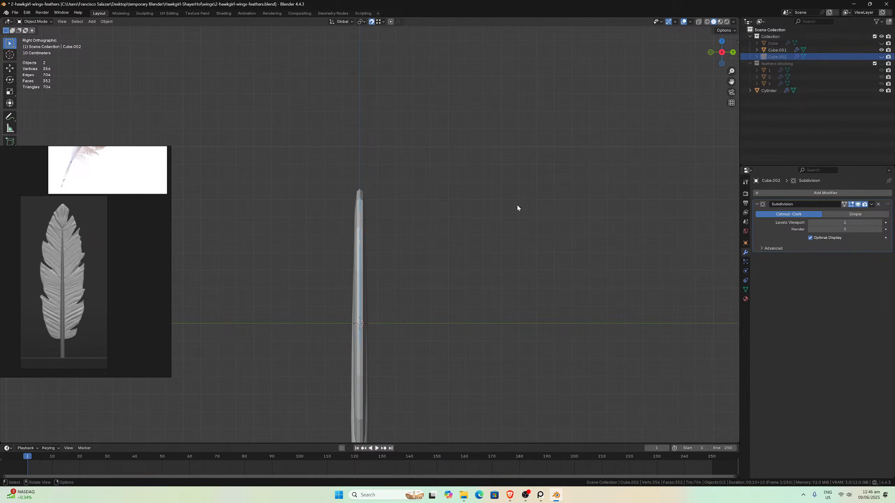
key(m)
key(m)
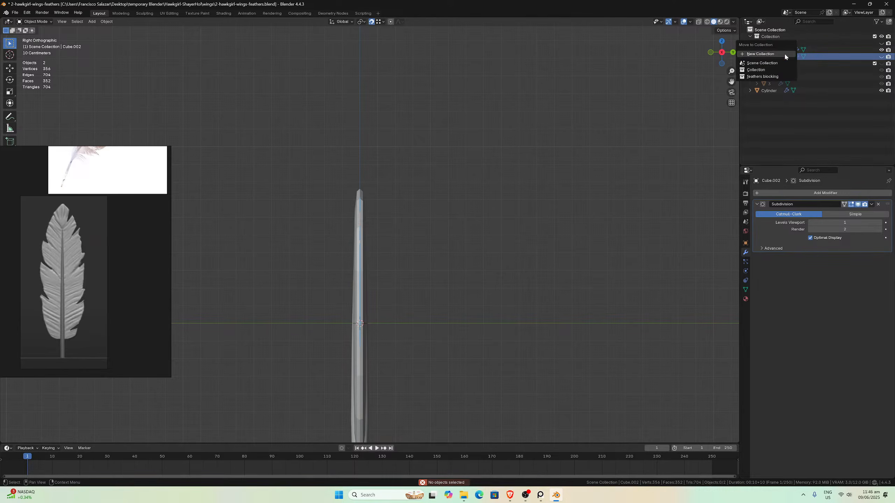
click(882, 57)
click(773, 58)
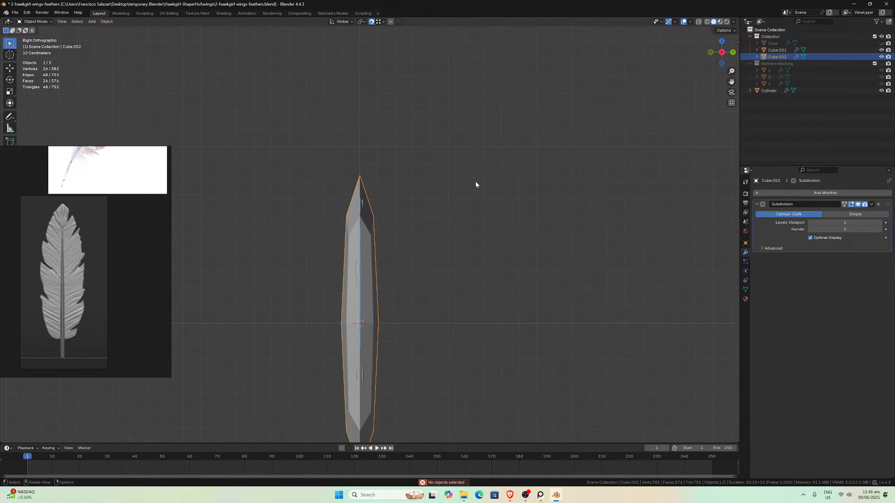
key(m)
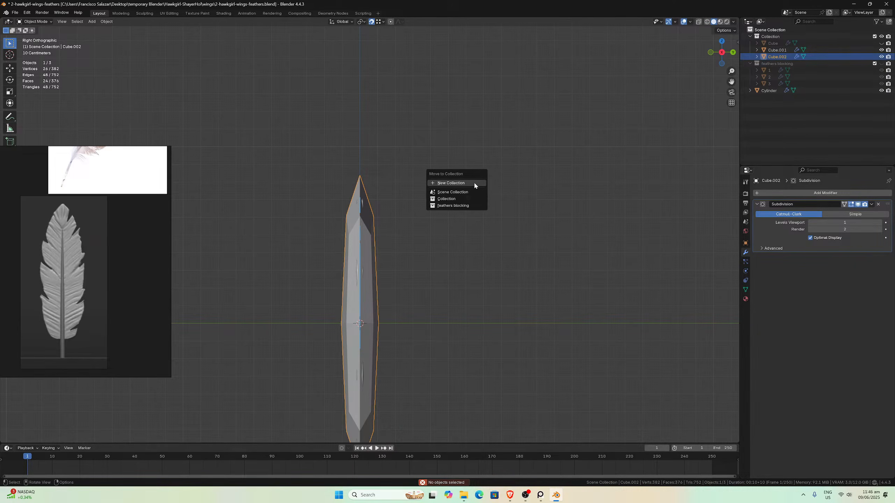
click(474, 182)
text(backup)
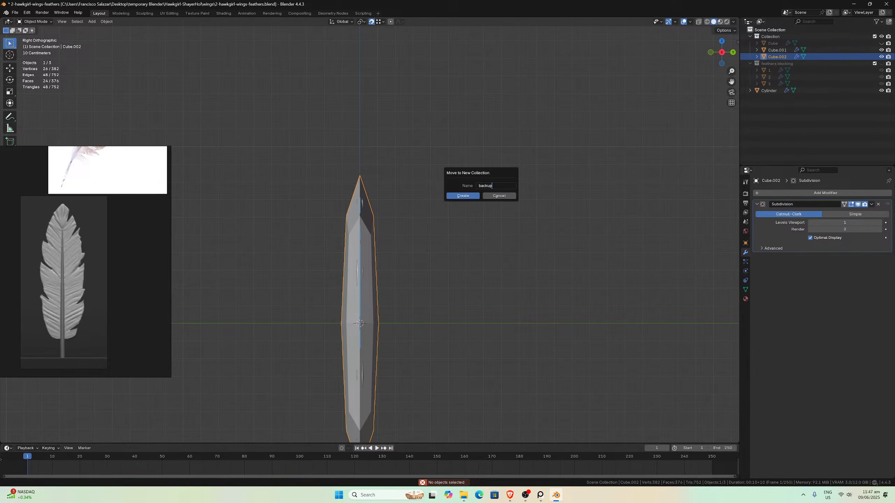
click(453, 197)
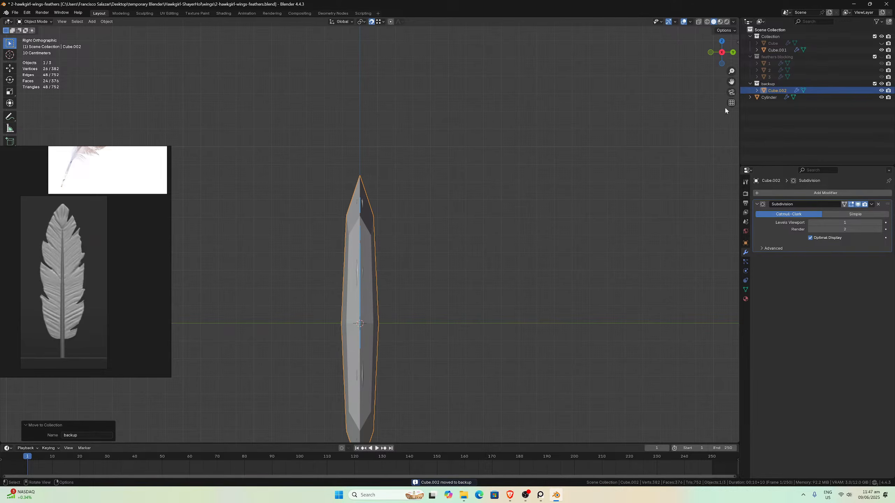
click(774, 98)
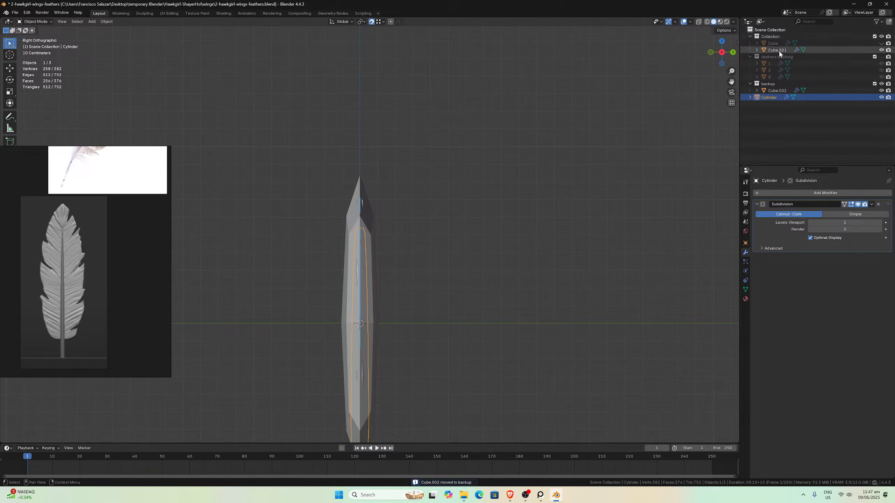
key(m)
click(514, 222)
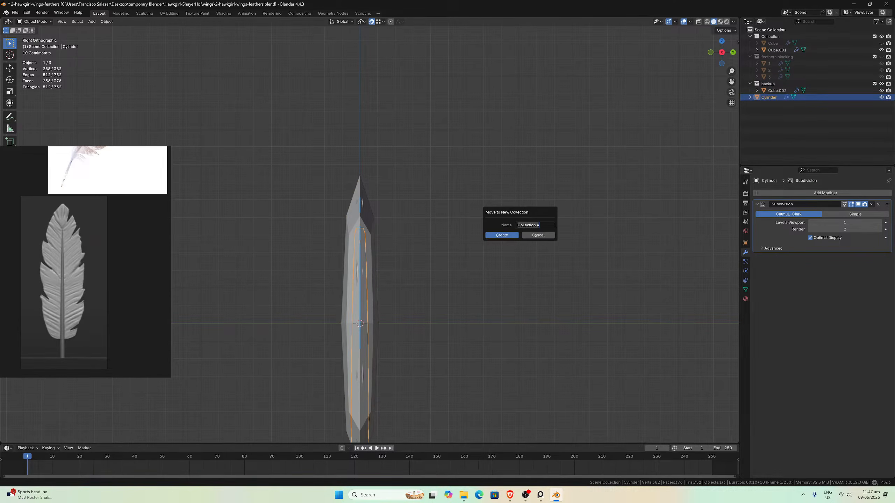
text(feathers)
click(777, 51)
key(m)
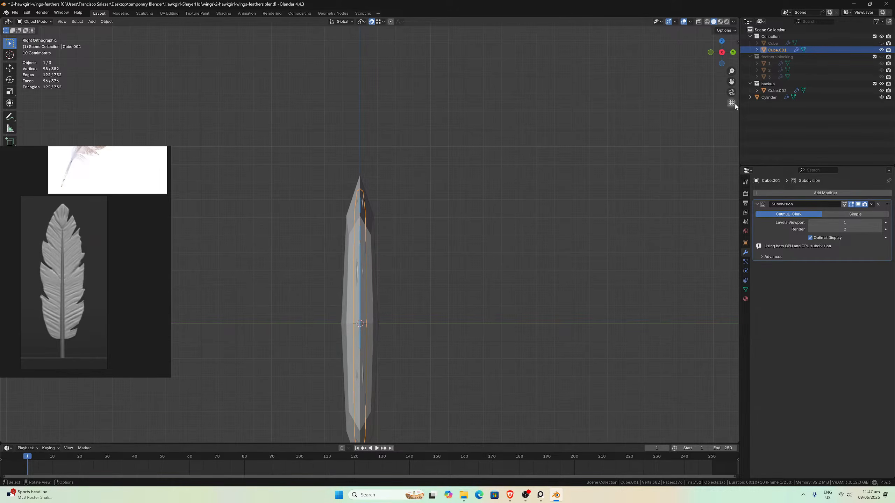
- Move the shaft cylinder into a new collection named feathers
click(770, 97)
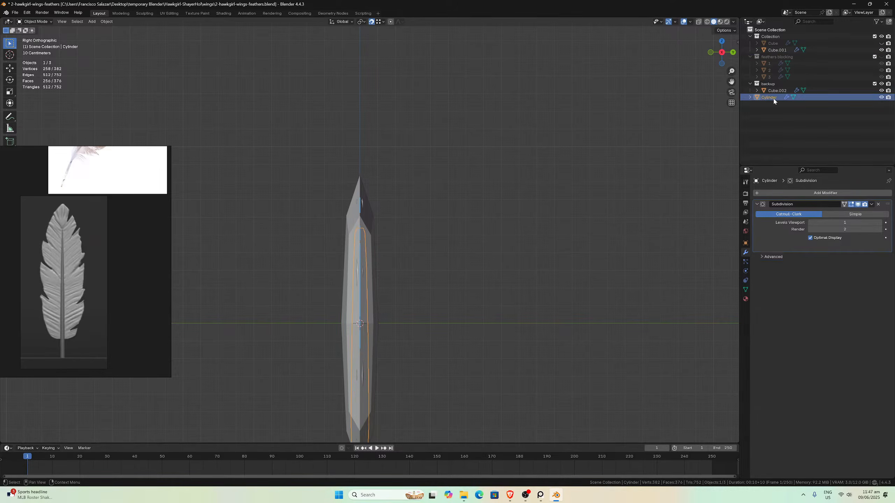
key(m)
click(477, 194)
text(feathers)
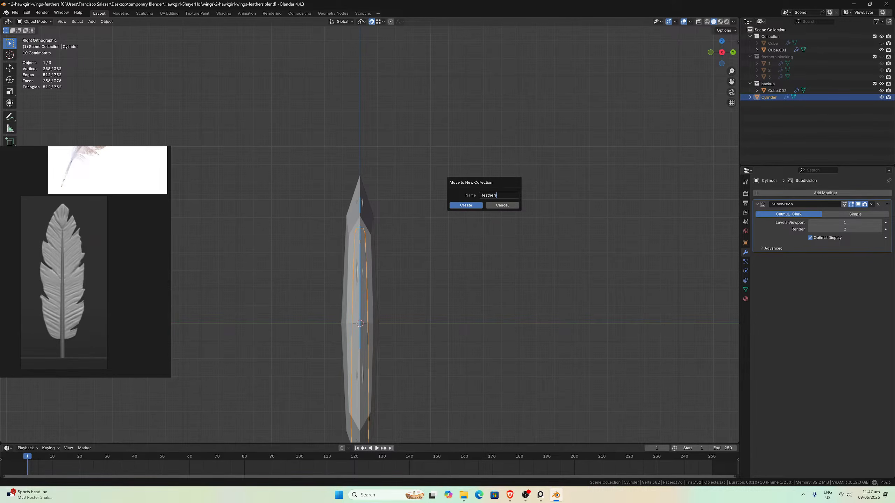
click(479, 206)
- Move the feather block Cube.001 into the feathers collection and collapse the feathers blocking collection
click(776, 50)
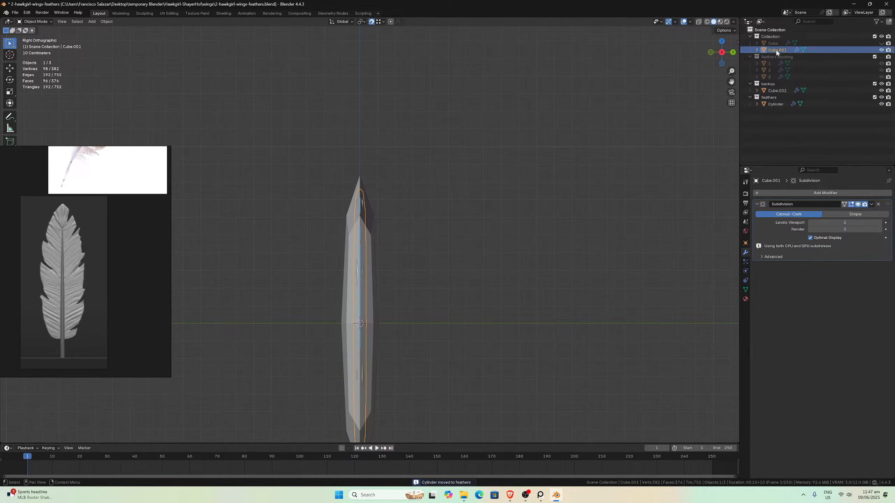
key(m)
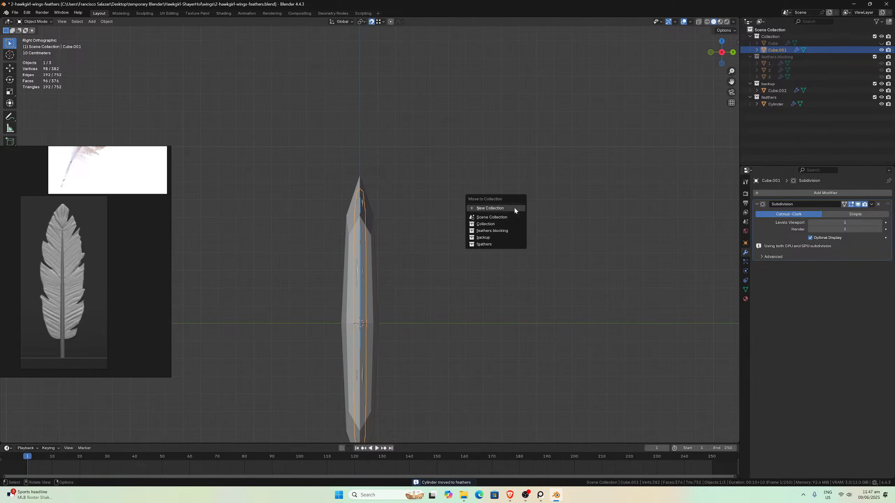
click(493, 242)
middle_drag(494, 242, 439, 260)
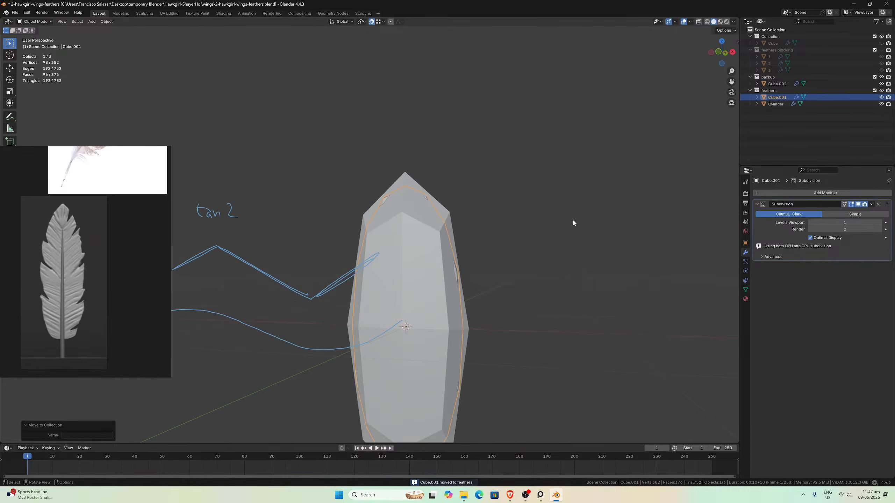
middle_drag(573, 220, 567, 225)
scroll(567, 224, down, 1)
click(751, 50)
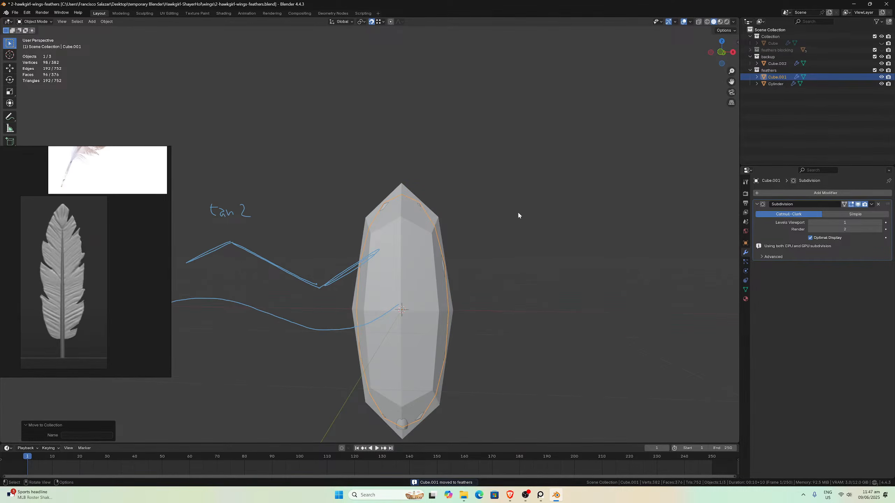
- Hide the backup collection and save the file
middle_drag(518, 211, 521, 209)
key(KP_3)
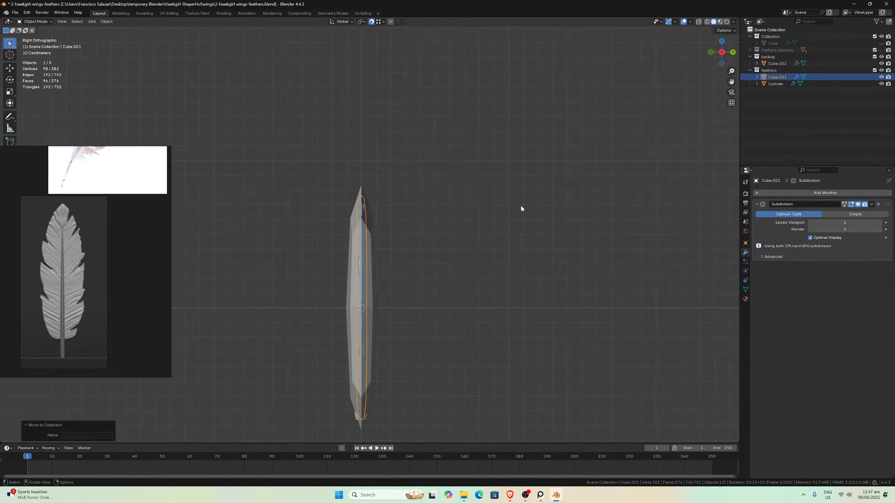
key(KP_1)
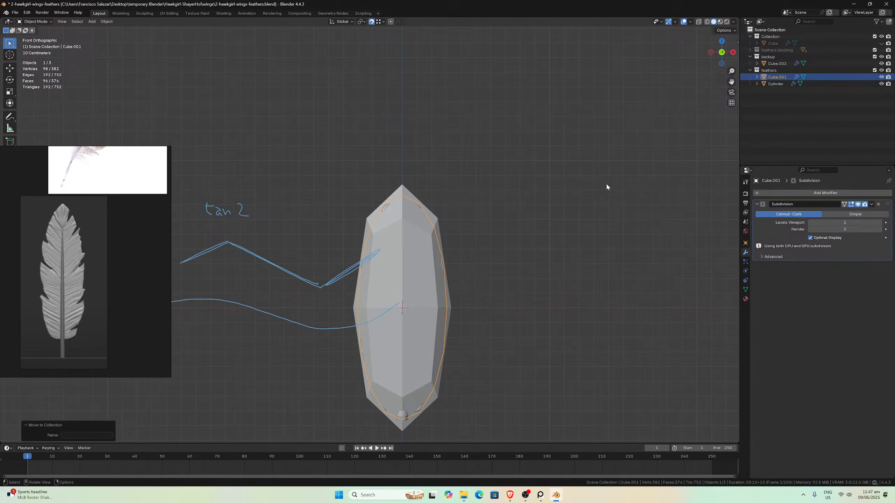
click(882, 57)
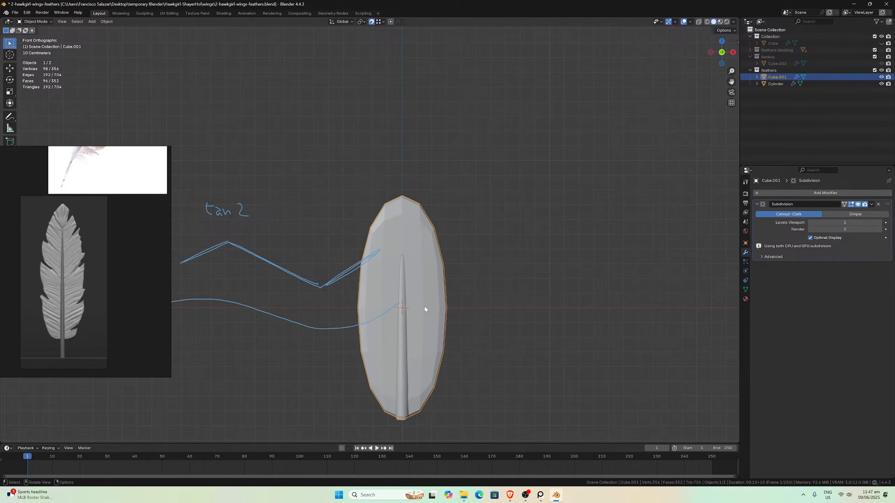
key(ctrl+s)
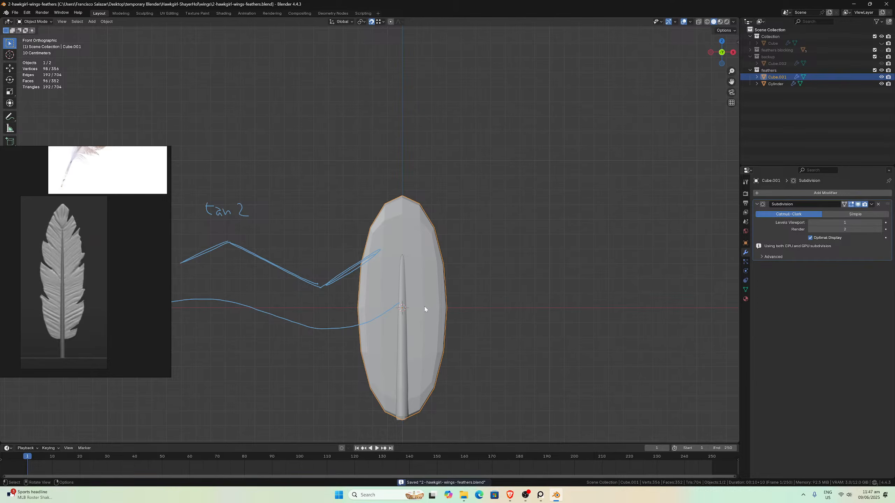
- Place the feather reference image window closer to the model and bring the whole feather into view beside it
scroll(425, 310, up, 2)
drag(108, 264, 215, 284)
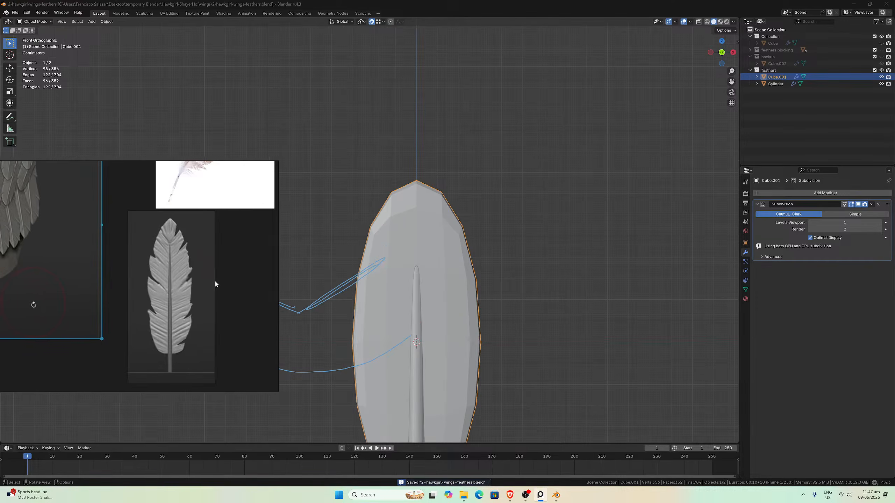
middle_drag(436, 320, 425, 290)
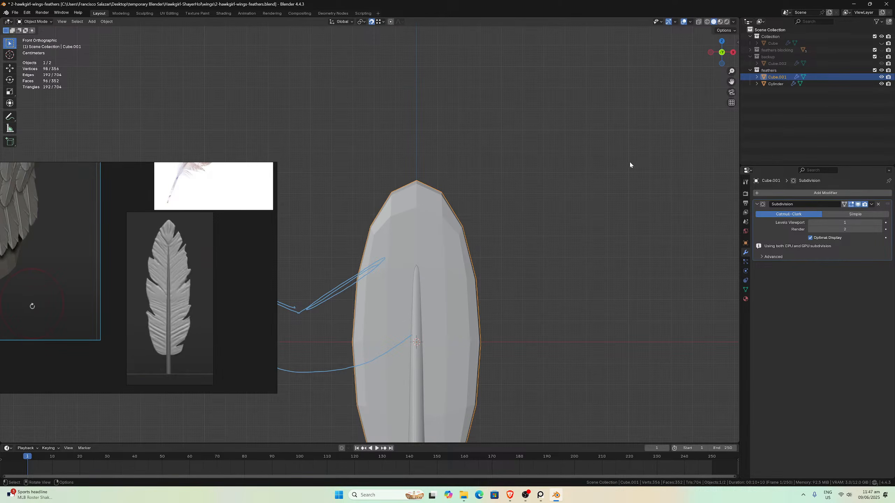
drag(732, 82, 472, 345)
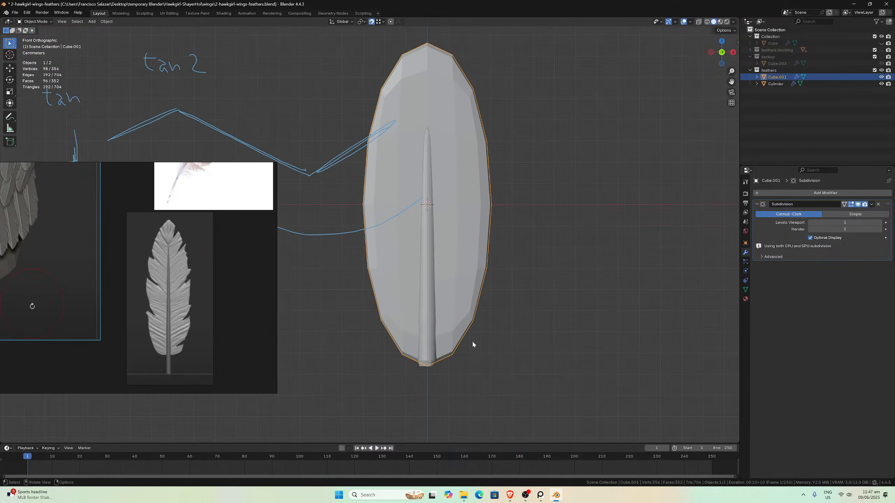
- Add three evenly spaced loop cuts along the length of the shaft cylinder
click(430, 346)
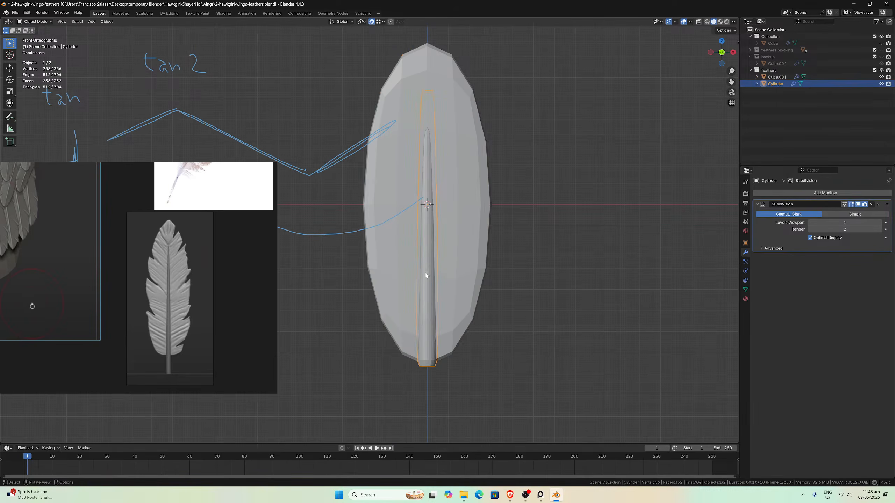
key(Tab)
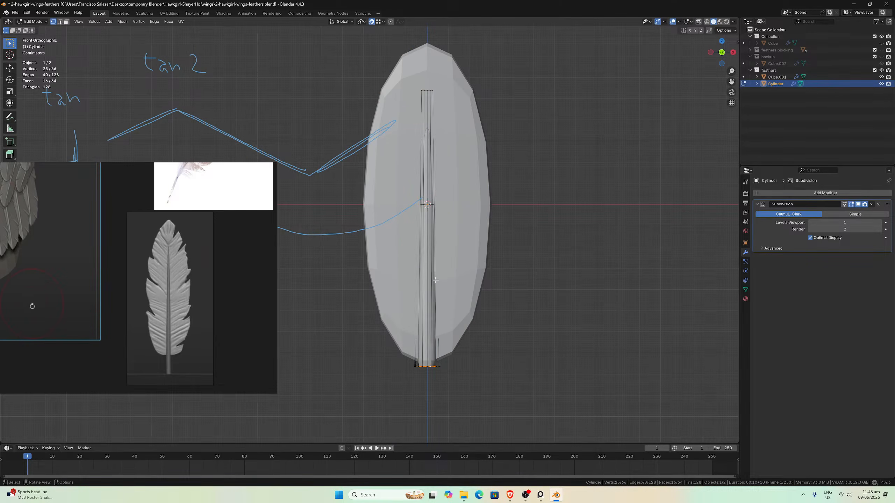
key(Tab)
key(Tab)
middle_drag(431, 245, 442, 222)
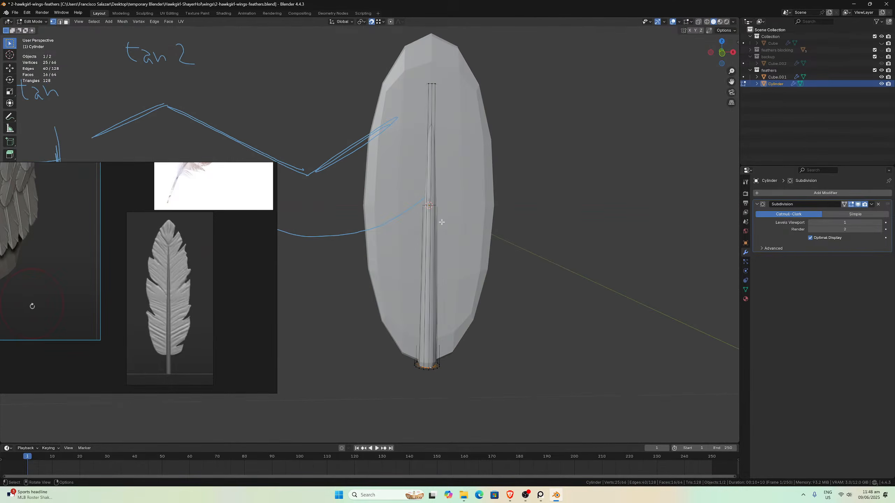
key(ctrl+r)
scroll(442, 221, up, 1)
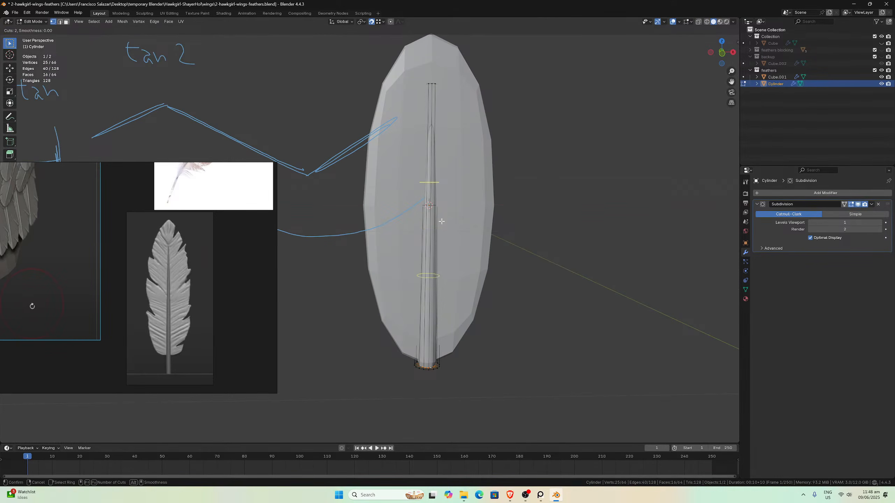
click(442, 221)
right_click(441, 221)
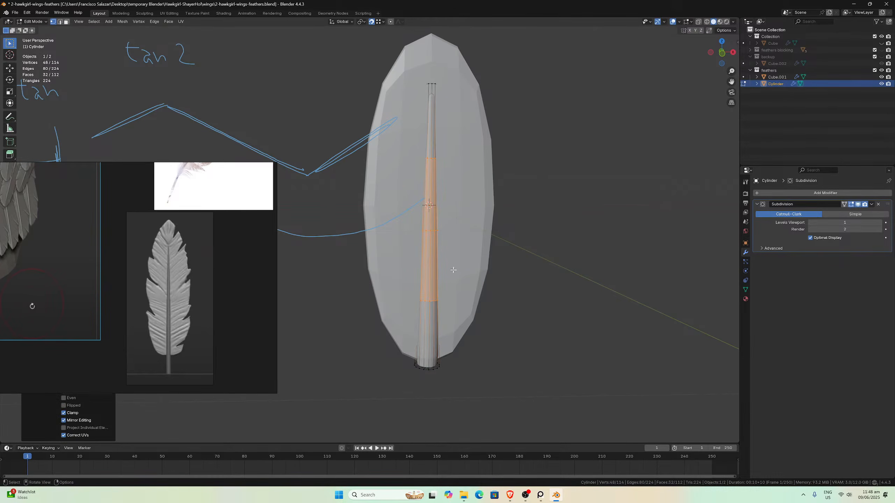
key(Tab)
- Add one loop cut across the lower half and one across the upper half of the feather block Cube.001
click(482, 294)
middle_drag(504, 281, 482, 273)
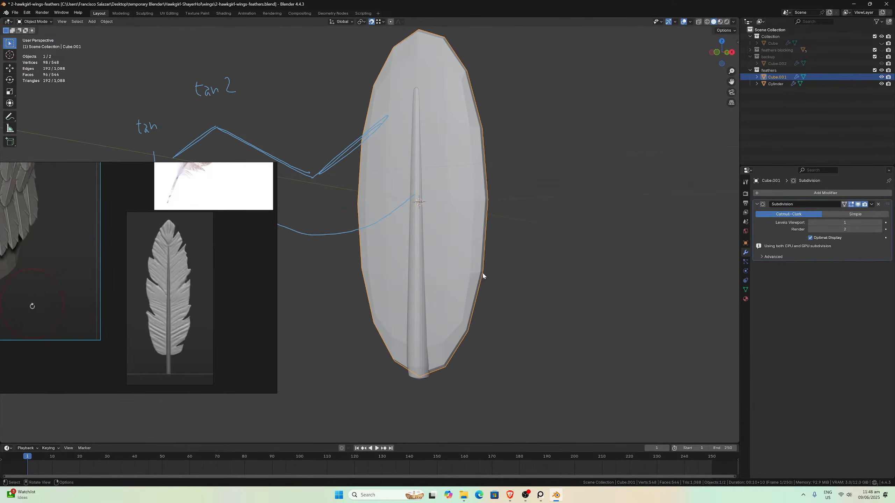
key(KP_1)
key(Tab)
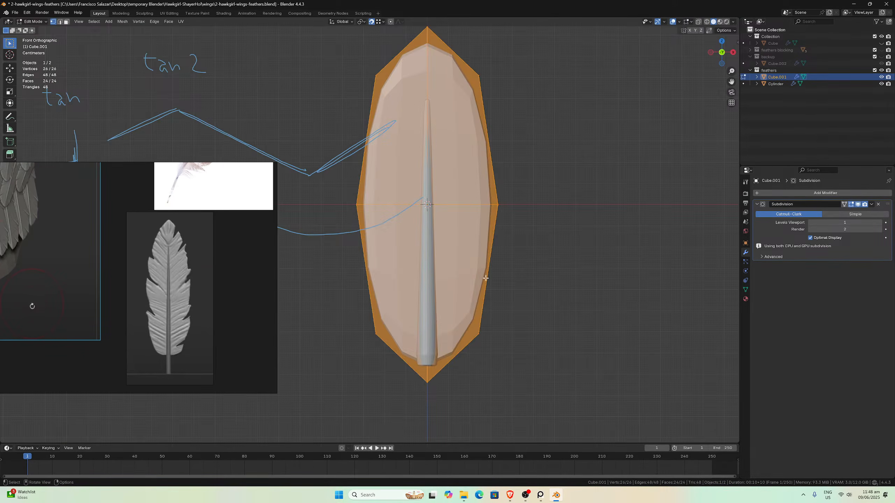
key(ctrl+r)
click(488, 279)
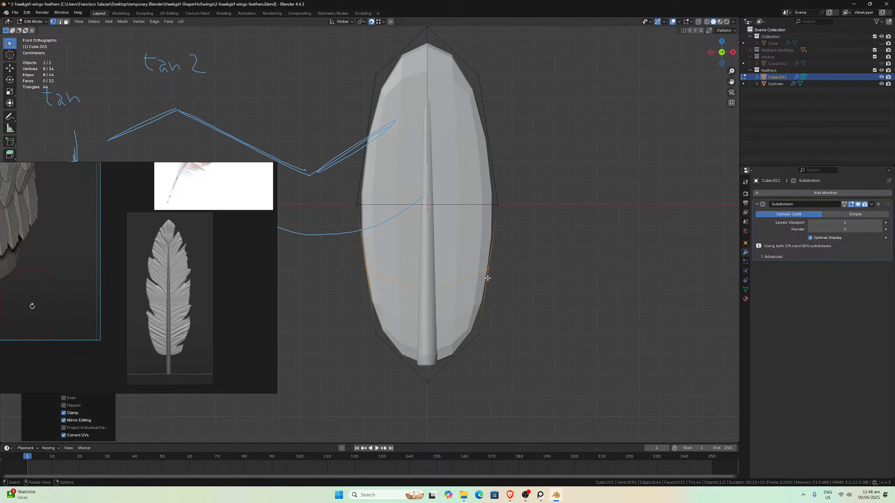
click(483, 144)
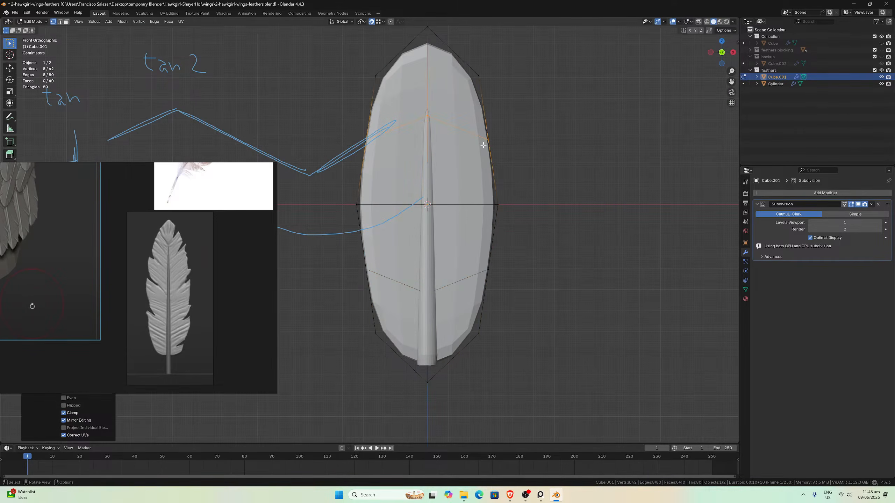
middle_drag(497, 138, 490, 128)
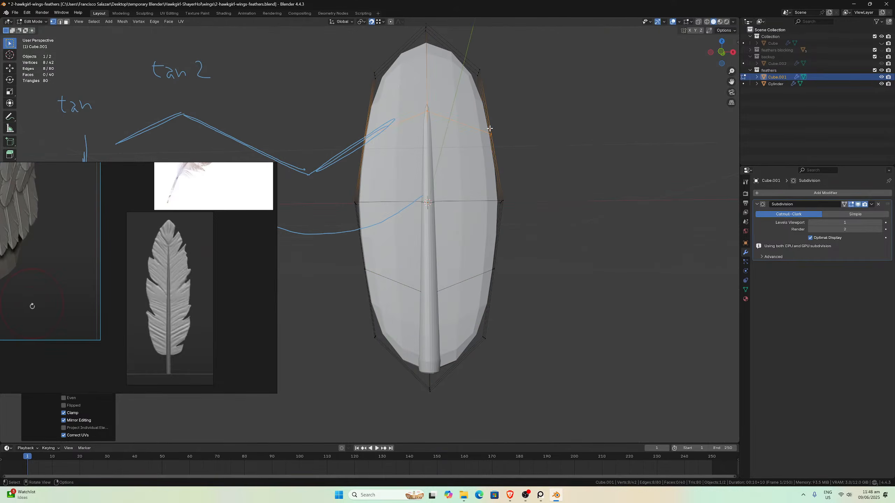
key(KP_1)
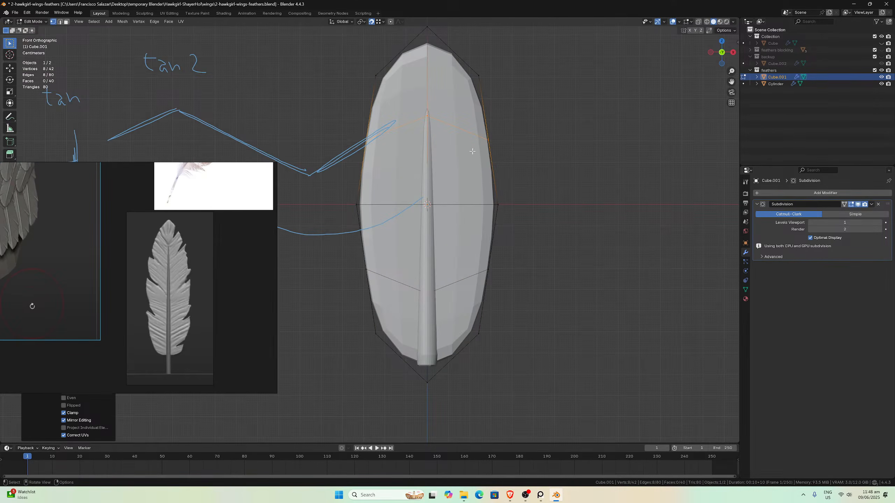
scroll(483, 138, down, 2)
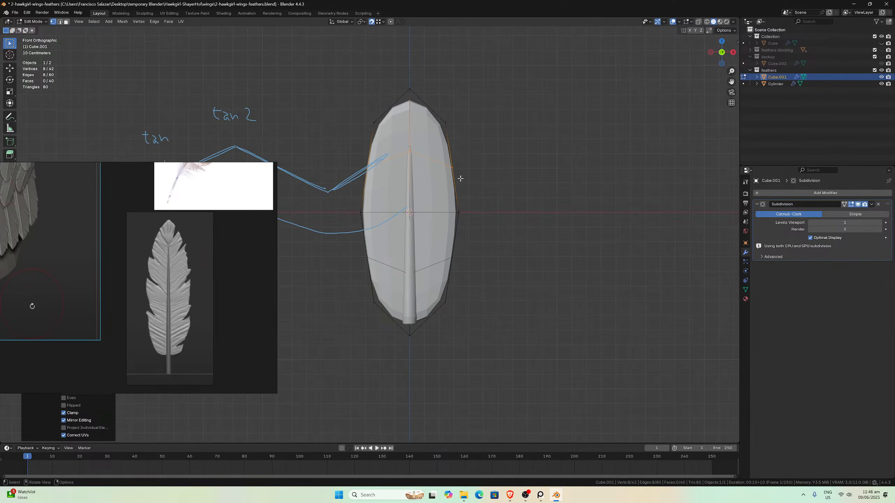
key(Tab)
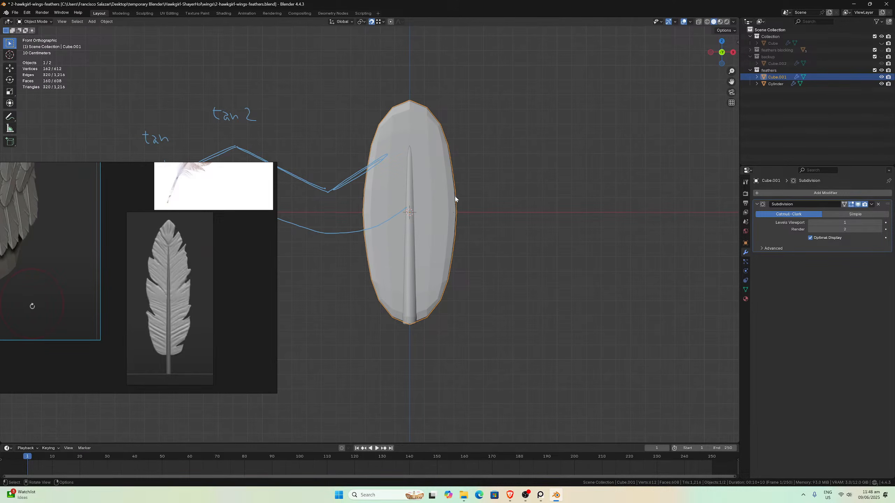
- Set the viewport level of the feather block's Subdivision modifier to 3
scroll(456, 198, up, 1)
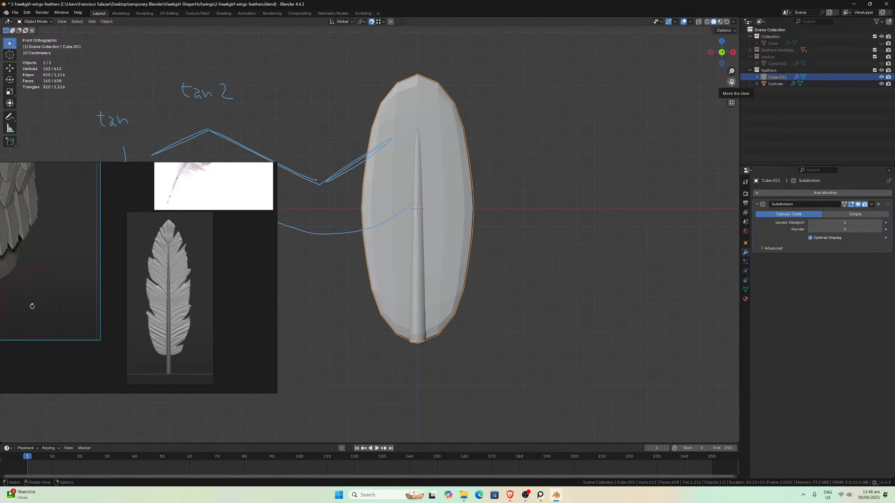
drag(731, 83, 744, 95)
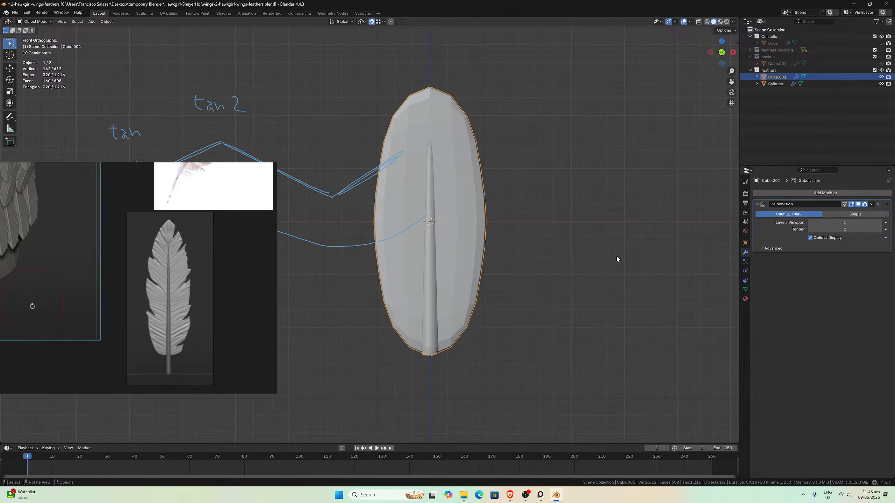
middle_drag(617, 259, 493, 254)
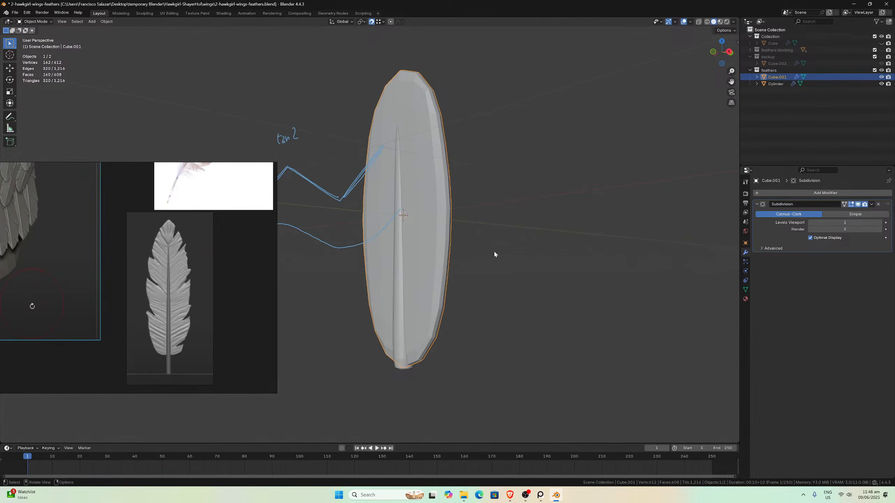
click(880, 222)
click(879, 223)
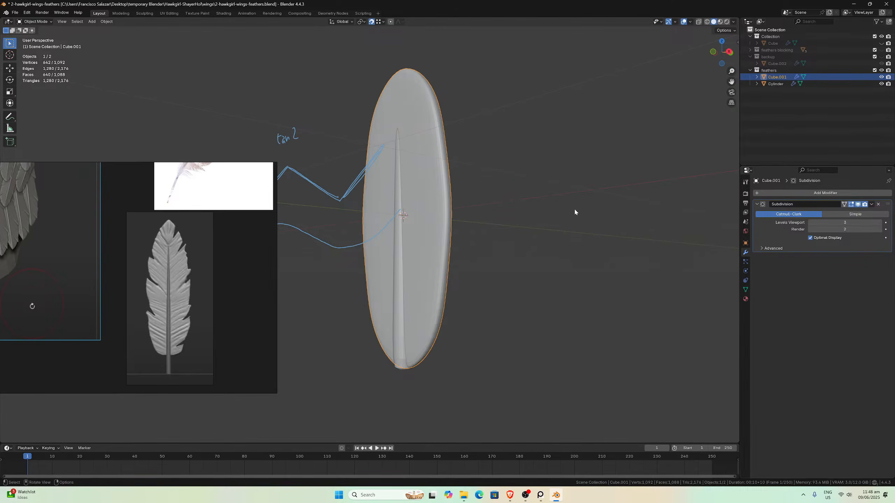
- Set the viewport level of the shaft cylinder's Subdivision modifier to 3 and return to the front view
click(404, 240)
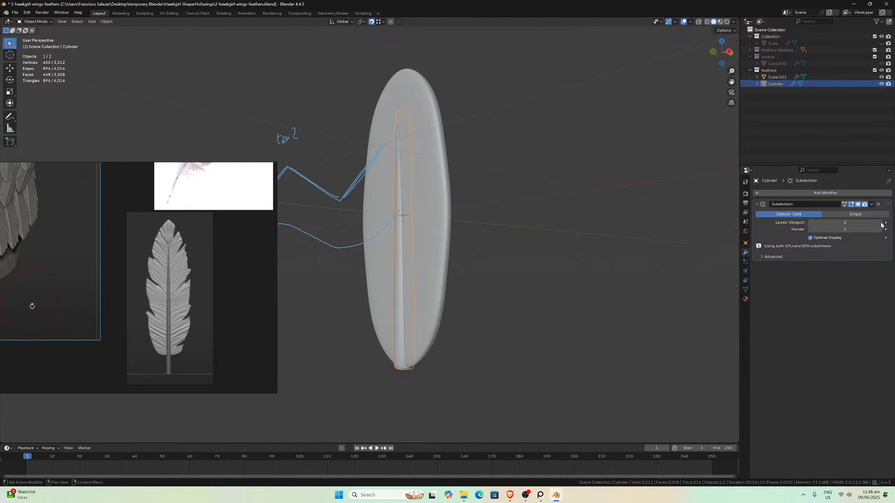
middle_drag(454, 208, 473, 215)
key(KP_1)
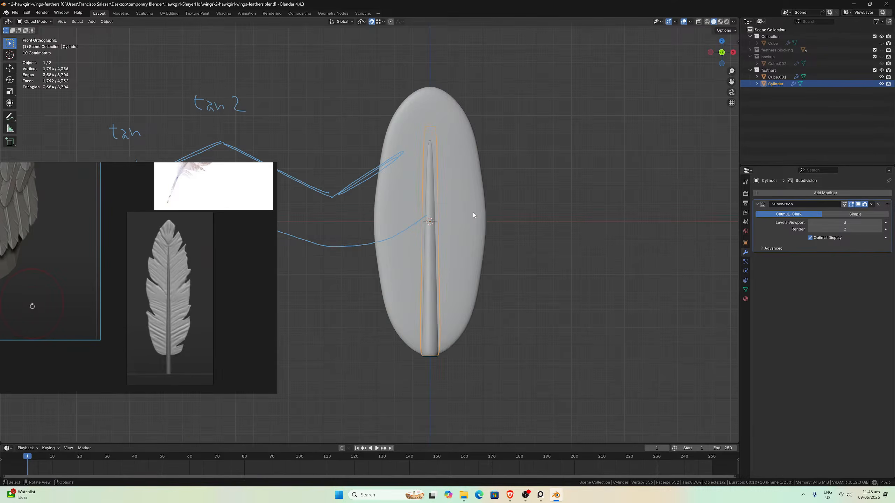
- Dissolve the lower and upper slanted edge loops on the feather block Cube.001
click(456, 229)
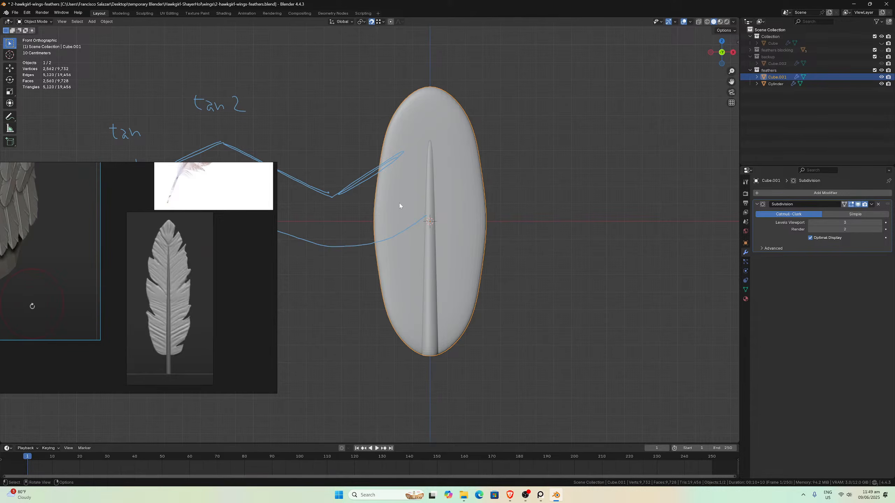
scroll(116, 233, down, 5)
middle_drag(184, 238, 185, 257)
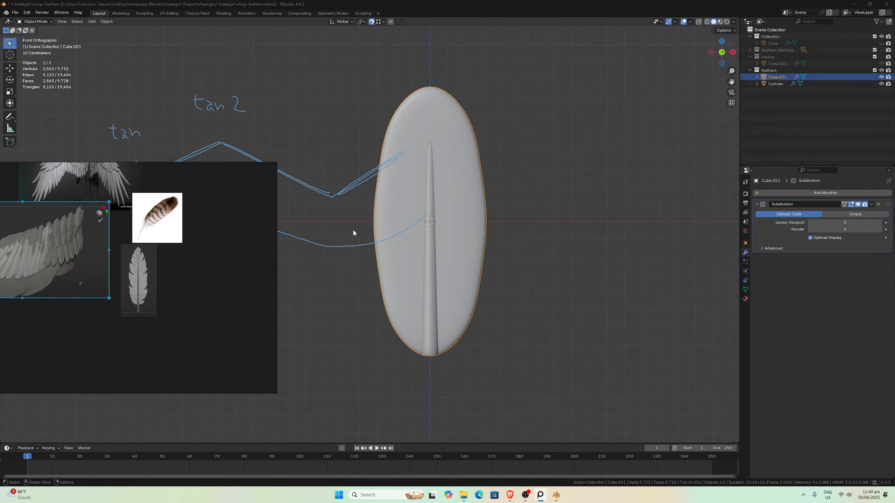
key(Tab)
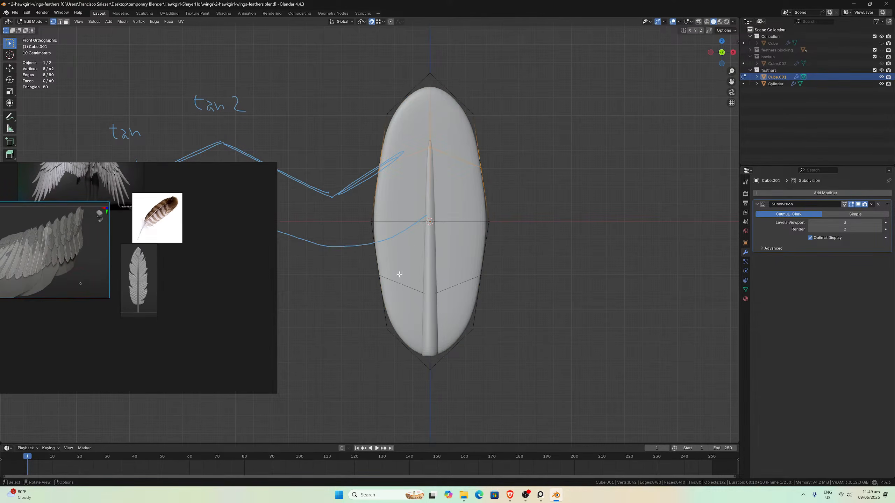
alt+click(399, 283)
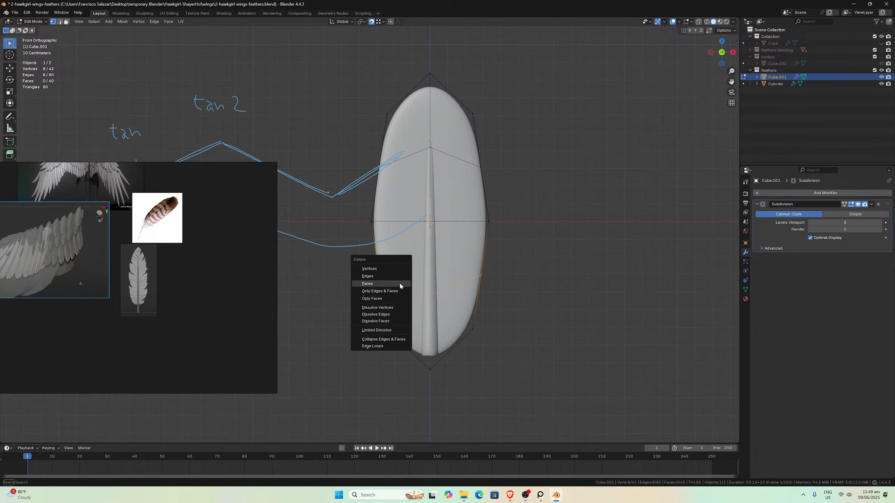
key(x)
click(388, 315)
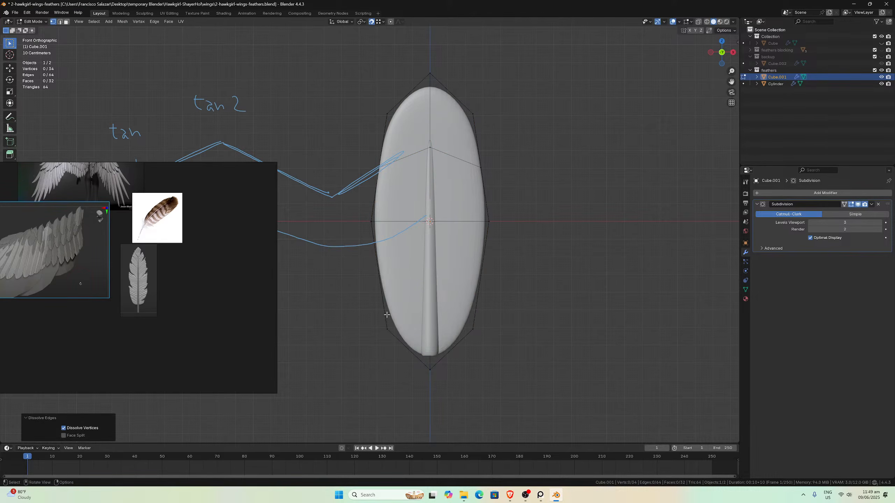
click(410, 157)
alt+click(409, 157)
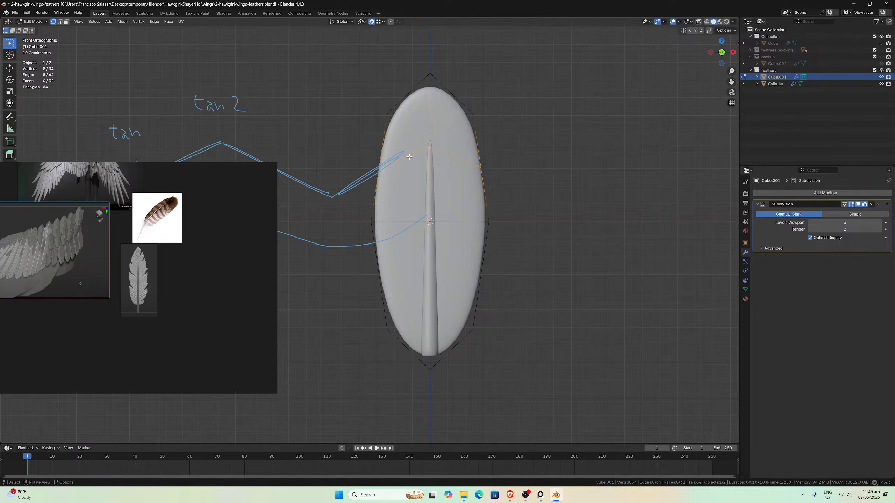
key(x)
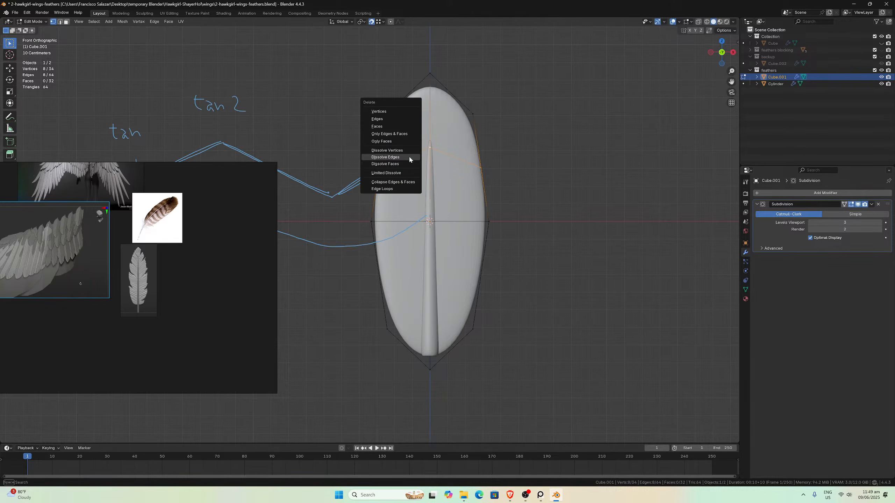
click(409, 158)
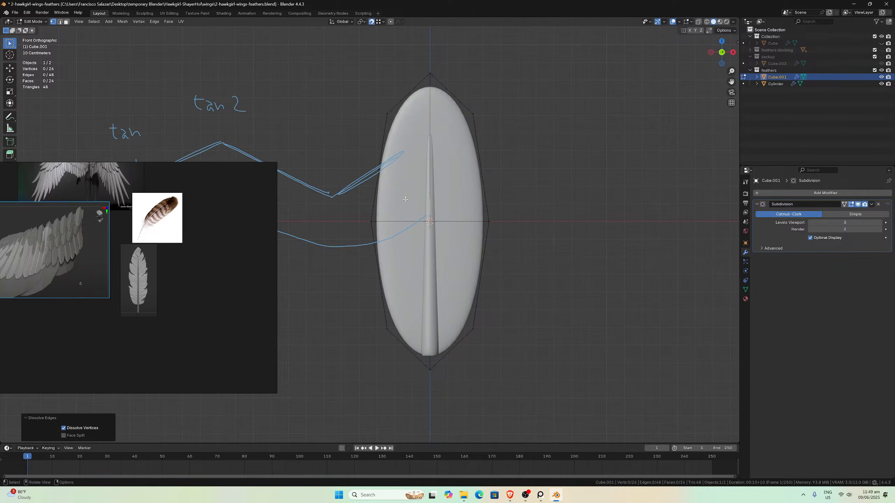
key(Tab)
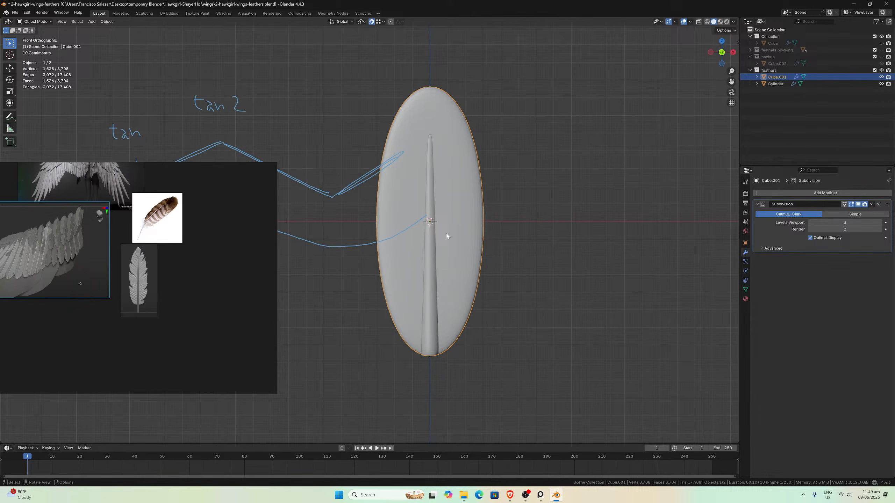
- Dissolve the upper and lower edge loops on the shaft cylinder, keeping the middle one, and save the file
click(435, 238)
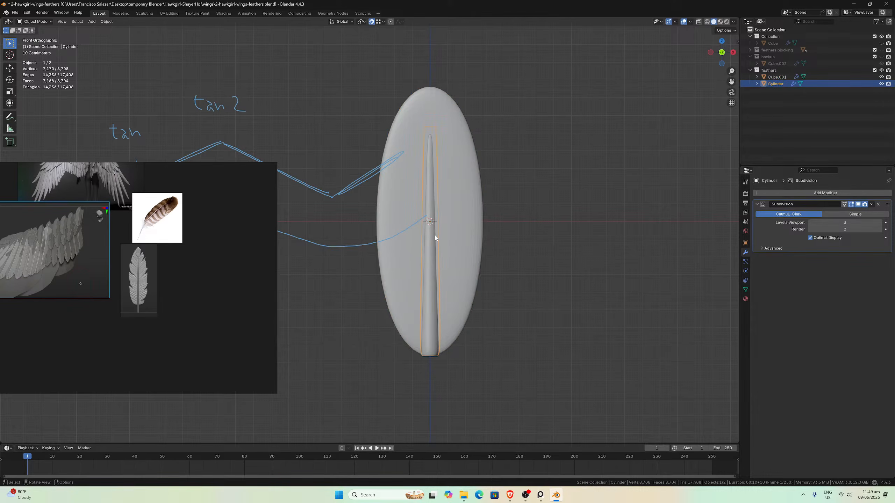
scroll(436, 238, up, 3)
scroll(513, 229, down, 3)
scroll(514, 229, up, 3)
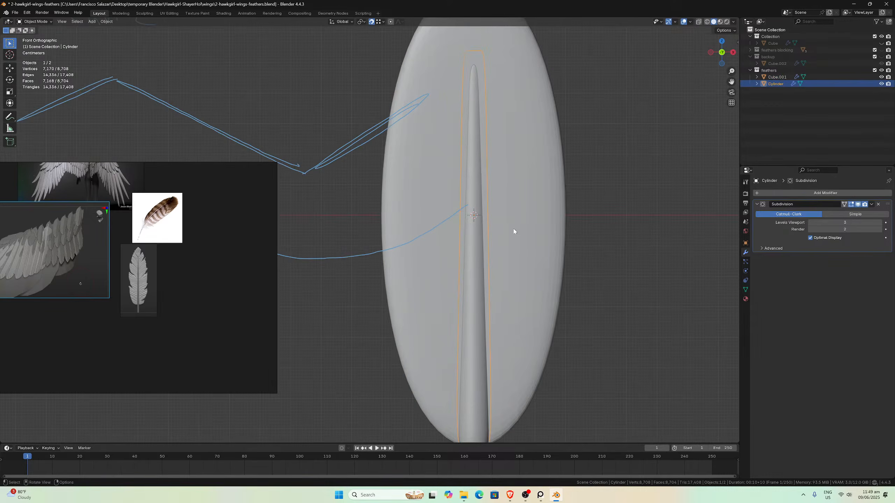
key(Tab)
alt+click(475, 349)
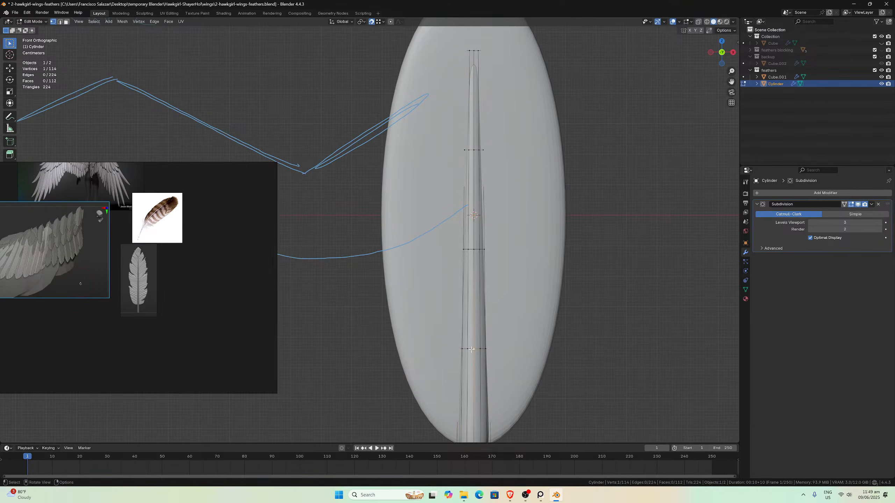
alt+shift+click(477, 152)
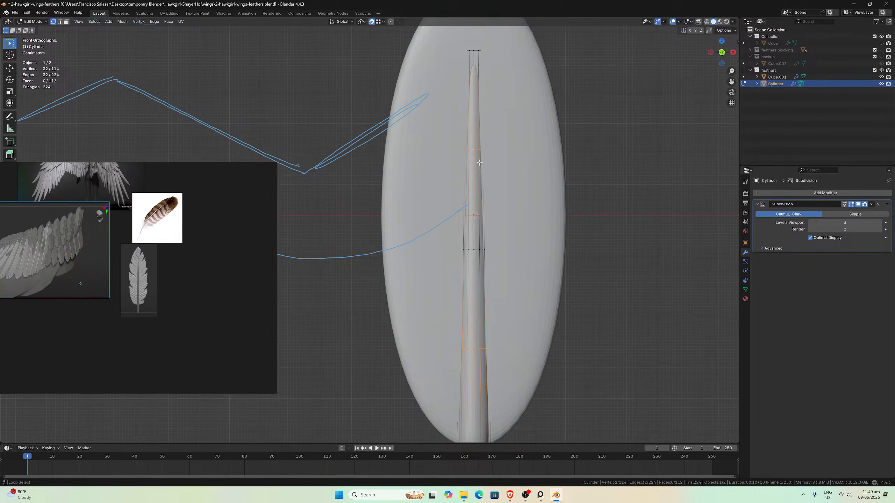
key(x)
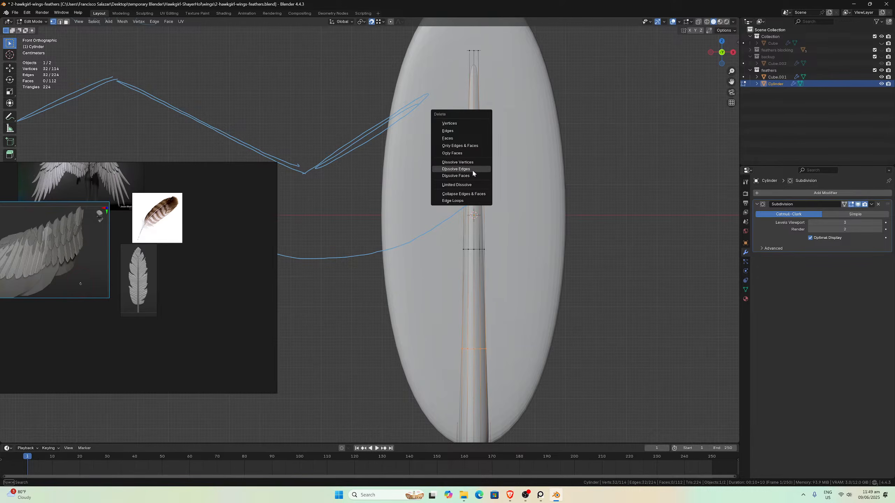
click(472, 169)
key(Tab)
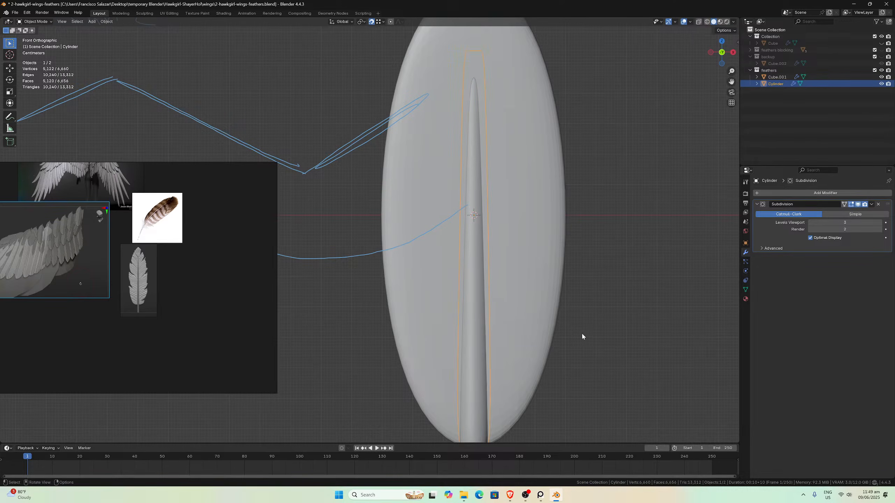
scroll(578, 332, down, 2)
key(ctrl+s)
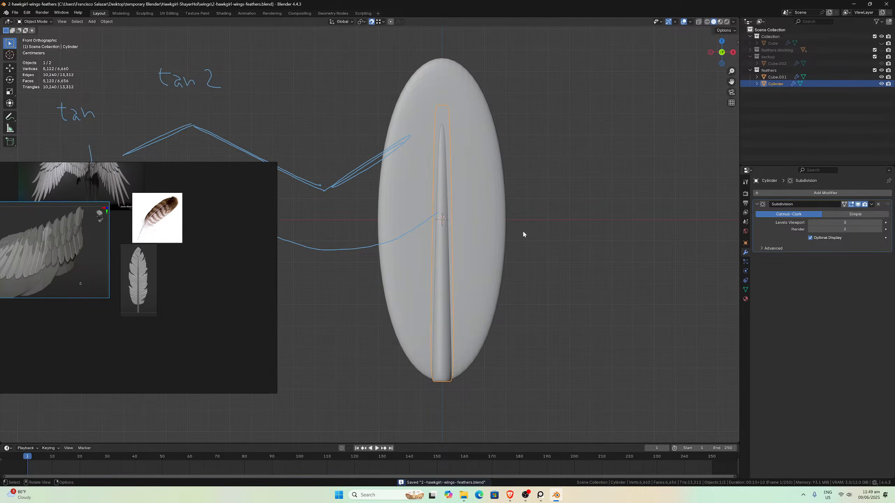
- Select the feather block Cube.001 and save the file
click(493, 236)
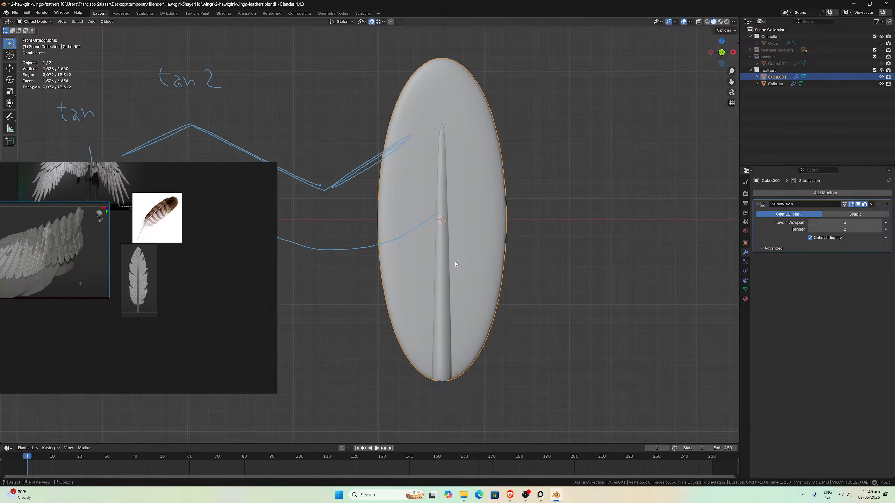
scroll(458, 235, down, 8)
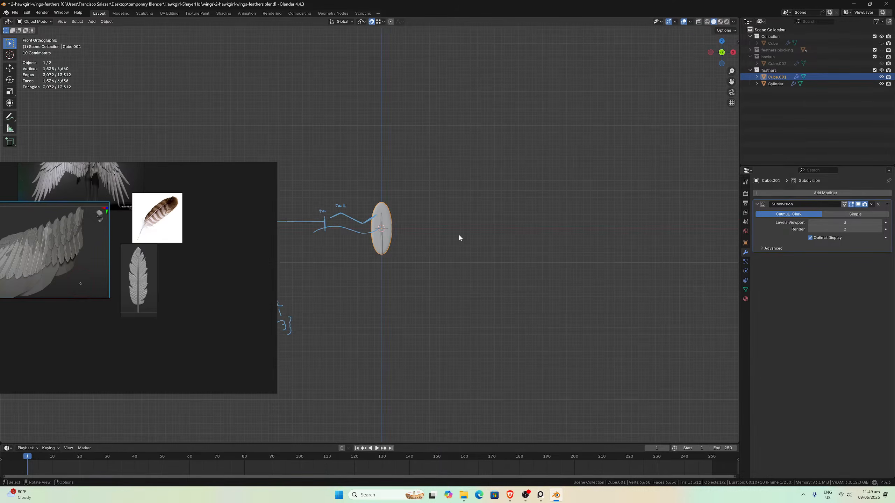
scroll(459, 233, up, 5)
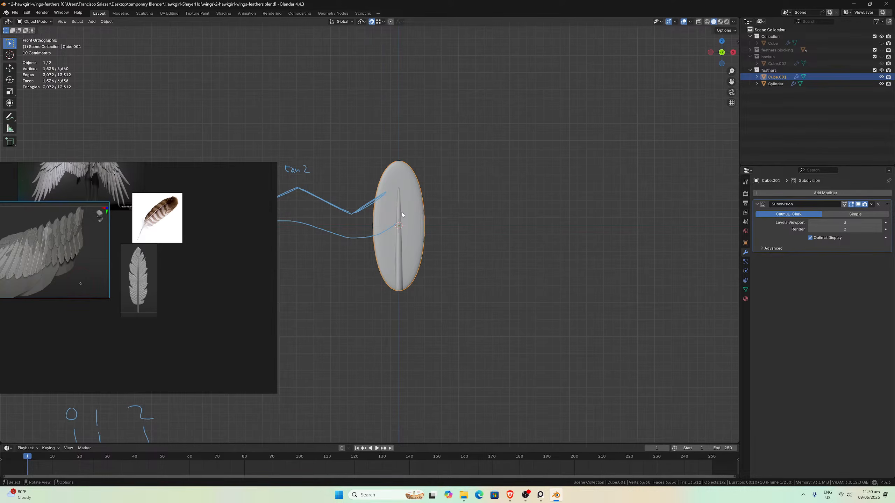
scroll(409, 217, up, 2)
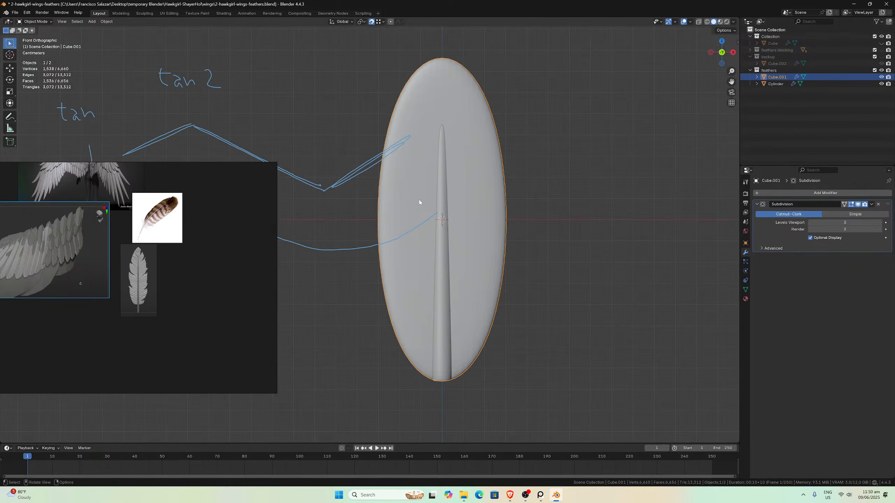
scroll(419, 200, down, 5)
scroll(464, 227, up, 7)
shift+middle_drag(504, 228, 506, 237)
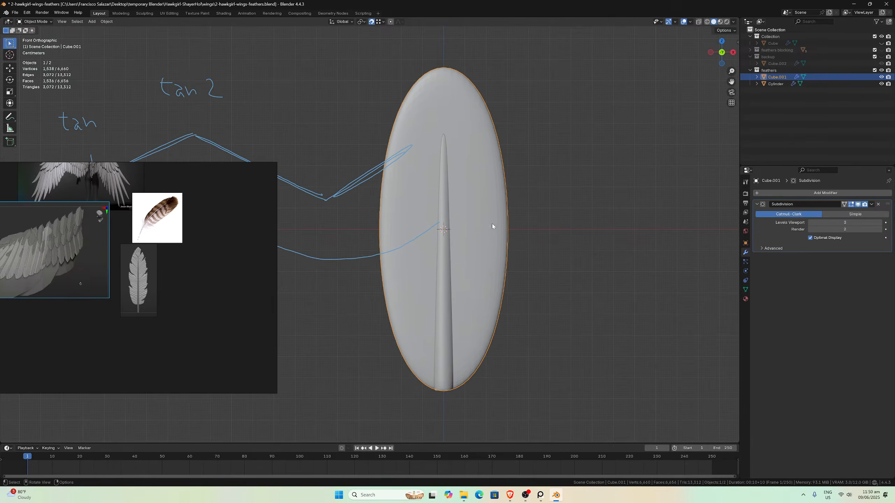
key(ctrl+s)
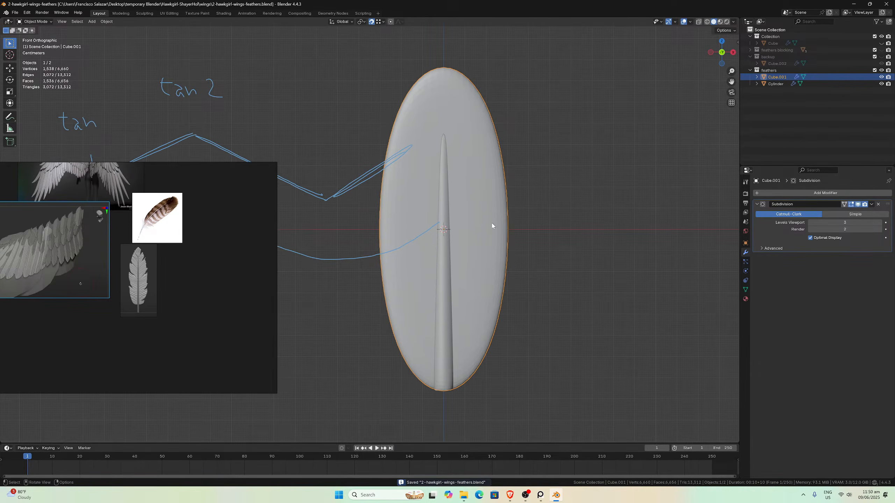
- Duplicate the feather block and the shaft cylinder in place and move the copies to the backup collection
click(492, 224)
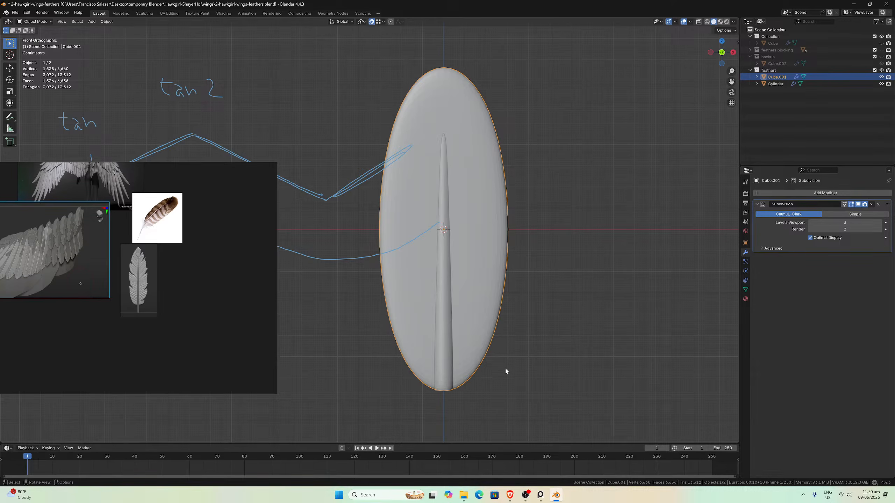
drag(505, 371, 434, 332)
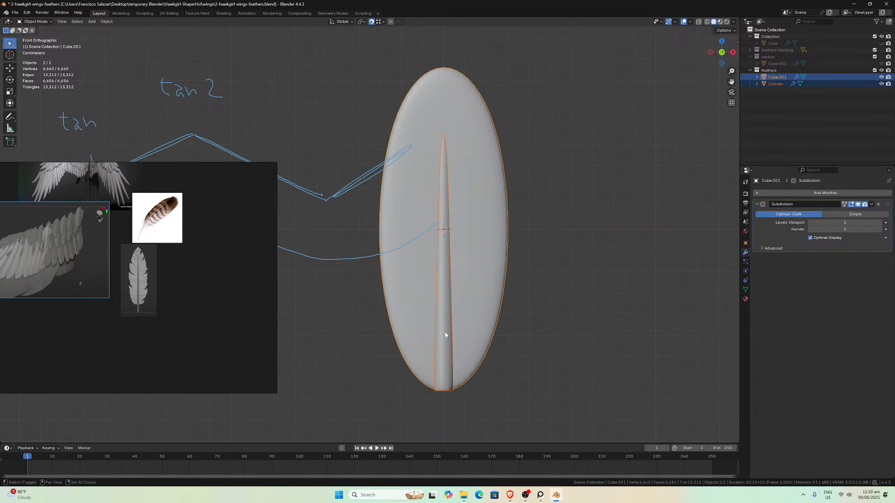
key(shift+d)
right_click(502, 346)
key(m)
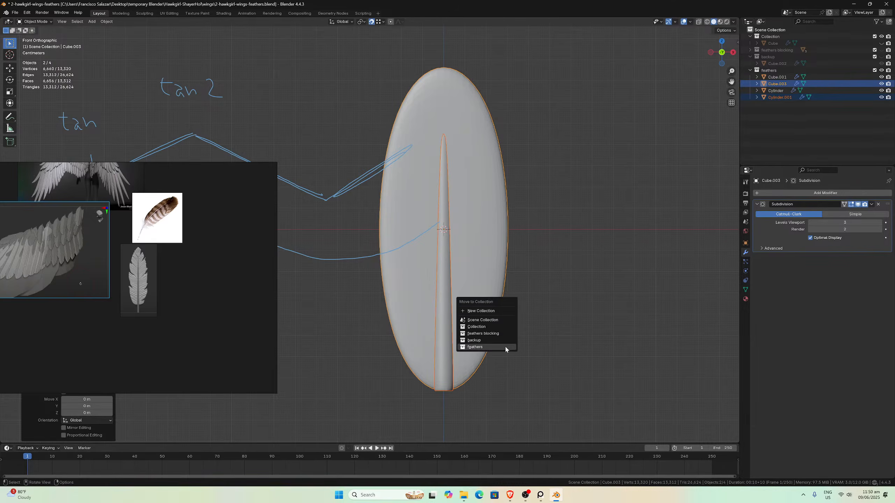
click(492, 341)
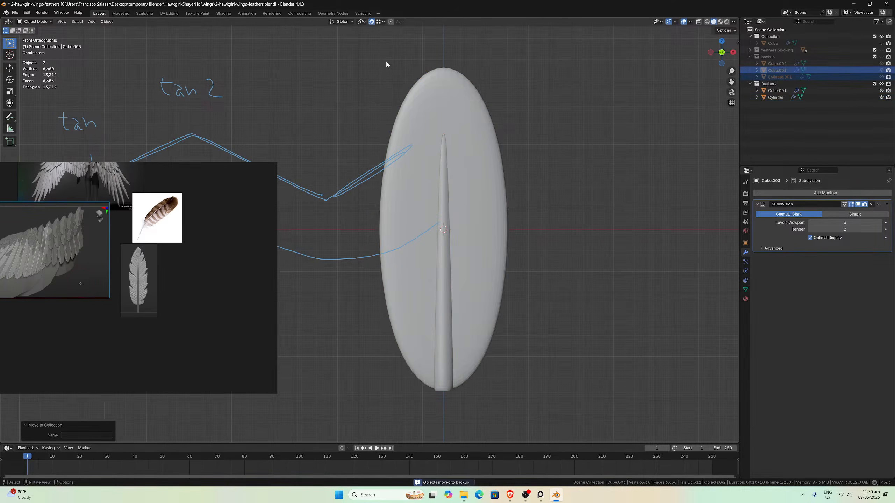
- Turn off snapping and apply the Subdivision modifier on the feather block Cube.001
click(371, 22)
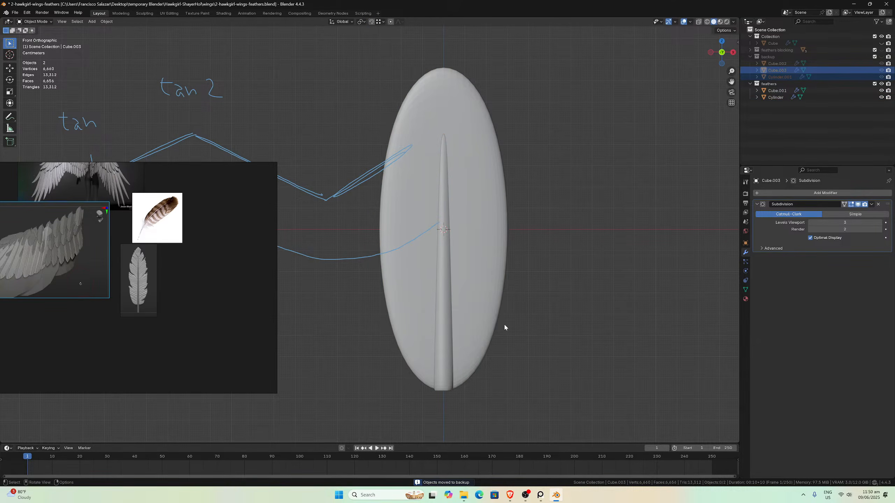
click(441, 336)
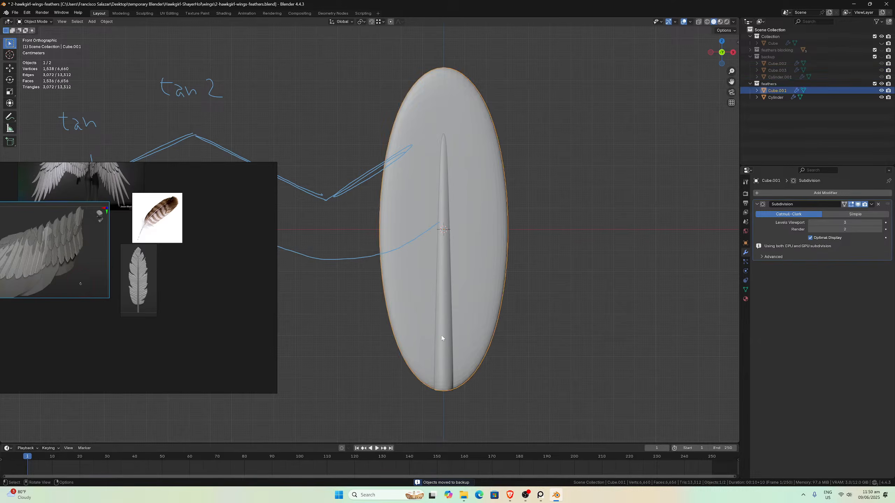
click(462, 318)
click(871, 204)
click(853, 211)
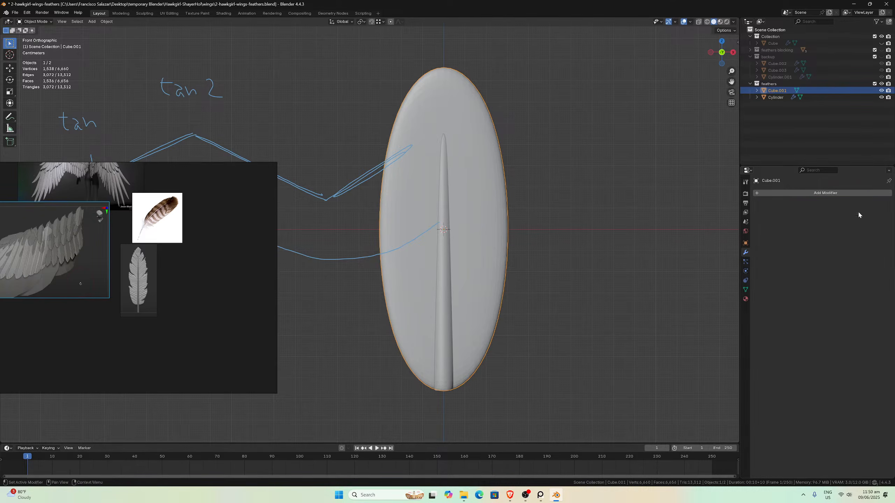
- Try a voxel remesh of the feather block in Sculpt Mode with a 0.1 m voxel size, and undo it
click(36, 22)
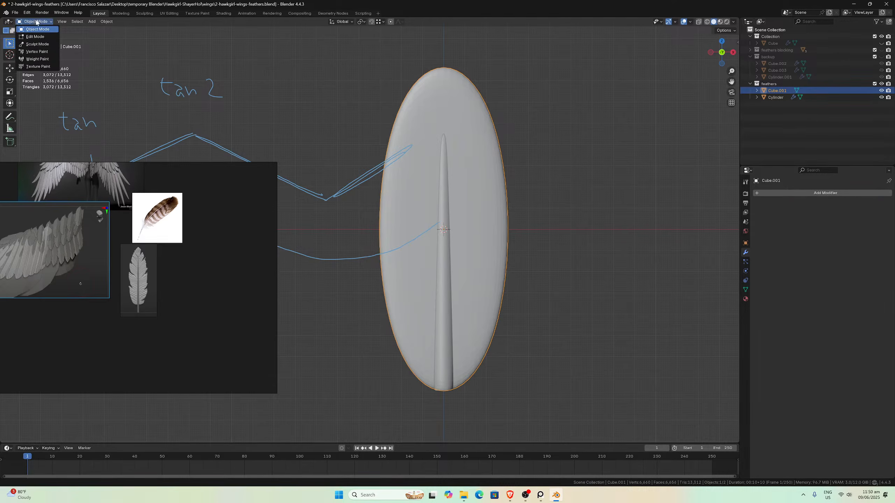
click(37, 45)
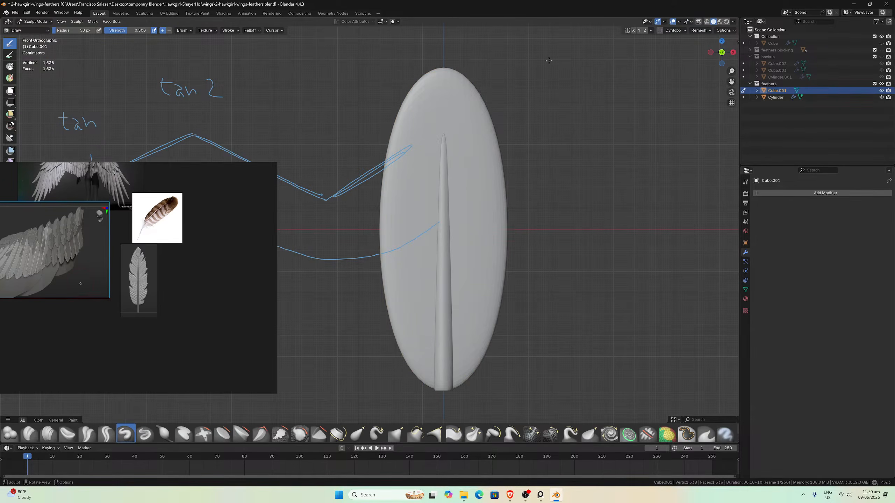
click(701, 30)
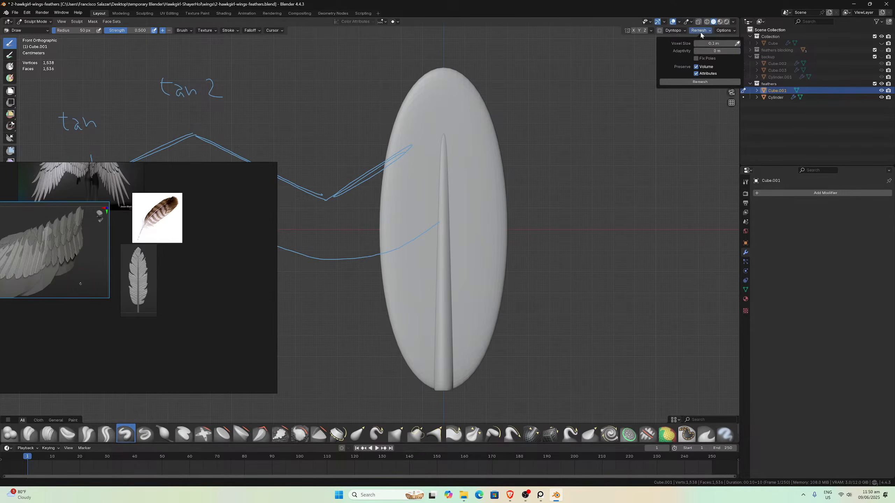
click(700, 82)
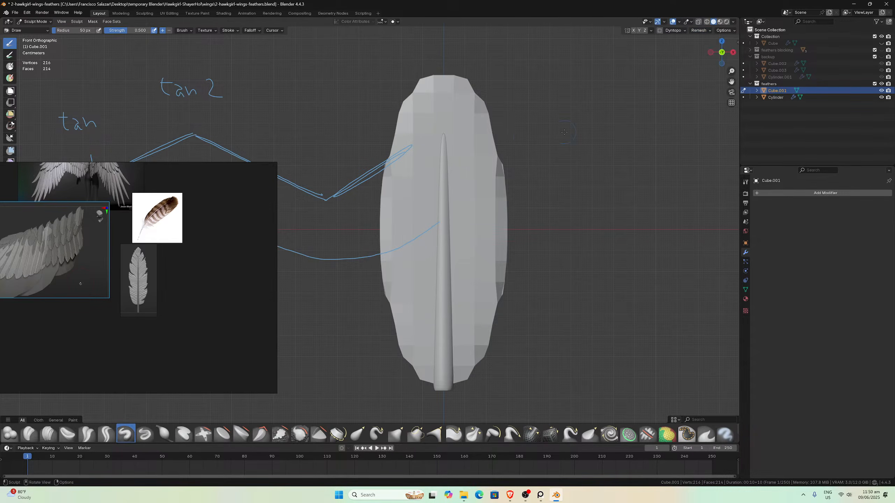
key(ctrl+z)
- Try remeshing the feather block with a 0.09 m voxel size, undo the remesh and return to Object Mode
click(700, 30)
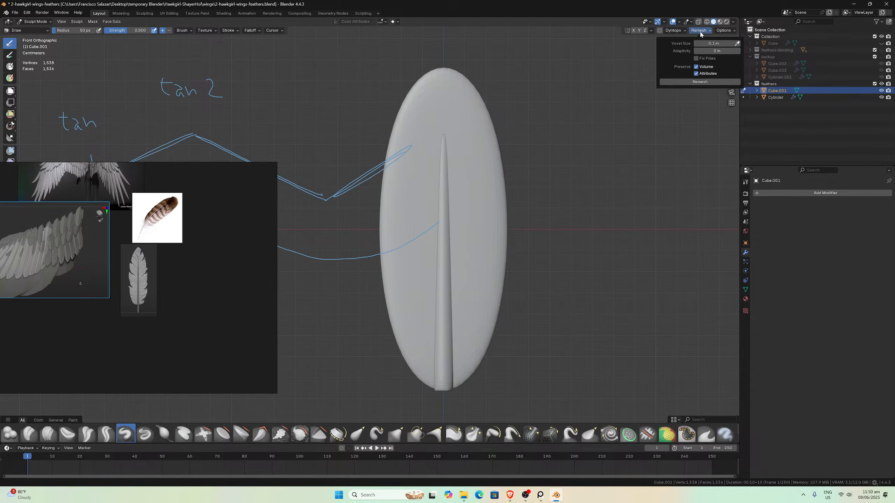
click(701, 43)
click(702, 43)
key(BackSpace)
text(09)
key(Return)
click(682, 82)
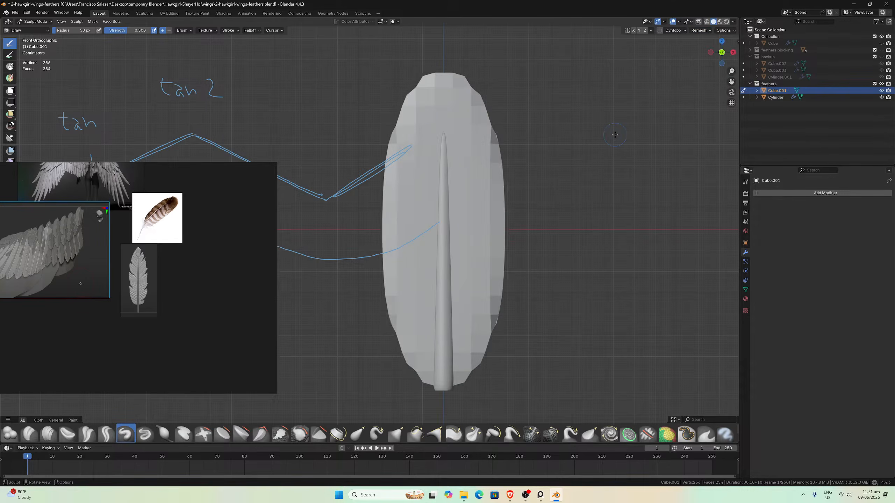
key(ctrl+z)
click(701, 31)
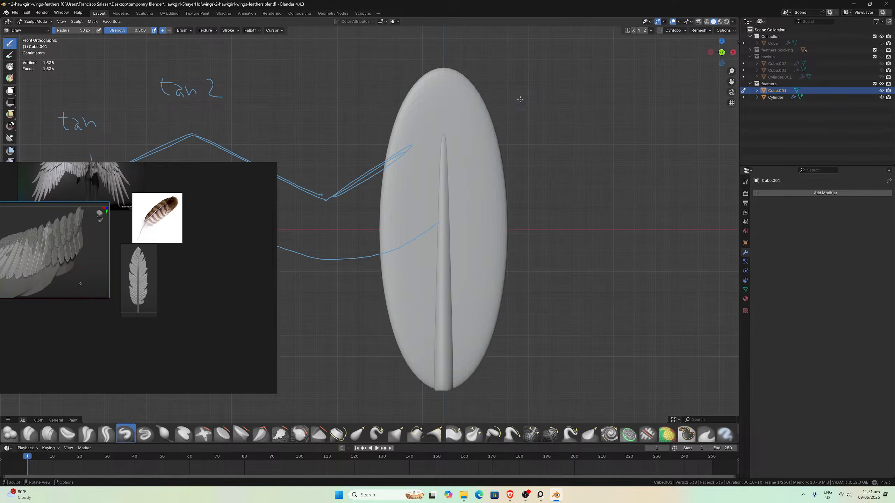
key(r)
click(472, 209)
click(42, 22)
click(46, 31)
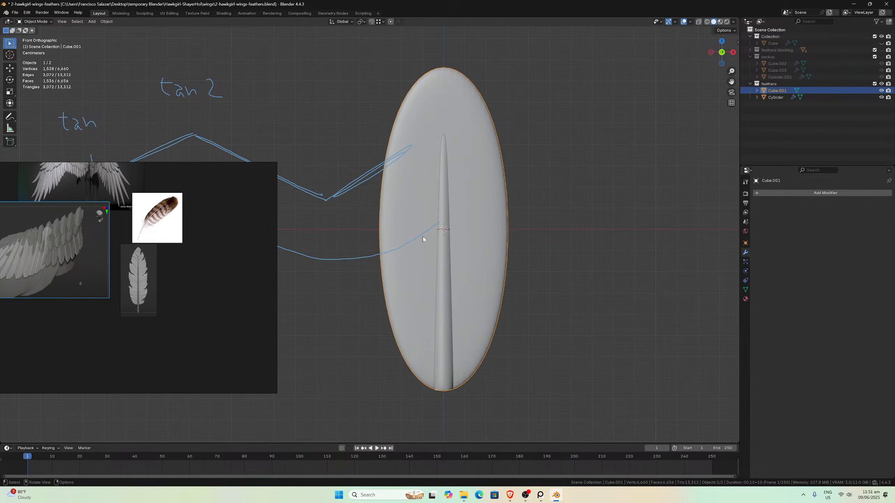
- Apply all transforms to both the feather block and the shaft cylinder, deselect them and save the file
key(a)
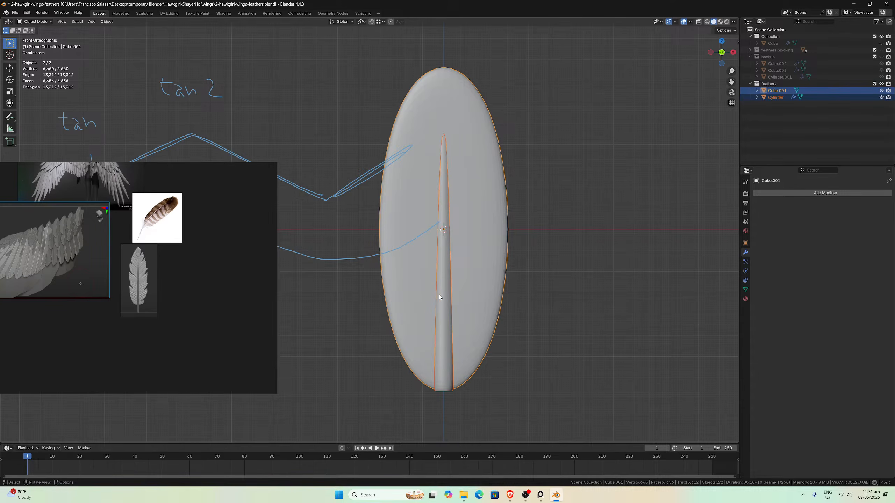
key(ctrl+a)
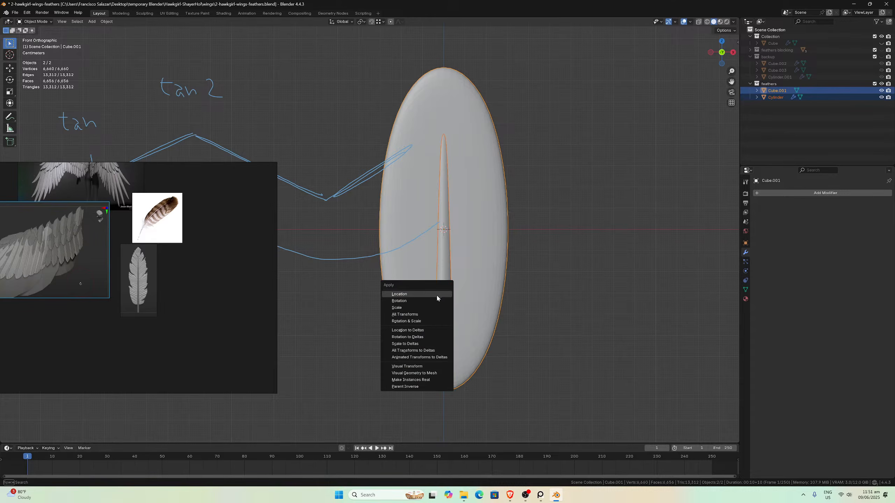
click(407, 314)
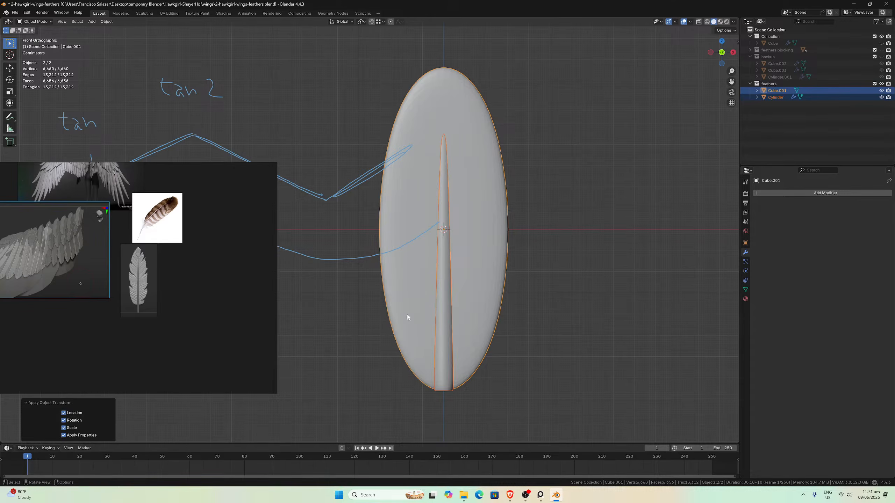
click(504, 305)
key(ctrl+s)
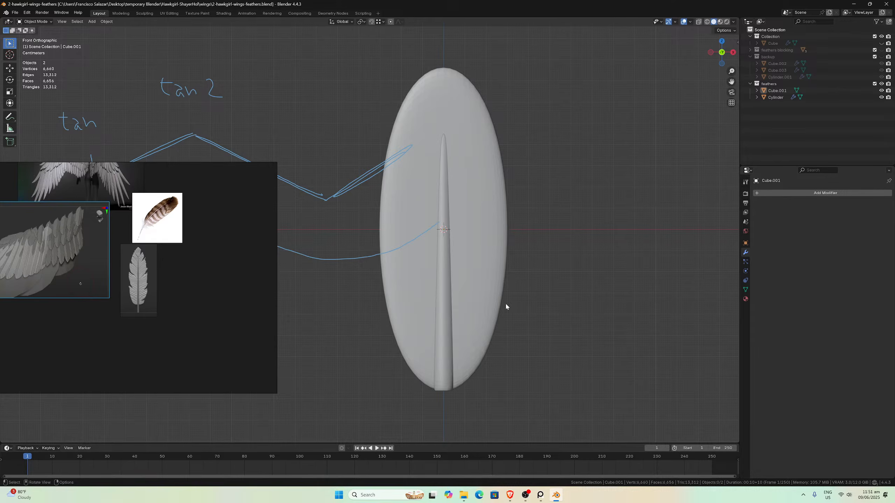
key(ctrl+s)
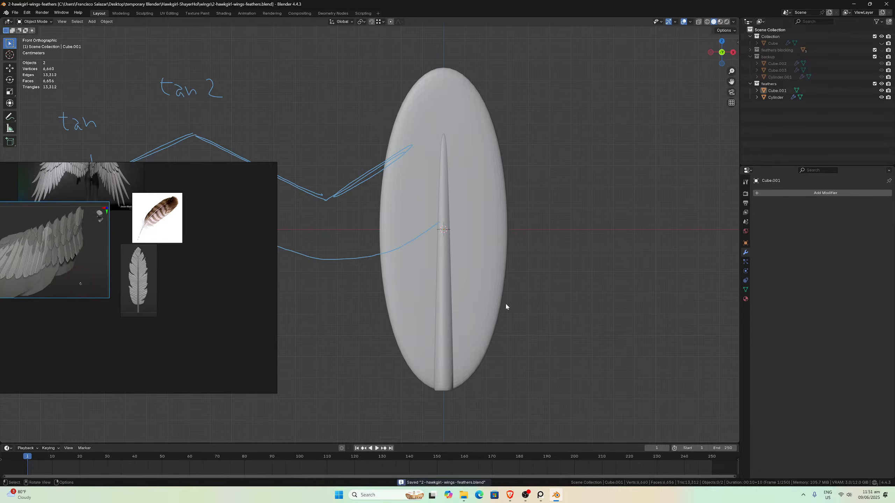
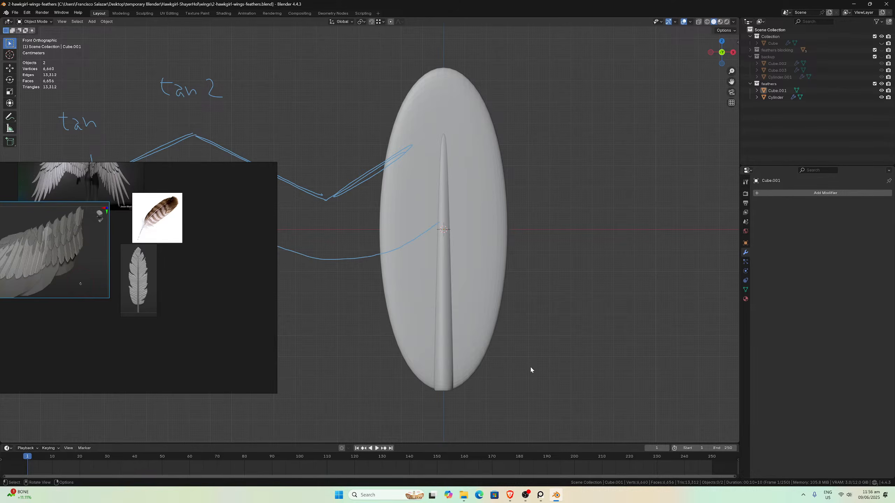
- Try remeshing the feather block Cube.001 in Sculpt Mode with a 0.08 m voxel size, and undo the remesh
click(470, 307)
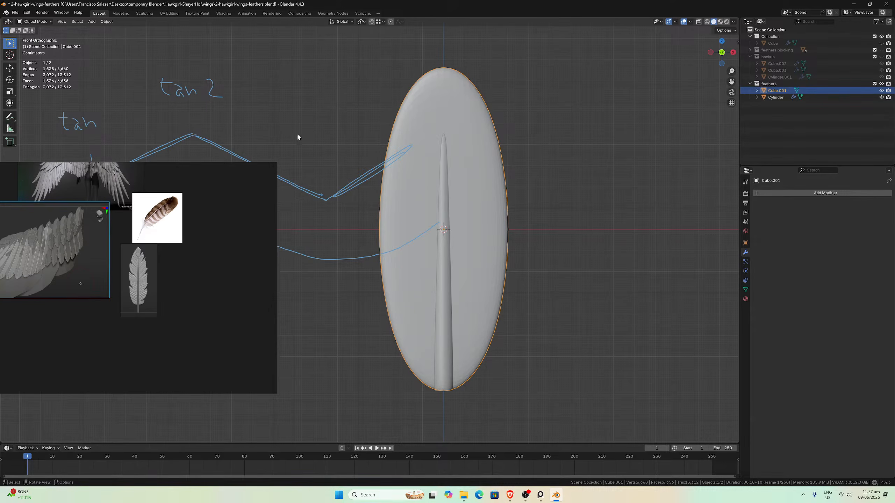
click(40, 22)
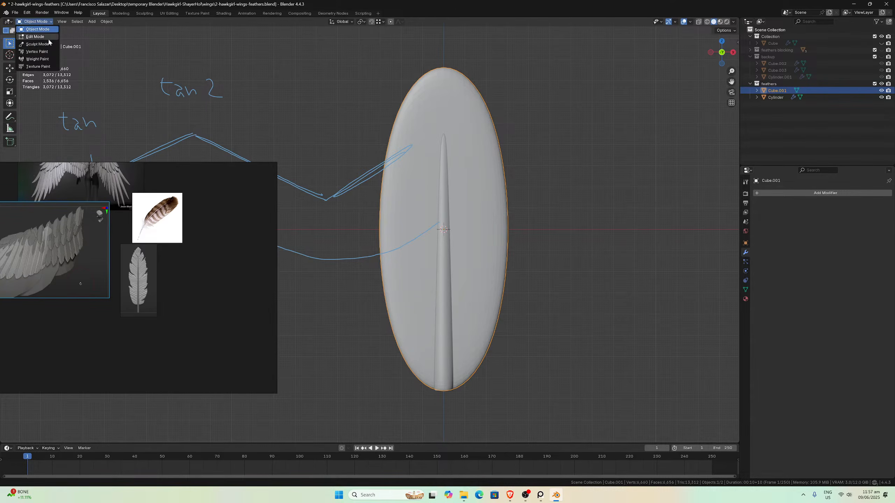
click(38, 44)
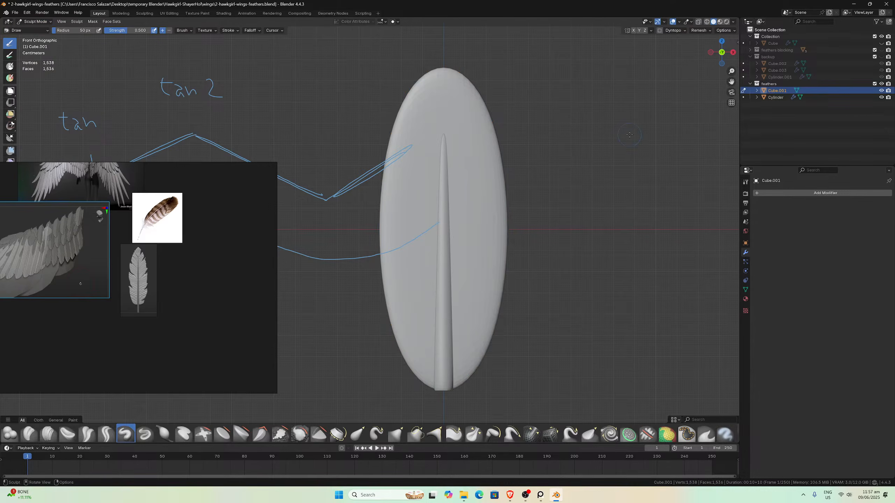
click(697, 30)
click(698, 43)
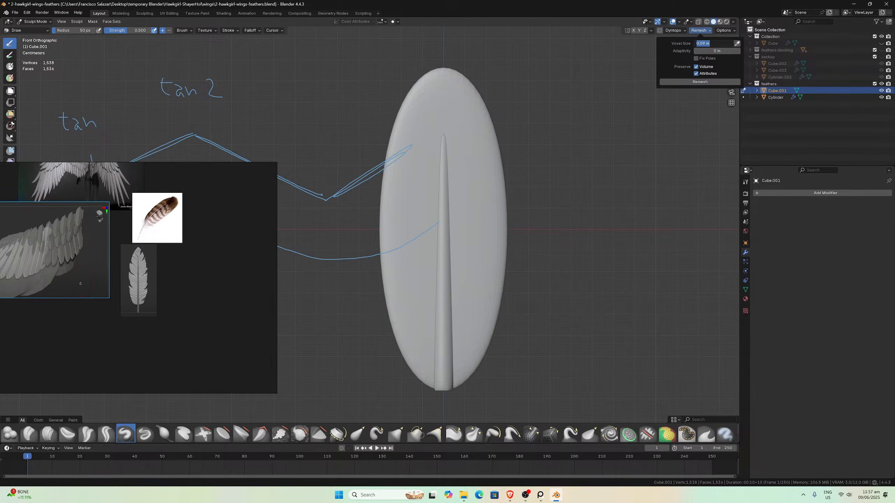
click(702, 43)
key(BackSpace)
text(8)
key(Return)
click(682, 83)
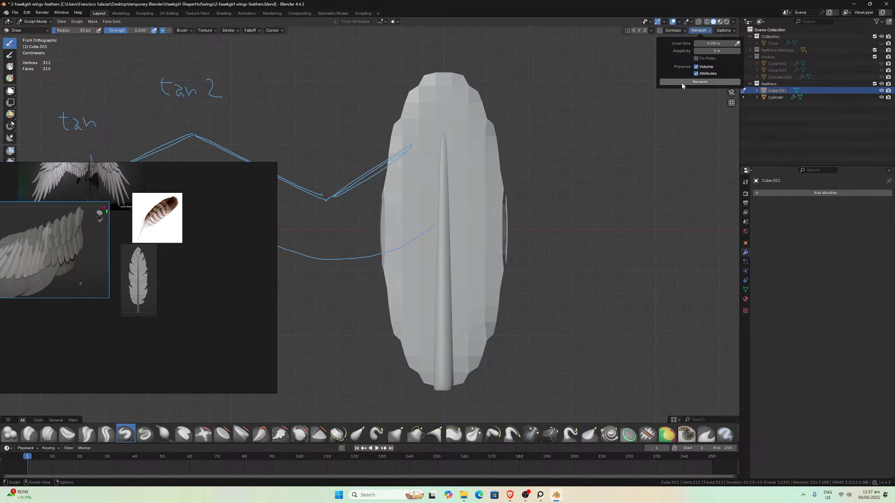
key(ctrl+z)
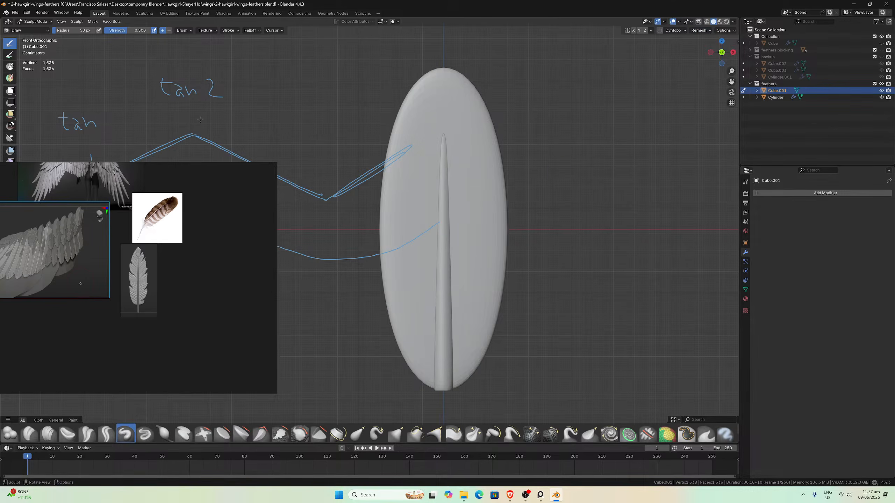
- Return the feather block to Object Mode and save the file
click(34, 22)
click(35, 29)
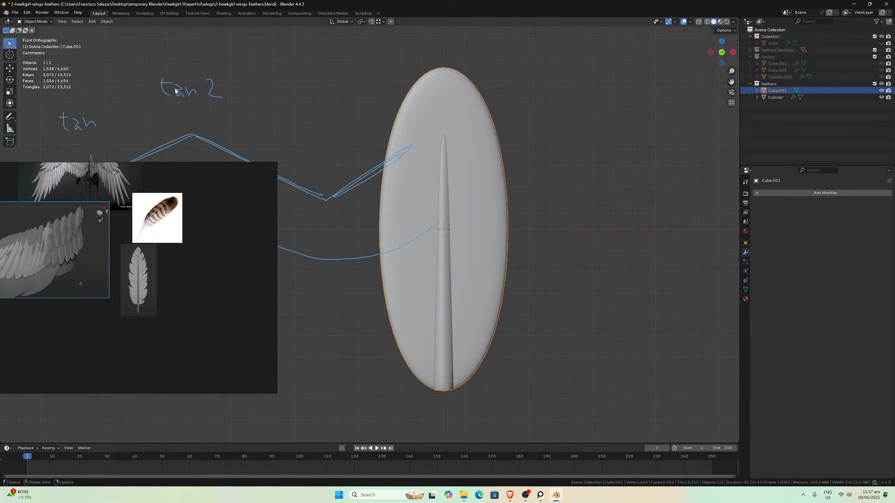
key(ctrl+s)
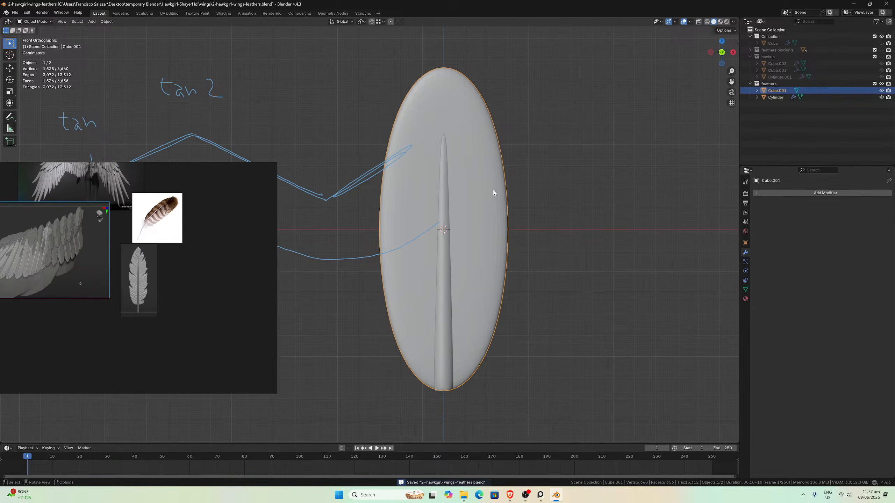
- Try remeshing the feather block Cube.001 in Sculpt Mode with a 0.05 m voxel size, and undo the remesh
click(34, 21)
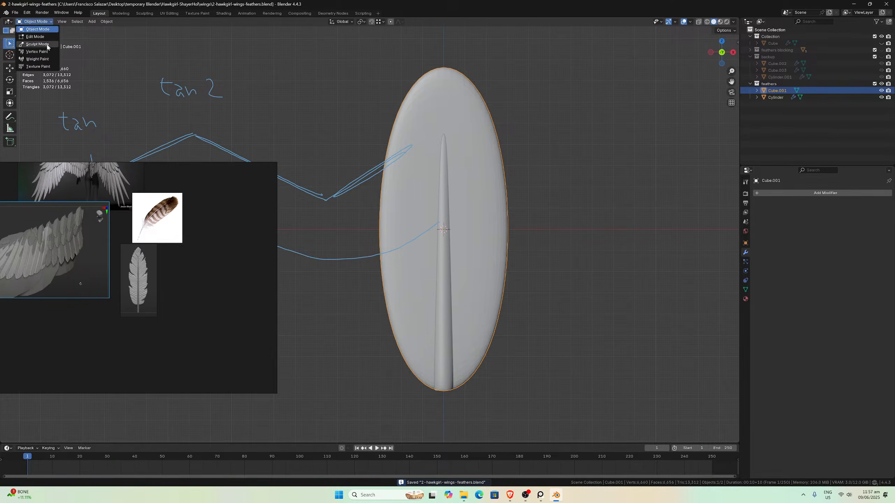
click(34, 42)
click(695, 31)
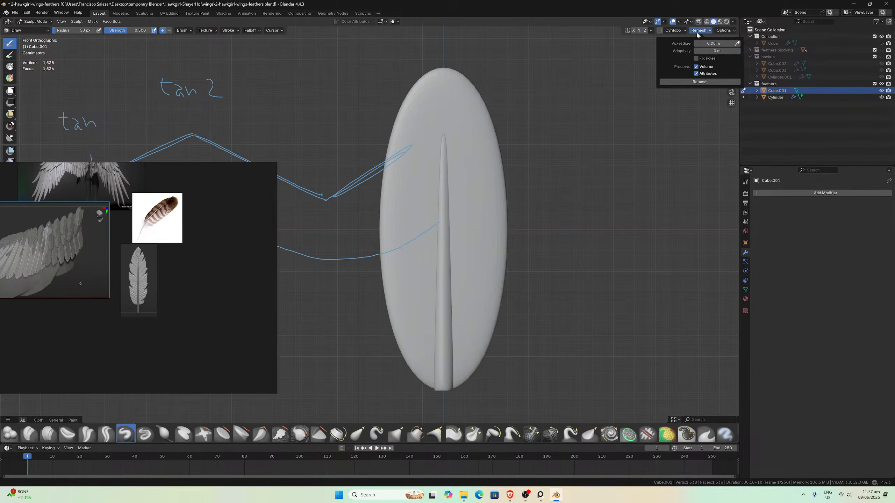
click(716, 43)
click(704, 43)
key(BackSpace)
text(5)
key(Return)
click(683, 82)
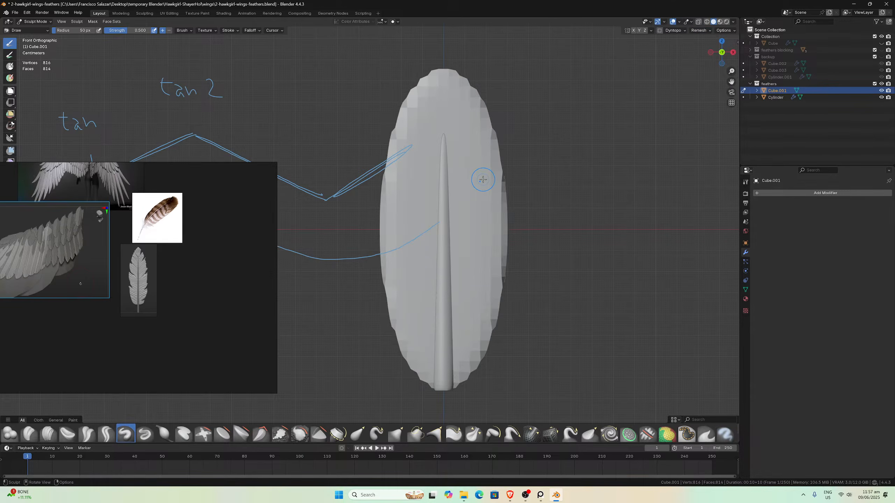
key(ctrl+z)
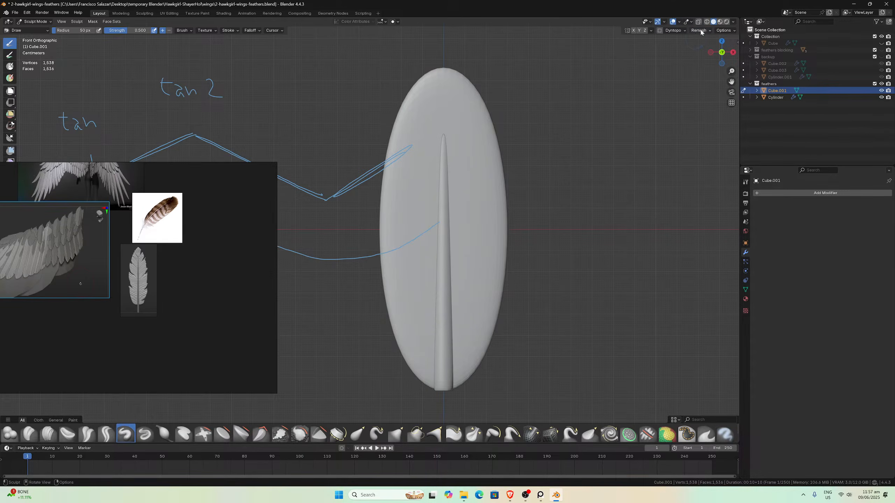
- Remesh the feather block with a 0.01 m voxel size
click(700, 31)
double_click(705, 44)
click(705, 44)
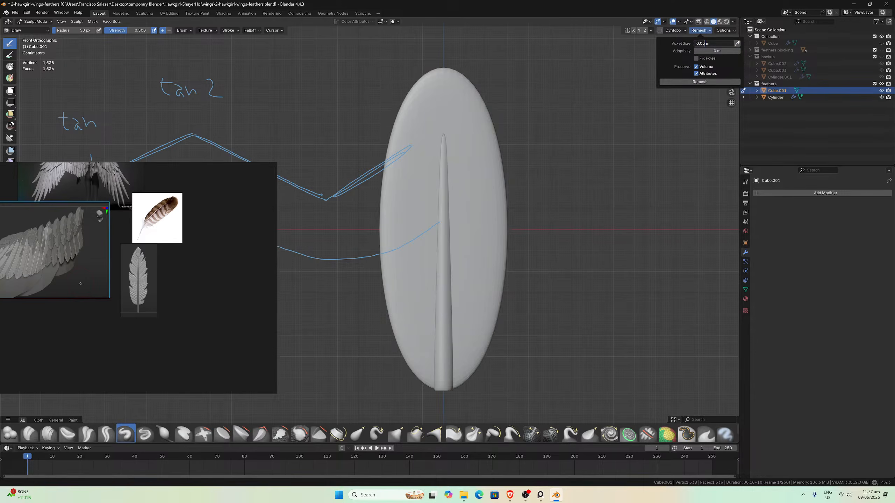
key(BackSpace)
text(1)
key(Return)
click(682, 82)
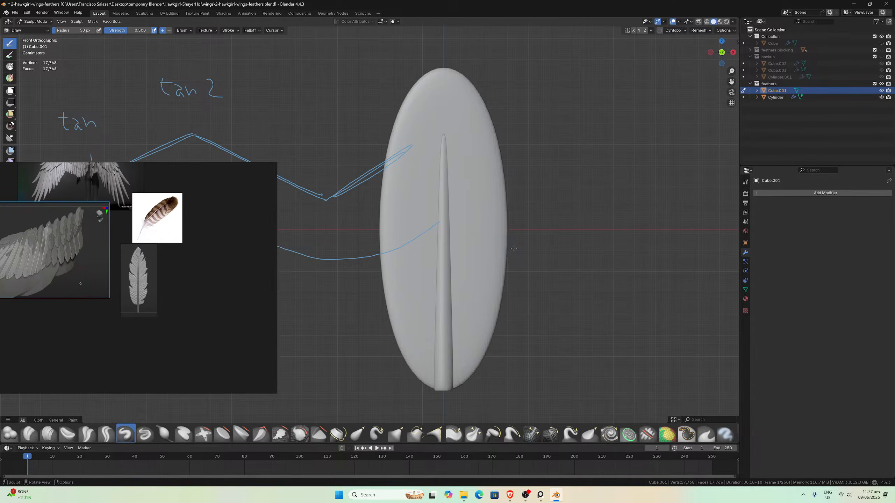
- Inspect the remeshed feather's topology in Edit Mode and from the front, and undo the remesh
middle_drag(514, 249, 498, 246)
key(Tab)
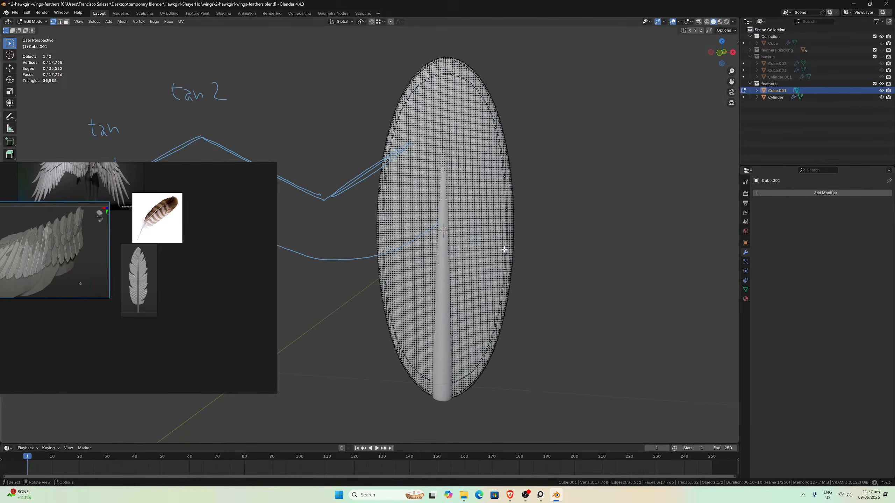
scroll(504, 250, up, 2)
key(Tab)
scroll(518, 251, up, 1)
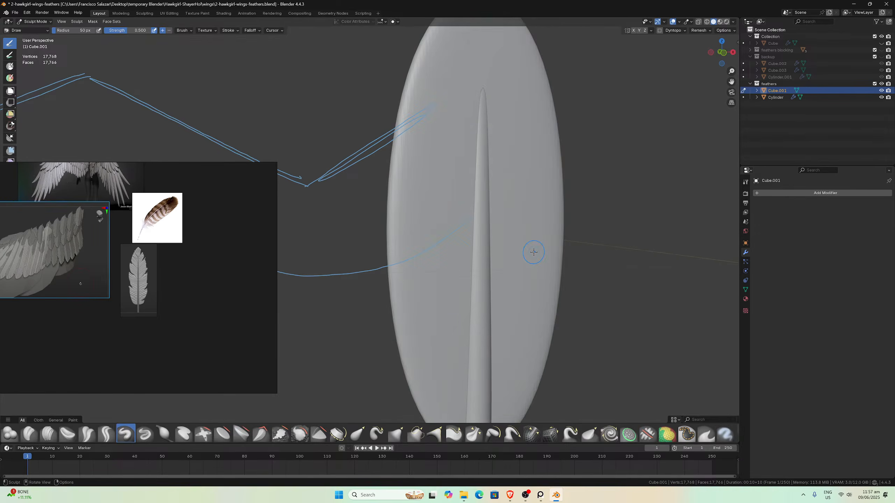
key(KP_1)
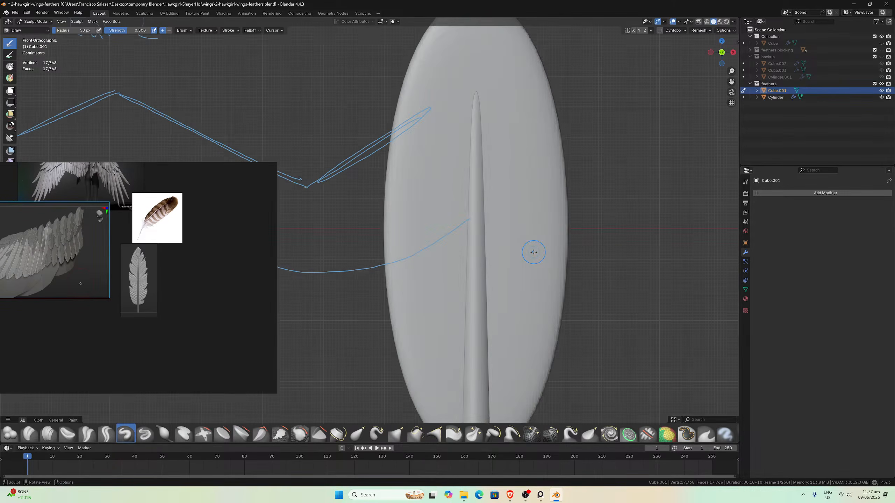
scroll(534, 252, down, 2)
scroll(495, 279, up, 1)
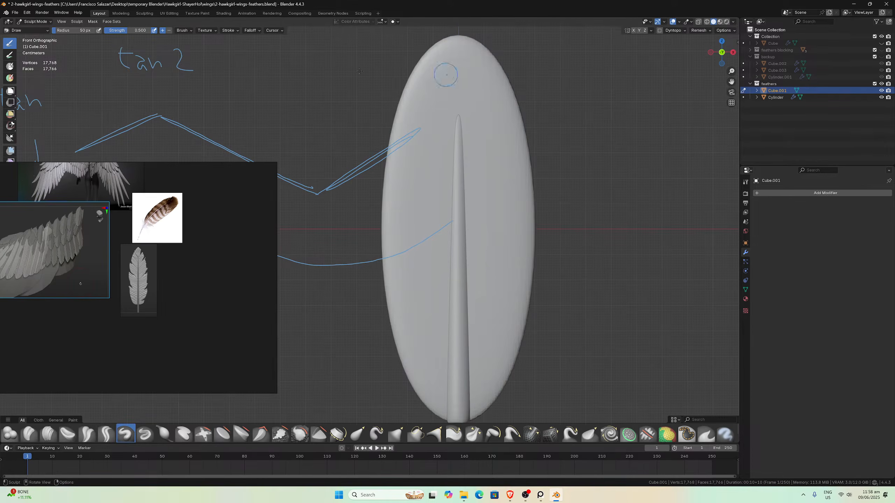
key(ctrl+z)
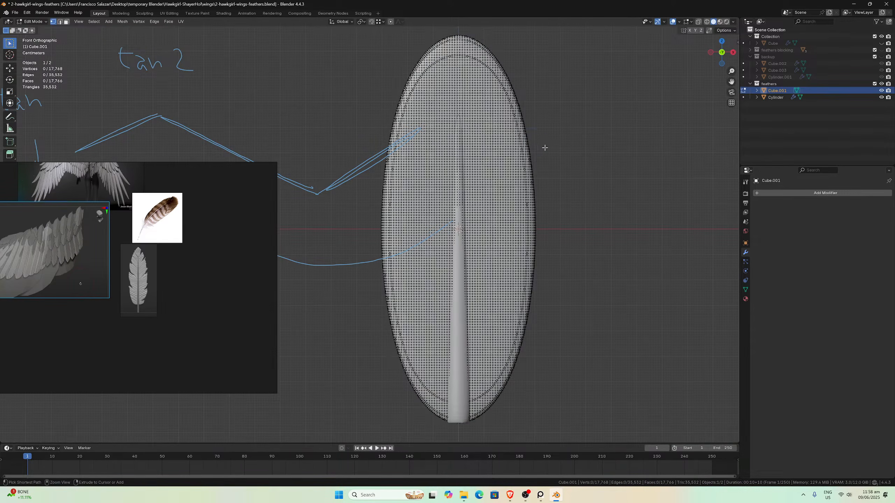
key(ctrl+z)
key(ctrl+z)
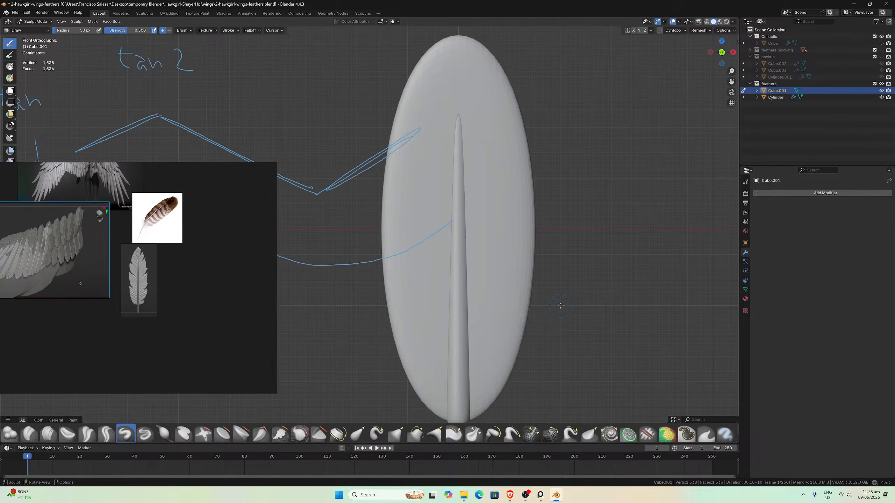
- Remesh the feather block again, try a Crease Polish stroke across its left half, and undo the stroke
key(ctrl+r)
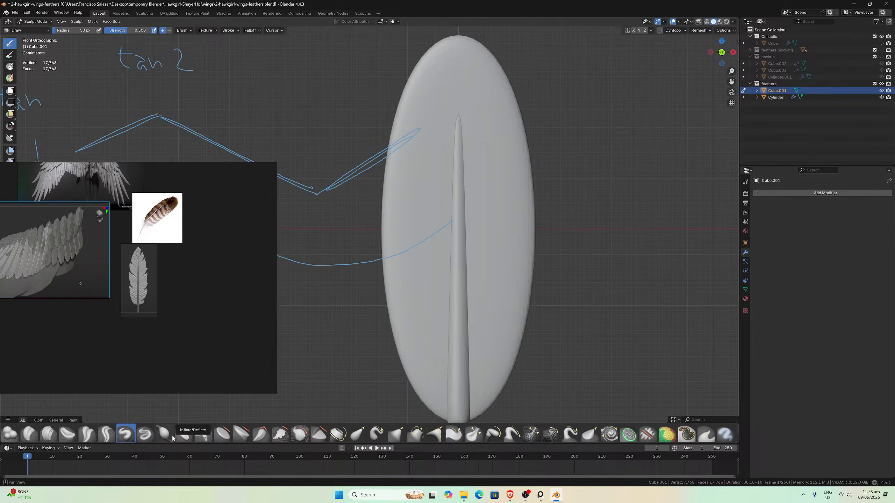
click(87, 440)
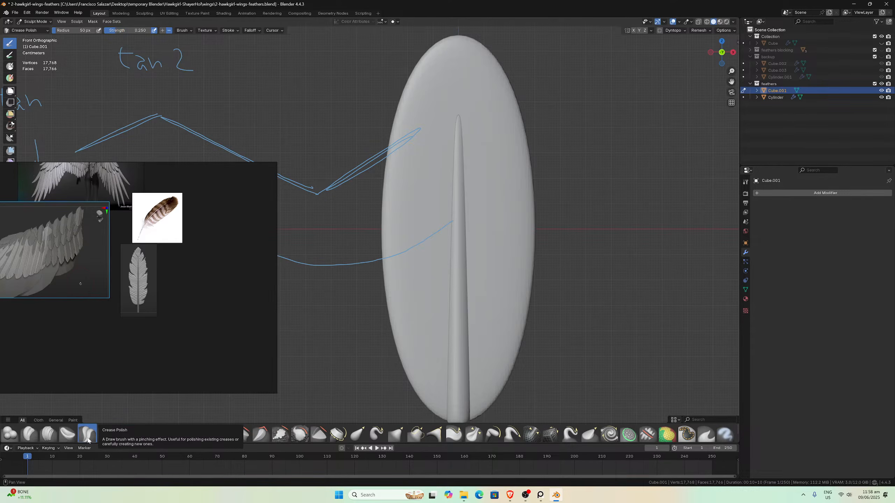
mouse_move(437, 249)
mouse_down()
mouse_move(390, 231)
mouse_move(450, 255)
mouse_up()
scroll(449, 255, up, 1)
scroll(449, 254, up, 2)
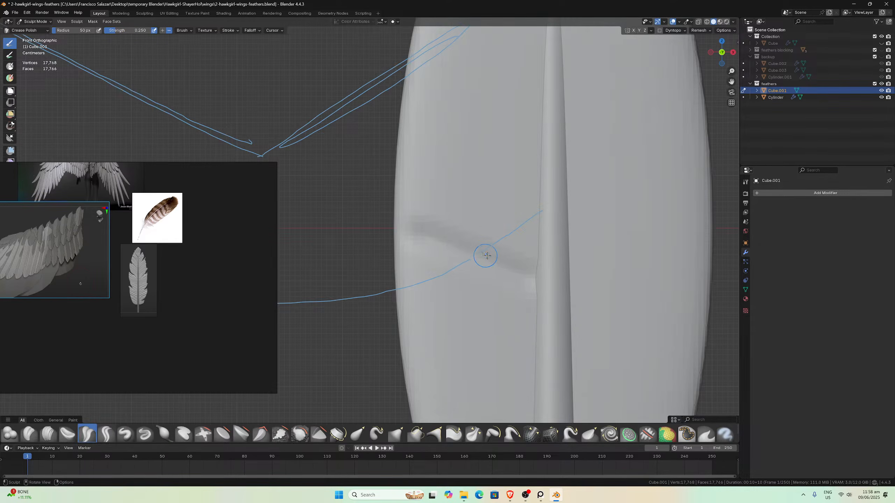
scroll(488, 256, down, 1)
key(ctrl+z)
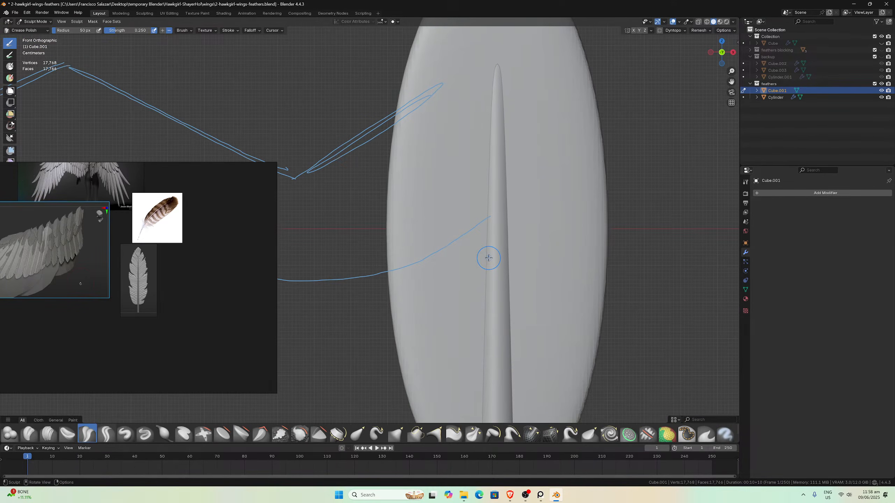
scroll(487, 256, down, 2)
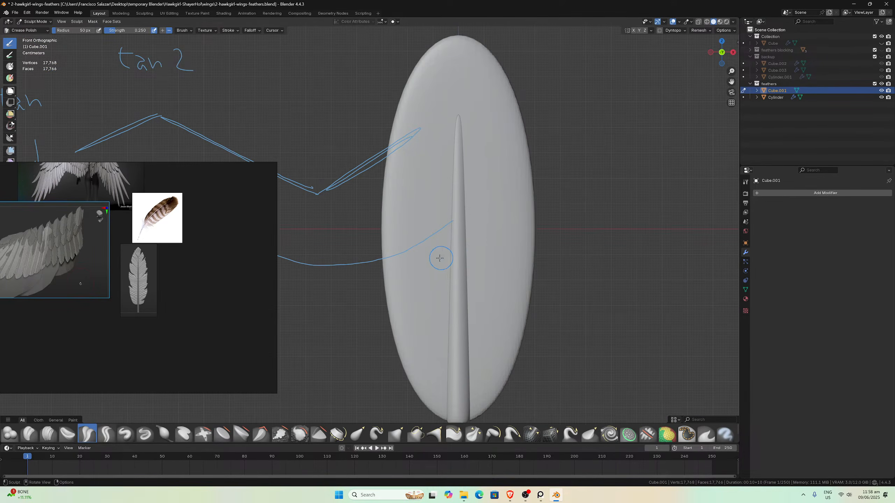
- Enlarge the Grab brush radius to about 120 px, try smoothing the feather's left edge, and undo the stroke
key(g)
key(f)
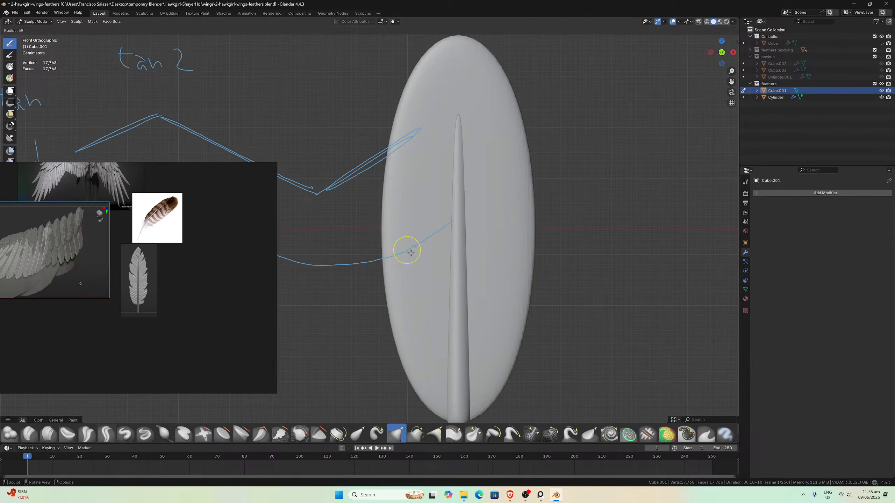
click(421, 247)
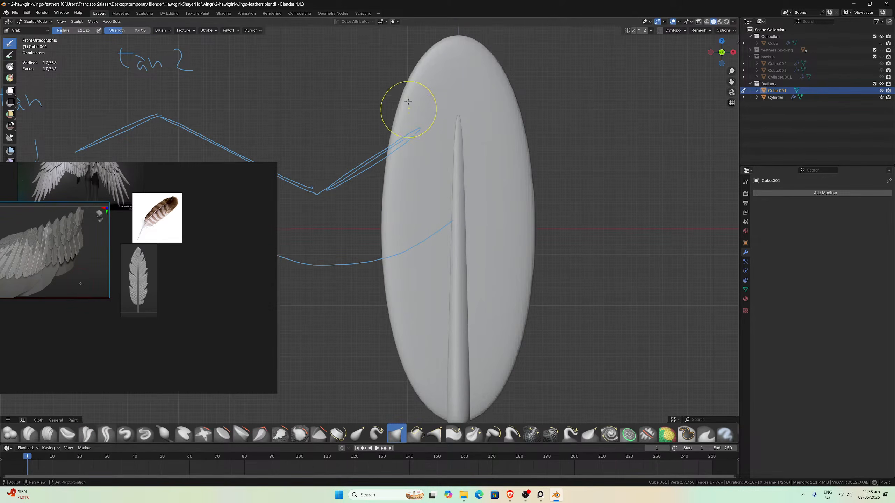
shift+drag(409, 110, 395, 257)
key(ctrl+z)
- Undo the feather block's remesh and return it to Object Mode in front view
mouse_move(507, 292)
middle_down()
mouse_move(518, 294)
mouse_move(464, 295)
middle_up()
scroll(509, 292, up, 3)
key(ctrl+r)
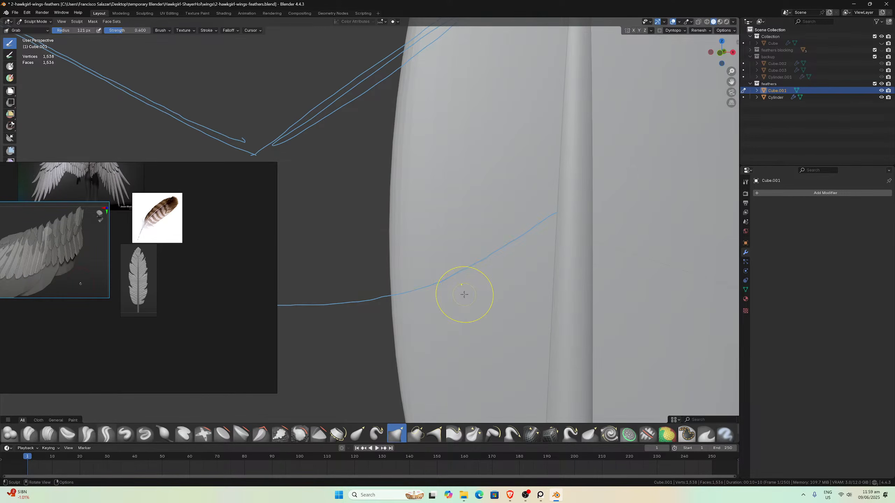
key(KP_1)
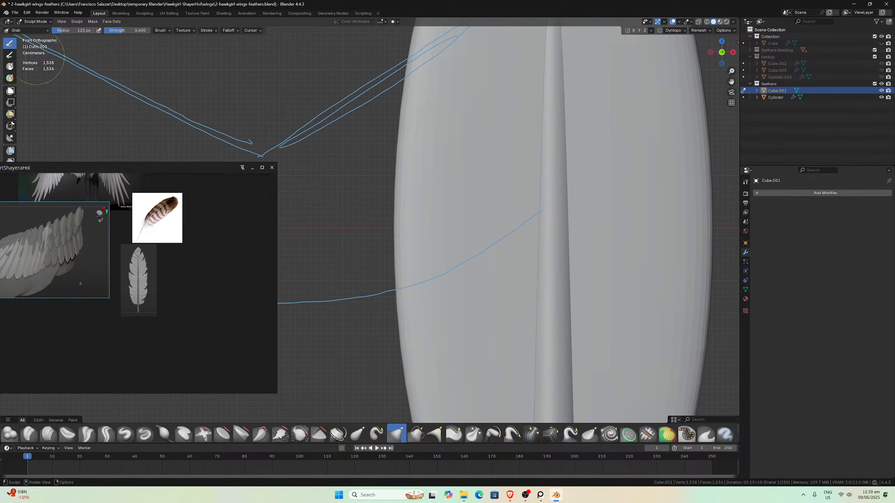
click(42, 22)
click(50, 29)
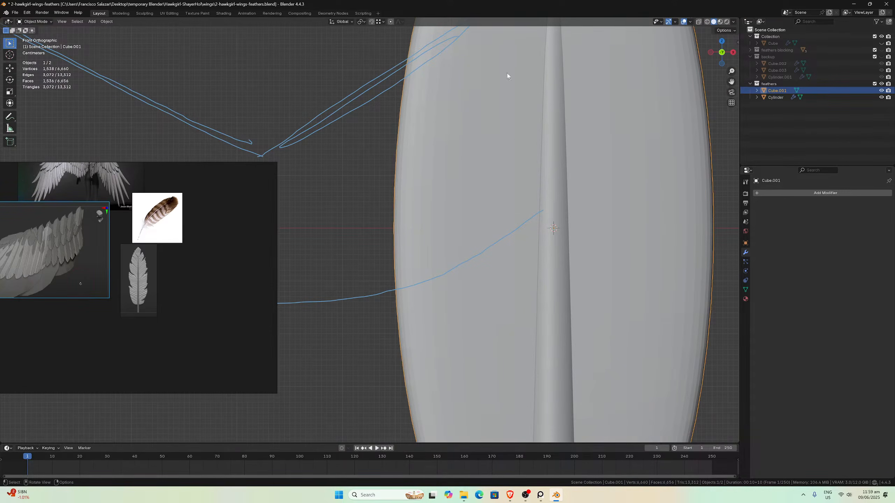
- Switch the feather block back to Sculpt Mode and remesh it with a 0.007 m voxel size
click(35, 22)
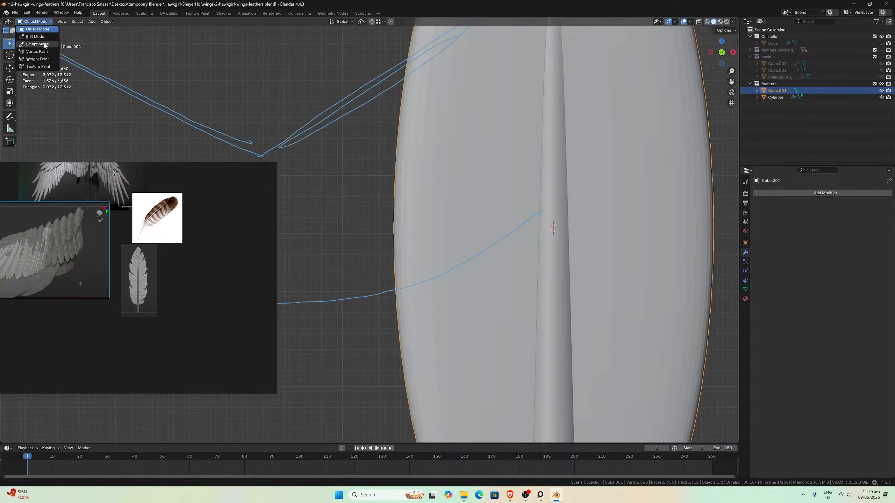
click(35, 45)
click(701, 31)
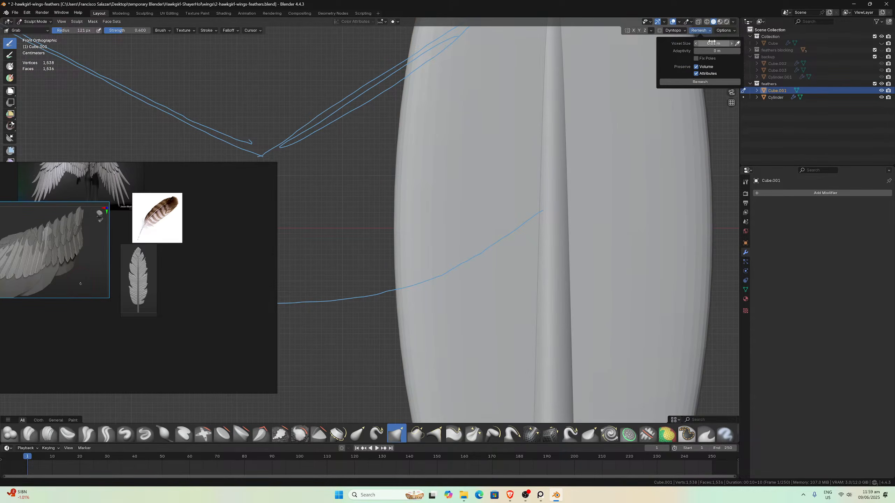
click(715, 43)
click(705, 43)
key(BackSpace)
text(07)
key(Return)
click(680, 82)
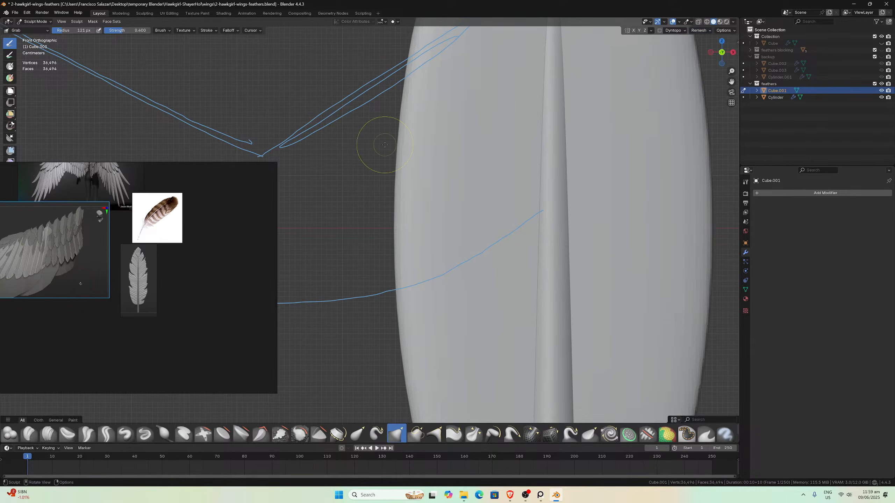
- Smooth along the feather's left edge on the 0.007 m remesh
scroll(472, 211, down, 2)
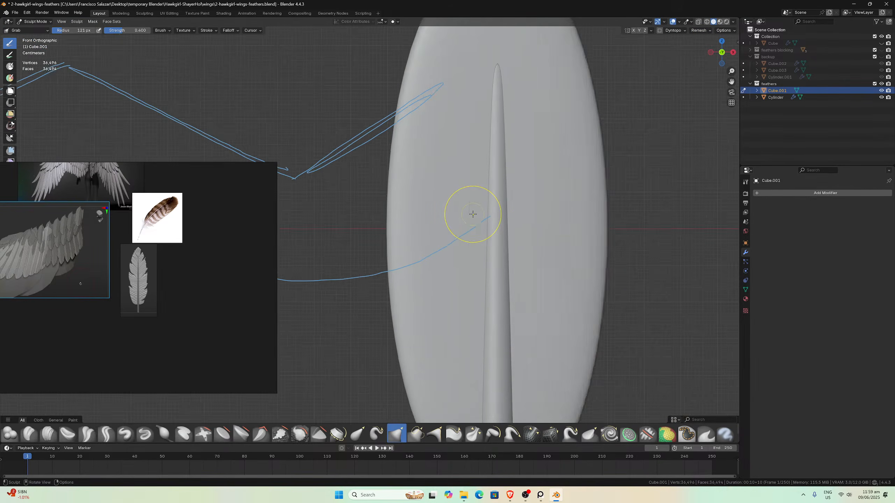
scroll(473, 214, up, 3)
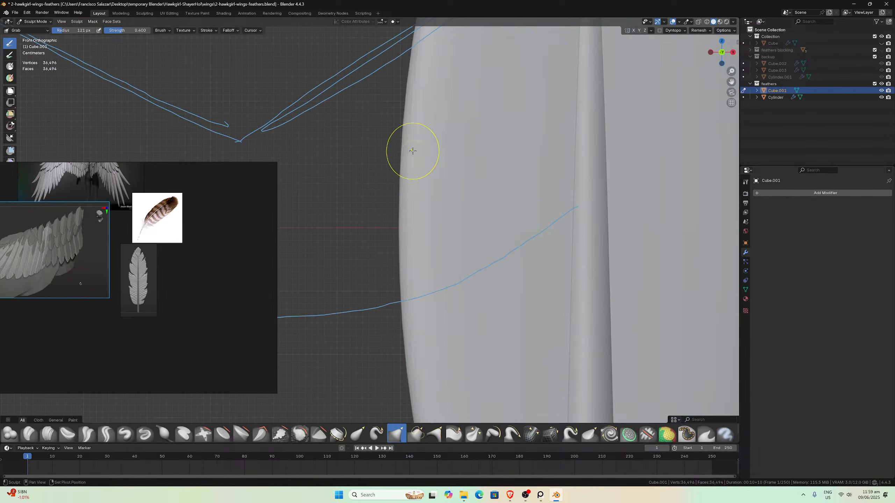
drag(409, 146, 400, 274)
- Remesh the feather block more finely with a 0.004 m voxel size
click(699, 31)
click(705, 42)
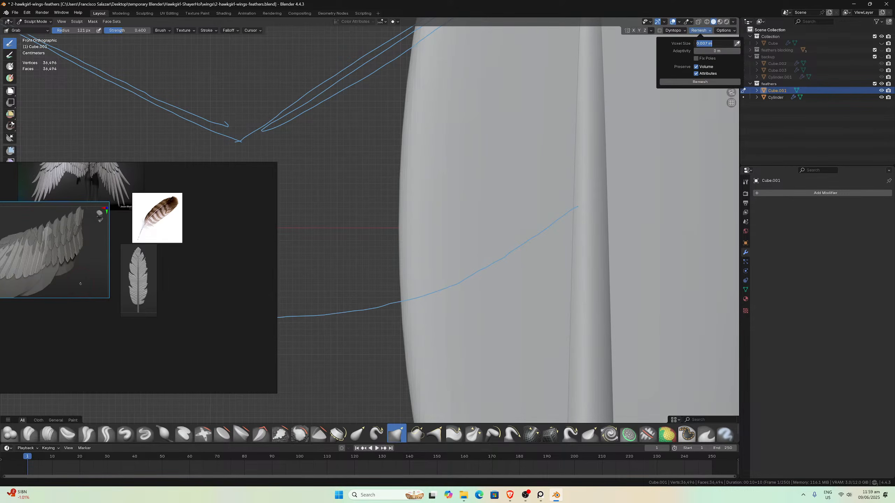
click(708, 43)
key(BackSpace)
text(4)
key(Return)
click(700, 81)
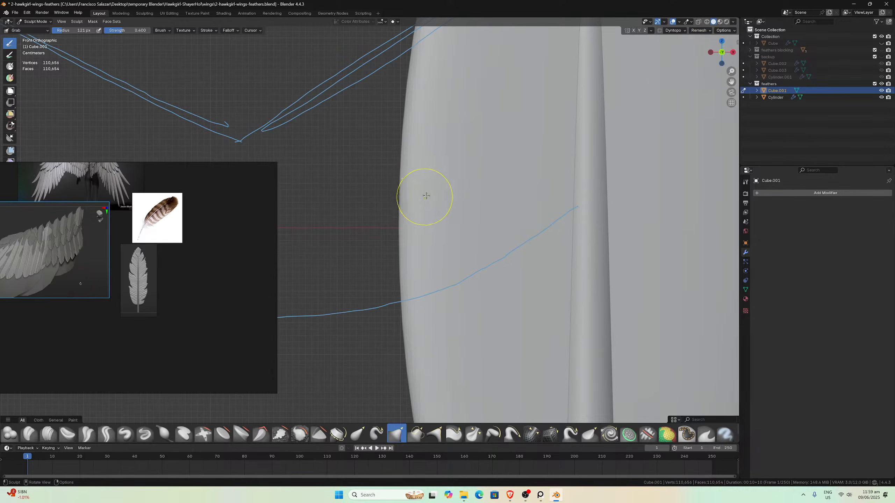
- Smooth along the middle of the feather's left edge on the 0.004 m remesh
scroll(424, 196, down, 4)
scroll(425, 196, up, 2)
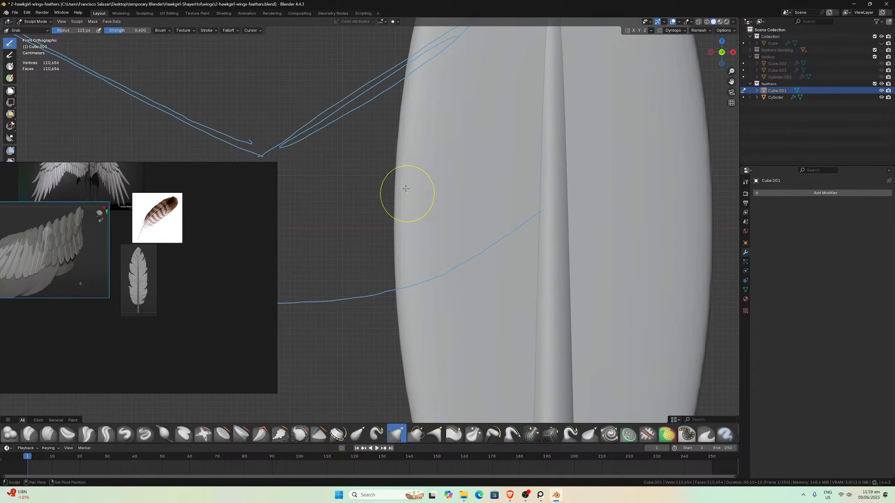
mouse_move(406, 186)
mouse_down()
mouse_move(398, 212)
mouse_move(405, 308)
mouse_up()
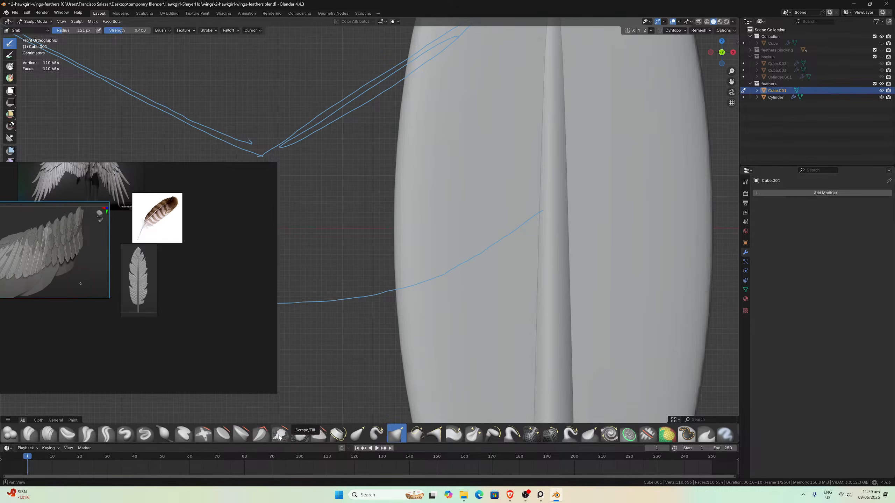
- Select the Smooth brush and set its strength to 0.3
click(305, 436)
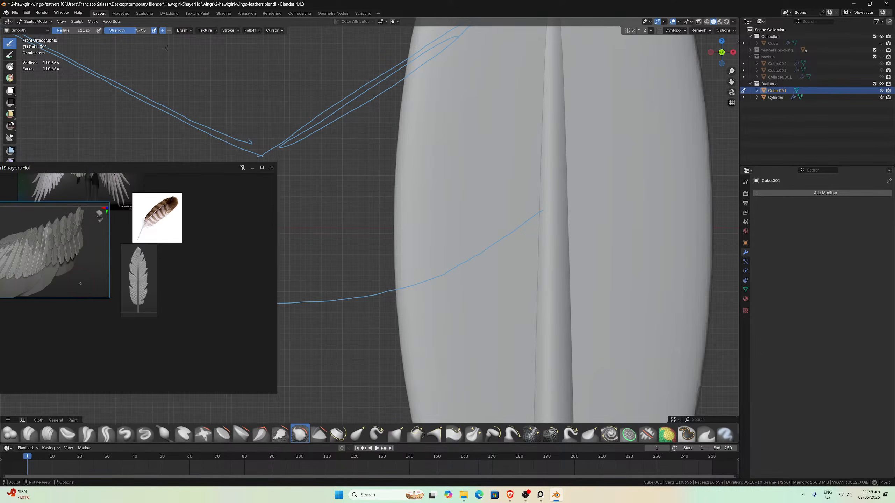
click(141, 31)
text(0.)
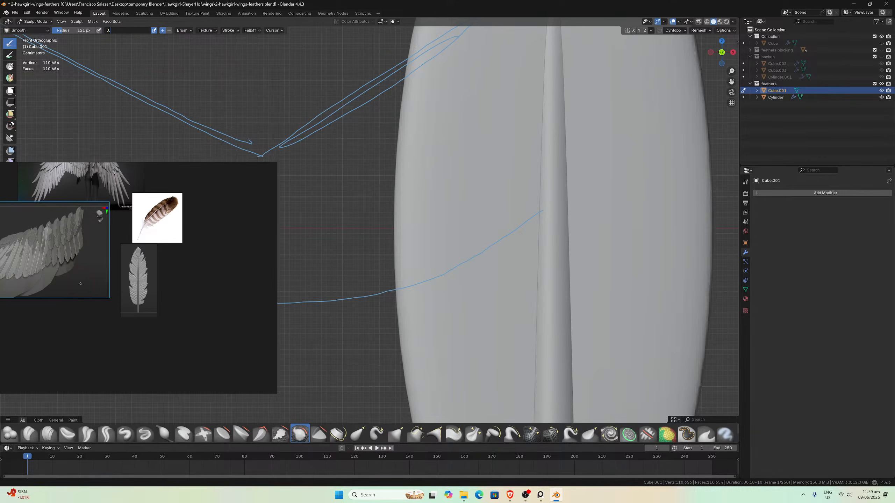
text(3)
key(Return)
- Duplicate the feather block in place in Object Mode and hide the copy as a backup
scroll(439, 226, down, 6)
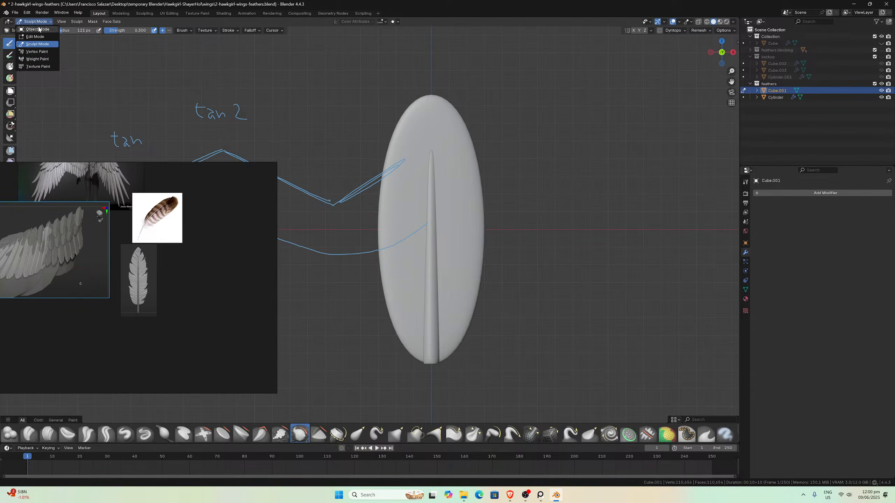
click(37, 29)
key(shift+d)
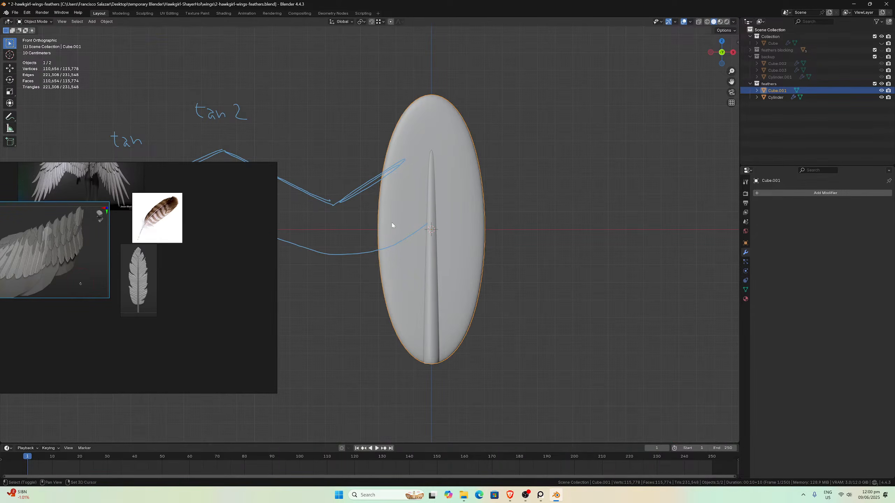
right_click(414, 218)
key(h)
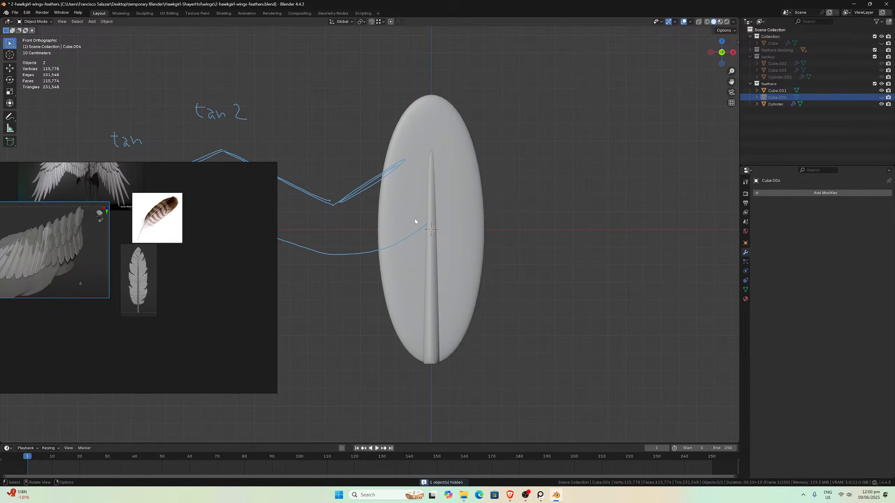
- Select the original feather block and put it back into Sculpt Mode
click(406, 218)
scroll(385, 208, up, 3)
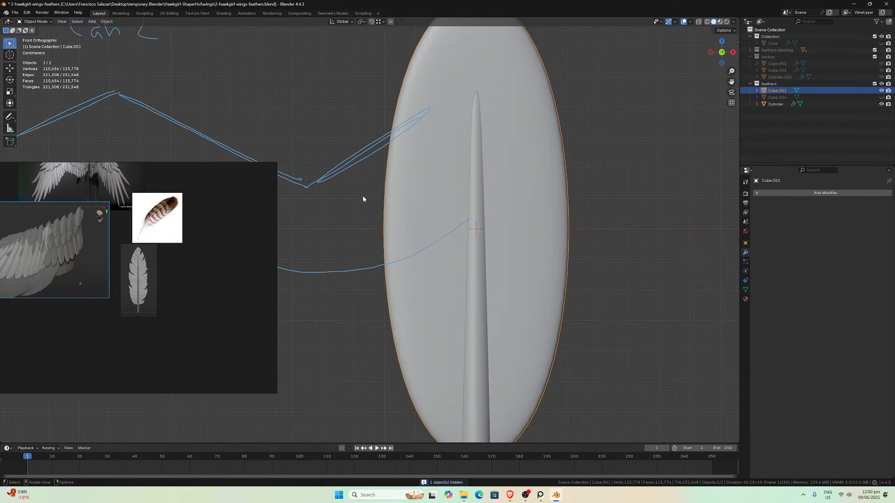
click(35, 22)
click(44, 45)
scroll(416, 229, down, 1)
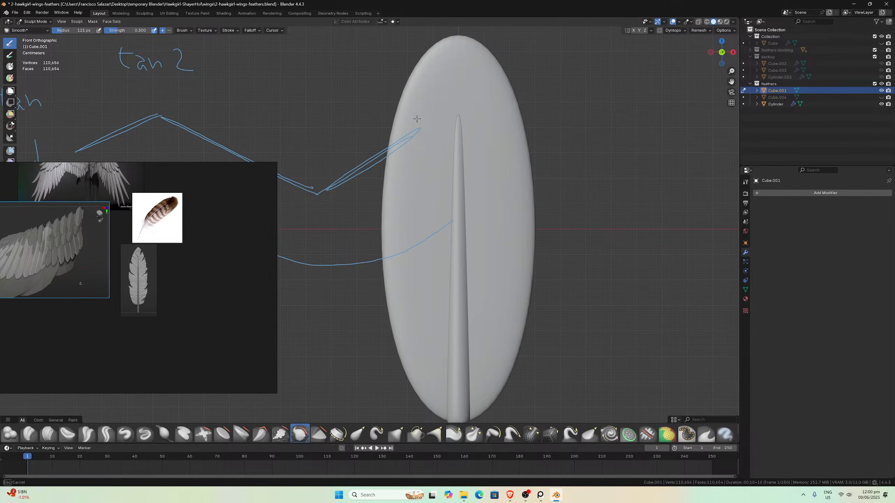
- Smooth around the feather block's outline, covering the right edge, lower end, lower left edge and upper left area
mouse_move(445, 66)
mouse_down()
mouse_move(480, 140)
mouse_move(519, 288)
mouse_up()
drag(514, 318, 494, 296)
drag(408, 357, 406, 247)
mouse_move(429, 321)
mouse_down()
mouse_move(484, 343)
mouse_move(488, 368)
mouse_up()
mouse_move(488, 376)
mouse_down()
mouse_move(474, 402)
mouse_move(489, 354)
mouse_up()
mouse_move(512, 286)
mouse_down()
mouse_move(493, 106)
mouse_move(434, 81)
mouse_move(420, 132)
mouse_up()
- Smooth the feather's left edge from the lower end to the upper part, working from an angled view
middle_drag(514, 158, 362, 162)
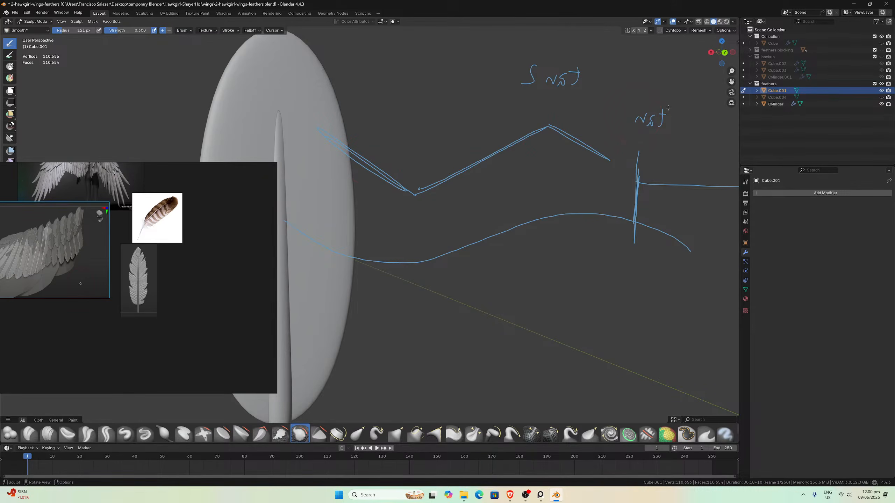
drag(732, 81, 889, 59)
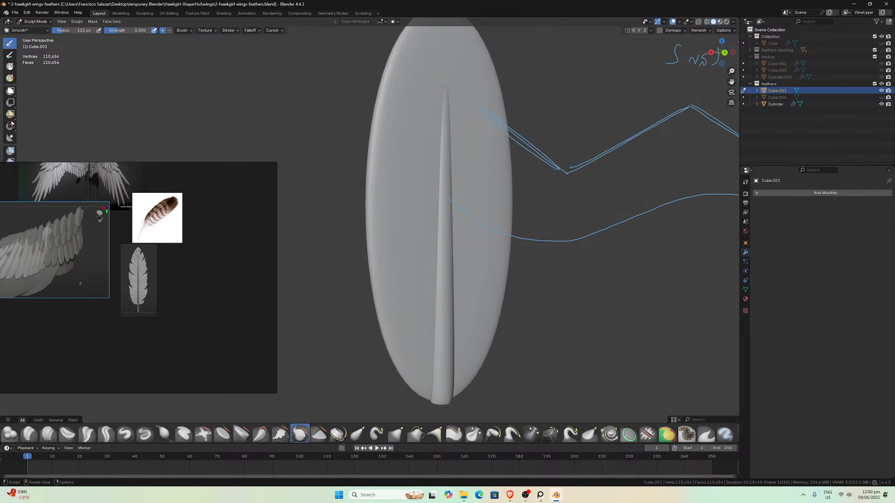
middle_drag(507, 242, 463, 274)
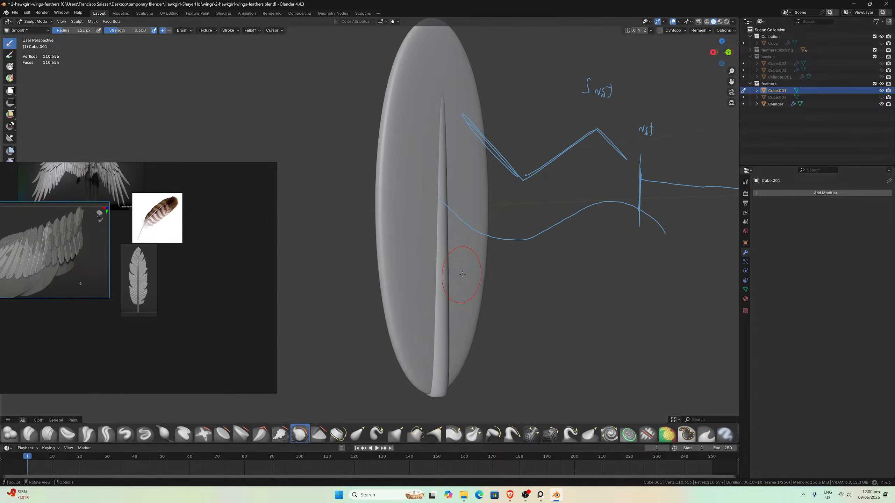
drag(415, 358, 399, 268)
drag(392, 110, 394, 106)
- Smooth the lower part of the feather's left half down toward the quill's base
middle_drag(467, 97, 430, 93)
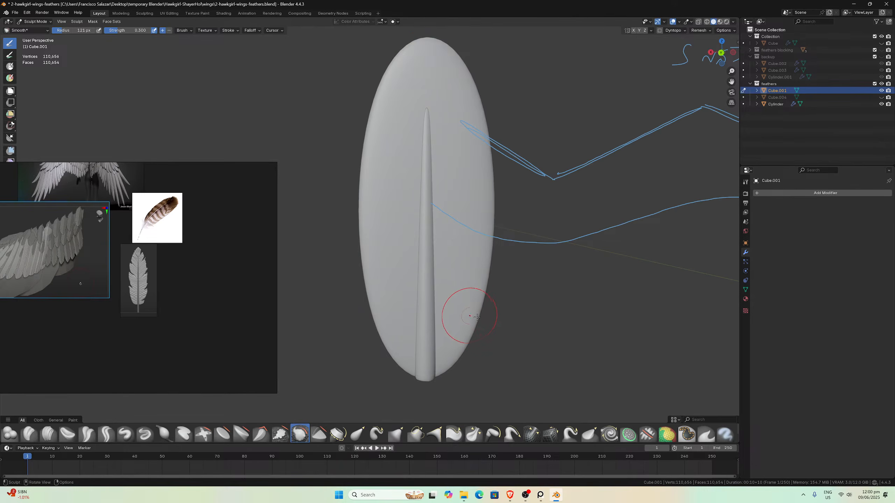
middle_drag(496, 312, 439, 335)
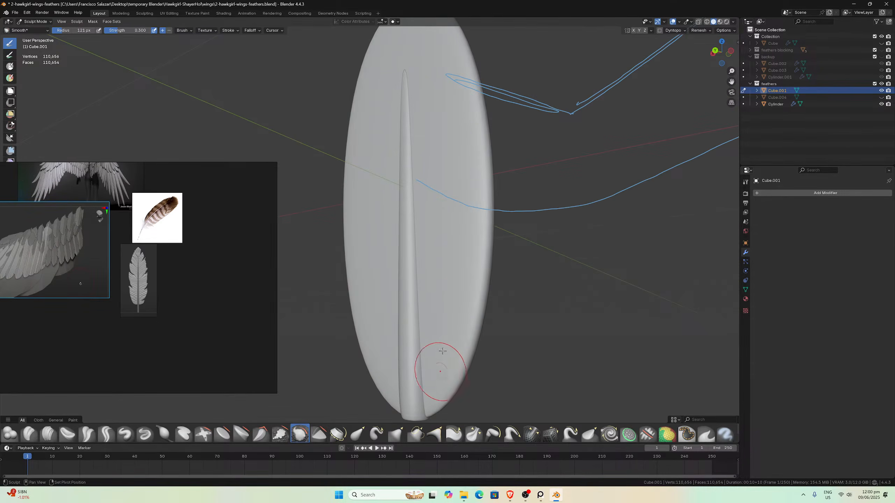
middle_drag(437, 291, 447, 299)
drag(399, 281, 422, 369)
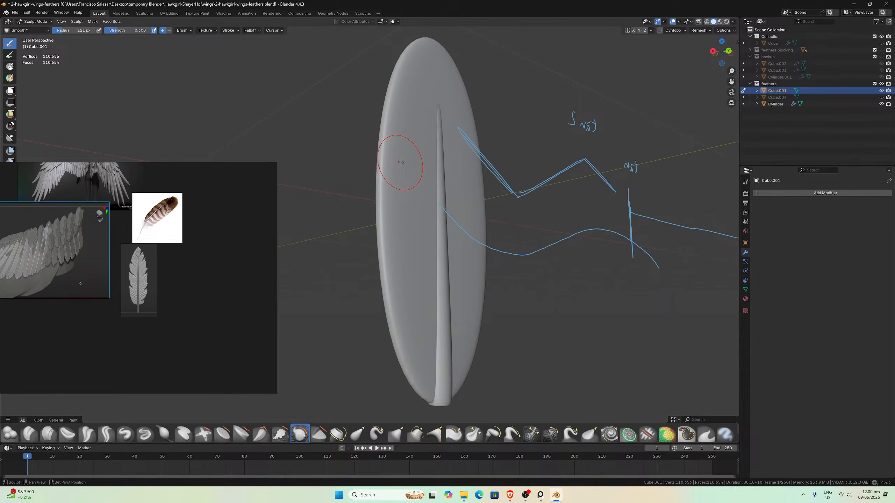
- Examine the smoothed feather surface and edges from both sides and from the front
middle_drag(391, 157, 423, 155)
middle_drag(383, 210, 363, 229)
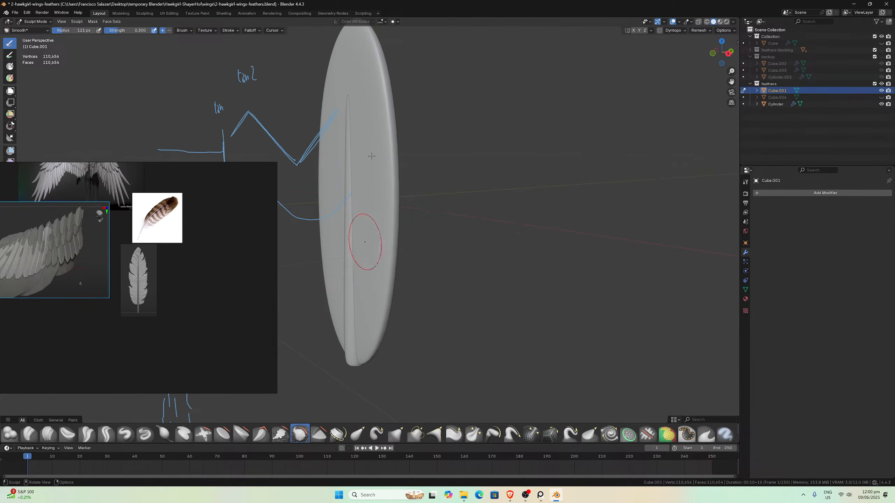
scroll(360, 111, down, 1)
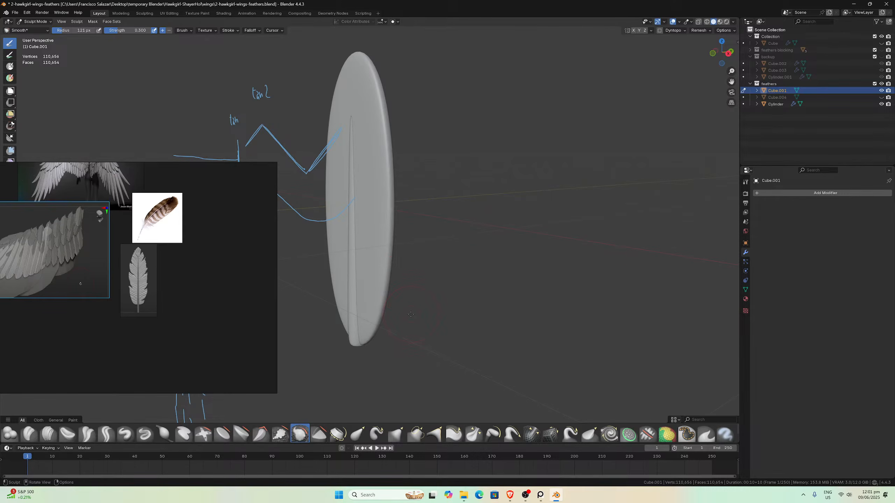
middle_drag(405, 293, 452, 242)
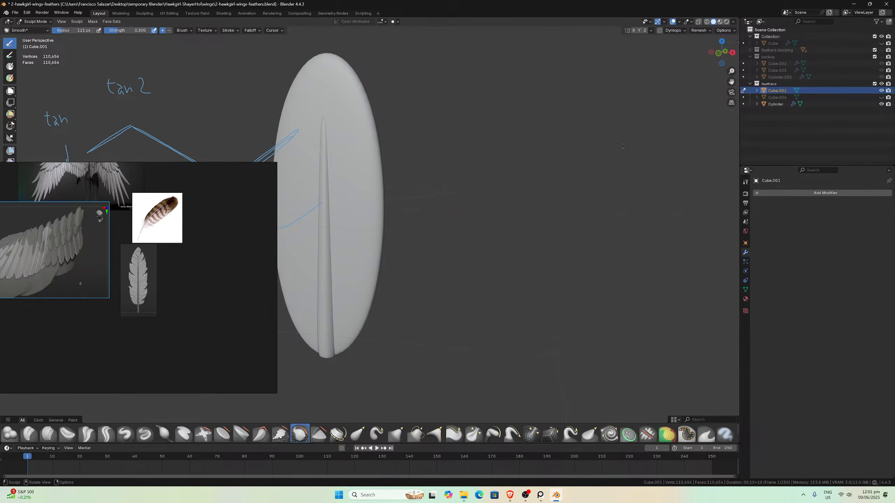
drag(731, 81, 842, 54)
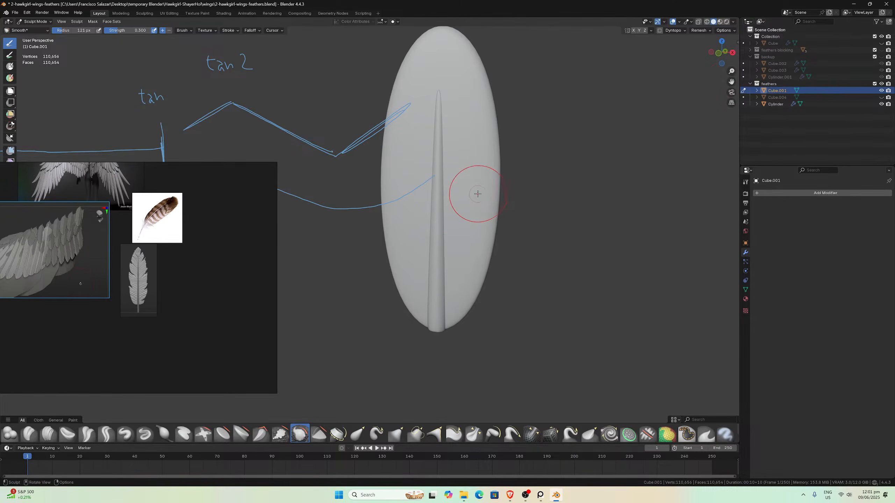
scroll(479, 196, down, 2)
scroll(480, 196, up, 3)
mouse_move(480, 195)
middle_down()
mouse_move(450, 180)
mouse_move(521, 186)
mouse_move(490, 165)
middle_up()
drag(729, 83, 652, 137)
scroll(433, 183, down, 2)
- Smooth the feather surface along the quill, across the lower end and over the upper areas on both sides
mouse_move(410, 141)
shift+mouse_down()
mouse_move(399, 87)
mouse_move(365, 274)
mouse_move(406, 310)
shift+mouse_up()
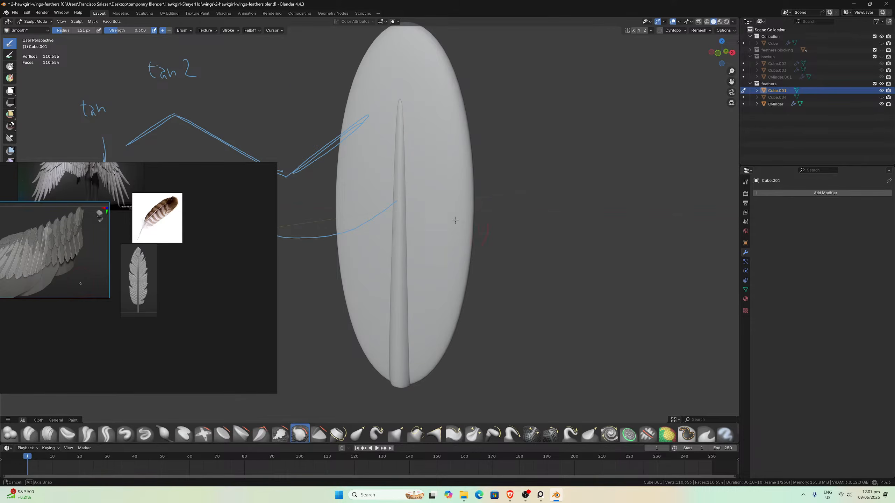
middle_drag(456, 215, 313, 214)
mouse_move(334, 306)
shift+mouse_down()
mouse_move(335, 362)
mouse_move(395, 342)
shift+mouse_up()
shift+drag(396, 340, 419, 337)
drag(407, 200, 396, 136)
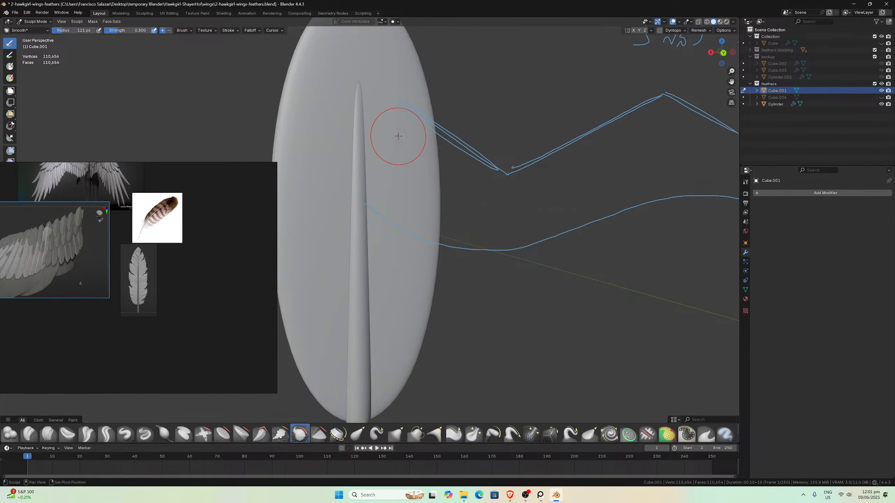
drag(340, 160, 360, 200)
- Smooth the feather's left half from its lower edge up beside the quill to the upper middle
scroll(384, 153, down, 2)
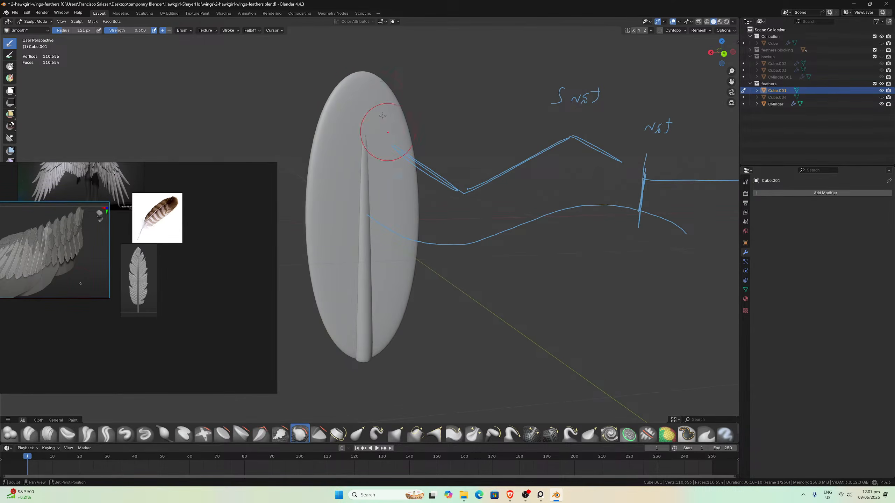
mouse_move(384, 173)
middle_down()
mouse_move(496, 175)
mouse_move(426, 102)
middle_up()
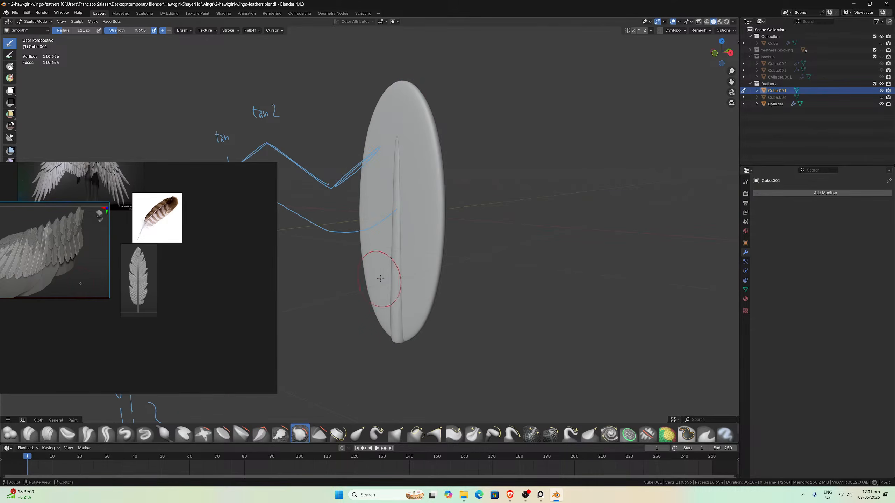
middle_drag(384, 269, 413, 261)
scroll(409, 263, up, 3)
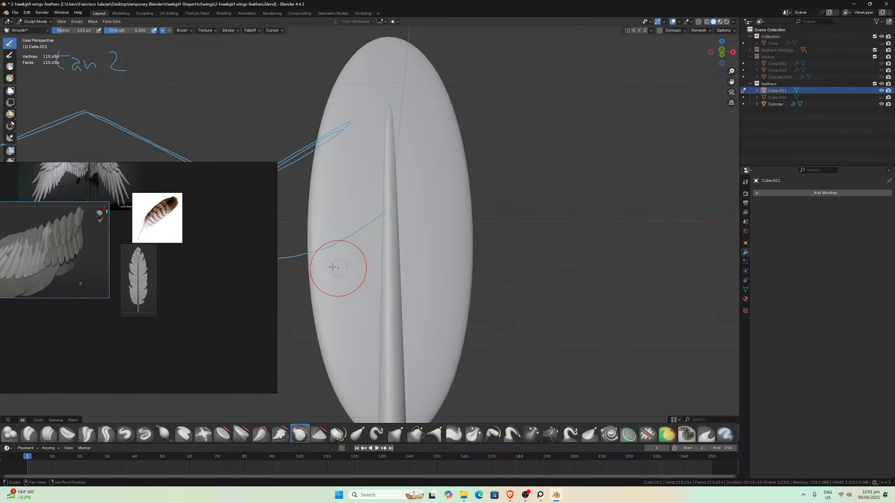
drag(326, 318, 360, 380)
drag(375, 350, 366, 268)
mouse_move(447, 344)
middle_down()
mouse_move(416, 334)
mouse_move(334, 343)
middle_up()
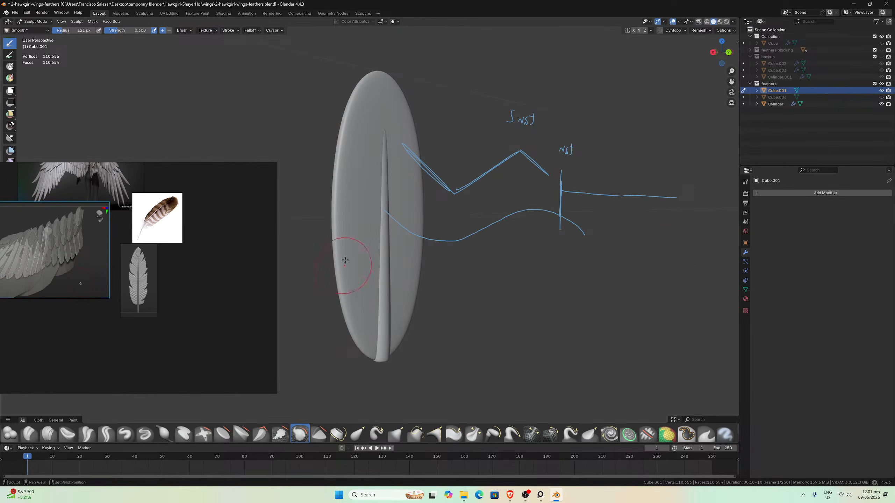
drag(348, 182, 354, 220)
- Smooth the feather surface around the quill's tip and along its upper part
mouse_move(460, 307)
middle_down()
mouse_move(395, 302)
mouse_move(430, 302)
middle_up()
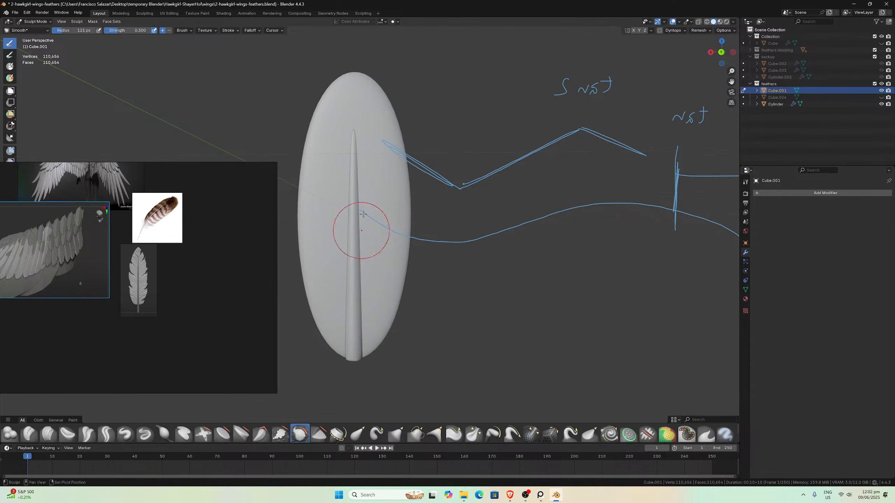
middle_drag(380, 235, 331, 241)
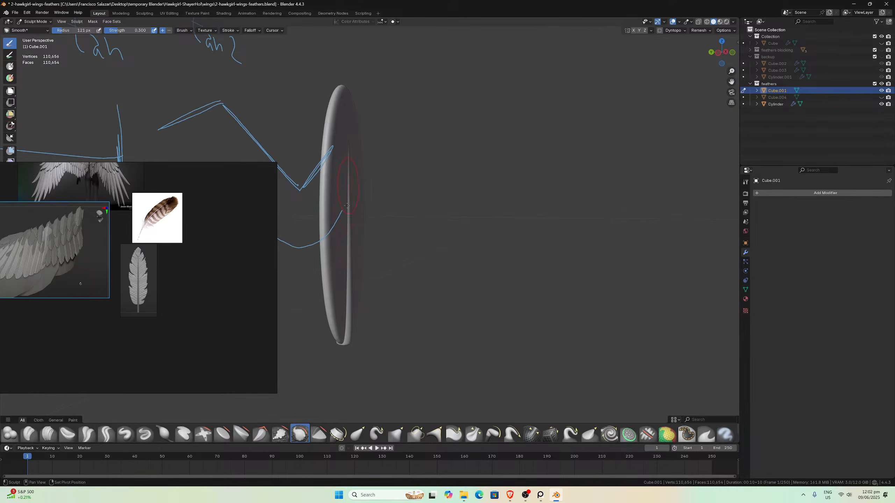
middle_drag(392, 310, 394, 213)
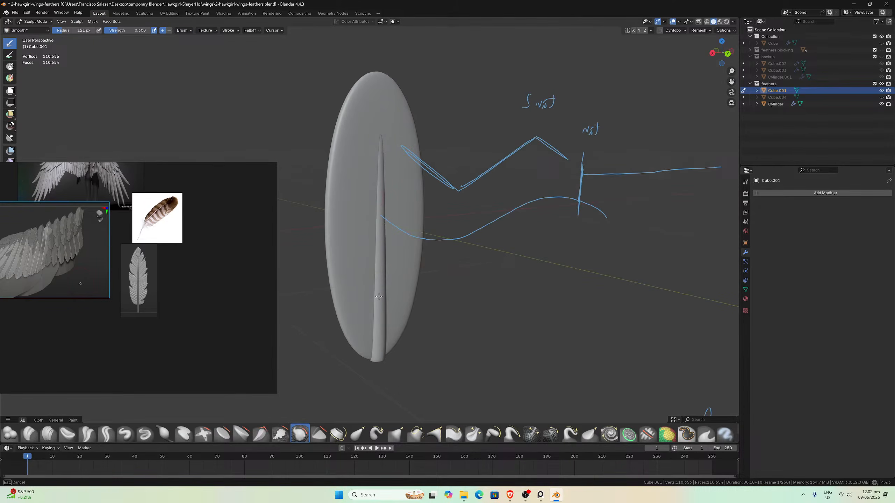
middle_drag(384, 297, 418, 250)
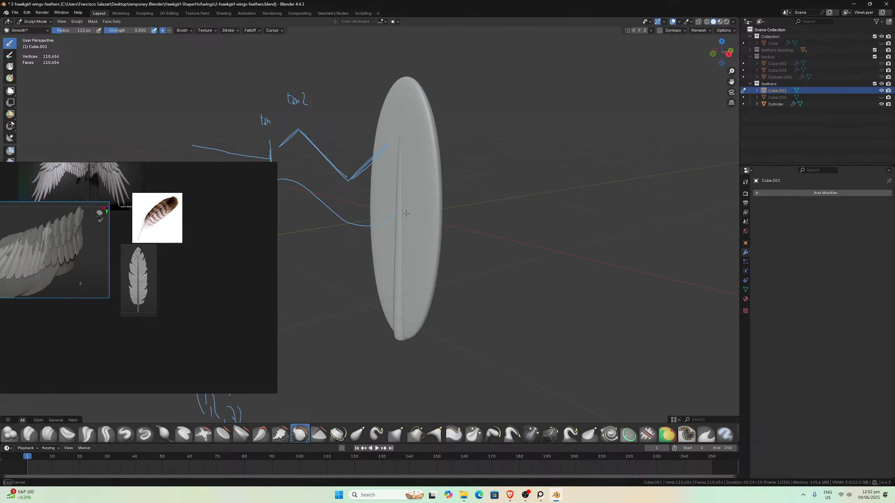
drag(405, 213, 417, 158)
drag(416, 113, 417, 173)
drag(399, 125, 394, 212)
- Smooth the area right of the lower quill and across the surface at the quill's tip
middle_drag(413, 323, 395, 297)
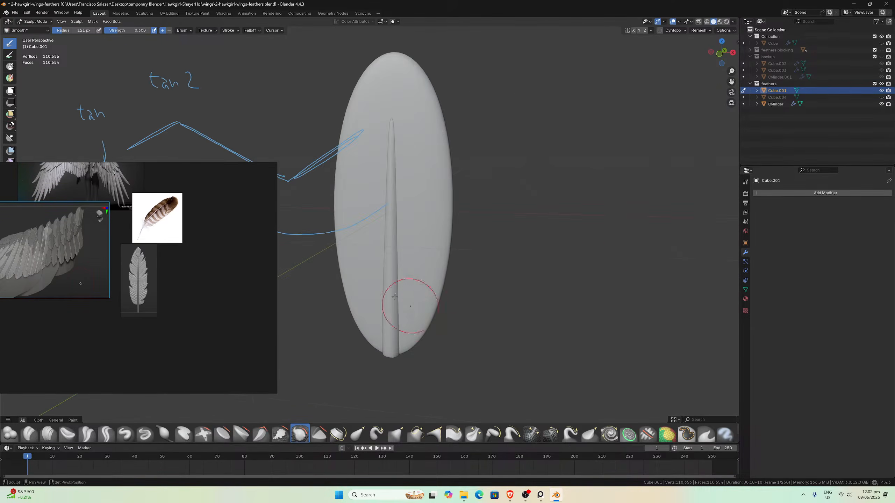
drag(397, 296, 408, 247)
drag(378, 130, 402, 169)
- Smooth the middle of the feather's left half and the lower part of its right half
mouse_move(441, 247)
middle_down()
mouse_move(430, 243)
mouse_move(437, 247)
middle_up()
scroll(443, 254, up, 3)
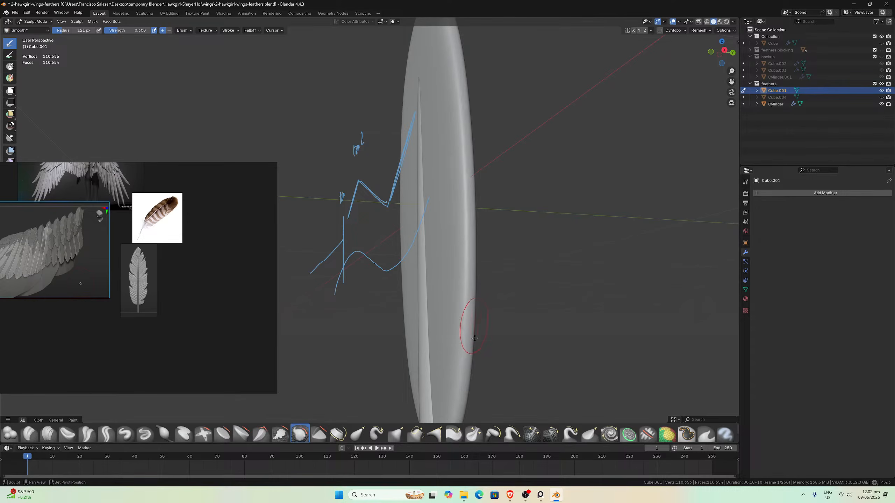
middle_drag(475, 338, 434, 341)
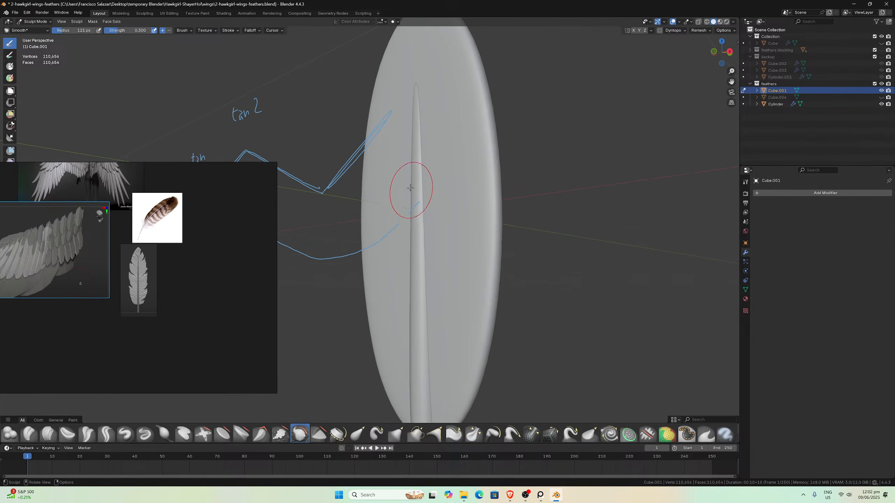
middle_drag(410, 186, 417, 145)
drag(323, 209, 319, 224)
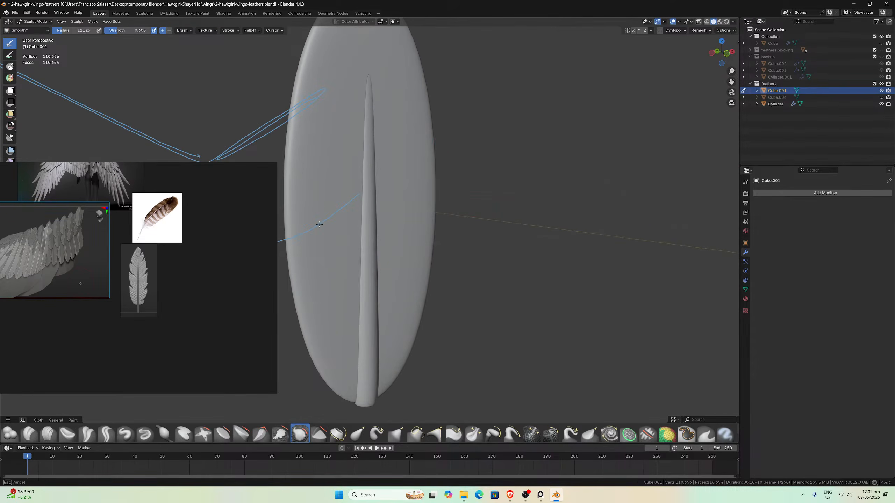
middle_drag(346, 268, 370, 266)
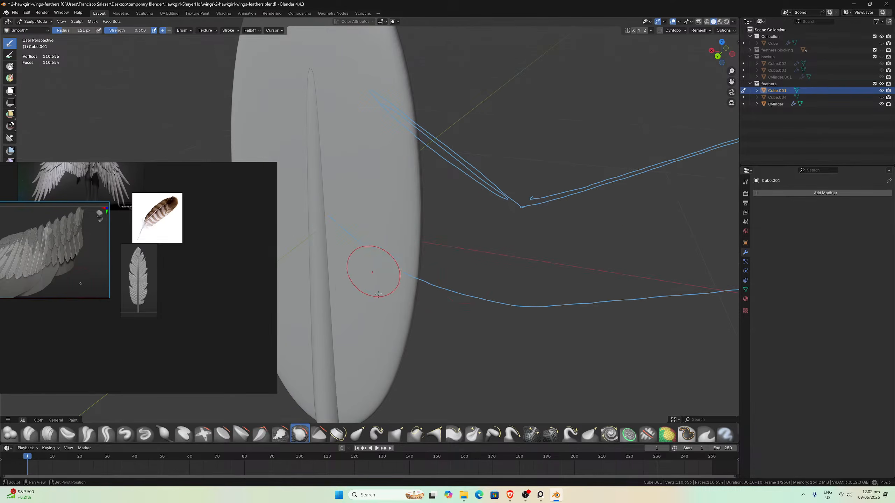
mouse_move(369, 265)
mouse_down()
mouse_move(386, 321)
mouse_move(350, 380)
mouse_up()
- Smooth the upper left half of the feather and the area just right of the quill's middle
middle_drag(349, 380, 396, 316)
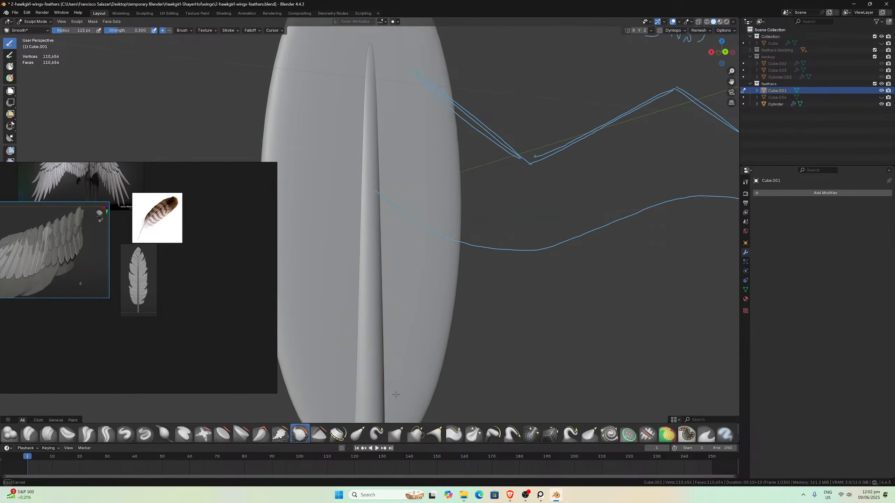
scroll(401, 362, down, 3)
scroll(362, 341, up, 1)
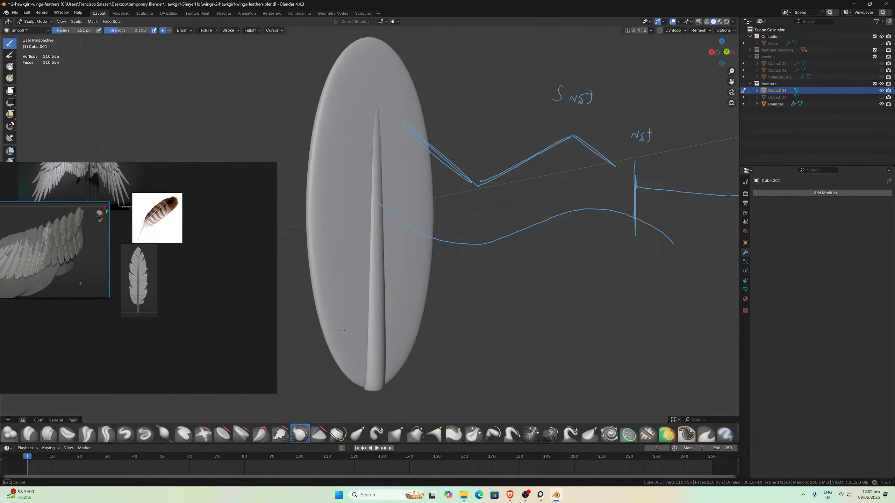
drag(346, 144, 345, 183)
mouse_move(351, 121)
mouse_down()
mouse_move(380, 90)
mouse_move(335, 235)
mouse_up()
drag(392, 227, 381, 163)
- Smooth above the quill's tip, the middle left edge and the lower right half, finishing in front view
middle_drag(381, 163, 428, 121)
drag(401, 113, 409, 86)
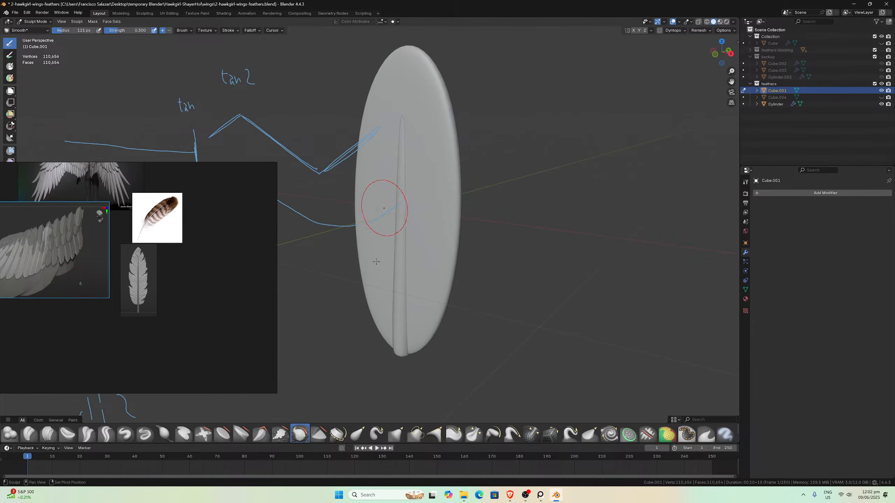
drag(374, 226, 355, 249)
mouse_move(406, 296)
mouse_down()
mouse_move(436, 227)
mouse_move(416, 278)
mouse_up()
middle_drag(395, 293, 416, 272)
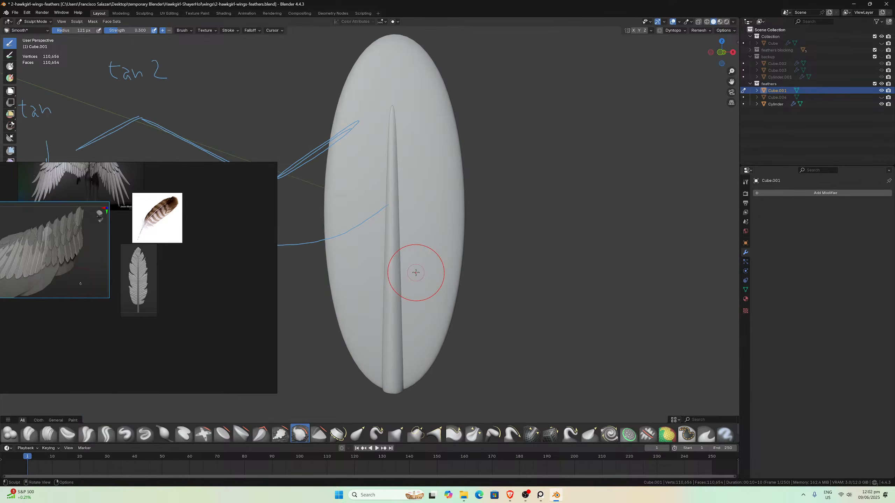
key(KP_1)
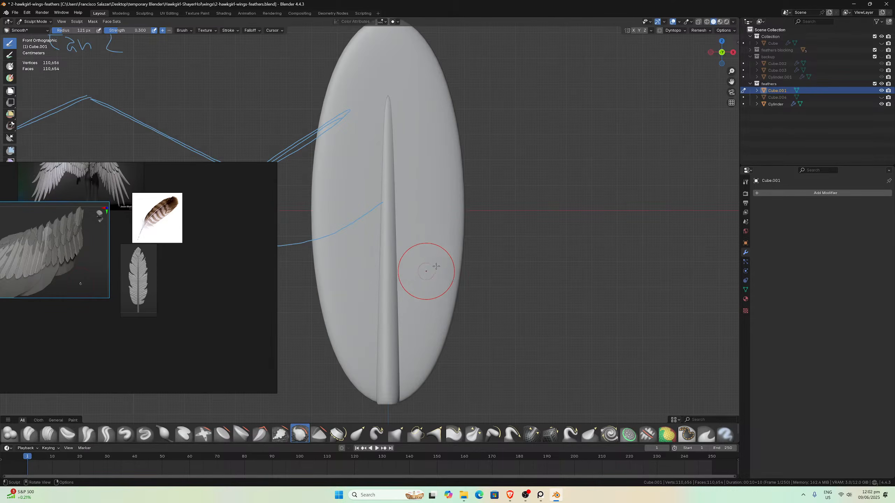
- Return to Object Mode, delete the hidden outdated backup Cube.004, and show and select the smoothed feather Cube.001
click(36, 22)
click(38, 30)
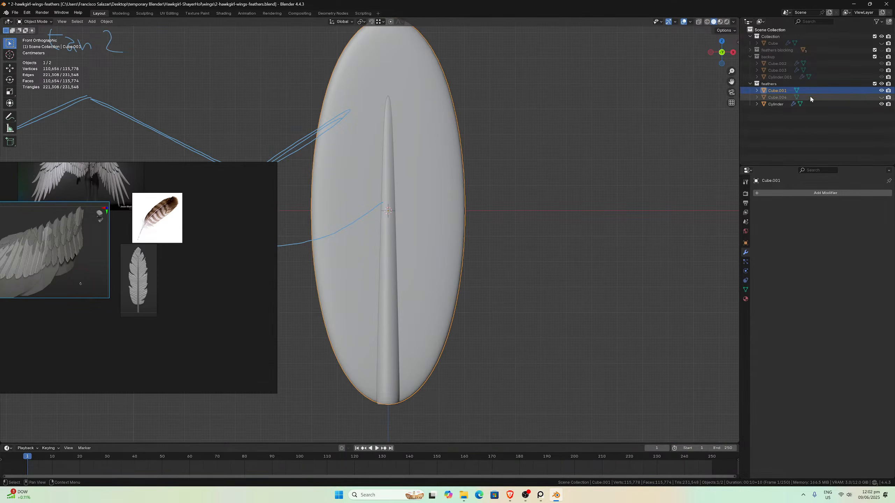
click(882, 91)
click(881, 98)
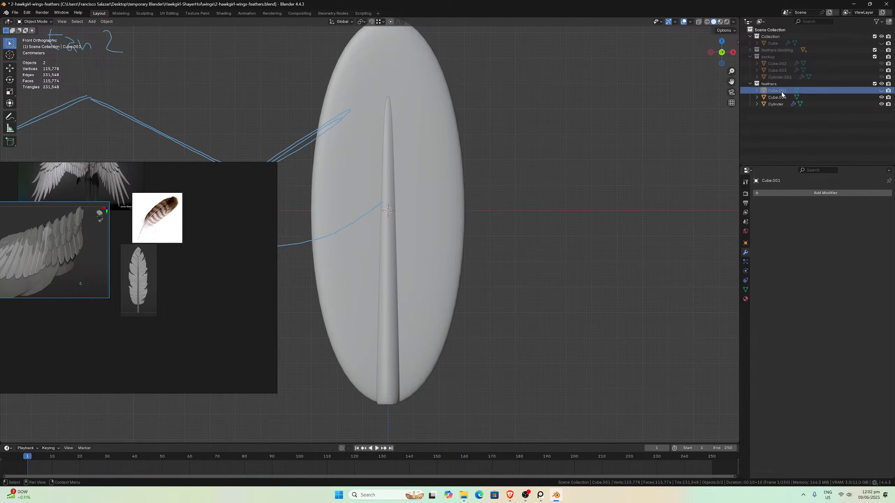
click(777, 97)
key(x)
click(530, 173)
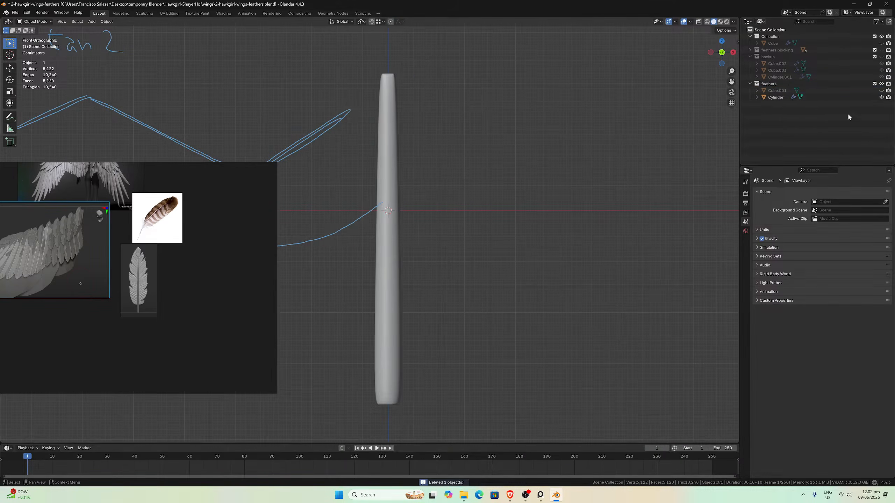
click(881, 91)
click(458, 215)
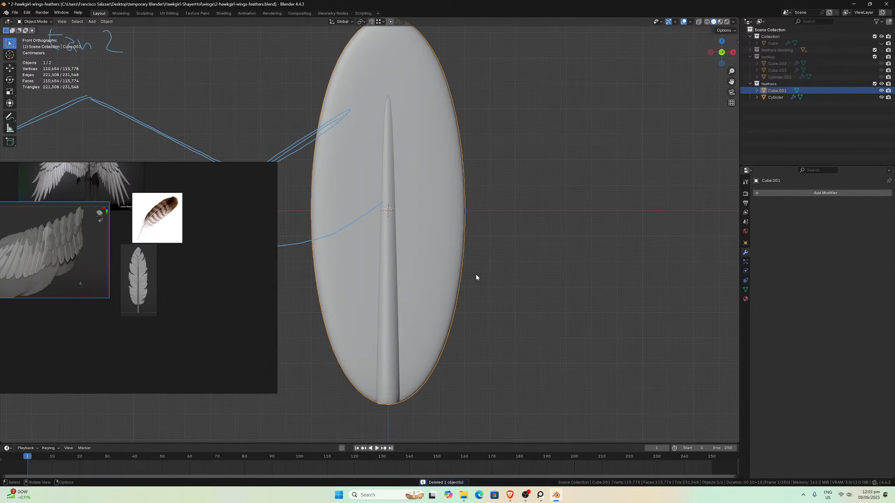
- Duplicate the smoothed feather in place and hide the copy as a fresh backup
mouse_move(476, 277)
middle_down()
mouse_move(394, 266)
mouse_move(394, 280)
mouse_move(411, 295)
mouse_move(518, 267)
mouse_move(484, 269)
middle_up()
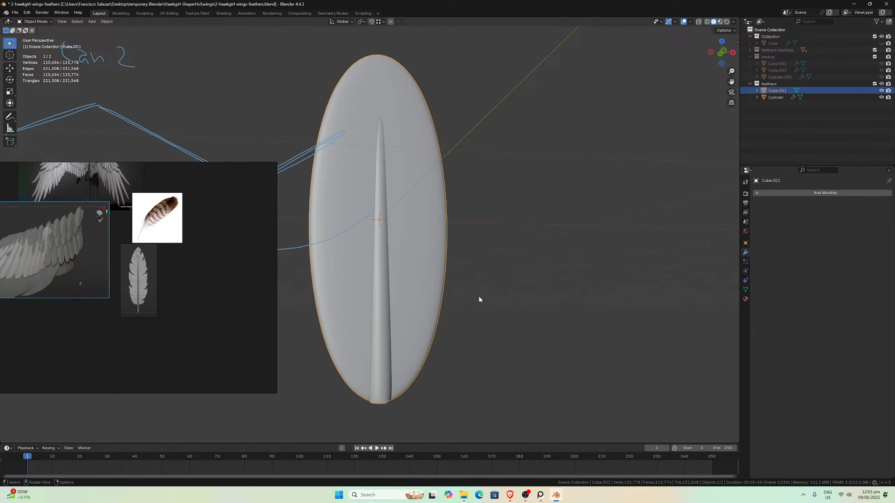
middle_drag(479, 300, 436, 291)
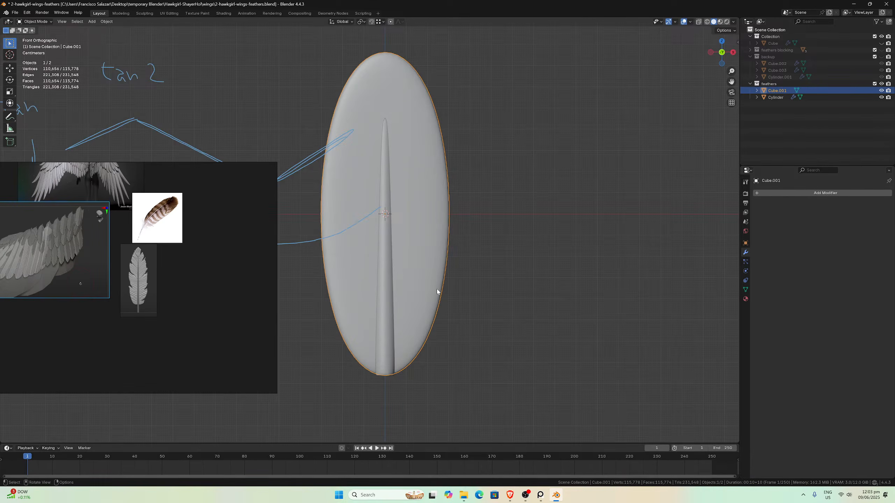
scroll(488, 241, up, 1)
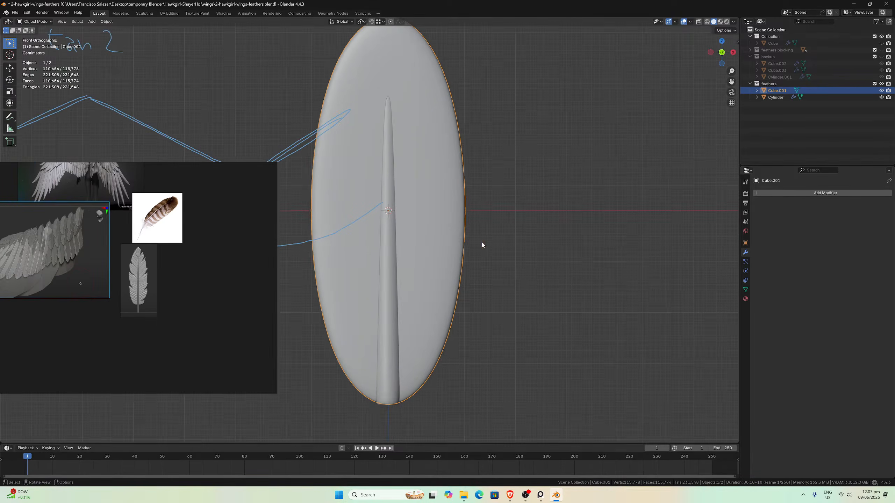
drag(730, 81, 758, 98)
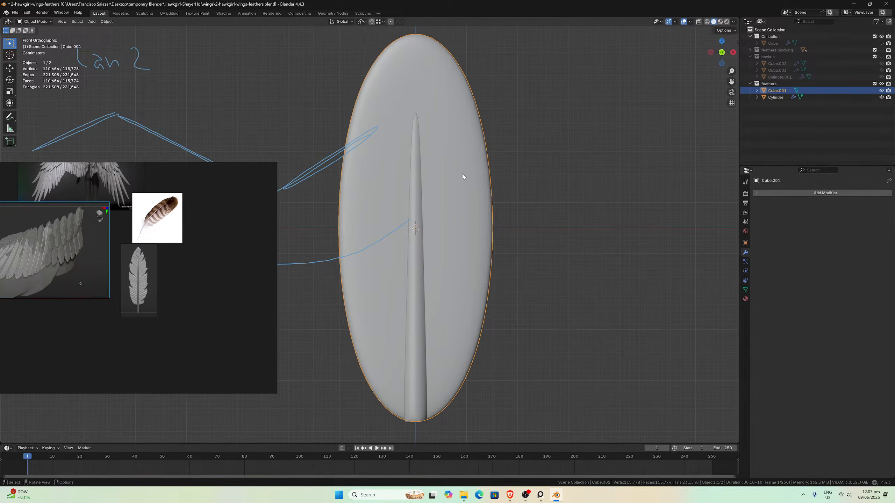
key(shift+s)
key(Escape)
key(shift+d)
right_click(530, 179)
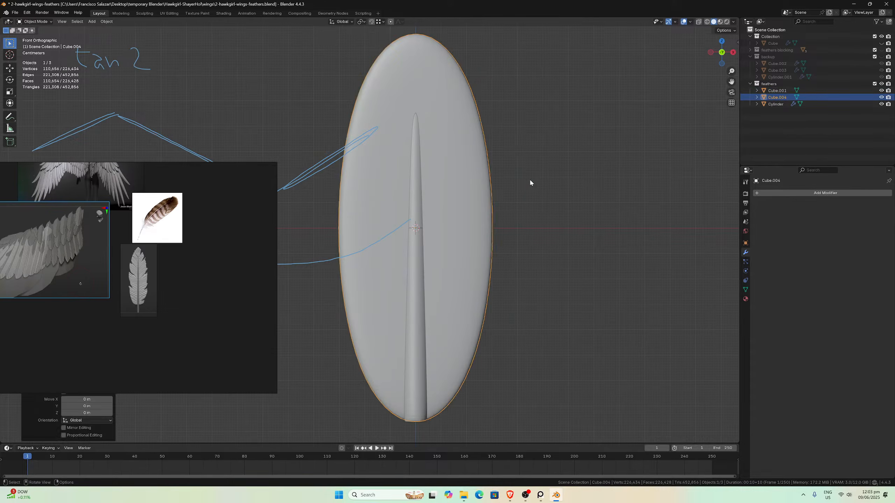
key(h)
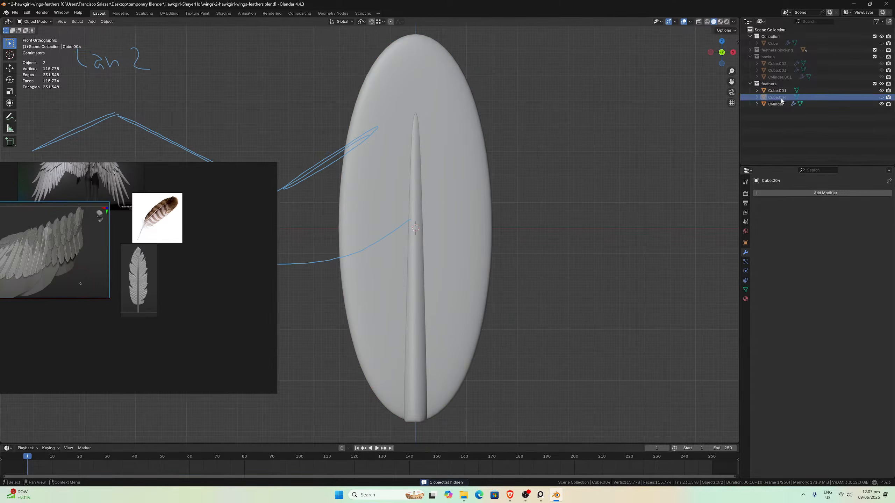
- Select the original feather Cube.001 and enter Sculpt Mode in front view
click(846, 91)
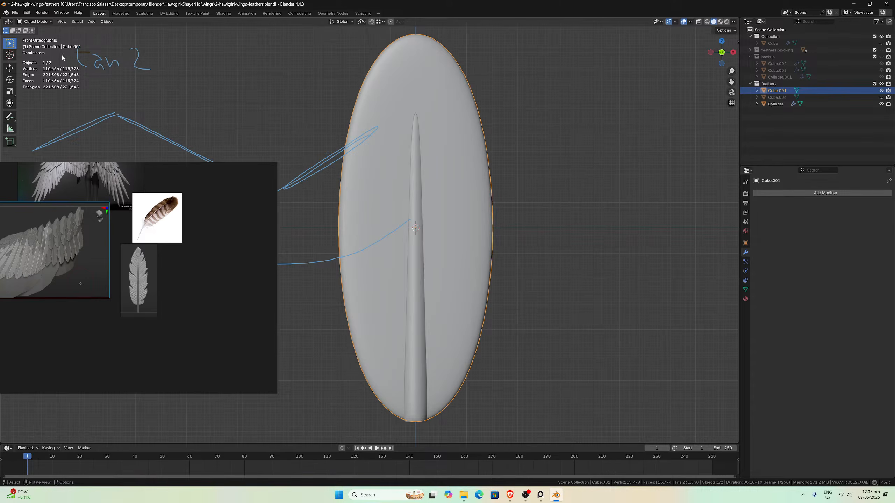
click(34, 21)
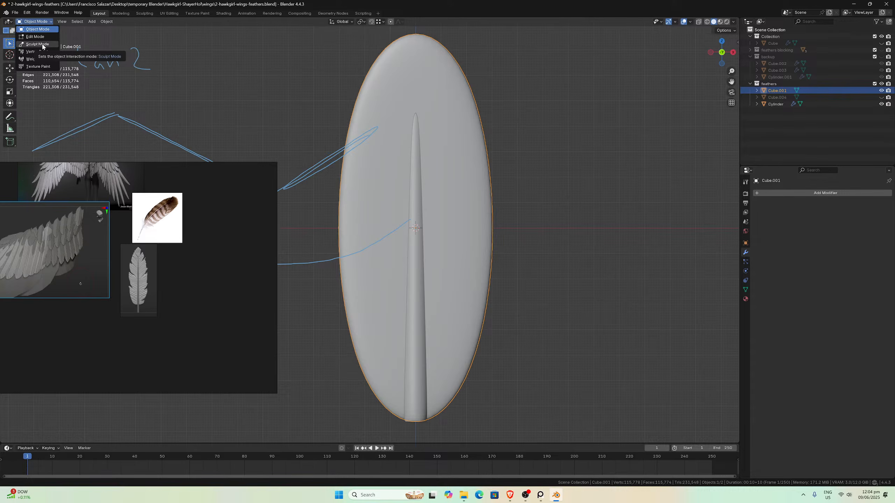
click(38, 45)
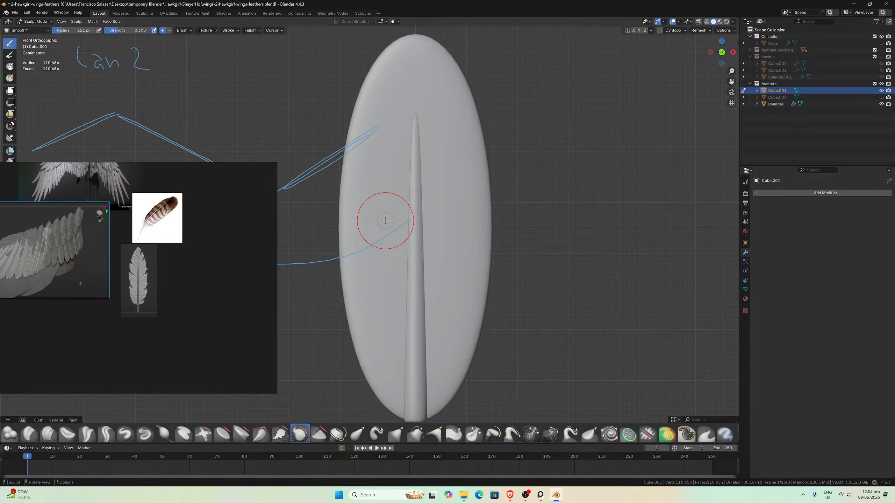
scroll(410, 223, down, 2)
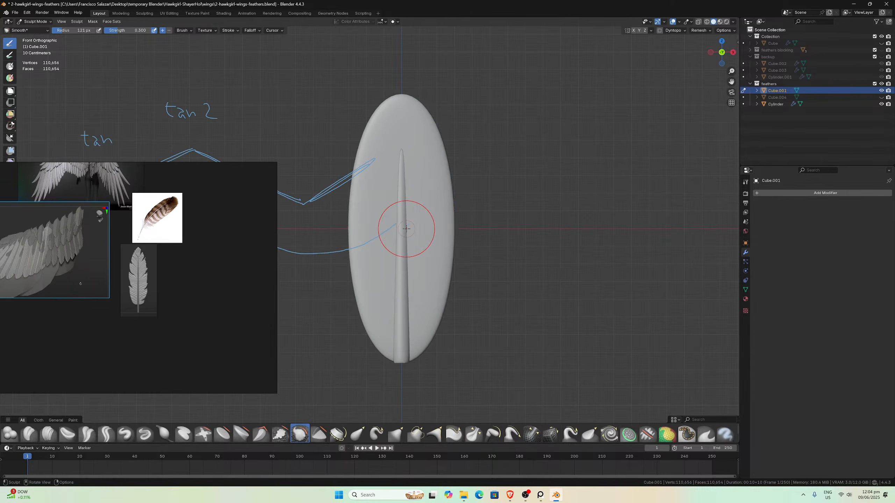
scroll(407, 228, up, 2)
scroll(409, 228, down, 1)
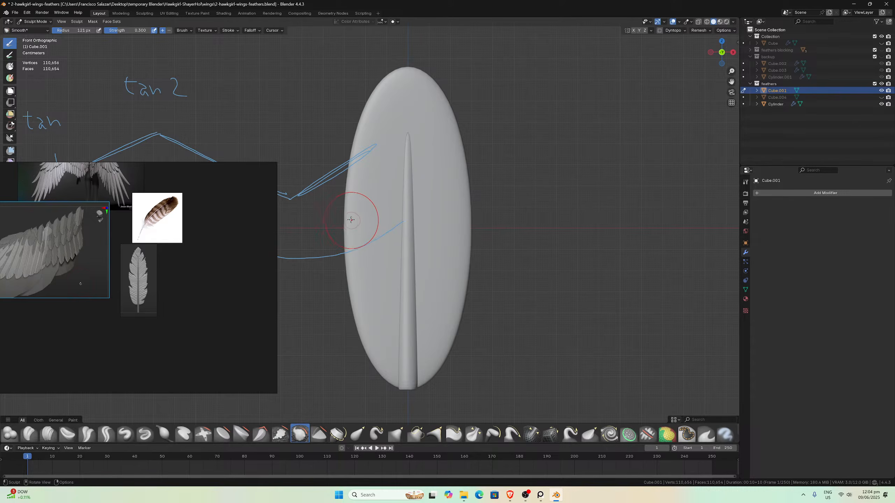
scroll(386, 299, up, 3)
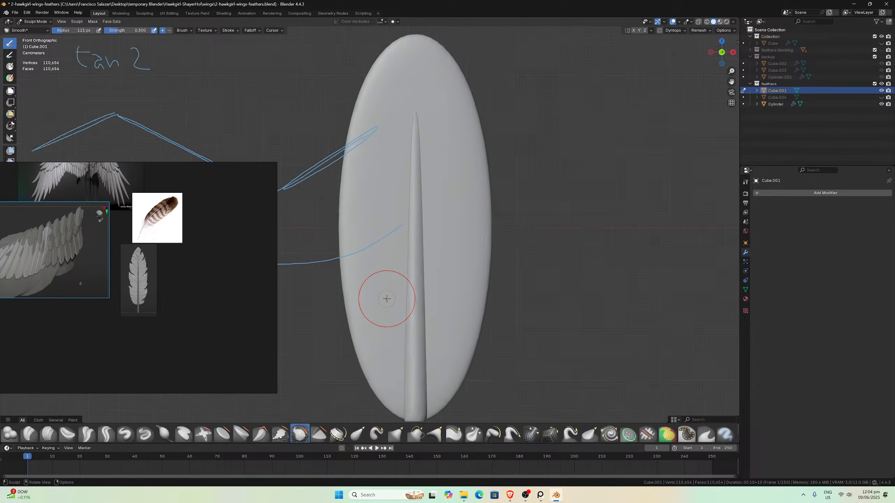
scroll(386, 298, down, 3)
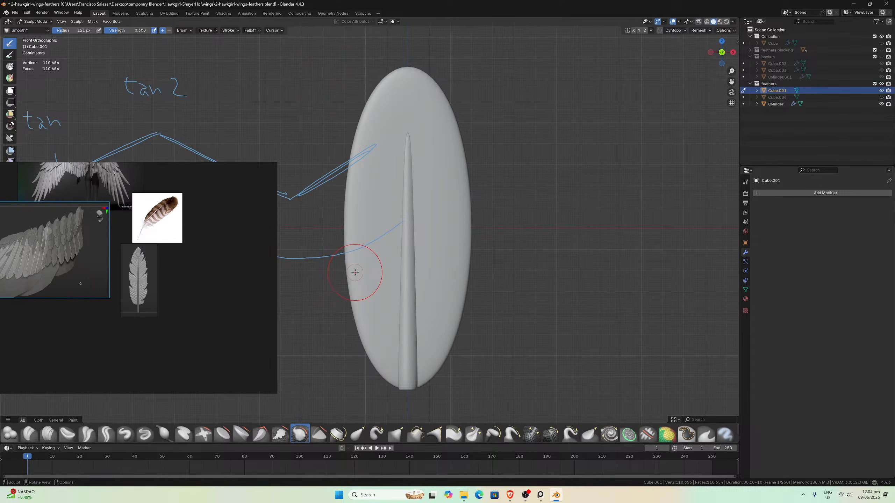
scroll(361, 277, up, 1)
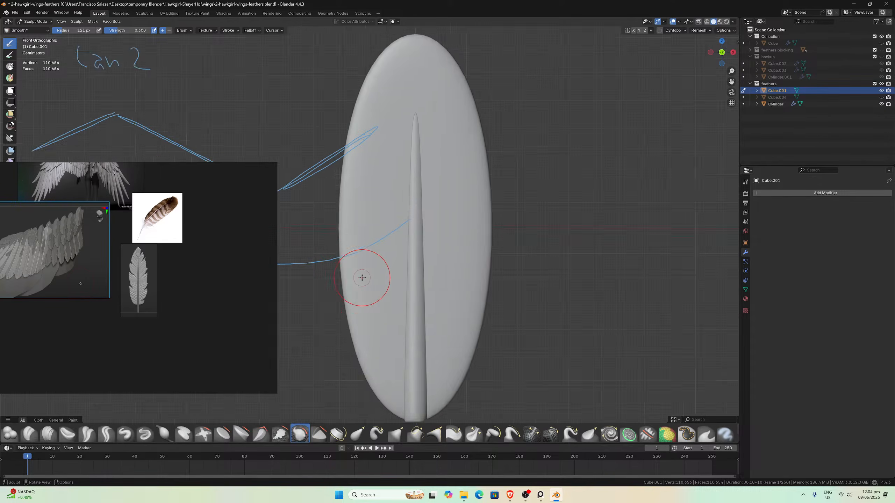
- On the reference board, move the gray single-feather image up against the wing reference picture
scroll(96, 283, up, 1)
middle_drag(59, 269, 136, 321)
scroll(141, 313, down, 1)
scroll(142, 310, up, 1)
scroll(136, 321, up, 2)
scroll(152, 297, down, 1)
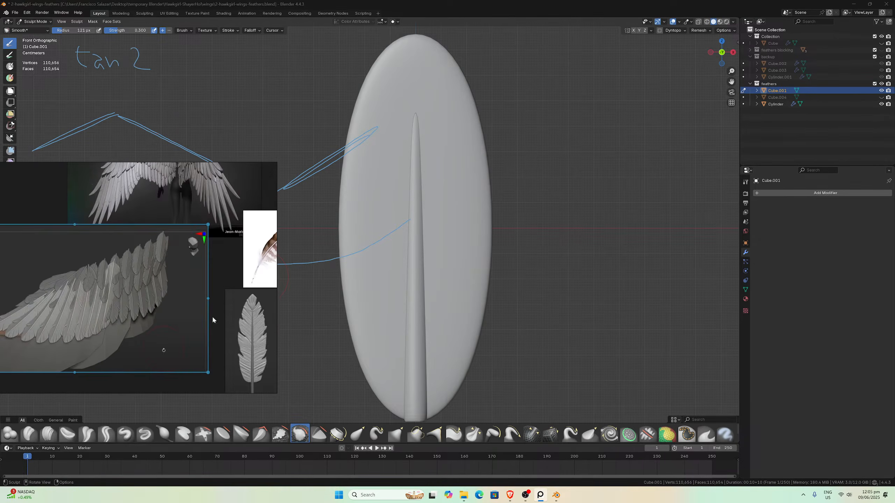
click(238, 321)
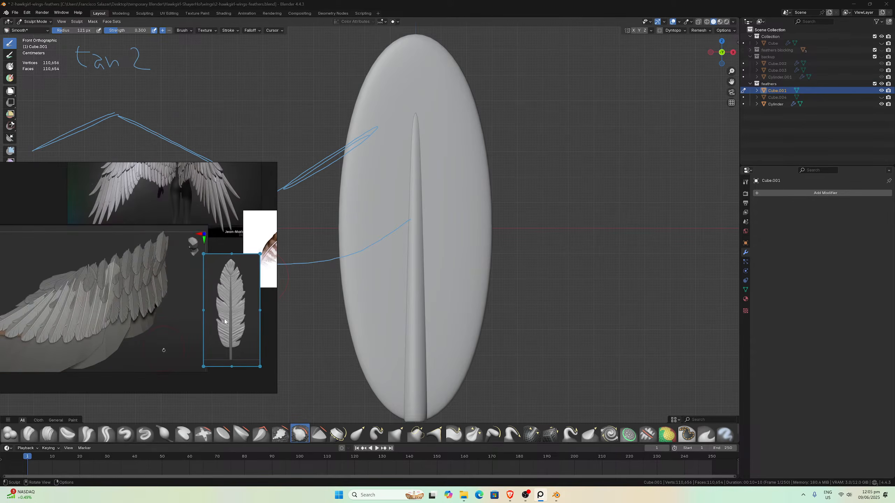
scroll(227, 321, up, 1)
drag(226, 326, 167, 318)
- Bring the wing and single-feather references into view together and move the reference window clear of the sculpting tools
scroll(132, 329, up, 1)
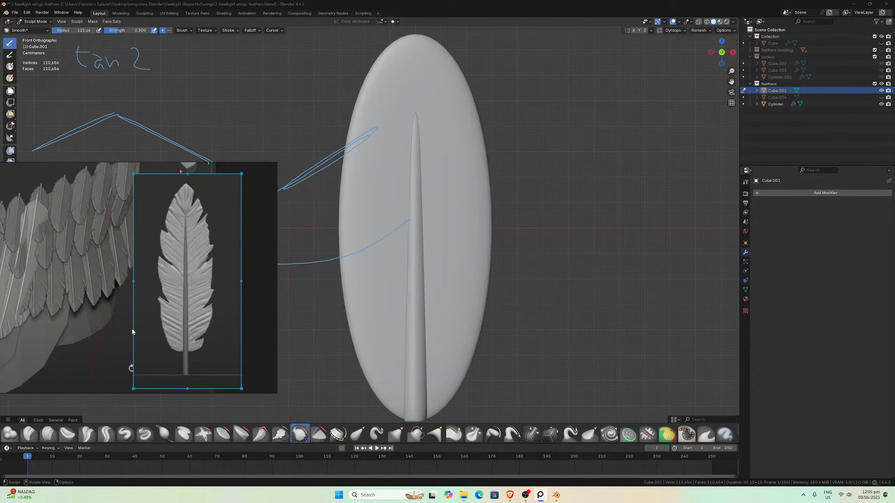
middle_drag(120, 324, 194, 332)
scroll(98, 337, up, 1)
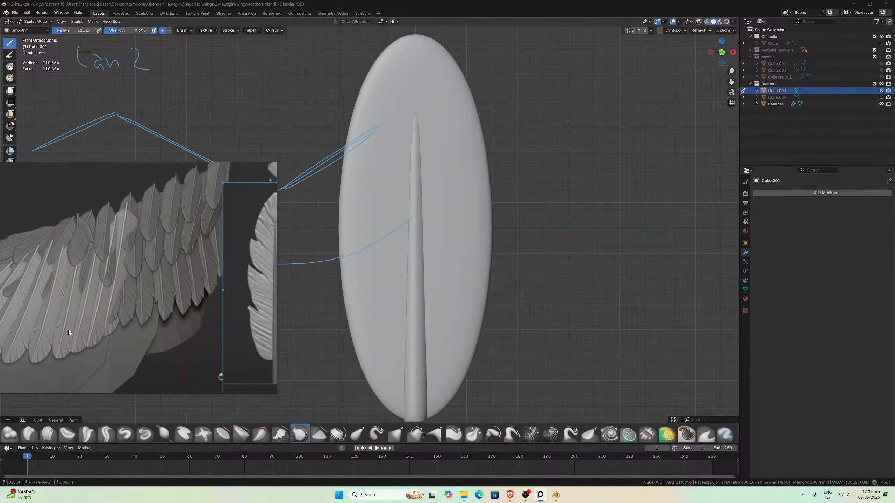
scroll(97, 314, down, 1)
middle_drag(141, 297, 100, 322)
scroll(370, 293, down, 2)
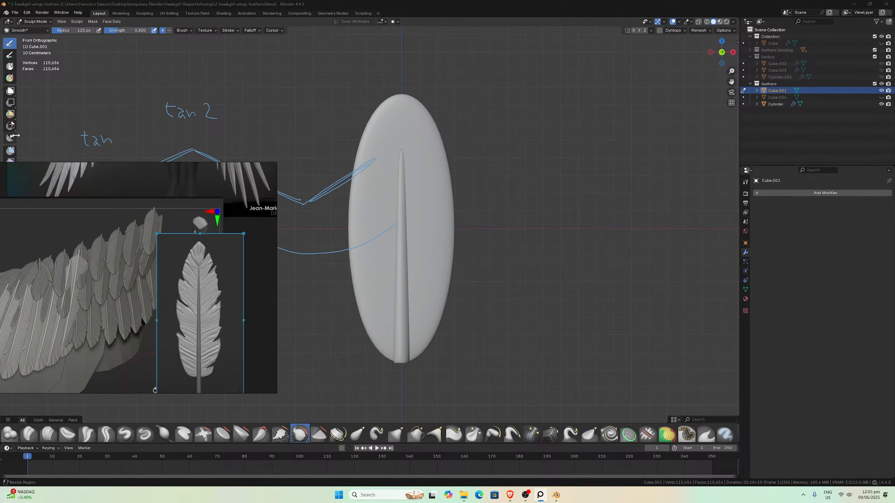
drag(58, 170, 88, 183)
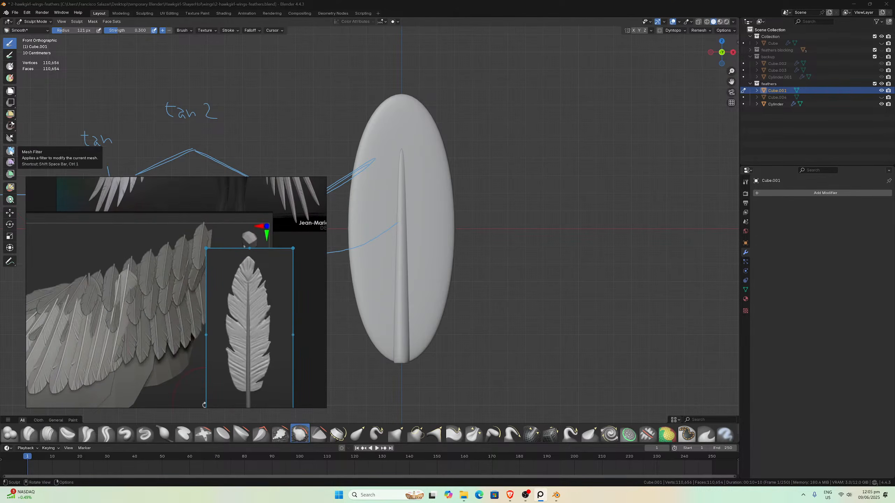
- Cut a narrow triangular notch into the feather's upper right edge with Polyline Trim, slanting inward and down toward the quill
click(10, 129)
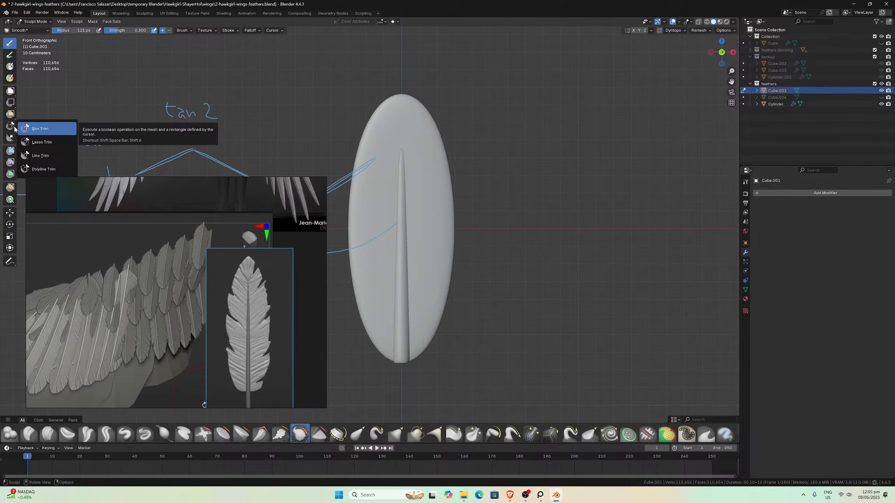
click(44, 169)
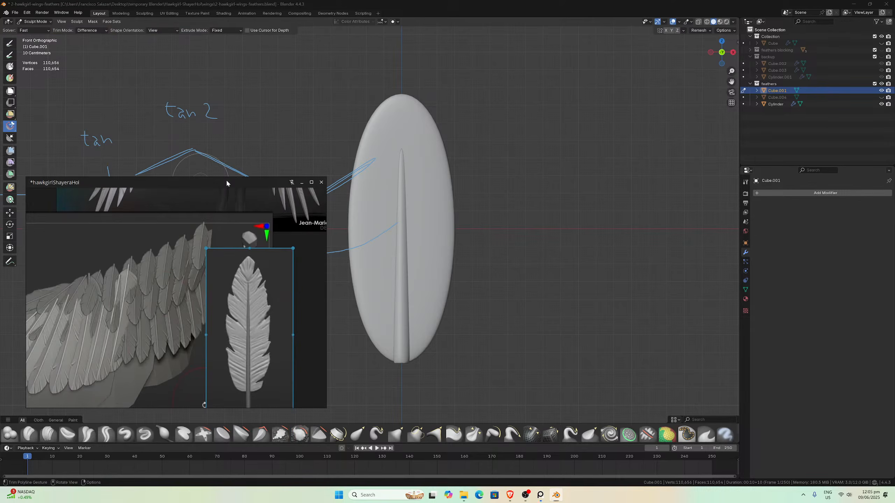
drag(226, 179, 201, 169)
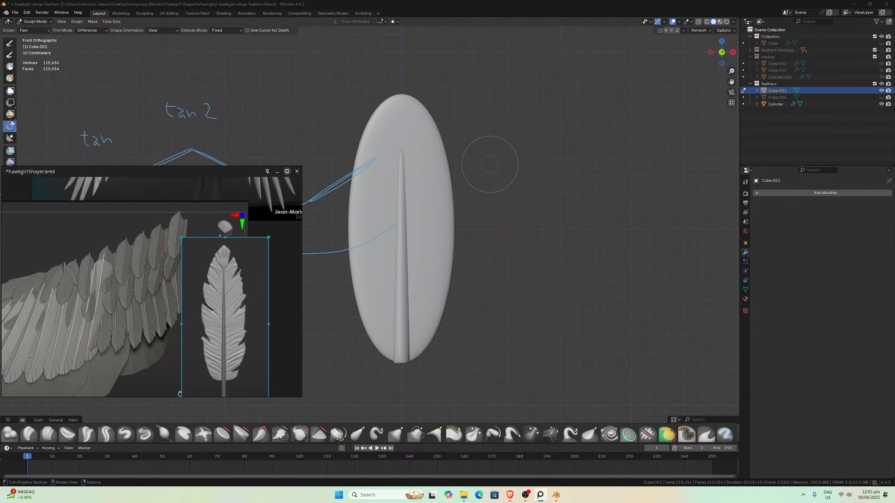
click(476, 165)
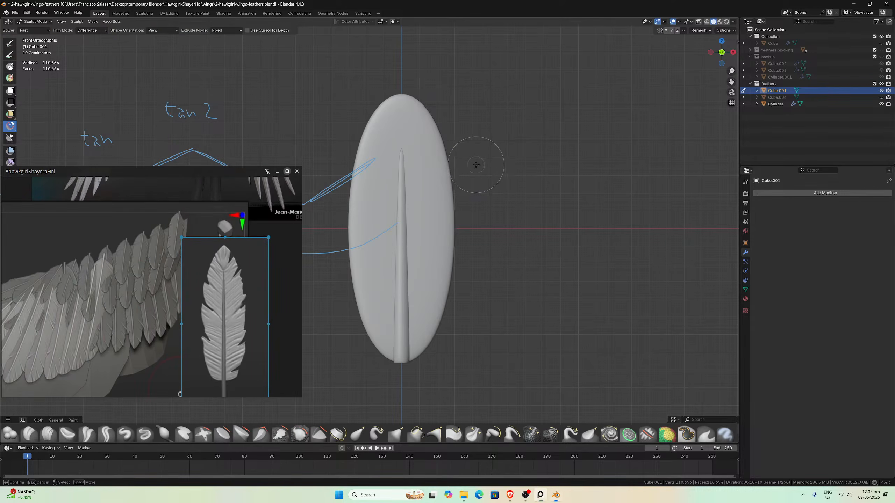
click(434, 192)
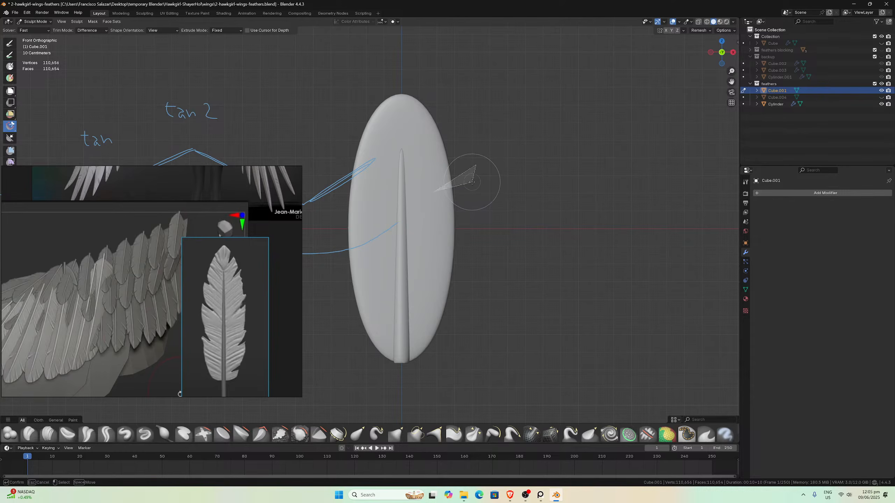
click(473, 183)
click(476, 165)
scroll(494, 159, up, 3)
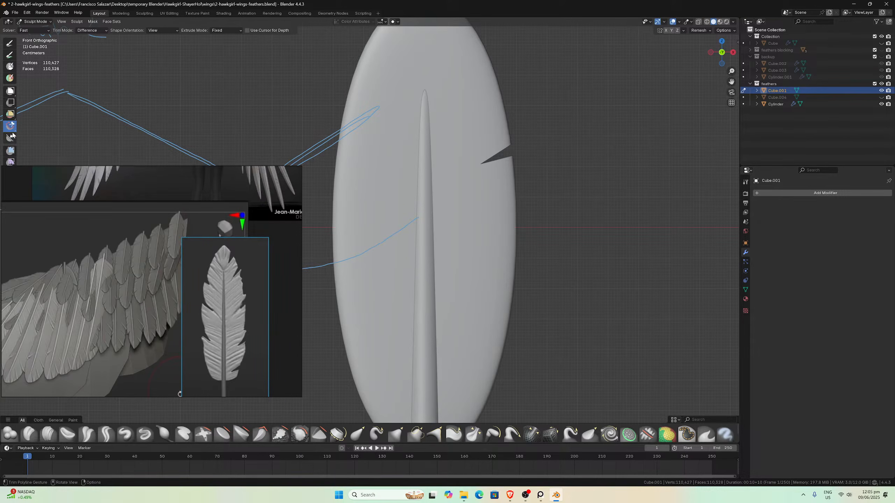
- Inspect the trimmed notch from the front and from the feather's side edge
click(11, 127)
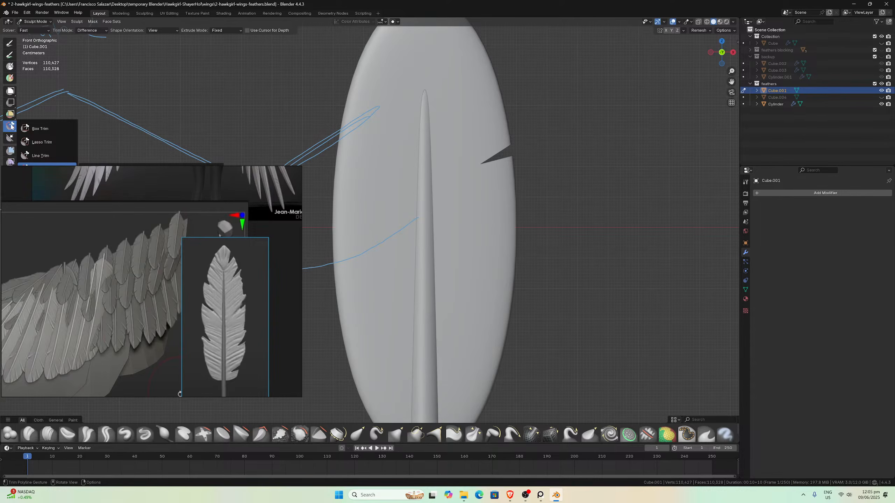
click(11, 127)
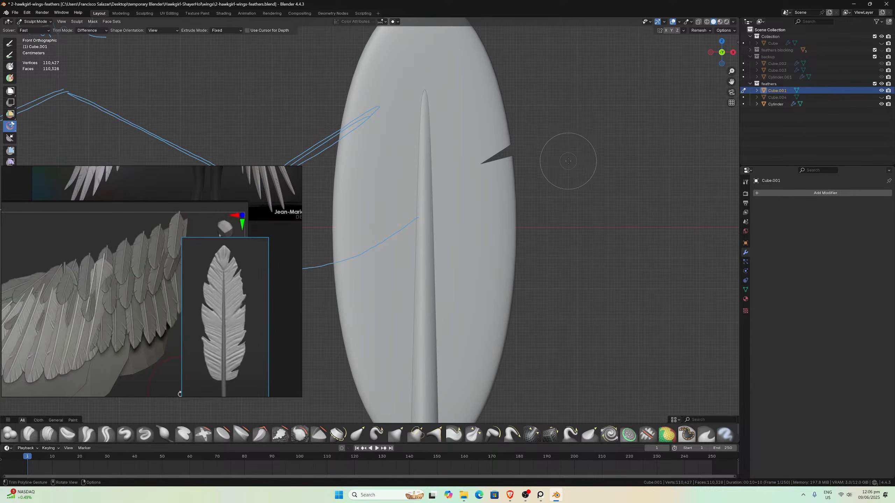
scroll(568, 161, down, 1)
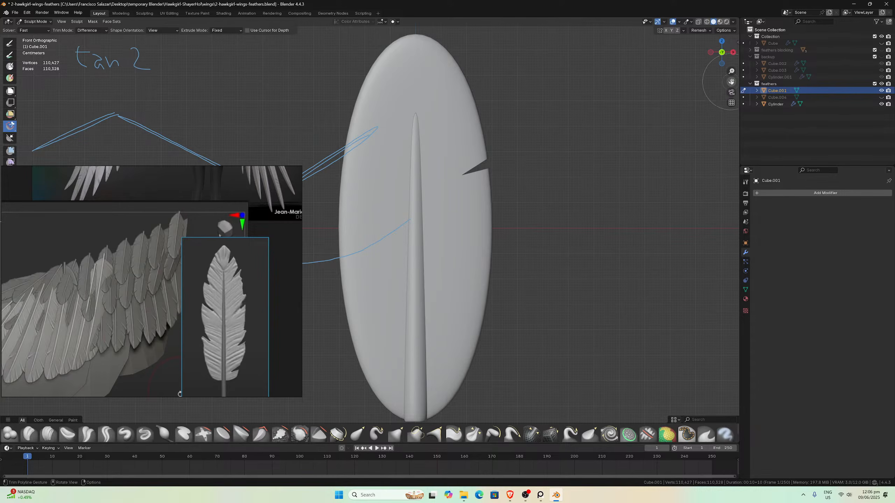
drag(732, 81, 761, 84)
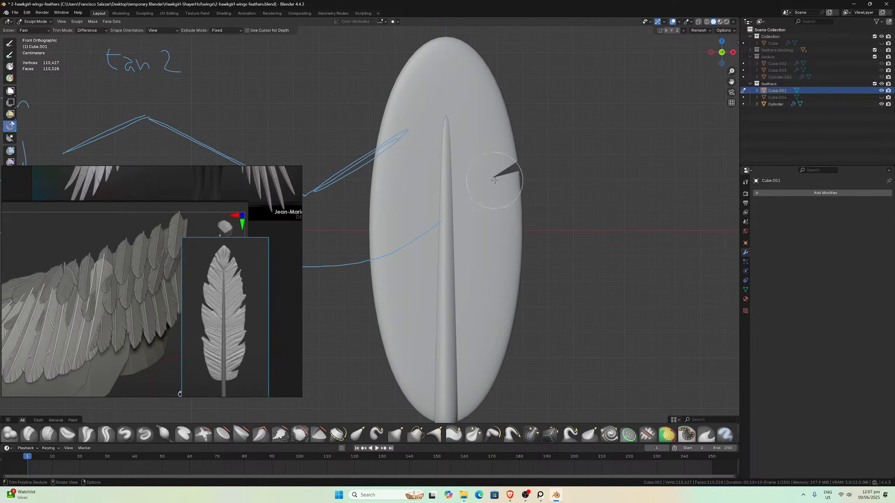
middle_drag(557, 180, 473, 204)
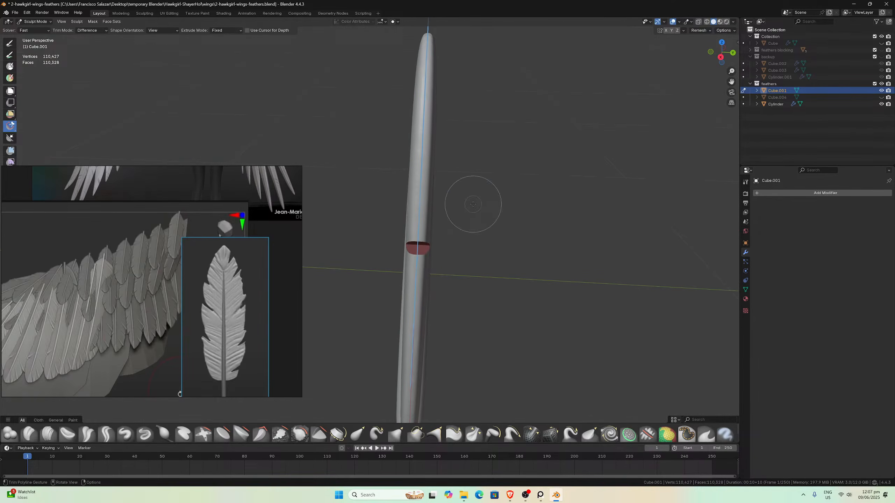
- Cut a triangular notch into the feather's upper left edge with Polyline Trim, slanting inward and down toward the quill tip
key(KP_1)
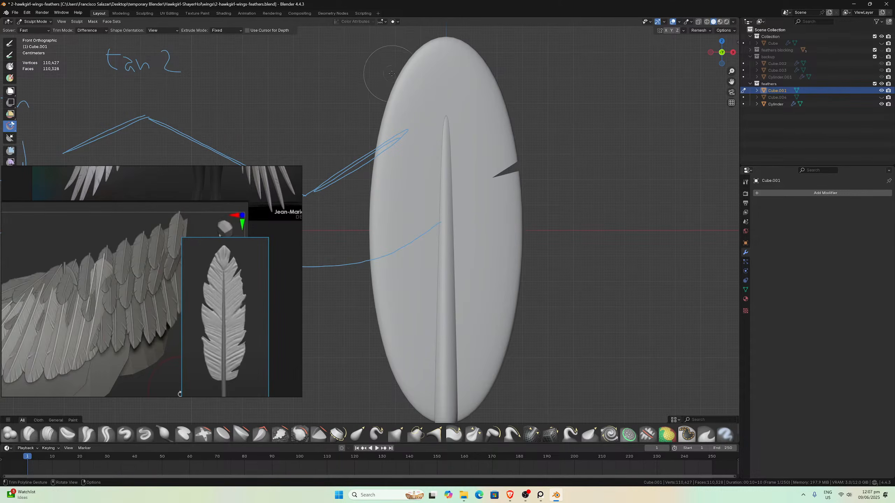
click(384, 65)
click(408, 106)
click(373, 92)
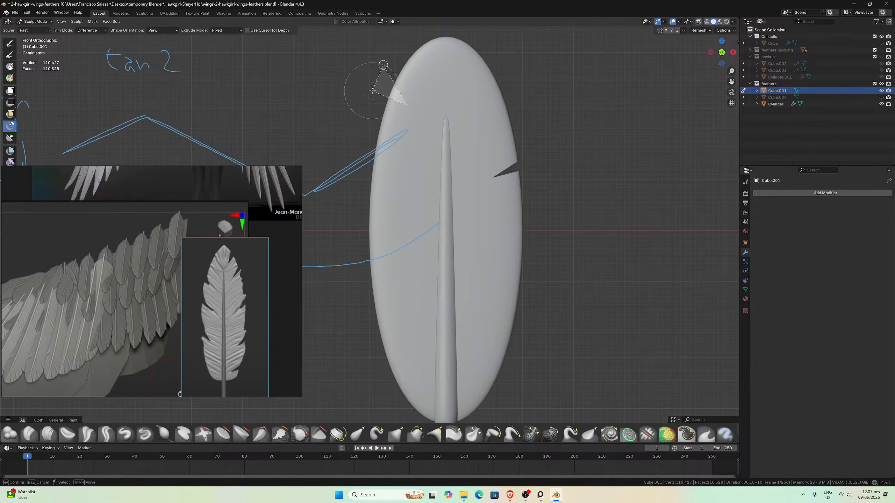
click(384, 65)
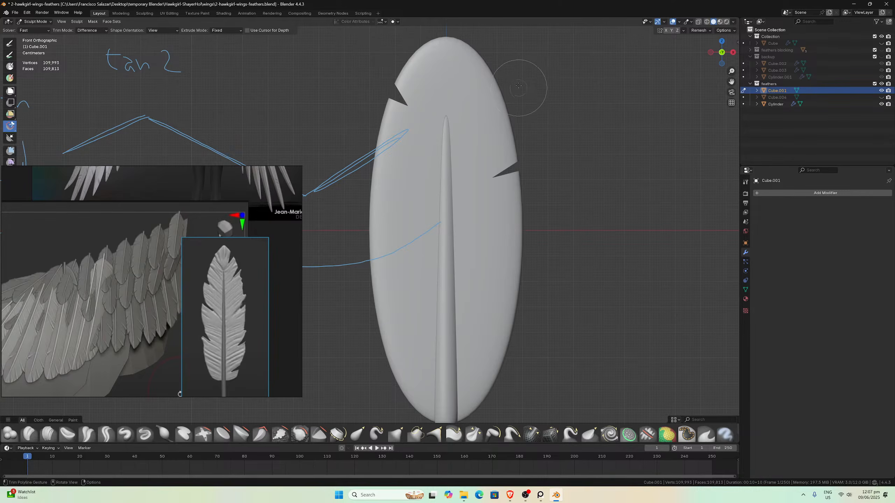
- Cut a narrow triangular notch into the feather's right edge near the tip with Polyline Trim, above the existing notch
click(511, 68)
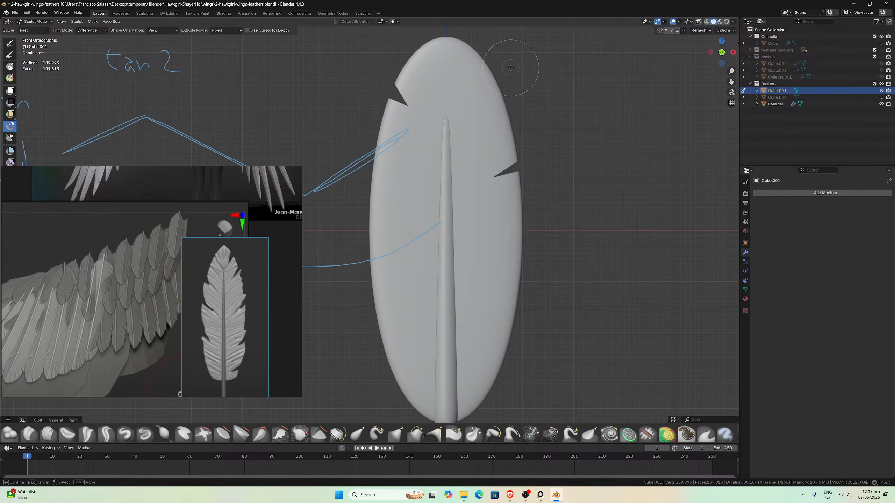
click(484, 109)
click(522, 80)
click(511, 69)
- Try remeshing the notched feather twice with a voxel size of 0.004 m and check the cut edges up close
click(700, 32)
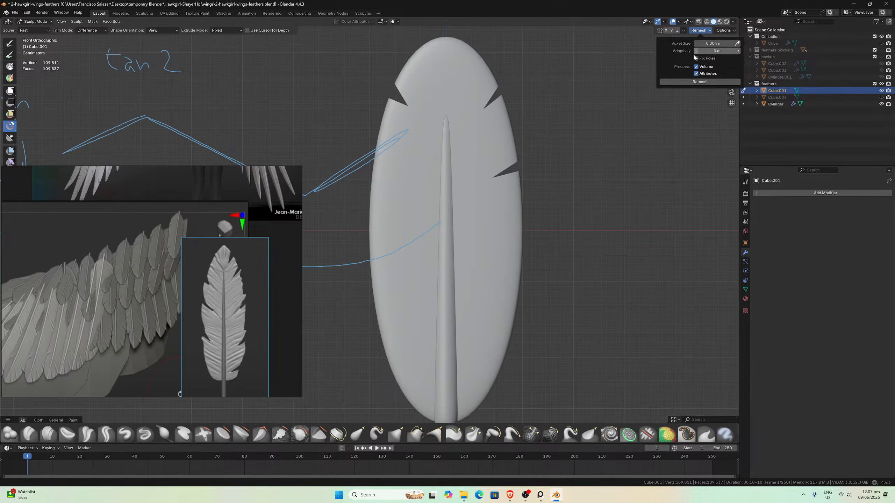
scroll(579, 89, up, 3)
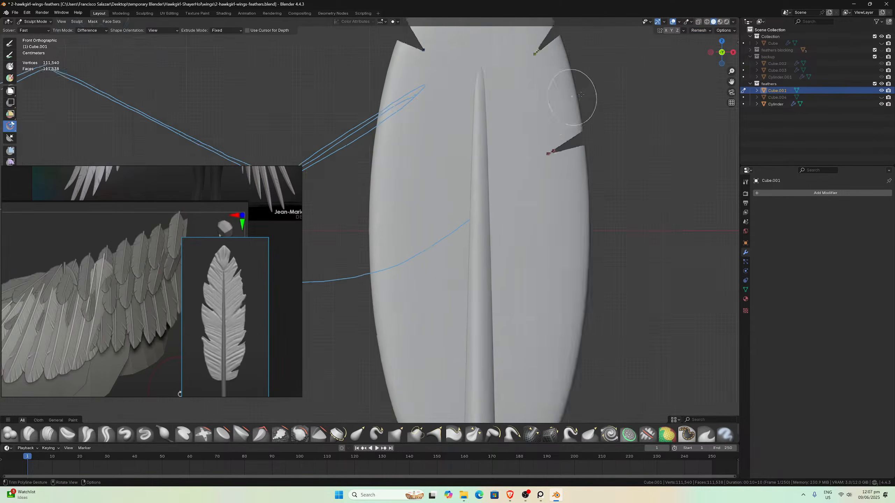
middle_drag(579, 90, 543, 133)
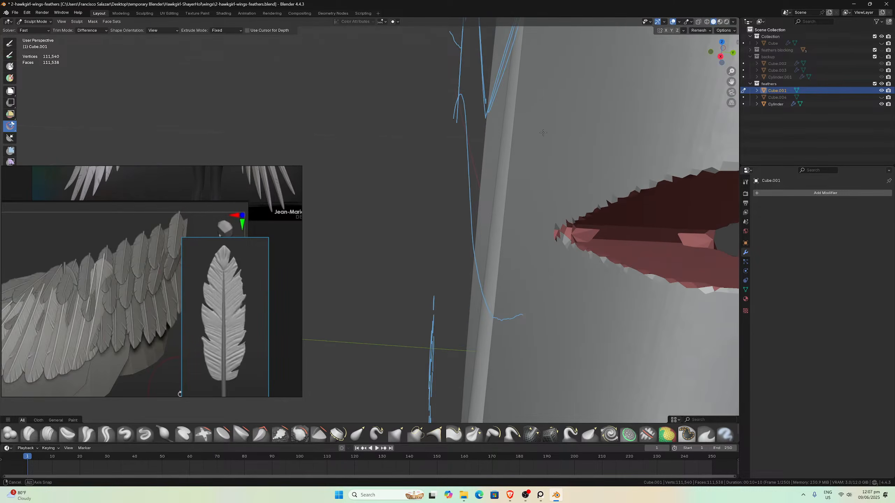
click(700, 31)
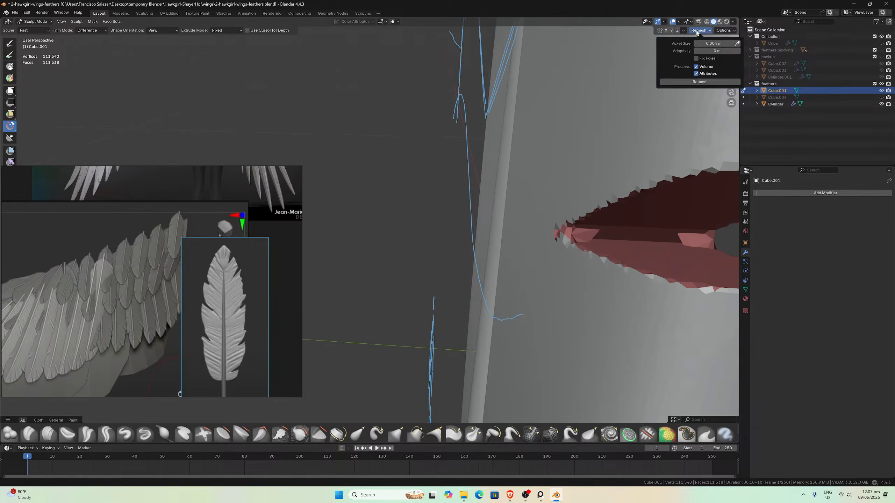
click(689, 83)
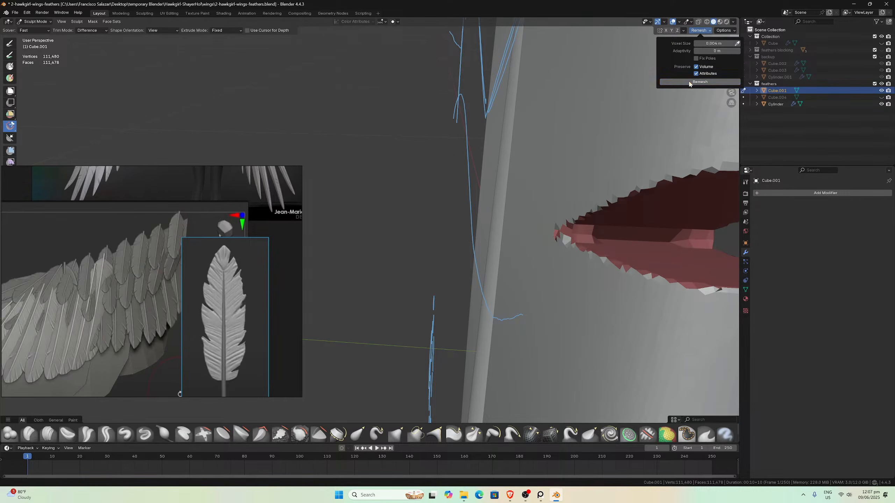
middle_drag(538, 151, 460, 170)
mouse_move(579, 180)
middle_down()
mouse_move(564, 184)
mouse_move(553, 209)
middle_up()
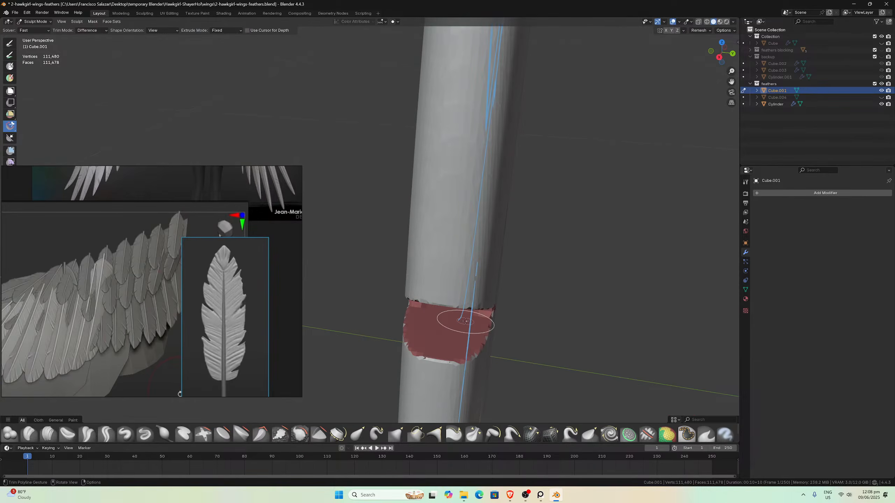
- Examine the remeshed notch surfaces and their wireframe in Edit Mode, on both edges of the feather
key(Tab)
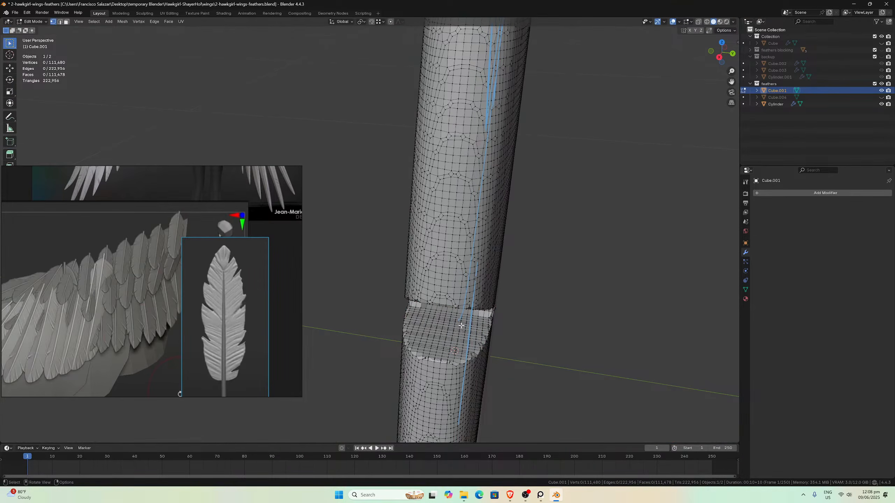
key(Tab)
mouse_move(461, 326)
middle_down()
mouse_move(567, 221)
mouse_move(569, 170)
mouse_move(598, 157)
middle_up()
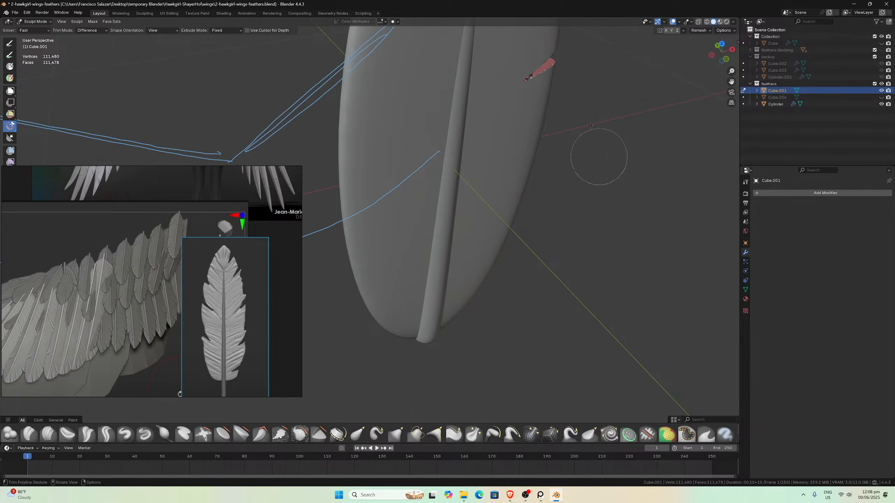
drag(734, 80, 741, 277)
scroll(578, 109, up, 4)
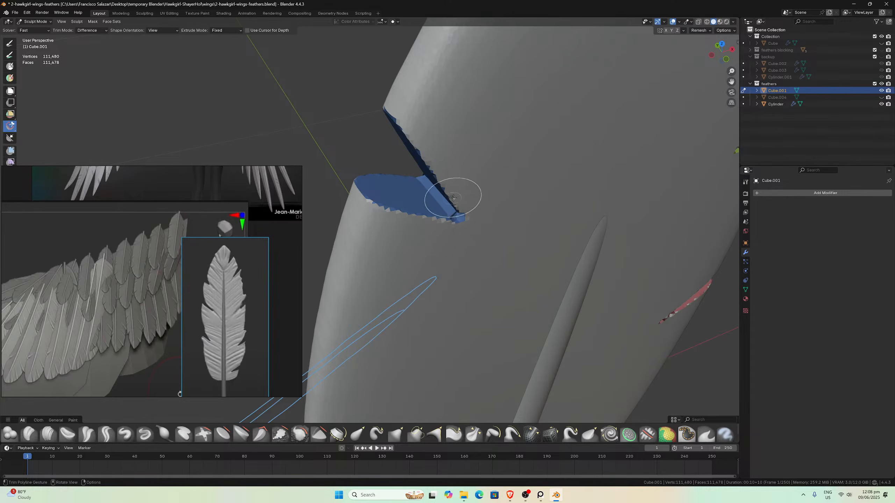
middle_drag(438, 186, 449, 159)
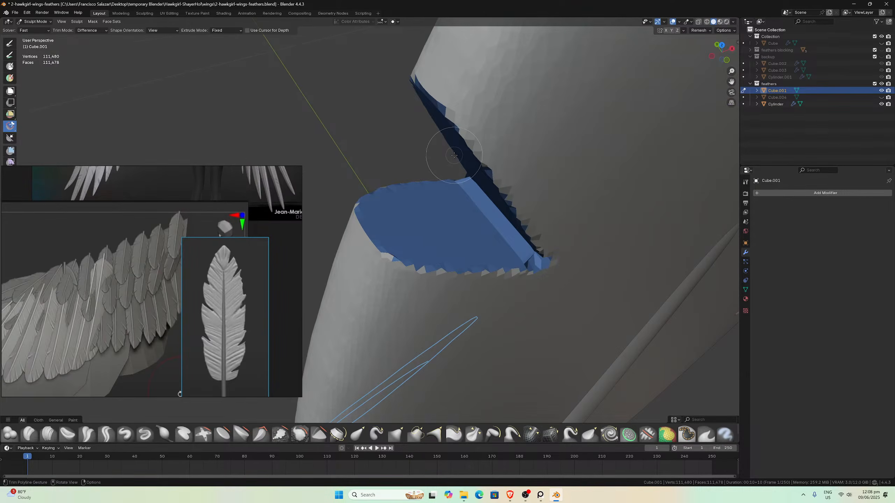
key(Tab)
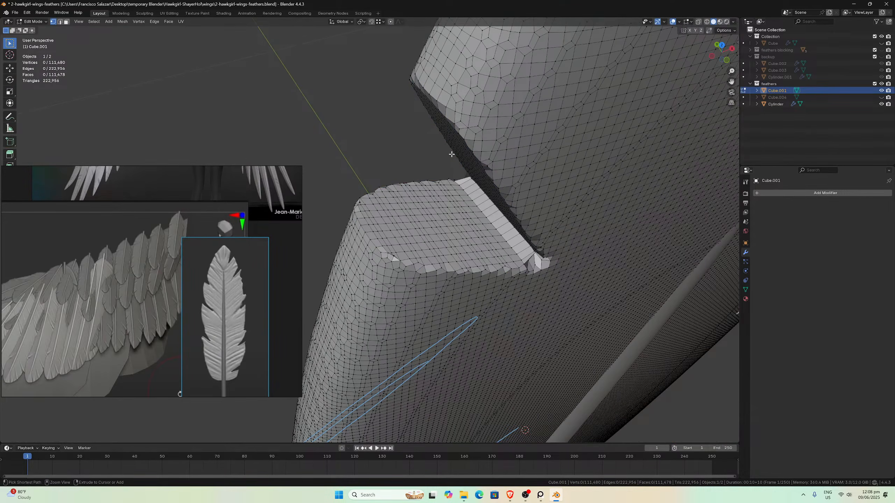
key(Tab)
- Undo the remeshes and check the topology of the original trimmed notch faces in Edit Mode
key(ctrl+r)
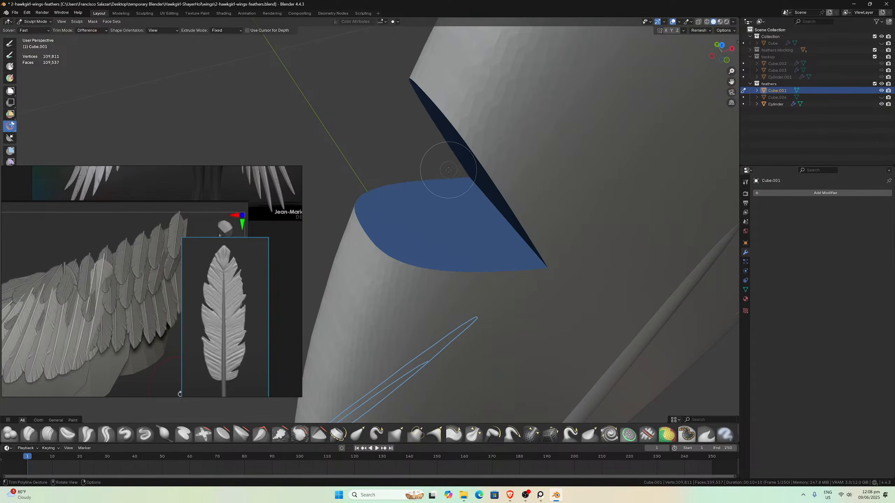
key(Tab)
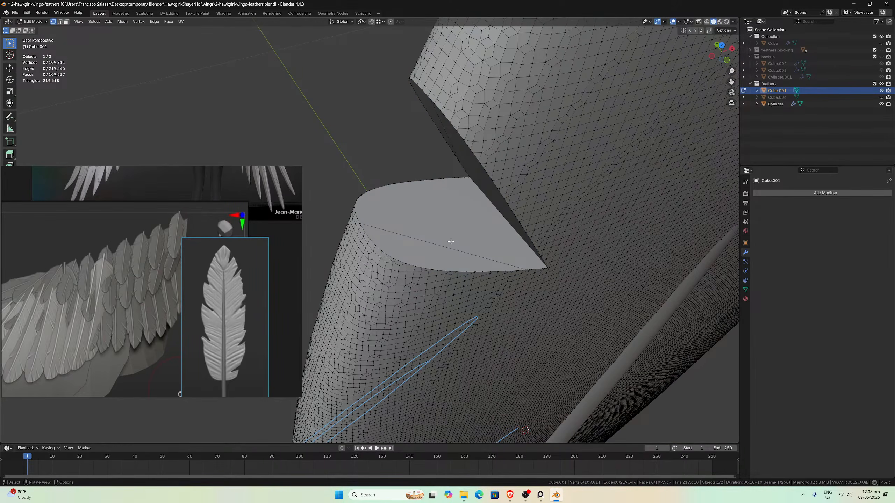
key(Tab)
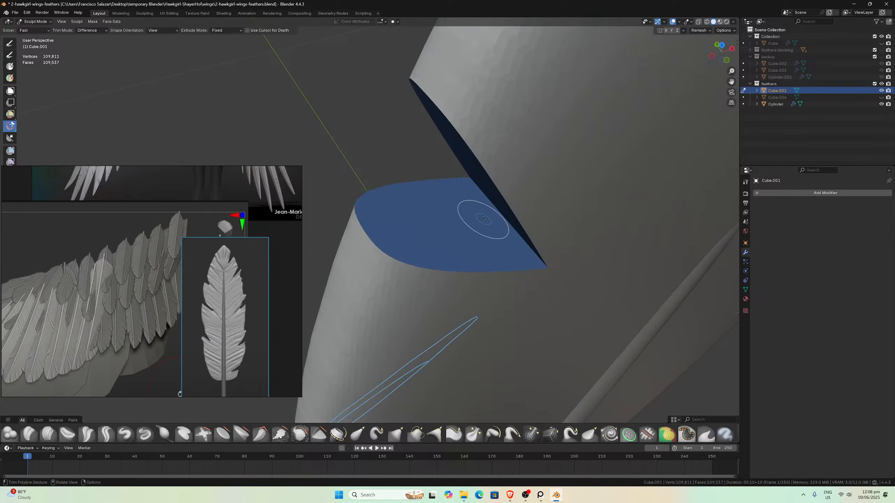
- Try a single 0.004 m voxel remesh of the feather, compare the three notches from the front, and undo it
click(696, 31)
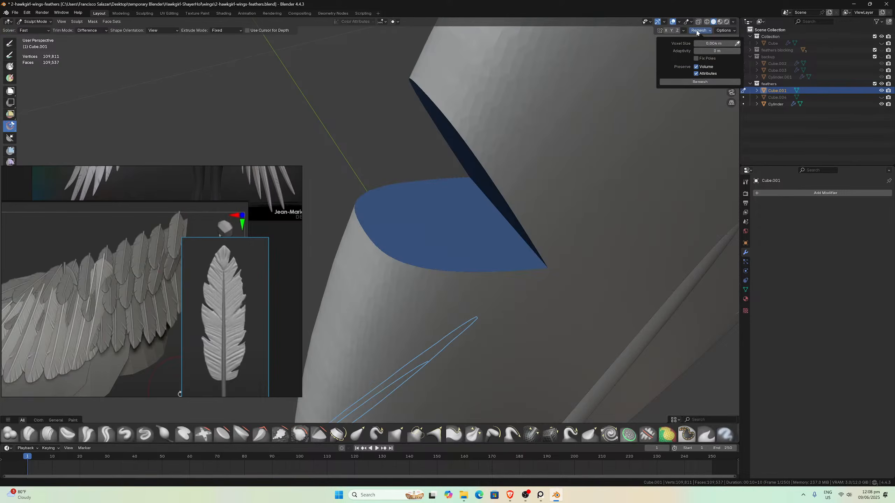
click(690, 85)
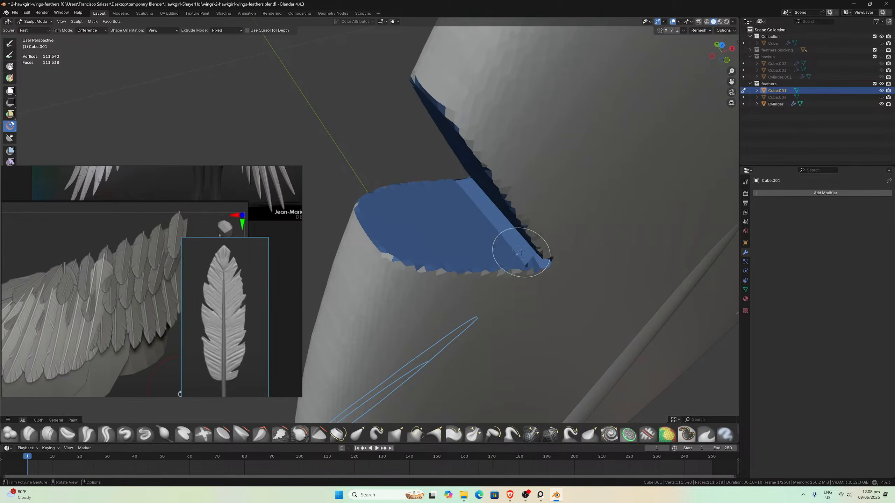
middle_drag(515, 246, 503, 225)
middle_drag(449, 105, 616, 270)
mouse_move(689, 206)
middle_down()
mouse_move(593, 286)
mouse_move(529, 248)
mouse_move(573, 274)
mouse_move(619, 275)
mouse_move(578, 268)
middle_up()
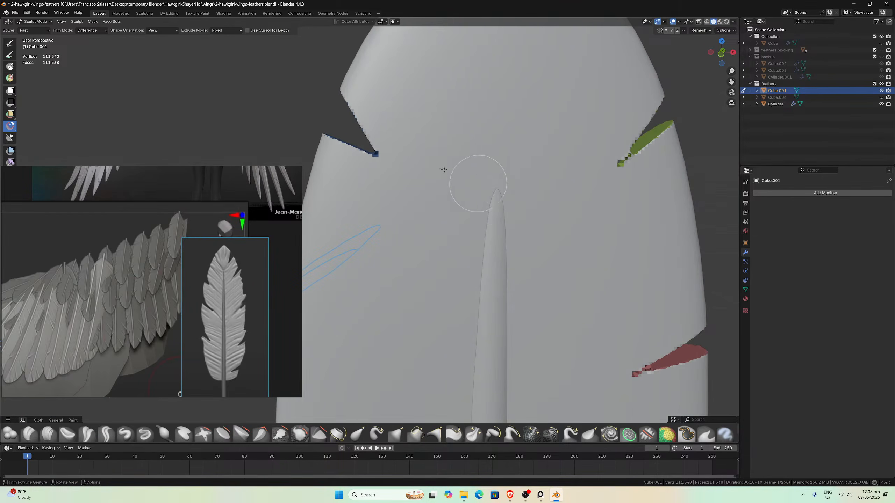
key(ctrl+z)
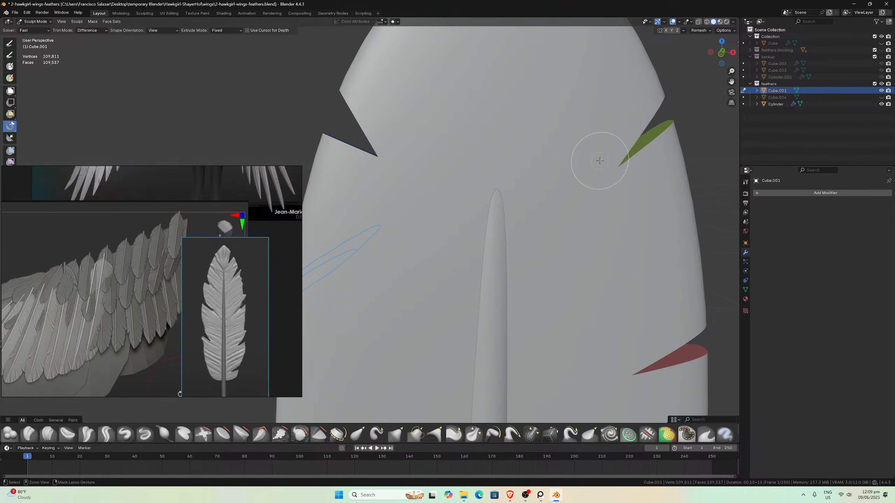
- Try remeshing the feather with the voxel size set to 0.003 m, then undo the remesh
middle_drag(600, 162, 629, 150)
click(701, 32)
click(713, 44)
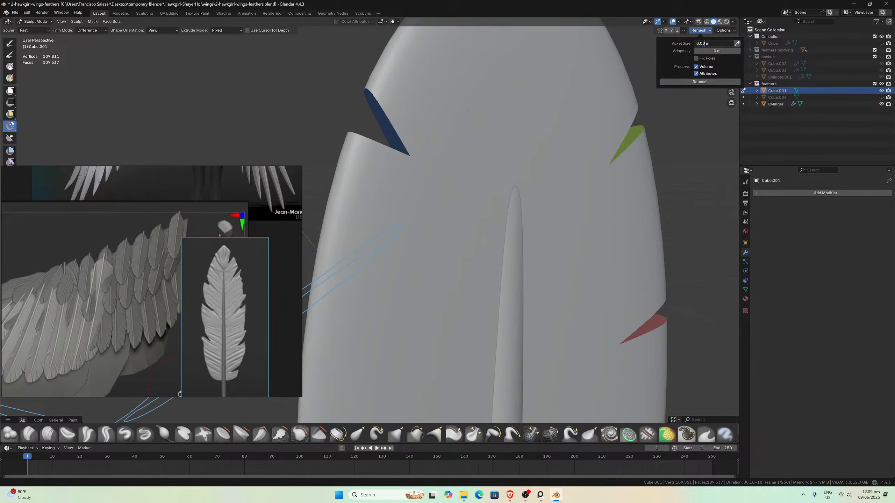
text(0.003)
key(Return)
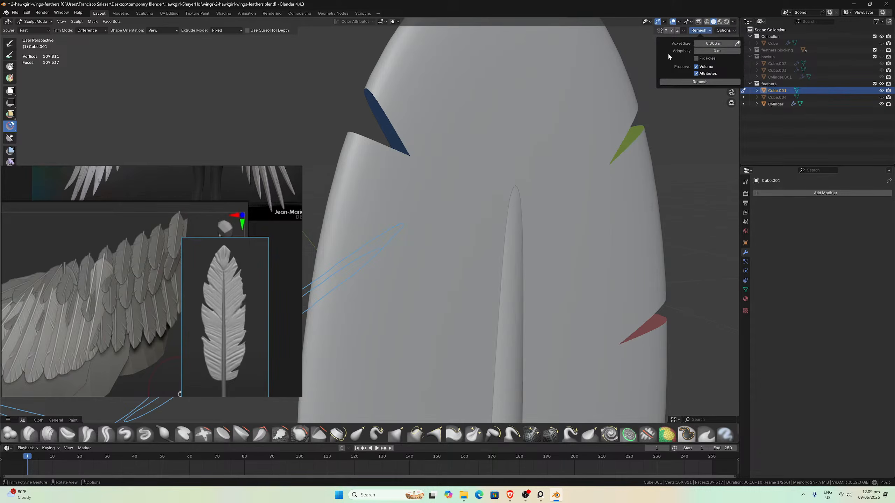
click(693, 82)
key(ctrl+z)
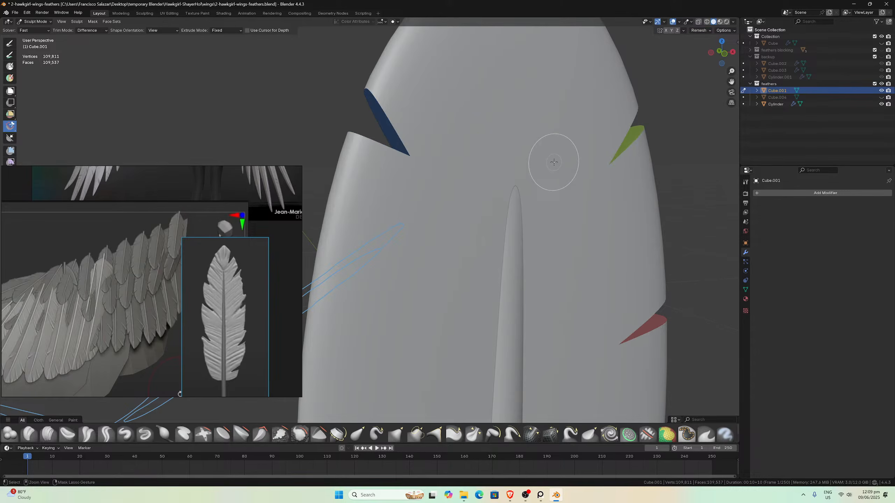
- Try remeshing the feather with the voxel size set to 0.002 m, then undo the remesh
click(700, 30)
click(710, 43)
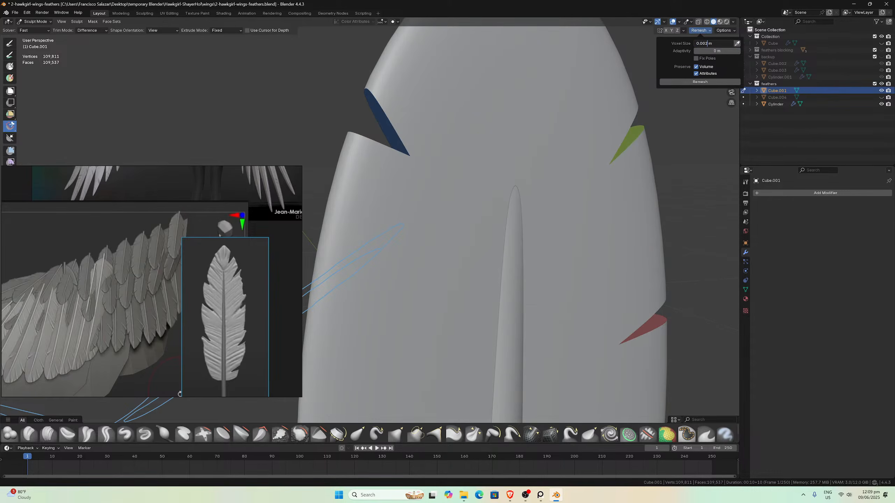
key(Return)
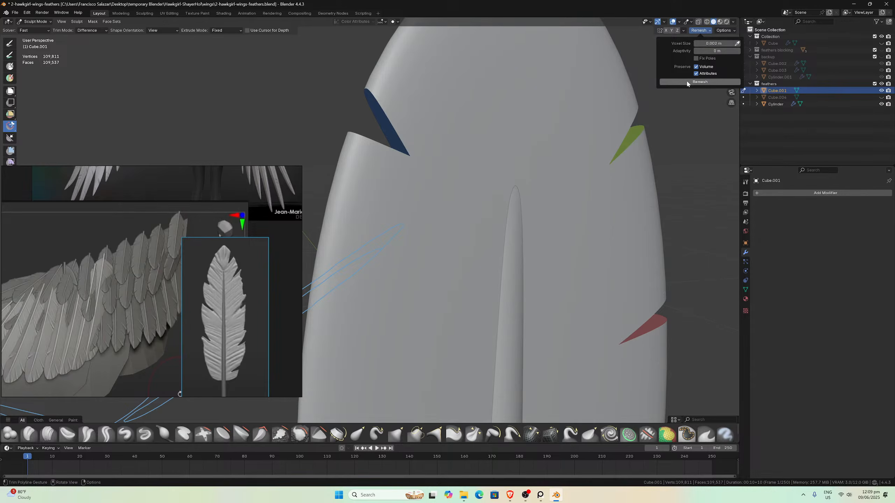
click(702, 44)
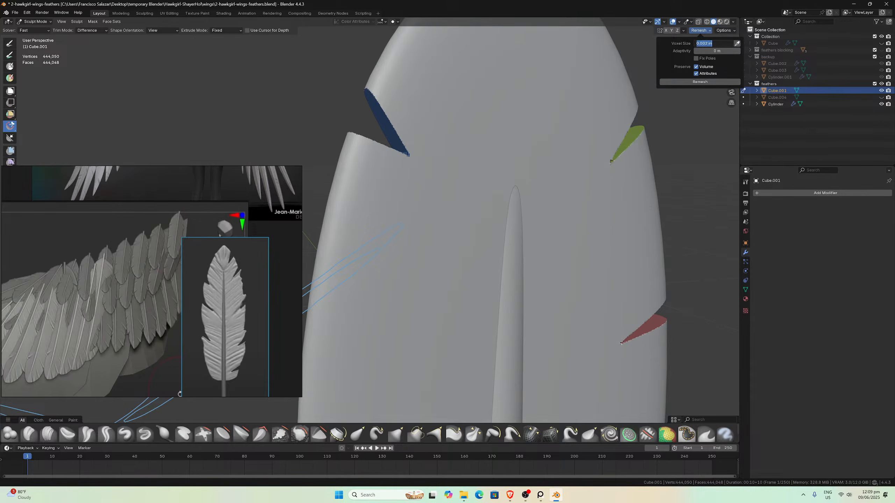
click(666, 173)
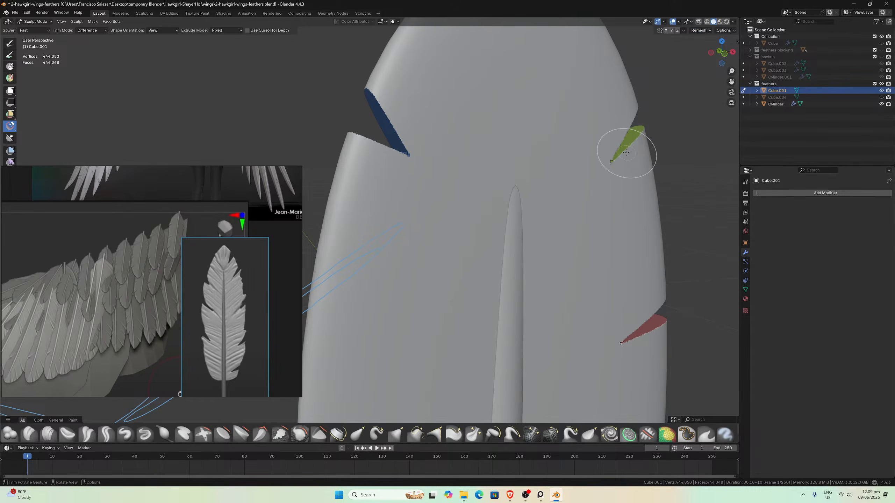
key(ctrl+r)
- Set the voxel size to 0.0025 m, remesh the notched feather, and view the upper left notch from an angle
click(700, 30)
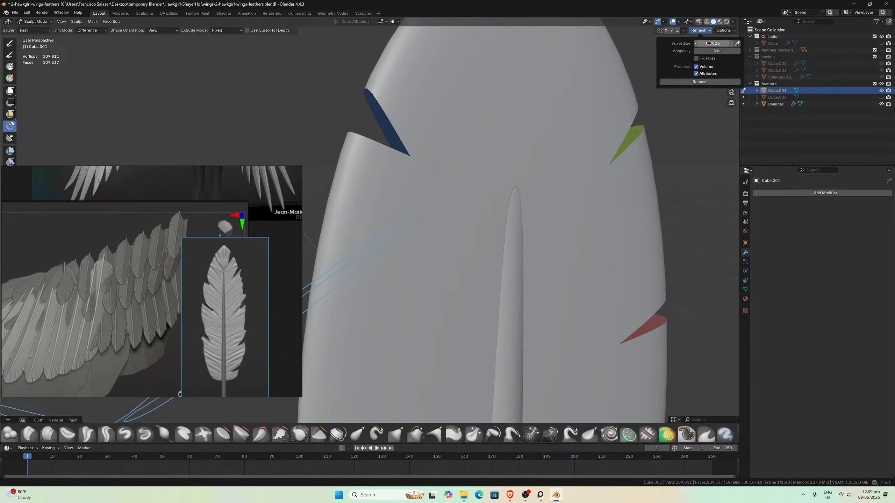
click(708, 43)
key(Return)
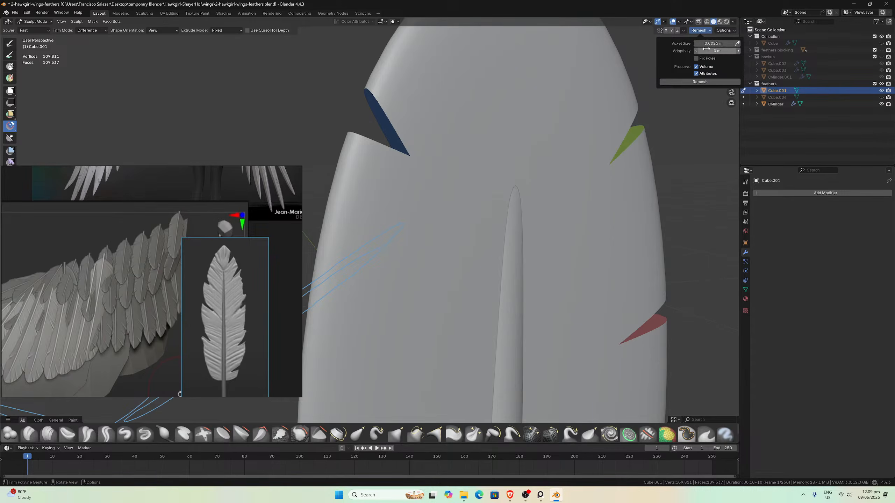
click(693, 82)
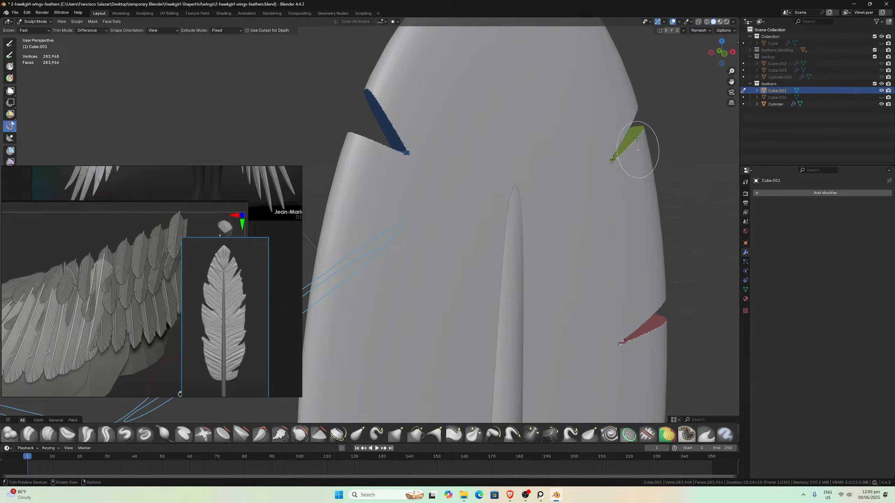
click(696, 31)
middle_drag(469, 127, 338, 51)
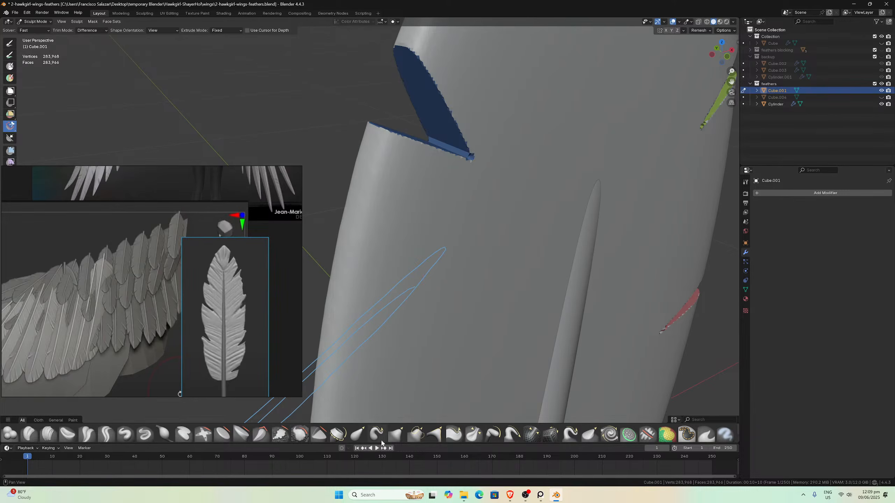
- Activate the Grab brush and check its auto-masking options and brush settings
key(g)
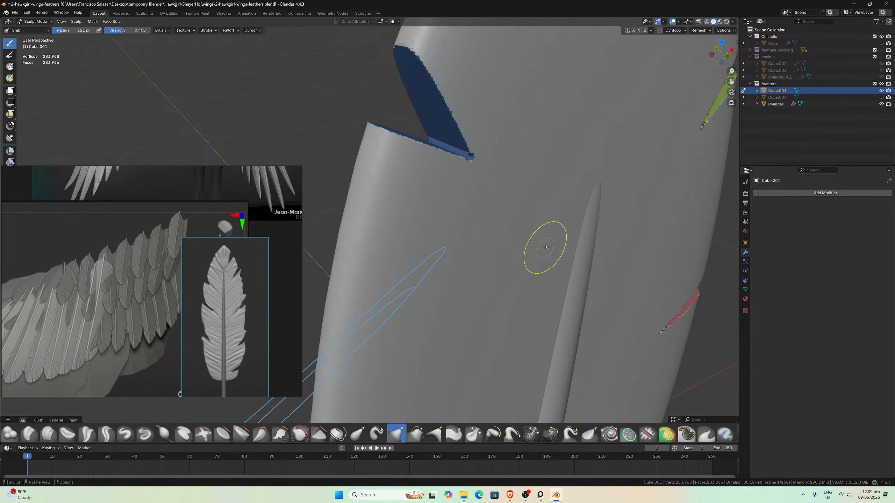
click(395, 22)
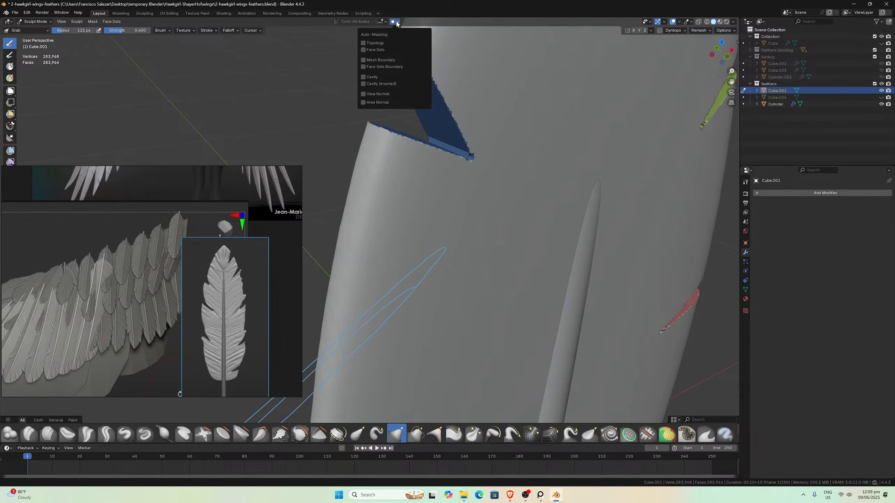
click(396, 23)
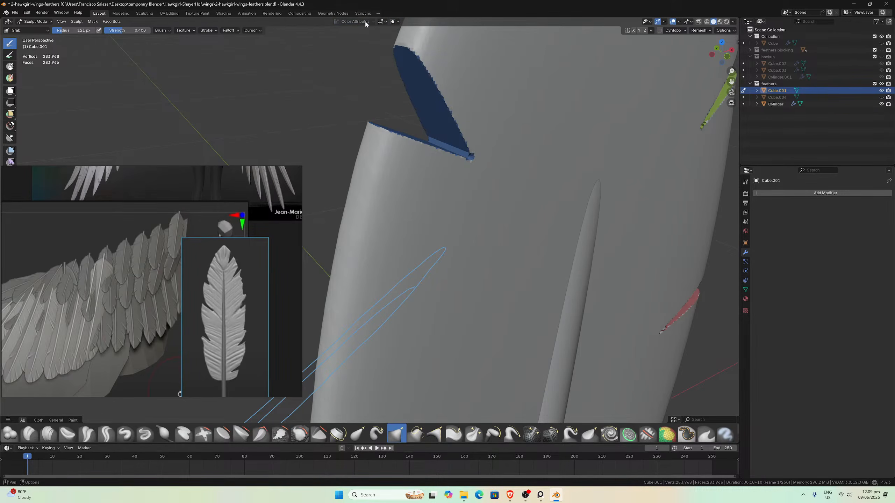
click(168, 30)
click(168, 31)
- Inspect the feather's three notches from the front and at an angle, focusing on the cut faces of the upper left notch
middle_drag(449, 149, 471, 170)
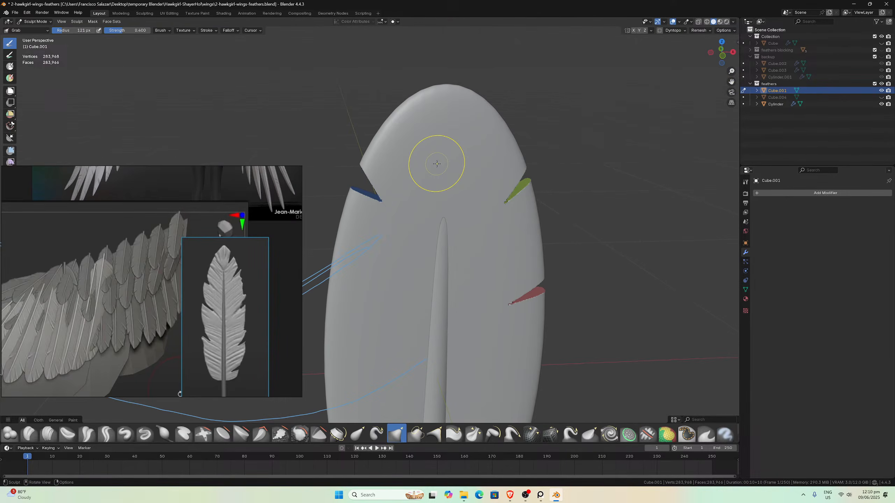
key(KP_1)
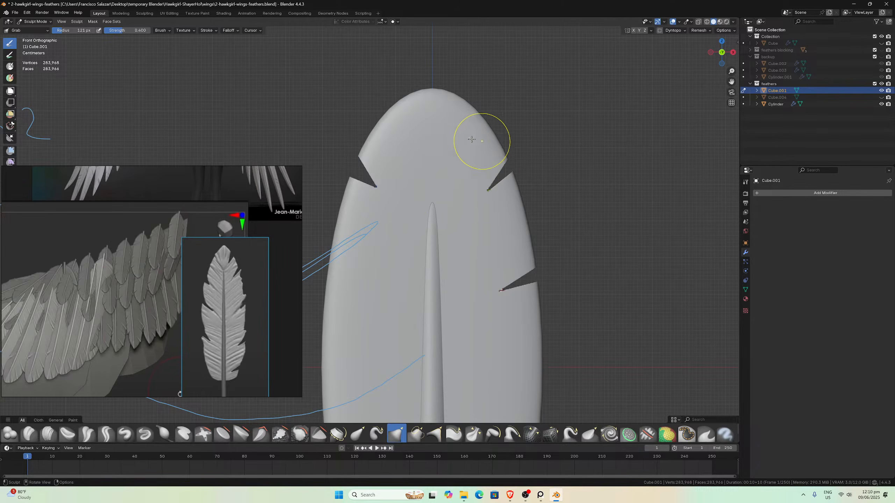
middle_drag(409, 180, 436, 186)
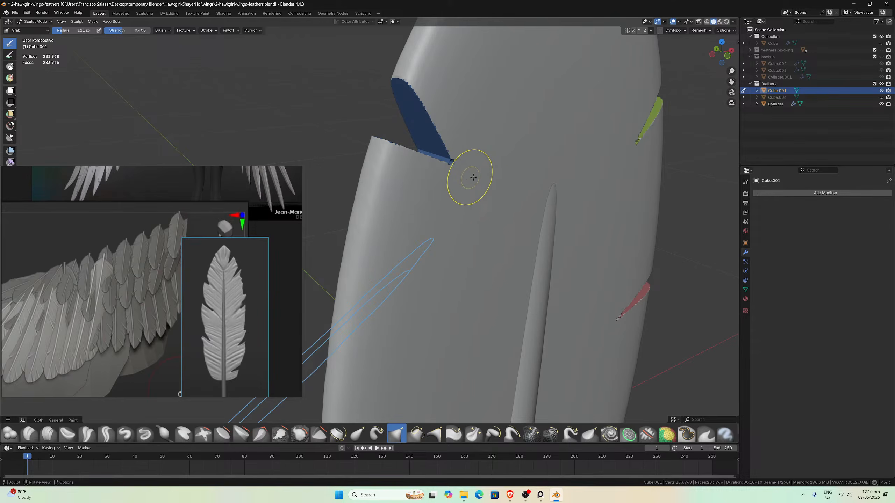
middle_drag(473, 177, 463, 201)
middle_drag(462, 122, 486, 118)
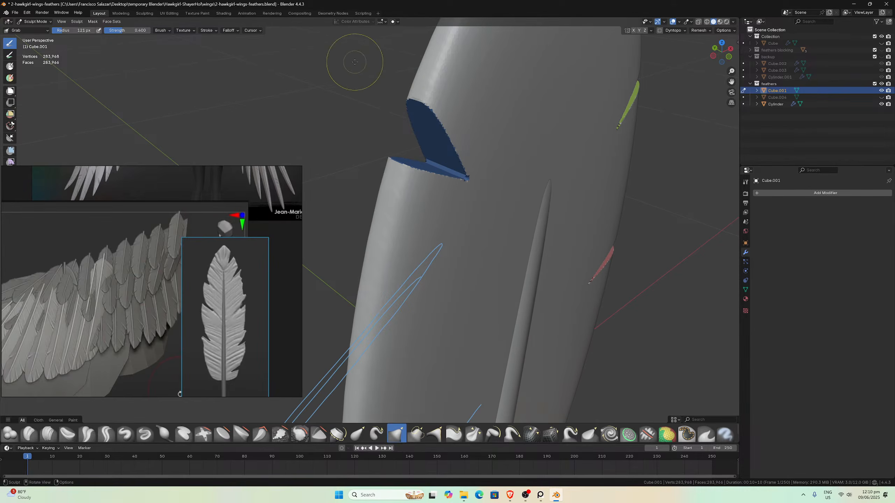
mouse_move(449, 146)
middle_down()
mouse_move(475, 233)
mouse_move(481, 206)
mouse_move(493, 206)
middle_up()
key(Tab)
key(Tab)
middle_drag(465, 176, 432, 145)
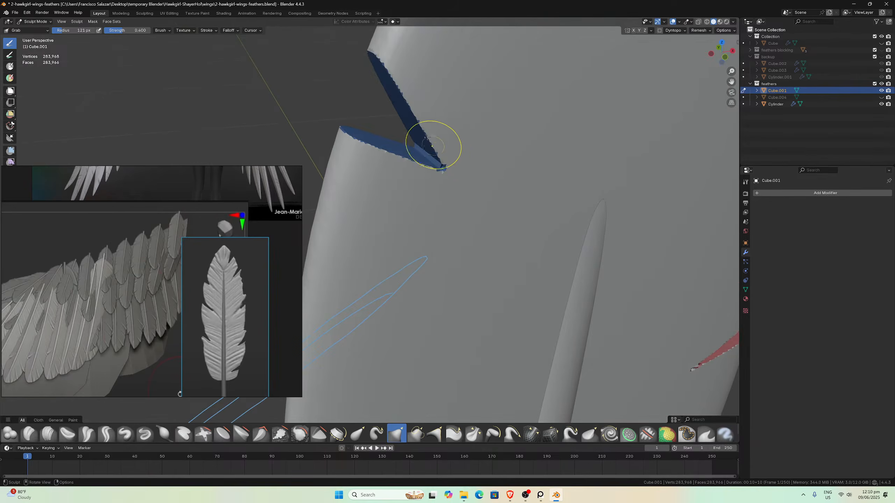
- Review the brush settings and the face set, mask and sculpt commands, and save the feather file
click(359, 22)
click(160, 31)
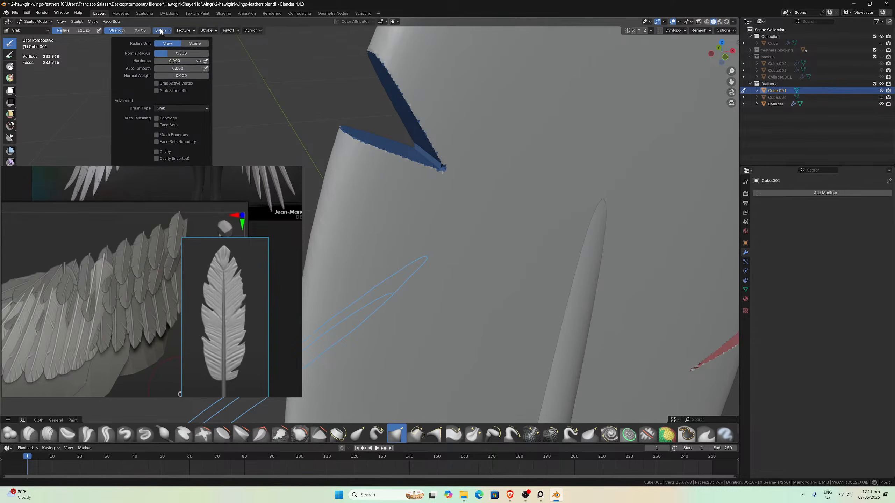
click(106, 22)
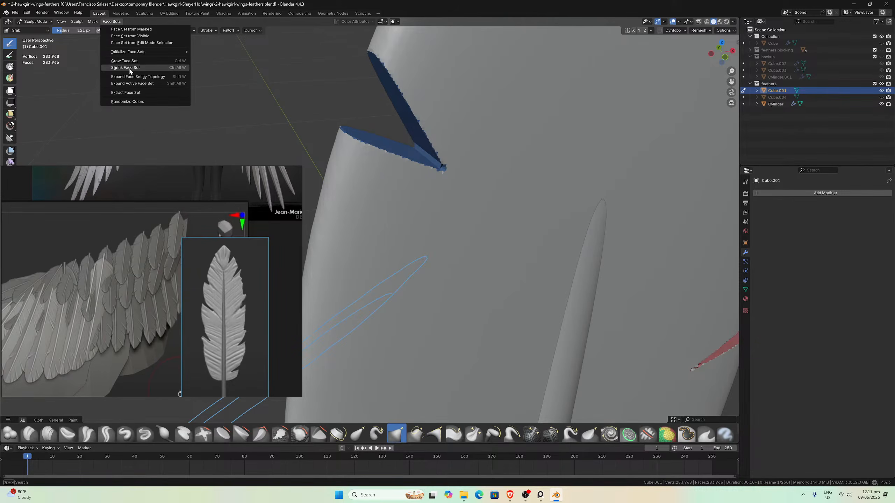
mouse_move(127, 53)
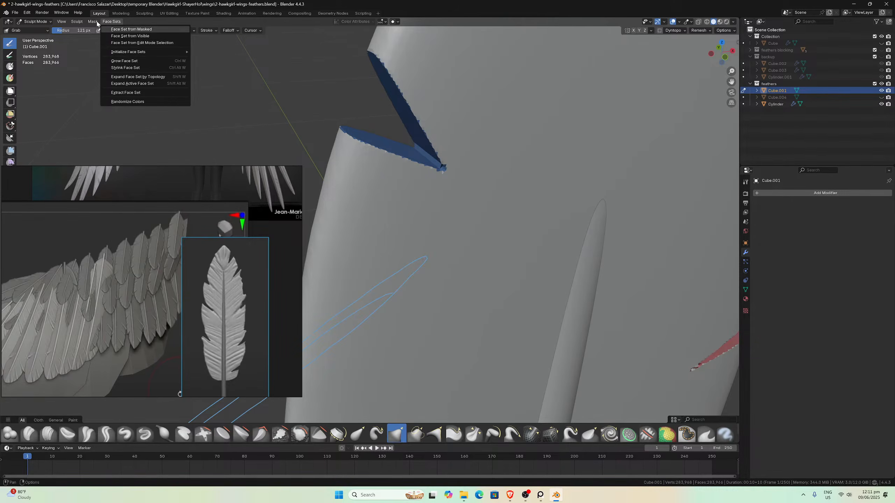
mouse_move(94, 22)
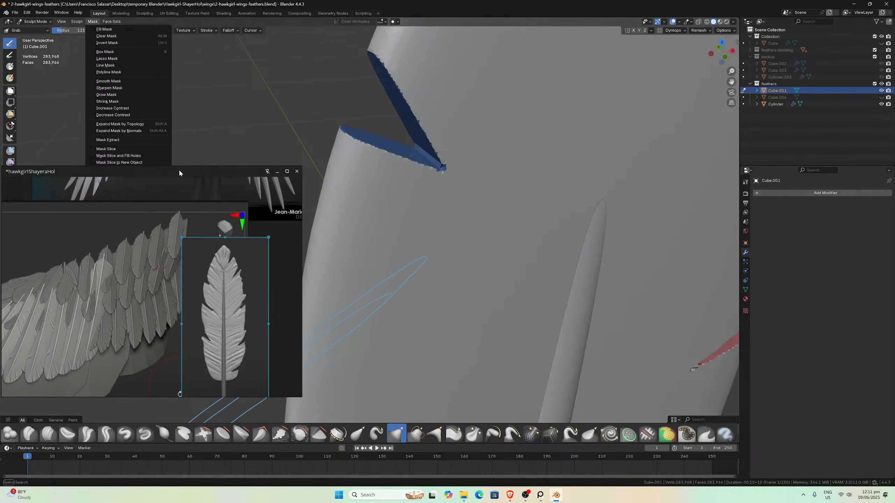
drag(179, 173, 153, 209)
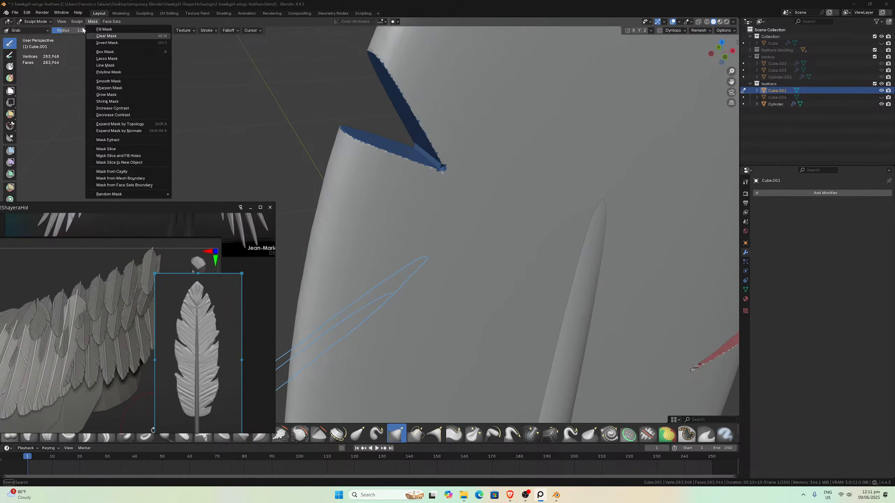
mouse_move(81, 22)
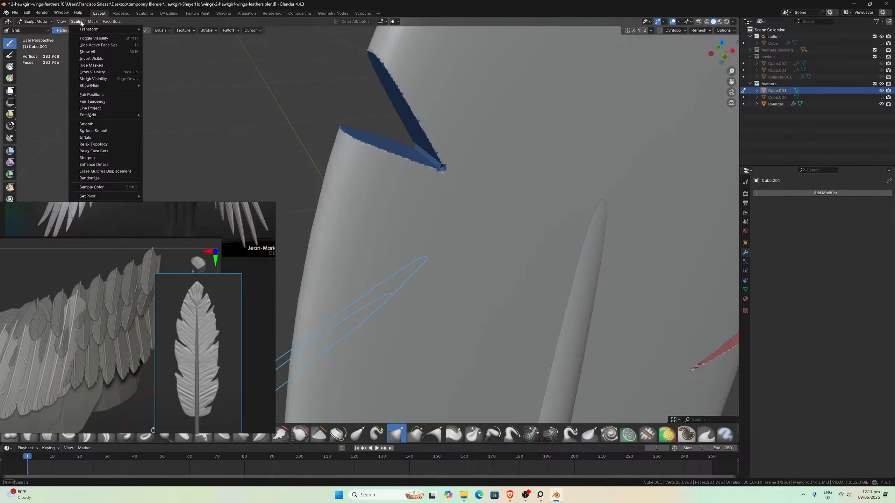
click(62, 21)
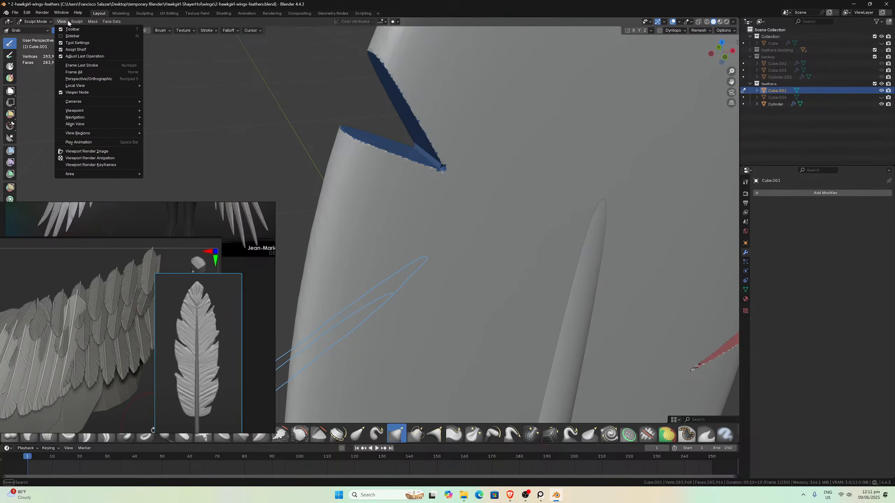
mouse_move(77, 21)
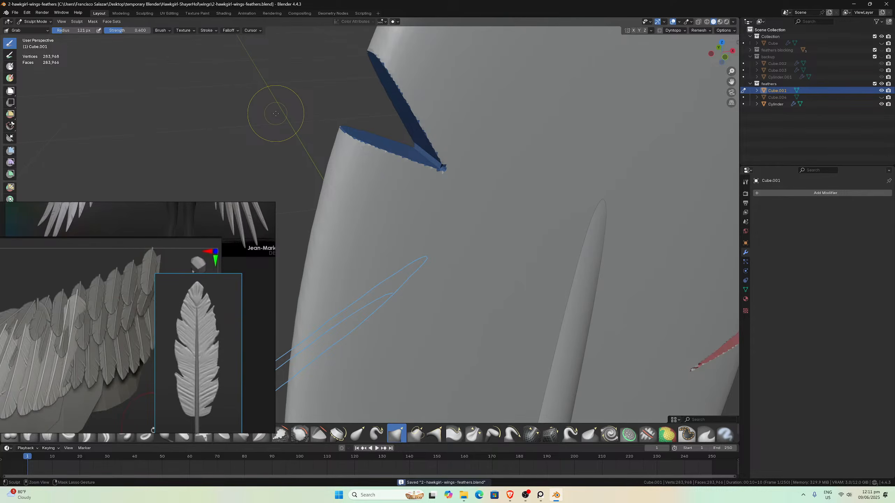
key(ctrl+s)
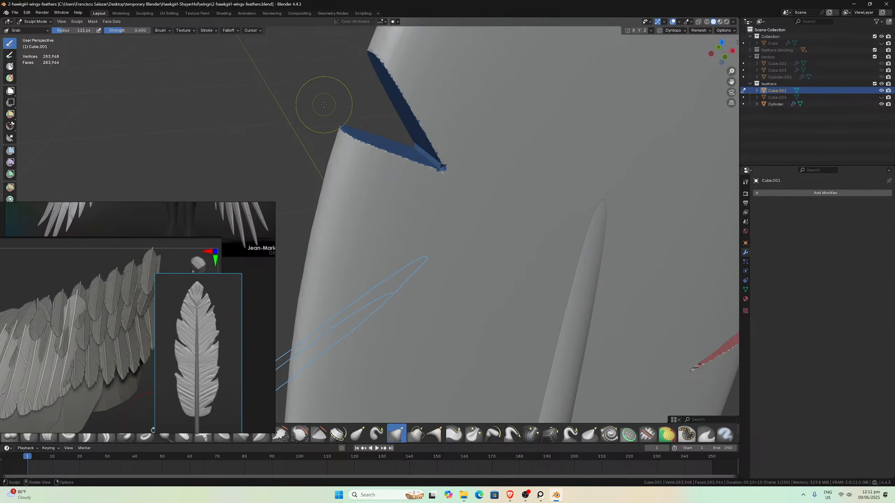
- Look through the auto-masking, cursor, falloff, stroke and texture options and the face set, mask and sculpt commands
click(398, 22)
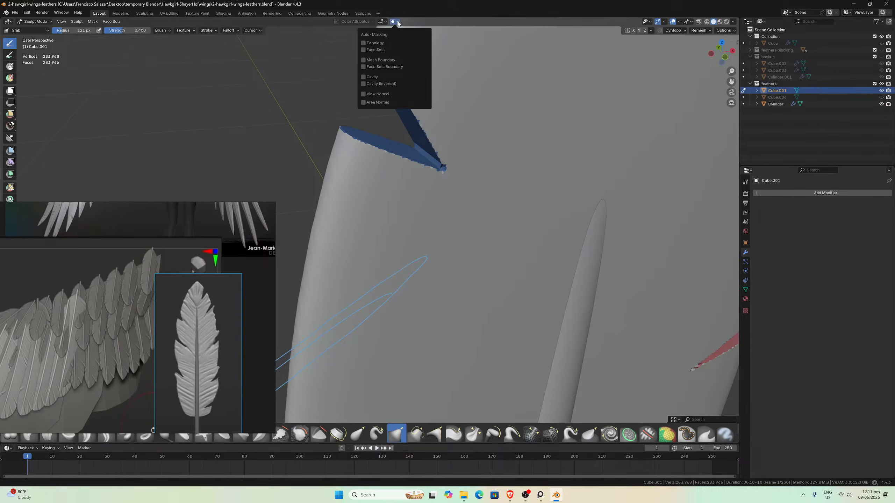
click(397, 23)
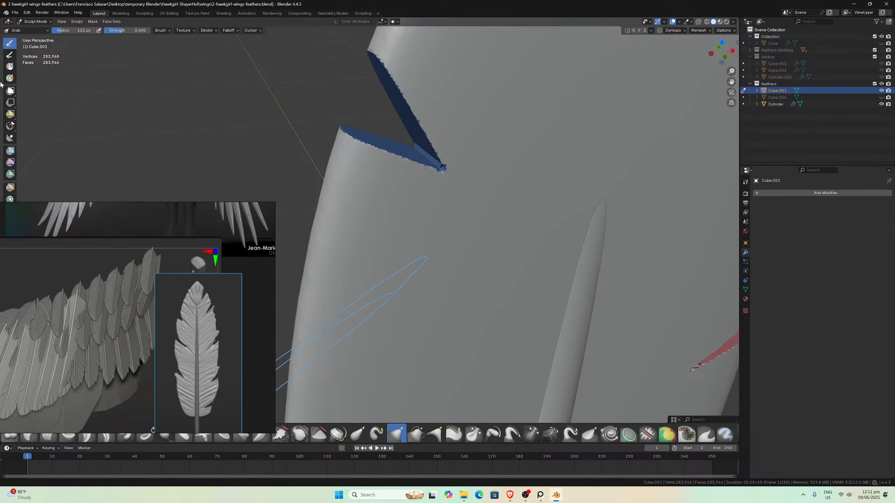
click(251, 32)
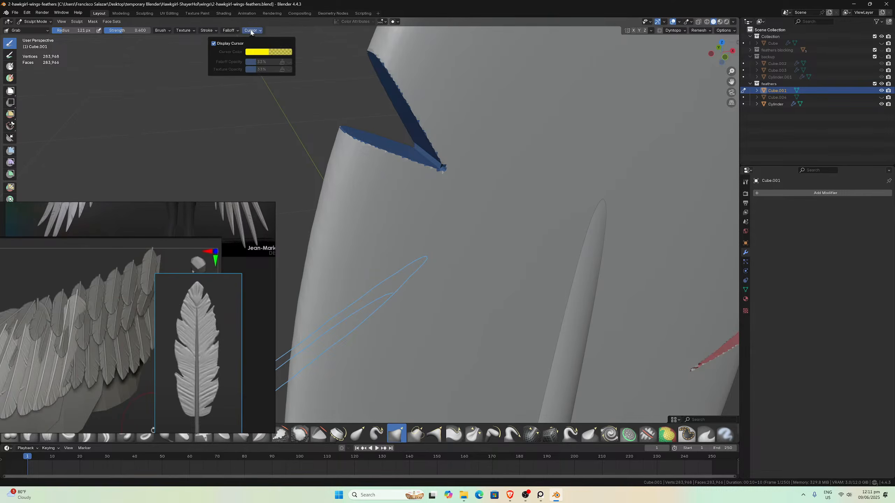
mouse_move(236, 32)
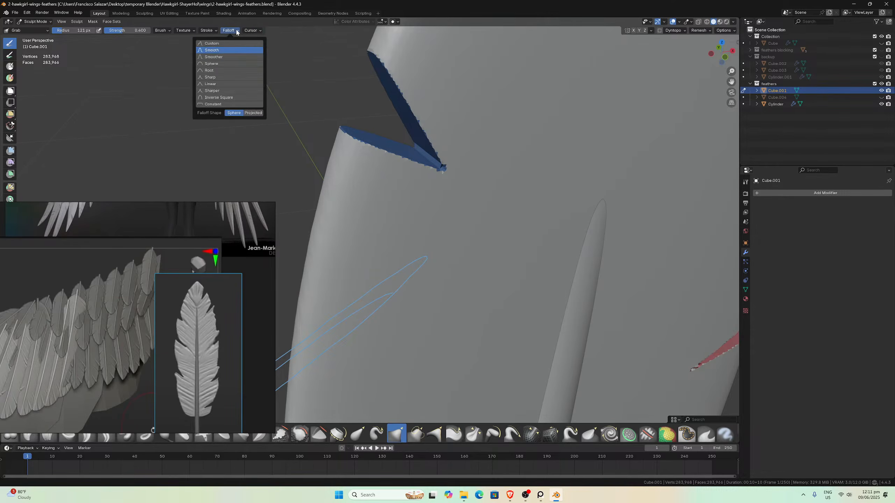
click(208, 31)
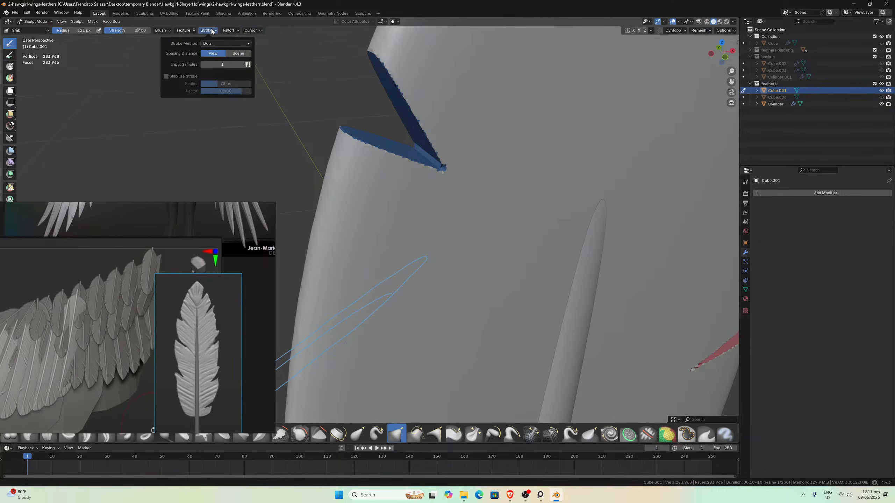
click(188, 31)
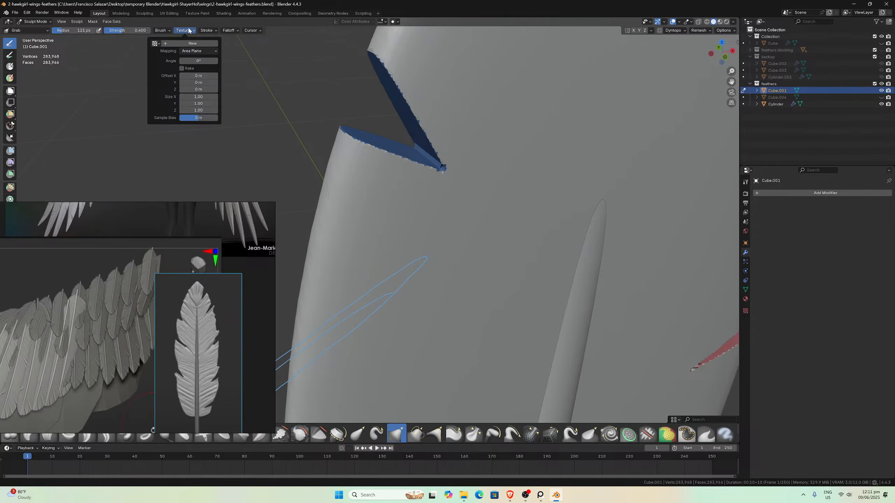
click(161, 31)
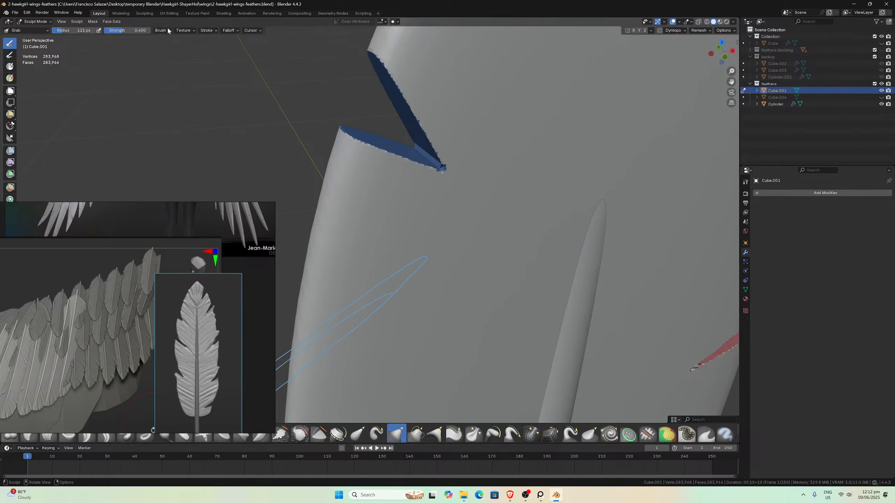
click(108, 22)
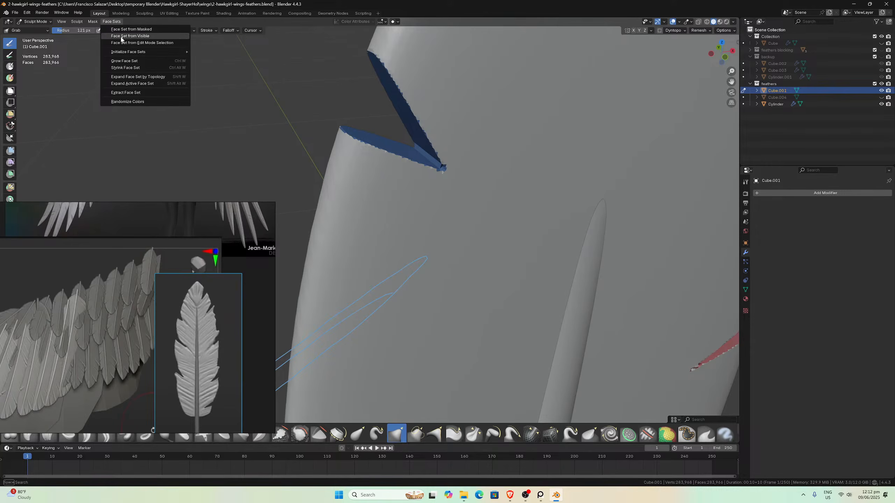
mouse_move(133, 53)
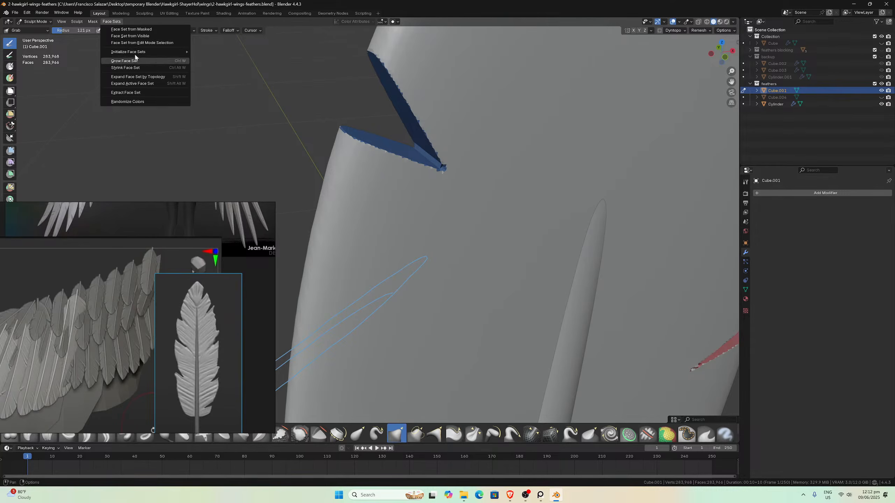
click(92, 22)
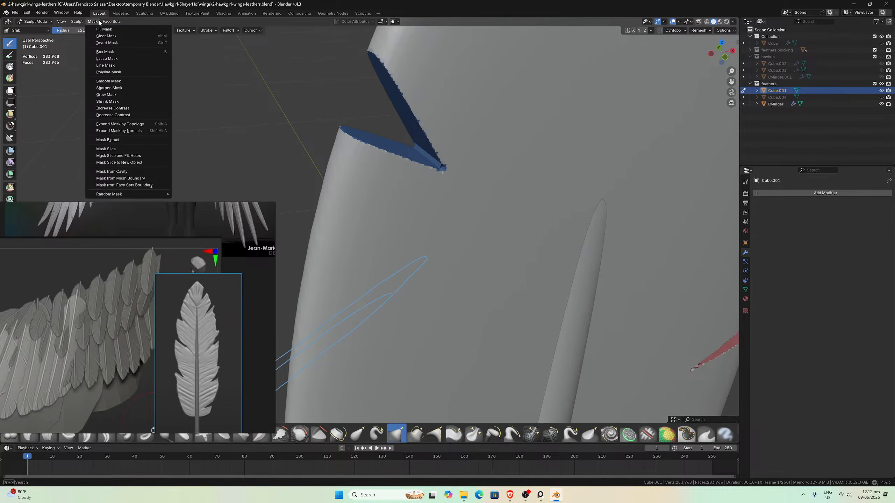
mouse_move(82, 22)
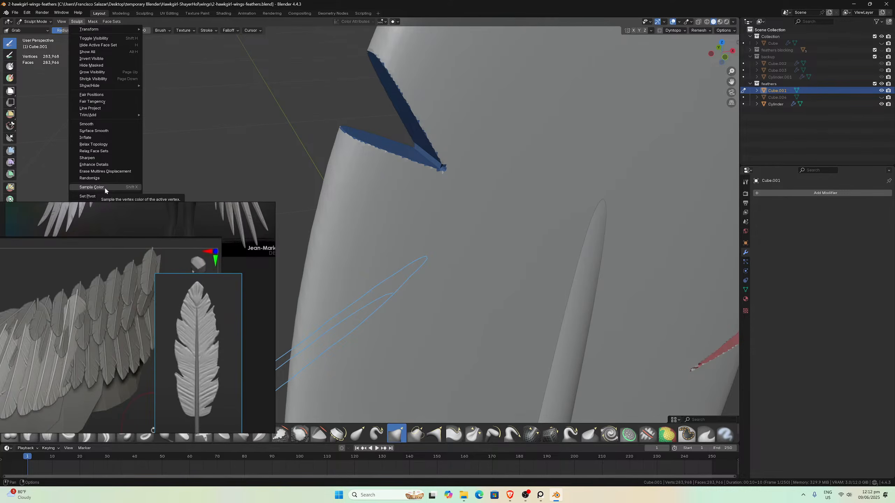
- View the notched feather in the right and front orthographic views, and review the face set commands
middle_drag(378, 142, 404, 154)
key(KP_3)
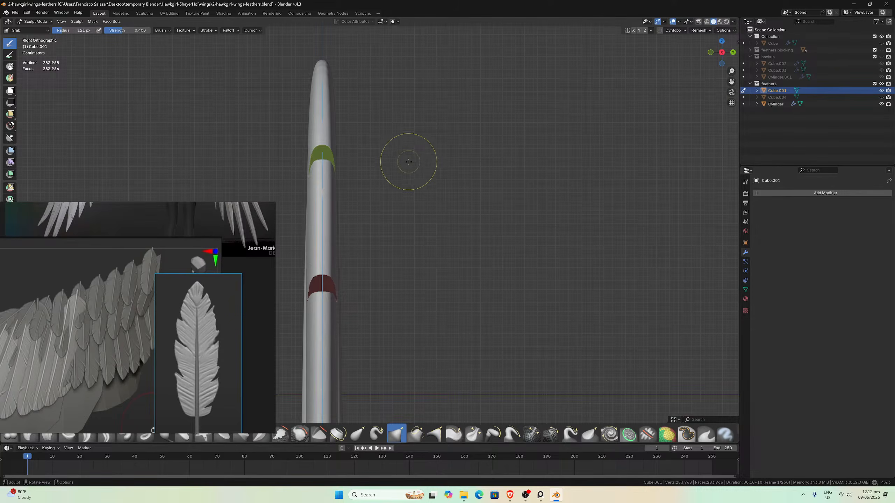
key(KP_1)
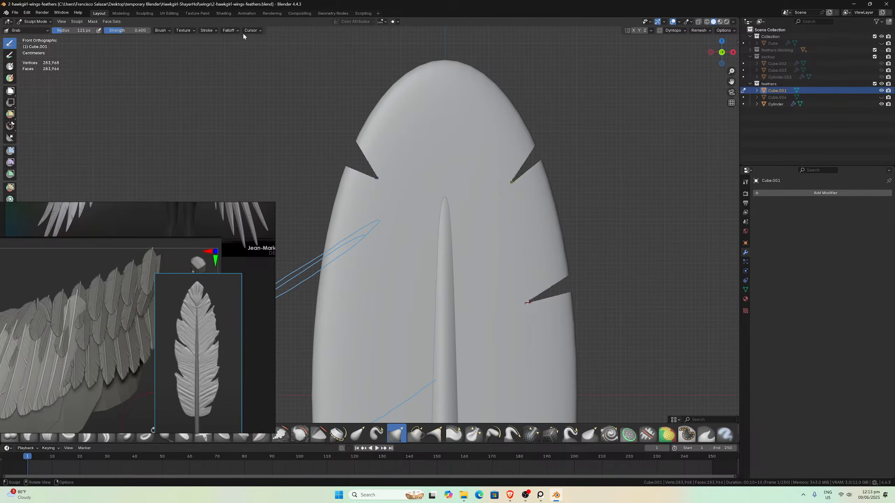
click(111, 22)
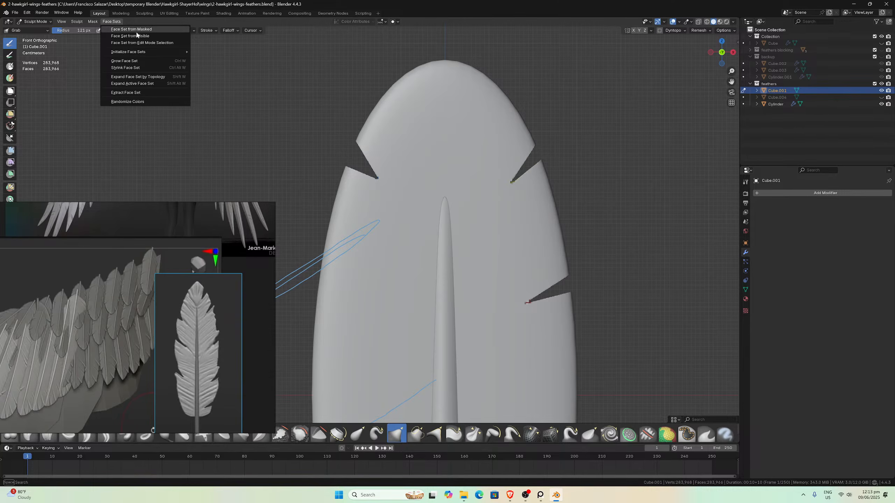
mouse_move(147, 51)
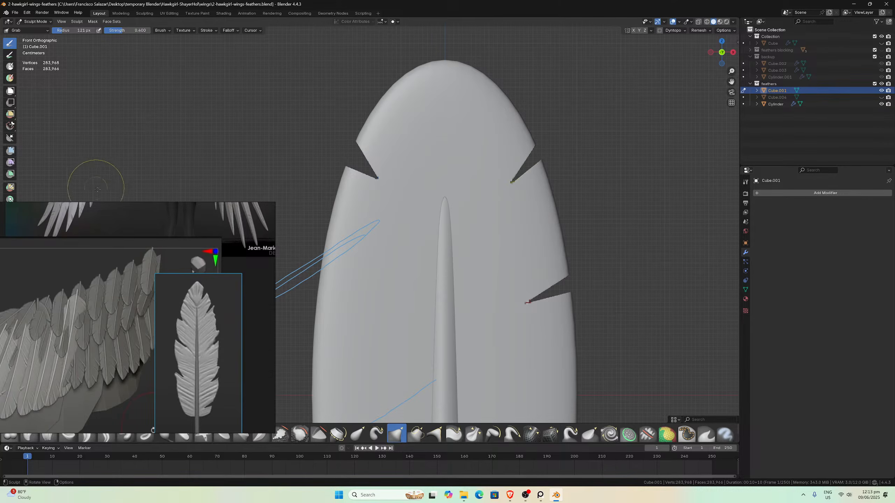
click(111, 22)
- Move the reference image up beside the feather's left edge, and check the paint brushes before listing all brushes again
mouse_move(159, 206)
mouse_down()
mouse_move(223, 168)
mouse_move(230, 147)
mouse_up()
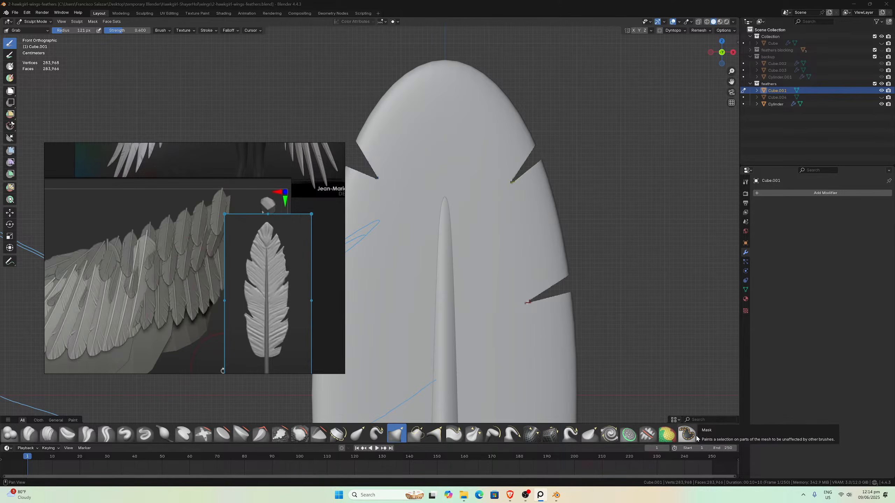
click(70, 421)
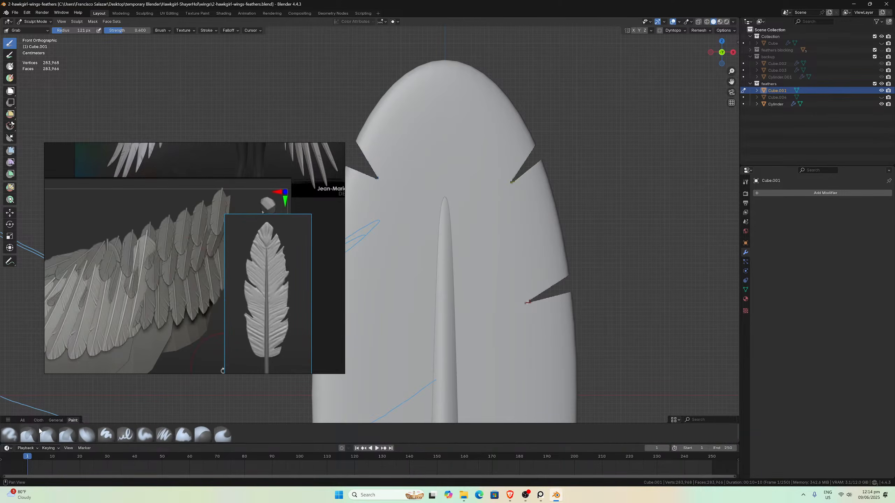
click(23, 420)
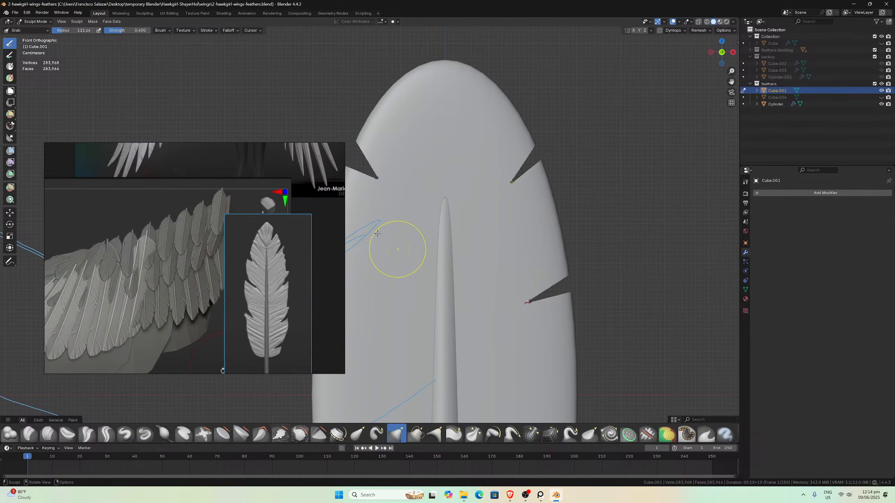
- Check the face set commands, move the reference image away from the feather, and inspect the upper notch's cut surface up close
click(111, 22)
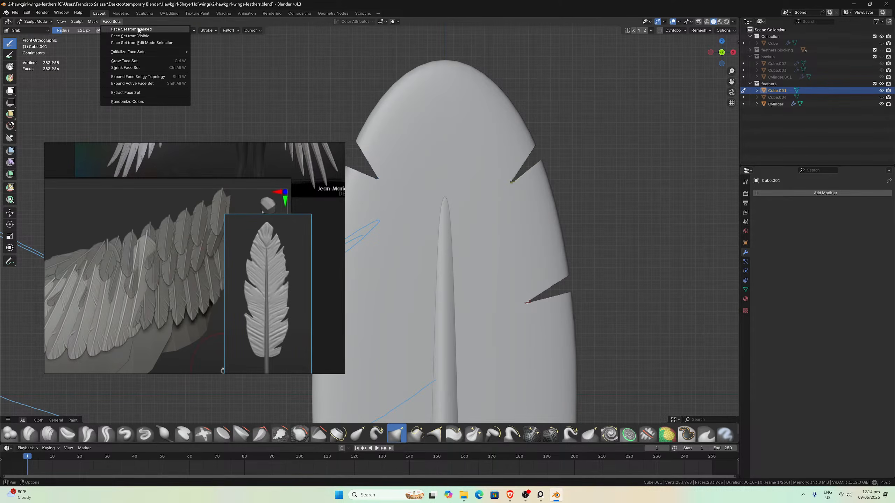
drag(244, 147, 187, 160)
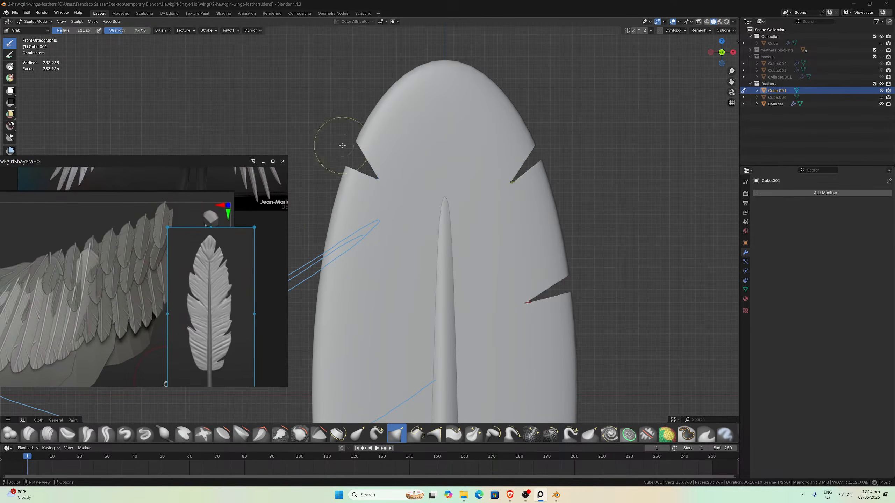
middle_drag(342, 145, 359, 189)
scroll(359, 190, up, 4)
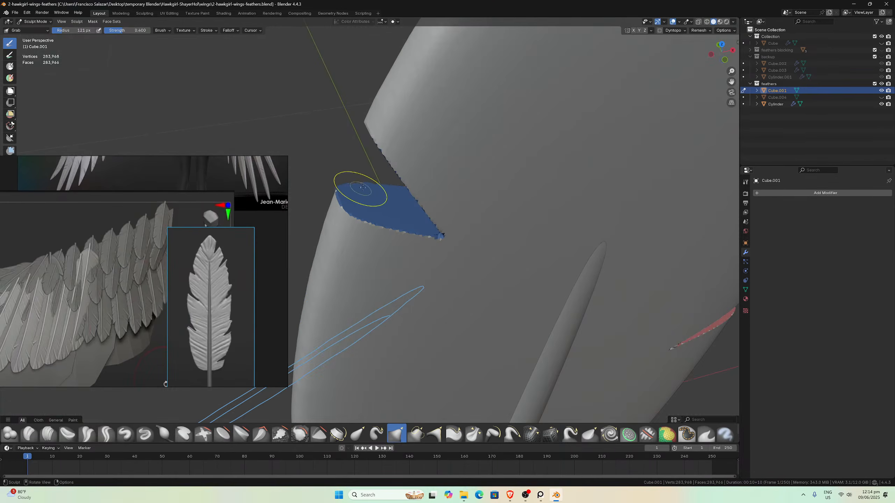
- View the notch surfaces in Object Mode and return the feather to Sculpt Mode
click(33, 22)
click(34, 30)
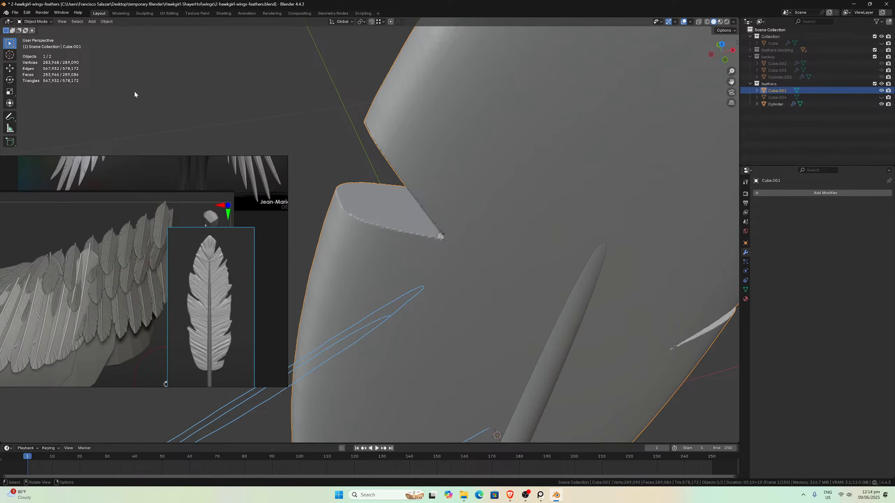
click(33, 22)
click(35, 47)
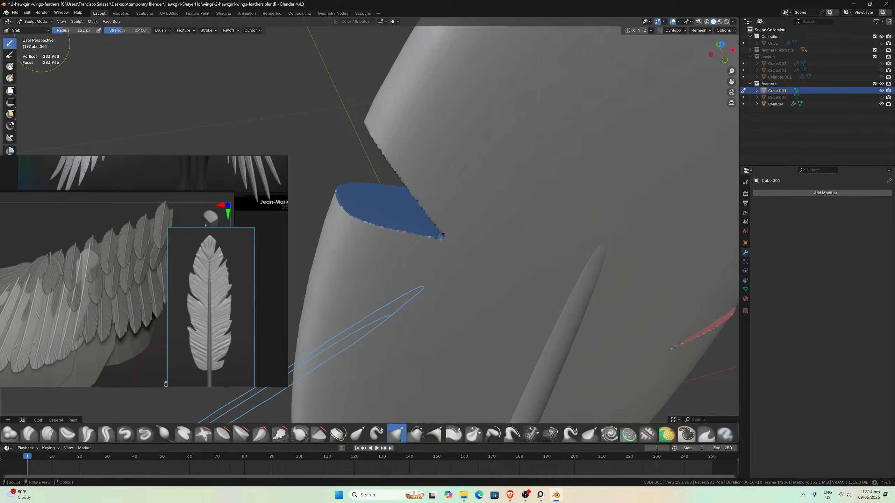
- Move the reference image away from the sculpting tools, activate Box Face Set, and list the other face set tools
click(10, 116)
click(11, 118)
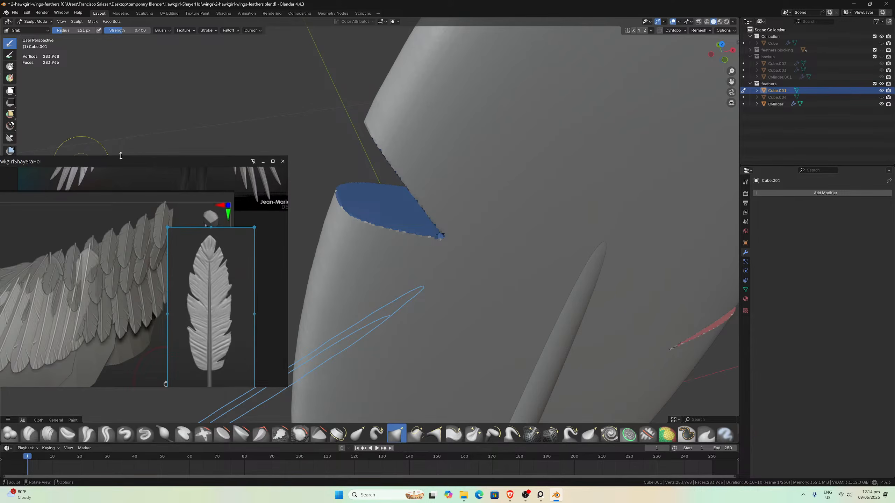
drag(144, 165, 100, 233)
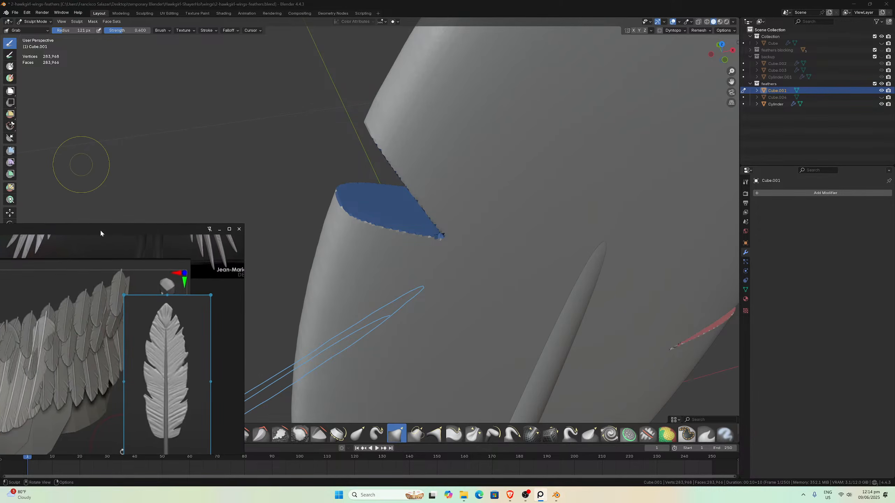
click(10, 115)
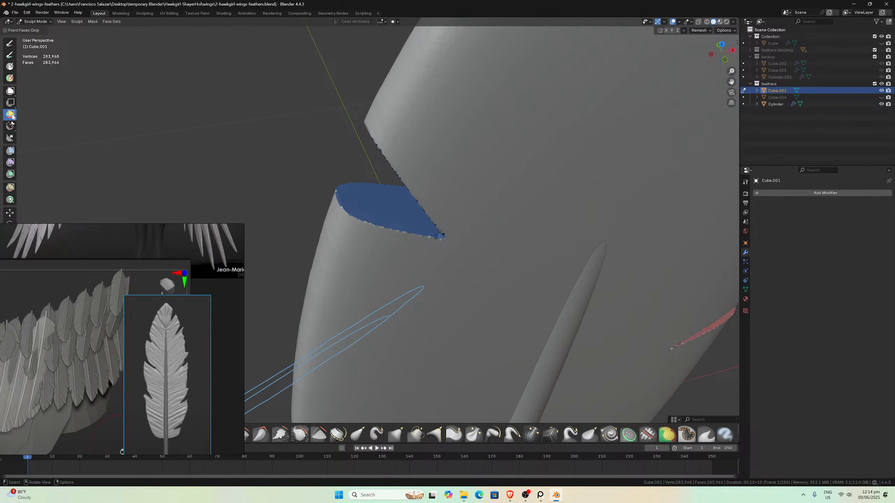
click(11, 115)
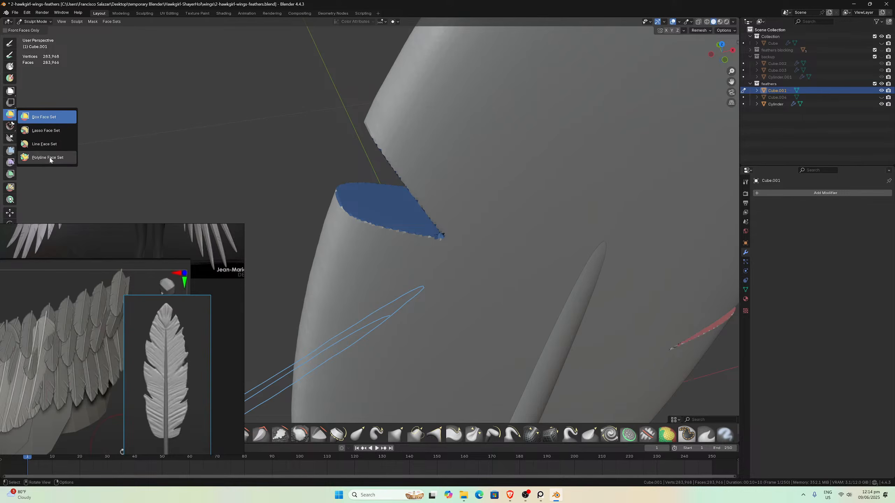
- Try to combine the feather's coloured notch face sets into one using Face Set from Visible
click(9, 117)
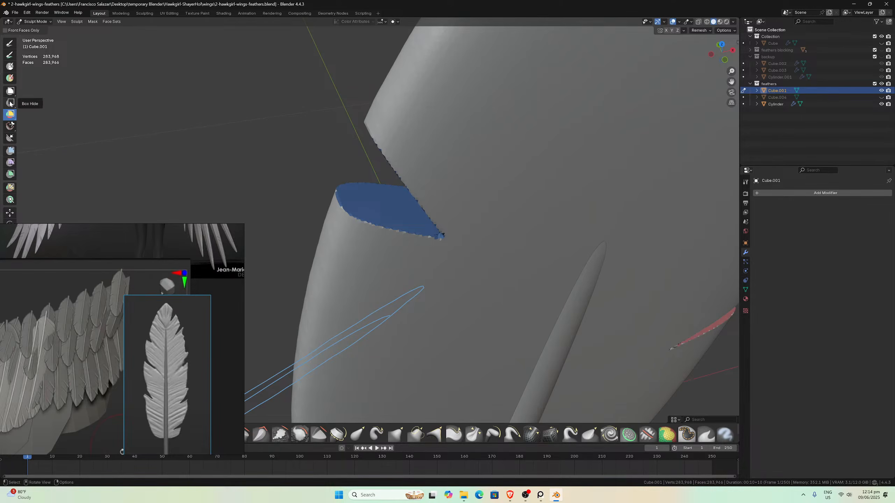
drag(10, 103, 11, 104)
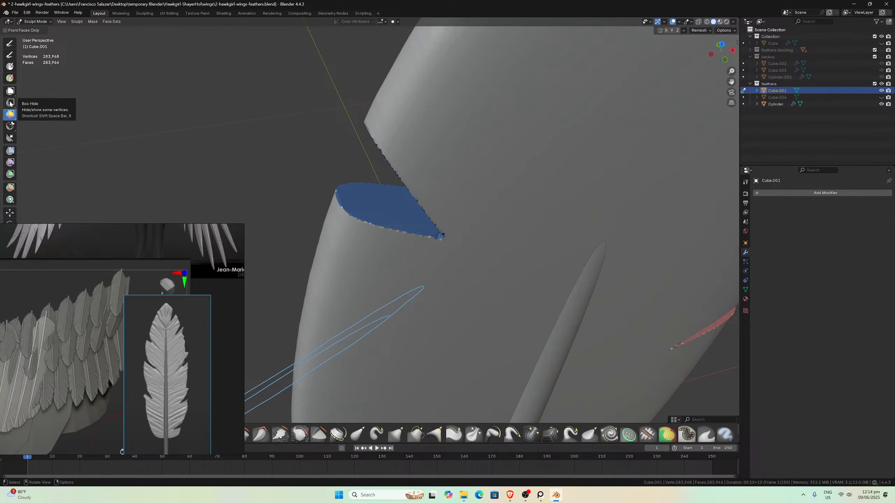
click(112, 22)
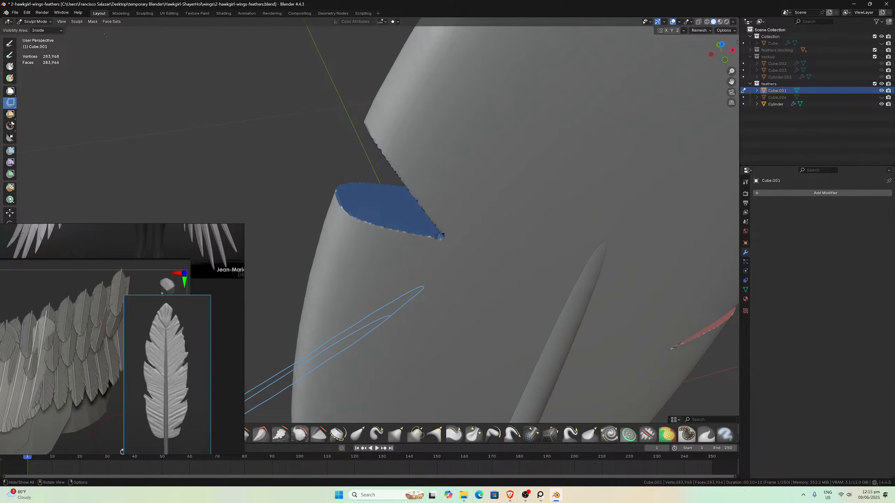
click(111, 22)
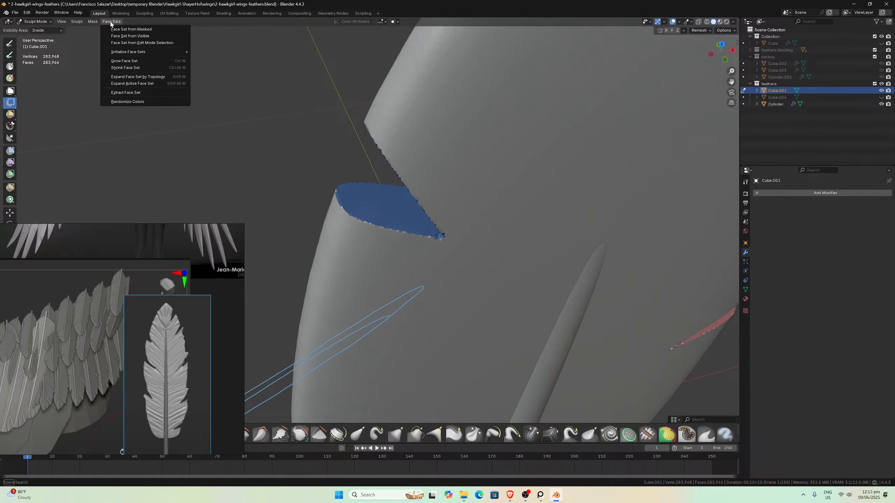
click(125, 36)
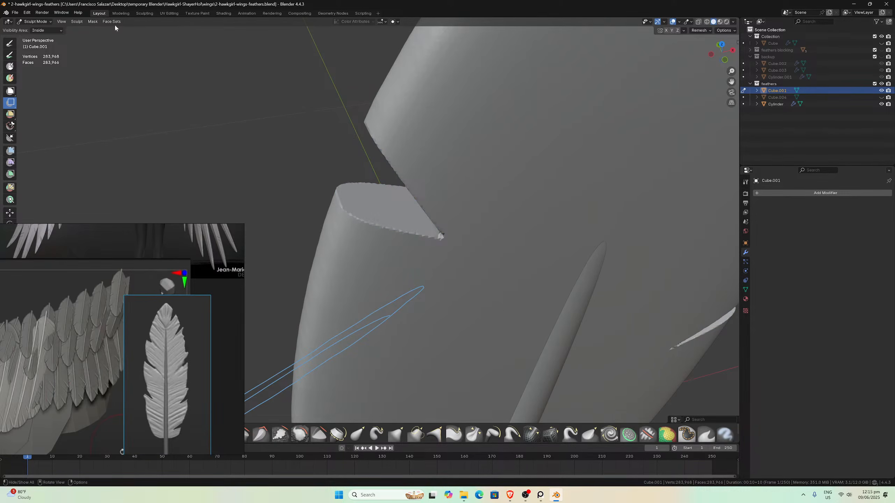
click(113, 22)
click(131, 36)
click(111, 22)
key(ctrl+z)
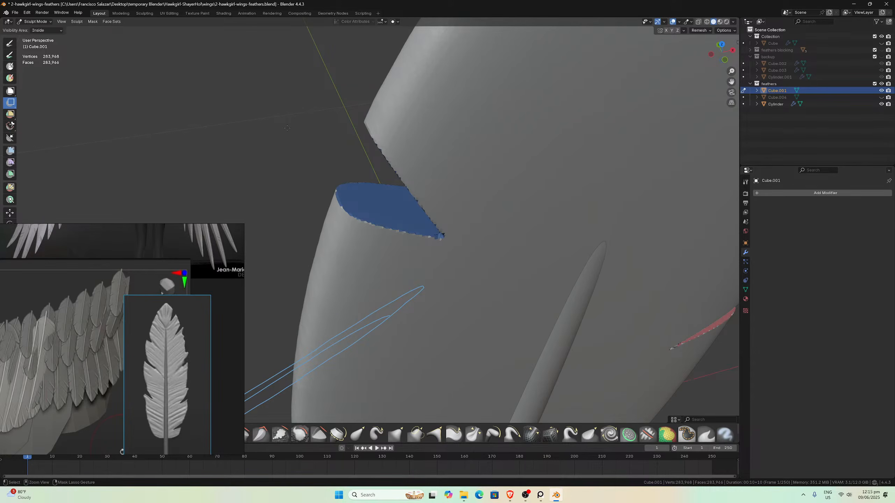
- Try Face Set from Visible again with the Box Face Set tool active and check the whole feather
click(12, 116)
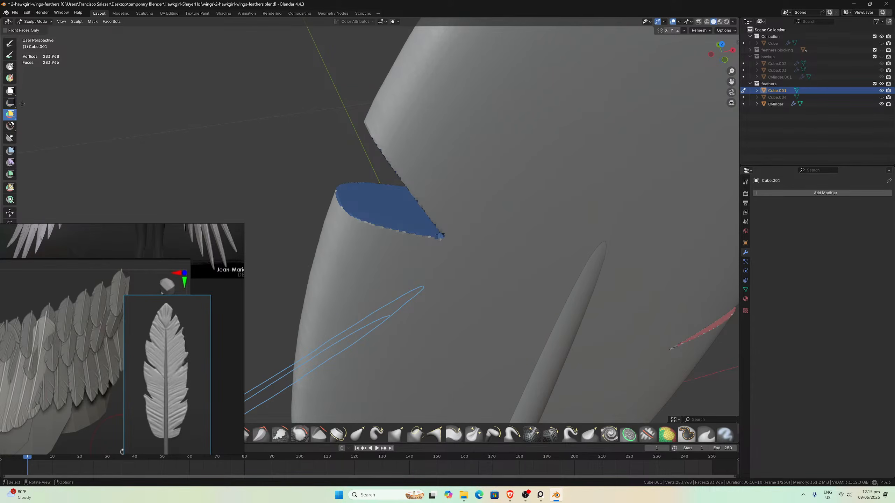
click(110, 22)
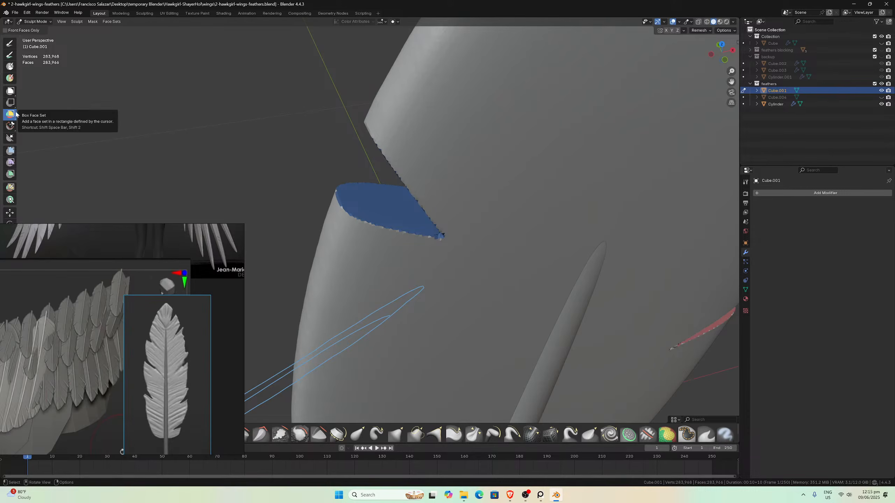
click(113, 23)
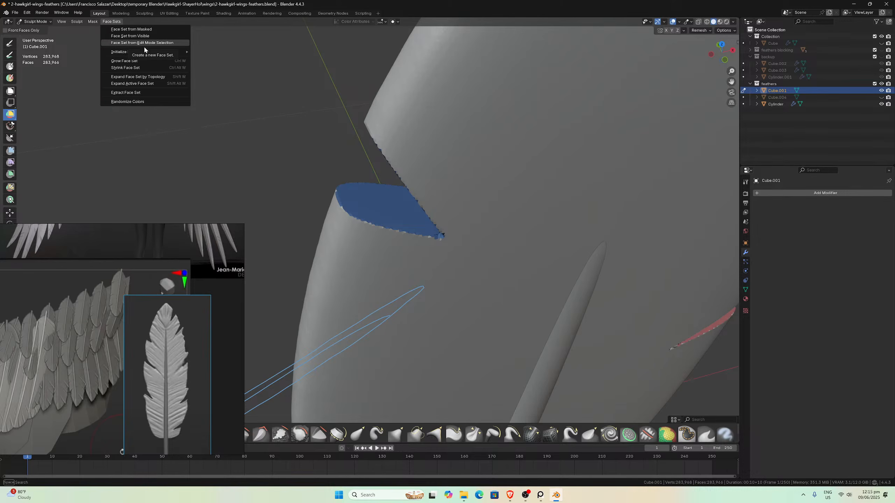
mouse_move(145, 53)
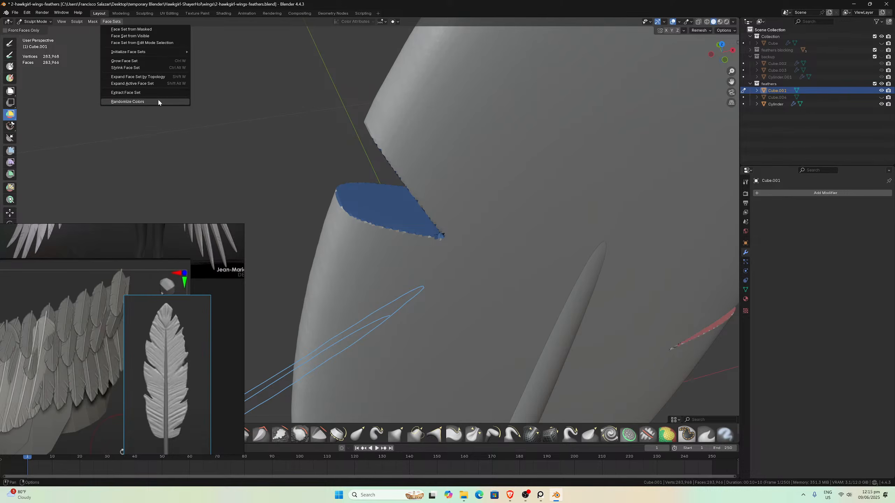
click(141, 36)
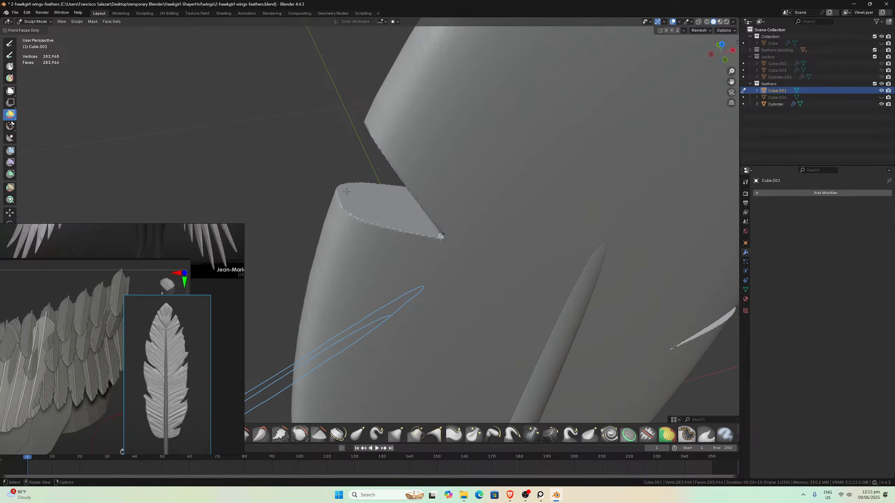
scroll(347, 192, down, 8)
middle_drag(373, 204, 404, 216)
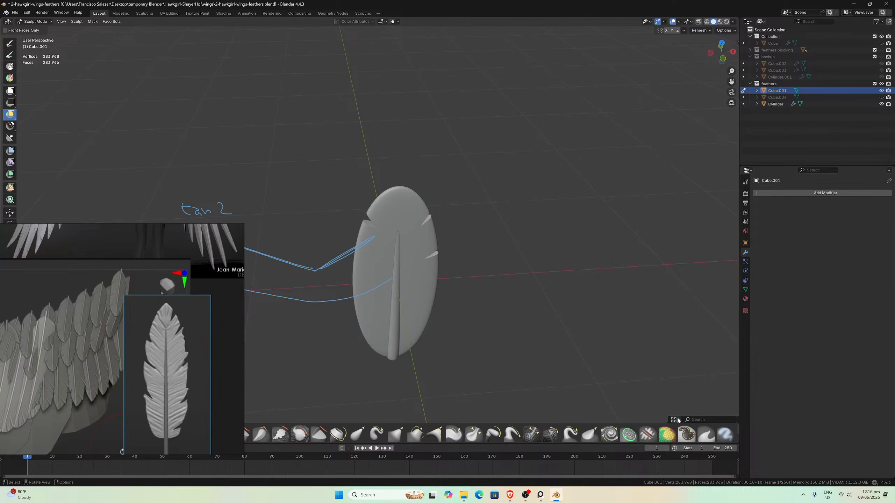
key(KP_Decimal)
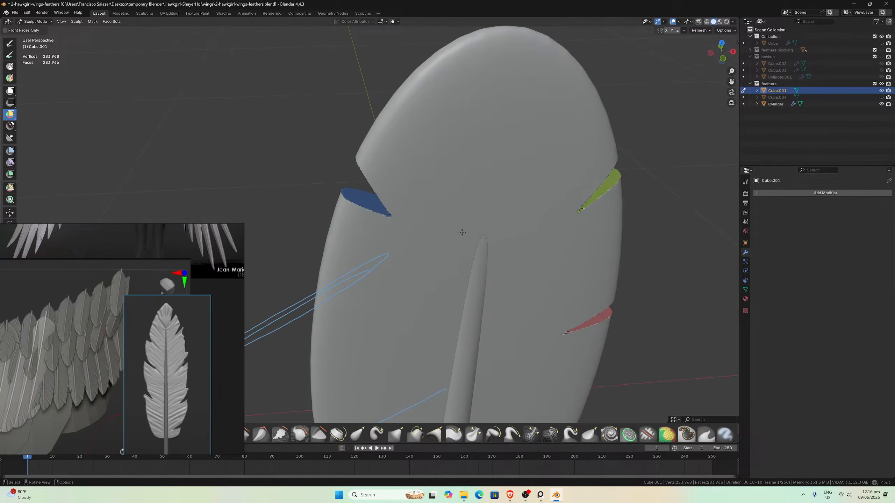
- Save the file and merge all visible faces of the feather into a single face set with Face Set from Visible
key(ctrl+s)
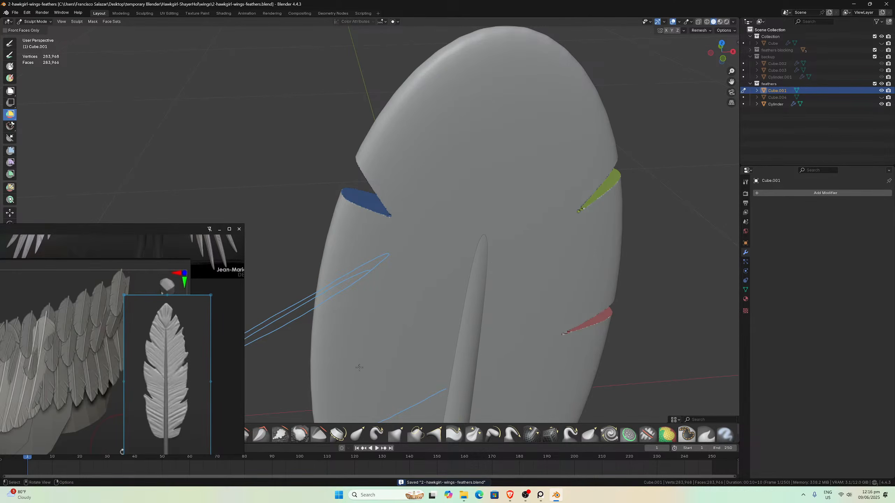
key(g)
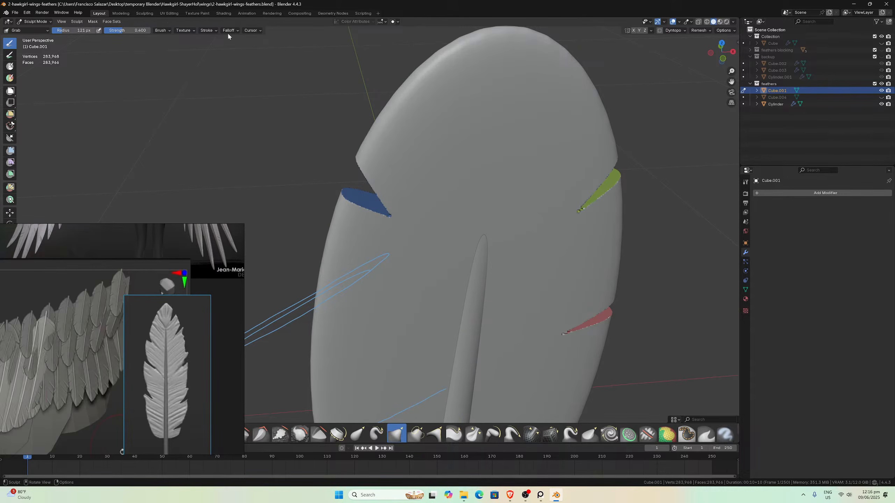
click(114, 22)
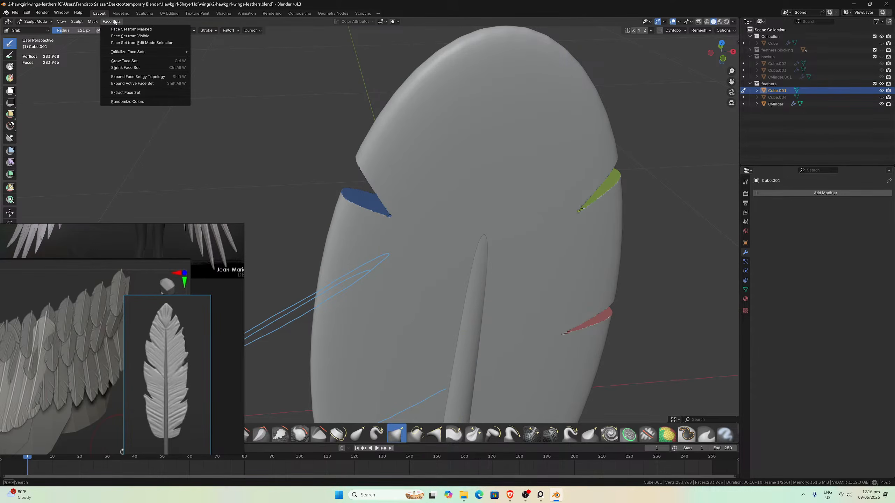
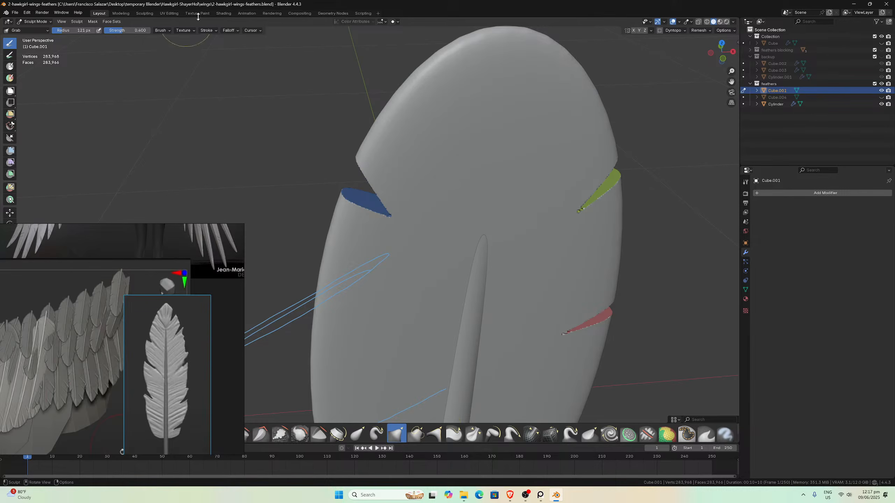
click(111, 21)
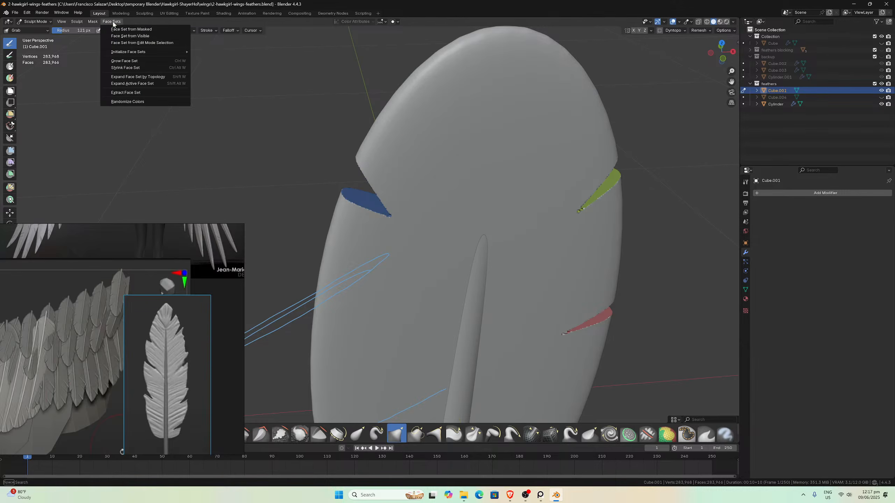
click(139, 36)
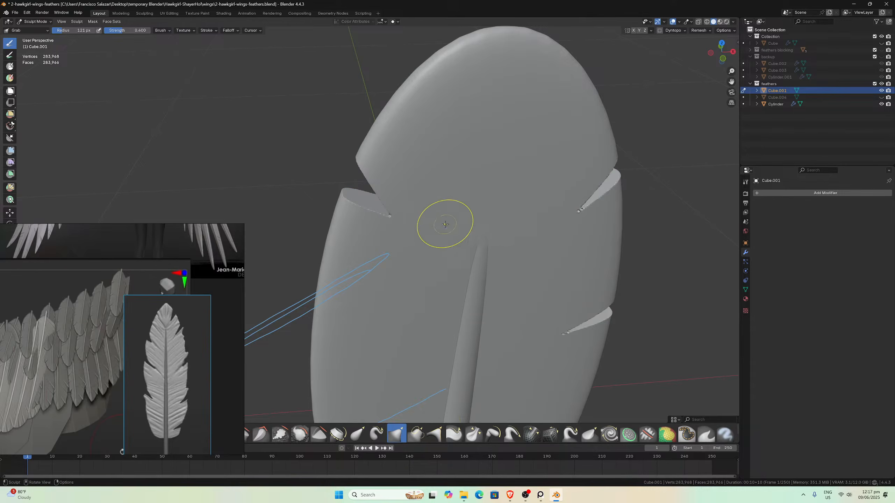
scroll(444, 224, up, 4)
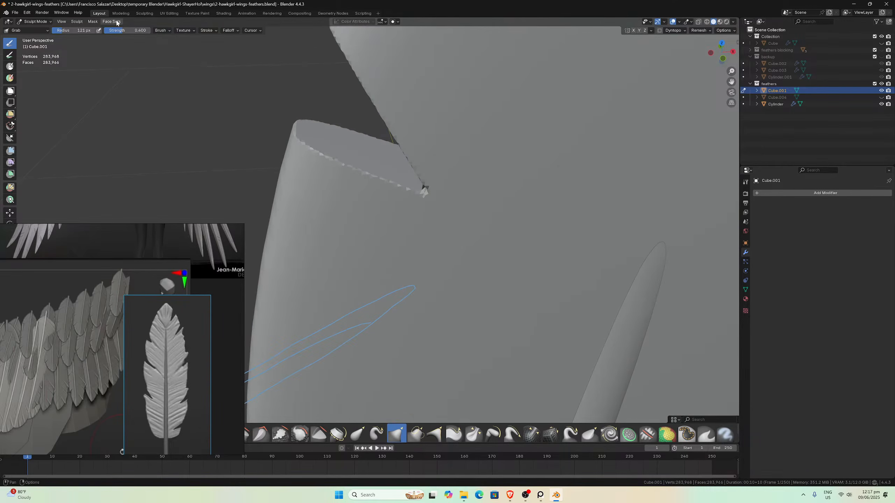
middle_drag(442, 286, 450, 272)
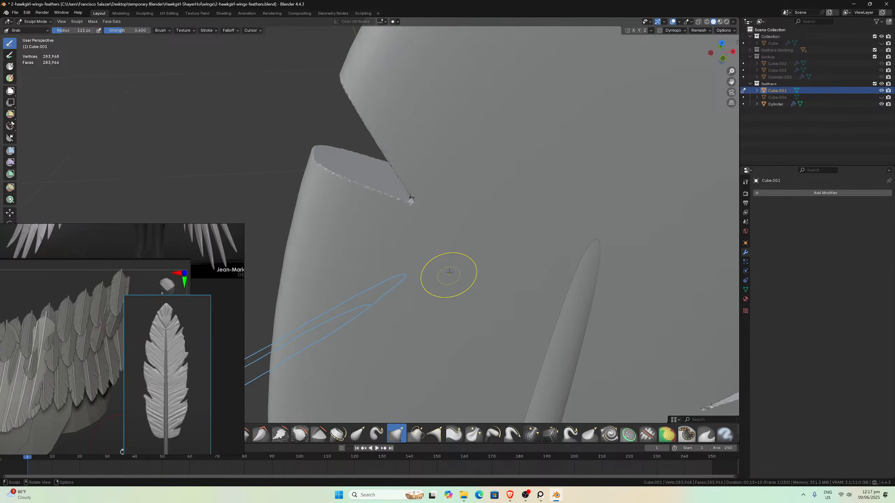
key(ctrl+w)
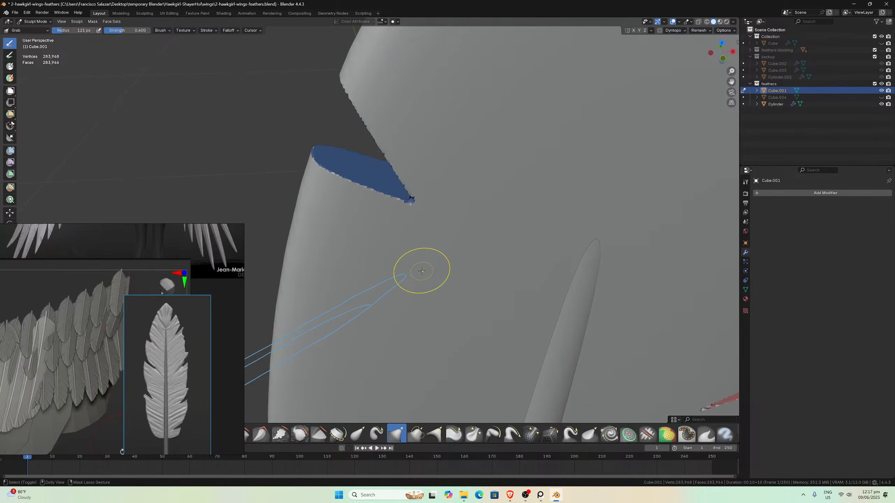
- Smooth the jagged edges and inner tips of the three notches on the feather's front side
mouse_move(497, 296)
middle_down()
mouse_move(454, 235)
mouse_move(438, 242)
middle_up()
scroll(437, 241, up, 5)
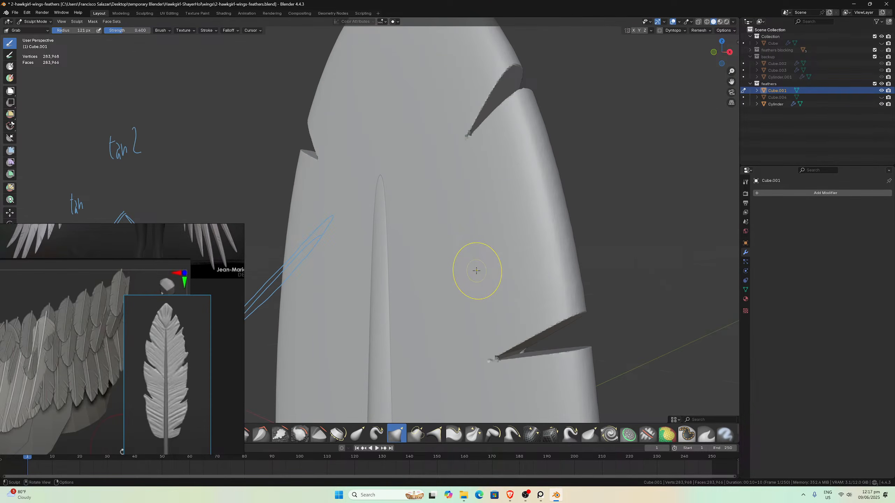
key(KP_1)
scroll(523, 283, up, 2)
scroll(468, 208, down, 1)
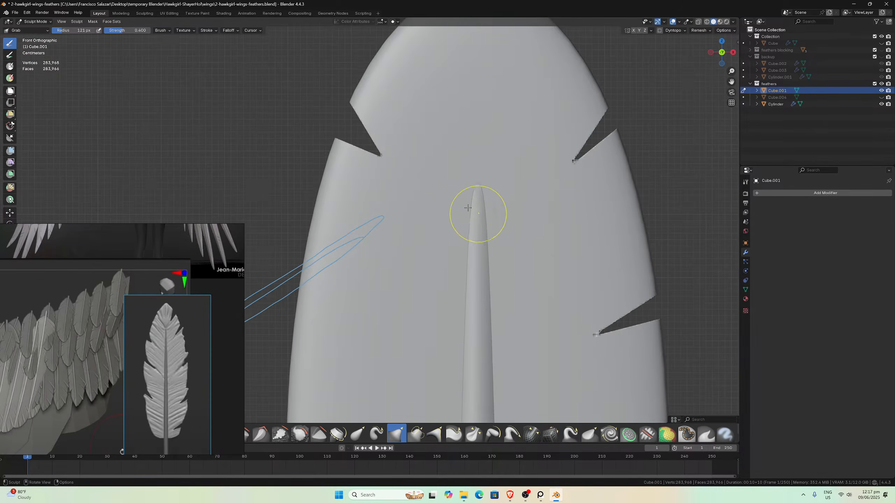
drag(468, 208, 469, 204)
middle_drag(666, 215, 610, 220)
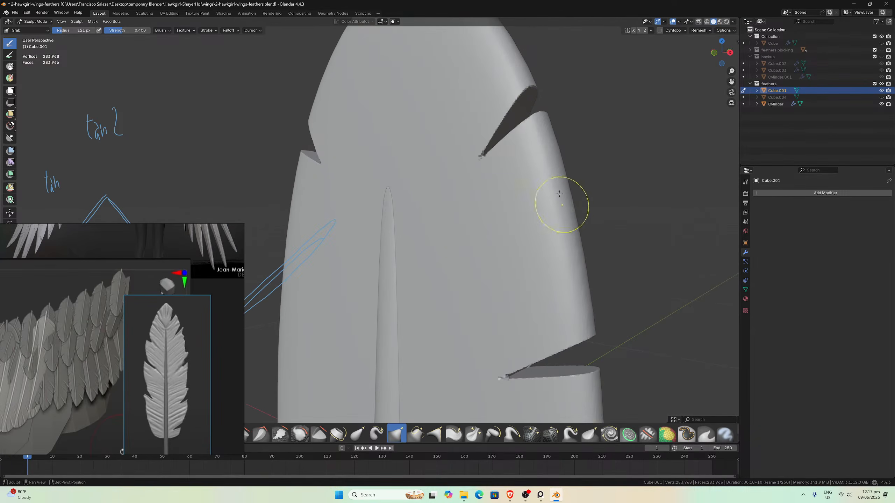
drag(581, 299, 584, 302)
mouse_move(476, 152)
middle_down()
mouse_move(542, 187)
mouse_move(536, 179)
middle_up()
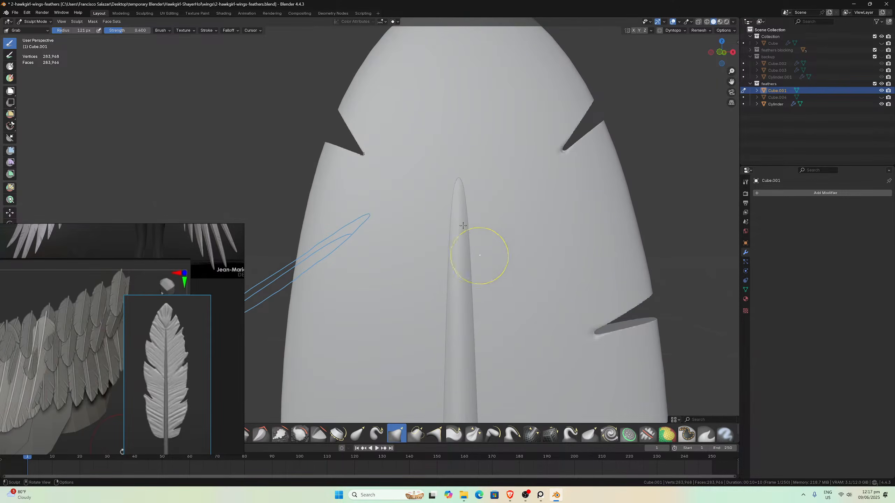
- Smooth the sharp rims of the single notch on the side opposite the two-notch edge
mouse_move(463, 226)
middle_down()
mouse_move(420, 182)
mouse_move(487, 205)
middle_up()
scroll(419, 205, up, 3)
drag(396, 138, 447, 134)
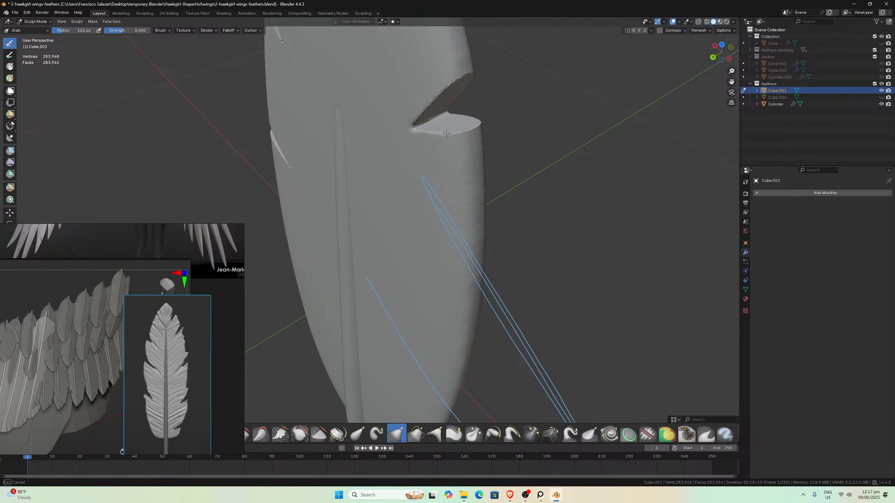
middle_drag(489, 129, 372, 208)
drag(371, 208, 365, 239)
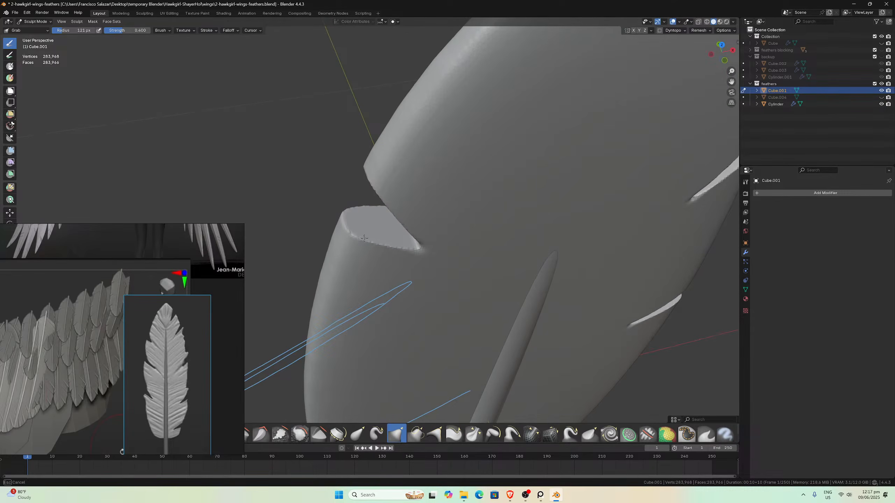
mouse_move(421, 258)
middle_down()
mouse_move(430, 194)
mouse_move(505, 202)
mouse_move(487, 161)
mouse_move(500, 200)
middle_up()
middle_drag(489, 303, 392, 280)
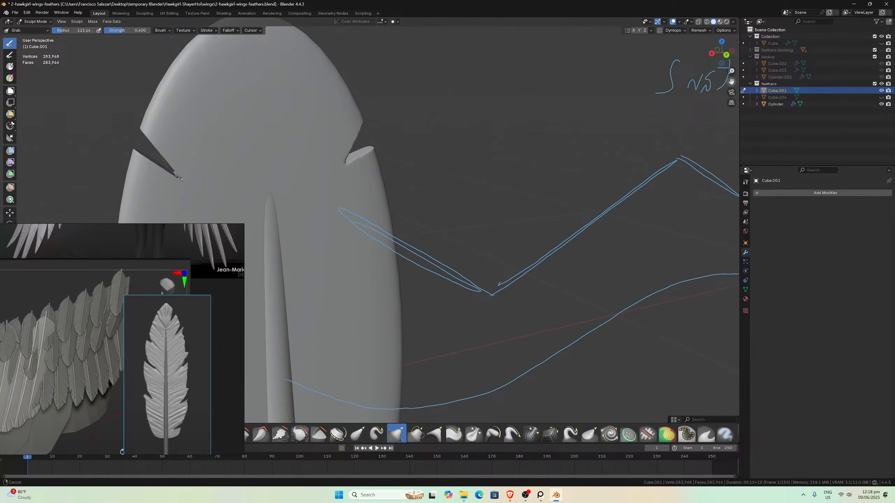
- Smooth the jagged edges and inner tips of the notches on the feather's back side
shift+middle_drag(523, 83, 693, 114)
scroll(365, 220, up, 3)
middle_drag(375, 210, 343, 213)
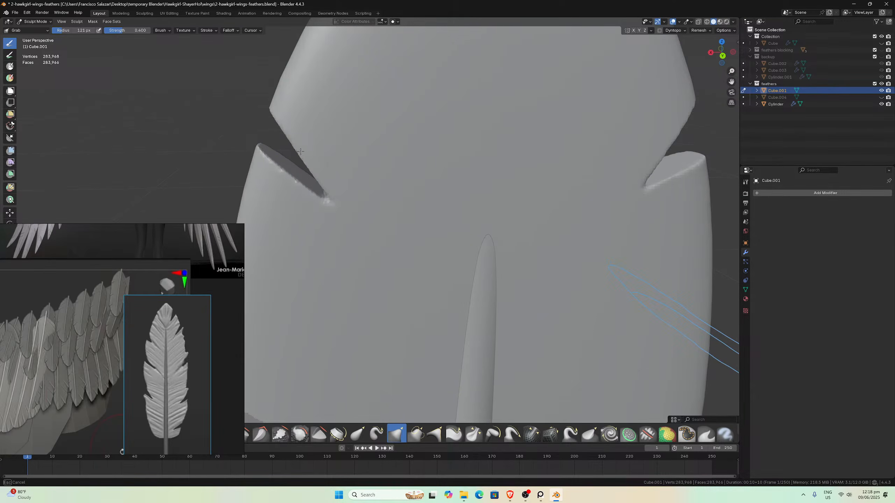
scroll(418, 228, down, 4)
middle_drag(416, 227, 457, 214)
scroll(430, 282, up, 1)
middle_drag(423, 307, 387, 320)
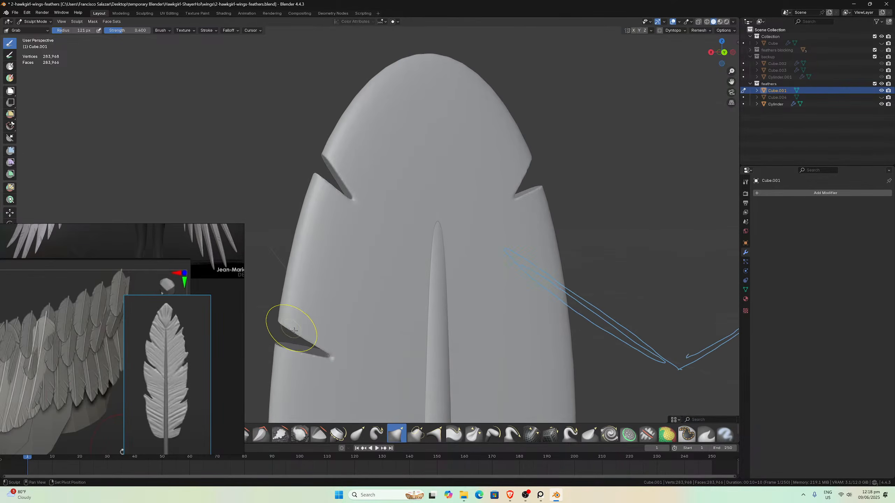
mouse_move(289, 320)
middle_down()
mouse_move(482, 322)
mouse_move(480, 300)
middle_up()
scroll(529, 247, down, 2)
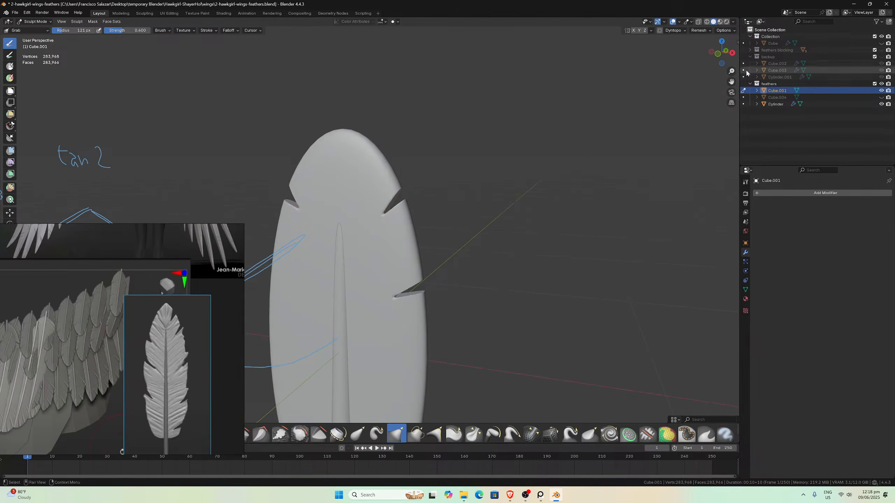
drag(732, 82, 800, 25)
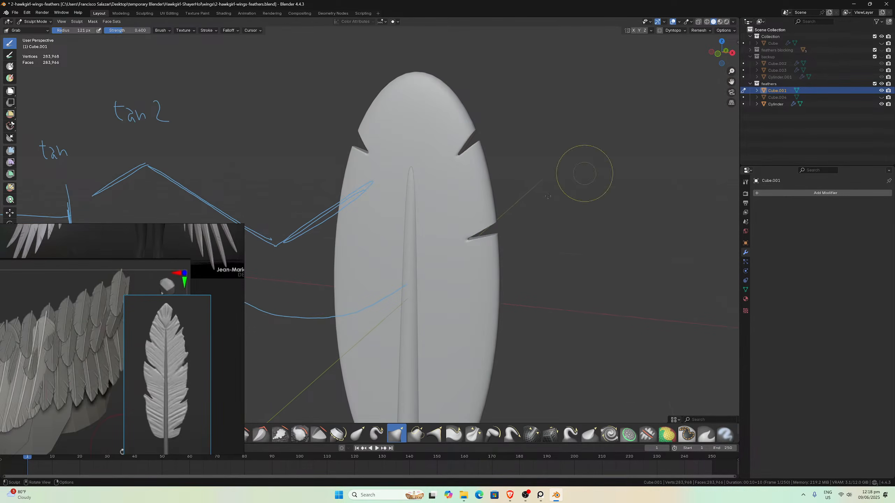
middle_drag(548, 196, 507, 184)
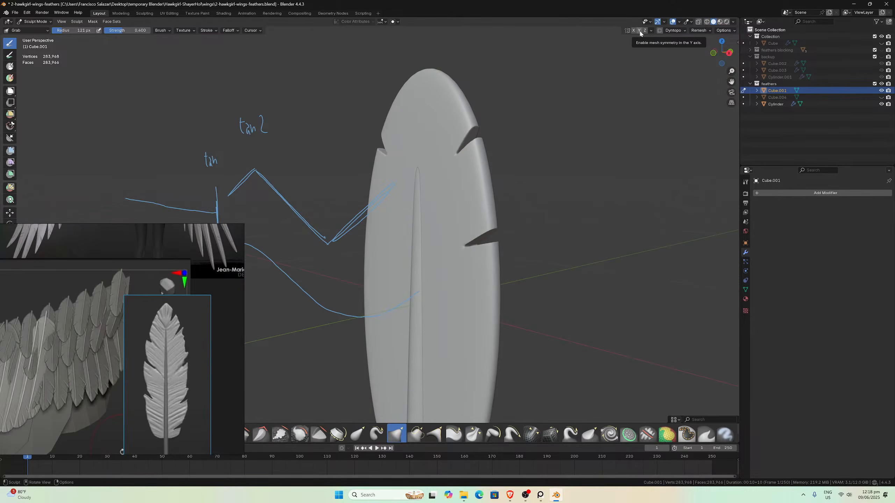
mouse_move(557, 206)
middle_down()
mouse_move(422, 207)
mouse_move(437, 247)
middle_up()
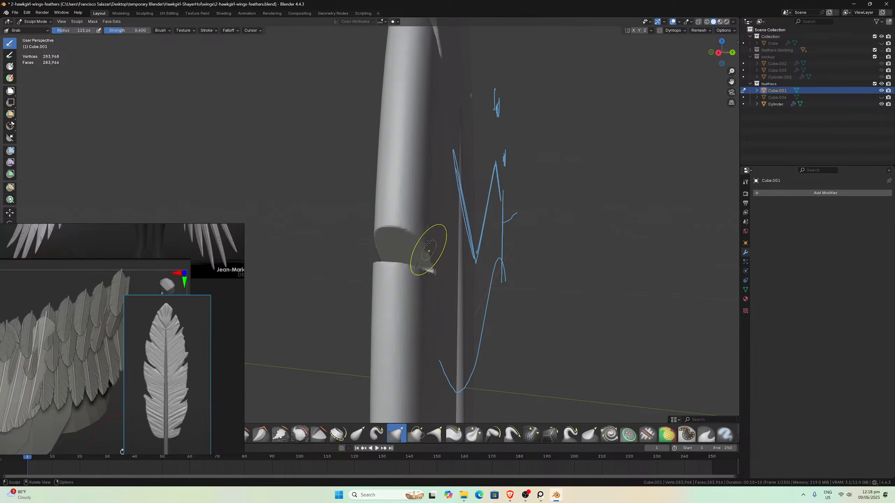
- Examine the smoothed notches and rounded rims on the front and back faces of the feather
middle_drag(426, 250, 447, 349)
mouse_move(447, 349)
mouse_down()
mouse_move(423, 363)
mouse_move(394, 360)
mouse_up()
middle_drag(404, 346, 458, 319)
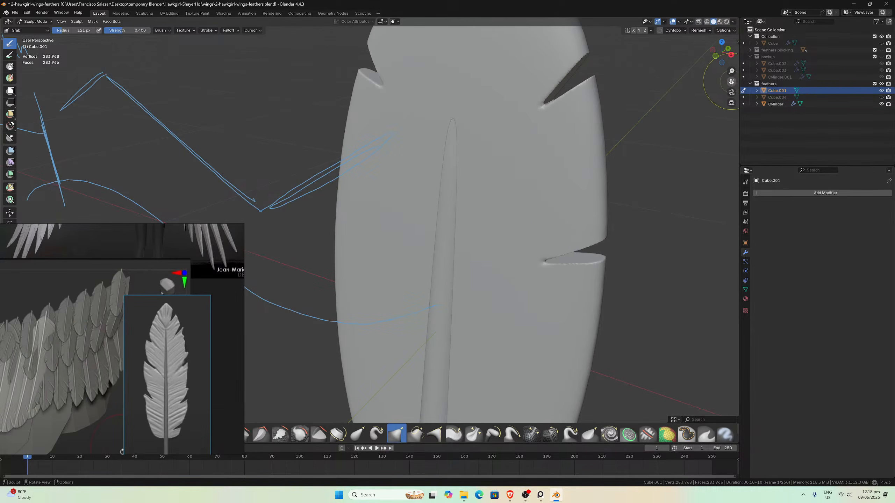
middle_drag(737, 82, 355, 60)
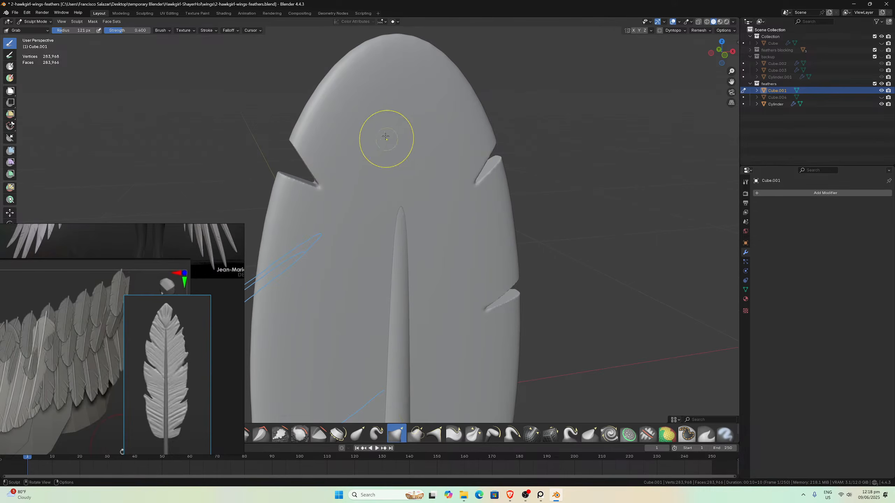
middle_drag(386, 135, 424, 119)
drag(385, 112, 382, 107)
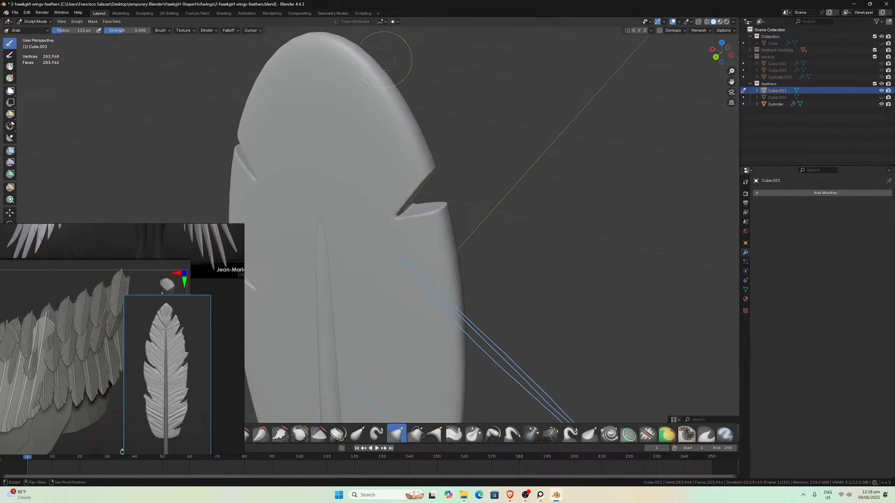
scroll(327, 282, down, 3)
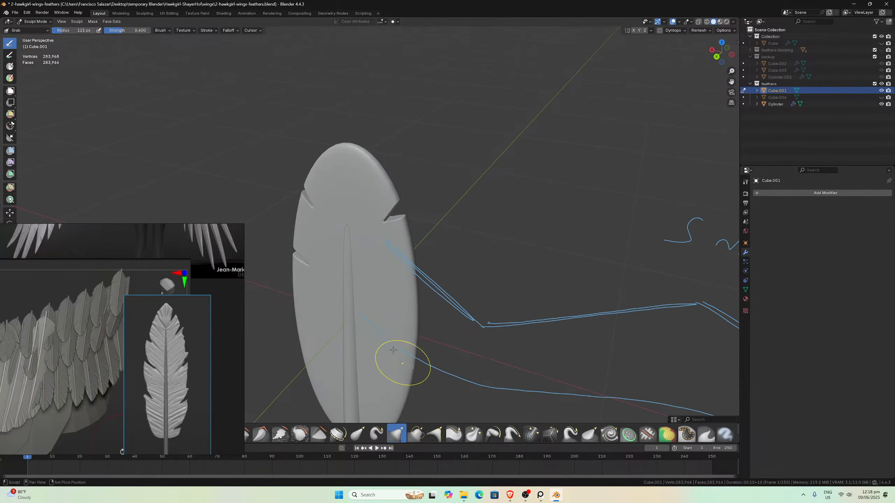
mouse_move(350, 319)
middle_down()
mouse_move(409, 336)
mouse_move(416, 354)
mouse_move(443, 226)
middle_up()
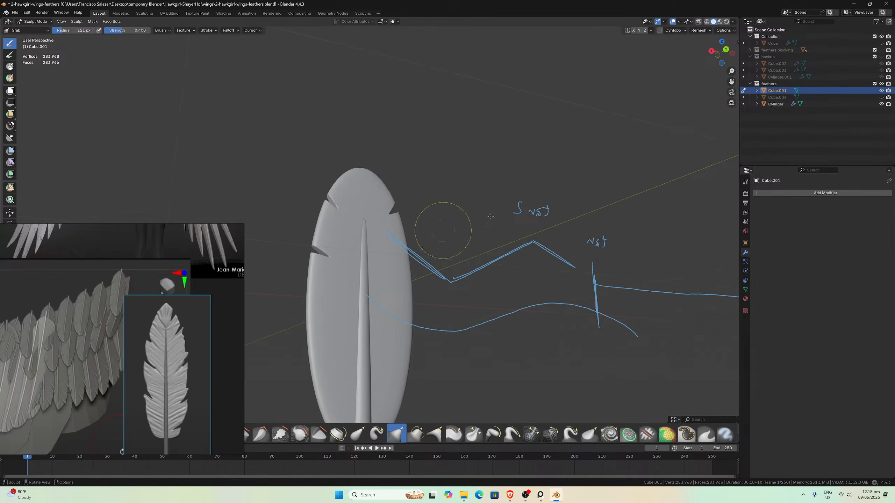
drag(731, 83, 779, 3)
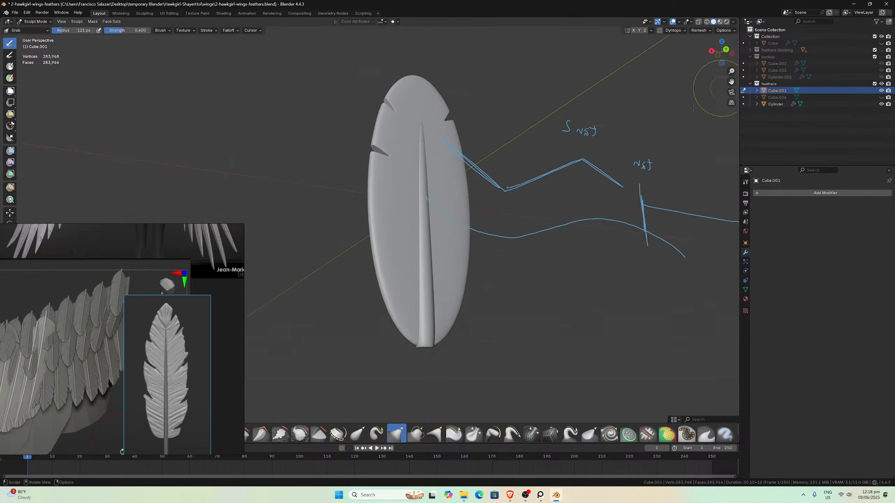
middle_drag(536, 249, 466, 272)
scroll(466, 272, up, 3)
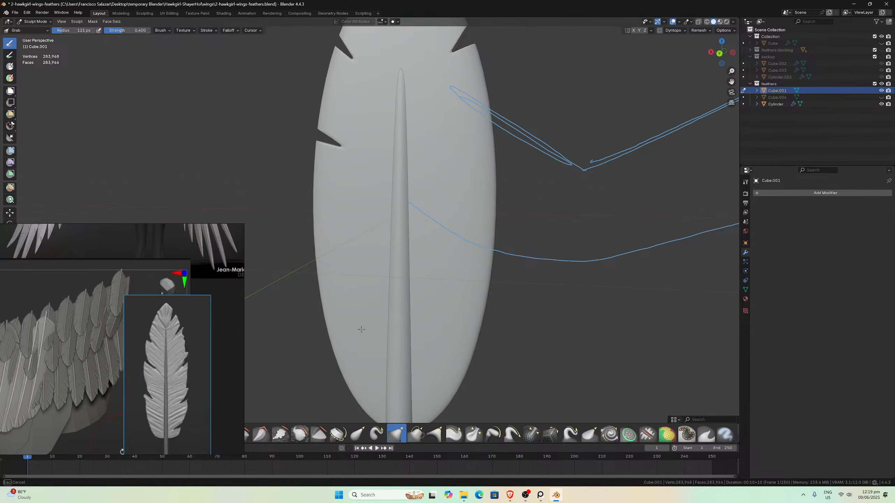
scroll(416, 349, down, 4)
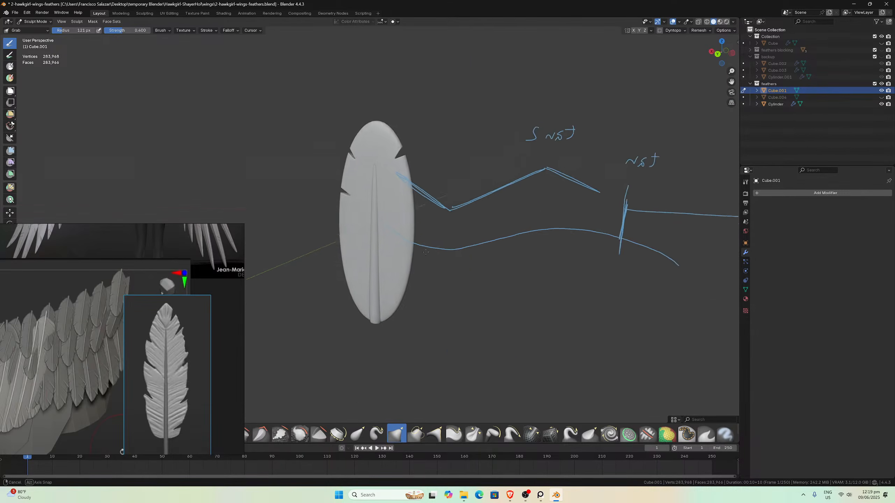
middle_drag(416, 350, 329, 238)
scroll(329, 239, up, 4)
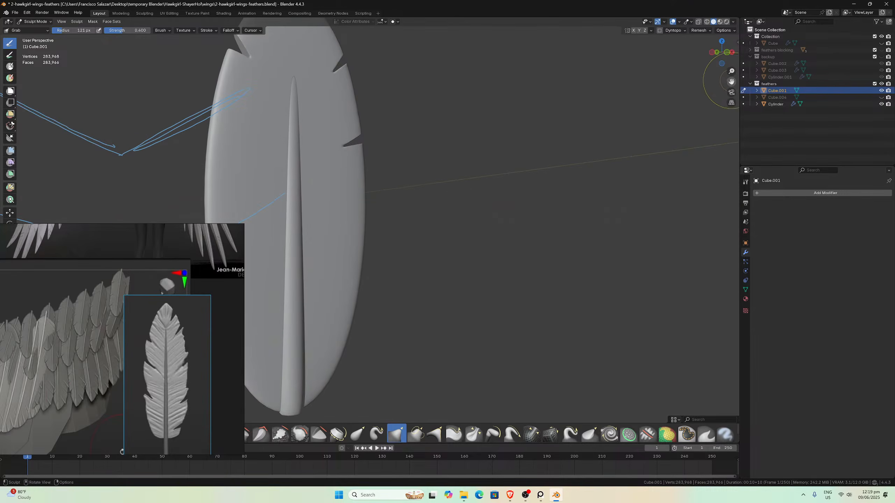
drag(732, 82, 867, 179)
middle_drag(519, 164, 465, 172)
scroll(518, 194, up, 4)
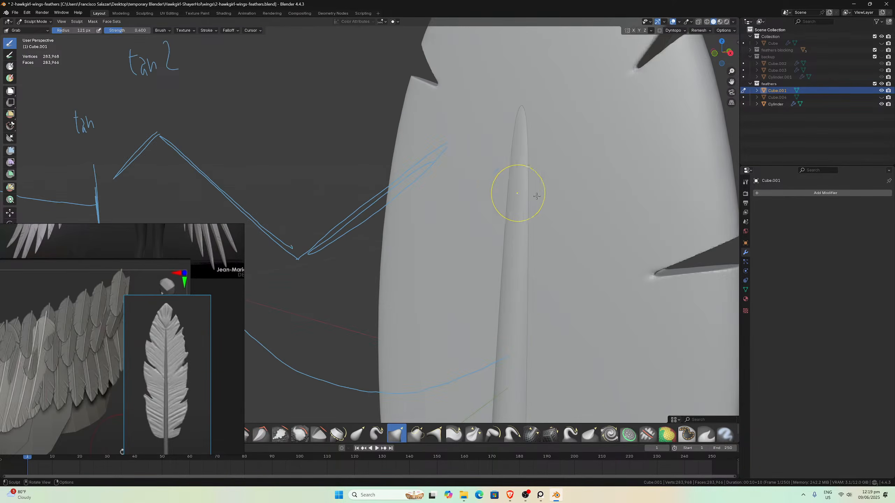
scroll(615, 240, down, 4)
middle_drag(615, 240, 526, 236)
scroll(458, 164, up, 3)
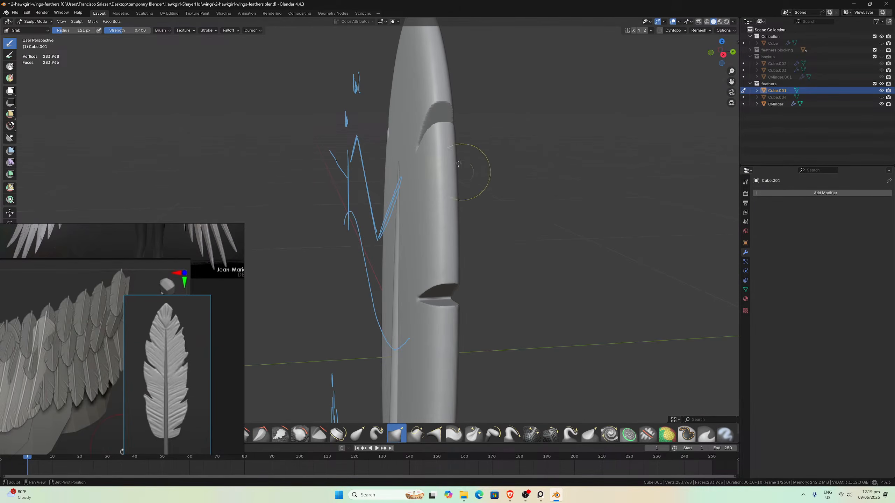
- Inspect the feather's side edges, tip and base from several angles to check its thickness and smoothness
middle_drag(443, 192, 446, 212)
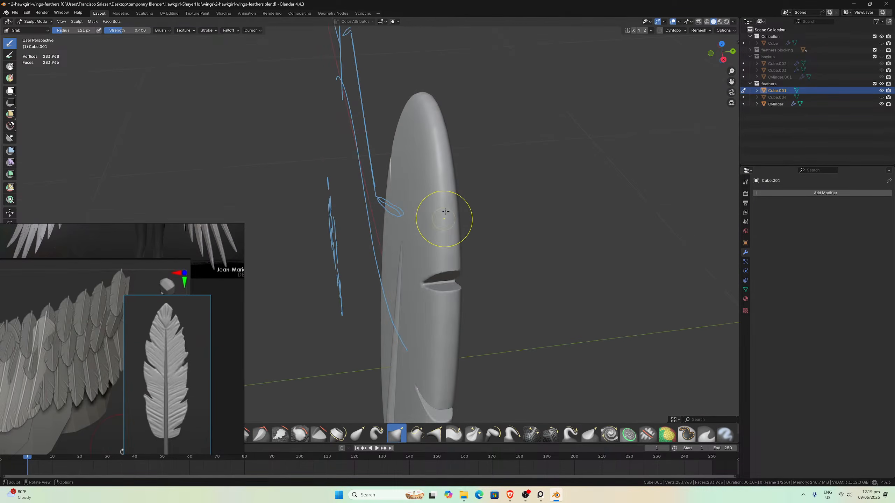
drag(446, 212, 447, 212)
middle_drag(483, 136, 439, 244)
drag(410, 261, 424, 294)
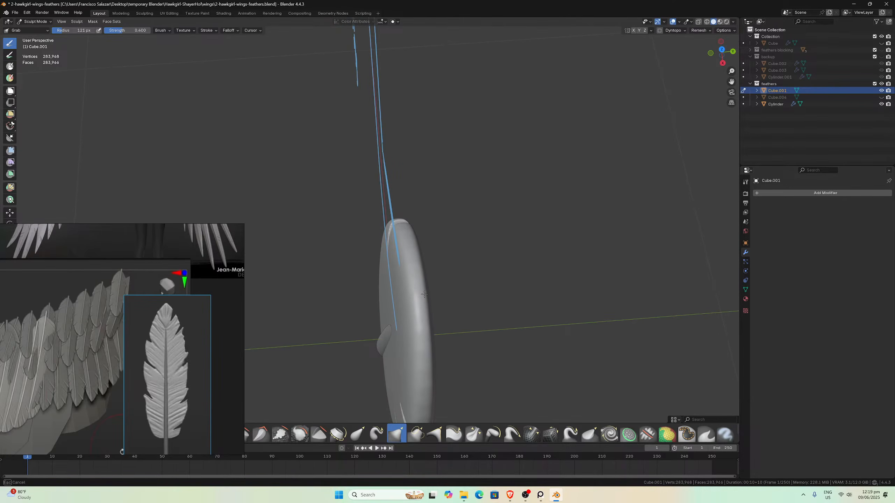
drag(418, 243, 410, 254)
middle_drag(409, 254, 362, 166)
drag(362, 166, 362, 183)
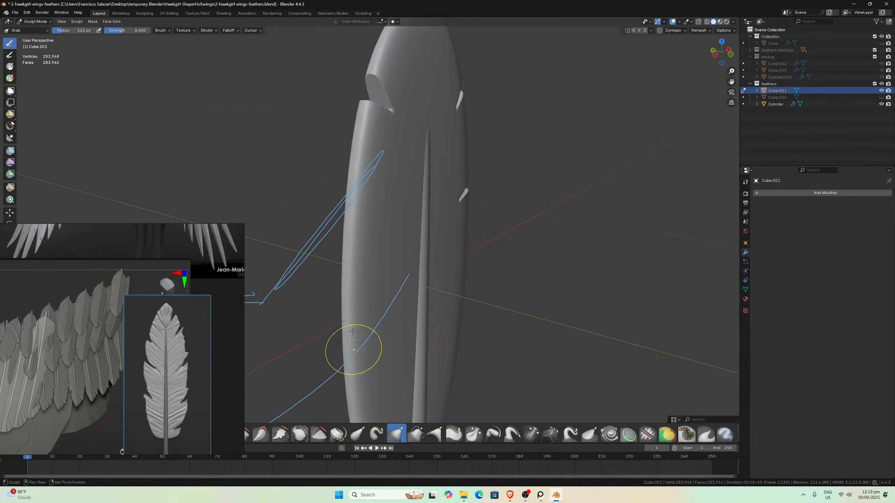
middle_drag(389, 355, 360, 320)
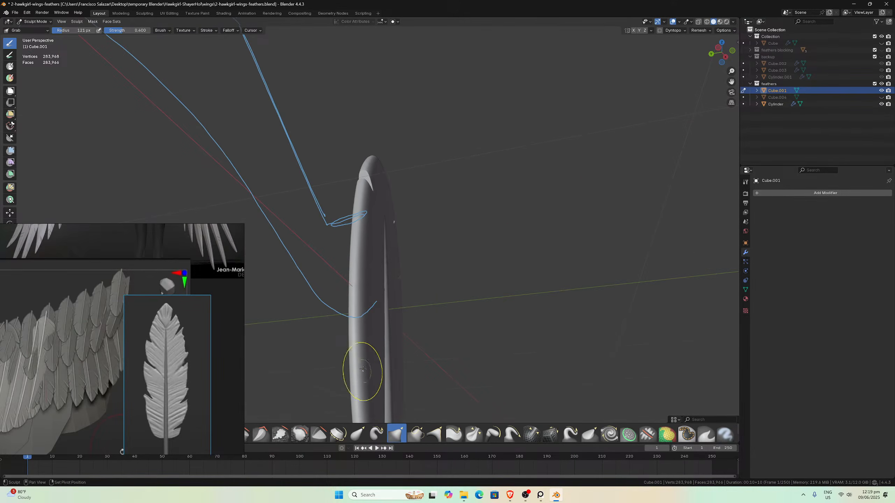
mouse_move(363, 369)
middle_down()
mouse_move(373, 353)
mouse_move(353, 374)
mouse_move(365, 356)
middle_up()
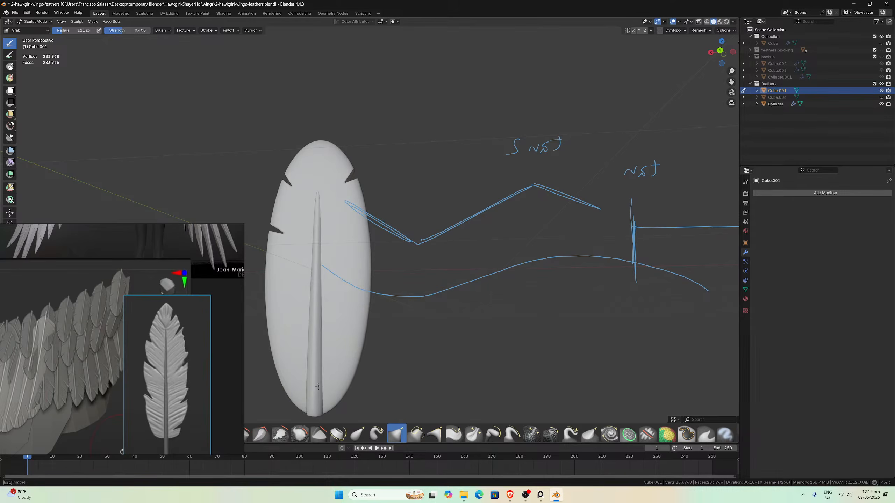
middle_drag(319, 387, 409, 310)
middle_drag(434, 275, 418, 297)
drag(345, 306, 344, 309)
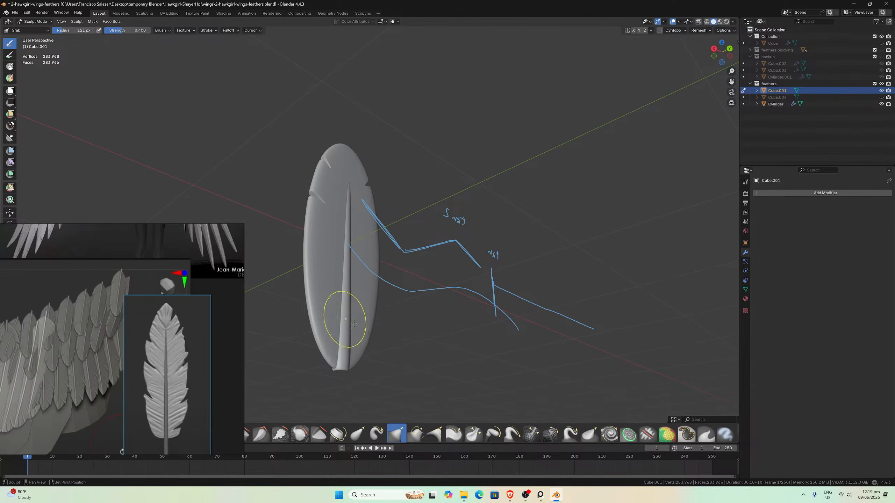
mouse_move(341, 307)
middle_down()
mouse_move(427, 319)
mouse_move(421, 304)
middle_up()
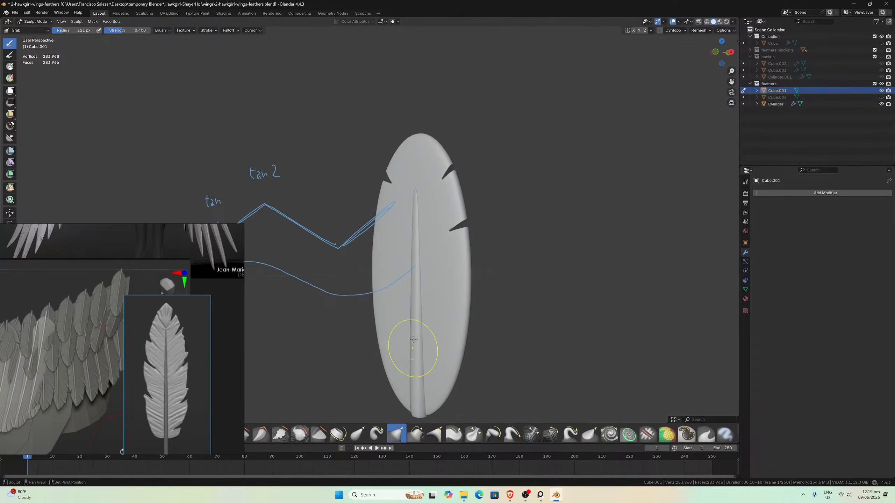
drag(414, 346, 420, 372)
middle_drag(420, 372, 410, 290)
scroll(410, 290, up, 2)
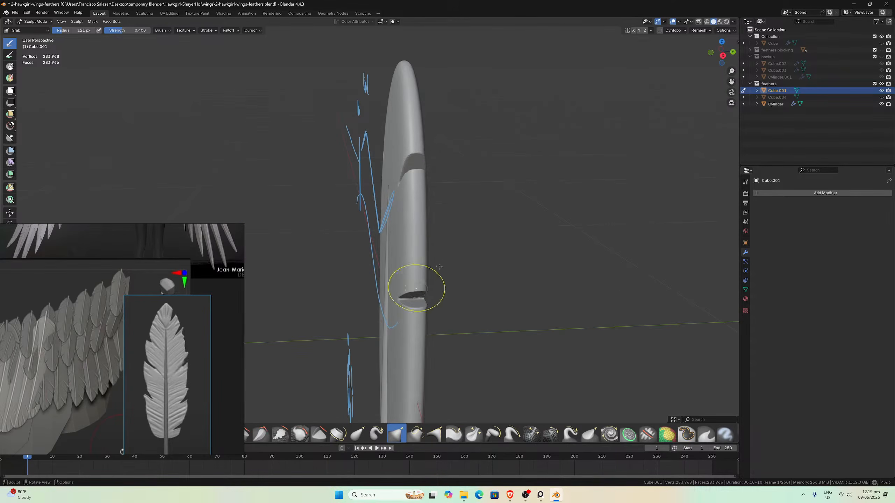
middle_drag(415, 226, 414, 246)
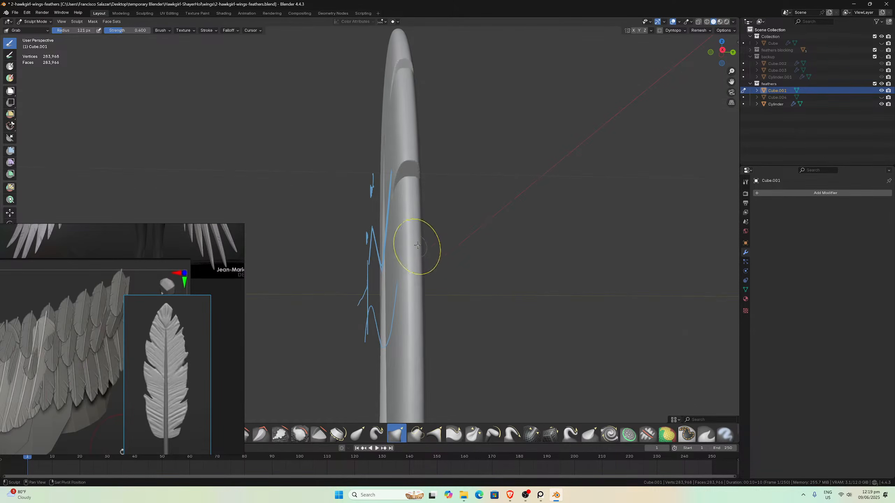
drag(417, 348, 429, 362)
middle_drag(429, 362, 480, 281)
- Show the feather from the front, enable Y-axis symmetry and move the reference image higher beside the feather
key(KP_1)
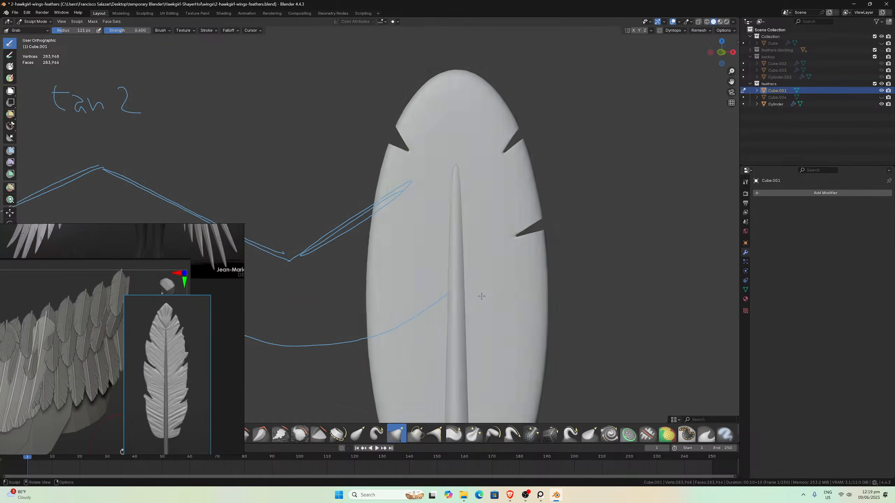
click(640, 31)
scroll(555, 184, down, 3)
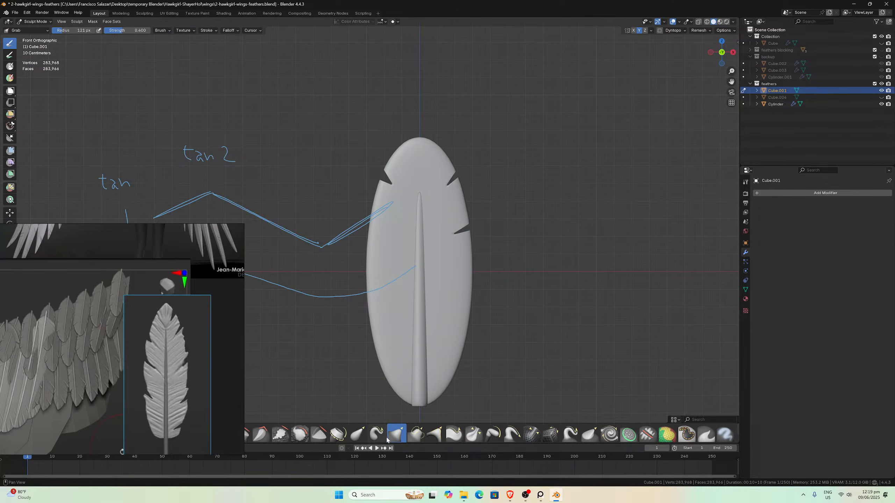
drag(203, 395, 213, 290)
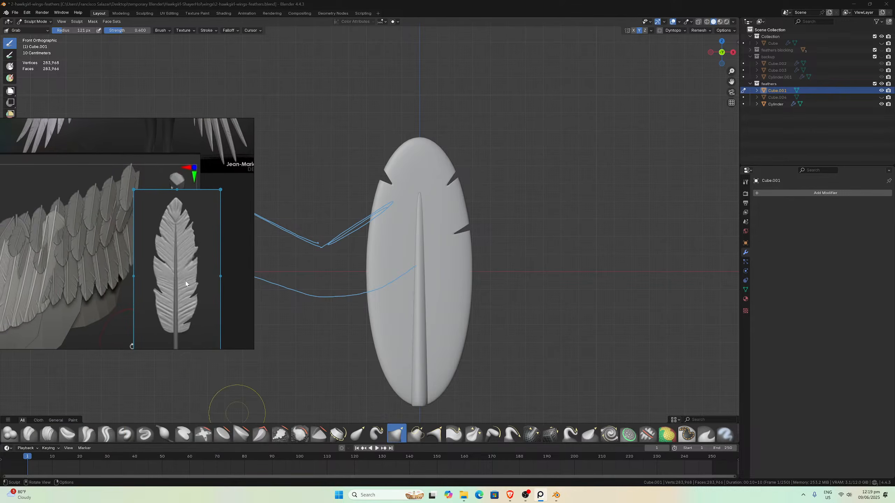
- Try a diagonal groove beside the feather's central shaft using the Crease Polish brush at a 79 px radius
click(87, 434)
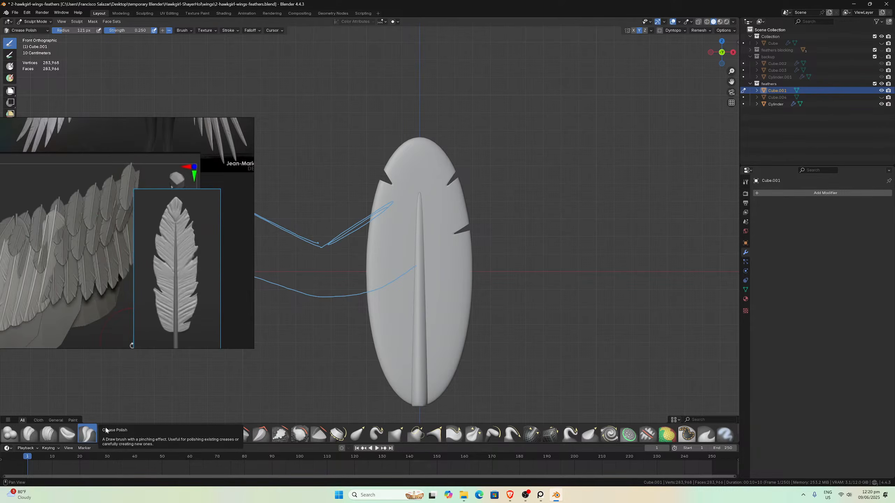
scroll(410, 339, up, 5)
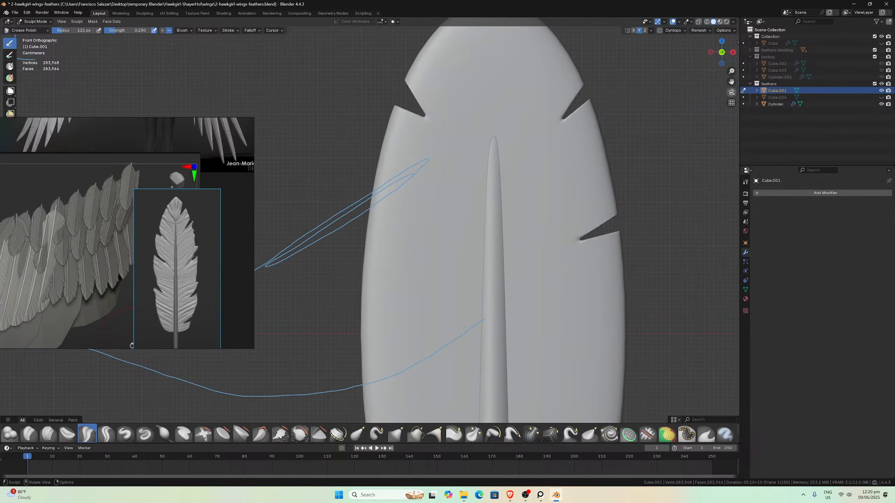
drag(732, 81, 669, 26)
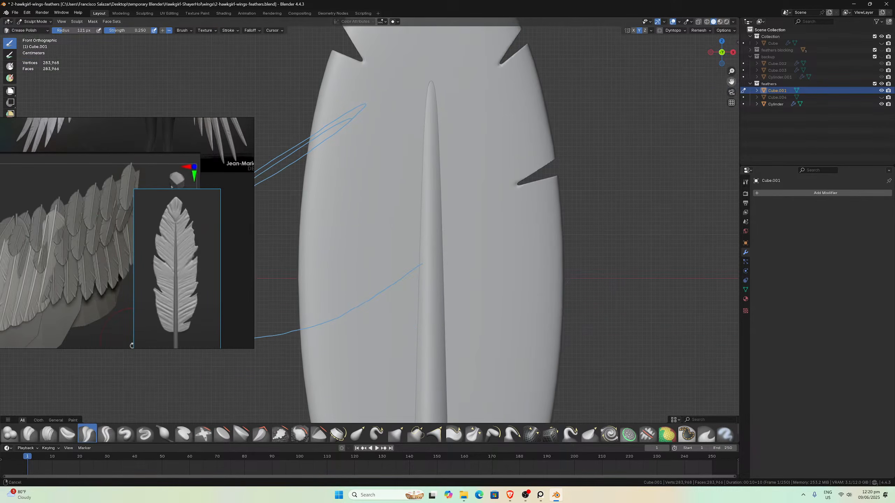
key(f)
click(468, 306)
mouse_move(468, 306)
mouse_down()
mouse_move(480, 268)
mouse_move(485, 274)
mouse_up()
scroll(437, 319, down, 3)
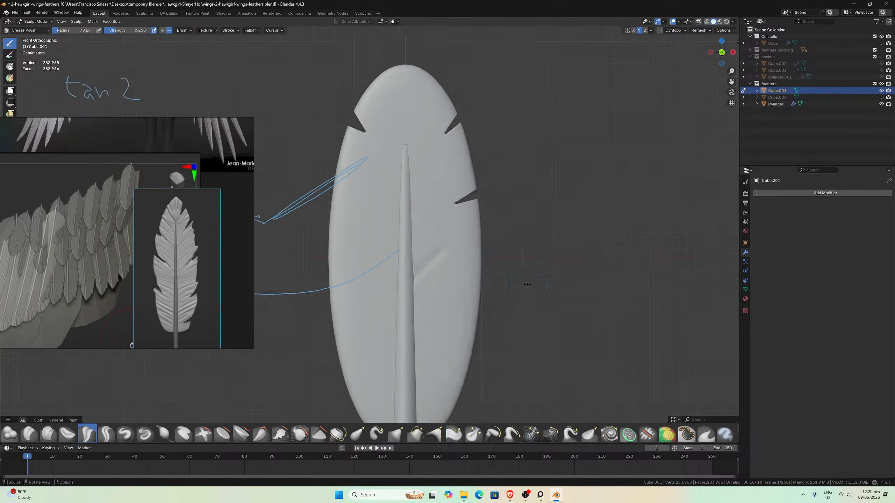
mouse_move(437, 319)
middle_down()
mouse_move(388, 283)
mouse_move(458, 278)
middle_up()
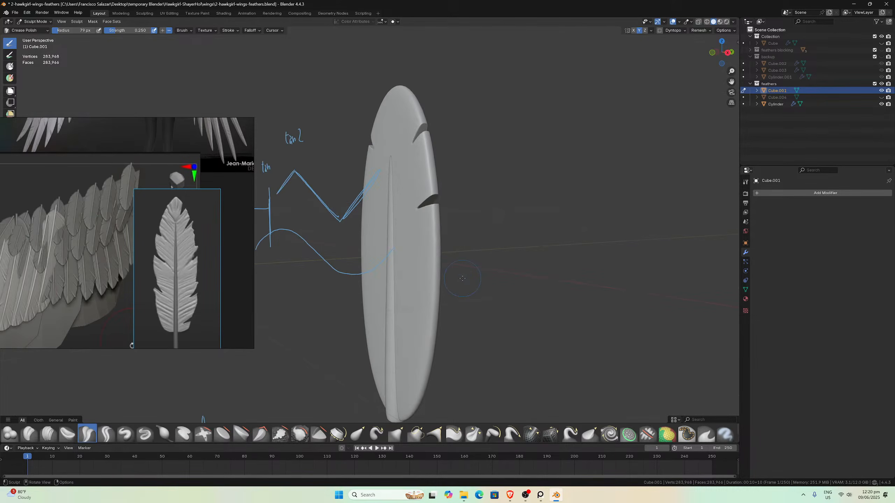
- Switch to the Crease Sharp brush and set its radius to 56 px
scroll(458, 278, up, 5)
click(106, 434)
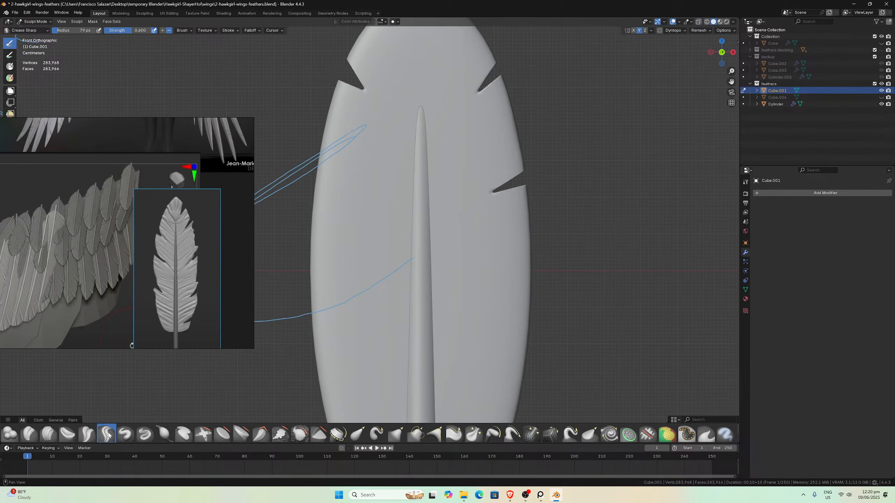
key(f)
click(488, 261)
- Try a diagonal crease from below the lower notch to the central shaft at strength 0.600, and undo it
drag(494, 254, 424, 310)
scroll(459, 299, down, 2)
mouse_move(461, 295)
middle_down()
mouse_move(369, 304)
mouse_move(386, 304)
middle_up()
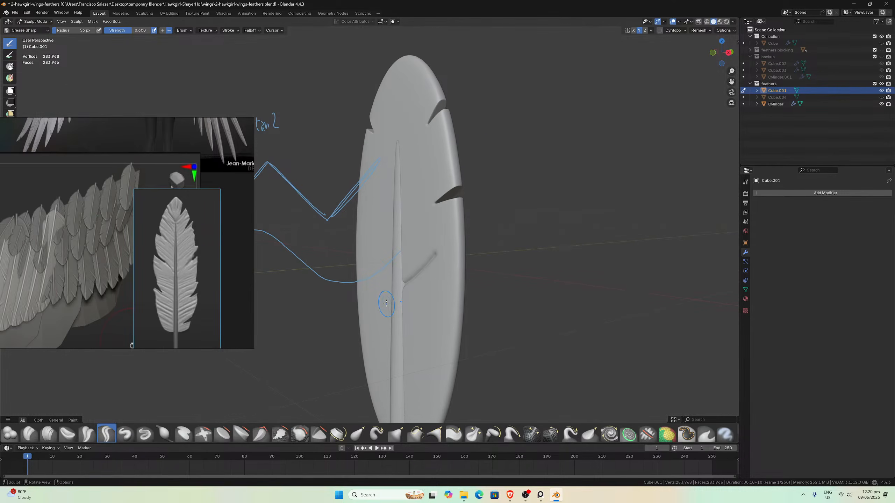
key(KP_1)
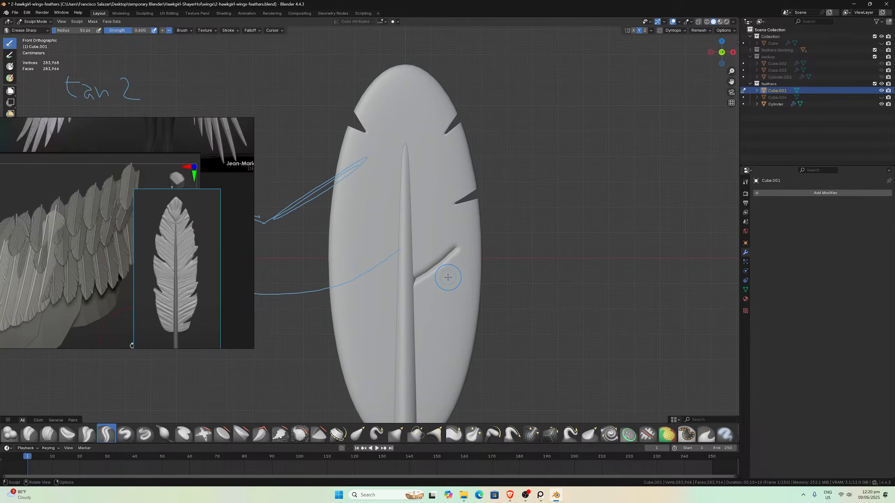
key(ctrl+z)
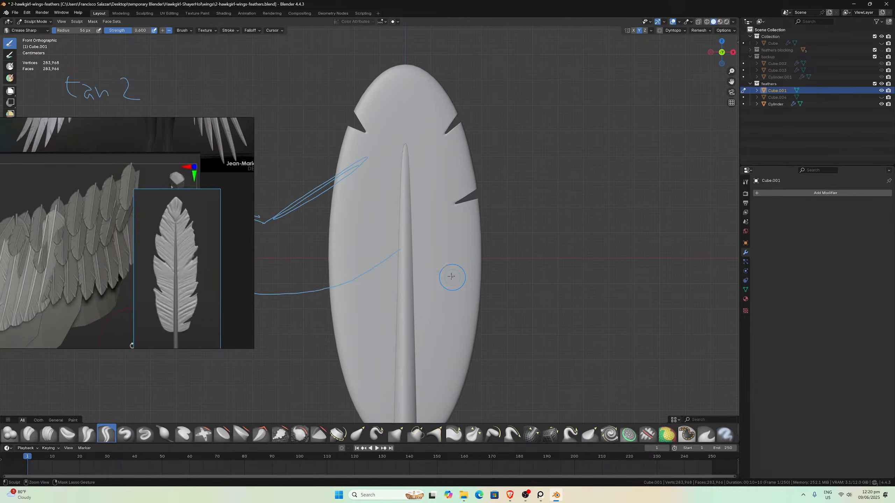
- Set the Crease Sharp strength to 0.4 and carve a diagonal crease from below the lower notch to the central shaft
click(145, 31)
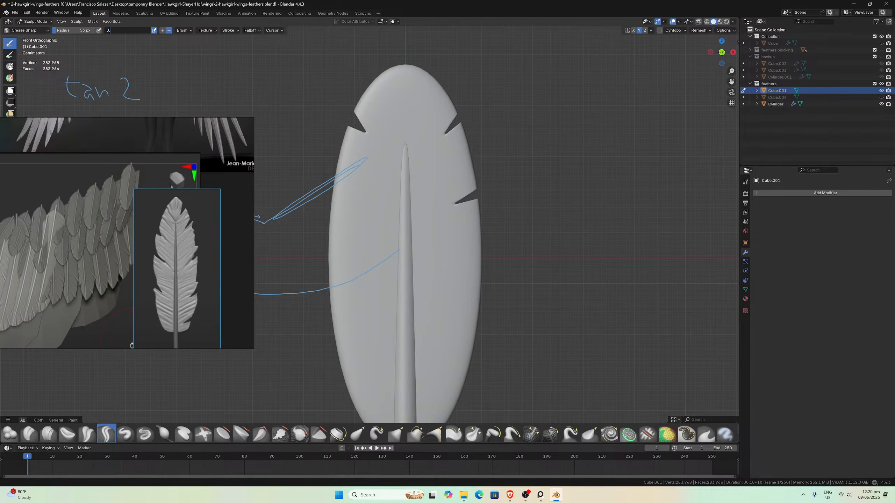
text(0.4)
key(Return)
scroll(436, 262, up, 2)
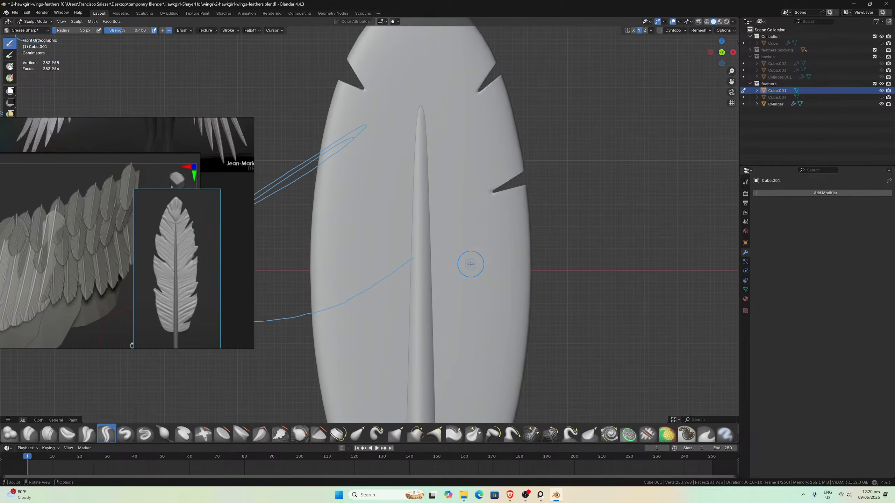
drag(476, 253, 423, 305)
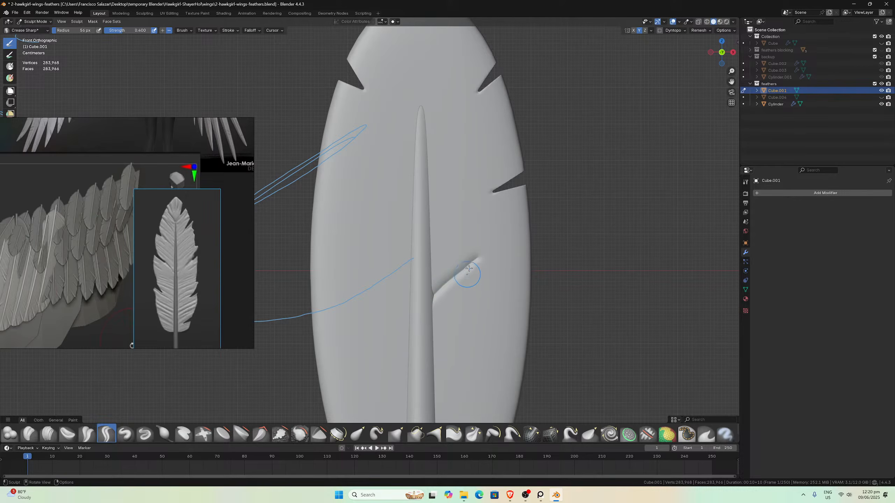
- Try a steeper diagonal crease beside the central shaft and undo the trial creases
drag(469, 269, 439, 319)
key(ctrl+z)
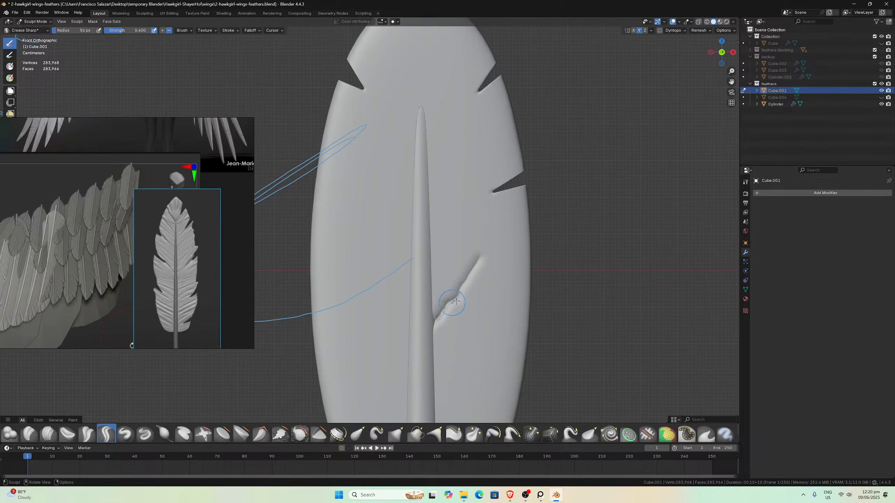
key(ctrl+z)
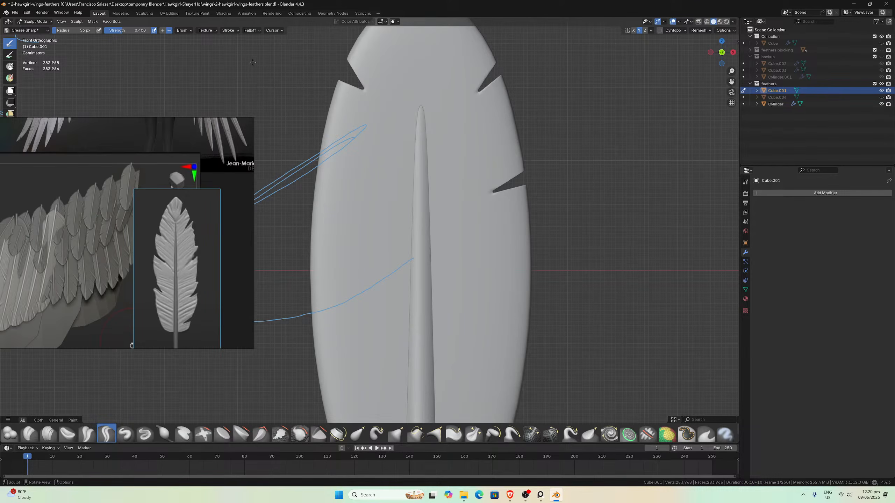
- Move the reference window clear of the stroke settings and enable Stabilize Stroke for the Crease Sharp brush
click(231, 31)
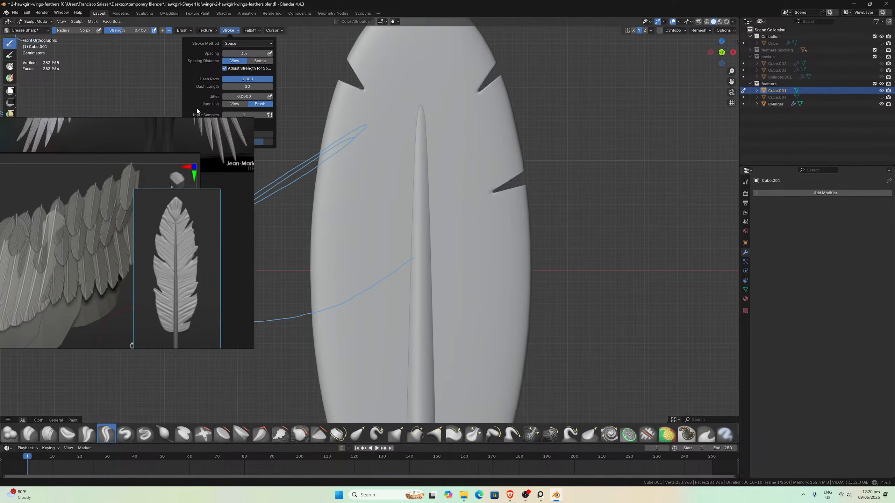
drag(203, 122, 142, 151)
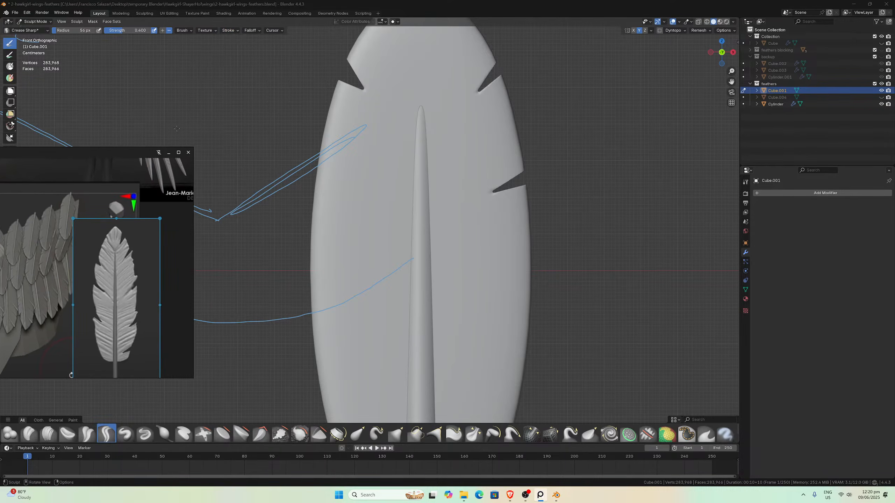
click(233, 31)
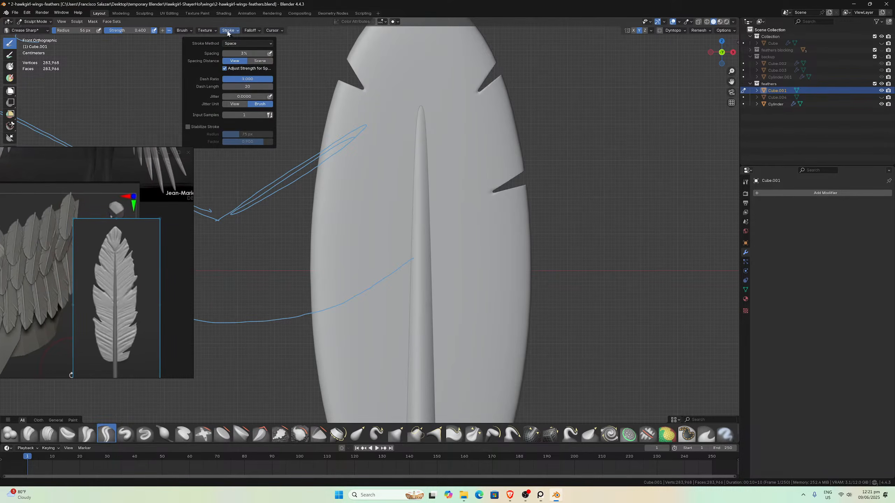
click(187, 126)
- Carve two stabilized diagonal creases running down to the shaft on the feather's right half, below the lower notch
drag(506, 248, 402, 304)
key(ctrl+z)
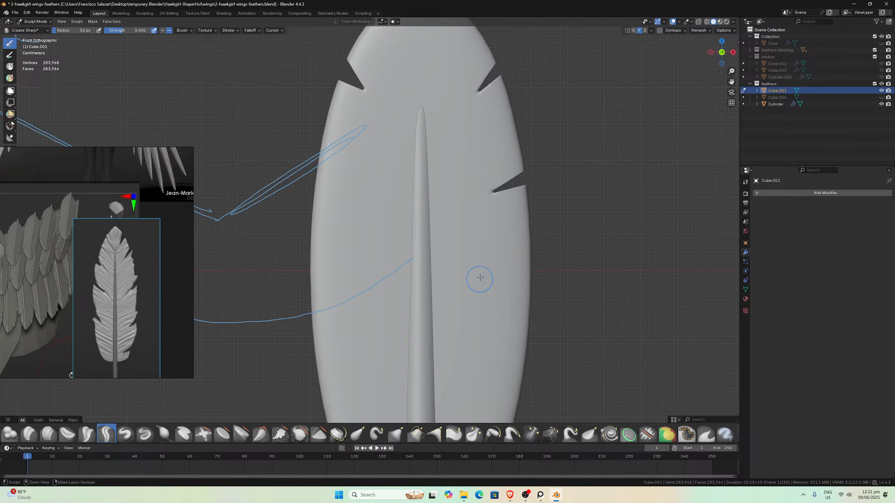
drag(490, 244, 408, 313)
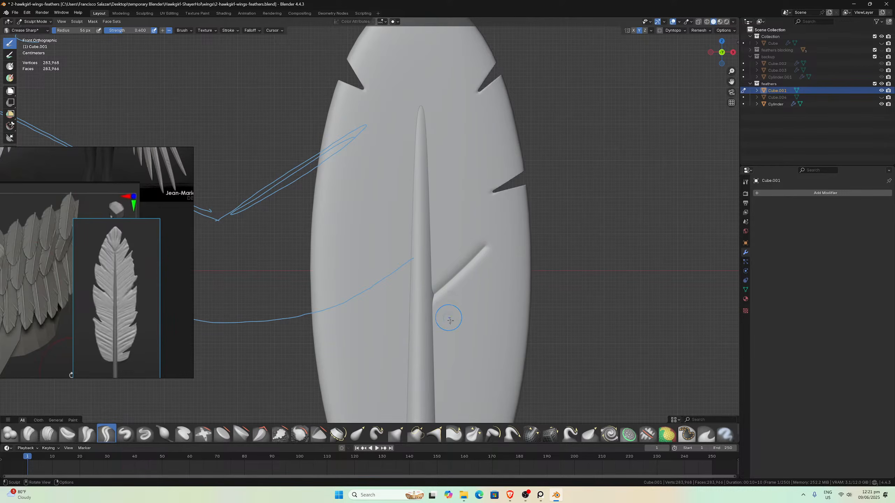
drag(465, 321, 419, 373)
key(ctrl+z)
scroll(447, 328, down, 2)
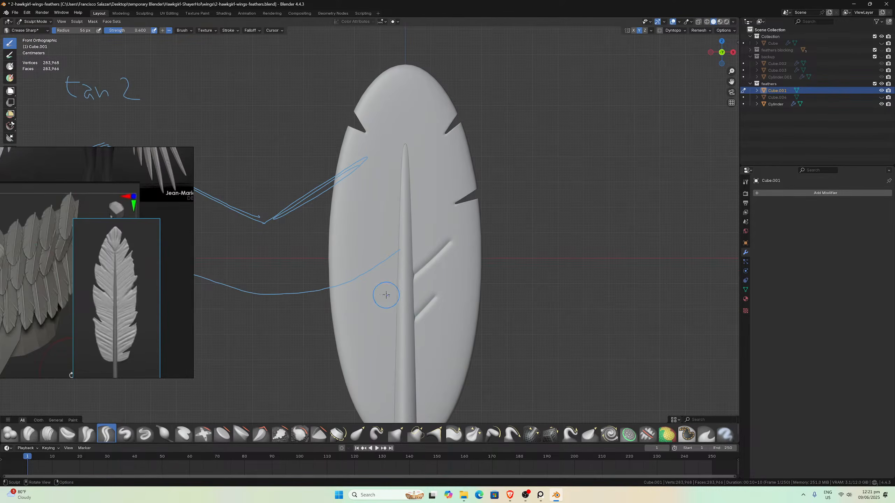
- Carve three diagonal creases on the feather's left half, slanting down toward the central shaft
drag(368, 281, 413, 309)
key(ctrl+z)
drag(356, 206, 369, 225)
drag(412, 258, 415, 260)
drag(381, 203, 419, 239)
- Carve one diagonal crease on each side of the shaft near its pointed upper end
drag(445, 172, 412, 204)
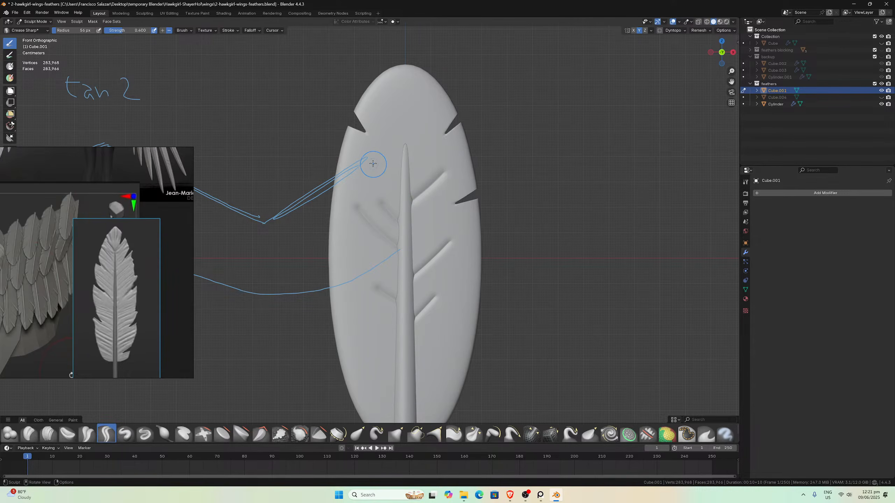
drag(368, 162, 424, 192)
key(ctrl+z)
drag(372, 160, 414, 196)
- Carve one diagonal crease on the feather's lower right half and two on its lower left half
drag(729, 83, 730, 10)
scroll(487, 245, up, 1)
drag(464, 270, 426, 319)
key(ctrl+z)
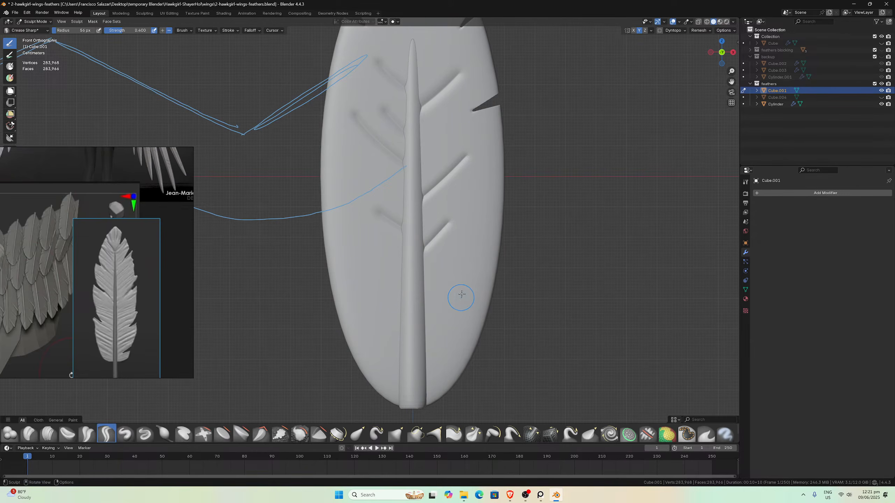
drag(461, 295, 427, 325)
drag(393, 295, 363, 271)
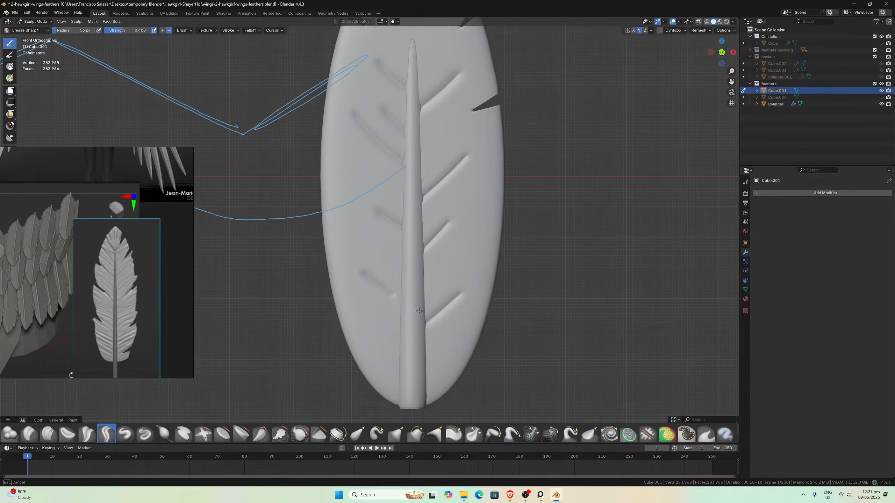
drag(420, 310, 418, 308)
drag(369, 244, 398, 269)
- Carve a long steep crease across the lower right half and a shorter one nearer the feather's base
drag(470, 255, 435, 289)
key(ctrl+z)
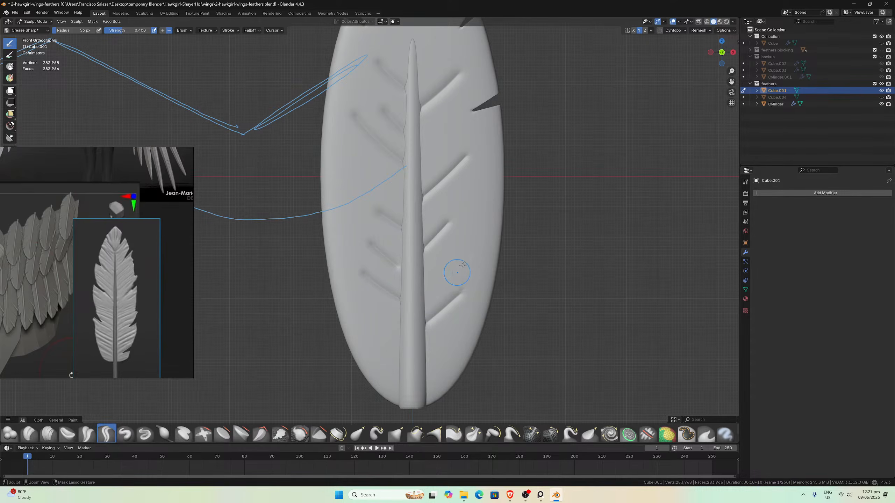
drag(489, 230, 388, 328)
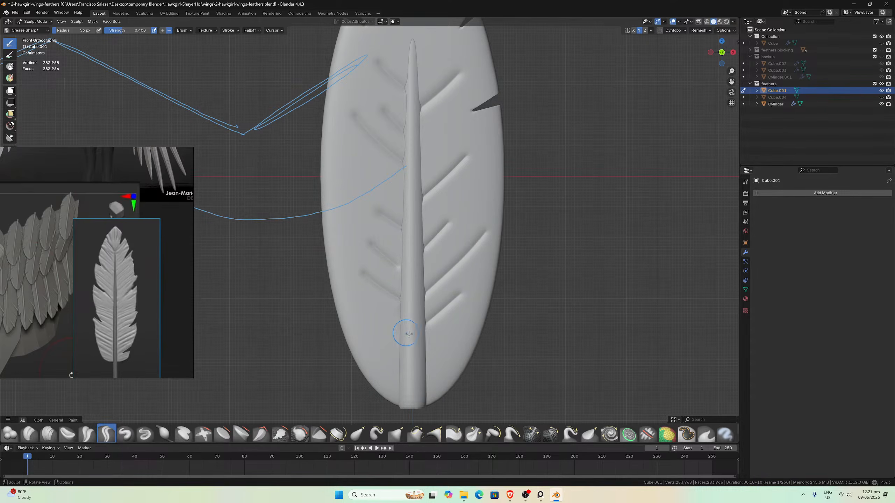
key(ctrl+z)
drag(484, 233, 409, 323)
drag(468, 327, 427, 362)
- Carve a long diagonal crease across the left half and more short creases near the lower left base
drag(335, 137, 398, 205)
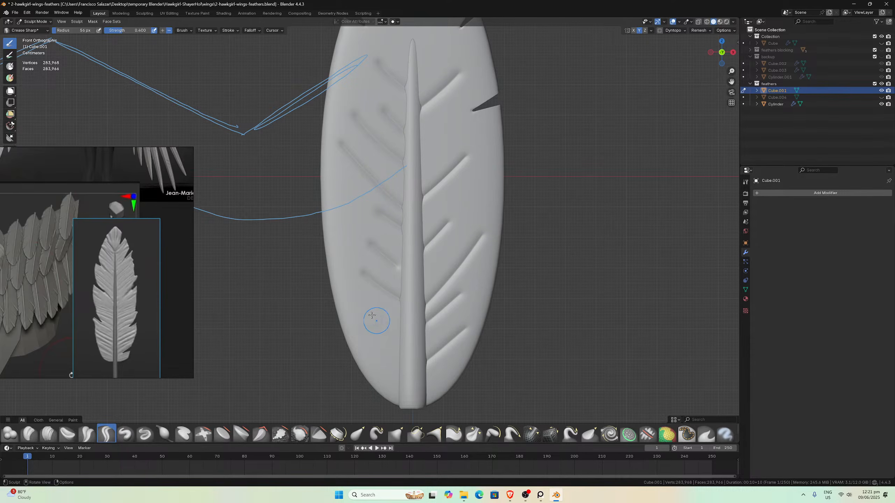
mouse_move(360, 304)
mouse_down()
mouse_move(409, 360)
mouse_move(398, 378)
mouse_move(427, 389)
mouse_up()
scroll(475, 178, down, 1)
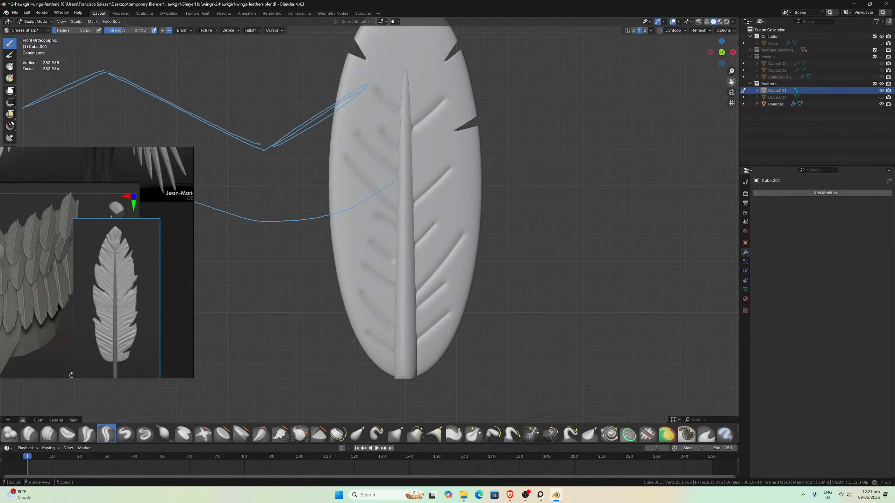
- Carve another diagonal crease to the shaft on the right half, just below the lower right notch
drag(733, 80, 743, 166)
scroll(464, 234, up, 2)
drag(487, 237, 421, 281)
scroll(511, 288, down, 1)
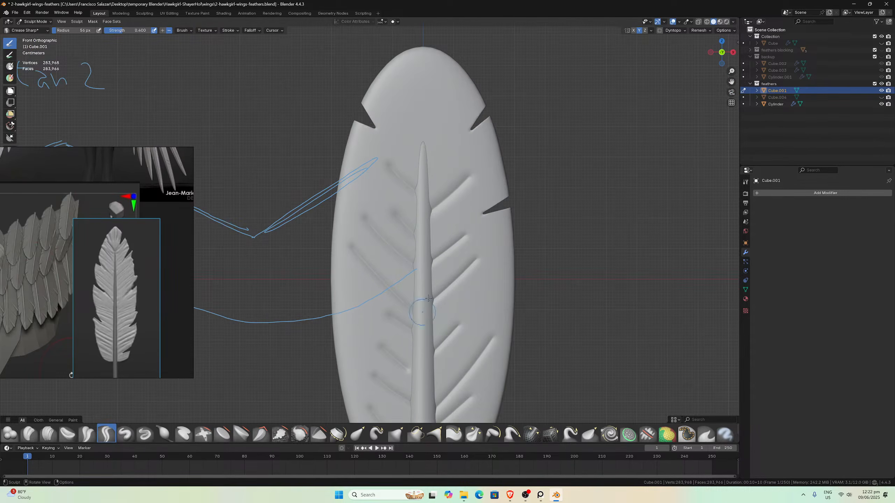
- Set the brush radius to 34 px and carve finer diagonal creases on both halves at the feather's middle
key(f)
click(382, 309)
drag(345, 297, 356, 306)
drag(415, 352, 415, 353)
drag(492, 308, 439, 354)
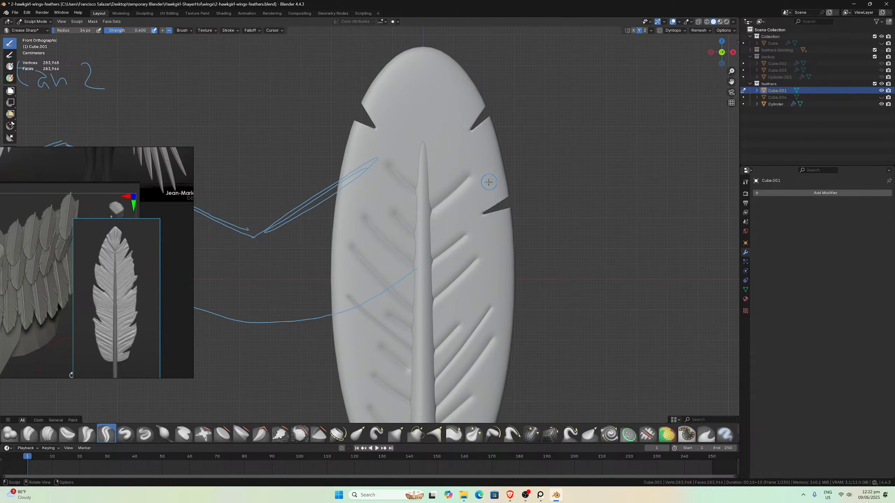
- Carve three finer diagonal creases on the upper right half, above and below the lower right notch
drag(489, 182, 416, 244)
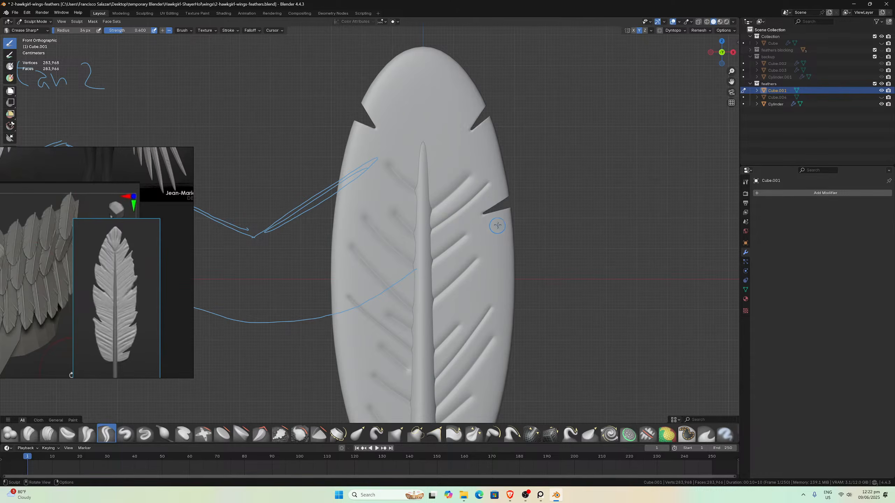
drag(497, 226, 437, 279)
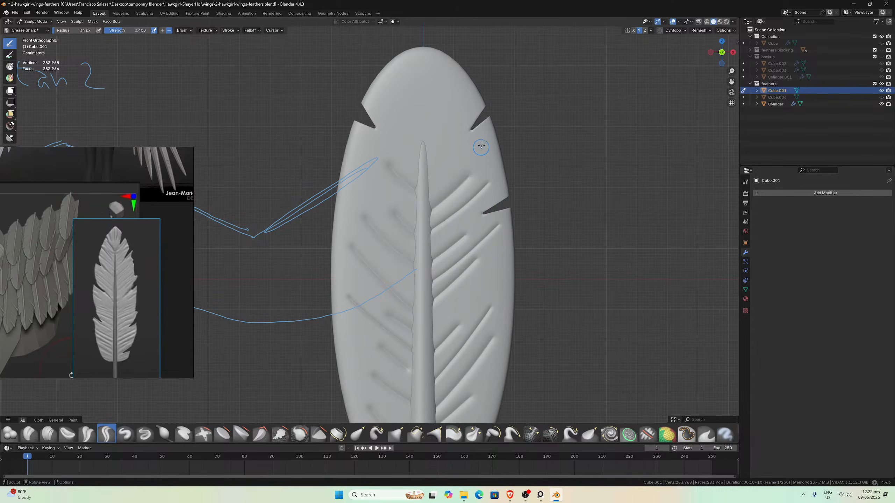
drag(481, 146, 426, 185)
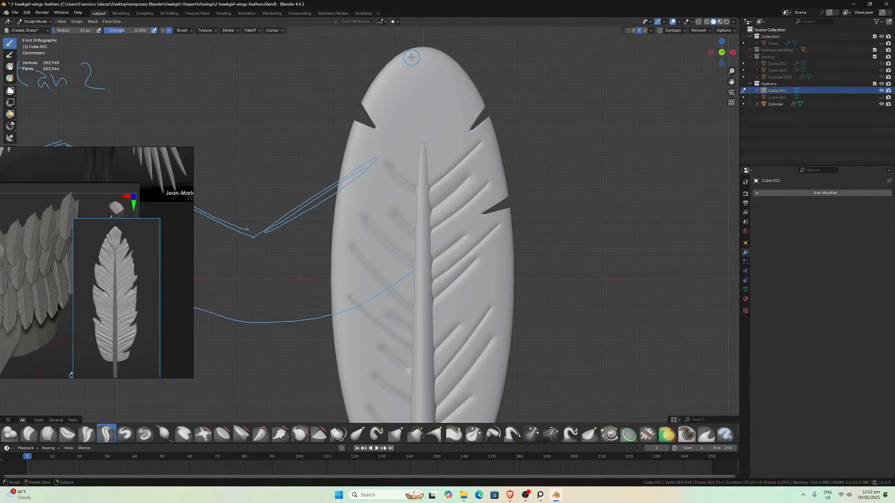
- Carve a fan of fine creases across the feather's rounded tip, converging toward the top of the shaft
drag(405, 55, 413, 125)
mouse_move(445, 56)
mouse_down()
mouse_move(439, 107)
mouse_move(429, 52)
mouse_move(419, 138)
mouse_up()
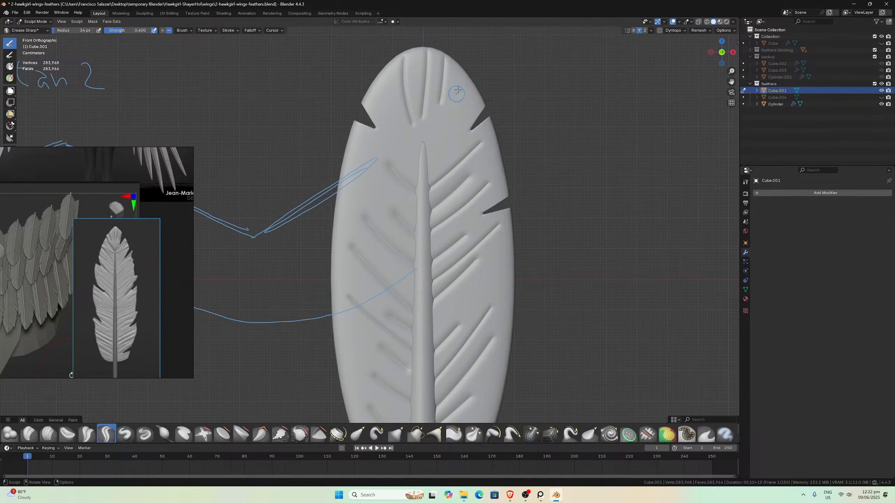
drag(465, 77, 451, 130)
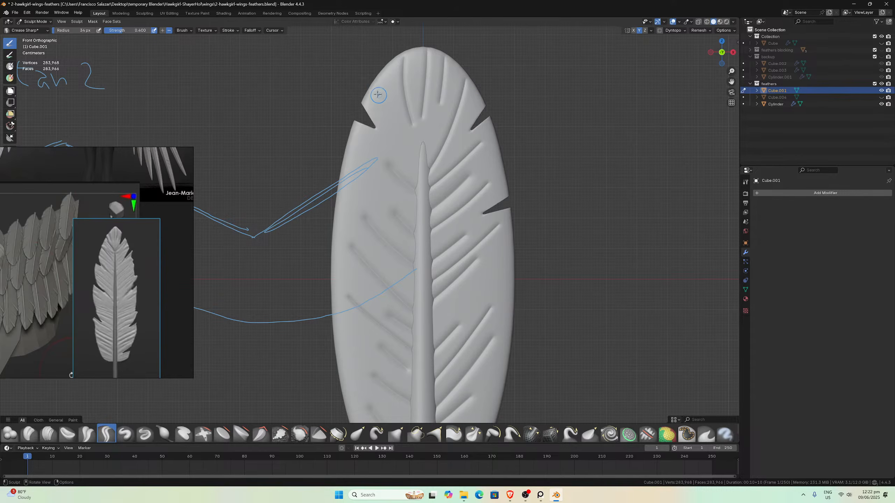
mouse_move(370, 88)
mouse_down()
mouse_move(393, 133)
mouse_move(342, 133)
mouse_up()
- Carve fine diagonal creases inward from the left edge below the notch and from the right edge at mid-length
drag(395, 195, 412, 209)
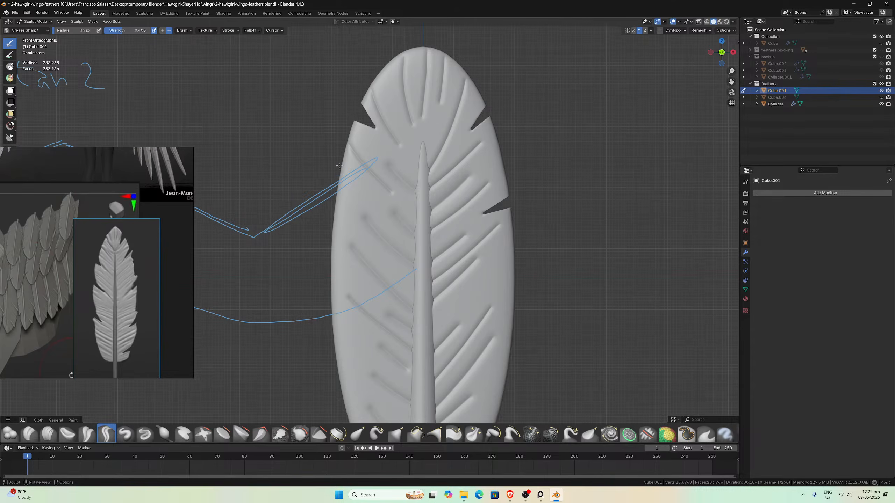
mouse_move(340, 167)
mouse_down()
mouse_move(382, 219)
mouse_move(361, 238)
mouse_move(395, 278)
mouse_up()
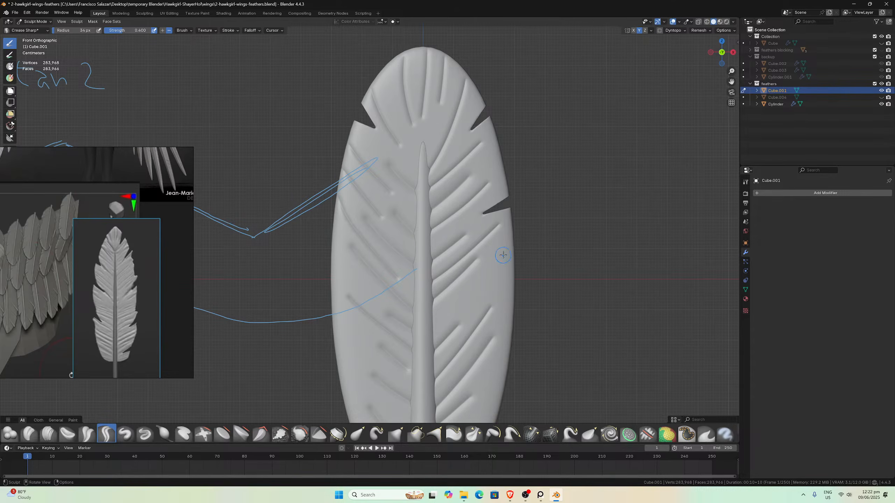
drag(510, 261, 441, 324)
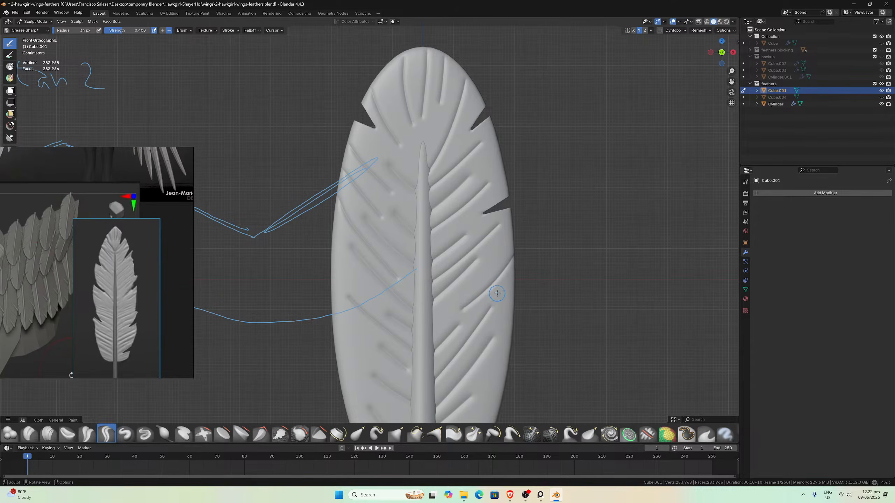
drag(508, 248, 440, 327)
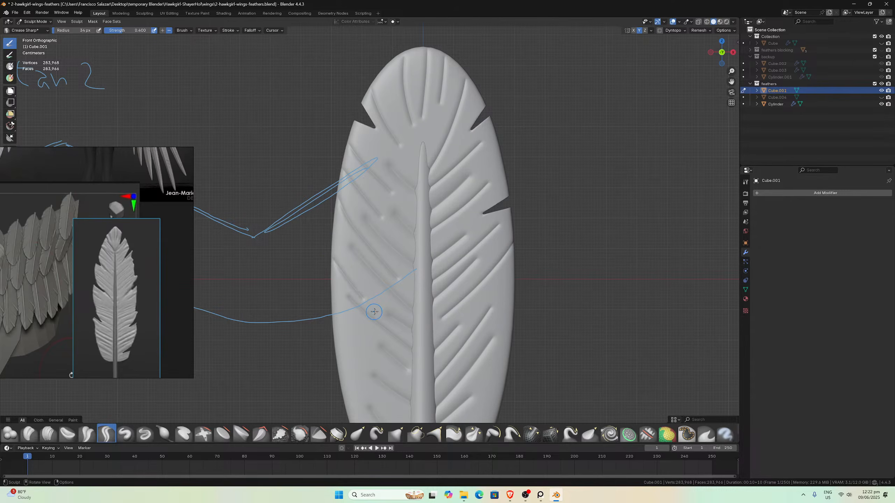
- Carve fine diagonal creases inward from the feather's lower right edge, down to its base
scroll(415, 289, down, 2)
key(d)
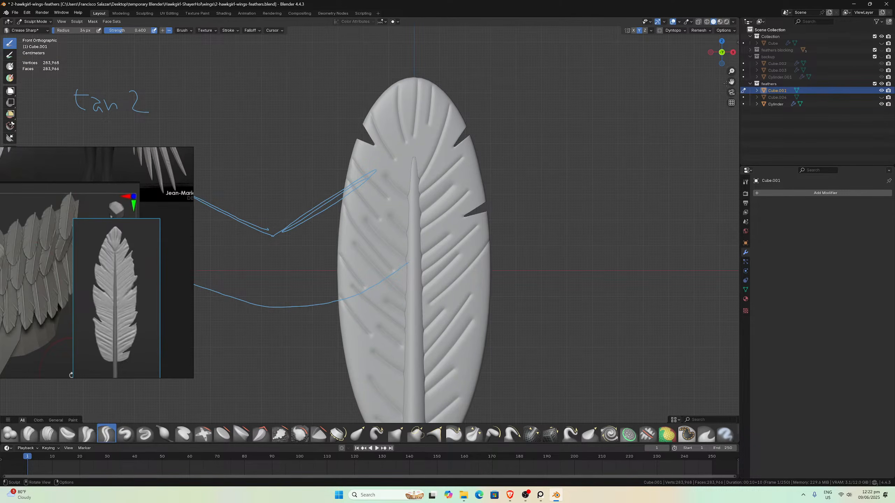
drag(725, 83, 722, 91)
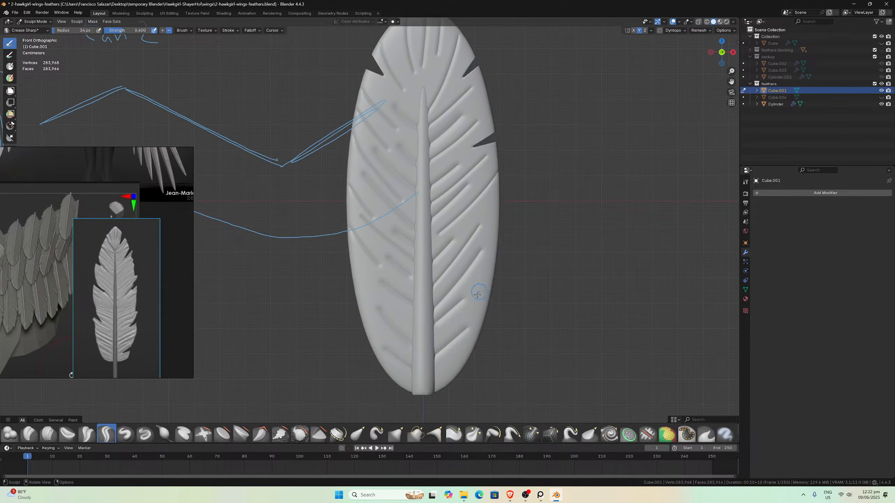
drag(491, 286, 439, 324)
key(ctrl+z)
drag(490, 298, 442, 335)
drag(460, 368, 457, 356)
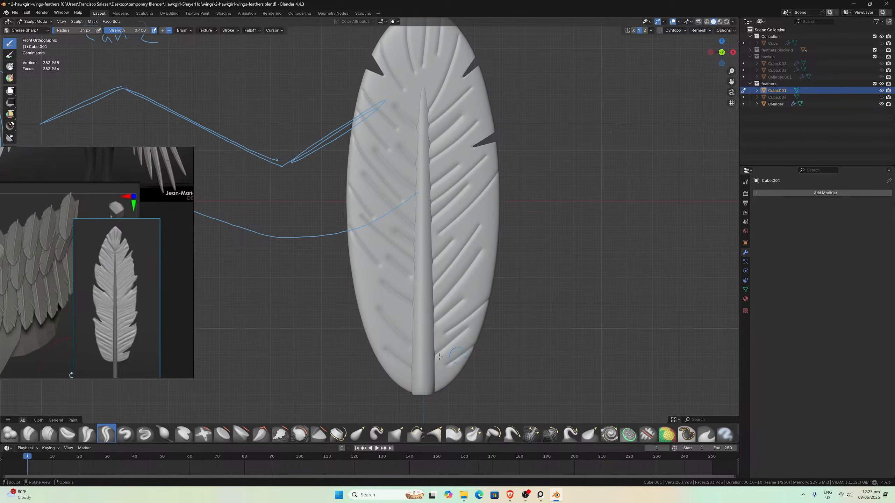
- Fill the feather's lower left half with fine diagonal creases running from the outer edge toward the shaft
mouse_move(349, 257)
mouse_down()
mouse_move(382, 301)
mouse_move(362, 307)
mouse_up()
drag(396, 345, 408, 351)
drag(362, 272, 343, 250)
mouse_move(380, 297)
mouse_down()
mouse_move(388, 306)
mouse_move(371, 320)
mouse_move(403, 350)
mouse_up()
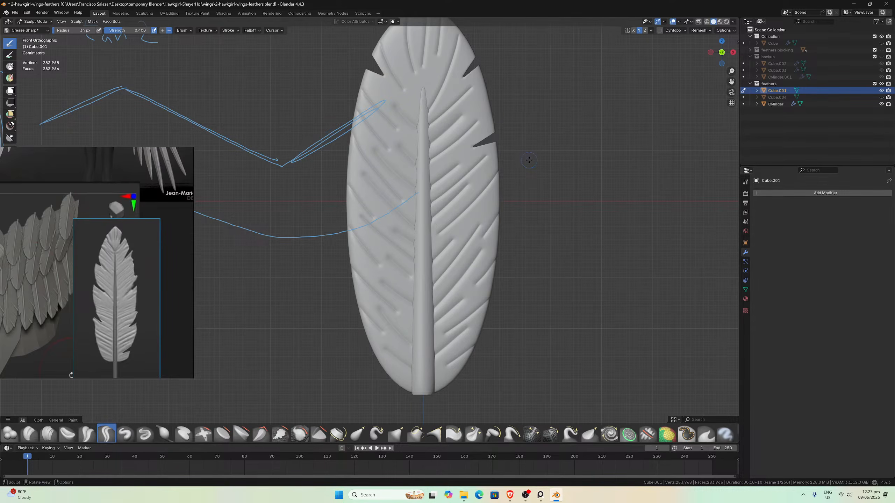
- Check the creased feather from a distance and switch to the Grab brush
scroll(529, 160, down, 1)
scroll(471, 153, up, 2)
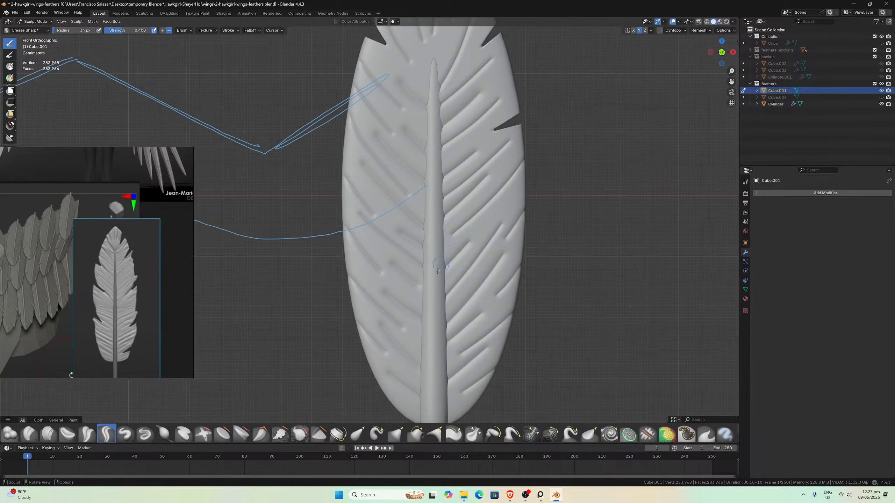
scroll(437, 271, down, 2)
scroll(440, 282, up, 2)
scroll(449, 277, down, 1)
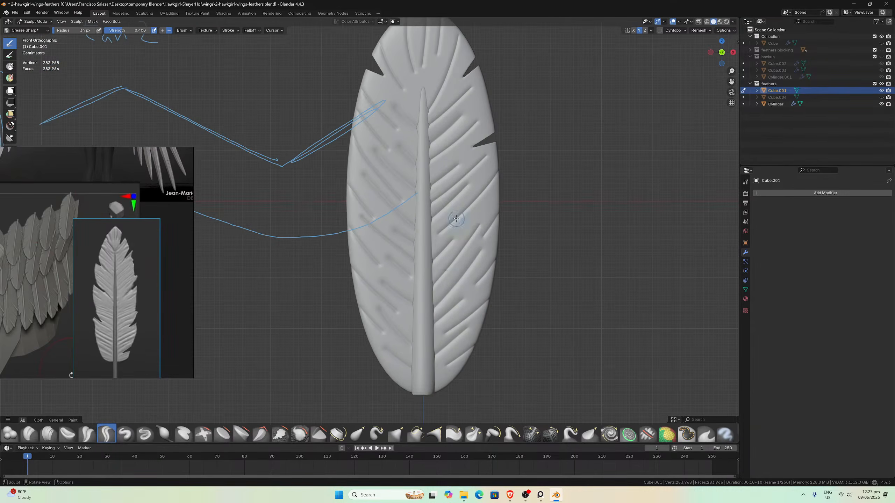
scroll(453, 275, down, 2)
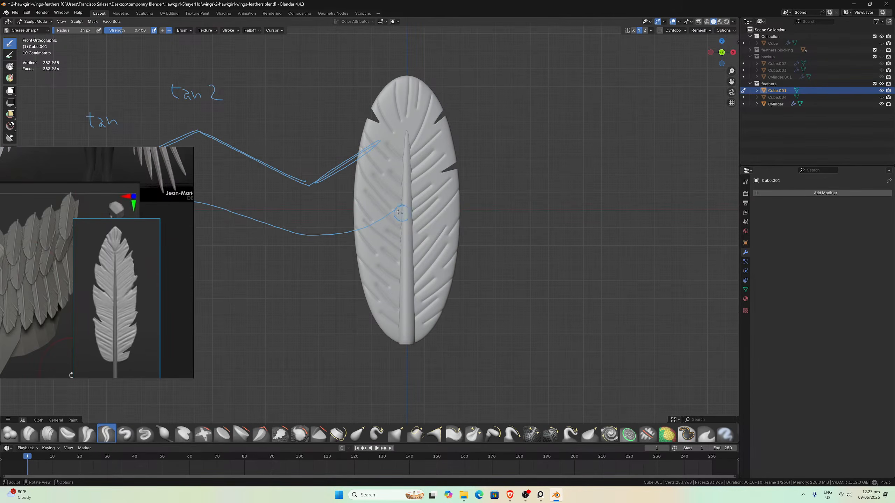
key(g)
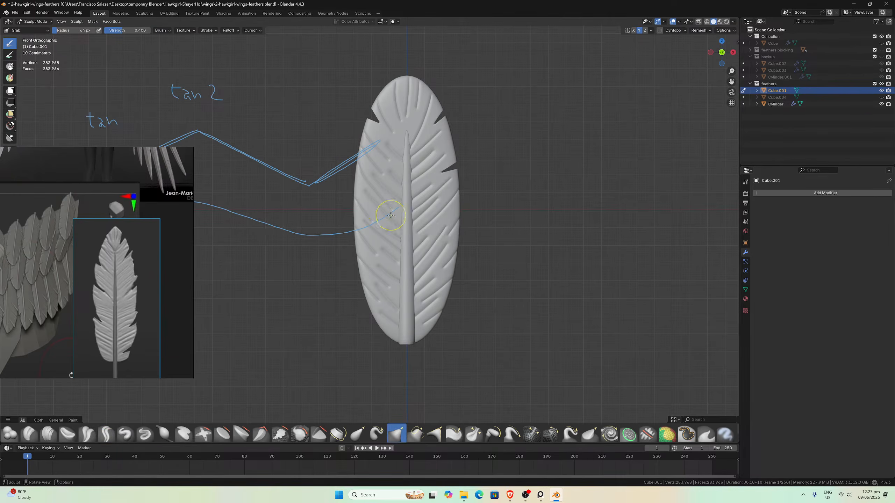
scroll(361, 206, up, 4)
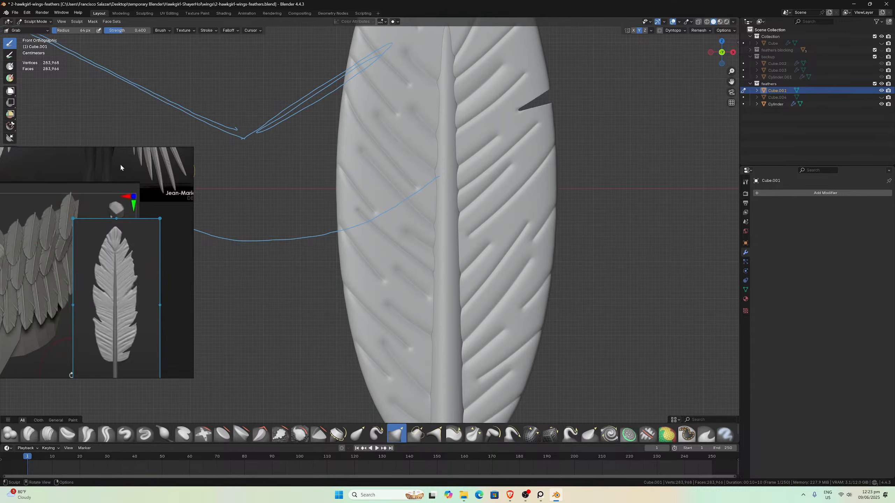
- Move the reference image closer to the feather and try the Scrape Multiplane brush on the feather's right edge
mouse_move(110, 154)
drag(110, 154, 234, 173)
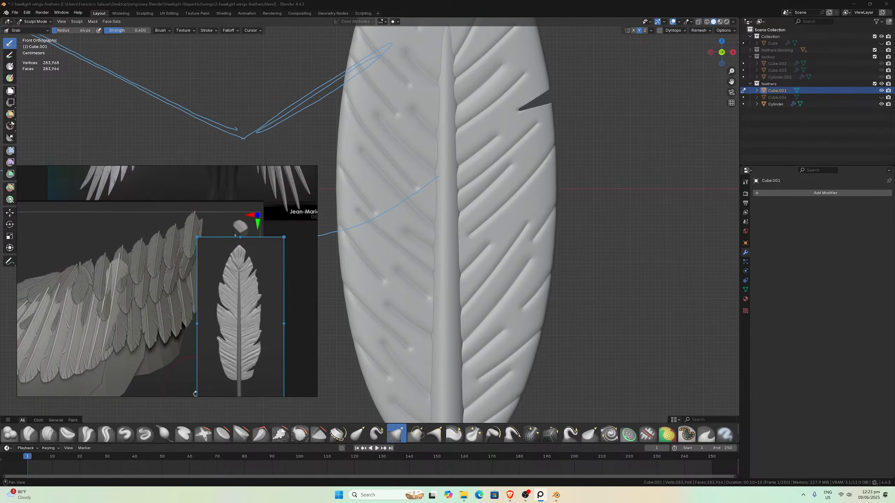
click(261, 434)
middle_drag(487, 253, 437, 253)
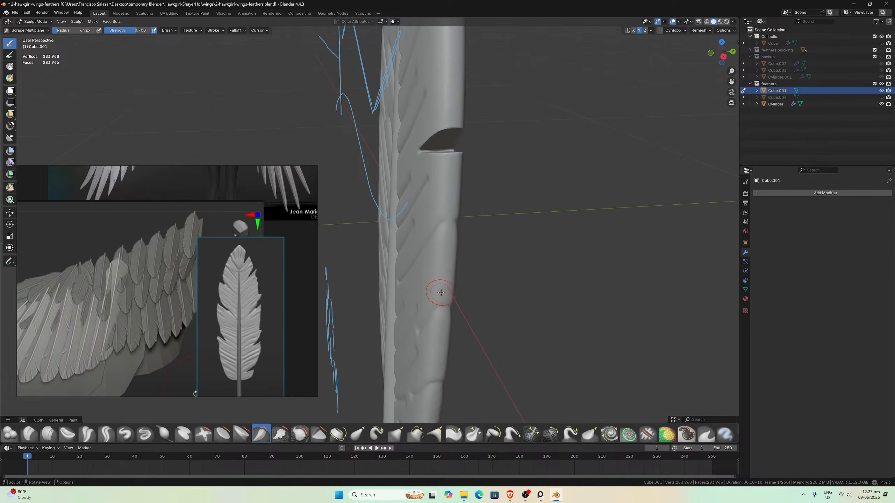
drag(441, 293, 453, 285)
middle_drag(454, 284, 459, 295)
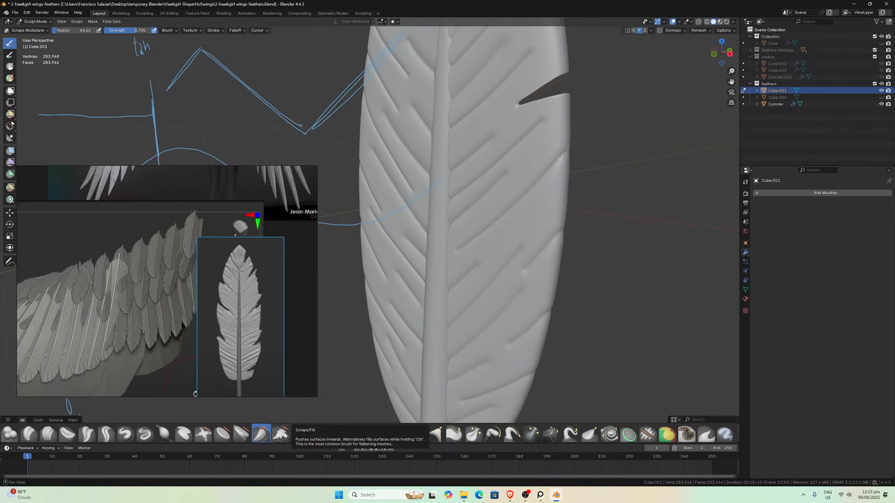
- Scrape small nicks into the feather's right edge just below the notch with the Scrape/Fill brush
click(280, 435)
middle_drag(526, 270, 497, 262)
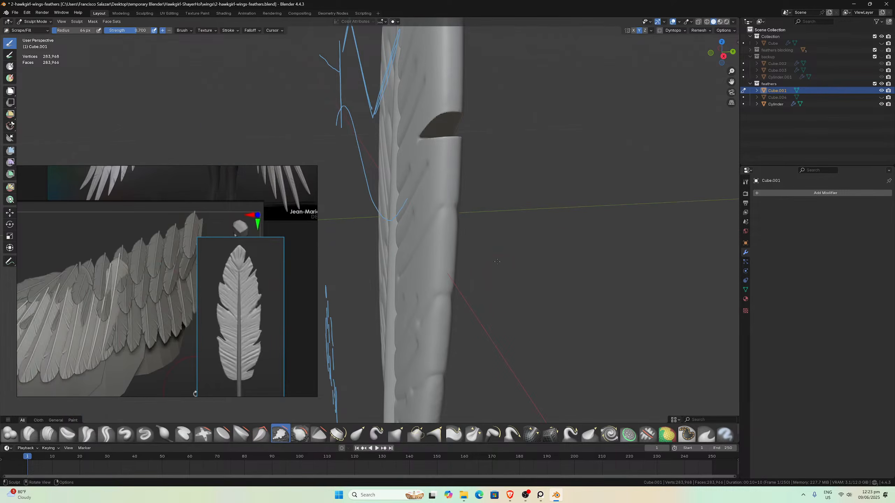
drag(443, 260, 447, 257)
mouse_move(433, 271)
middle_down()
mouse_move(602, 235)
mouse_move(562, 243)
middle_up()
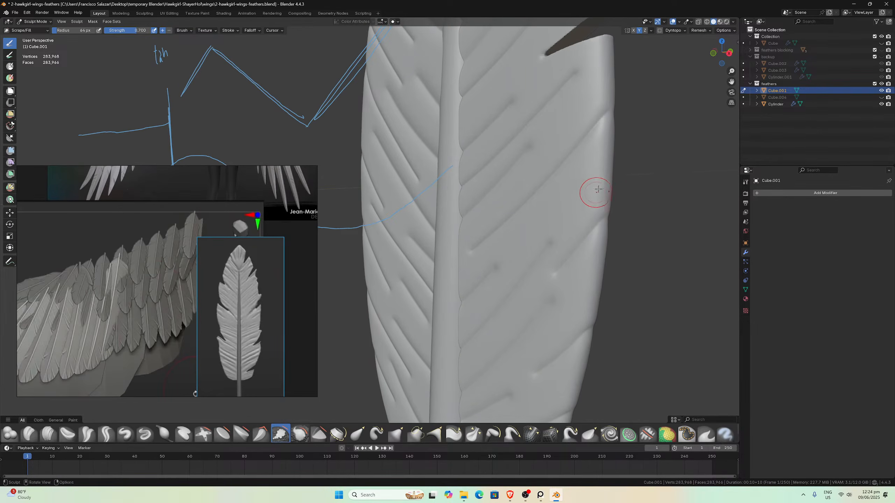
middle_drag(592, 192, 587, 198)
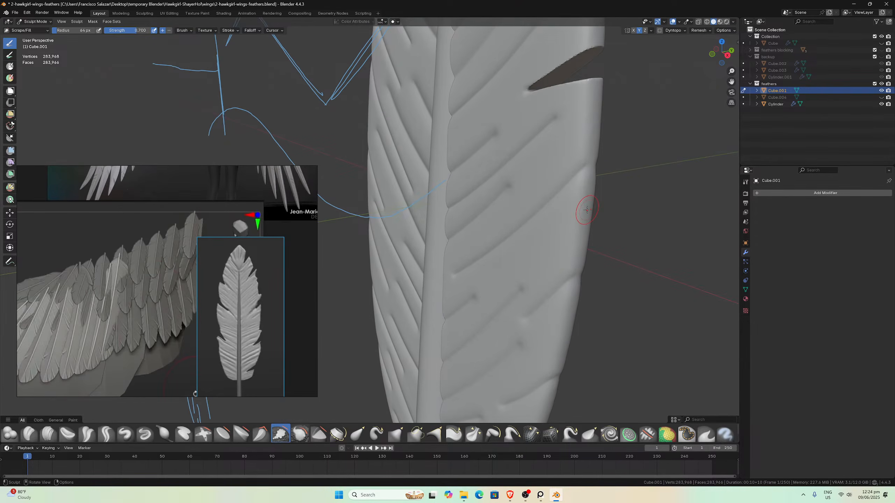
drag(590, 205, 583, 210)
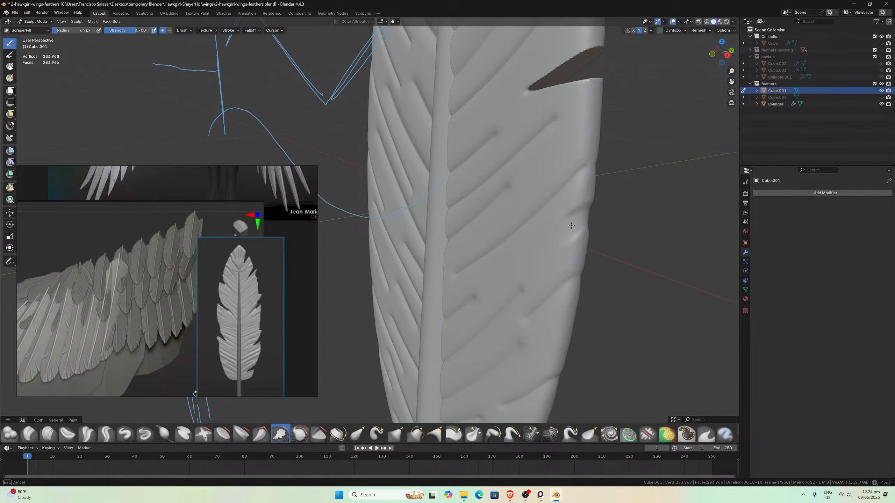
drag(571, 225, 568, 230)
- Scrape another pair of nicks into the right edge between the next two edge creases further down
middle_drag(568, 229, 599, 232)
scroll(595, 236, down, 2)
scroll(585, 262, up, 1)
scroll(631, 267, up, 2)
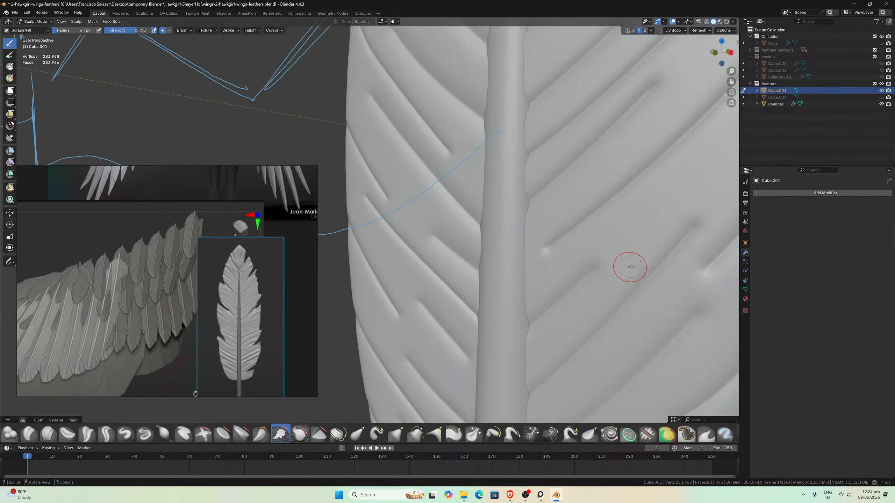
drag(731, 81, 516, 18)
scroll(578, 215, up, 1)
scroll(578, 216, down, 1)
middle_drag(529, 225, 539, 228)
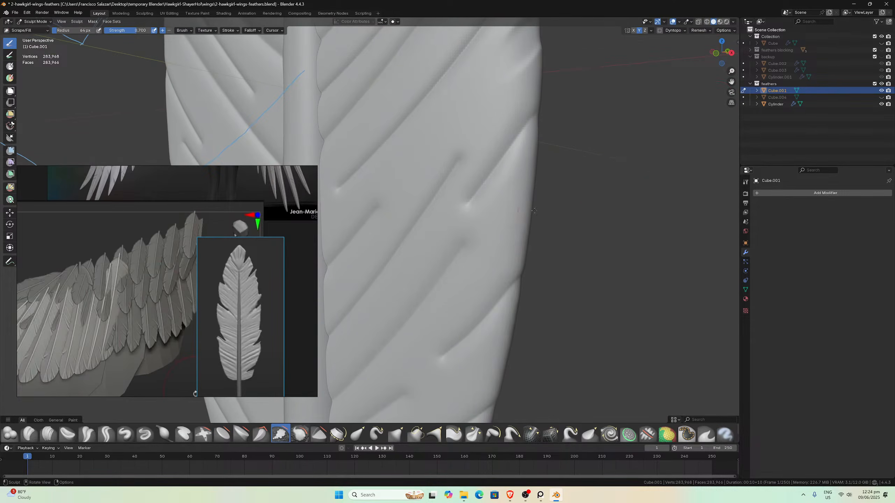
drag(534, 210, 528, 219)
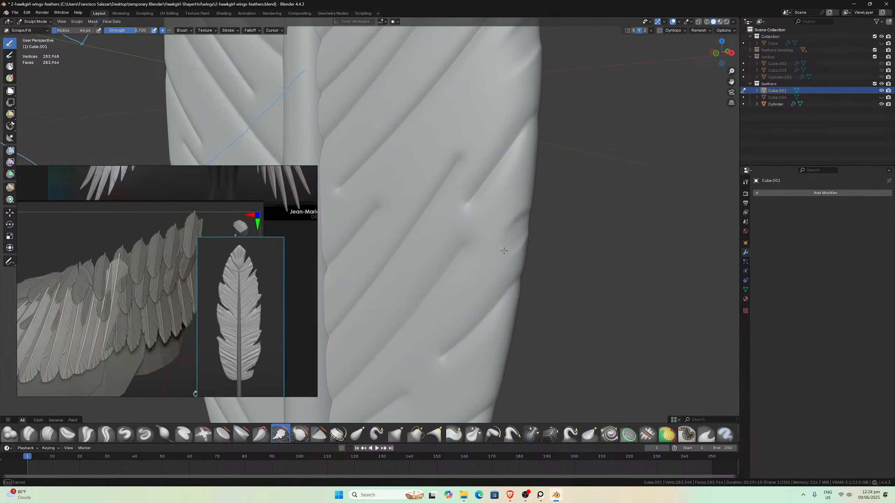
drag(505, 248, 503, 255)
- Scrape a nick into the lower right edge just above the following crease
mouse_move(503, 255)
middle_down()
mouse_move(516, 285)
mouse_move(444, 324)
mouse_move(455, 330)
middle_up()
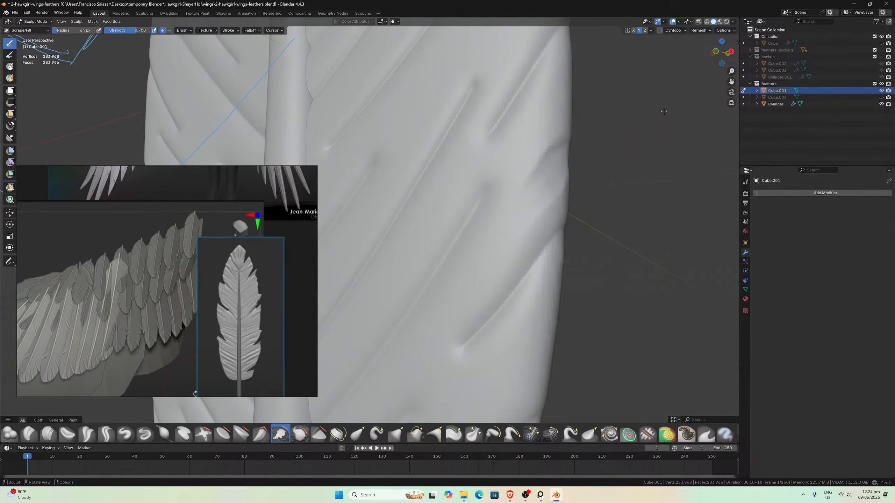
mouse_move(534, 358)
shift+middle_down()
mouse_move(505, 247)
mouse_move(492, 296)
shift+middle_up()
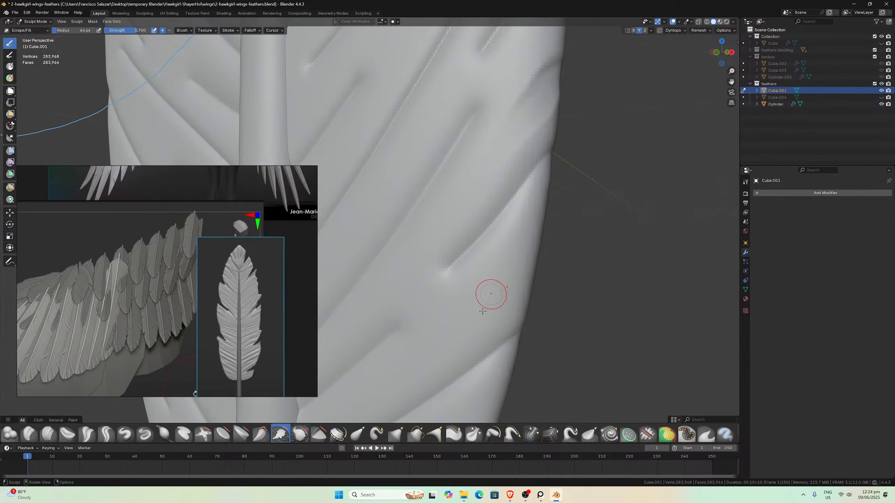
drag(466, 323, 551, 271)
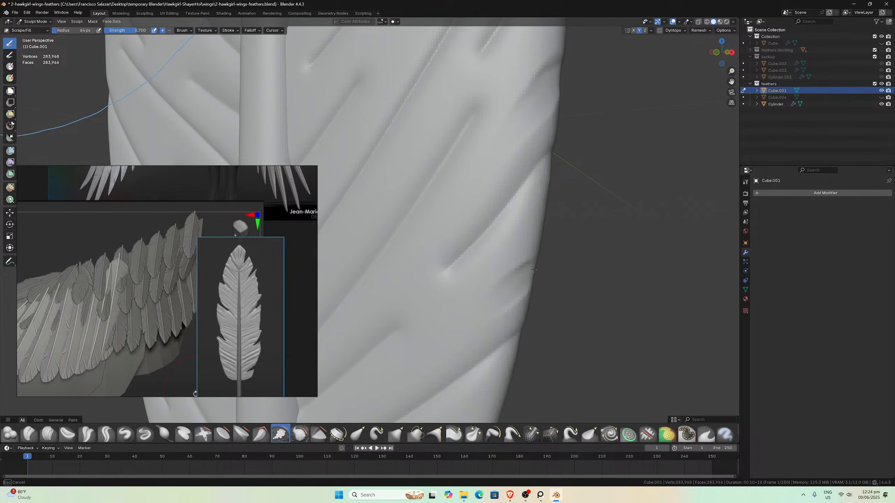
drag(530, 279, 535, 276)
- Scrape a nick into the curved right edge near the feather's base
scroll(534, 276, down, 3)
mouse_move(534, 276)
middle_down()
mouse_move(544, 269)
mouse_move(519, 274)
middle_up()
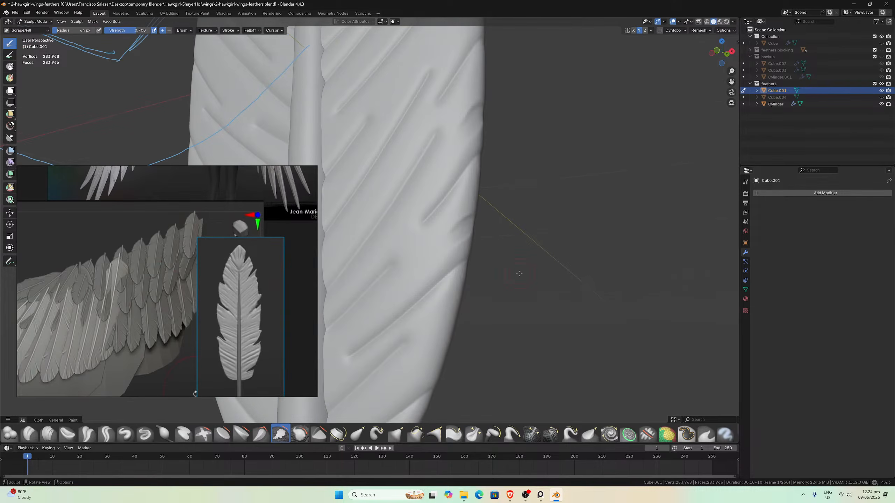
mouse_move(481, 326)
shift+middle_down()
mouse_move(511, 241)
mouse_move(516, 254)
shift+middle_up()
scroll(511, 242, up, 1)
scroll(517, 254, up, 1)
drag(534, 268, 517, 273)
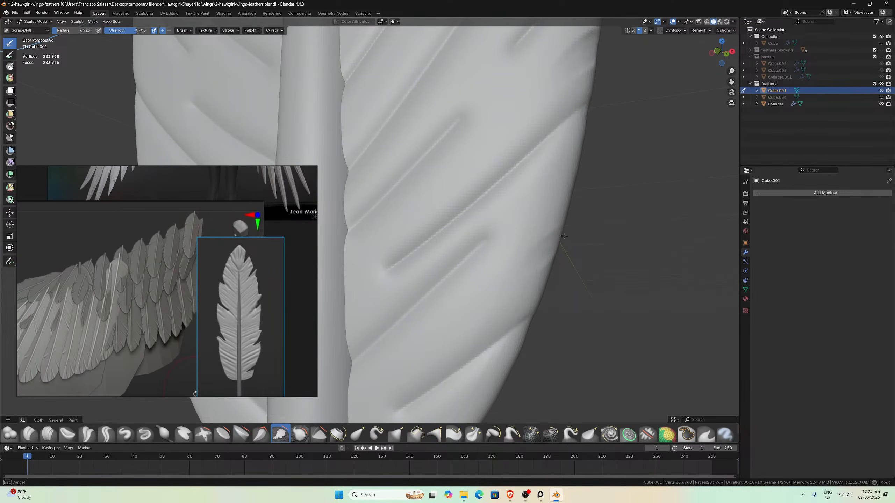
drag(570, 230, 533, 267)
- Scrape two small nicks into the feather's lower left edge near the base
middle_drag(532, 267, 558, 262)
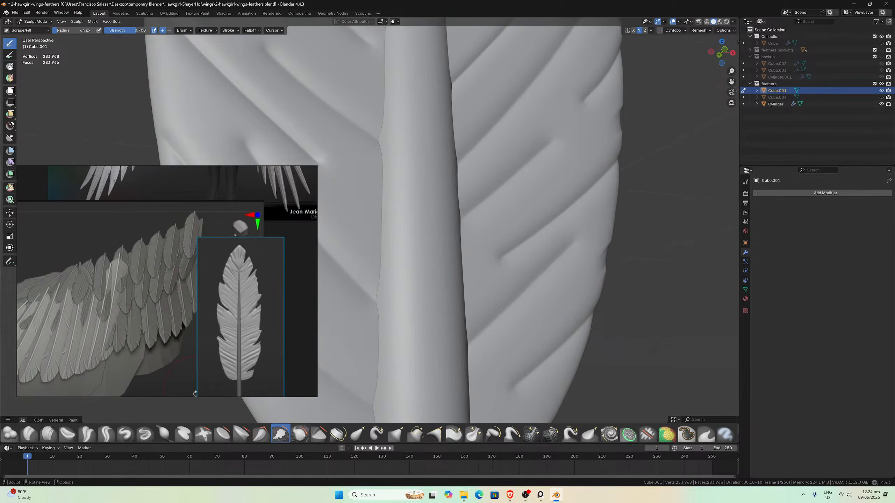
shift+middle_drag(328, 169, 490, 279)
drag(415, 293, 466, 308)
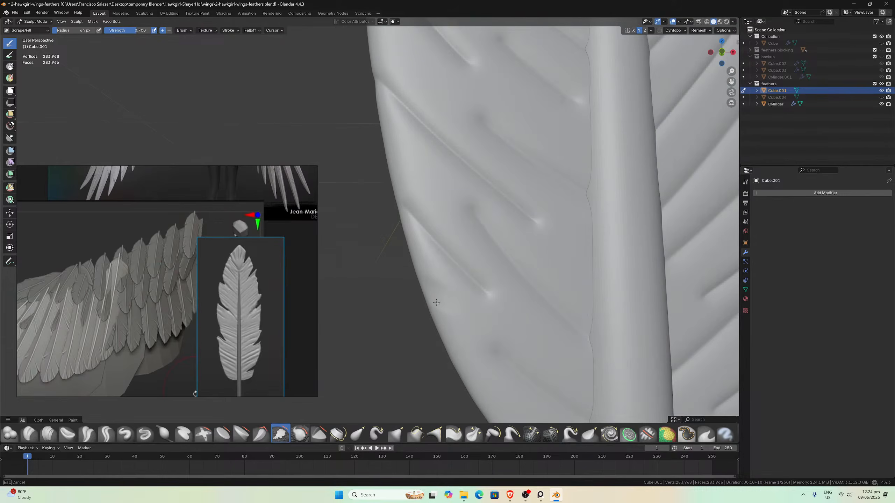
drag(415, 274, 446, 295)
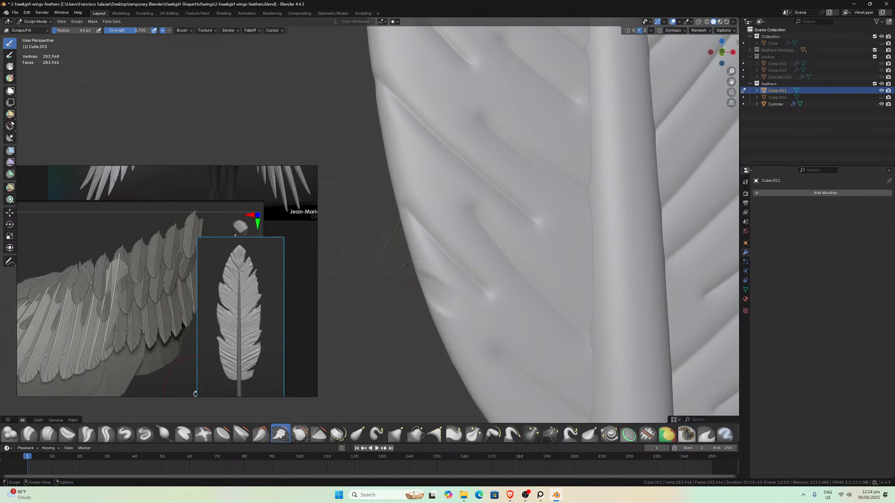
- Continue scraping nicks up the feather's left edge between the outer creases
middle_drag(413, 245, 410, 272)
drag(387, 220, 428, 254)
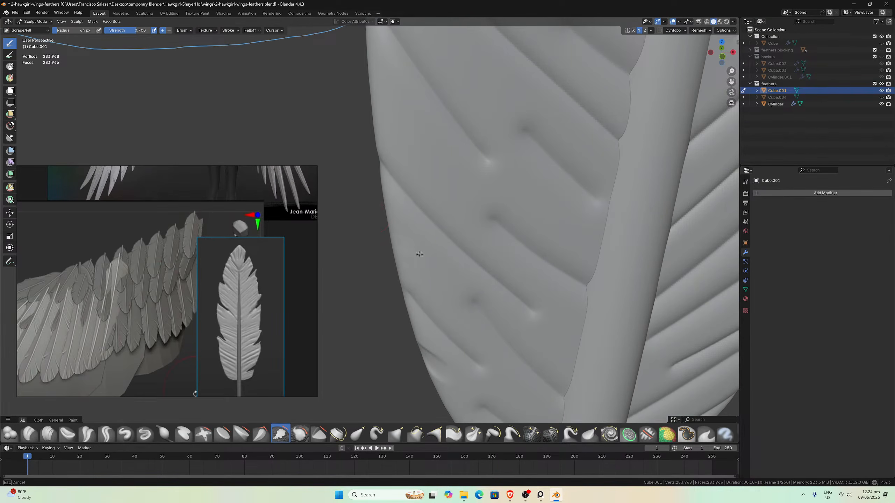
drag(371, 209, 372, 206)
middle_drag(373, 202, 380, 129)
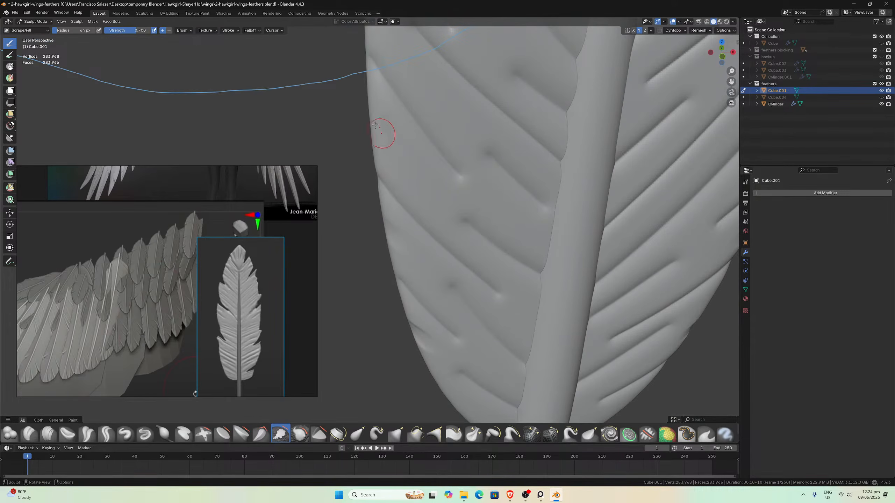
drag(379, 128, 398, 117)
- Scrape across the thickness of the feather's left edge so it becomes uneven from the base upward
mouse_move(458, 134)
middle_down()
mouse_move(525, 142)
mouse_move(498, 140)
mouse_move(522, 198)
middle_up()
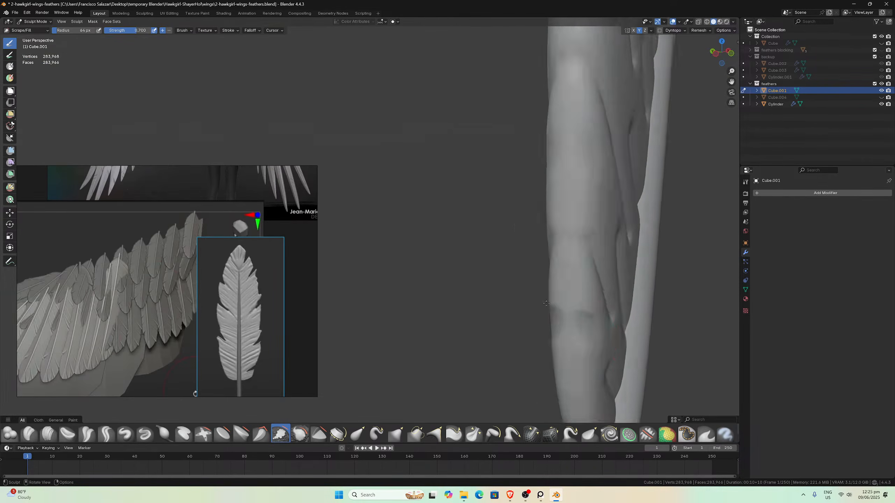
middle_drag(529, 247, 546, 293)
drag(548, 301, 530, 297)
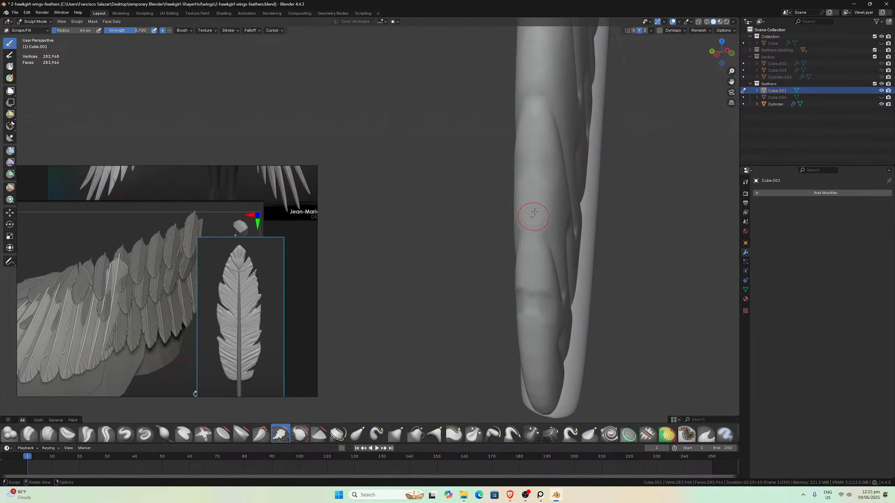
mouse_move(533, 161)
middle_down()
mouse_move(507, 157)
mouse_move(500, 184)
middle_up()
drag(489, 220, 527, 241)
scroll(527, 241, down, 2)
middle_drag(528, 242, 527, 248)
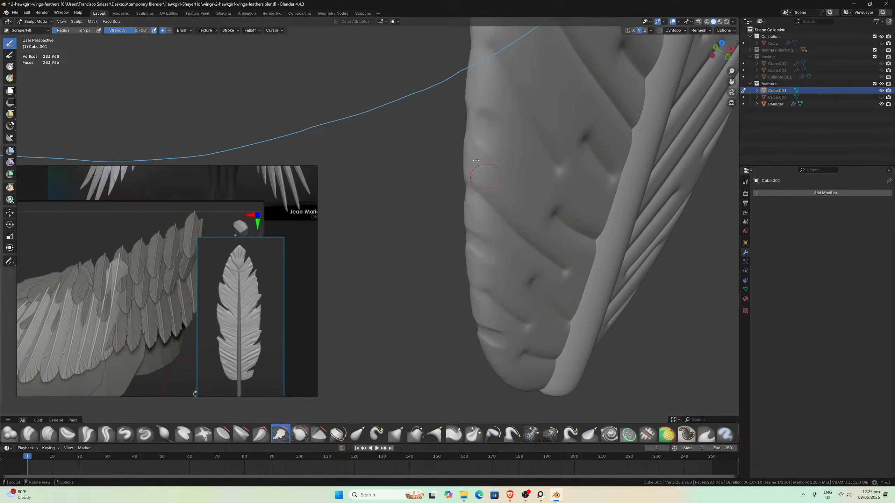
drag(479, 126, 485, 128)
- Rework the nicks along the feather's lower right edge with further Scrape/Fill strokes
scroll(493, 141, down, 4)
middle_drag(501, 183, 419, 155)
scroll(458, 198, up, 5)
scroll(515, 231, down, 1)
shift+middle_drag(515, 233, 493, 259)
mouse_move(528, 276)
mouse_down()
mouse_move(568, 298)
mouse_move(560, 300)
mouse_up()
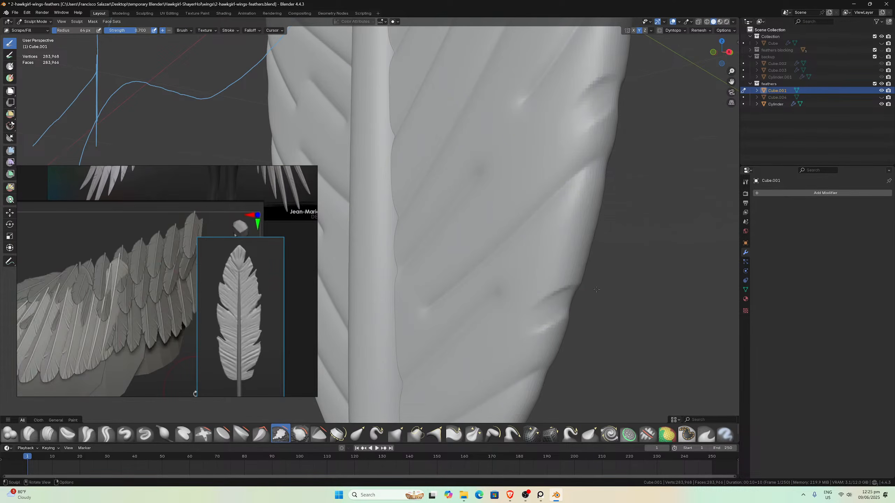
mouse_move(561, 300)
middle_down()
mouse_move(501, 310)
mouse_move(519, 311)
middle_up()
mouse_move(518, 311)
mouse_down()
mouse_move(506, 341)
mouse_move(525, 333)
mouse_up()
- Scrape deeper dents into the side of the right edge at the existing mid-length nicks
middle_drag(525, 334, 474, 264)
drag(473, 262, 448, 280)
middle_drag(448, 281, 485, 254)
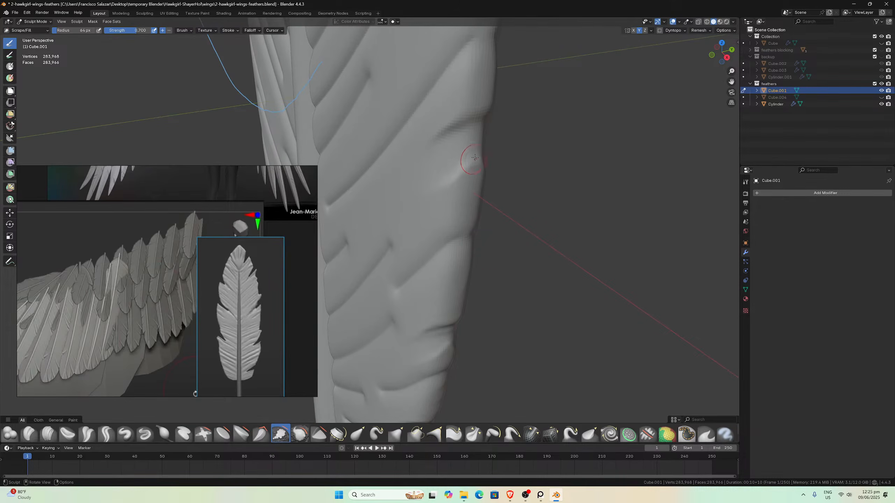
drag(471, 148, 426, 164)
drag(485, 140, 485, 140)
middle_drag(485, 140, 495, 145)
- Scrape a pair of nicks into the right edge between the two cut notches near the tip
drag(731, 84, 628, 399)
middle_drag(546, 208, 563, 193)
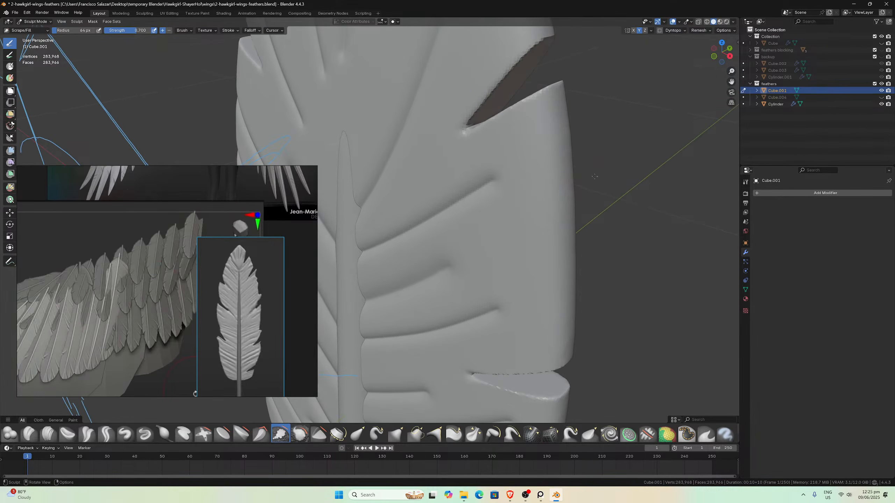
drag(595, 177, 574, 185)
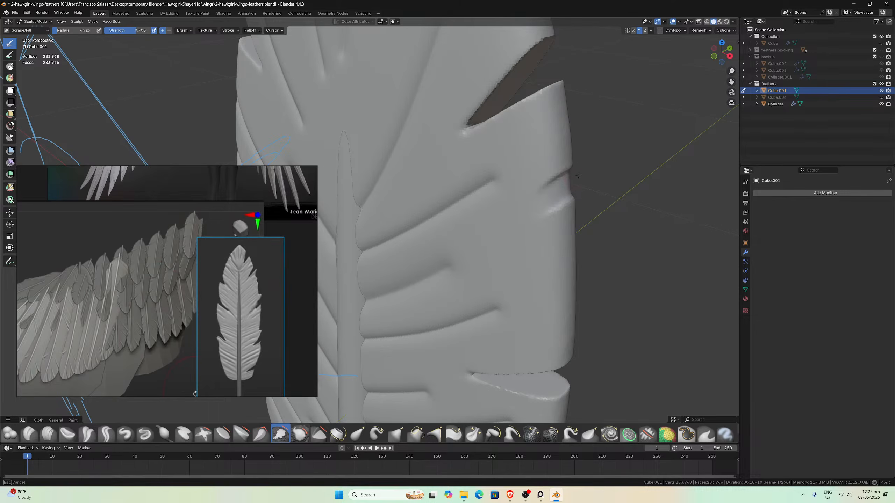
- Scrape a nick into the rounded tip's rim beside the upper left notch and across its thickness
scroll(578, 182, down, 4)
mouse_move(539, 172)
middle_down()
mouse_move(561, 160)
mouse_move(548, 165)
middle_up()
scroll(476, 116, up, 2)
middle_drag(488, 94, 511, 141)
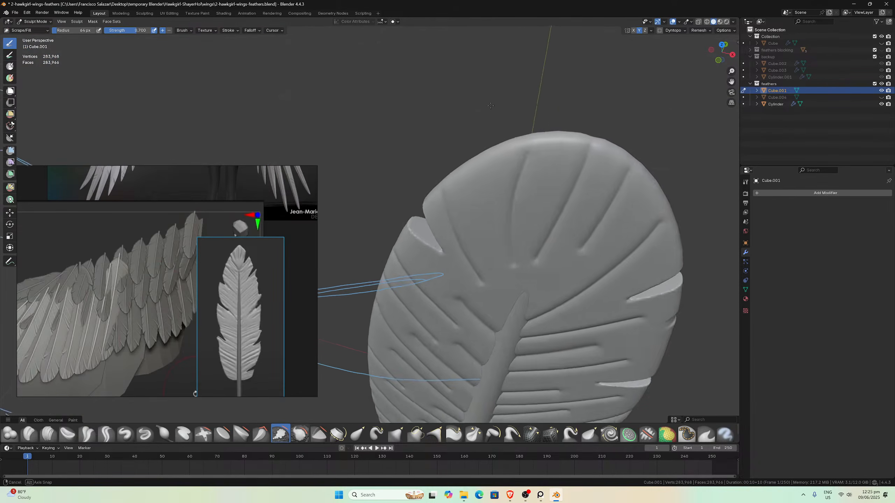
scroll(517, 151, up, 3)
drag(517, 152, 540, 143)
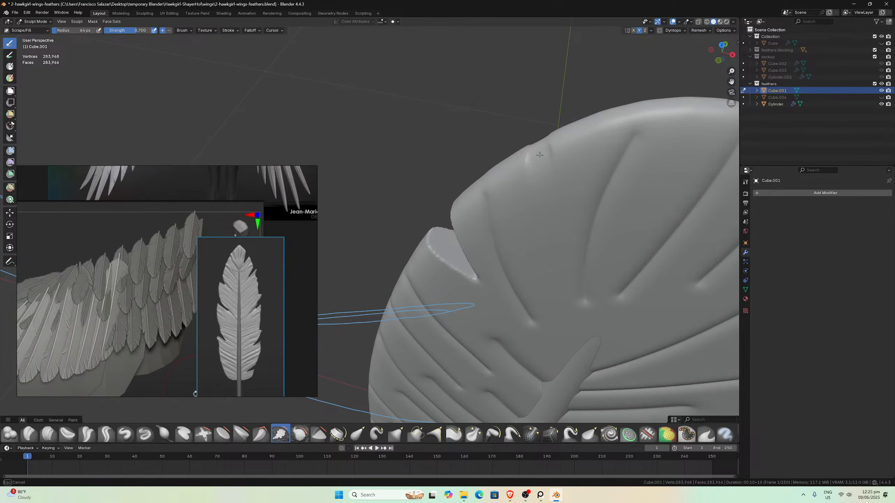
middle_drag(538, 132, 550, 225)
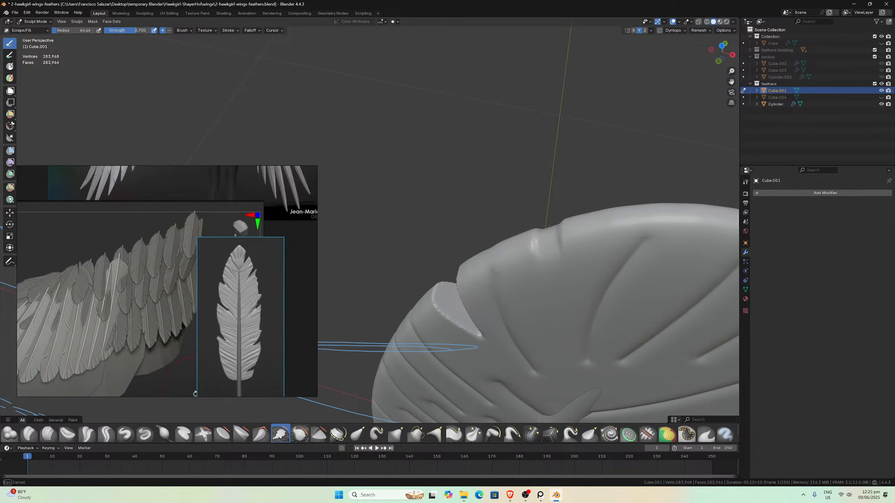
- Sharpen the nick on the feather's lower left edge with the Pinch/Magnify brush
middle_drag(551, 265, 487, 195)
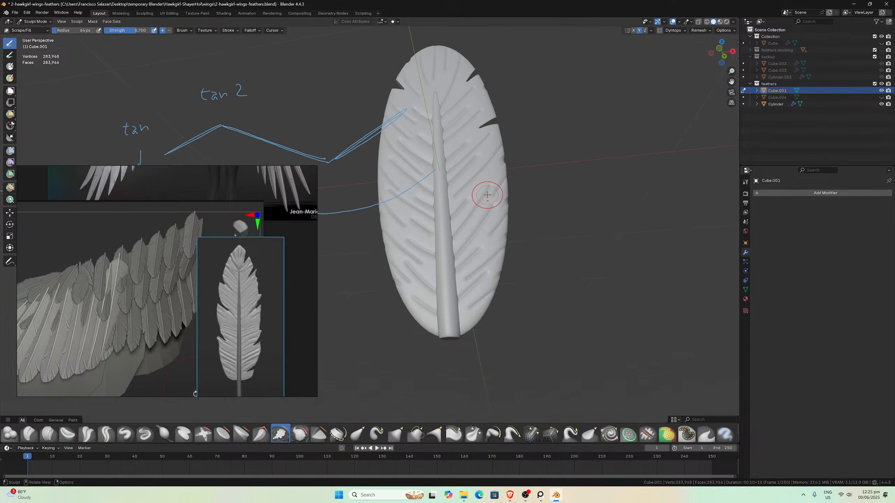
key(KP_1)
scroll(486, 266, up, 5)
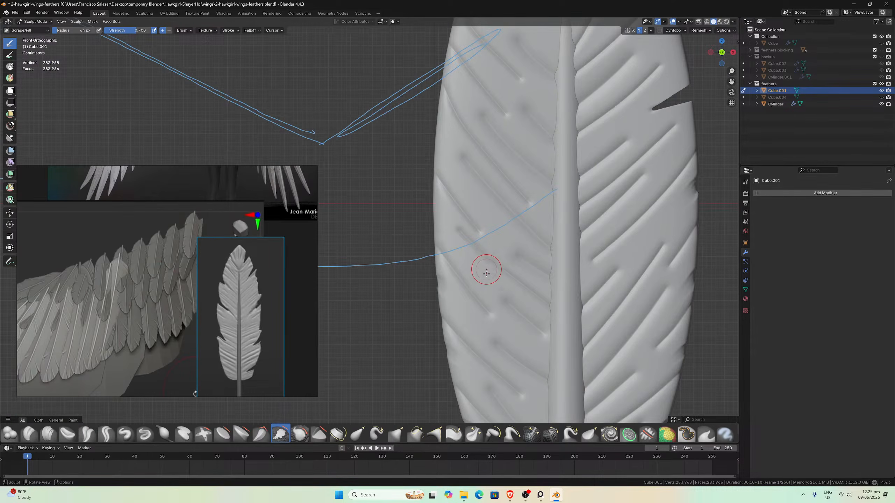
scroll(456, 296, up, 2)
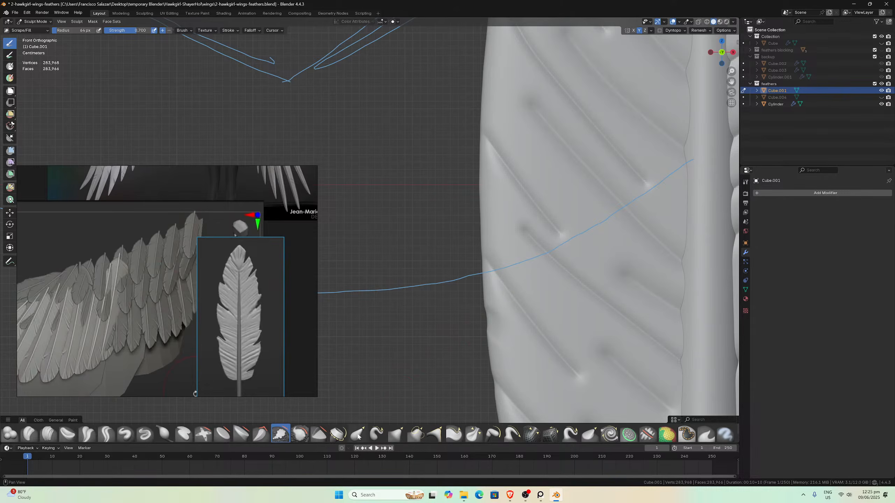
click(479, 436)
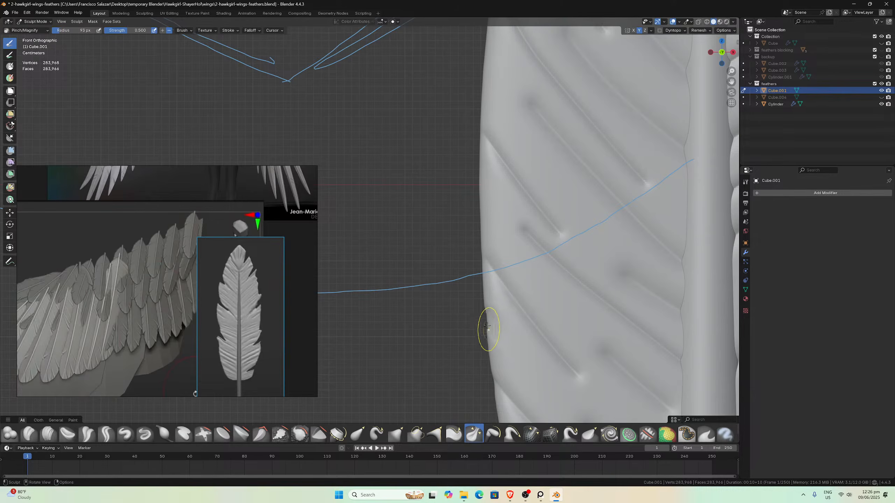
key(f)
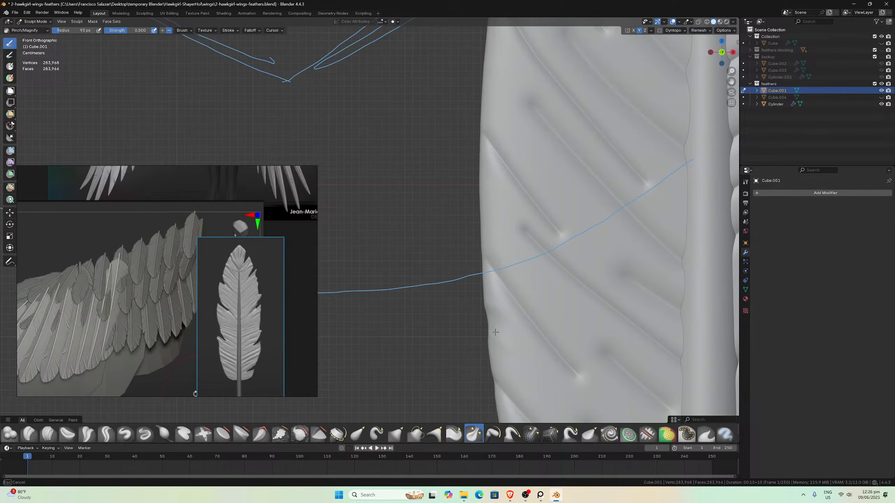
click(495, 333)
mouse_move(732, 81)
mouse_down()
mouse_move(480, 280)
mouse_move(449, 260)
mouse_move(456, 281)
mouse_move(435, 265)
mouse_move(490, 320)
mouse_up()
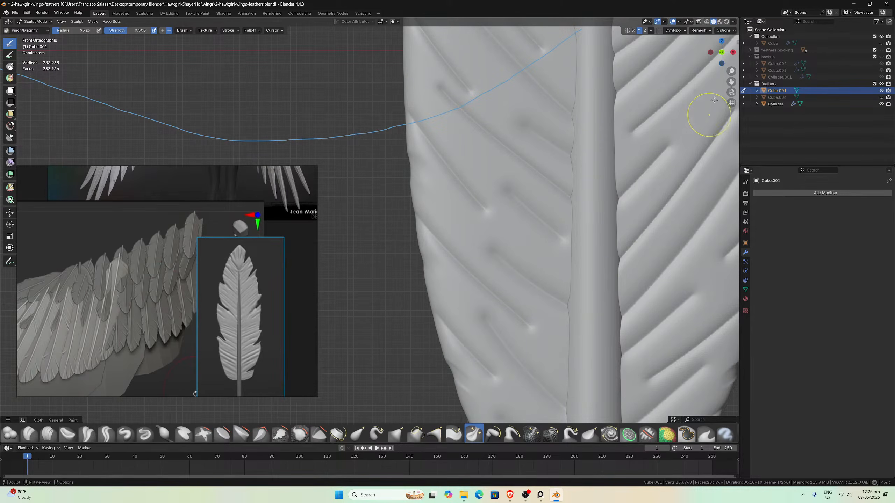
- Pinch the nicks along the feather's lower right edge to tighten them
mouse_move(732, 81)
mouse_down()
mouse_move(599, 4)
mouse_move(534, 1)
mouse_move(603, 230)
mouse_up()
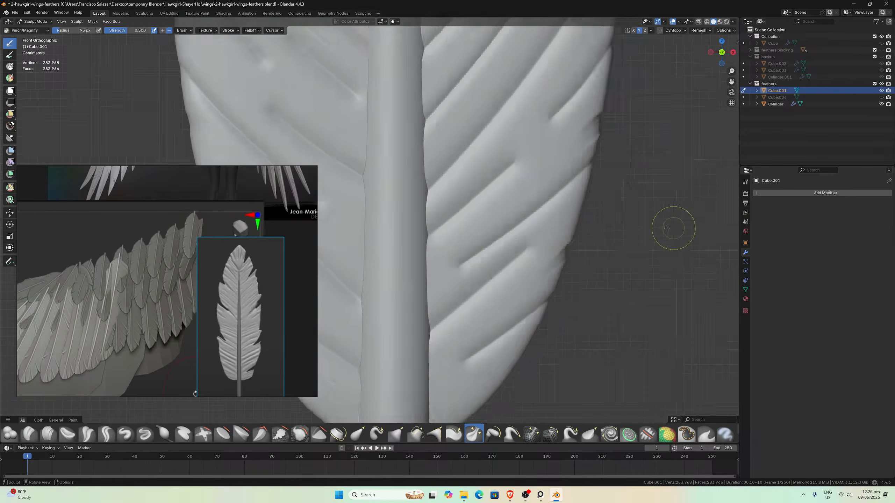
middle_drag(667, 228, 465, 244)
scroll(467, 245, up, 1)
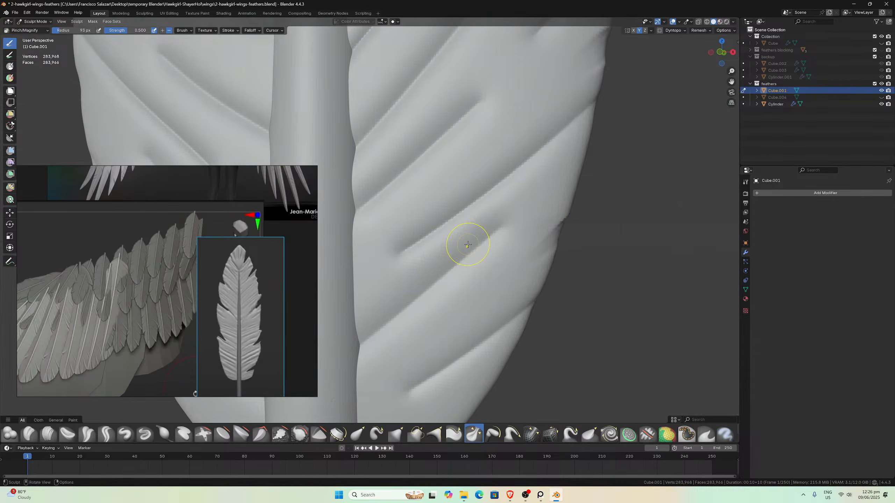
key(KP_1)
scroll(468, 244, up, 2)
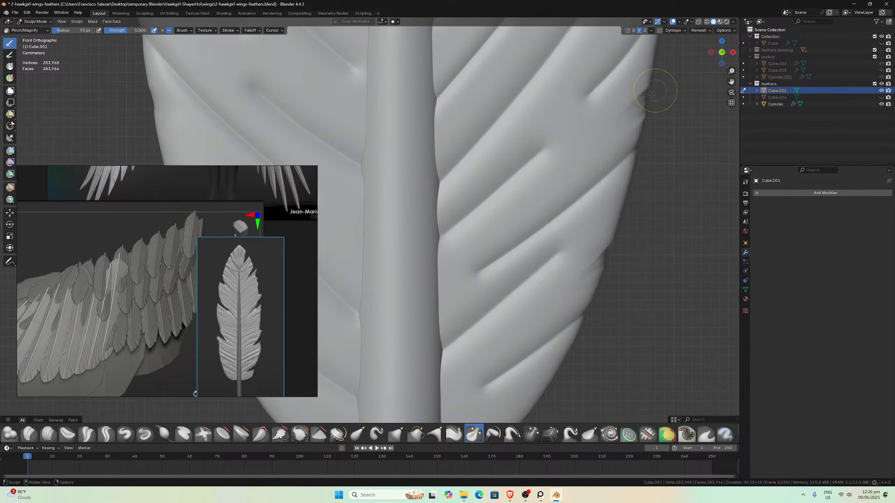
drag(732, 81, 664, 81)
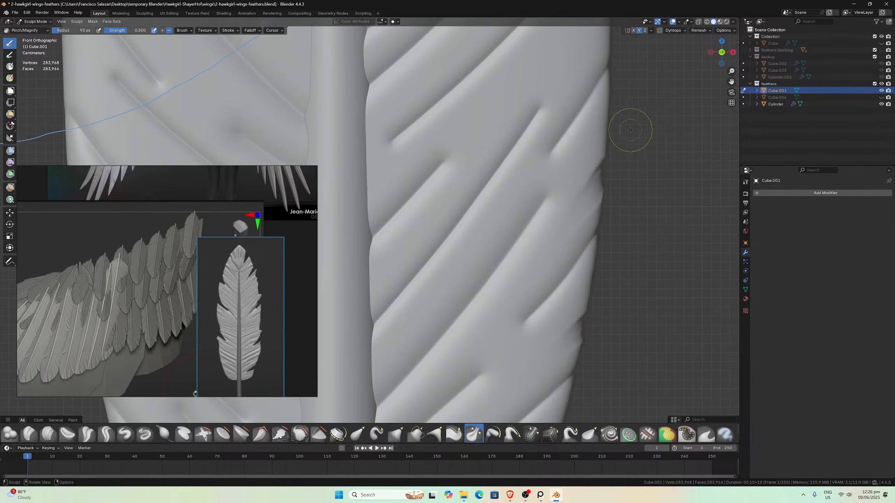
- Pinch the nick at mid-length on the right edge with two diagonal strokes along the barb direction
scroll(631, 130, down, 2)
drag(516, 98, 555, 46)
mouse_move(506, 106)
mouse_down()
mouse_move(557, 43)
mouse_move(539, 52)
mouse_up()
scroll(623, 93, down, 4)
scroll(647, 98, up, 2)
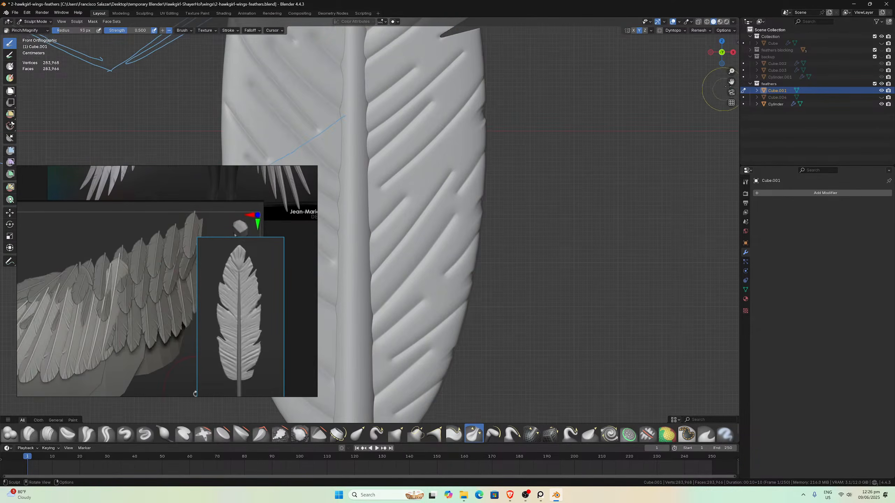
- Pinch the nick on the rounded tip's upper left rim and the right-edge nick below the lower cut notch
mouse_move(732, 81)
mouse_down()
mouse_move(746, 152)
mouse_move(836, 346)
mouse_up()
scroll(658, 114, up, 3)
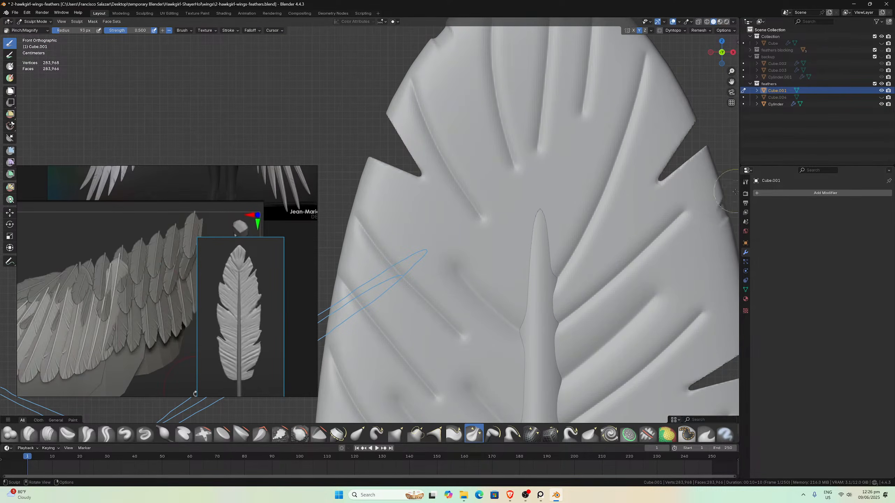
scroll(437, 92, down, 1)
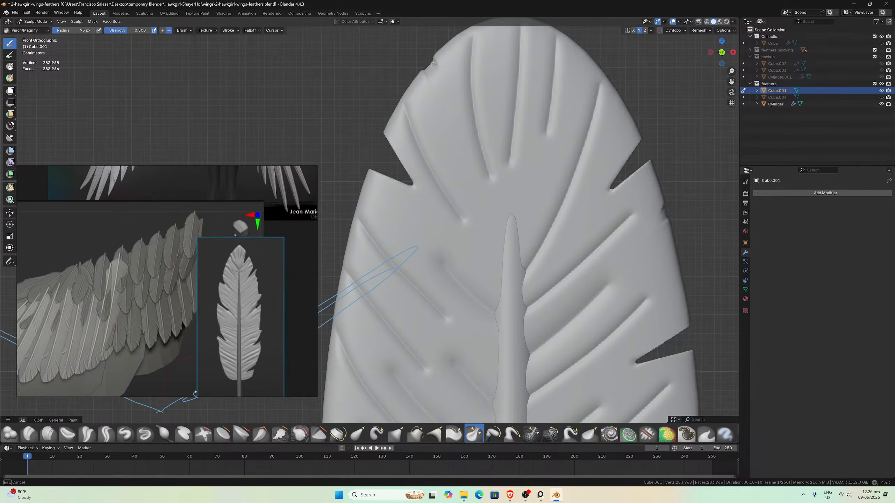
scroll(444, 126, down, 3)
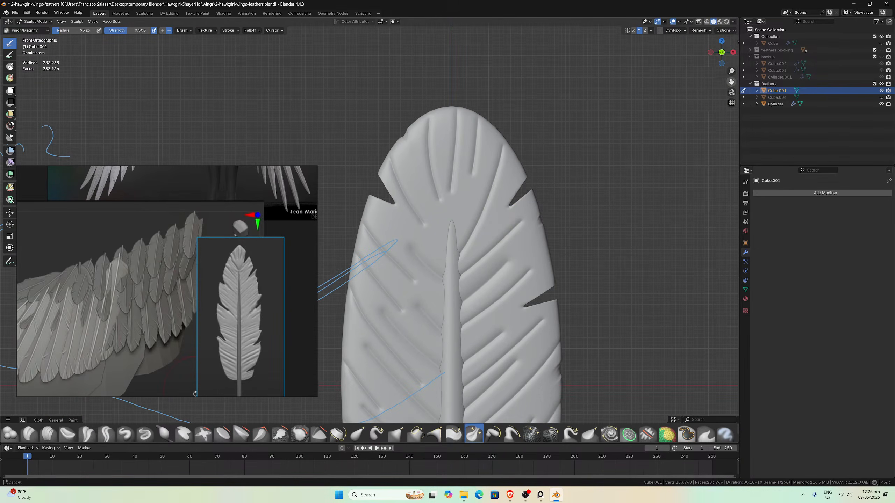
shift+middle_drag(626, 406, 591, 151)
scroll(591, 254, up, 2)
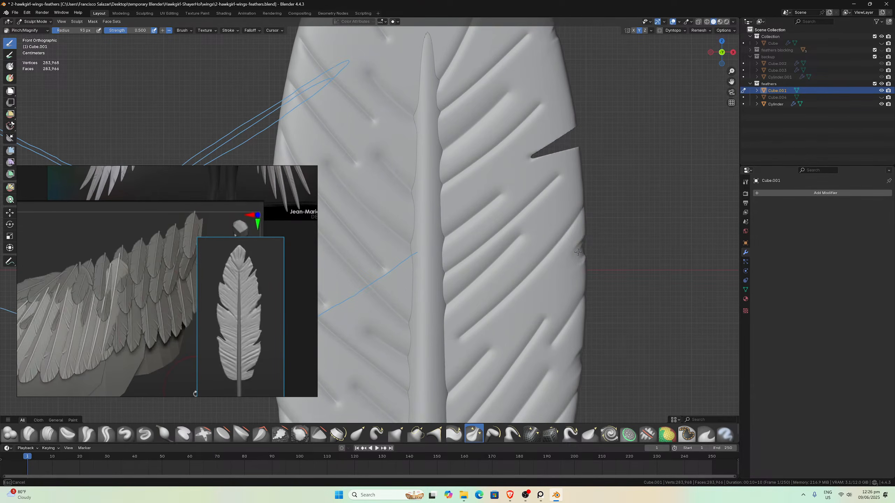
- Save the file, then use a 139 px Grab brush to pull the nick below the right notch inward and shape its adjoining edge
key(g)
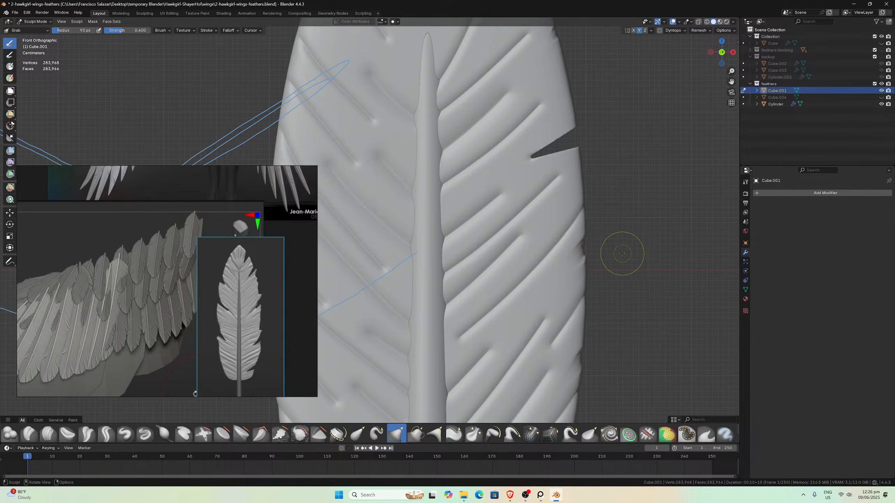
scroll(622, 253, up, 2)
key(f)
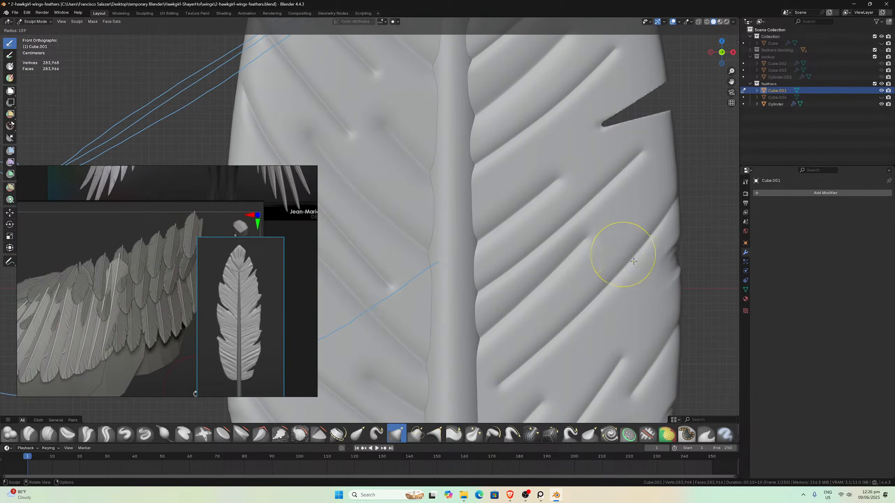
click(634, 255)
key(ctrl+s)
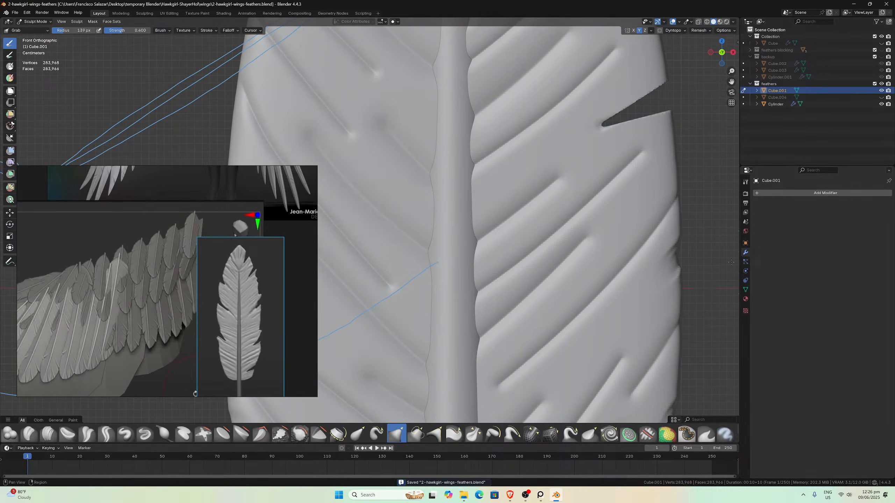
drag(680, 256, 660, 269)
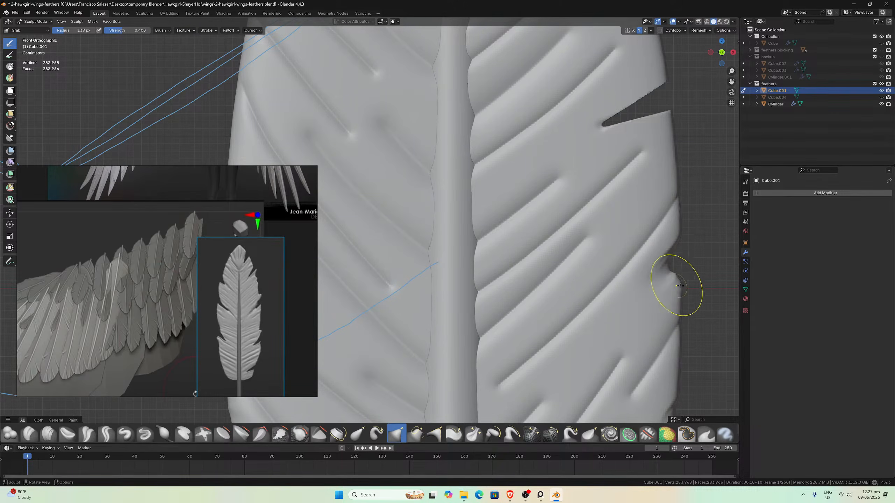
scroll(625, 304, down, 2)
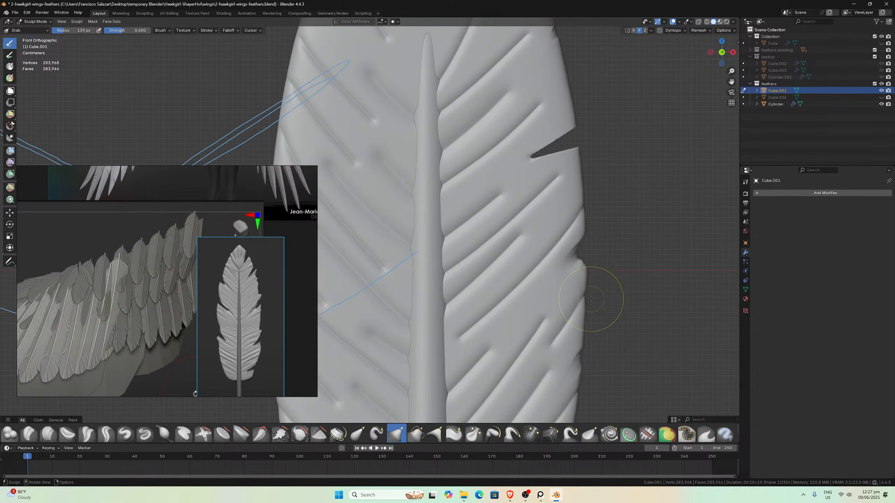
drag(583, 296, 586, 311)
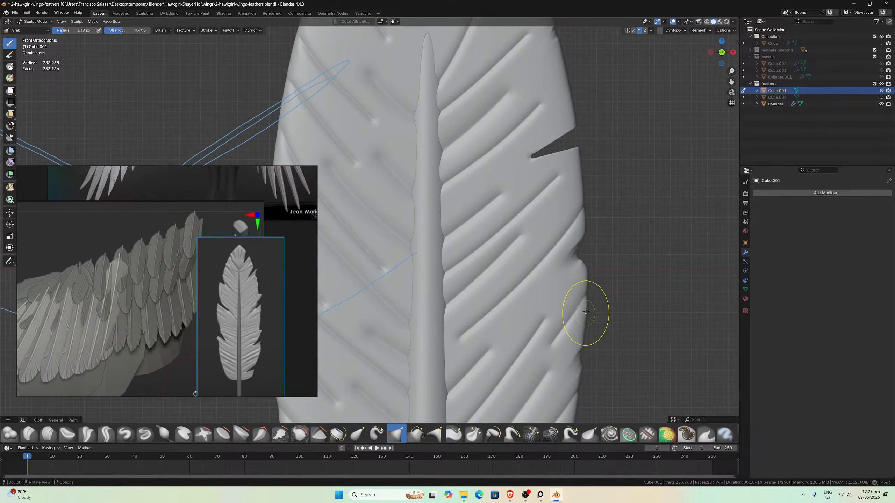
- Grab the two nicks further down the right edge and pull them inward towards the shaft
drag(731, 82, 705, 36)
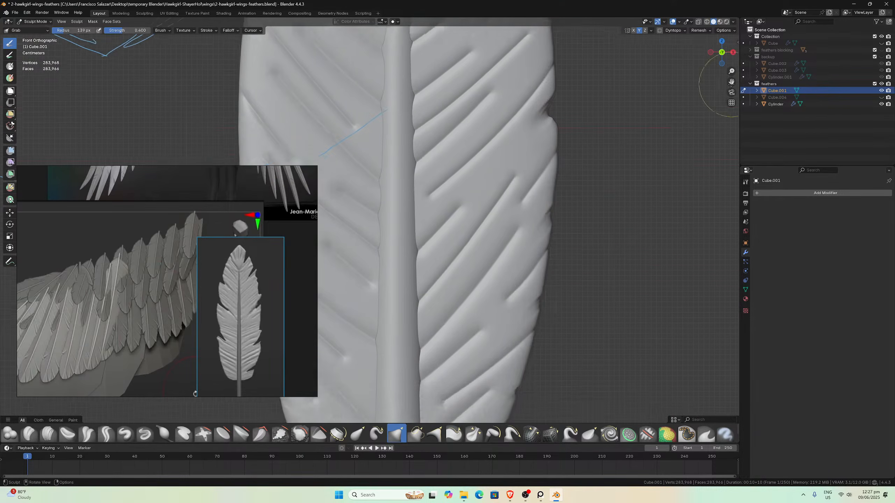
scroll(589, 240, up, 2)
drag(627, 211, 603, 242)
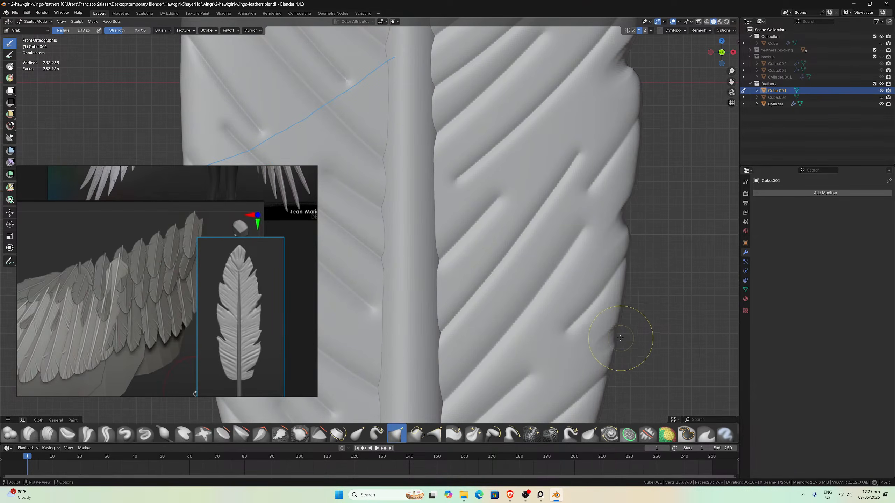
mouse_move(620, 338)
mouse_down()
mouse_move(596, 346)
mouse_move(602, 343)
mouse_up()
scroll(619, 320, down, 2)
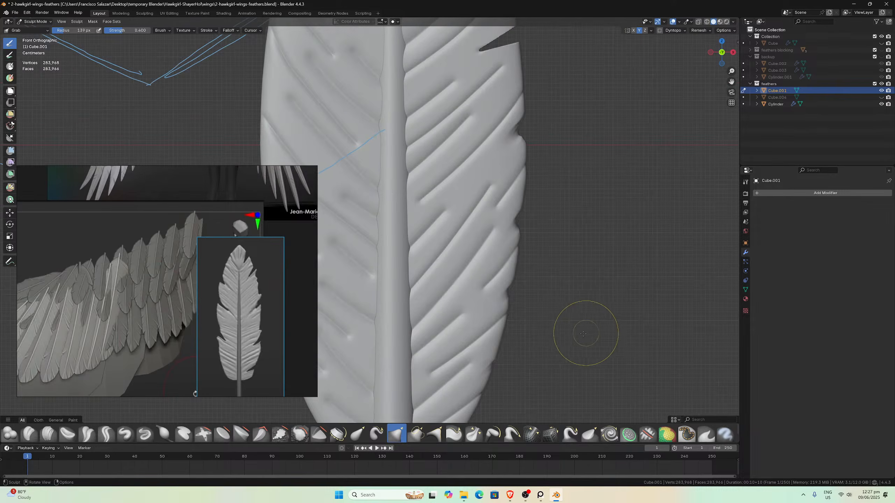
scroll(563, 338, up, 1)
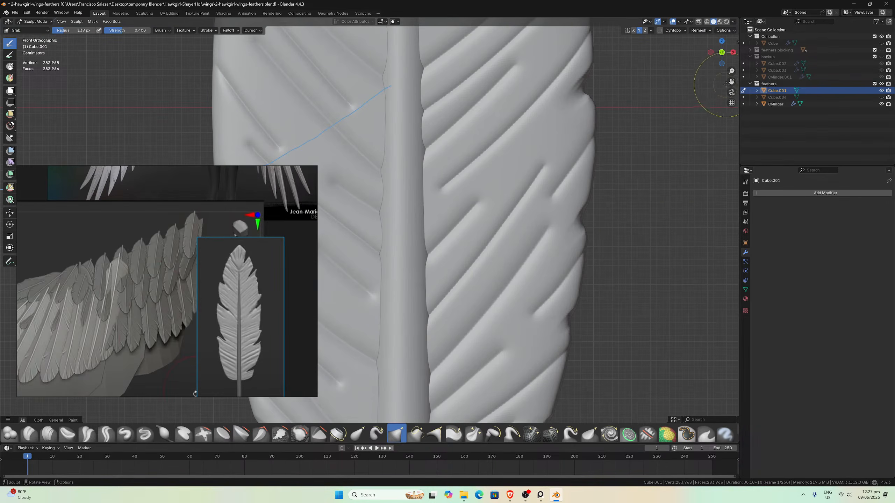
- Adjust the right edge's lowest nicks and the barb tips between them with Grab strokes
drag(732, 81, 610, 180)
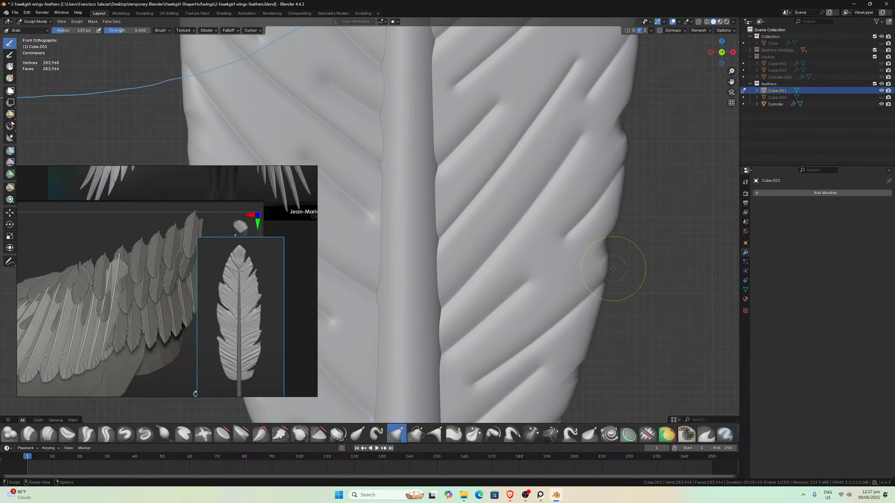
drag(614, 268, 610, 265)
mouse_move(581, 349)
mouse_down()
mouse_move(598, 344)
mouse_move(606, 301)
mouse_up()
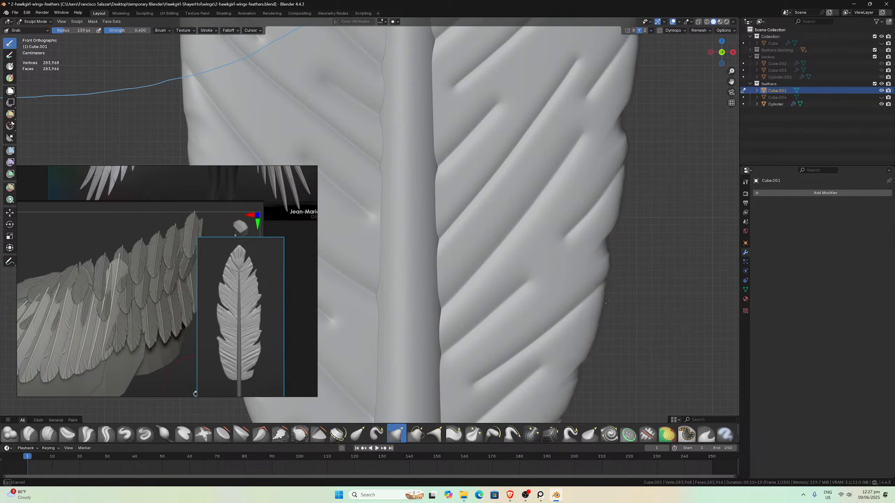
scroll(595, 347, down, 1)
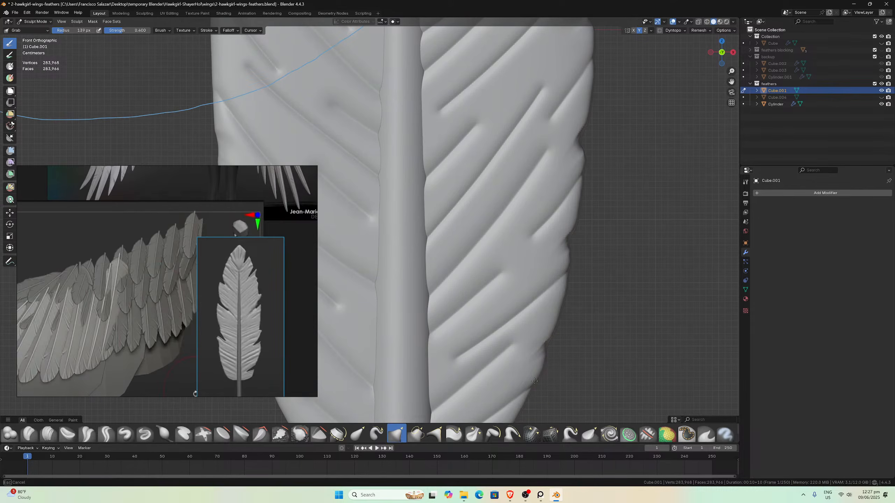
scroll(535, 344, down, 1)
scroll(528, 347, up, 1)
- Grab the right edge just below the lower cut notch outward and pull the notch's inner corner towards the shaft
drag(731, 82, 650, 86)
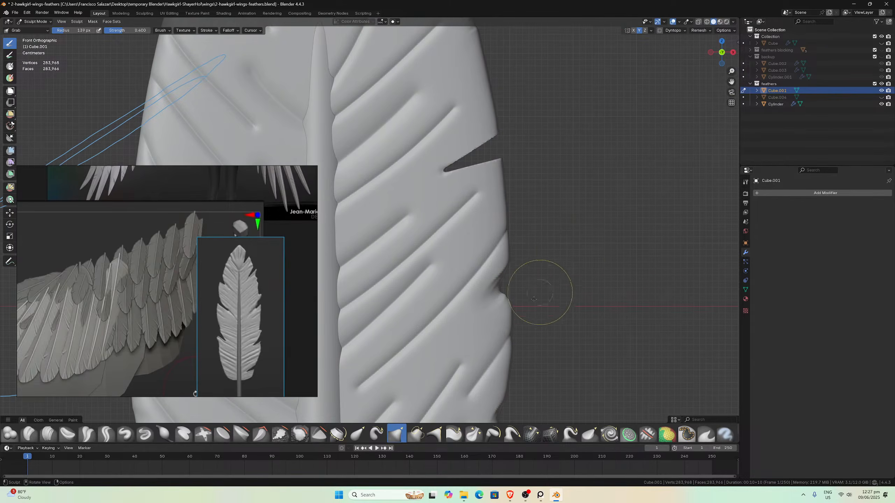
drag(504, 216, 512, 214)
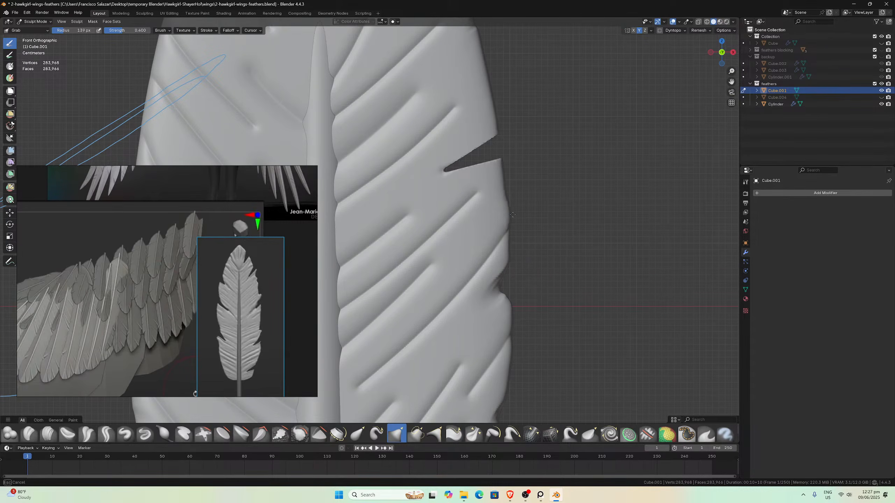
drag(506, 184, 509, 191)
drag(448, 170, 440, 176)
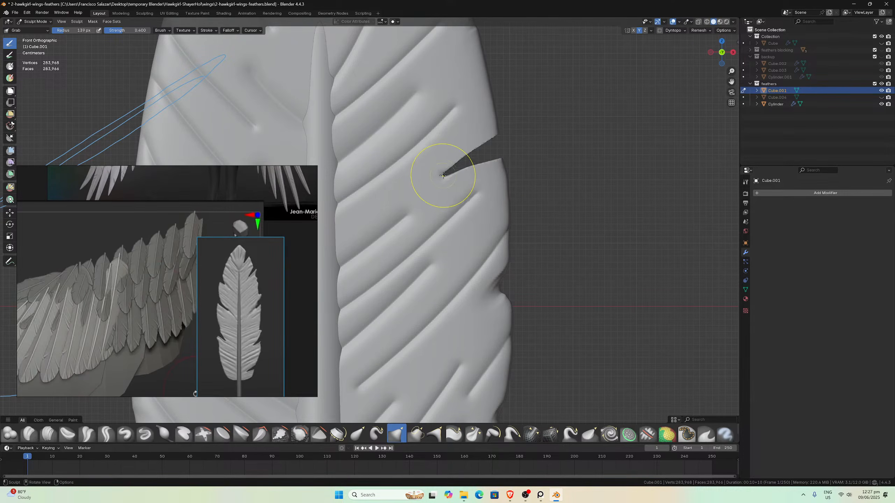
- Reshape the upper and lower sides of the right cut notch into curved, pointed barb tips with Grab strokes
scroll(458, 156, up, 3)
mouse_move(571, 73)
mouse_down()
mouse_move(509, 117)
mouse_move(611, 106)
mouse_up()
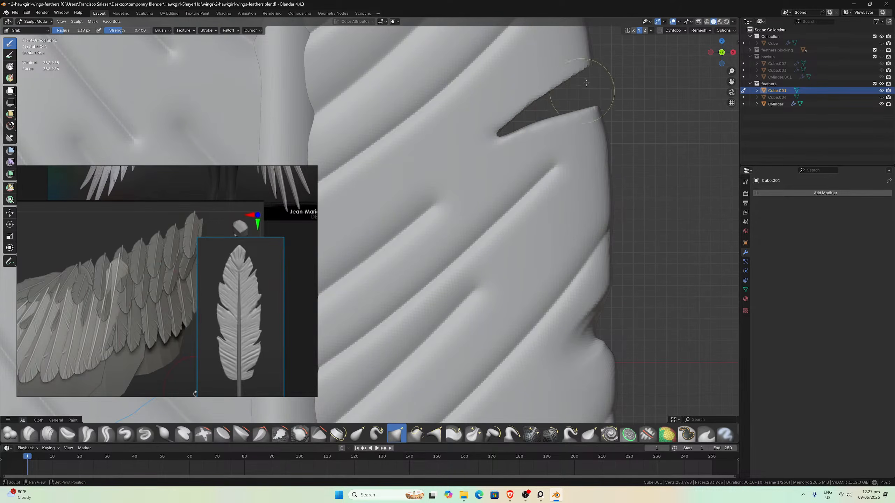
drag(530, 97, 599, 81)
scroll(564, 99, down, 1)
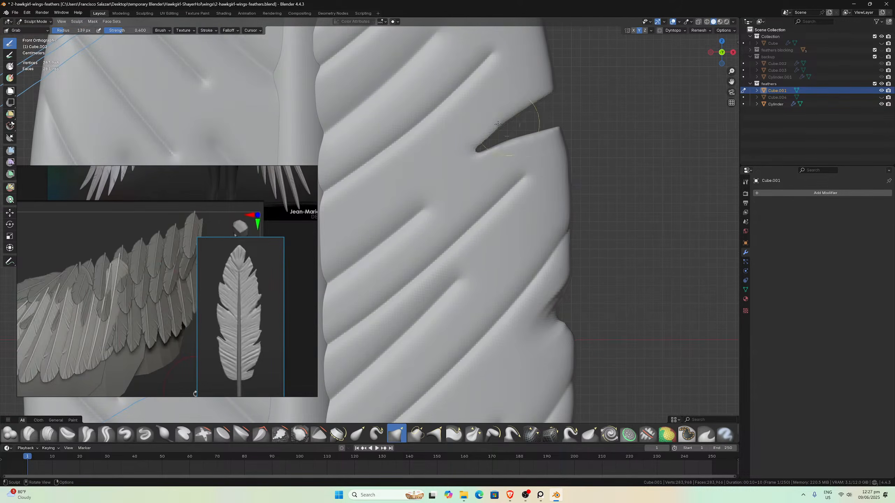
mouse_move(490, 134)
mouse_down()
mouse_move(480, 144)
mouse_move(522, 112)
mouse_up()
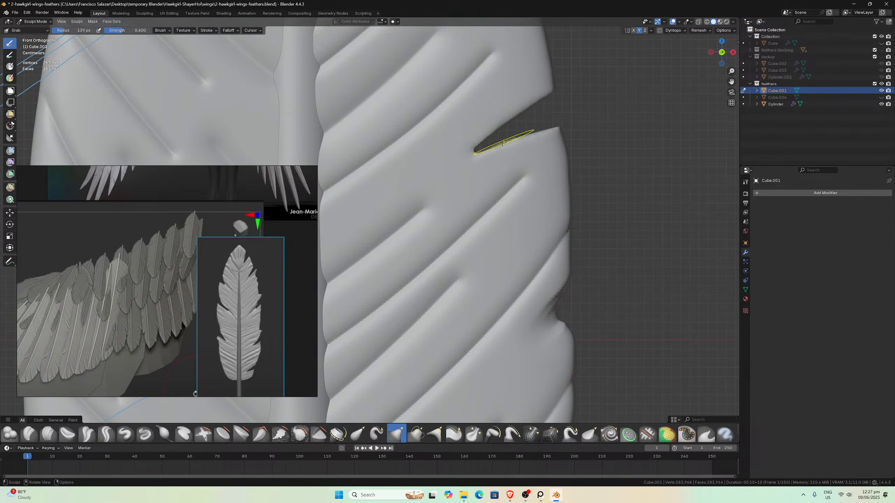
mouse_move(493, 150)
mouse_down()
mouse_move(474, 151)
mouse_move(561, 134)
mouse_move(570, 123)
mouse_up()
scroll(569, 124, down, 1)
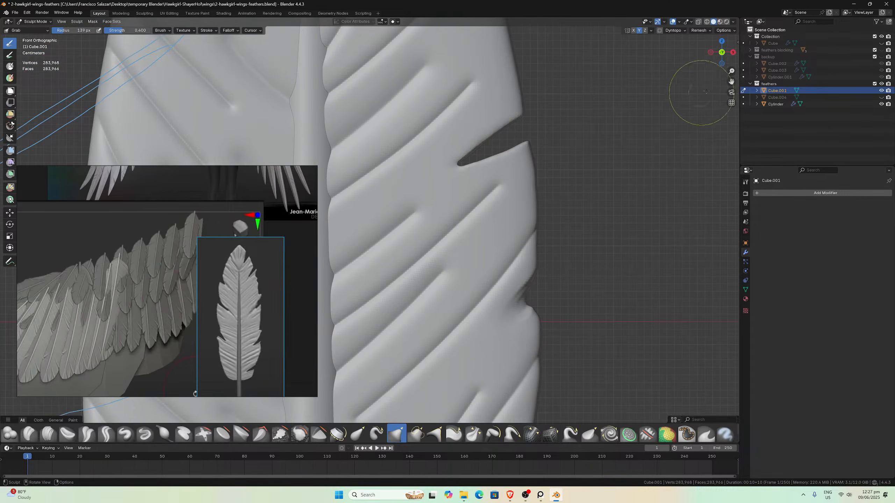
- Grab the right edge between the two cut notches into a curved barb outline around its small nick
drag(731, 82, 751, 298)
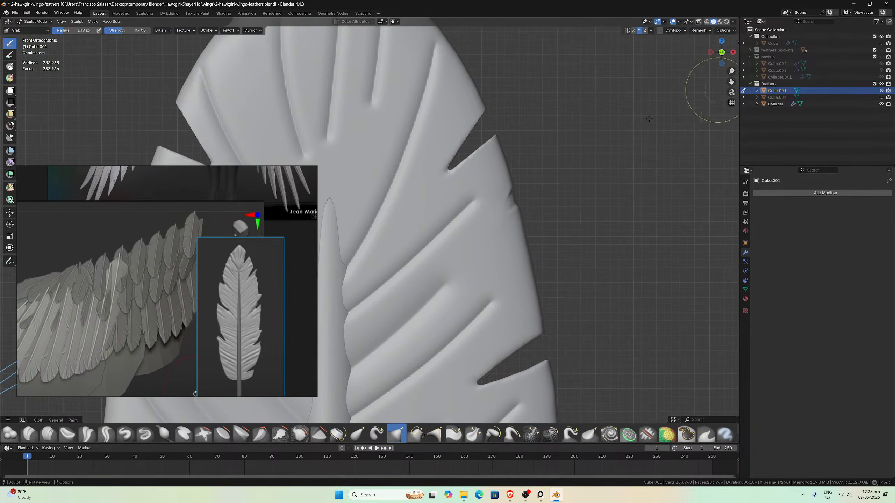
scroll(544, 191, up, 2)
mouse_move(564, 191)
mouse_down()
mouse_move(581, 193)
mouse_move(549, 215)
mouse_up()
scroll(591, 210, down, 3)
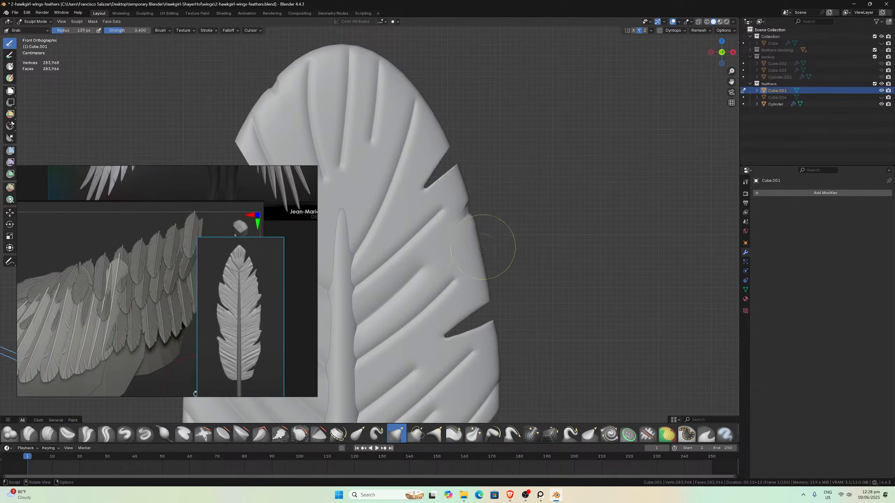
mouse_move(483, 249)
mouse_down()
mouse_move(485, 259)
mouse_move(479, 236)
mouse_up()
scroll(486, 236, up, 2)
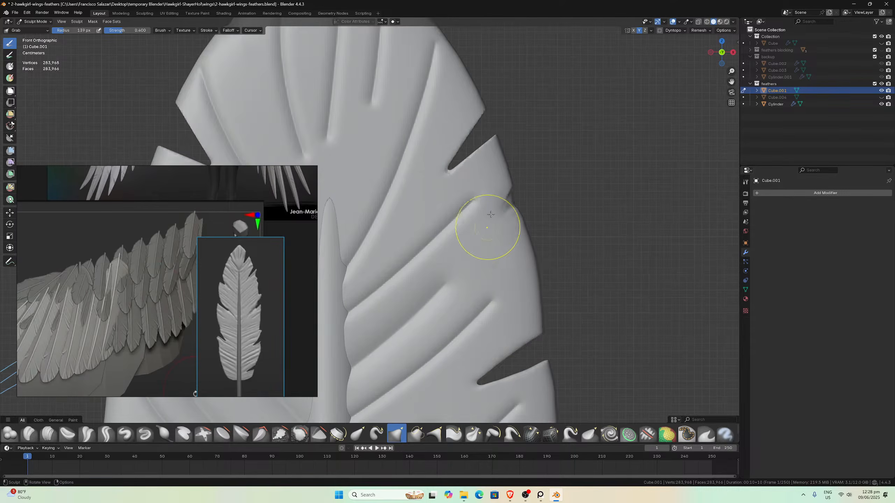
- Refine the sides and barb tips of the upper right cut notch with Grab strokes
scroll(492, 156, up, 4)
drag(477, 152, 485, 135)
scroll(732, 82, down, 3)
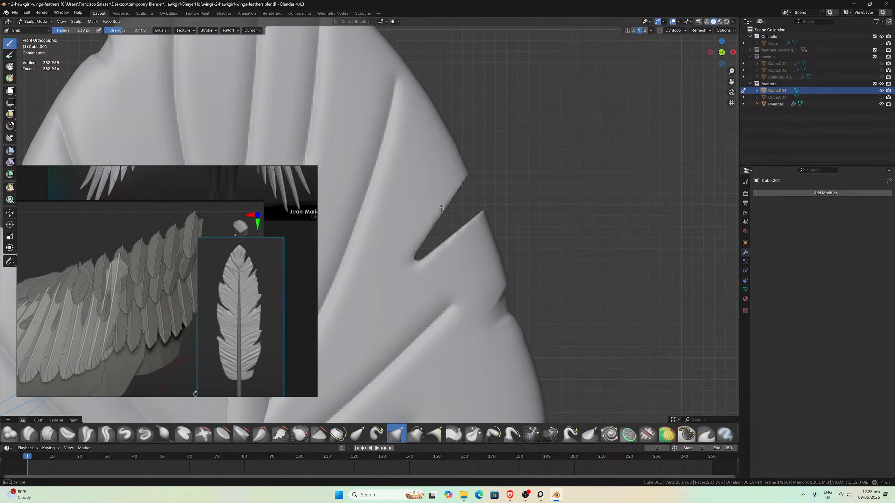
mouse_move(441, 208)
mouse_down()
mouse_move(455, 198)
mouse_move(457, 224)
mouse_up()
scroll(487, 231, down, 1)
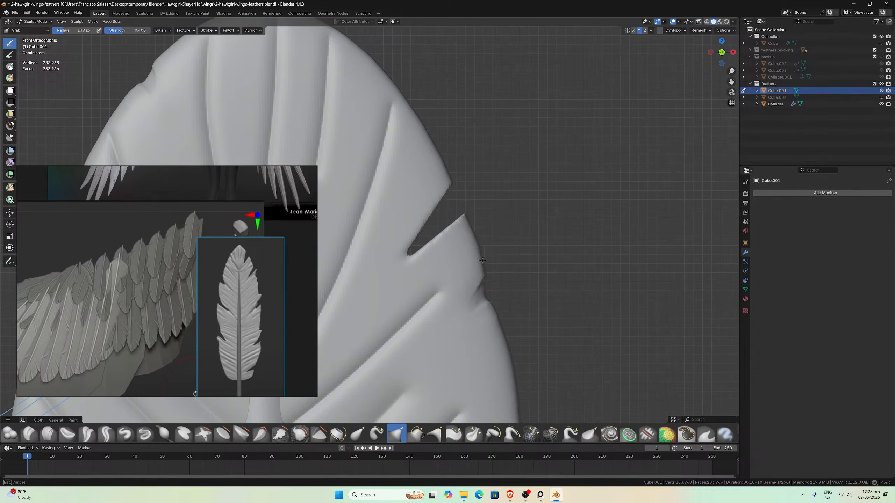
scroll(437, 235, up, 1)
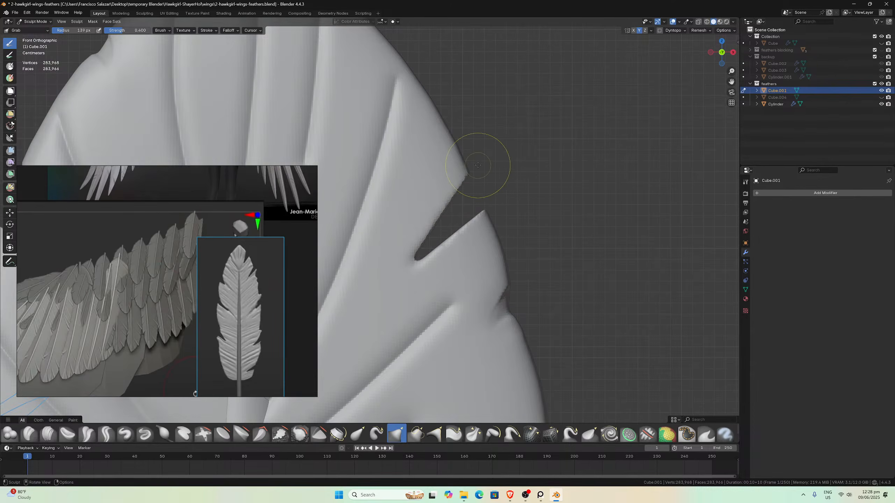
- Grab the feather's rounded tip inward where its grooves reach the outline, forming shallow scallops on the crown and right side
drag(729, 81, 749, 167)
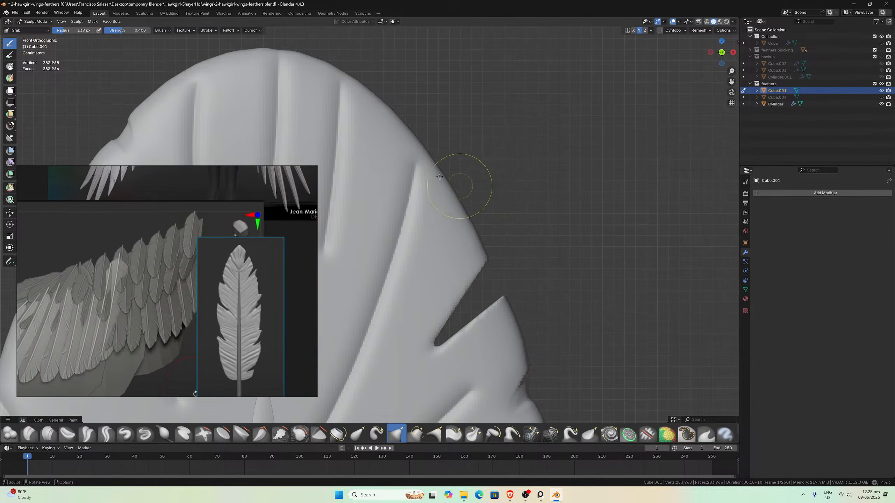
mouse_move(429, 153)
mouse_down()
mouse_move(413, 174)
mouse_move(446, 198)
mouse_move(464, 235)
mouse_up()
scroll(433, 171, down, 1)
mouse_move(459, 197)
mouse_down()
mouse_move(473, 201)
mouse_move(423, 182)
mouse_up()
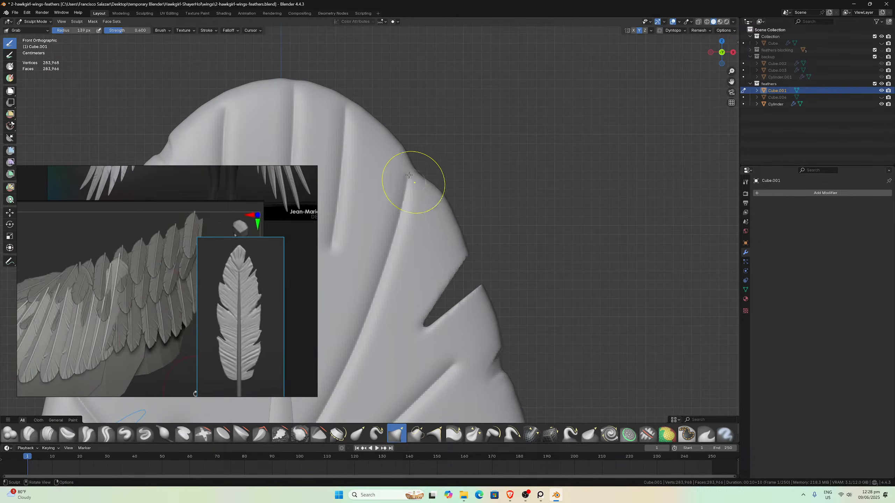
scroll(409, 169, up, 1)
scroll(371, 95, down, 1)
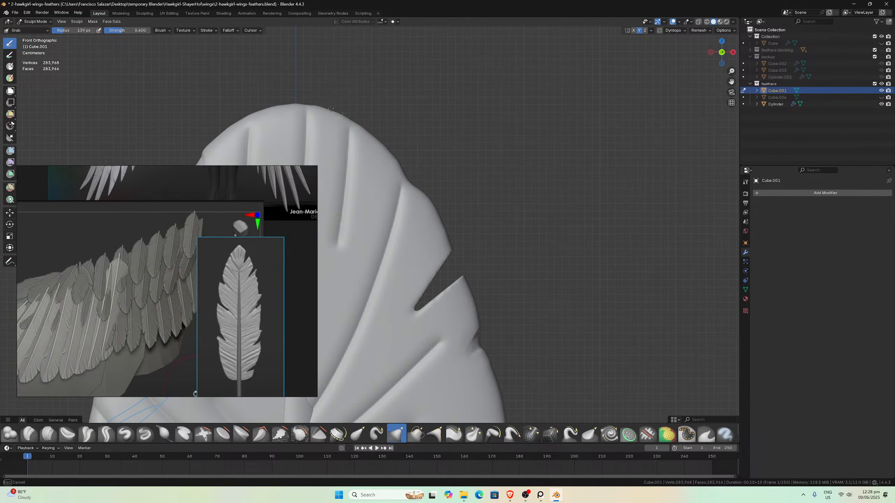
scroll(281, 102, down, 1)
drag(295, 122, 277, 135)
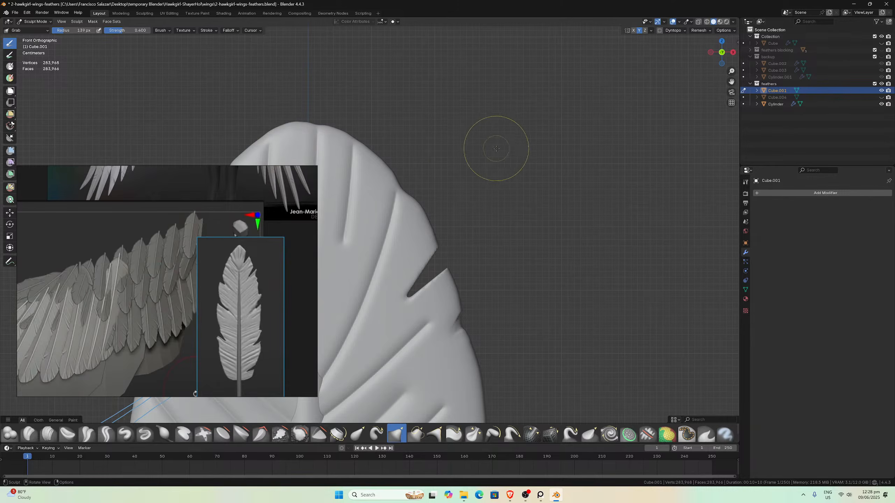
- Deepen the small nick on the tip's left side and round the outline on both sides of it with Grab strokes
drag(731, 82, 222, 74)
scroll(568, 126, up, 4)
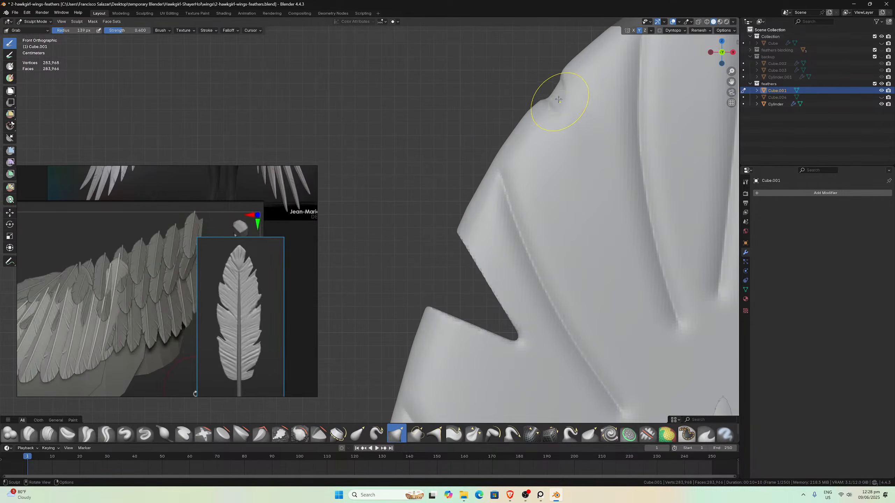
scroll(529, 117, down, 1)
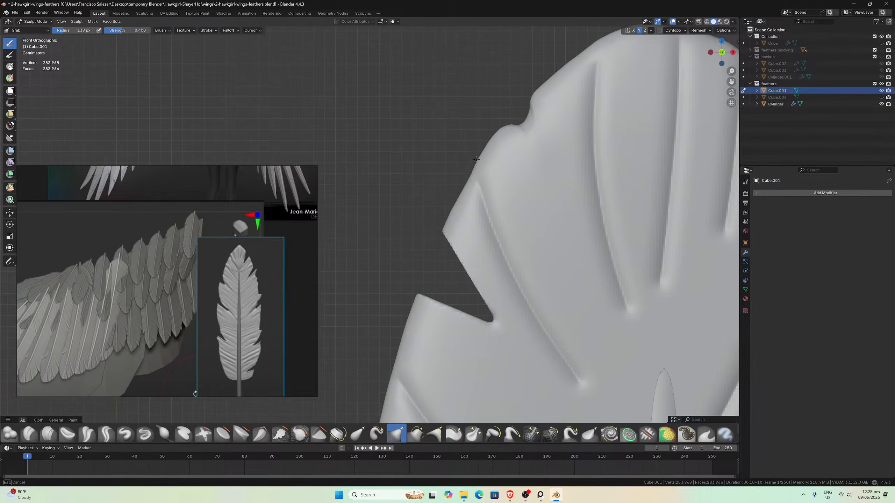
scroll(530, 119, down, 1)
scroll(530, 120, up, 1)
mouse_move(529, 148)
mouse_down()
mouse_move(531, 130)
mouse_move(557, 210)
mouse_move(569, 176)
mouse_up()
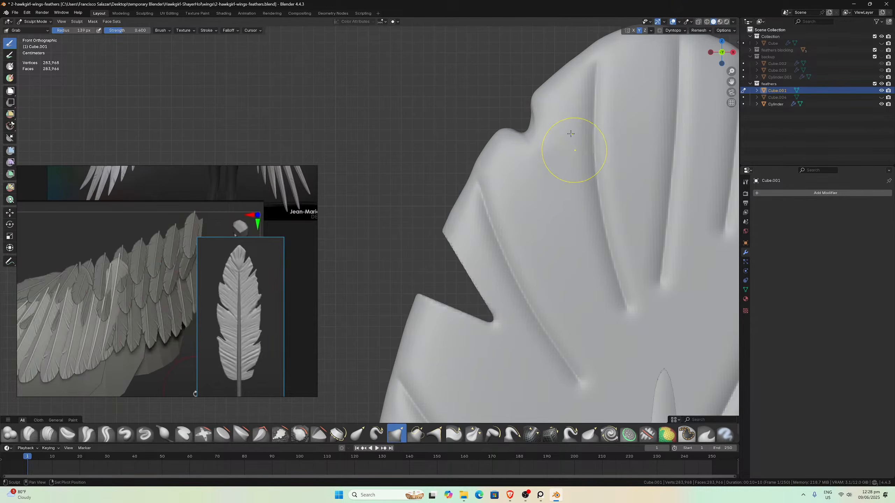
- Smooth the ends of the grooves fanning across the feather's tip
mouse_move(589, 91)
shift+mouse_down()
mouse_move(592, 76)
mouse_move(595, 102)
shift+mouse_up()
mouse_move(623, 289)
shift+mouse_down()
mouse_move(627, 301)
mouse_move(614, 279)
shift+mouse_up()
scroll(649, 296, down, 2)
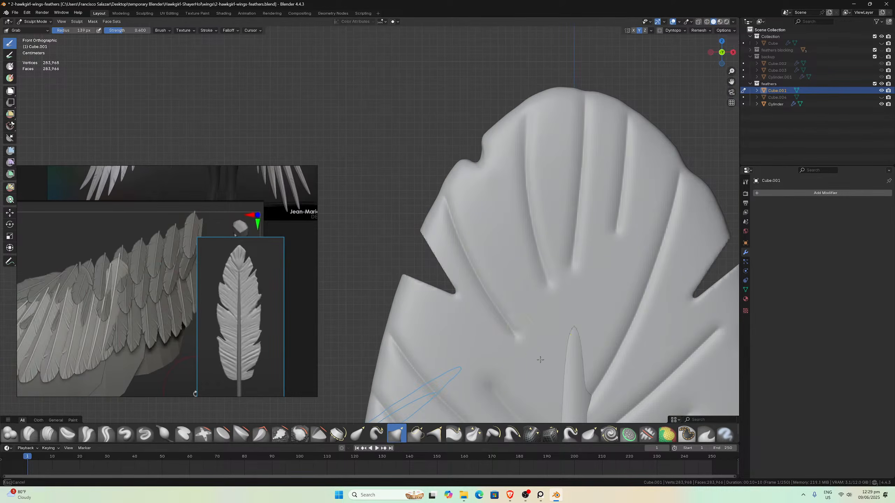
mouse_move(514, 335)
shift+mouse_down()
mouse_move(557, 332)
mouse_move(560, 320)
shift+mouse_up()
shift+drag(571, 283, 578, 270)
shift+drag(617, 233, 619, 250)
- Grab the left edge just below the cut notch into a gentle bump between the first two grooves
mouse_move(731, 81)
mouse_down()
mouse_move(725, 0)
mouse_move(685, 0)
mouse_move(793, 0)
mouse_move(772, 52)
mouse_up()
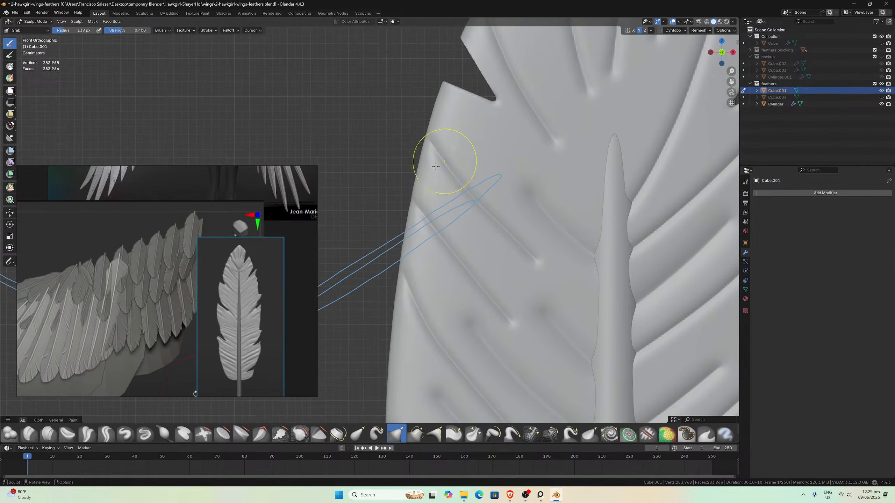
scroll(432, 169, down, 1)
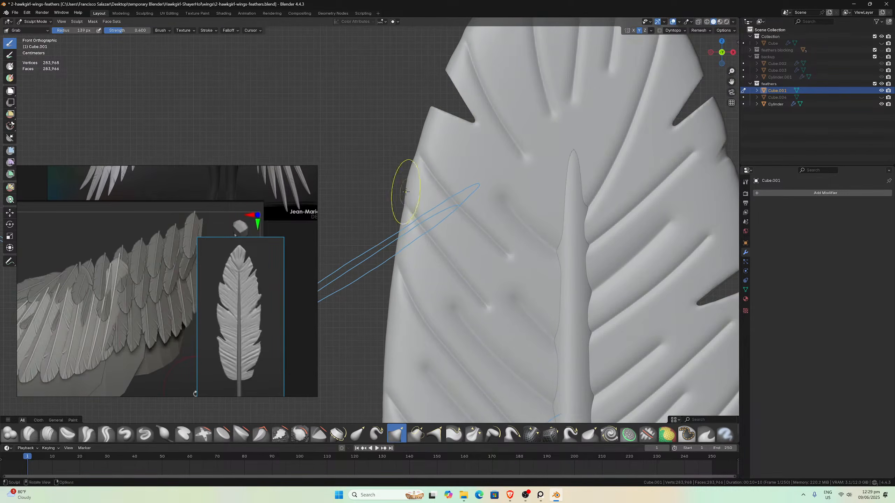
drag(406, 193, 401, 192)
scroll(427, 184, down, 4)
scroll(427, 184, up, 5)
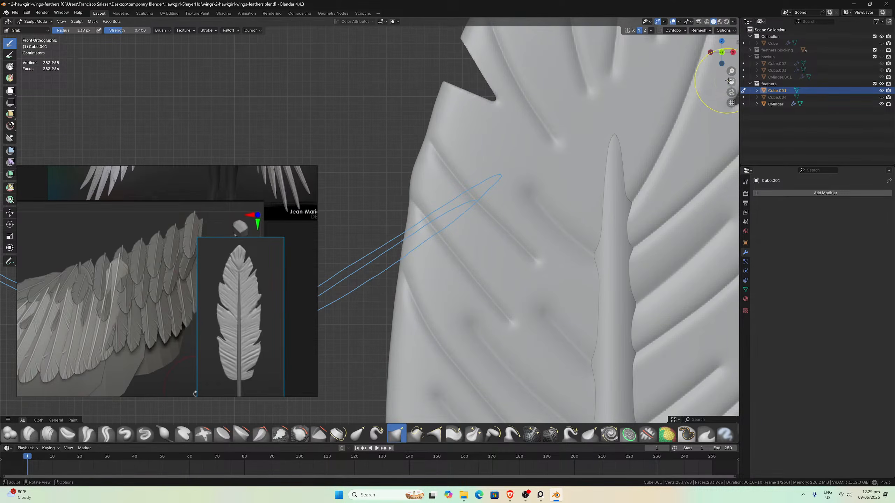
- Pull the left edge outward around mid-height into a rounded barb bulge
drag(730, 81, 750, 2)
scroll(402, 309, down, 2)
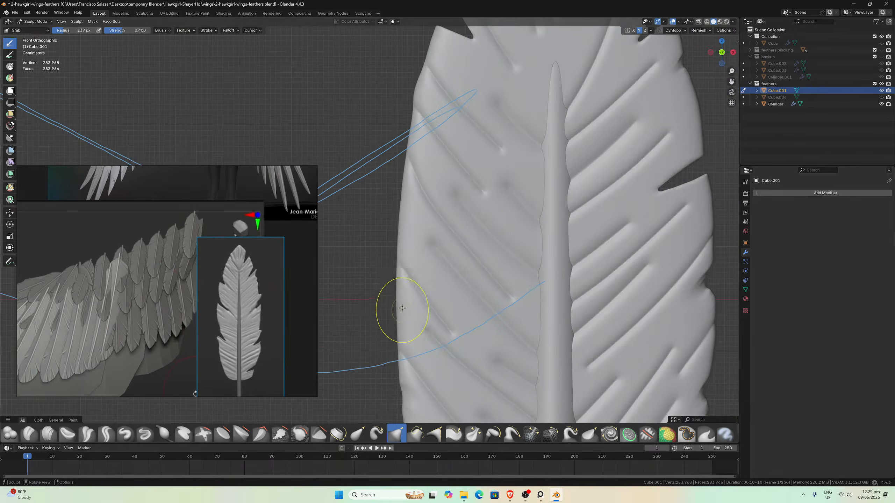
drag(396, 283, 391, 281)
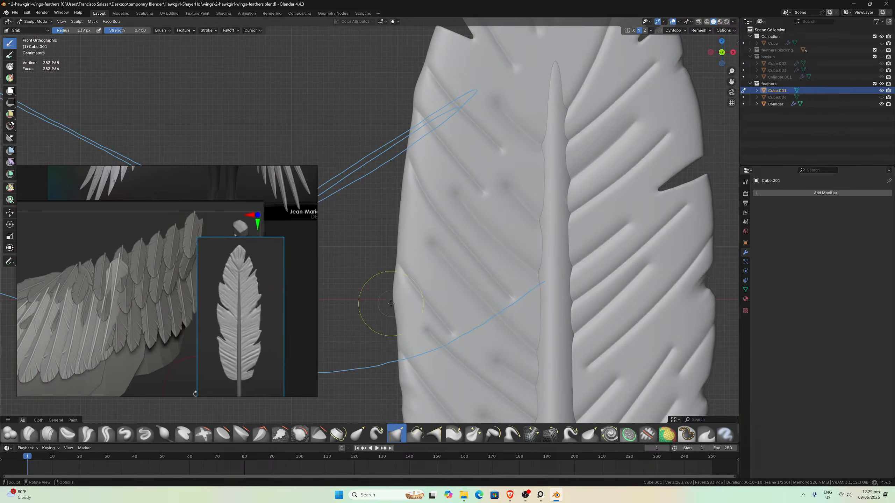
mouse_move(400, 324)
mouse_down()
mouse_move(395, 318)
mouse_move(399, 330)
mouse_up()
scroll(414, 262, up, 2)
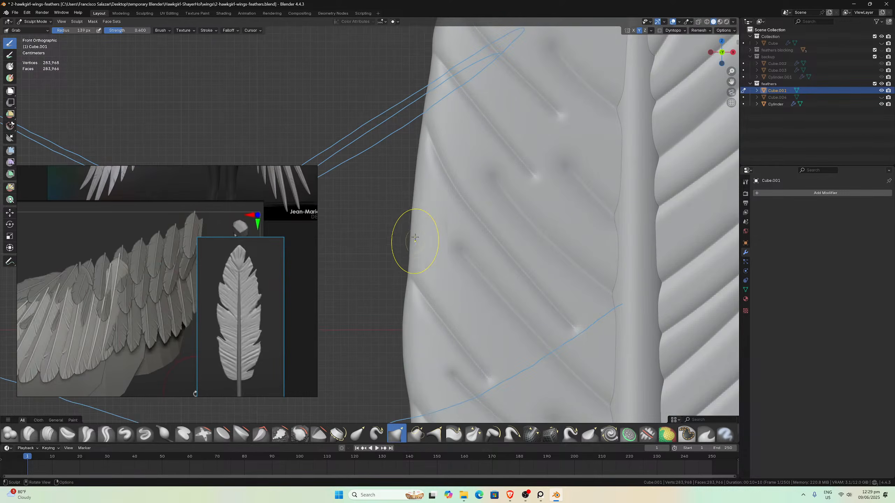
- Shape the left edge just above the mid-height bulge into a shallow wave with Grab strokes and save the file
drag(415, 237, 412, 165)
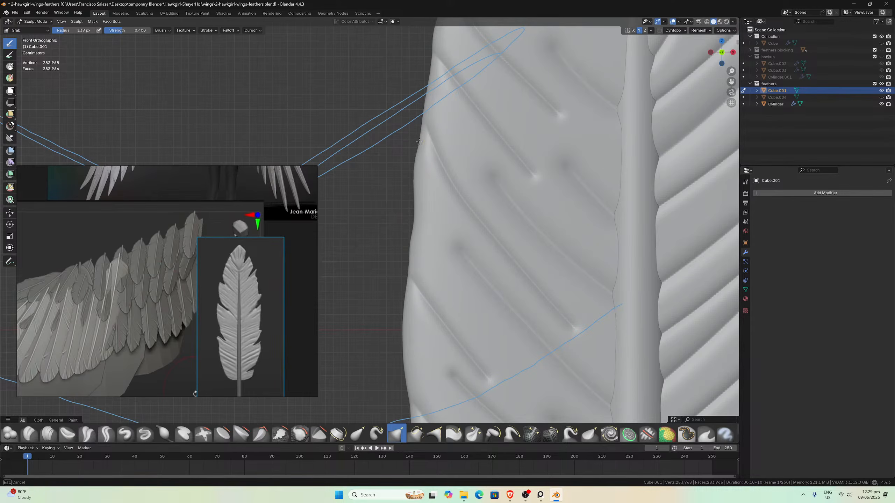
drag(413, 180, 410, 190)
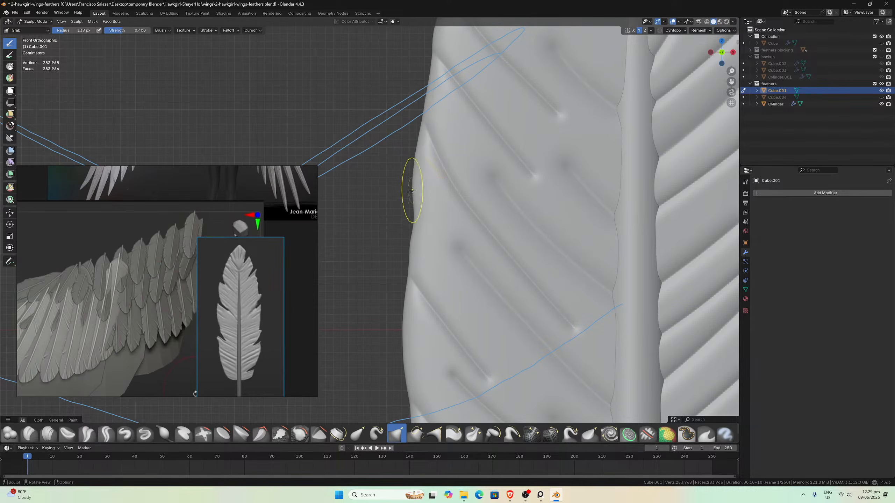
scroll(412, 190, down, 2)
key(ctrl+s)
scroll(440, 193, down, 2)
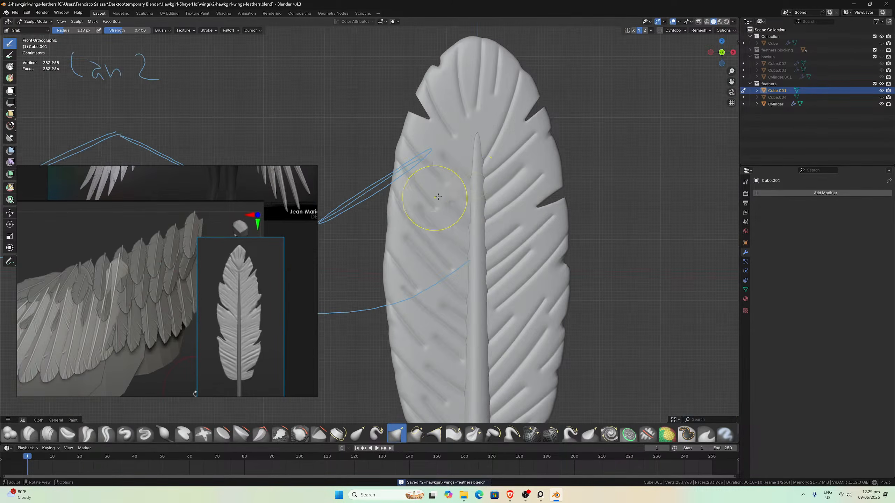
- Adjust the inner corner of the left cut notch near the feather's tip with a Grab stroke
scroll(511, 183, up, 2)
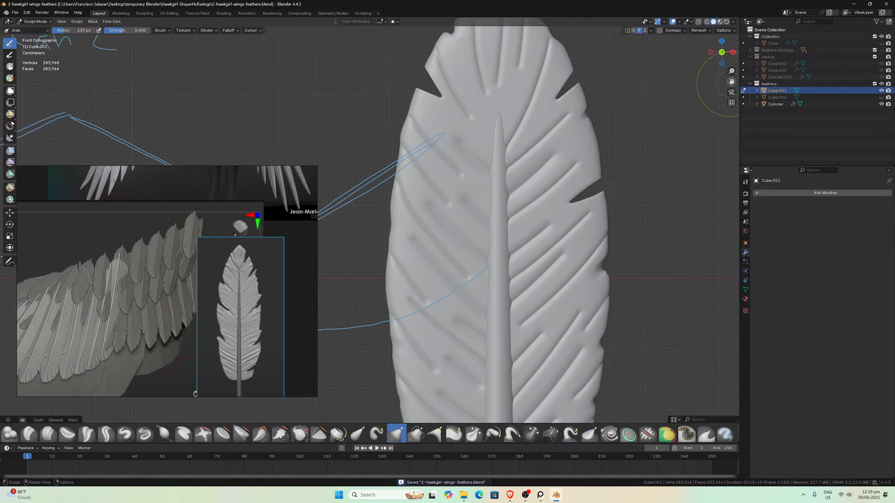
drag(731, 81, 752, 197)
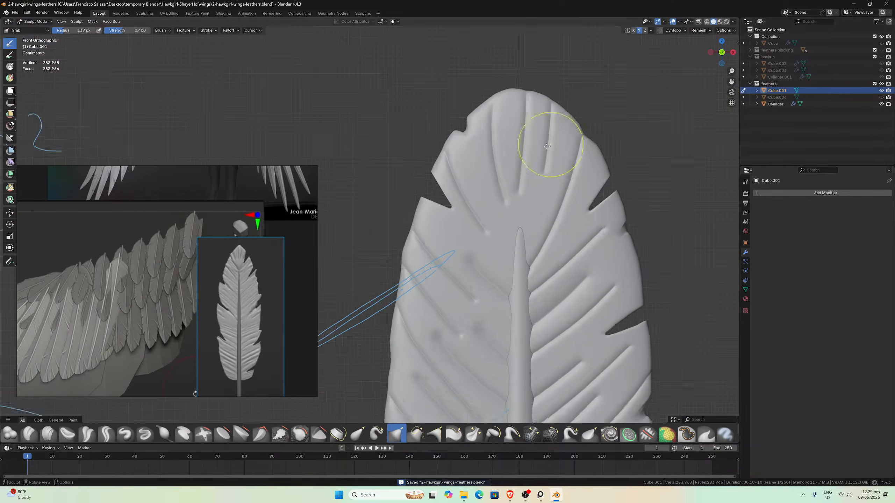
scroll(547, 146, up, 5)
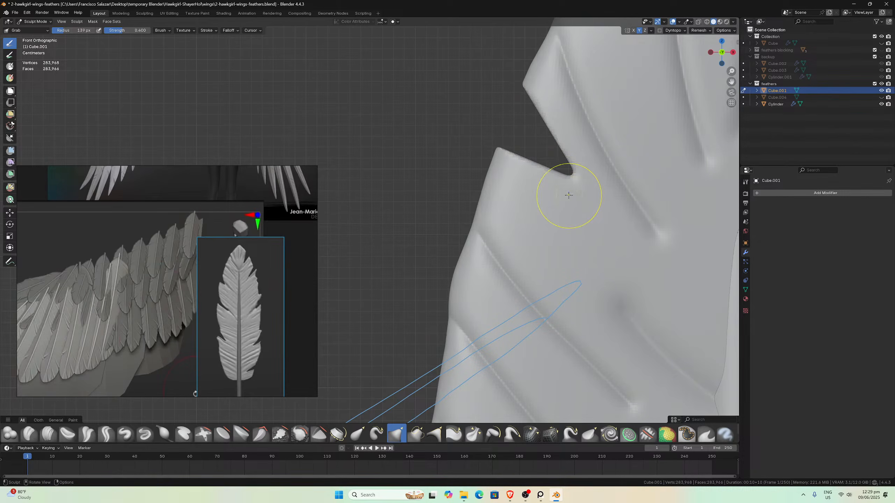
drag(568, 196, 569, 170)
scroll(570, 170, down, 4)
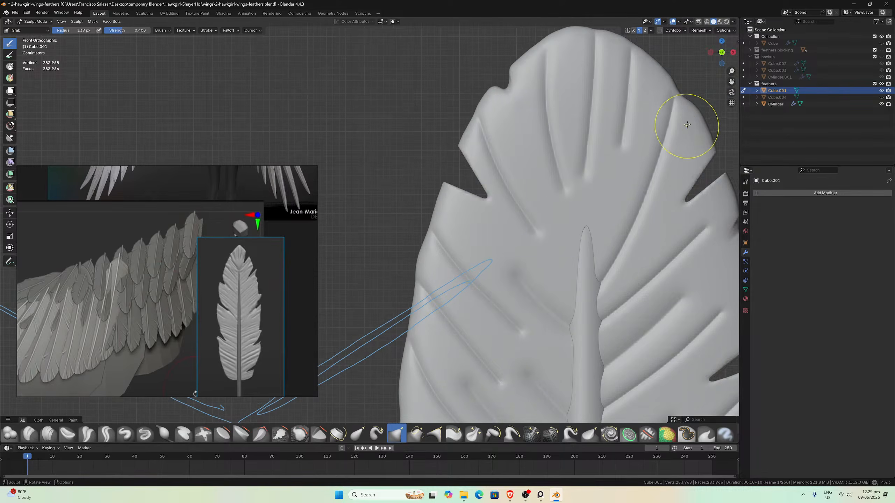
- Grab the lower edges near the feather's base into bumps and small nicks where the grooves meet the outline
shift+middle_drag(529, 353, 529, 57)
shift+middle_drag(616, 270, 600, 236)
scroll(451, 240, up, 3)
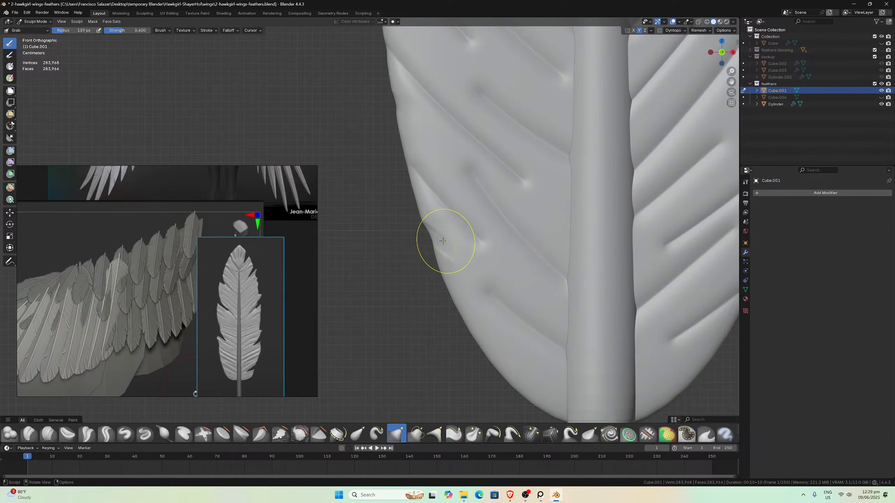
scroll(451, 285, down, 1)
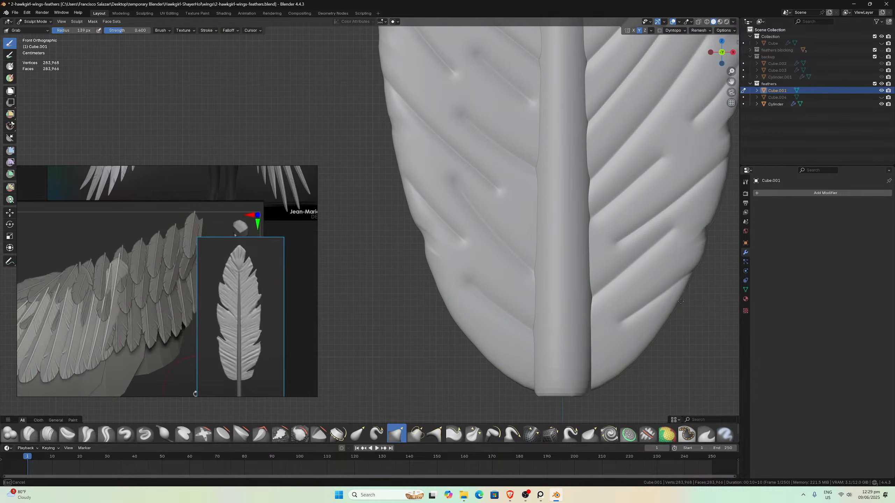
drag(401, 169, 398, 161)
scroll(398, 144, up, 3)
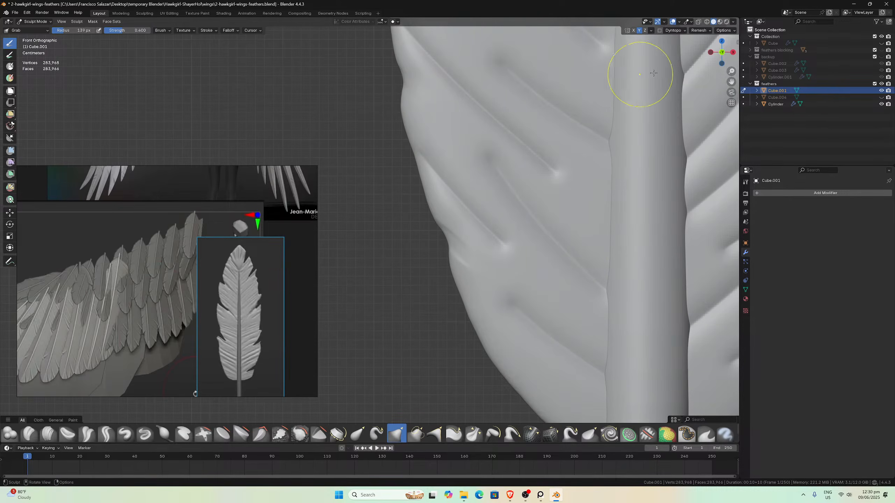
- Reshape the left edge just below mid-height into soft bumps between the grooves and check the whole feather's silhouette
scroll(645, 74, up, 3)
ctrl+scroll(499, 206, up, 1)
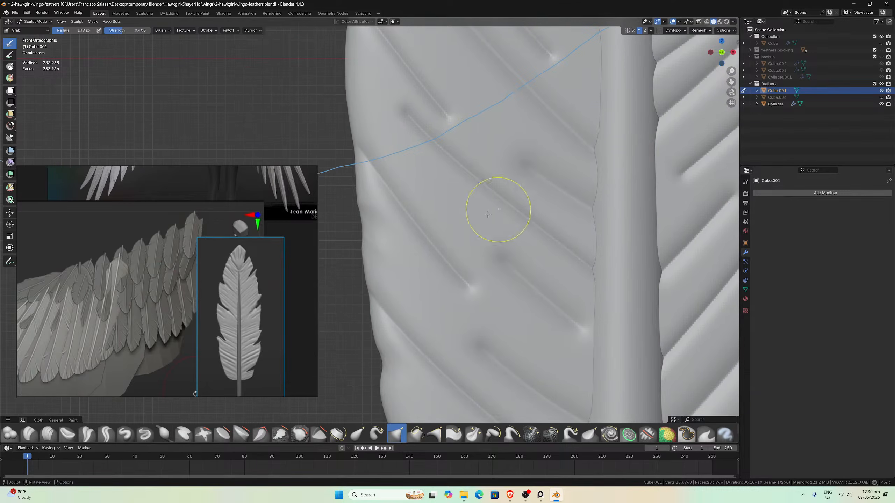
scroll(370, 253, down, 1)
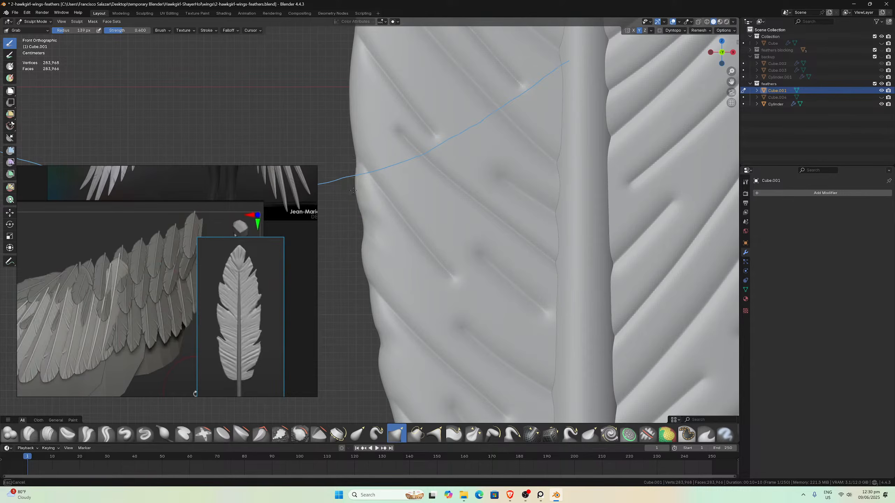
scroll(353, 191, down, 8)
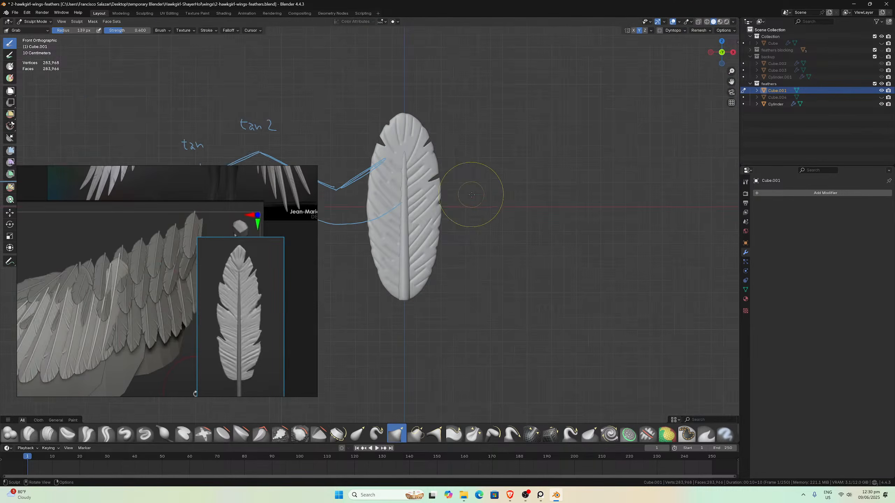
scroll(472, 195, up, 2)
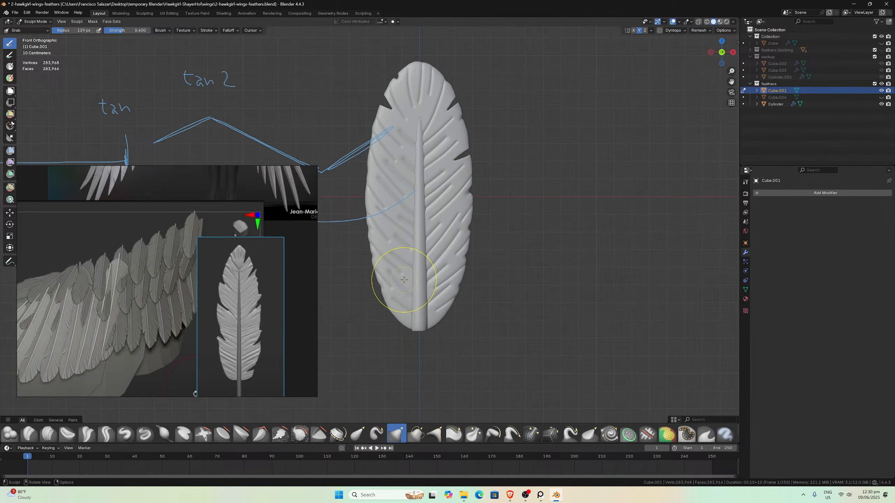
scroll(397, 286, up, 2)
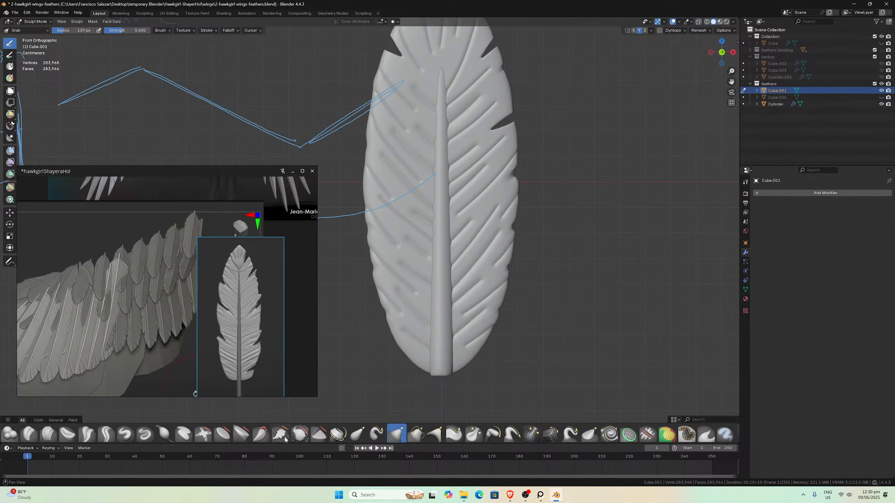
- Pinch the groove ends on the feather's lower left half using the Pinch/Magnify brush at a 70 px radius
click(474, 435)
scroll(456, 340, up, 5)
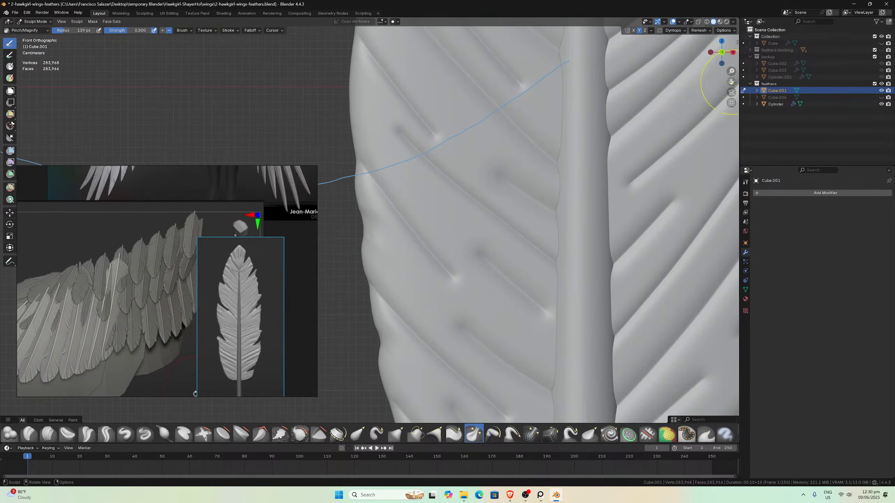
drag(731, 82, 712, 21)
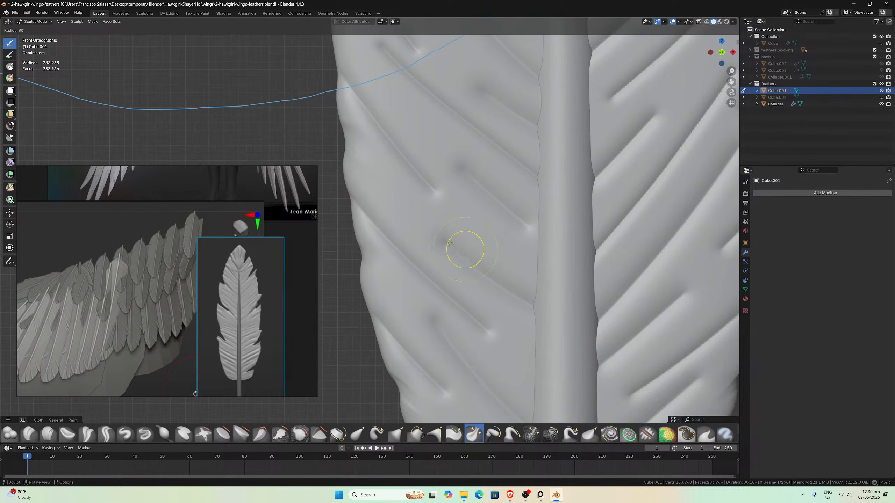
key(f)
click(436, 234)
drag(436, 233, 479, 278)
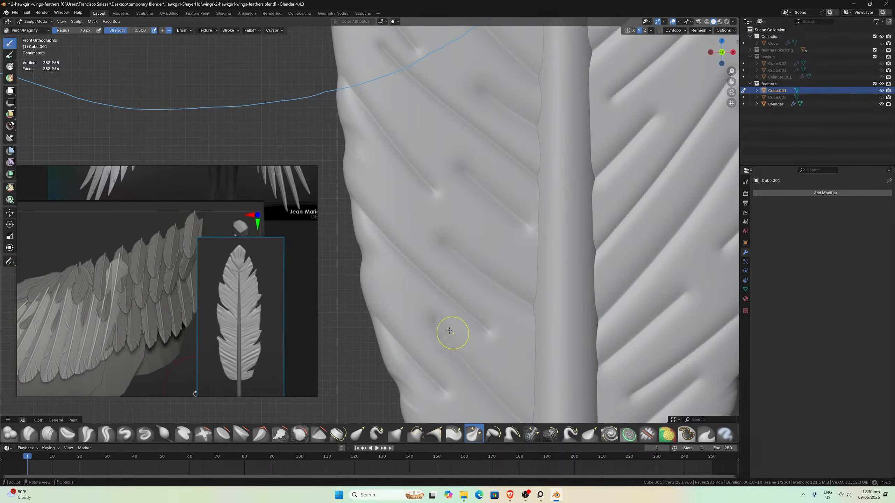
drag(450, 331, 431, 312)
mouse_move(454, 174)
mouse_down()
mouse_move(476, 184)
mouse_move(433, 180)
mouse_move(424, 166)
mouse_up()
drag(666, 98, 670, 102)
drag(731, 81, 480, 234)
drag(402, 222, 434, 253)
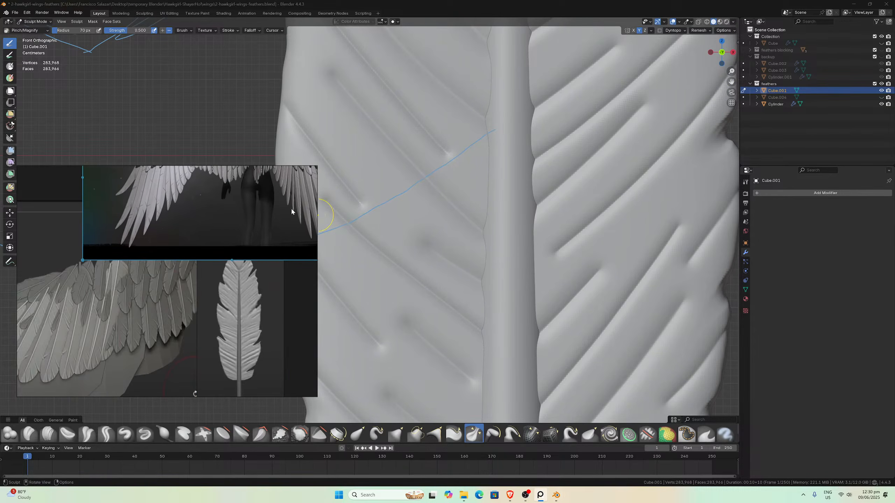
- Pinch the groove ends on the feather's upper left half and above the shaft's tip
drag(731, 82, 721, 87)
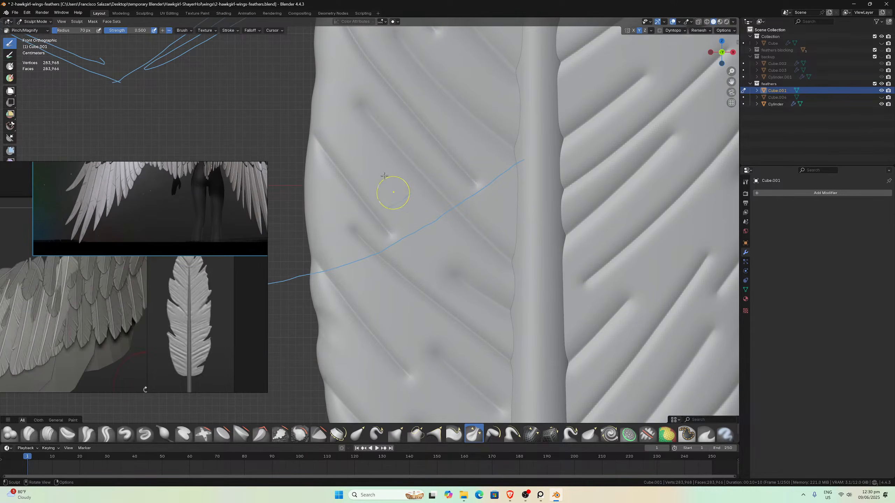
key(d)
key(d)
drag(730, 81, 693, 289)
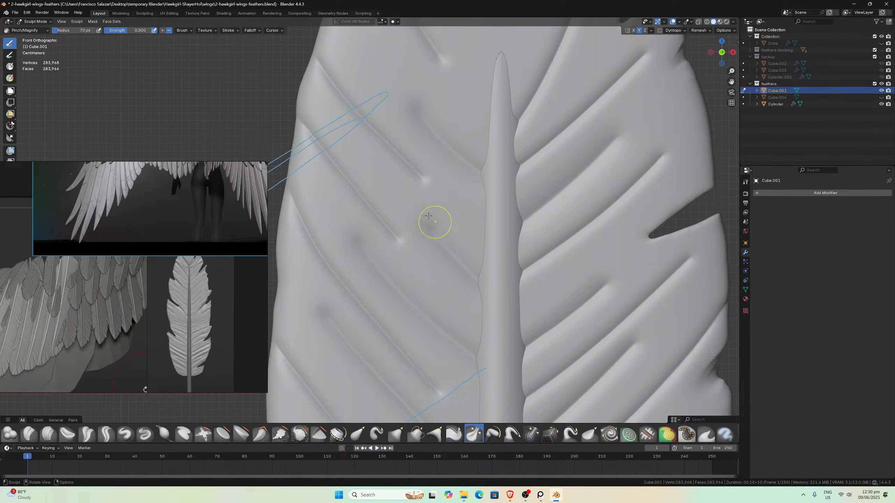
drag(441, 215, 421, 175)
drag(445, 148, 448, 149)
drag(731, 82, 726, 198)
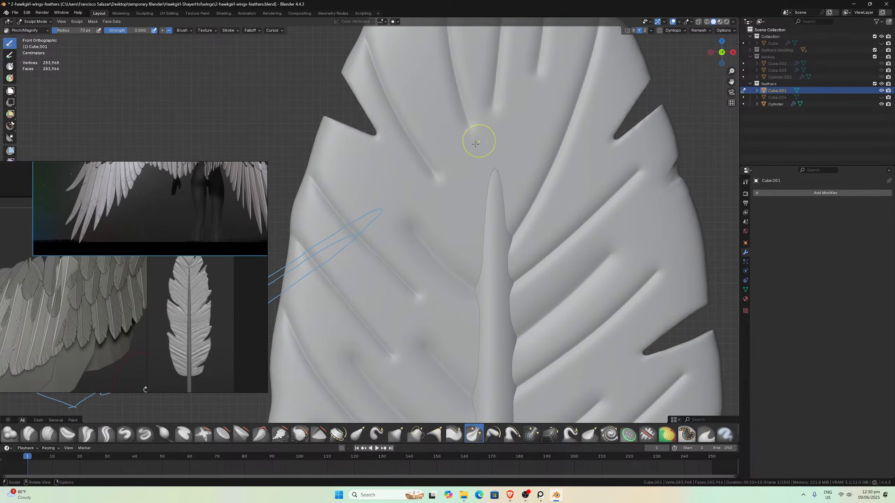
drag(441, 176, 449, 190)
drag(494, 131, 496, 85)
- Pinch the grooves on the feather's right half, working from the cut notch down towards the base
scroll(542, 159, down, 2)
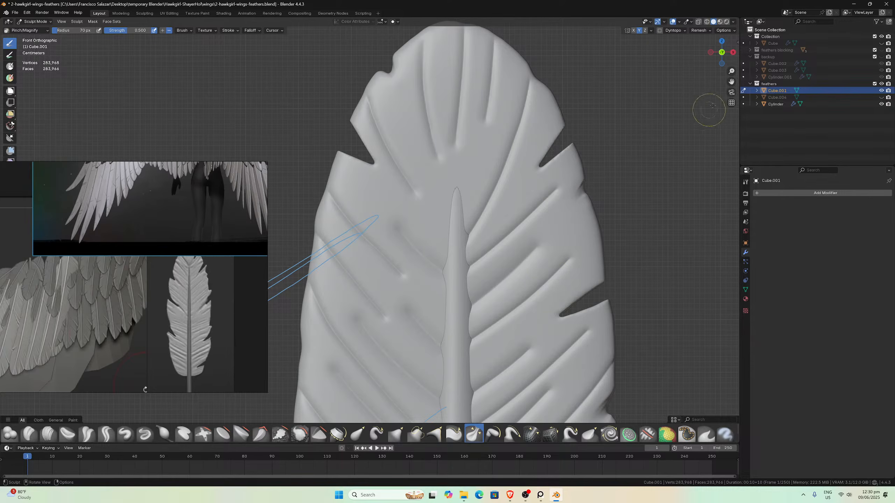
drag(732, 81, 705, 2)
scroll(574, 235, up, 2)
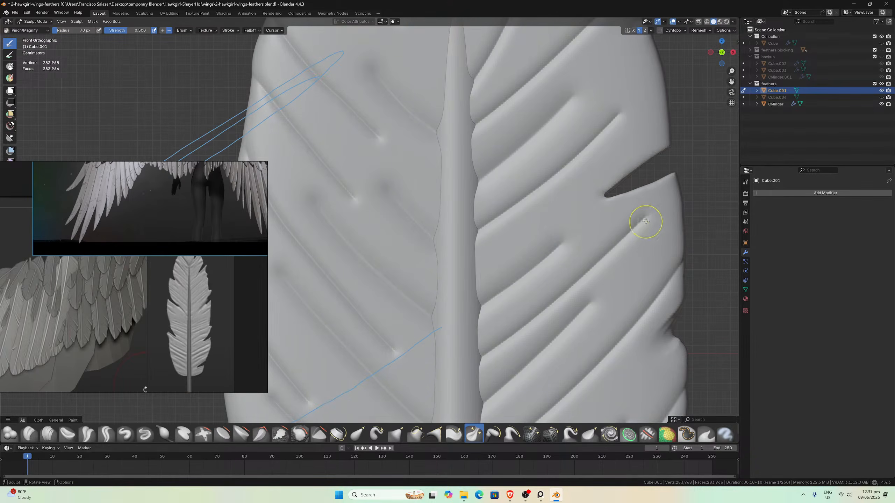
drag(646, 221, 573, 326)
drag(732, 82, 695, 2)
scroll(507, 294, down, 1)
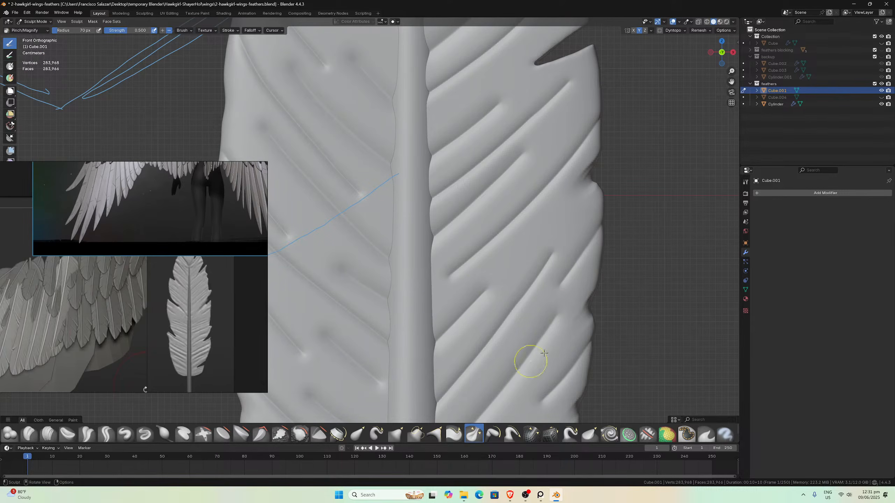
drag(533, 394, 605, 328)
drag(731, 82, 737, 12)
drag(732, 82, 734, 0)
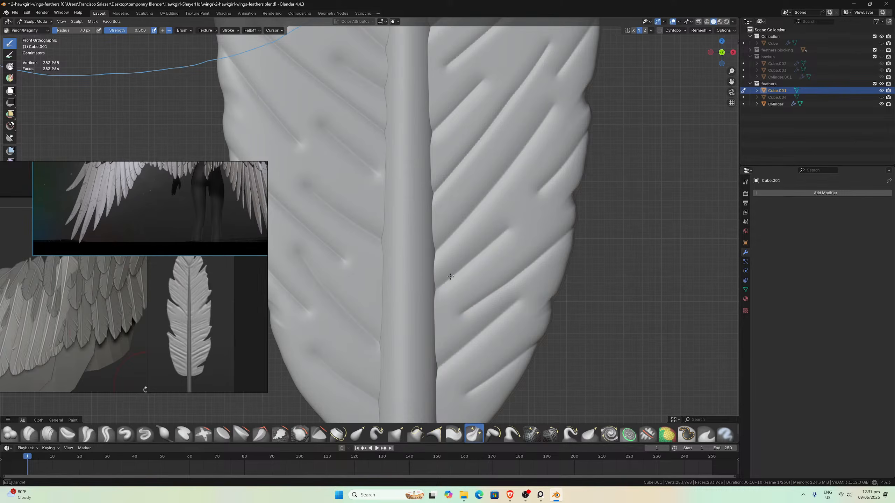
- Enlarge the Grab brush radius to 189 px and pull the feather's lower left and right edges outward to fill out the base
key(shift+s)
scroll(476, 260, down, 4)
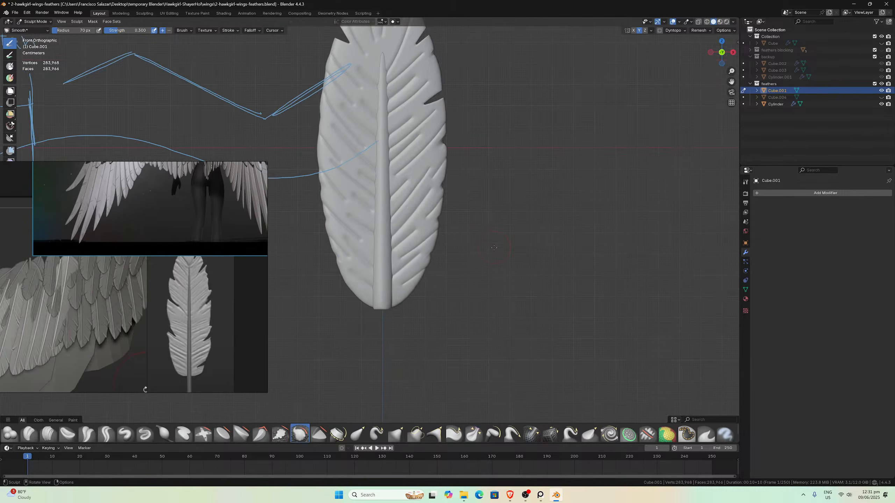
scroll(522, 150, down, 3)
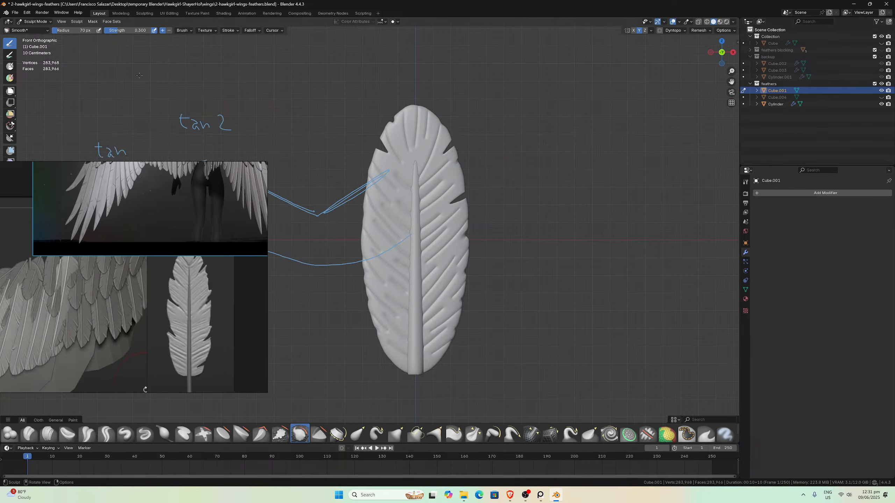
scroll(471, 236, up, 1)
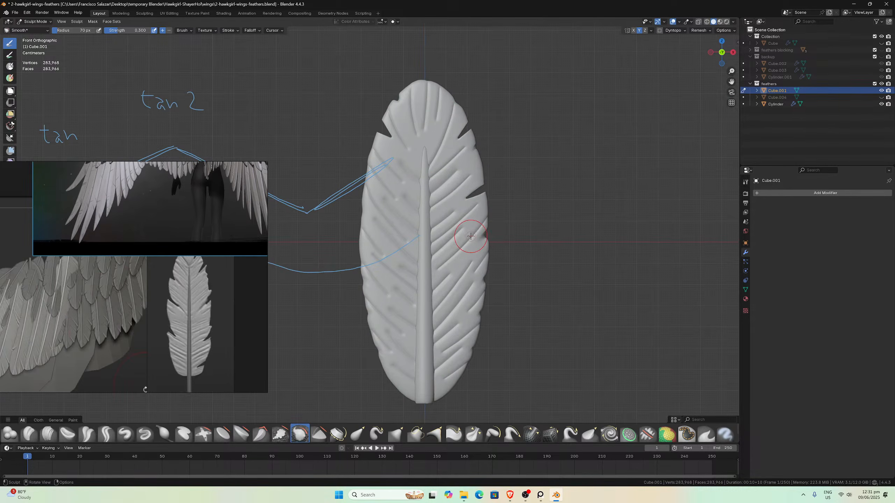
scroll(145, 249, down, 1)
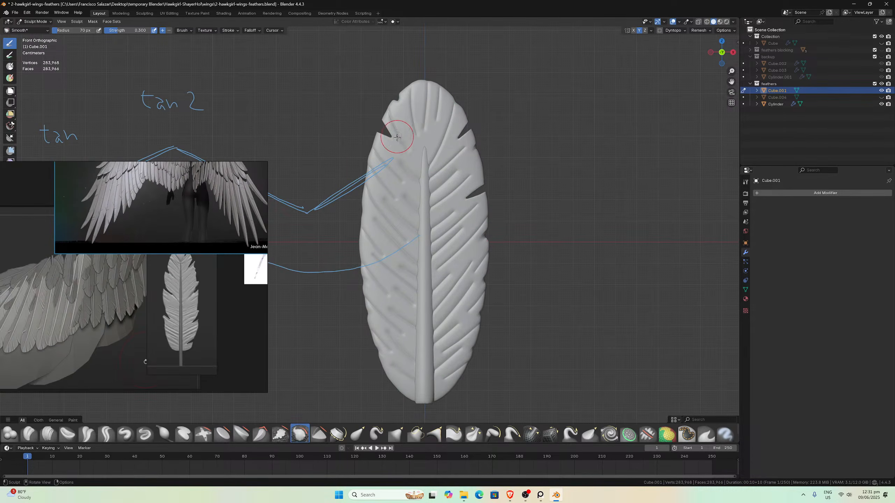
key(g)
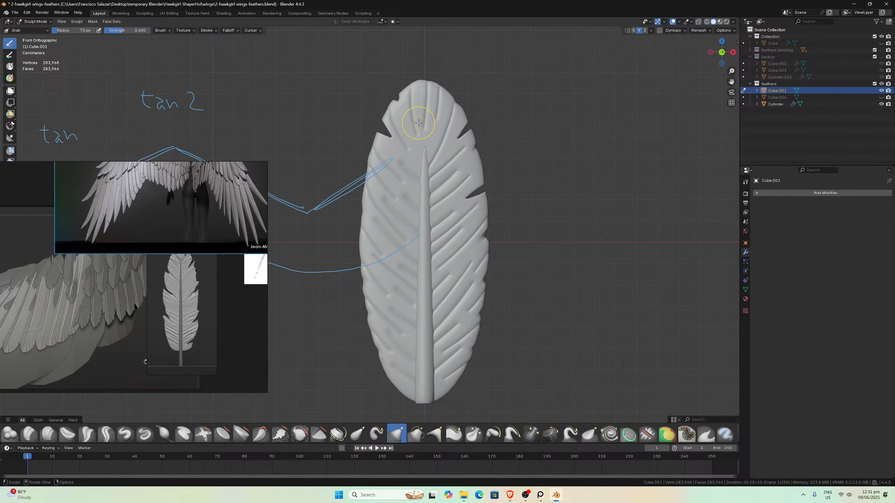
key(f)
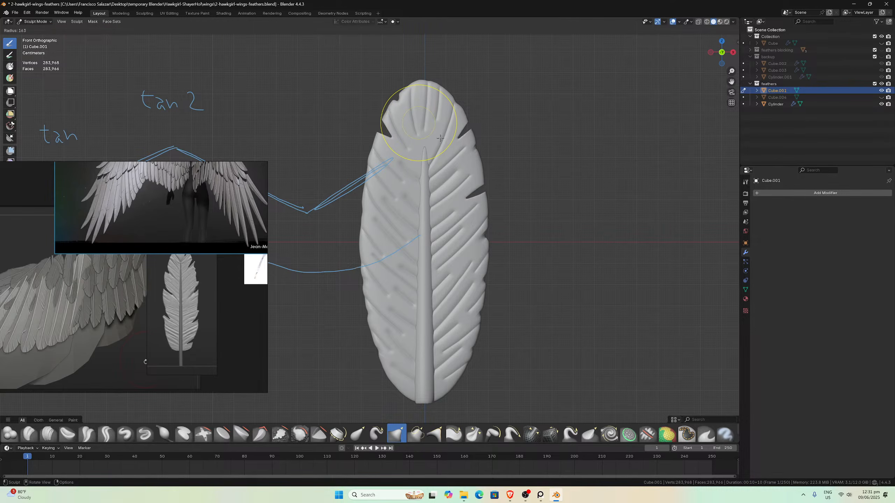
click(445, 142)
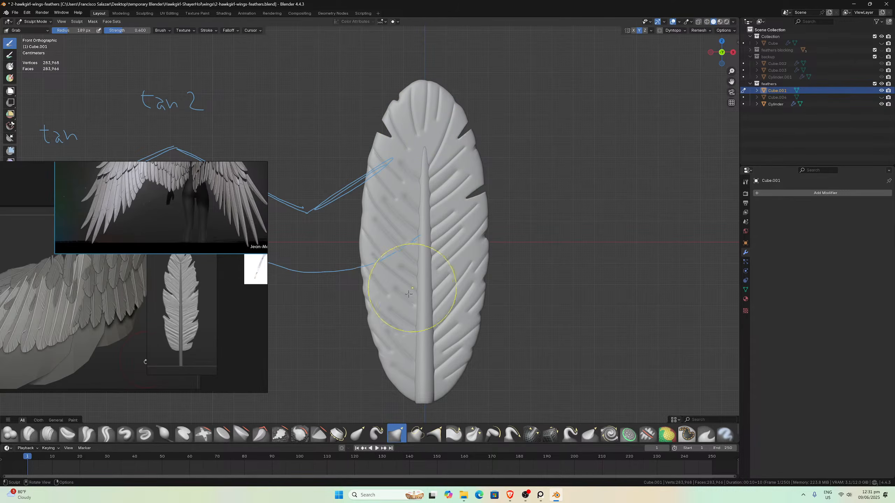
scroll(385, 346, up, 1)
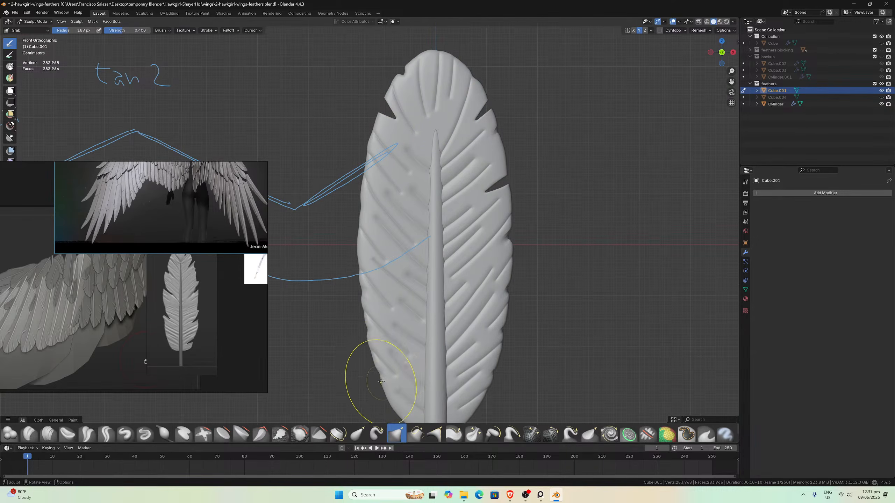
drag(381, 371, 377, 382)
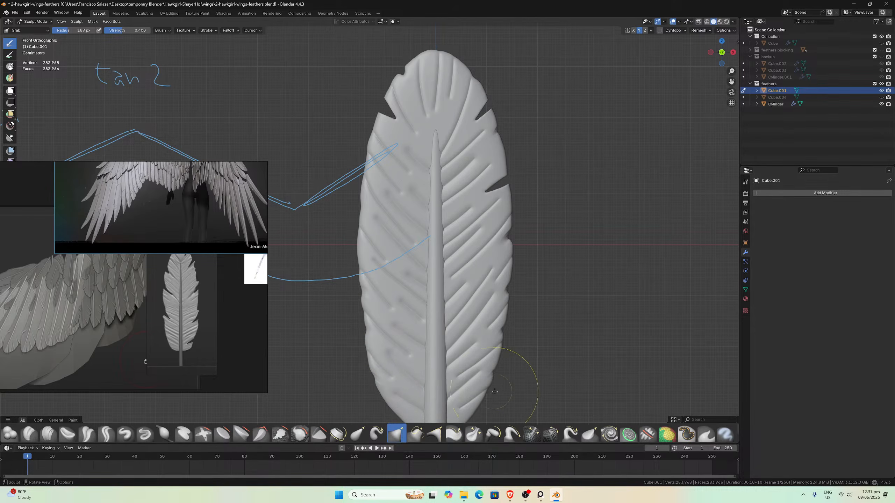
mouse_move(502, 373)
mouse_down()
mouse_move(493, 375)
mouse_move(513, 366)
mouse_move(502, 351)
mouse_move(507, 336)
mouse_up()
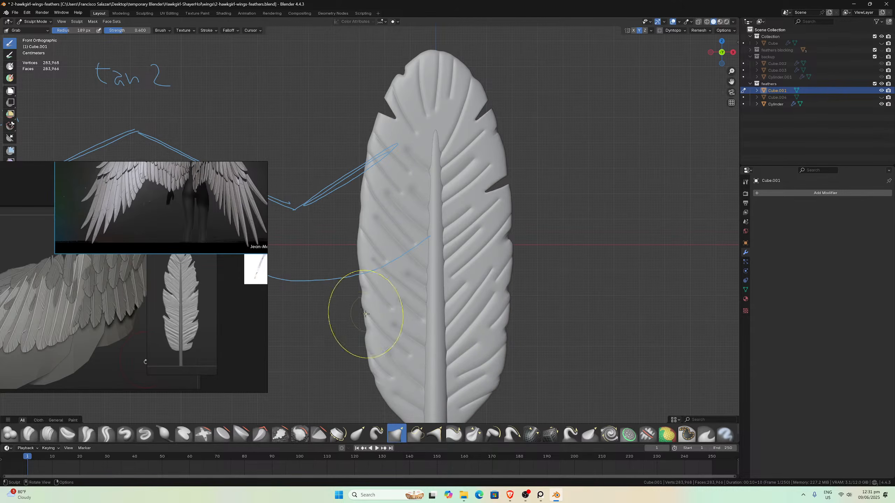
- Widen the feather's outline at mid-height on both sides and along the upper left edge with small Grab strokes
drag(365, 314, 360, 311)
drag(361, 265, 357, 282)
drag(518, 271, 516, 261)
drag(510, 216, 512, 214)
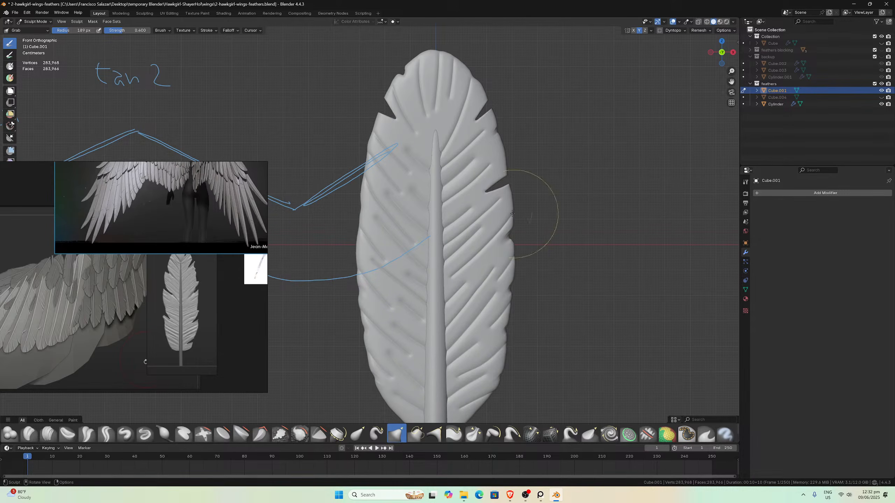
mouse_move(371, 153)
mouse_down()
mouse_move(369, 201)
mouse_move(358, 203)
mouse_move(371, 174)
mouse_move(362, 168)
mouse_move(365, 148)
mouse_up()
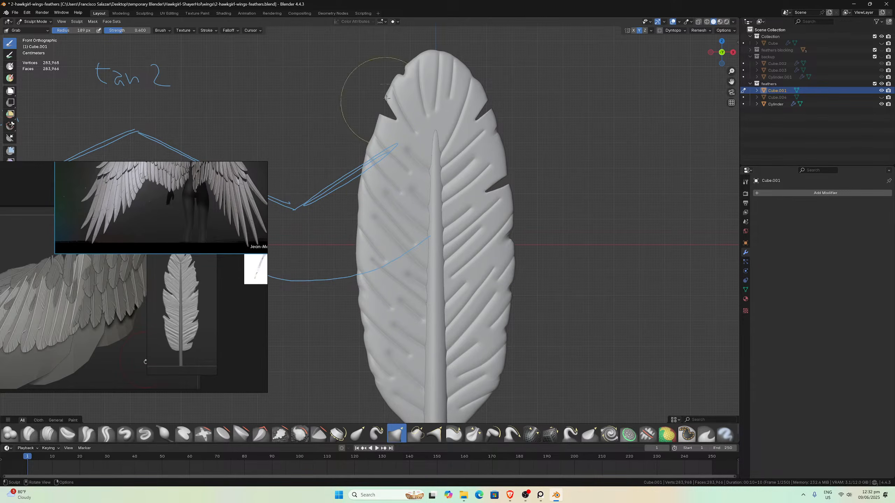
- Grab both sides of the feather's tip inward above the upper notches to taper it into a narrower point
drag(390, 90, 395, 91)
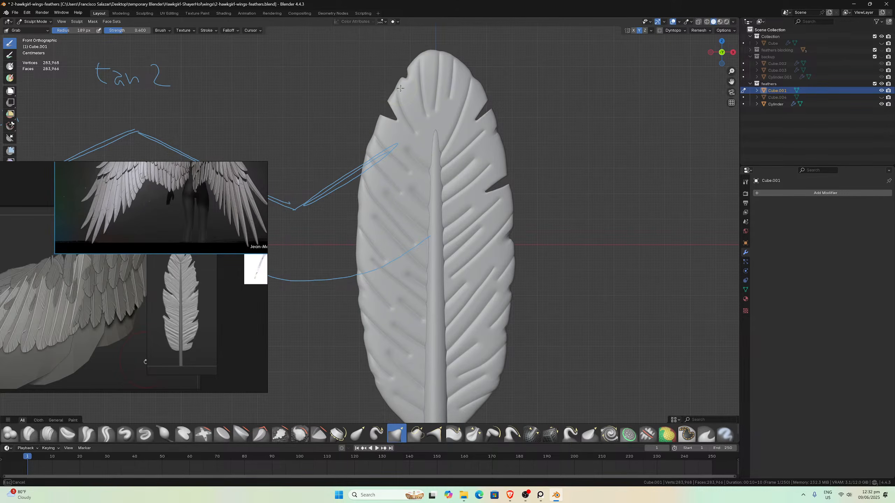
drag(732, 82, 721, 160)
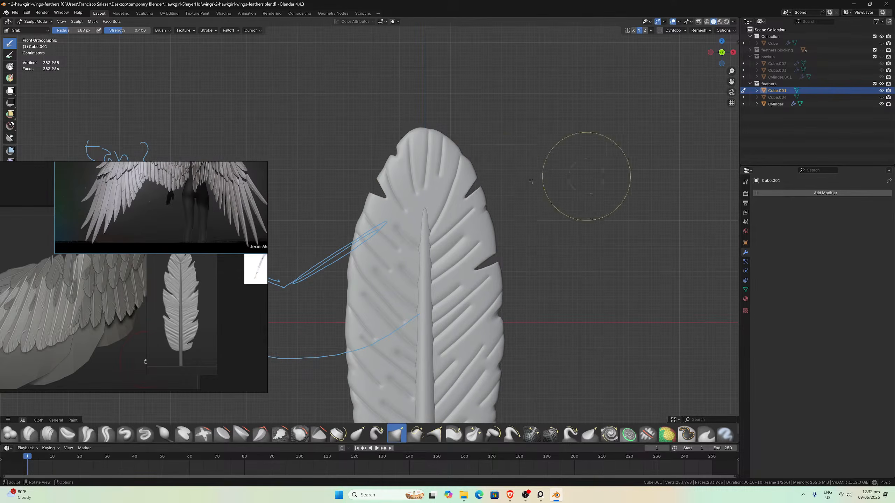
mouse_move(446, 138)
mouse_down()
mouse_move(409, 138)
mouse_move(409, 149)
mouse_up()
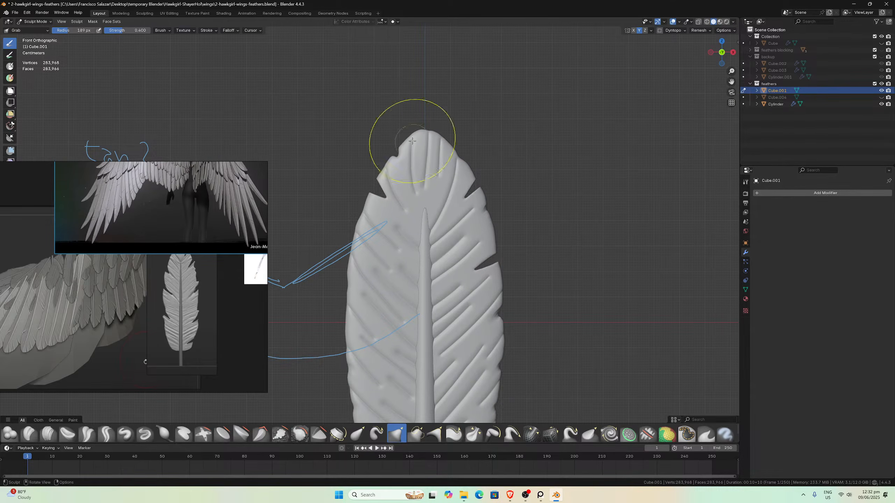
mouse_move(462, 168)
mouse_down()
mouse_move(427, 154)
mouse_move(439, 136)
mouse_up()
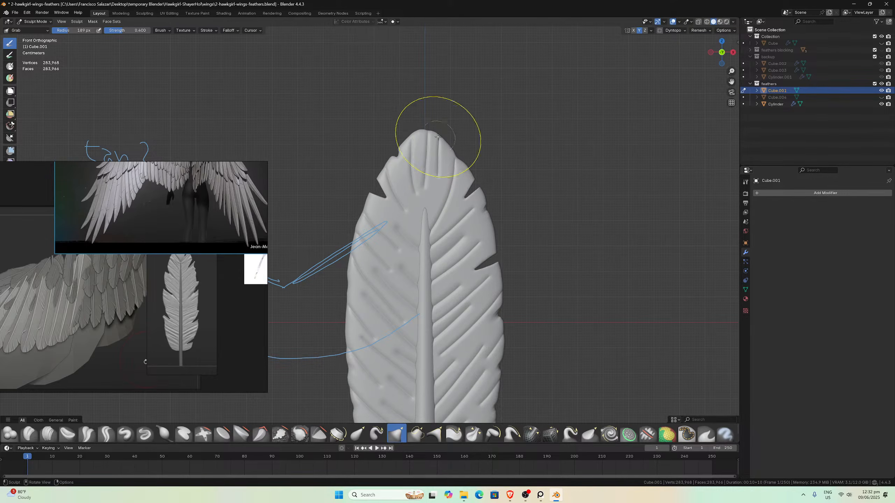
scroll(440, 142, up, 3)
drag(450, 62, 463, 34)
- Examine the whole feather's silhouette and proportions from the front and at an angle against the reference
scroll(564, 206, down, 5)
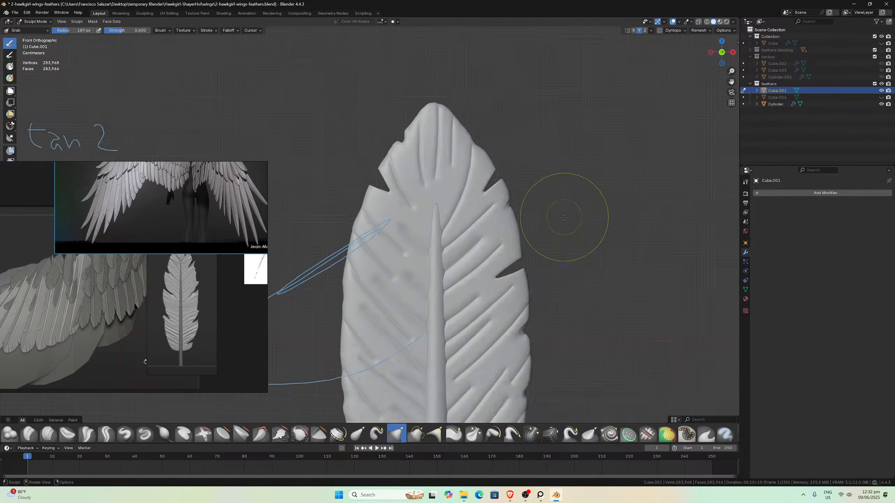
scroll(512, 264, down, 1)
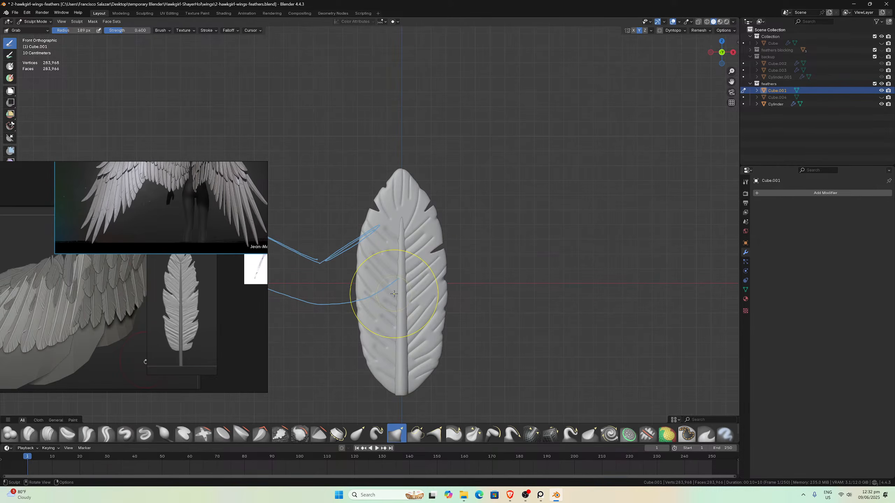
mouse_move(405, 282)
middle_down()
mouse_move(416, 284)
mouse_move(385, 279)
mouse_move(423, 281)
mouse_move(396, 280)
mouse_move(414, 279)
middle_up()
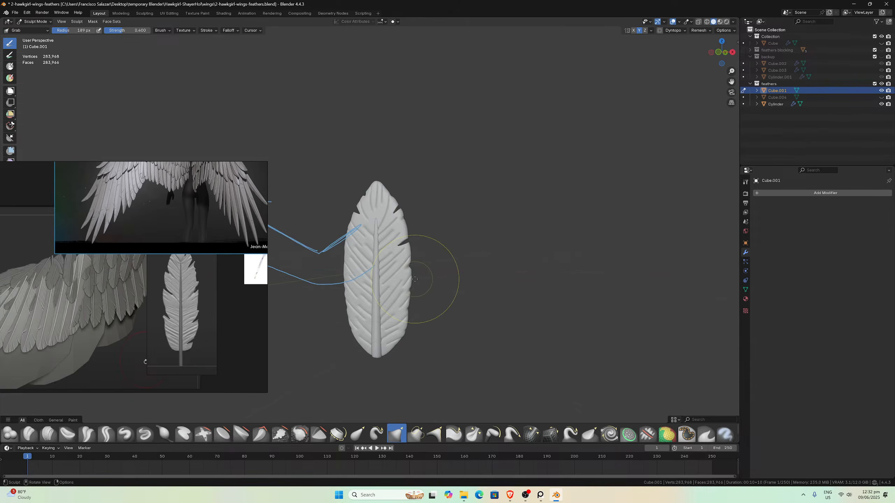
key(KP_1)
scroll(415, 279, up, 2)
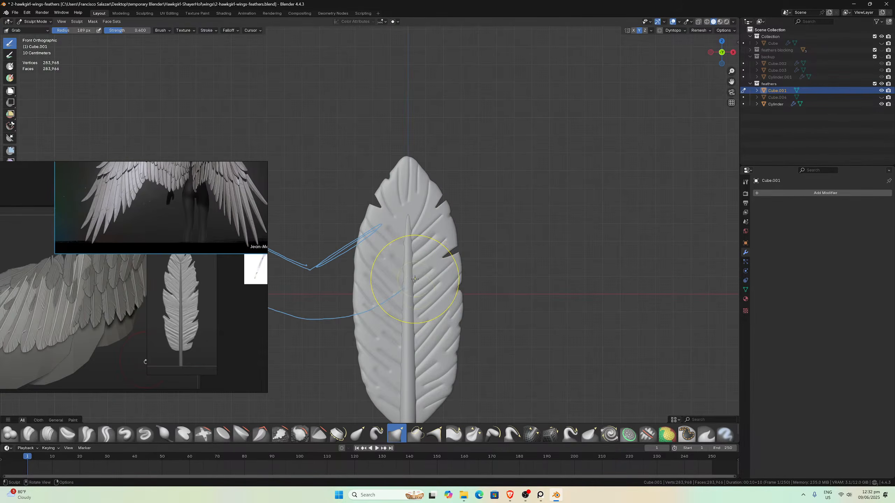
scroll(415, 282, up, 1)
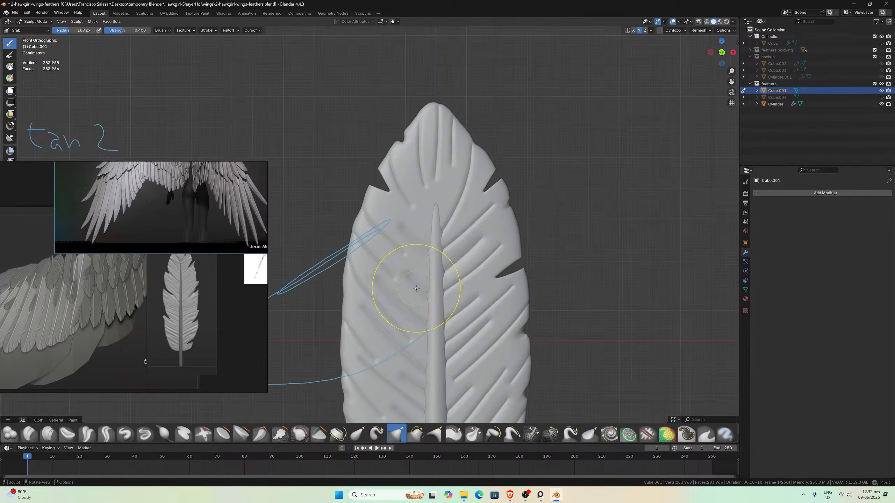
scroll(416, 288, down, 3)
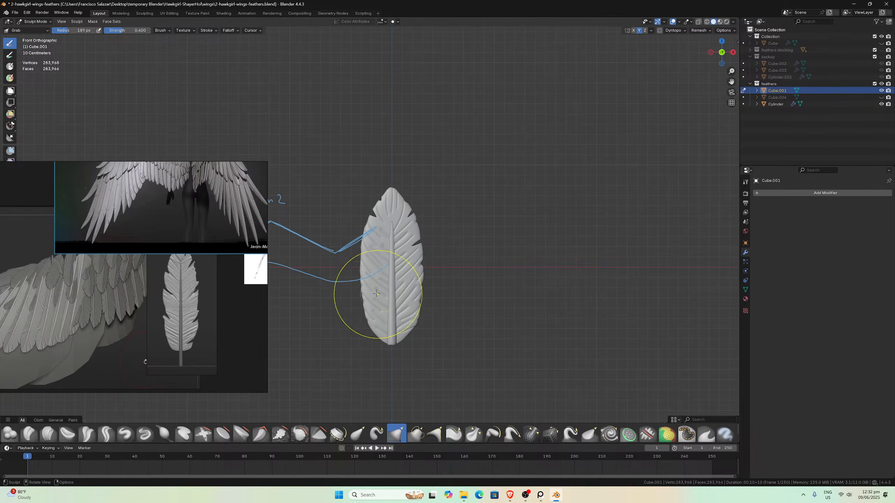
scroll(359, 279, down, 3)
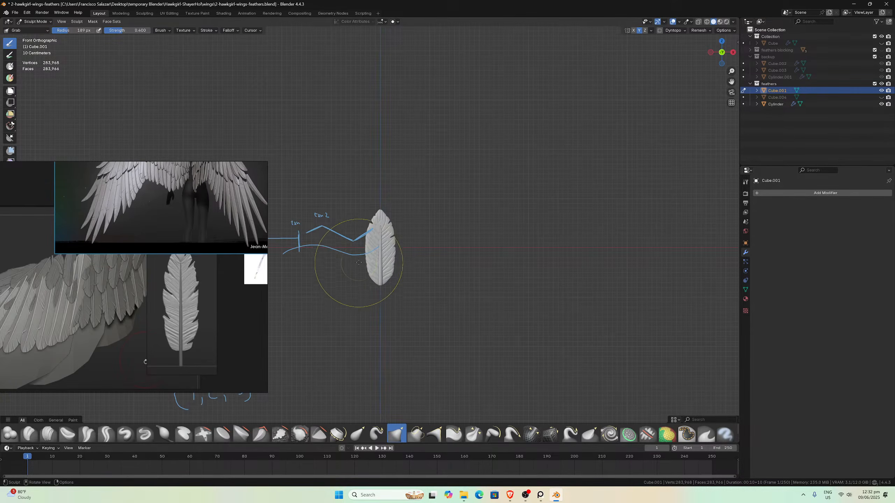
- Nudge the feather's left edge inward at mid-height and near the upper left notch with small Grab strokes
scroll(360, 274, up, 2)
drag(360, 272, 368, 261)
drag(366, 227, 369, 229)
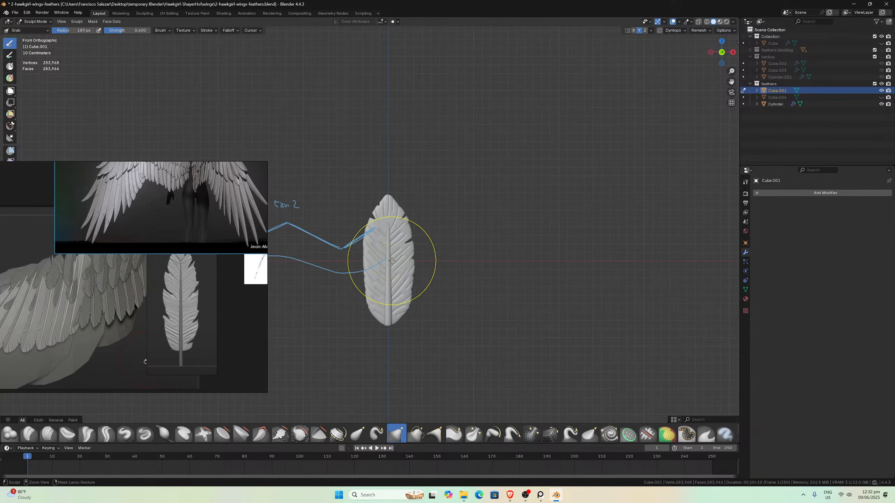
- Examine the feather's outline from the front and side against close-ups of the reference feathers' notches and tips
scroll(398, 265, up, 3)
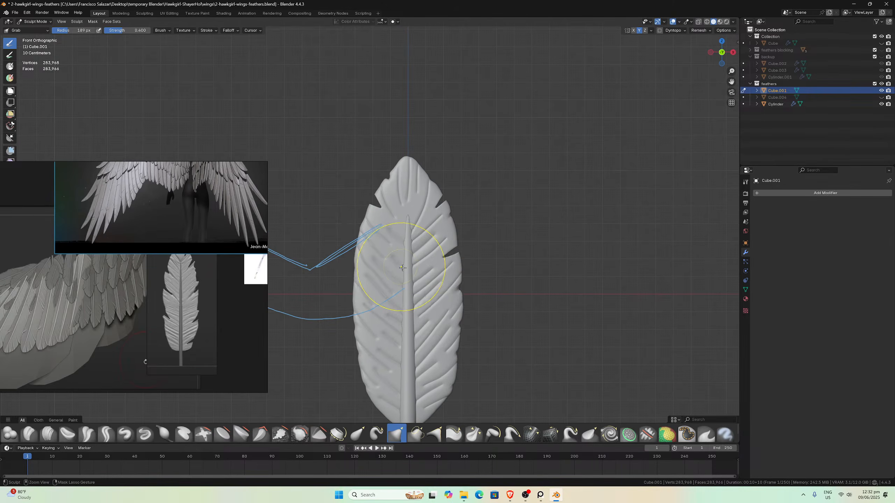
scroll(441, 262, down, 1)
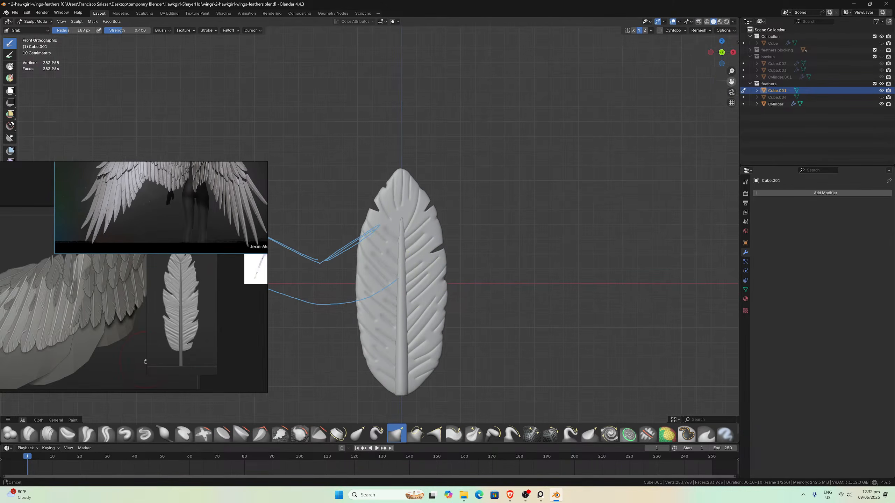
drag(731, 82, 749, 55)
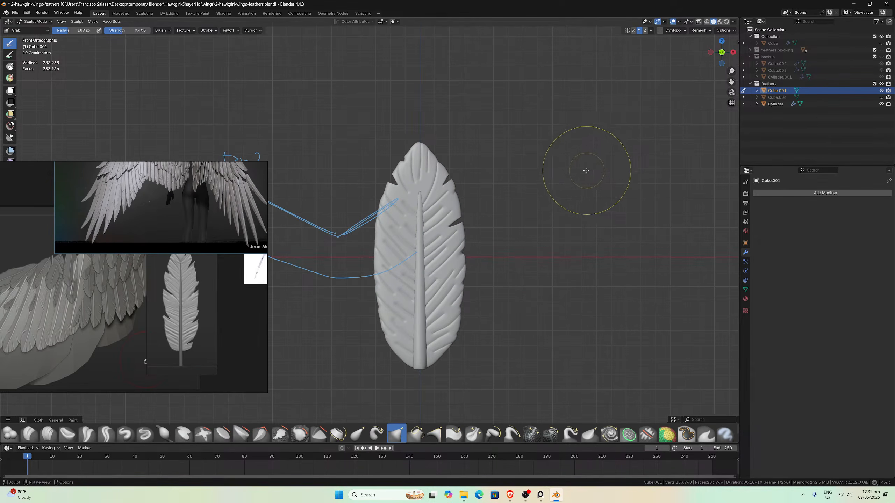
scroll(427, 269, up, 1)
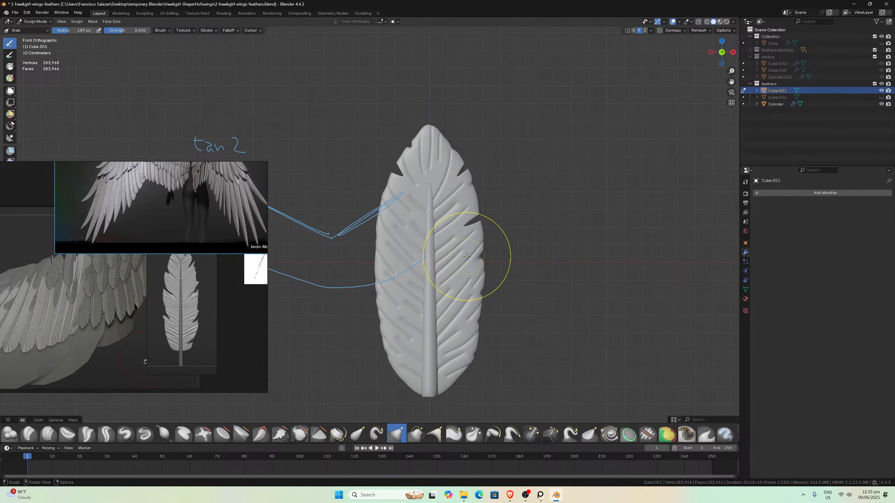
scroll(140, 306, up, 3)
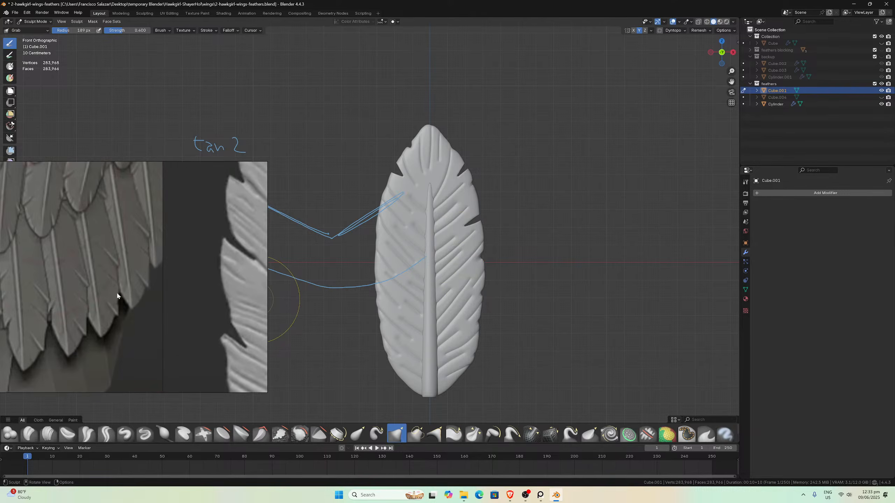
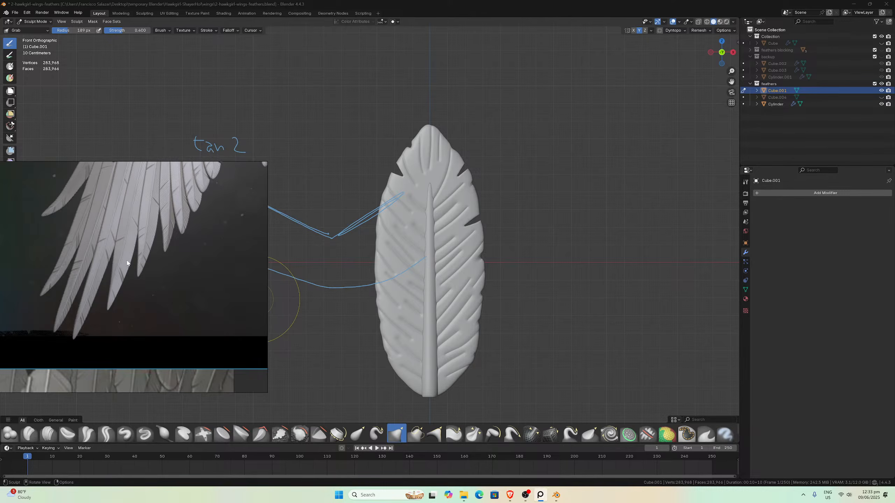
scroll(104, 293, up, 2)
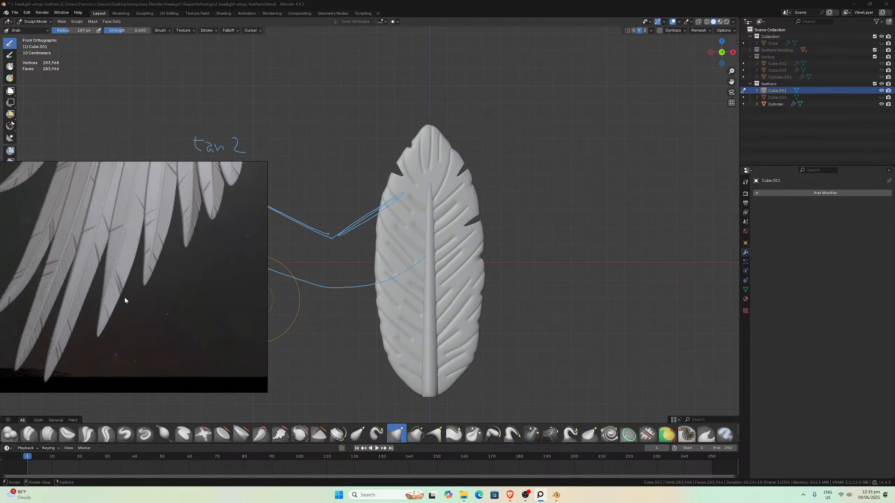
scroll(419, 256, down, 2)
mouse_move(419, 256)
middle_down()
mouse_move(335, 255)
mouse_move(330, 231)
middle_up()
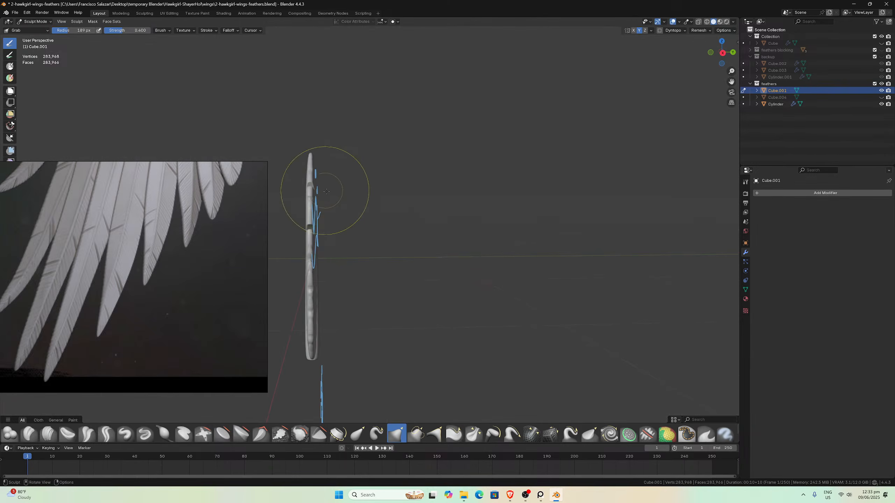
mouse_move(335, 193)
middle_down()
mouse_move(346, 256)
mouse_move(389, 266)
middle_up()
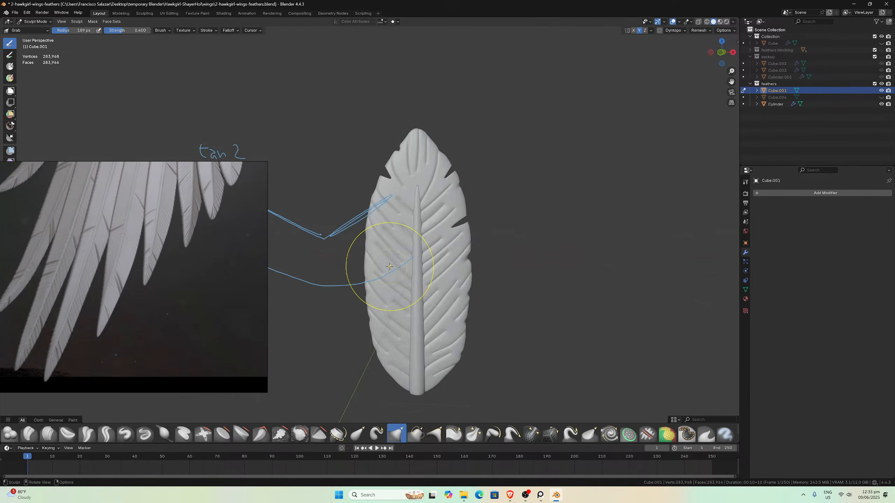
key(KP_1)
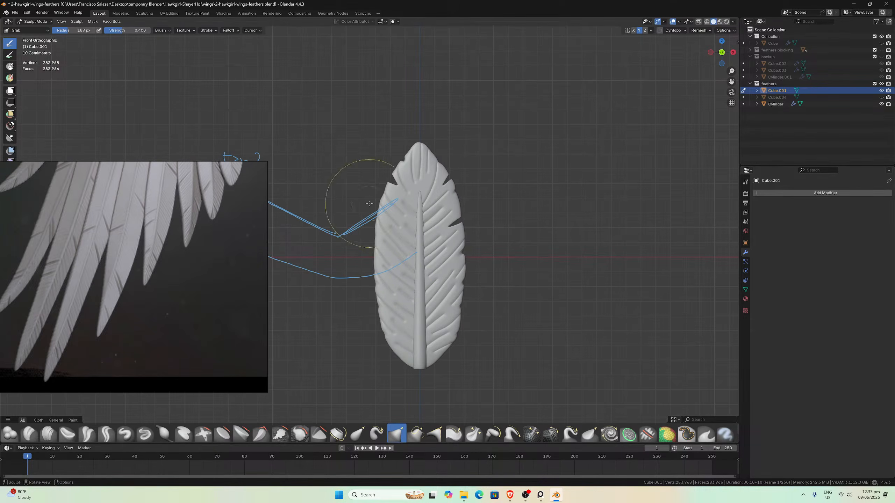
- Study the reference wing's feather layers, from the long outer feathers to the short upper rows
scroll(182, 234, down, 3)
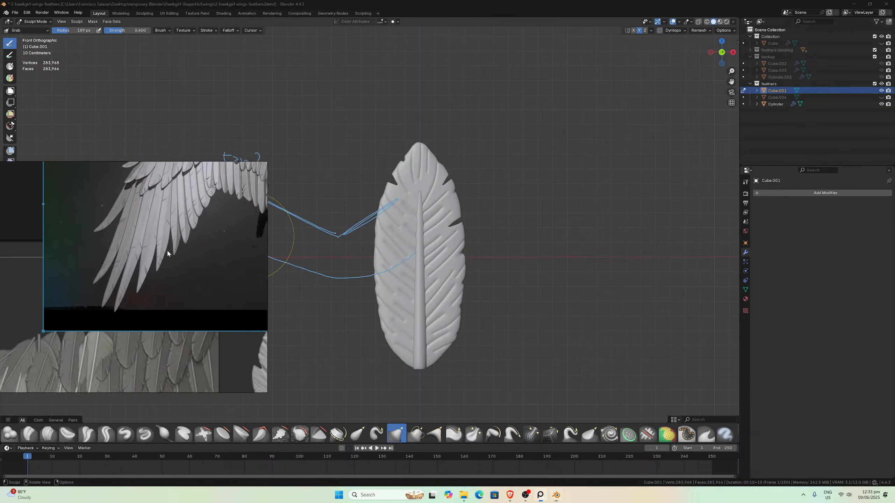
scroll(169, 257, up, 3)
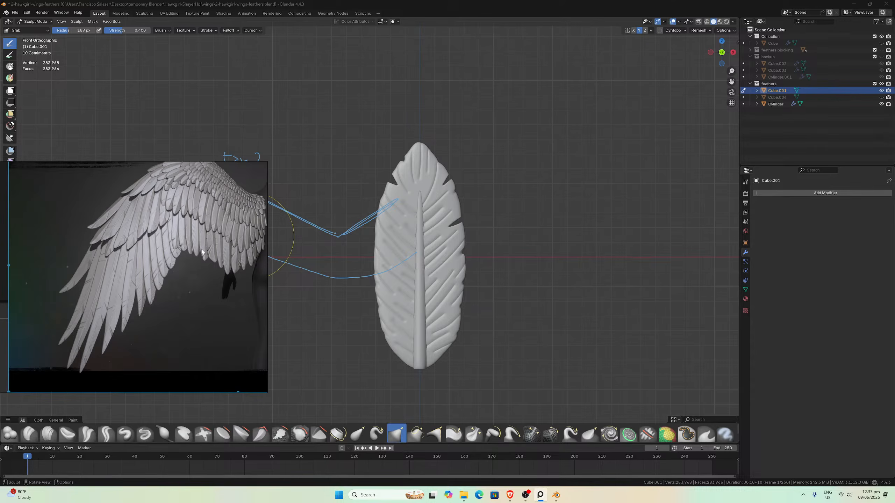
scroll(168, 241, up, 3)
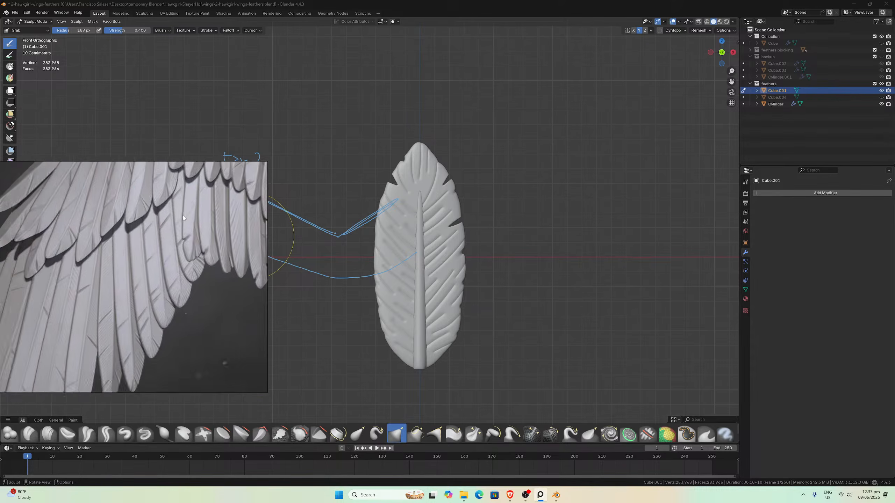
scroll(189, 232, up, 2)
scroll(132, 299, down, 2)
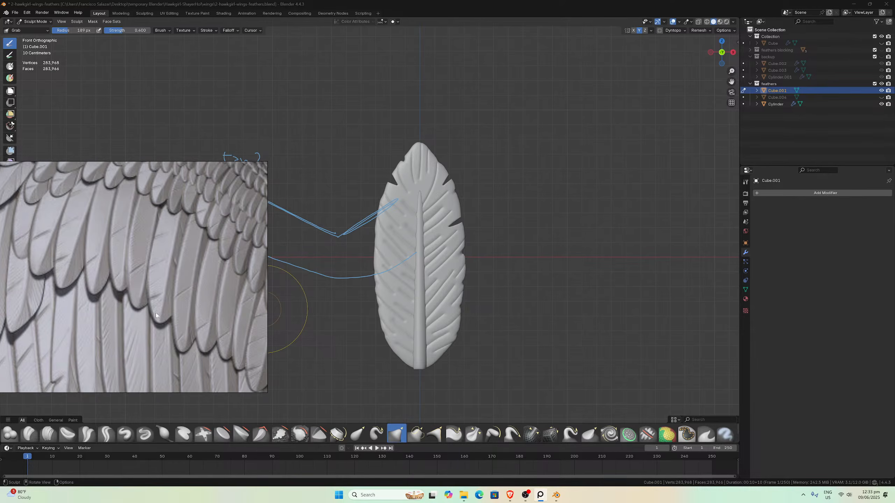
scroll(146, 281, down, 5)
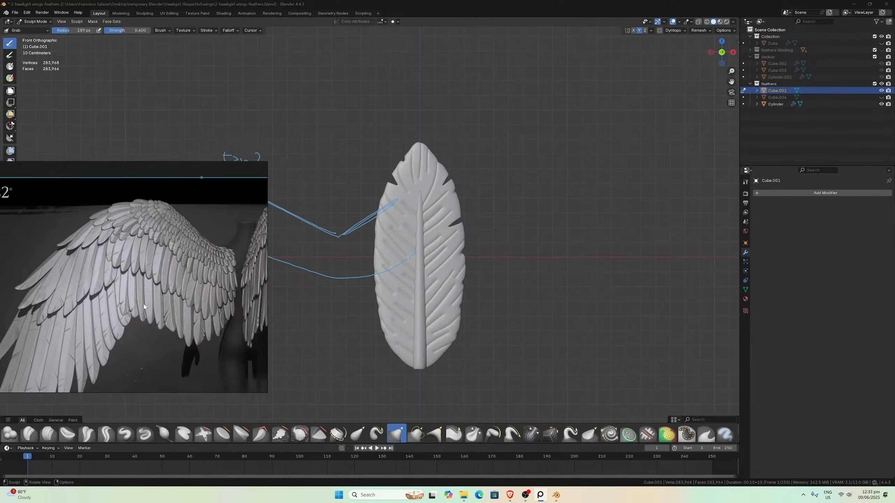
scroll(125, 327, down, 3)
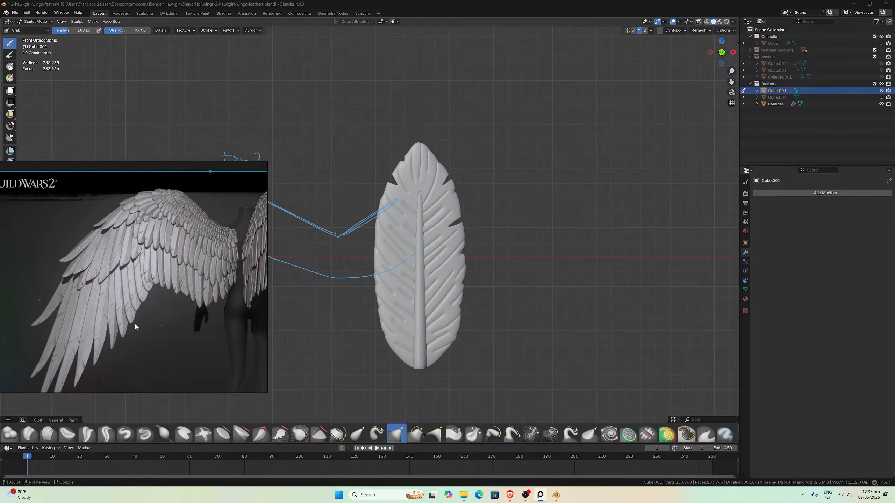
scroll(167, 265, up, 3)
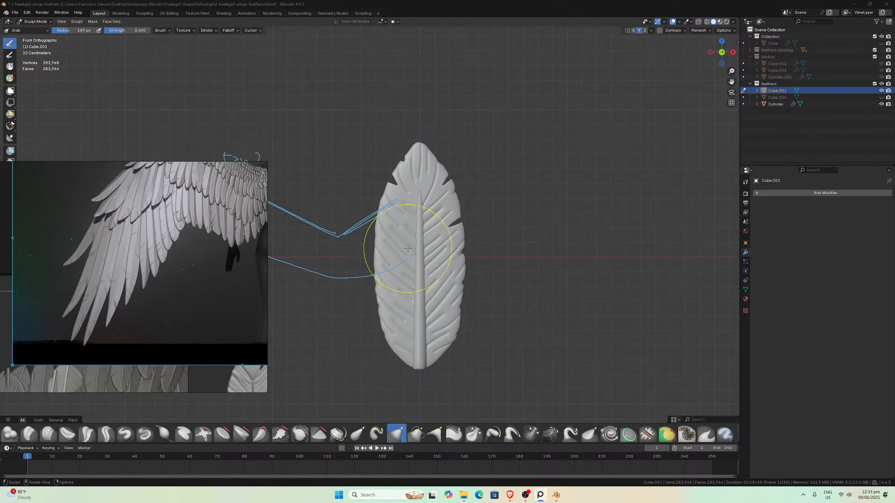
- Nudge the feather's right edge above the side notch and along its lower curve with small Grab strokes
scroll(449, 192, up, 2)
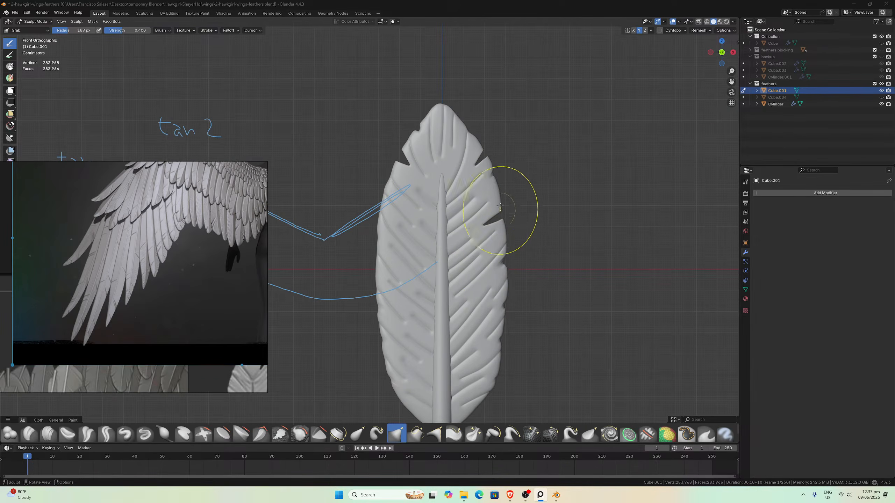
drag(496, 187, 496, 187)
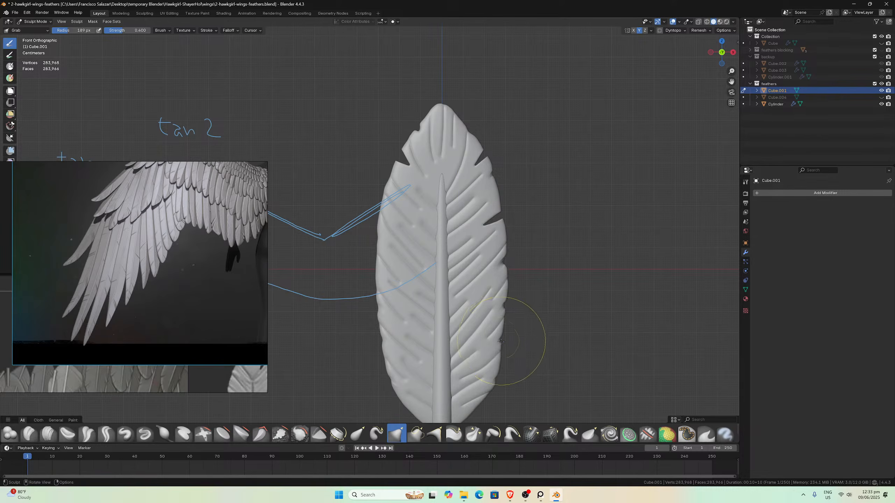
mouse_move(498, 336)
mouse_down()
mouse_move(501, 363)
mouse_move(478, 371)
mouse_move(464, 393)
mouse_up()
scroll(497, 373, down, 2)
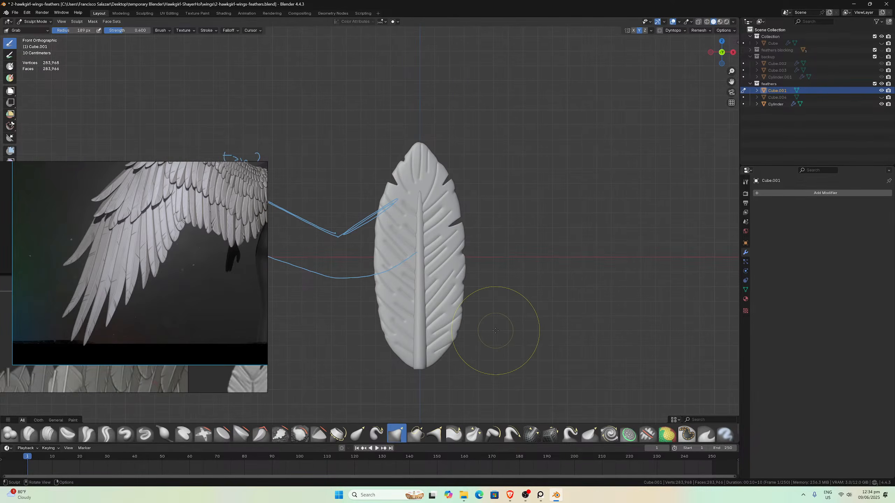
- In Object Mode, duplicate the feather and its central shaft in place and move the copies to the backup collection
click(36, 22)
click(38, 29)
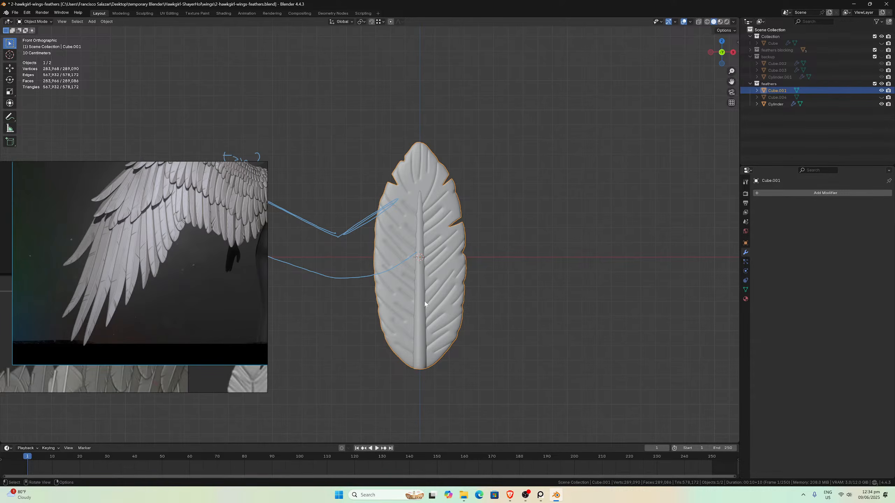
key(a)
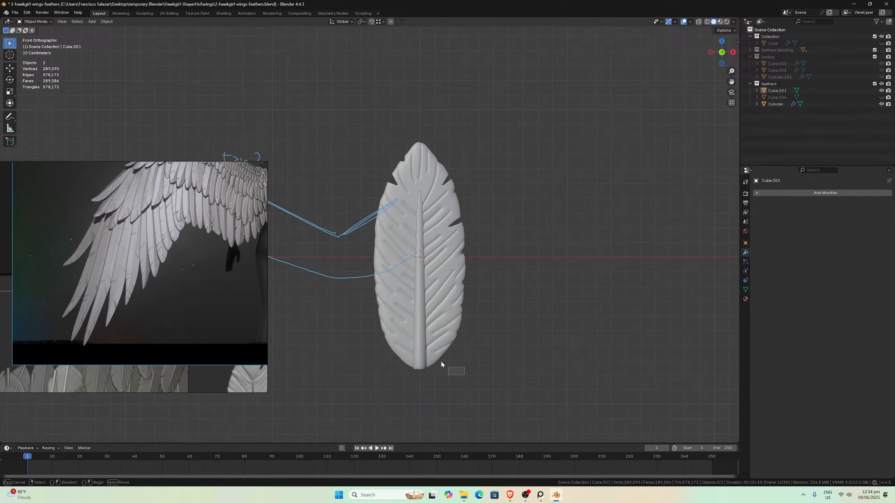
key(shift+d)
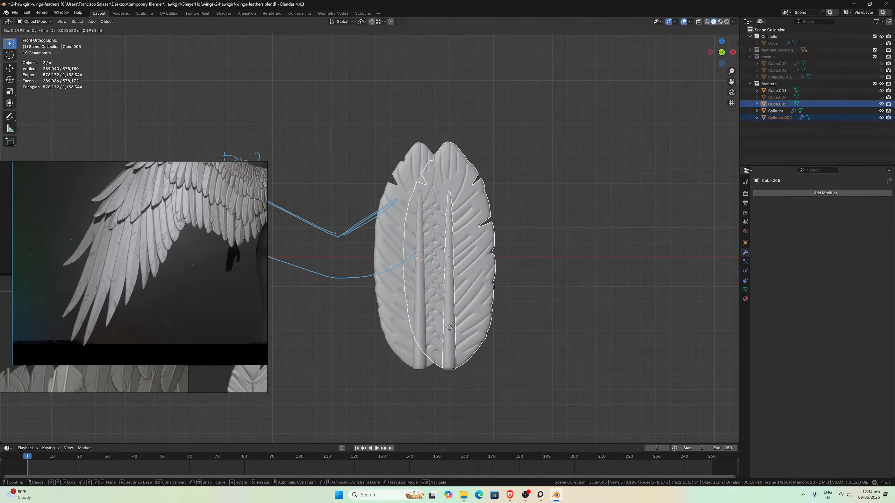
right_click(448, 331)
key(m)
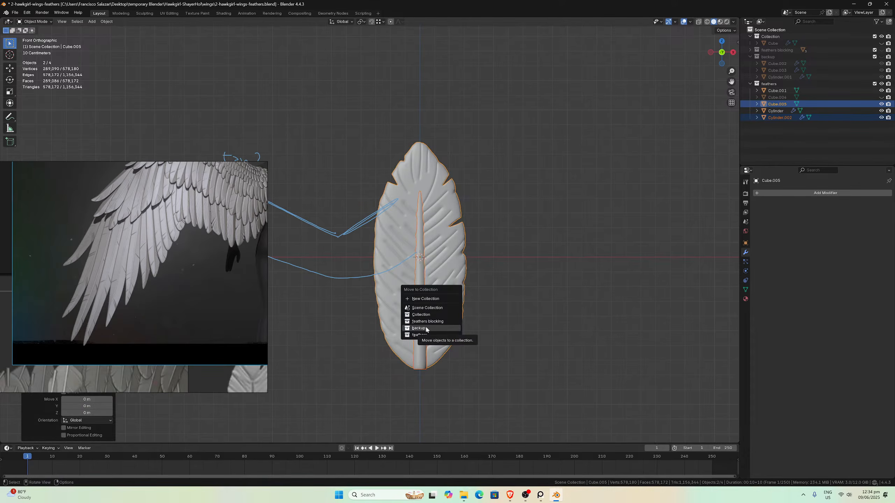
click(427, 328)
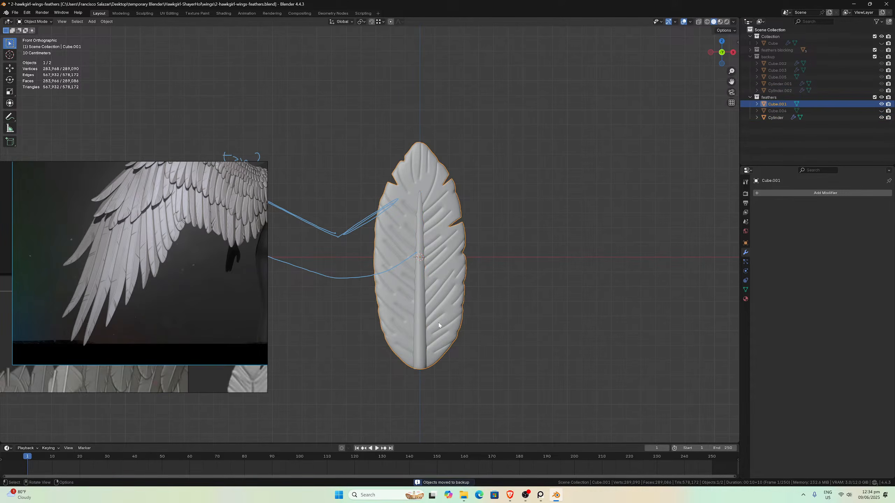
- Apply the central shaft's Subdivision modifier and join the shaft into the feather object
click(417, 324)
click(872, 204)
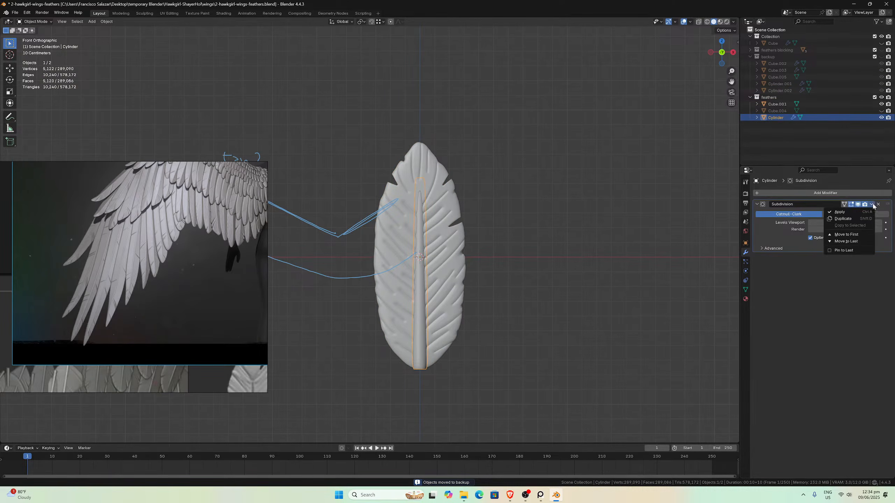
click(859, 213)
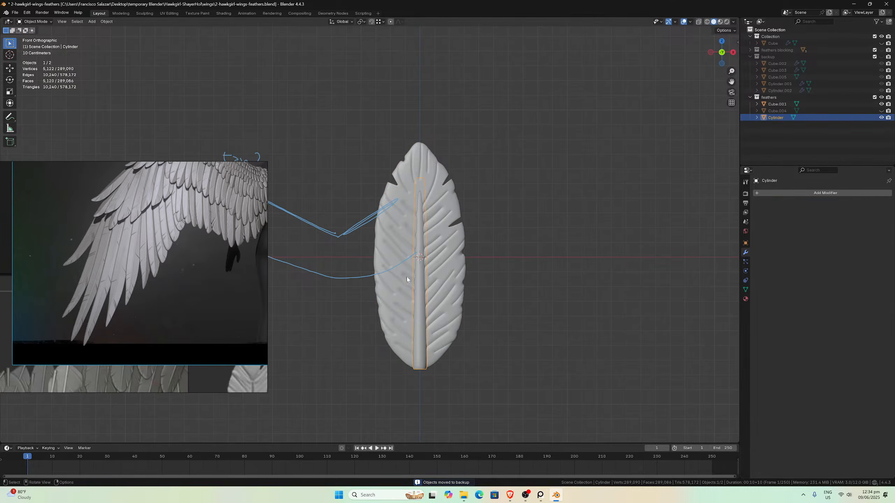
shift+click(439, 275)
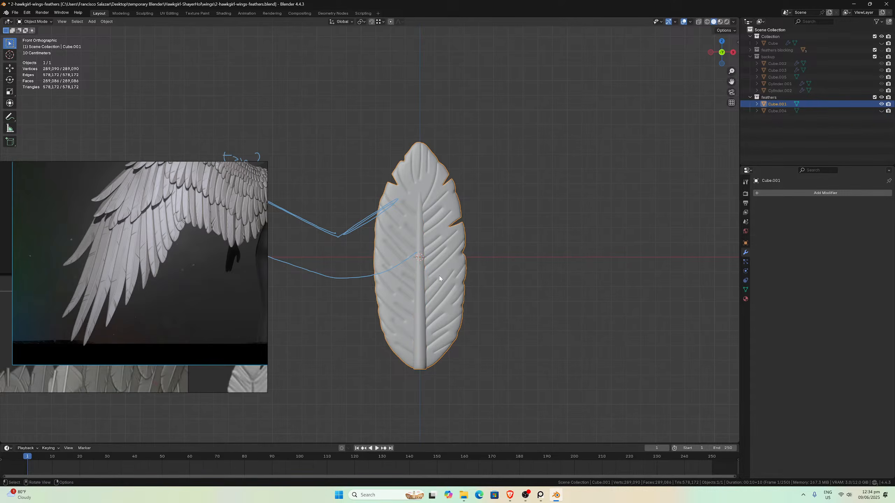
- Voxel-remesh the joined feather in Sculpt Mode to fuse the shaft and vane into one mesh
click(34, 22)
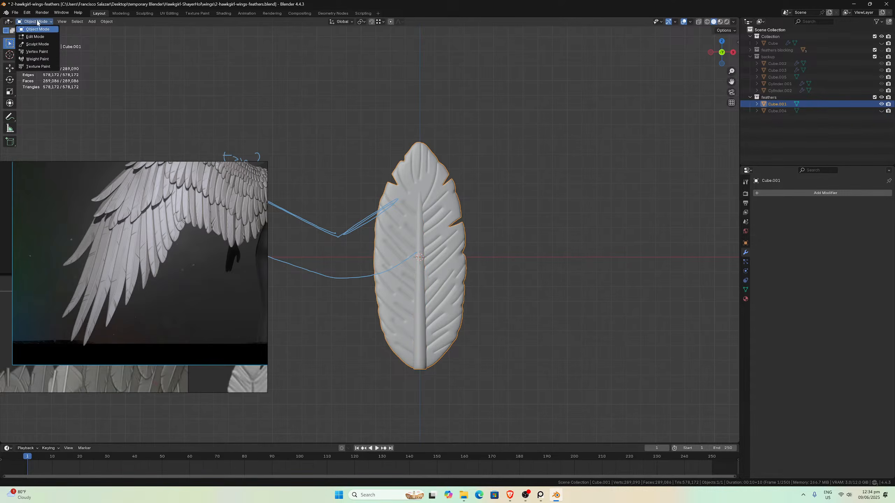
click(37, 44)
click(700, 30)
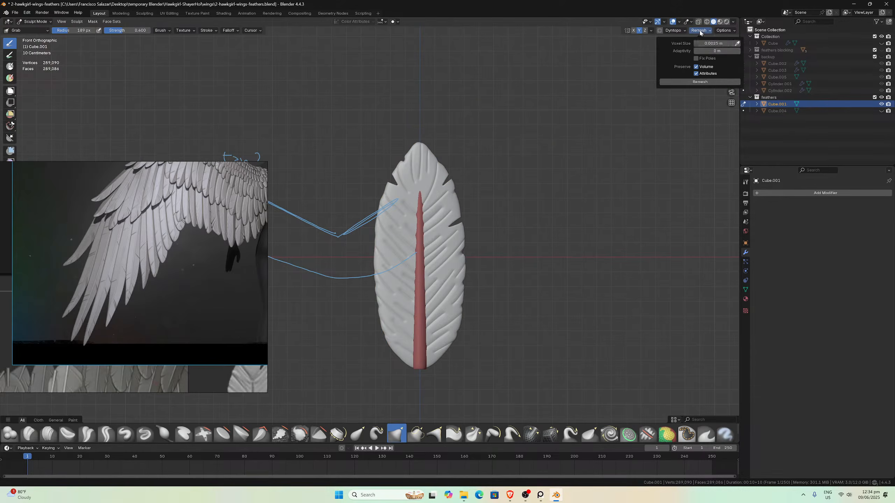
click(698, 83)
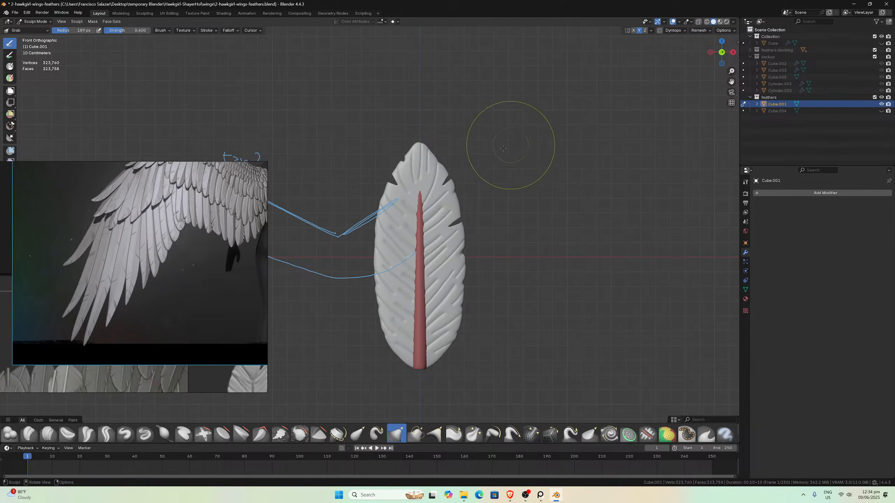
- Replace the shaft's separate face set with a single face set from the visible mesh and inspect the fused shaft
scroll(447, 212, up, 6)
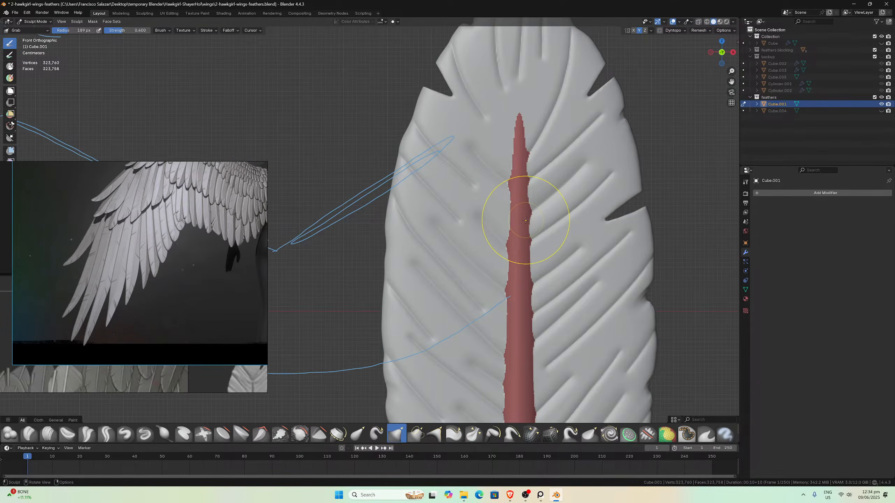
scroll(526, 218, up, 3)
scroll(525, 219, down, 3)
click(110, 22)
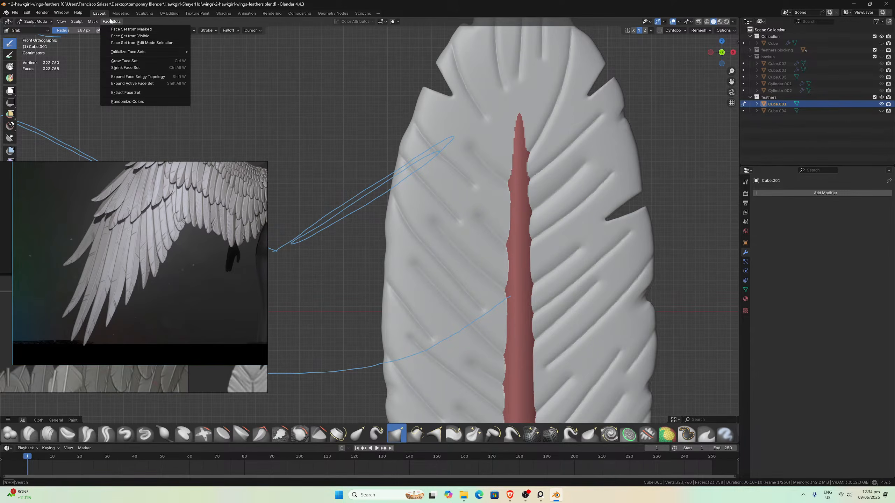
click(121, 36)
scroll(507, 190, down, 3)
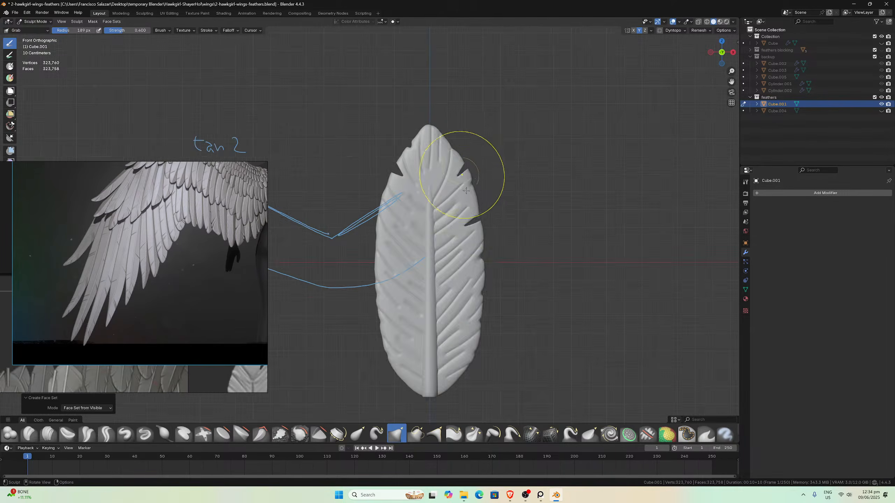
scroll(470, 220, up, 3)
scroll(514, 193, down, 3)
mouse_move(515, 192)
middle_down()
mouse_move(447, 204)
mouse_move(461, 211)
middle_up()
scroll(465, 211, up, 3)
key(KP_1)
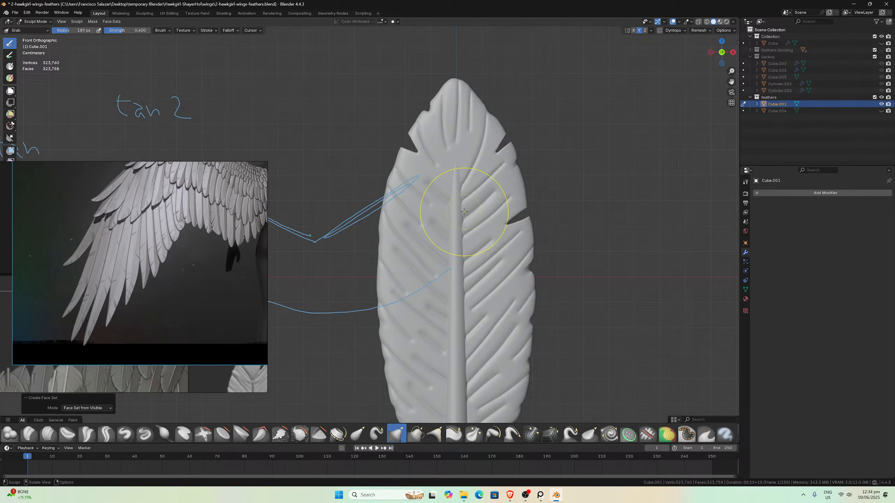
- Compare the fused feather's shaft and barb grooves with the single-feather and wing reference images
scroll(464, 211, up, 5)
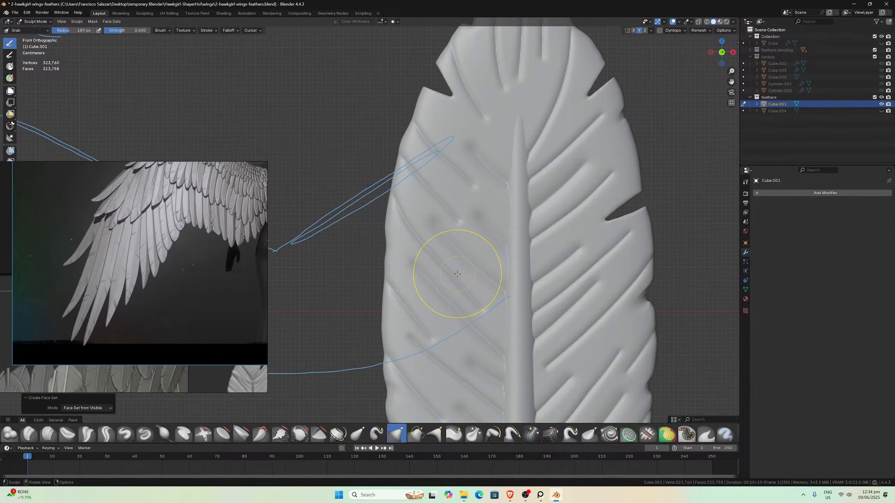
scroll(455, 274, down, 3)
scroll(187, 294, down, 4)
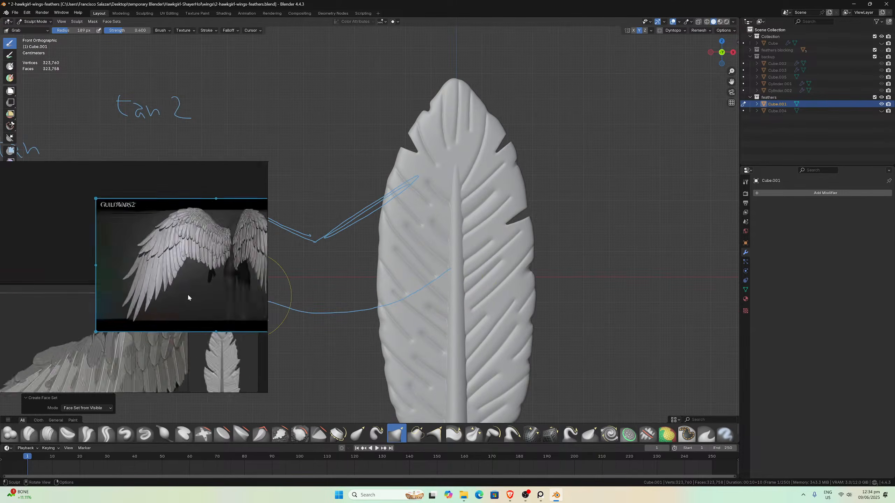
middle_drag(183, 318, 162, 270)
scroll(183, 301, up, 2)
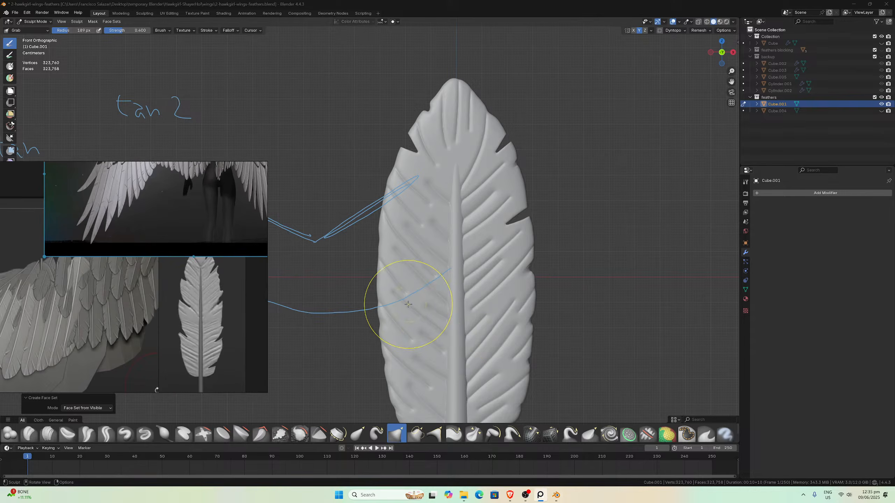
scroll(405, 310, up, 3)
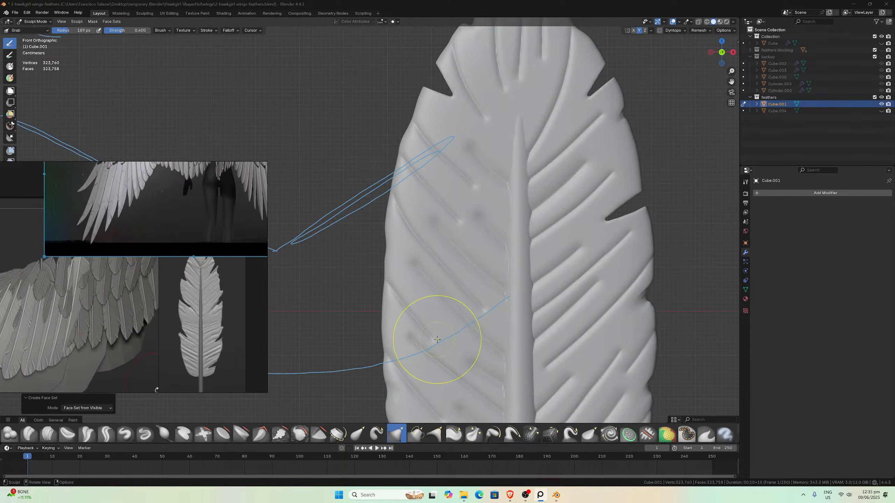
scroll(425, 319, down, 1)
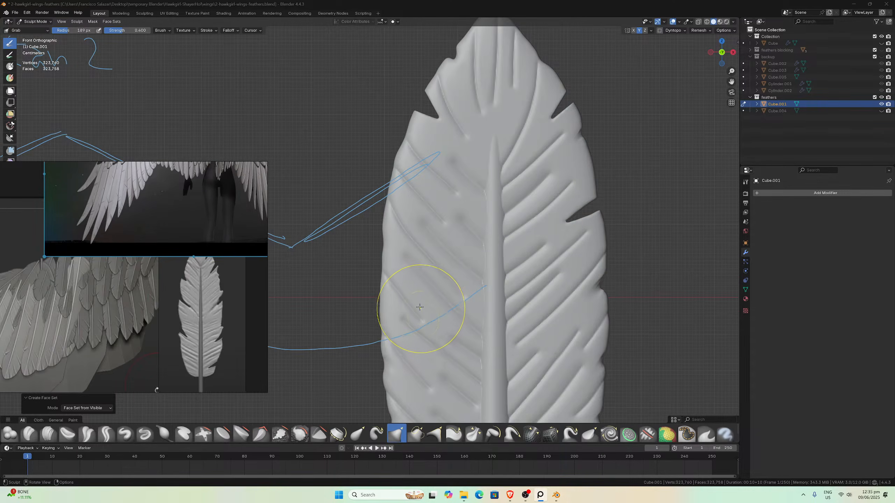
click(417, 308)
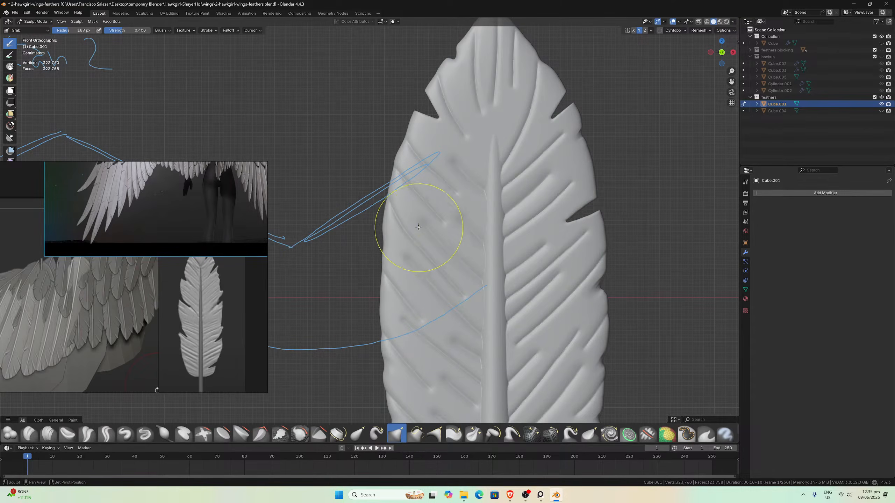
- Smooth the feather's surface in Sculpt Mode with light strokes over the vane grooves, the tip and the area along the shaft
drag(523, 76, 516, 72)
drag(471, 71, 466, 70)
drag(732, 81, 719, 4)
scroll(559, 250, down, 2)
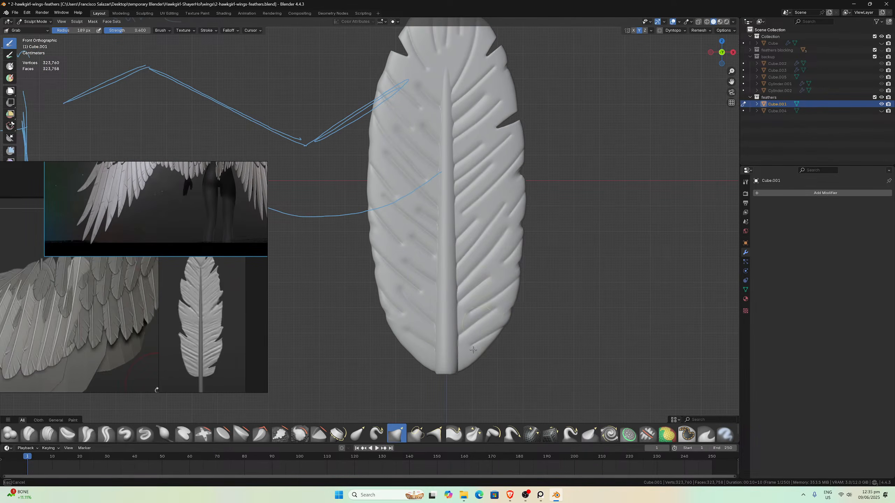
drag(407, 319, 408, 319)
shift+drag(468, 129, 483, 155)
shift+drag(485, 158, 463, 141)
scroll(541, 174, down, 1)
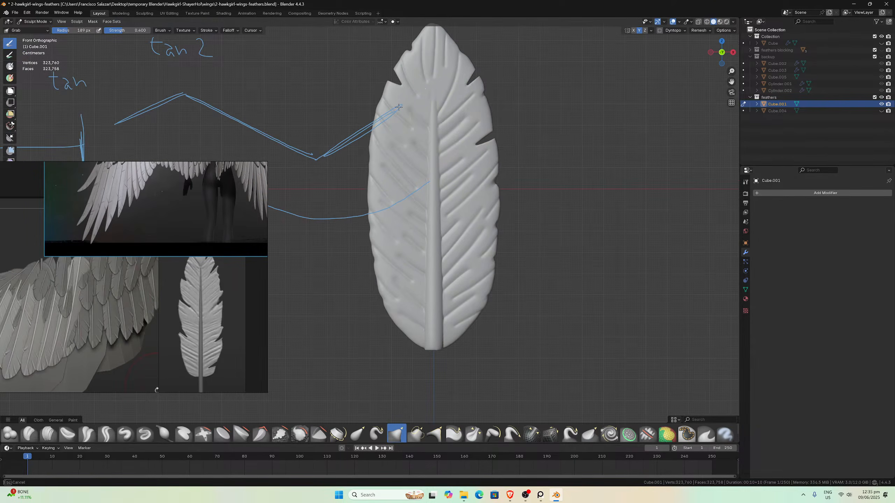
drag(435, 159, 439, 143)
mouse_move(448, 272)
shift+mouse_down()
mouse_move(445, 280)
mouse_move(429, 229)
mouse_move(435, 161)
shift+mouse_up()
shift+drag(419, 49, 403, 86)
shift+drag(457, 115, 471, 257)
shift+drag(406, 249, 378, 263)
scroll(352, 120, up, 2)
- In Object Mode, add a Smooth Corrective modifier to the feather and enable Only Smooth, keeping Repeat at 5
click(43, 22)
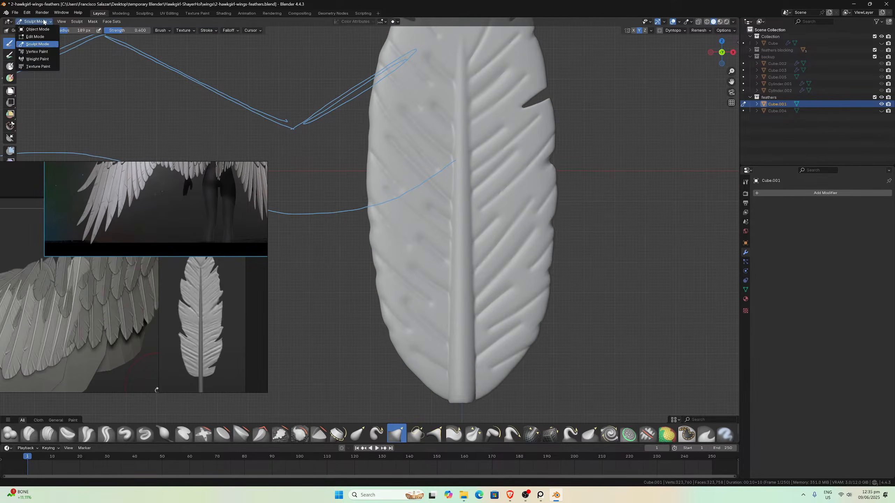
click(43, 29)
scroll(443, 175, down, 1)
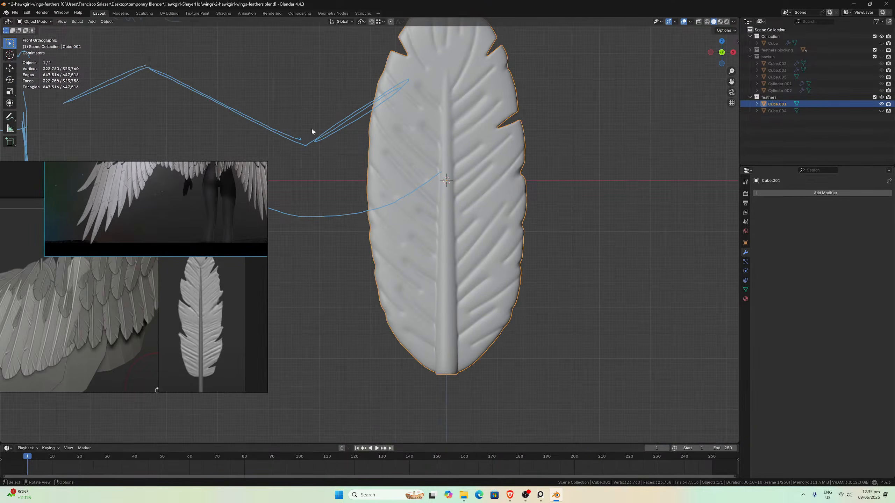
drag(732, 81, 723, 124)
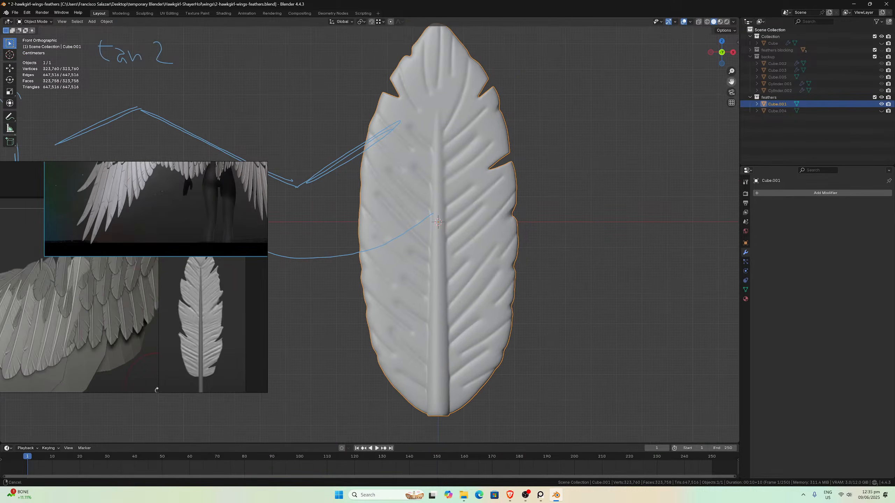
click(779, 193)
mouse_move(779, 194)
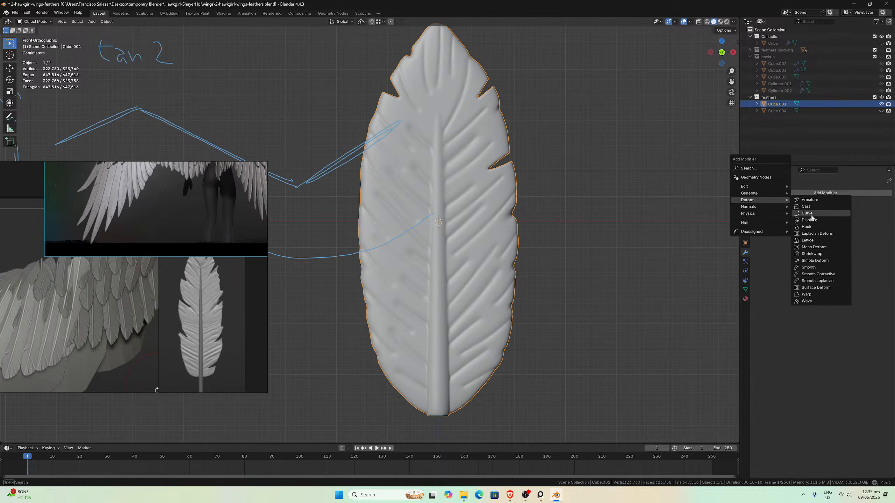
click(819, 275)
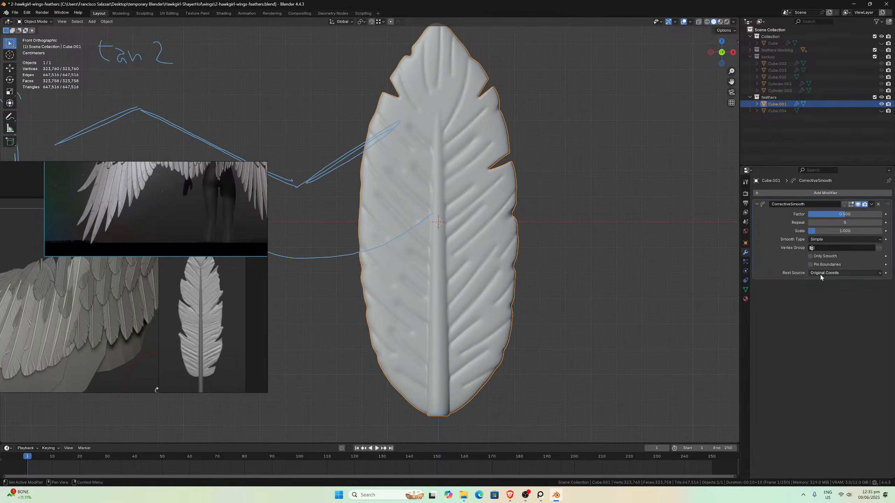
click(811, 257)
click(843, 223)
key(BackSpace)
scroll(557, 211, up, 3)
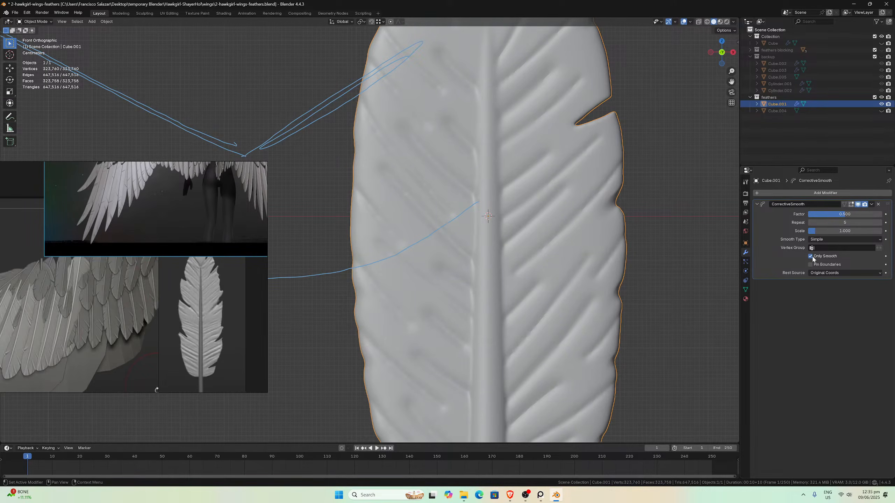
- Try a Corrective Smooth factor of 1.000 on the feather, compare the grooves, and restore the factor to 0.500
scroll(662, 214, down, 3)
scroll(590, 203, up, 3)
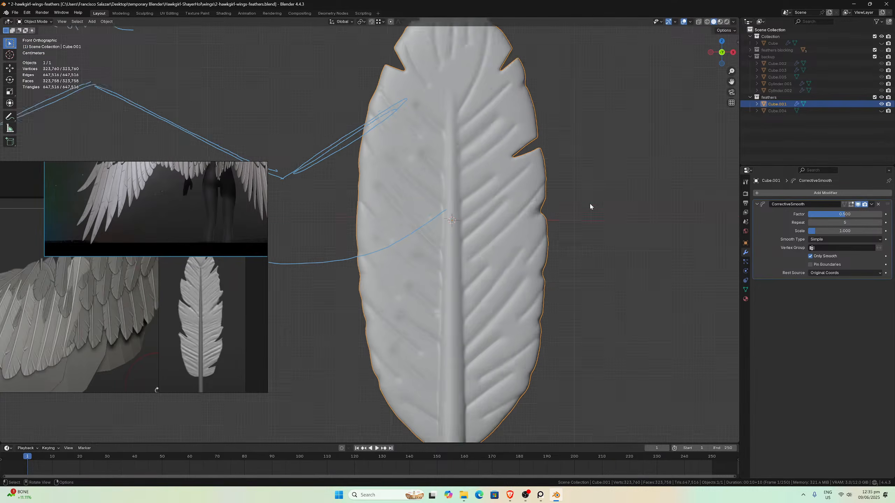
scroll(587, 208, up, 2)
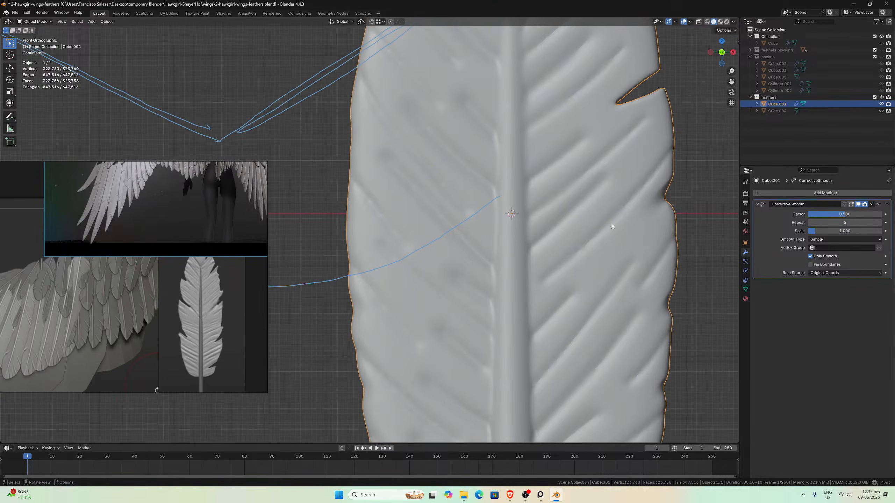
scroll(611, 225, up, 1)
scroll(611, 225, down, 4)
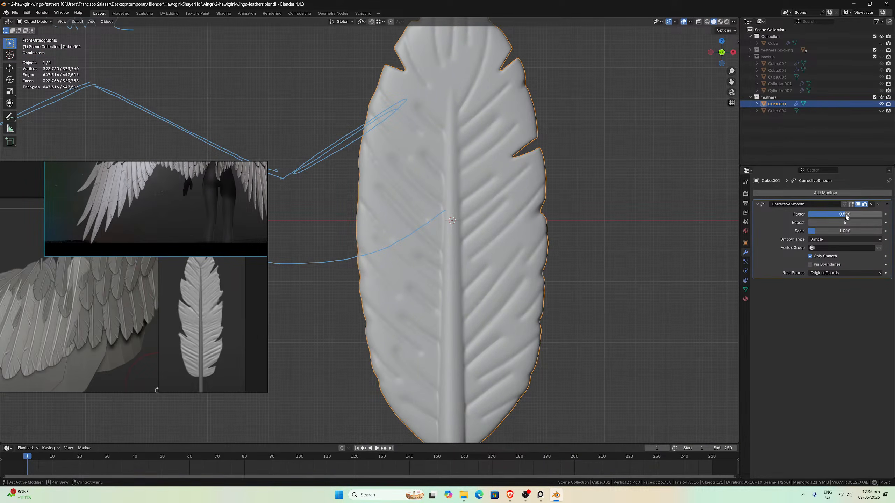
drag(846, 217, 878, 216)
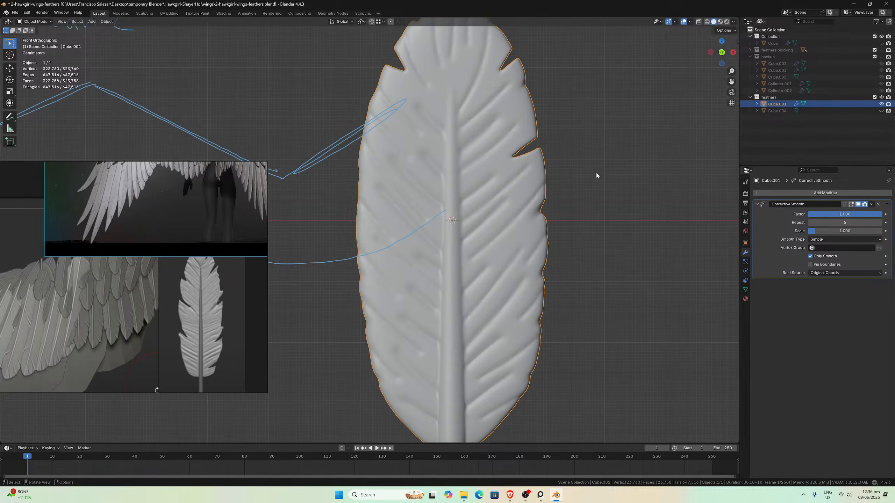
scroll(596, 176, up, 4)
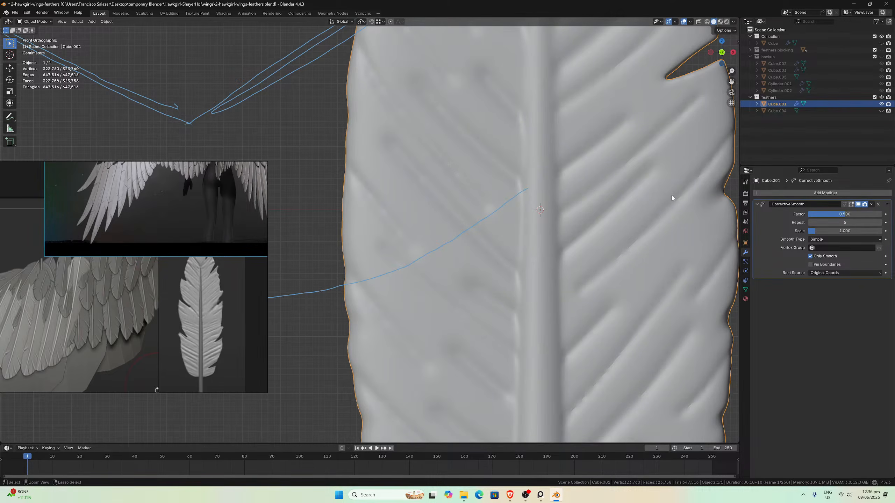
- Apply the Corrective Smooth modifier and inspect the feather's mesh density around the grooves in Edit Mode
click(872, 205)
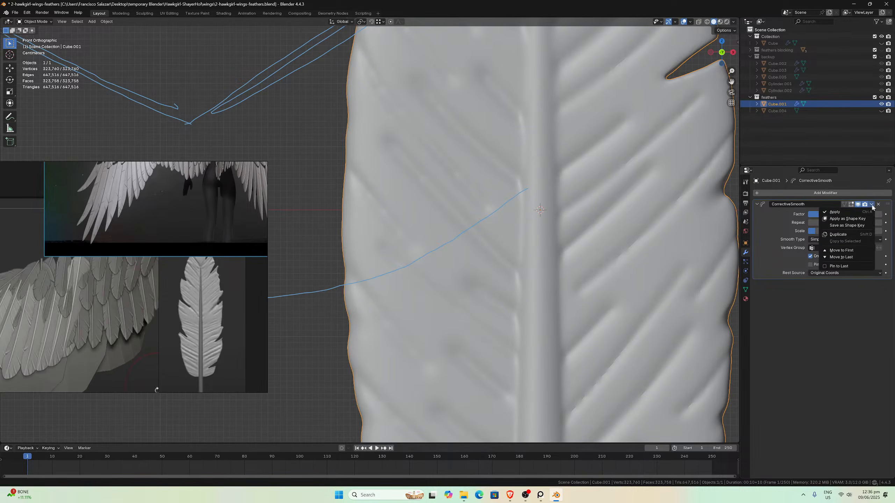
click(850, 213)
middle_drag(693, 214, 580, 236)
key(Tab)
scroll(574, 236, up, 8)
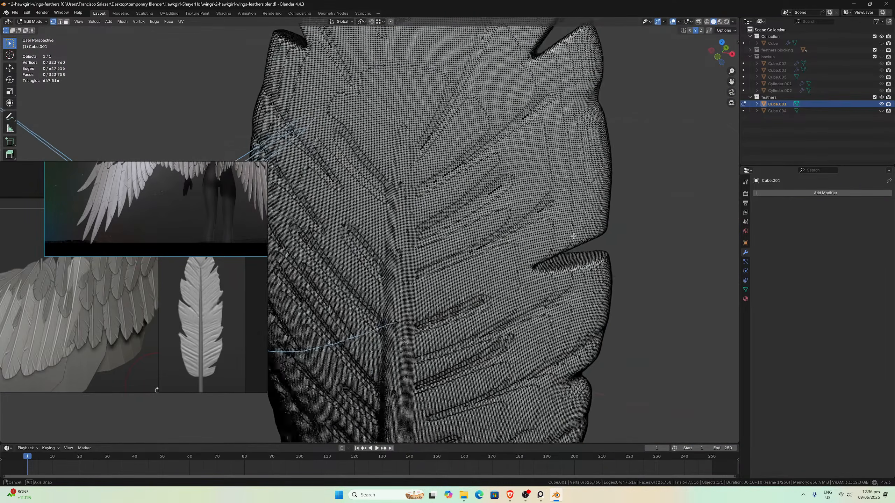
scroll(574, 236, up, 8)
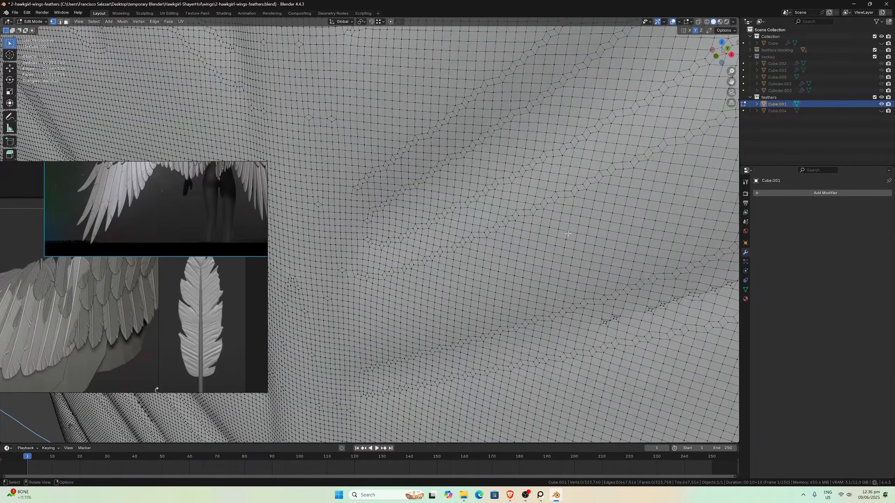
key(Tab)
key(KP_1)
scroll(577, 226, down, 4)
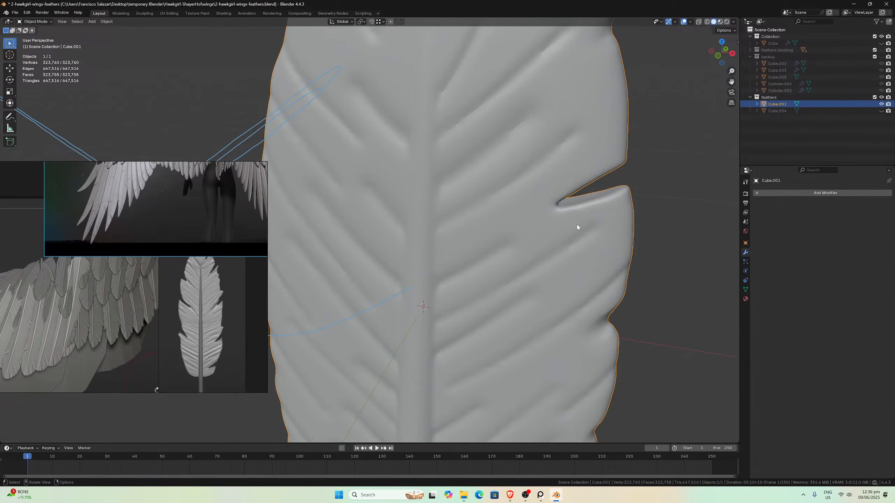
scroll(574, 225, up, 2)
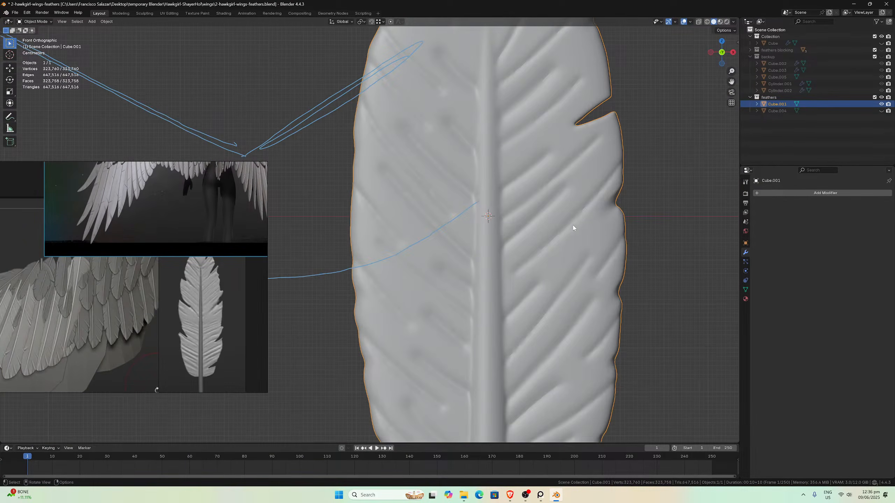
scroll(564, 222, down, 2)
- Try a short sculpt stroke on the vane in Sculpt Mode, and undo the recent actions back to Object Mode
click(36, 22)
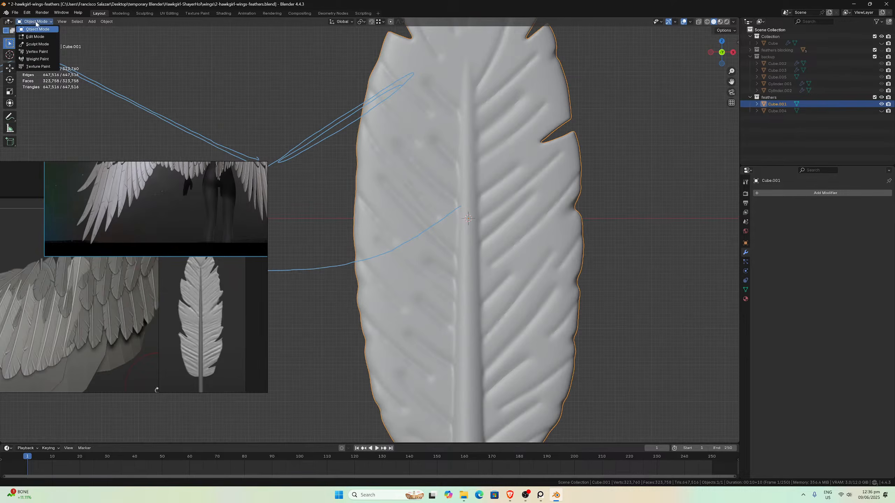
click(37, 44)
scroll(480, 200, up, 5)
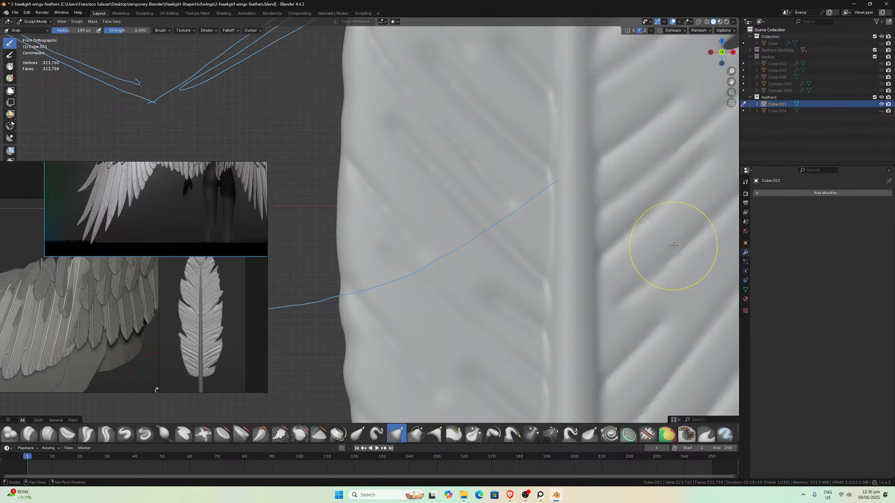
mouse_move(679, 249)
mouse_down()
mouse_move(668, 262)
mouse_move(673, 254)
mouse_up()
drag(732, 82, 565, 126)
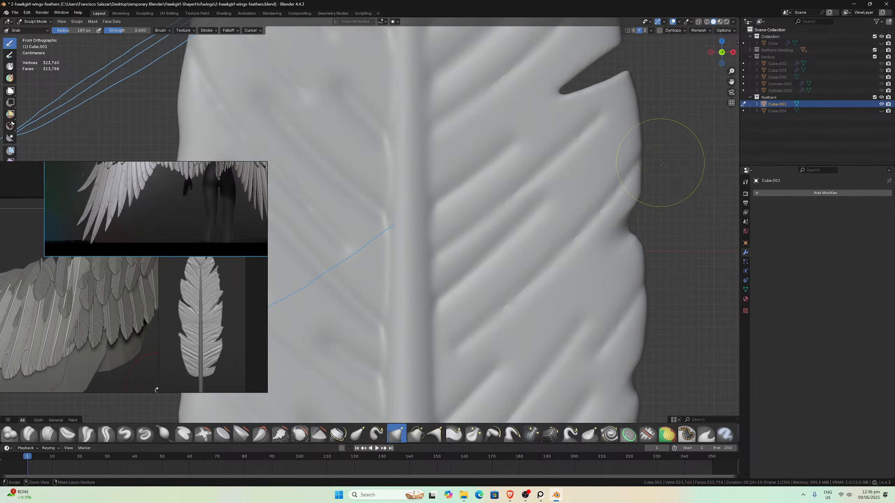
click(30, 22)
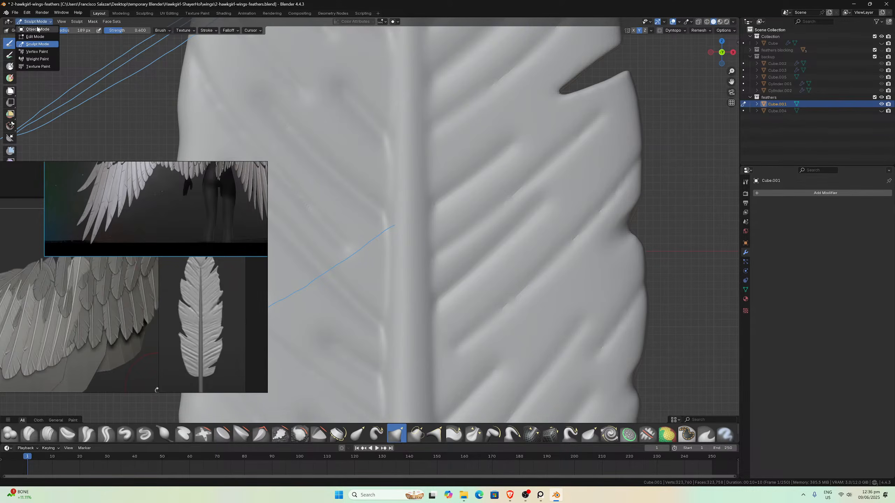
click(32, 30)
key(ctrl+z)
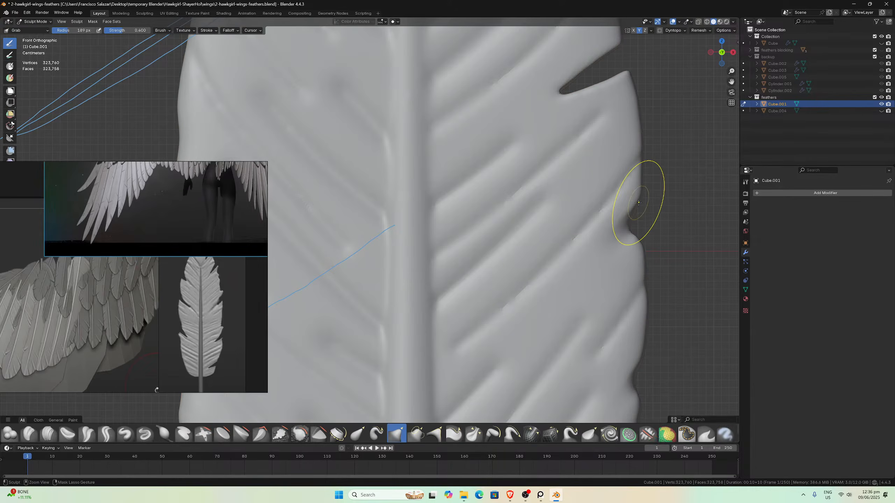
key(ctrl+z)
key(ctrl+z)
key(ctrl+z)
key(ctrl+z)
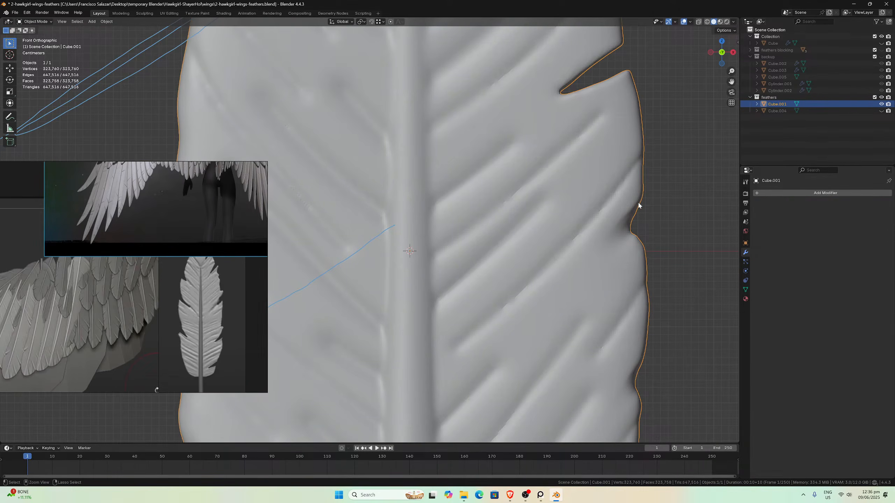
- Voxel-remesh the feather in Sculpt Mode at a voxel size of 0.0025 m and check the whole shape
key(ctrl+Tab)
click(698, 30)
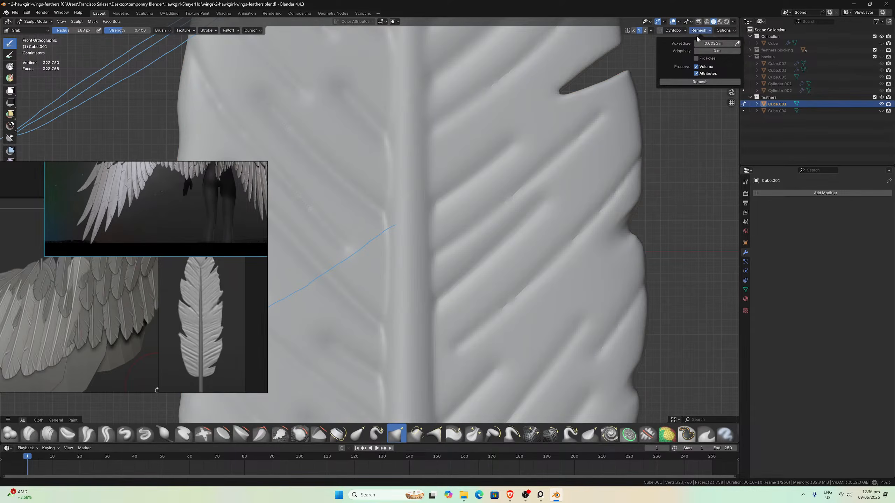
click(693, 83)
scroll(442, 171, down, 5)
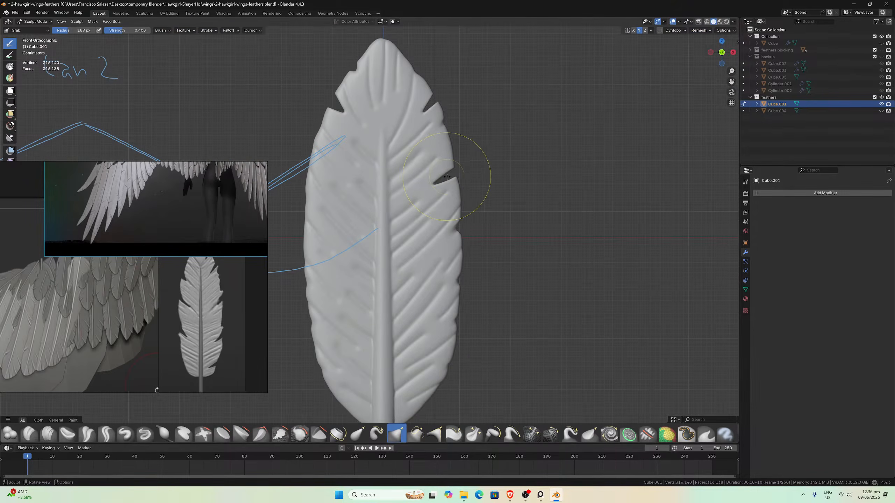
scroll(434, 174, up, 3)
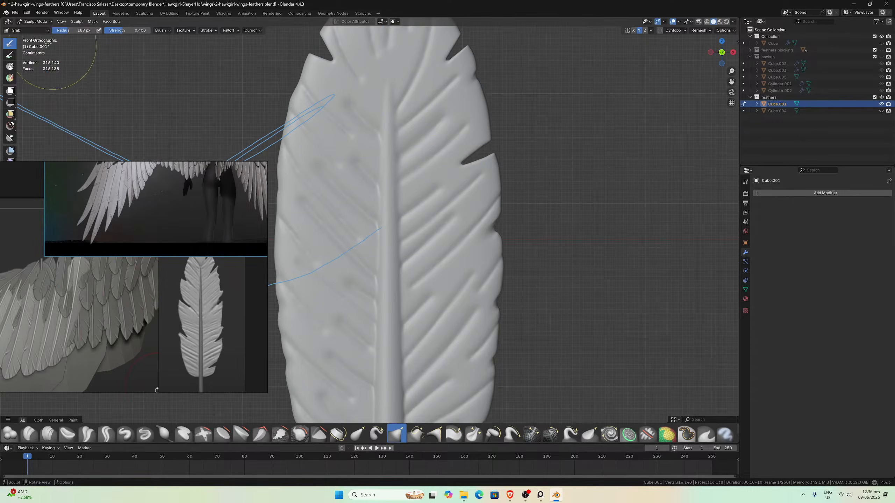
- Return to Object Mode, add a Smooth Corrective modifier to the feather with Only Smooth enabled, and check the grooves
click(35, 22)
click(35, 29)
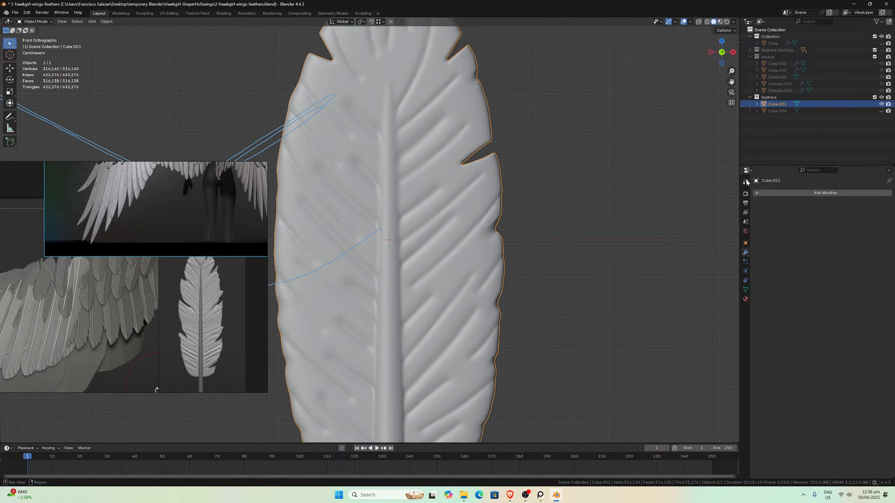
click(758, 192)
mouse_move(758, 192)
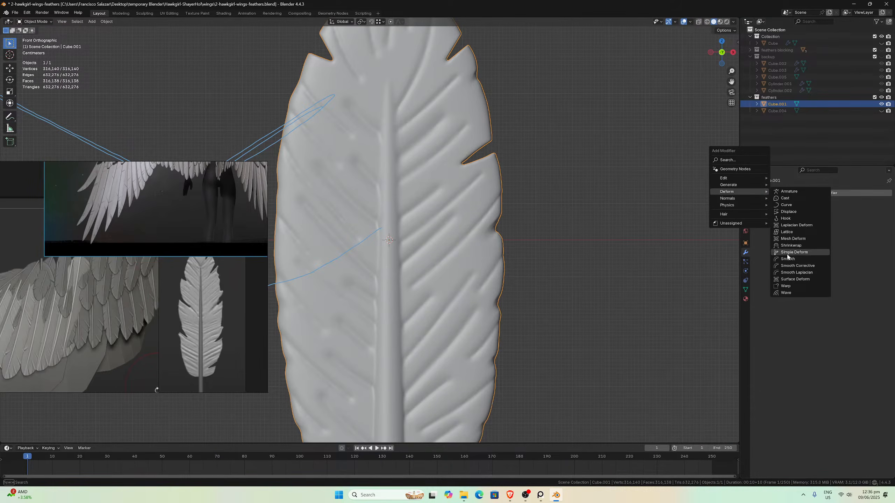
click(797, 266)
scroll(591, 260, up, 2)
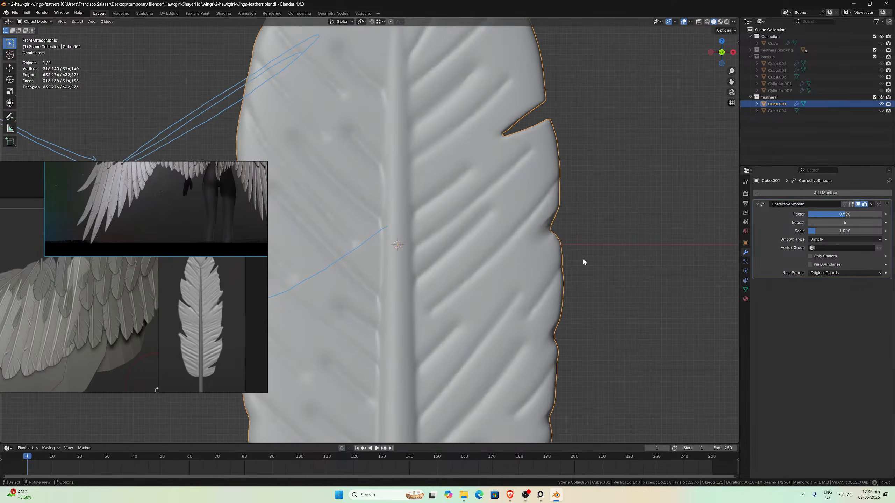
click(810, 256)
scroll(480, 240, down, 4)
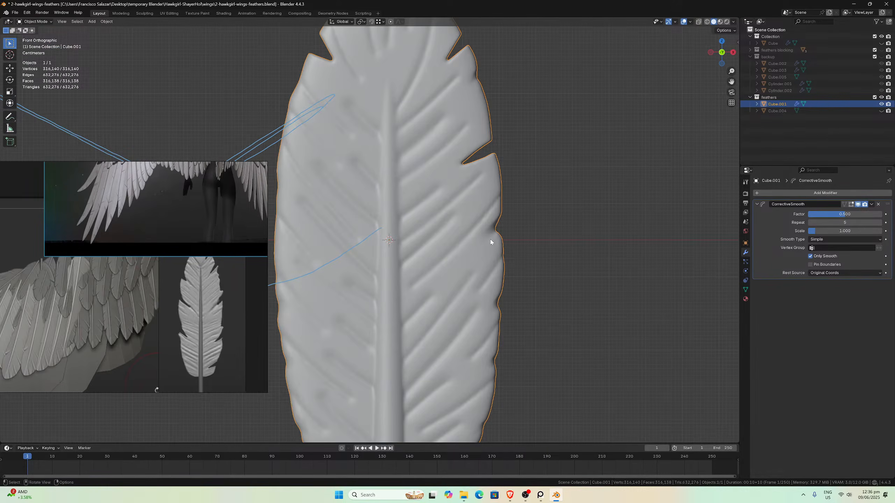
scroll(552, 236, down, 1)
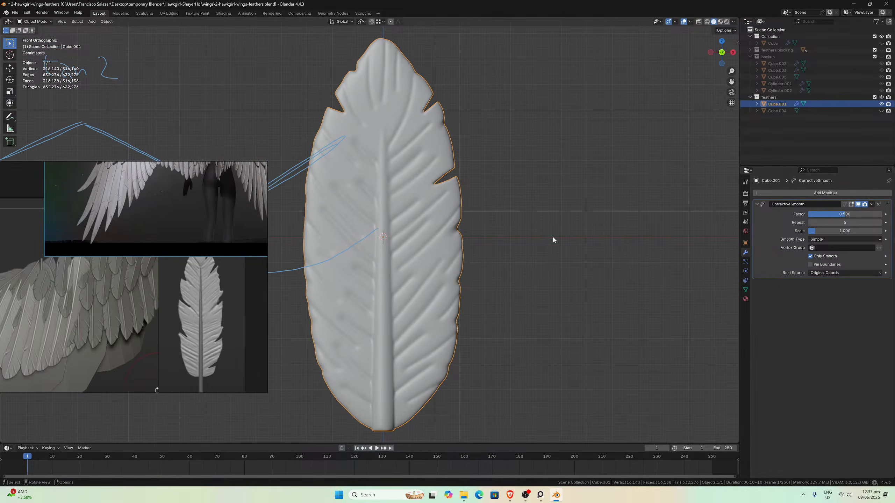
- Apply the Corrective Smooth modifier to the feather and save the file
click(871, 205)
click(852, 210)
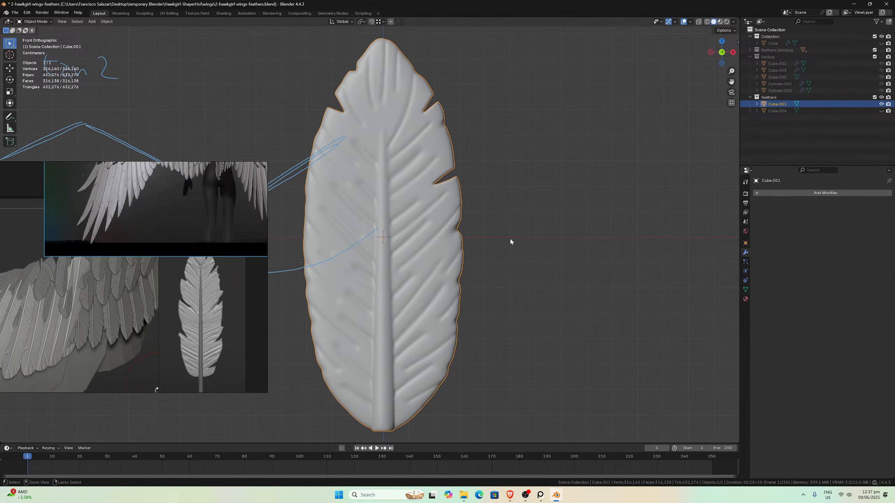
key(ctrl+s)
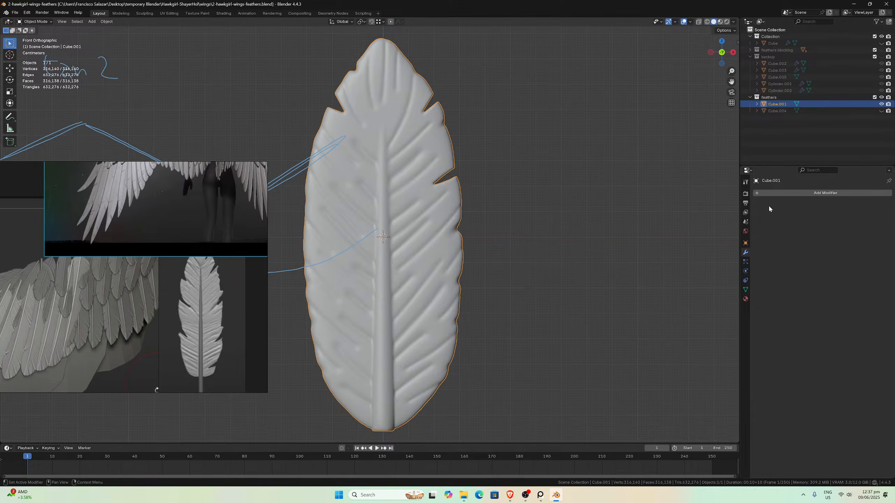
- Add a Simple Deform modifier to the feather, try the Y axis, and set its deform axis to Z
click(769, 193)
mouse_move(771, 193)
click(755, 194)
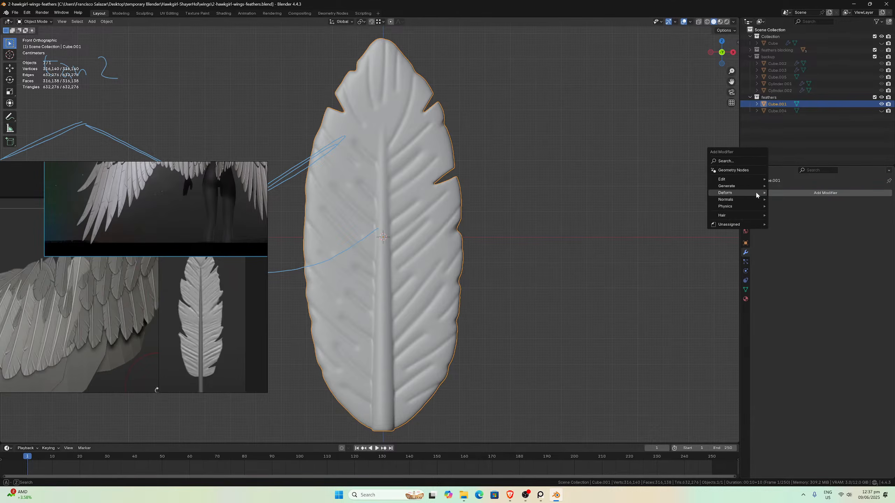
mouse_move(756, 193)
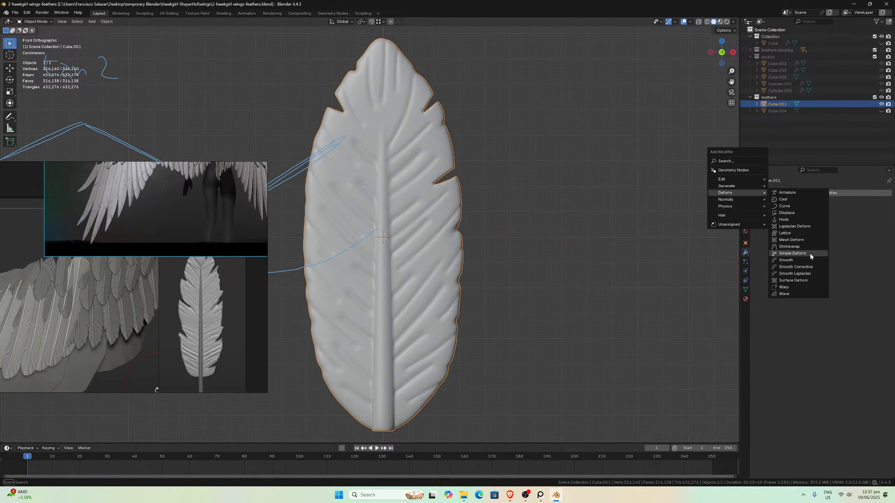
click(793, 253)
middle_drag(565, 248, 646, 247)
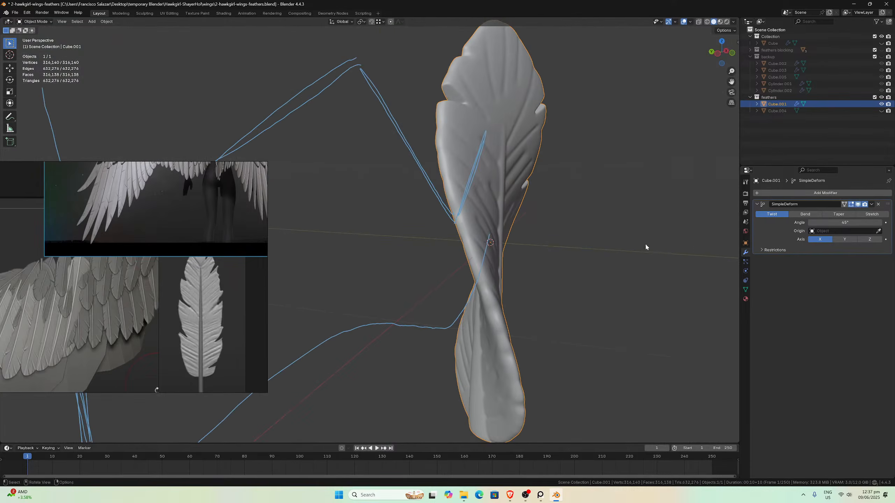
click(845, 240)
middle_drag(578, 262, 475, 245)
click(870, 240)
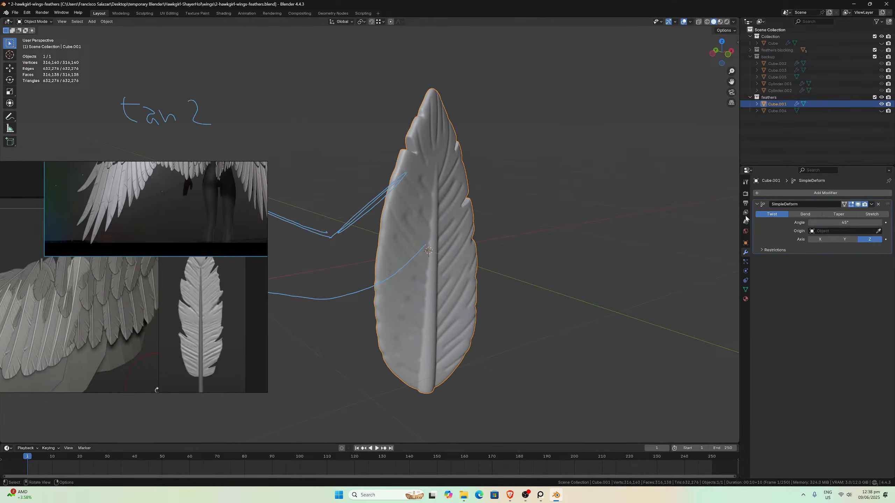
- Try the Simple Deform's Bend mode, adjust its angle while viewing the feather from behind, and undo the angle change
click(805, 214)
middle_drag(599, 245, 593, 297)
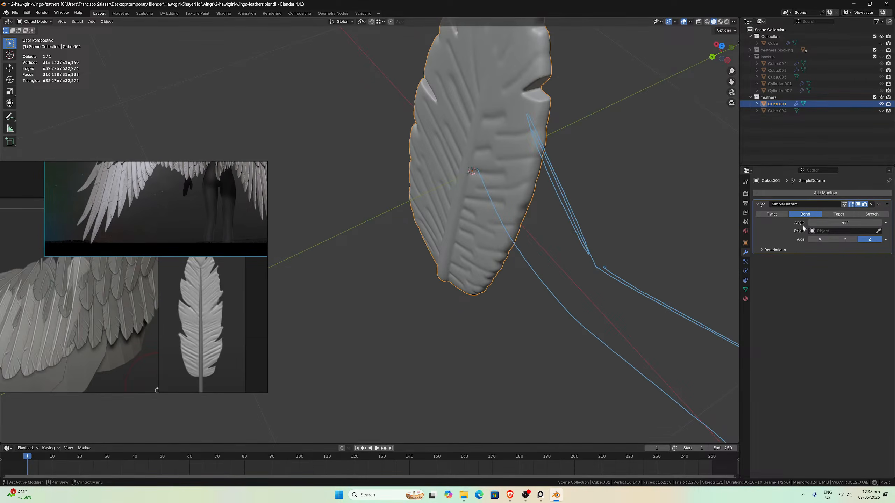
drag(810, 223, 847, 223)
middle_drag(509, 187, 449, 209)
key(ctrl+z)
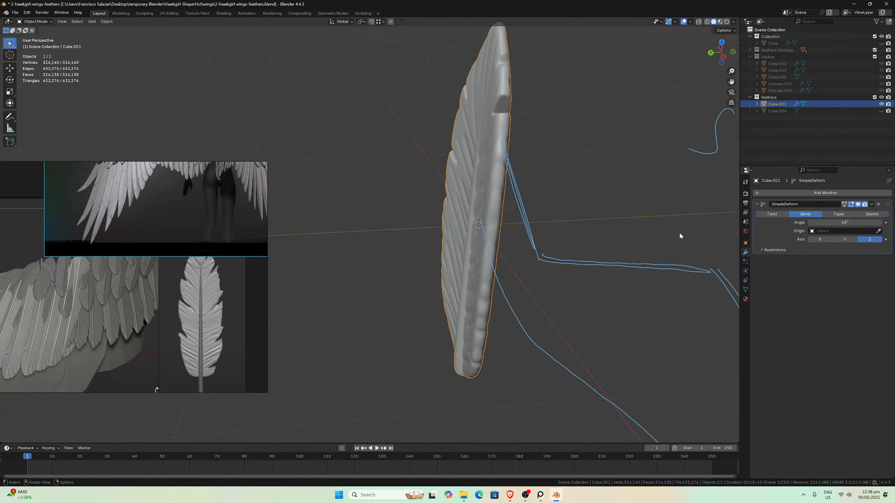
- Try applying the 45° bend, inspect the feather's curvature, and undo back to the unapplied Twist mode
click(872, 205)
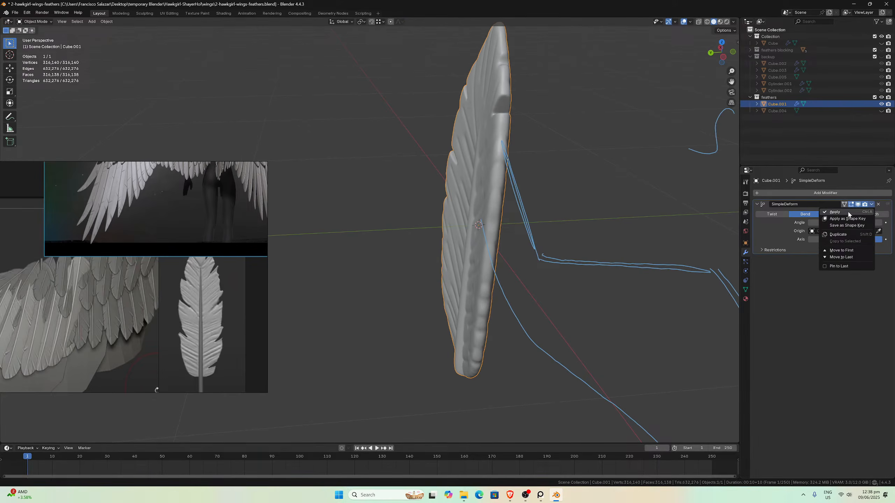
click(835, 213)
middle_drag(585, 241, 618, 235)
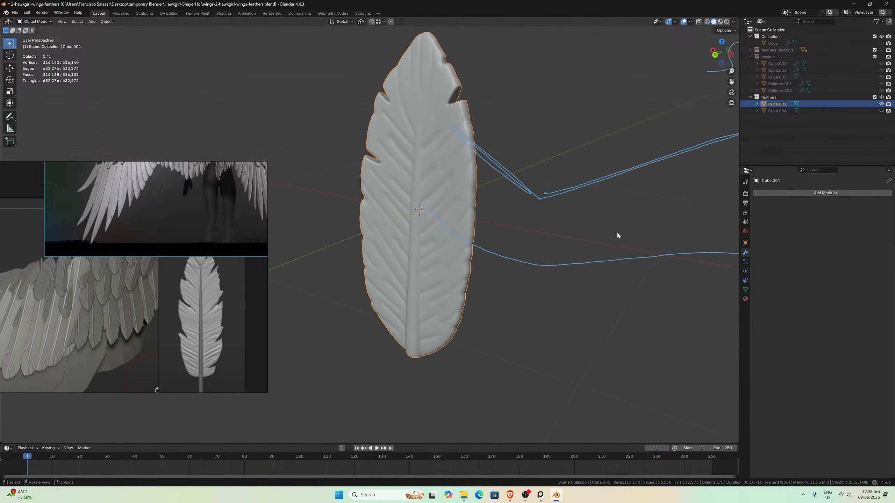
key(KP_1)
middle_drag(547, 242, 521, 250)
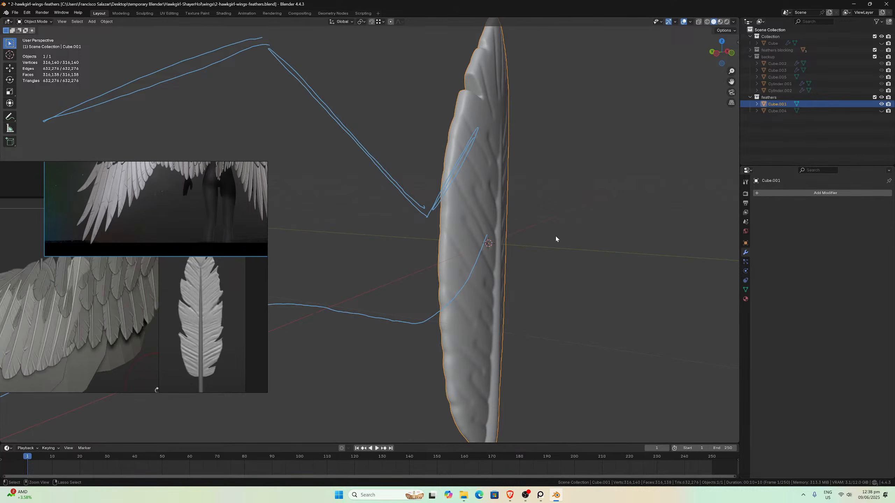
key(ctrl+z)
key(ctrl+z)
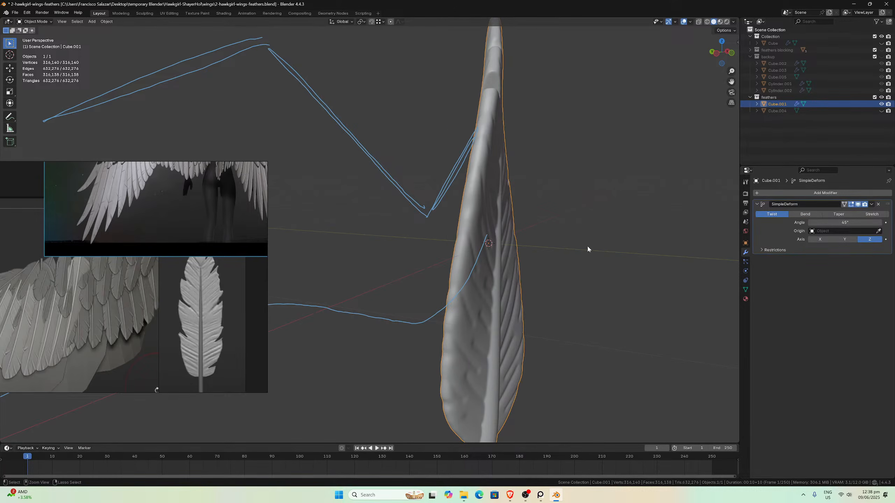
- Set the Simple Deform modifier to Bend with an angle of -45° and apply it to the feather
click(805, 214)
click(846, 223)
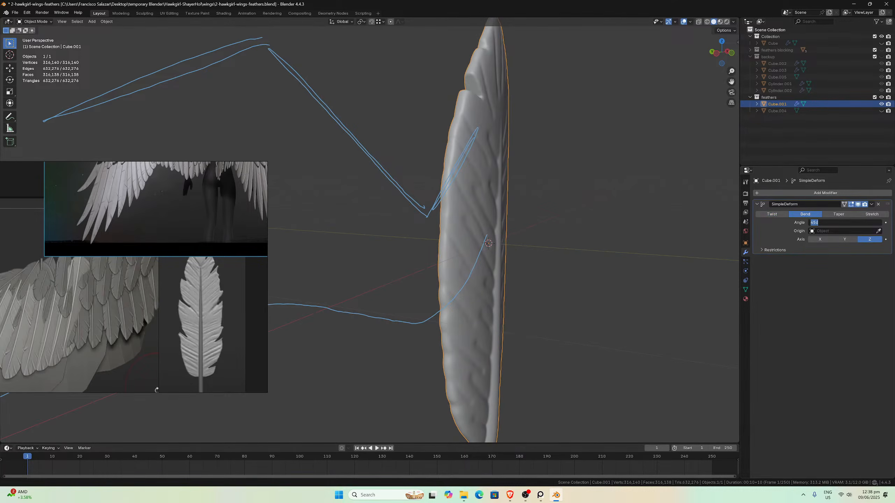
text(-45)
key(Return)
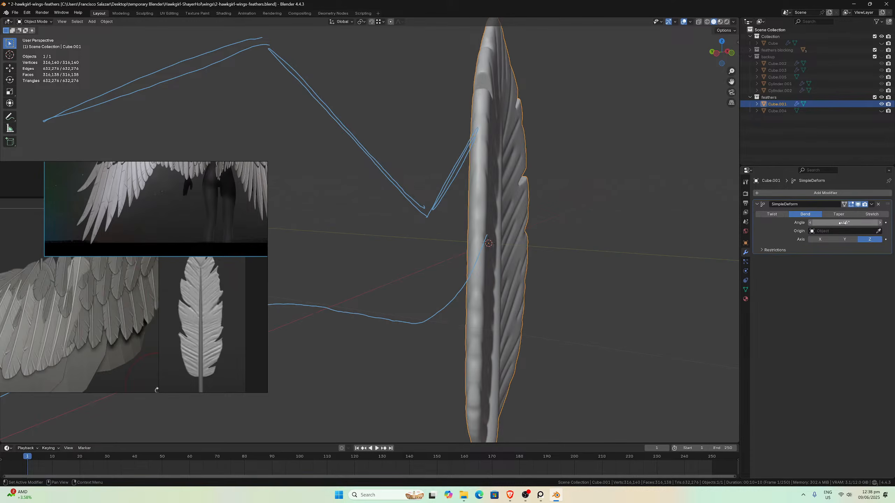
middle_drag(599, 219, 536, 215)
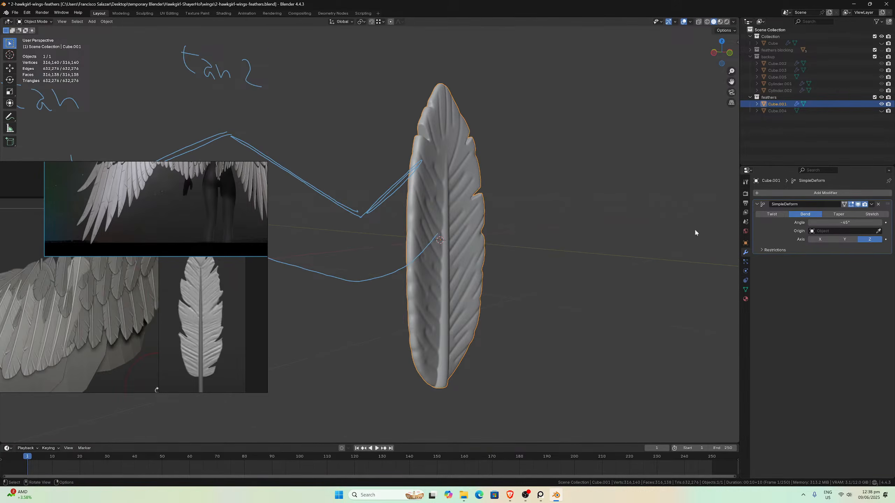
click(871, 205)
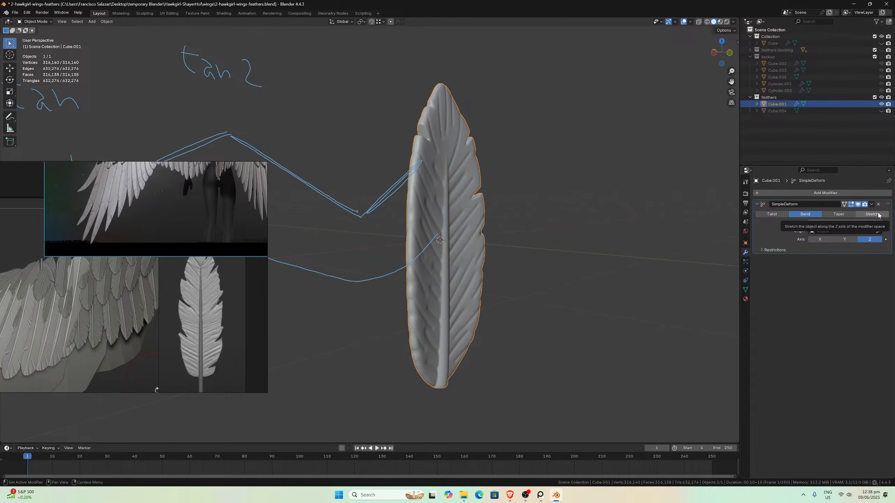
click(872, 205)
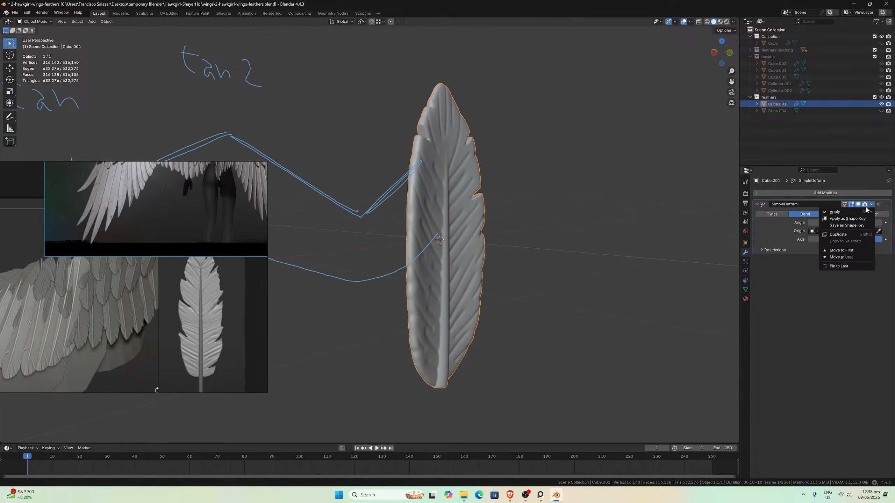
click(852, 210)
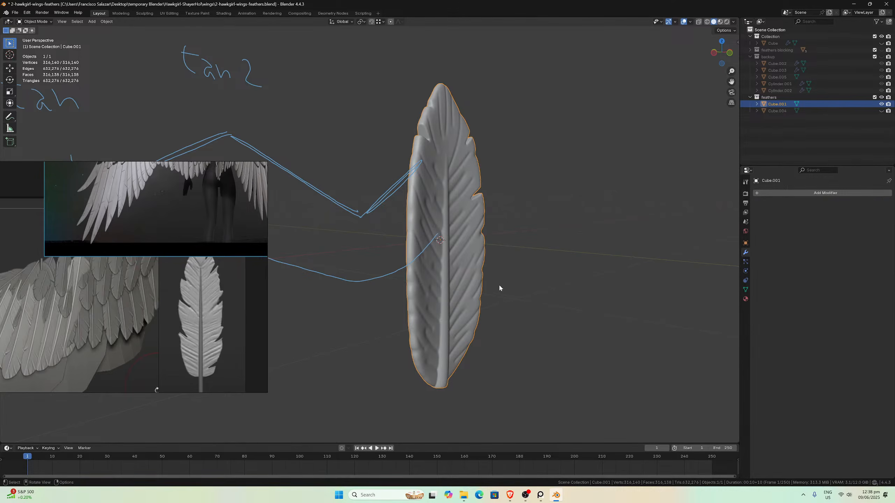
- Add a Decimate modifier in Collapse mode to the feather and save the file
scroll(497, 290, up, 1)
key(shift+a)
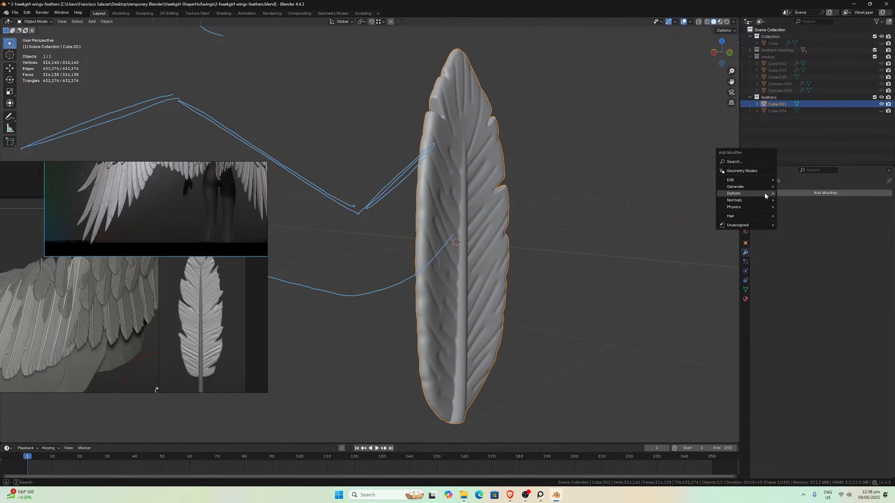
mouse_move(765, 193)
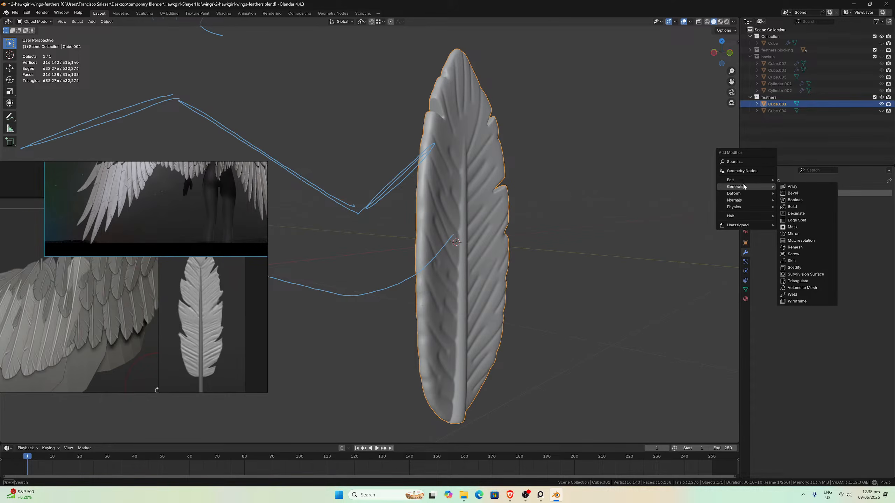
click(795, 213)
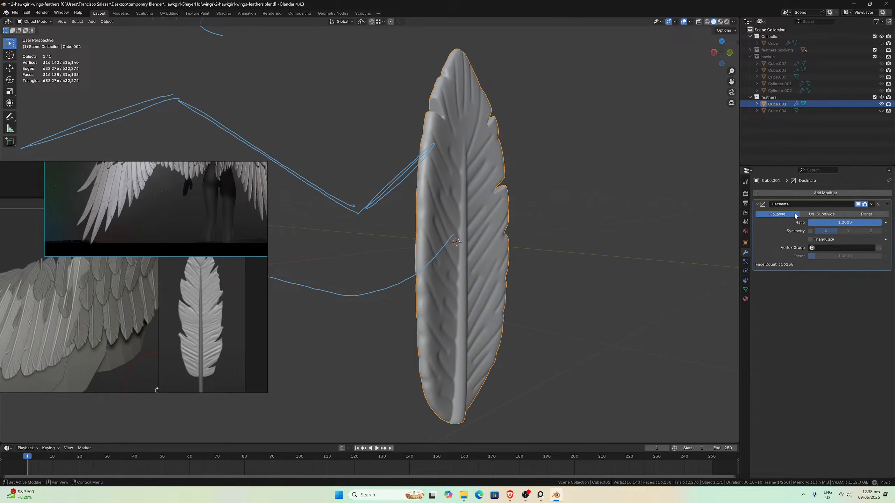
click(844, 224)
text(0.)
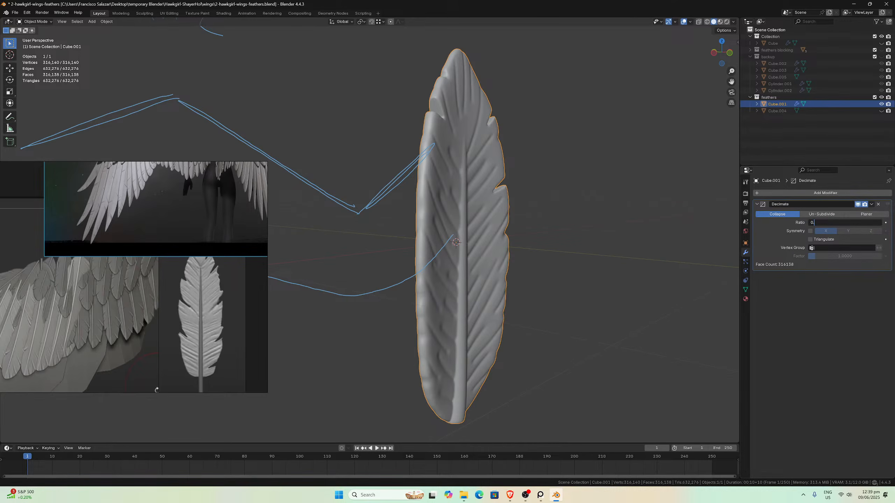
key(Escape)
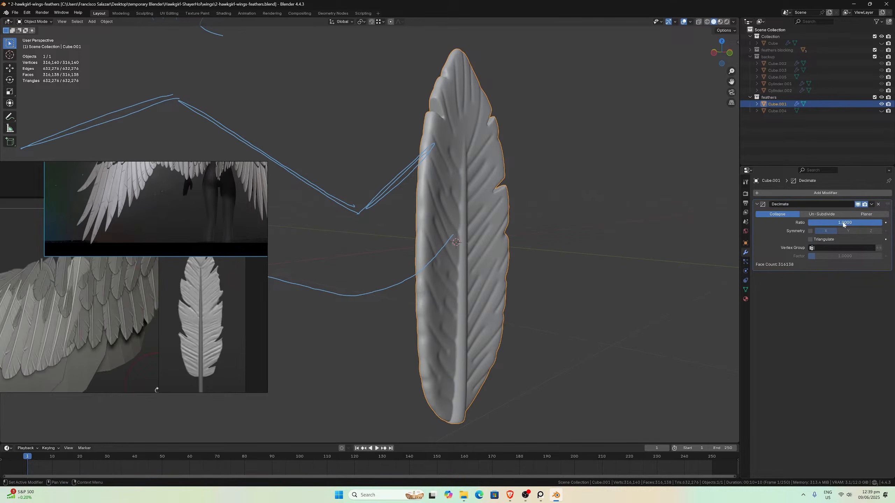
key(ctrl+s)
- Try Decimate ratios of 0.2 and 0.5 on the feather
click(826, 225)
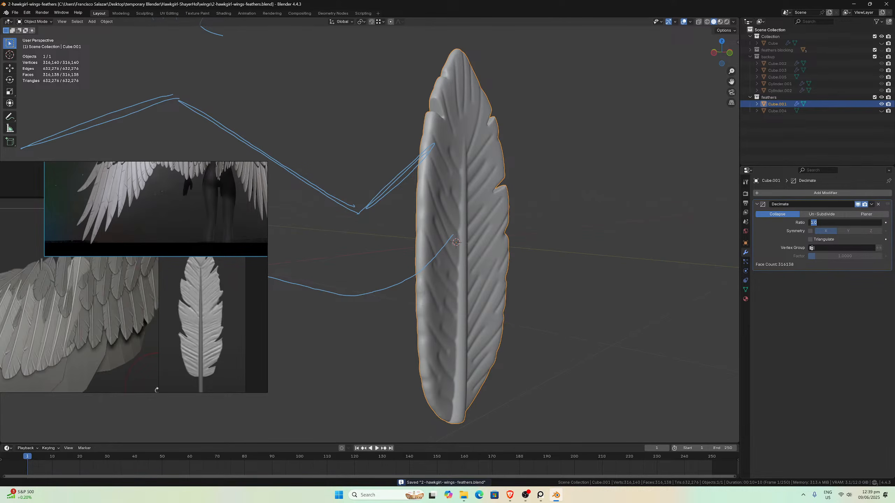
text(0.2)
key(Return)
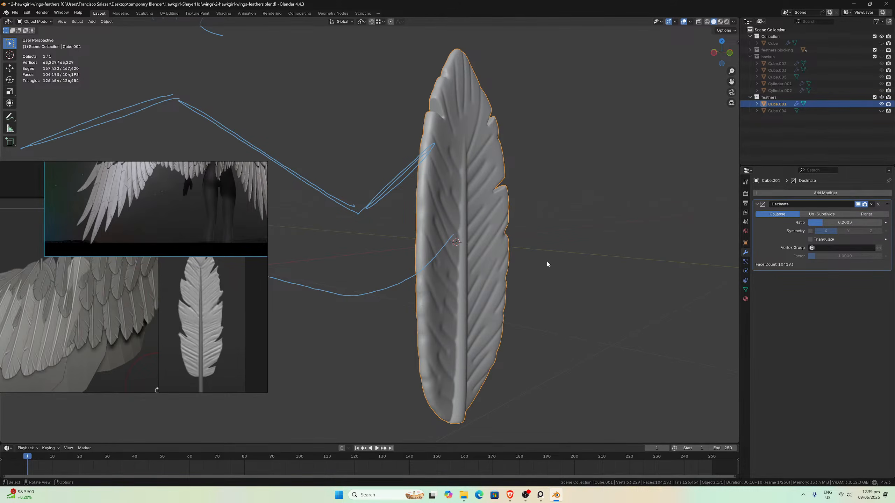
click(837, 224)
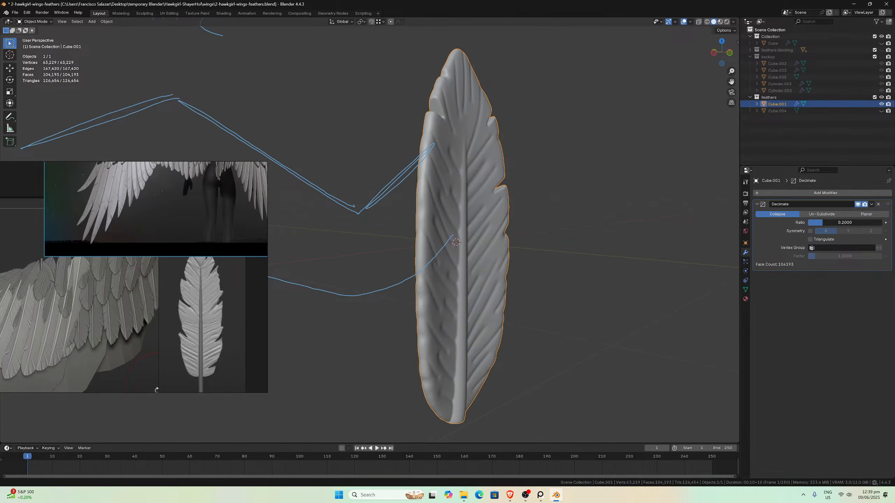
text(0)
text(.5)
key(Return)
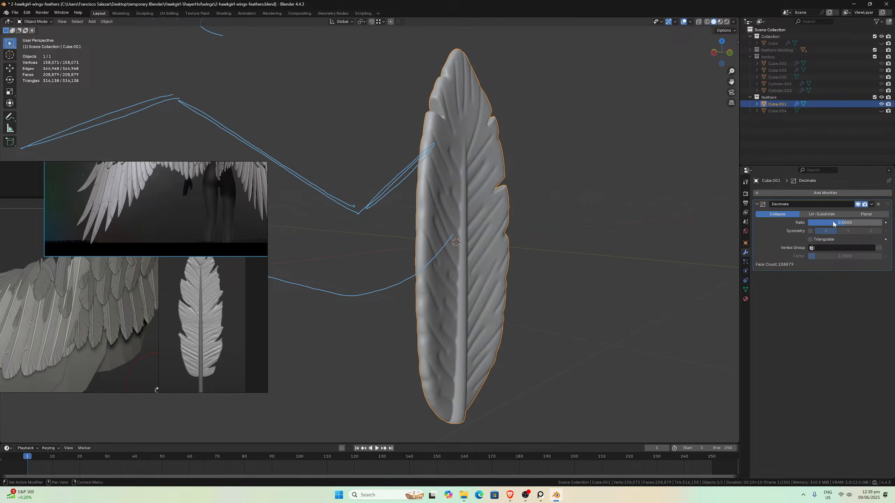
- Set the feather's Decimate ratio to 0.1 and check the groove detail from near the front
click(834, 224)
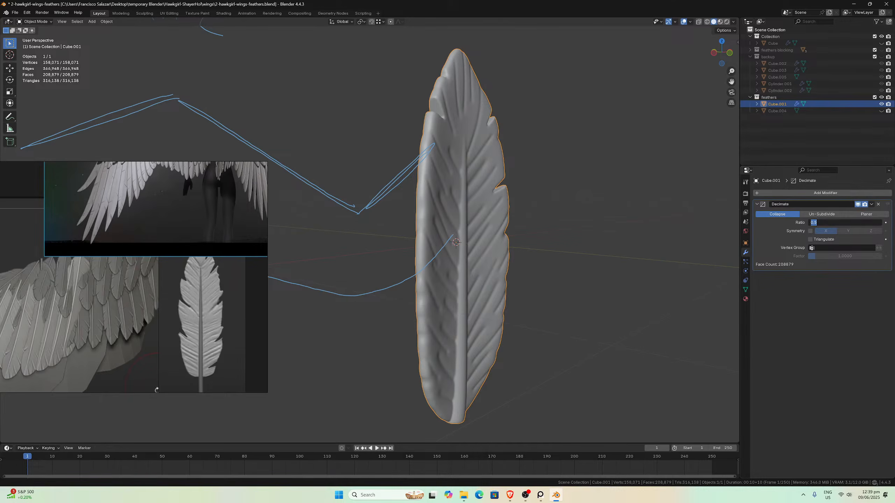
text(0.1)
key(Return)
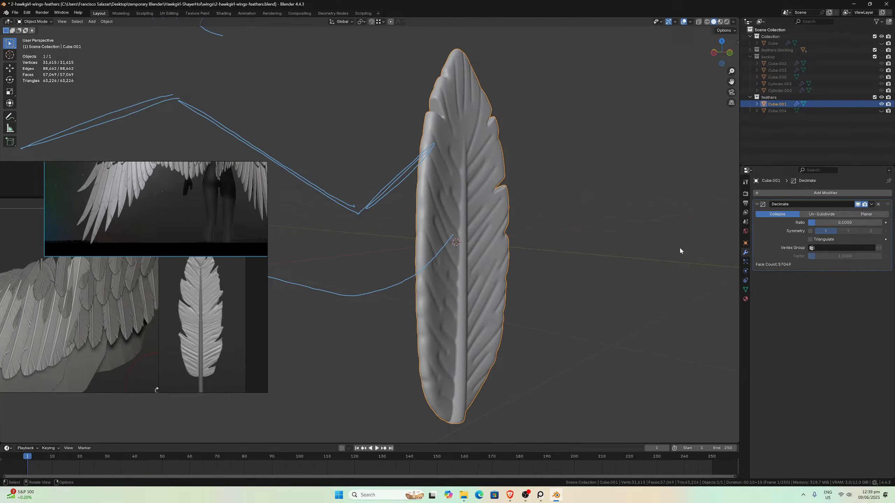
middle_drag(681, 249, 573, 264)
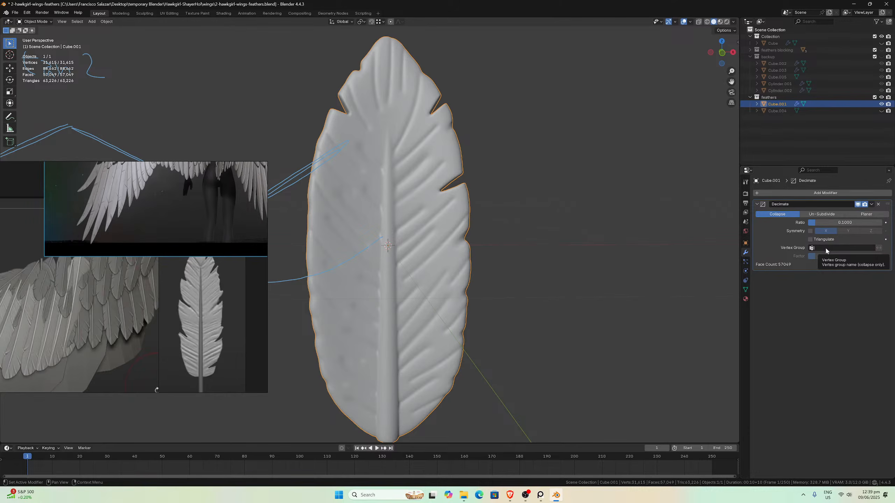
- Set the feather's Decimate ratio to 0.05 and check the groove detail up close
click(825, 224)
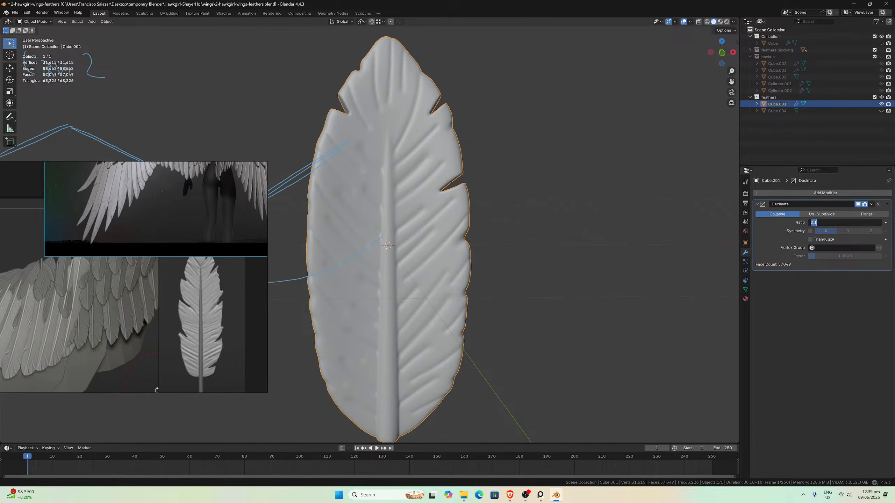
click(811, 222)
key(BackSpace)
text(.)
key(Return)
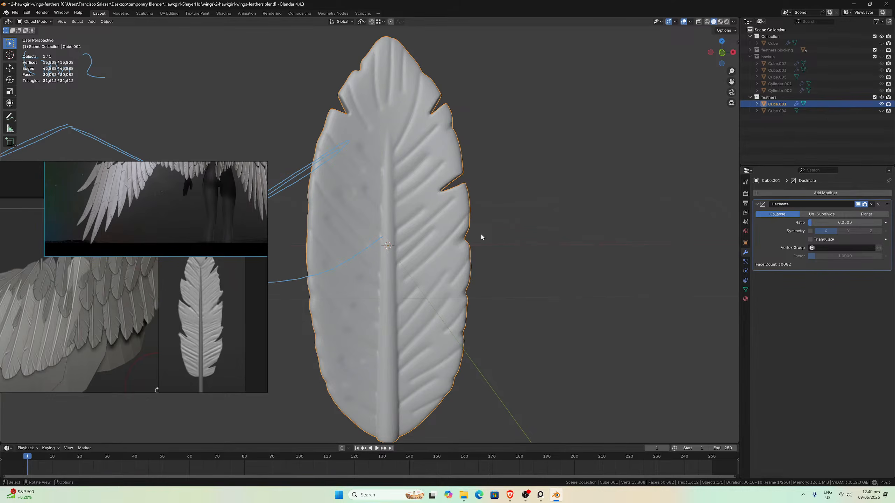
scroll(479, 233, up, 1)
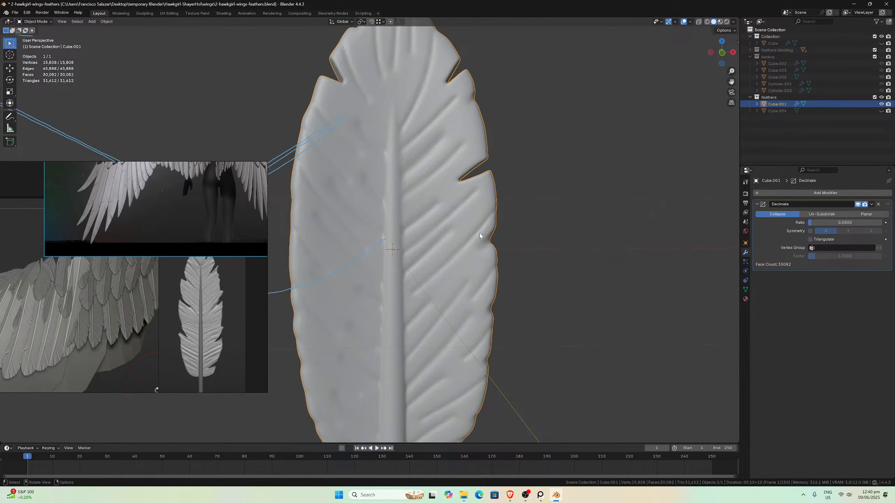
scroll(479, 236, down, 1)
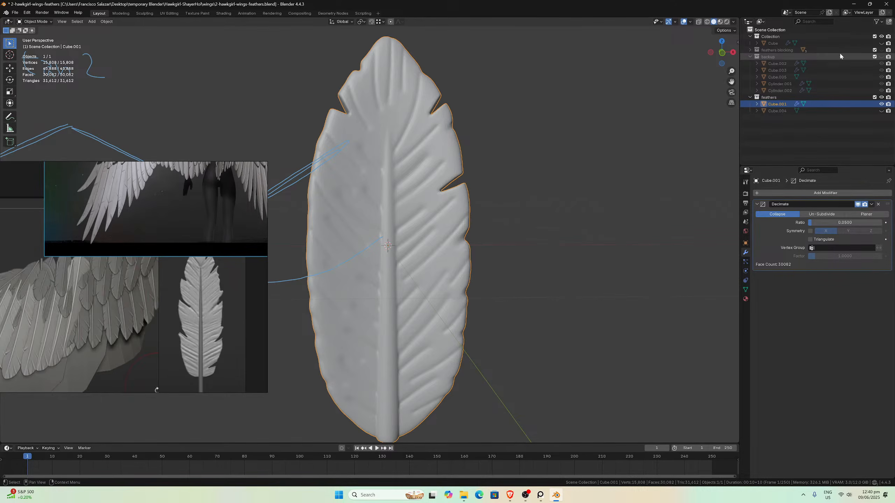
- Unhide the Cube wings object in Collection, select it, and bring both wings into view beside the feather
click(882, 43)
scroll(506, 198, down, 2)
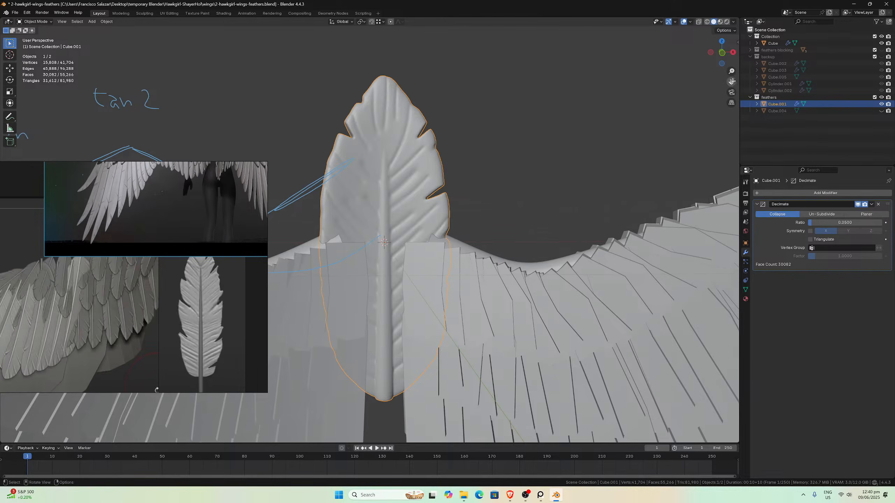
shift+middle_drag(528, 190, 597, 153)
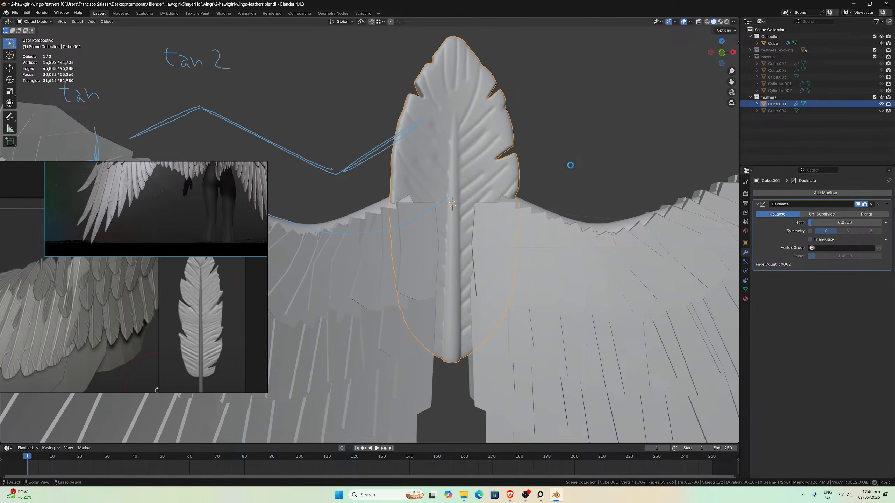
scroll(547, 186, down, 5)
click(372, 281)
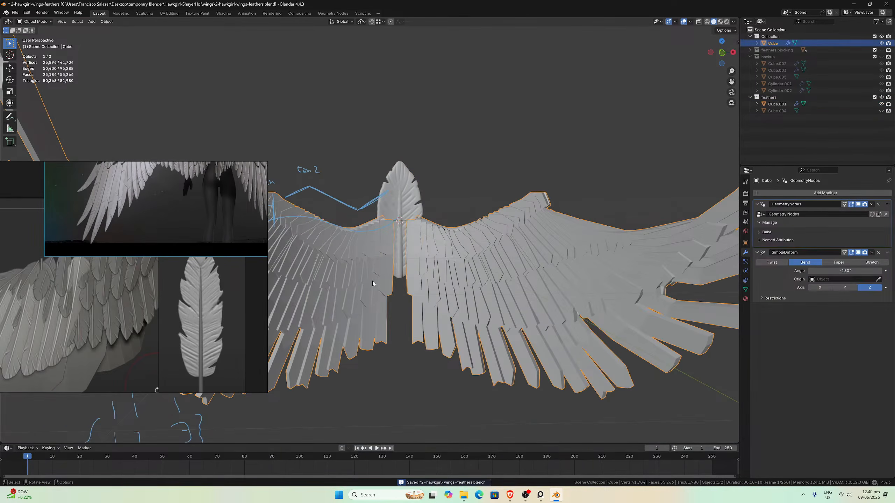
scroll(372, 281, down, 3)
middle_drag(372, 281, 340, 274)
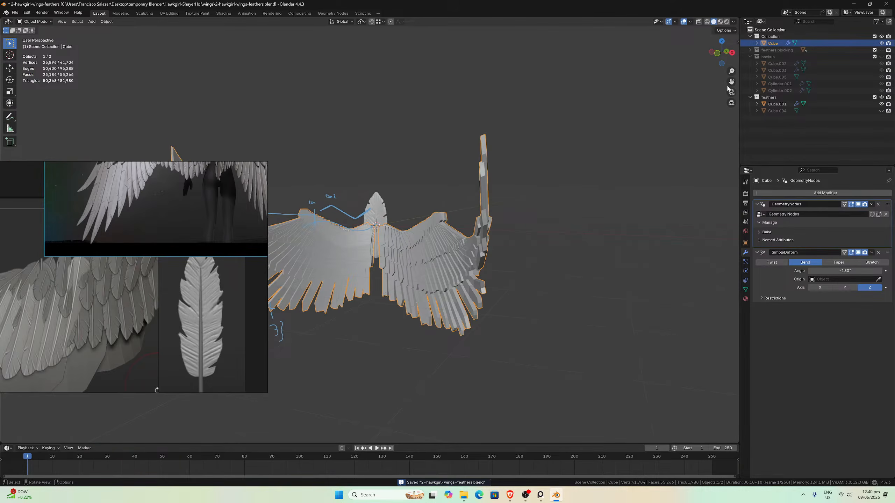
drag(729, 86, 374, 96)
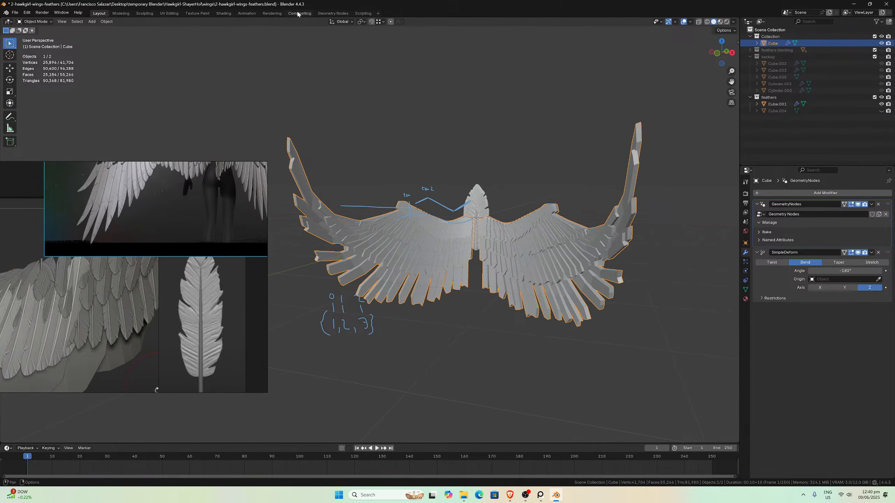
- Switch to the Geometry Nodes workspace and examine the wings alongside their feather node groups
click(332, 12)
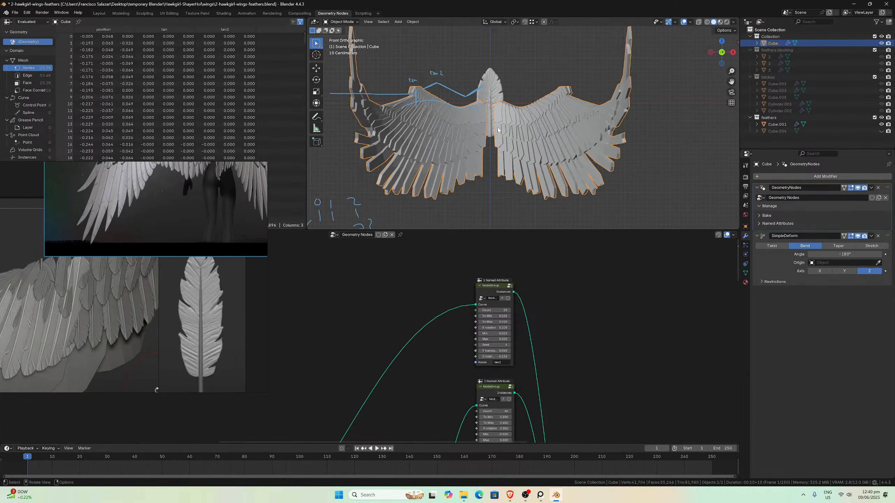
scroll(498, 130, up, 3)
scroll(504, 298, down, 2)
scroll(505, 298, up, 1)
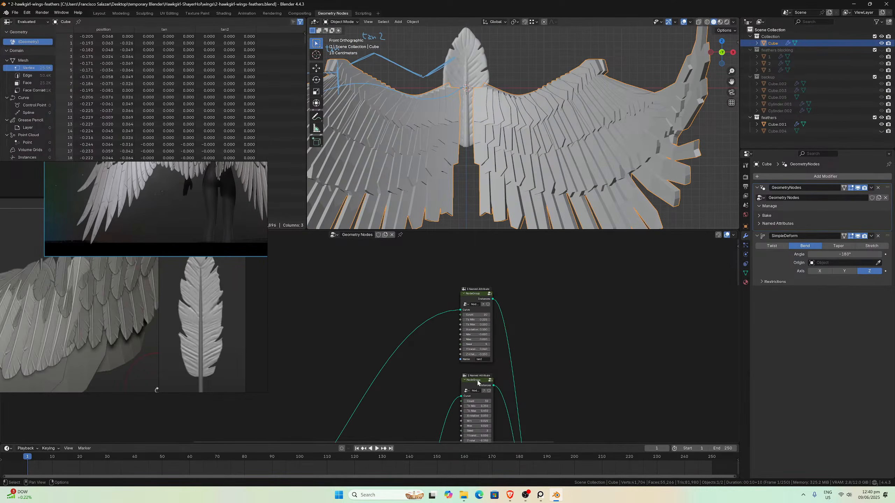
scroll(478, 382, down, 1)
scroll(487, 124, down, 3)
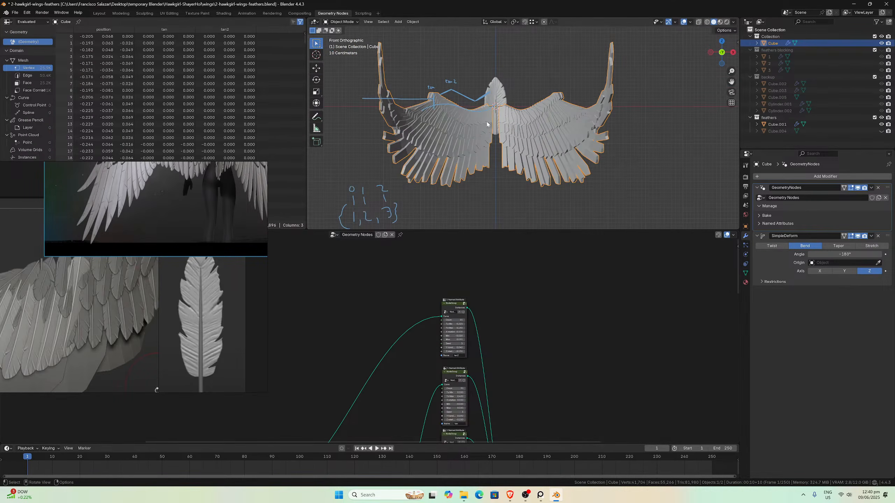
scroll(464, 261, up, 3)
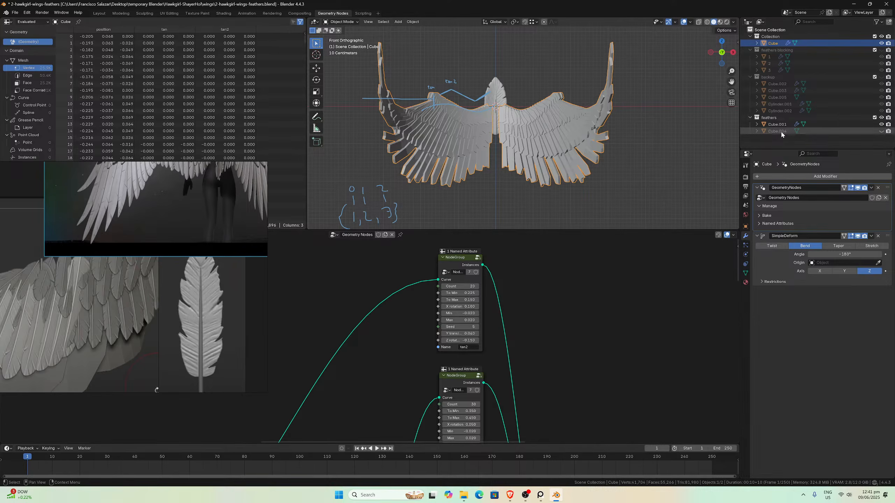
scroll(549, 114, up, 4)
scroll(549, 113, down, 3)
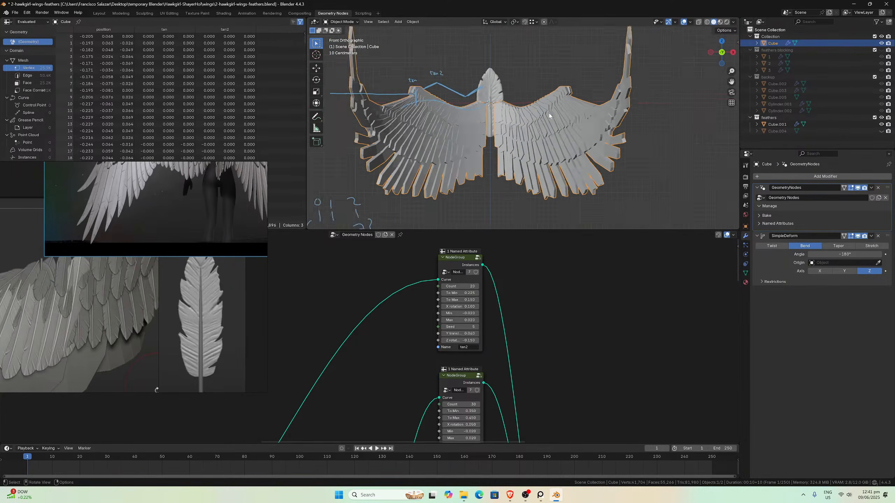
scroll(549, 113, up, 3)
- Unhide the feather object Cube.004 and move it to the backup collection
click(776, 124)
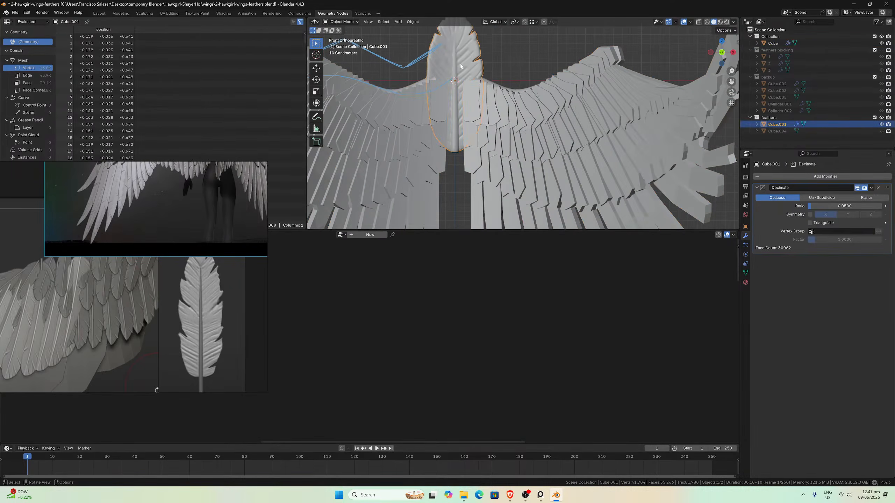
click(778, 130)
click(881, 131)
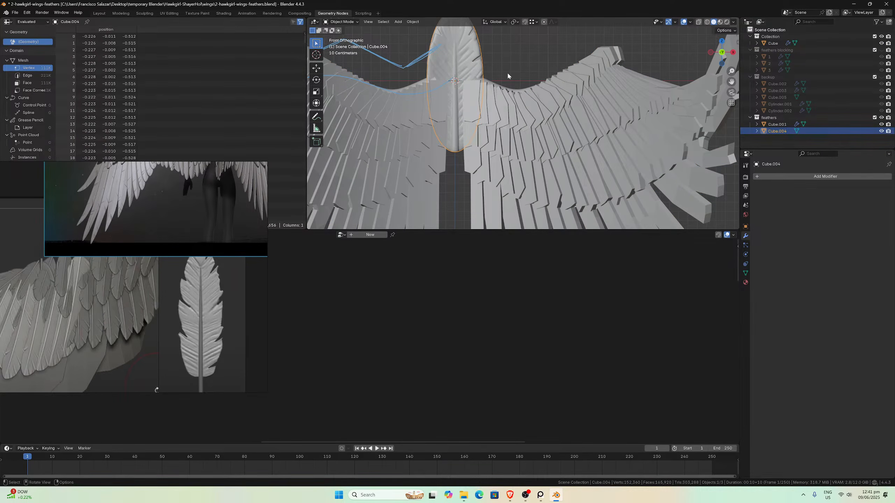
key(m)
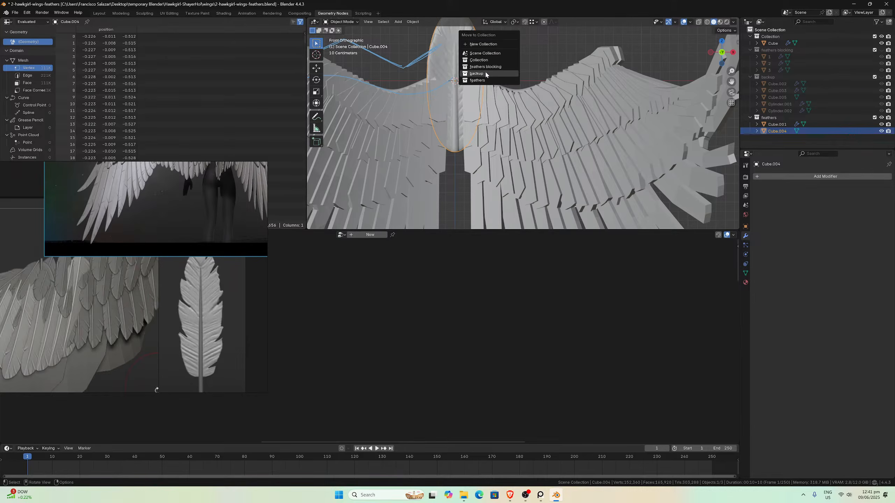
click(477, 73)
- Select the wings object, frame it in the view, and save the file
click(424, 101)
key(KP_Decimal)
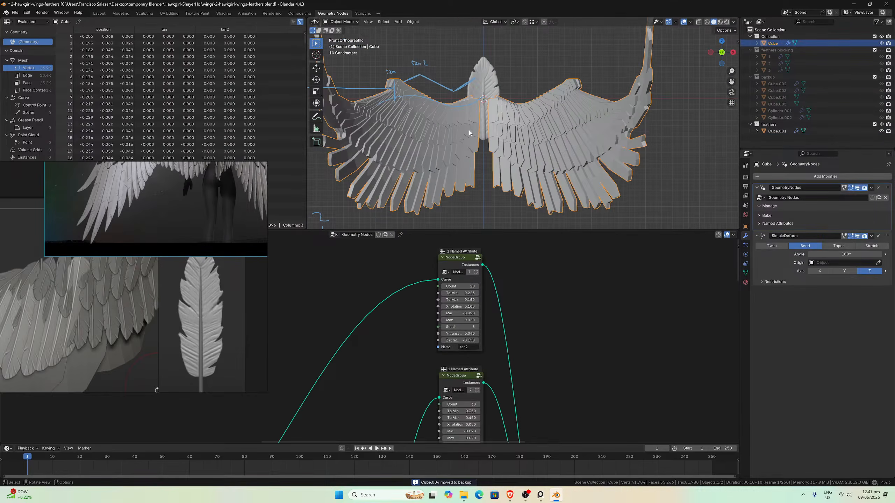
key(ctrl+s)
- Inside the tan2 feather node group, set the Collection Info node's collection to feathers
click(457, 258)
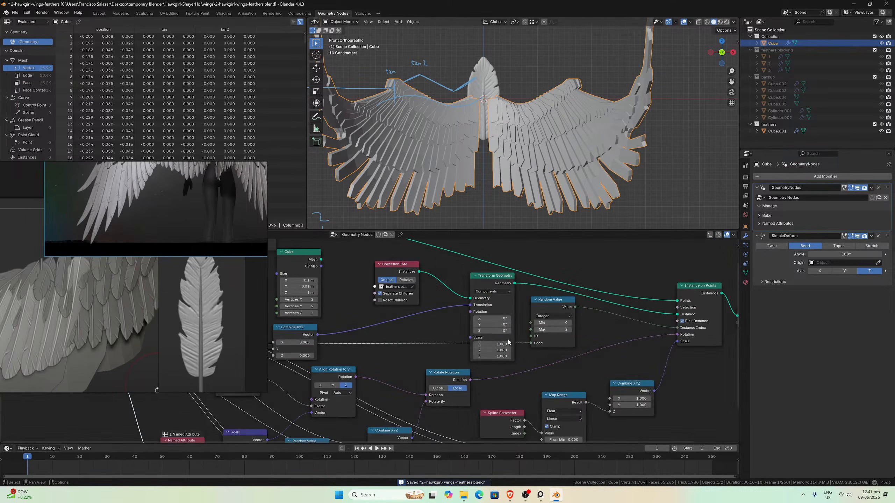
key(Tab)
middle_drag(410, 344, 494, 395)
scroll(494, 396, up, 1)
click(514, 322)
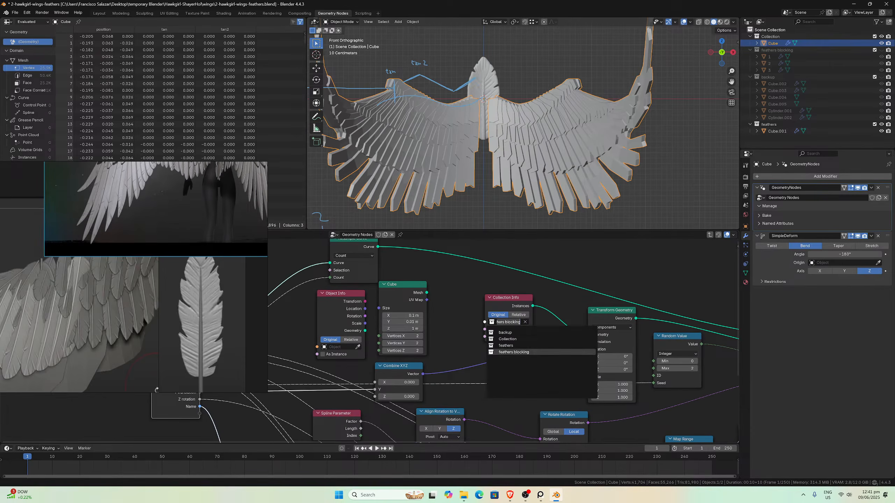
key(Down)
key(Down)
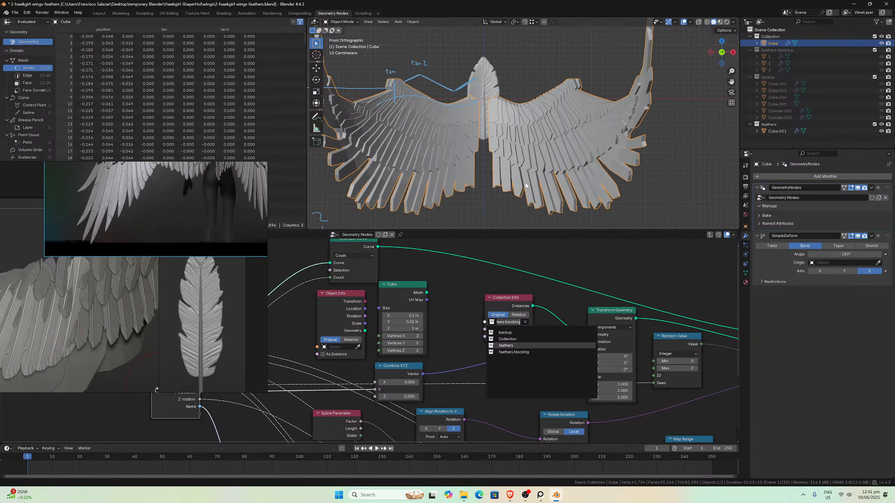
key(Return)
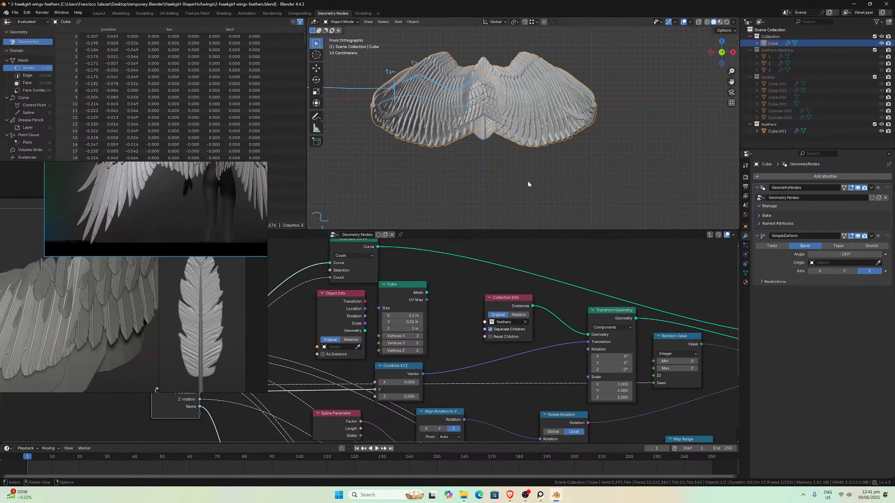
- Set Z to 0 in the Combine XYZ node that drives the Transform Geometry translation
scroll(528, 178, up, 5)
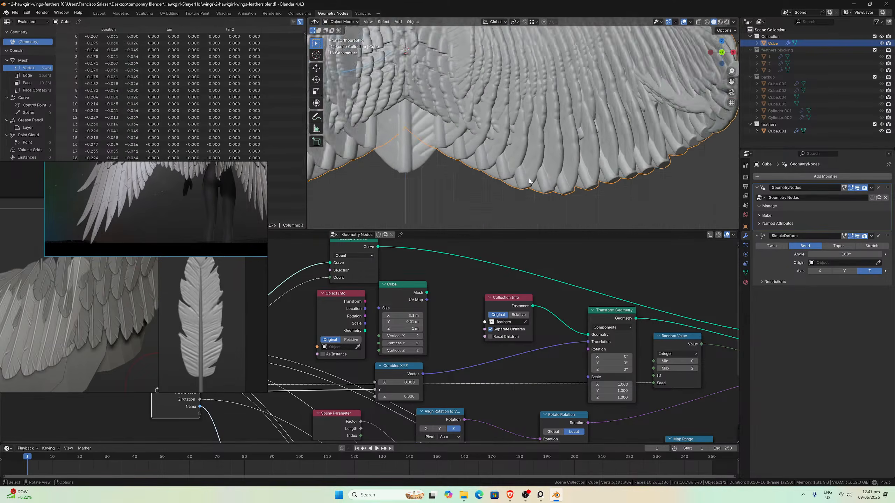
mouse_move(528, 177)
middle_down()
mouse_move(536, 171)
mouse_move(497, 172)
mouse_move(542, 171)
middle_up()
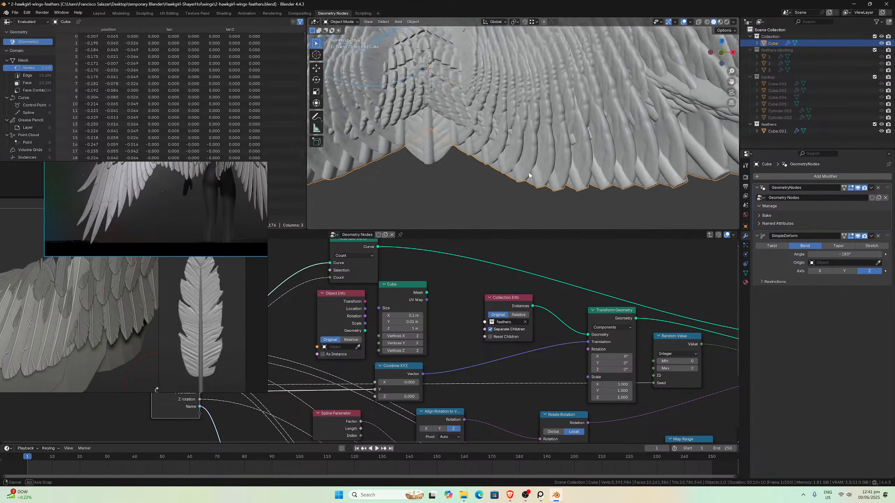
scroll(543, 171, down, 7)
middle_drag(497, 151, 451, 133)
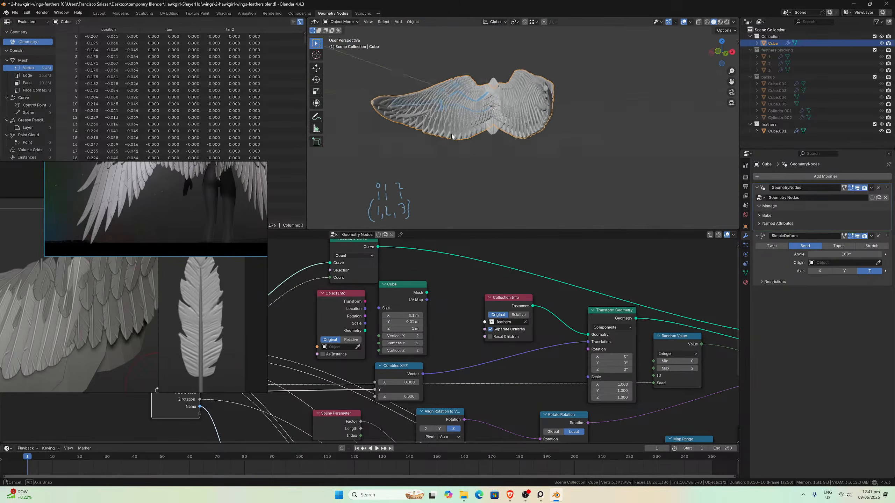
scroll(453, 132, up, 4)
scroll(502, 156, down, 2)
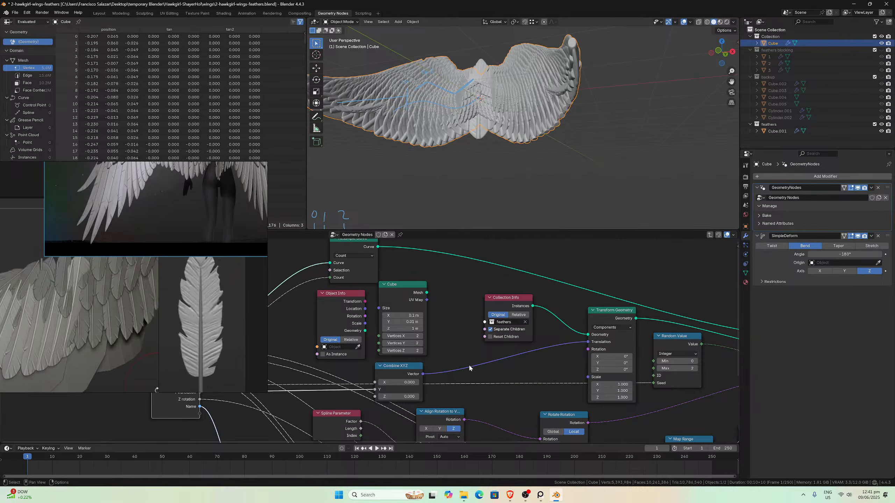
scroll(473, 362, down, 2)
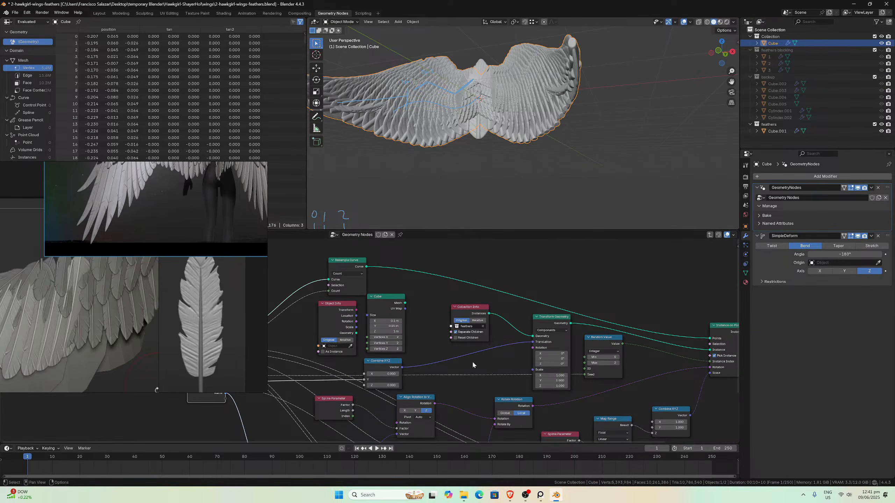
middle_drag(493, 370, 536, 368)
click(427, 384)
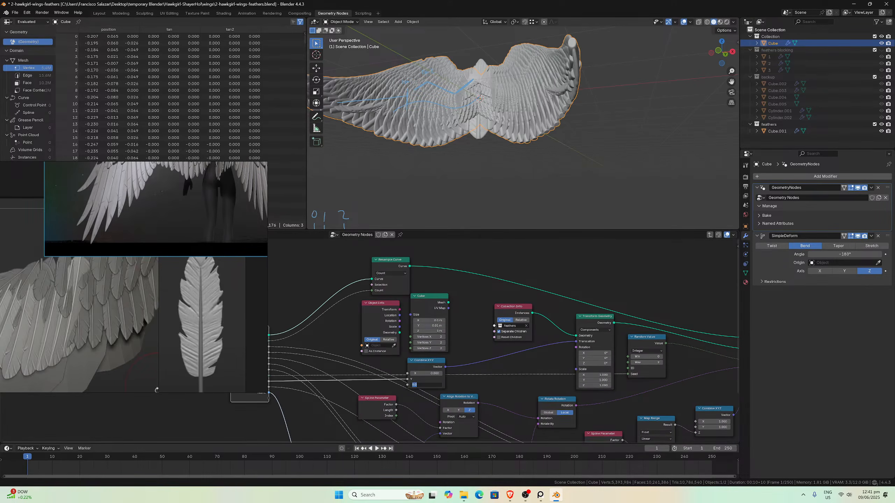
text(0)
key(Return)
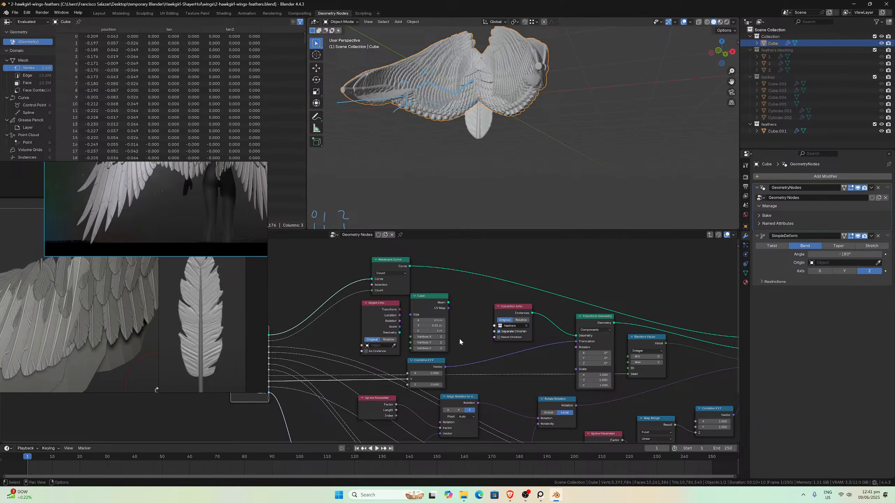
- Rotate the source feather Cube.001 by -180° in the front view
scroll(452, 353, up, 2)
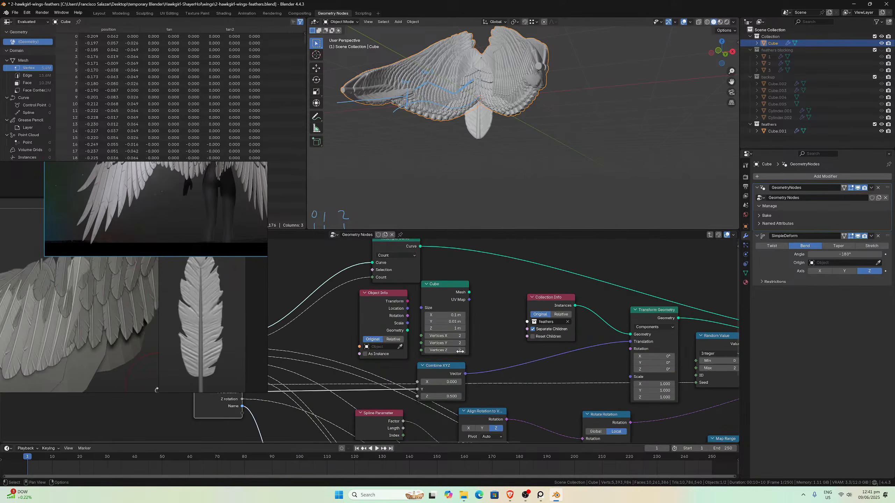
click(488, 129)
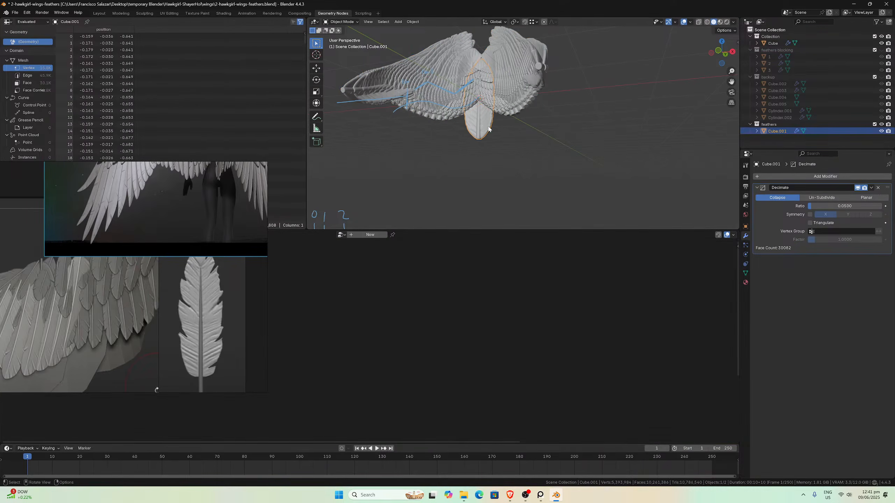
key(KP_1)
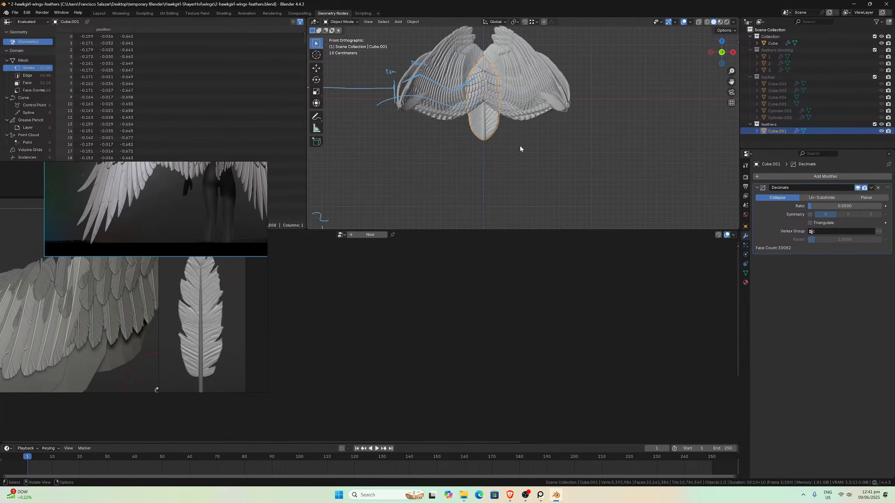
key(r)
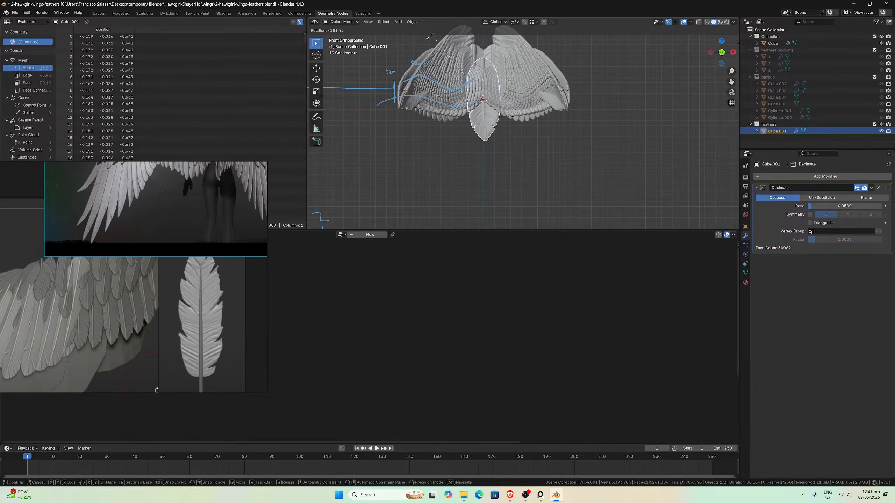
click(434, 88)
click(395, 192)
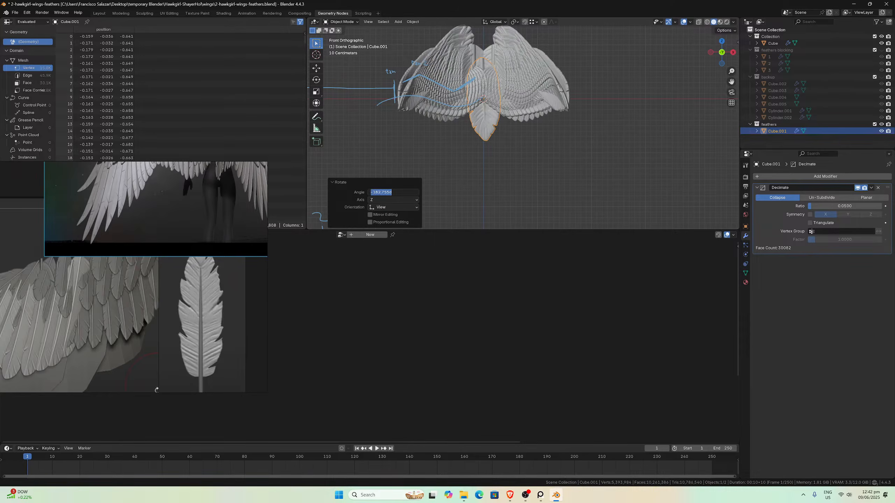
text(-180)
key(Return)
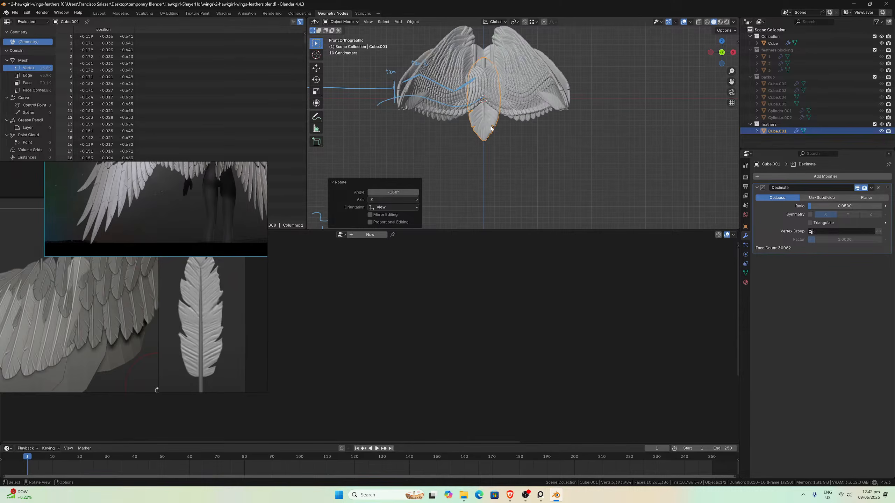
- Try scaling the source feather down uniformly to about 0.64, and undo the scaling
scroll(472, 90, up, 1)
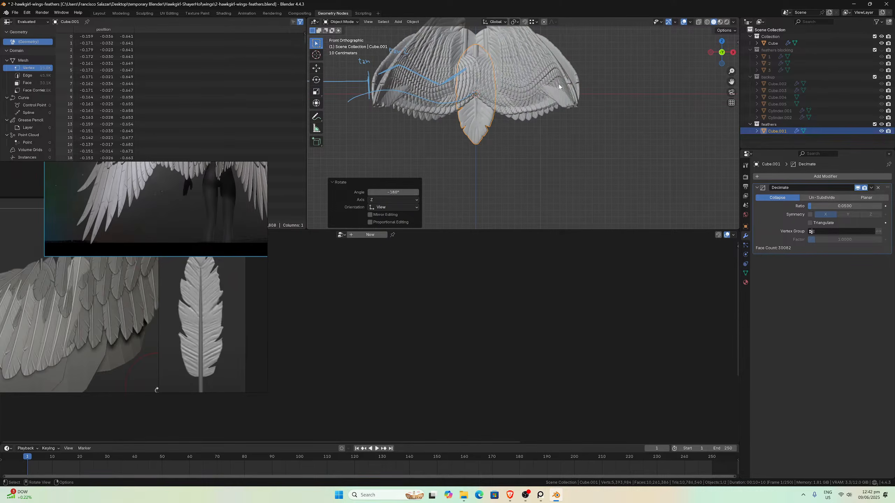
scroll(558, 86, up, 2)
drag(731, 82, 847, 192)
scroll(564, 169, down, 3)
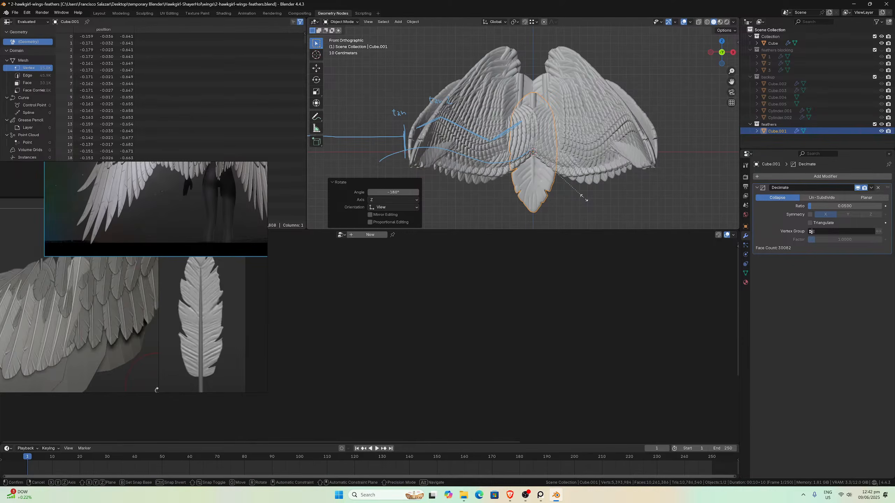
key(s)
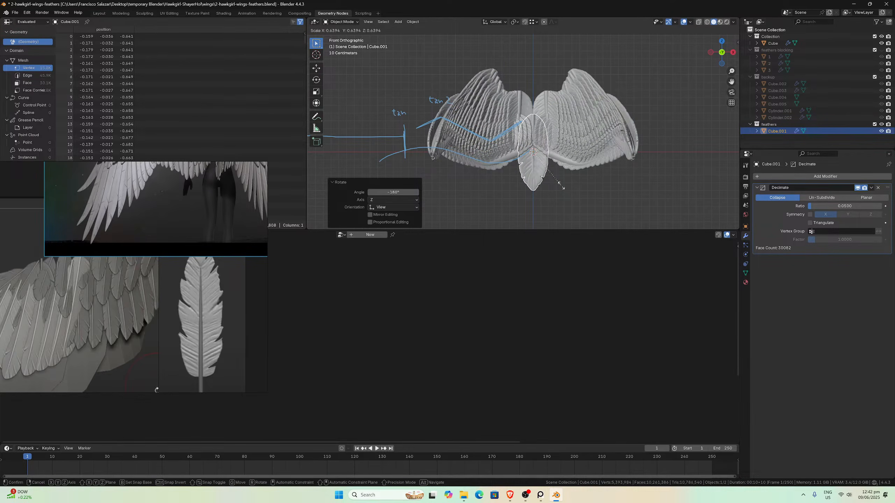
click(562, 186)
key(ctrl+z)
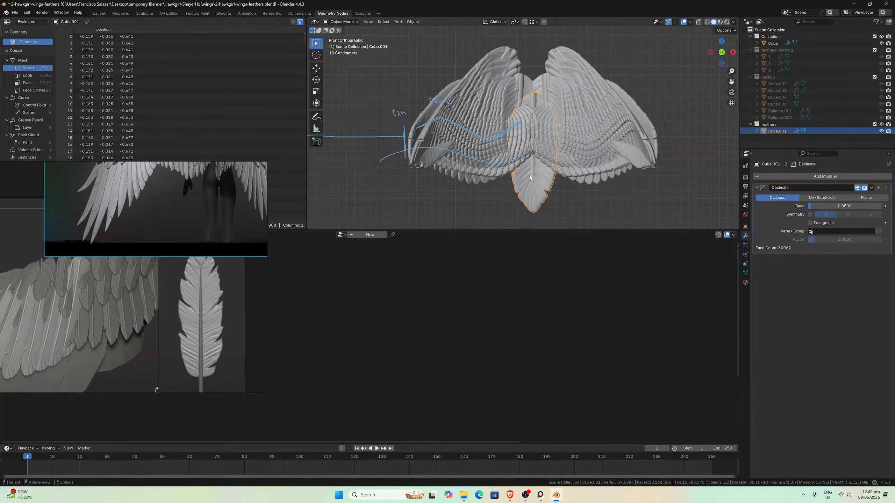
- Select the wings and set Count to 10 in the tan feather node group whose To Min is 0.800
middle_drag(530, 175, 473, 169)
click(438, 167)
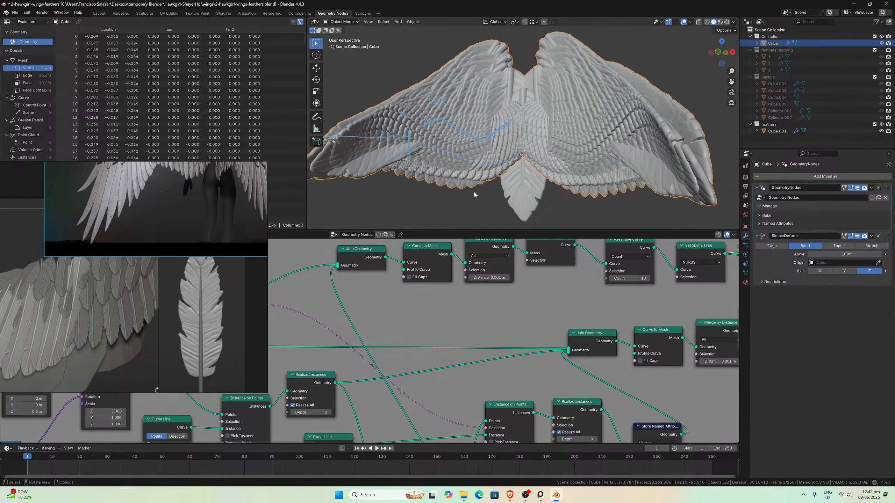
scroll(438, 293, down, 8)
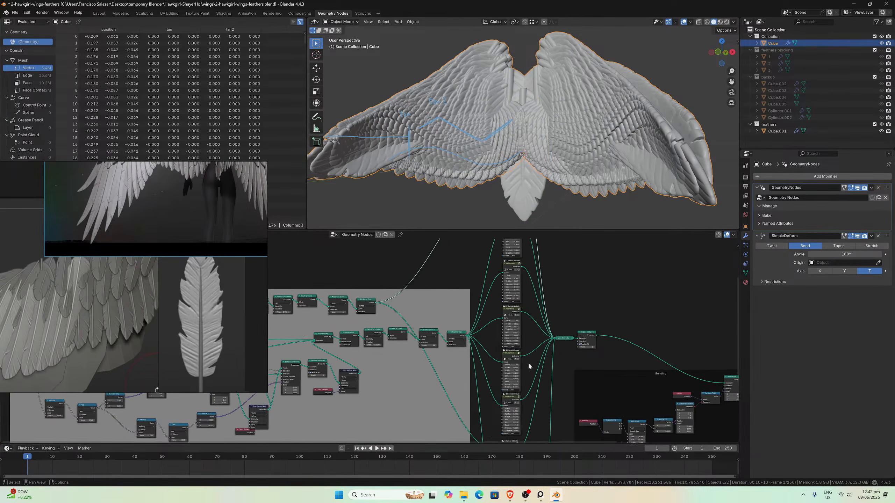
scroll(529, 367, up, 6)
middle_drag(594, 378, 499, 285)
scroll(494, 335, down, 5)
mouse_move(469, 350)
middle_down()
mouse_move(466, 311)
mouse_move(483, 318)
mouse_move(484, 353)
middle_up()
scroll(467, 307, up, 3)
scroll(496, 349, up, 1)
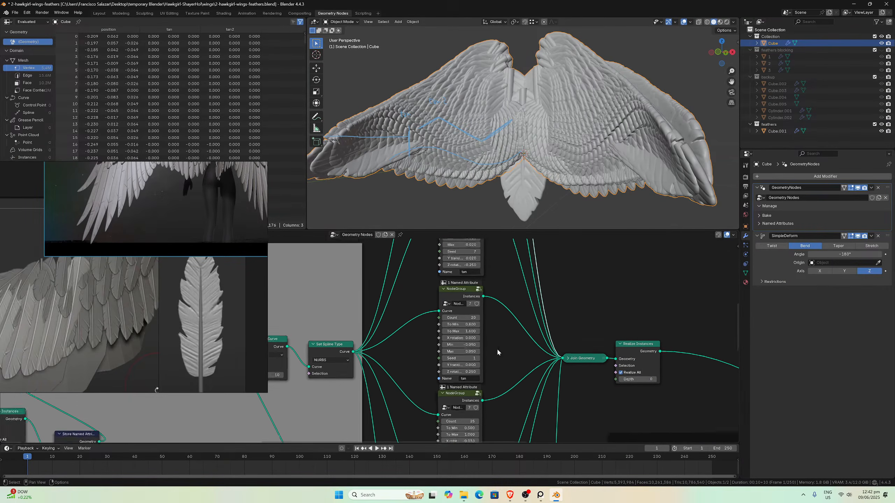
scroll(496, 348, up, 1)
click(465, 316)
text(10)
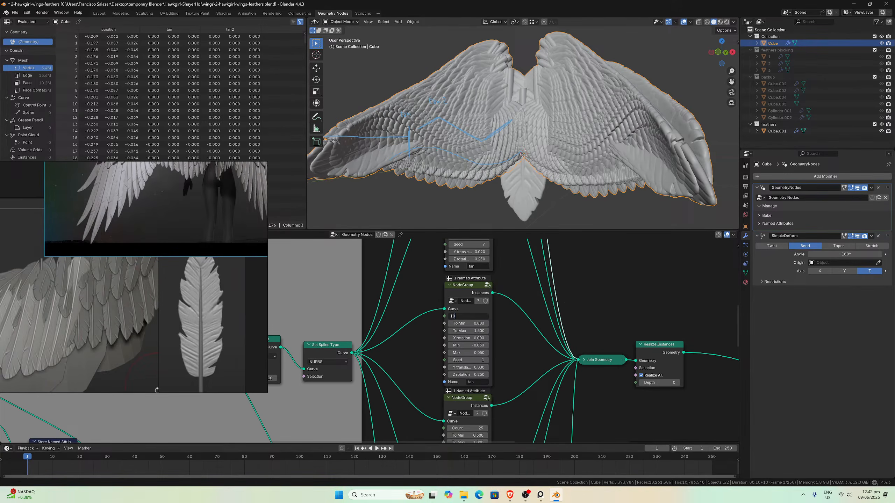
key(Return)
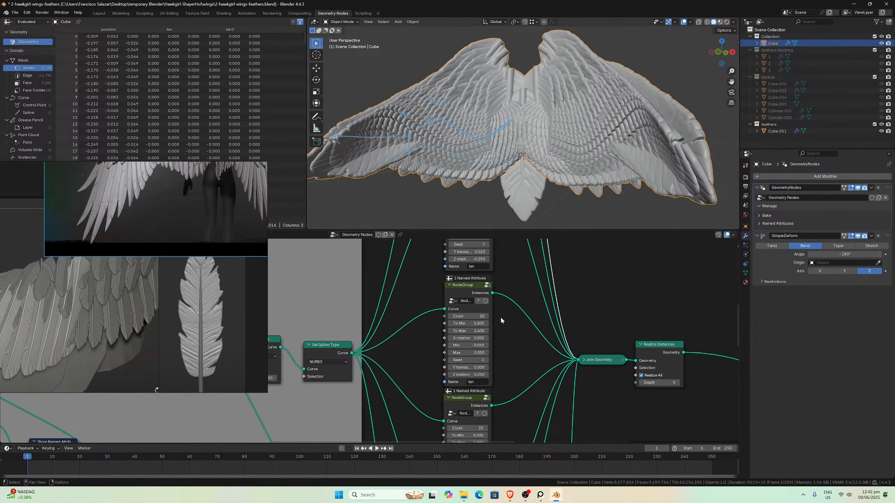
- Set Count to 15 in the tan feather node group whose To Min is 0.500 and Seed is 7
middle_drag(501, 295, 514, 408)
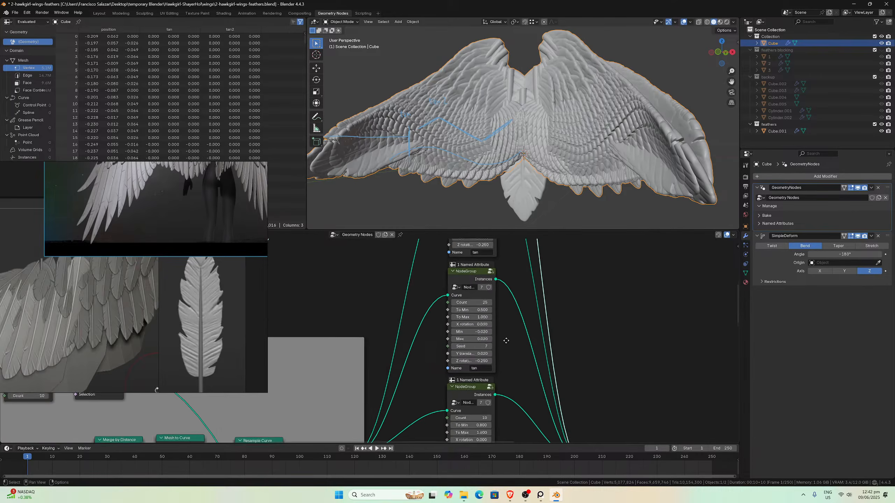
click(472, 318)
text(15)
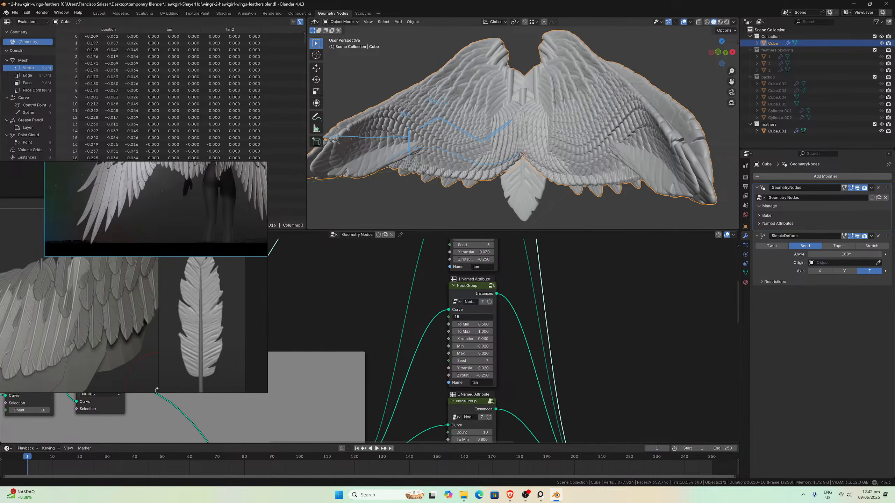
key(Return)
- Set Count to 20 in the tan feather node group whose To Min is 0.350 and Seed is 3
middle_drag(474, 247, 473, 377)
click(473, 331)
text(20)
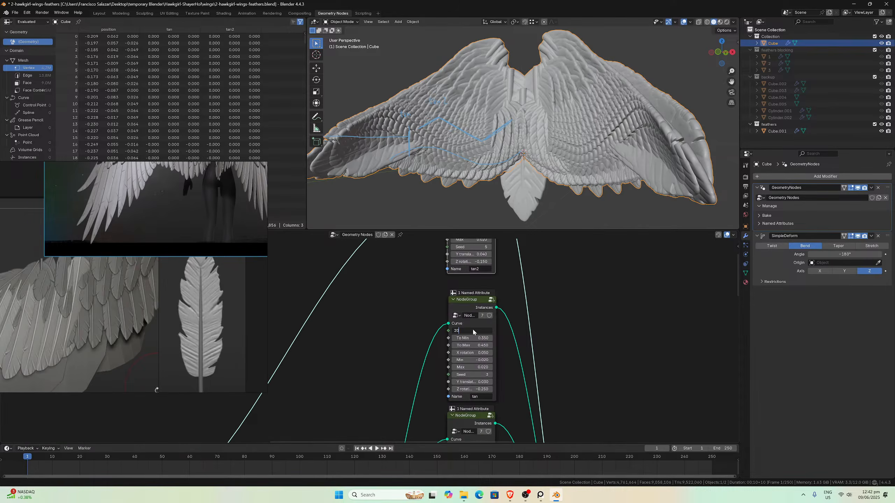
key(Return)
- Set Count to 15 in the uppermost tan2 feather node group
middle_drag(502, 308, 508, 414)
click(478, 309)
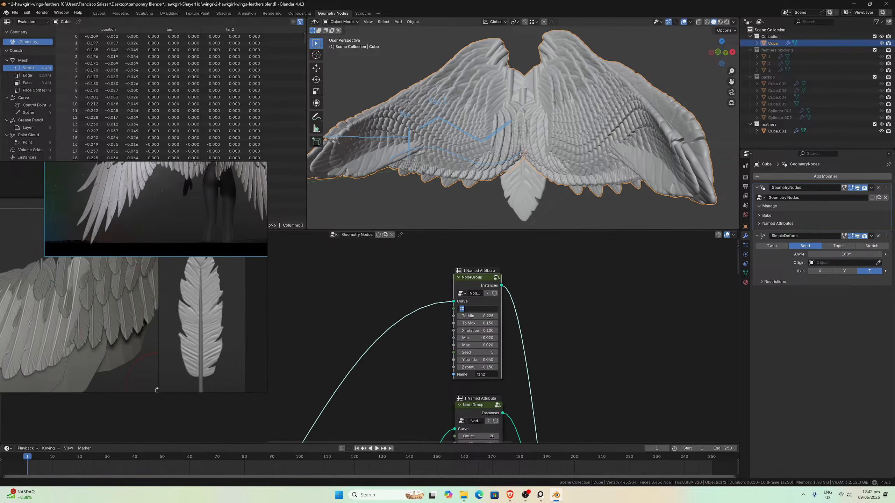
text(15)
key(Return)
scroll(534, 325, down, 2)
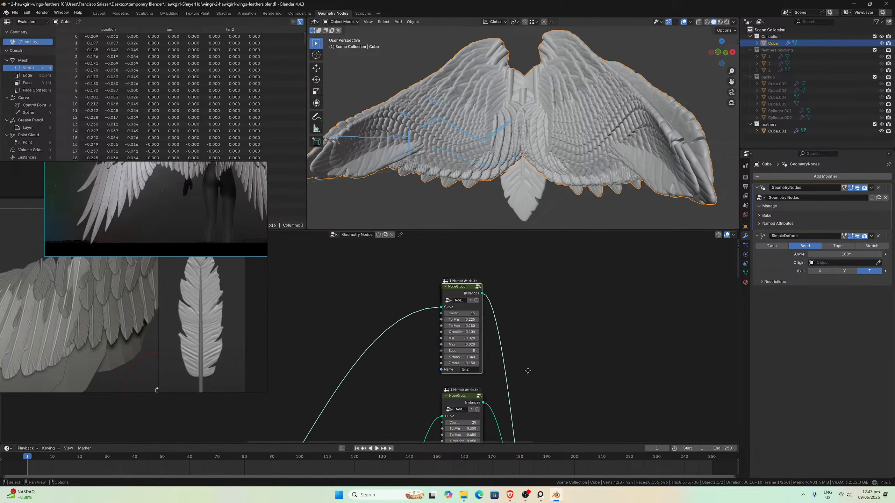
- Set Count to 15 in the tan feather node group directly below the one whose To Min is 0.800
middle_drag(531, 367, 494, 379)
scroll(518, 388, down, 1)
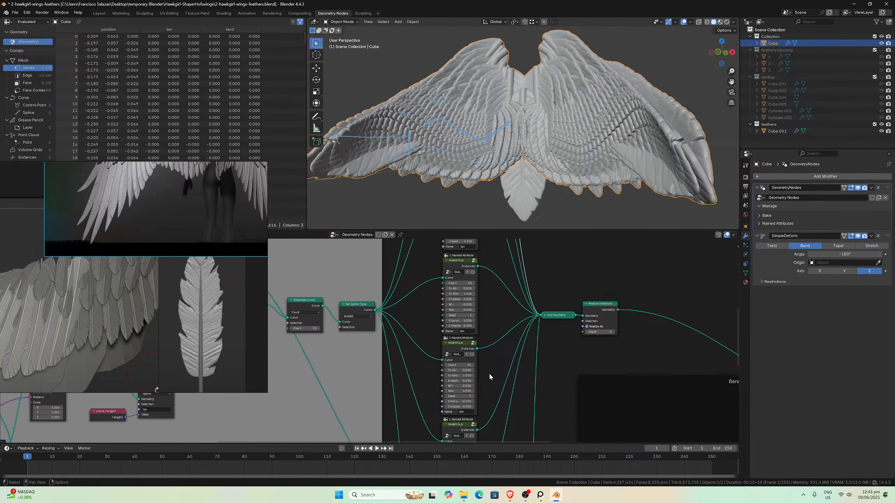
double_click(458, 366)
key(Return)
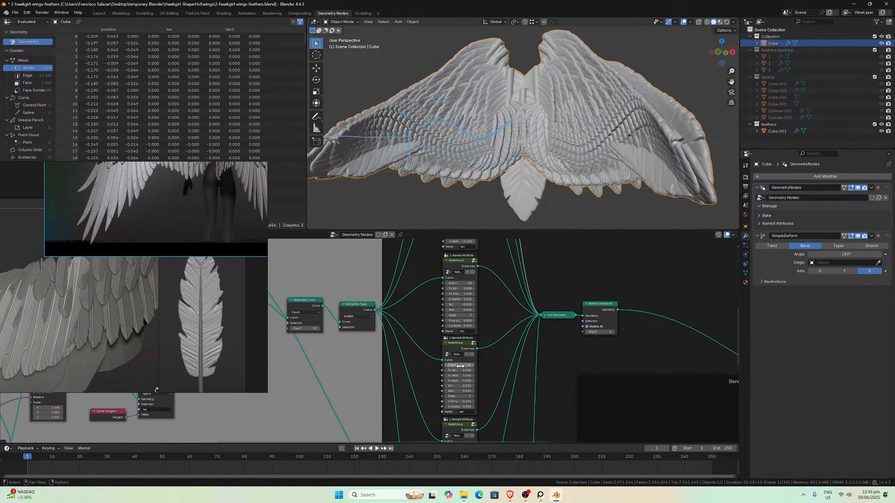
- Set Count to 20 in the tan feather node group just above the lowest tan2 group
middle_drag(484, 380, 473, 257)
middle_drag(473, 312, 494, 265)
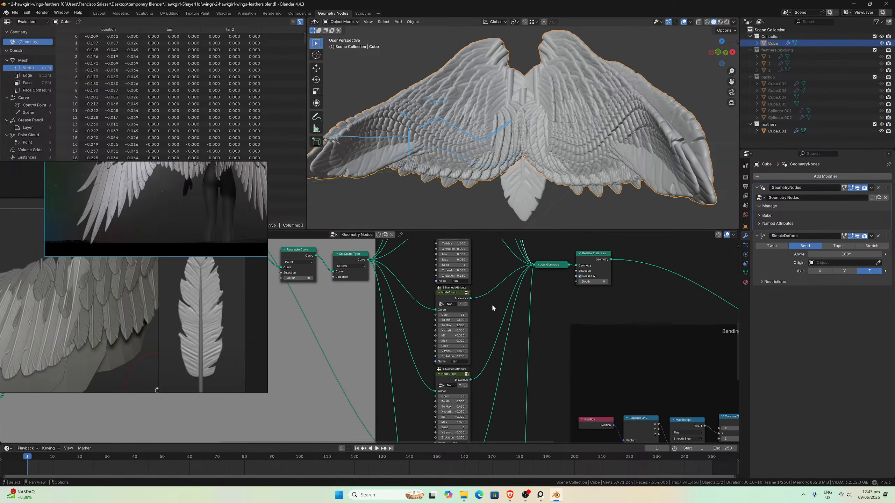
scroll(493, 307, down, 2)
middle_drag(480, 320, 476, 355)
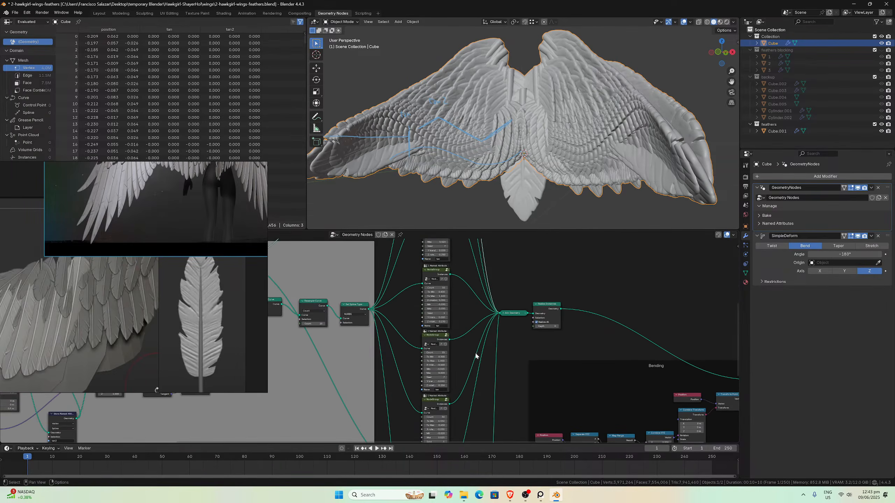
middle_drag(472, 319, 473, 366)
scroll(472, 367, up, 1)
middle_drag(476, 292, 492, 267)
scroll(489, 310, up, 1)
drag(468, 287, 480, 286)
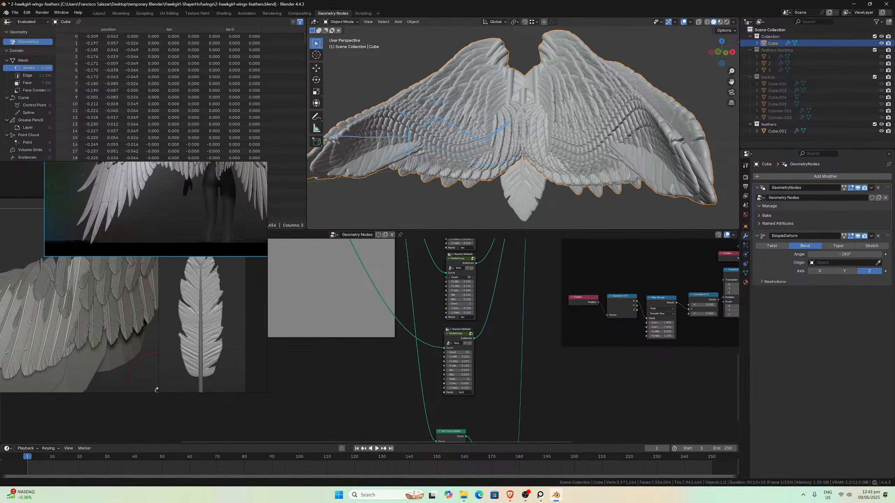
key(Return)
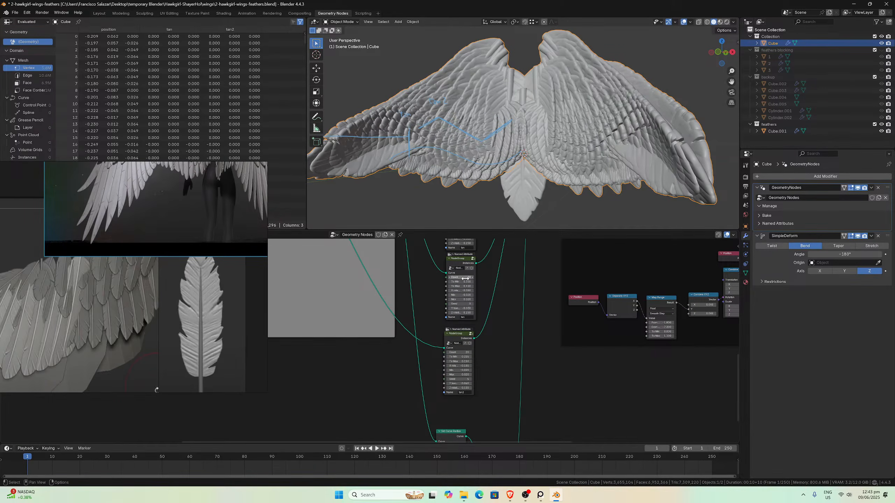
- Set Count to 15 in the lowest tan2 feather node group
click(463, 352)
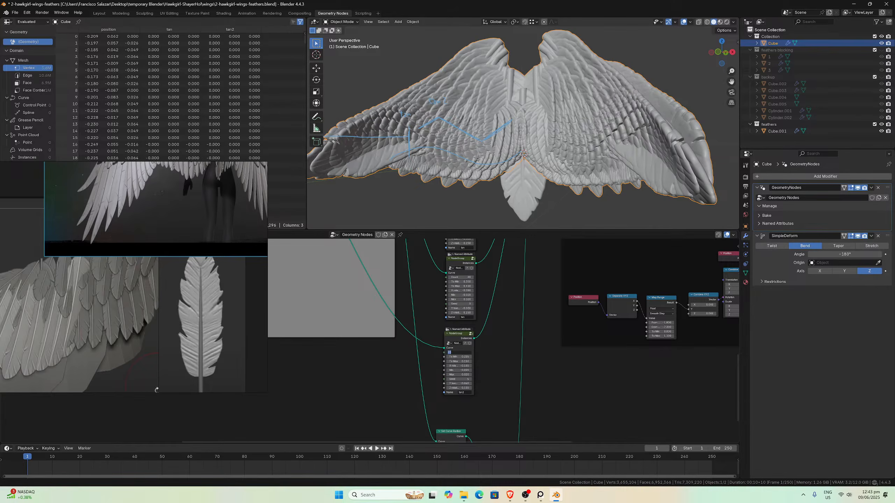
text(15)
key(Return)
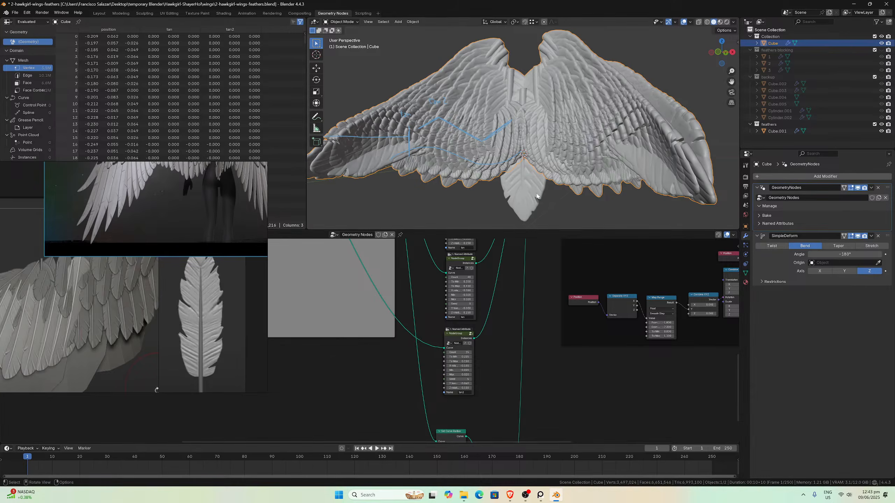
- Hide the feathers collection and inspect the centre of the wings up close
click(532, 188)
click(881, 124)
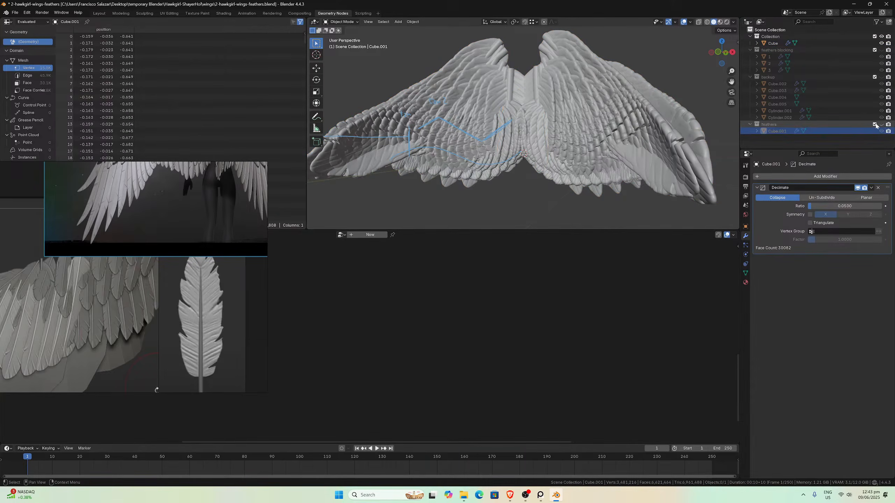
mouse_move(589, 108)
middle_down()
mouse_move(573, 107)
mouse_move(580, 112)
middle_up()
scroll(582, 113, up, 4)
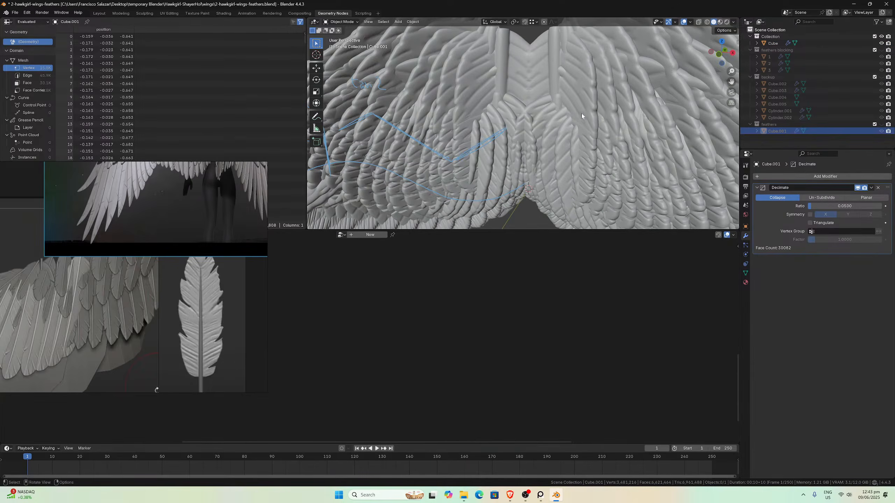
- Select the wings and open the second-highest feather node group for editing
click(525, 65)
scroll(520, 310, down, 5)
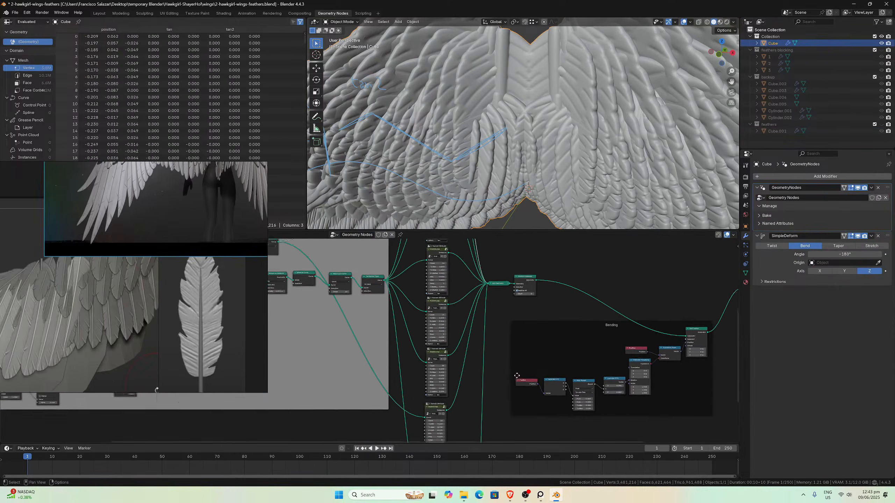
middle_drag(467, 291, 465, 368)
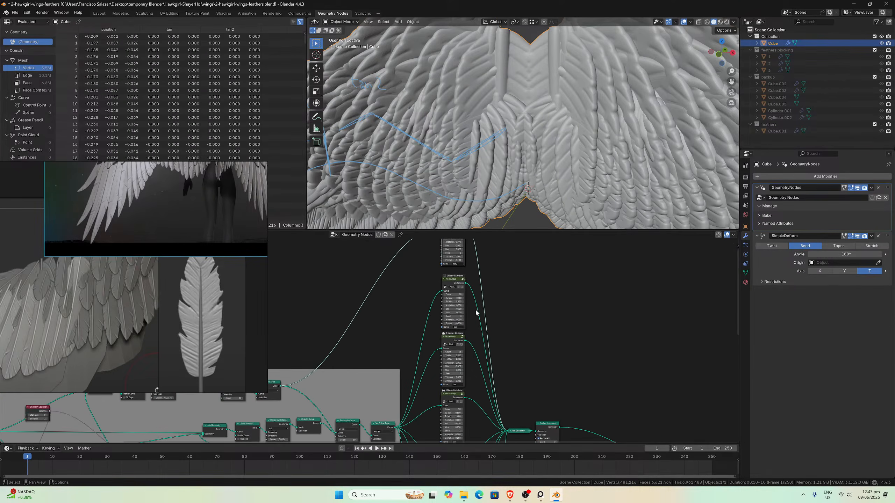
scroll(476, 310, down, 2)
scroll(495, 163, down, 5)
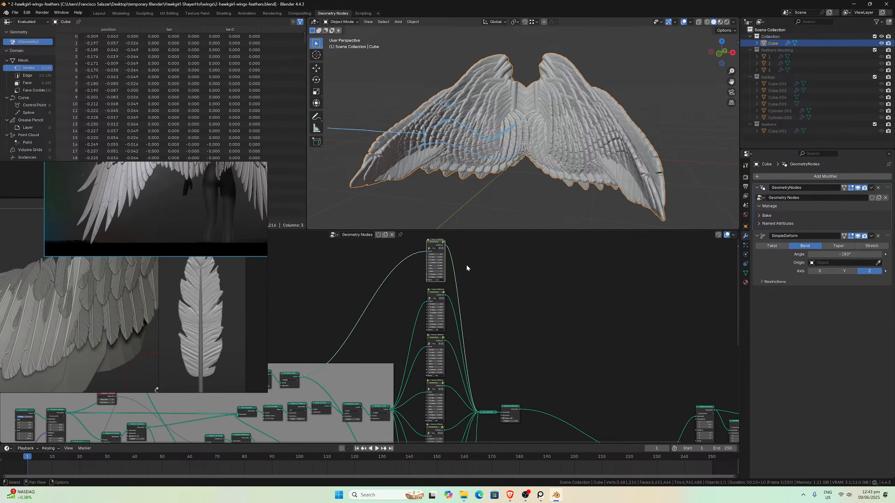
scroll(467, 268, up, 2)
click(453, 294)
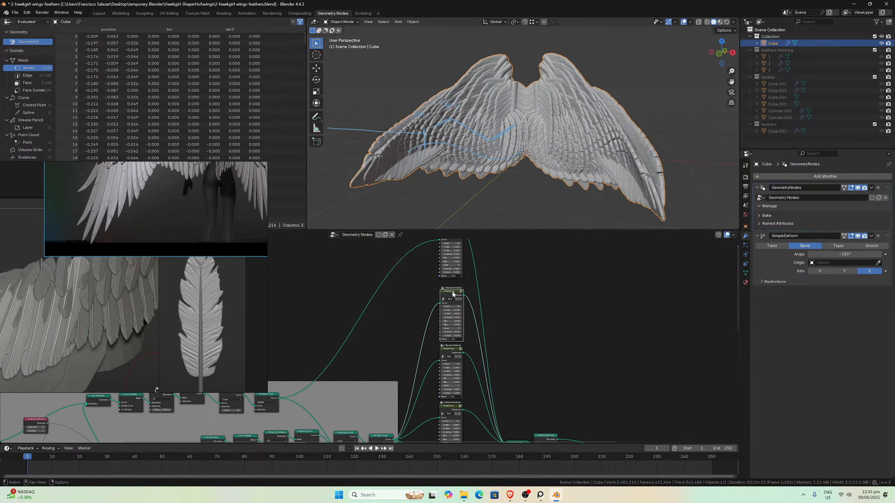
key(Tab)
scroll(420, 326, up, 5)
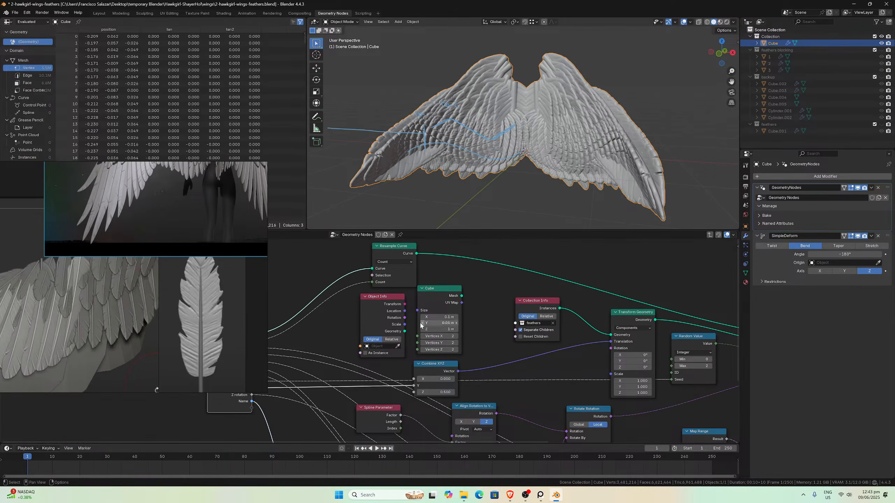
- Show the feathers collection again and assign the source feather Cube.001 to the Object Info node
click(382, 346)
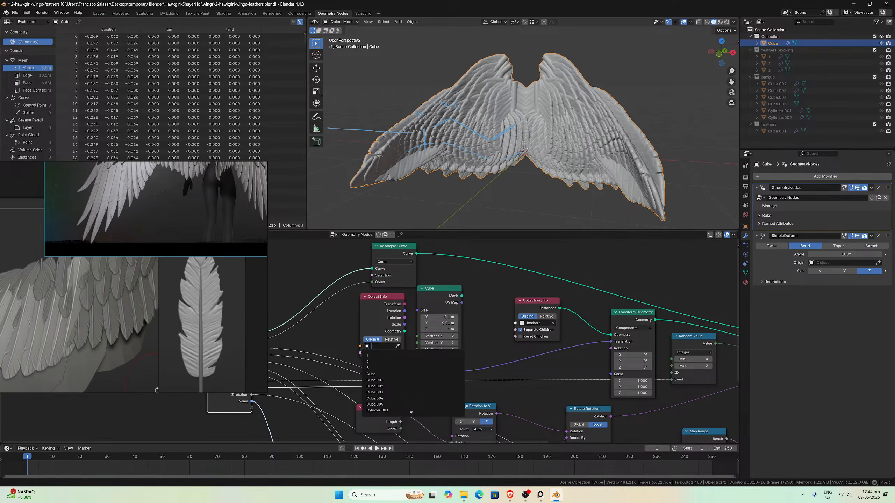
click(882, 124)
click(882, 125)
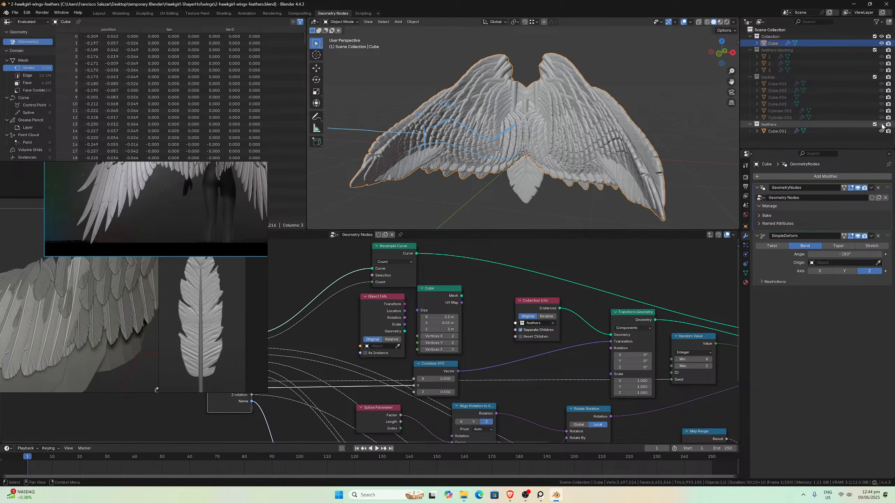
click(398, 347)
click(526, 196)
- Disconnect Random Value from the Instance Index input and Collection Info from the Transform Geometry node
scroll(488, 306, down, 2)
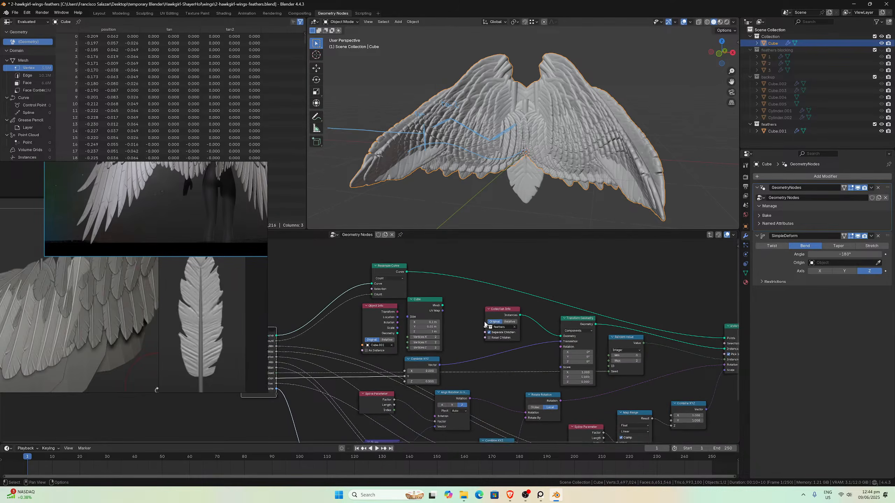
ctrl+scroll(476, 325, down, 2)
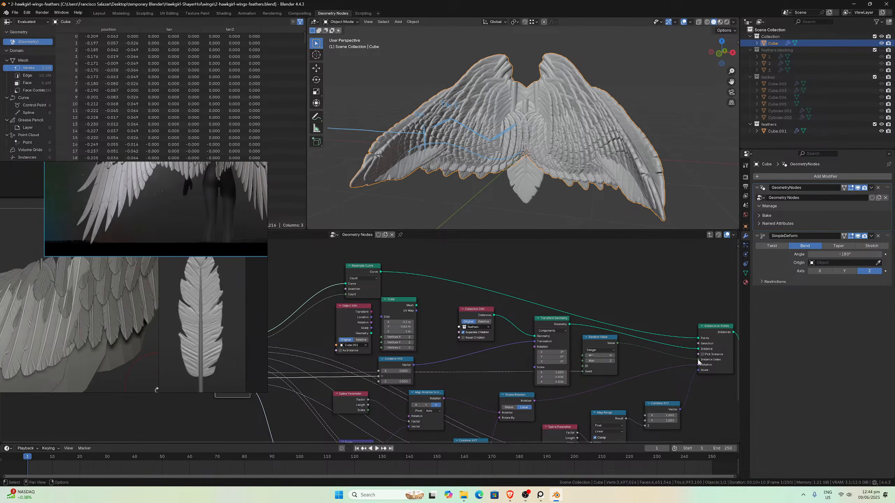
drag(698, 361, 681, 351)
drag(534, 337, 521, 324)
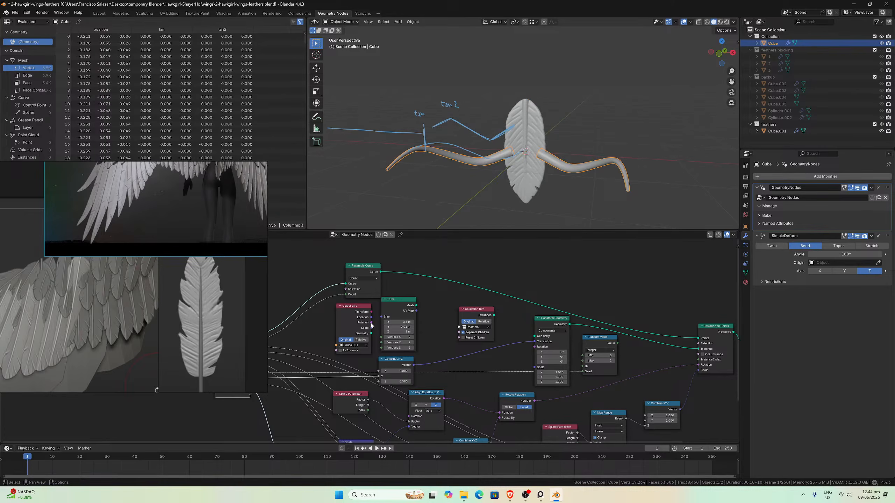
- Connect the Object Info node's Geometry output to the Transform Geometry node's Geometry input and check the wings
drag(371, 333, 533, 337)
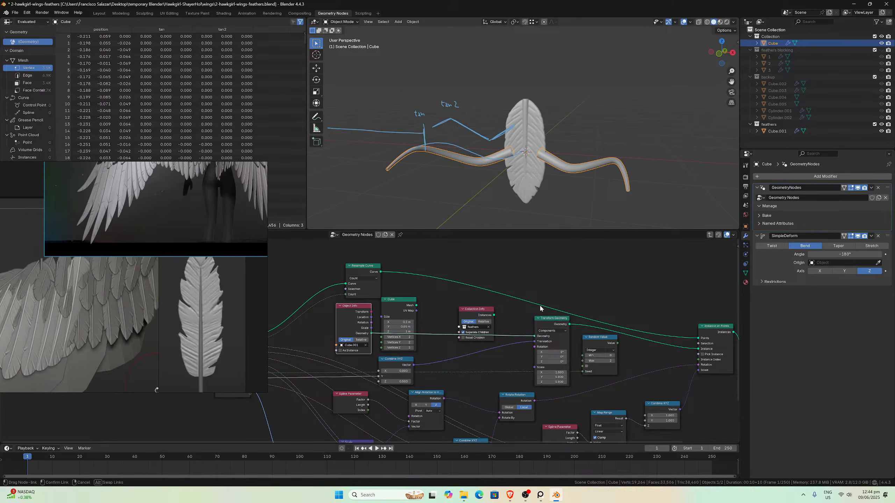
drag(540, 307, 541, 308)
scroll(515, 167, up, 5)
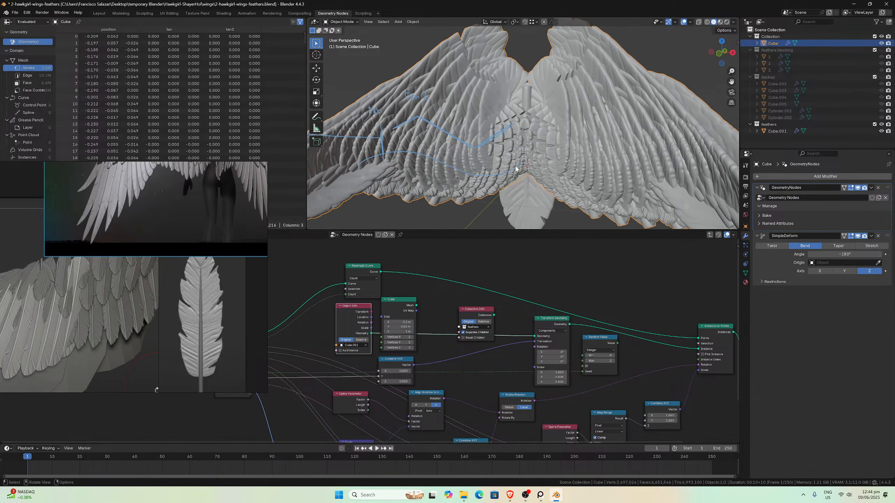
scroll(515, 154, down, 2)
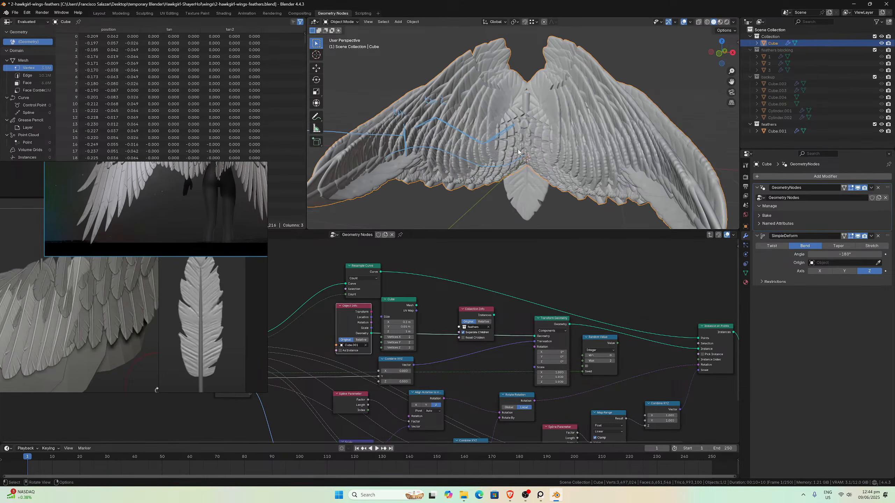
scroll(518, 149, down, 3)
middle_drag(517, 149, 550, 148)
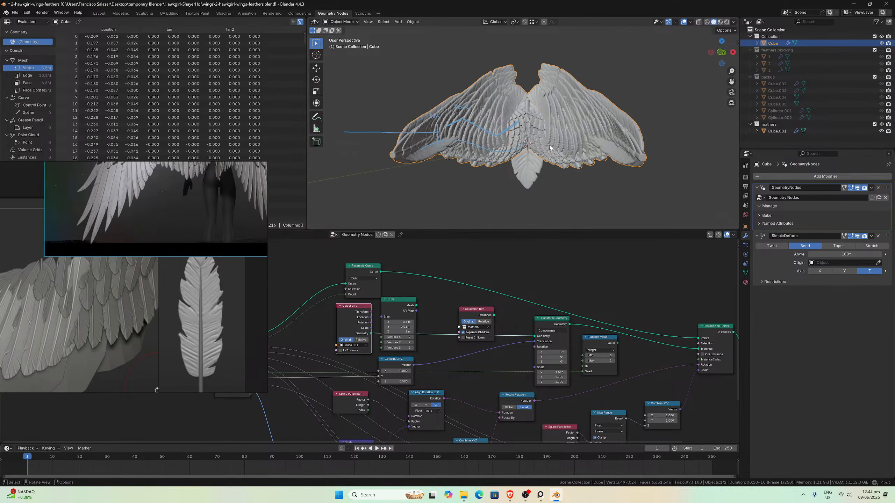
- Set the X and Y rotation of the source feather Cube.001 to 0
click(530, 167)
key(KP_1)
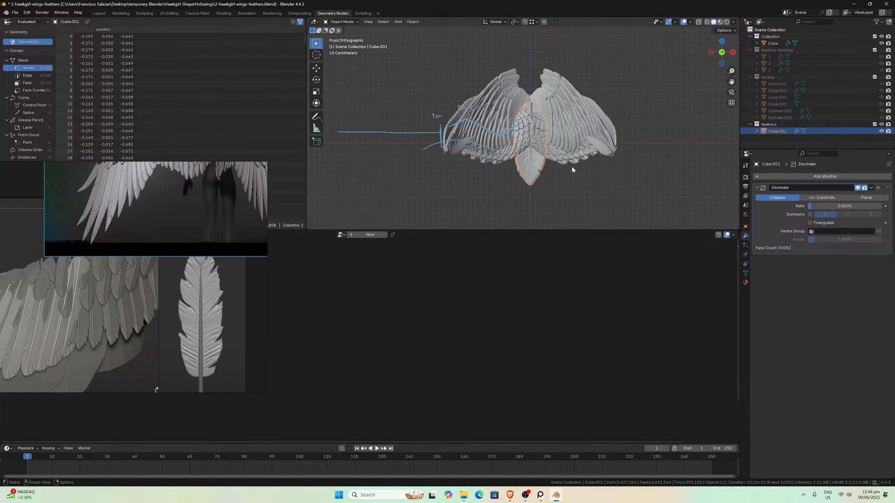
key(n)
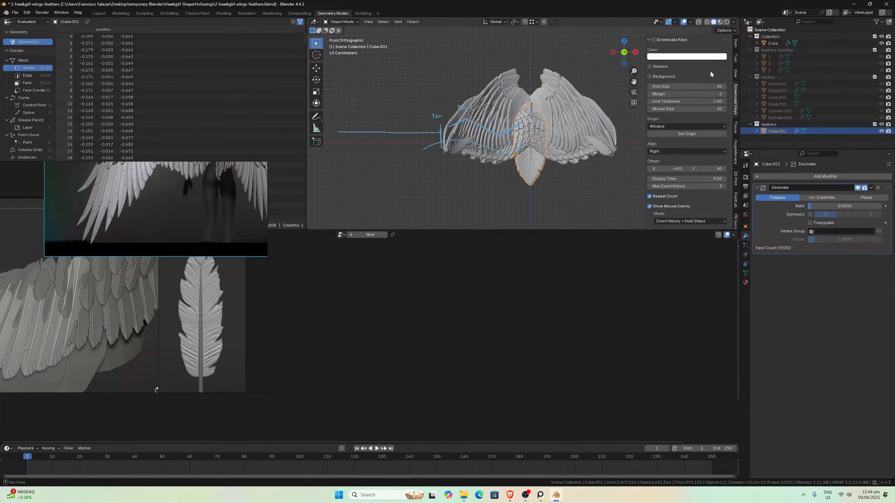
click(735, 45)
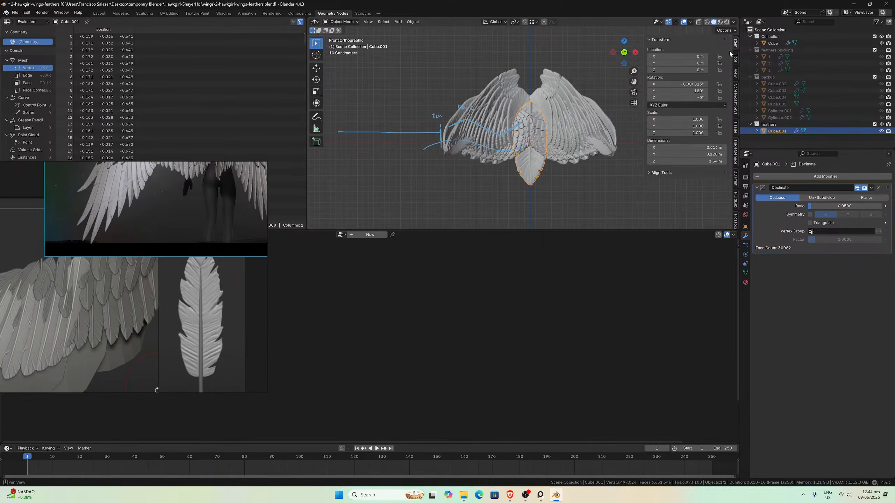
click(693, 91)
text(0)
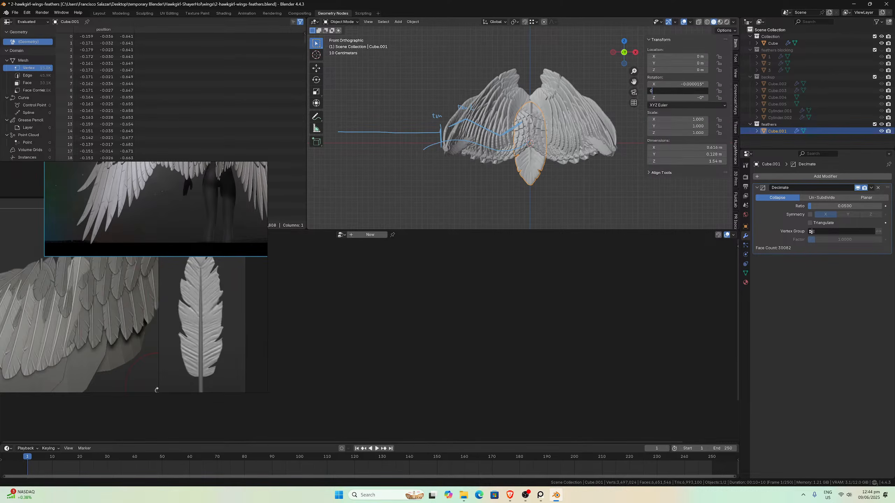
key(Return)
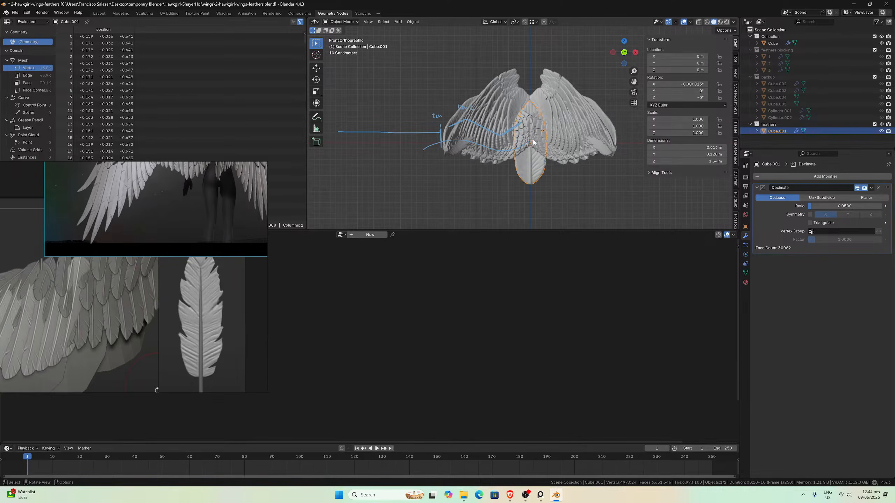
click(690, 84)
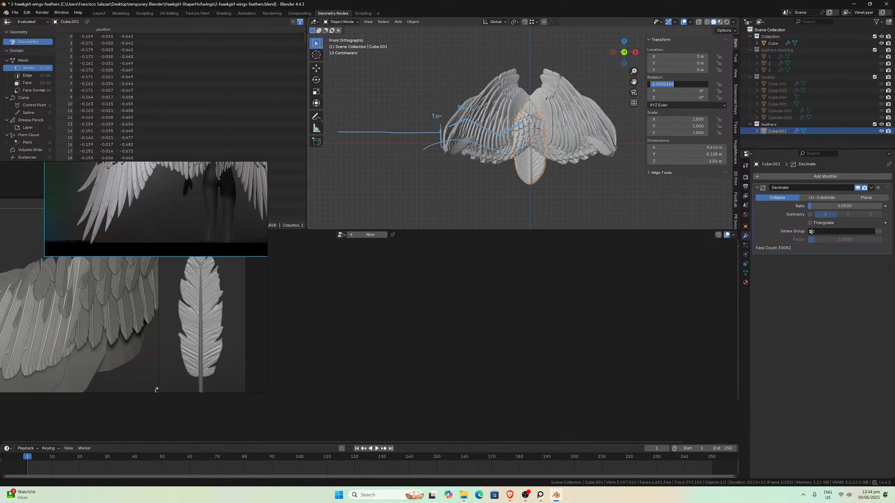
text(0)
key(Return)
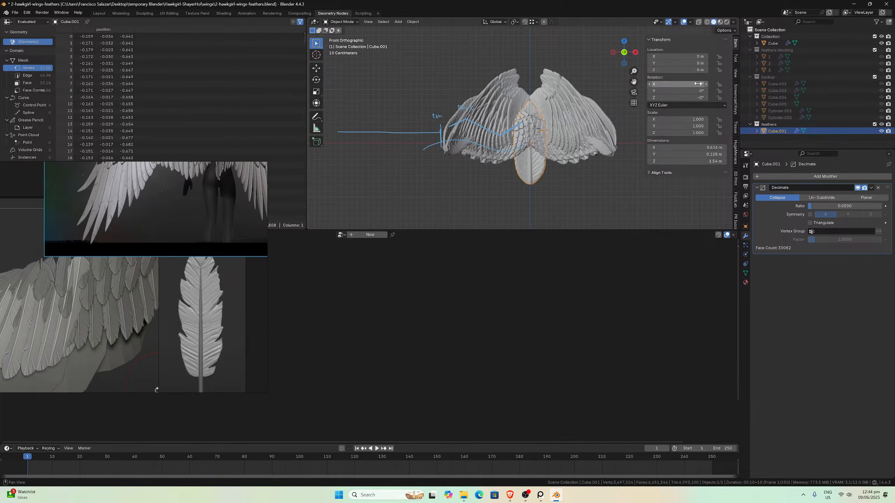
- Apply all transforms to the source feather Cube.001
scroll(551, 133, up, 2)
middle_drag(551, 133, 529, 178)
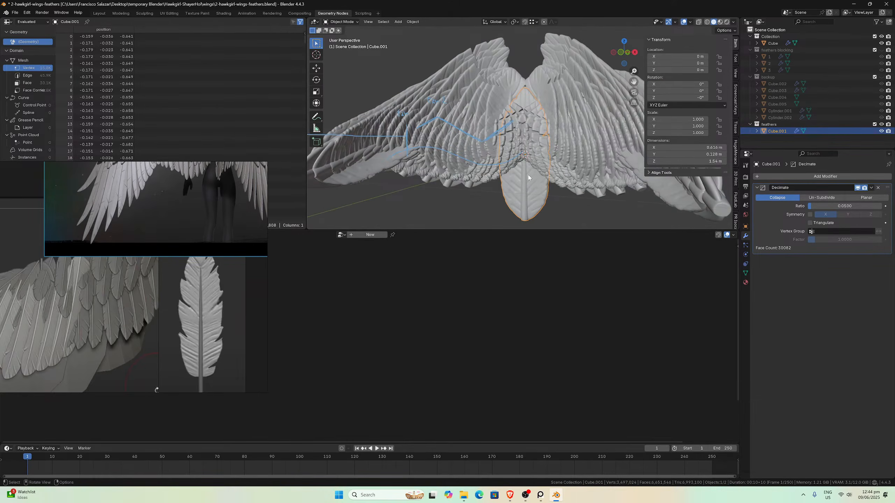
key(ctrl+a)
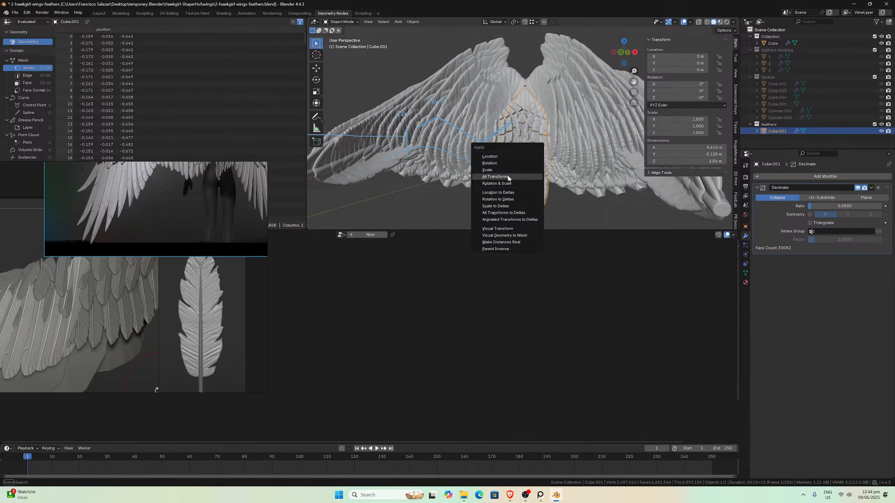
click(511, 178)
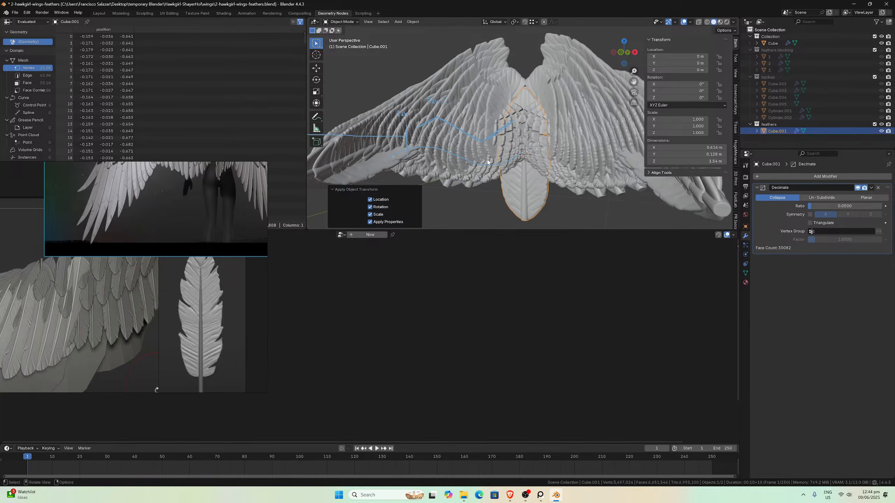
- Undo the applied transforms and rotation changes on the source feather, keeping the feather shown beside the wings
scroll(499, 138, down, 3)
click(477, 131)
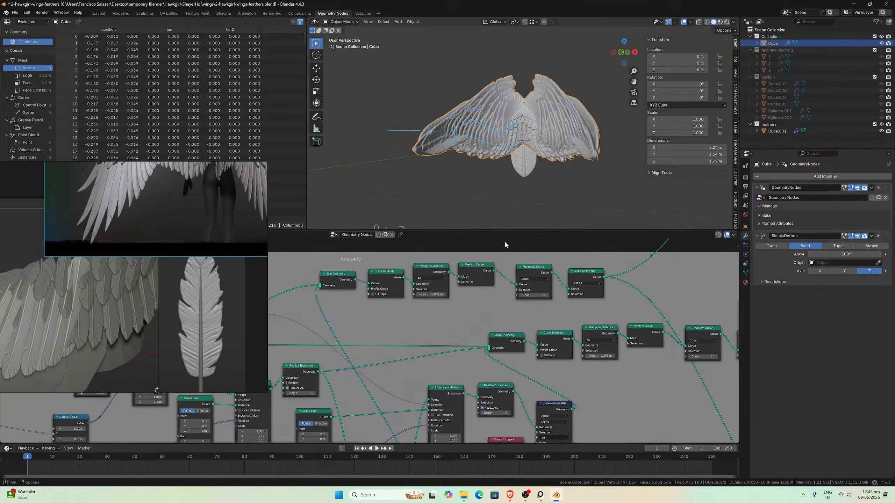
scroll(498, 326, down, 3)
click(524, 173)
scroll(524, 176, up, 2)
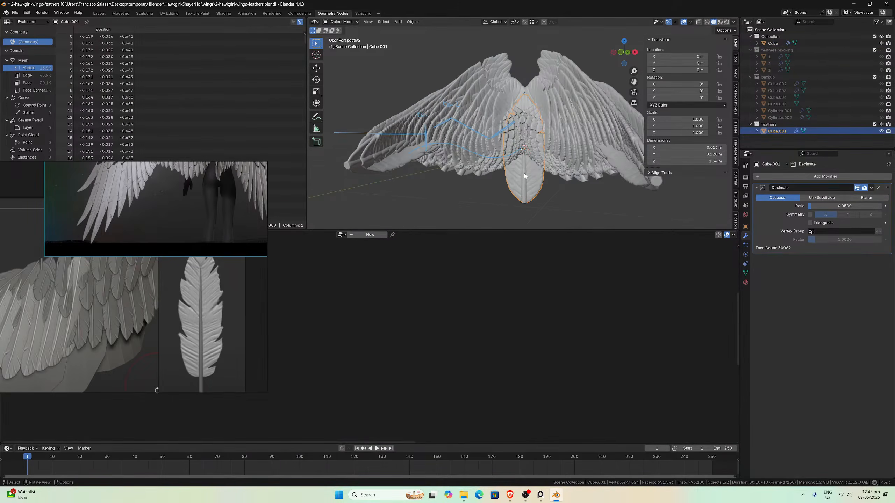
click(526, 177)
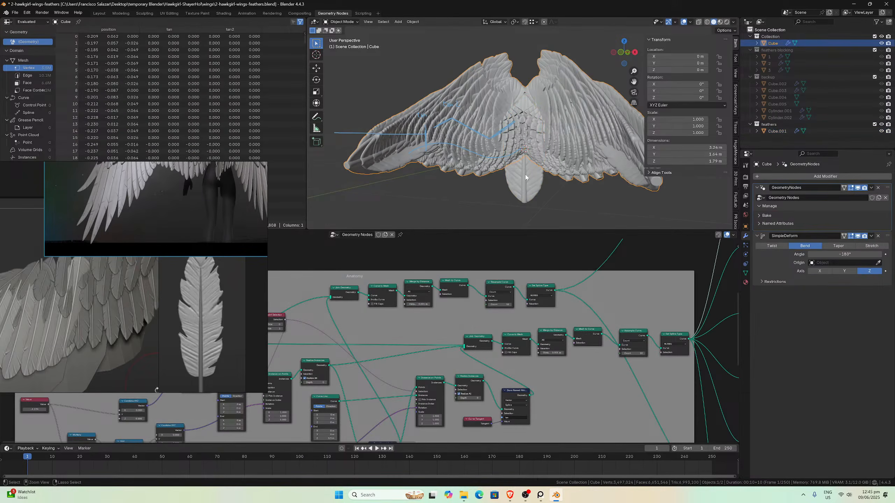
click(525, 177)
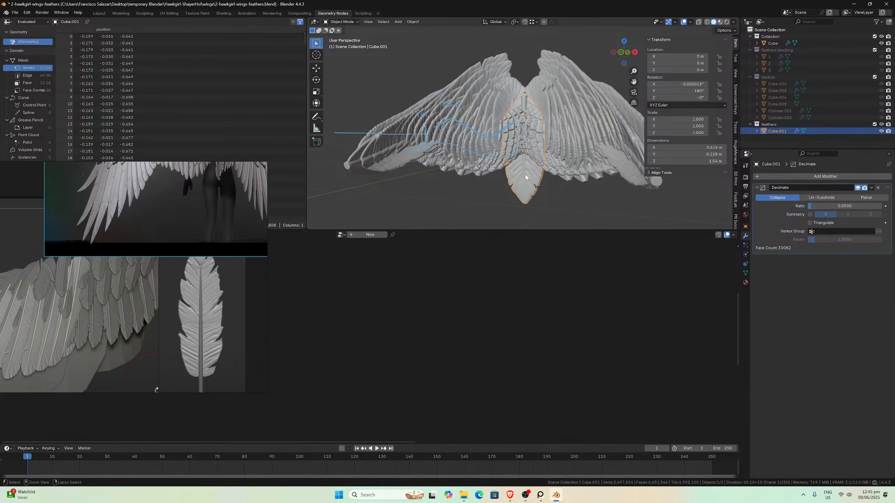
click(525, 177)
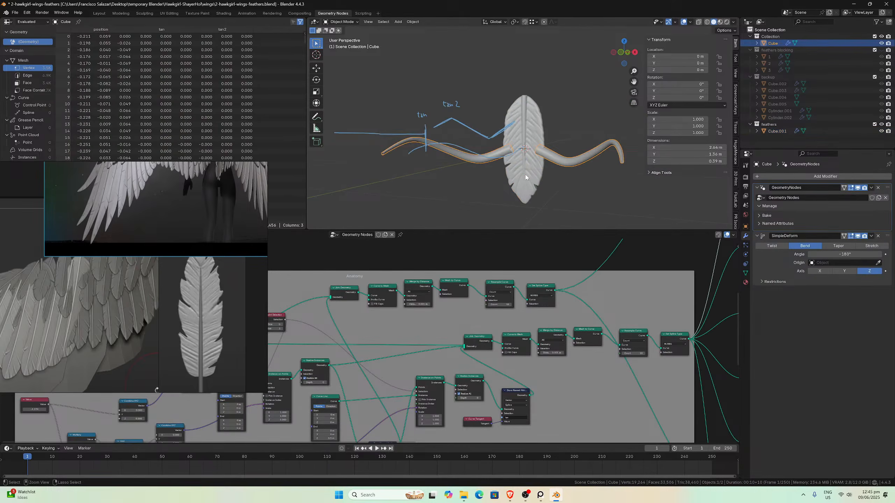
key(shift+h)
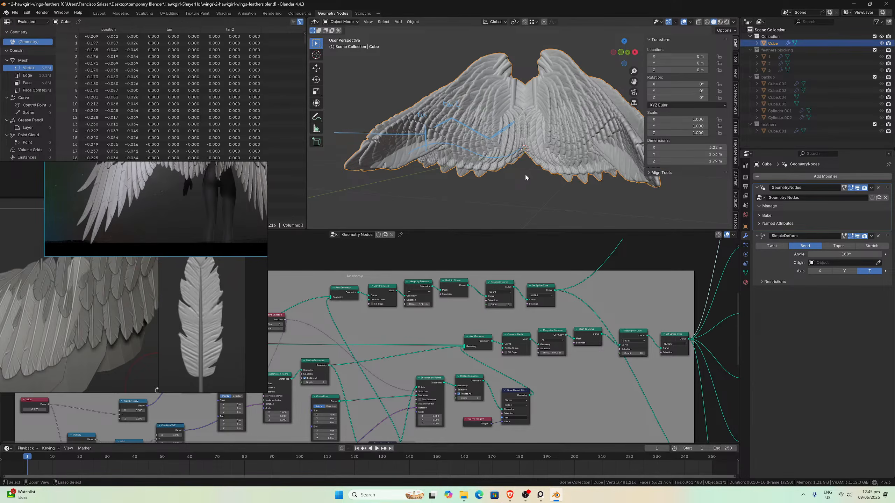
key(ctrl+z)
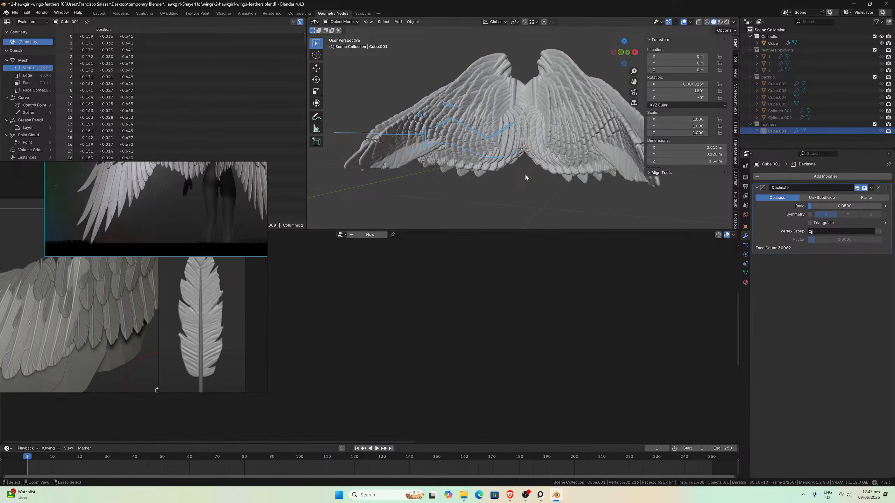
key(alt+h)
- Clear the rotation of the source feather Cube.001 and reselect the wings to check the feather orientation
click(525, 177)
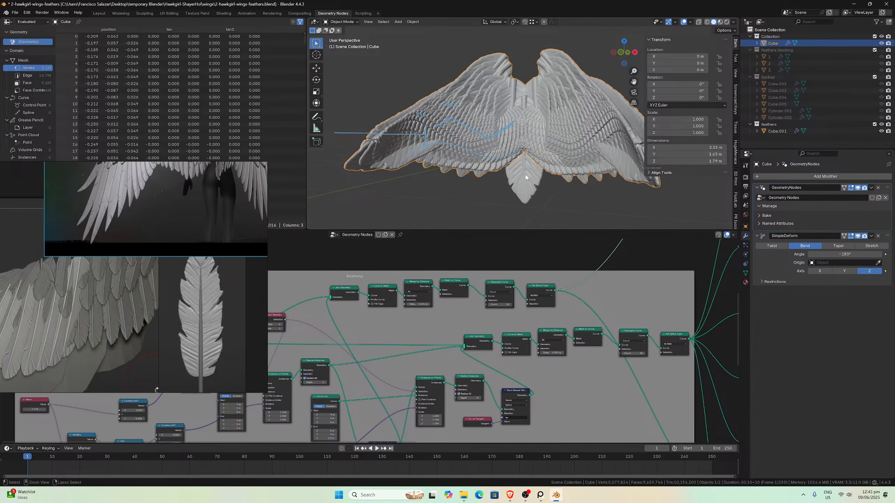
click(525, 177)
key(alt+r)
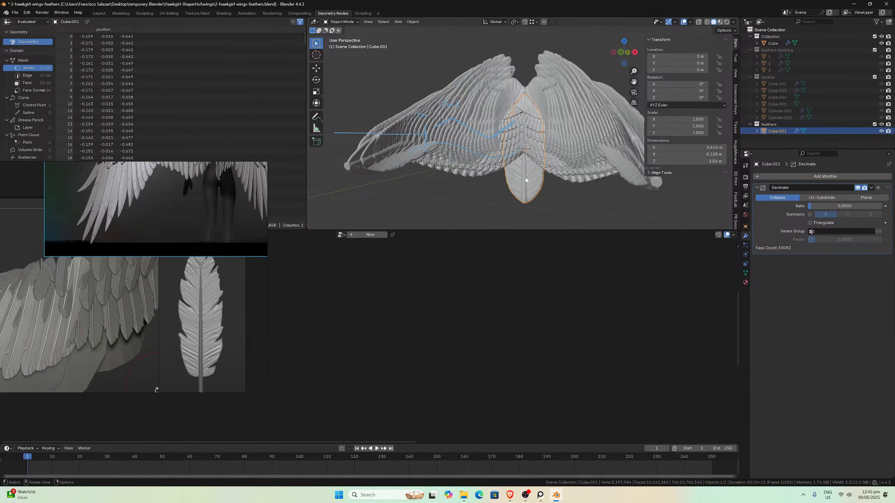
click(506, 174)
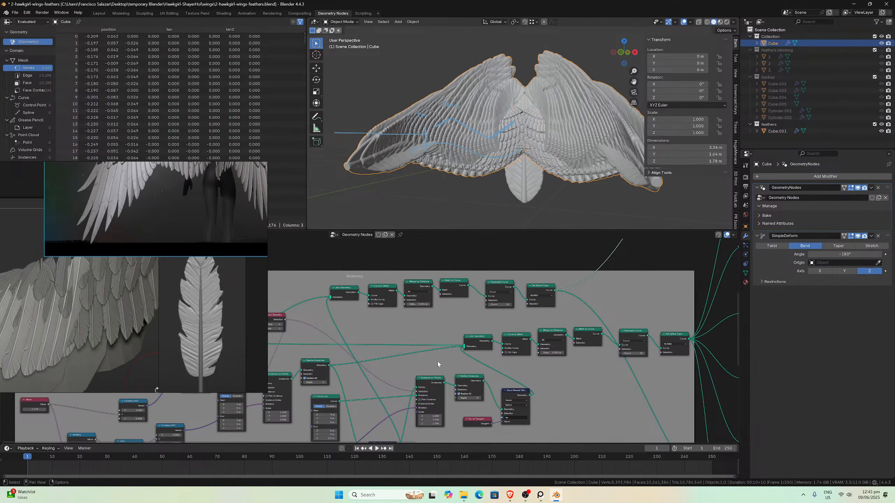
- Undo the recent feather and node changes until the wings use the blocked-out feathers again, and save the file
scroll(425, 345, down, 5)
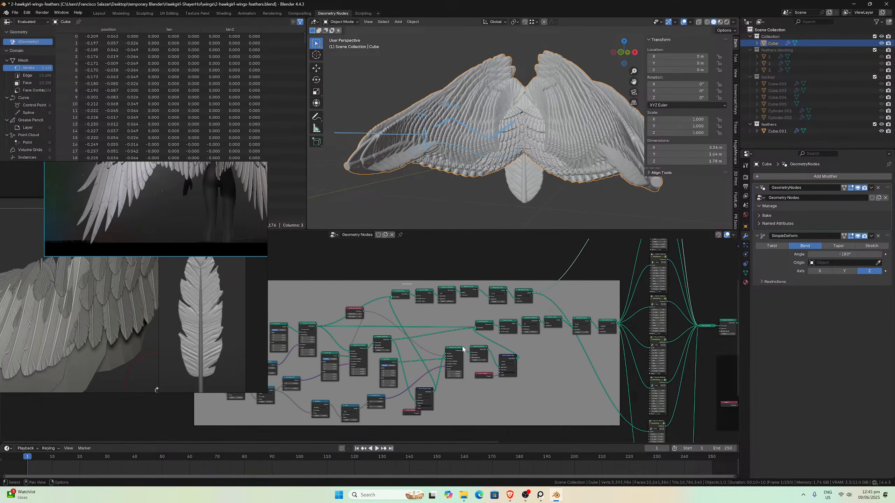
scroll(513, 336, up, 1)
scroll(514, 336, down, 2)
scroll(514, 336, up, 6)
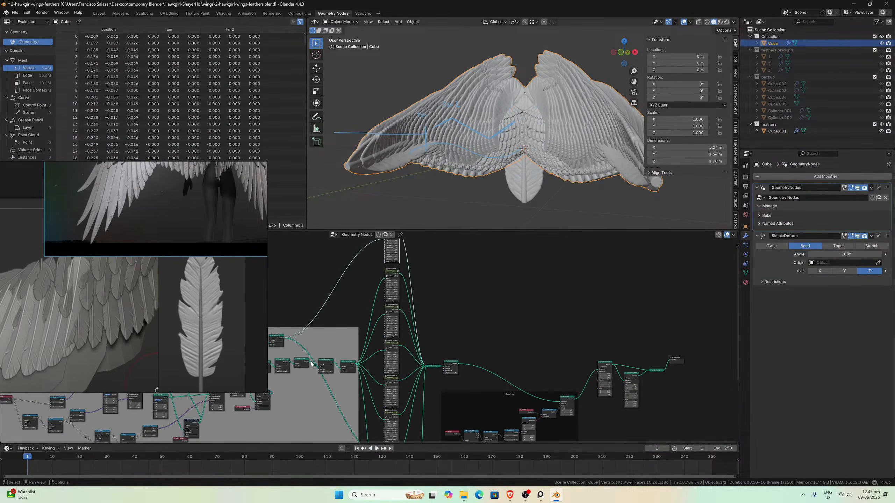
key(ctrl+z)
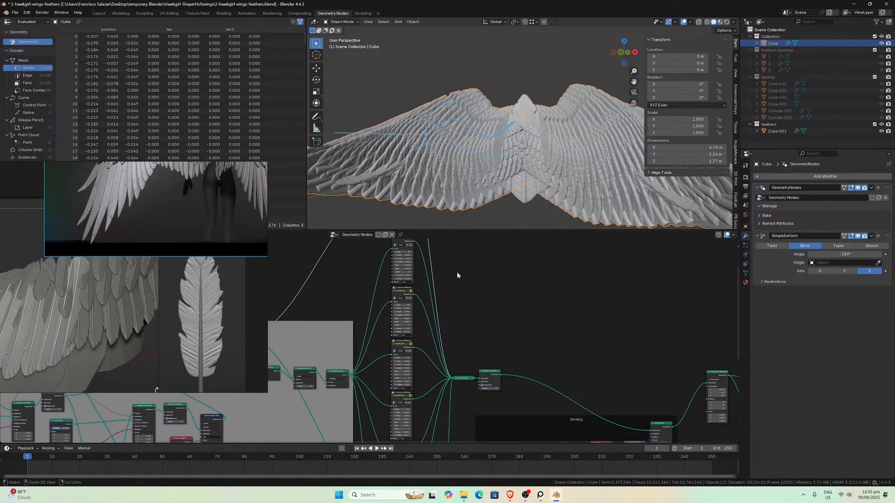
key(ctrl+z)
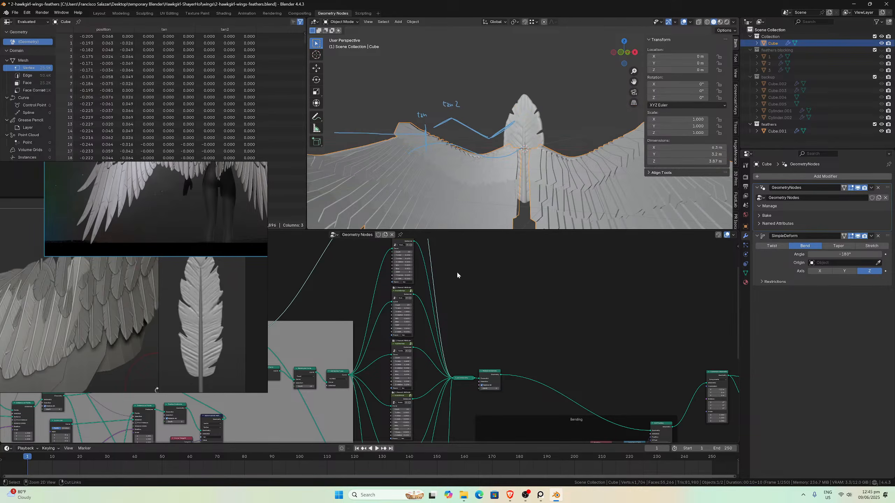
key(ctrl+s)
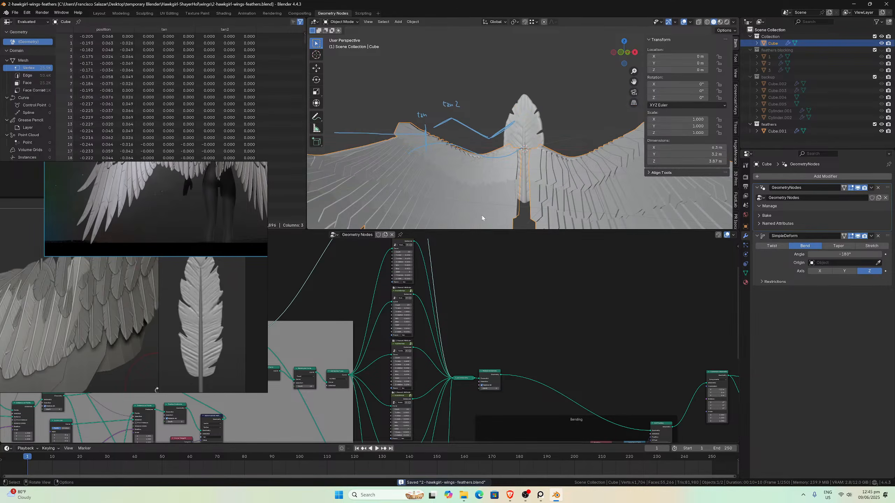
- Cut the links from most feather node groups to the Join Geometry node, leaving one feather layer connected
scroll(446, 288, down, 5)
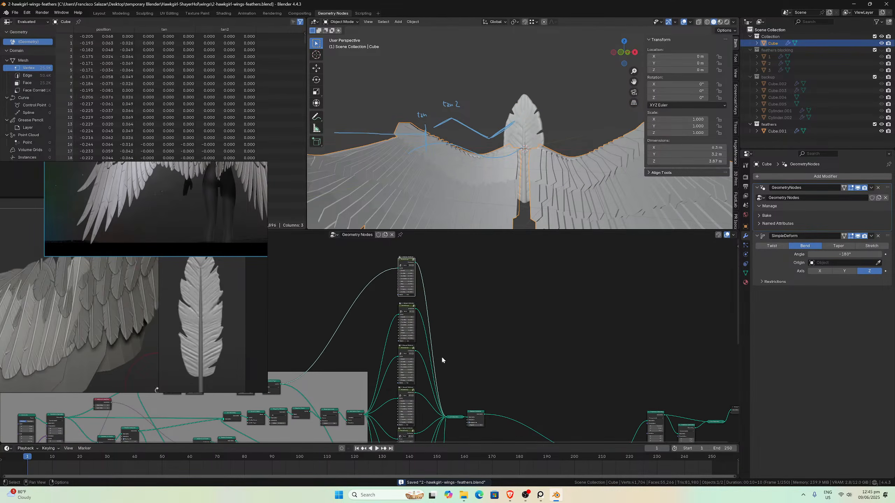
scroll(435, 353, down, 1)
middle_drag(435, 354, 441, 303)
scroll(440, 314, down, 1)
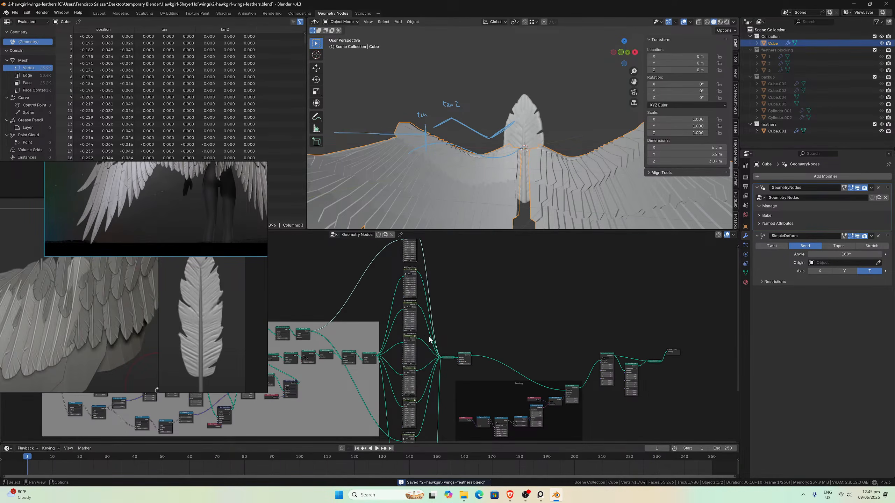
scroll(429, 340, up, 4)
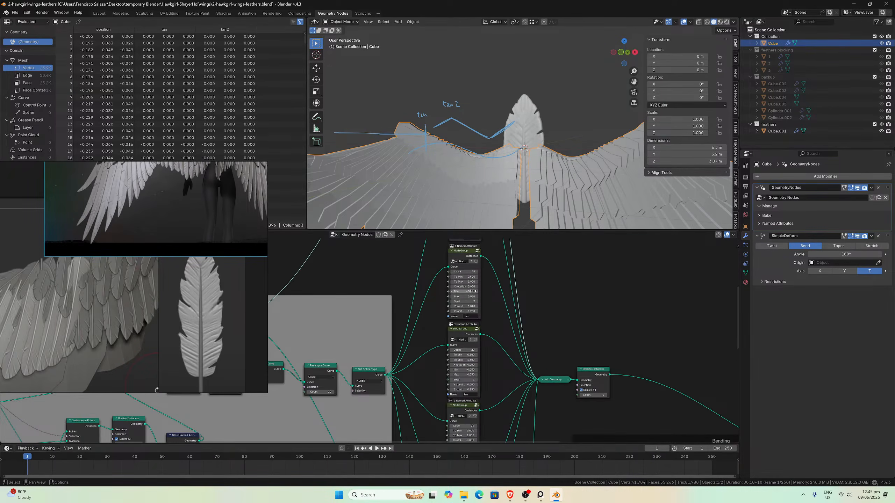
middle_drag(472, 291, 472, 342)
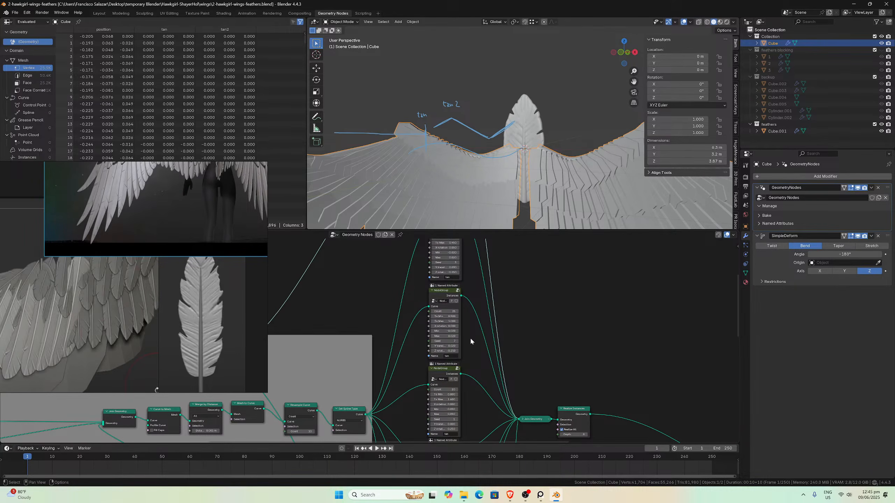
scroll(465, 313, down, 2)
middle_drag(464, 309, 434, 283)
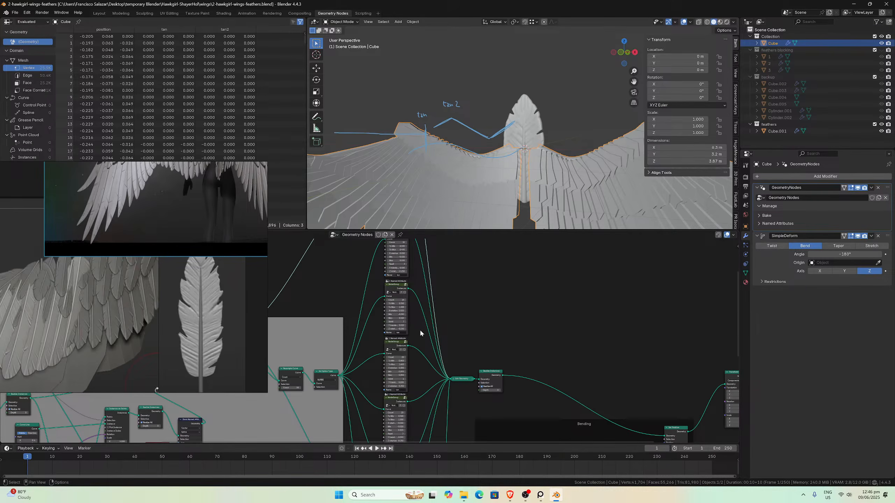
mouse_move(420, 333)
ctrl+right_down()
mouse_move(450, 347)
mouse_move(437, 364)
mouse_move(444, 375)
ctrl+right_up()
ctrl+scroll(452, 348, down, 4)
ctrl+right_drag(435, 320, 435, 334)
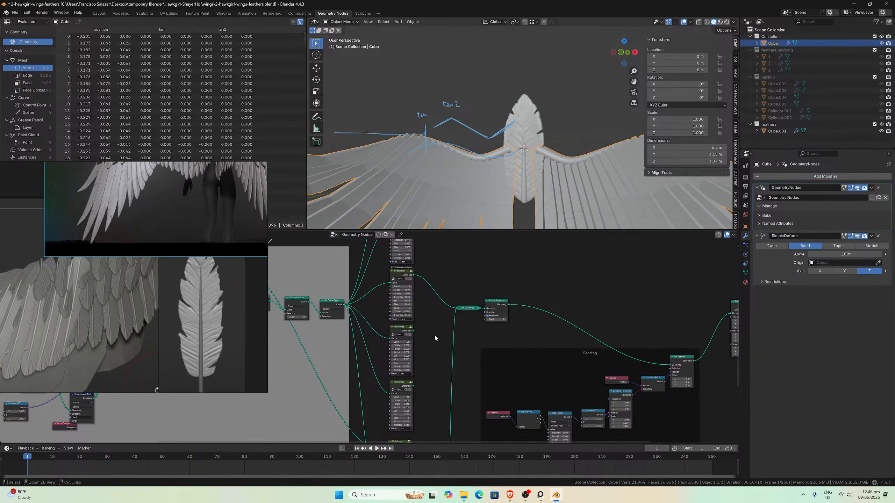
- Unhide the feathers blocking collection and compare the sculpted feather with the blocking feathers in right and front views
middle_drag(466, 217, 497, 158)
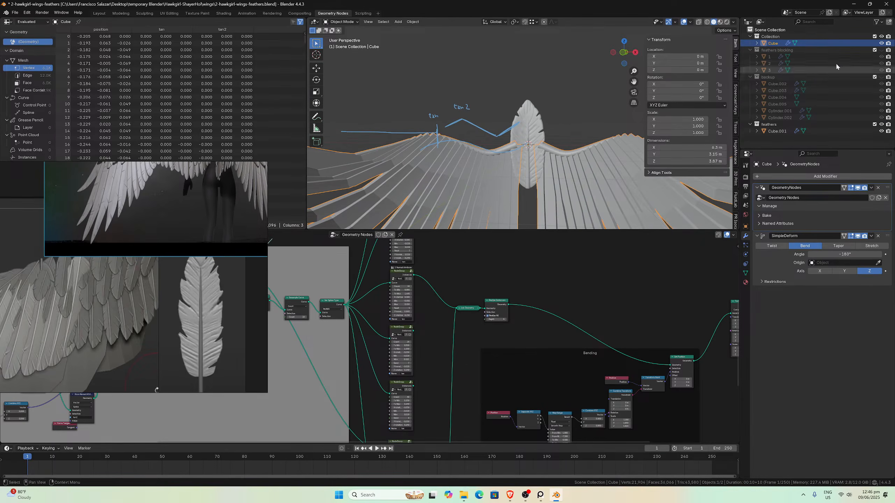
click(881, 50)
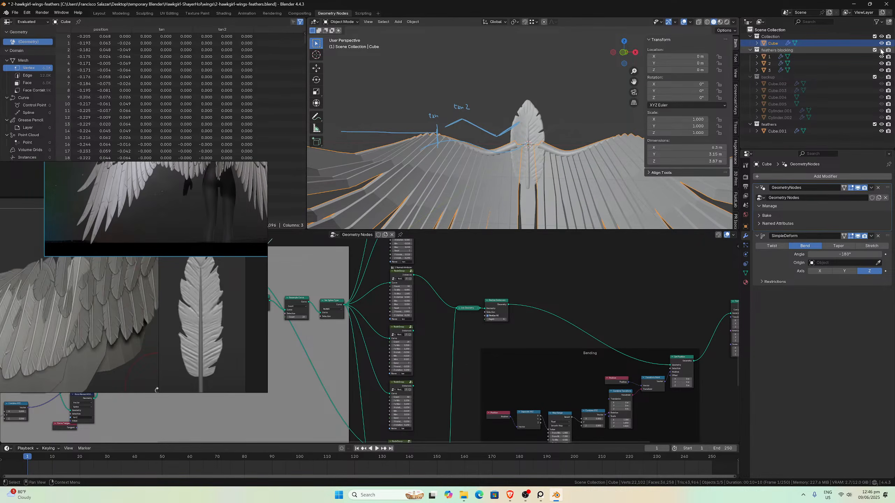
scroll(595, 114, down, 4)
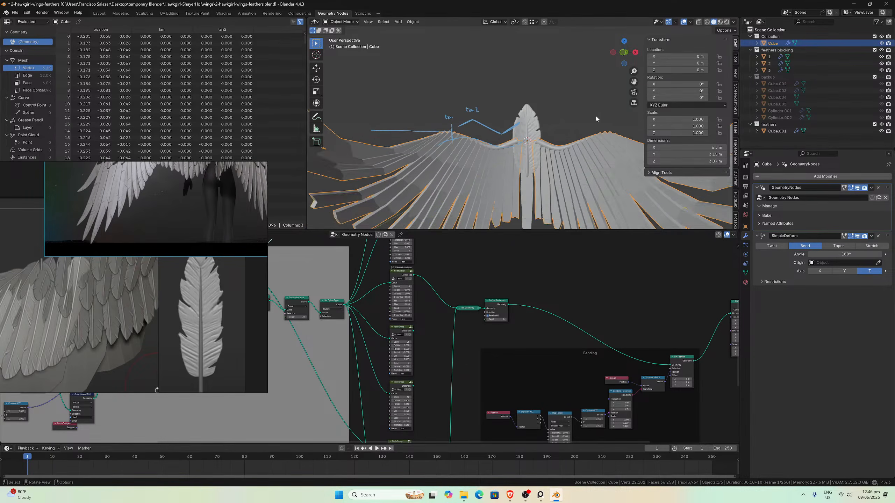
click(531, 123)
key(KP_3)
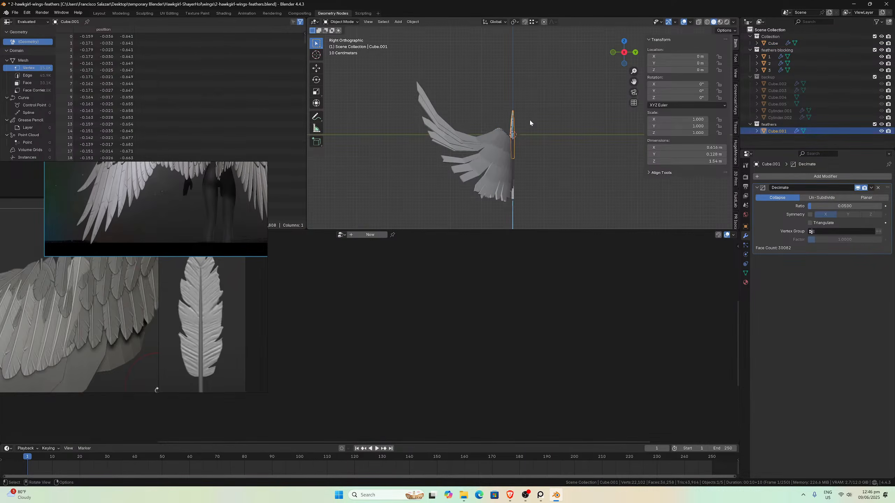
key(KP_1)
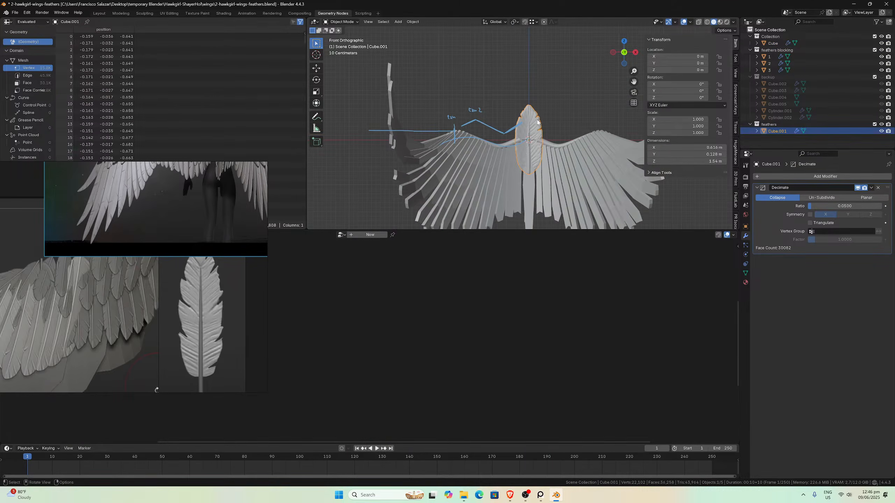
- Open the feather node group still linked to Join Geometry on the wings and review its instancing nodes
click(495, 152)
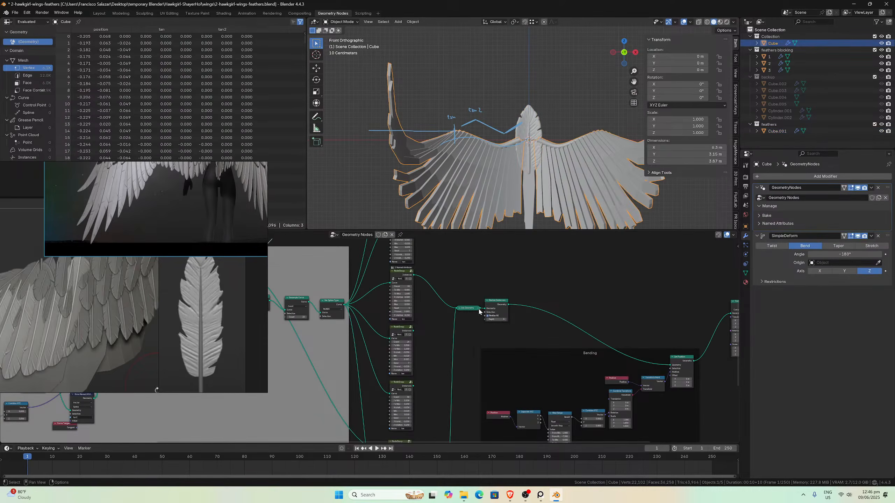
scroll(453, 318, up, 2)
middle_drag(453, 319, 483, 402)
scroll(453, 361, up, 1)
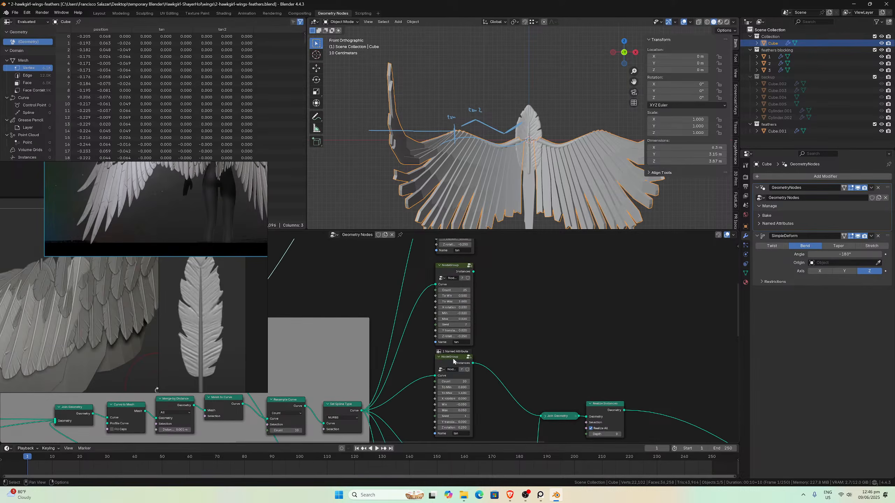
key(Tab)
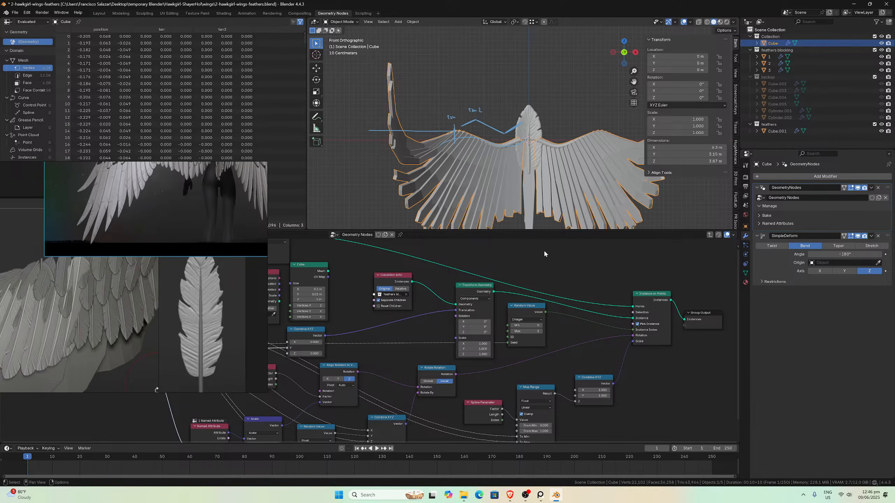
- Apply the Decimate modifier on the sculpted feather Cube.001 and apply all of its transforms
click(525, 129)
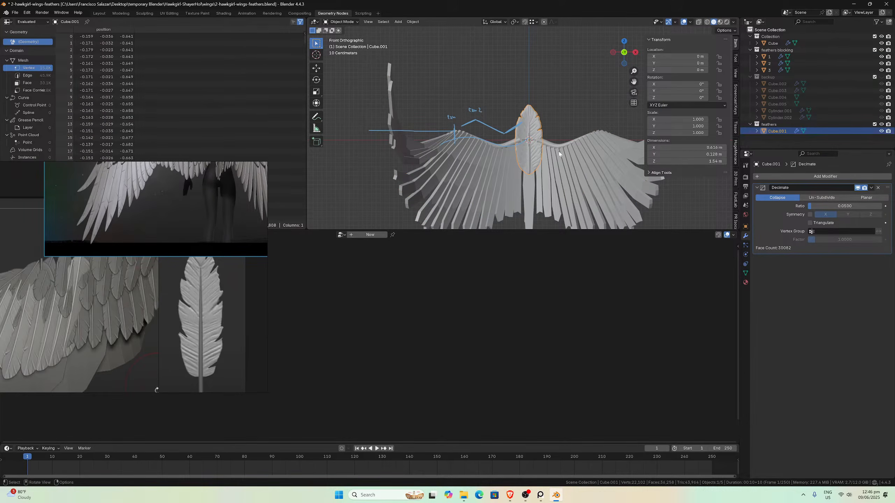
click(872, 187)
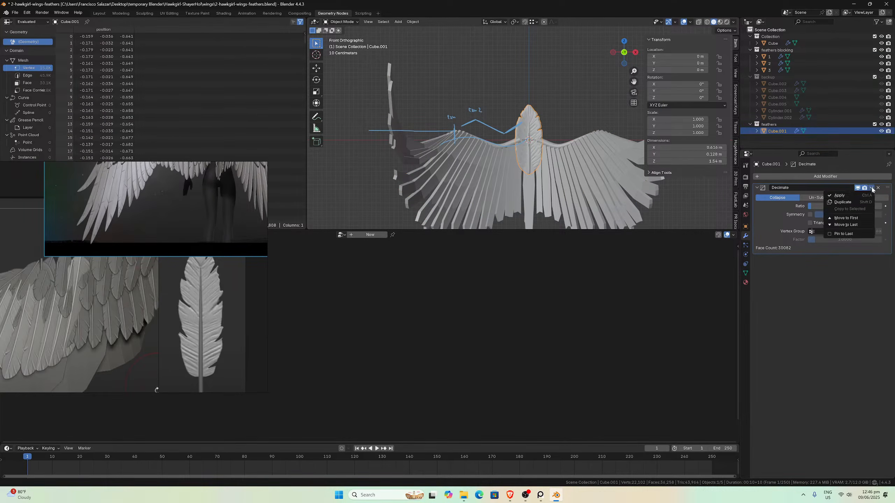
click(851, 195)
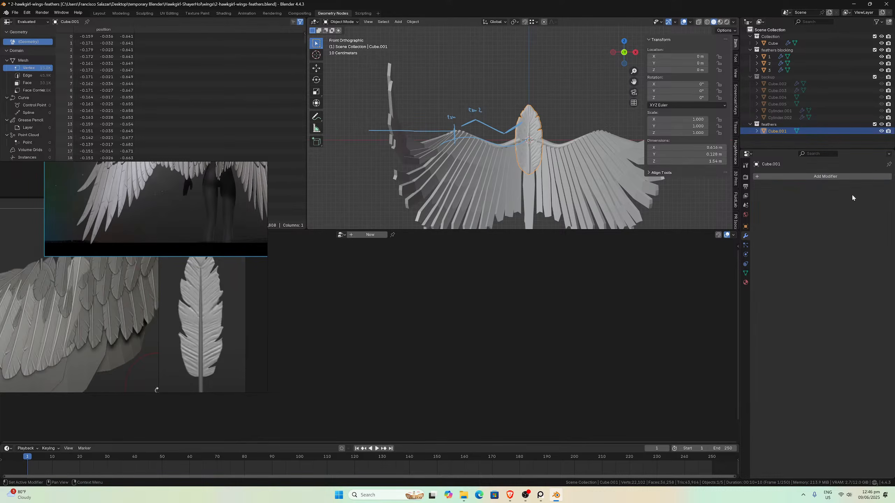
key(ctrl+a)
click(532, 130)
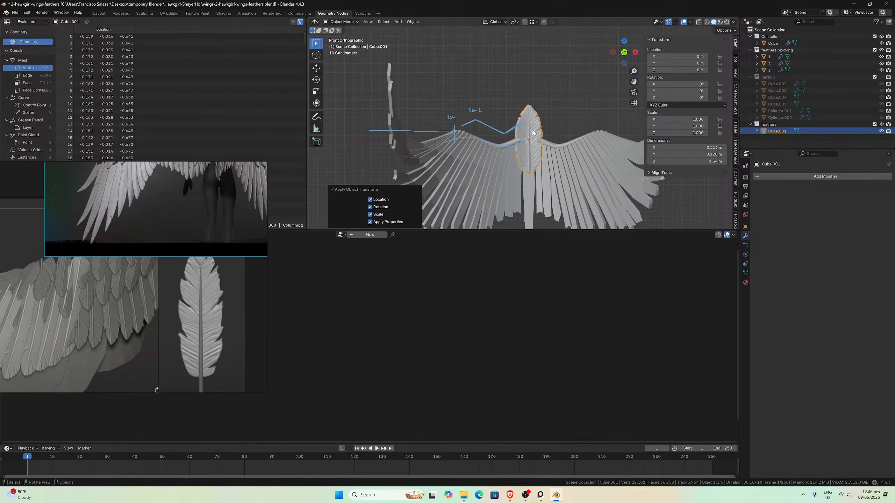
- Inside the wings' feather node group, disconnect Random Value from the Instance Index and disable Pick Instance on Instance on Points
click(503, 171)
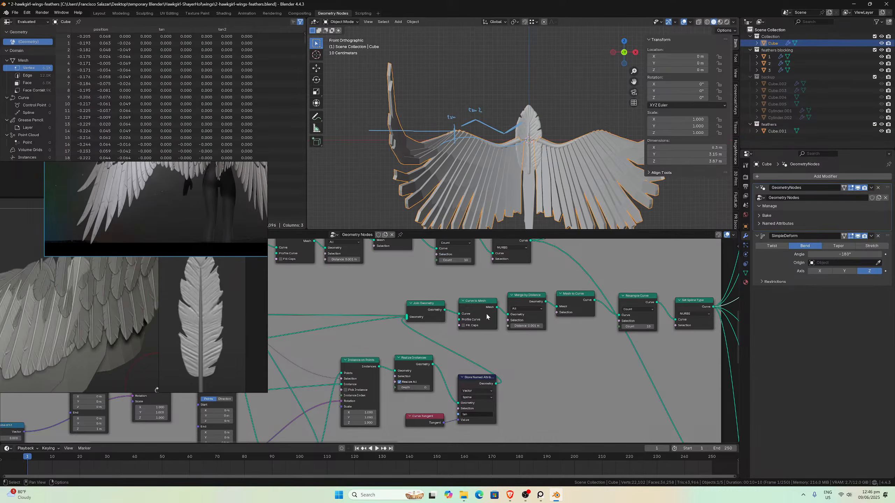
scroll(390, 378, down, 3)
scroll(391, 378, up, 4)
scroll(390, 378, up, 1)
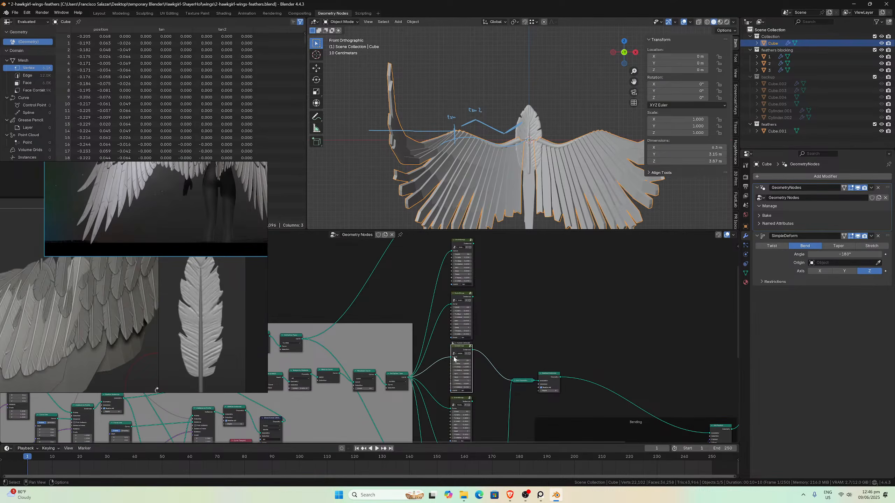
scroll(469, 359, up, 5)
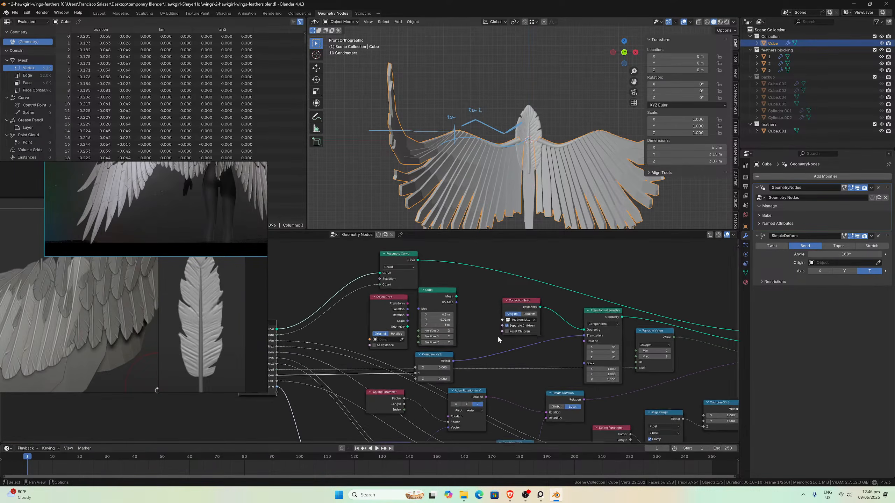
middle_drag(487, 373, 515, 345)
scroll(515, 345, down, 3)
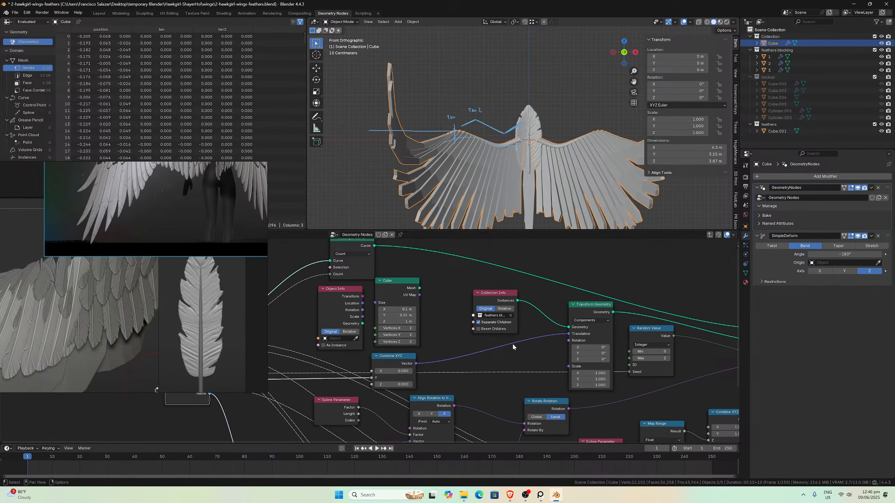
middle_drag(514, 343, 471, 347)
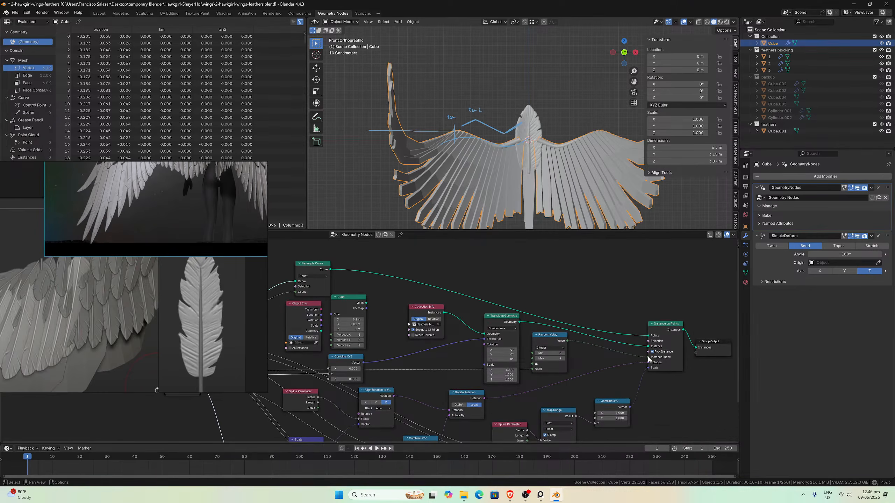
drag(648, 358, 648, 357)
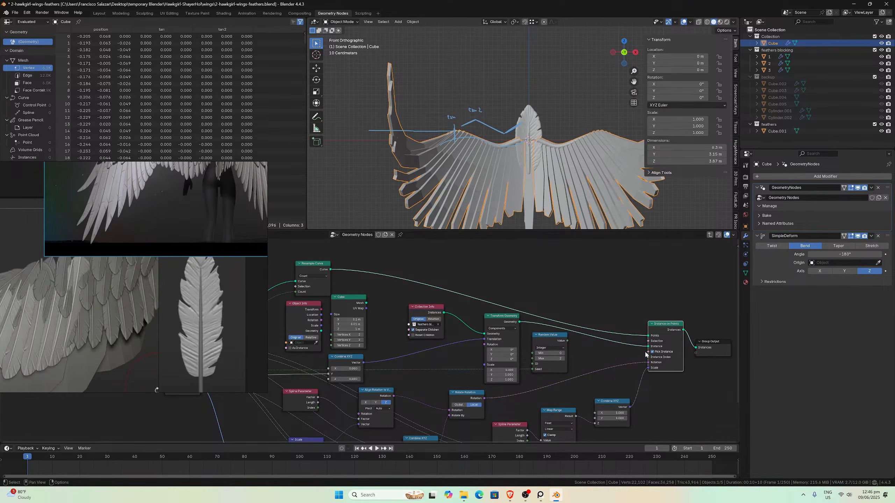
click(652, 352)
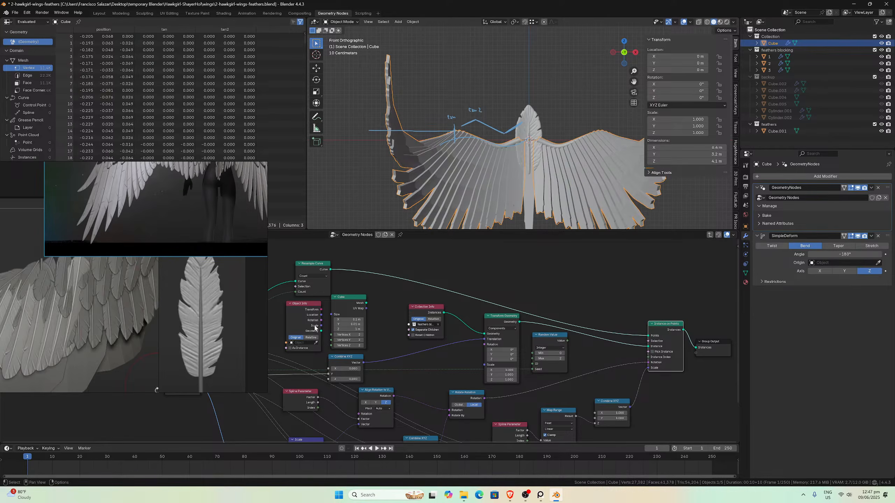
- Feed the Object Info geometry into Transform Geometry in place of the collection, using Cube.001 as its object
drag(321, 331, 485, 334)
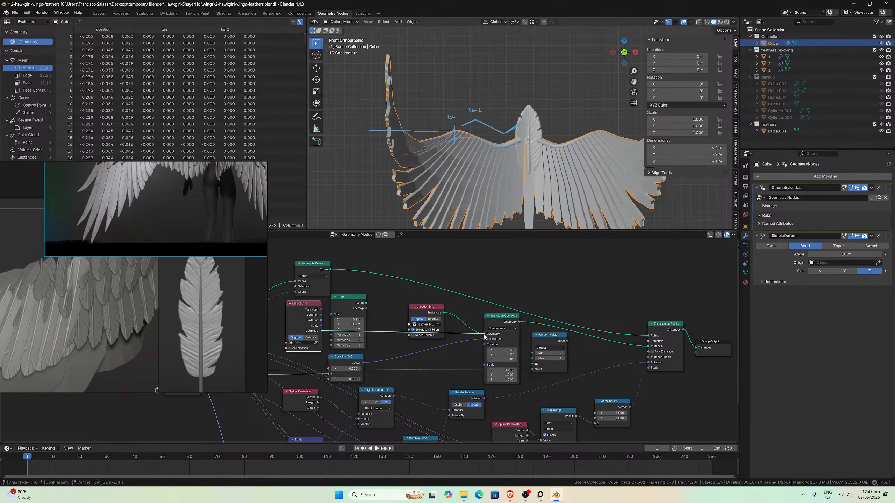
click(315, 343)
click(538, 160)
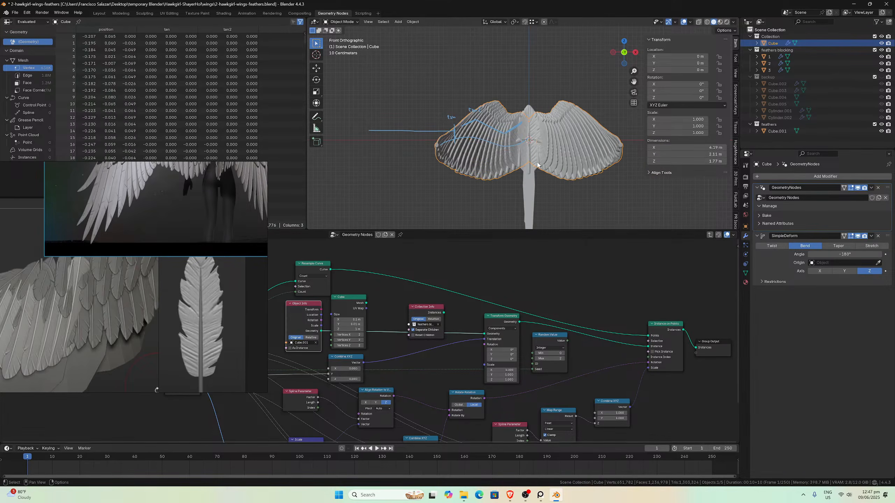
scroll(538, 165, up, 3)
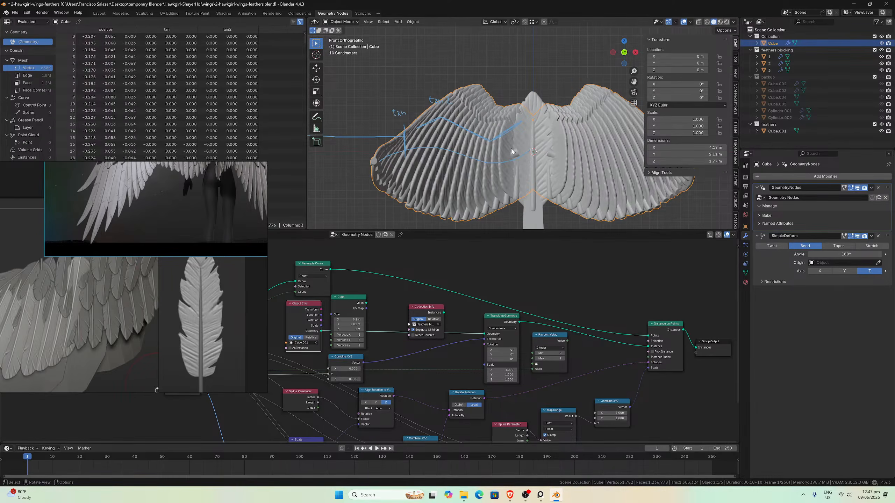
- Set the Z value of the Combine XYZ node driving the Transform Geometry translation to -0.5
click(536, 185)
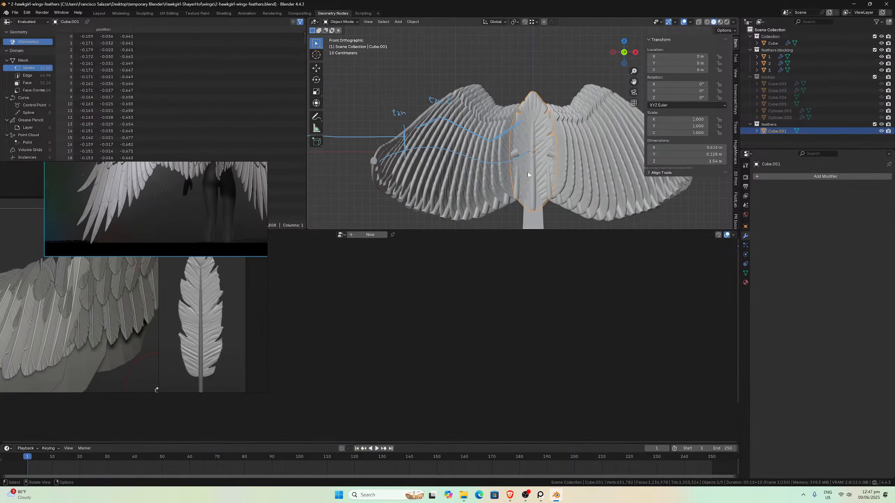
click(503, 190)
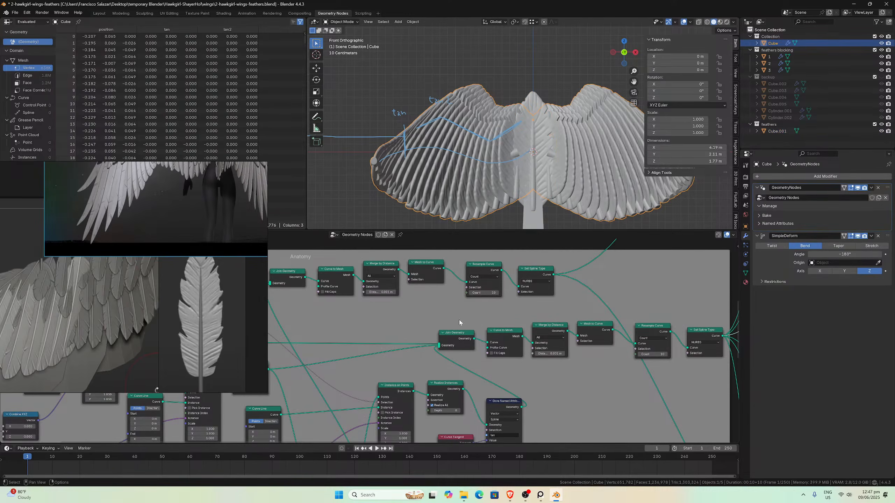
scroll(427, 360, down, 1)
scroll(426, 360, down, 3)
middle_drag(642, 332, 564, 345)
key(Tab)
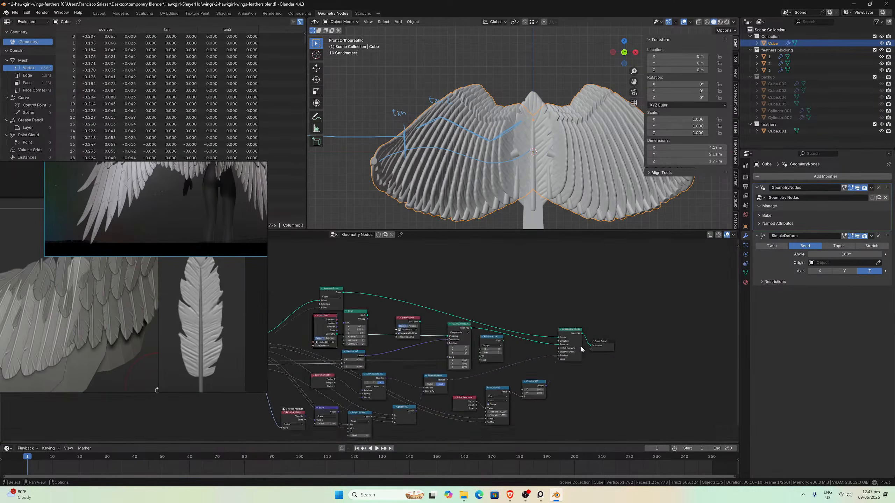
scroll(476, 346, up, 6)
middle_drag(471, 348, 523, 349)
scroll(499, 351, up, 2)
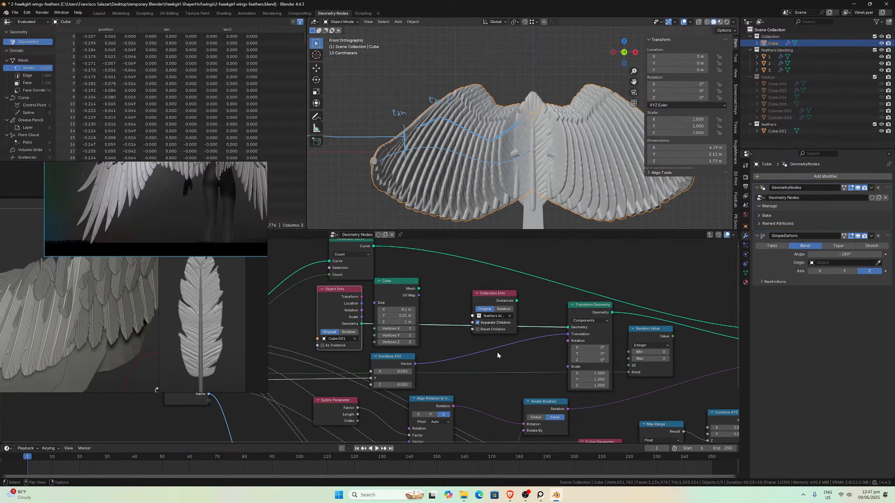
click(395, 385)
text(-)
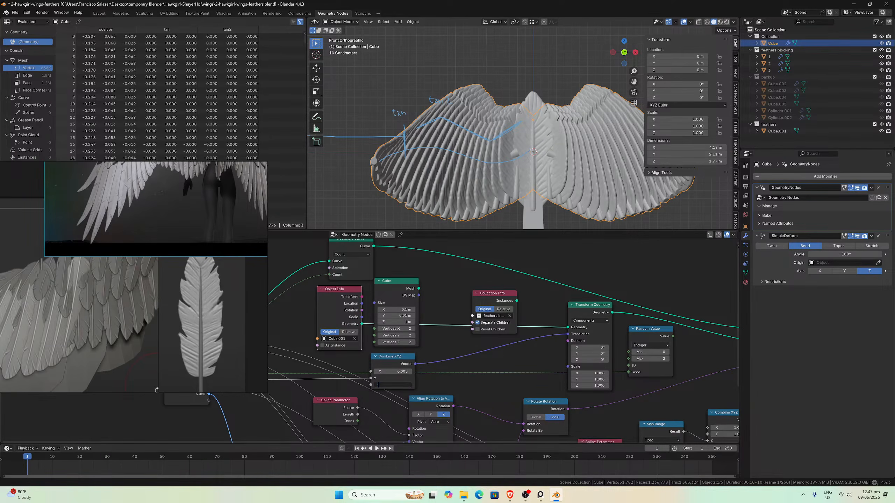
text(0.5)
key(Return)
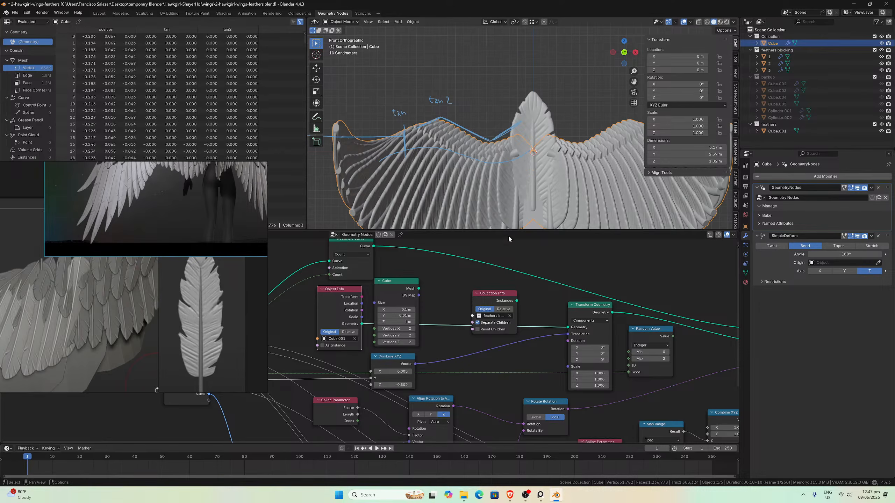
- Put the source feather Cube.001 into Edit Mode with its whole mesh selected
scroll(518, 174, down, 2)
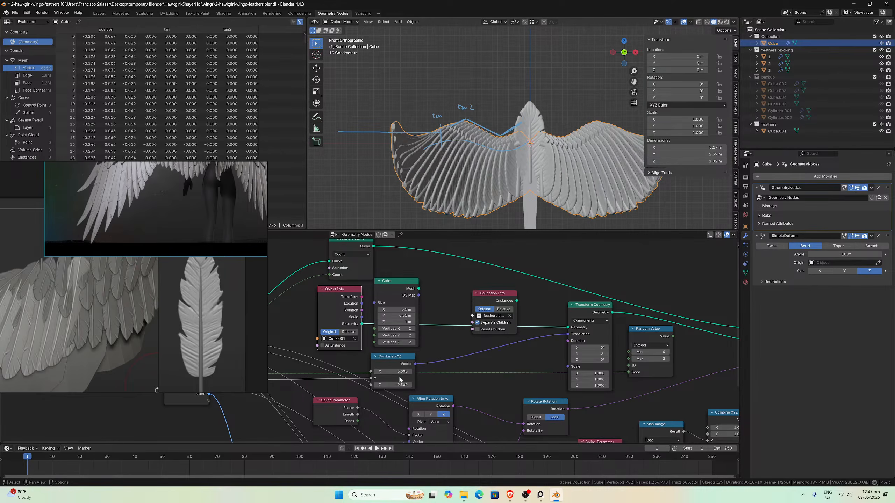
scroll(519, 176, up, 2)
click(531, 124)
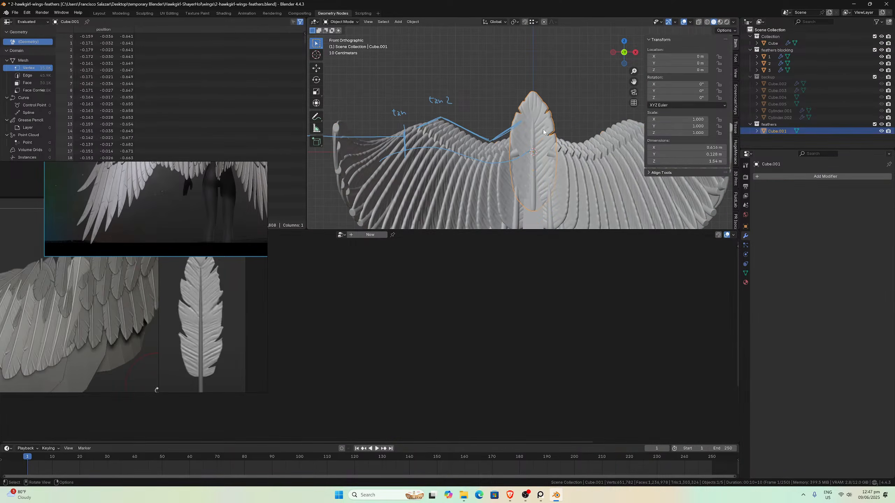
scroll(543, 133, down, 1)
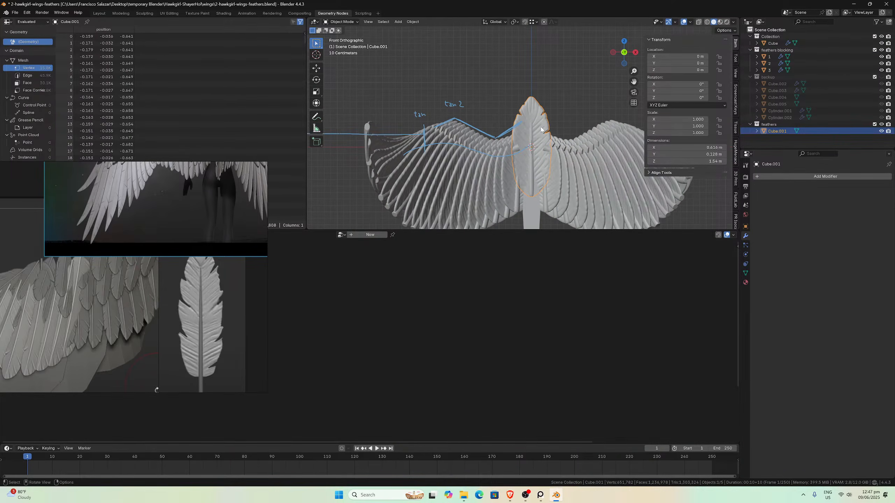
key(Tab)
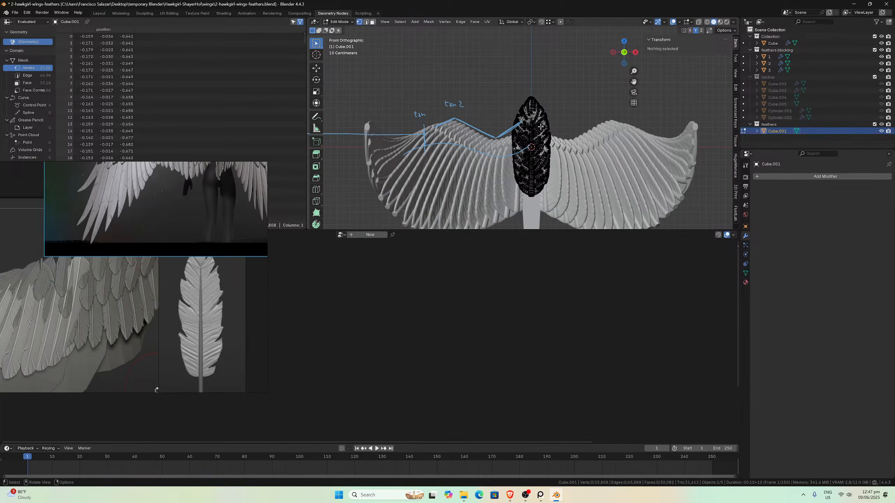
key(a)
- Try rotating the feather mesh about the global Z axis, and undo that rotation
key(r)
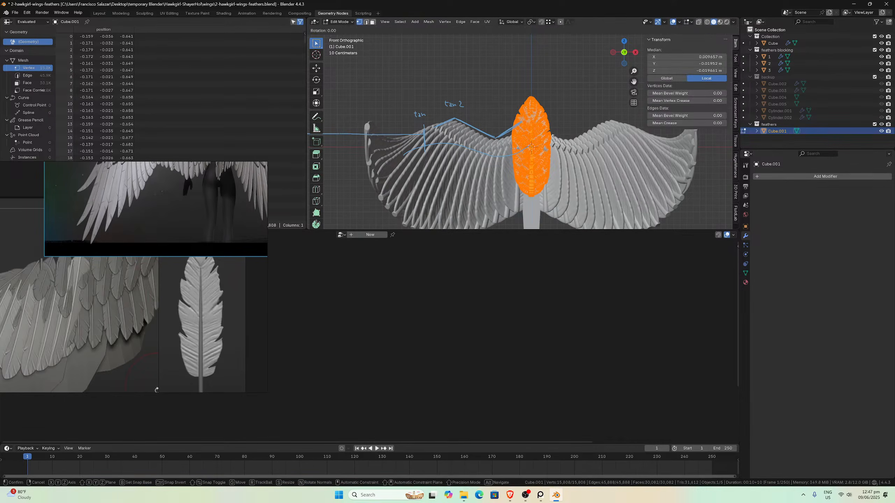
key(z)
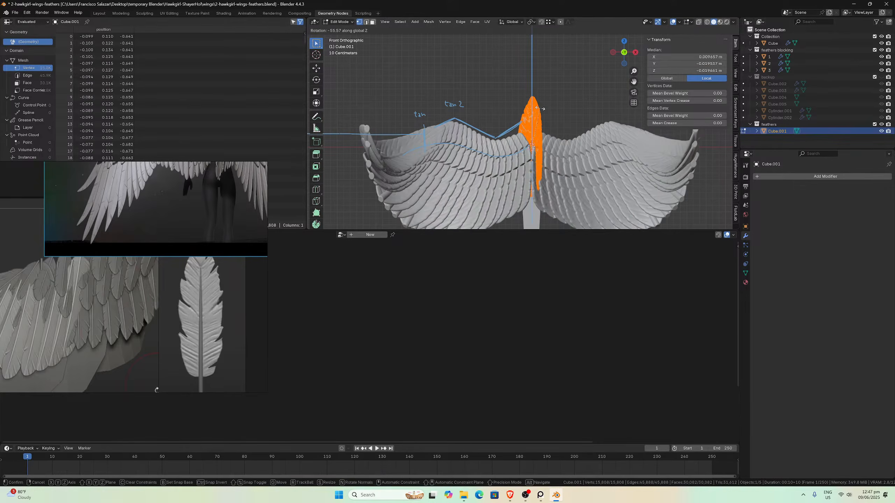
click(538, 108)
key(ctrl+z)
- Rotate the source feather's mesh -180° about the global Y axis and return to Object Mode
key(r)
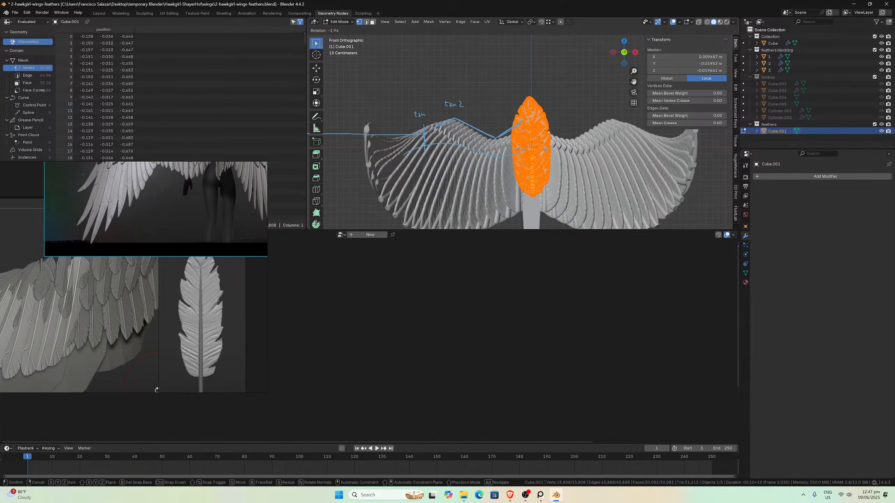
key(y)
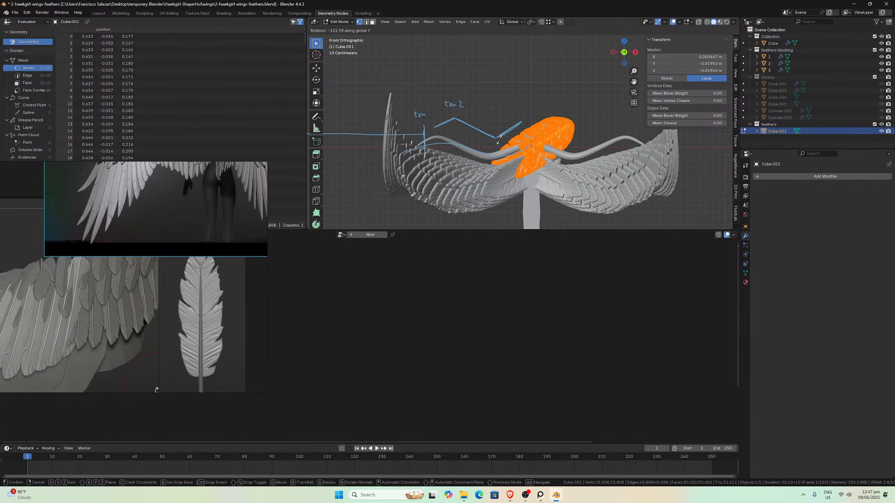
click(443, 202)
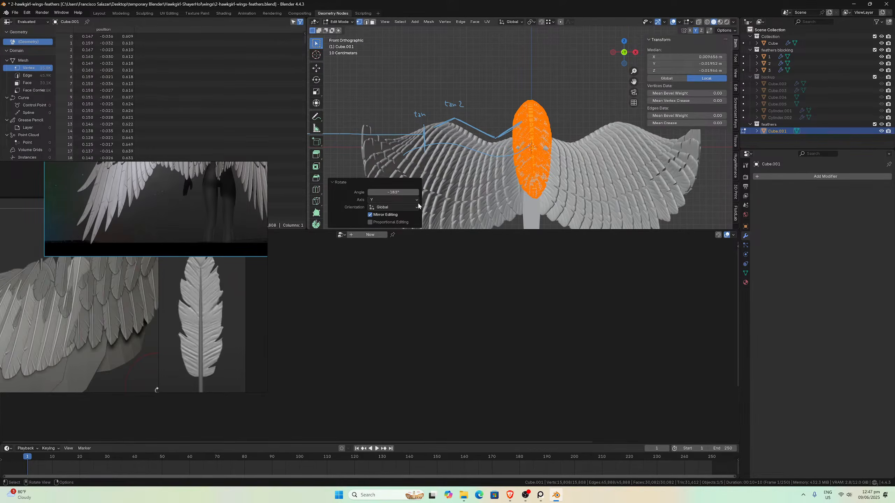
click(396, 192)
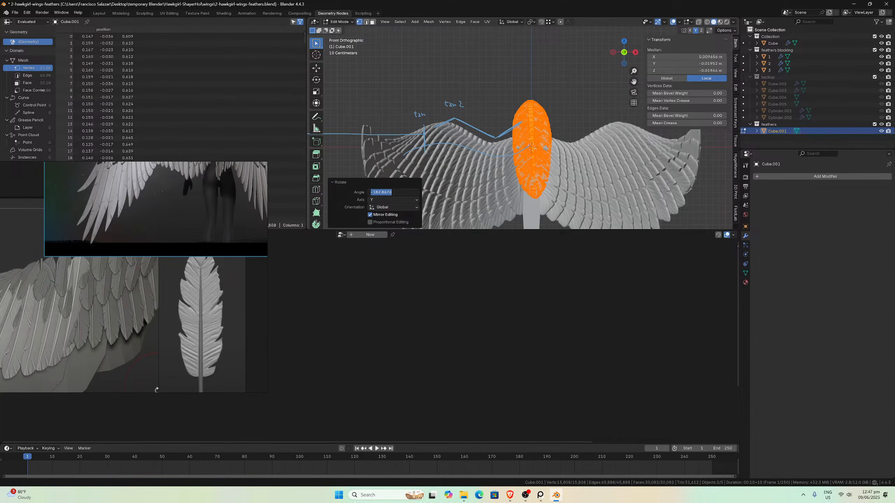
text(-180)
key(Return)
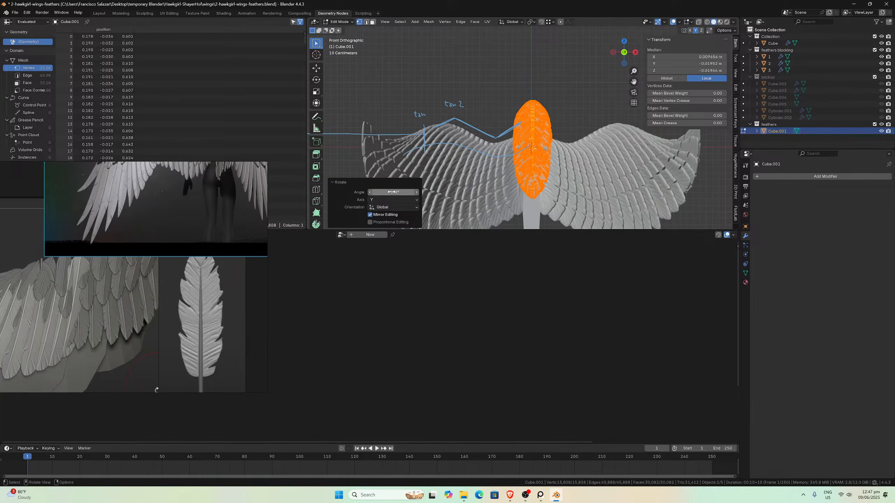
key(Tab)
- Examine the flipped feathers across the wings and compare them with the source feather Cube.001, ending in front view
scroll(511, 138, down, 3)
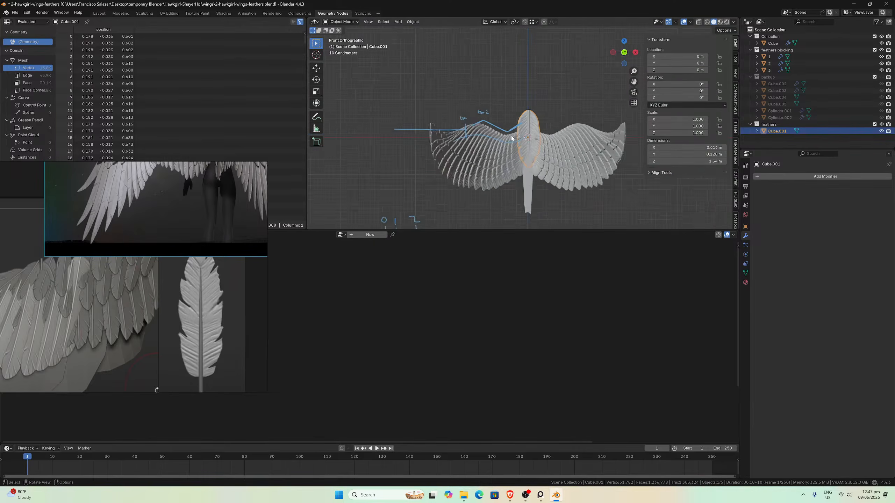
middle_drag(511, 138, 500, 165)
scroll(486, 137, up, 3)
click(504, 171)
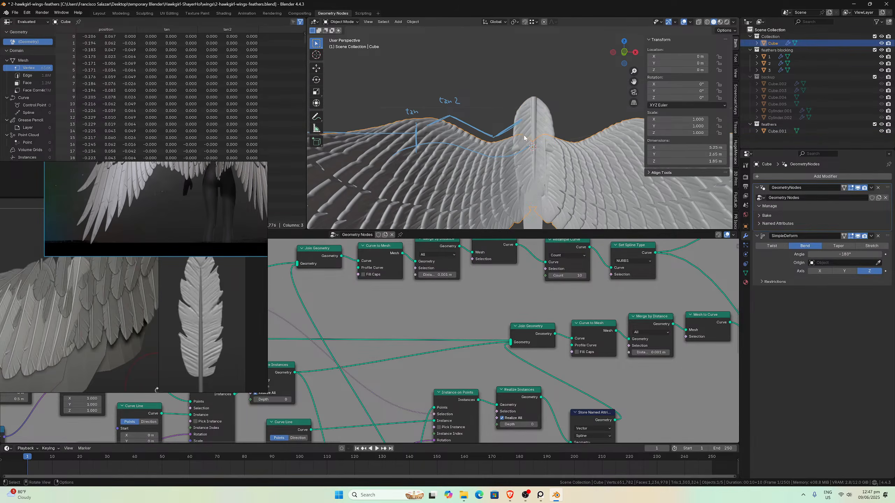
scroll(515, 317, down, 8)
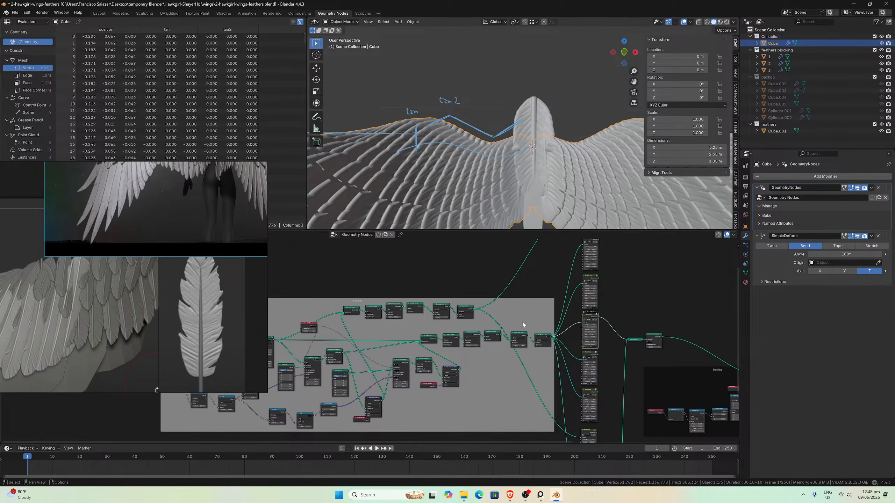
middle_drag(514, 202, 529, 127)
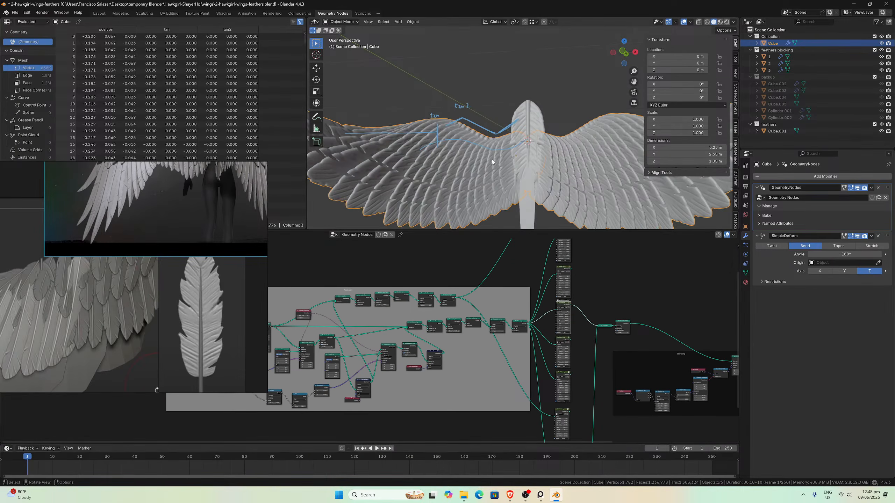
click(532, 110)
key(KP_1)
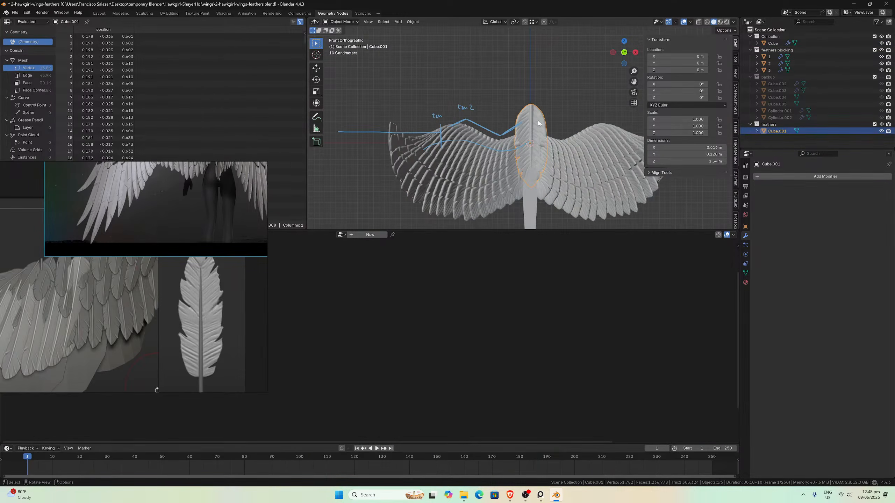
scroll(537, 130, up, 1)
- Select the wings object and set the Count to 15 on the feather NodeGroup that feeds Join Geometry
click(537, 129)
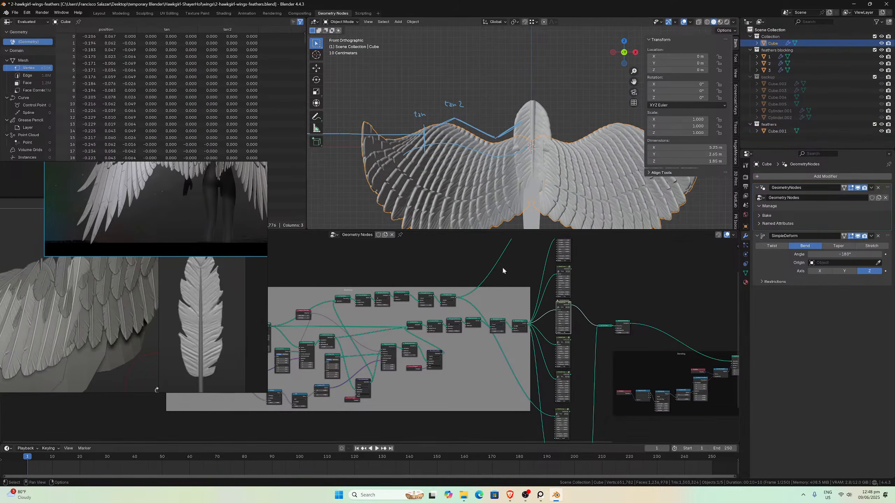
scroll(587, 304, up, 1)
middle_drag(598, 305, 443, 333)
scroll(456, 308, up, 5)
scroll(456, 308, up, 2)
scroll(462, 317, up, 2)
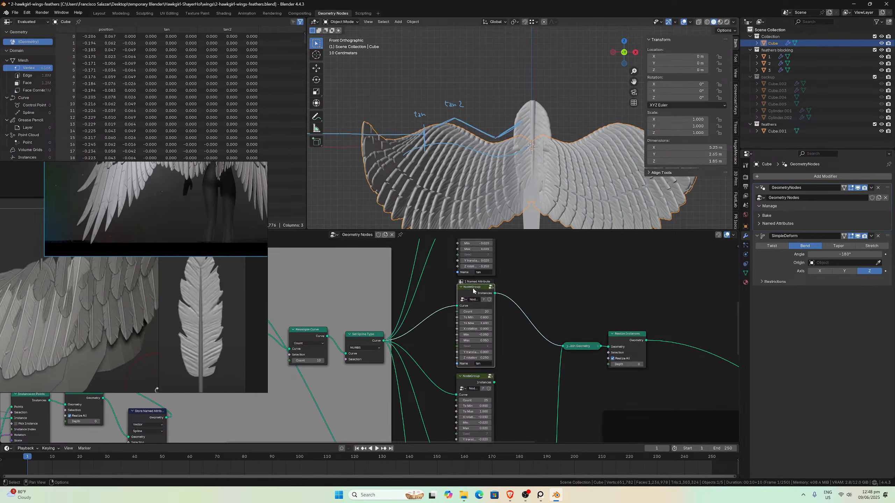
click(473, 312)
text(15)
key(Return)
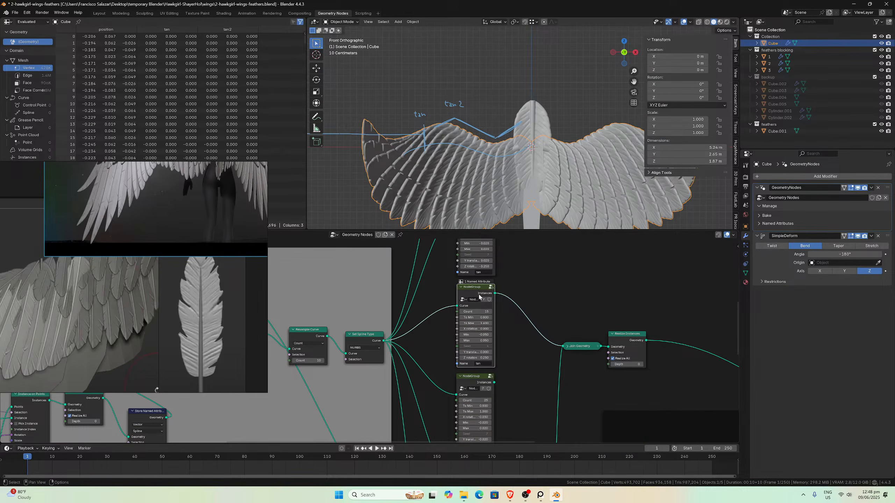
- Inside the feather node group, move the Collection Info node clear of the link feeding Transform Geometry
middle_drag(480, 297, 406, 366)
scroll(465, 339, up, 2)
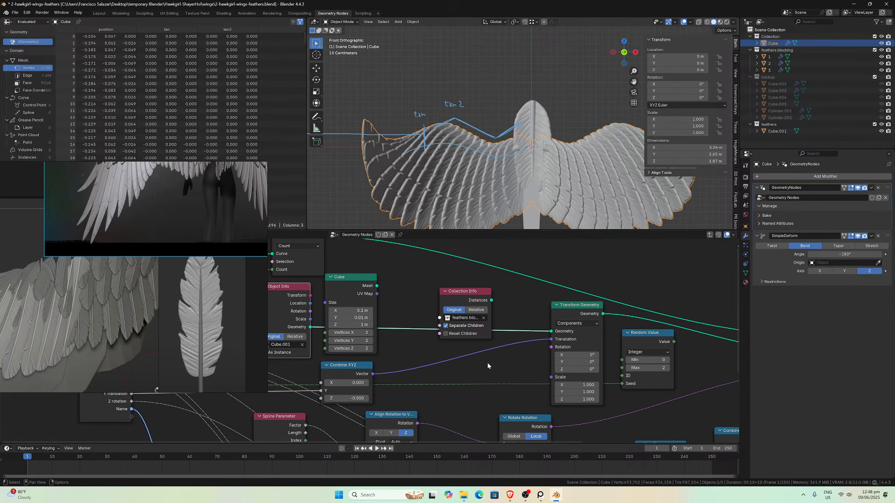
middle_drag(487, 366, 482, 380)
drag(469, 310, 444, 292)
middle_drag(440, 377, 432, 366)
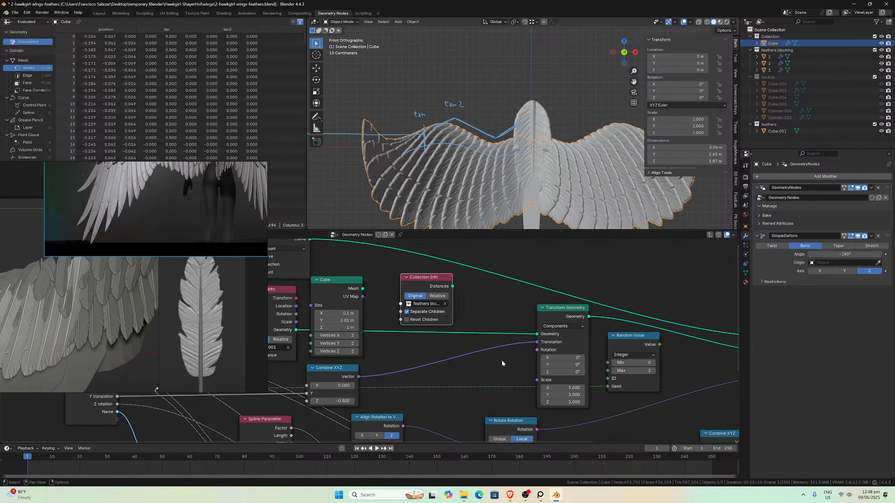
middle_drag(501, 363, 449, 361)
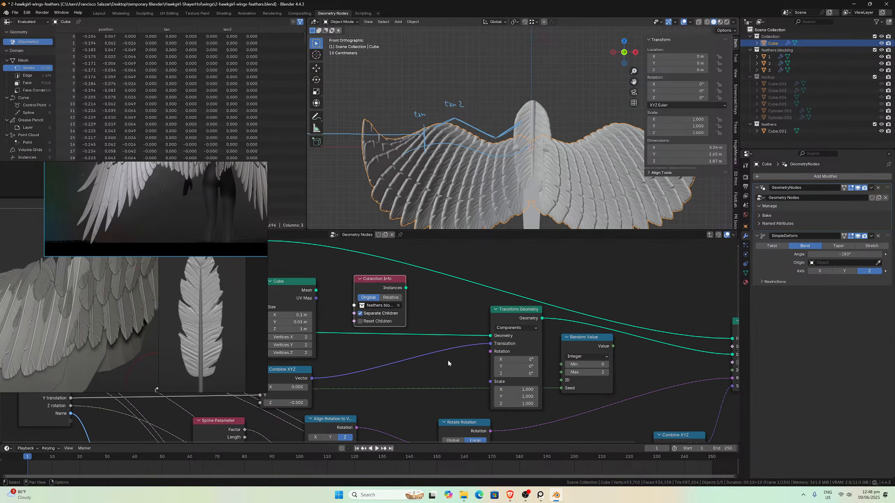
- Set the Transform Geometry X scale to 0.5 and check the narrower feathers on the wings
click(521, 389)
text(0.5)
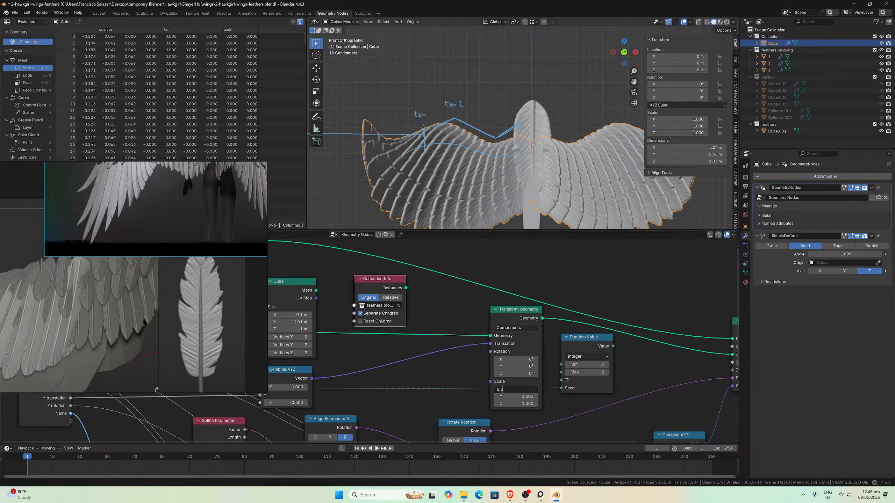
key(Return)
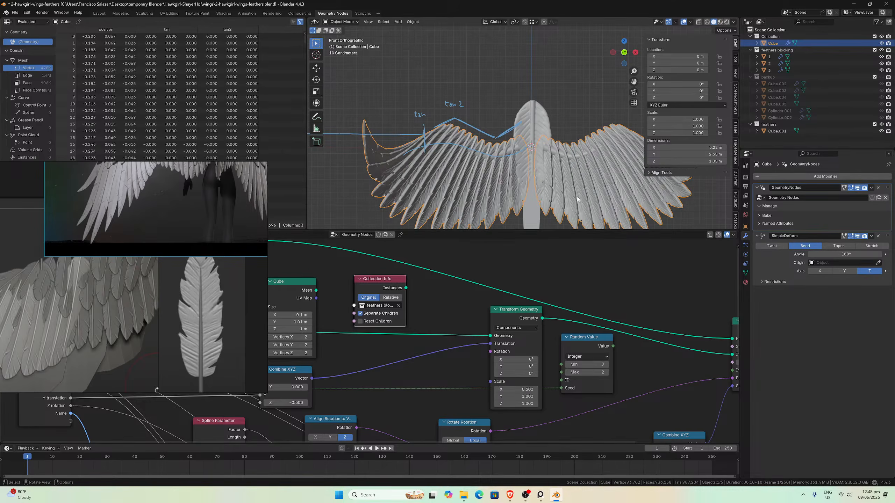
middle_drag(535, 172, 474, 177)
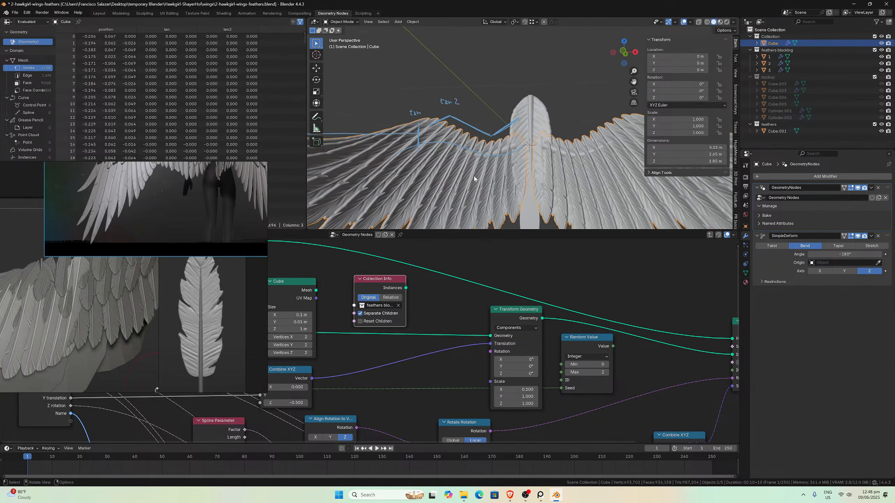
key(KP_1)
scroll(476, 174, down, 2)
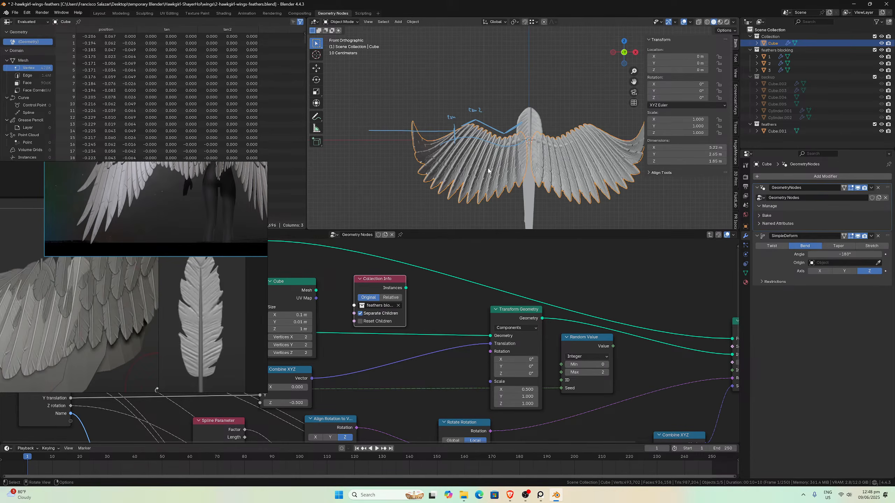
scroll(488, 171, up, 1)
- Hide the feathers blocking collection in the viewport and select the source feather Cube.001
click(882, 50)
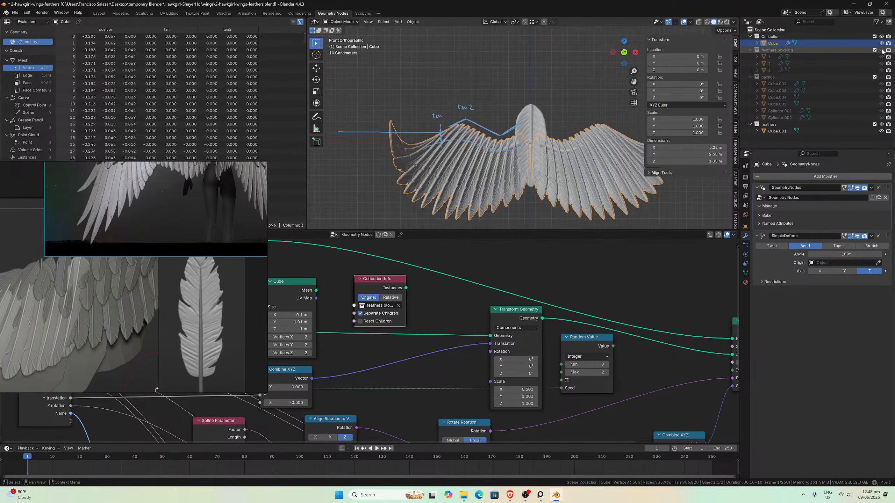
scroll(532, 124, up, 3)
click(533, 123)
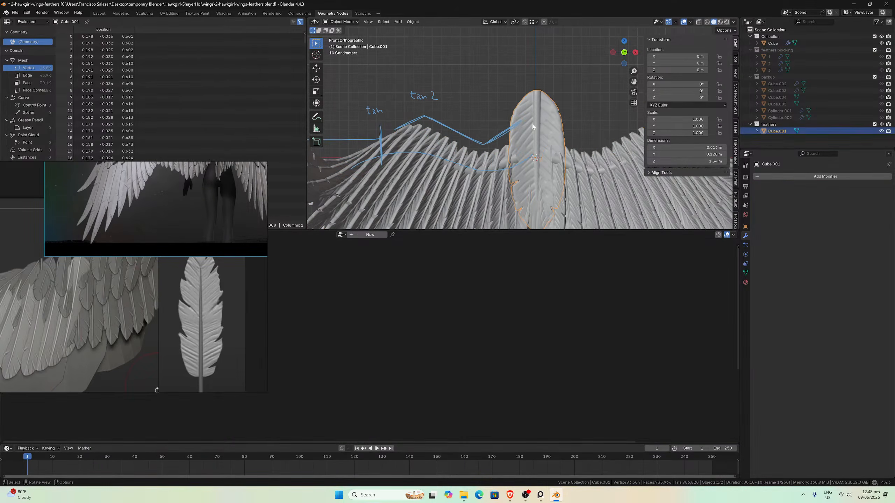
- Compare Cube.001 with the wing feathers around its origin and look through the object's transform and origin commands
scroll(532, 124, down, 2)
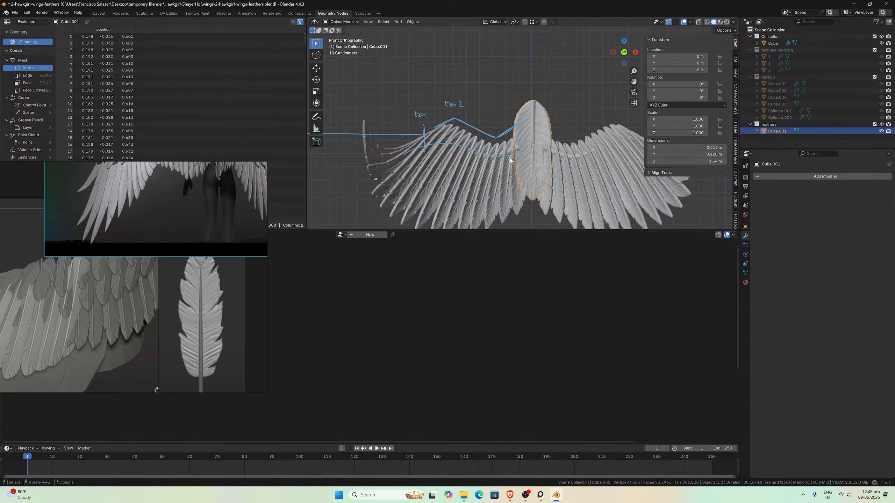
scroll(515, 167, up, 4)
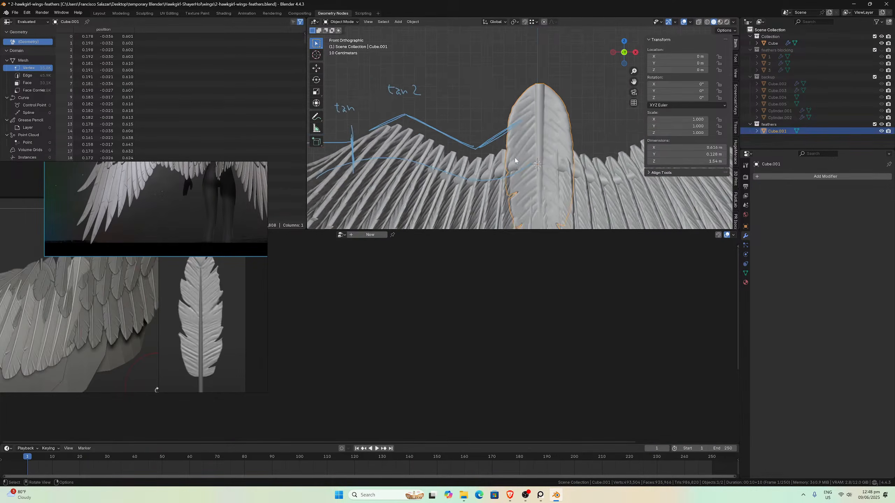
click(496, 163)
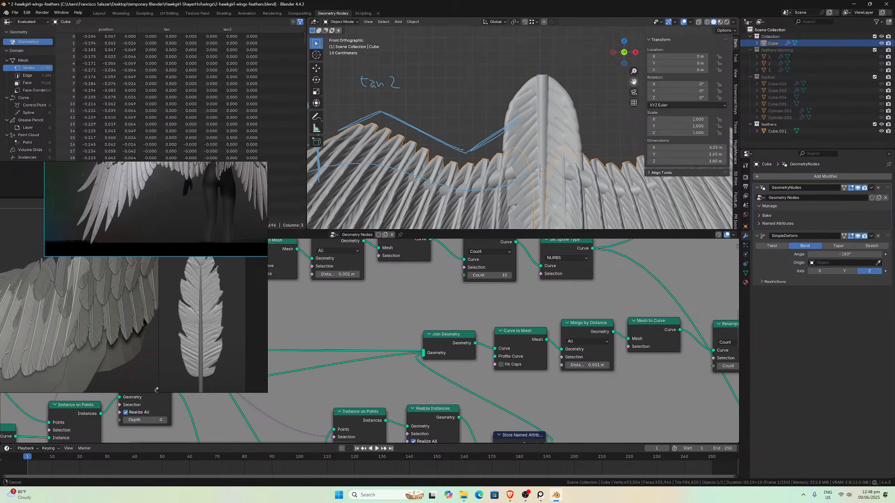
shift+middle_drag(540, 172, 539, 141)
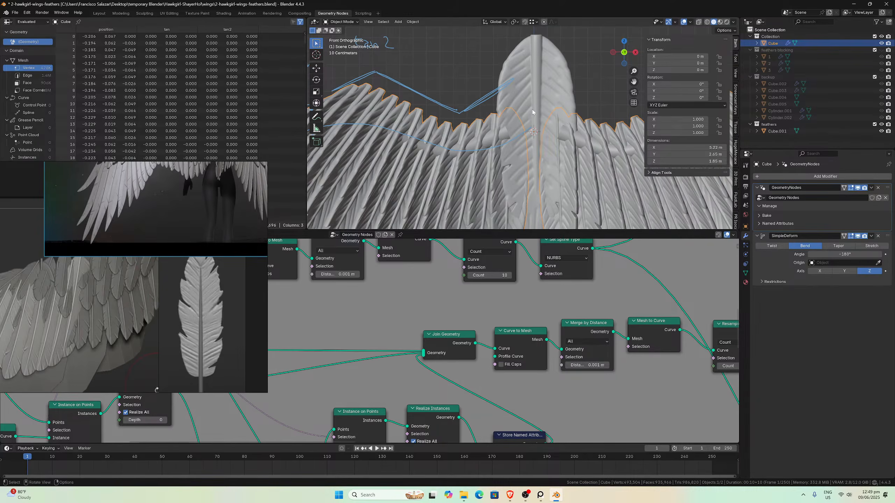
click(550, 114)
middle_drag(550, 115, 560, 107)
key(KP_1)
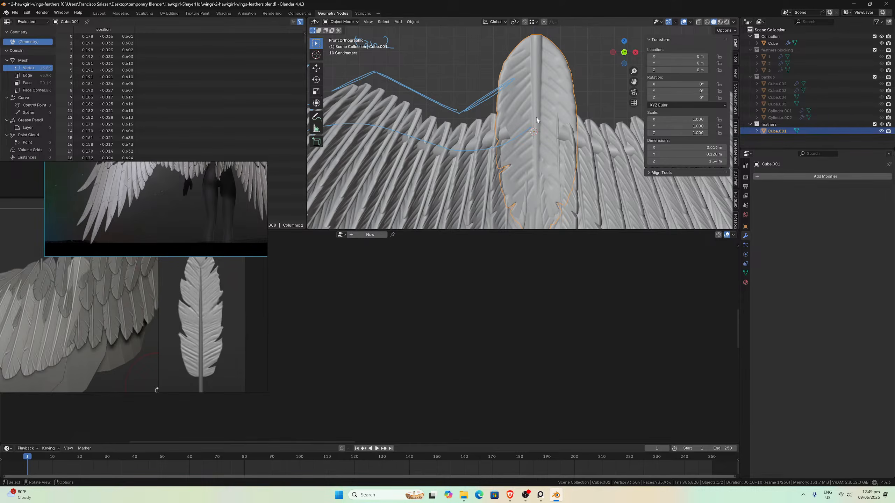
click(411, 22)
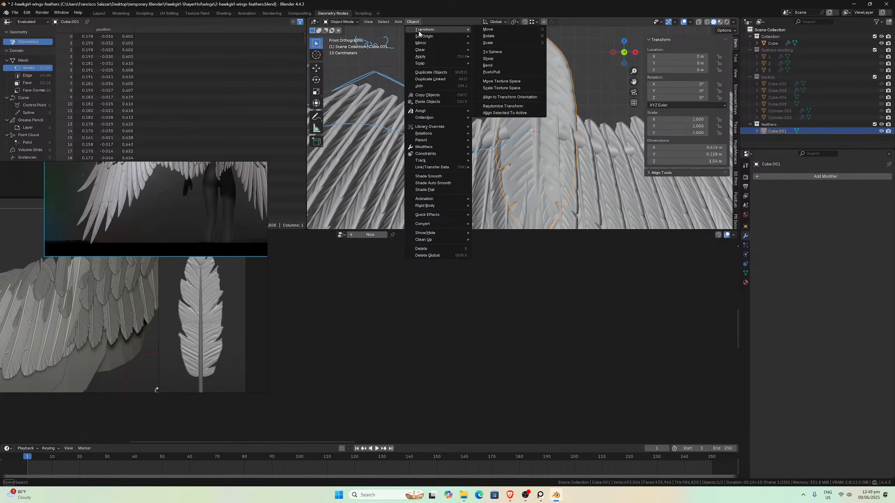
mouse_move(425, 38)
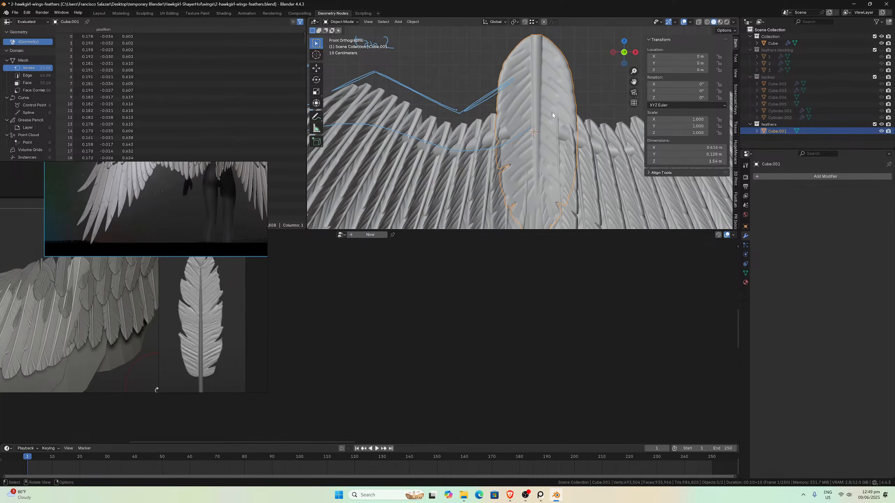
- Inspect the source feather's origin up close and show the backup collection in the viewport
scroll(552, 112, down, 2)
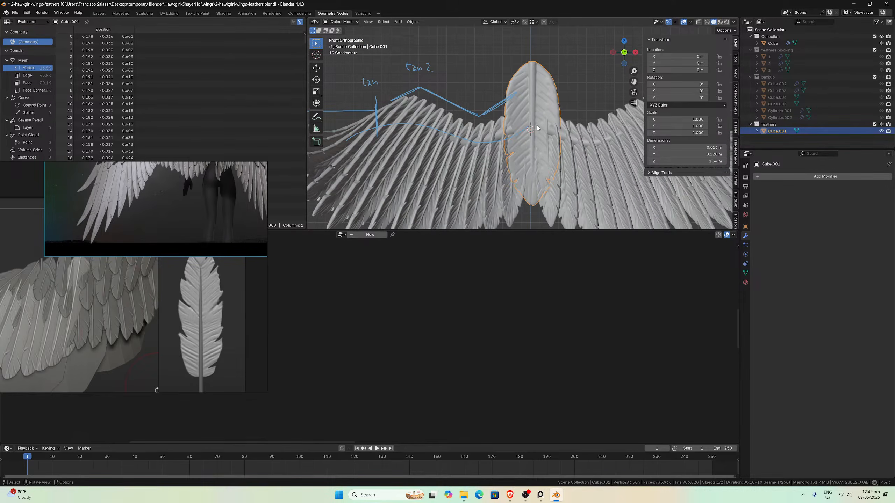
scroll(544, 107, up, 8)
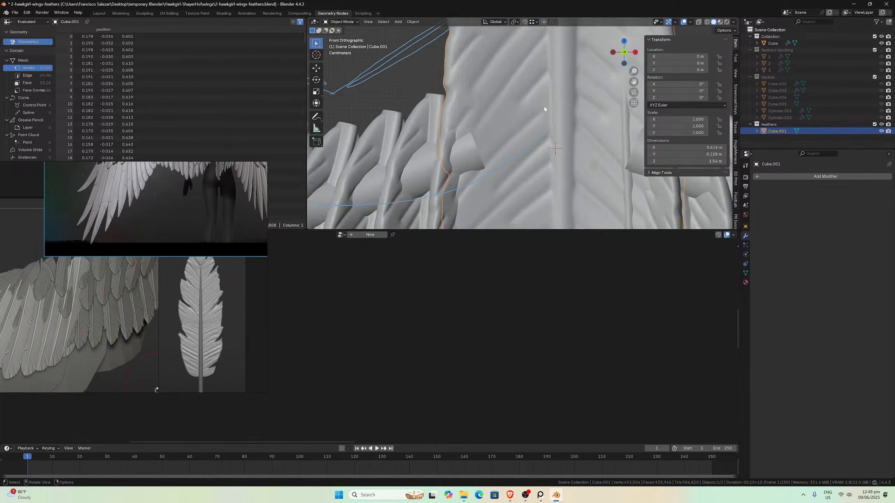
scroll(568, 144, down, 7)
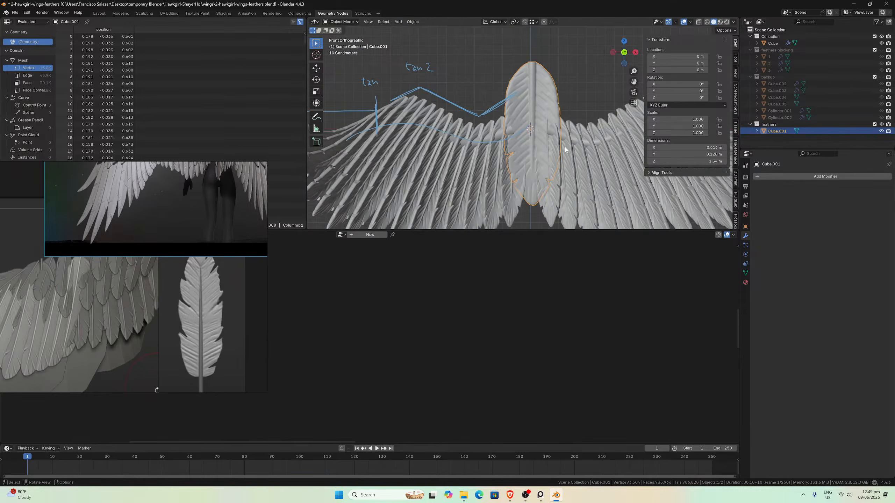
scroll(565, 150, up, 3)
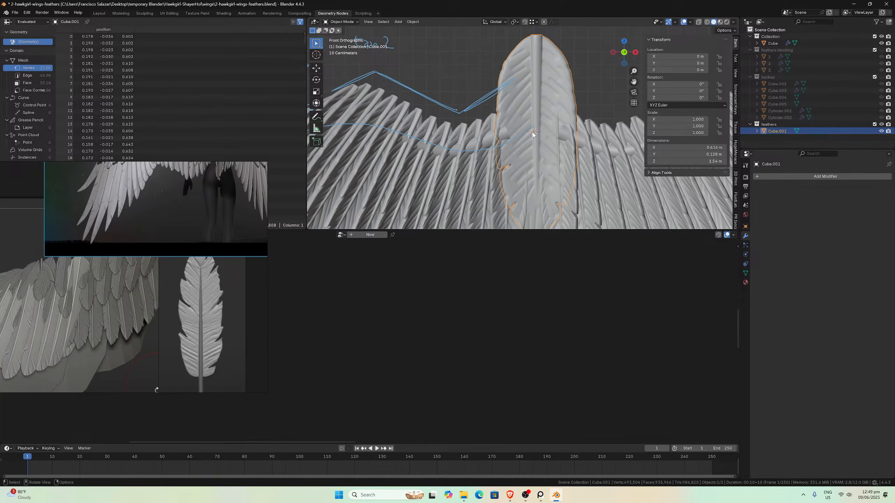
scroll(559, 88, down, 4)
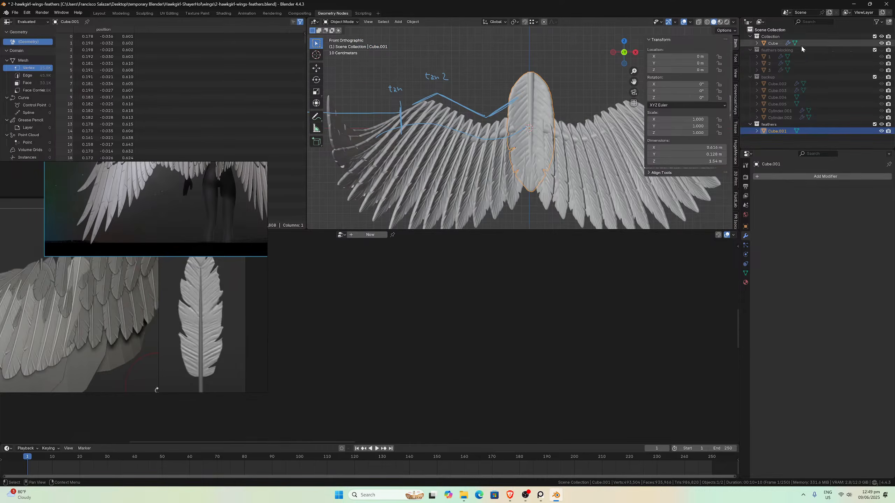
click(882, 77)
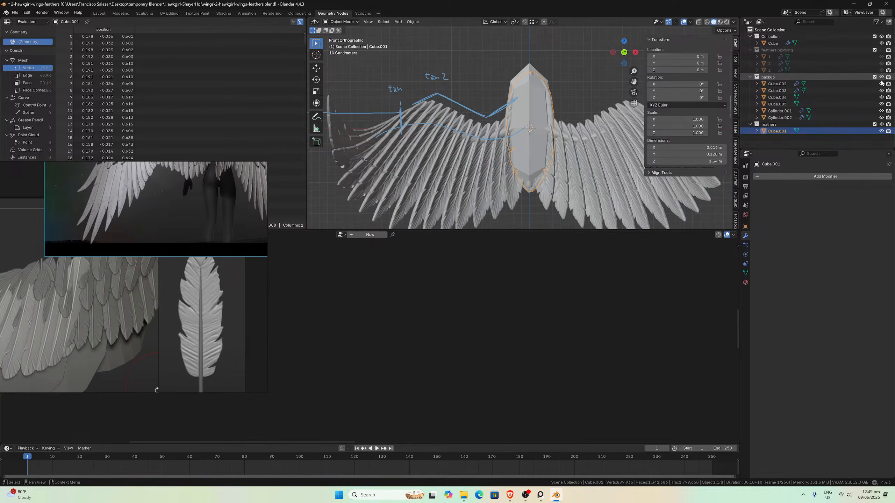
- Hide the overlapping feather objects Cube.001, Cube.005, Cube.003 and Cube.002 in the viewport
click(536, 111)
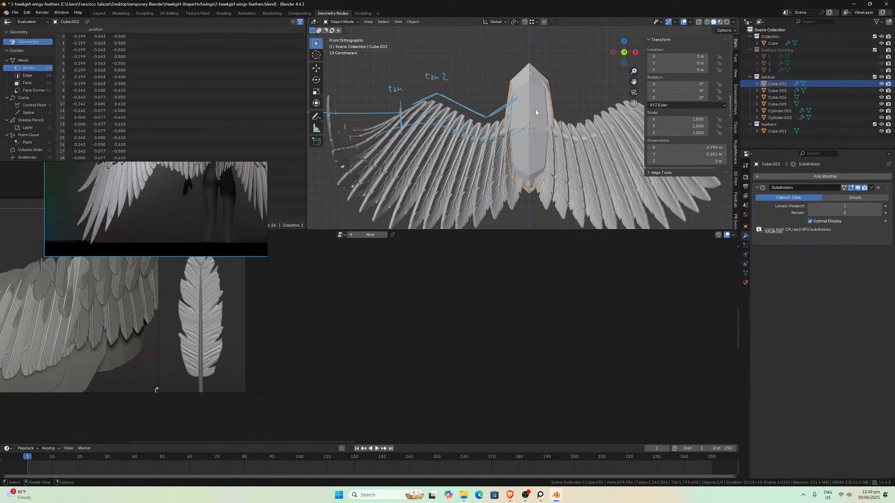
scroll(536, 114, up, 3)
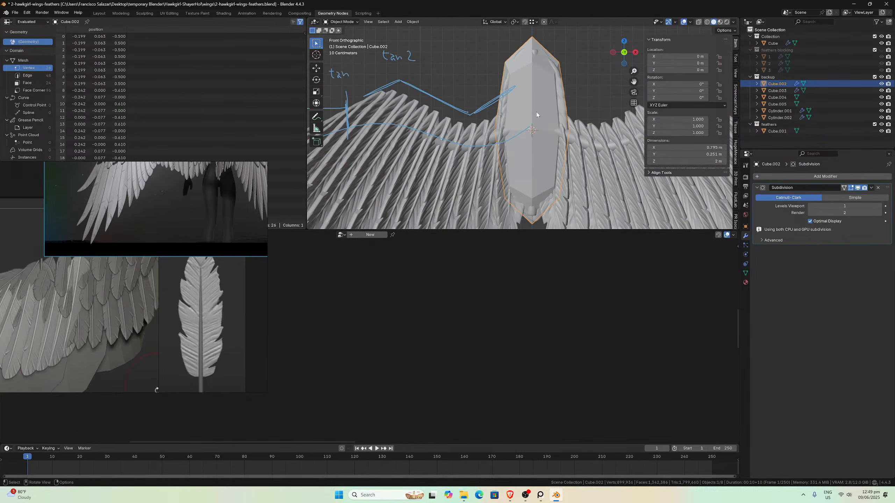
scroll(537, 121, up, 1)
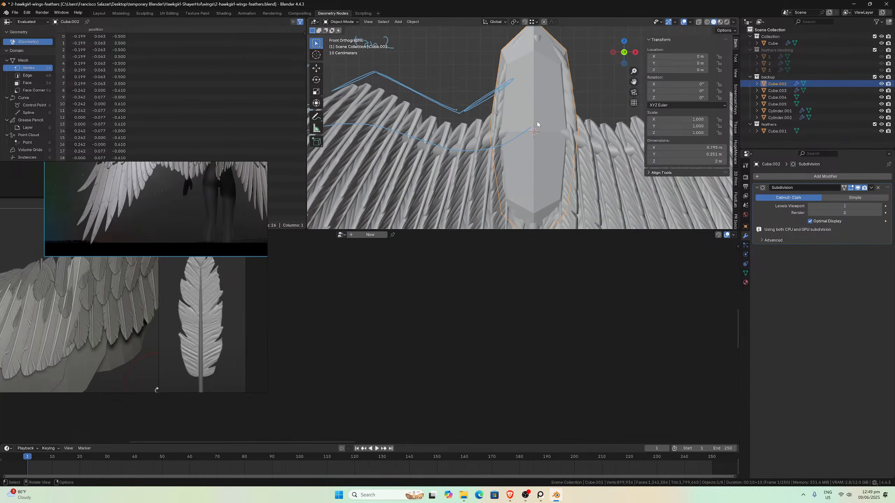
click(565, 100)
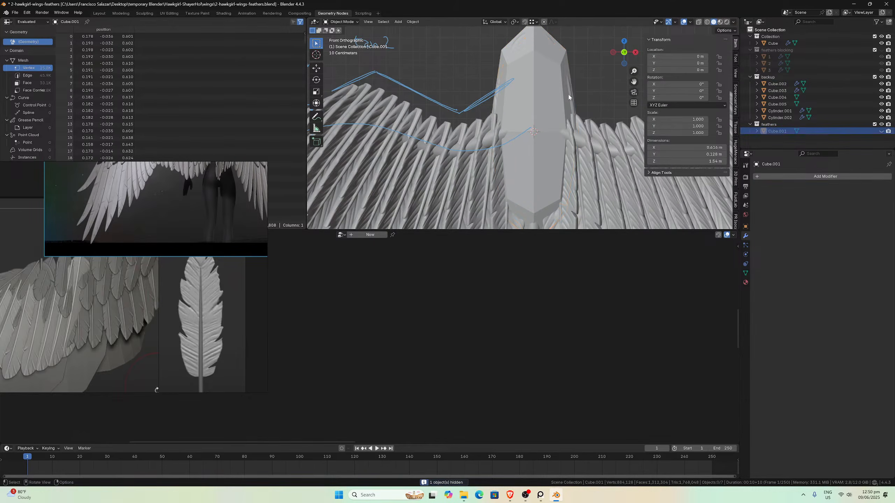
click(570, 100)
click(572, 102)
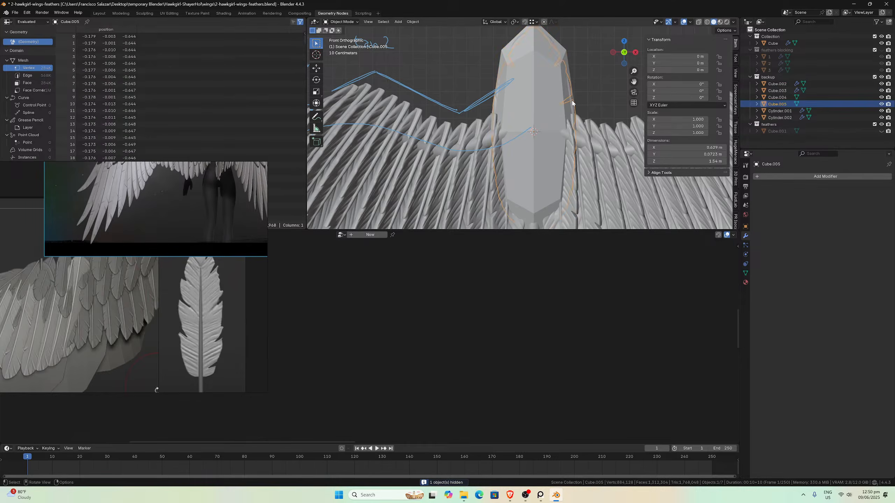
key(h)
click(571, 101)
key(h)
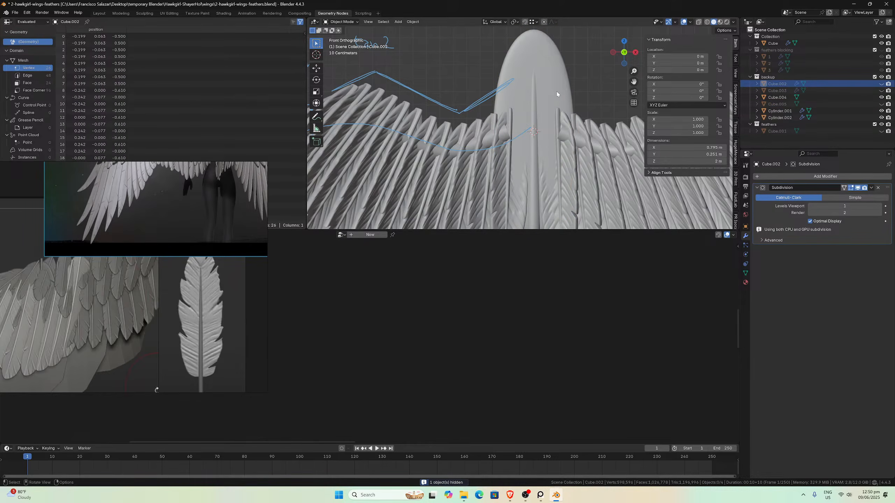
- Look through the origin commands for the smooth feather Cube.004 and hide it in the viewport
click(557, 94)
scroll(556, 94, down, 1)
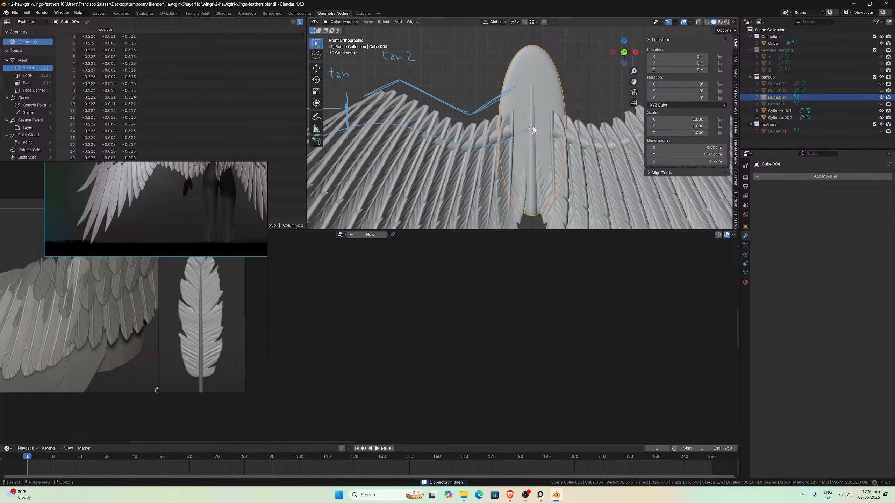
click(413, 22)
mouse_move(437, 36)
key(h)
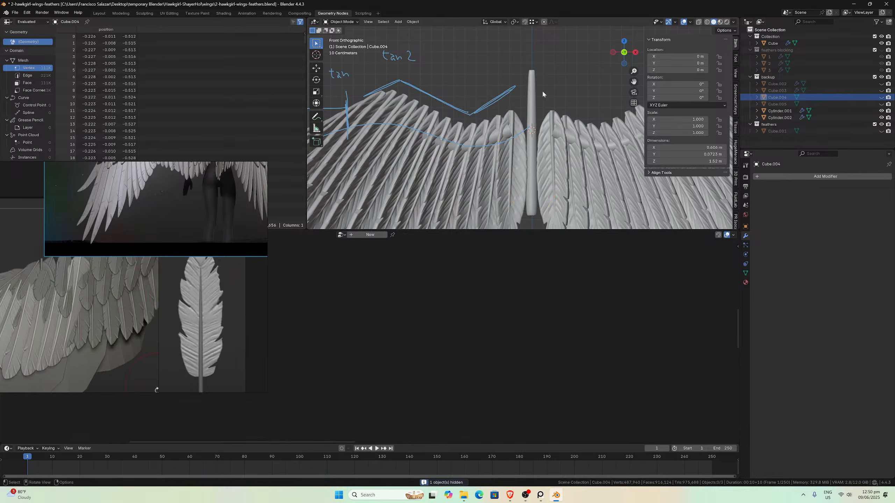
- Toggle the visibility of the backup feather objects and show Cube.003 in the viewport
click(882, 104)
click(882, 103)
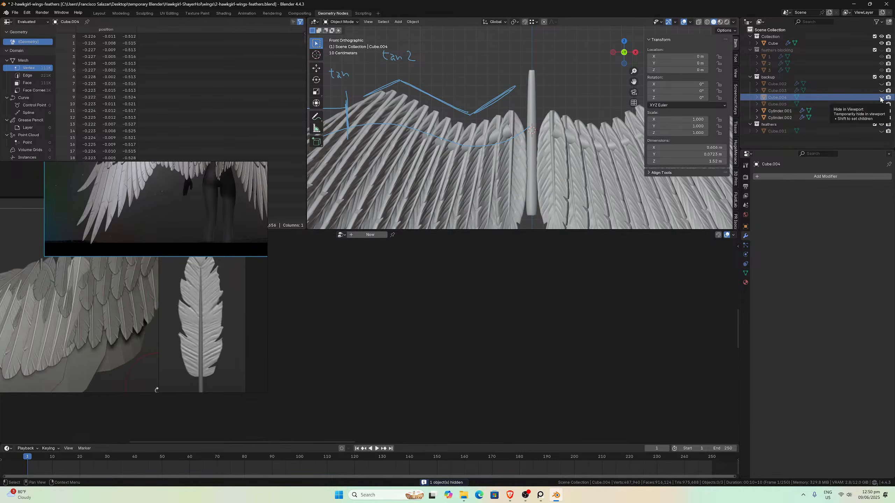
click(881, 98)
click(881, 98)
click(881, 91)
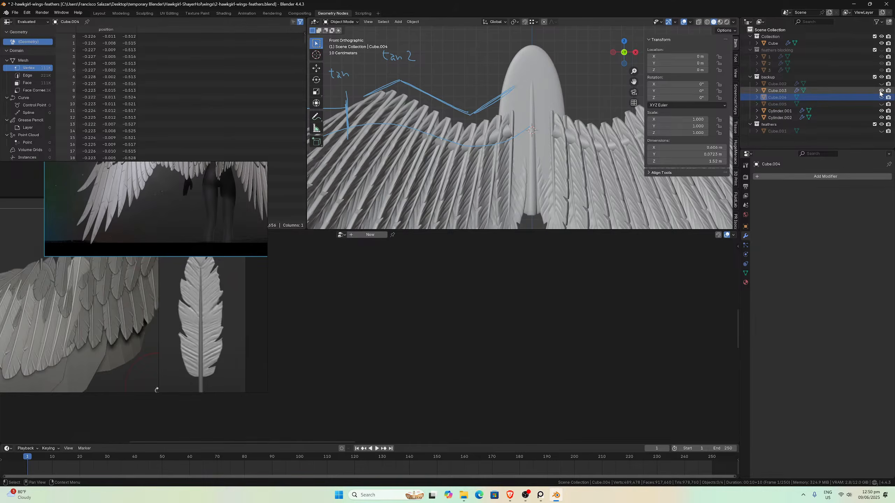
- Select the backup feather Cube.003 and set its origin to its geometry
click(547, 85)
scroll(547, 85, up, 1)
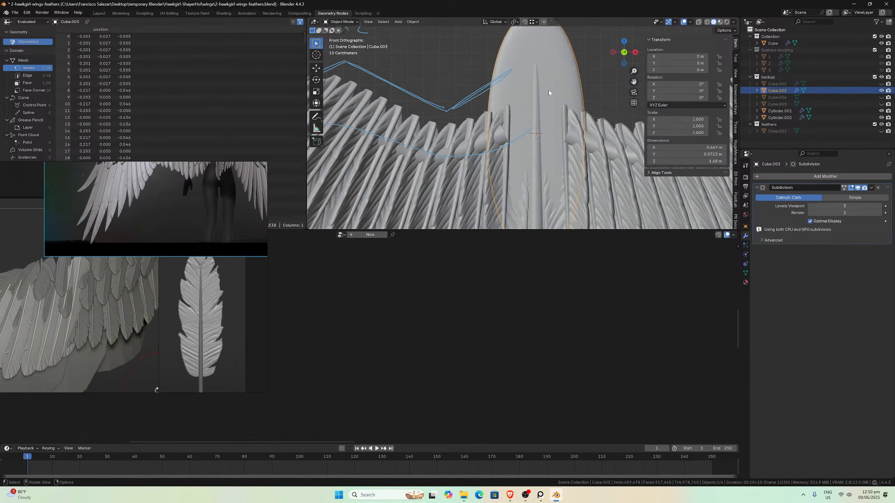
scroll(549, 92, down, 1)
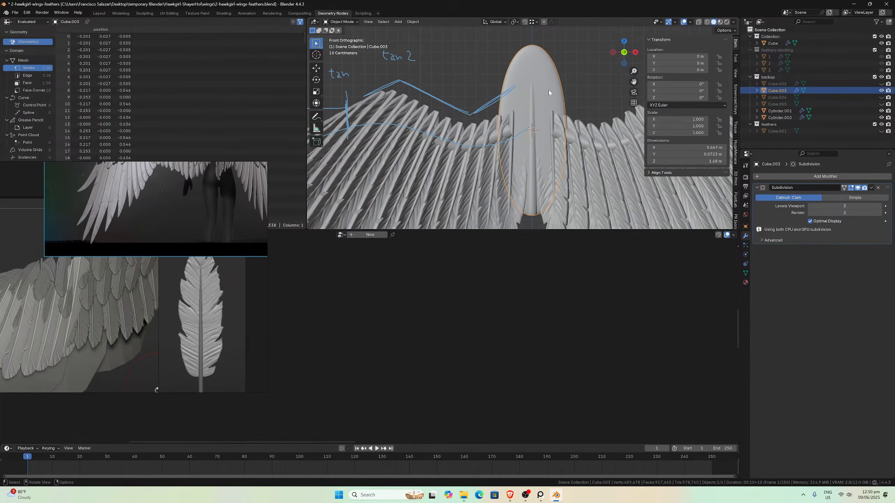
click(413, 22)
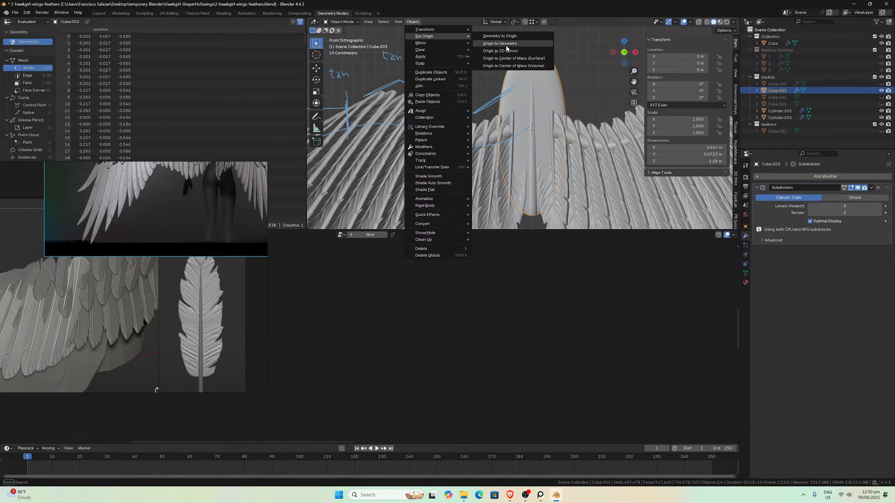
click(507, 44)
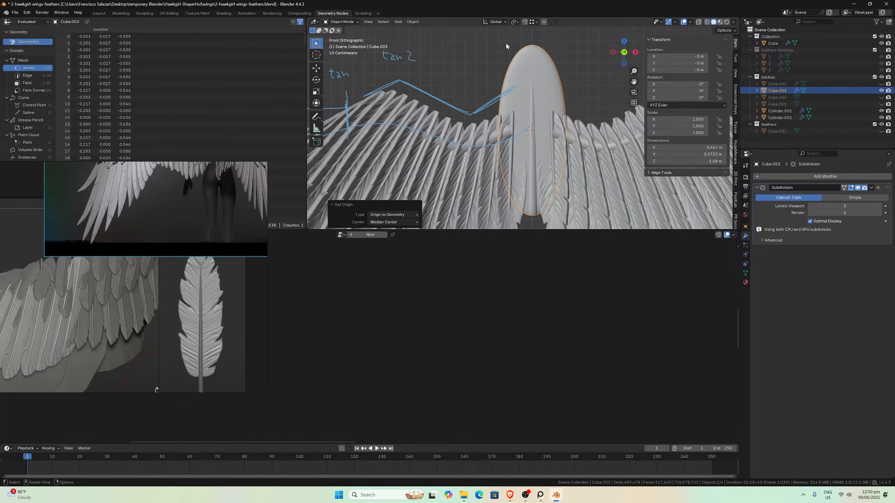
- Set the origin of Cube.003 to its center of mass (volume) and inspect the origin up close
click(412, 22)
mouse_move(427, 36)
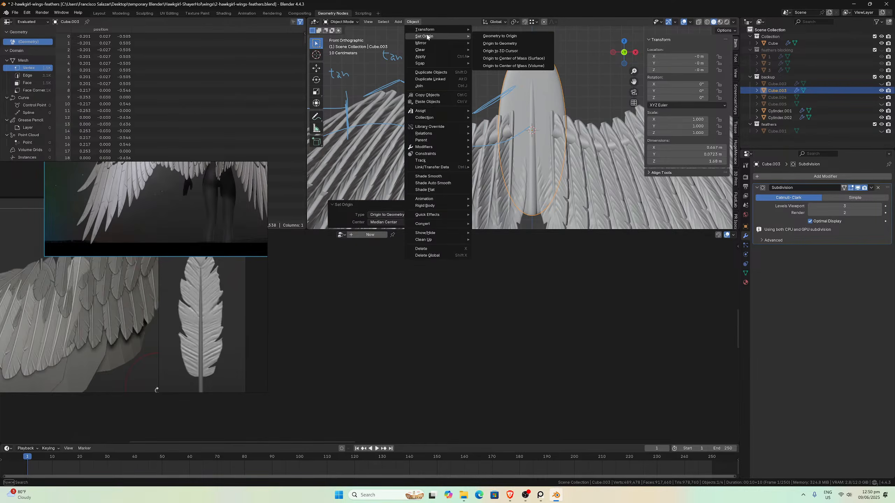
click(532, 66)
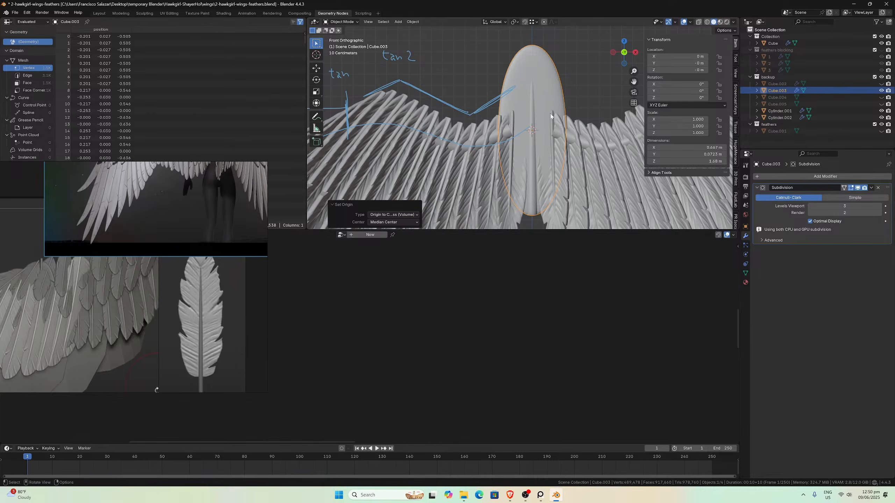
scroll(540, 115, up, 3)
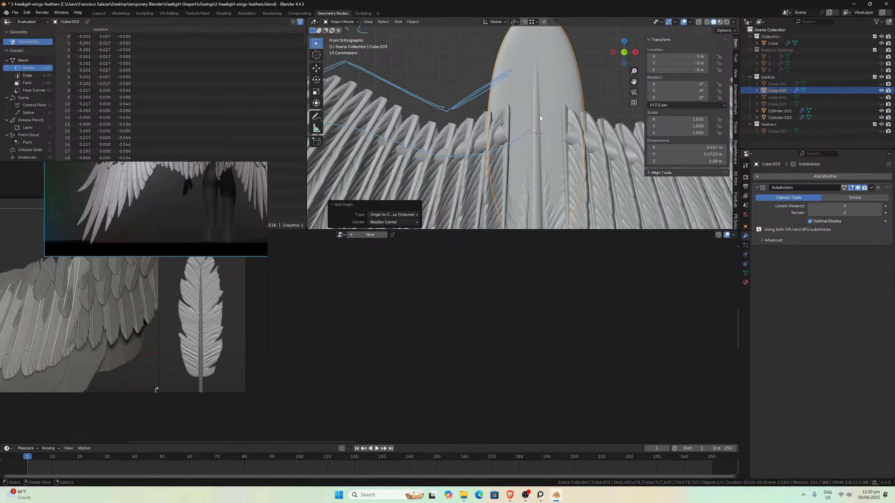
scroll(540, 115, down, 1)
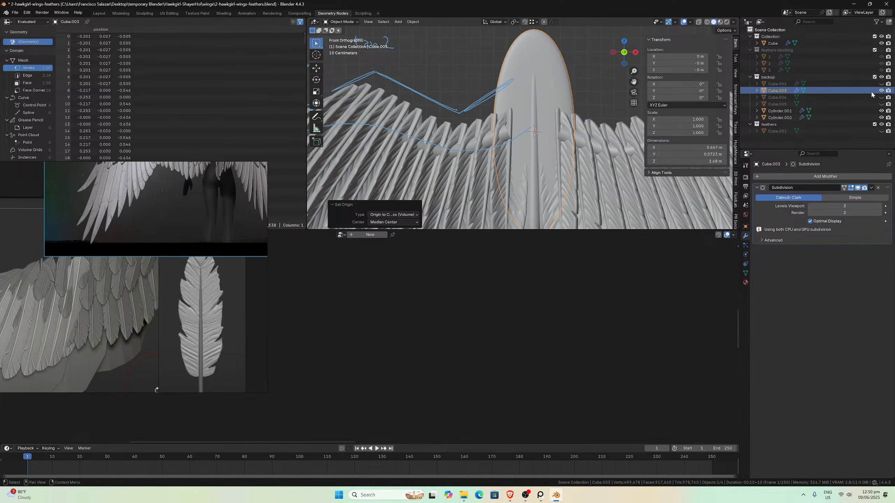
- Compare the backup feather versions Cube.003, Cube.002, Cube.005 and Cube.004 by toggling their visibility
click(881, 91)
click(881, 84)
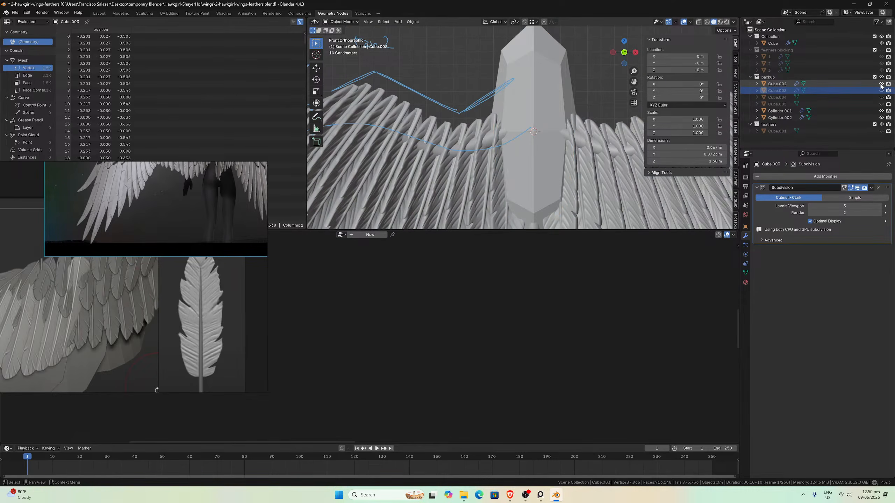
click(881, 84)
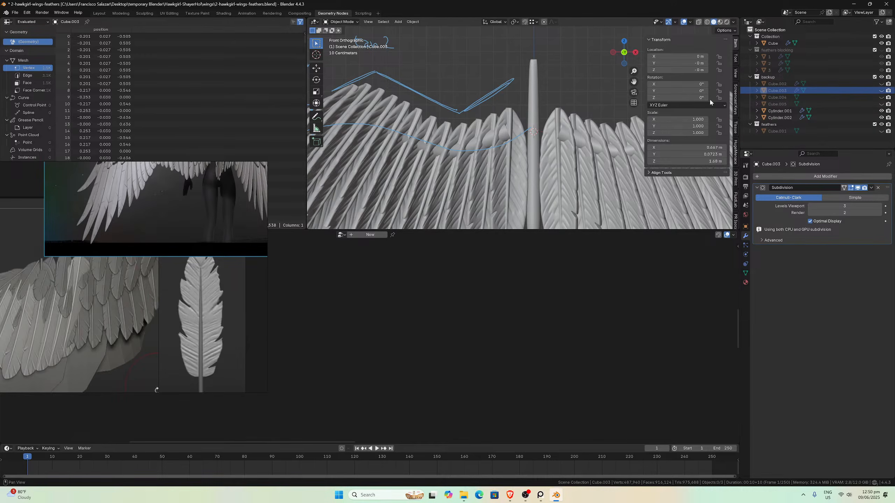
click(882, 77)
click(881, 77)
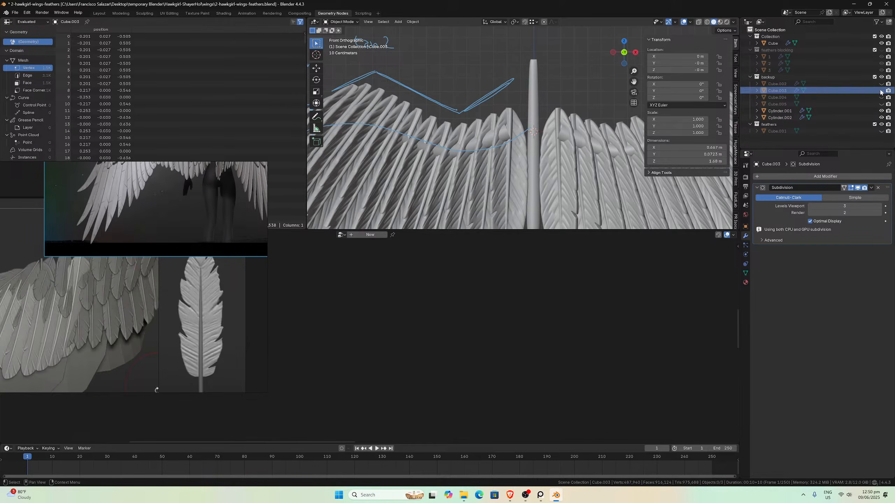
click(881, 103)
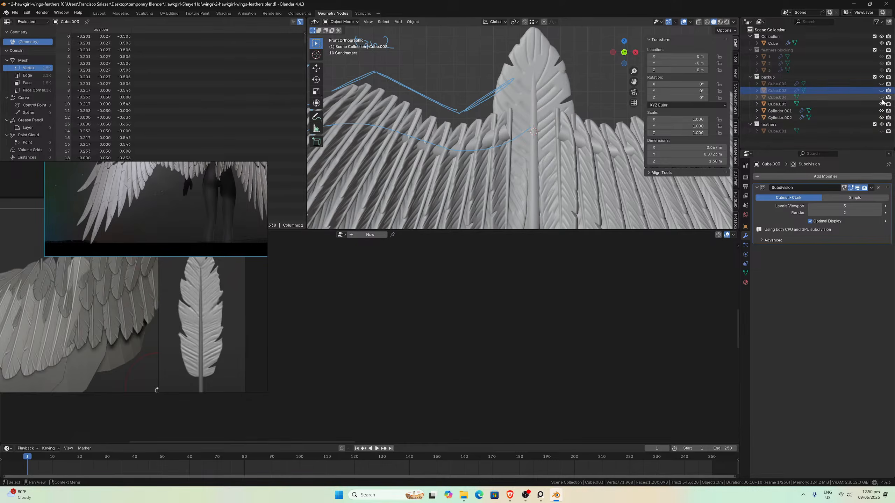
click(882, 97)
click(881, 97)
click(882, 104)
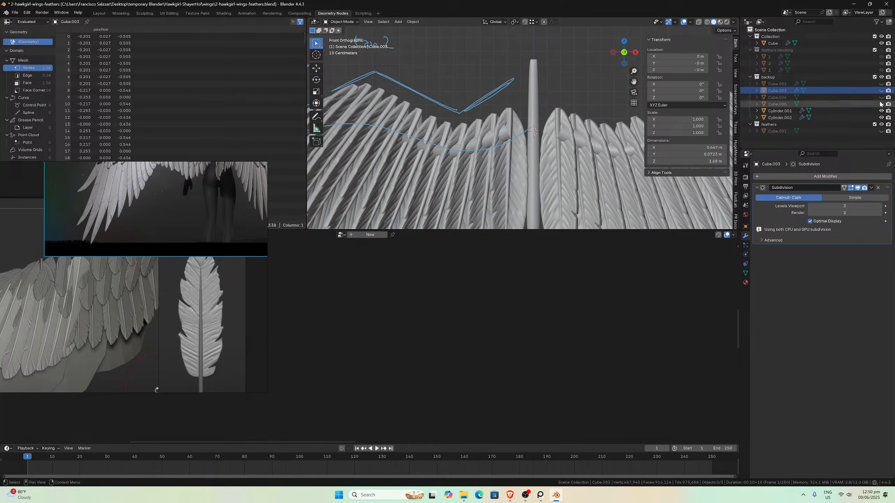
click(881, 90)
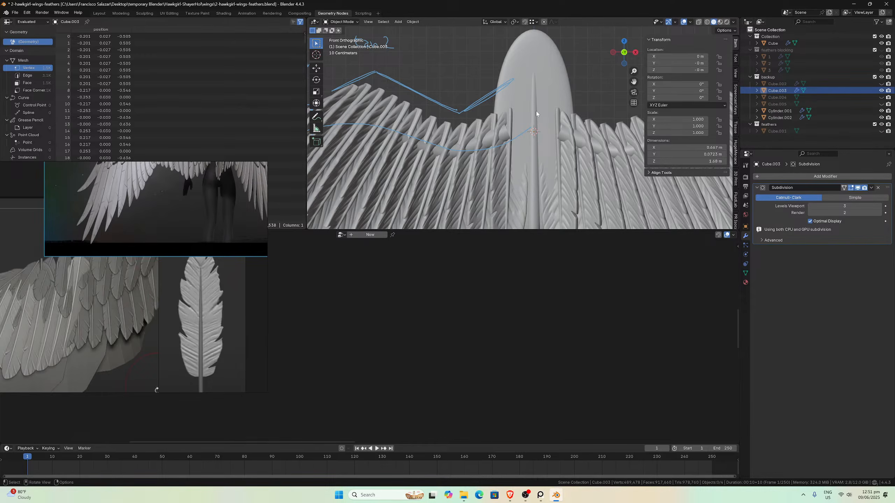
- Hide and collapse the backup collection, and show Cube.001 from the feathers collection in the viewport
click(882, 77)
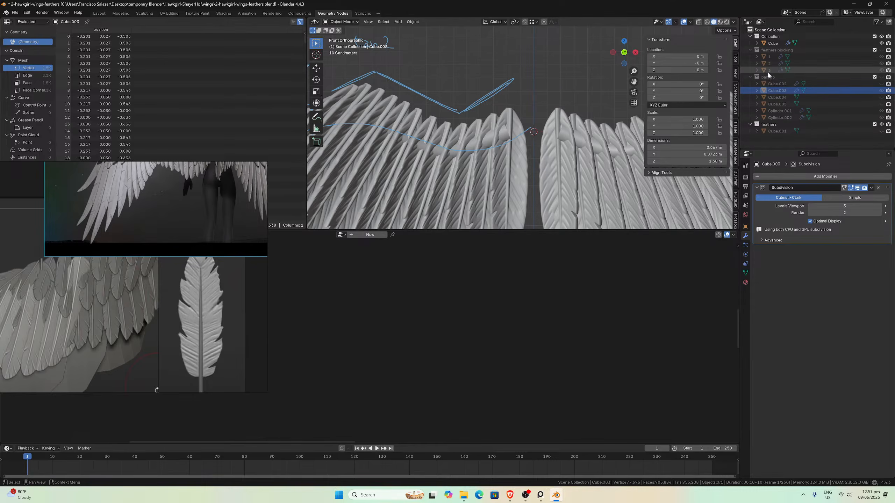
click(750, 77)
click(882, 90)
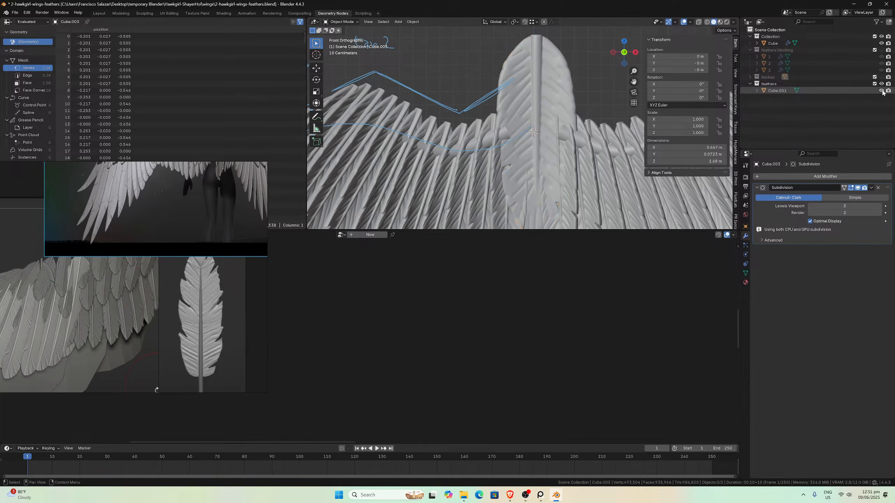
- Try to rename the source feather Cube.001 as 1
click(544, 102)
double_click(777, 90)
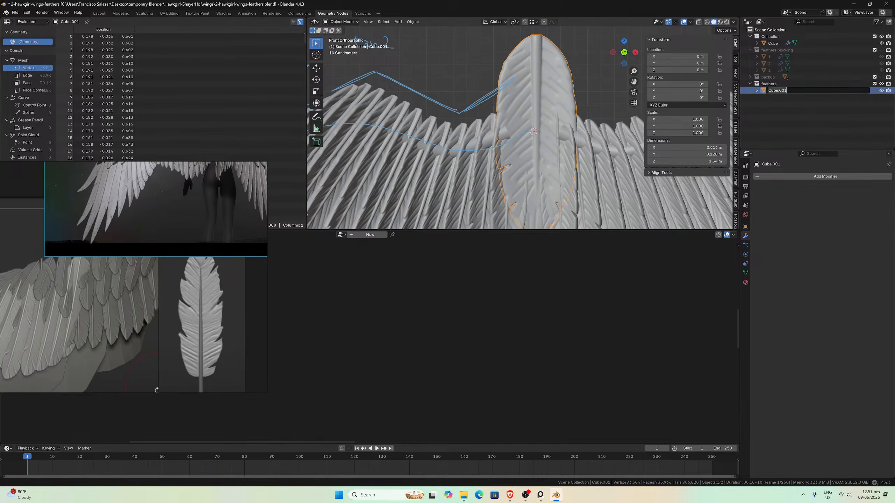
text(1)
key(Return)
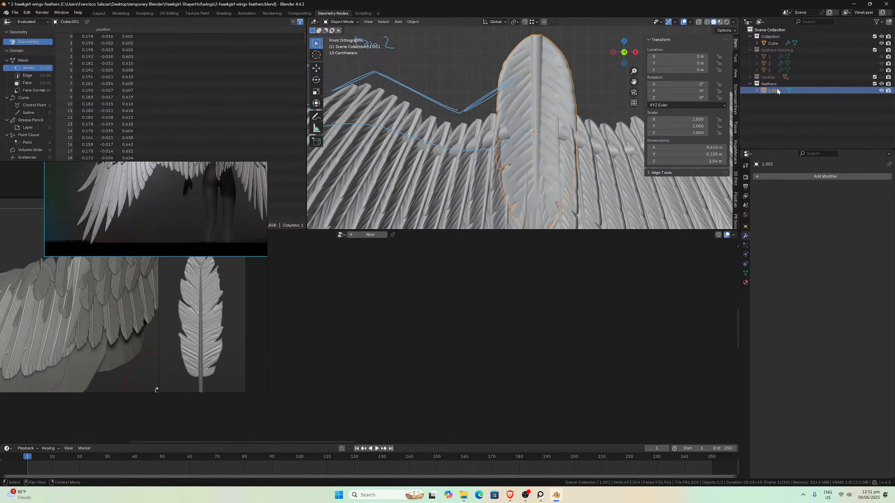
- Rename the source feather in the feathers collection as feather_1
double_click(777, 90)
text(fea)
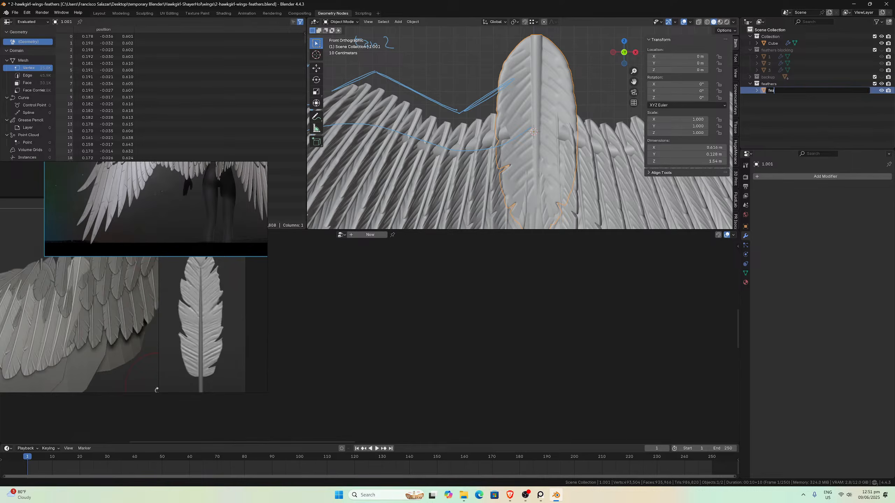
text(ther_1)
key(Return)
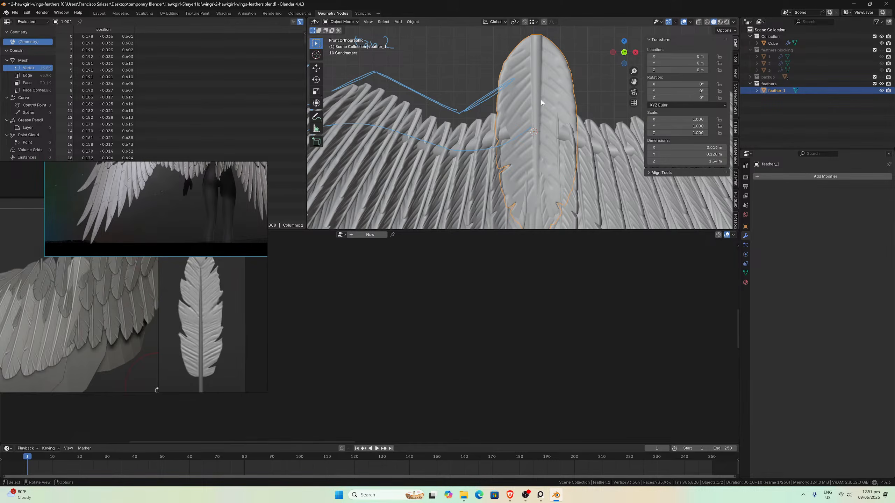
- Move the whole mesh of feather_1 by -0.2 m along global Z in Edit Mode, leaving its origin in place
key(Tab)
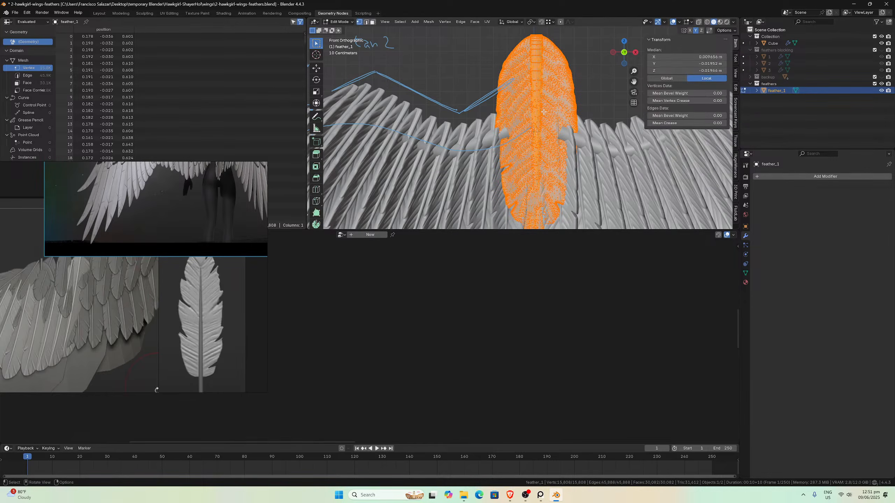
key(g)
key(z)
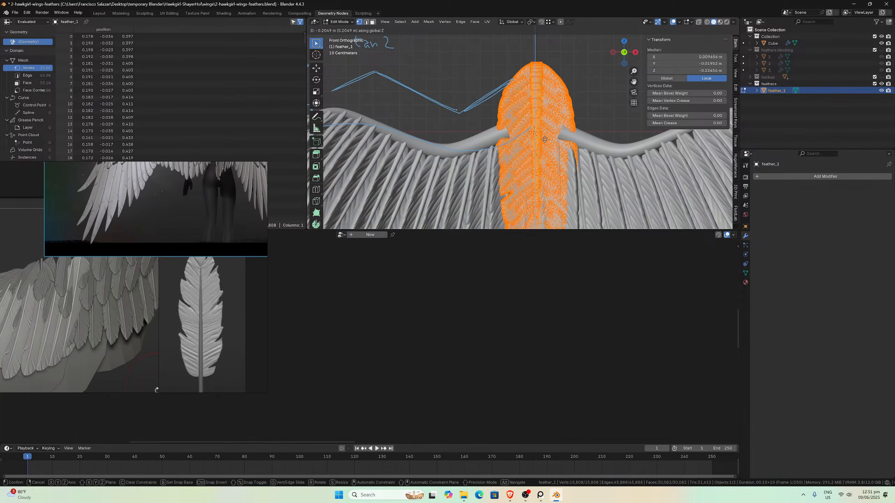
click(546, 139)
scroll(535, 118, down, 2)
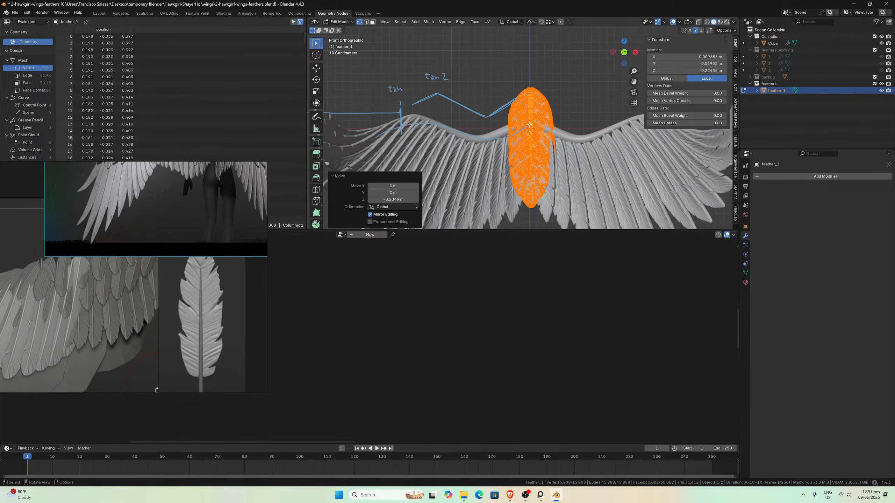
click(393, 199)
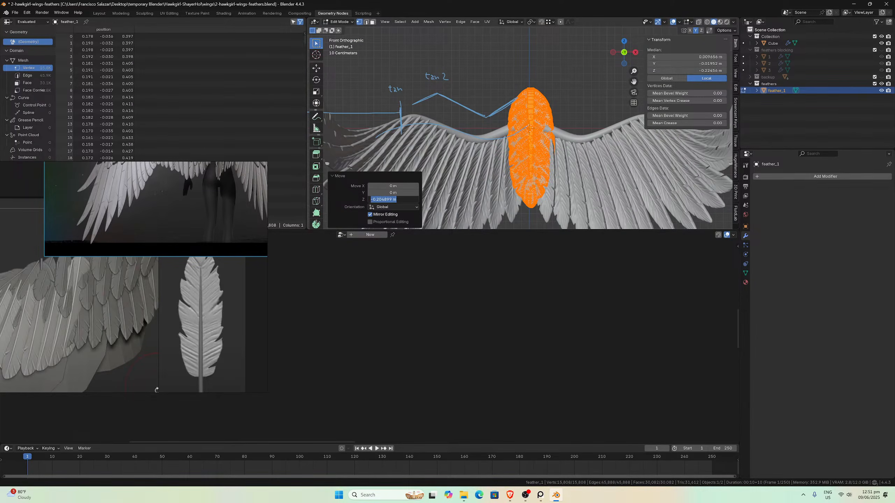
text(-0.2)
key(Return)
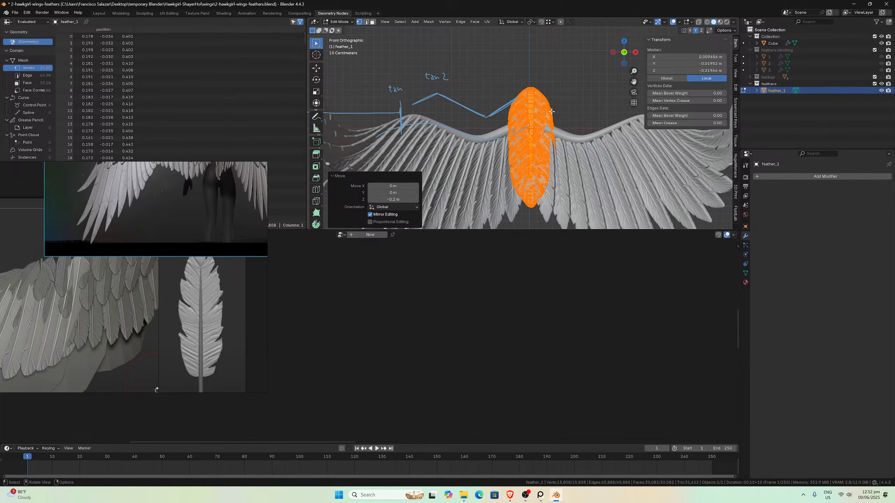
- Return feather_1 to Object Mode and select the wing object Cube to show its node tree
key(Tab)
click(482, 154)
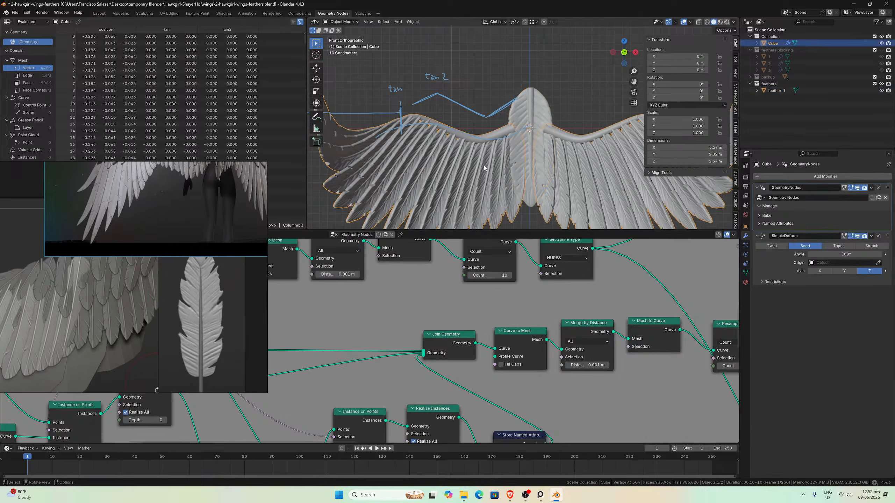
click(528, 110)
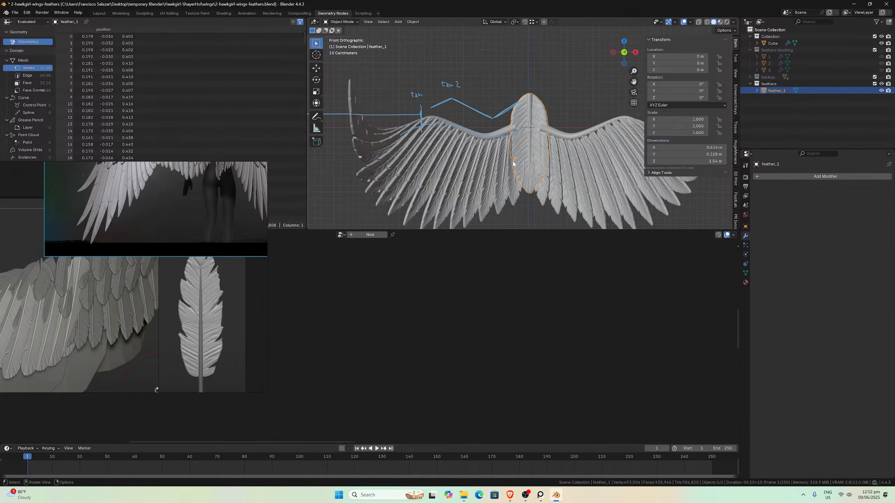
click(502, 162)
- Link the Instances output of the feather node group with To Min 0.5 and To Max 1.0 to Join Geometry
scroll(504, 286, down, 3)
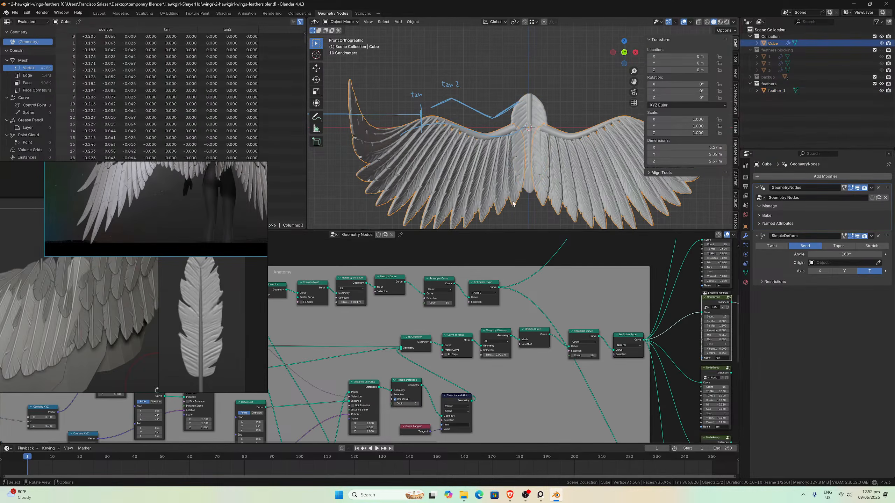
scroll(540, 190, up, 1)
scroll(562, 269, down, 1)
scroll(582, 292, up, 2)
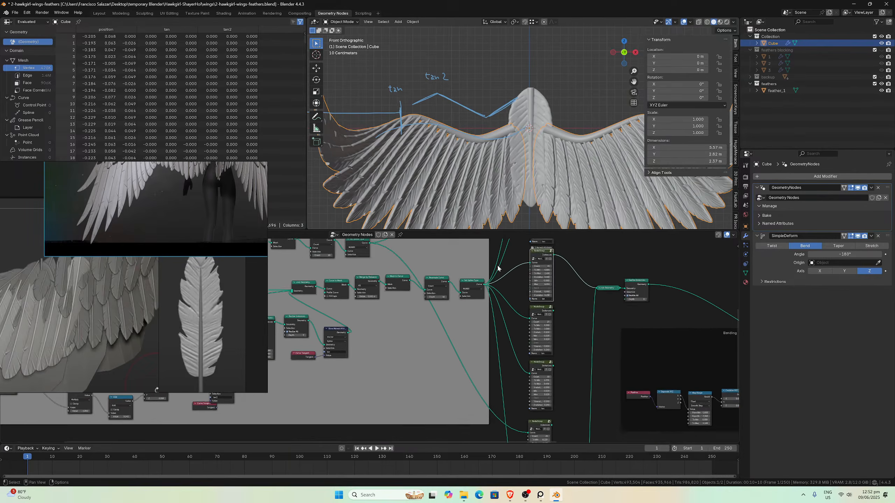
scroll(598, 309, up, 1)
middle_drag(598, 309, 469, 374)
drag(461, 372, 536, 338)
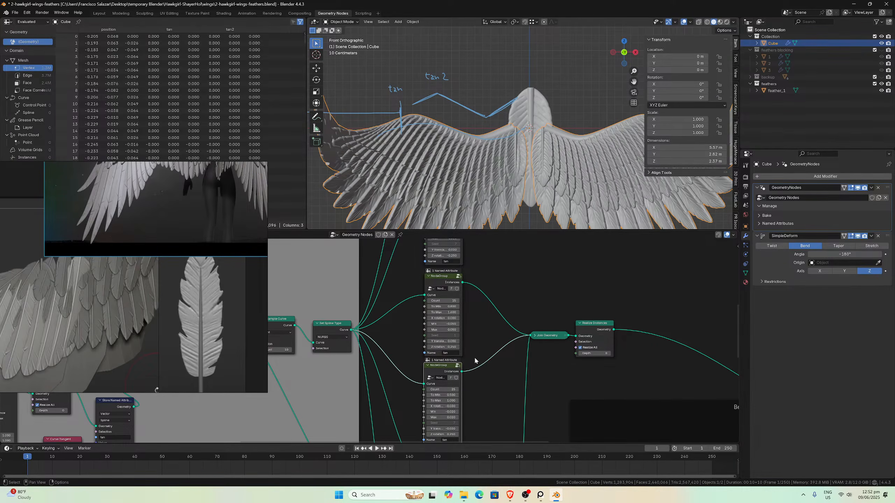
- Set the Count of the newly linked feather node group to 20 and check the layering on the wing
click(443, 389)
text(20)
key(Return)
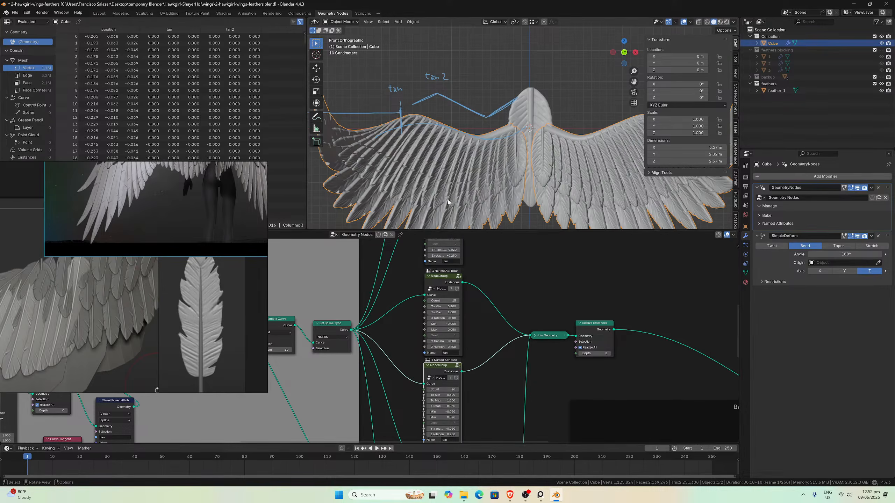
scroll(468, 166, up, 1)
middle_drag(468, 166, 481, 163)
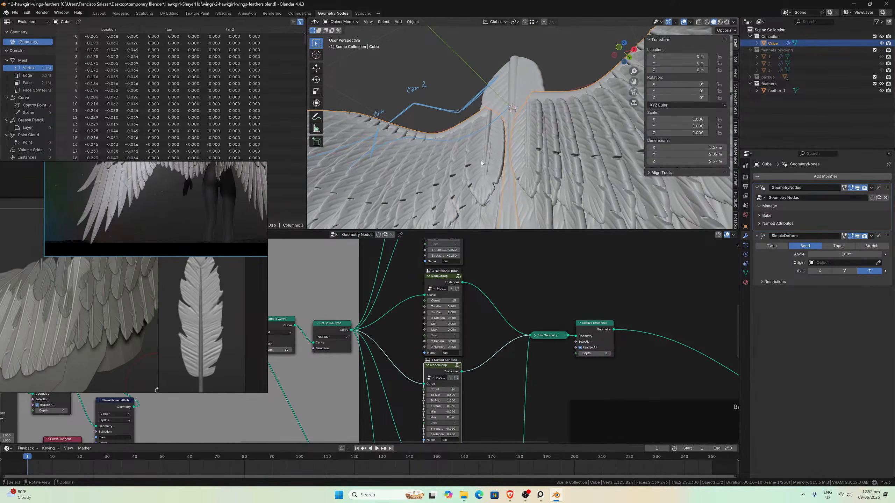
scroll(477, 194, down, 2)
scroll(490, 308, down, 1)
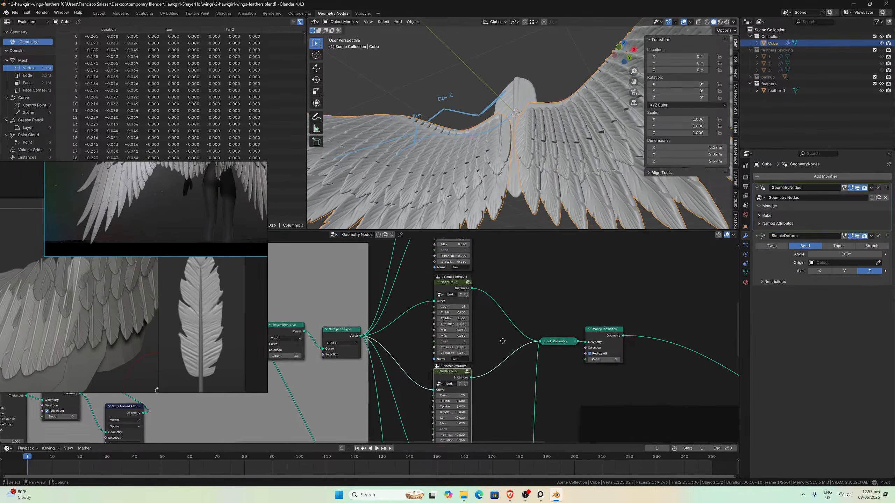
mouse_move(483, 180)
middle_down()
mouse_move(492, 198)
mouse_move(536, 172)
mouse_move(570, 170)
mouse_move(464, 174)
mouse_move(584, 166)
middle_up()
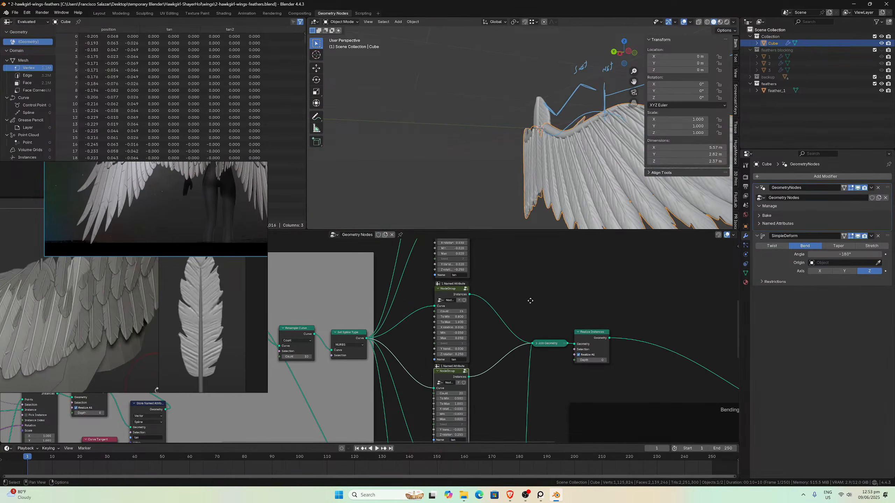
- Set the Count of the unlinked feather node group above to 20 and link its Instances to Join Geometry
middle_drag(514, 255, 498, 336)
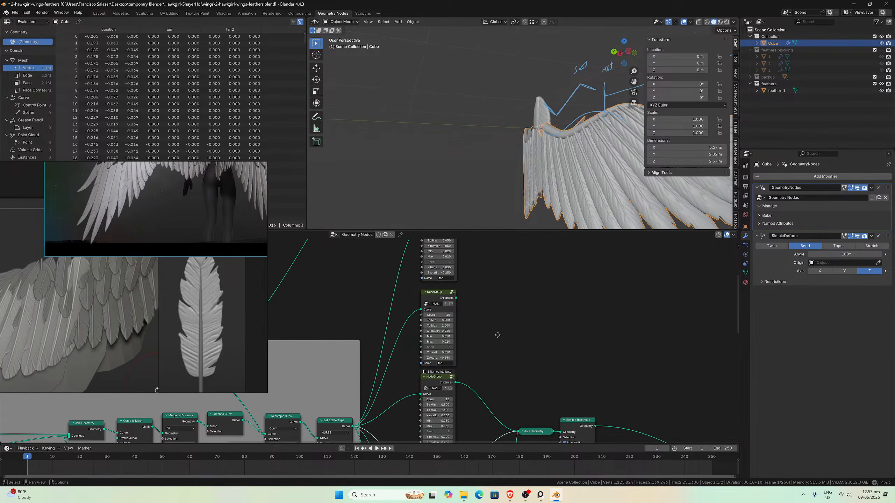
click(437, 315)
text(20)
key(Return)
drag(456, 298, 509, 430)
middle_drag(564, 158, 454, 155)
scroll(485, 362, down, 5)
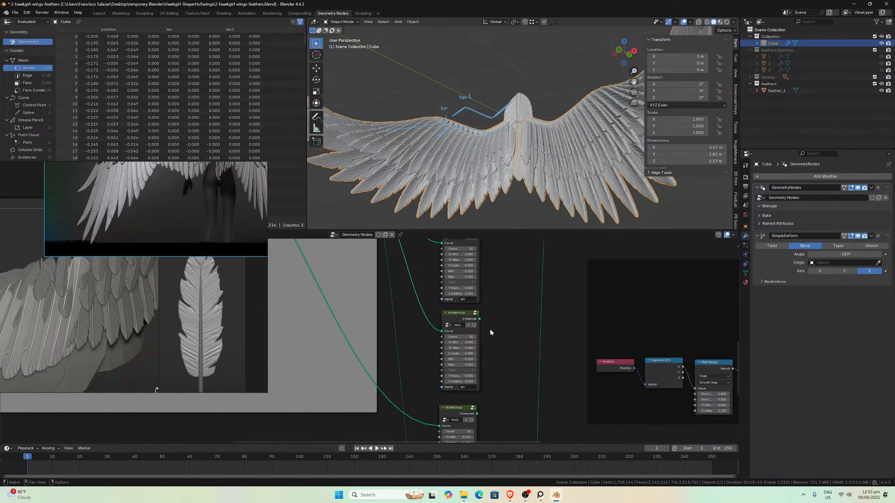
- Examine how the feather layers overlap on the underside of the wing and compare the node group settings
scroll(489, 328, down, 1)
middle_drag(486, 337, 446, 383)
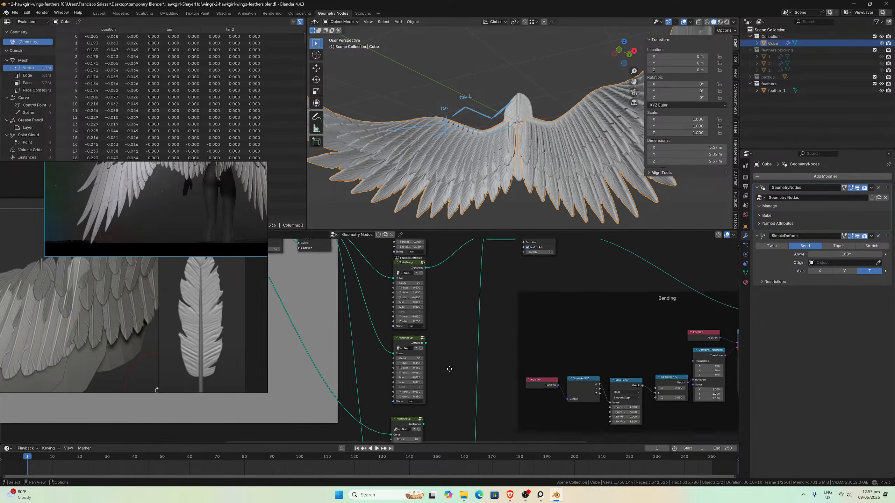
scroll(442, 356, up, 2)
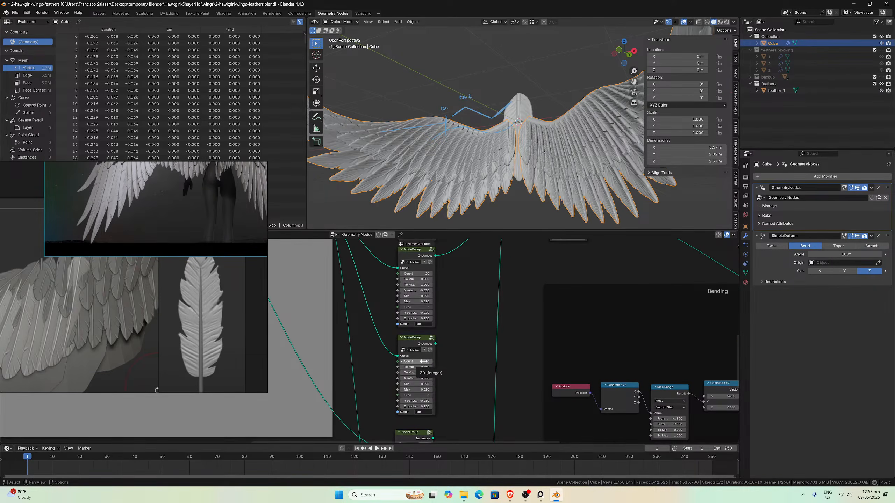
scroll(501, 170, up, 4)
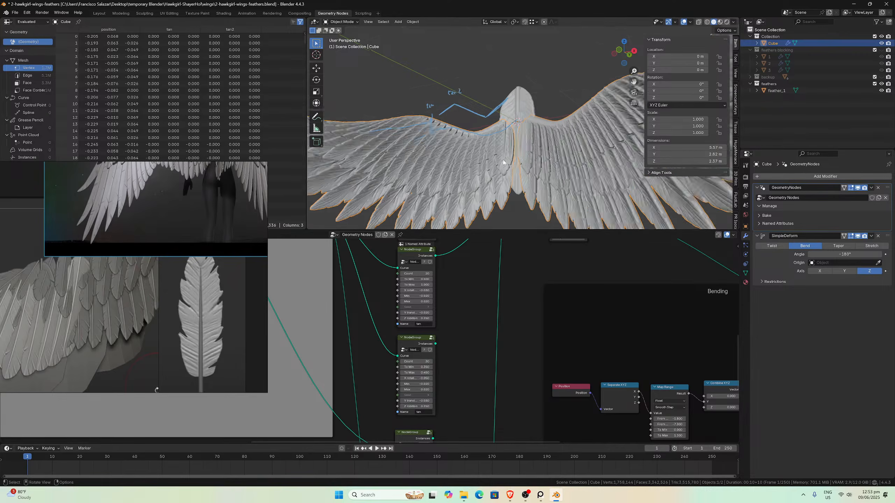
middle_drag(501, 170, 481, 193)
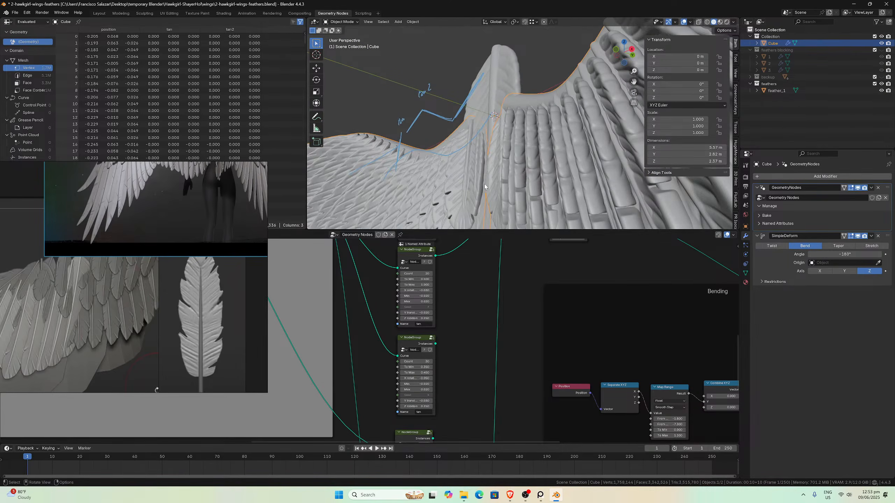
drag(634, 81, 775, 21)
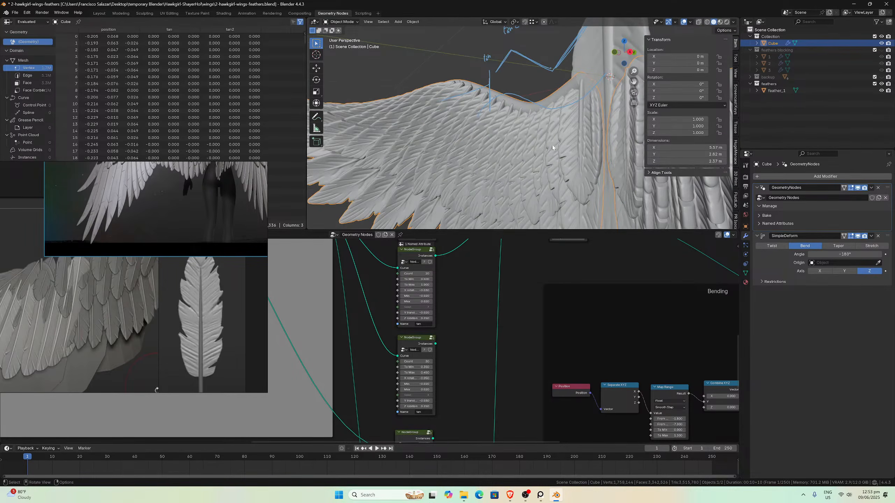
middle_drag(511, 166, 548, 136)
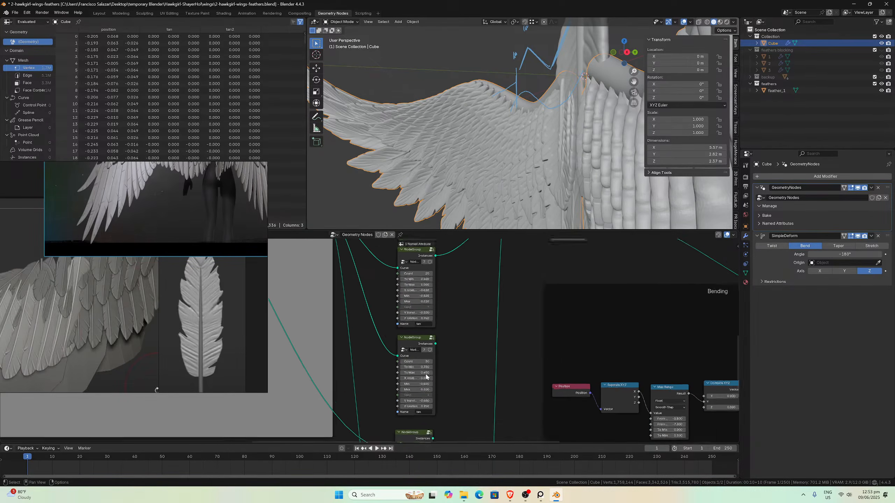
scroll(426, 377, up, 1)
scroll(461, 336, up, 3)
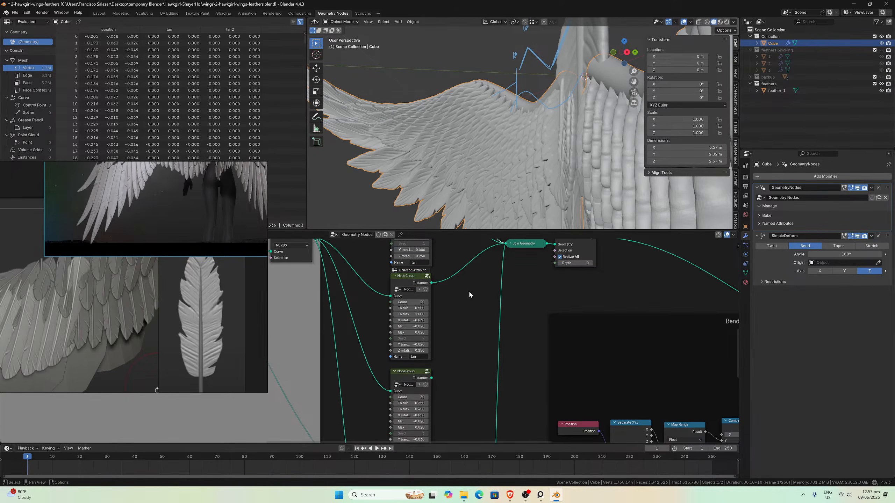
scroll(463, 334, up, 5)
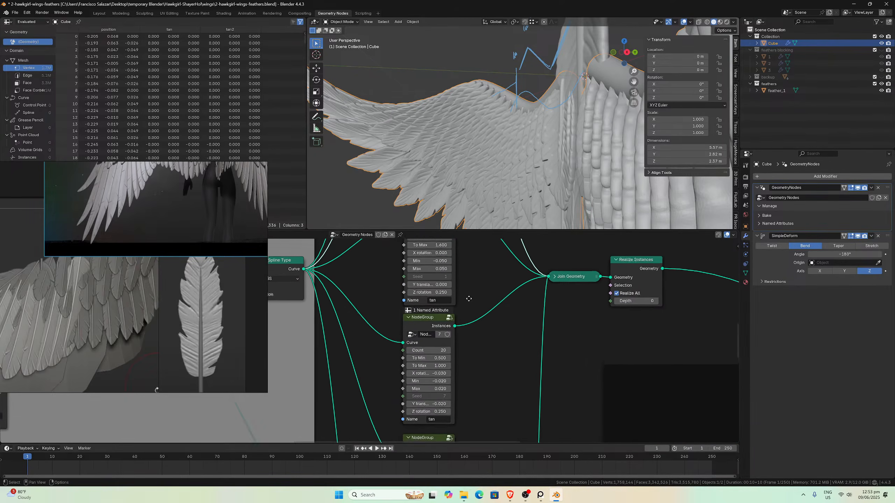
shift+scroll(461, 340, down, 5)
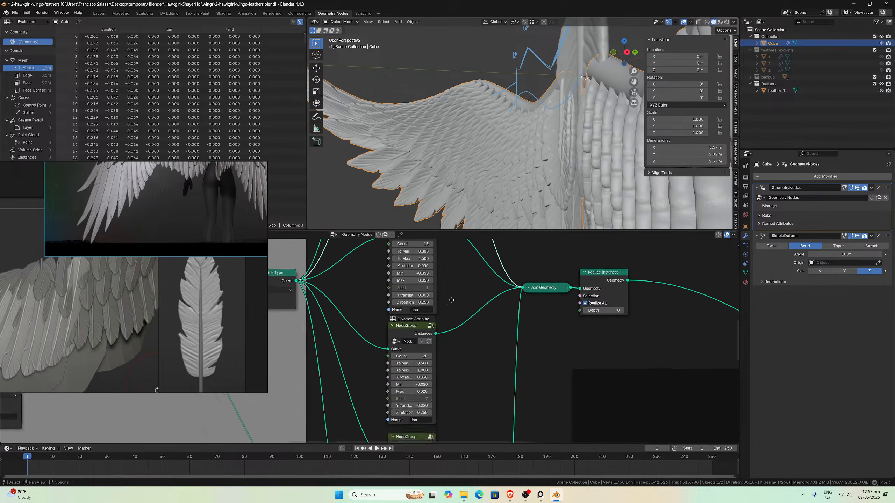
scroll(473, 343, up, 1)
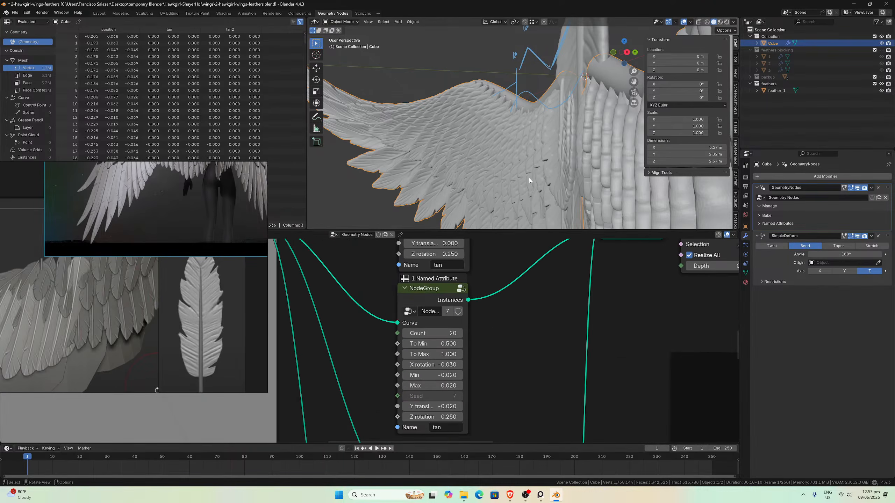
- Try an X rotation of -0.05 on the 0.5 to 1.0 feather node group and undo it
middle_drag(528, 178, 471, 173)
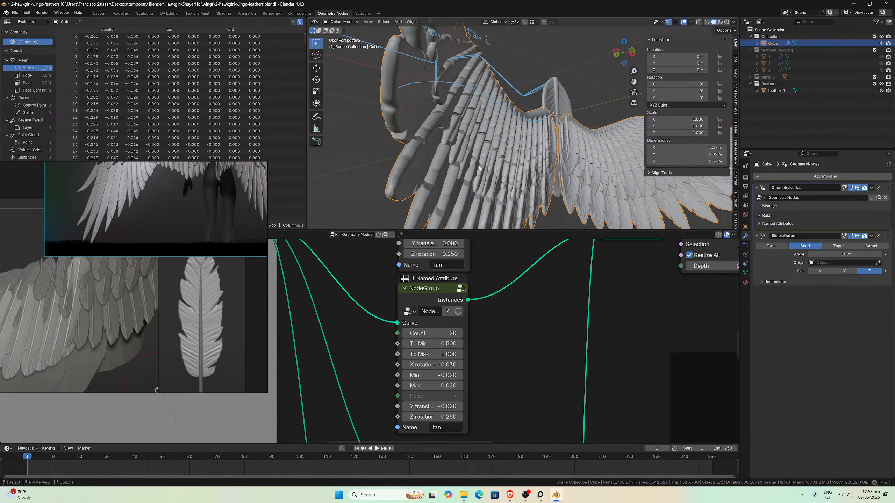
click(447, 366)
key(End)
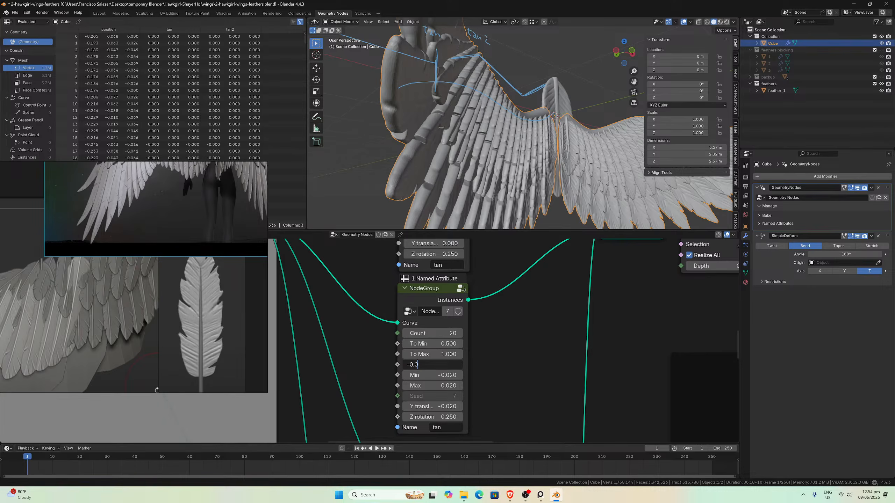
key(Return)
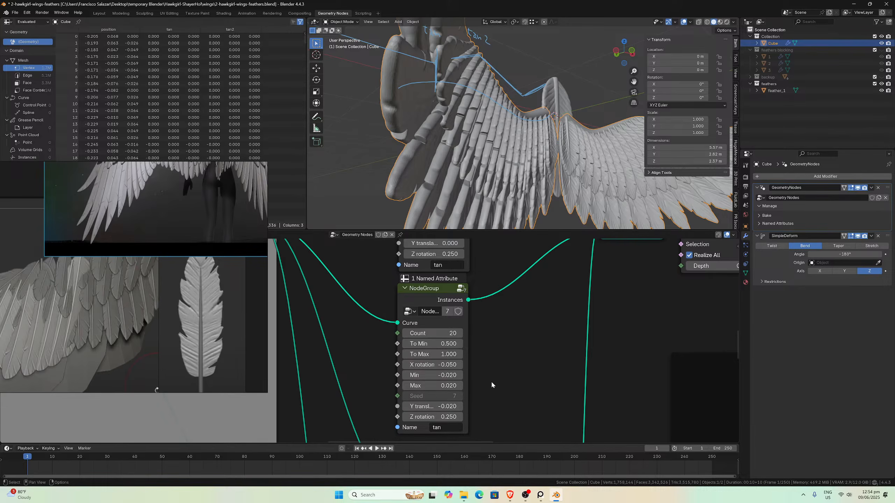
key(ctrl+z)
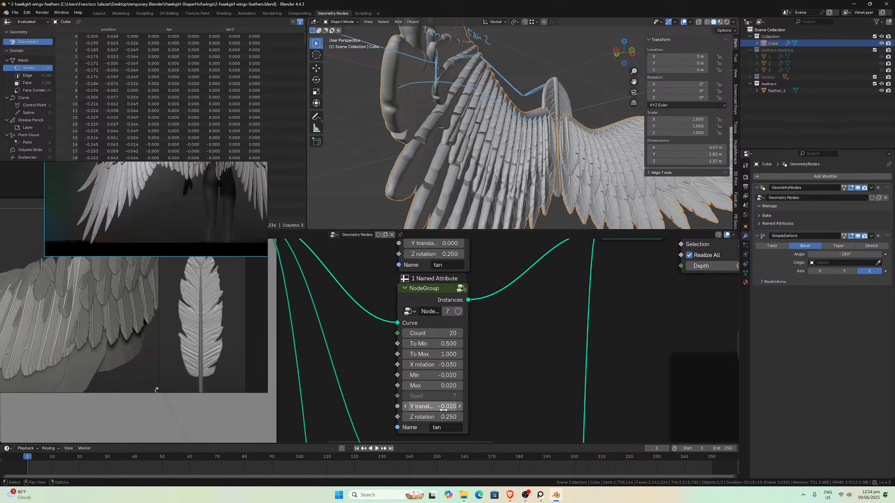
- Set the Y translation of the 0.5 to 1.0 feather node group to -0.05
middle_drag(504, 166, 467, 184)
click(433, 406)
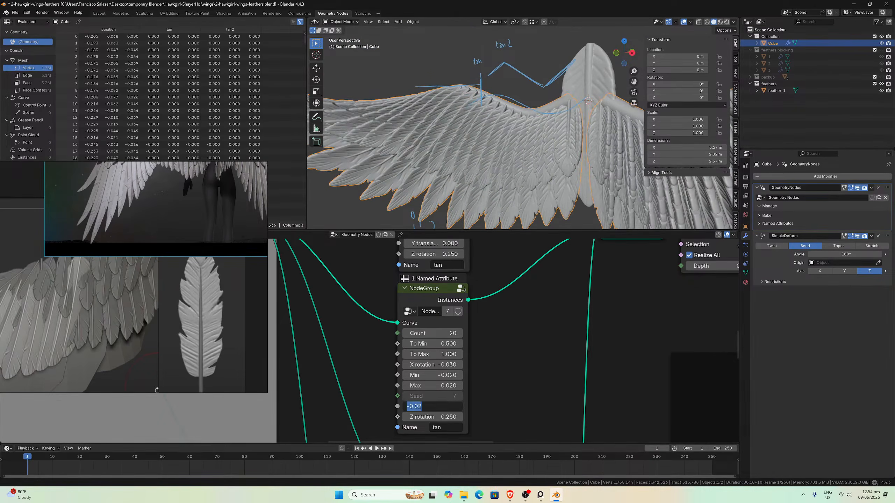
key(Right)
key(Return)
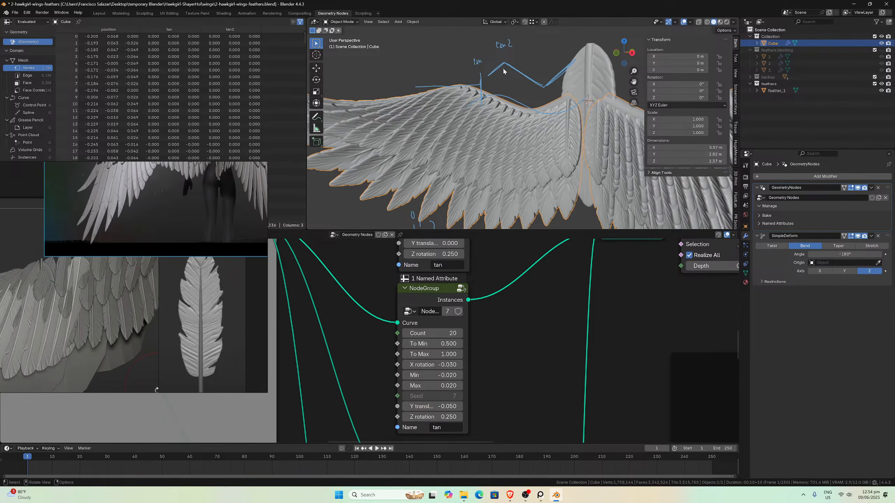
- Try a Y translation of -0.07 on the same node group, inspect the wing, and undo the change
middle_drag(550, 116, 605, 126)
click(438, 407)
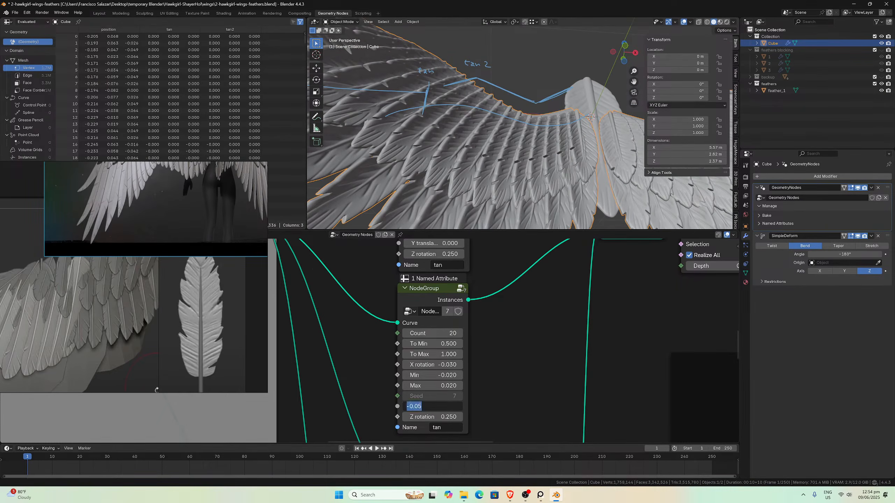
click(438, 406)
key(Return)
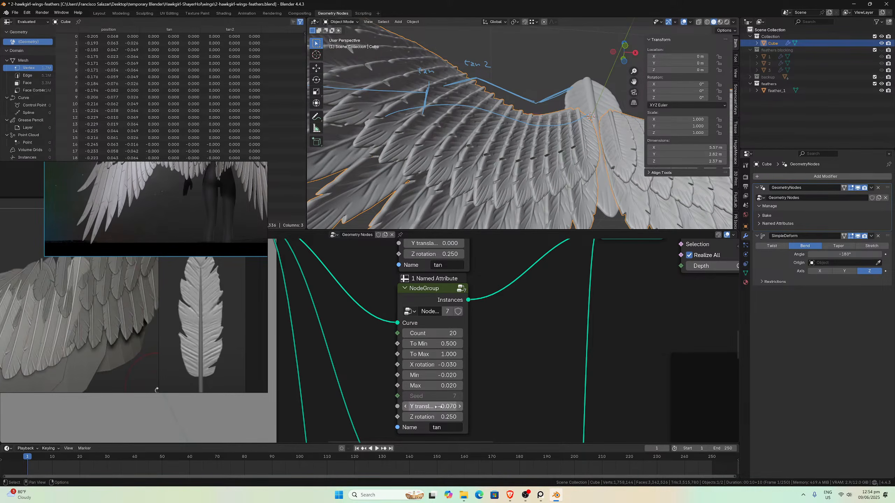
middle_drag(583, 163, 531, 166)
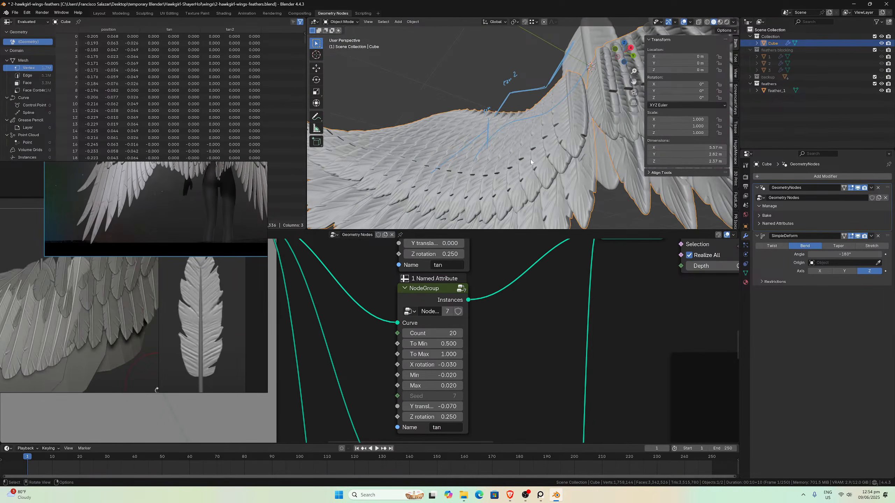
key(ctrl+z)
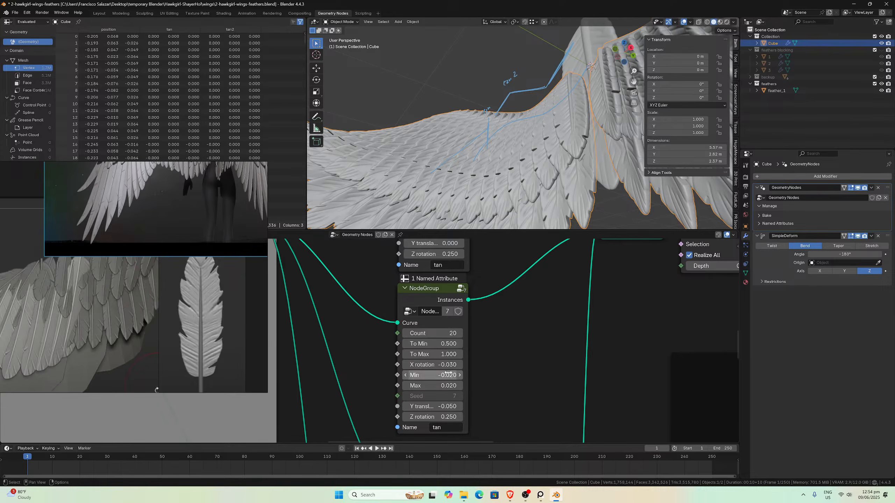
- Increase the Z rotation of the 0.5 to 1.0 feather node group, trying 0.4 before setting 0.5
click(449, 418)
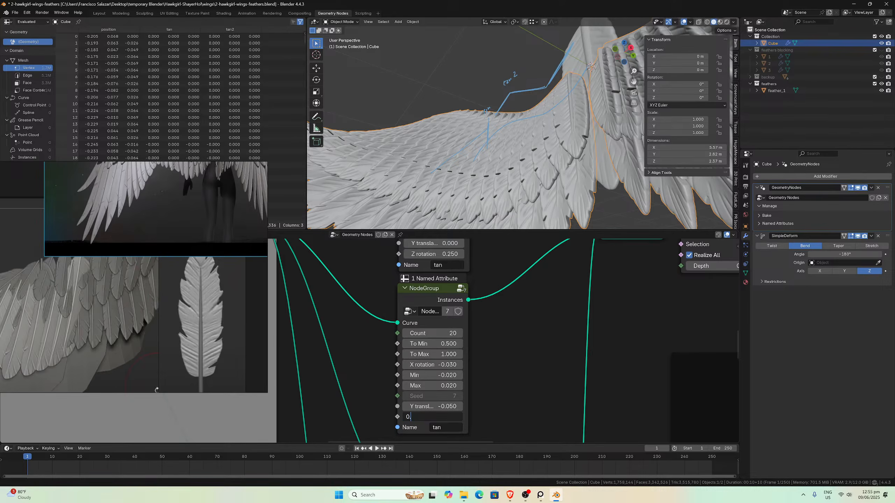
text(0.4)
key(Return)
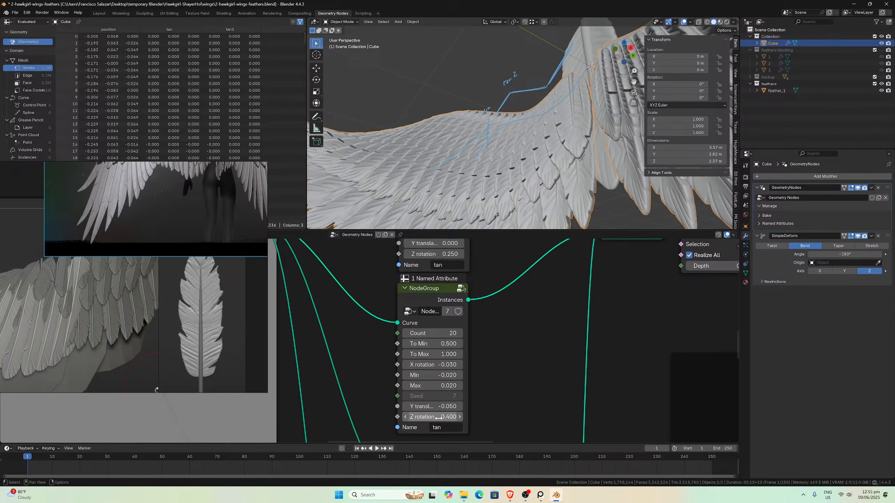
click(438, 419)
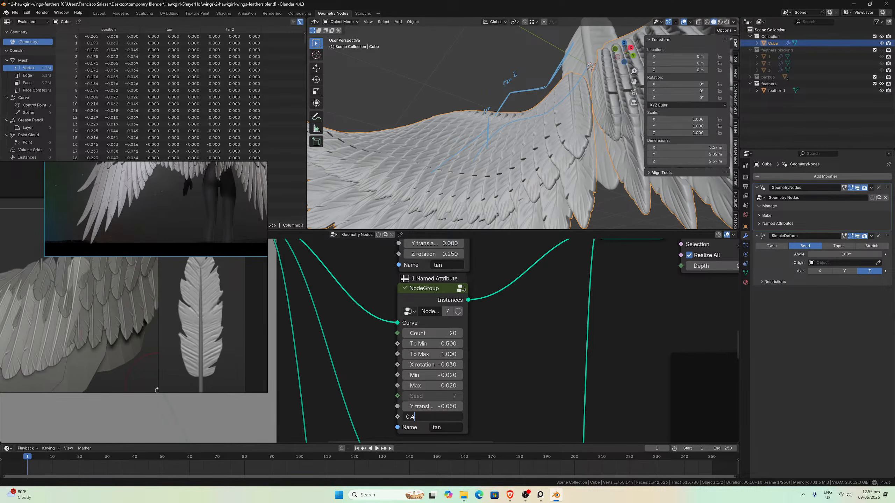
text(5)
key(Return)
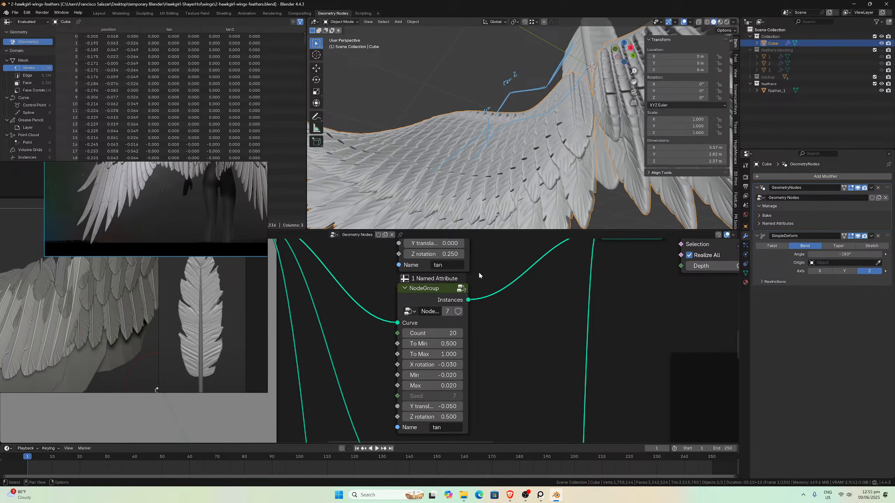
- Try lower Z rotations of 0.4 and 0.3 on the 0.5 to 1.0 feather node group, checking the wing between them
scroll(478, 272, down, 1)
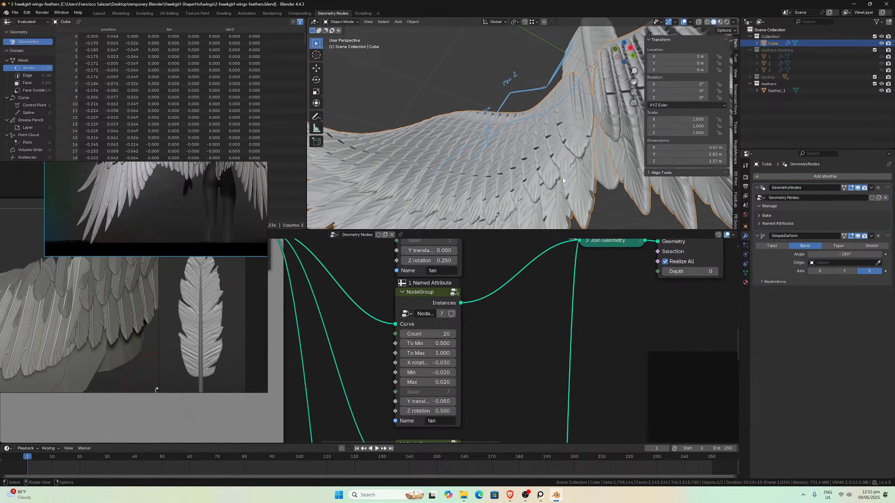
middle_drag(563, 161, 547, 106)
middle_drag(493, 183, 607, 133)
double_click(437, 411)
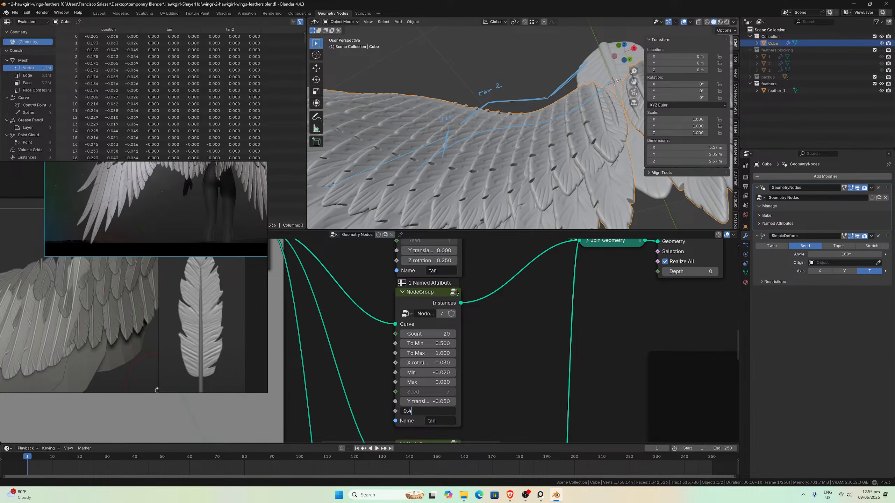
key(Return)
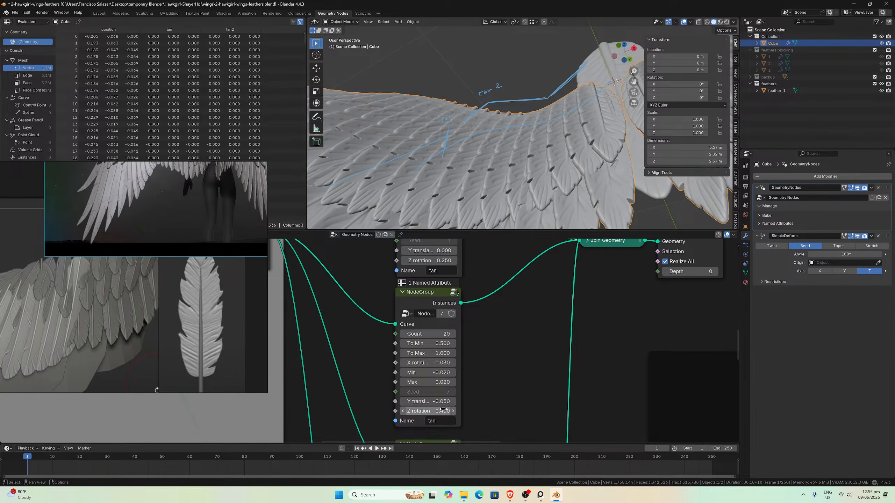
middle_drag(600, 127, 510, 212)
double_click(437, 411)
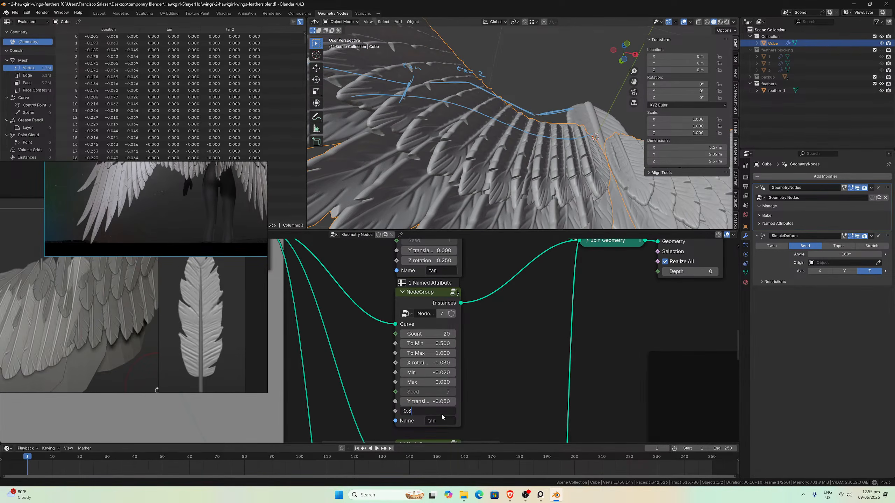
key(Return)
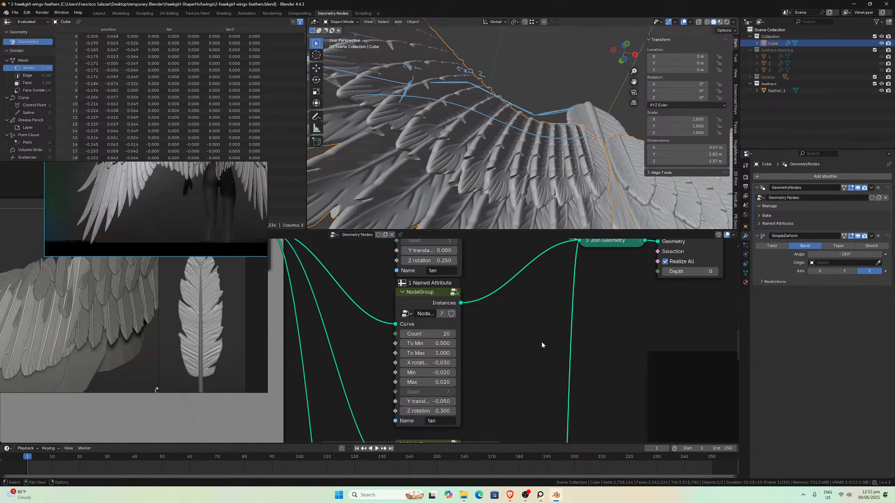
- Set the Z rotation of the 0.5 to 1.0 feather node group to 0.35 and inspect the wing
mouse_move(550, 148)
middle_down()
mouse_move(543, 136)
mouse_move(527, 147)
mouse_move(547, 157)
middle_up()
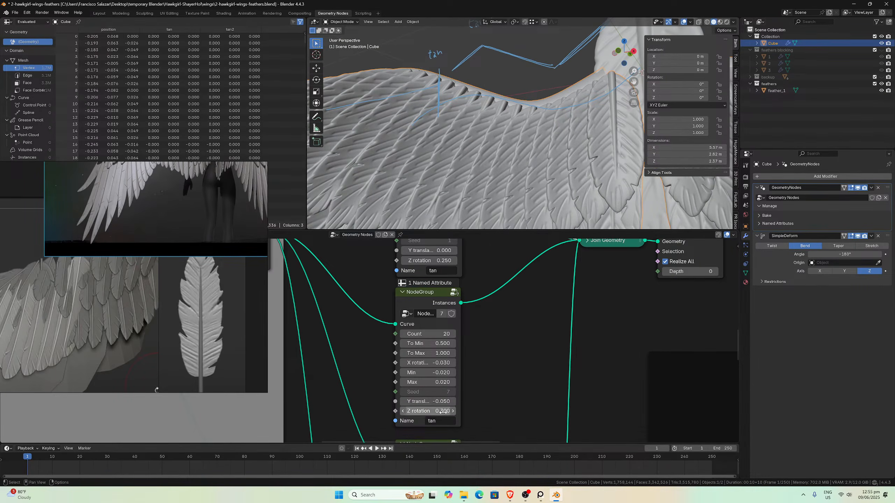
click(429, 411)
click(416, 411)
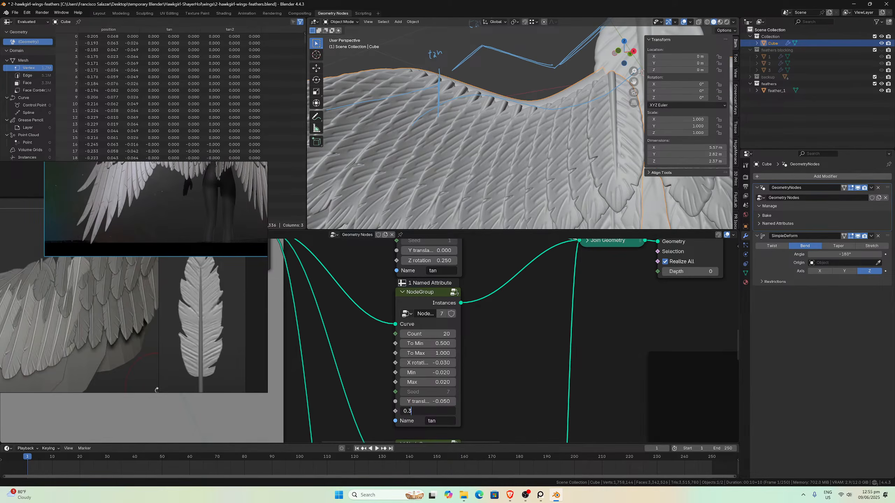
text(5)
key(Return)
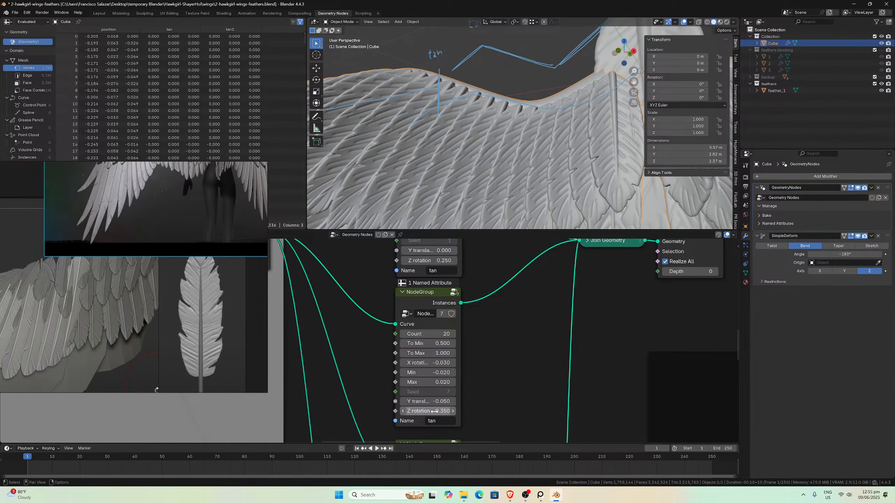
mouse_move(549, 161)
middle_down()
mouse_move(531, 140)
mouse_move(507, 127)
mouse_move(500, 133)
mouse_move(540, 137)
mouse_move(544, 160)
middle_up()
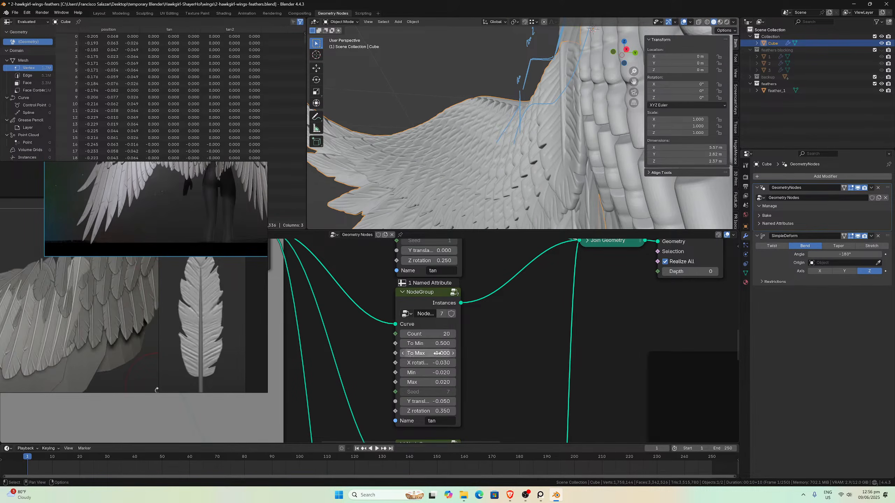
- Change the X rotation of the 0.5 to 1.0 feather node group, trying -0.04 before setting -0.05
middle_drag(472, 372, 488, 306)
scroll(488, 305, down, 1)
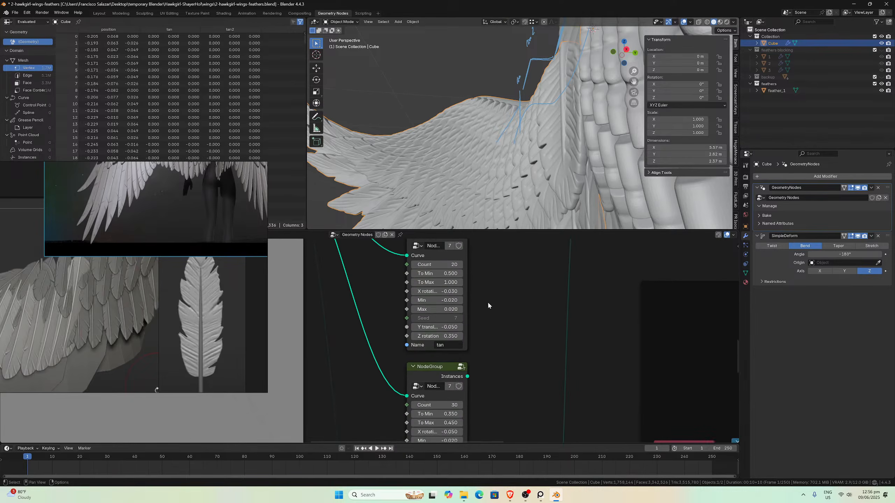
middle_drag(480, 367, 472, 397)
scroll(461, 368, up, 1)
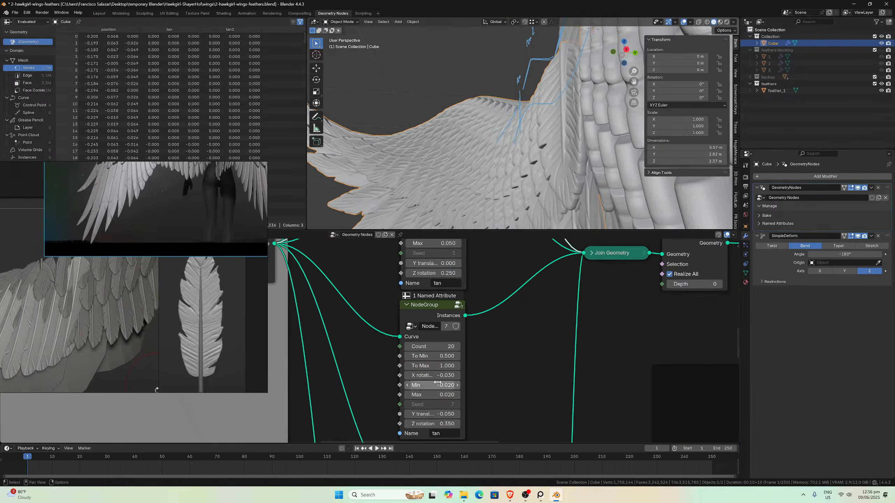
double_click(432, 375)
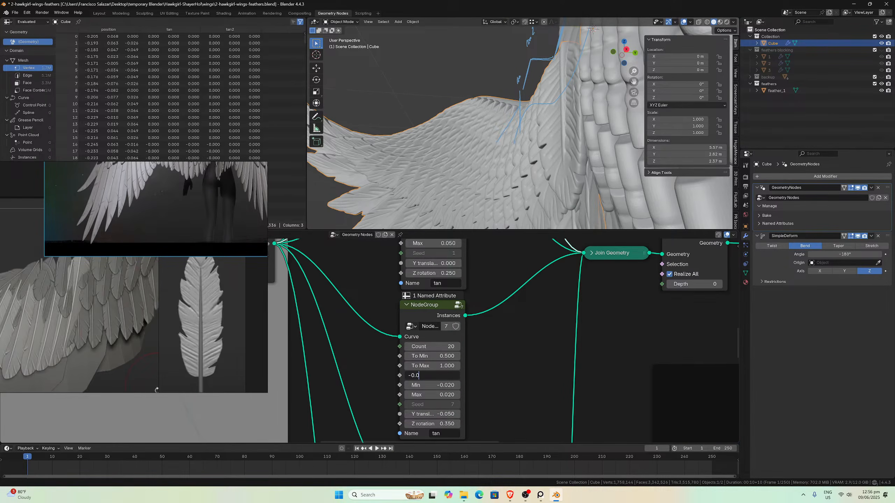
text(4)
key(Return)
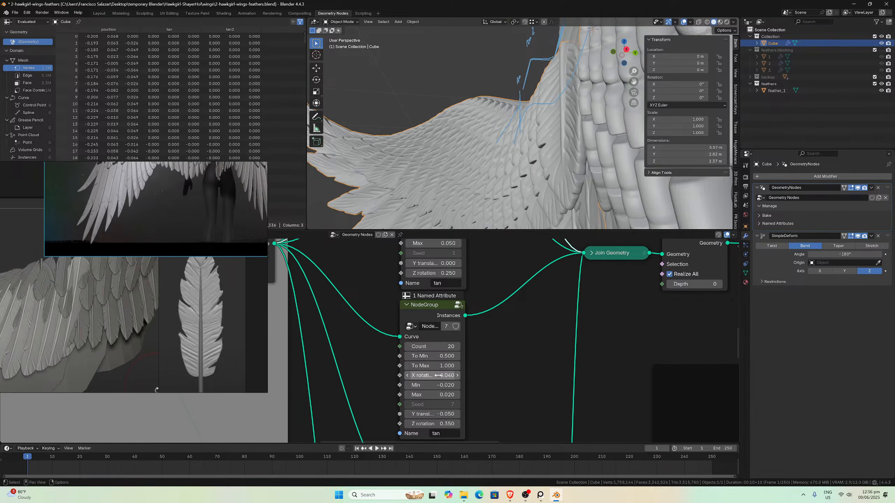
double_click(439, 376)
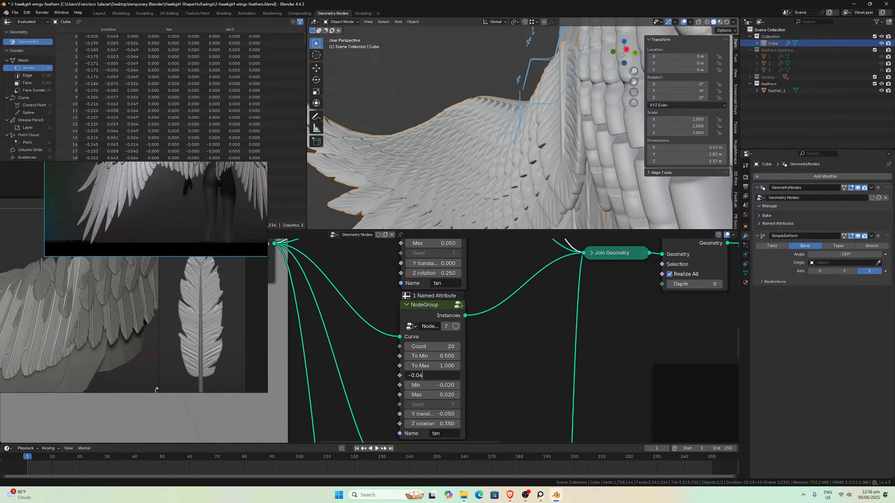
key(BackSpace)
text(5)
key(Return)
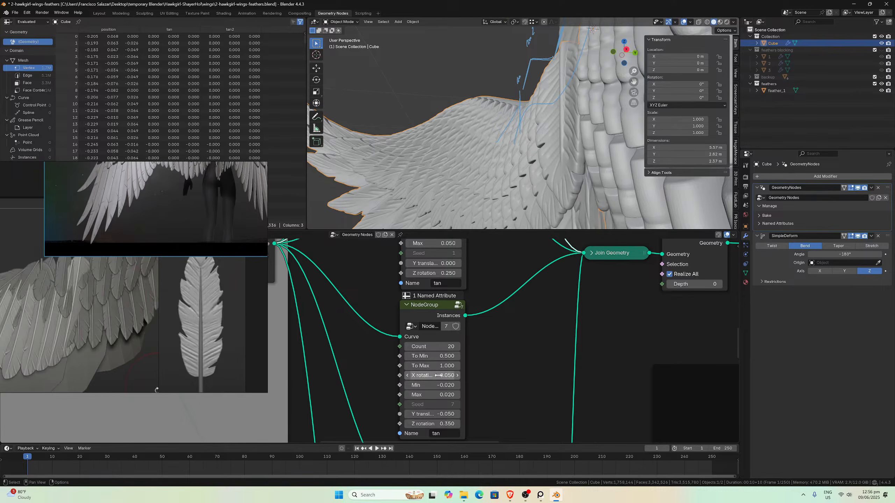
- Inspect the wing from the other side, select the standalone feather_1 object, and undo the selection
mouse_move(476, 147)
middle_down()
mouse_move(529, 154)
mouse_move(583, 182)
mouse_move(556, 174)
mouse_move(587, 179)
mouse_move(526, 153)
mouse_move(600, 179)
mouse_move(602, 189)
mouse_move(504, 136)
mouse_move(551, 150)
mouse_move(587, 66)
middle_up()
middle_drag(581, 122, 583, 74)
click(587, 66)
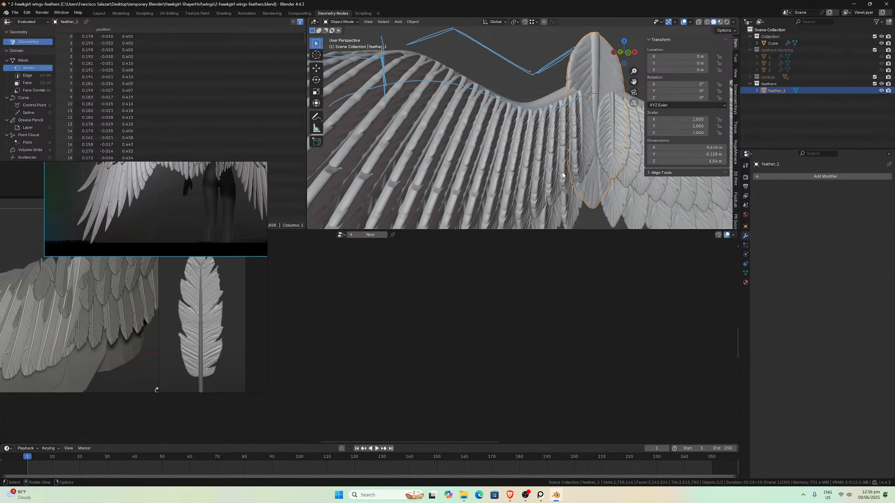
key(ctrl+z)
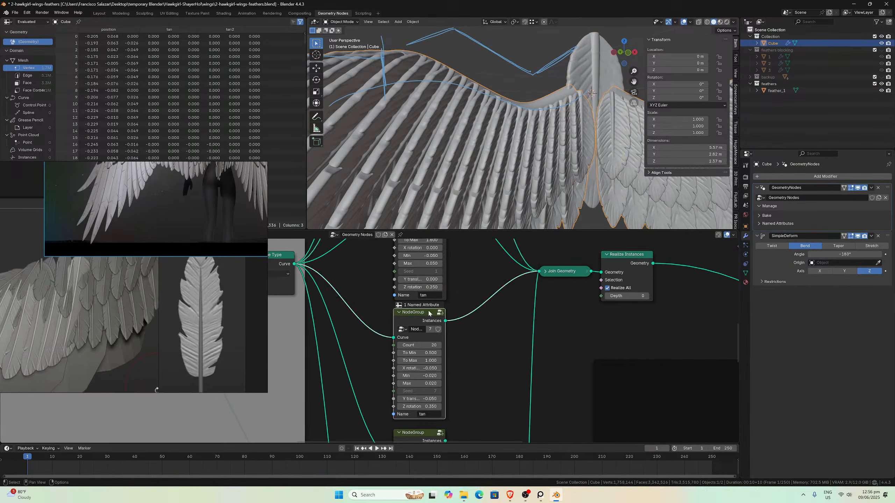
- Set the Transform Geometry node's Y scale to 0.5 inside the feather node group, and inspect the thinner feathers on the wing
key(Tab)
middle_drag(472, 379, 507, 362)
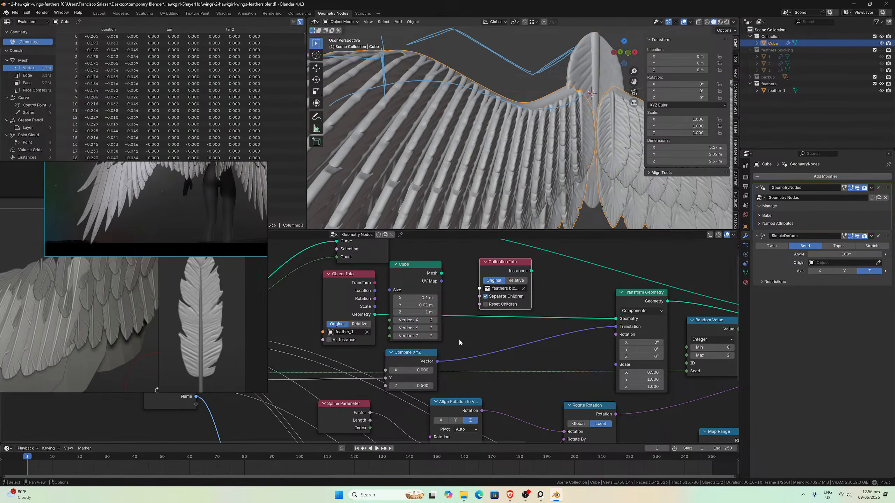
scroll(459, 338, up, 2)
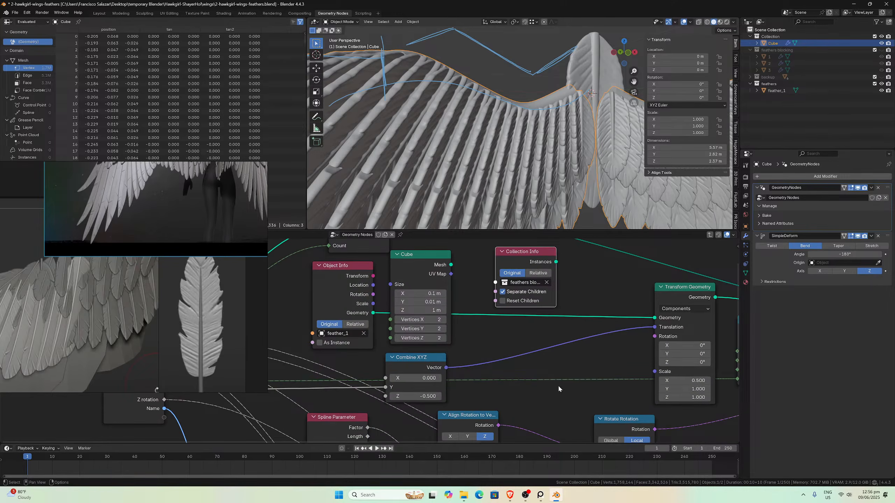
middle_drag(558, 384, 425, 363)
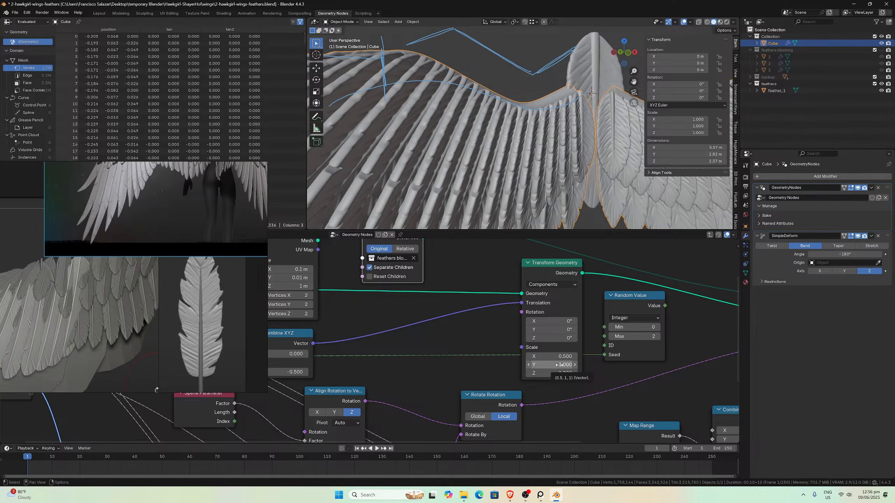
click(560, 365)
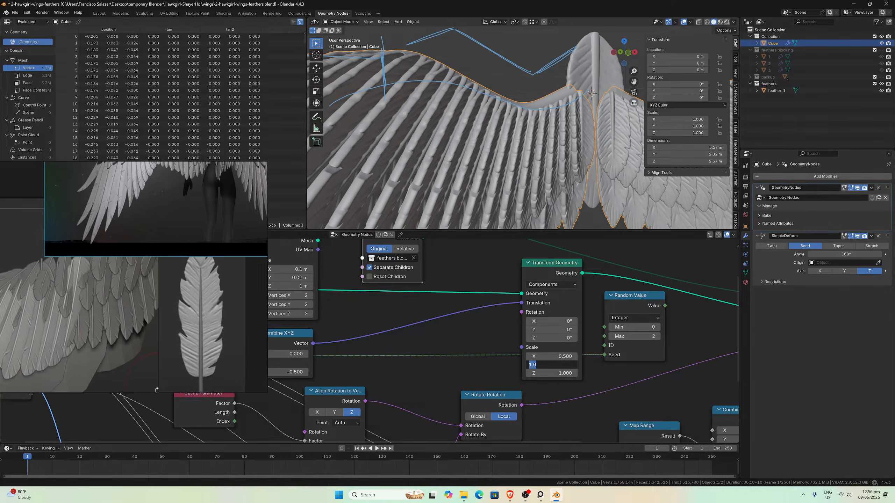
key(Return)
click(560, 365)
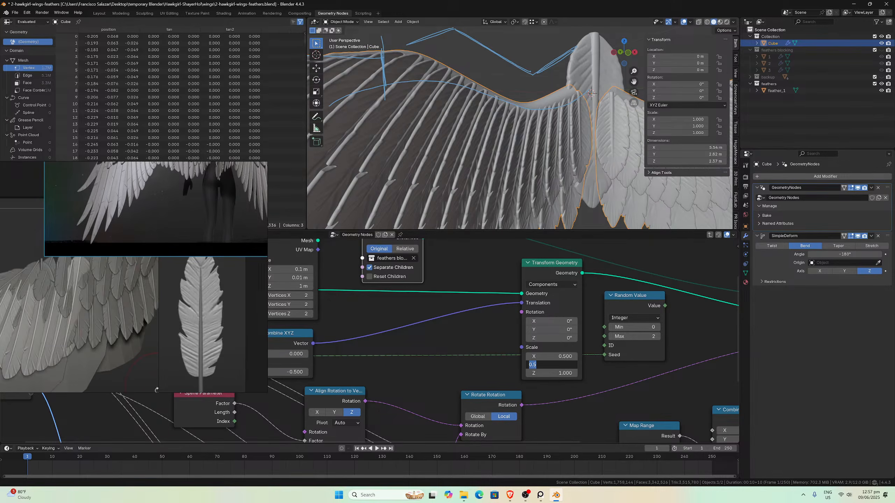
key(Return)
middle_drag(511, 148, 520, 175)
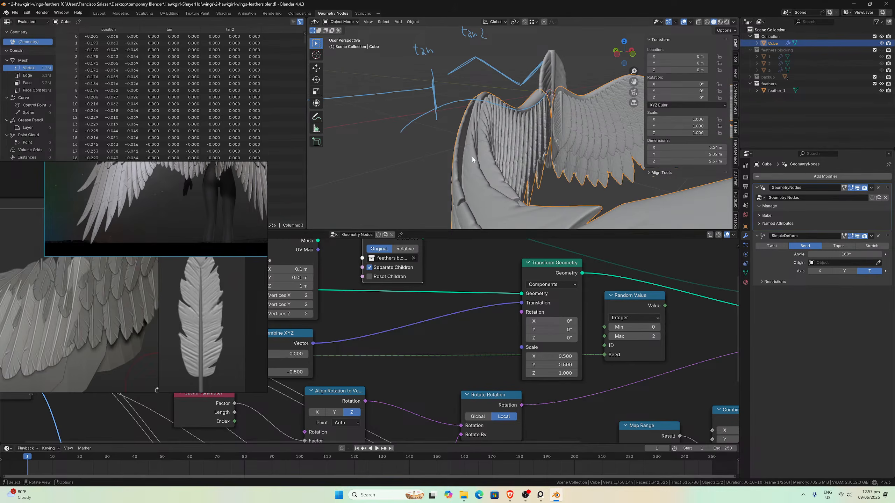
mouse_move(509, 206)
middle_down()
mouse_move(517, 187)
mouse_move(497, 165)
mouse_move(520, 192)
mouse_move(528, 181)
mouse_move(447, 165)
mouse_move(596, 122)
middle_up()
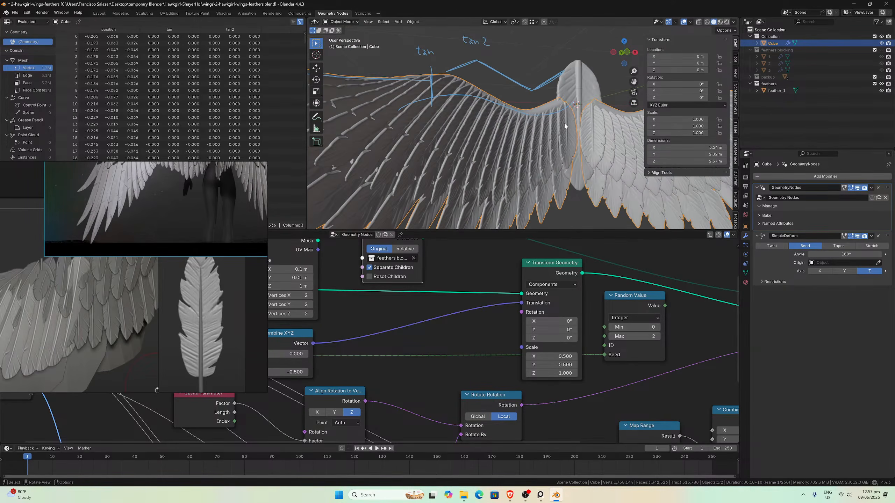
middle_drag(481, 188, 494, 149)
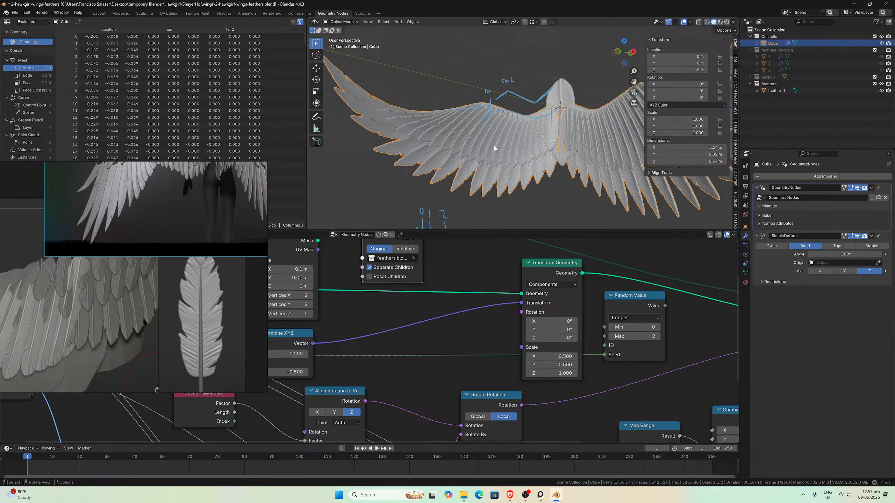
- Show the wing in front view, leave the feather node group, and bring up the Map Range node in the Bending frame
key(KP_1)
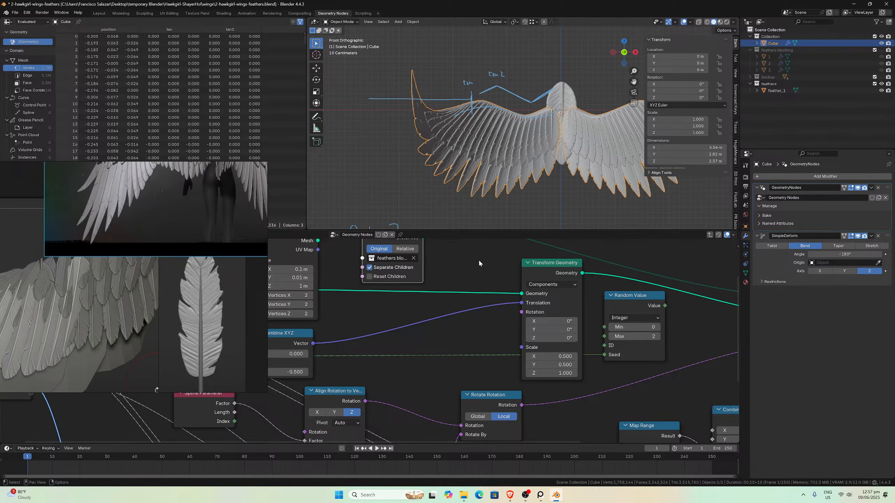
scroll(494, 360, down, 5)
middle_drag(507, 391, 581, 307)
middle_drag(486, 378, 512, 401)
scroll(494, 399, down, 1)
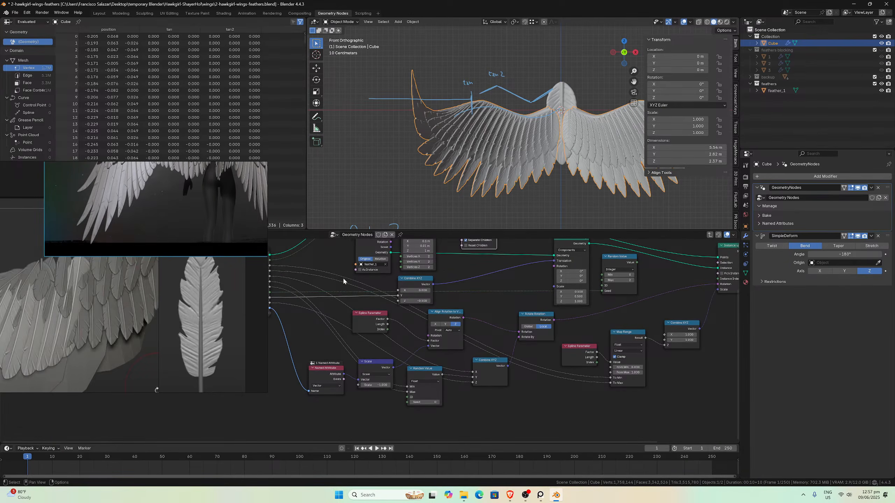
key(Tab)
scroll(621, 390, down, 2)
middle_drag(621, 391, 488, 301)
scroll(590, 365, up, 3)
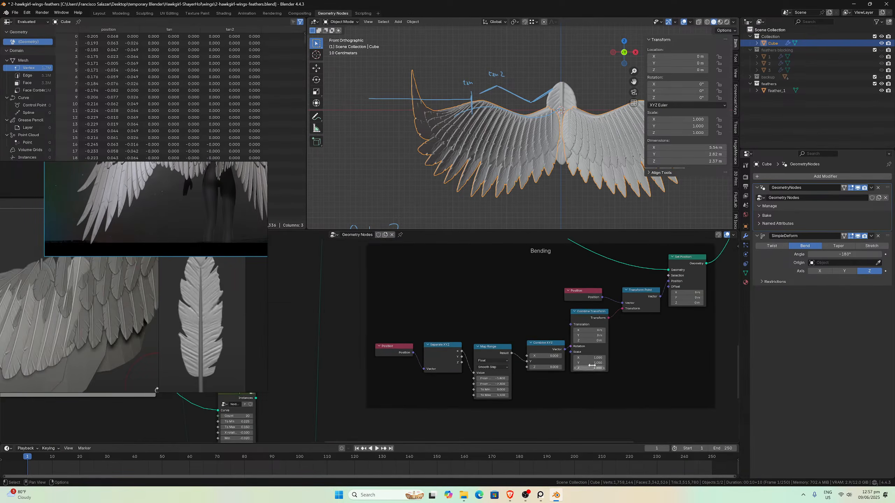
scroll(564, 374, up, 4)
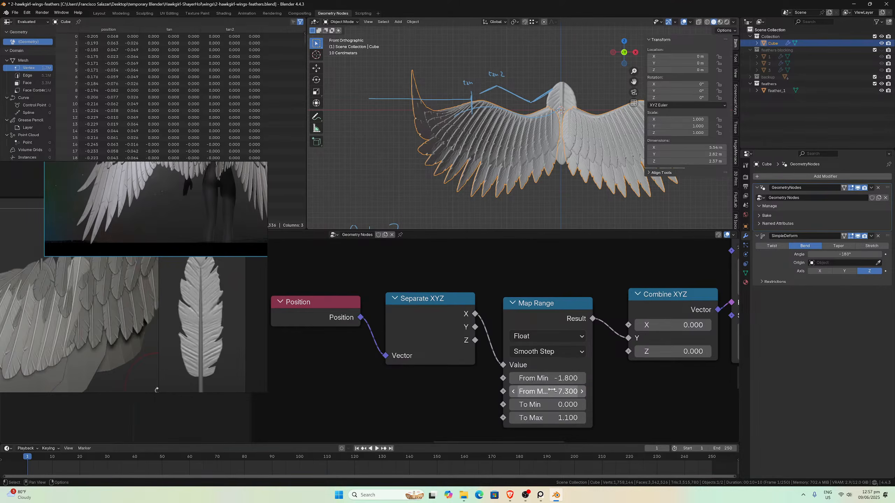
- Try From Min -1.99, From Max -8.38 and To Max 0.59 on the Bending frame's Map Range node, and undo all three changes
shift+drag(559, 392, 511, 393)
shift+drag(564, 378, 546, 418)
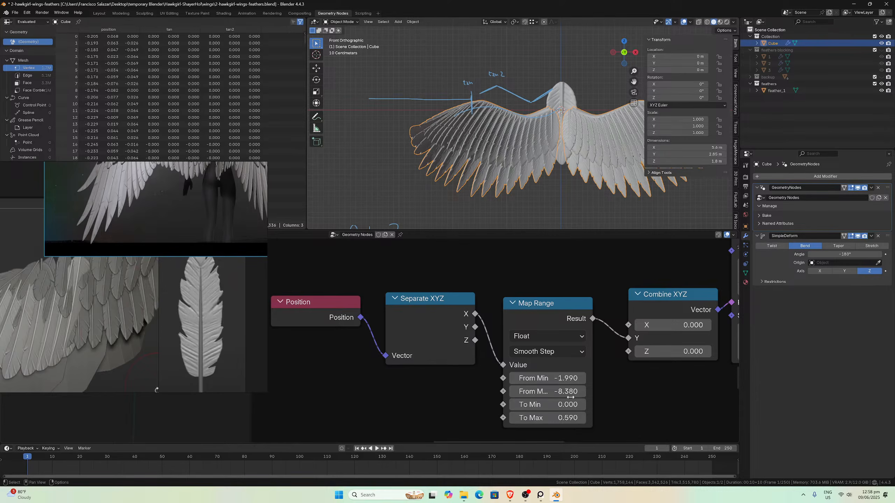
key(ctrl+z)
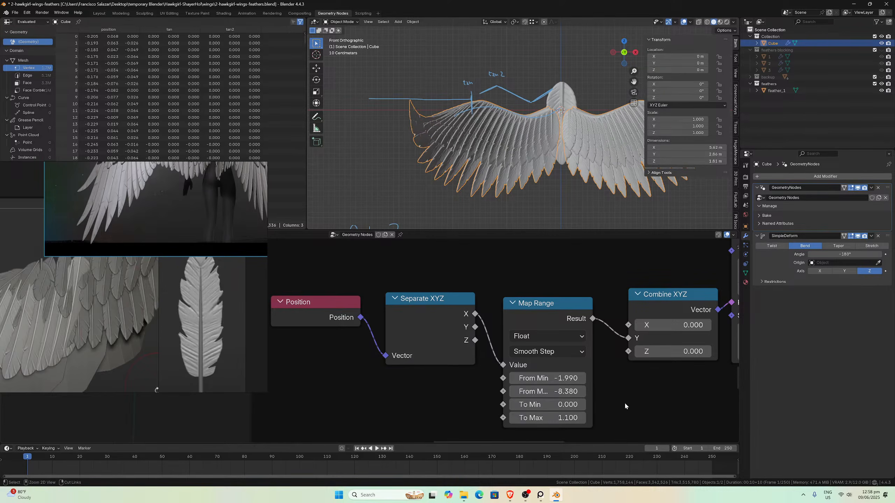
key(ctrl+z)
key(ctrl+z)
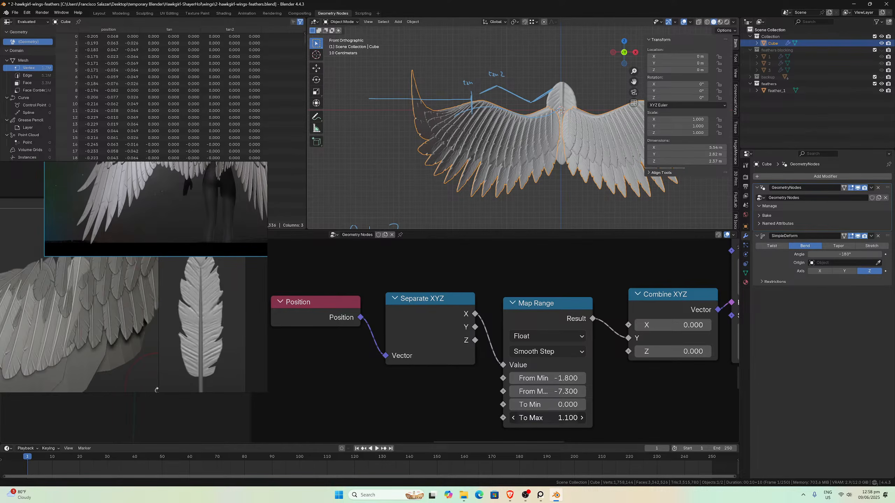
- Soften the wing bend in the Map Range node with To Max 0.69, From Max -8.37 and From Min -0.5
drag(550, 418, 480, 417)
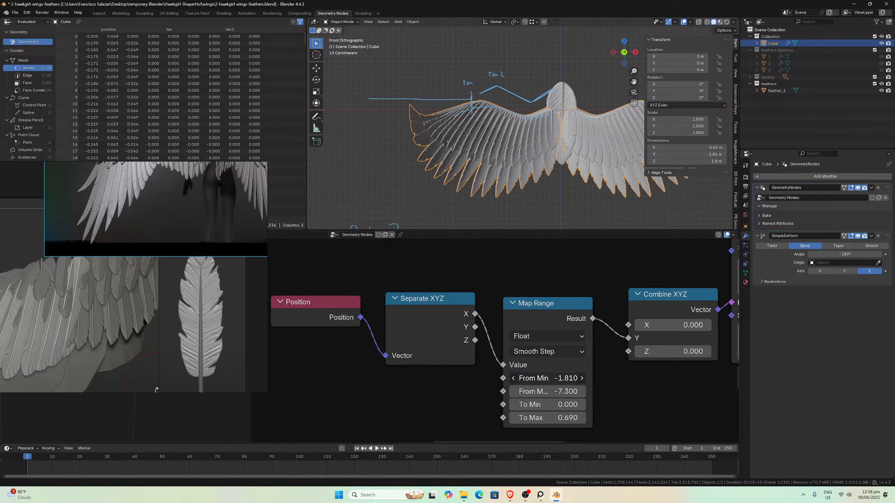
mouse_move(549, 379)
mouse_down()
mouse_move(529, 378)
mouse_move(550, 378)
mouse_up()
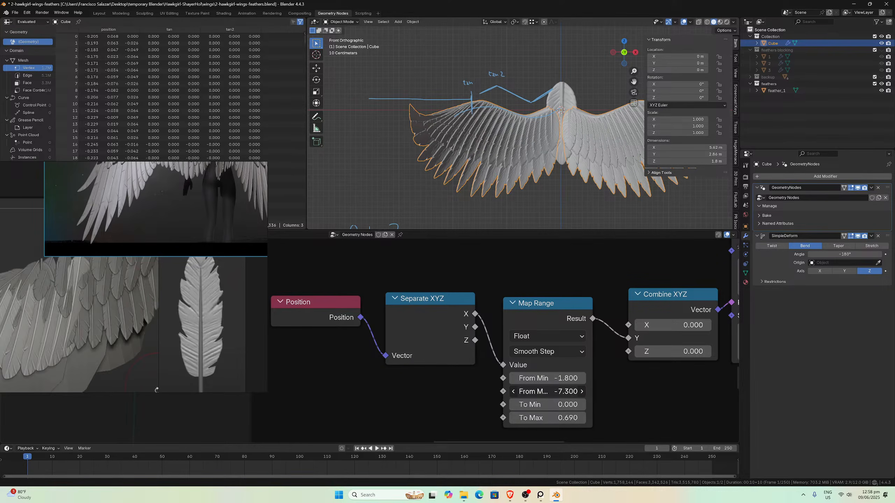
drag(549, 391, 532, 378)
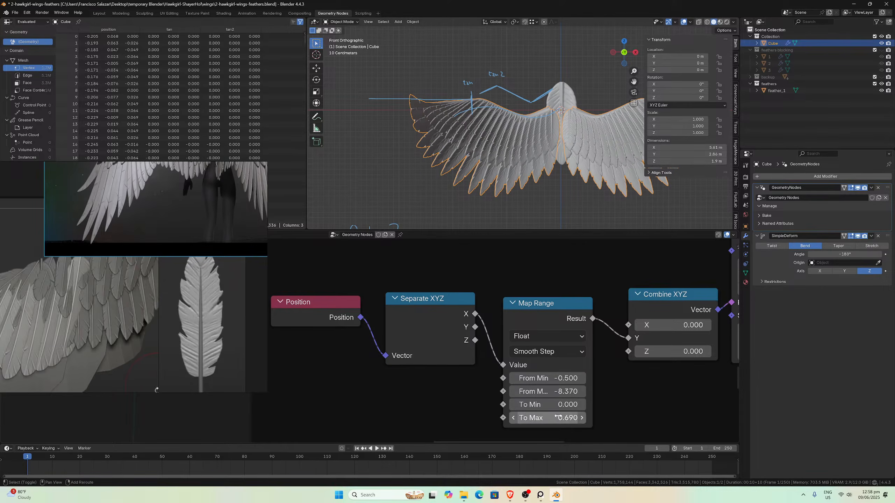
- Flatten the wing bend by setting the Map Range node's To Max to 0.52 and From Max to -7.27
drag(564, 418, 565, 392)
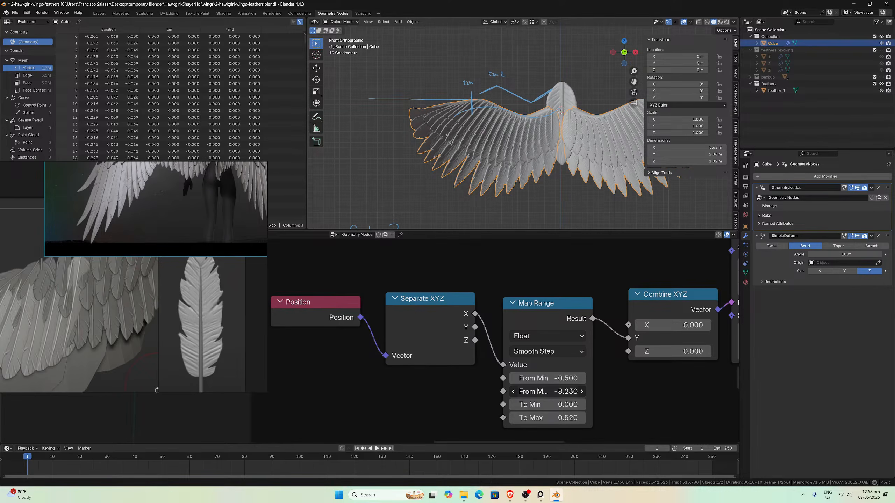
drag(565, 391, 578, 392)
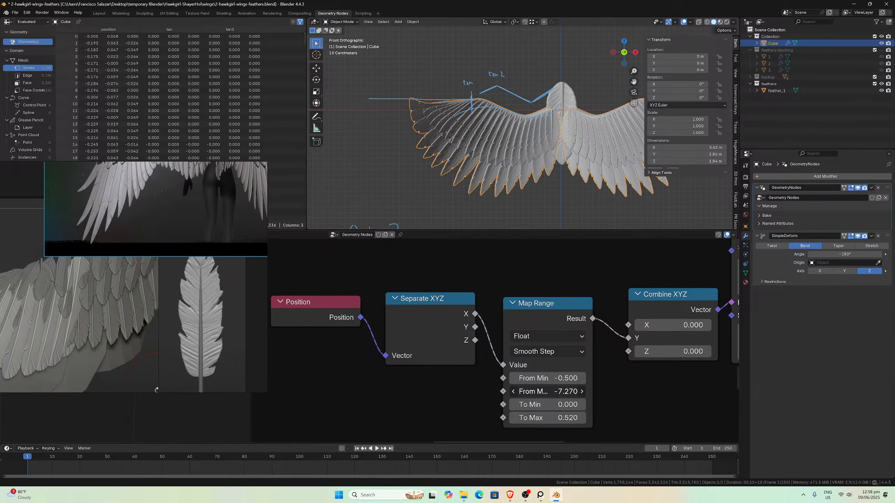
scroll(543, 163, down, 6)
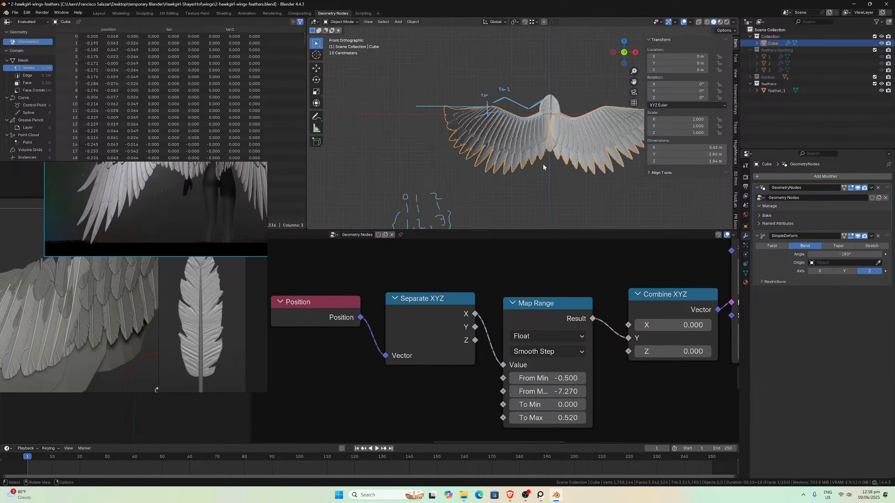
scroll(548, 168, up, 4)
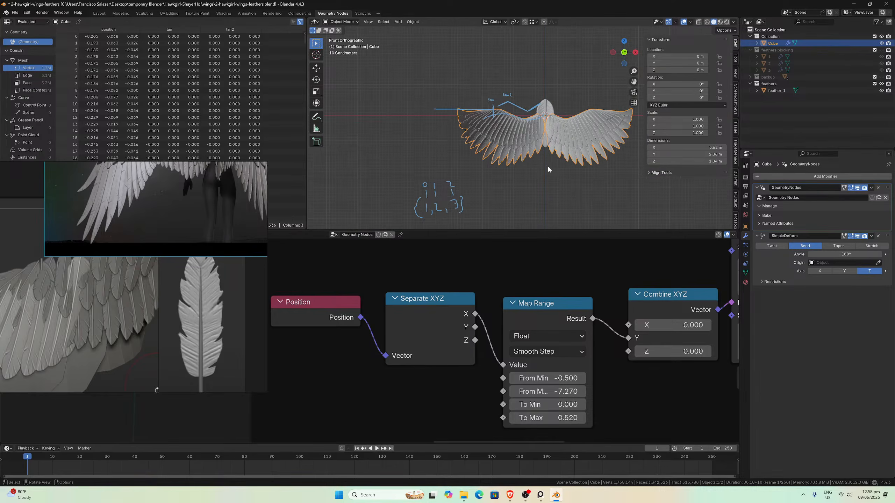
- Compare the bent wing's silhouette with the wing reference images, and examine the feathers at the wing root from several angles
middle_drag(549, 169, 502, 141)
scroll(496, 134, up, 3)
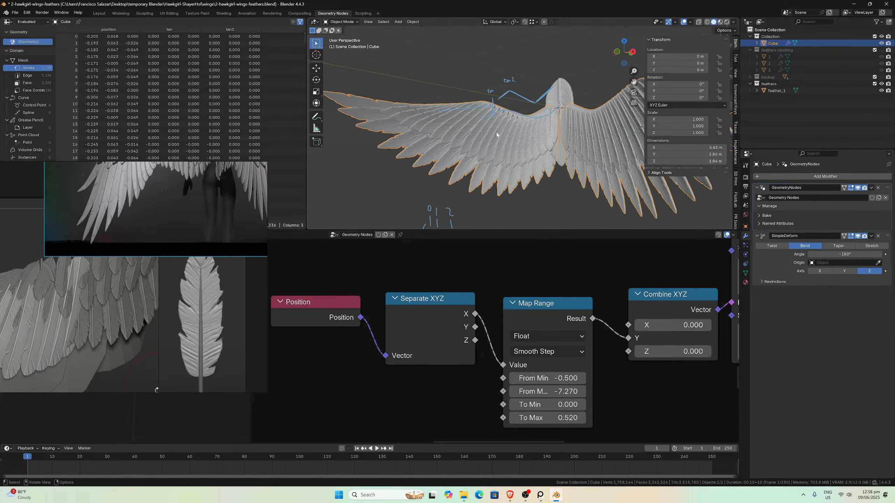
scroll(169, 286, down, 8)
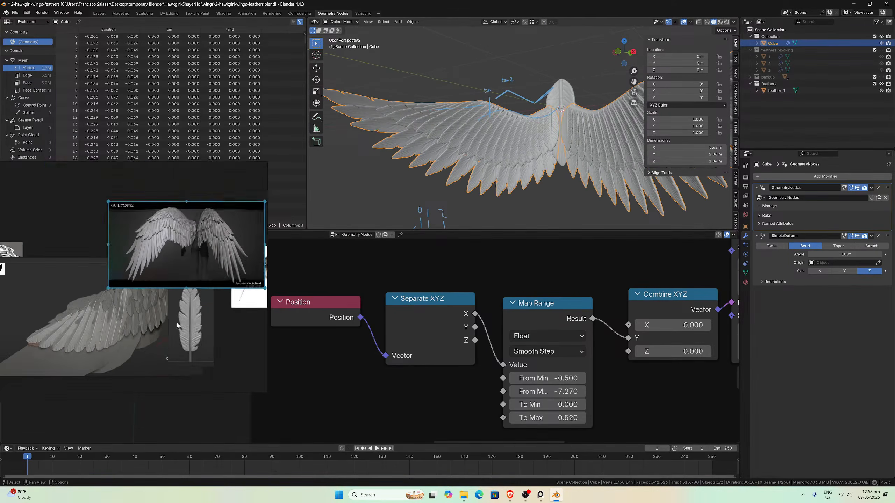
scroll(103, 285, up, 5)
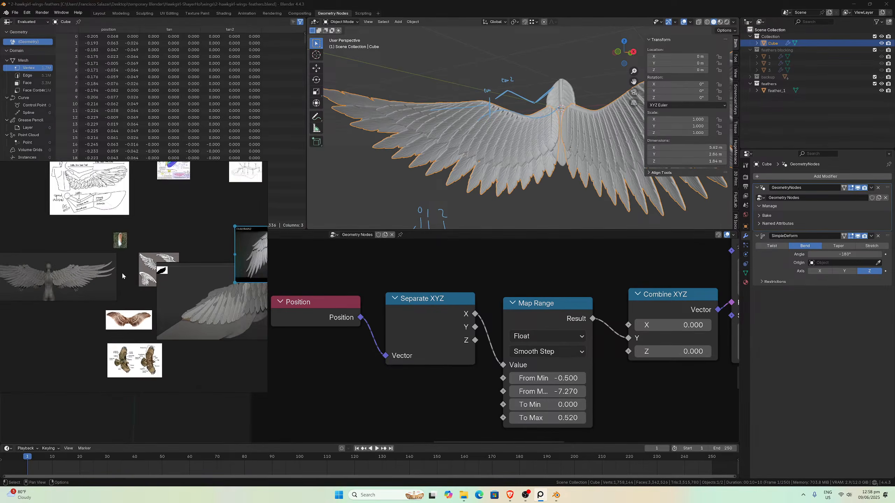
middle_drag(427, 120, 424, 118)
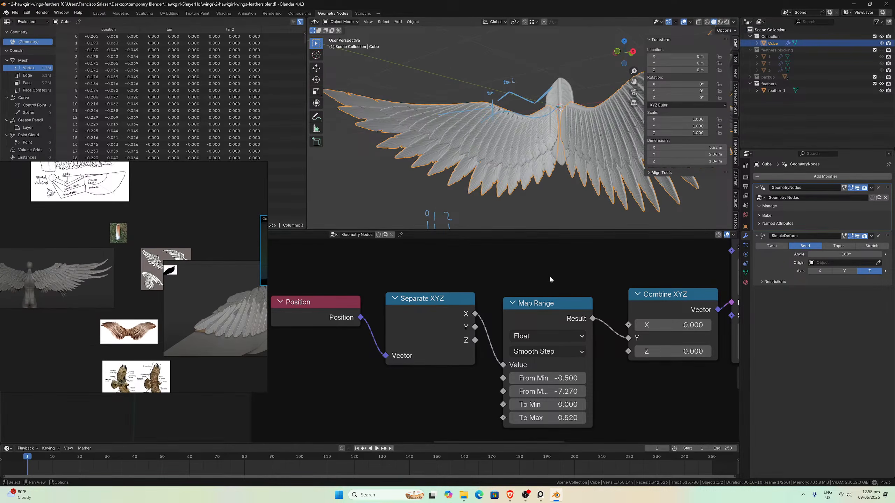
key(KP_1)
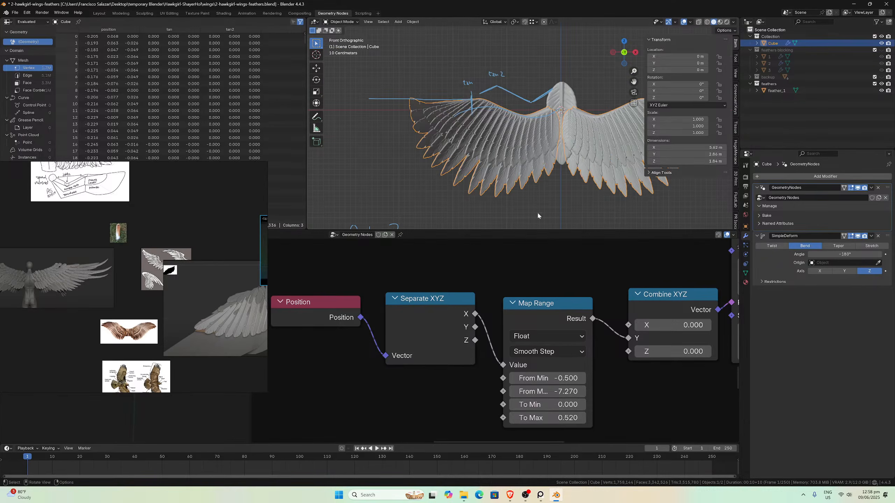
middle_drag(428, 104, 595, 141)
scroll(486, 162, up, 3)
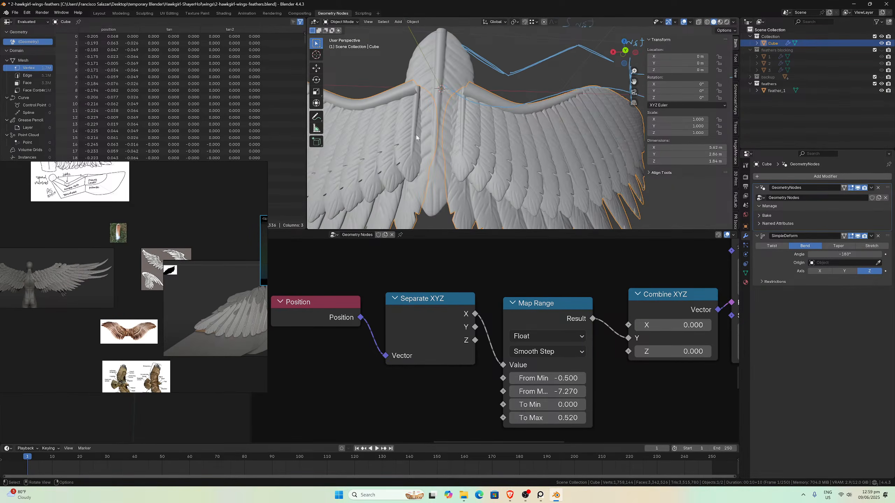
middle_drag(468, 142, 405, 143)
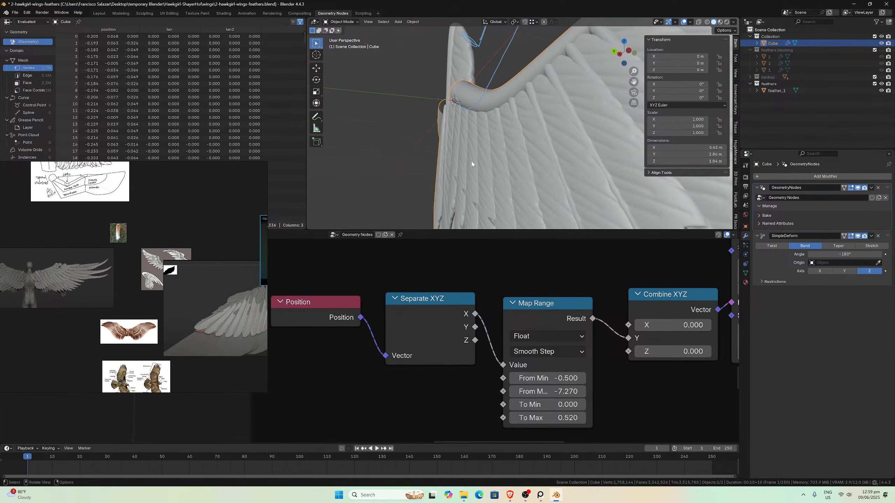
middle_drag(458, 164, 472, 198)
- Set the X rotation to 0.01 in the feather node group just above the 15-count one
scroll(415, 296, down, 2)
scroll(415, 295, down, 3)
middle_drag(416, 295, 502, 378)
scroll(472, 330, up, 4)
scroll(492, 370, down, 2)
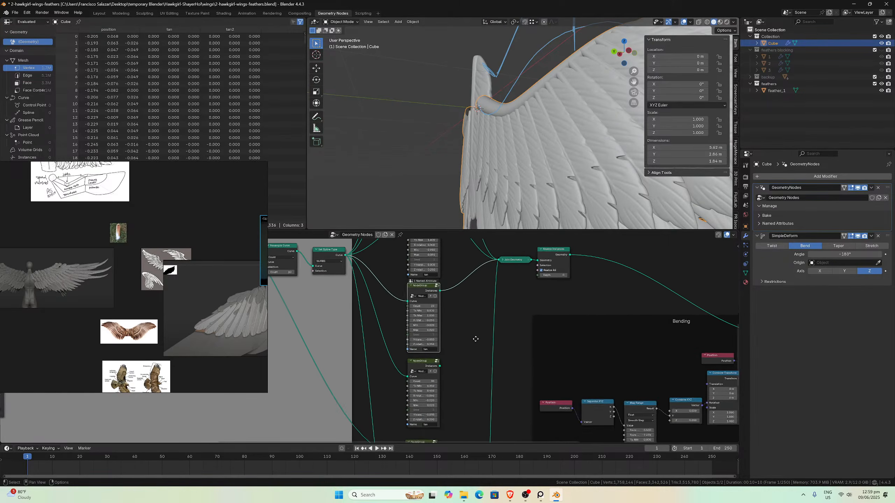
scroll(475, 338, up, 4)
middle_drag(475, 338, 438, 362)
scroll(467, 351, down, 2)
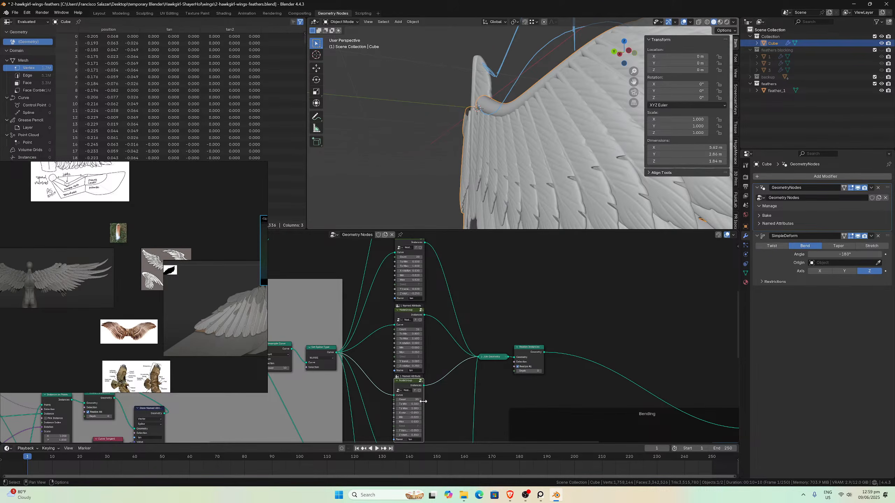
click(416, 294)
key(Return)
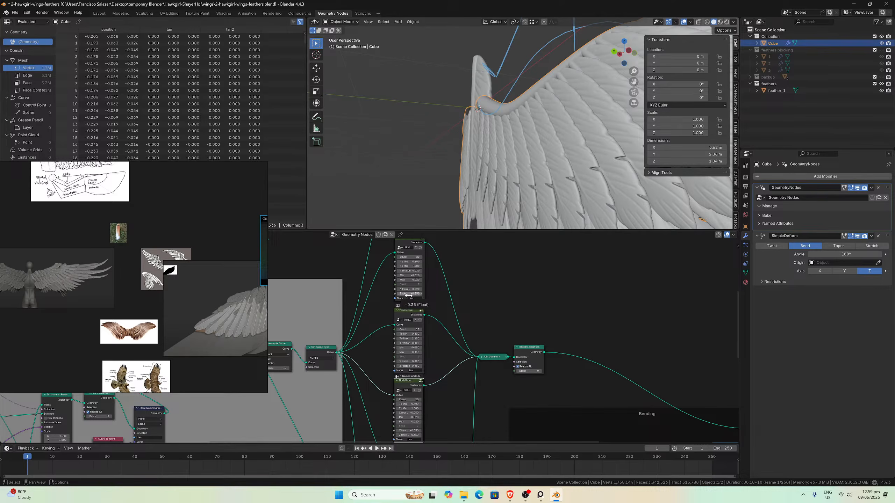
click(417, 271)
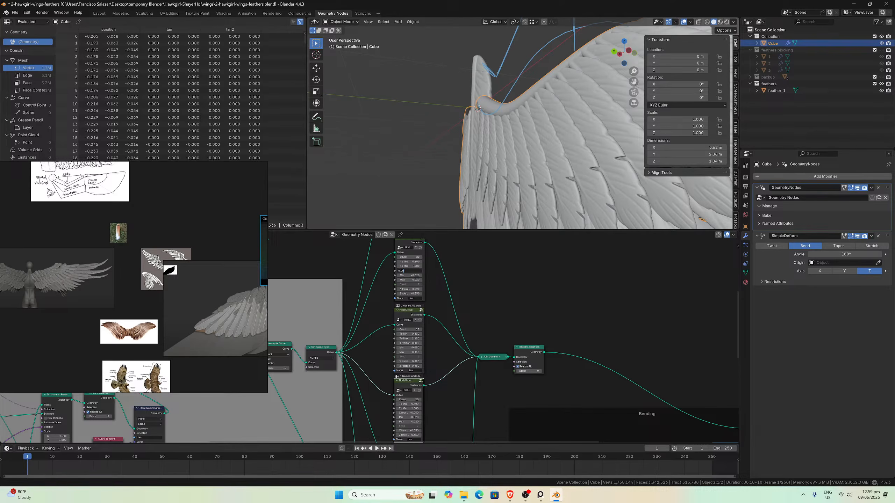
text(0.01)
key(Return)
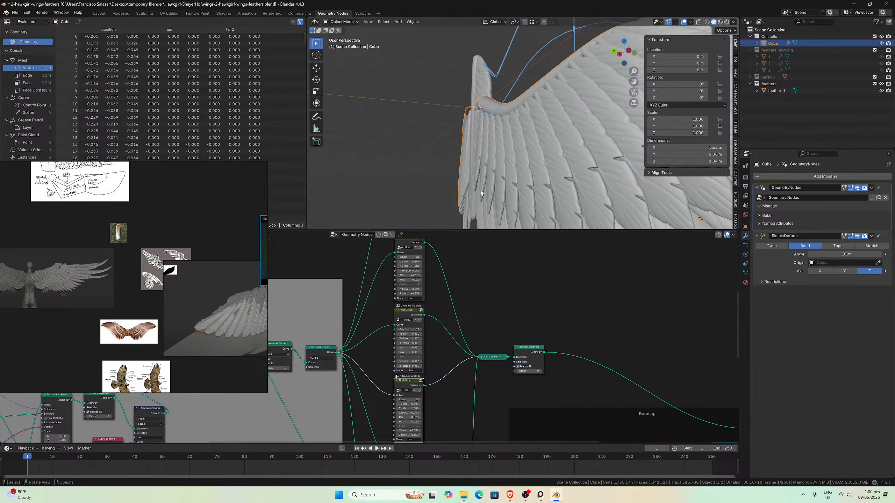
- Set the Y translation to -0.05 in the selected feather node group below the 15-count one, and check the layer on the wing
scroll(454, 190, up, 5)
middle_drag(455, 190, 493, 157)
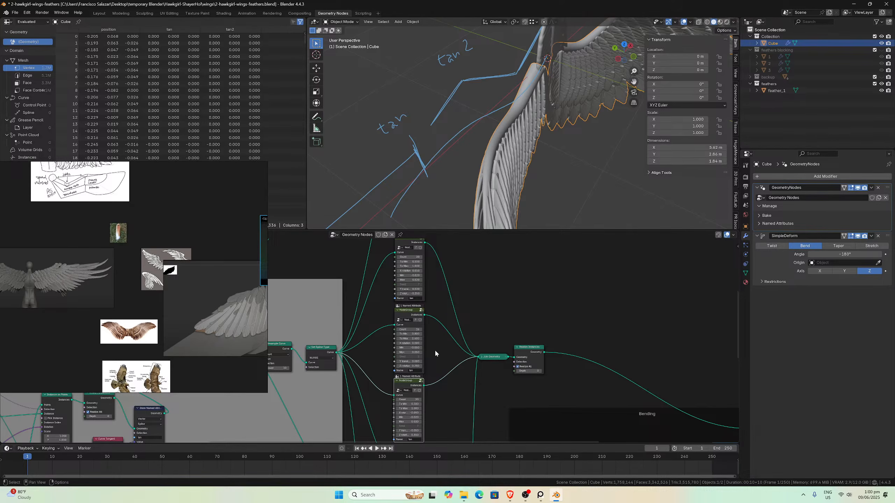
middle_drag(435, 350, 435, 305)
scroll(432, 379, up, 2)
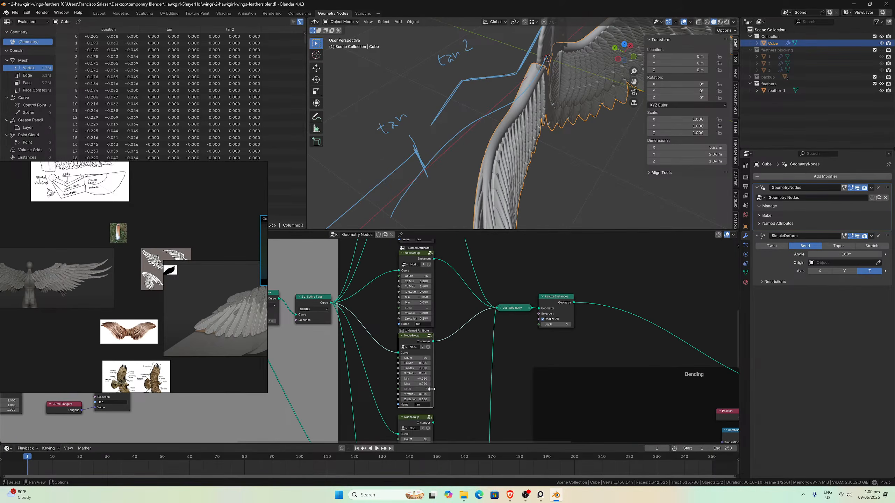
click(428, 394)
text(-0.05)
key(Return)
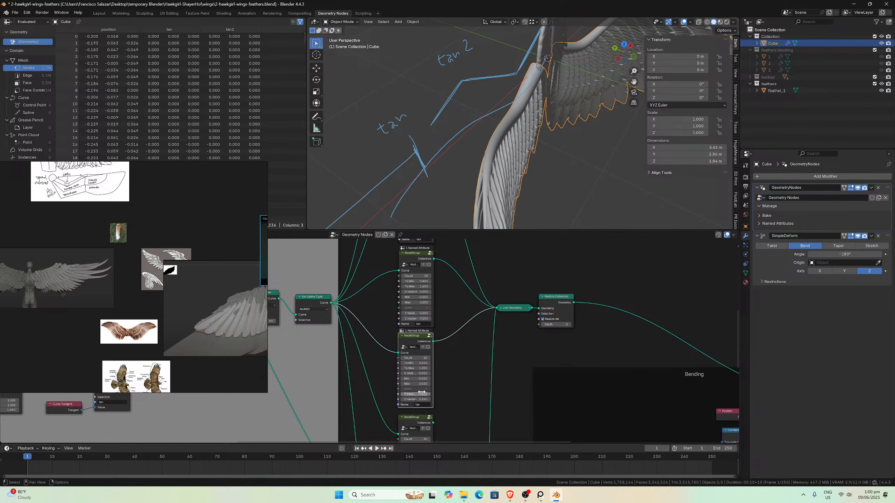
middle_drag(626, 140, 501, 103)
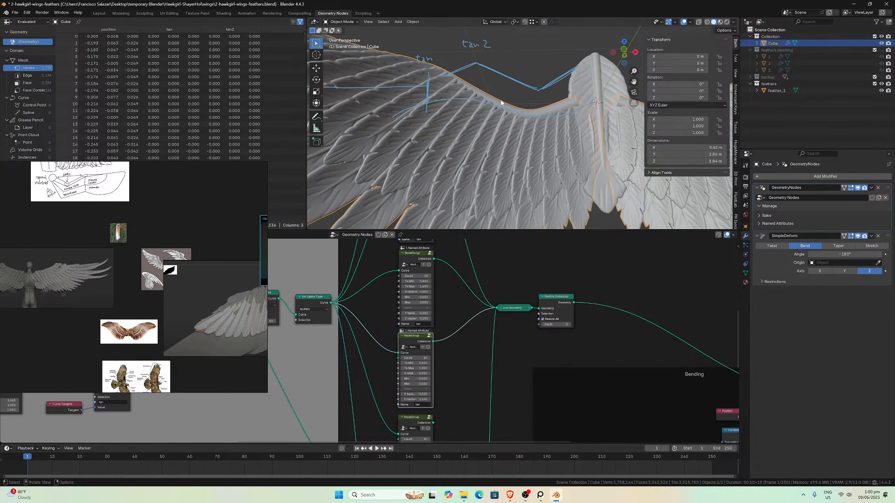
- Hide the feathers collection so the wing root is unobstructed, and reselect the wing object
click(610, 80)
click(882, 84)
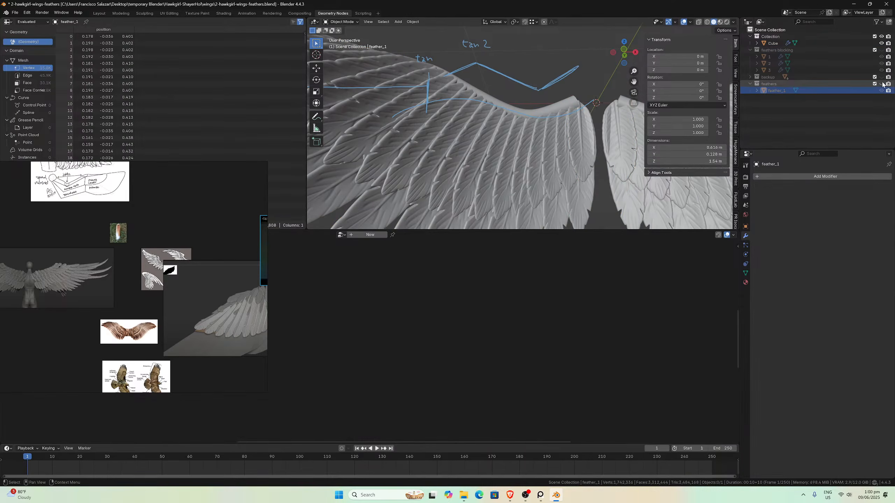
click(586, 155)
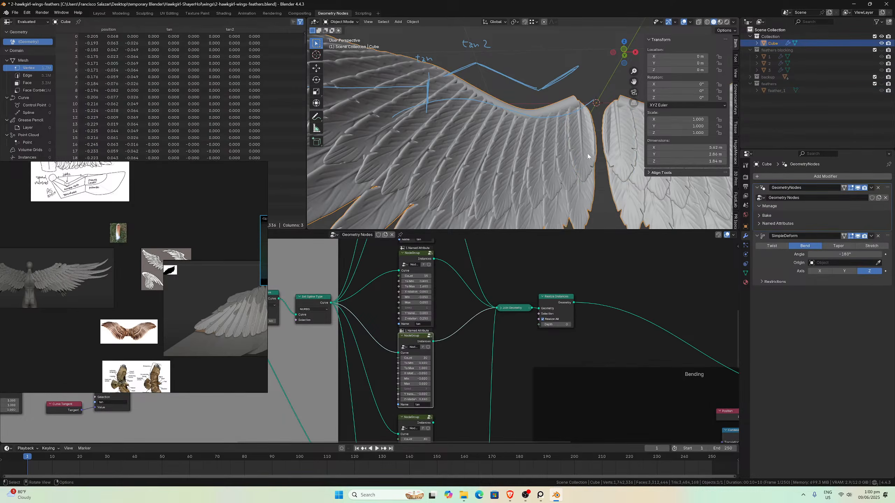
middle_drag(583, 166, 544, 137)
- Try a Y translation of -0.025 on the selected feather node group, and undo back to before the feathers collection was hidden
click(417, 394)
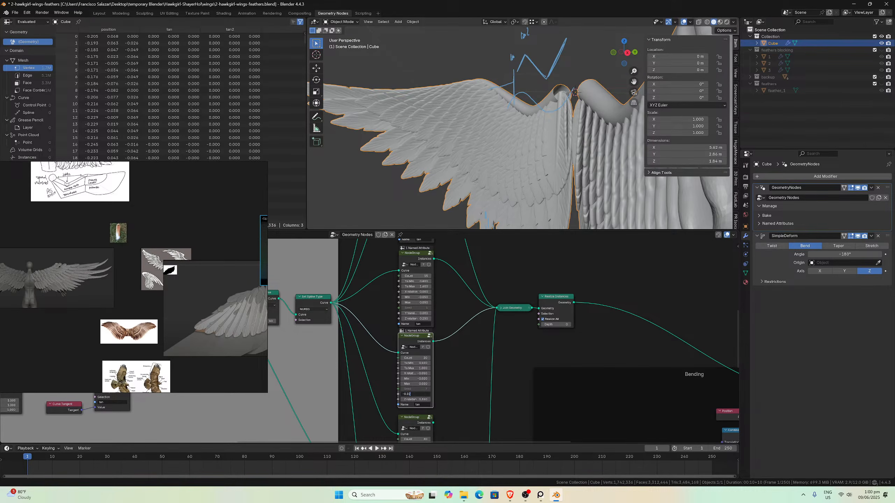
text(5)
key(Return)
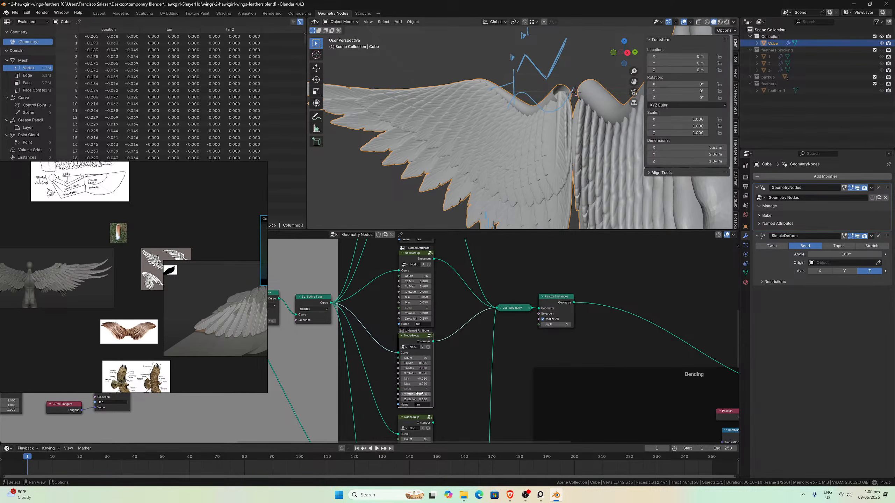
key(ctrl+z)
key(ctrl+z)
key(ctrl+z)
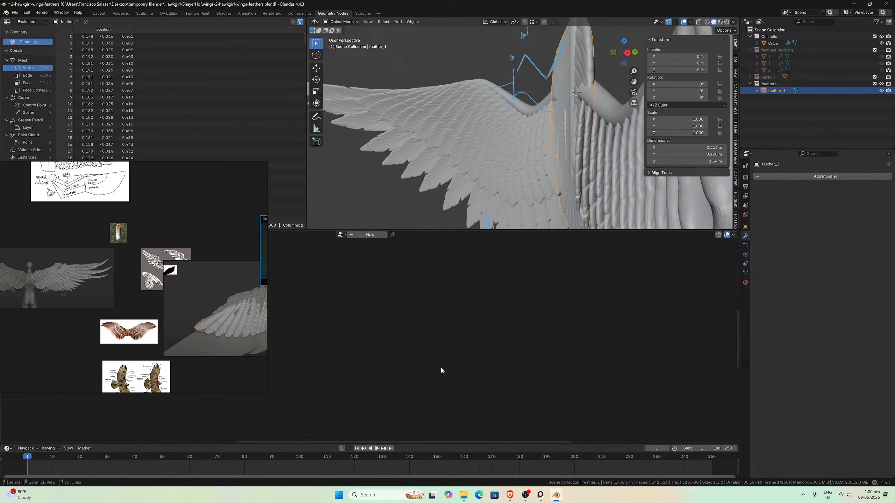
key(ctrl+z)
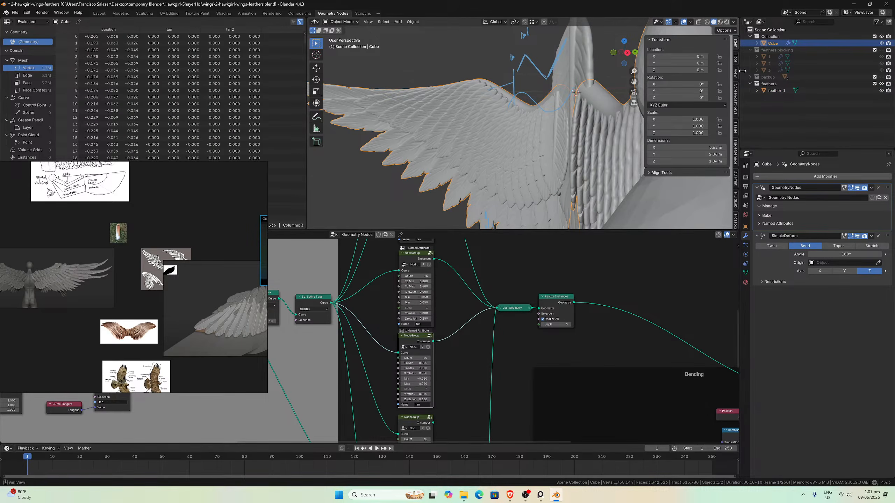
- Hide the feathers collection, and set the selected feather node group's Y translation to -0.025
click(882, 84)
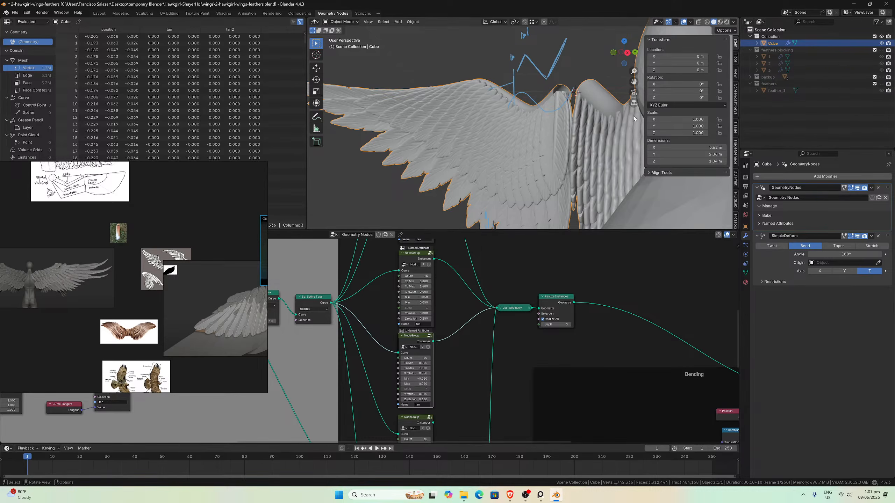
middle_drag(546, 172, 519, 99)
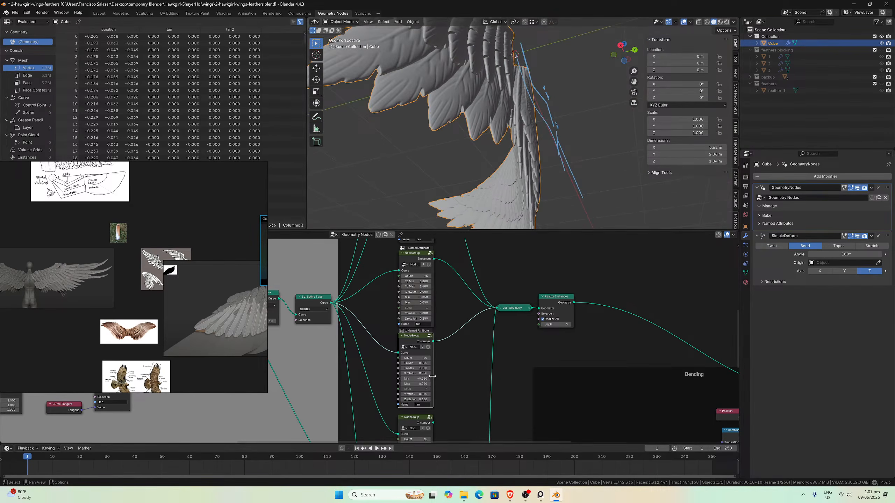
scroll(434, 382, up, 2)
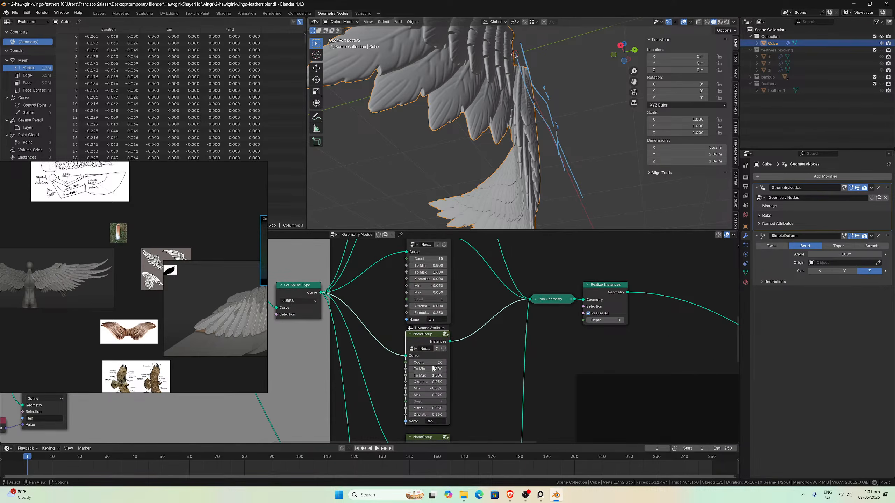
click(429, 408)
click(419, 408)
text(2)
key(Return)
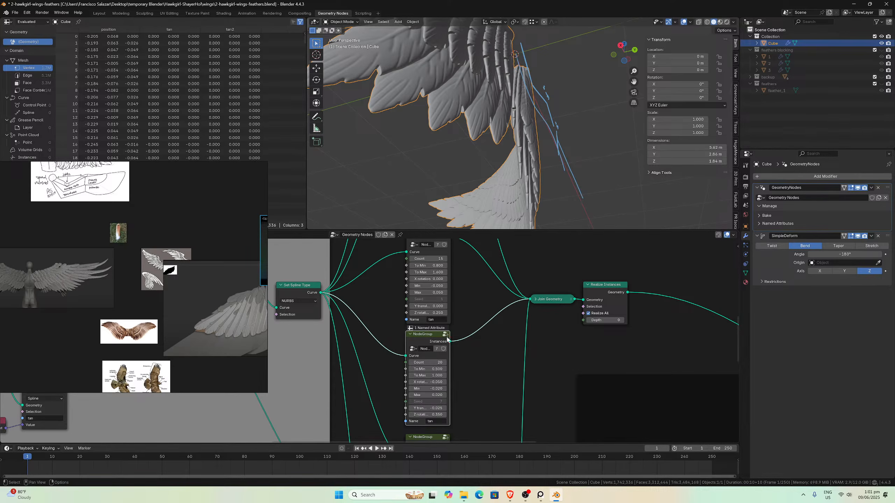
- Set the Y translation to 0.025 in the feather node group directly above the 15-count one
scroll(470, 326, down, 2)
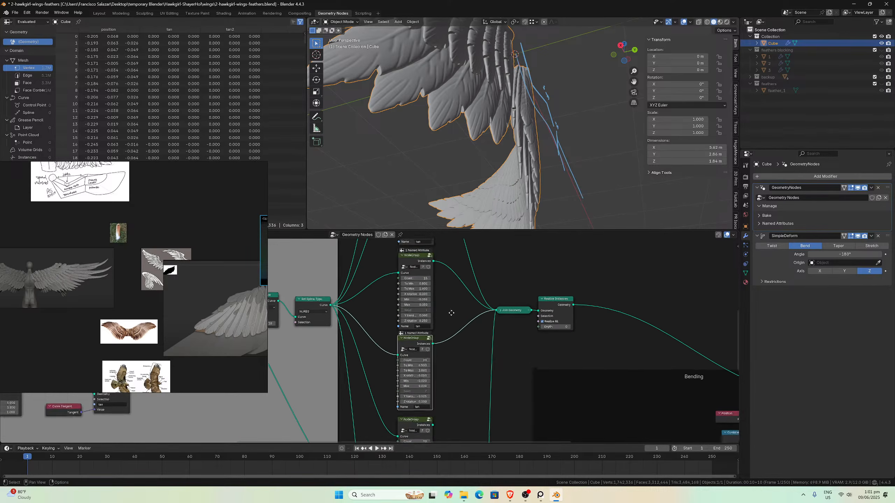
middle_drag(450, 312, 454, 354)
middle_drag(503, 141, 477, 165)
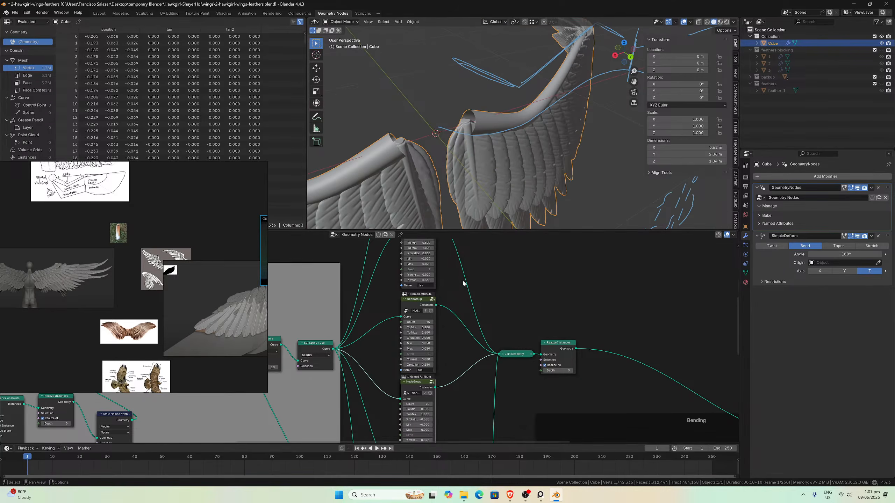
middle_drag(462, 284, 474, 343)
middle_drag(517, 188, 509, 171)
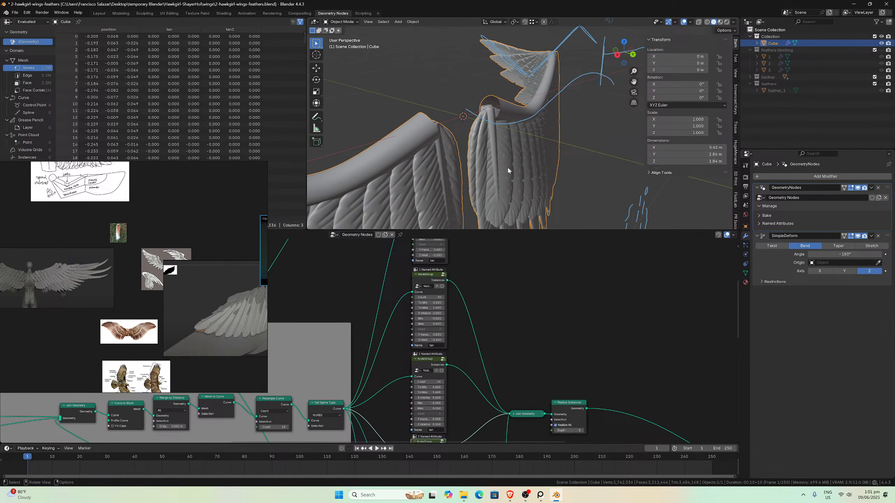
scroll(463, 380, up, 1)
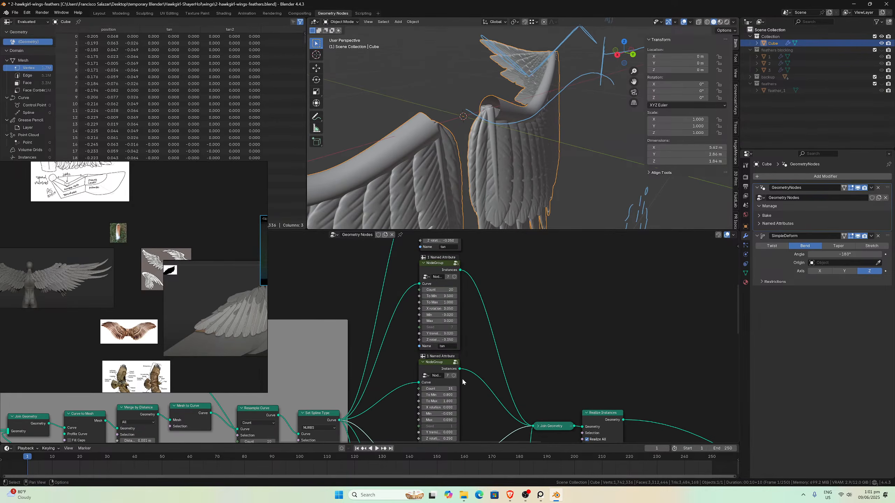
mouse_move(477, 389)
middle_down()
mouse_move(464, 376)
mouse_move(472, 384)
middle_up()
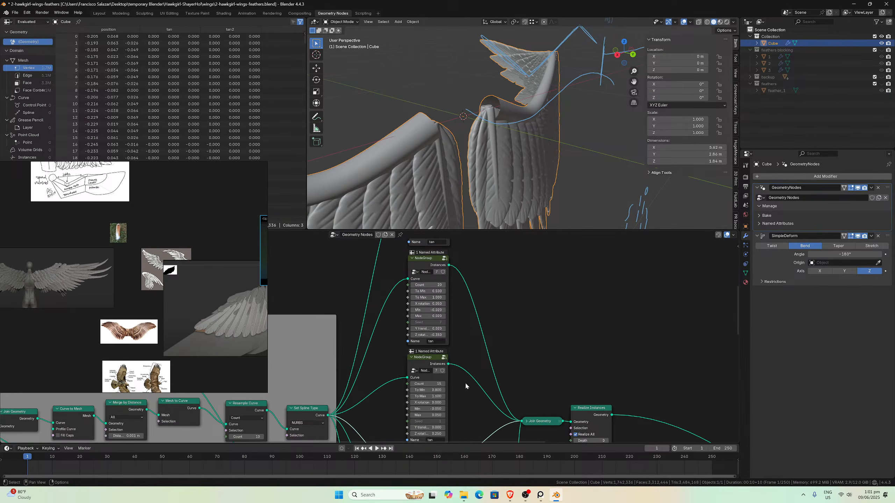
click(429, 328)
text(0.025)
key(Return)
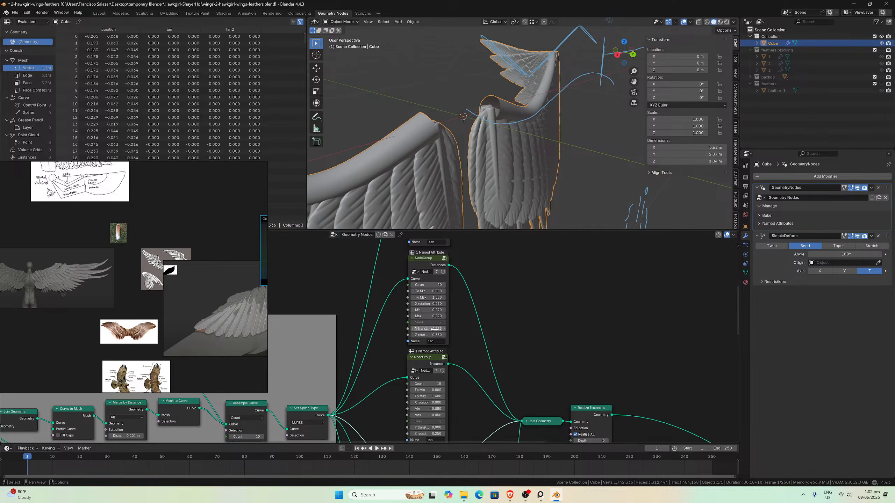
- Try larger Y translations, including 0.03 and 0.05, on the feather node group above the 15-count one
middle_drag(513, 143, 532, 127)
click(436, 329)
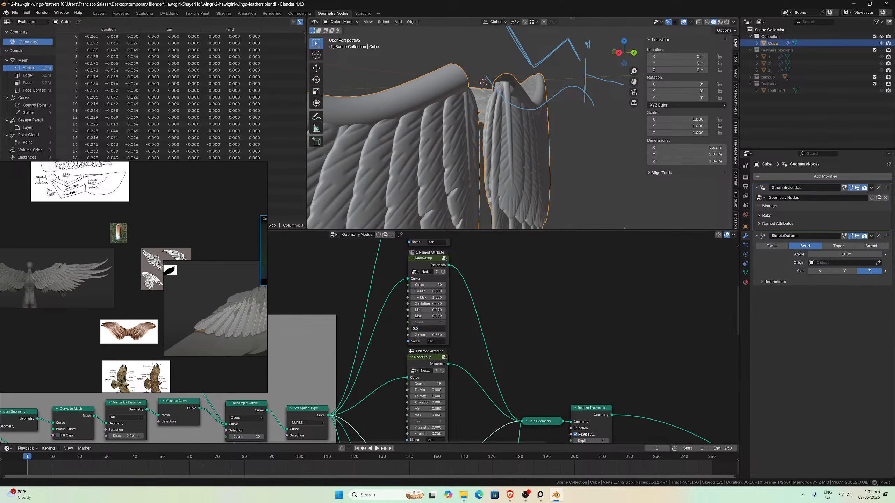
key(Return)
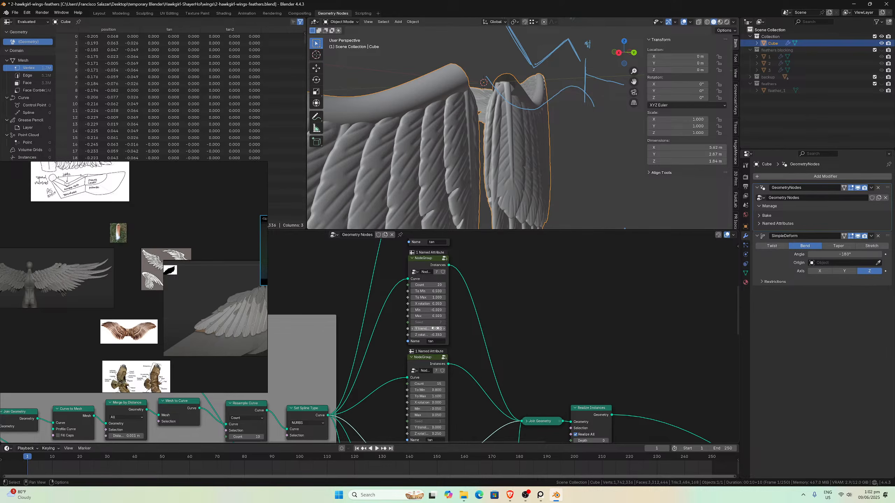
click(436, 329)
text(0.05)
key(Return)
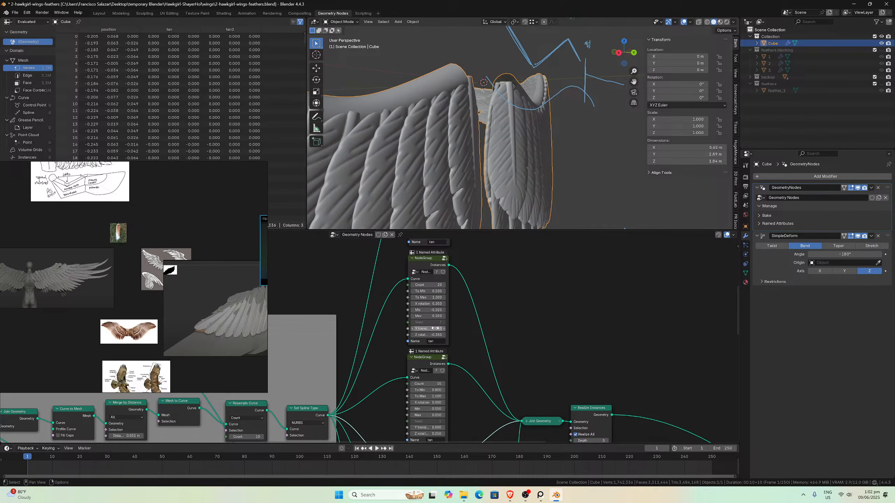
click(436, 329)
key(Return)
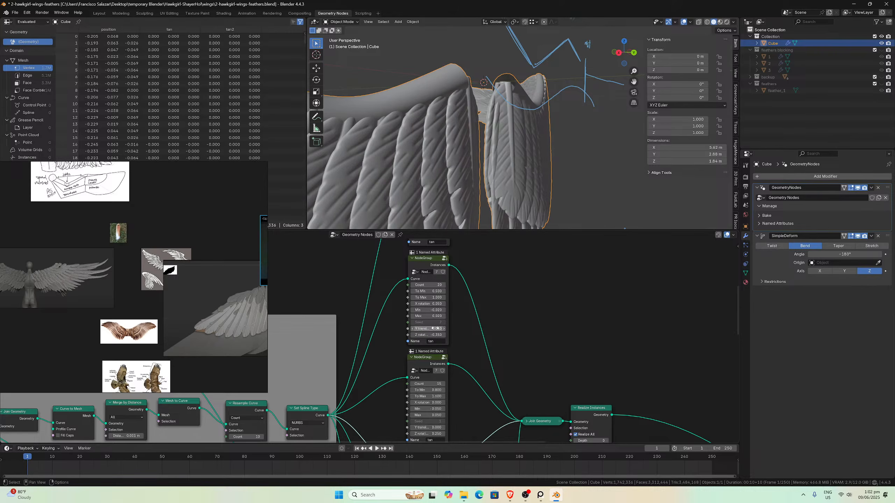
- Undo the trial Y translations back to 0.025, checking the feather layer around the wing root
middle_drag(500, 152, 529, 114)
key(ctrl+z)
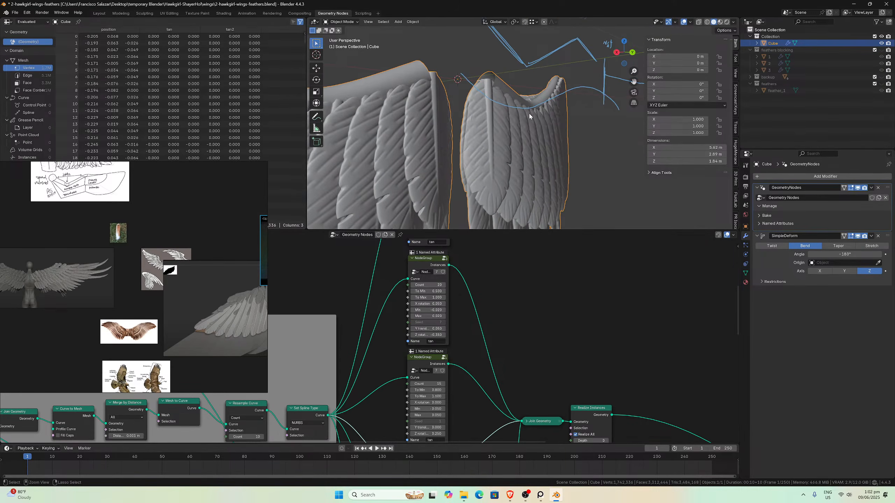
key(ctrl+z)
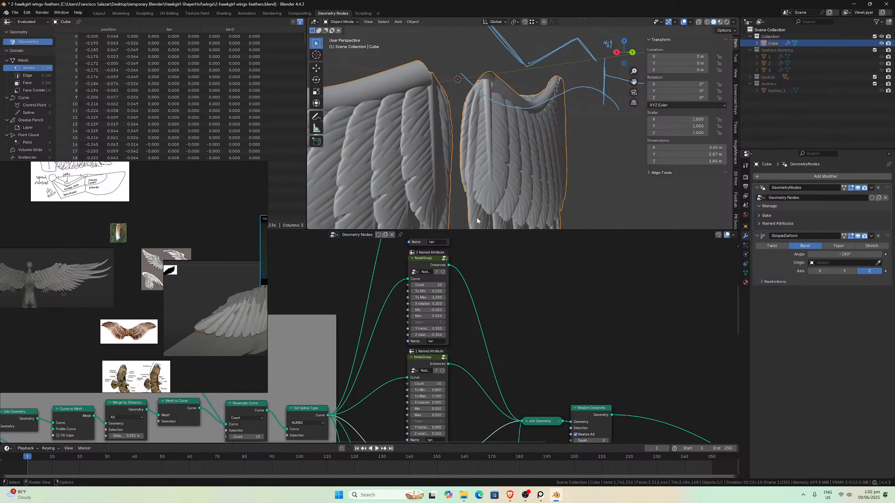
middle_drag(490, 191, 505, 158)
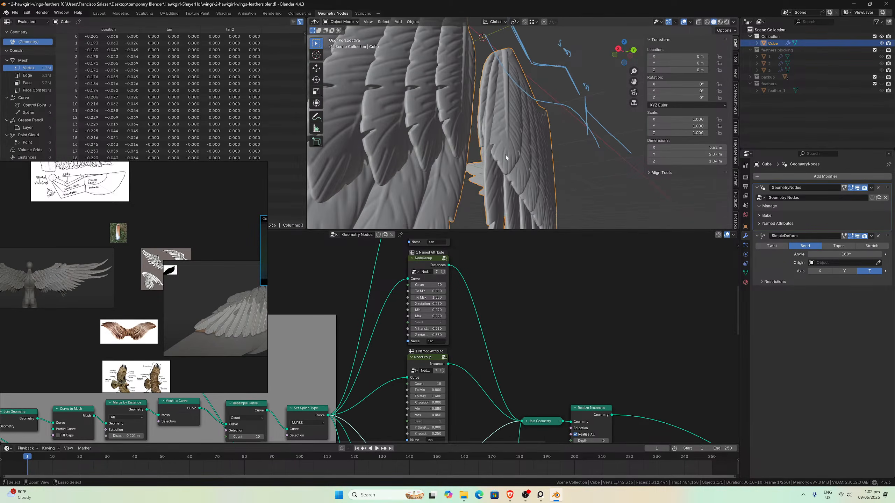
key(ctrl+z)
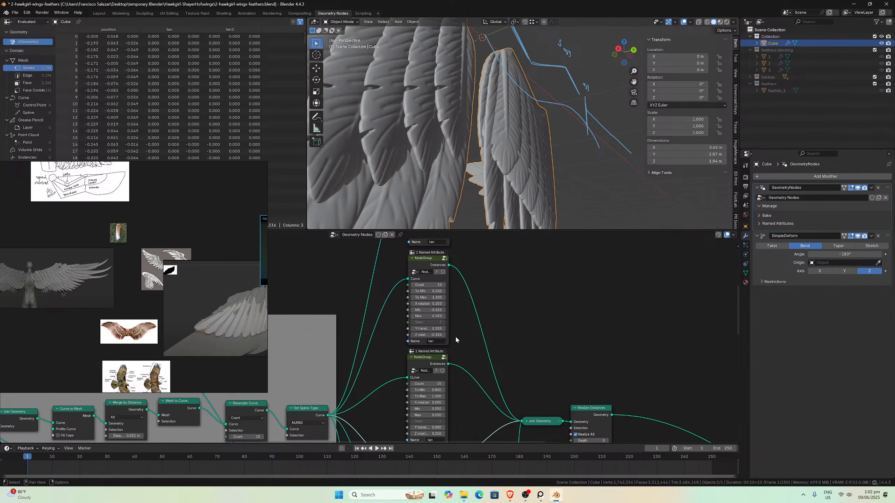
- Try a Z rotation of -0.3 in the node group above the 15-count one, and settle on -0.2
click(436, 335)
click(436, 336)
key(Return)
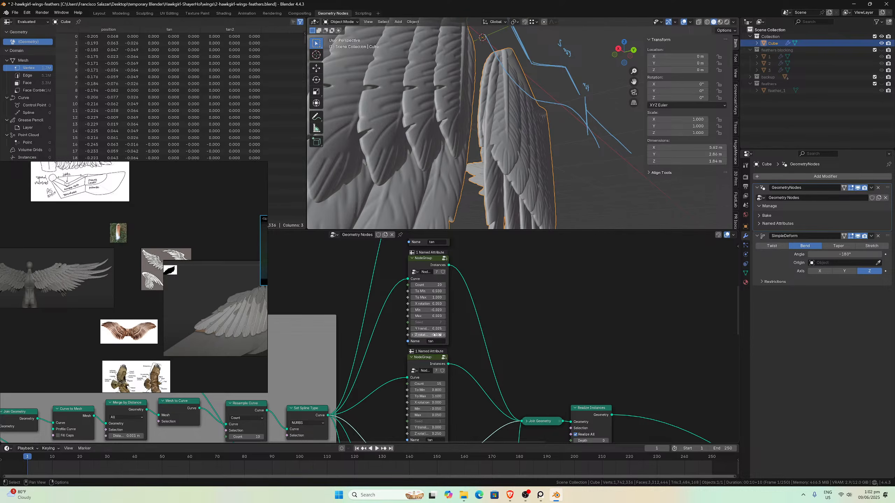
click(437, 335)
text(-0.3)
key(Return)
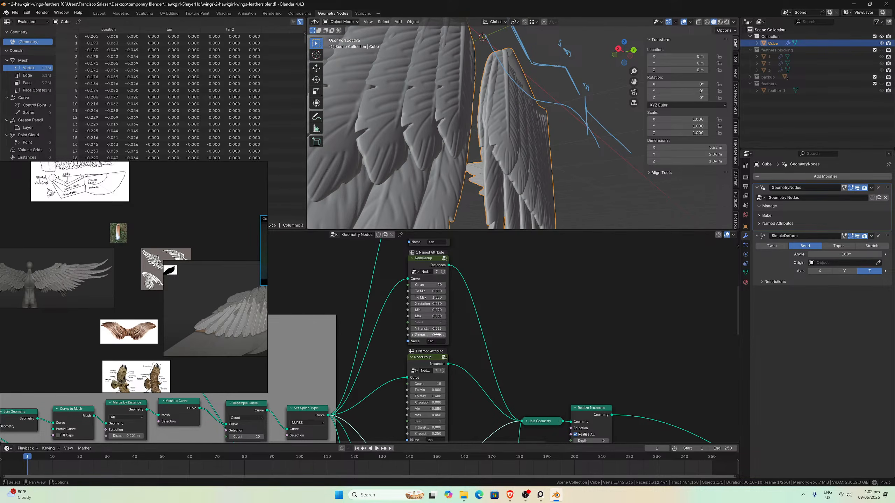
click(437, 335)
text(-0.2)
key(Return)
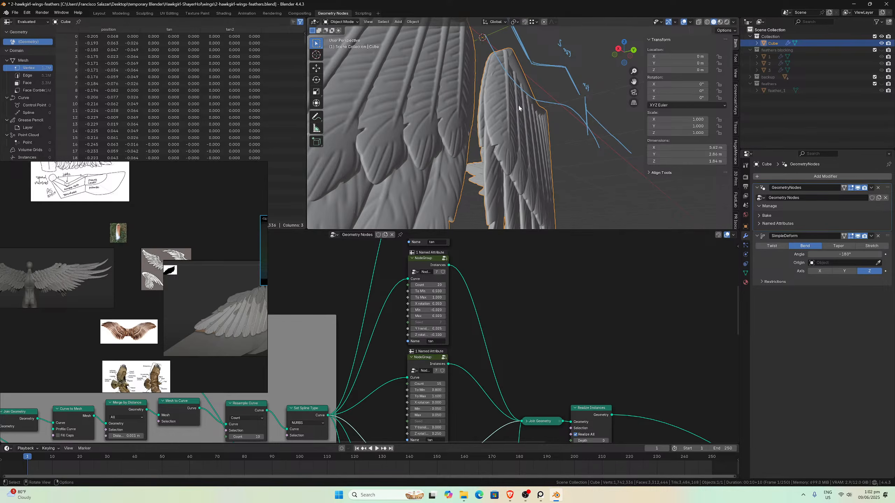
- Set the Z rotation to 0.3 in the selected feather node group below the 15-count one
middle_drag(520, 109, 391, 109)
middle_drag(565, 141, 592, 126)
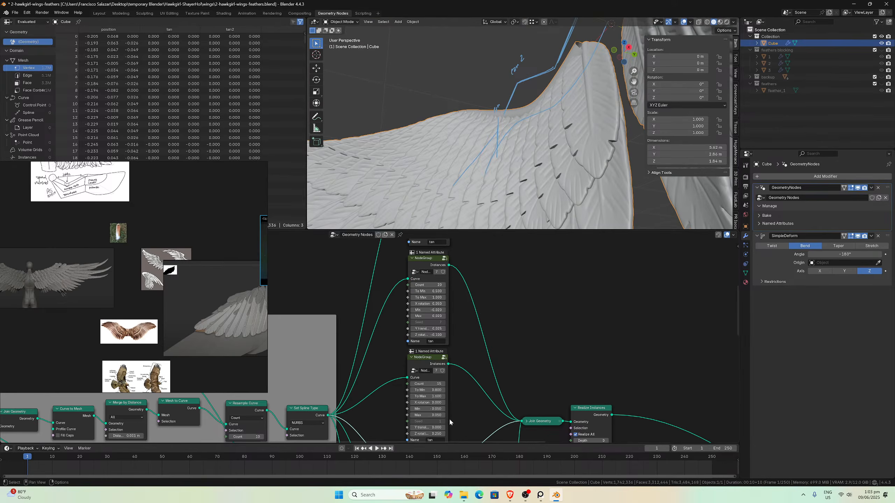
middle_drag(449, 418, 434, 322)
middle_drag(444, 405, 443, 344)
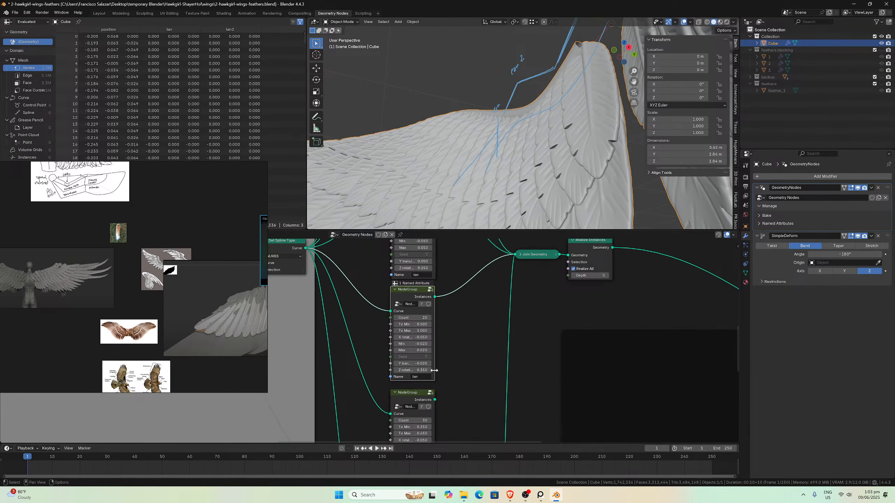
double_click(423, 370)
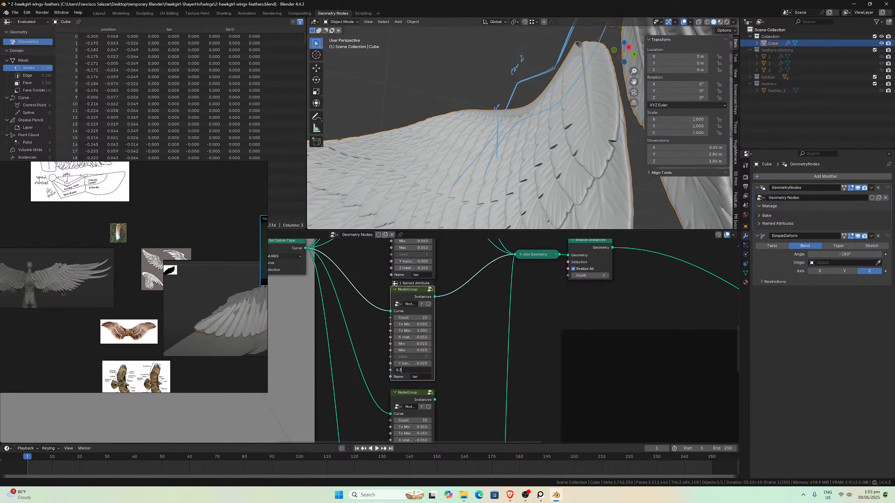
key(Return)
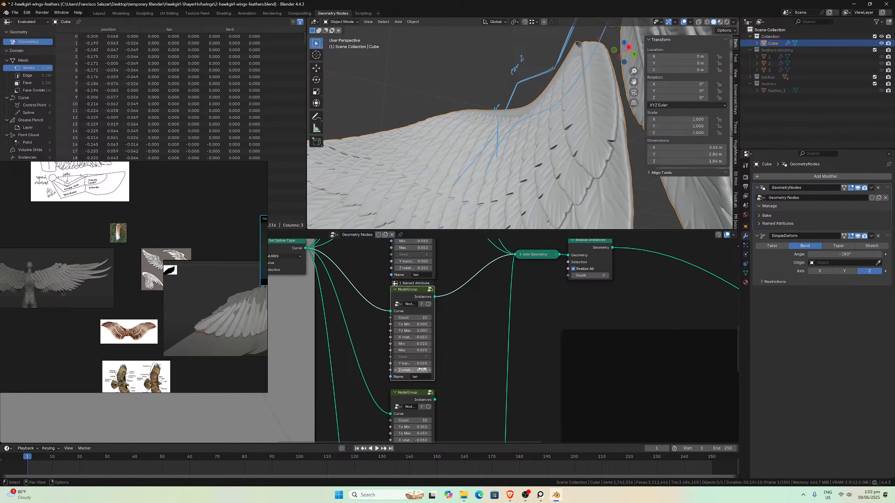
- Check the feather overlap across the wings, and set the selected node group's Z rotation to 0.2
middle_drag(531, 155, 484, 138)
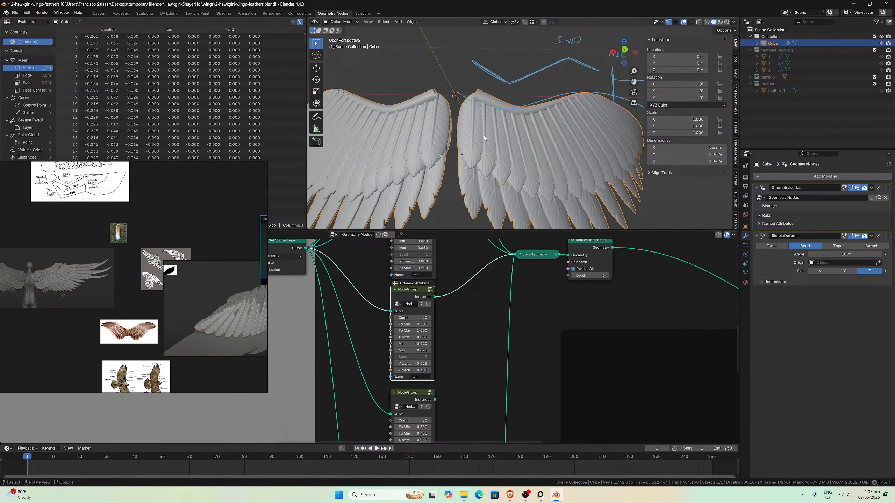
scroll(594, 154, up, 5)
middle_drag(586, 156, 592, 137)
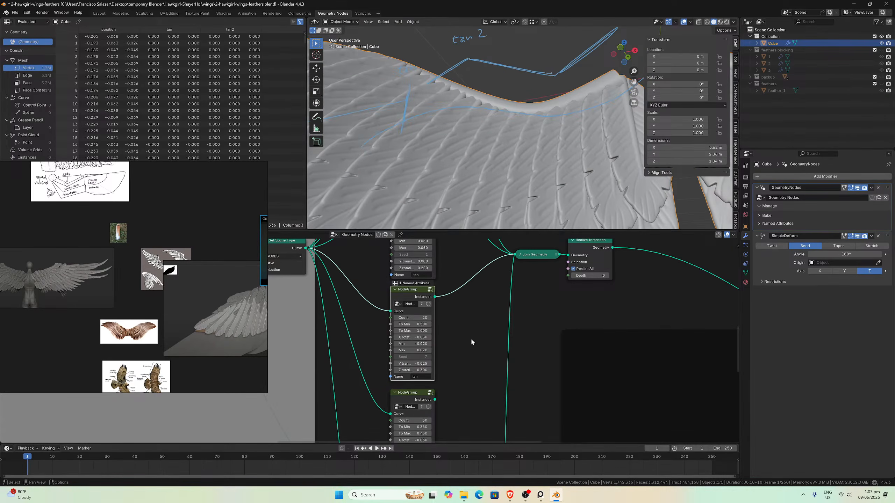
scroll(466, 349, up, 1)
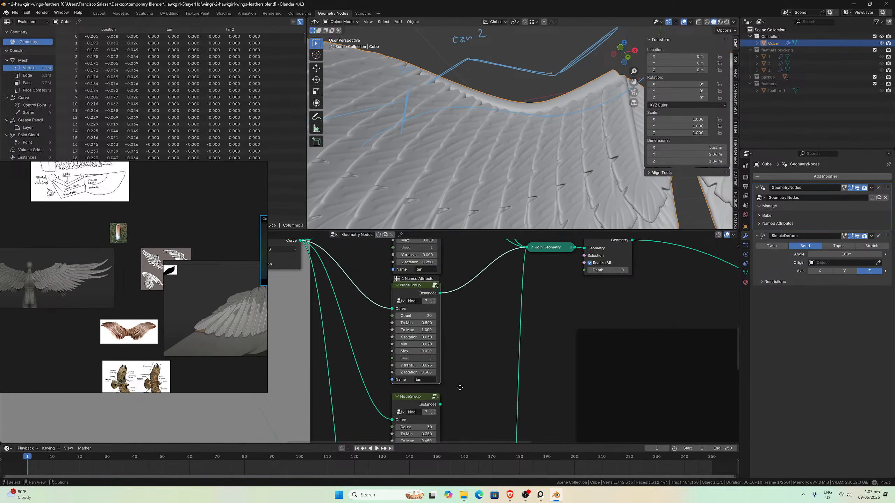
shift+scroll(474, 333, up, 4)
mouse_move(448, 318)
middle_down()
mouse_move(450, 393)
mouse_move(445, 306)
middle_up()
middle_drag(459, 386, 447, 342)
click(400, 389)
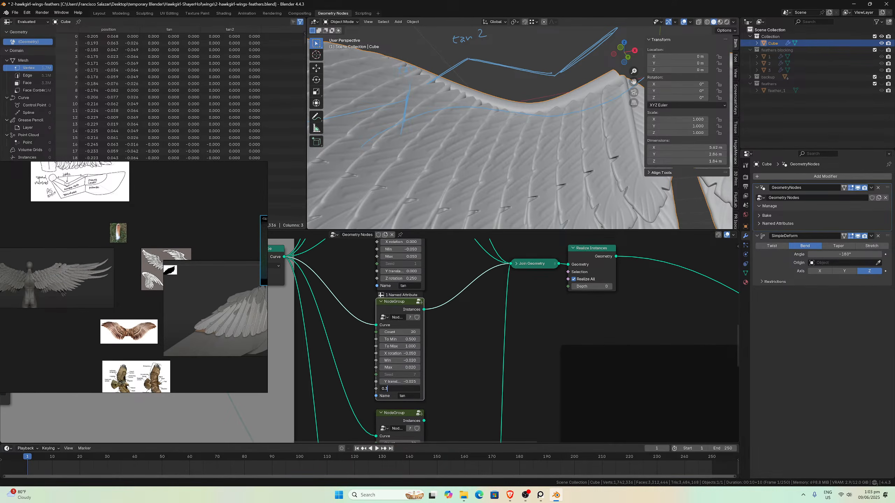
key(Return)
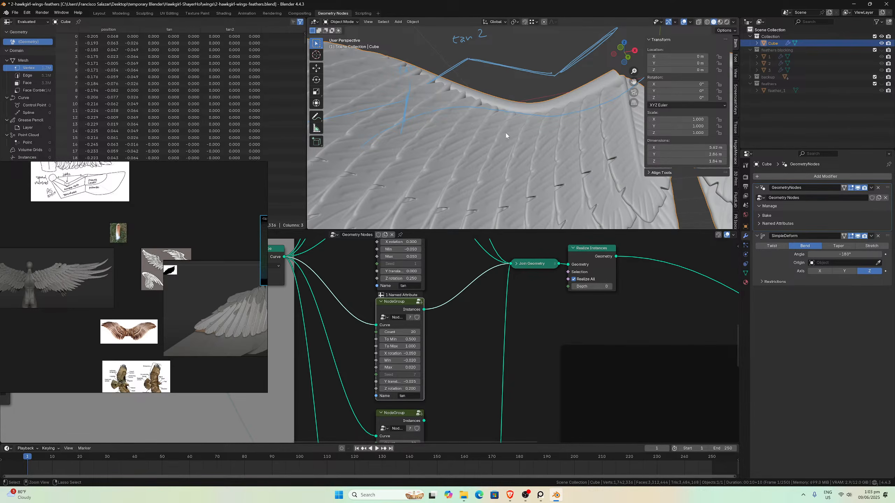
- Undo the selected node group's last Z rotation change, compare the feathers at the wing root, and redo it
key(ctrl+shift+z)
middle_drag(506, 137, 565, 203)
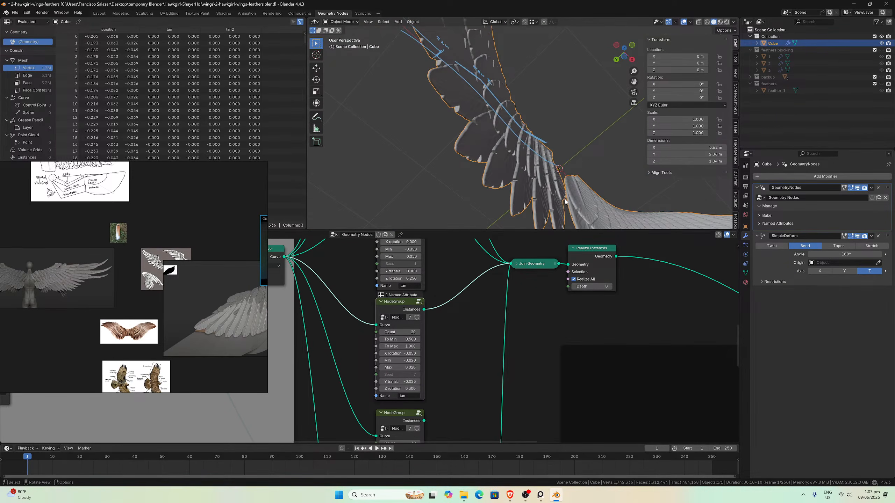
alt+drag(563, 204, 525, 215)
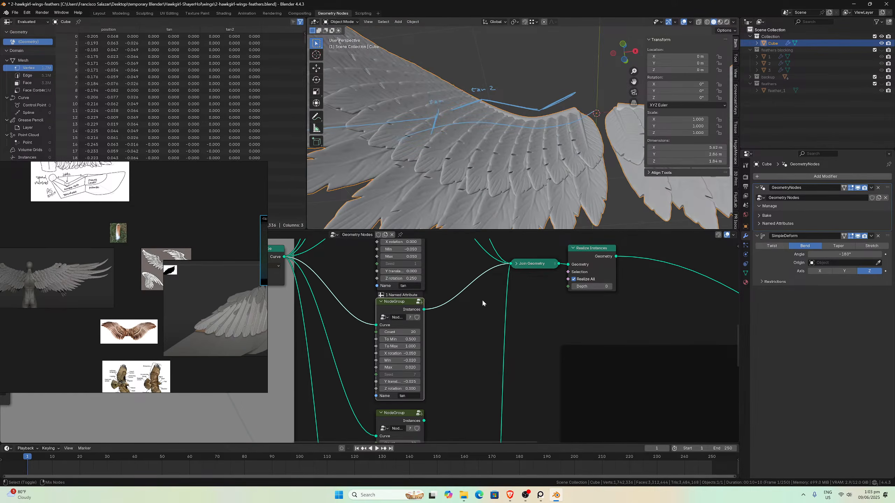
key(ctrl+shift+z)
- Set the Z rotation to 0.2 in the 15-count feather node group
scroll(443, 342, up, 2)
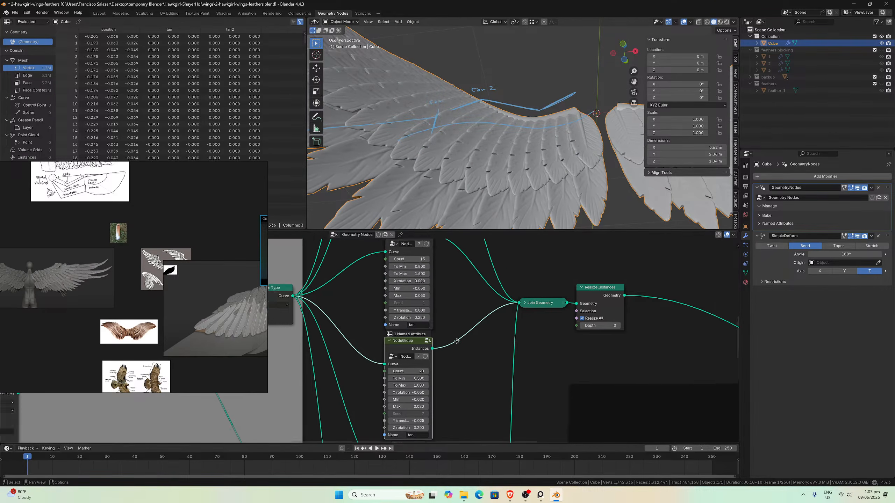
double_click(438, 337)
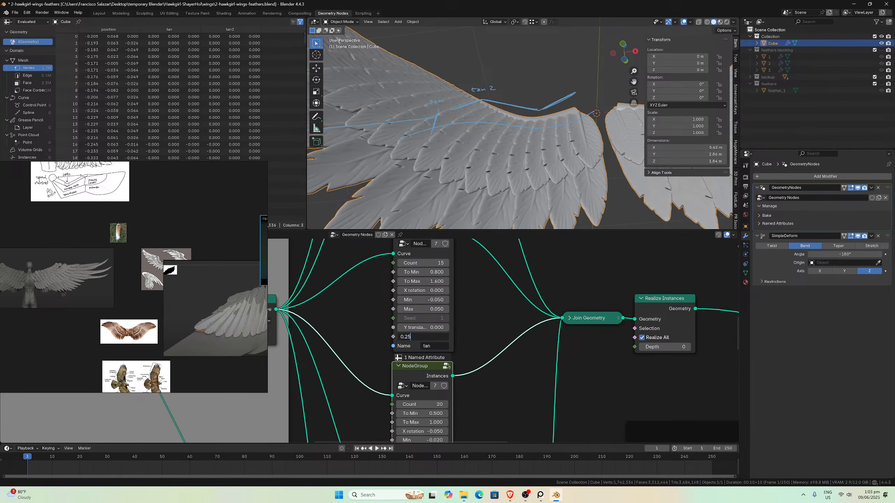
key(BackSpace)
key(Return)
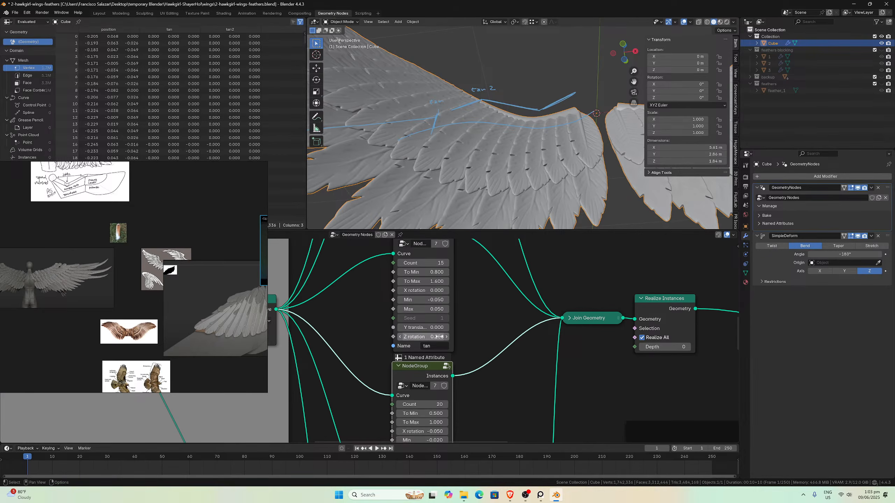
- Show both wings in the front orthographic view, and hide the 3D viewport's sidebar
middle_drag(500, 134, 565, 181)
scroll(565, 179, down, 2)
key(KP_1)
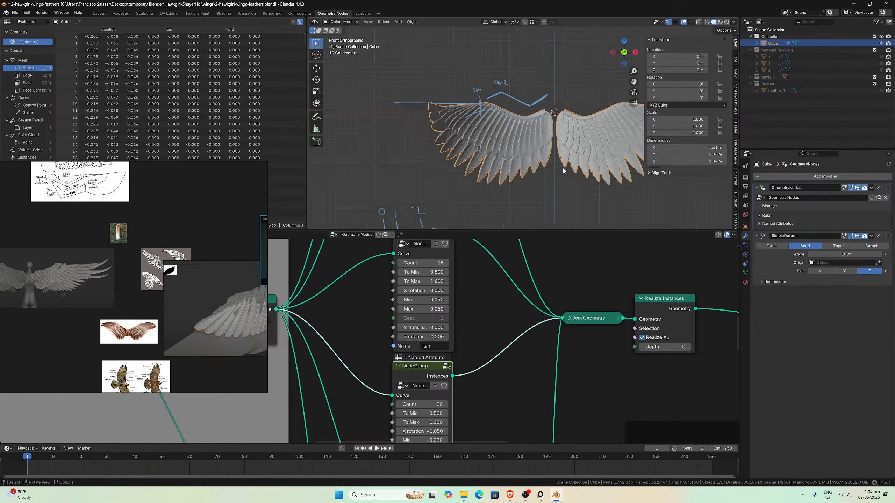
scroll(563, 171, up, 2)
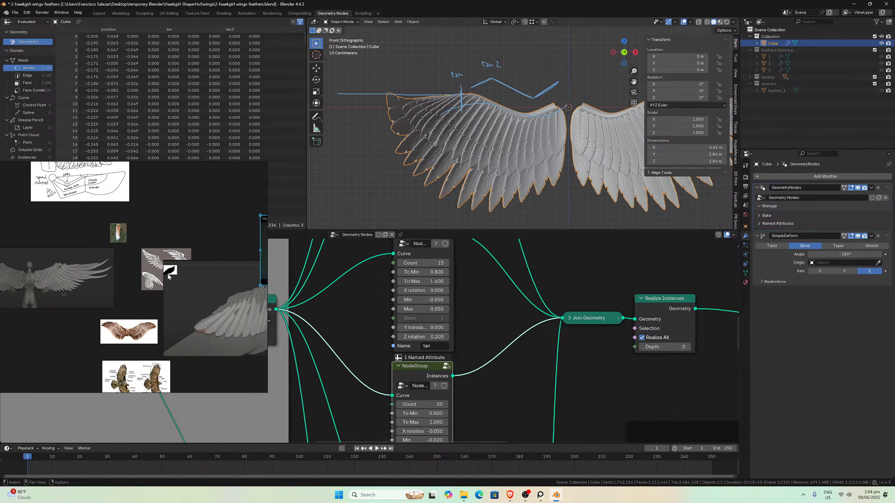
scroll(374, 341, down, 3)
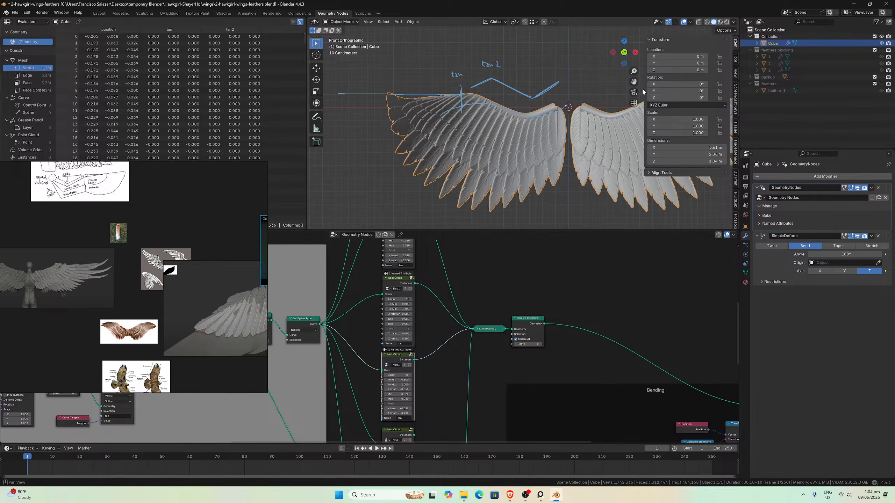
key(n)
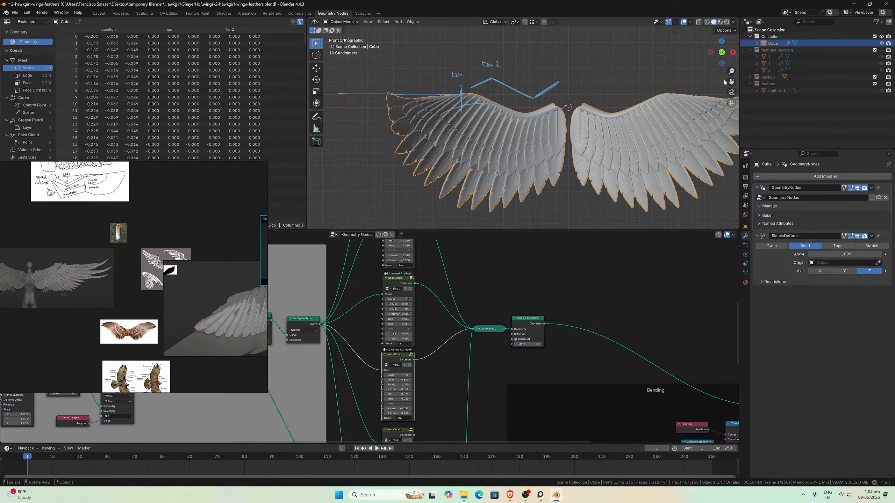
- Examine the feather layers, upper edges and roots of both wings in the front orthographic and perspective views
drag(730, 81, 665, 130)
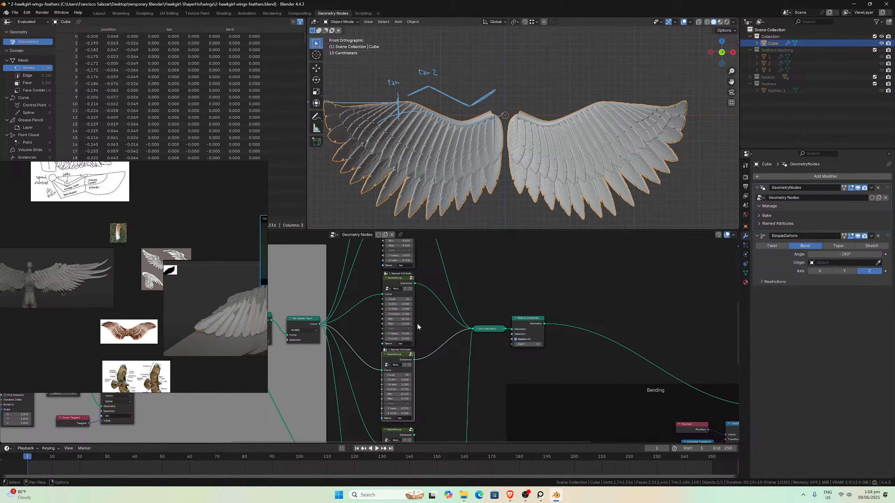
scroll(482, 201, down, 1)
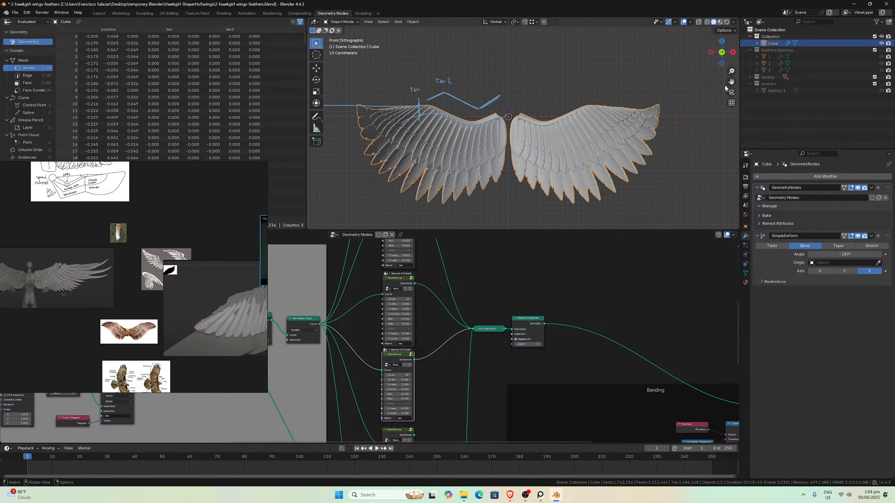
scroll(575, 141, up, 4)
middle_drag(575, 141, 525, 160)
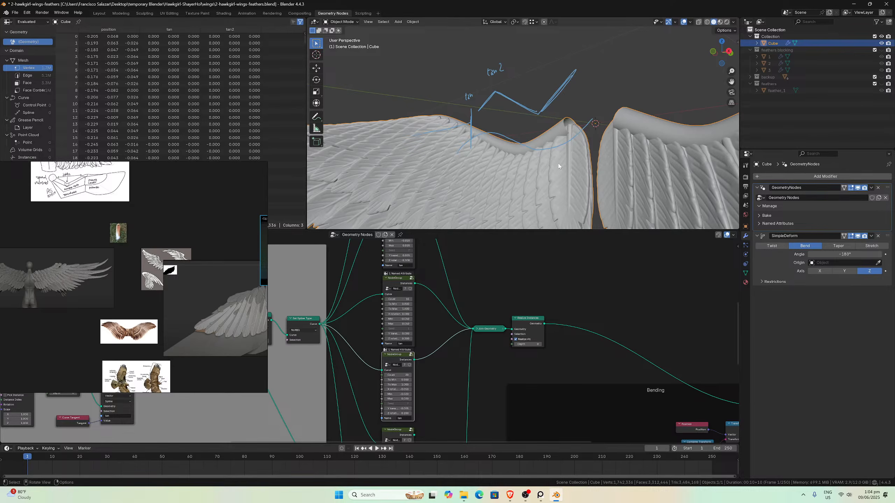
scroll(557, 160, down, 2)
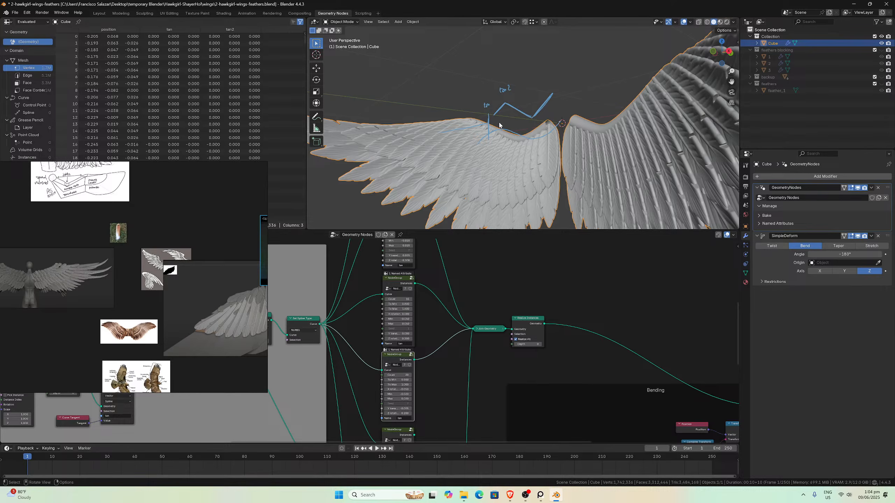
middle_drag(524, 117, 401, 151)
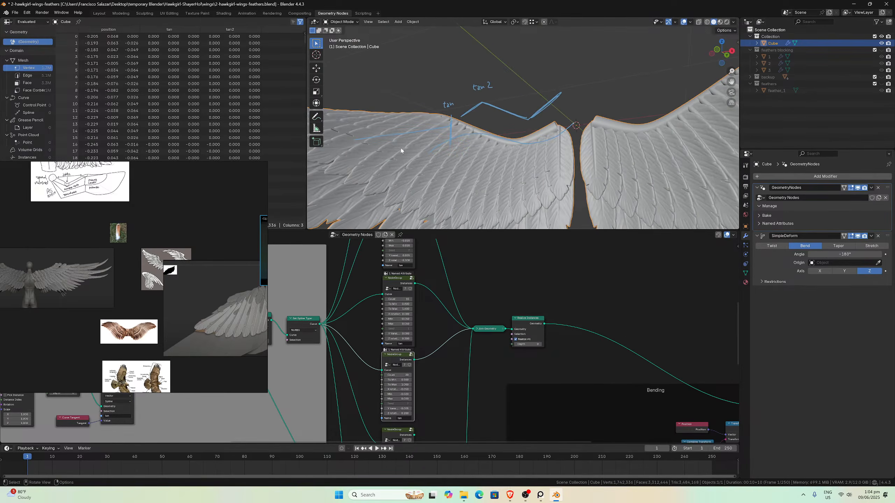
key(KP_1)
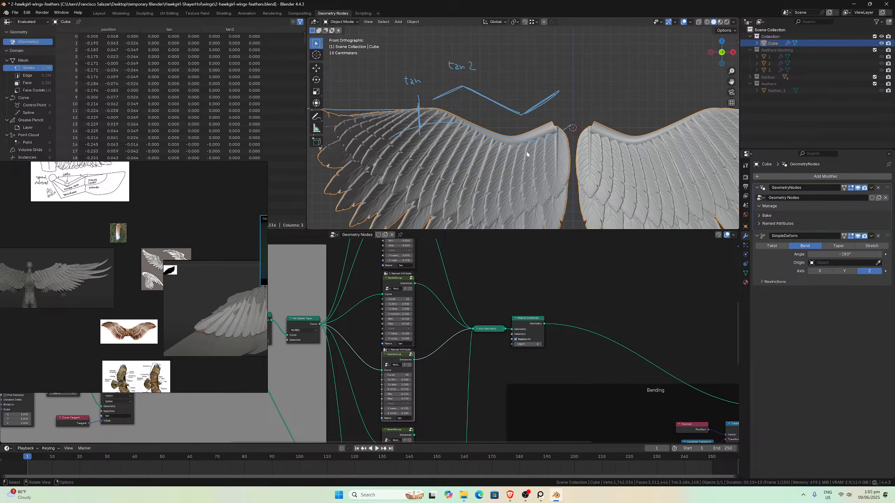
scroll(527, 153, down, 3)
mouse_move(569, 156)
middle_down()
mouse_move(579, 152)
mouse_move(574, 144)
middle_up()
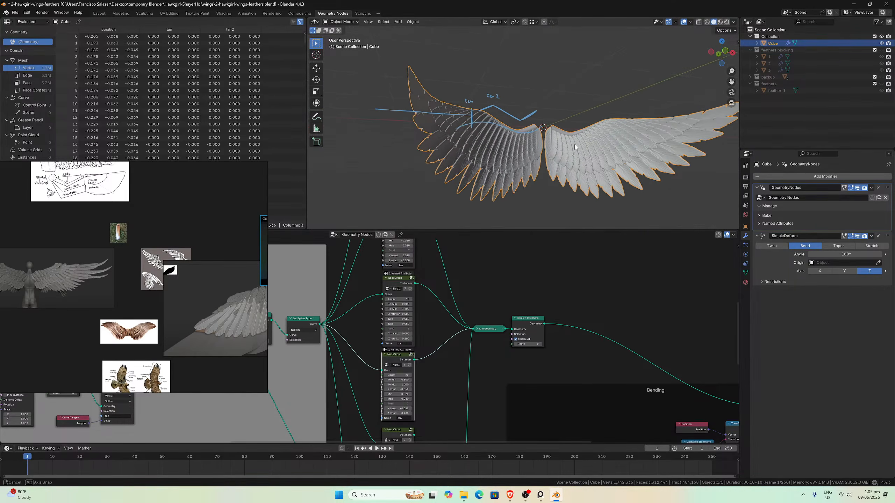
scroll(674, 102, up, 4)
middle_drag(732, 81, 652, 113)
click(584, 106)
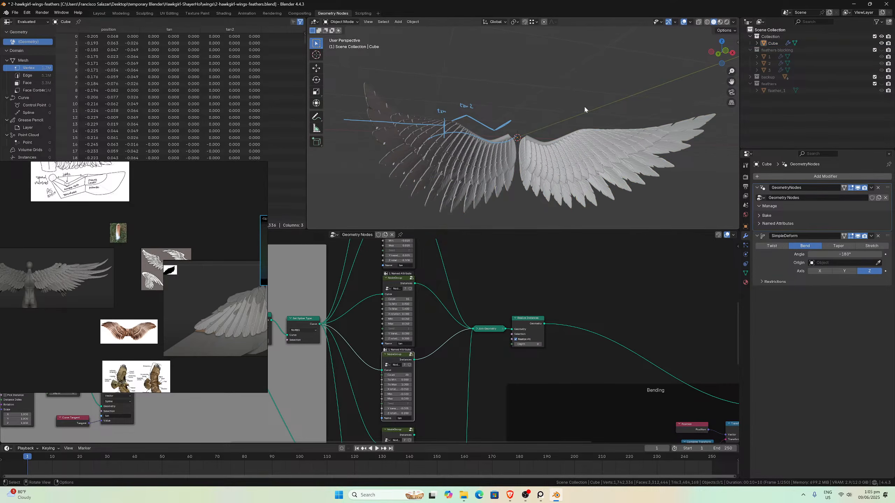
click(573, 130)
- Switch to the reference board, and move the brown wings picture above the sculpted wing reference and the hawk anatomy picture below it
click(233, 221)
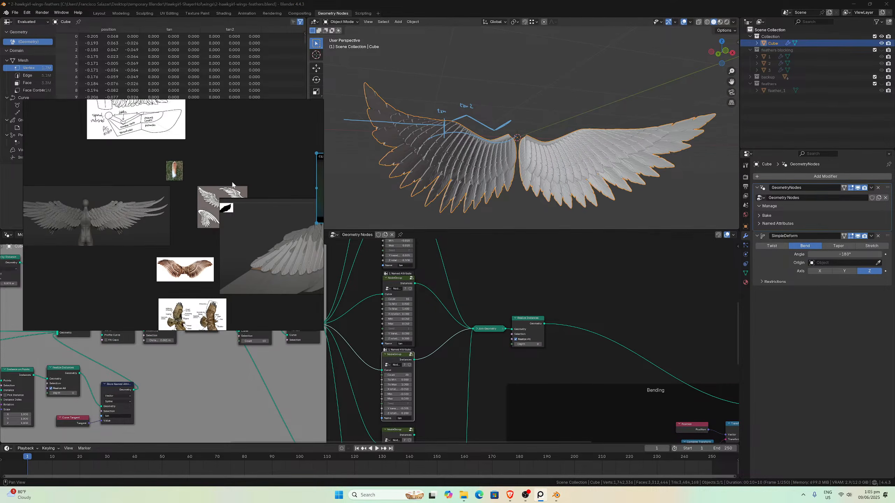
scroll(233, 218, up, 3)
middle_drag(233, 218, 169, 224)
scroll(169, 223, down, 2)
drag(146, 242, 225, 187)
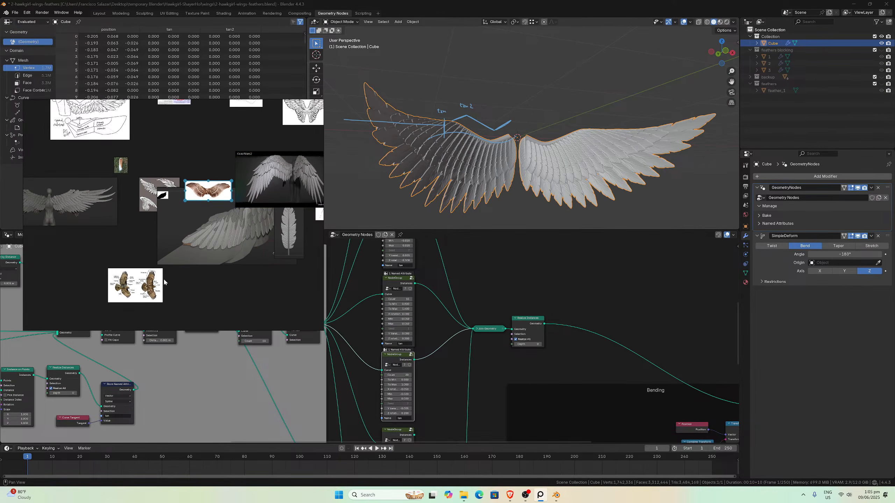
drag(146, 291, 271, 276)
- Place the striped brown feather picture beside the grey feather reference, and shift the reference board window clear of the node graph
scroll(159, 249, up, 5)
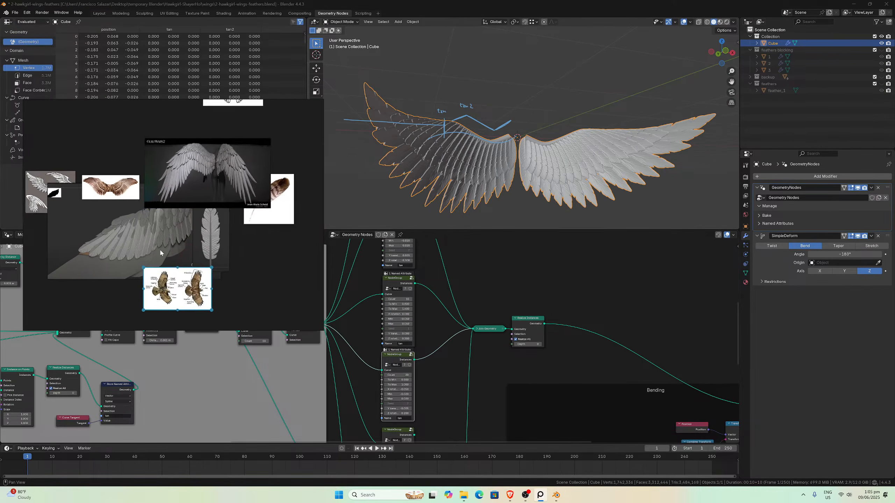
middle_drag(177, 251, 152, 245)
key(ctrl+v)
drag(278, 210, 276, 274)
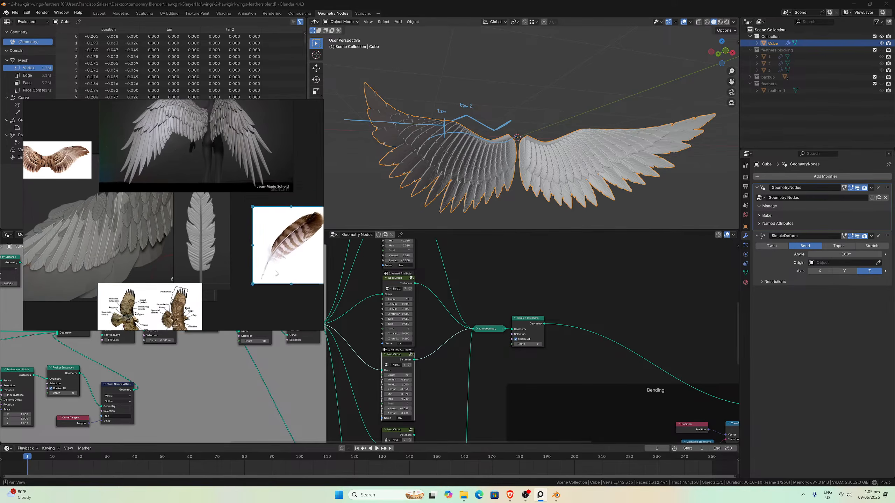
right_drag(244, 256, 247, 215)
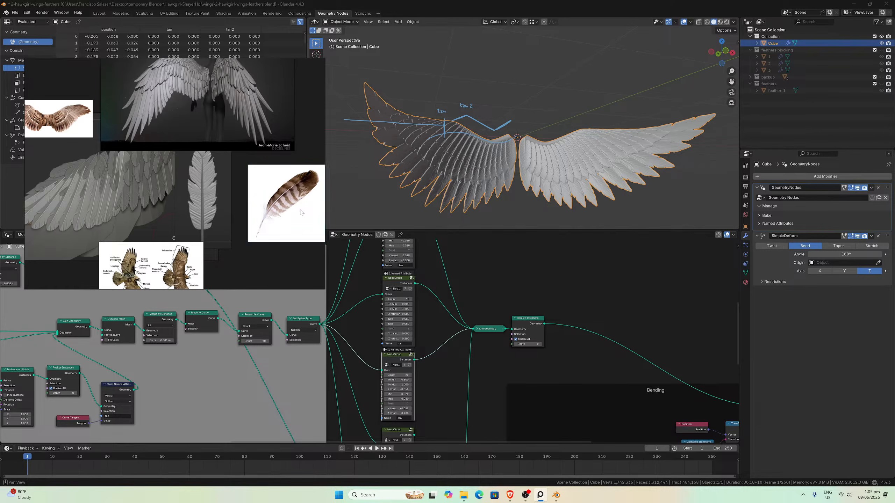
- Save the rearranged reference board, and save the Blender file 2-hawkgirl-wings-feathers.blend
key(ctrl+s)
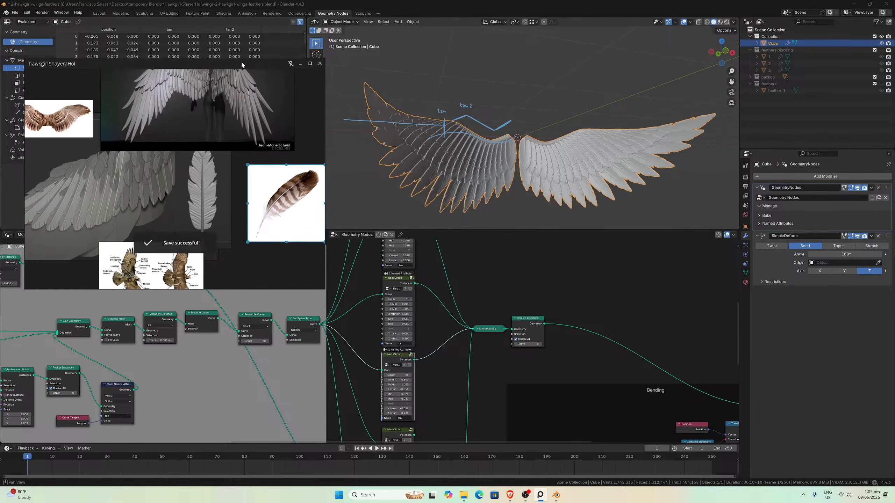
drag(241, 60, 206, 59)
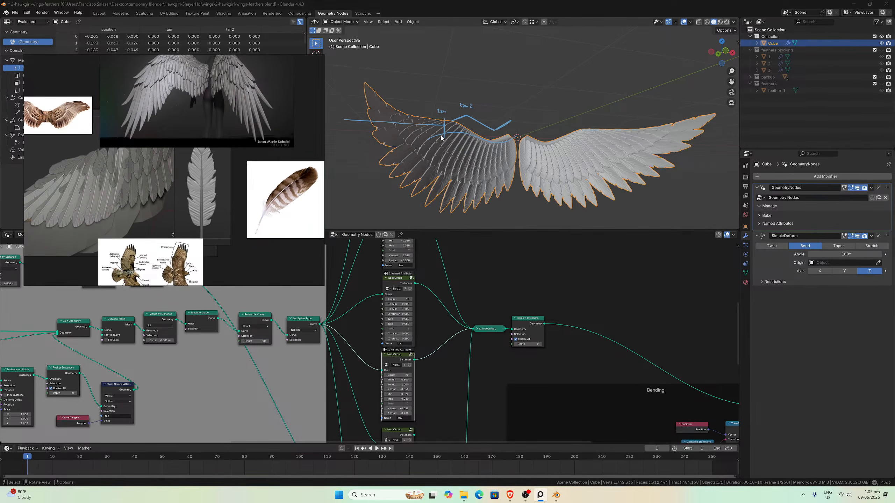
key(ctrl+s)
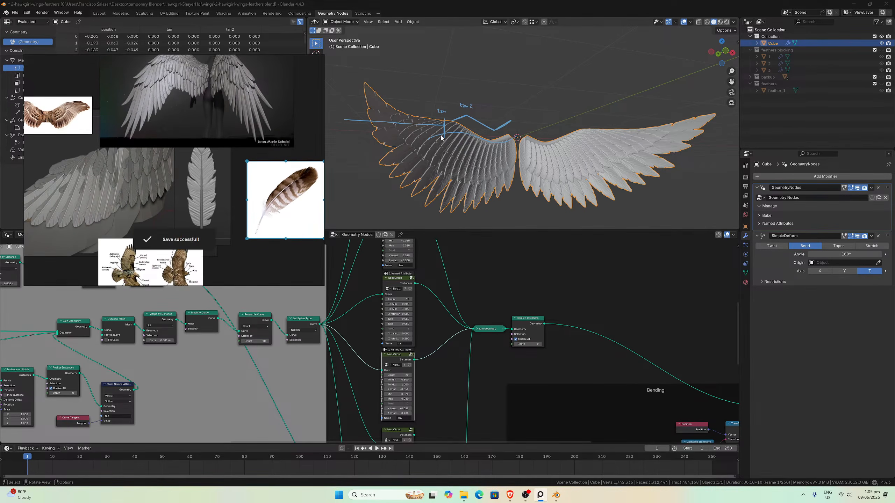
click(609, 10)
key(ctrl+s)
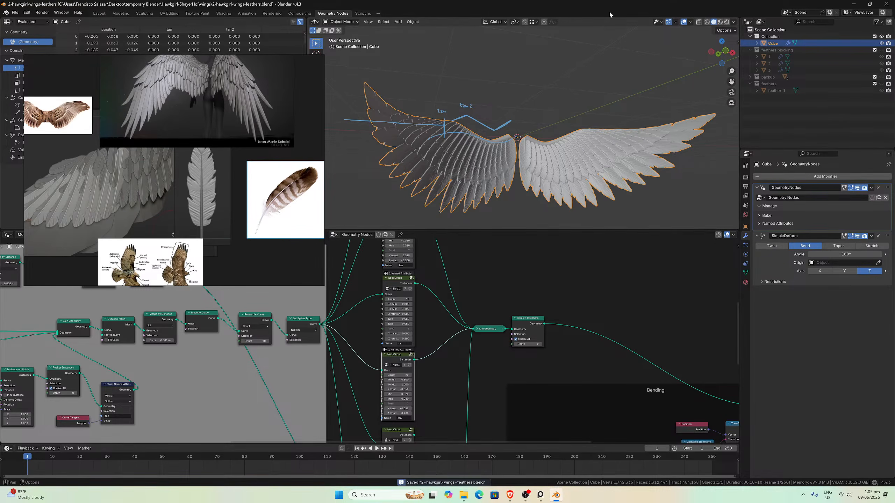